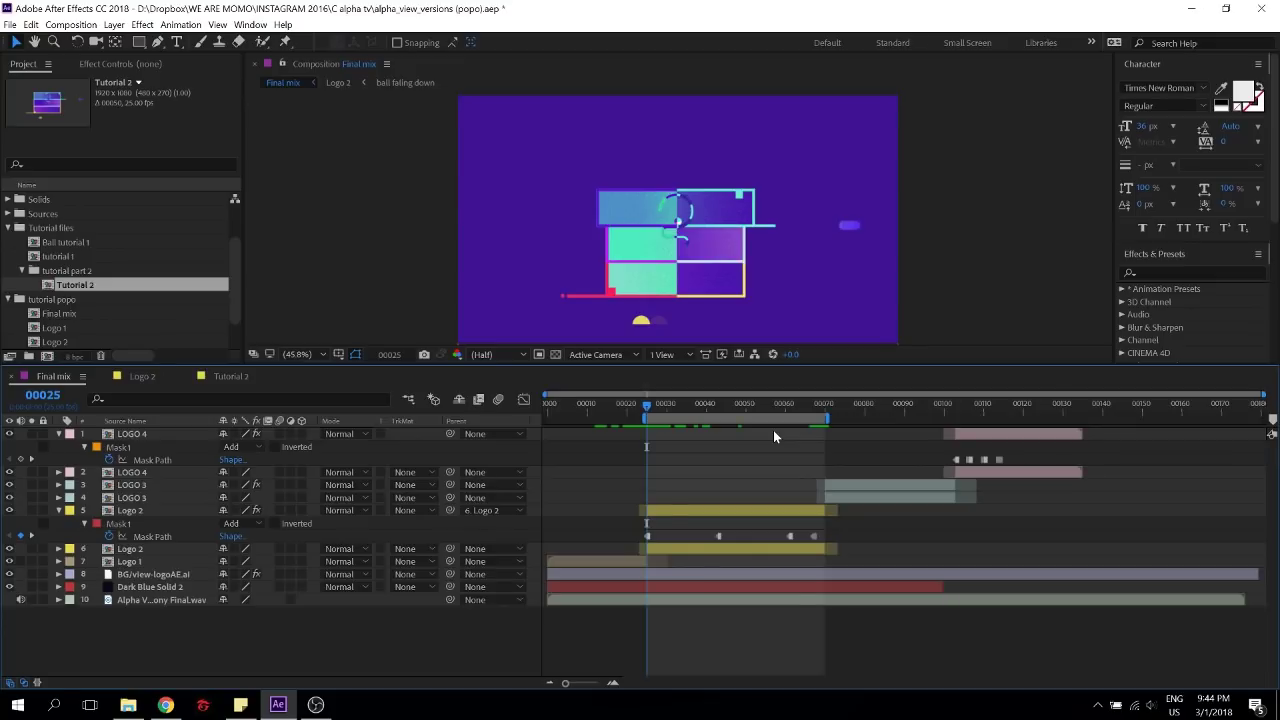
Preview the Final mix composition and scrub through the Logo 2 section up to frame 63
key(space)
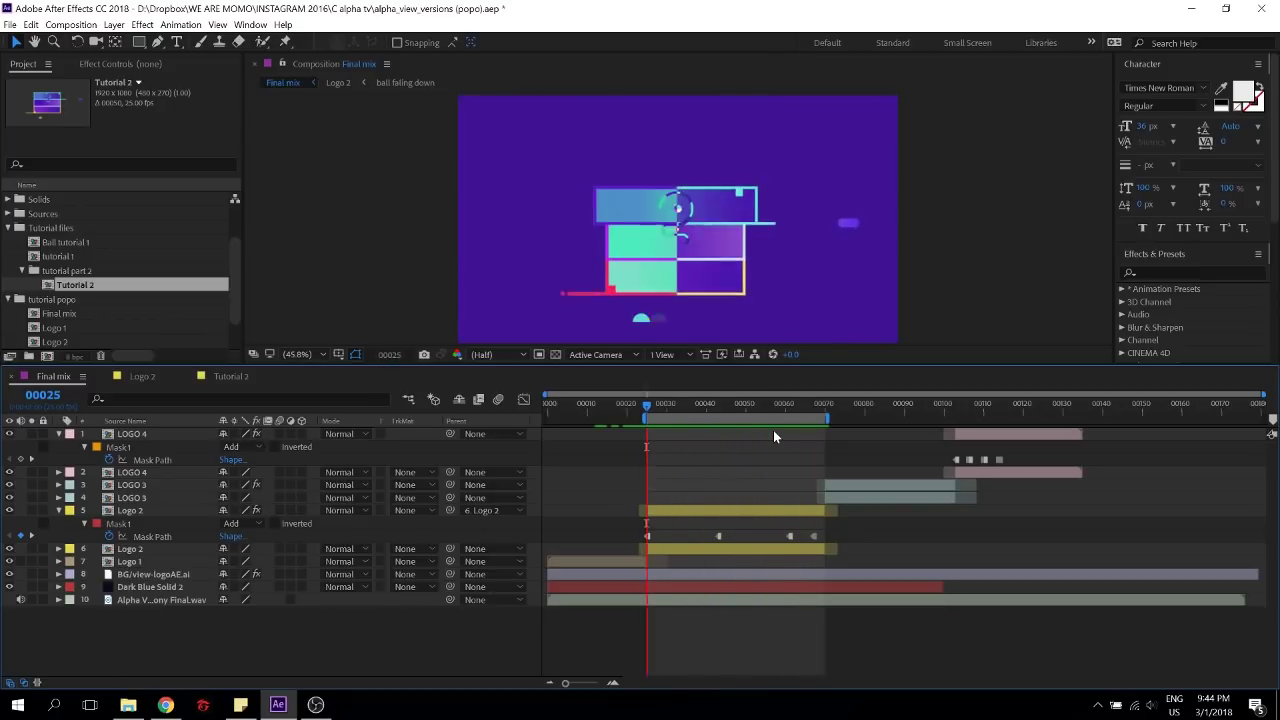
key(space)
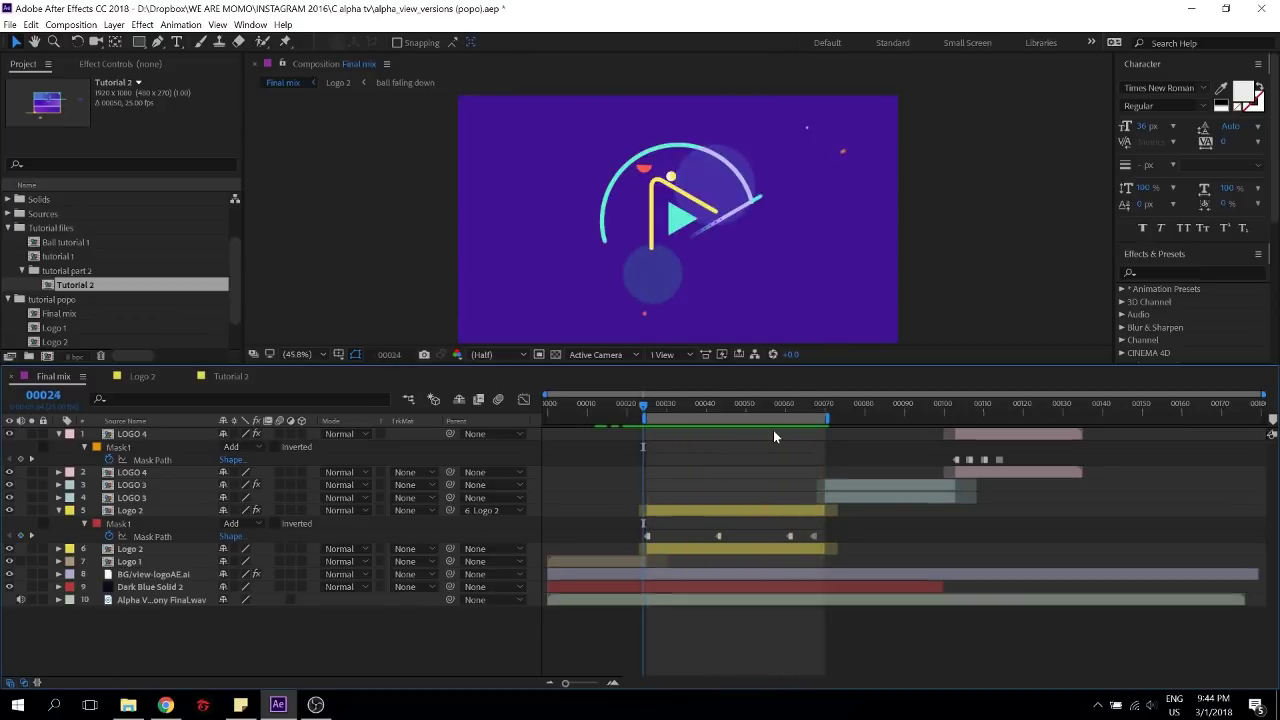
drag(646, 408, 690, 406)
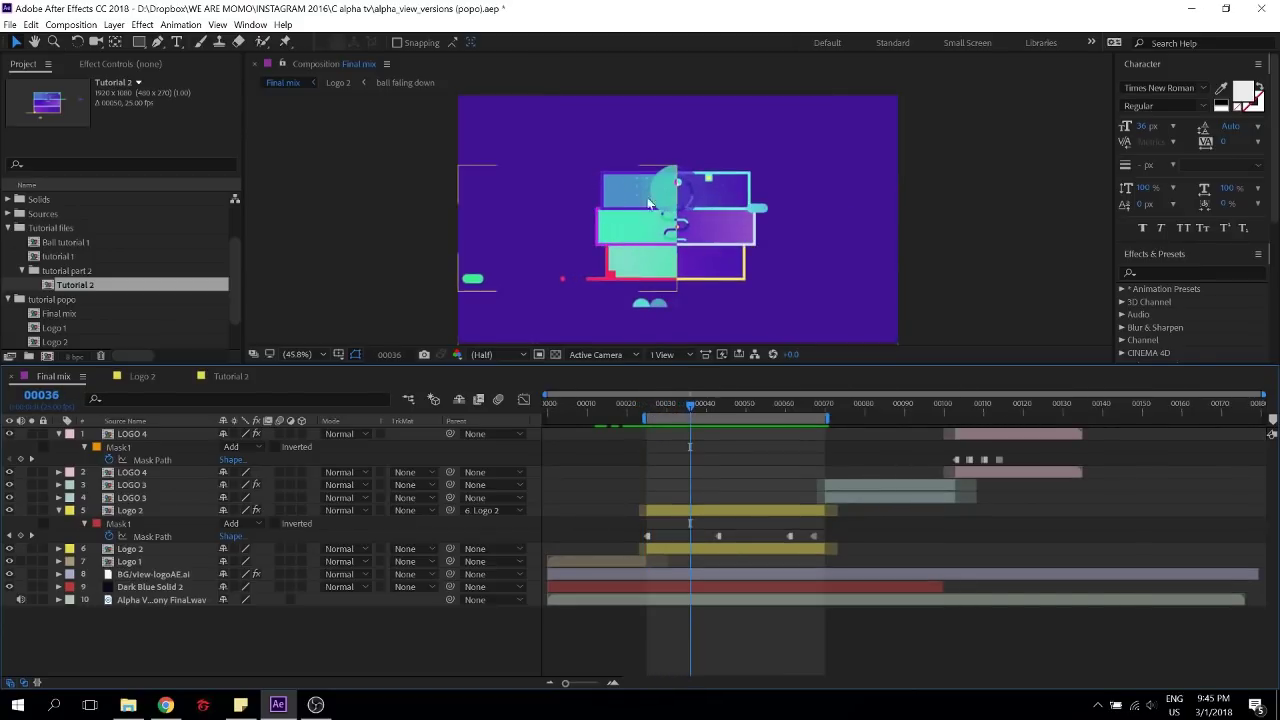
drag(693, 410, 797, 408)
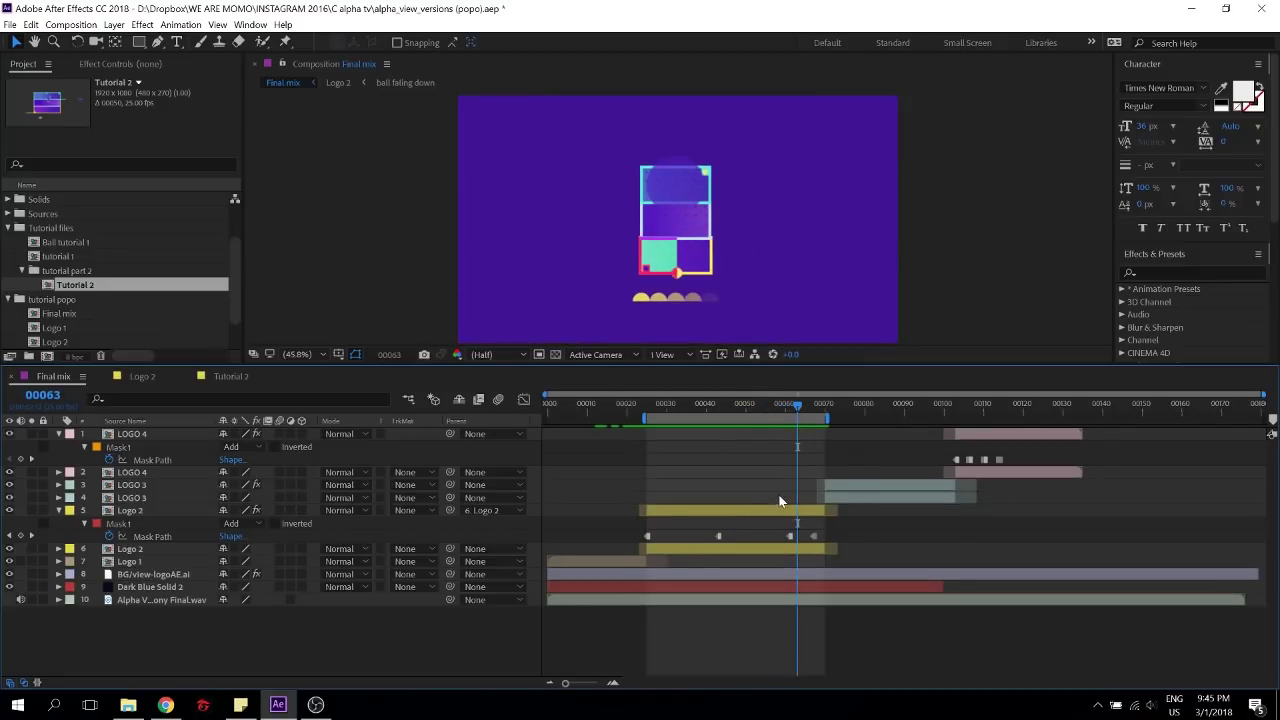
Switch to the Tutorial 2 composition and save the project under the new name "tutorial part 2"
click(216, 378)
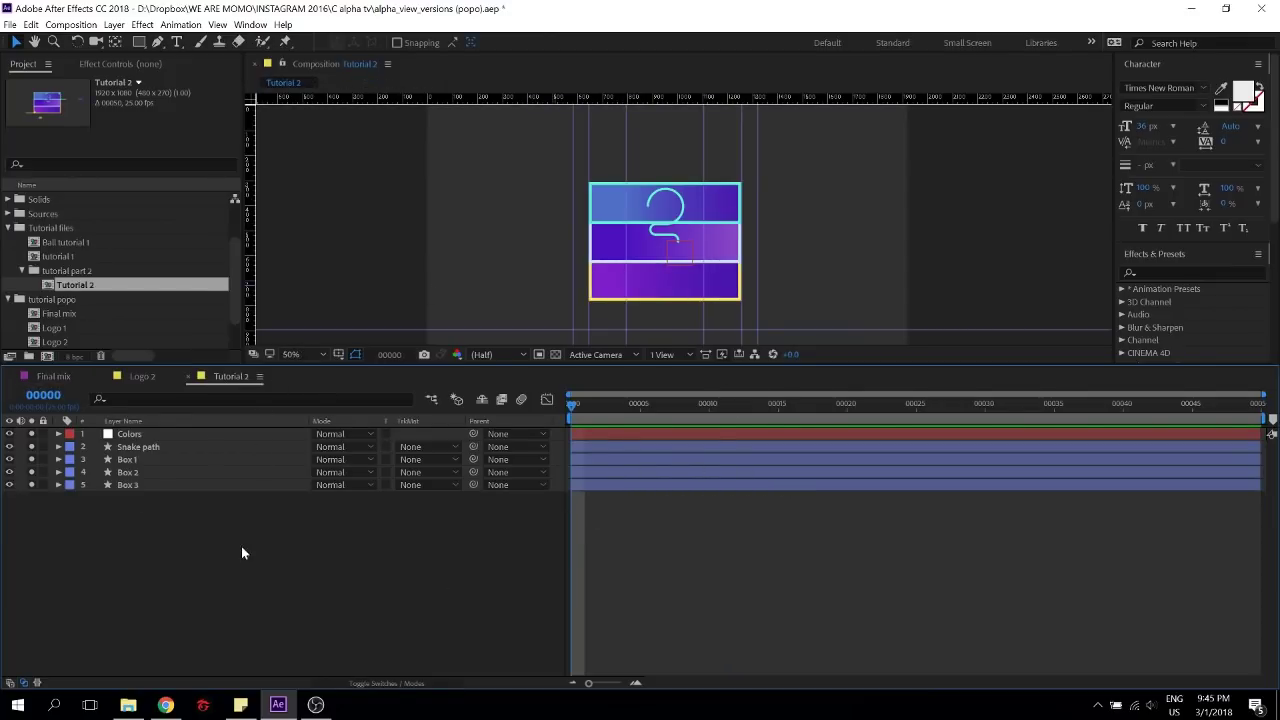
click(170, 483)
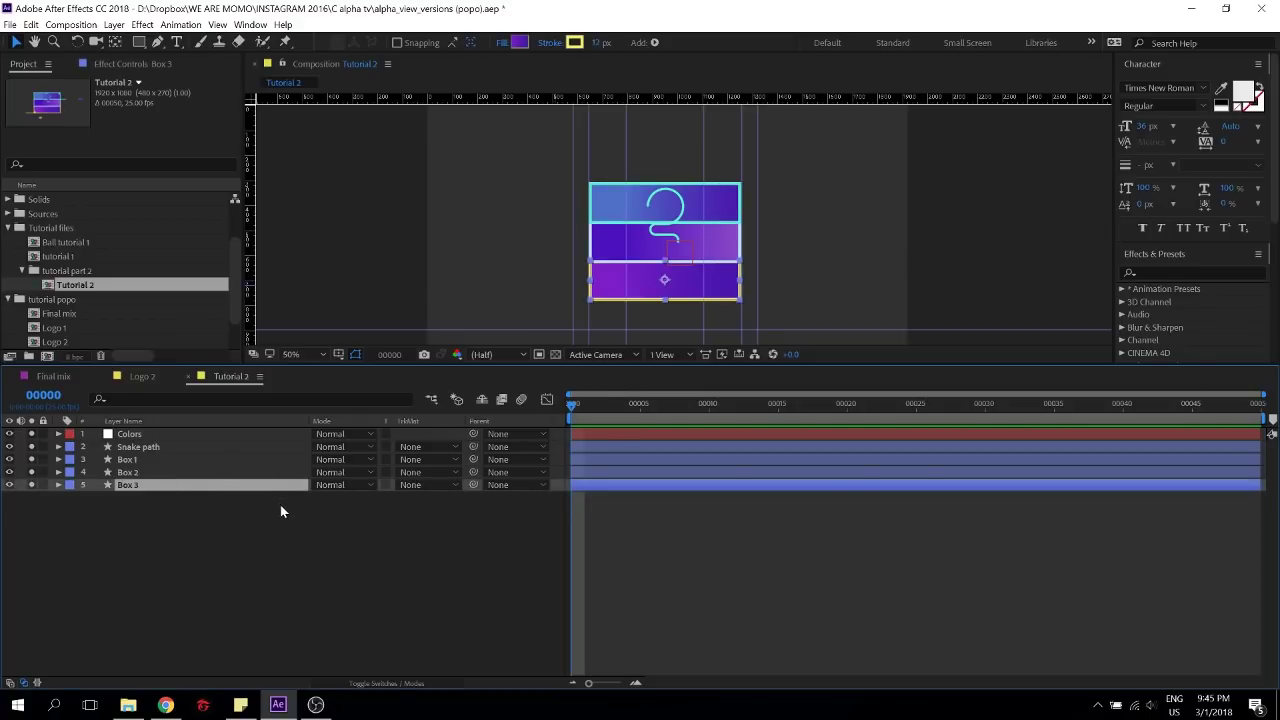
click(232, 563)
key(ctrl+shift+s)
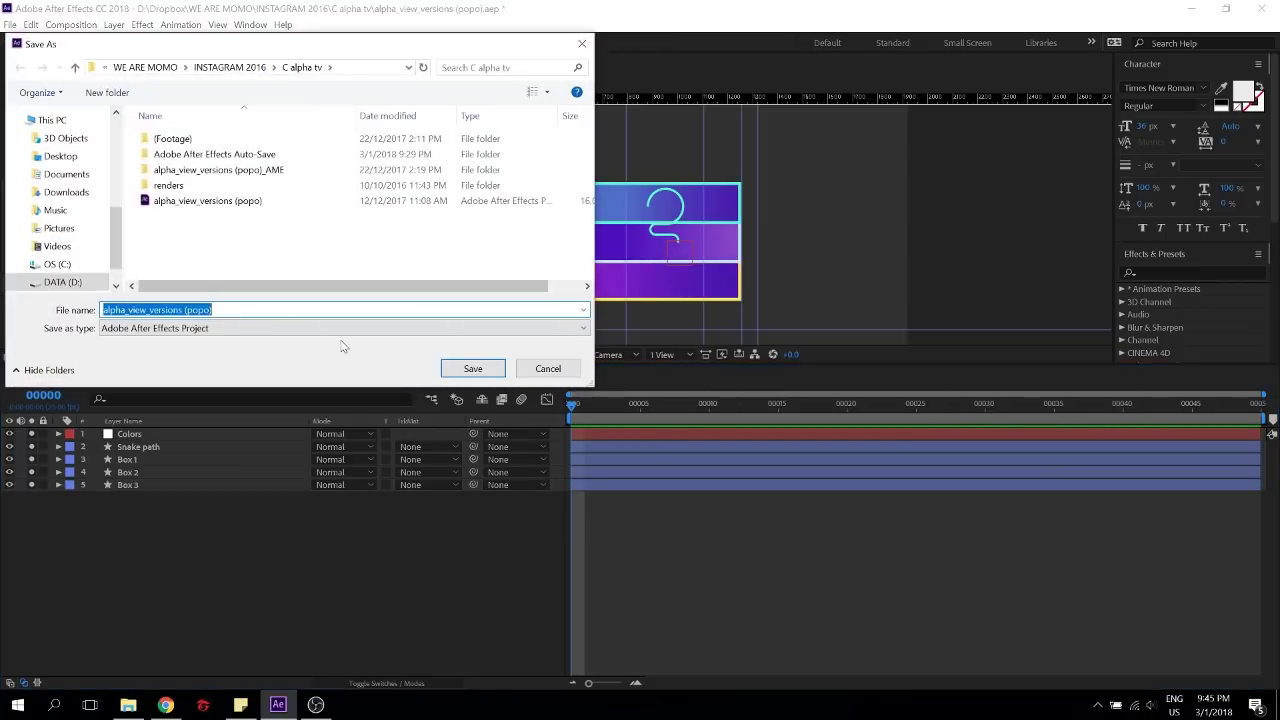
text(tutorial part 2)
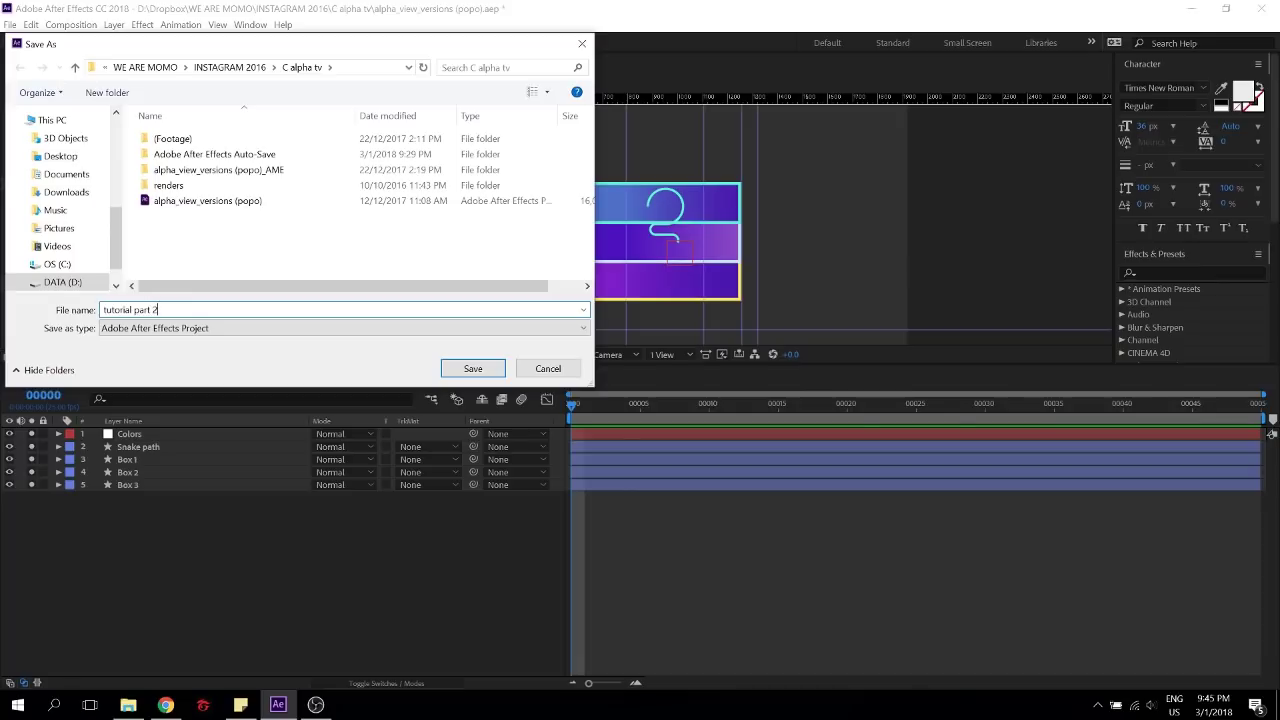
key(Return)
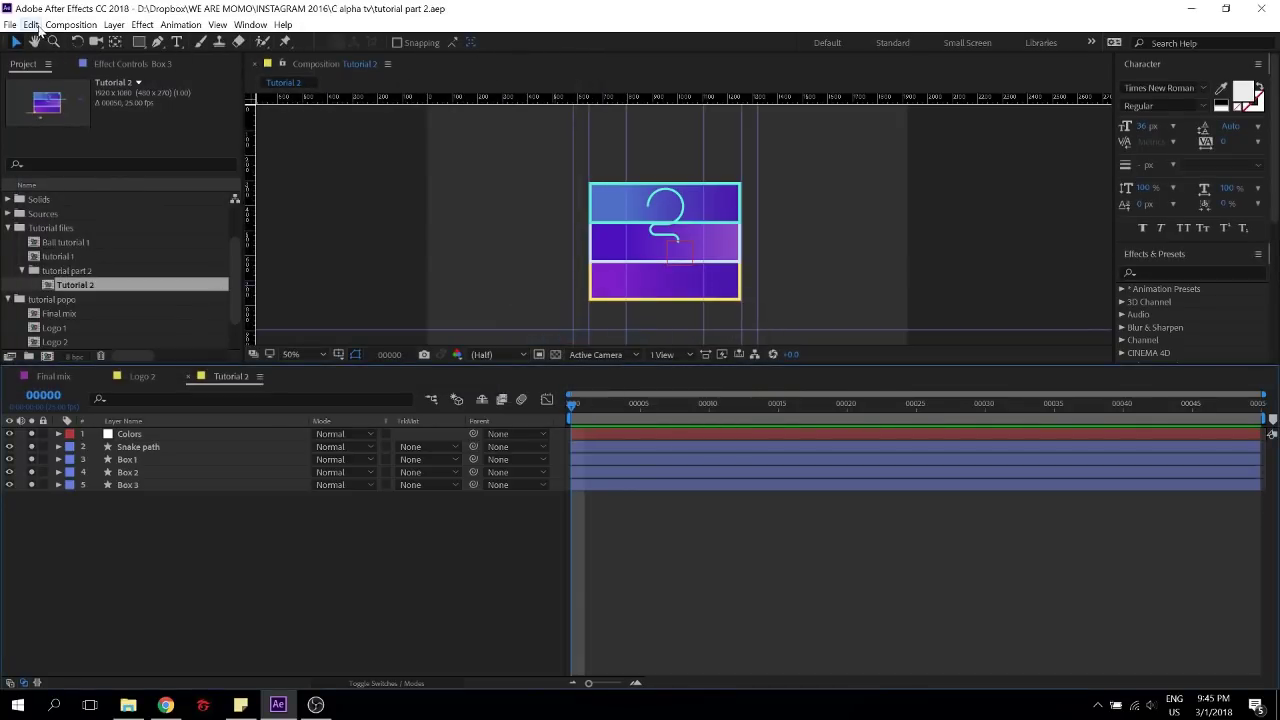
Open the recent project alpha_view_versions (popo).aep and expand its Tutorial files folder
click(12, 26)
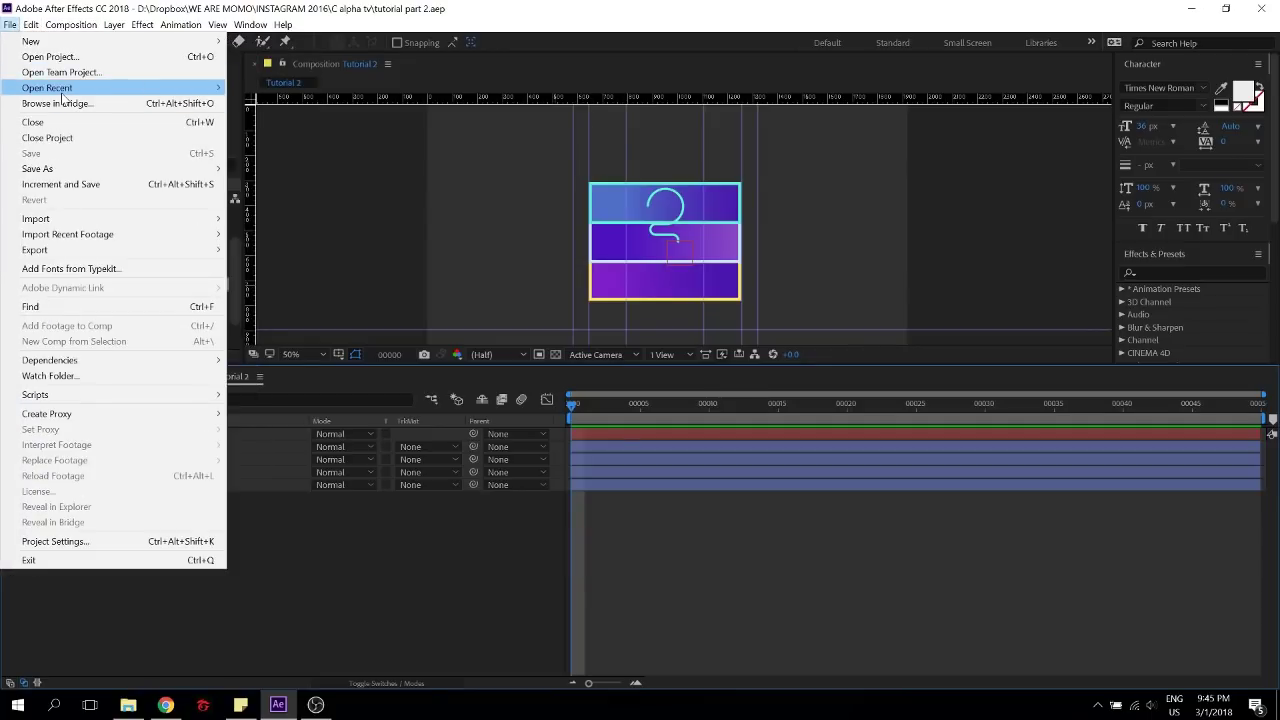
mouse_move(60, 88)
click(350, 107)
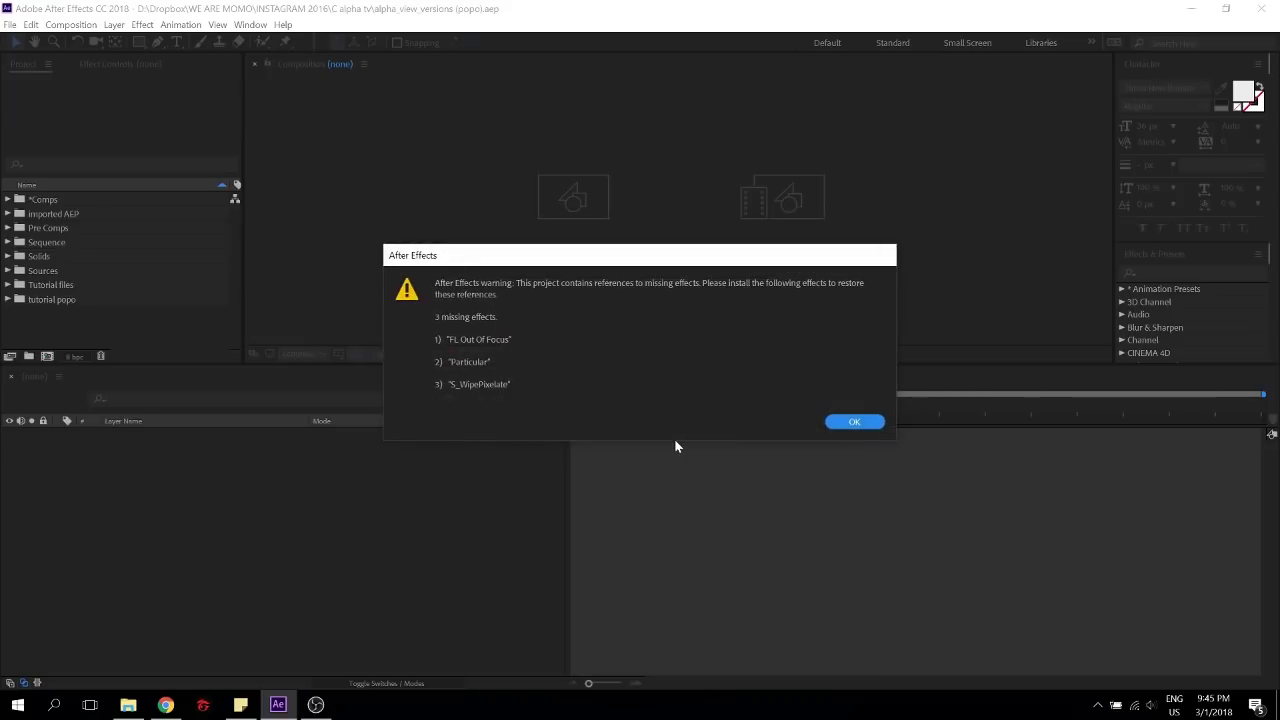
click(849, 420)
click(768, 372)
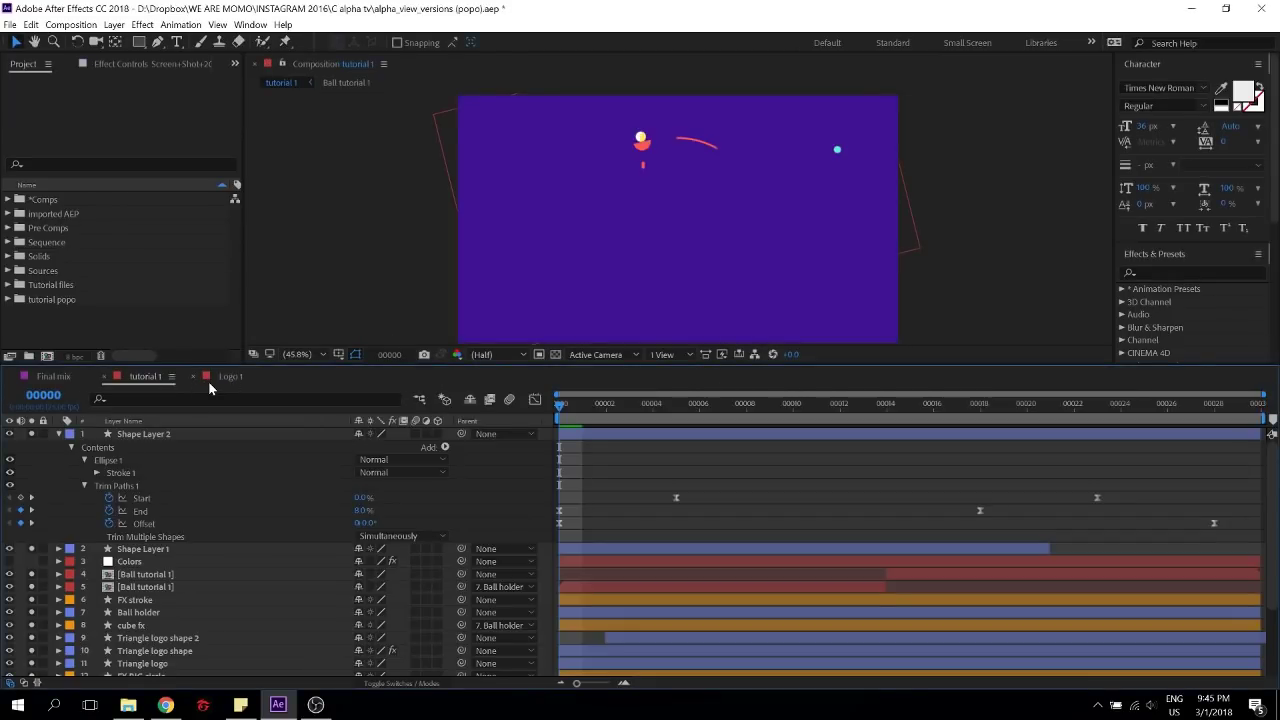
click(60, 315)
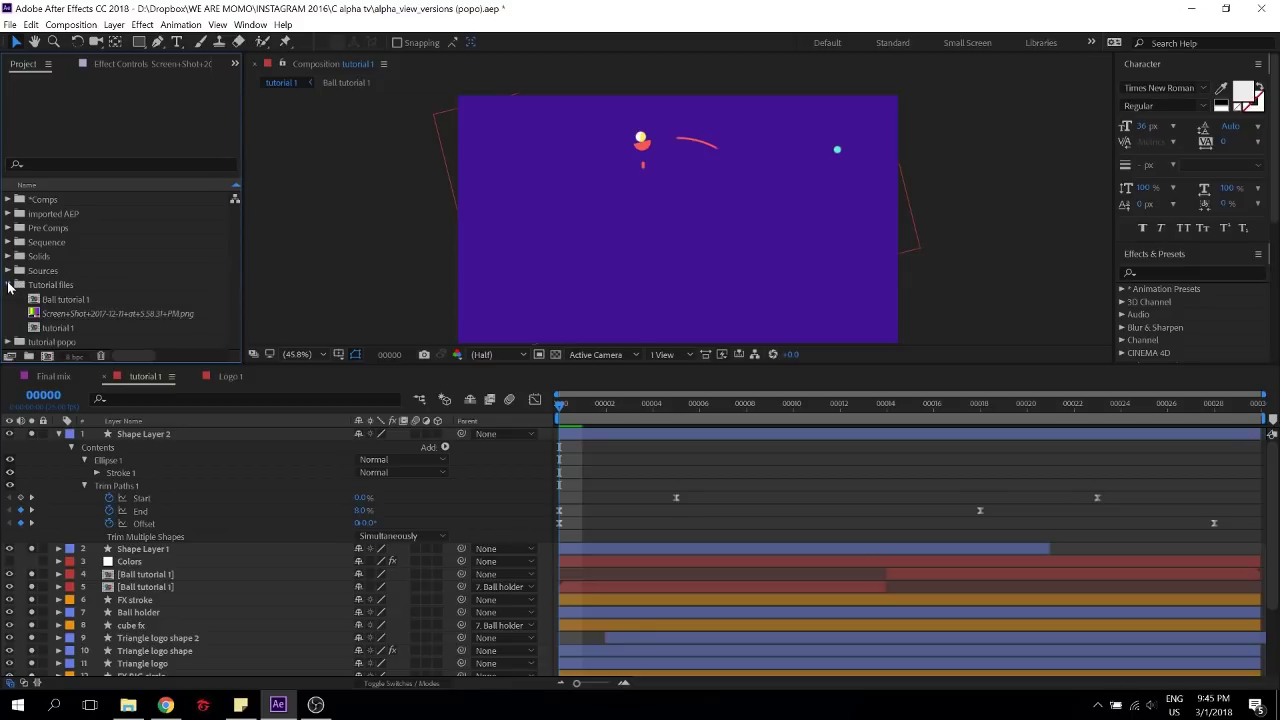
Reopen the recent project tutorial part 2.aep, discarding the changes to alpha_view_versions (popo).aep
click(10, 24)
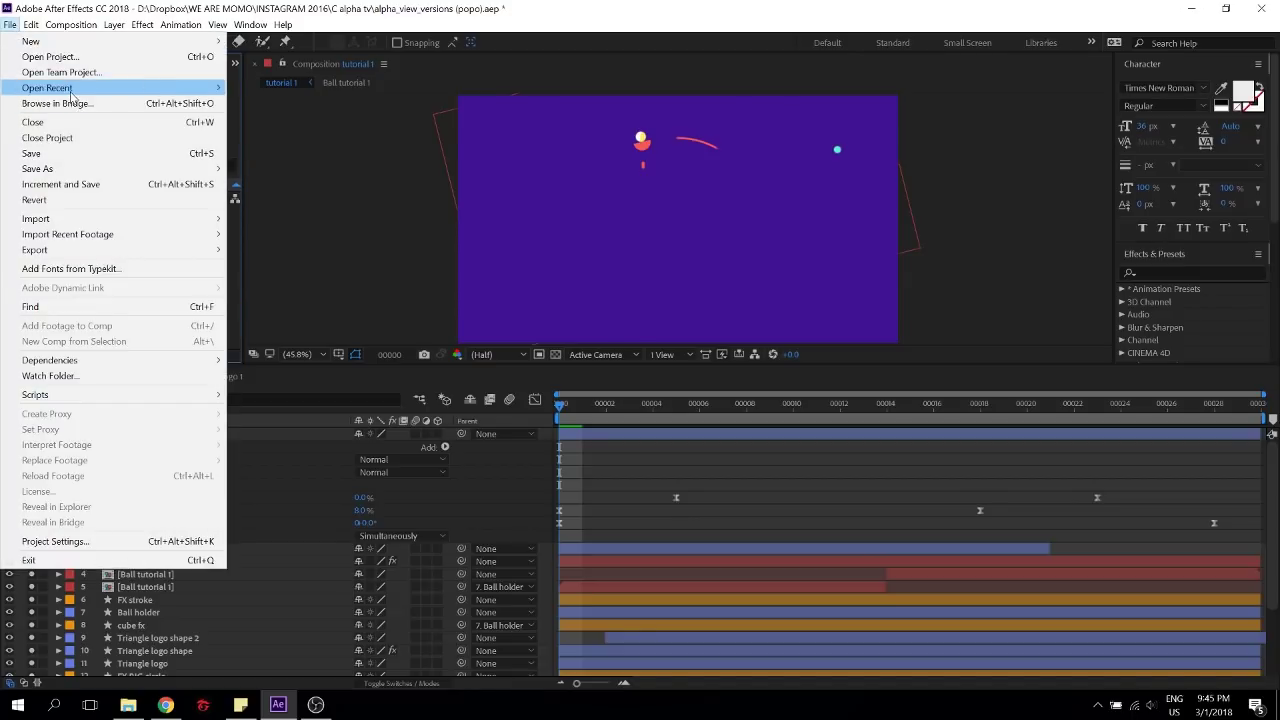
mouse_move(66, 92)
click(430, 104)
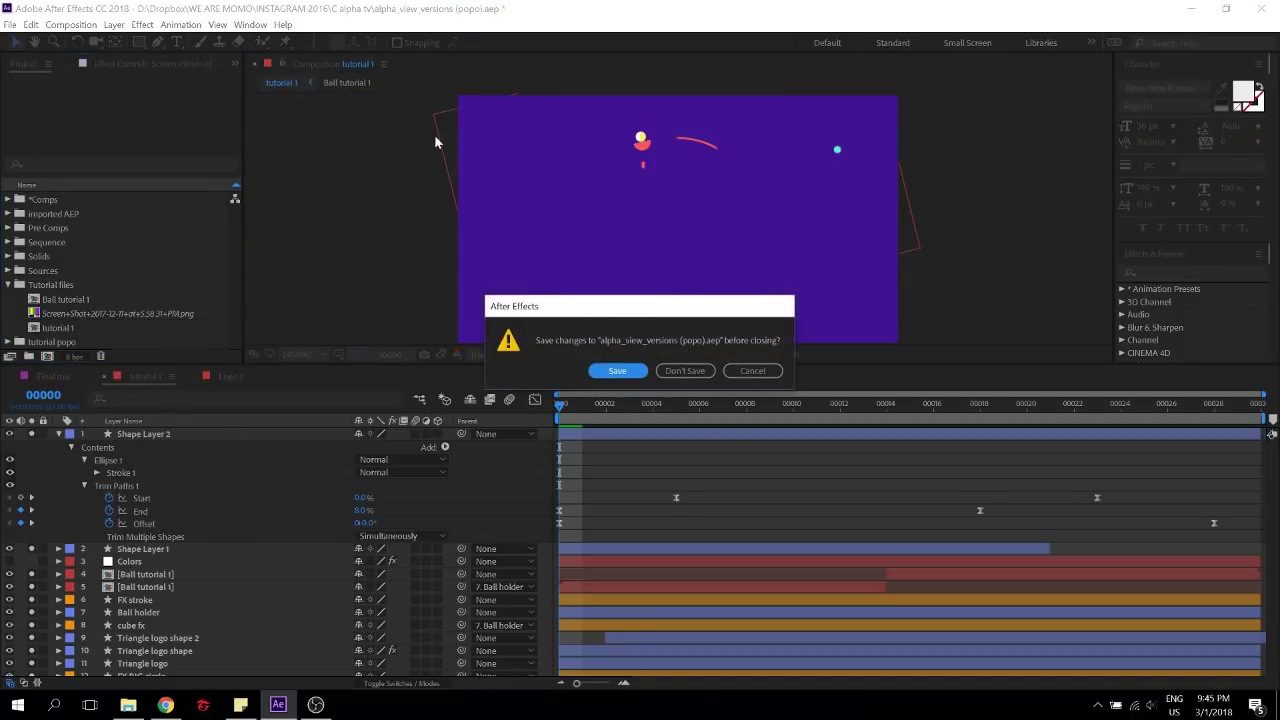
click(697, 372)
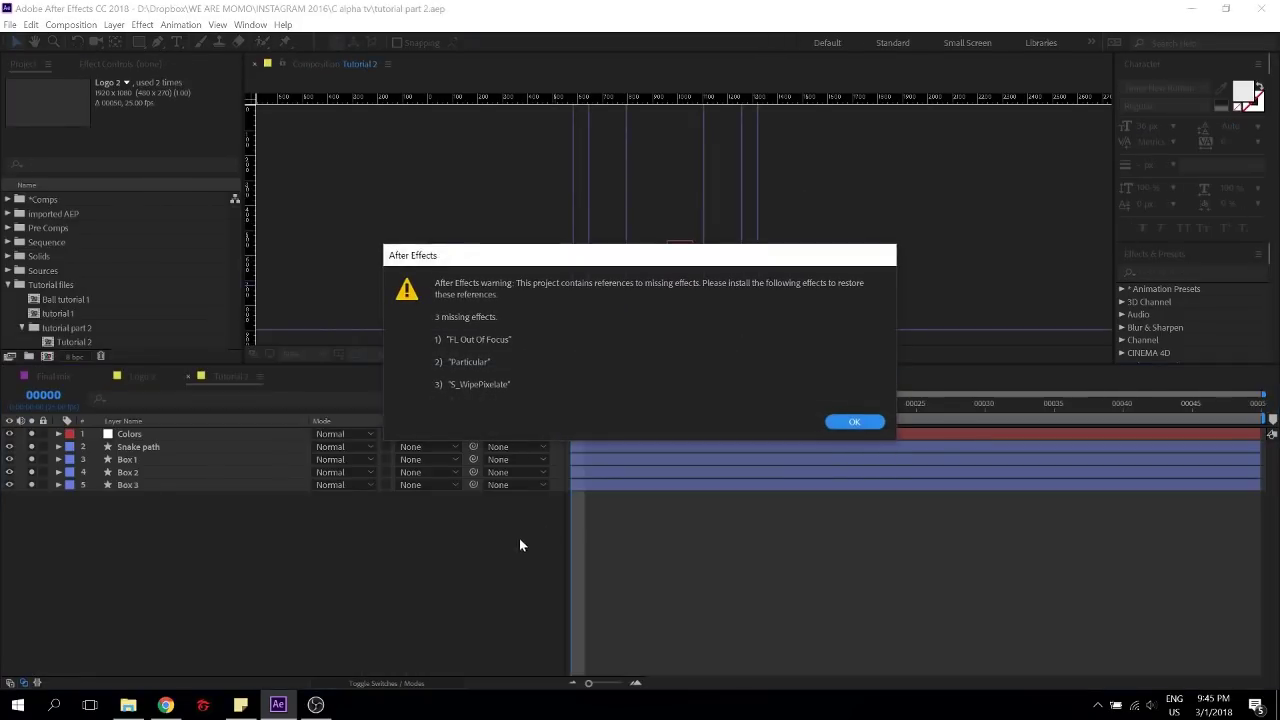
click(857, 422)
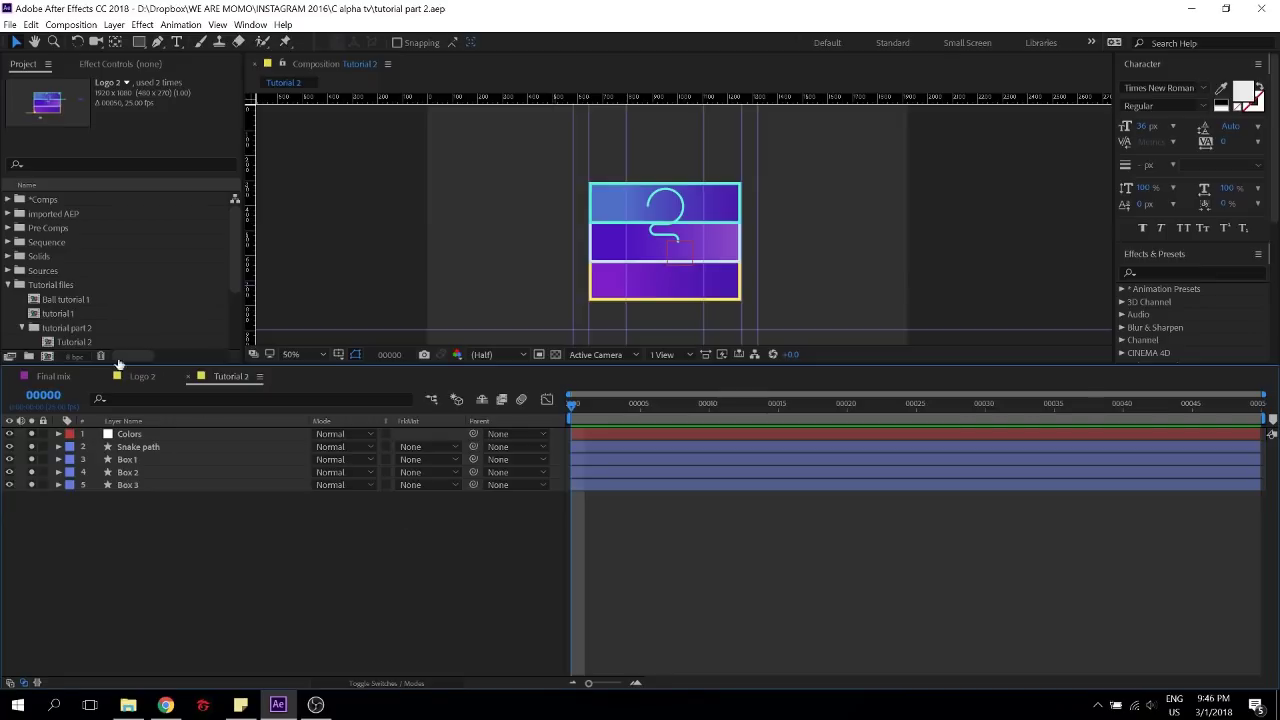
Duplicate the Tutorial 2 composition in the tutorial part 2 folder under the name "For you" and save the project
scroll(98, 338, down, 1)
click(86, 298)
key(ctrl+d)
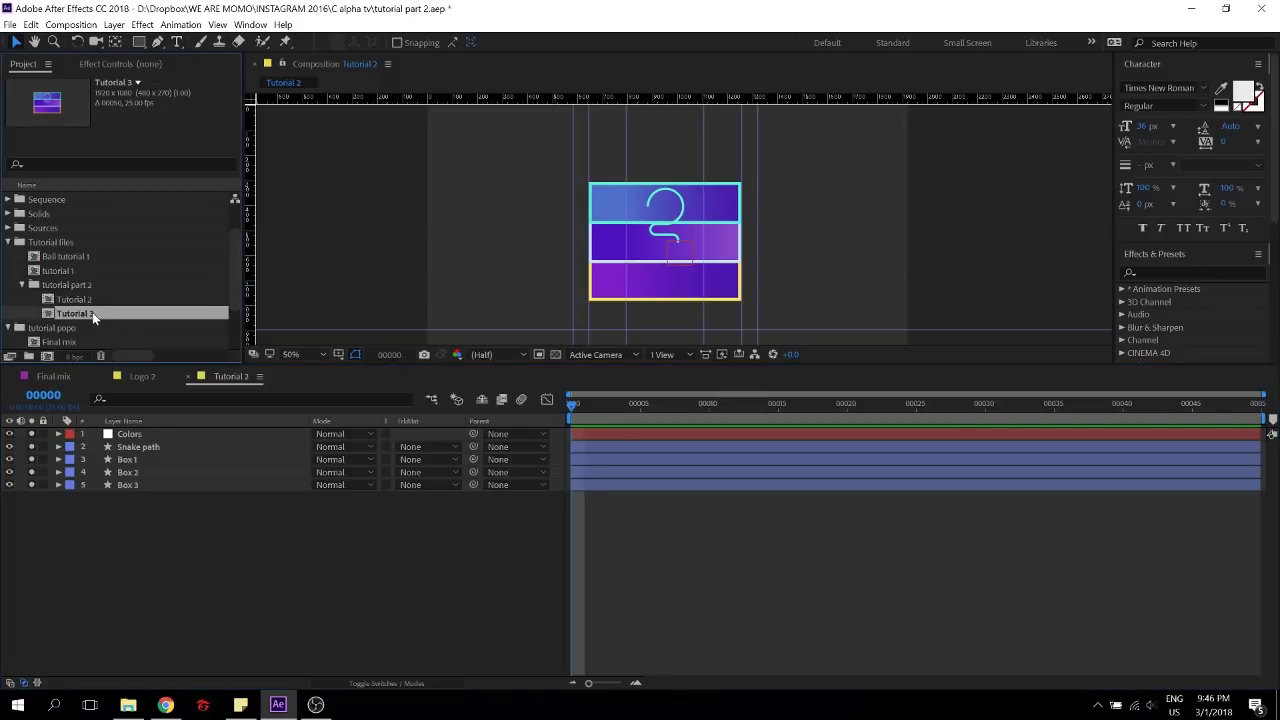
key(Return)
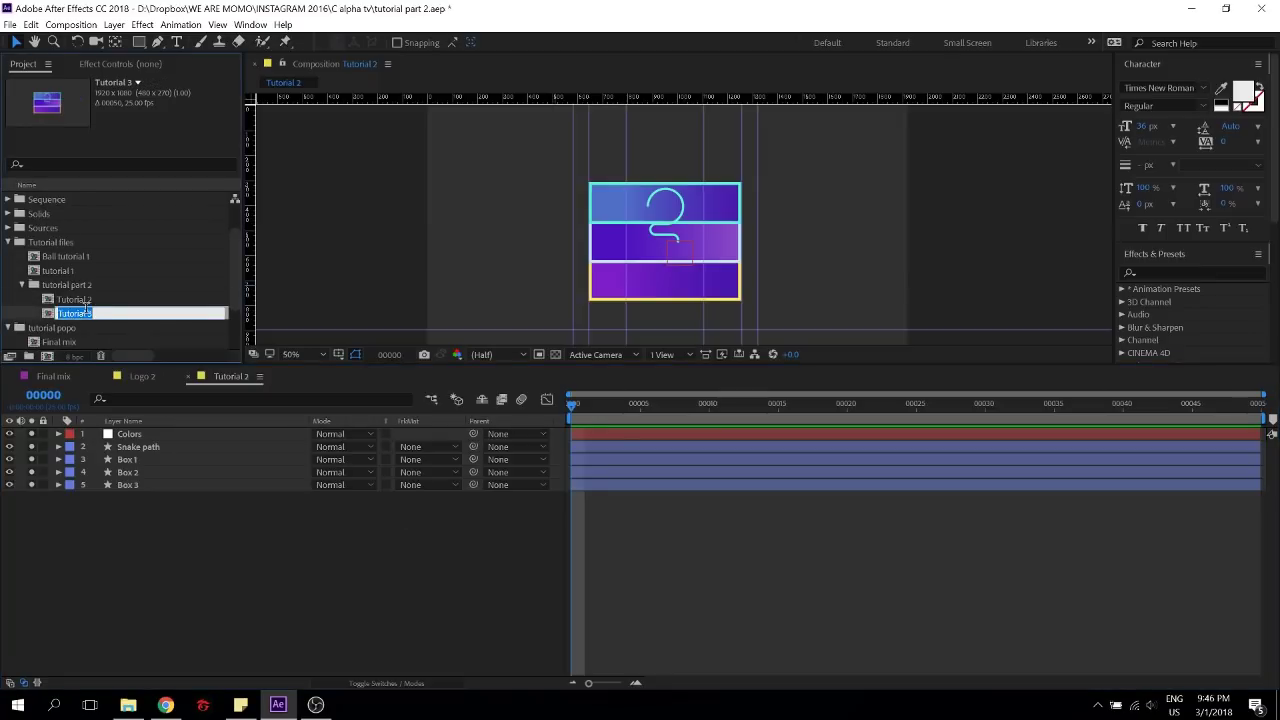
text(For you)
click(28, 316)
click(77, 301)
click(80, 315)
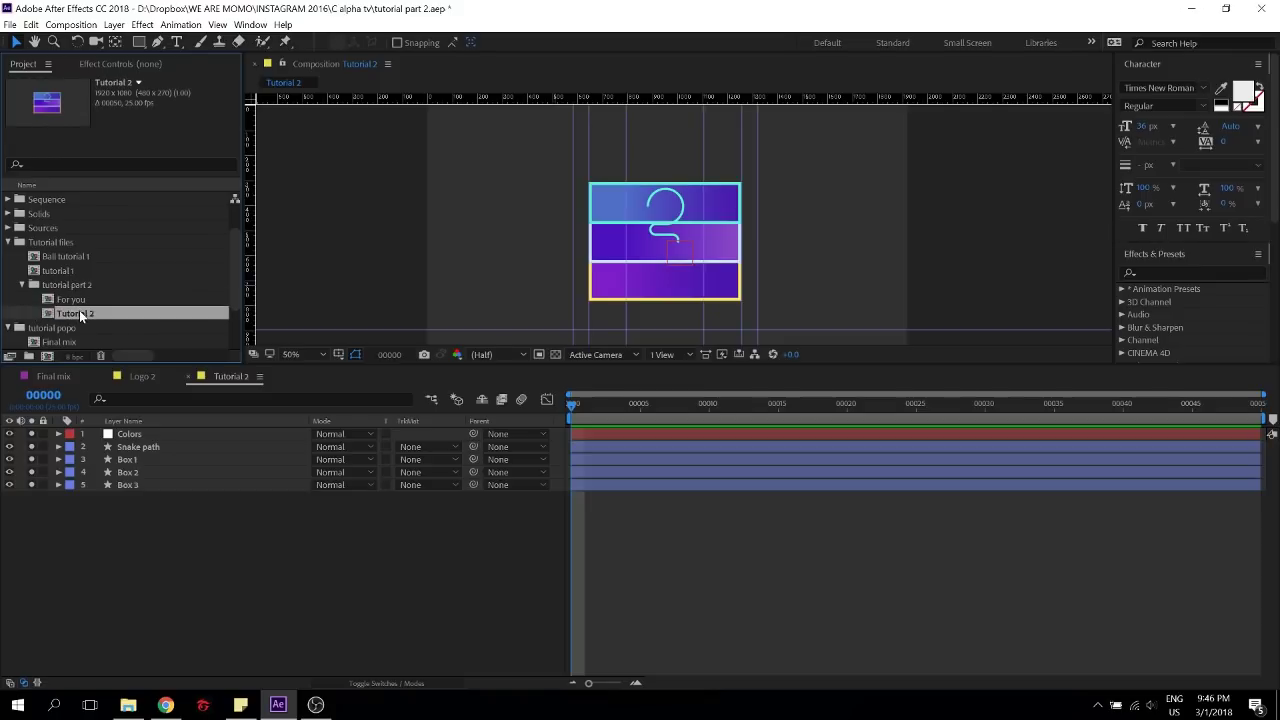
key(ctrl+s)
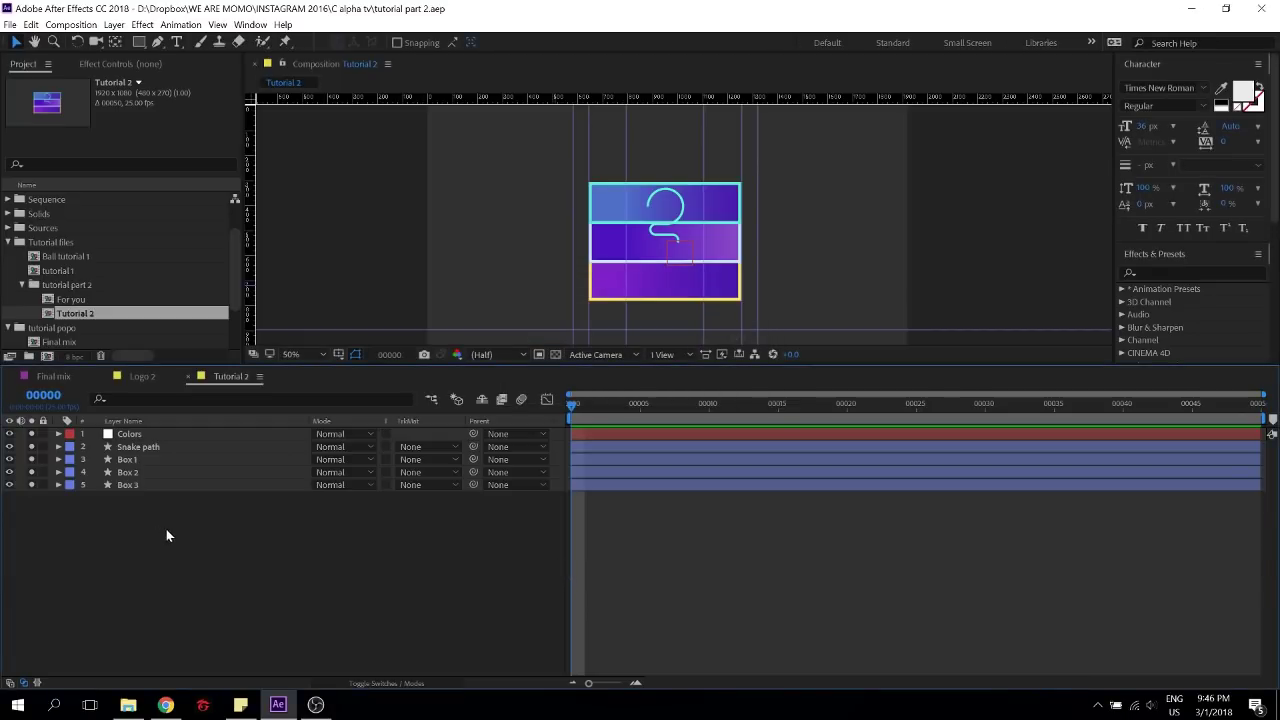
Scrub through the Logo 2 composition's animation and return to the Tutorial 2 composition
click(133, 377)
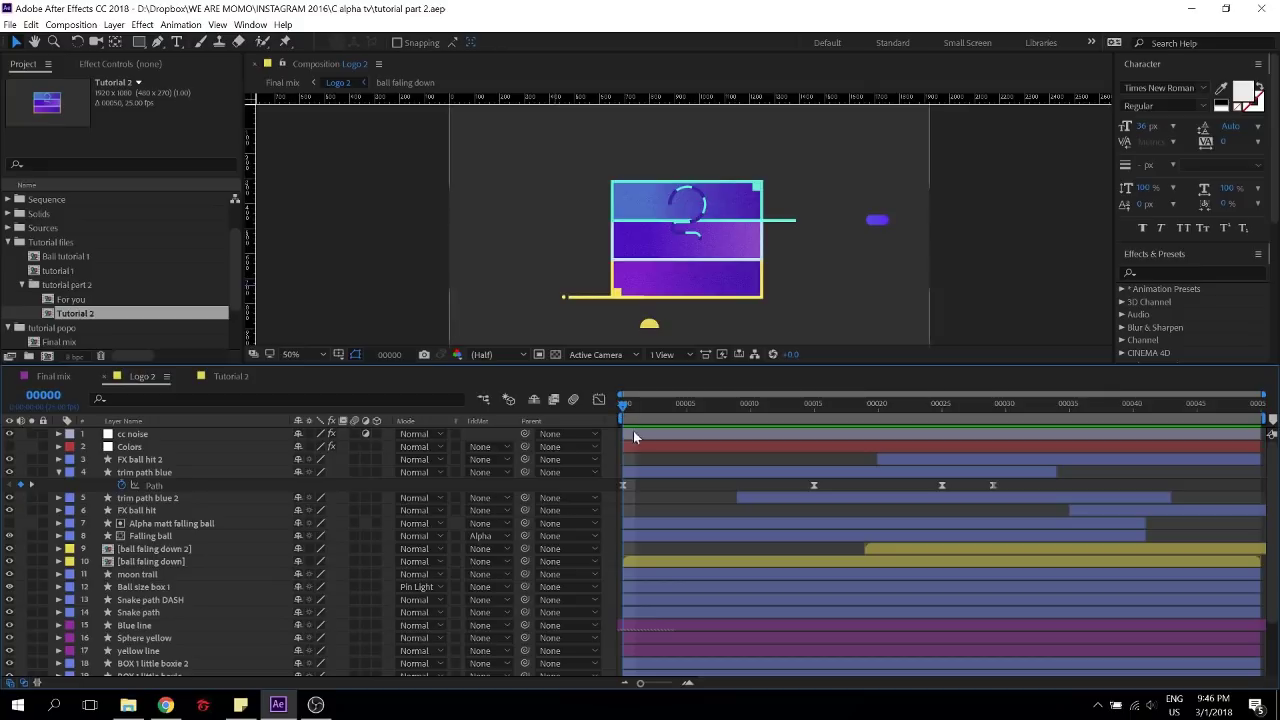
drag(624, 410, 855, 418)
click(220, 377)
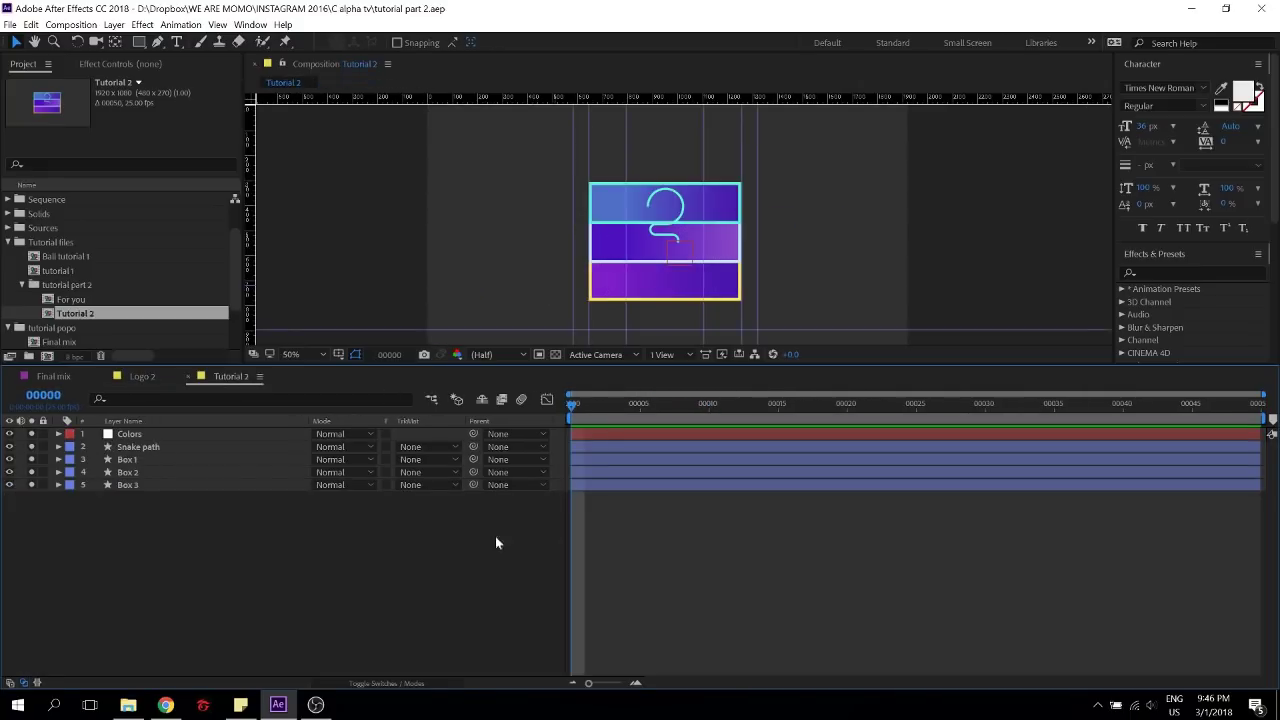
Try stretching the Box 2 layer with its Scale property to about 240% wide and 340% high
click(155, 474)
scroll(677, 258, up, 2)
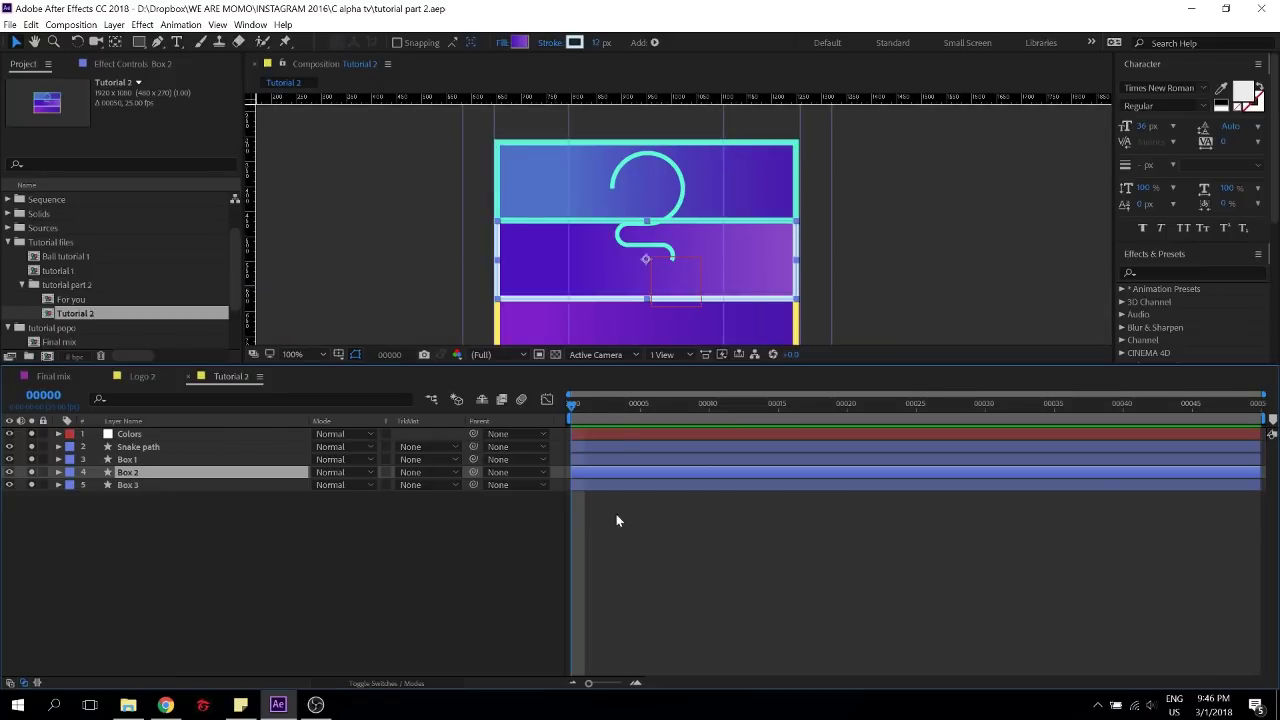
key(s)
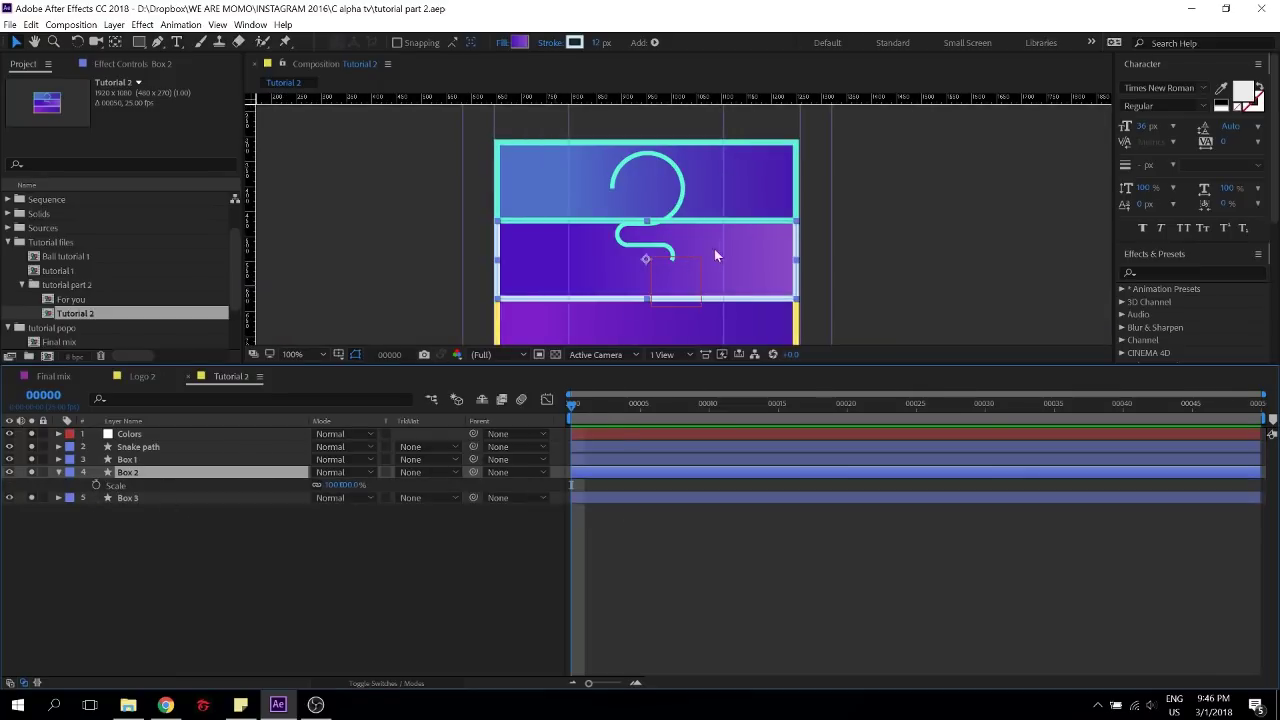
click(58, 473)
click(58, 473)
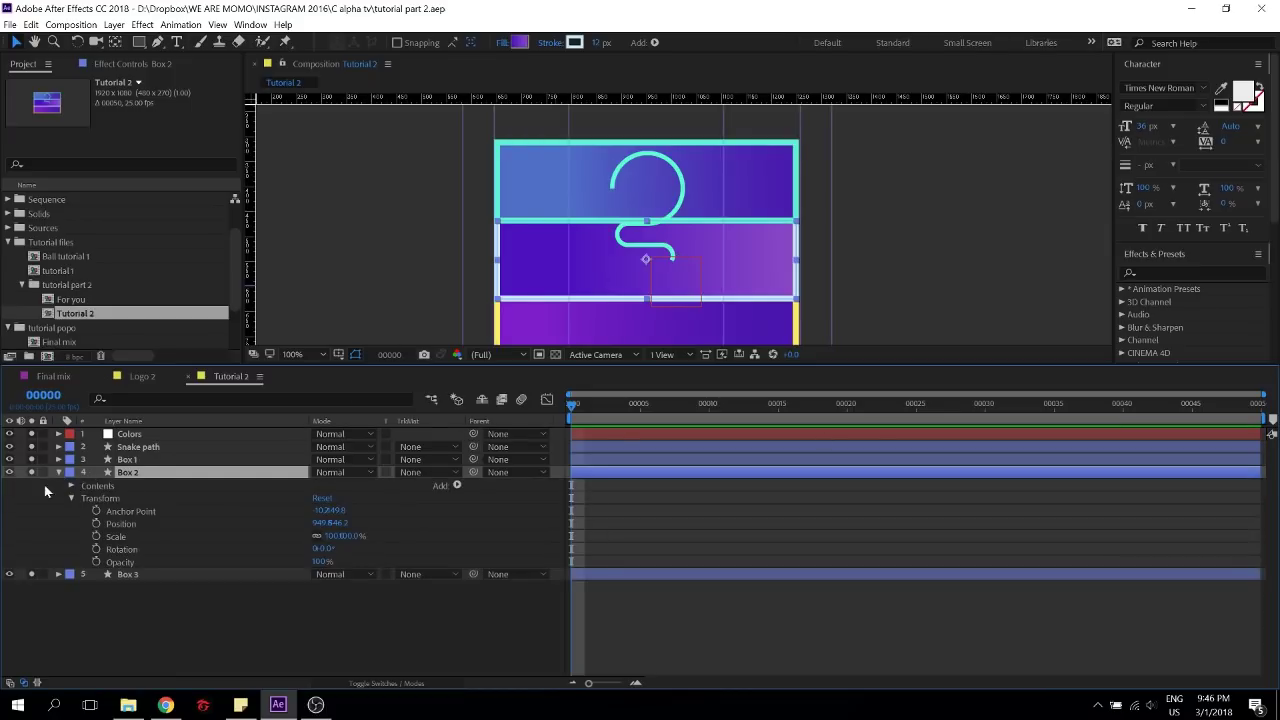
click(117, 537)
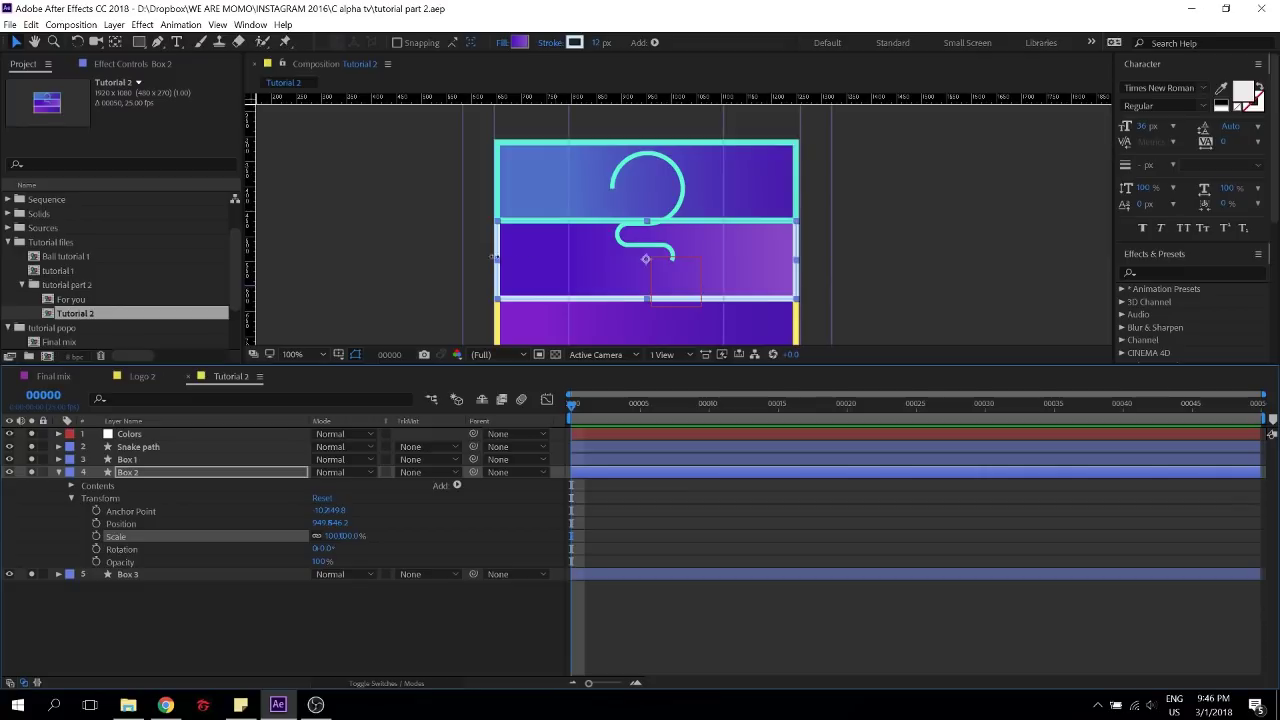
drag(500, 267, 290, 268)
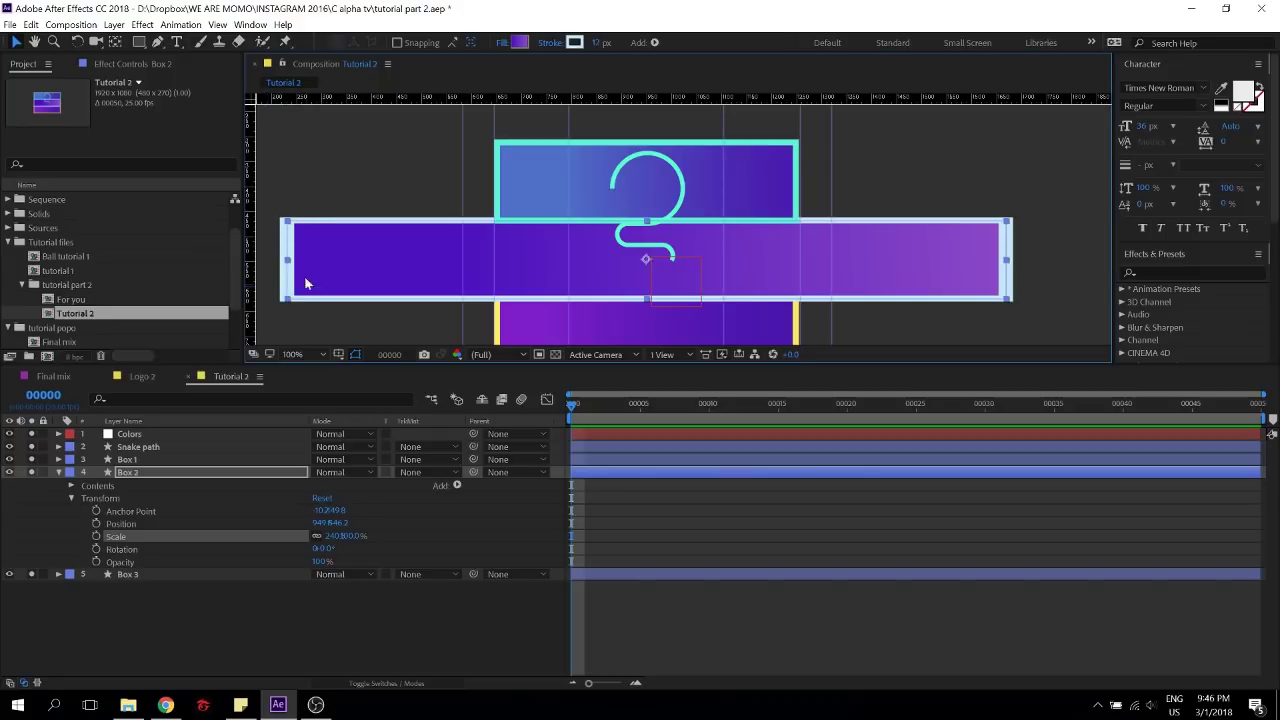
drag(646, 219, 646, 124)
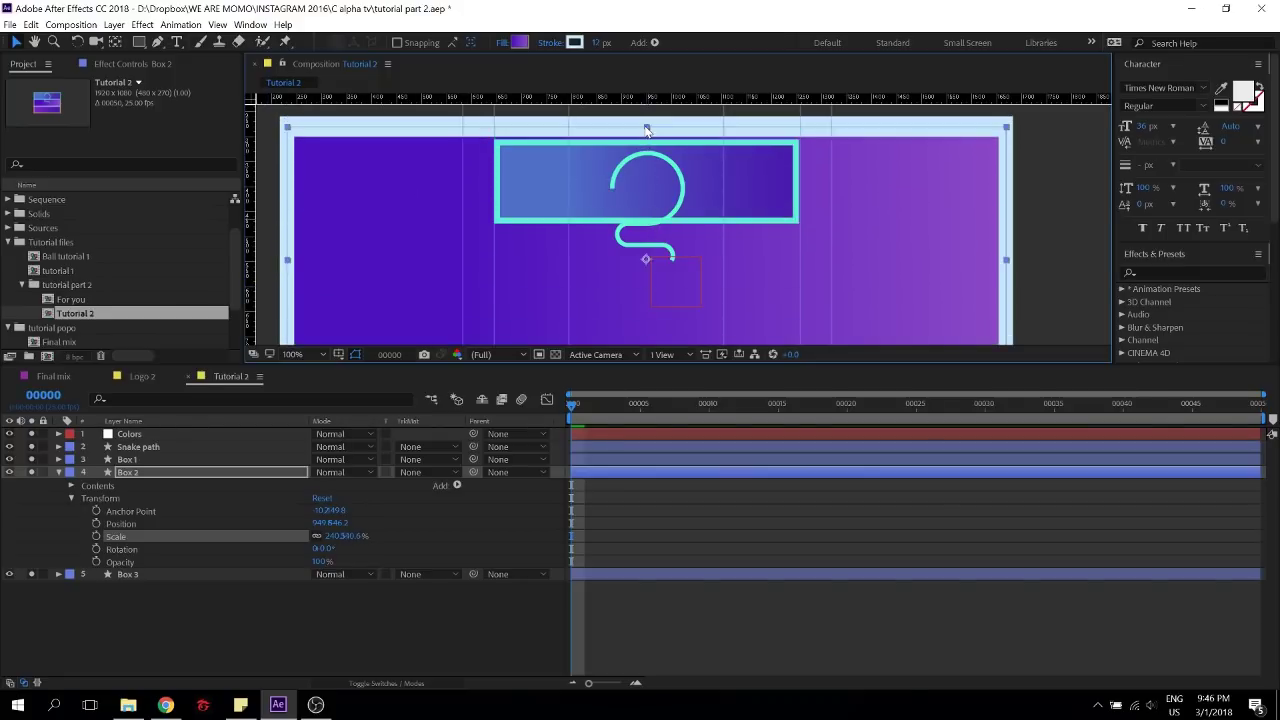
key(ctrl+z)
key(ctrl+z)
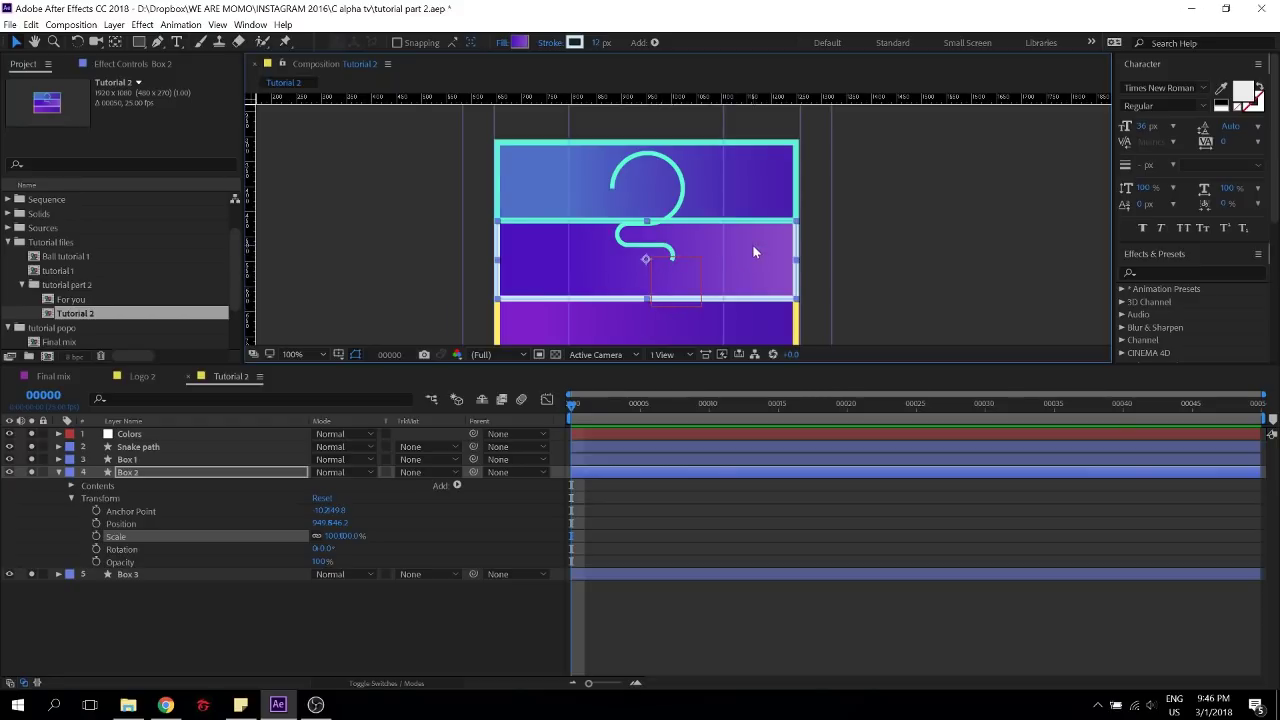
key(comma)
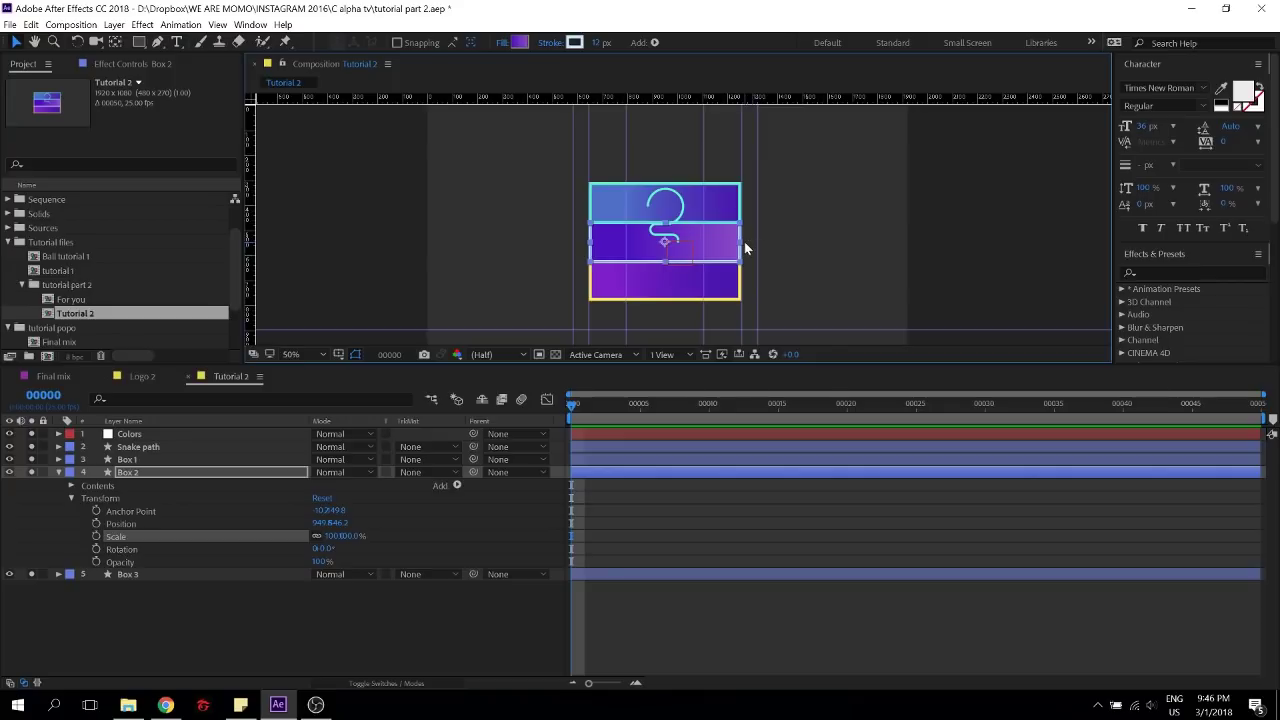
key(period)
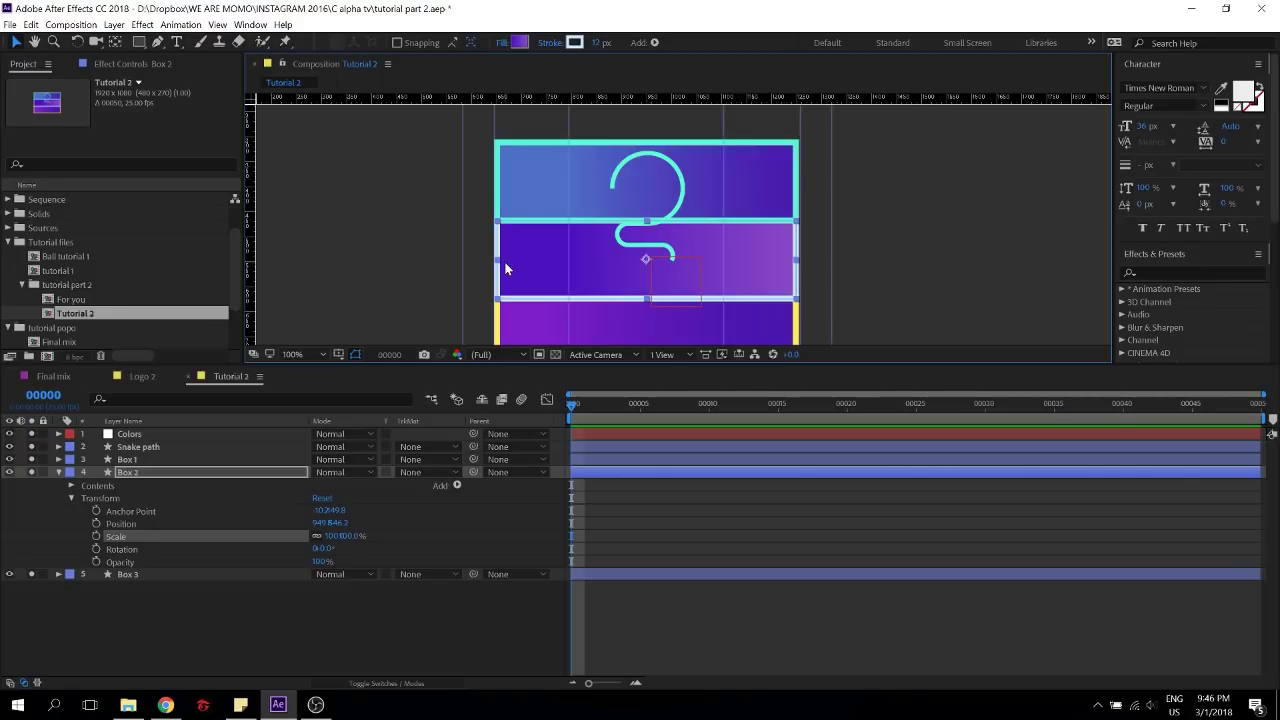
click(60, 472)
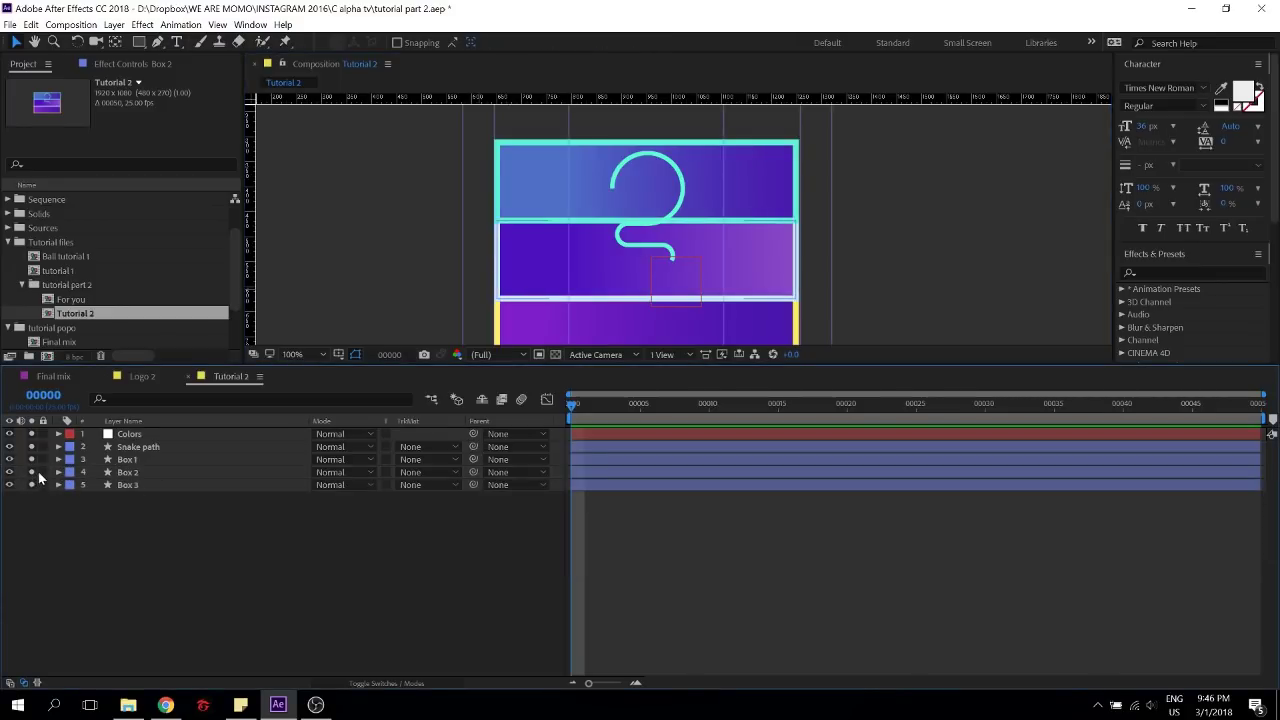
Turn off solo for the Box 2 and Box 3 layers, keeping Box 1 soloed
drag(32, 472, 32, 459)
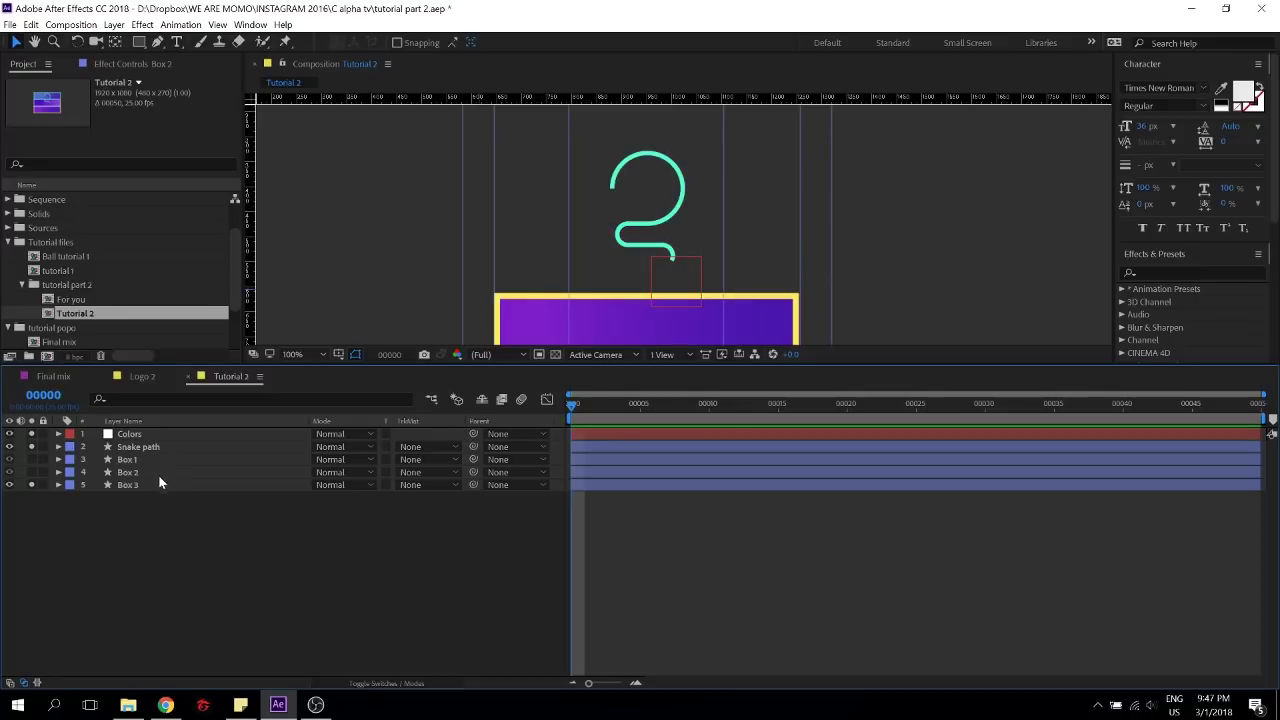
click(32, 484)
click(32, 459)
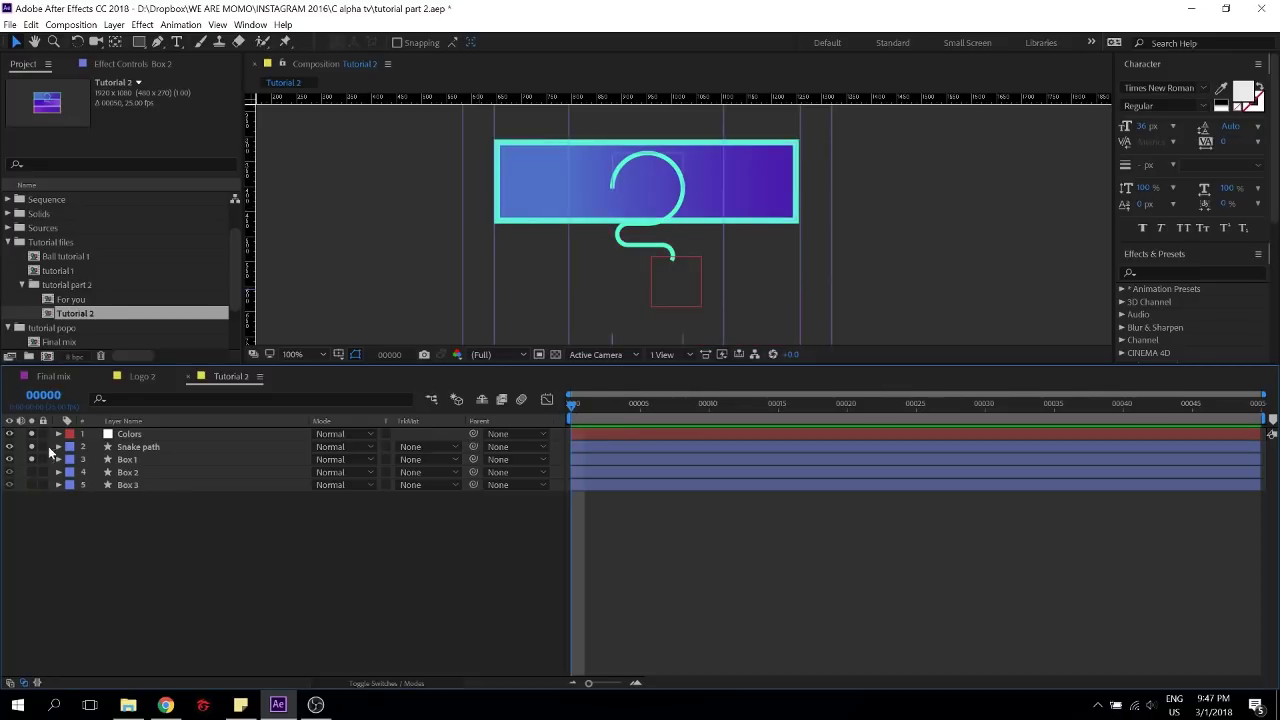
Turn off solo for the Snake path layer and look through Box 1's rectangle contents and transform properties
click(32, 446)
click(120, 459)
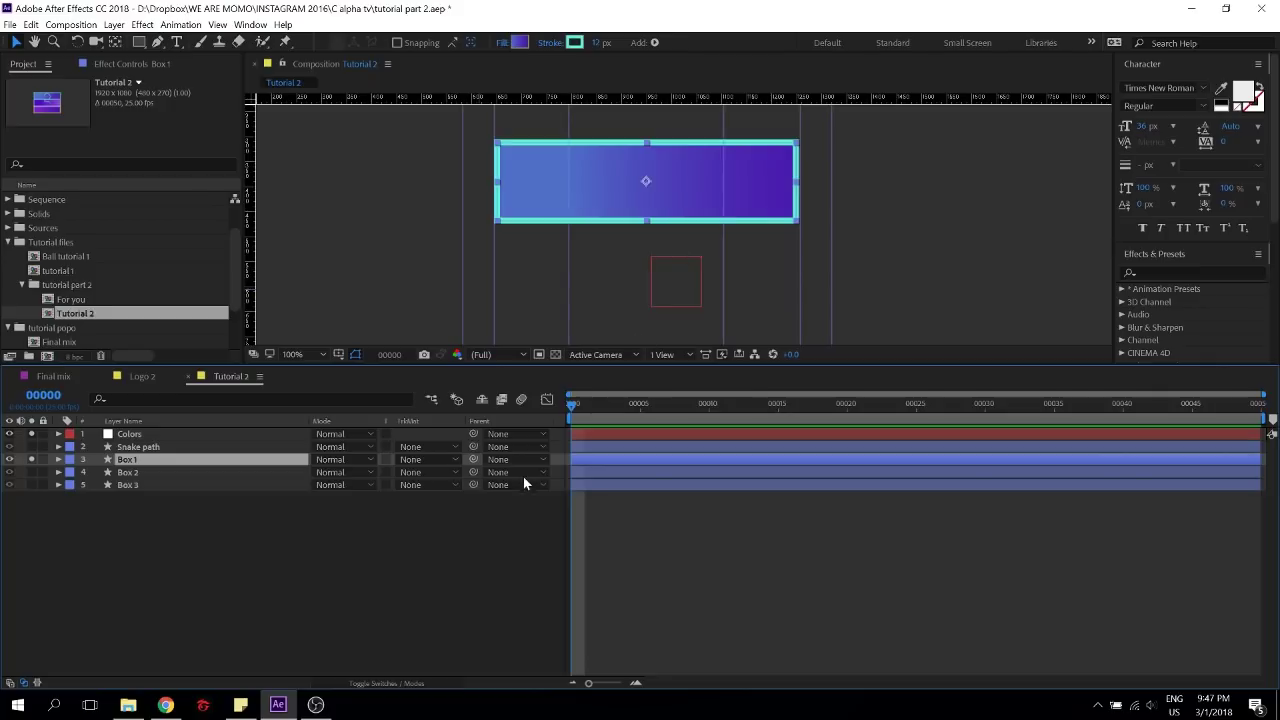
click(58, 459)
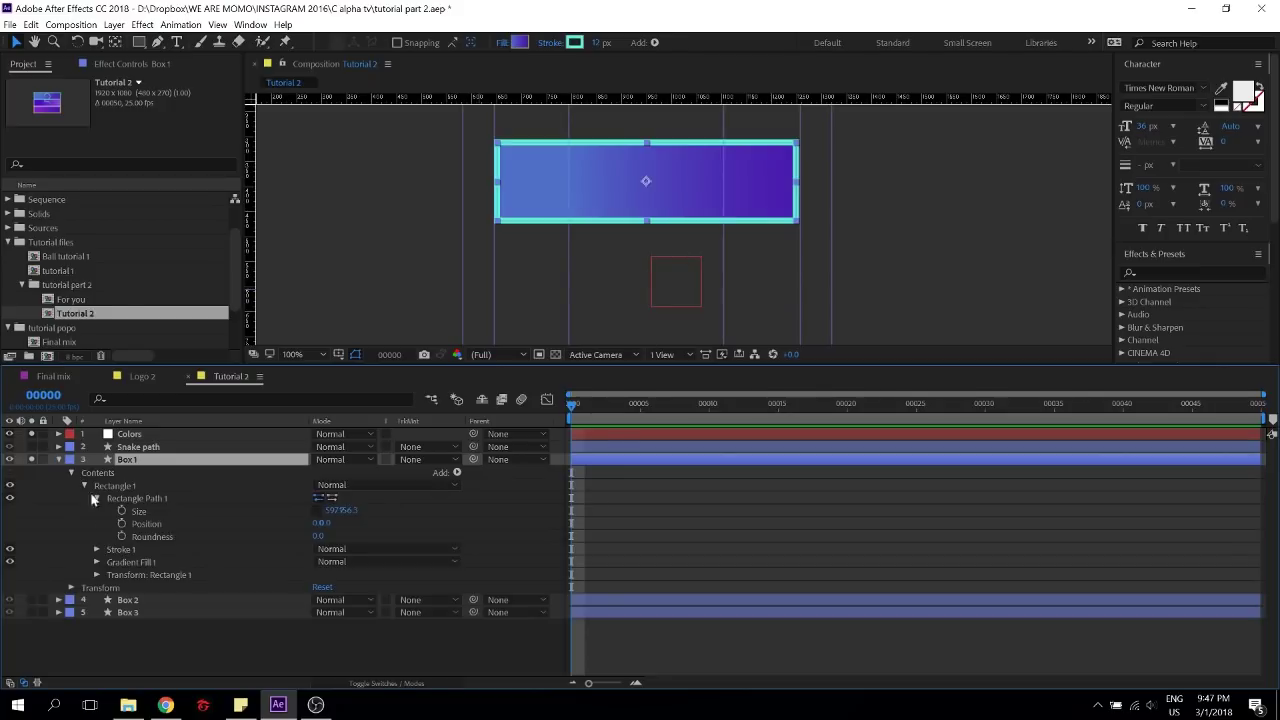
click(84, 485)
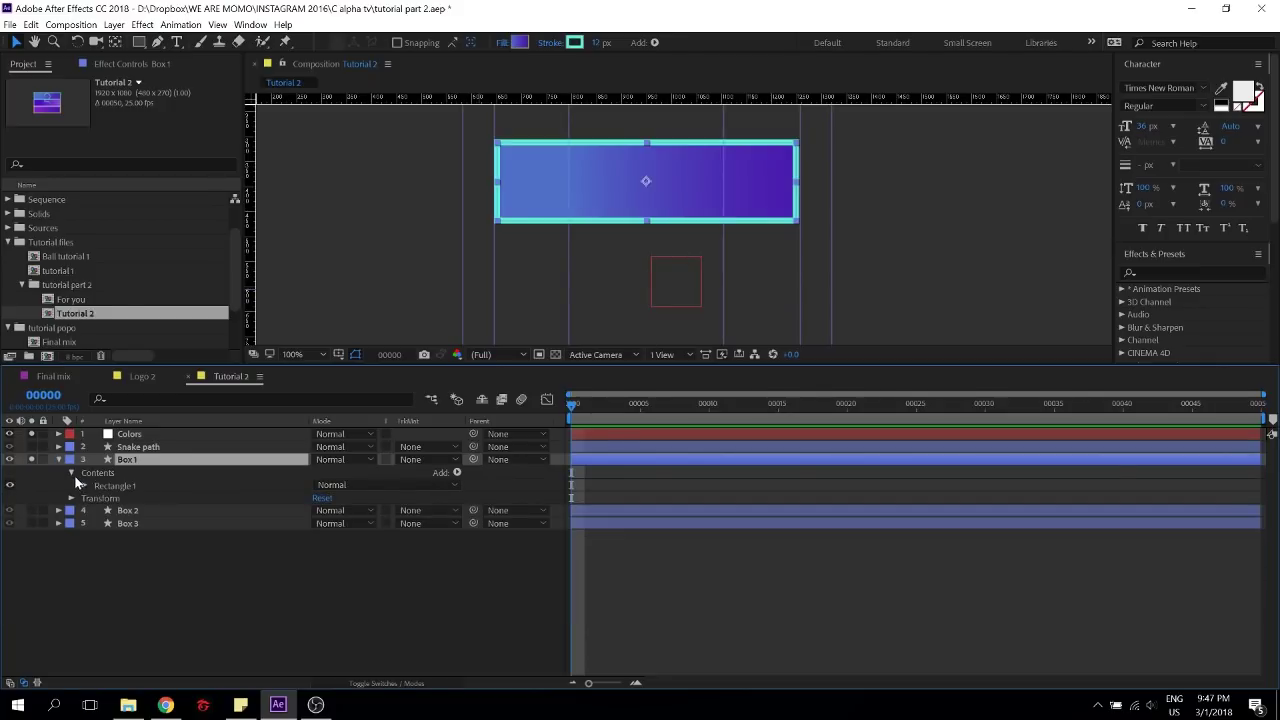
click(88, 484)
click(72, 485)
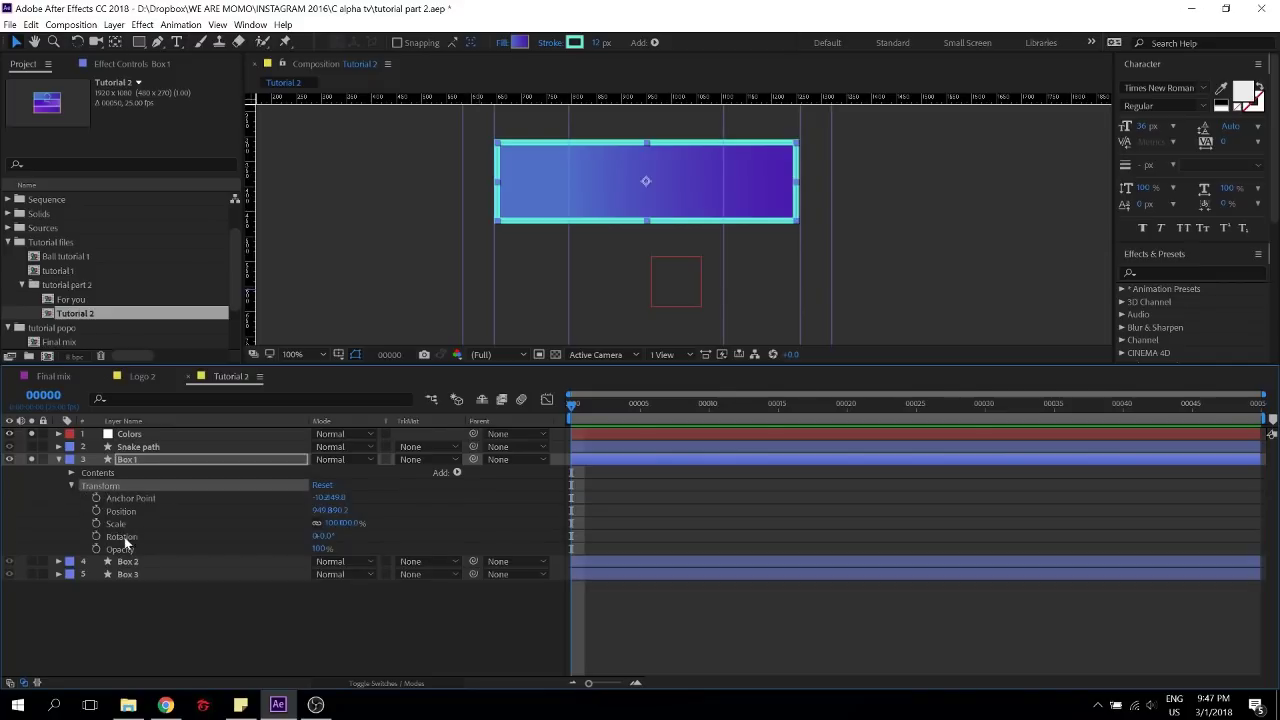
Expand Rectangle Path 1 in Box 1's contents and start keyframing its Size at frame 0
click(71, 485)
click(92, 472)
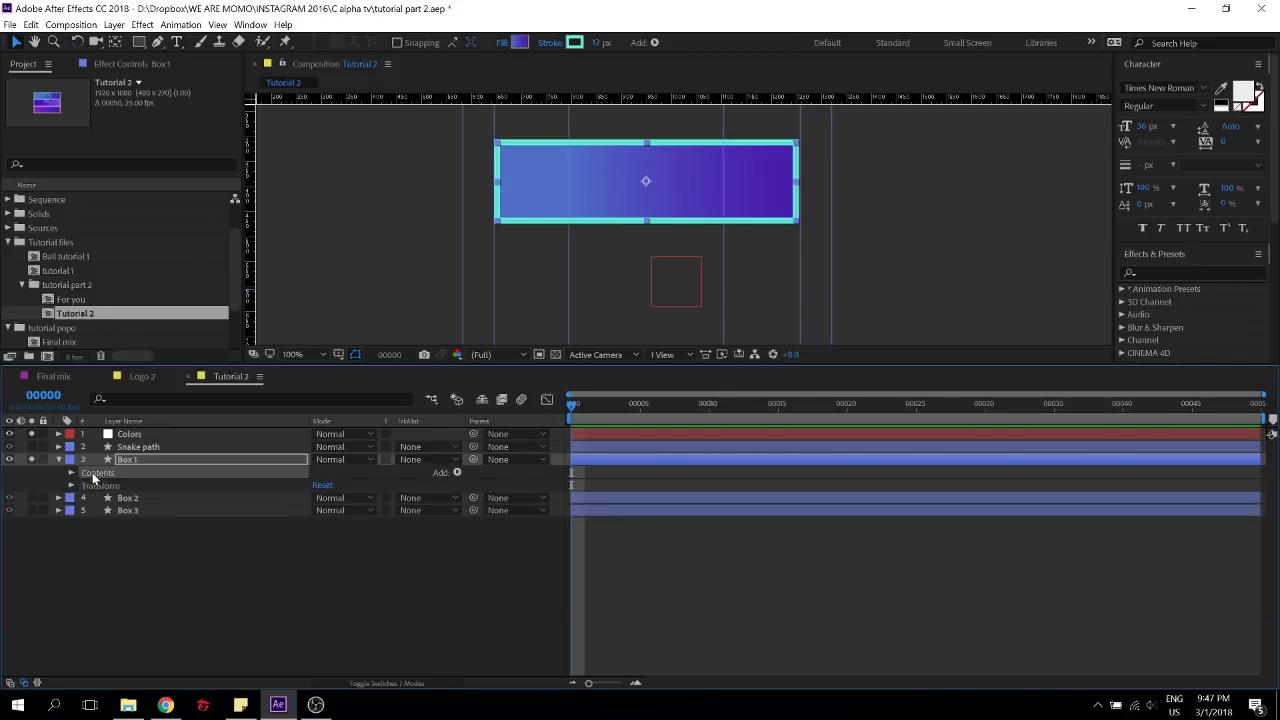
click(71, 472)
click(85, 486)
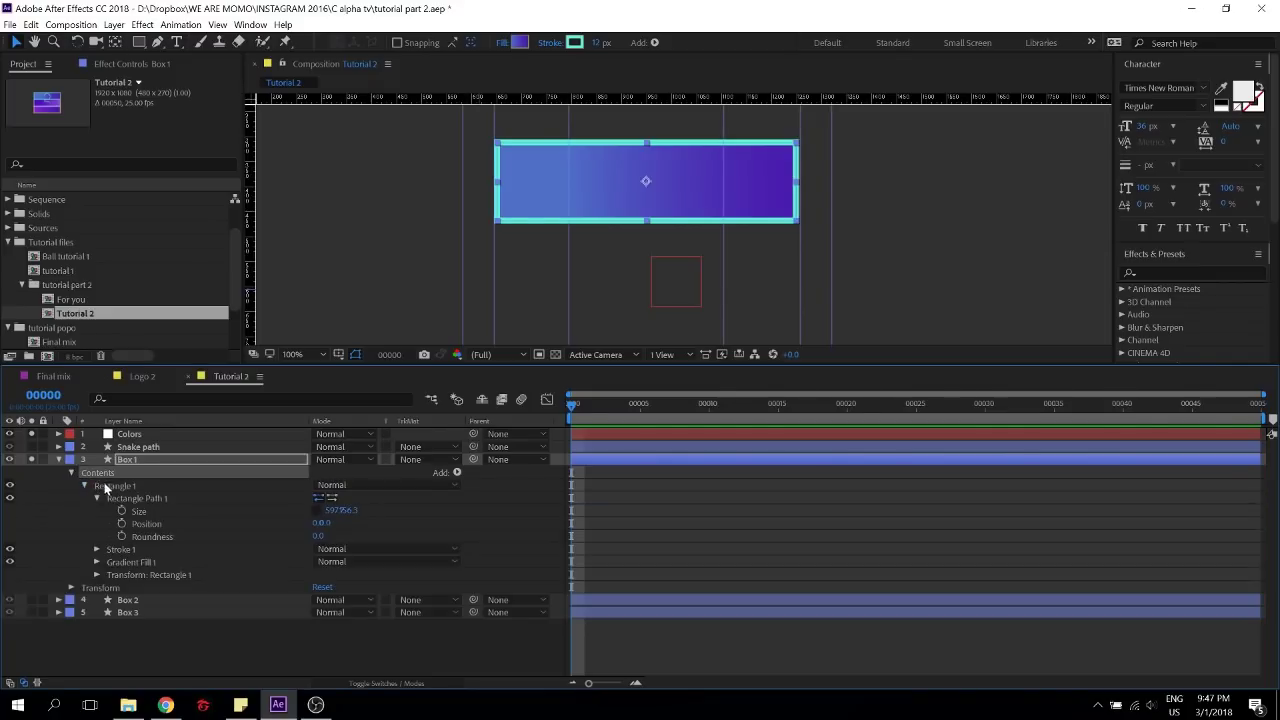
click(96, 498)
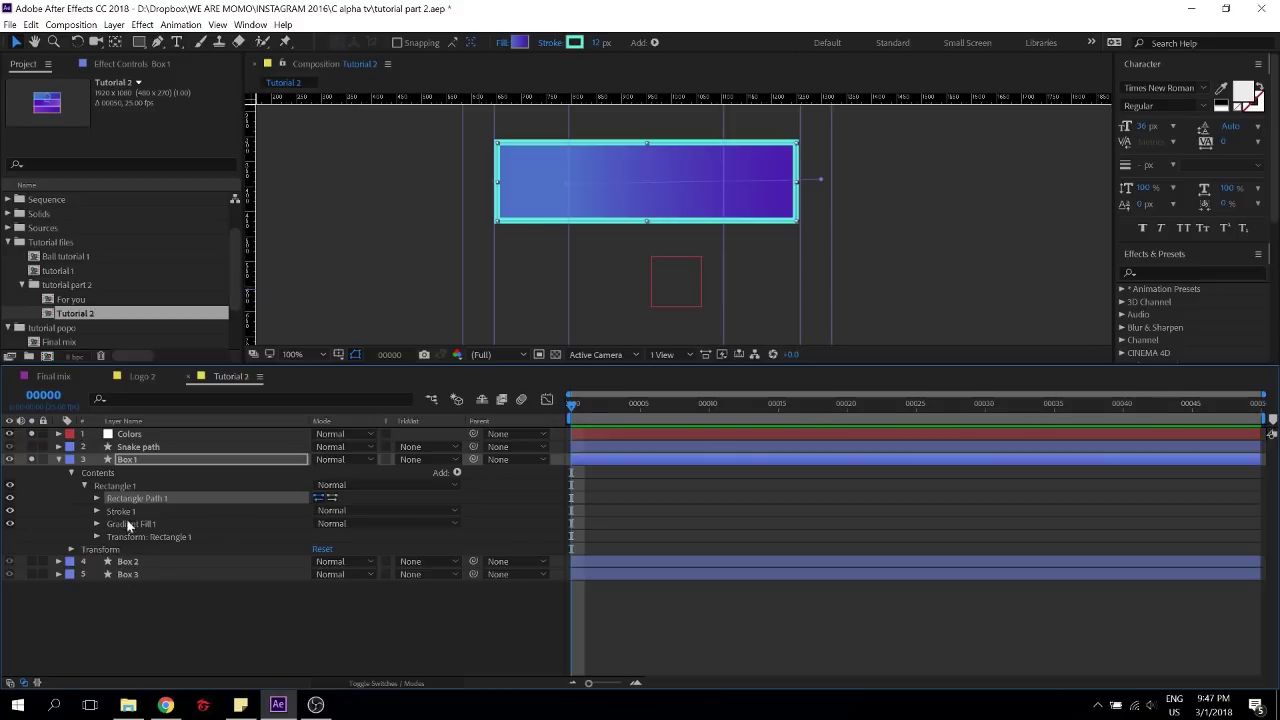
click(97, 498)
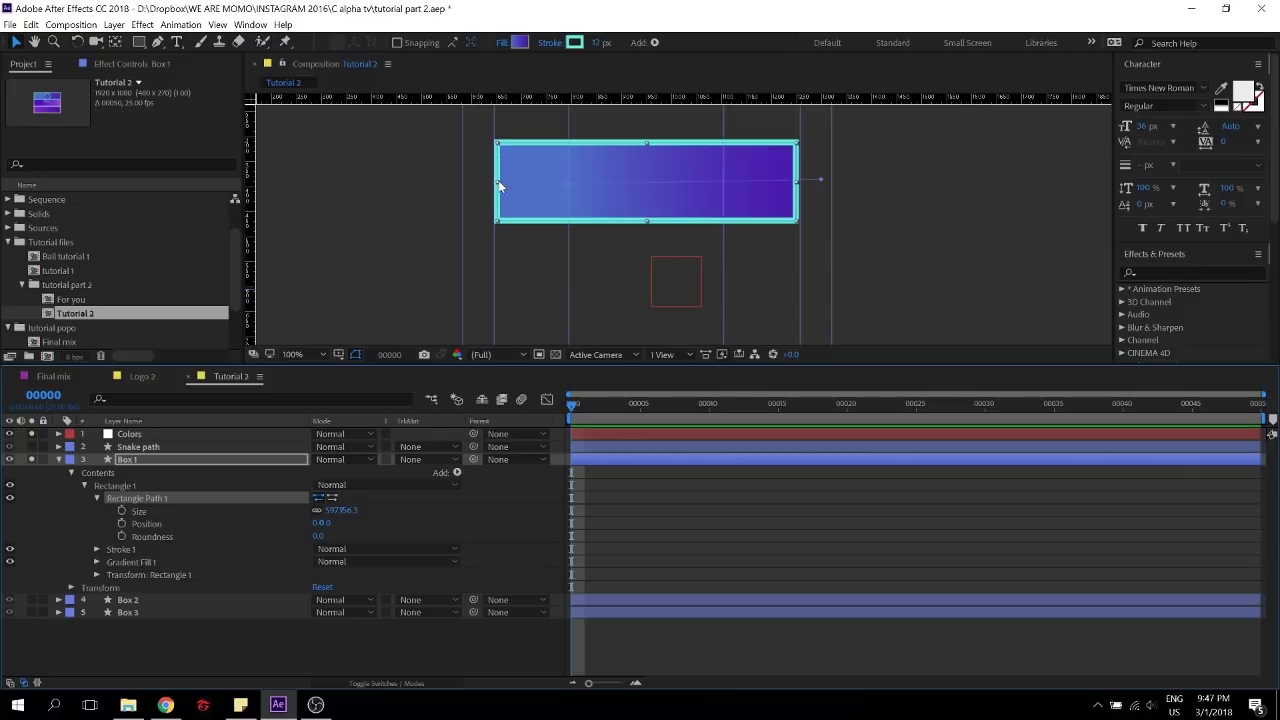
mouse_move(500, 185)
mouse_down()
mouse_move(300, 200)
mouse_move(566, 200)
mouse_move(520, 217)
mouse_move(496, 205)
mouse_up()
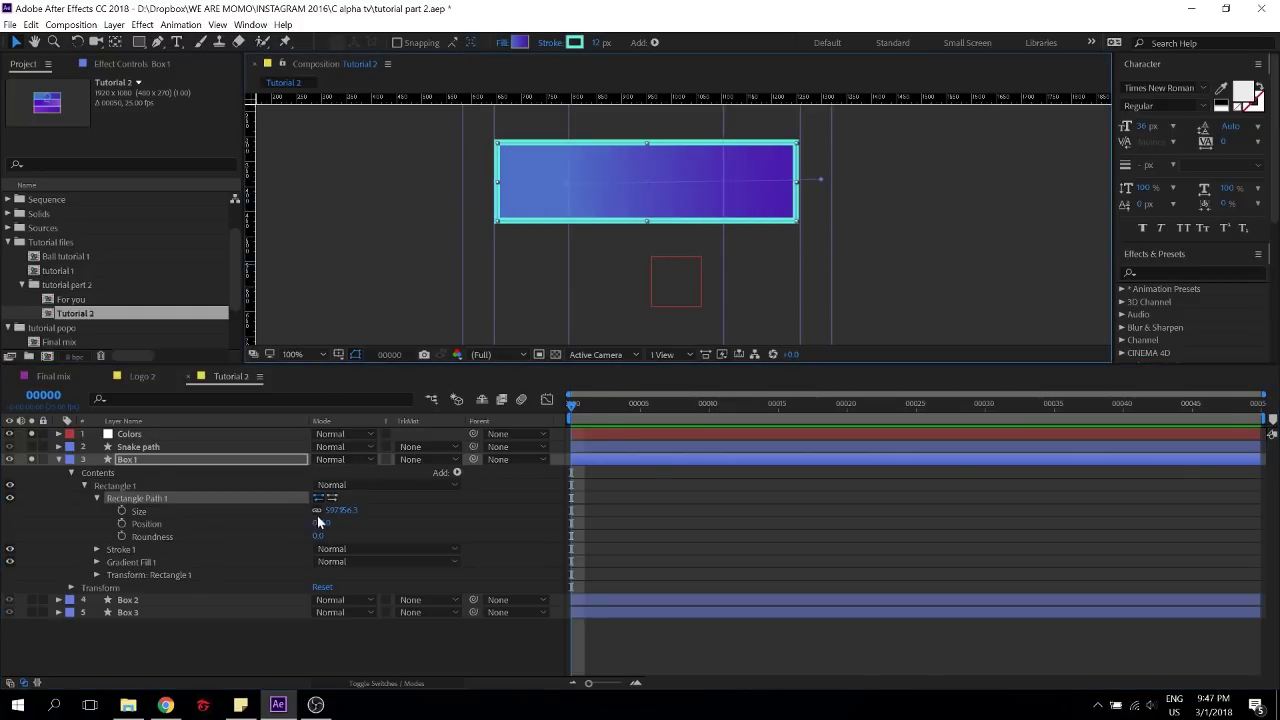
click(122, 510)
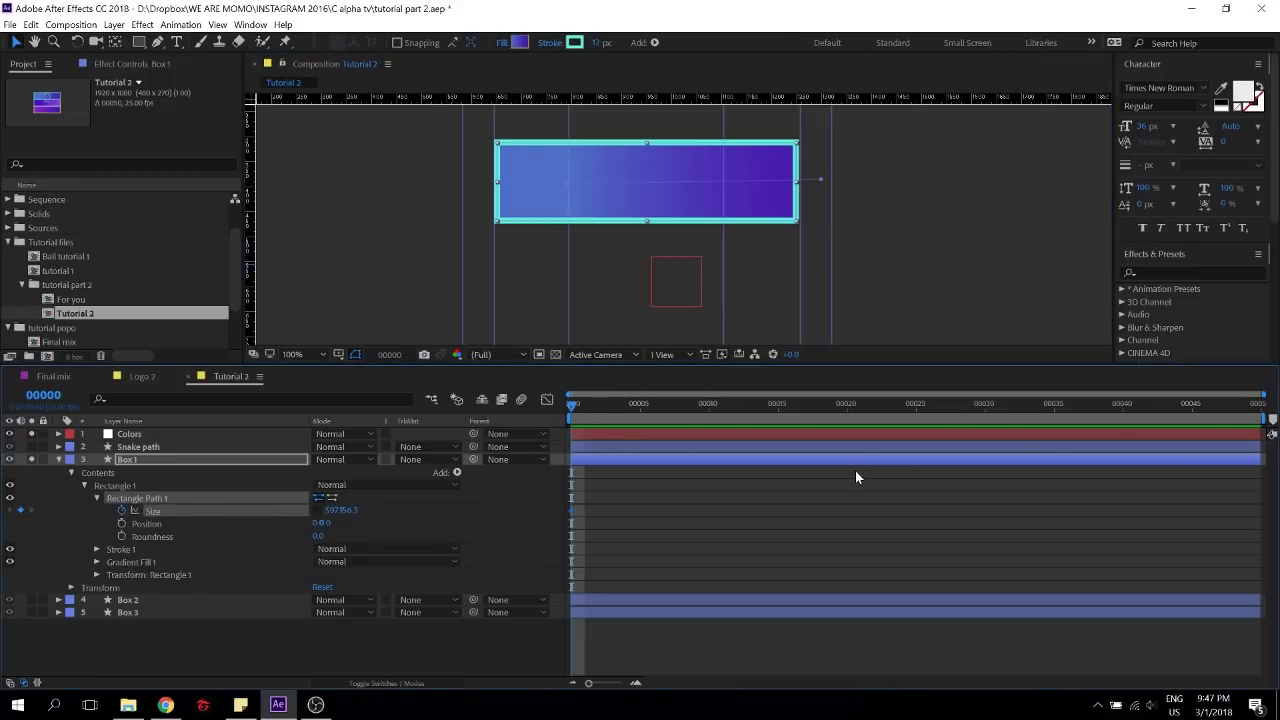
At frame 20, widen Box 1's rectangle Size to about 735 and save the project
key(shift+Page_Down)
key(shift+Page_Down)
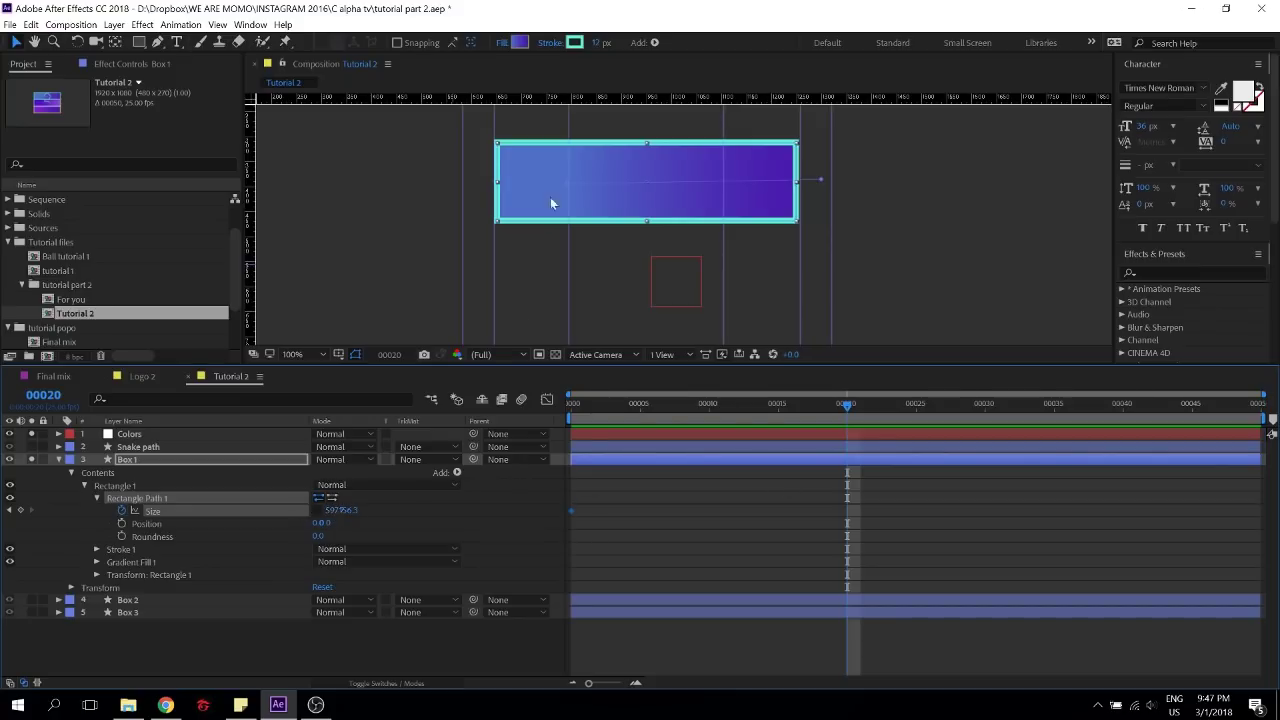
drag(498, 183, 467, 183)
key(ctrl+z)
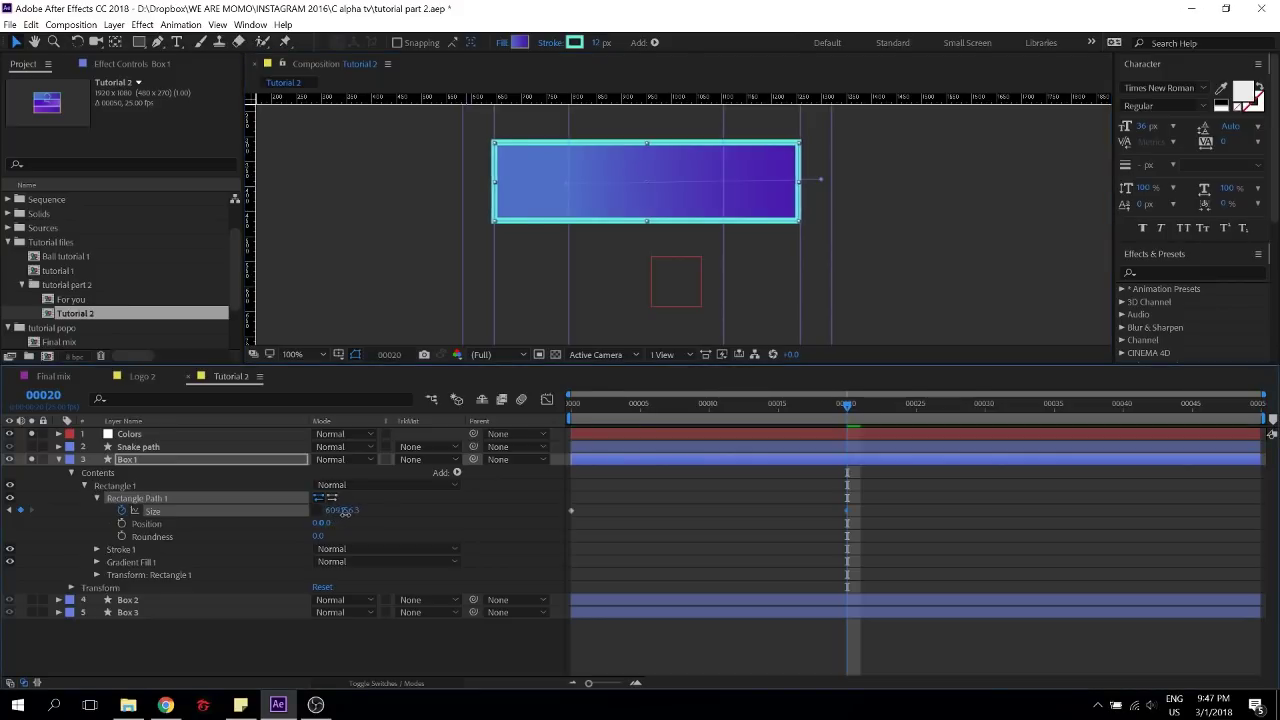
drag(338, 510, 424, 501)
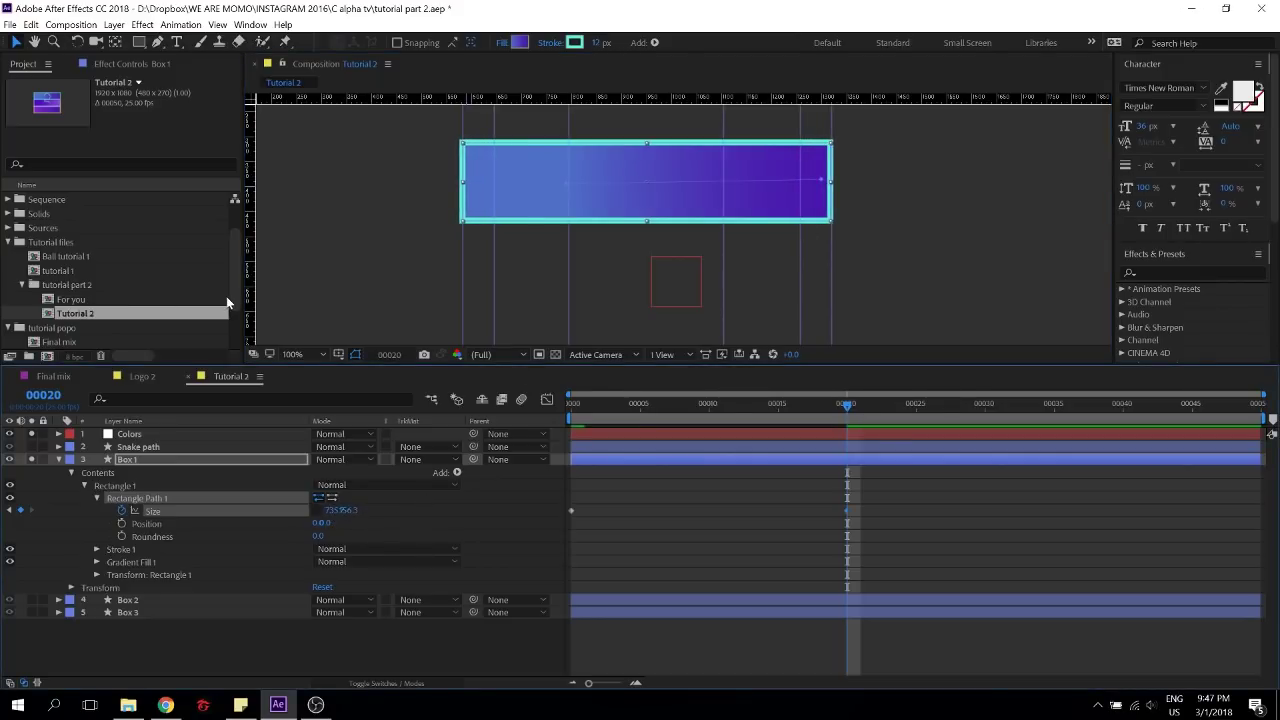
key(ctrl+s)
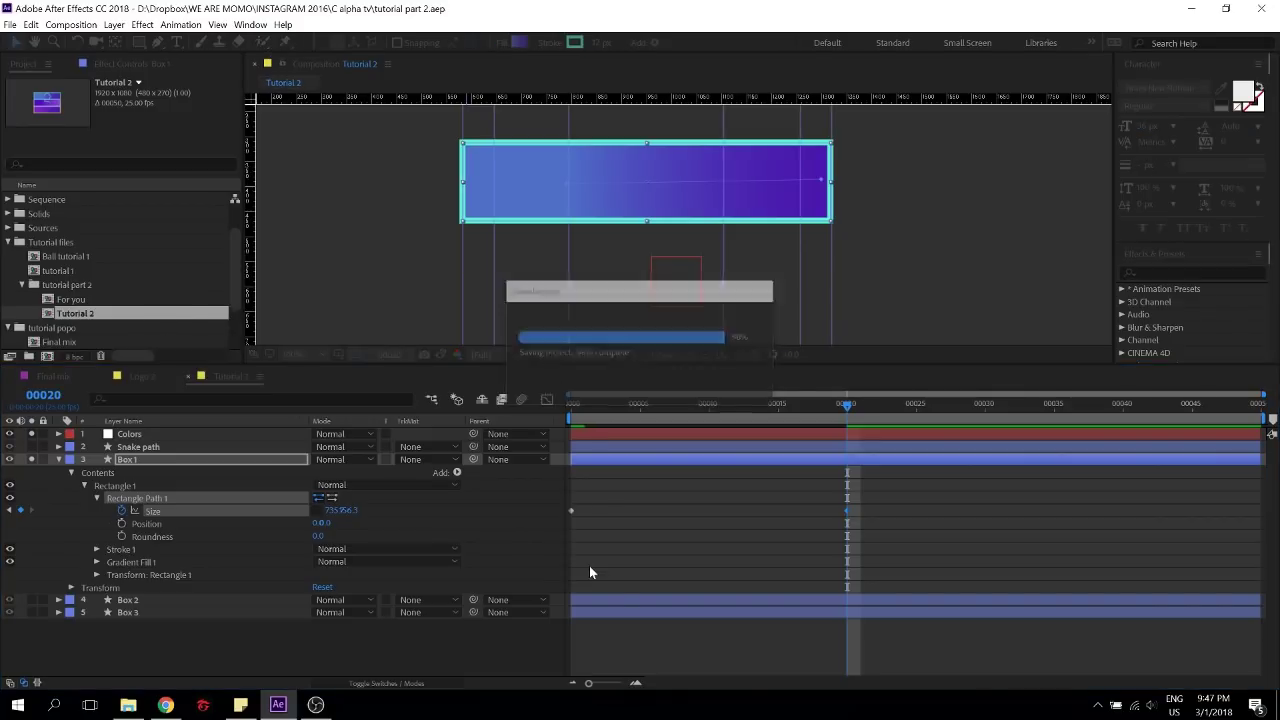
At frame 35, reduce the width in Box 1's rectangle Size to about 310
key(shift+Page_Down)
key(shift+Page_Down)
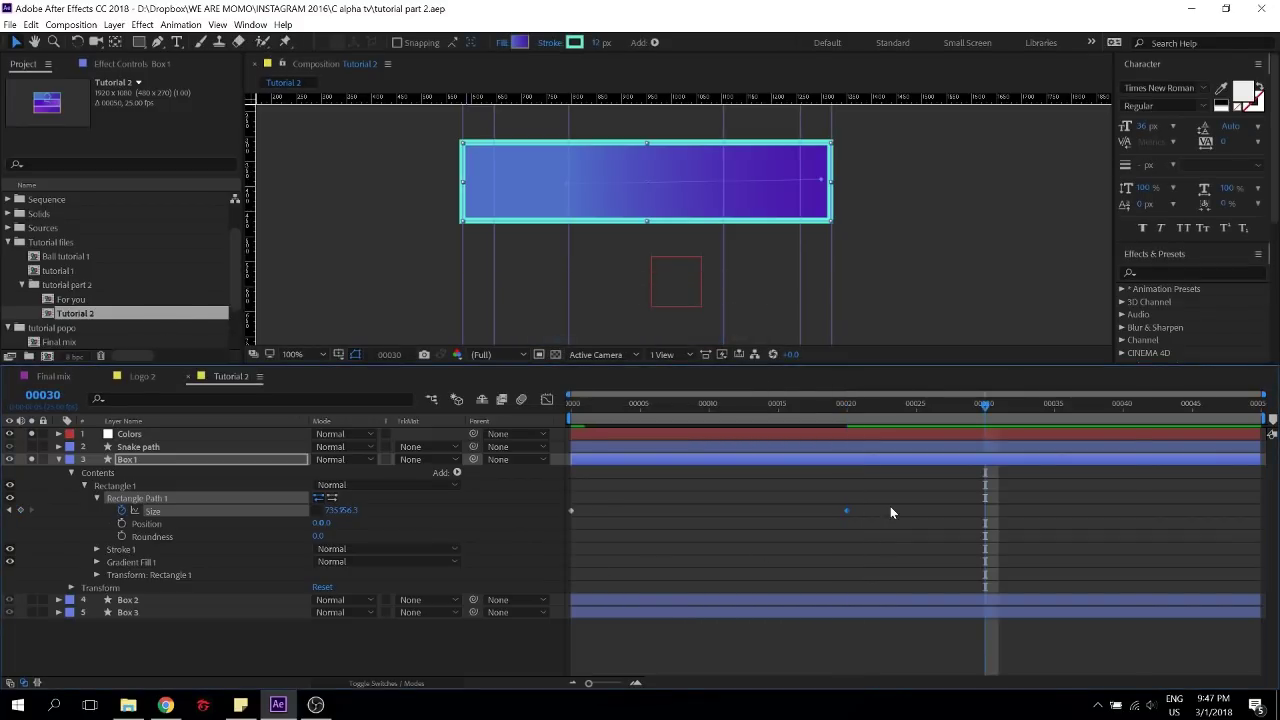
click(1055, 404)
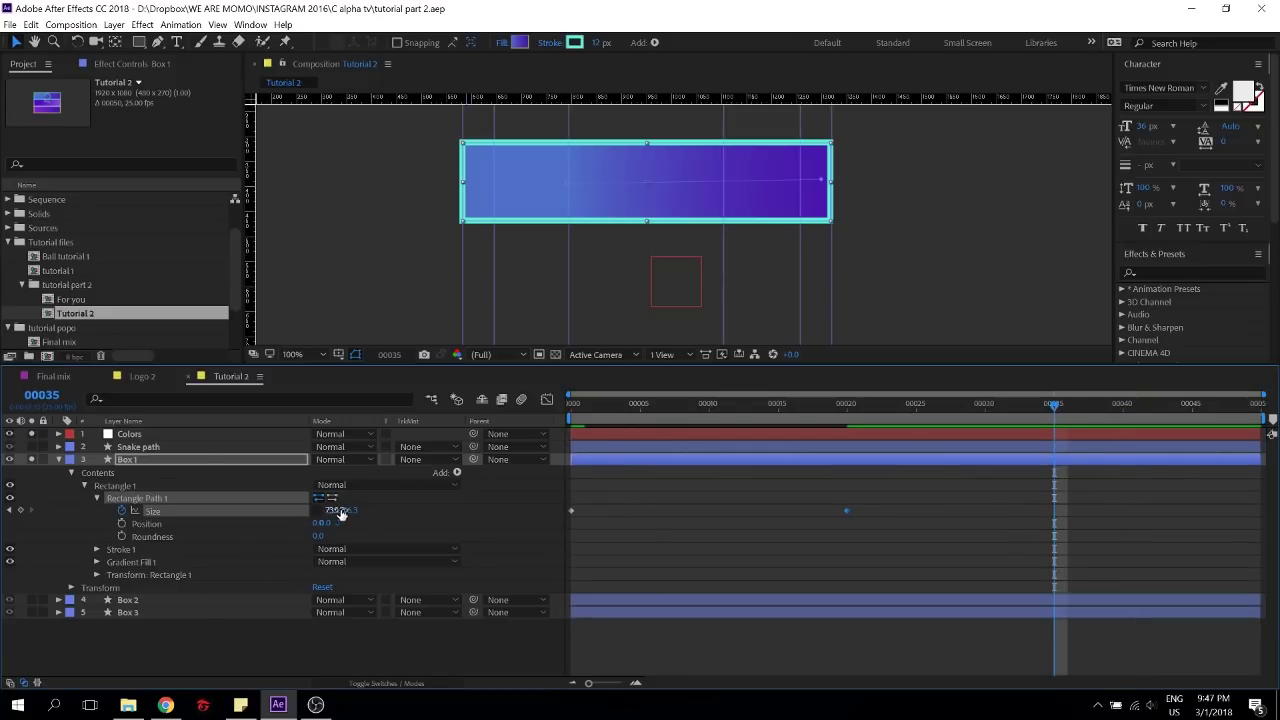
drag(333, 510, 26, 523)
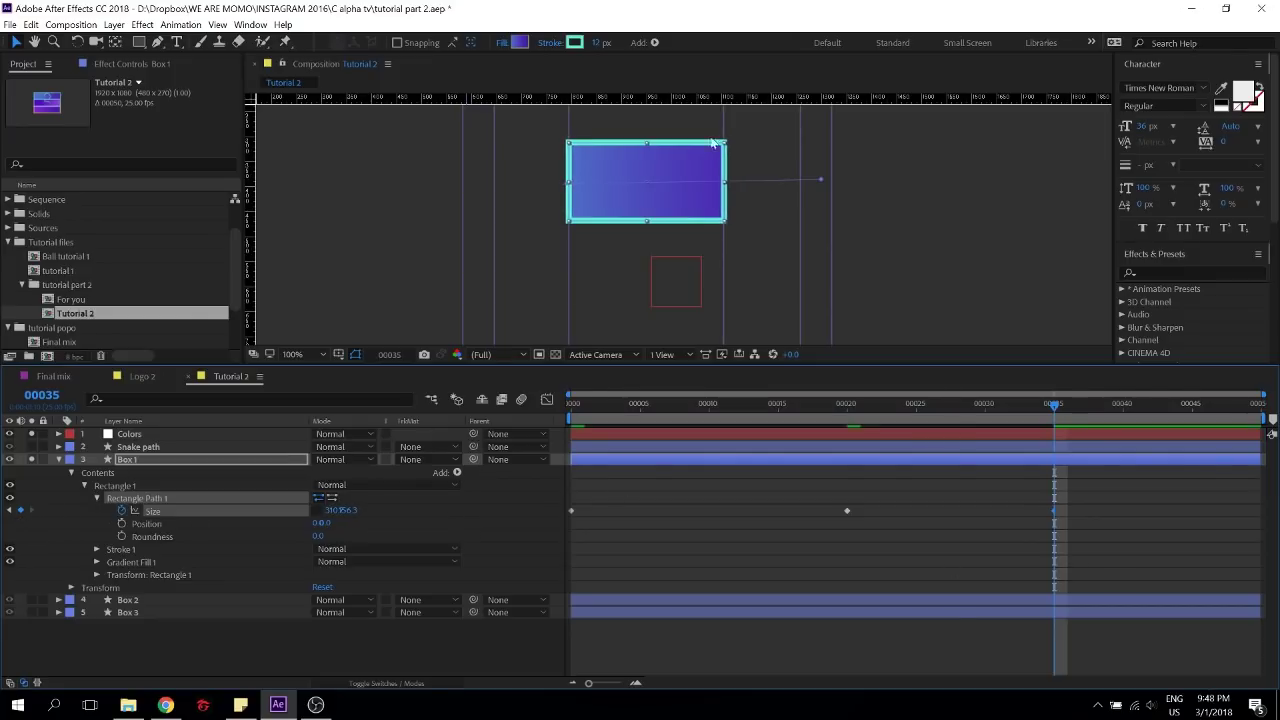
Apply Easy Ease to all of Box 1's Size keyframes and display their speed curves in the Graph Editor
key(comma)
key(period)
drag(1076, 498, 523, 533)
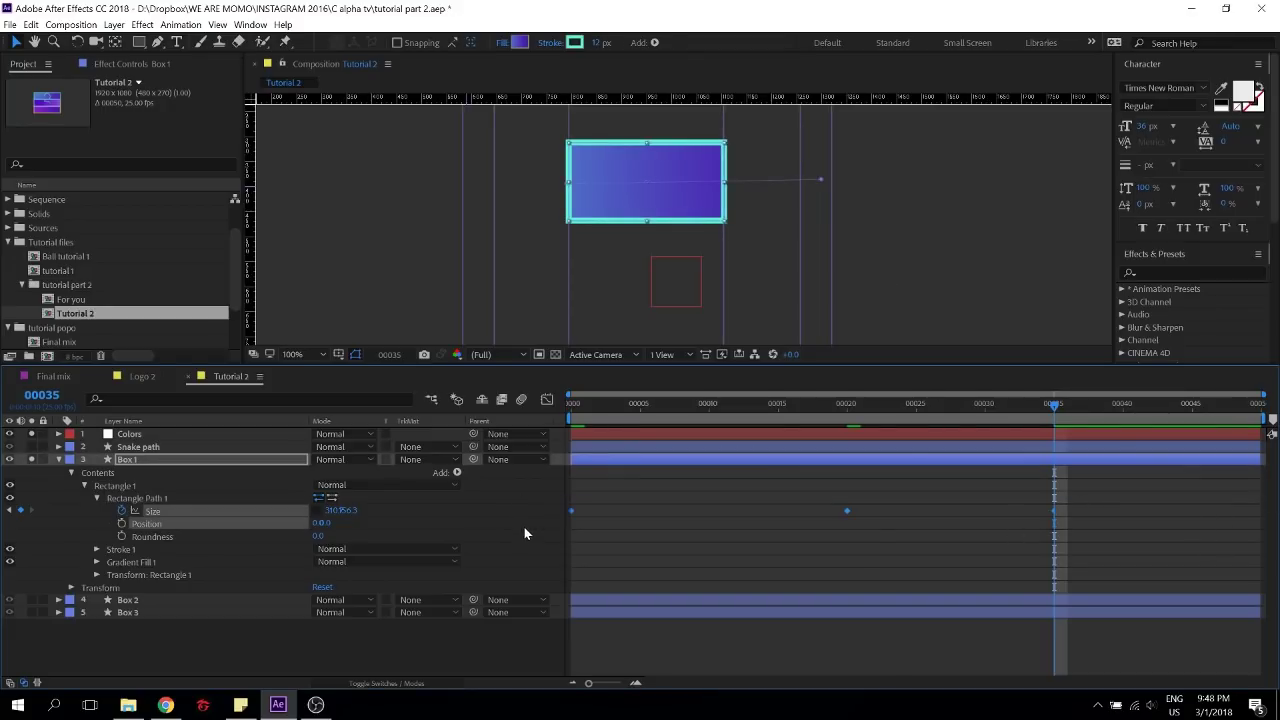
key(F9)
click(547, 399)
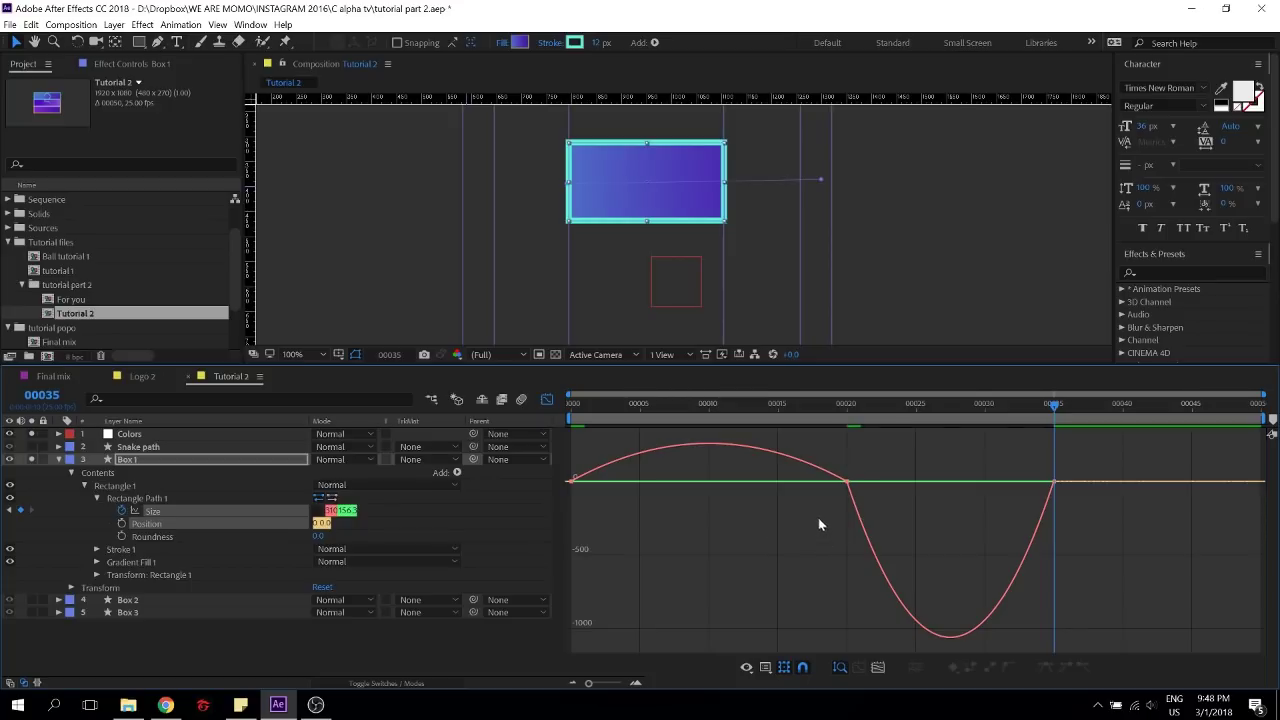
Lengthen both influence handles of the frame 20 Size keyframe in the speed graph and preview the animation from the start
click(848, 482)
drag(803, 483, 641, 477)
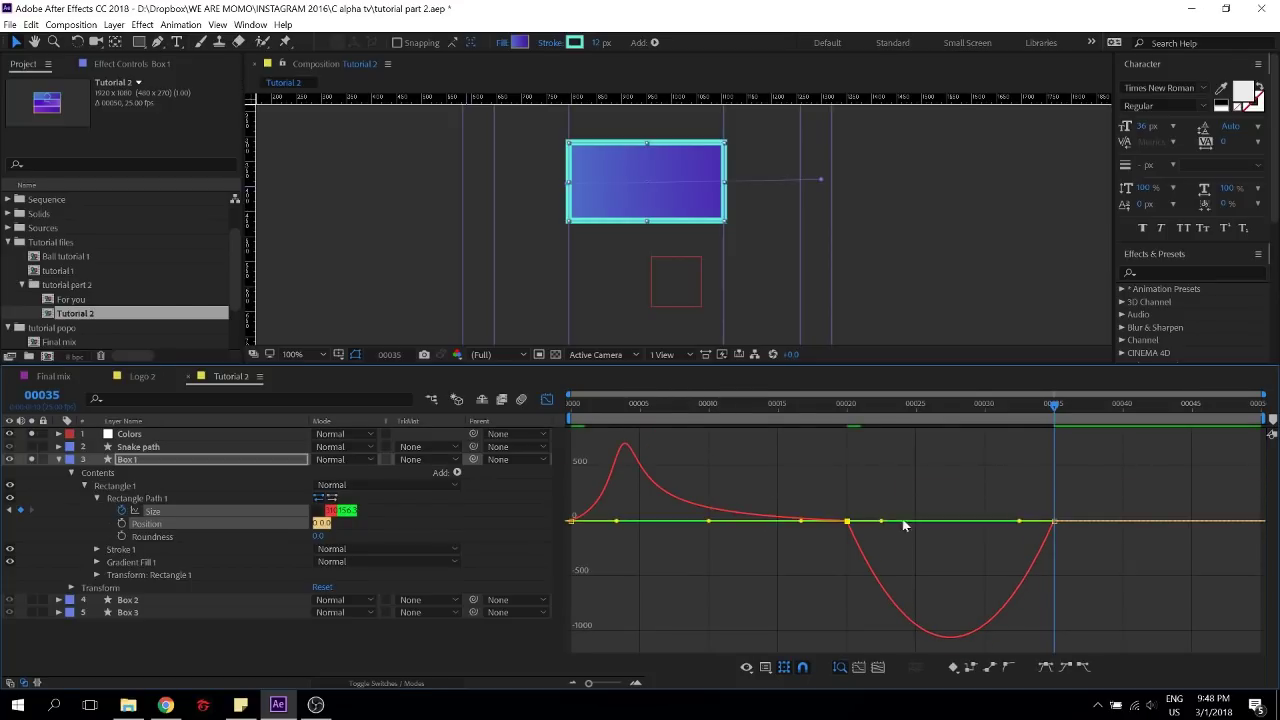
drag(881, 521, 979, 510)
drag(648, 403, 477, 397)
key(space)
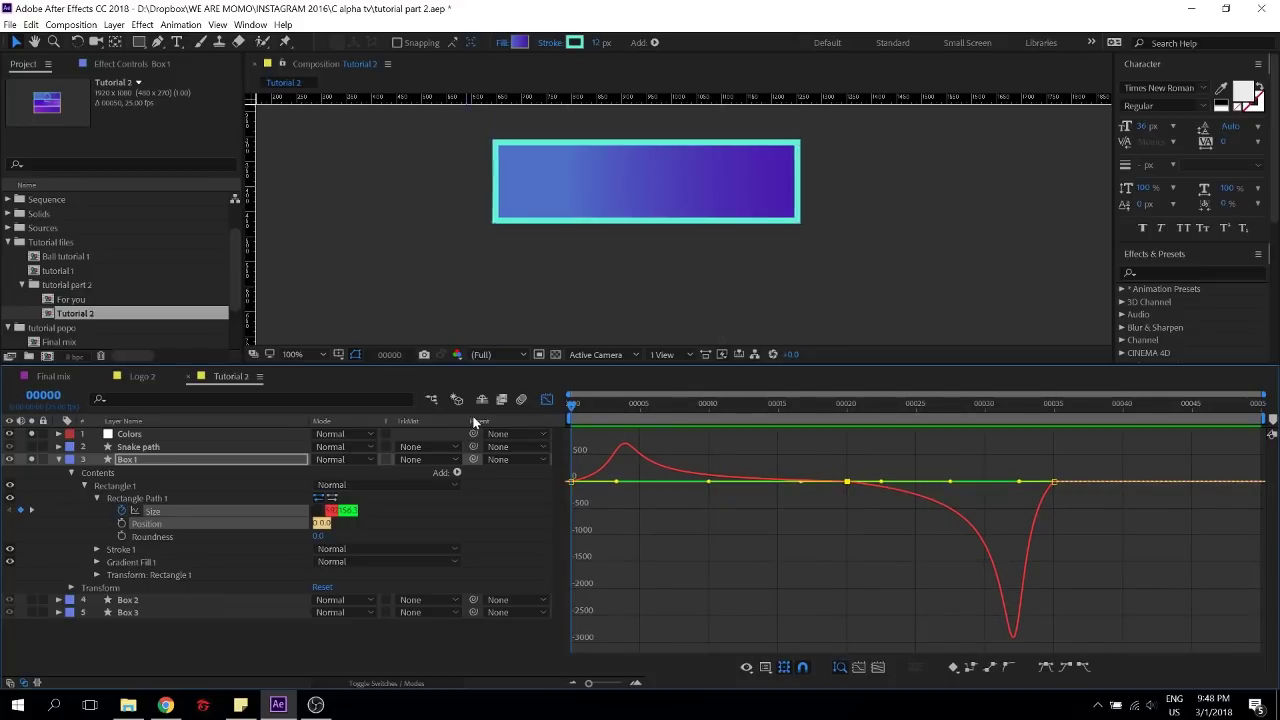
key(space)
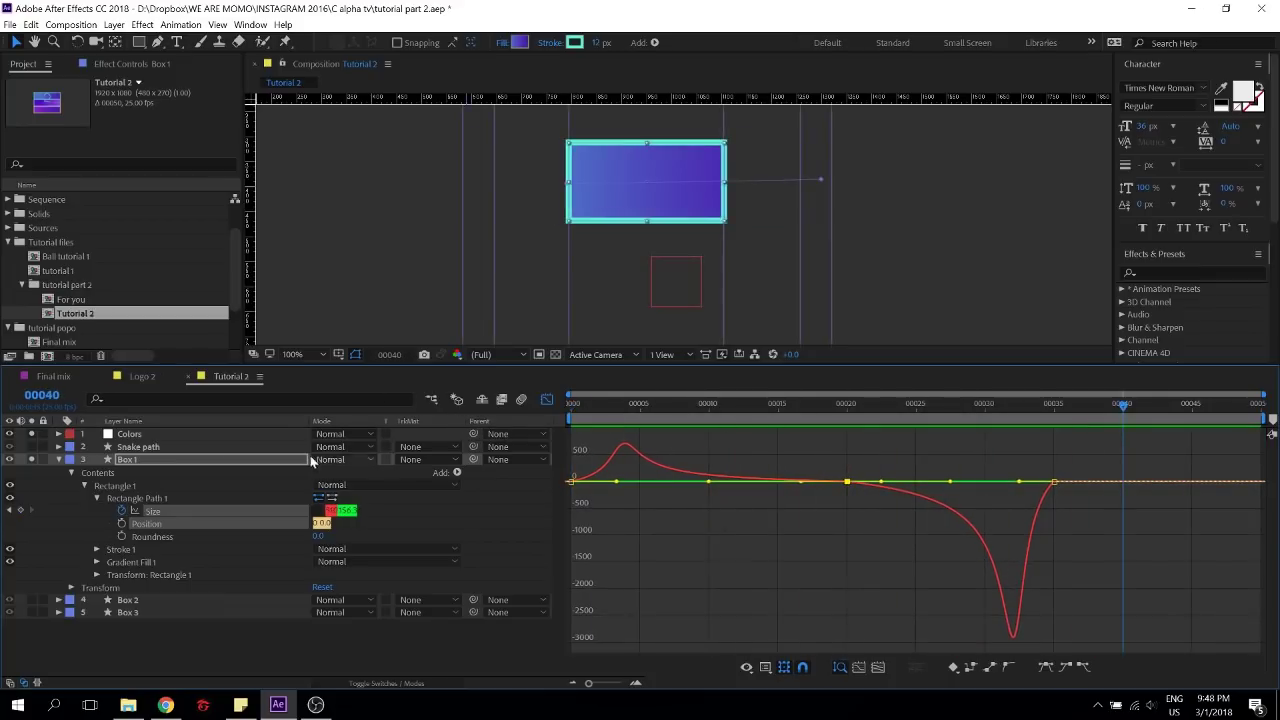
Reveal only the keyframed Size property of the Box 1 layer and switch the timeline back from the Graph Editor to layer bars
click(58, 459)
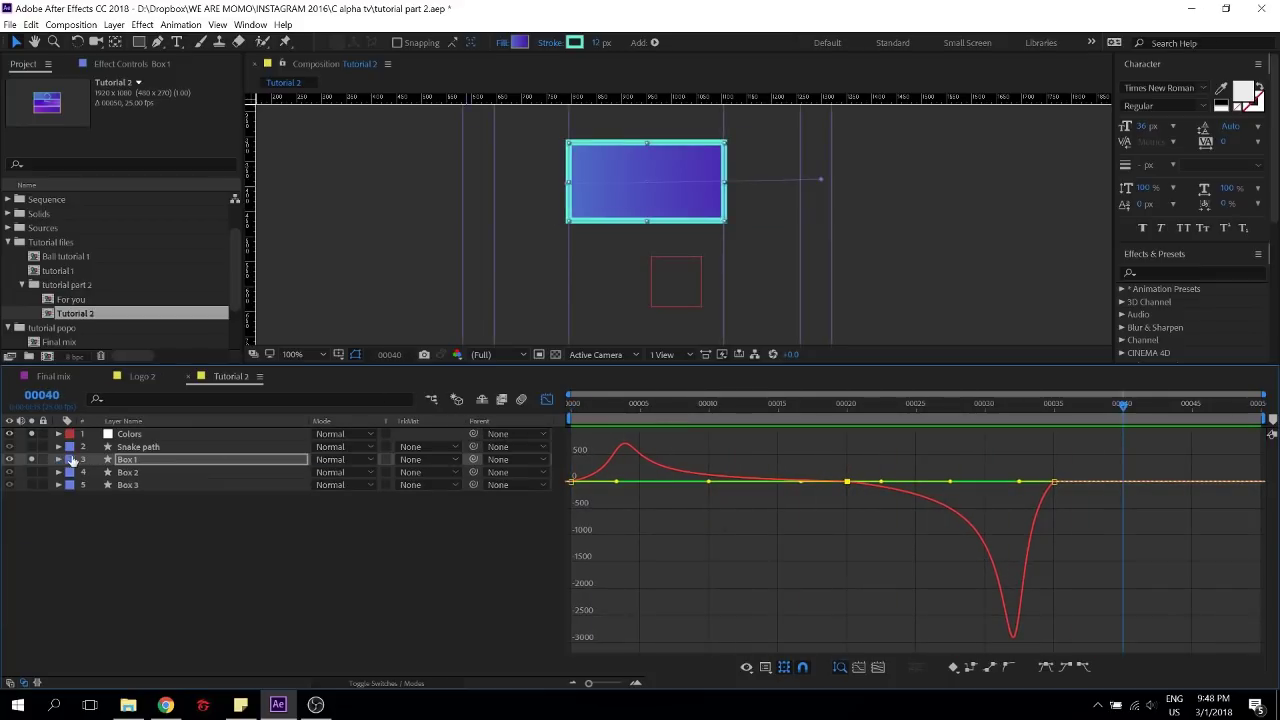
click(154, 475)
click(169, 459)
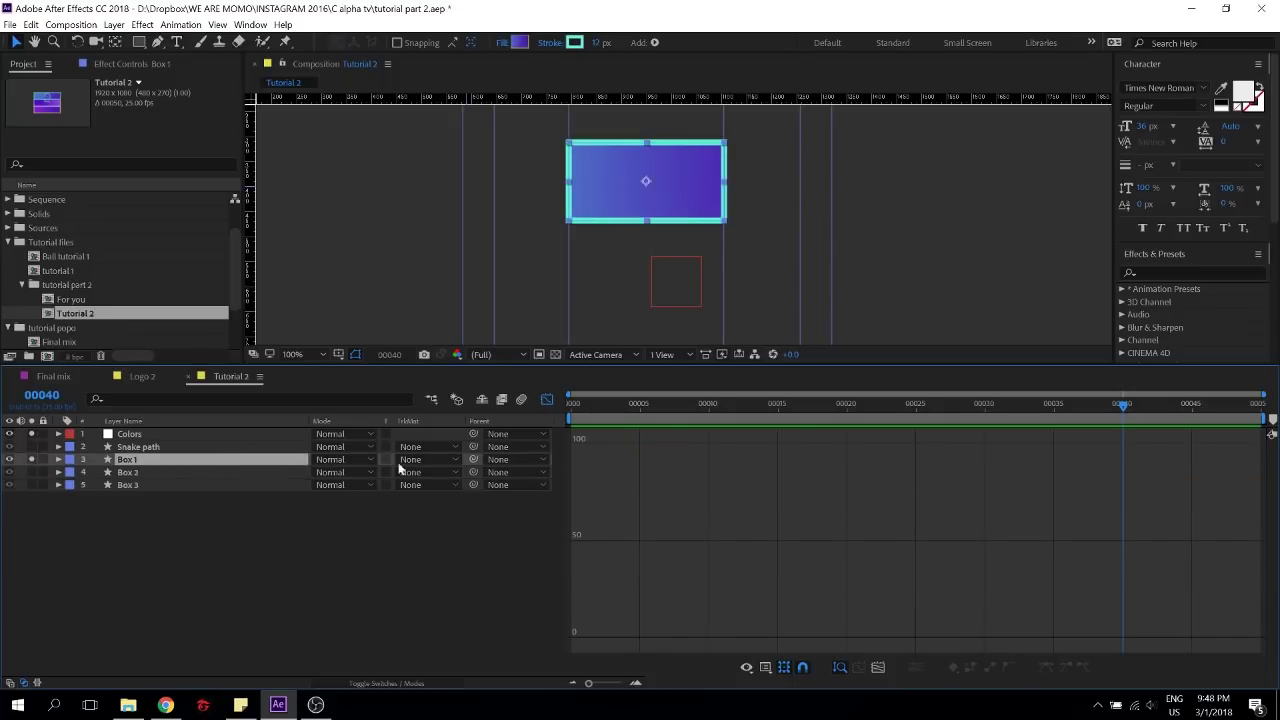
key(u)
click(547, 399)
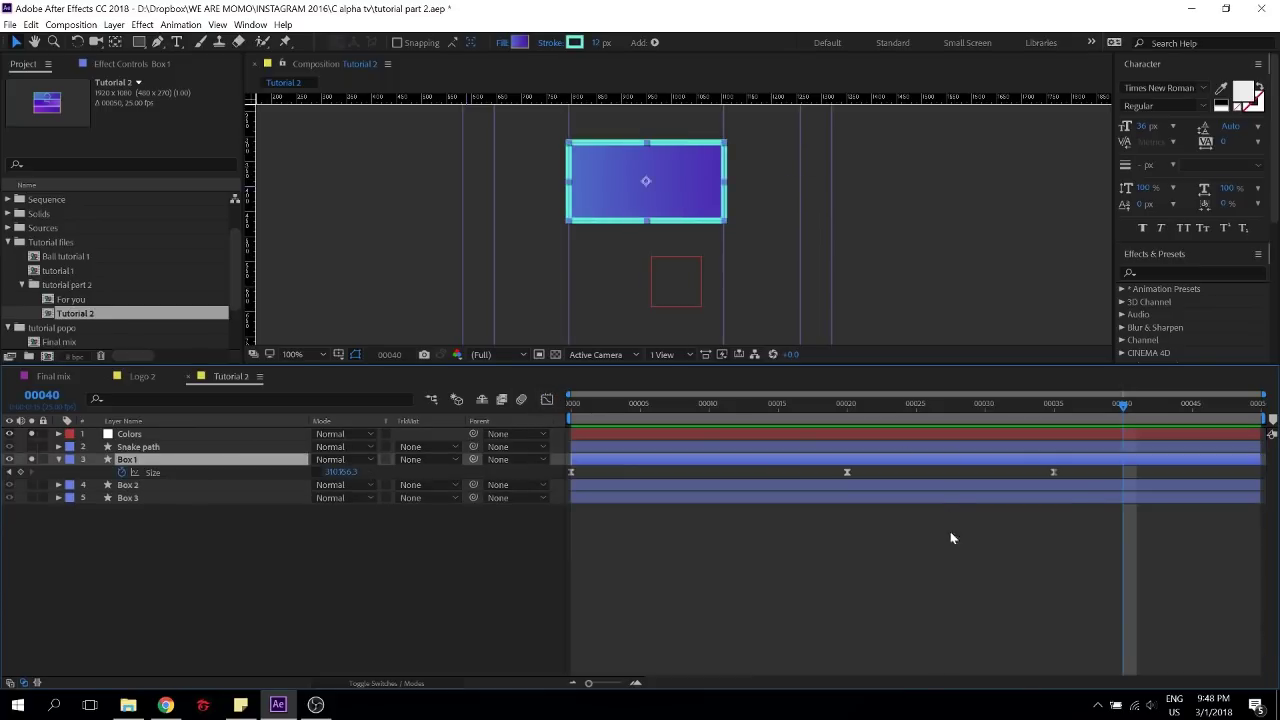
Compress Box 1's three Size keyframes proportionally so the last one sits at frame 26, and preview the faster animation
drag(1079, 477, 508, 437)
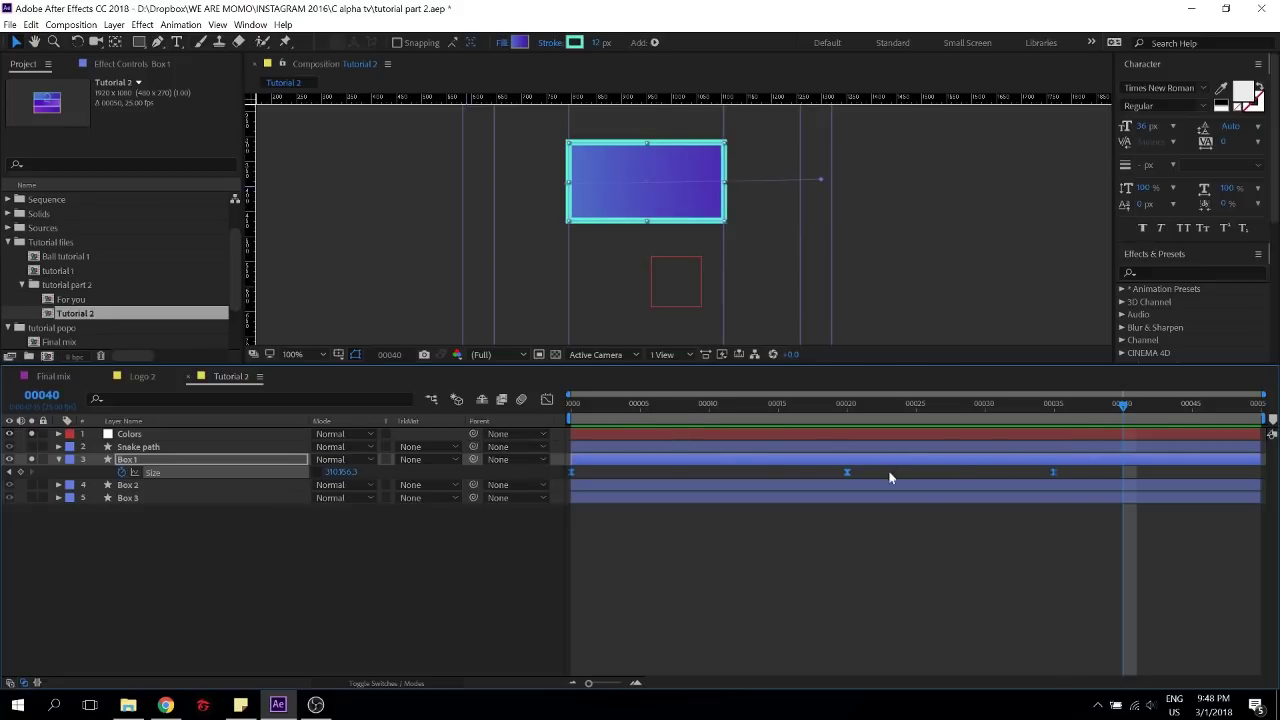
click(953, 474)
drag(1071, 473, 503, 485)
drag(1053, 474, 929, 477)
key(space)
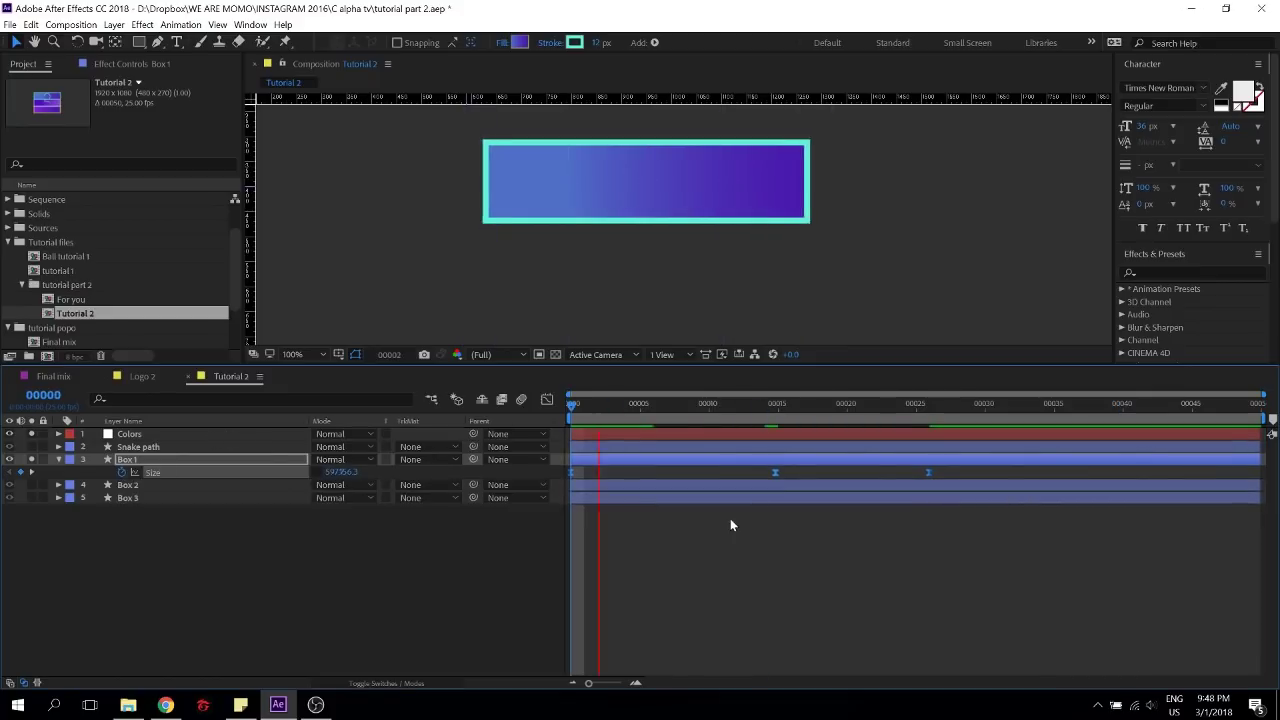
key(space)
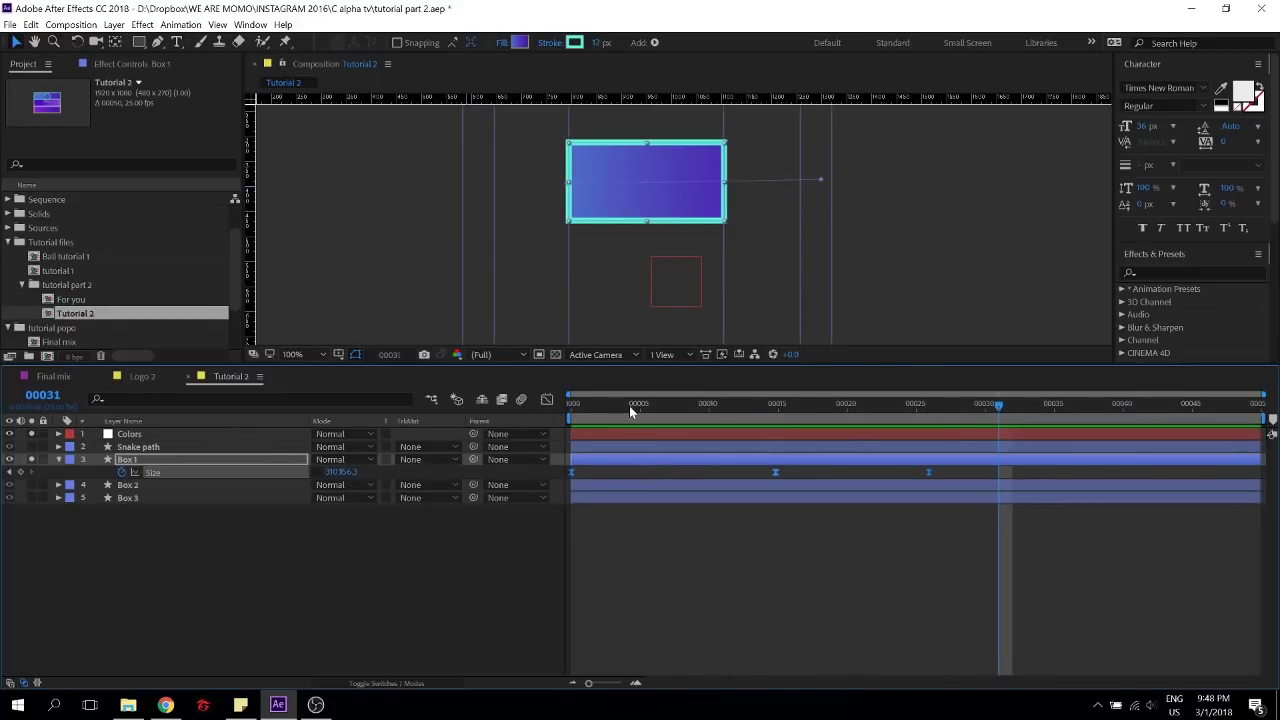
Move the current time to frame 5 and solo the Box 2 layer alongside Box 1
mouse_move(629, 405)
mouse_down()
mouse_move(680, 404)
mouse_move(627, 404)
mouse_move(638, 401)
mouse_up()
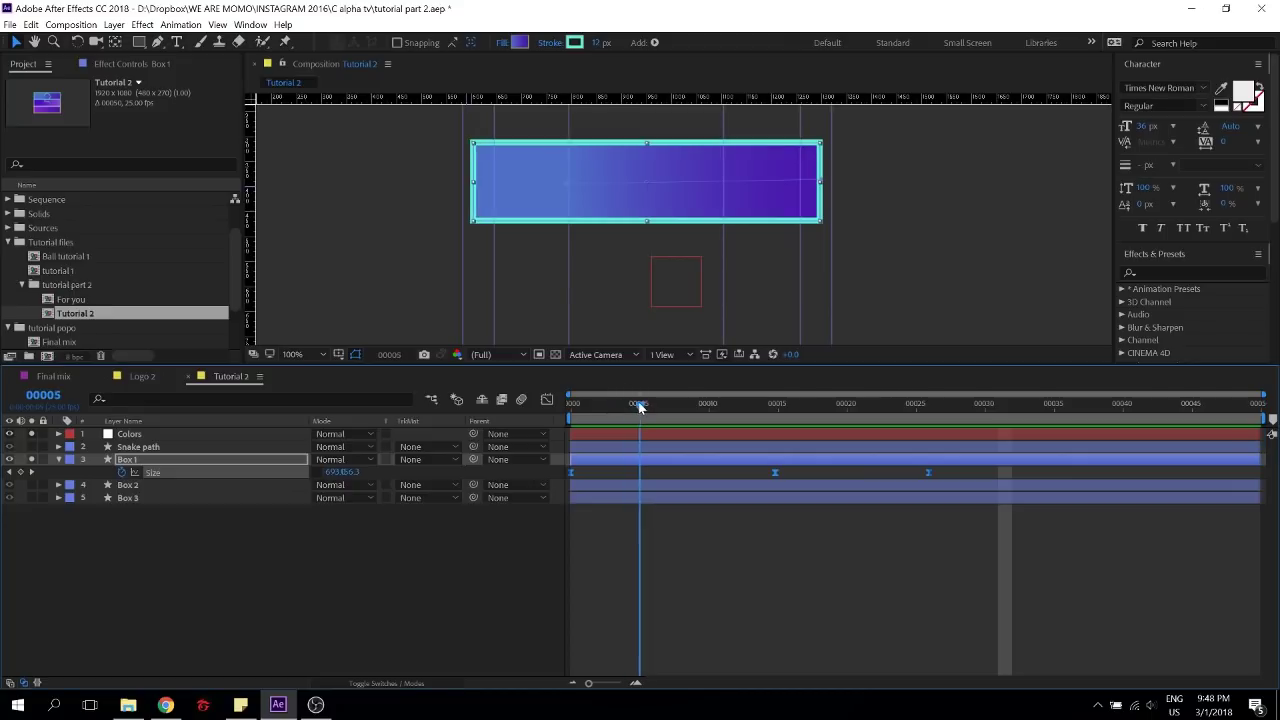
click(646, 486)
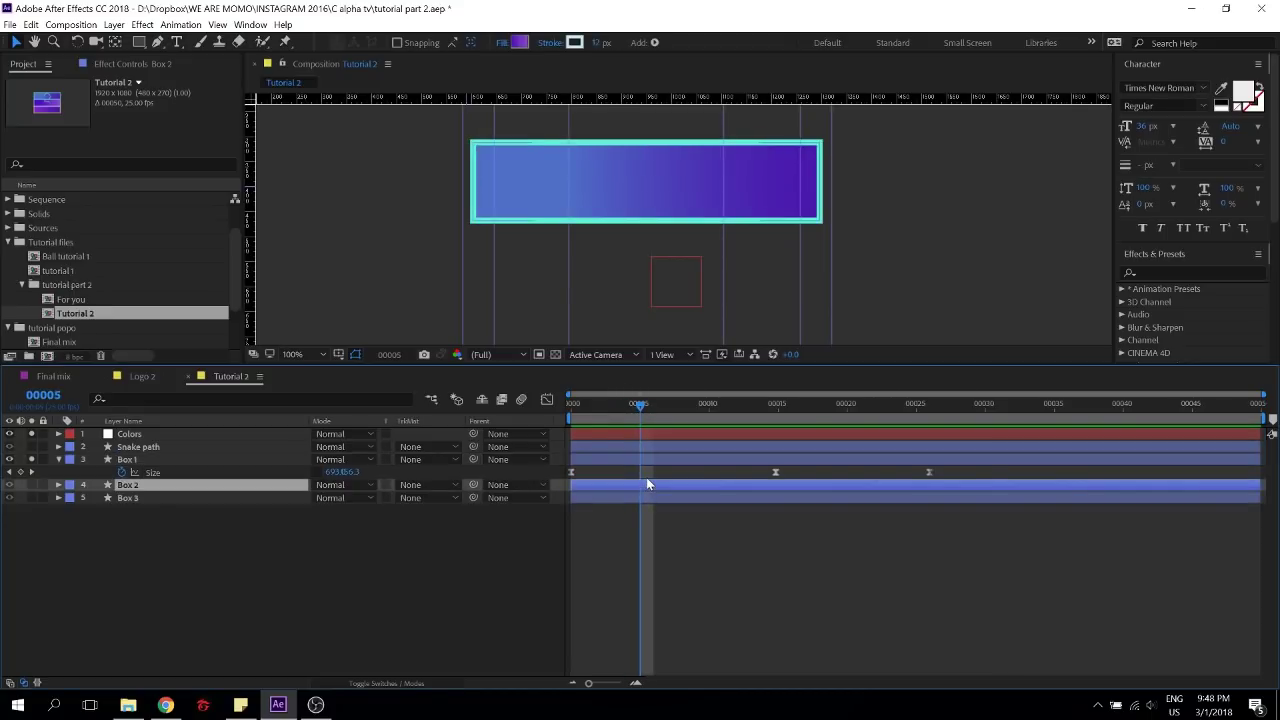
click(31, 487)
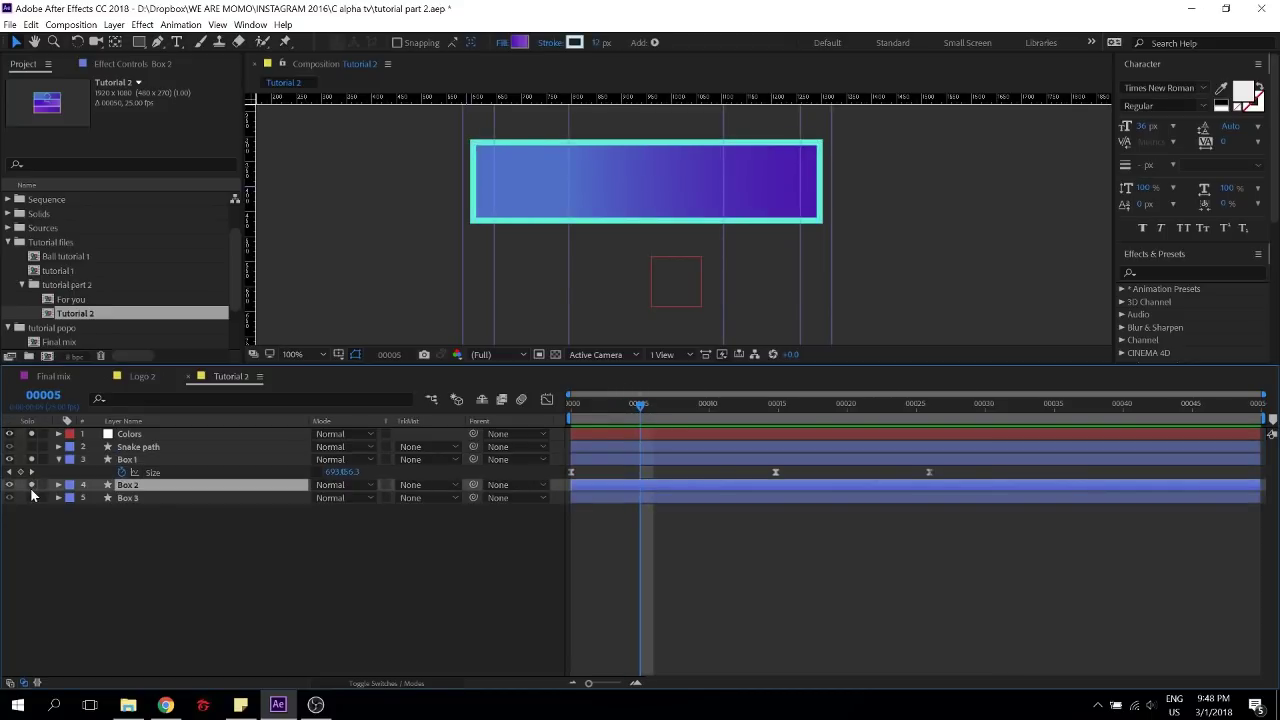
Try pasting the copied Size animation onto the Box 2 layer at frame 5, and undo the paste
click(272, 492)
key(u)
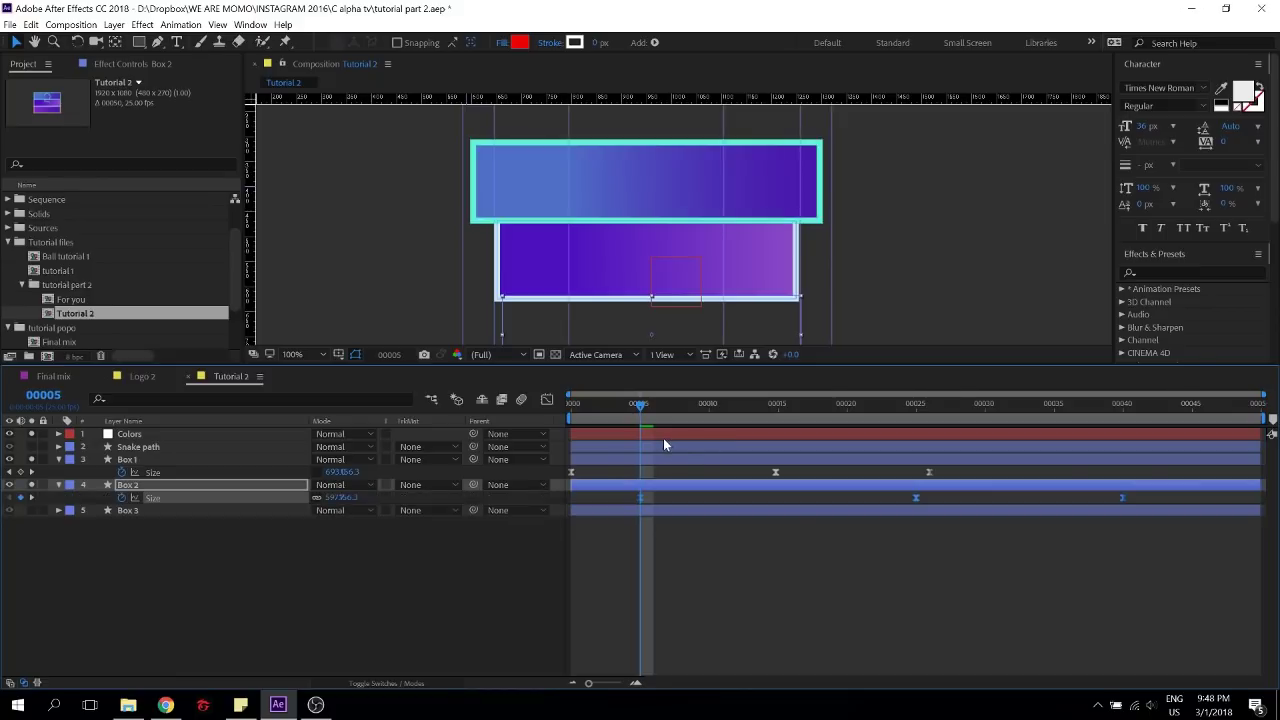
drag(655, 413, 791, 419)
click(623, 417)
key(u)
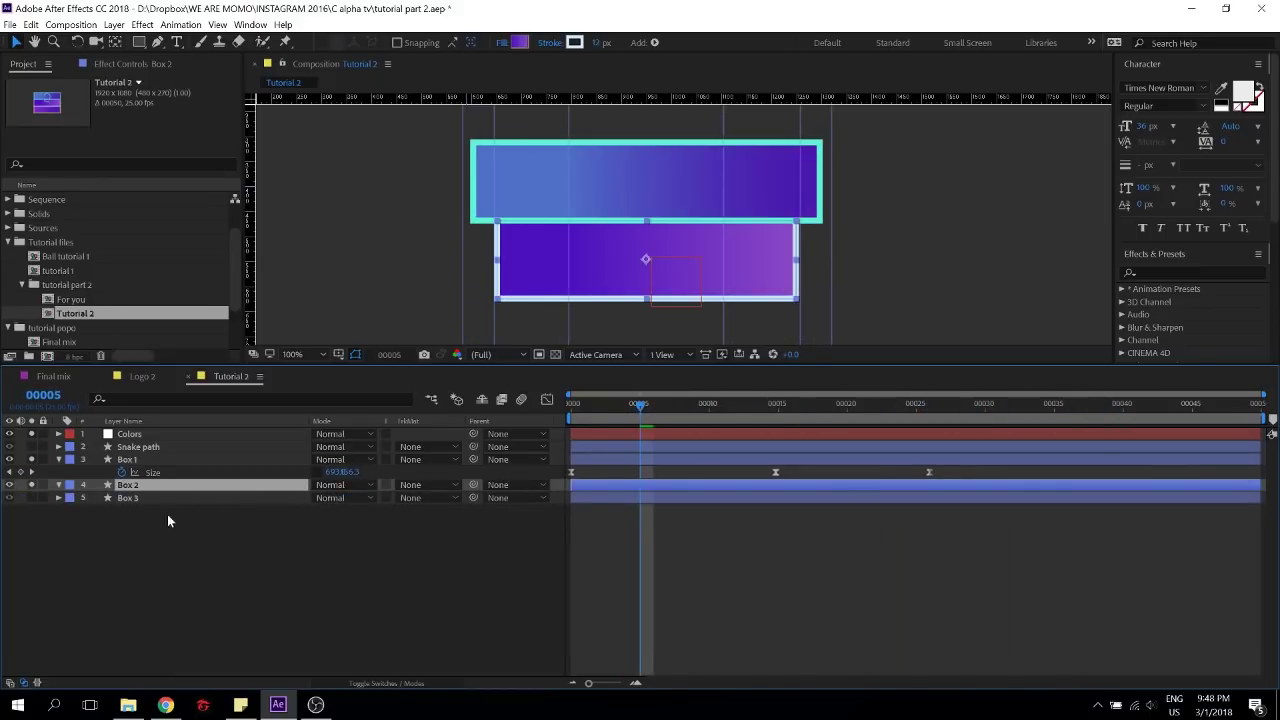
Paste the copied Size animation into the Box 2 layer again at frame 5, keeping Box 2 selected
click(167, 514)
click(184, 485)
key(ctrl+v)
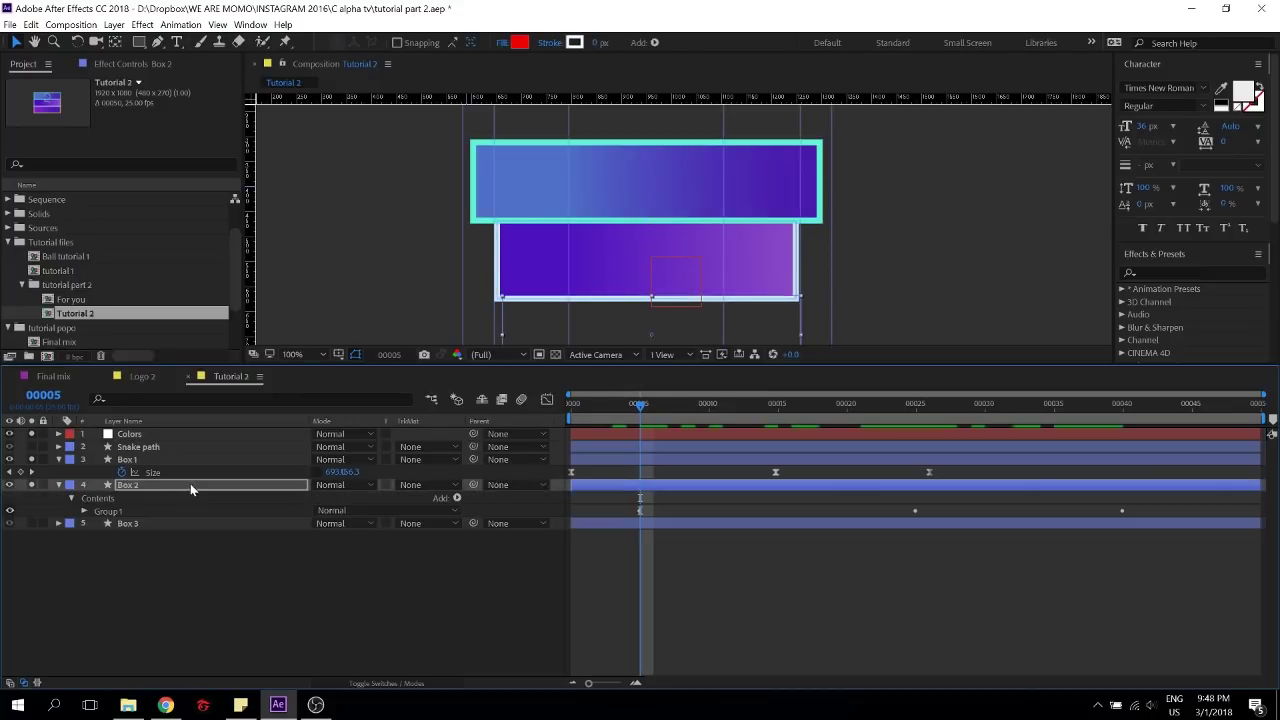
click(625, 598)
click(652, 485)
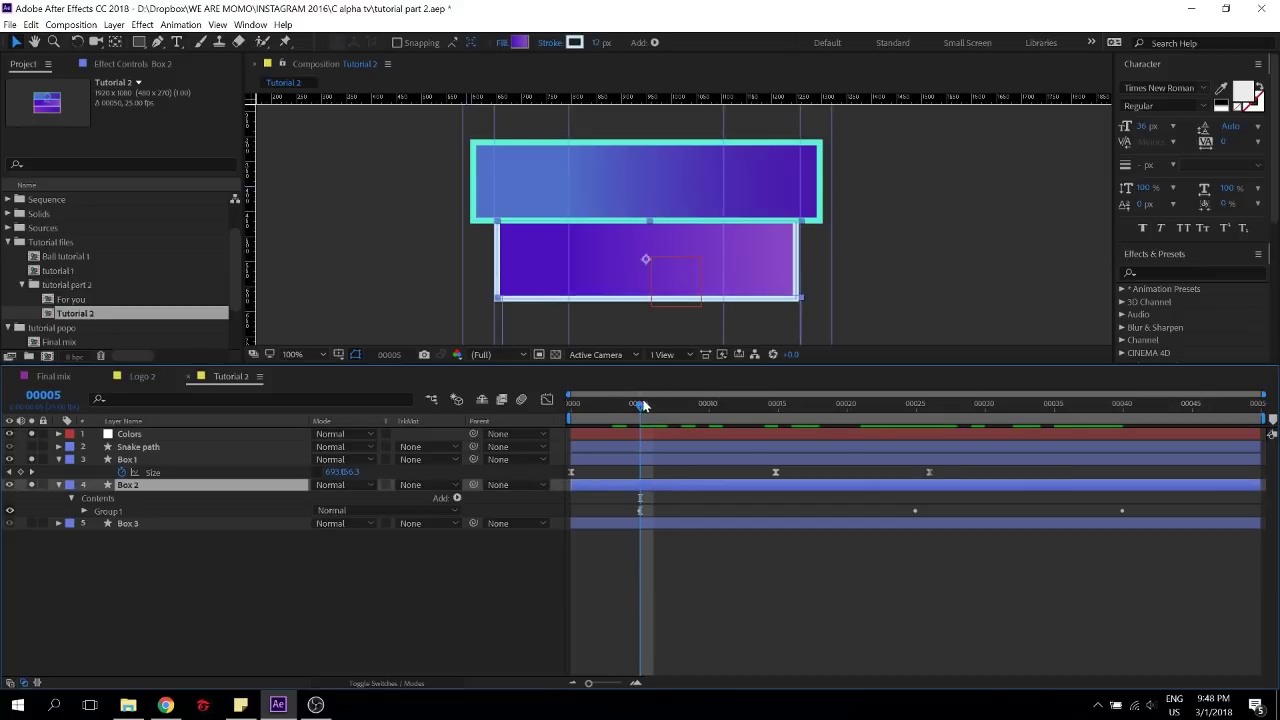
Undo the paste on Box 2 and add a Size keyframe to its rectangle path at frame 5
drag(643, 403, 889, 418)
key(ctrl+z)
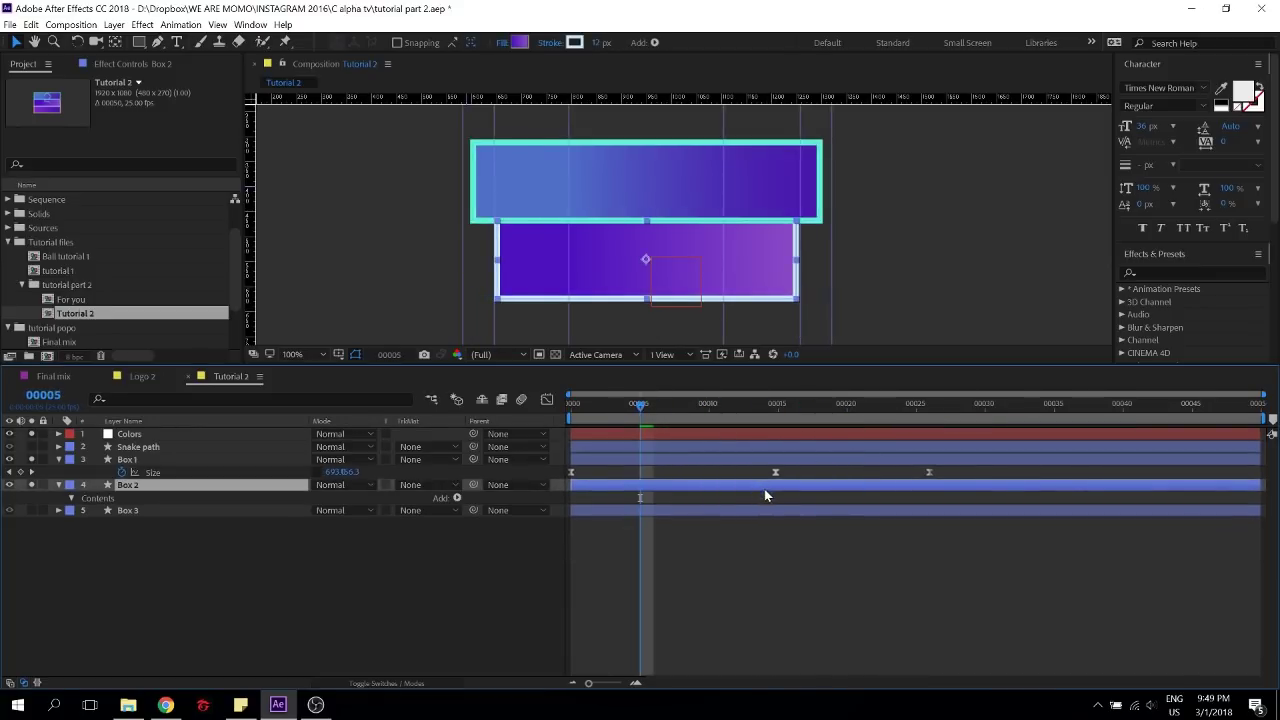
click(71, 499)
click(85, 511)
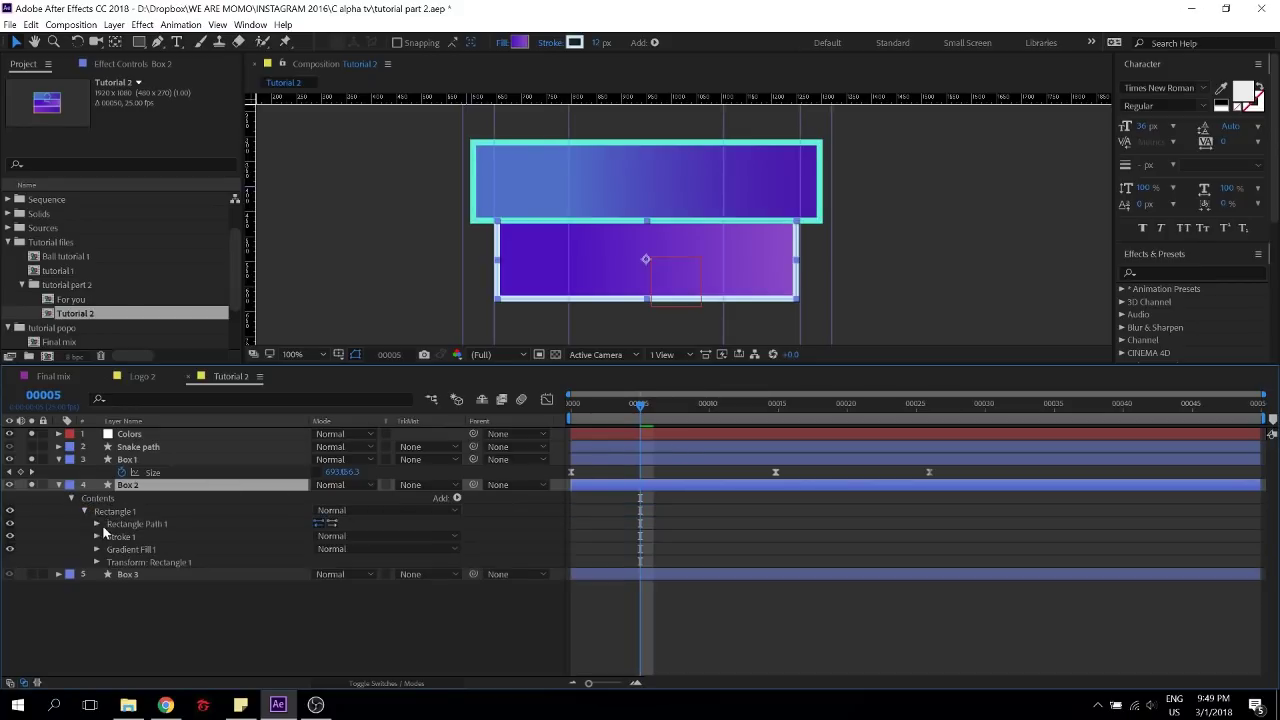
click(98, 522)
click(230, 536)
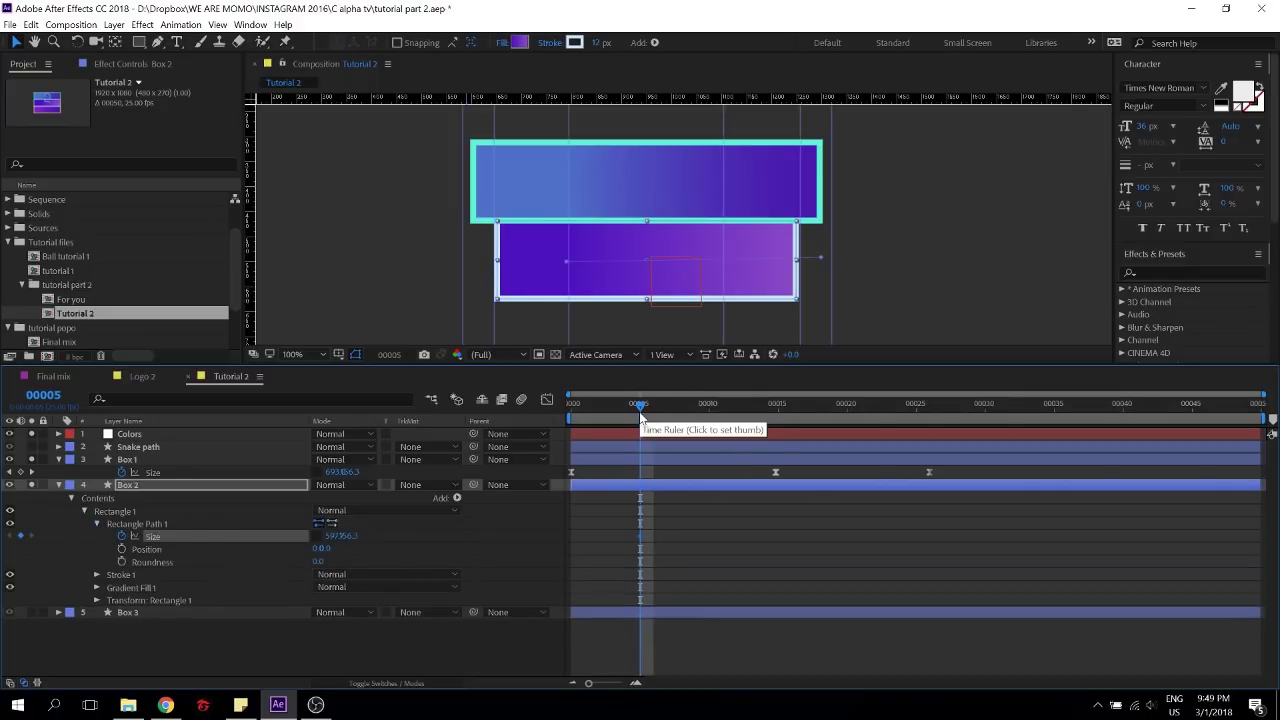
Add a second Size keyframe to Box 2 at frame 20, with the rectangle widened to 734 px
key(Home)
drag(600, 414, 643, 427)
key(shift+Page_Down)
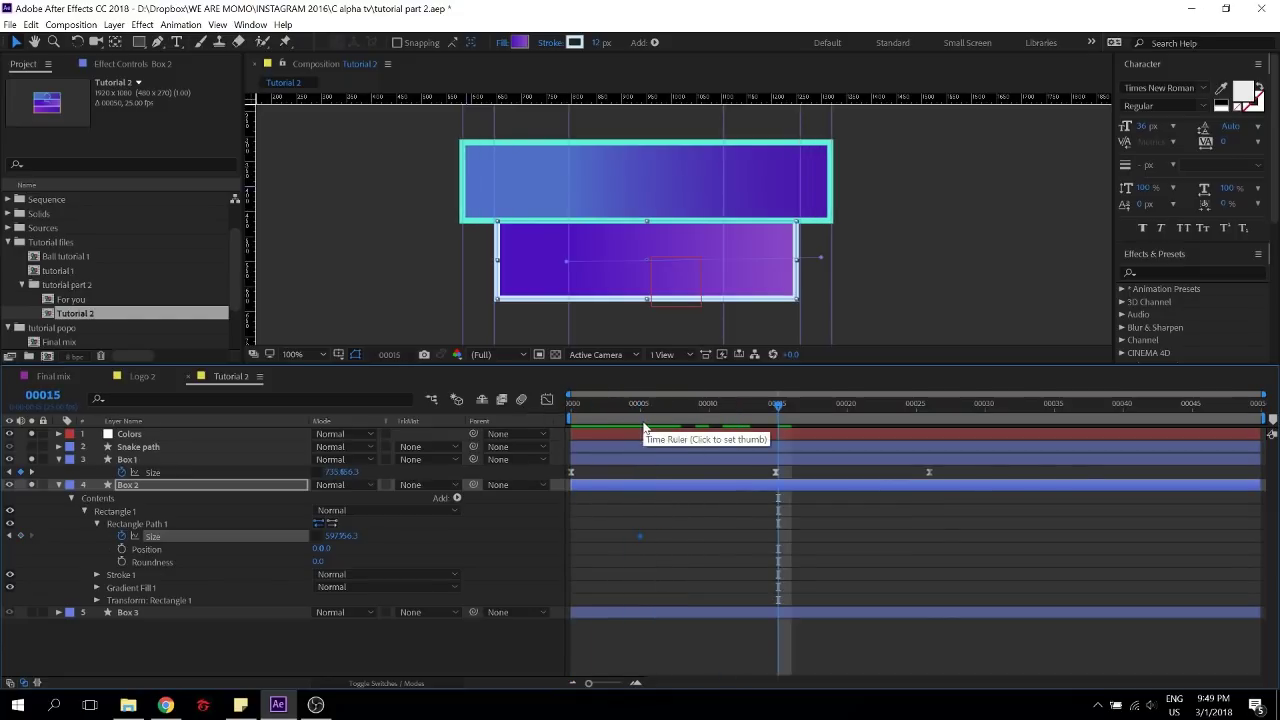
key(shift+Page_Down)
key(Page_Up)
key(Page_Up)
key(Page_Up)
key(Page_Up)
key(Page_Up)
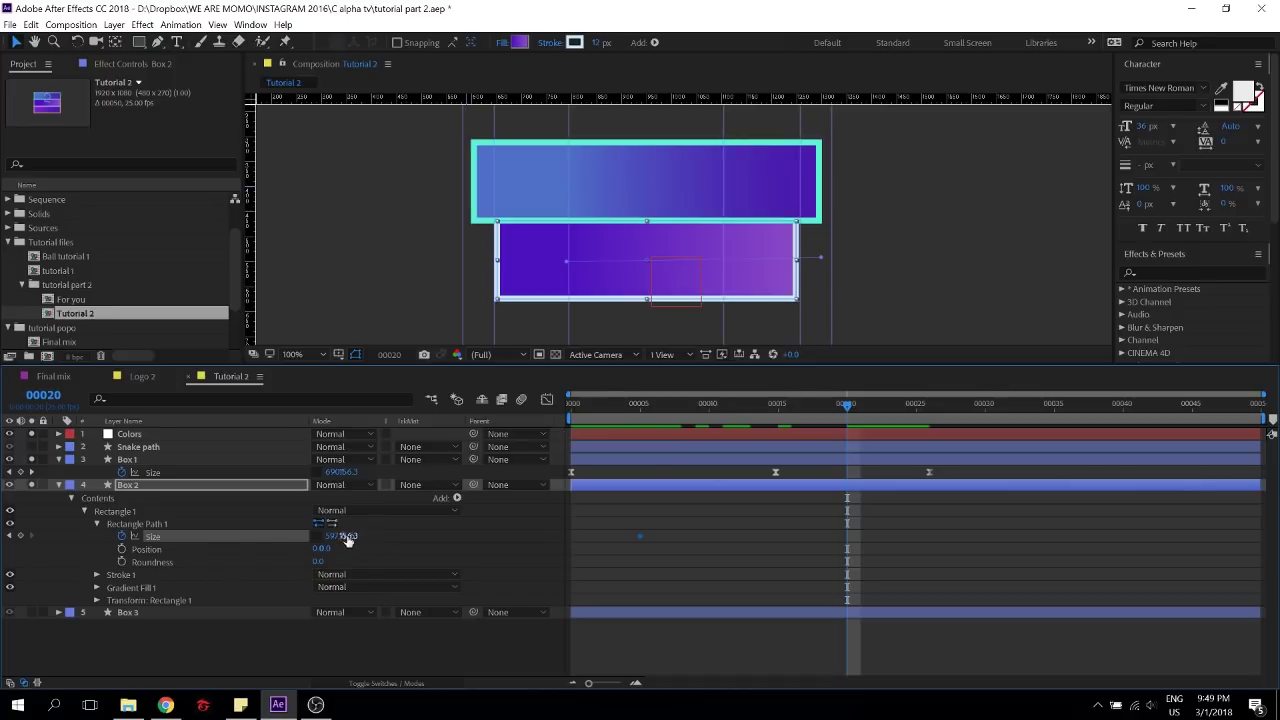
drag(347, 540, 537, 540)
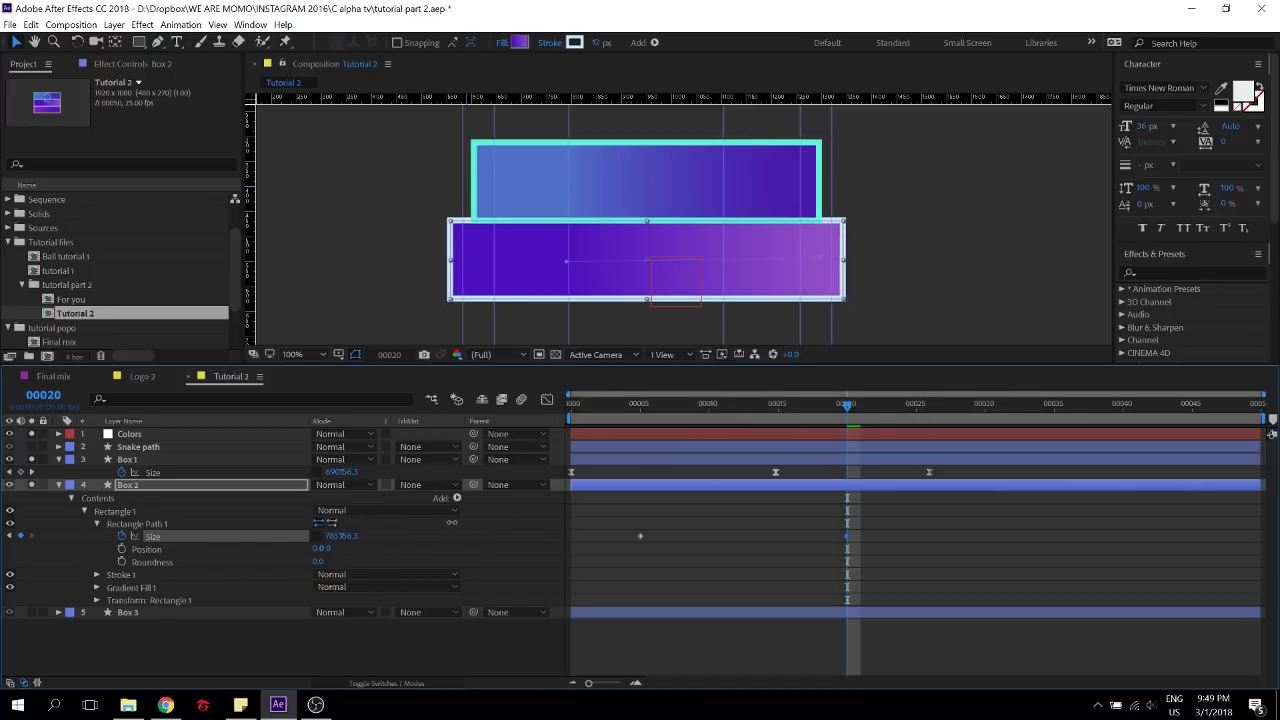
drag(452, 523, 418, 521)
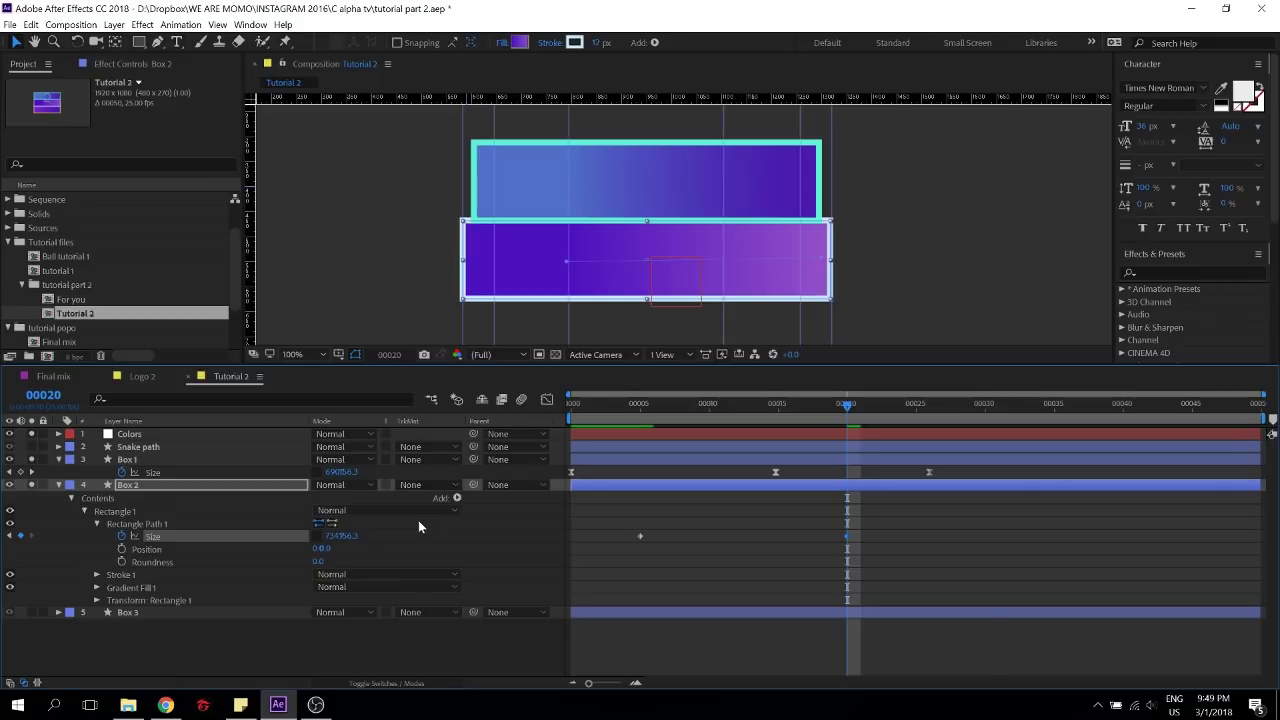
Add a third Size keyframe to Box 2 at frame 30, with the rectangle narrowed to 311 px
key(shift+Page_Down)
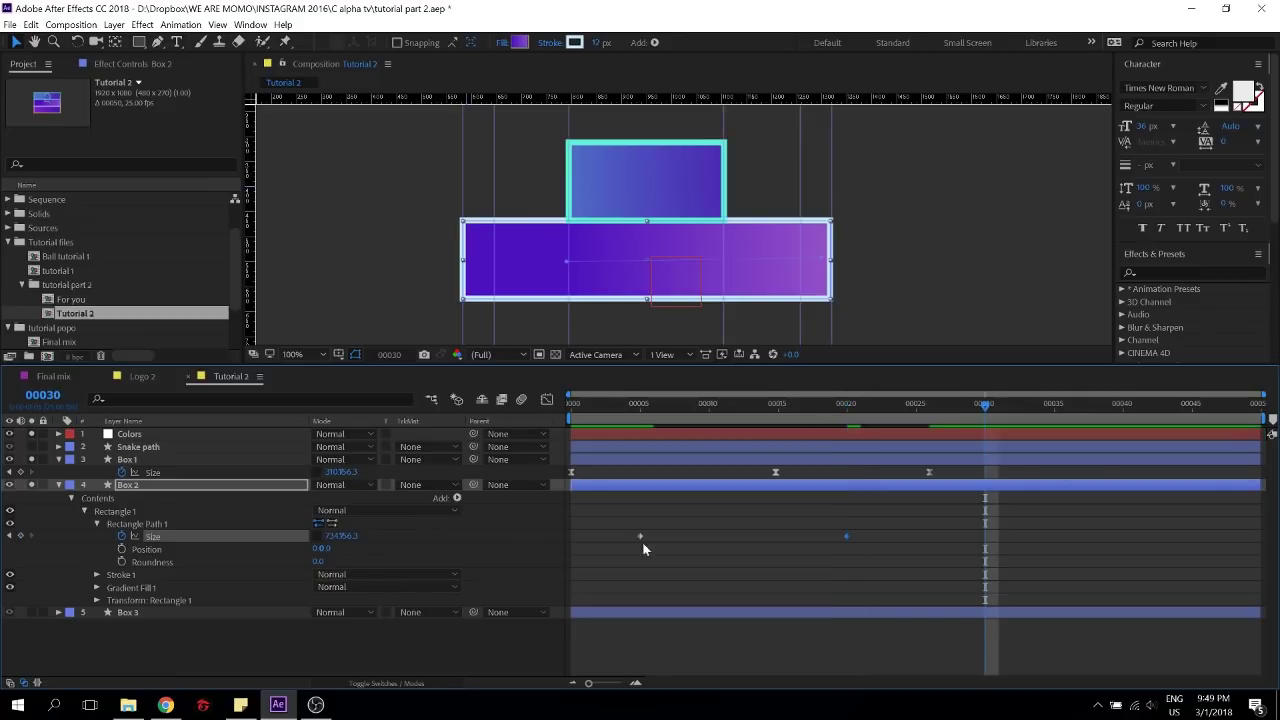
drag(333, 536, 8, 510)
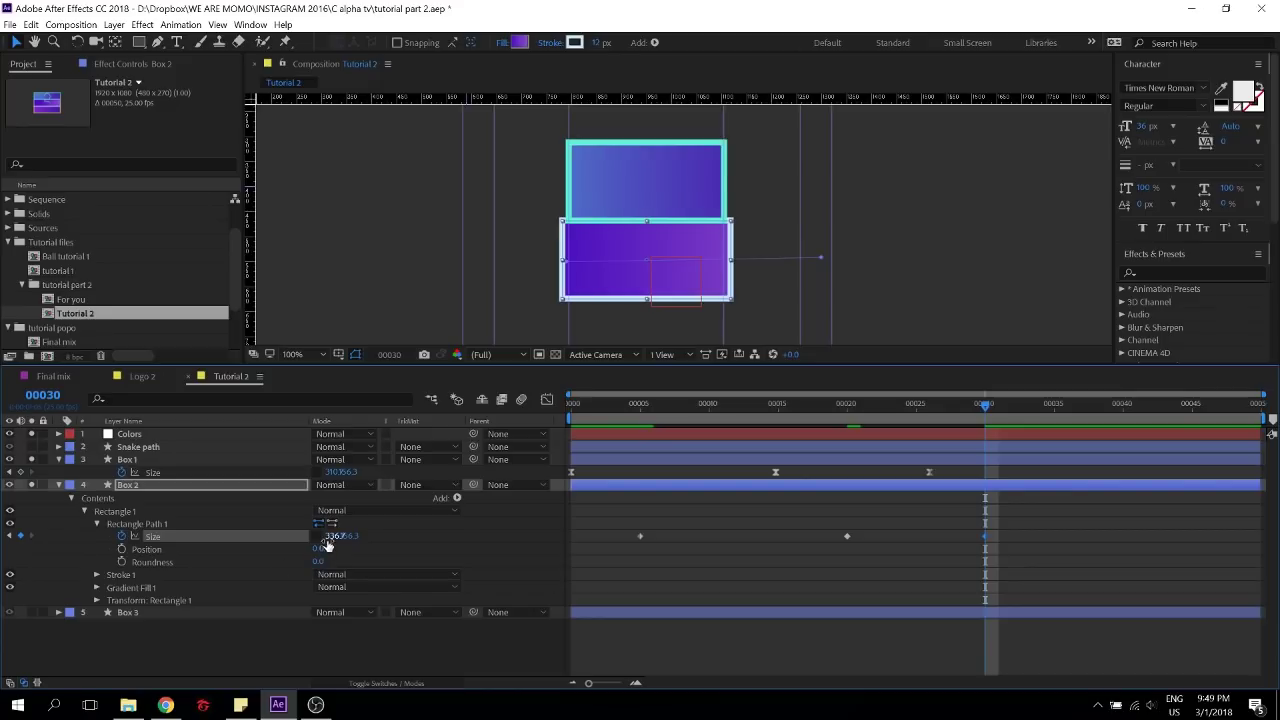
drag(333, 537, 311, 541)
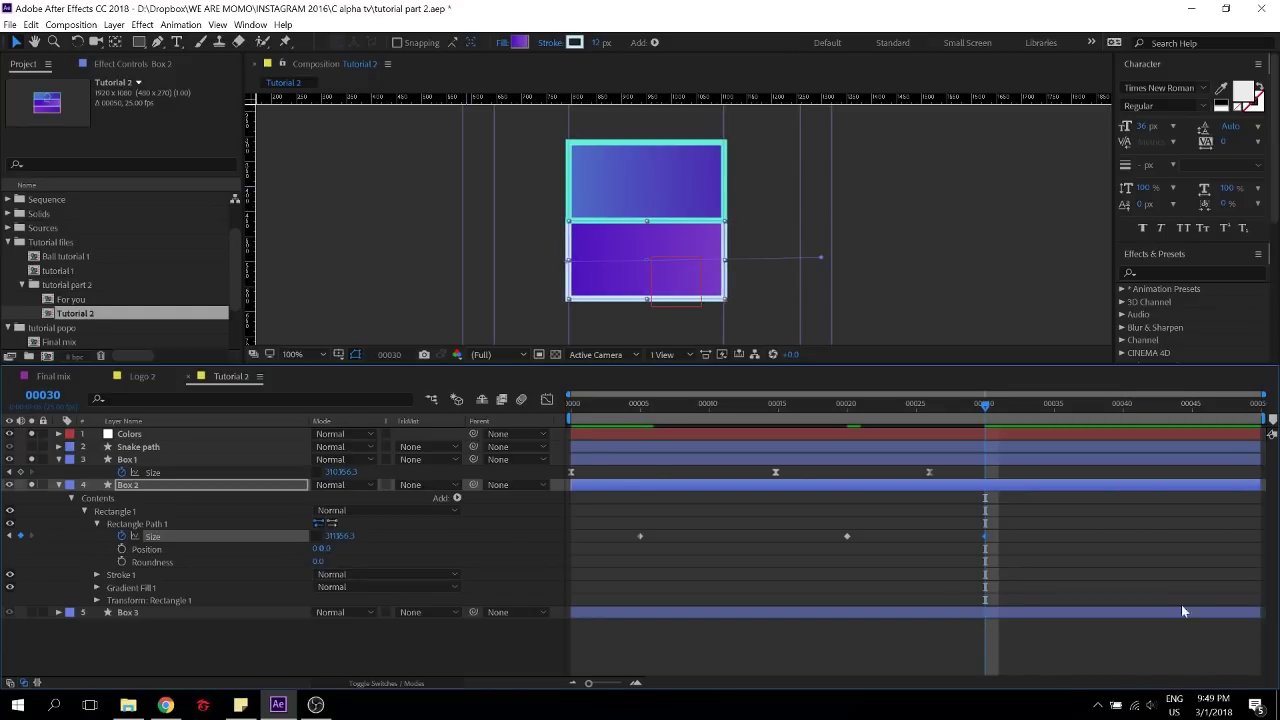
Ease Box 2's three Size keyframes and stretch both speed handles of the frame 20 keyframe to 100% influence
drag(1029, 516, 548, 600)
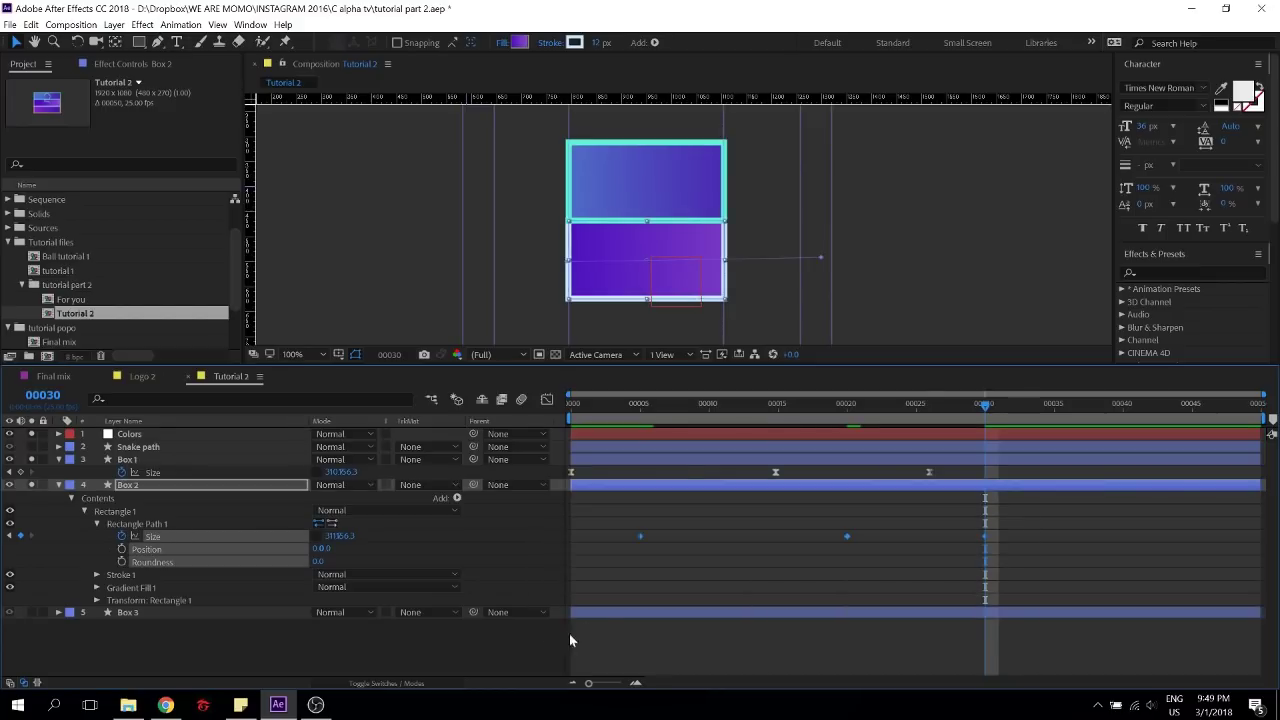
click(546, 400)
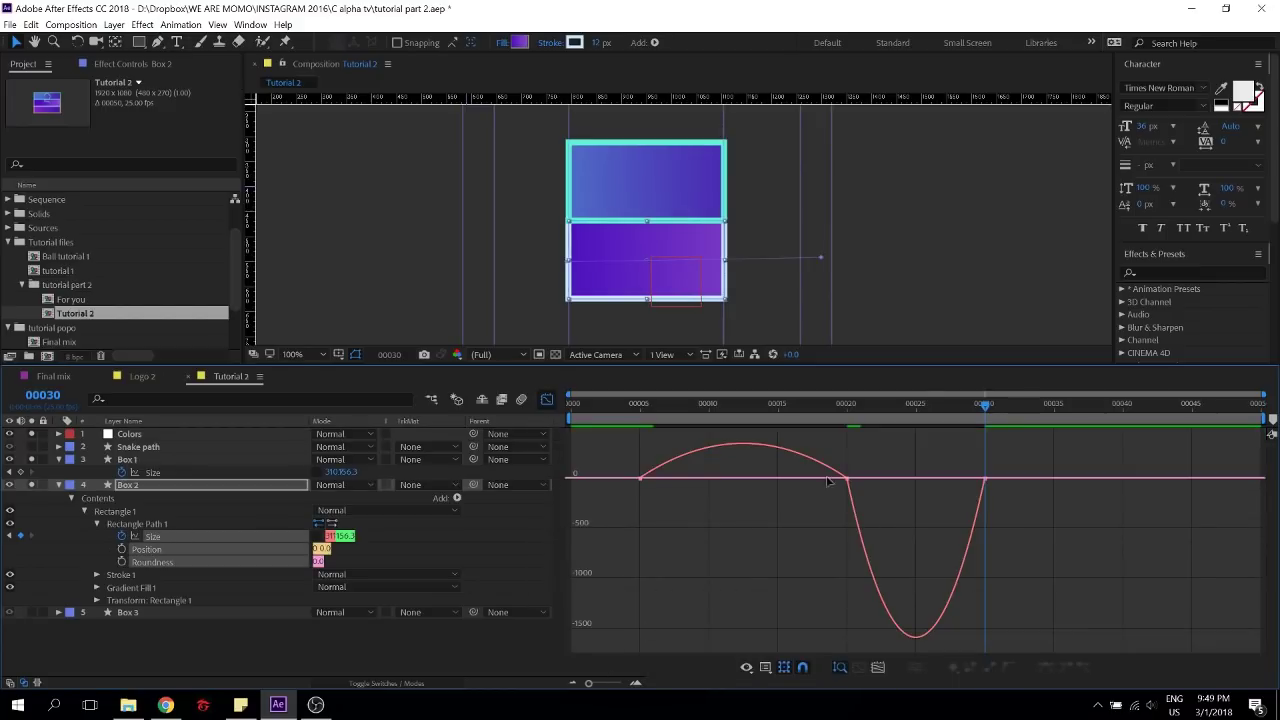
click(848, 481)
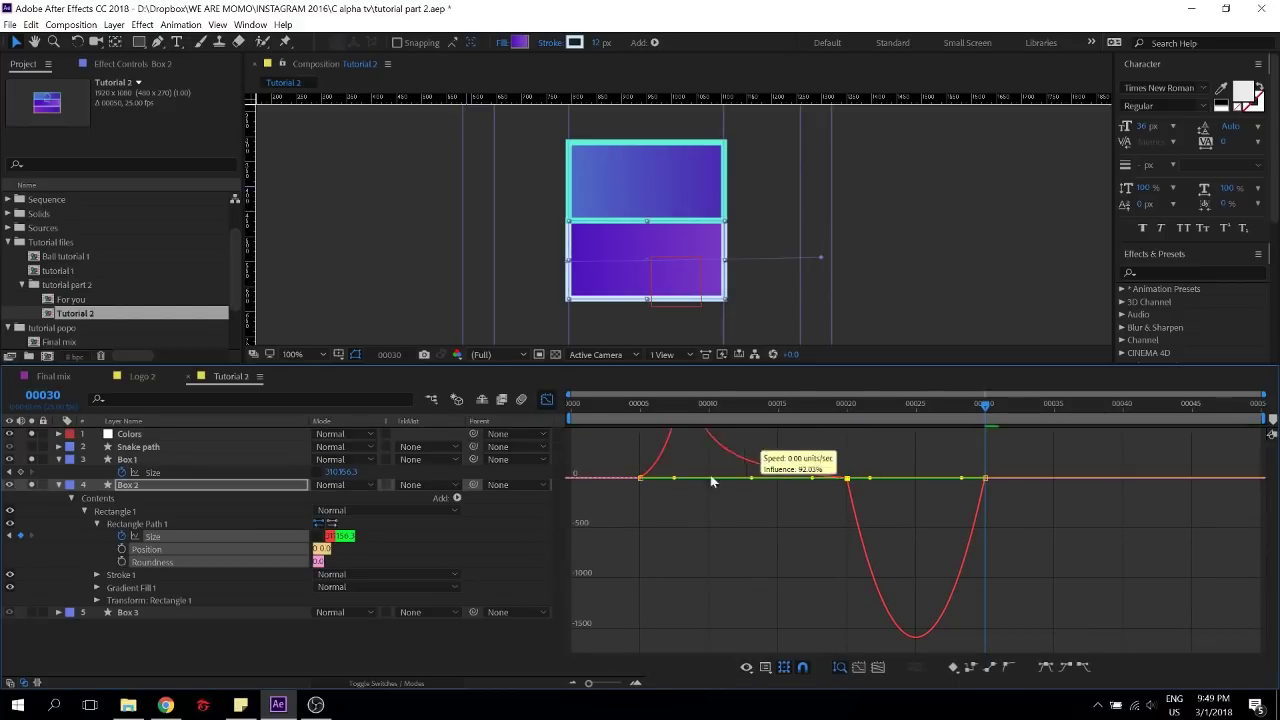
drag(869, 517, 944, 517)
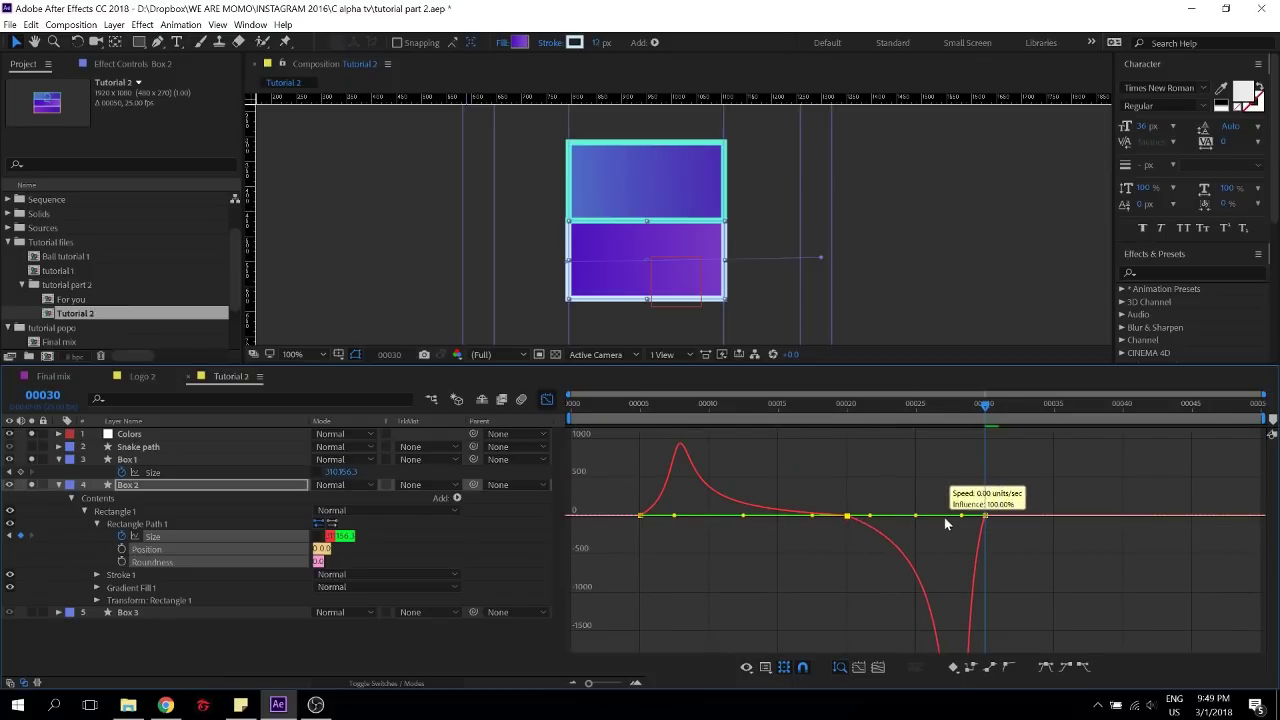
click(546, 399)
Show Box 3 together with the other boxes and add a Size keyframe to its rectangle path at frame 15
drag(693, 403, 773, 418)
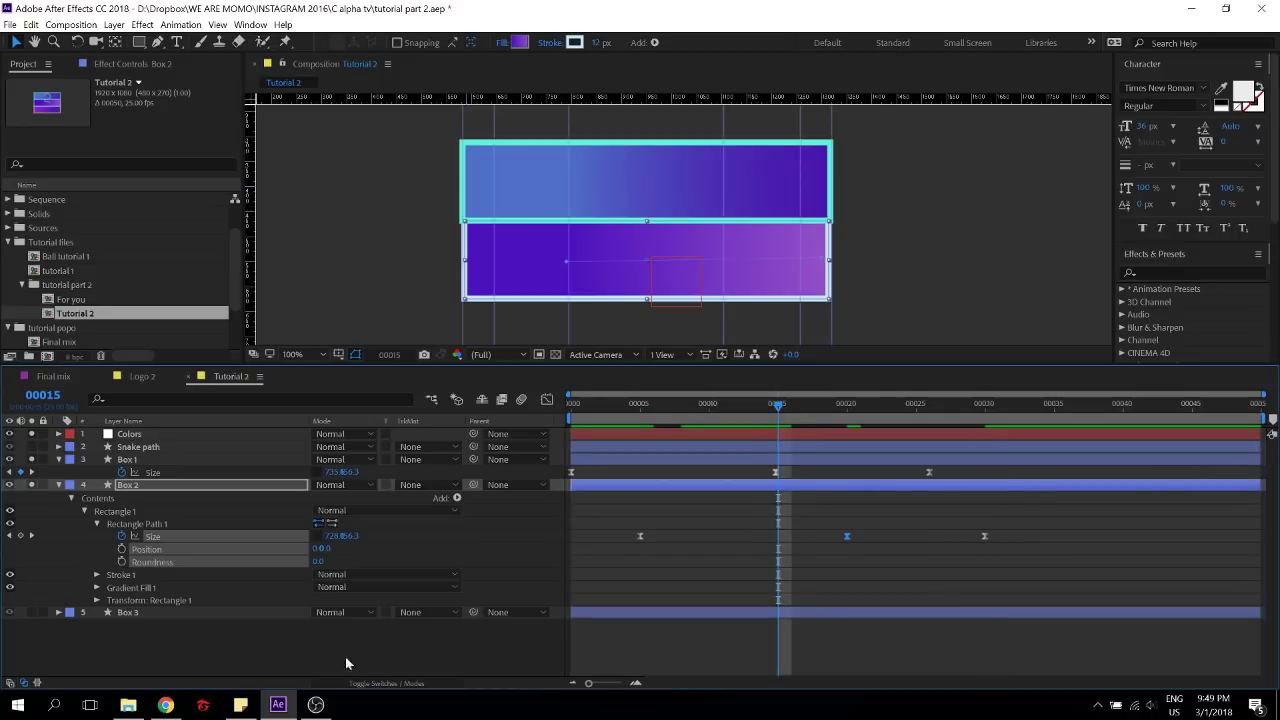
click(150, 612)
click(58, 485)
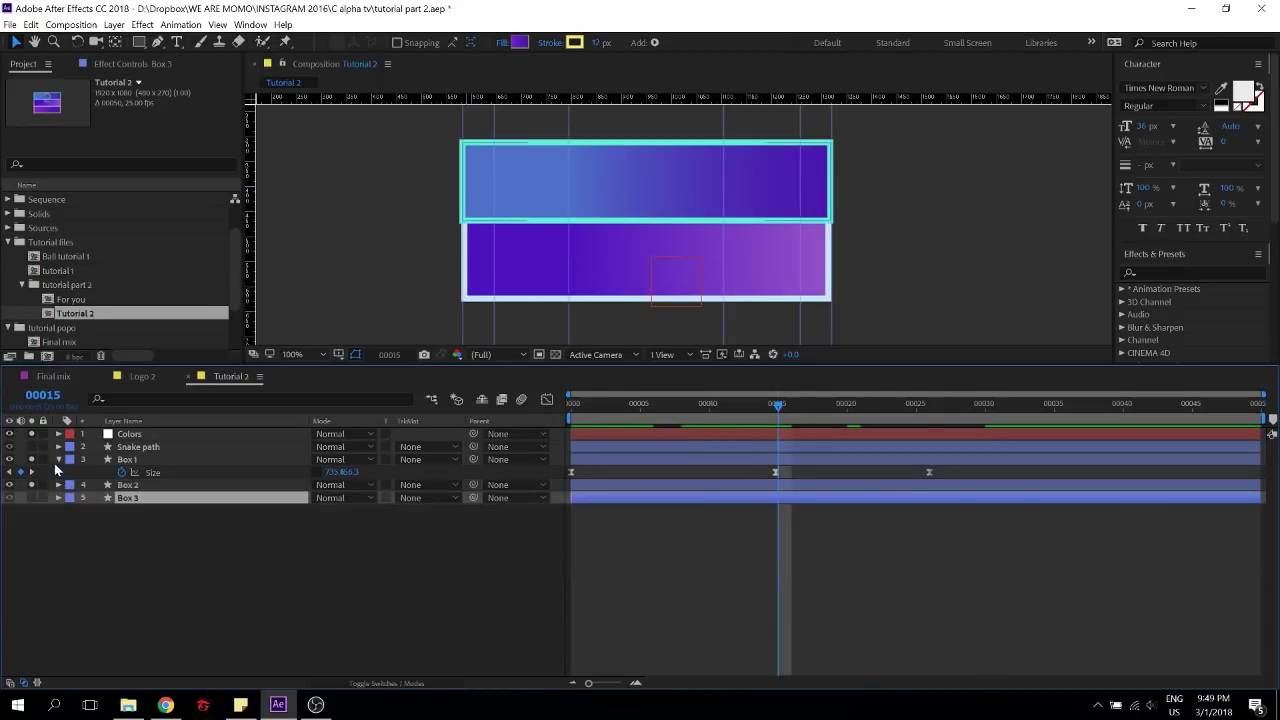
click(58, 460)
click(59, 485)
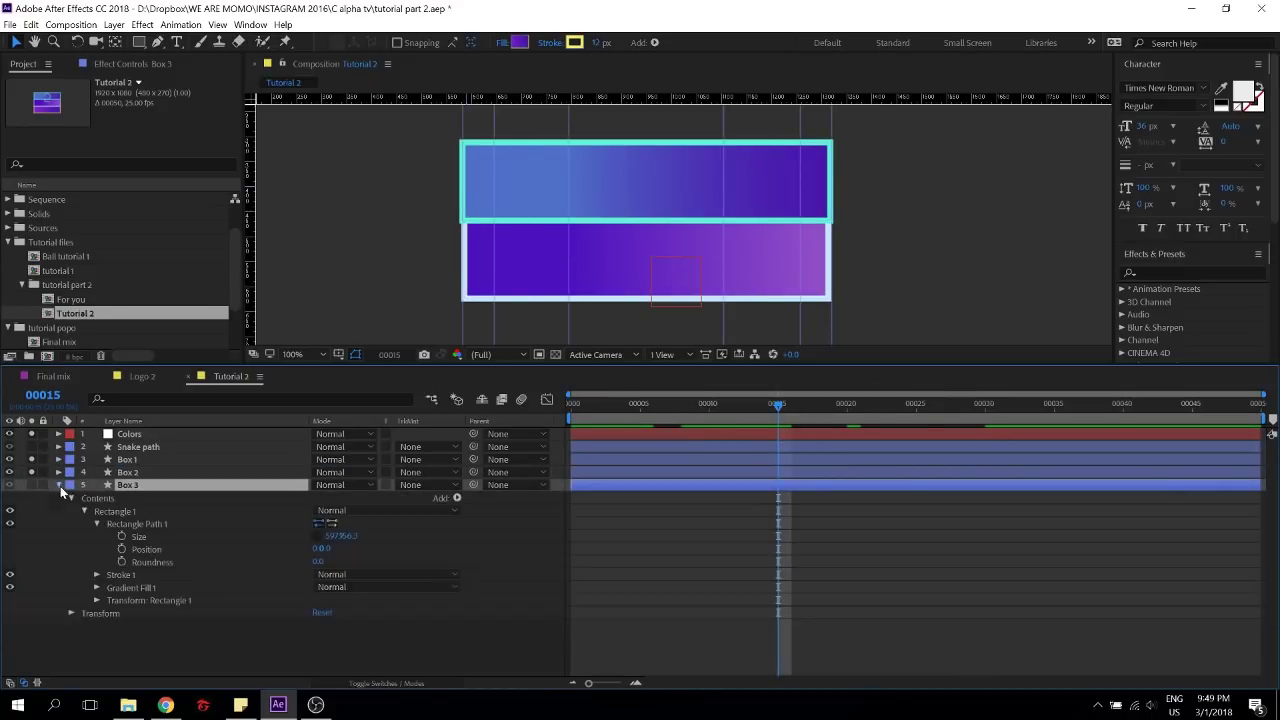
click(10, 484)
click(121, 536)
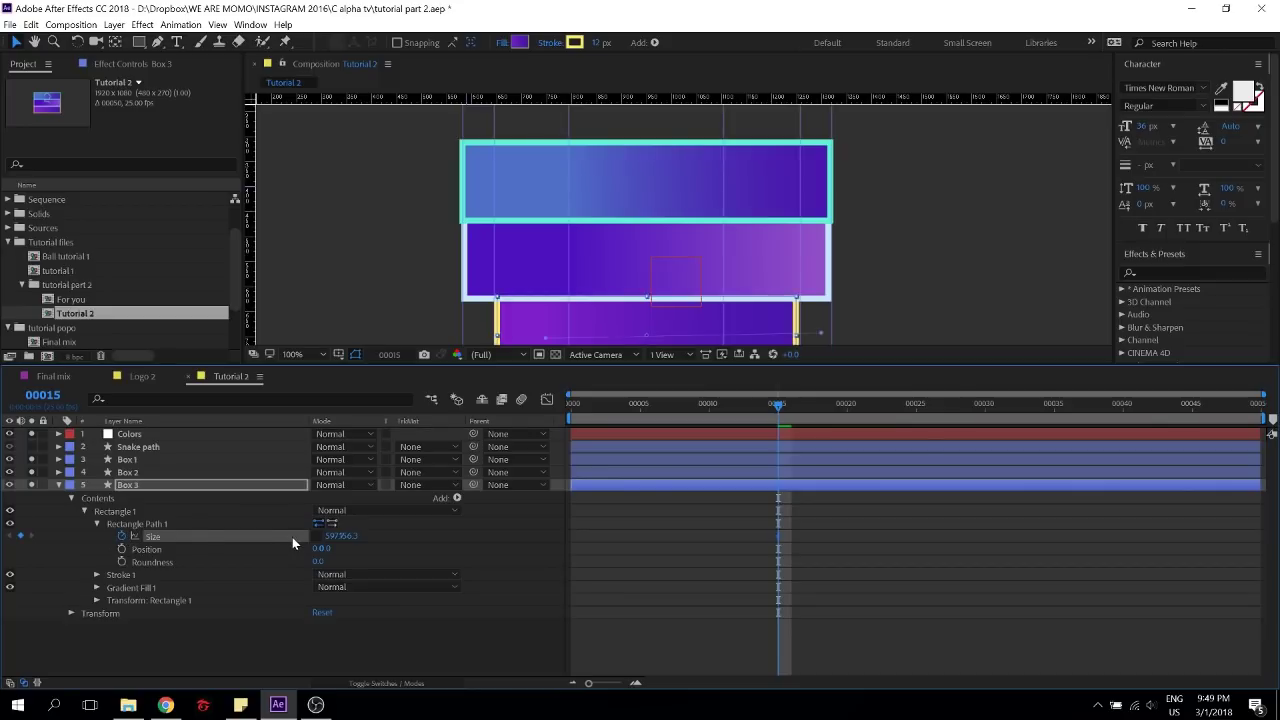
Add two more Size keyframes to Box 3, widening the rectangle at frame 35 and narrowing it to 311 px at frame 45
key(shift+Page_Down)
key(shift+Page_Down)
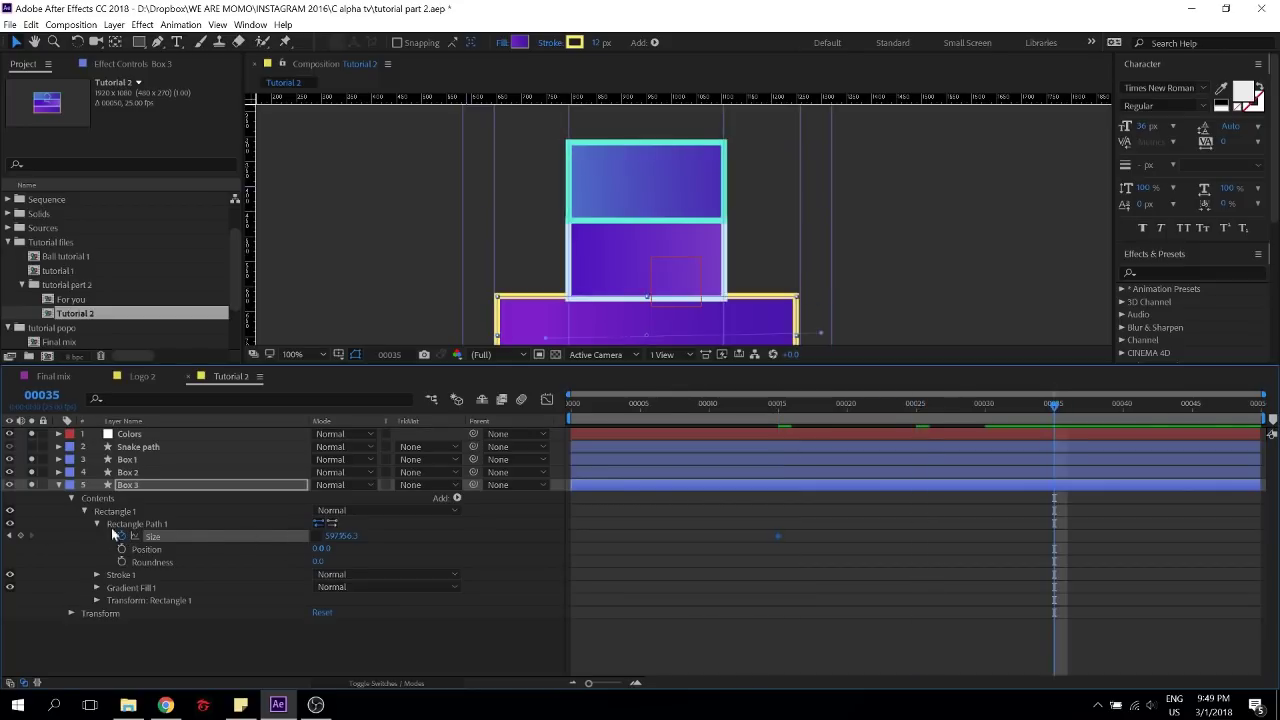
drag(330, 536, 259, 572)
key(shift+Page_Down)
drag(336, 544, 291, 538)
Ease Box 3's three Size keyframes and stretch both speed handles of the middle keyframe outward in the speed graph
drag(1205, 523, 734, 580)
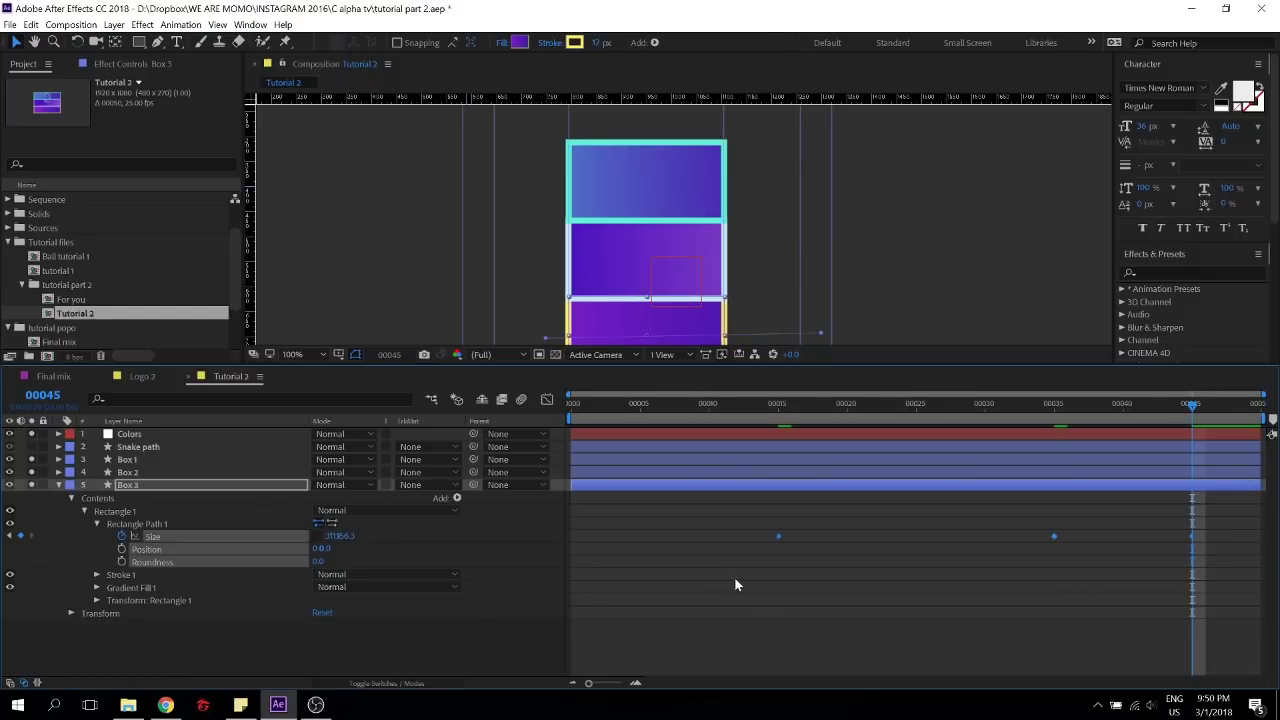
click(546, 399)
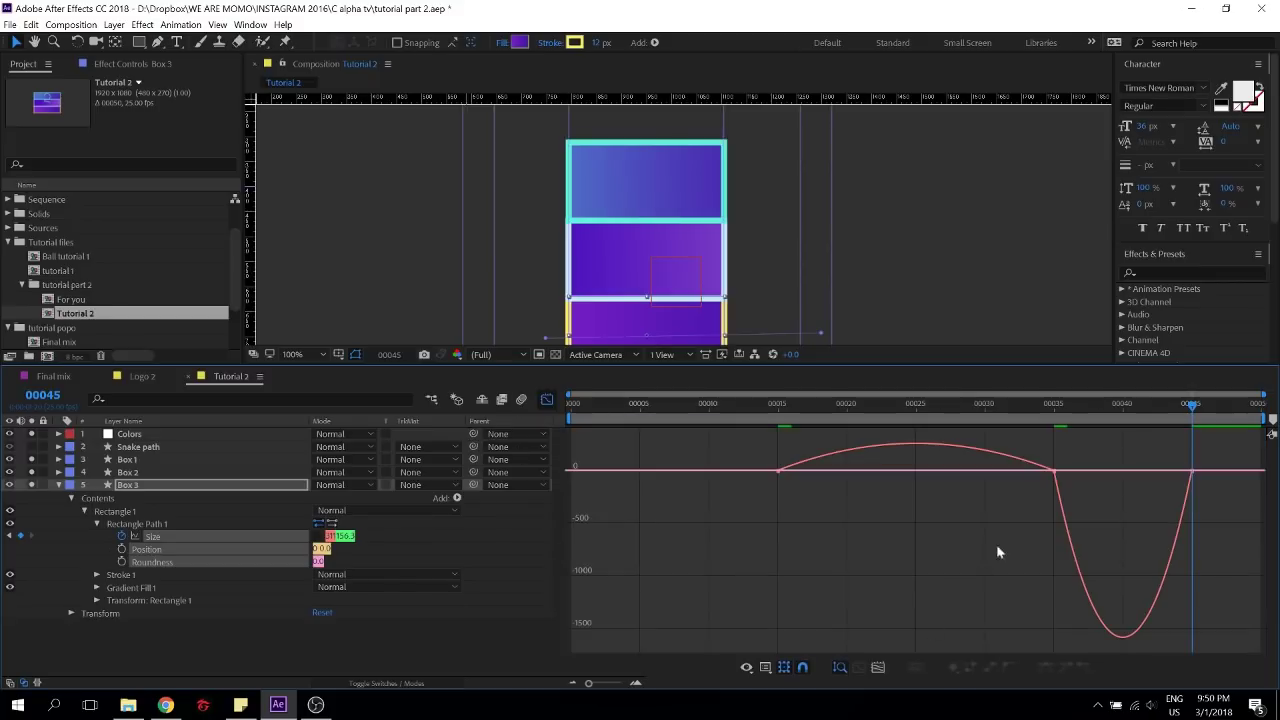
click(1054, 471)
drag(1009, 472, 915, 471)
drag(1120, 508, 1160, 504)
click(546, 399)
click(1011, 592)
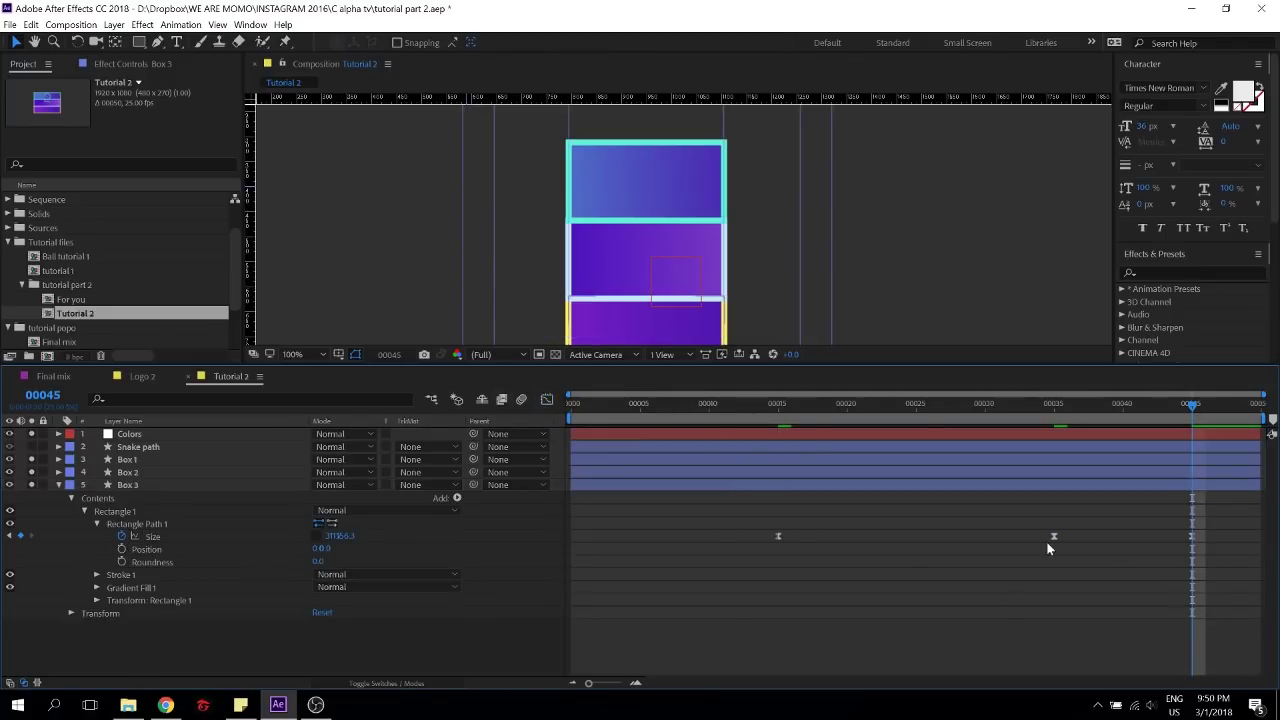
Move Box 3's middle Size keyframe to frame 30 and its last one to frame 42, and preview from the start
drag(1054, 536, 986, 536)
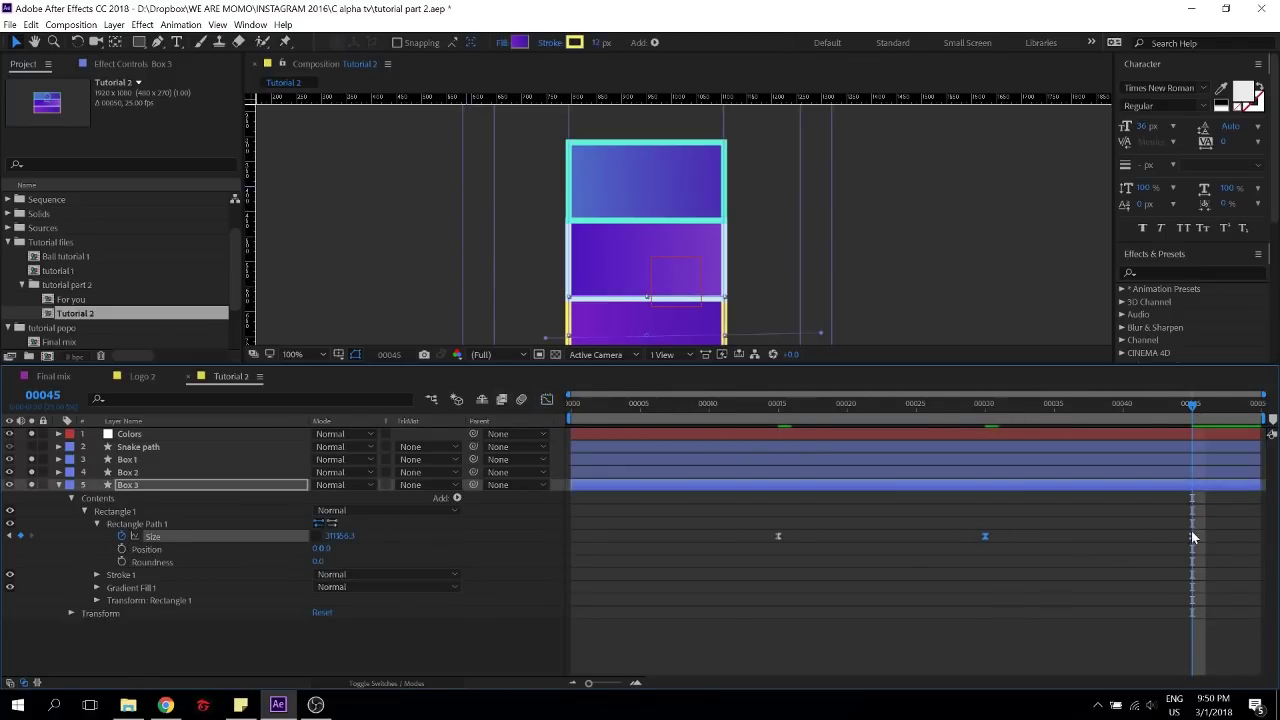
drag(1191, 537, 1150, 537)
drag(1114, 405, 205, 456)
key(space)
key(space)
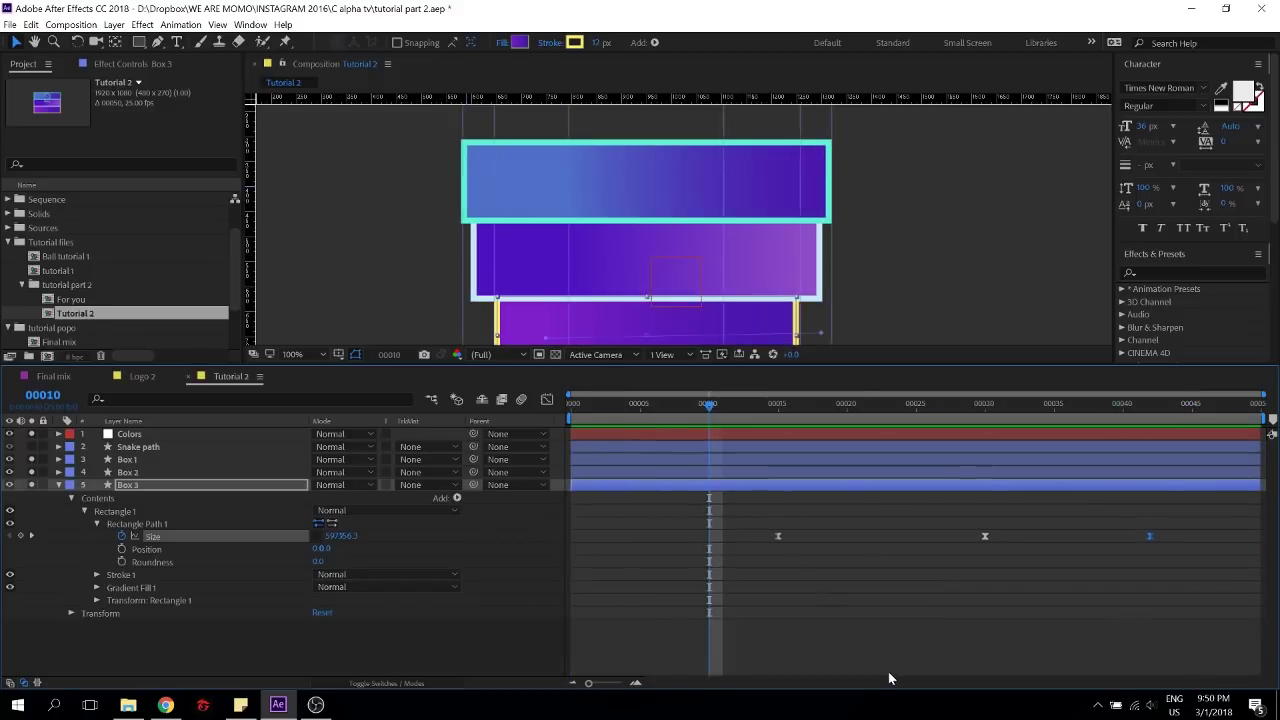
key(Home)
key(space)
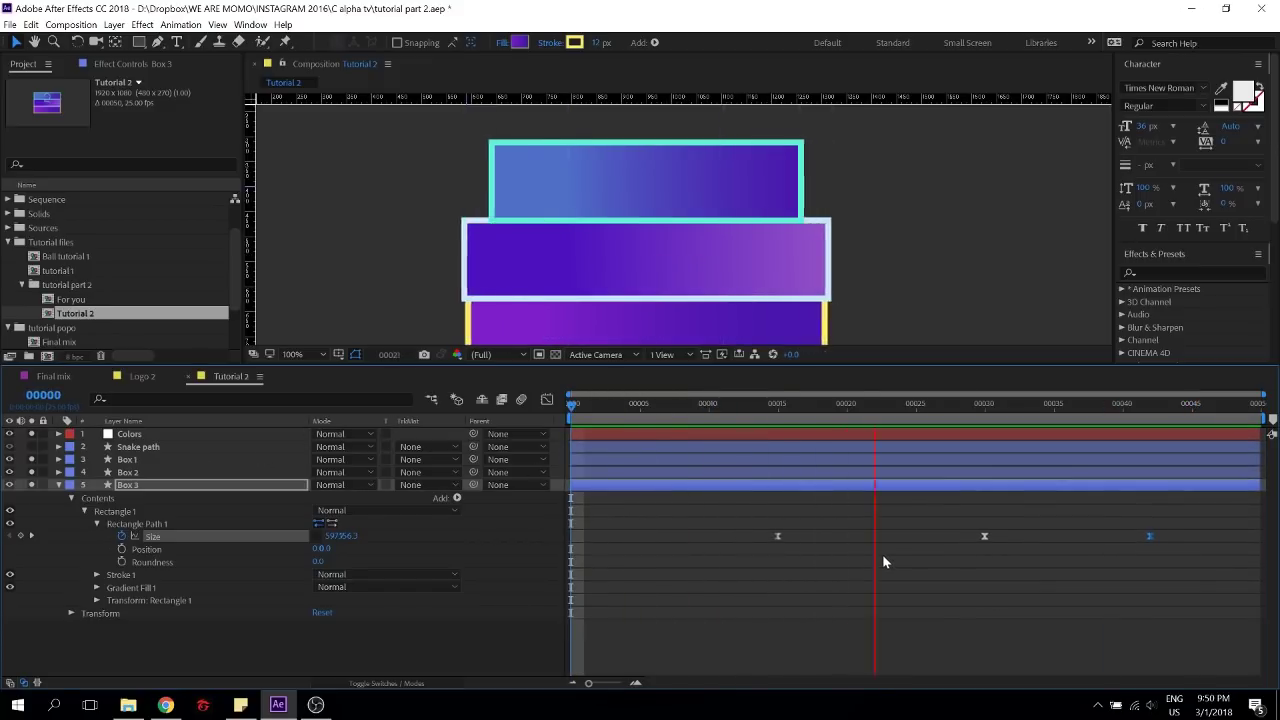
key(space)
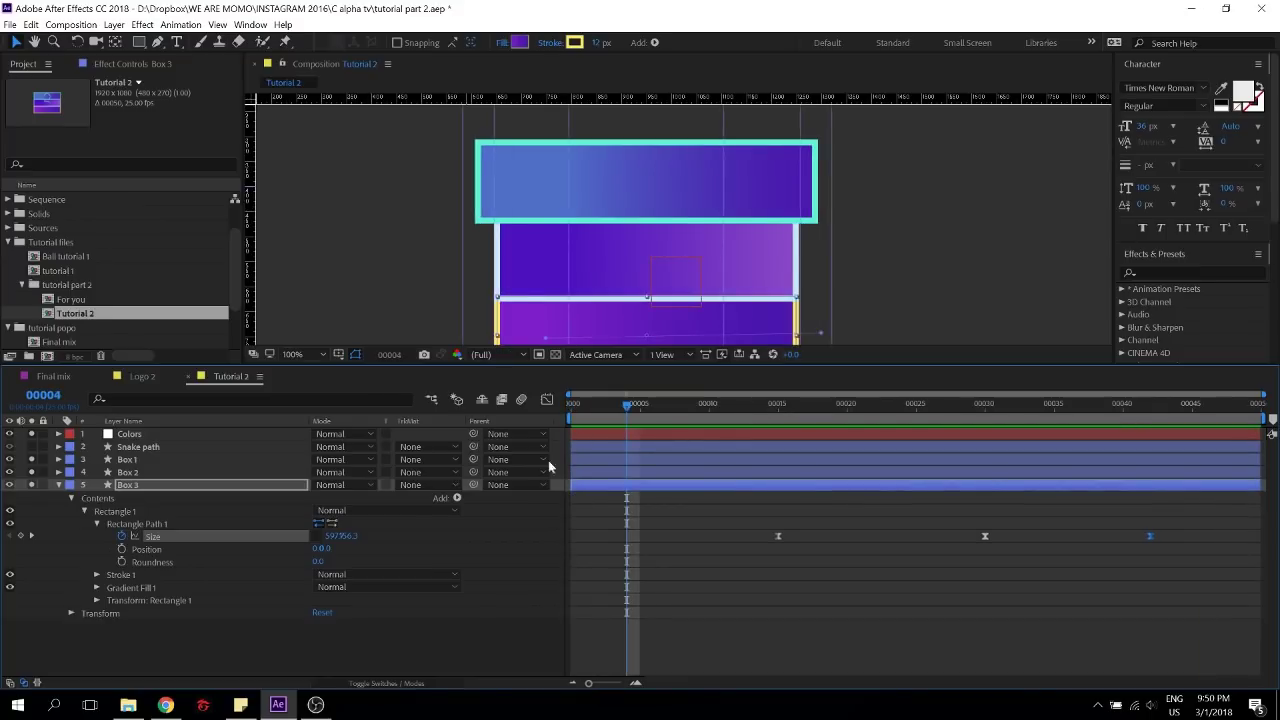
Shift Box 3's three Size keyframes together so they start at frame 10, and preview the staggered animation of all boxes
shift+click(152, 459)
key(u)
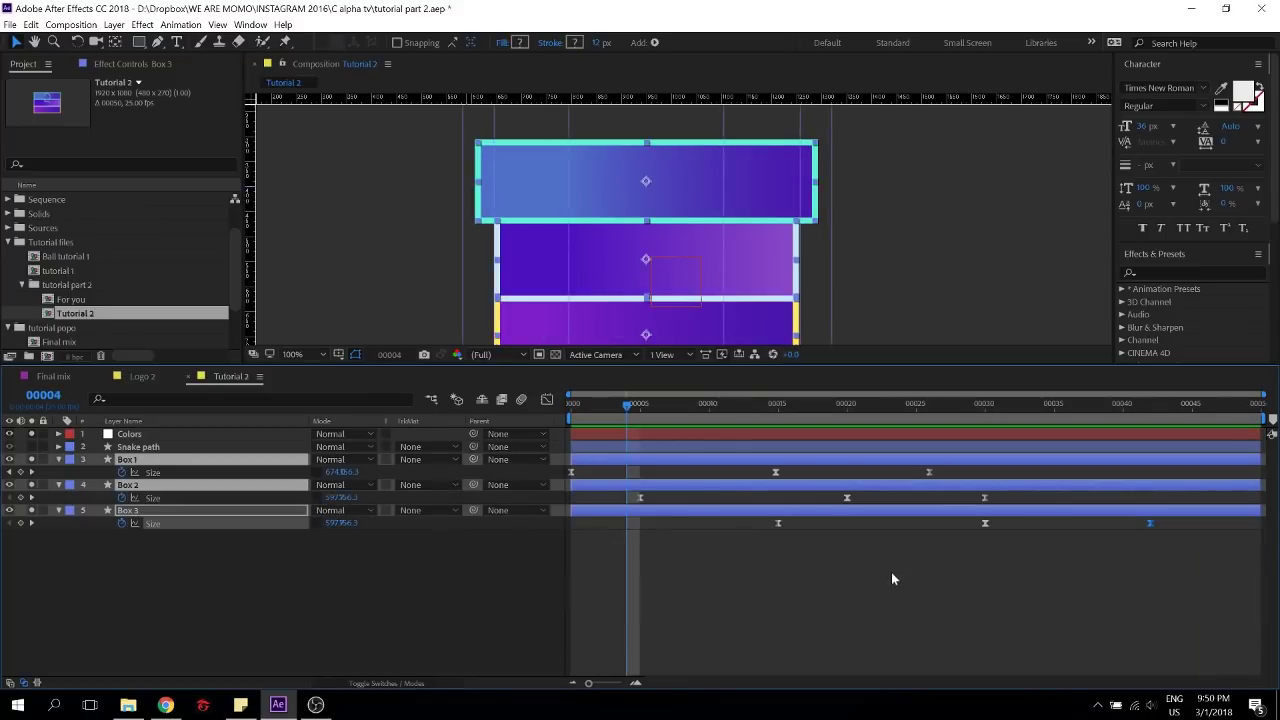
click(901, 550)
drag(1218, 527, 630, 588)
drag(780, 526, 709, 523)
drag(628, 405, 572, 405)
click(832, 635)
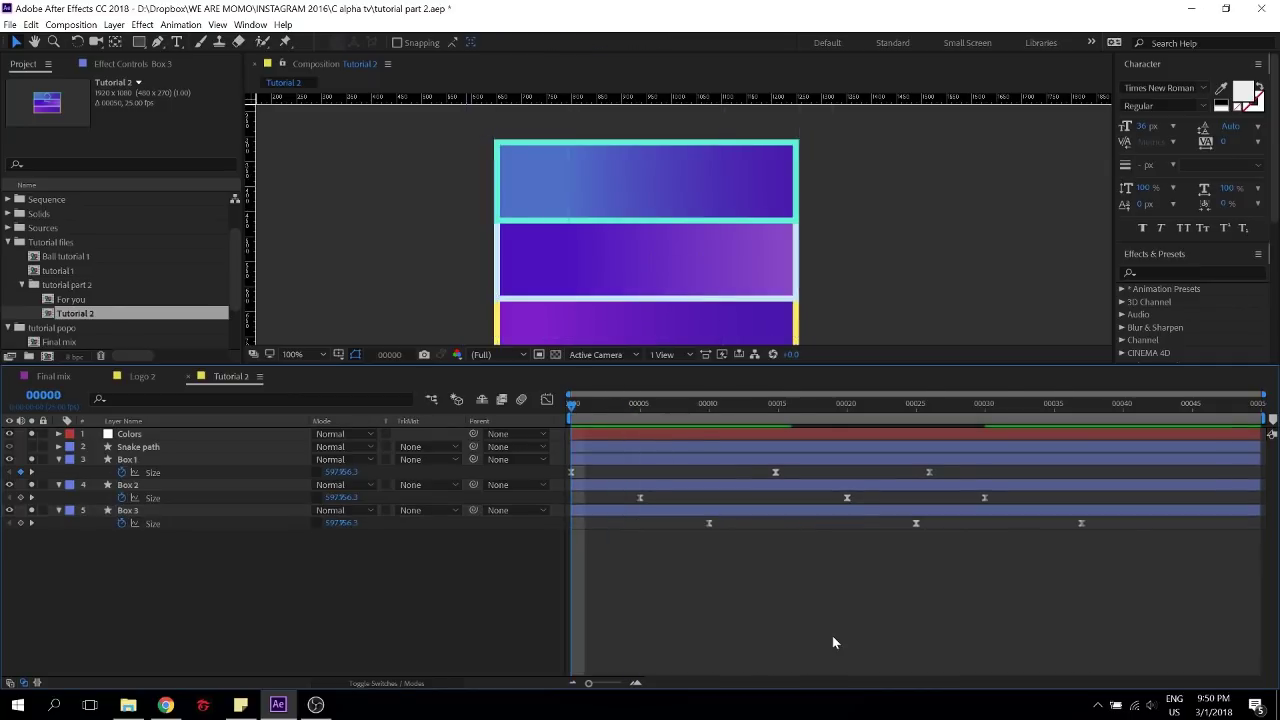
key(space)
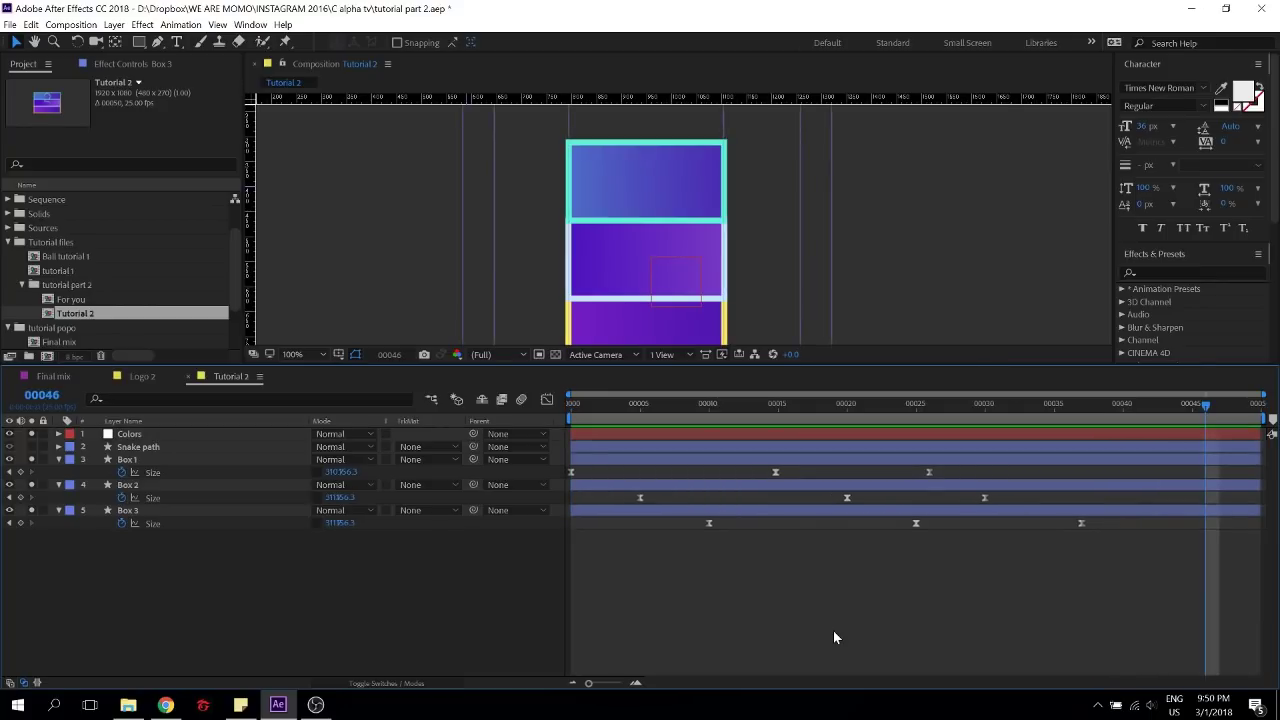
Collapse the properties of Box 1, Box 2 and Box 3 in the timeline
click(59, 459)
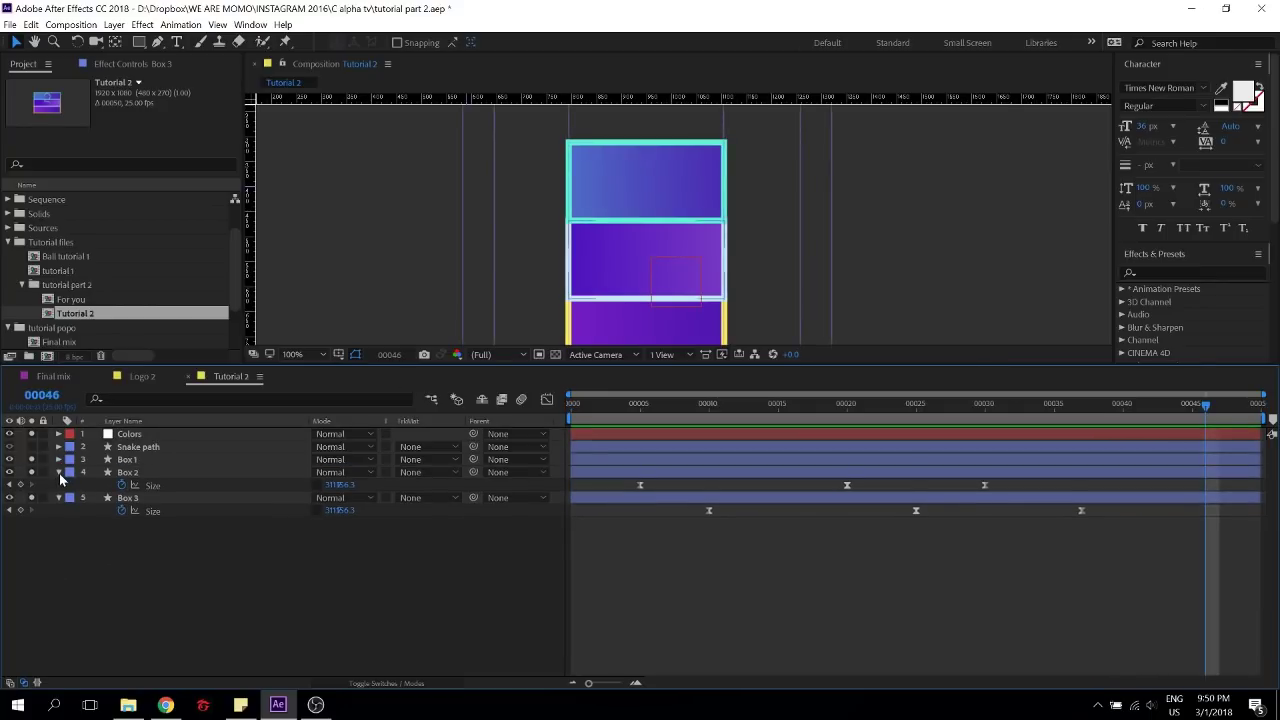
click(59, 472)
click(58, 485)
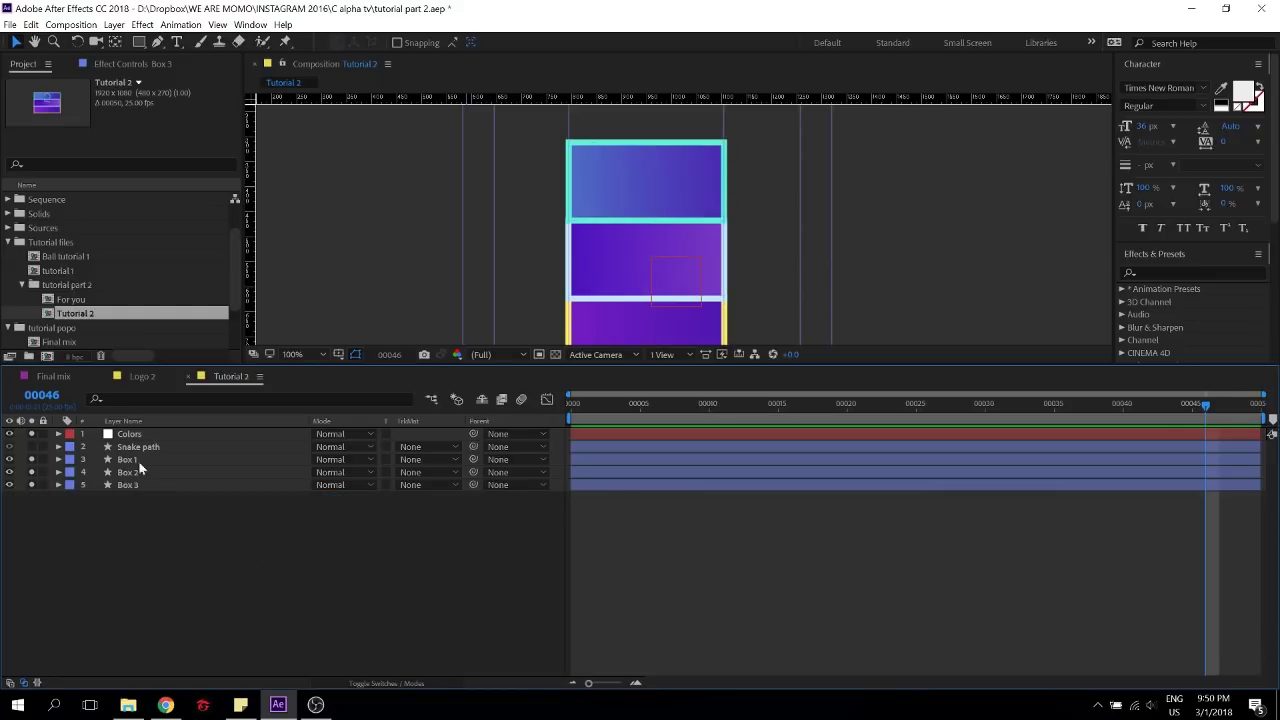
Scrub through the Logo 2 composition to examine how its boxes and small elements animate
click(141, 380)
drag(650, 407, 801, 402)
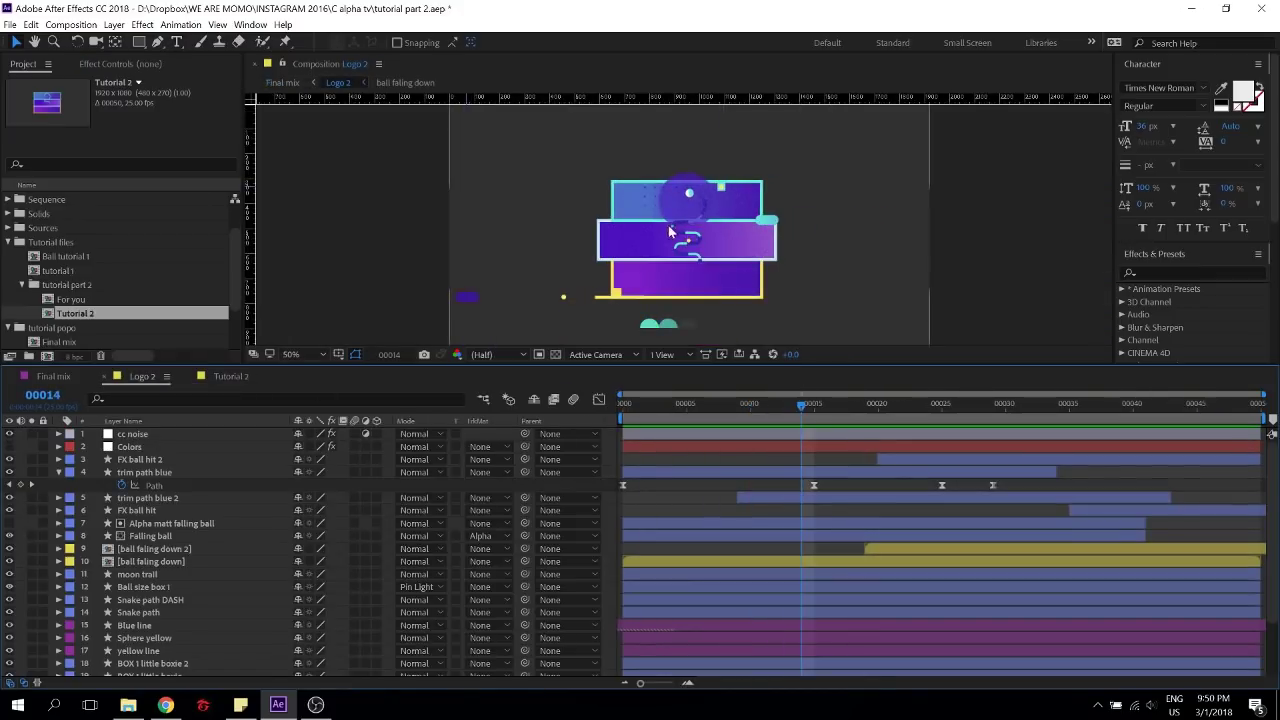
drag(691, 410, 993, 405)
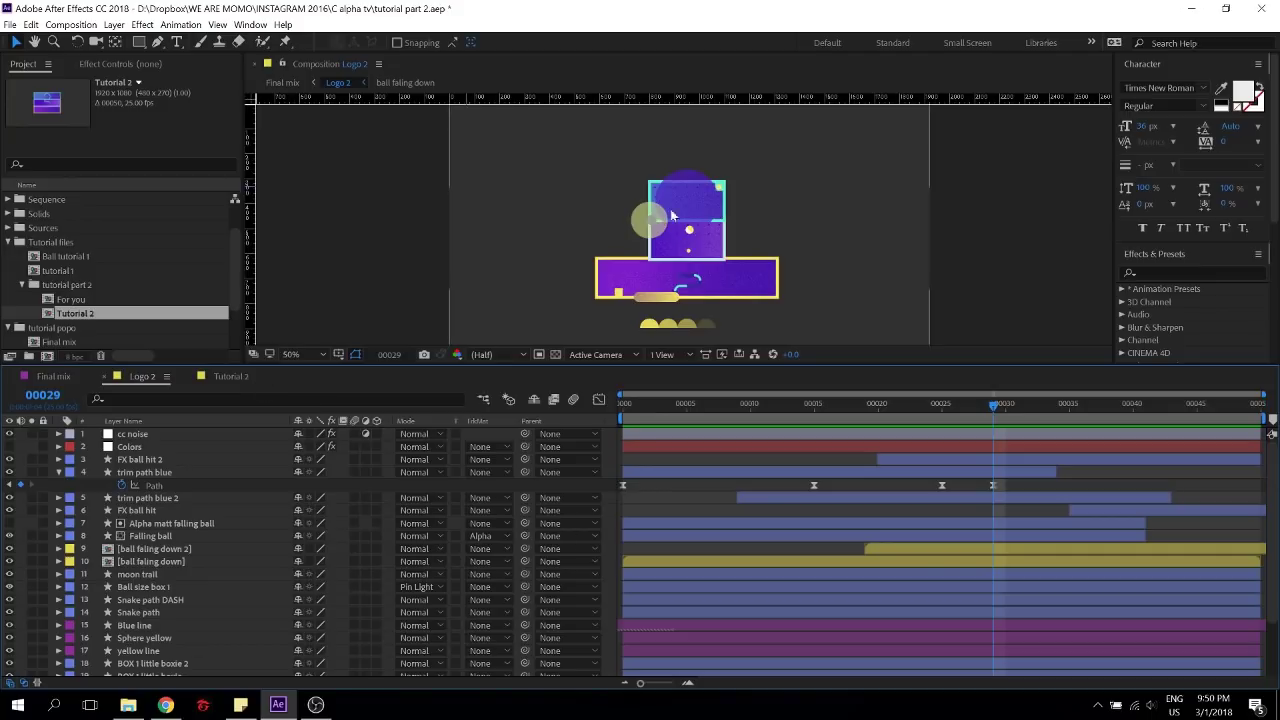
Return to the Tutorial 2 composition and activate the Ellipse tool for drawing shapes
click(231, 376)
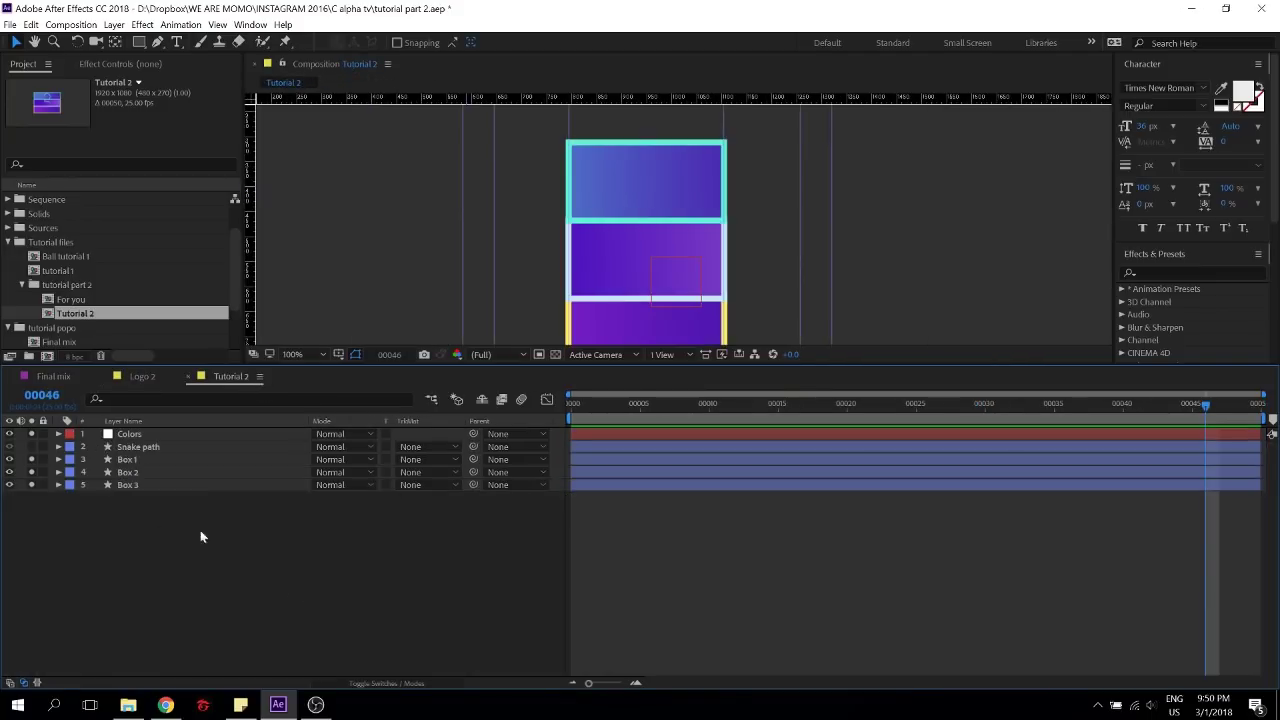
key(q)
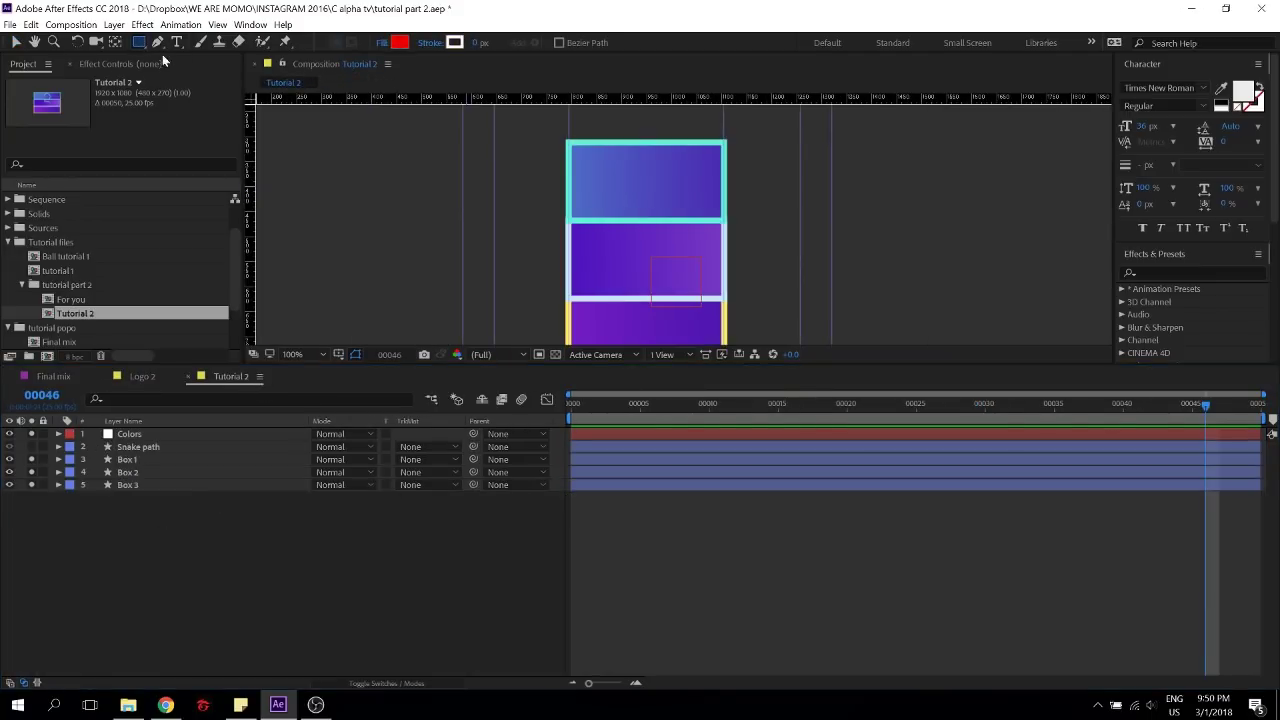
click(142, 42)
click(190, 73)
click(136, 67)
Copy the dark purple of color control 4 on the Colors layer and apply it as the shape fill
click(127, 434)
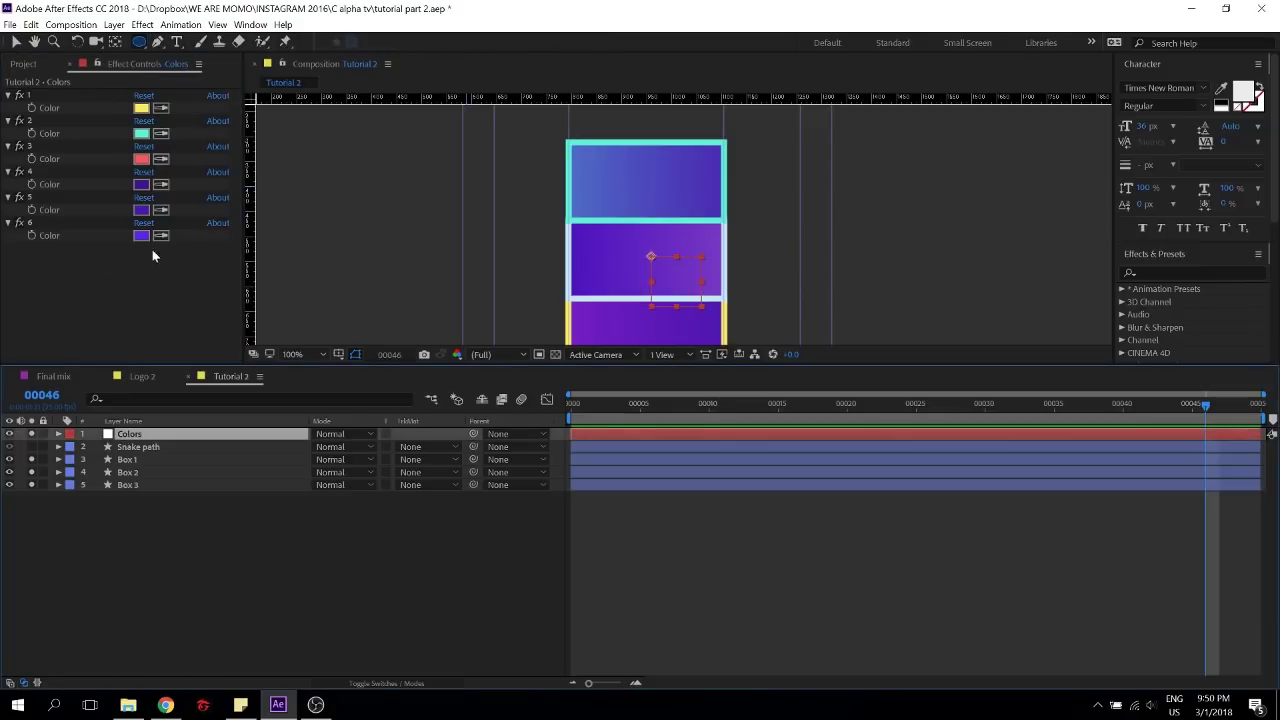
click(141, 184)
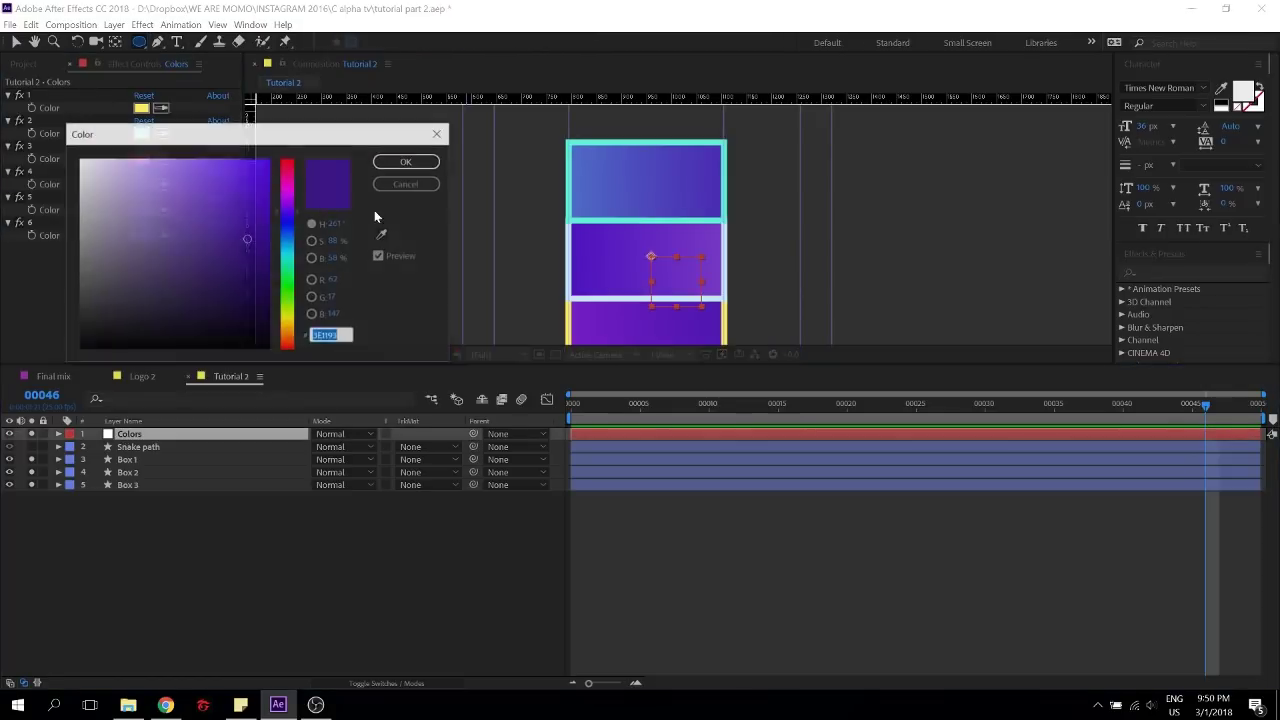
click(399, 183)
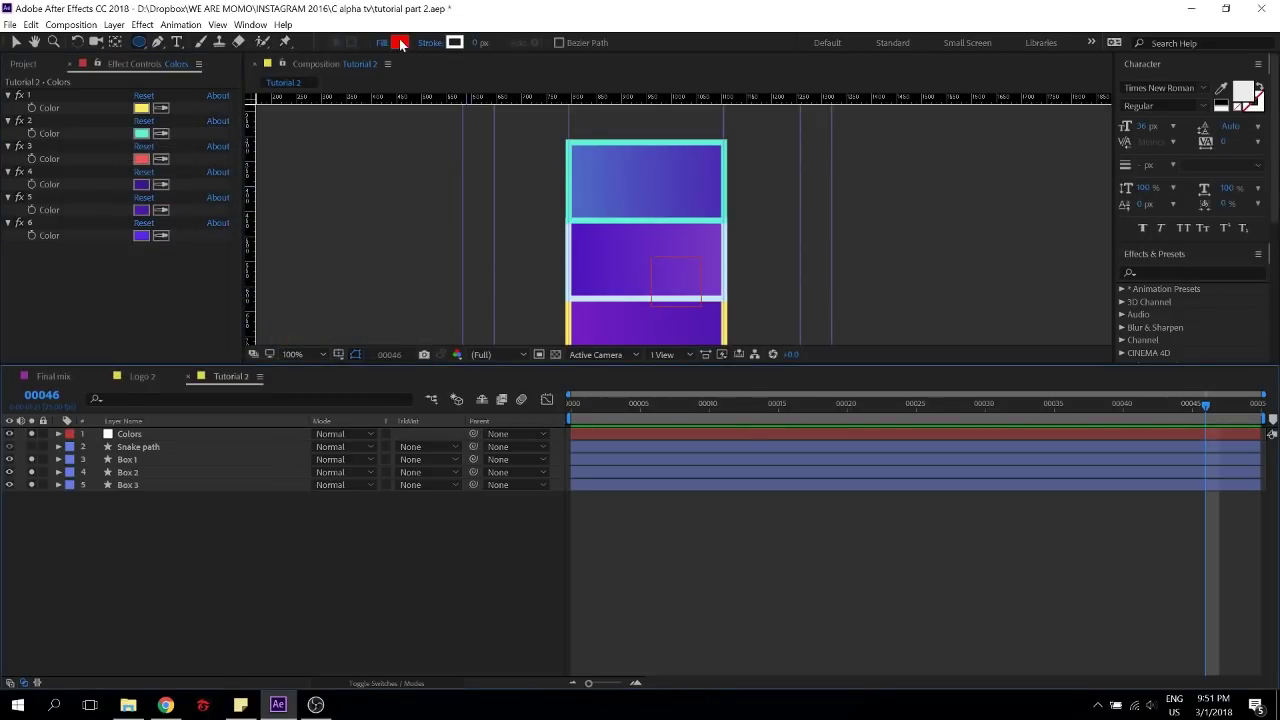
click(399, 43)
key(ctrl+v)
click(407, 161)
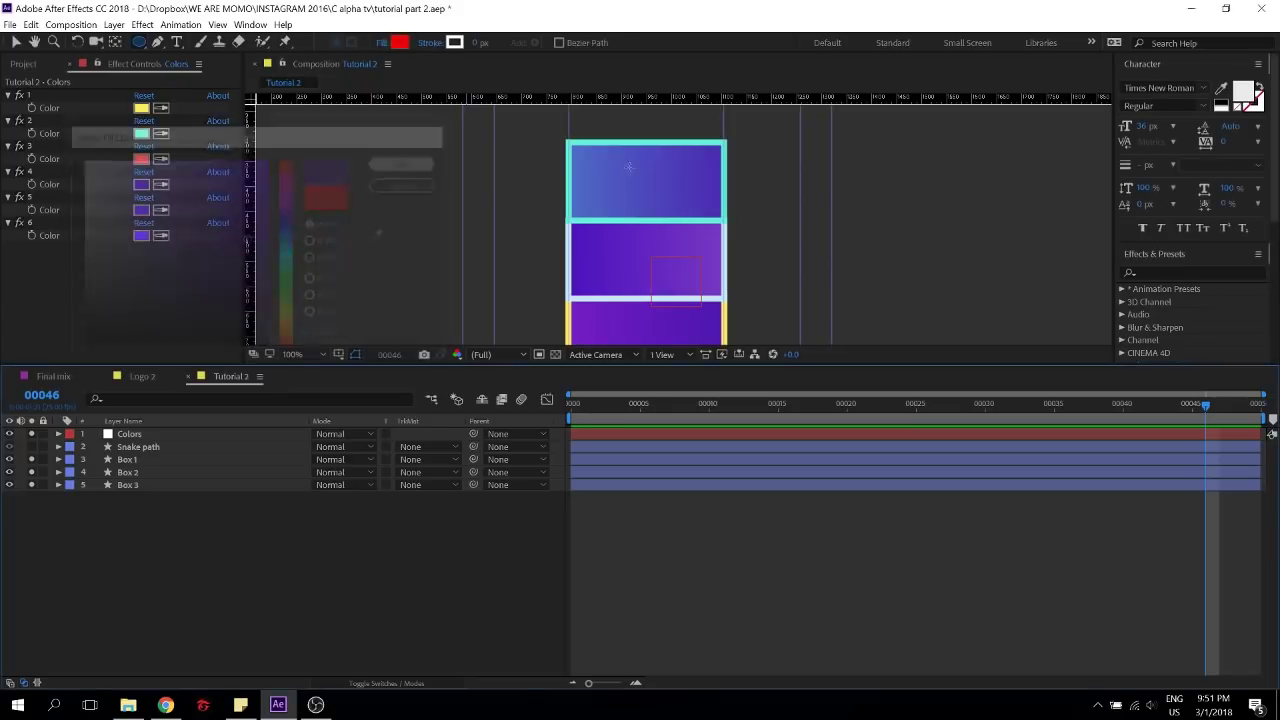
Draw a tiny circle inside the upper-left corner of Box 1 and center its layer's anchor point in the layer content
scroll(631, 167, up, 1)
drag(571, 122, 581, 246)
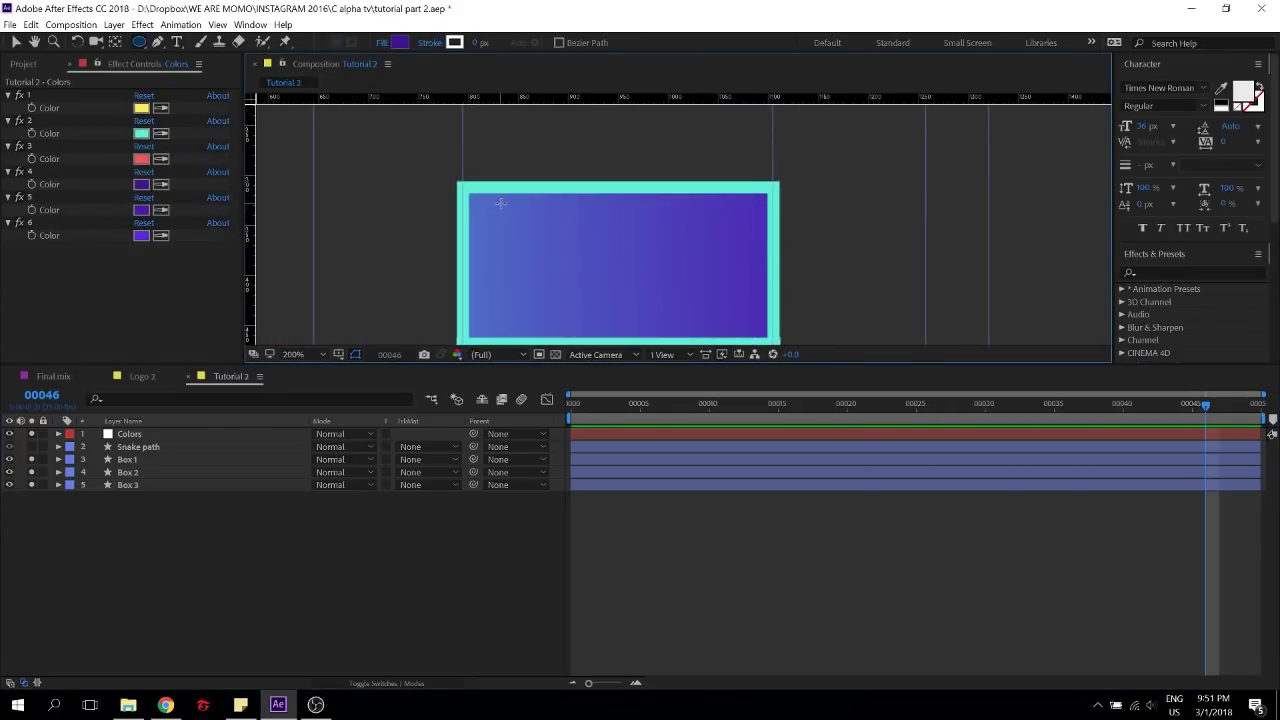
click(482, 204)
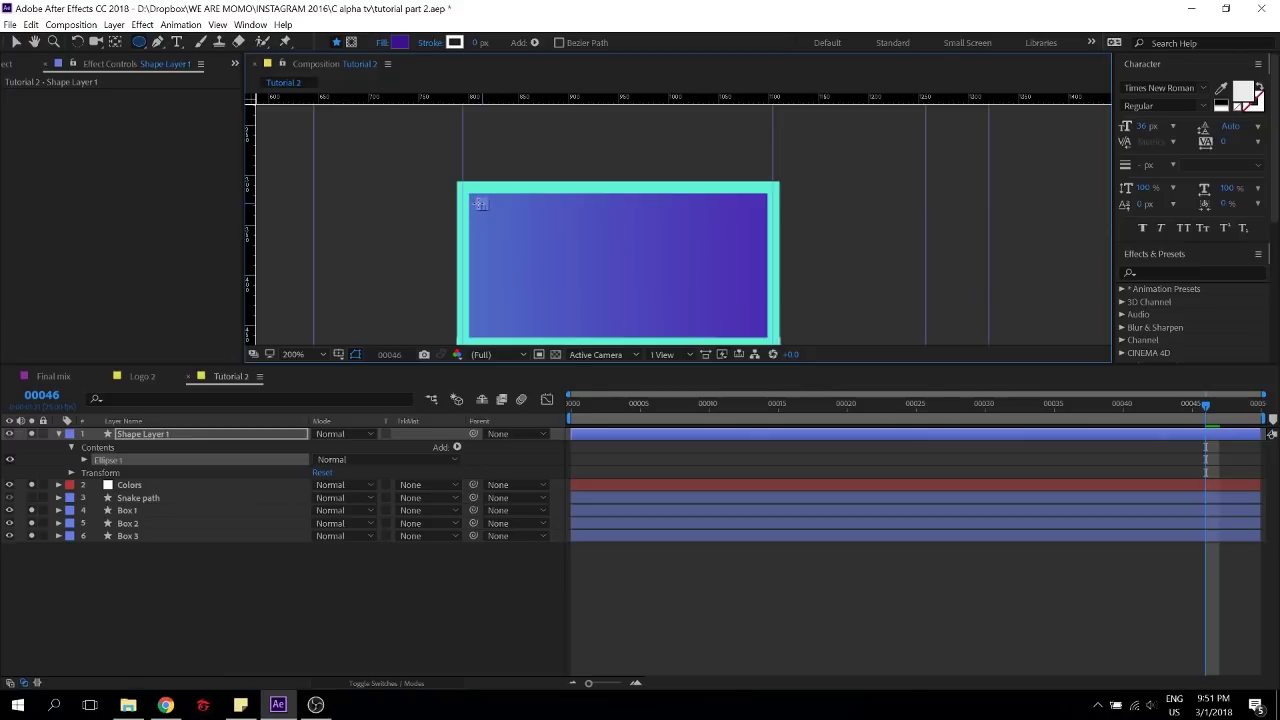
click(200, 552)
right_click(219, 437)
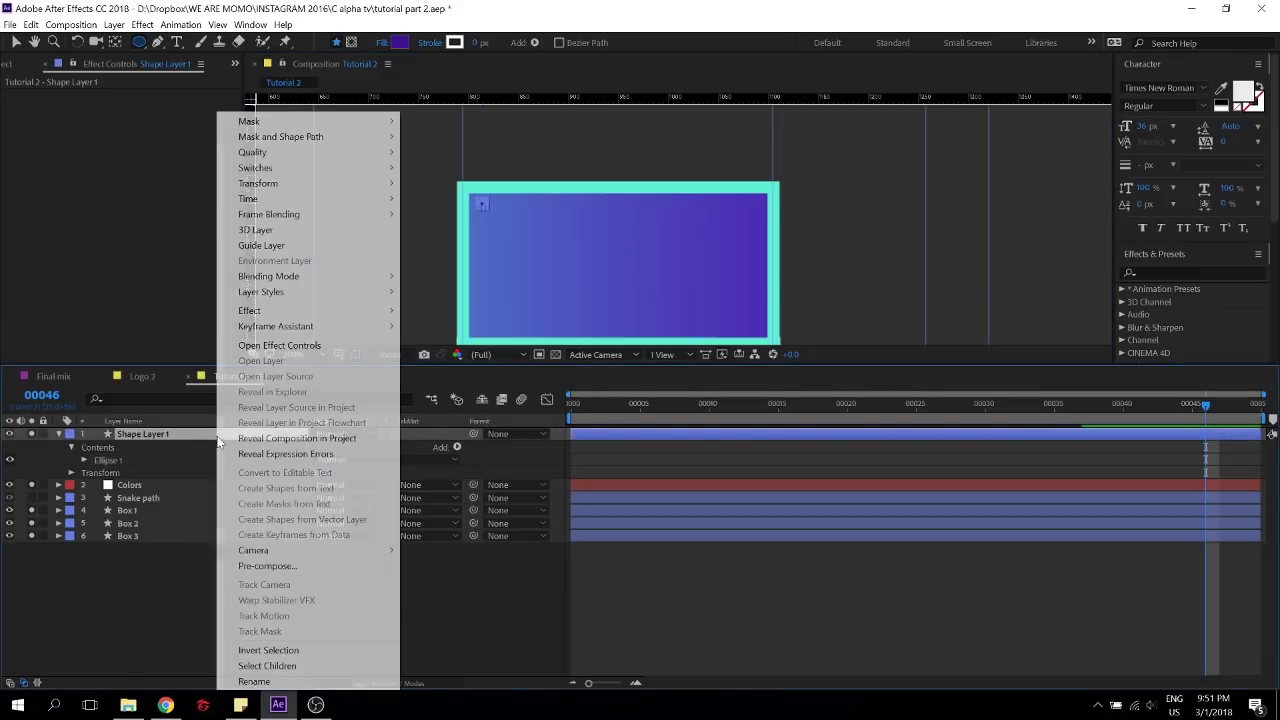
mouse_move(342, 183)
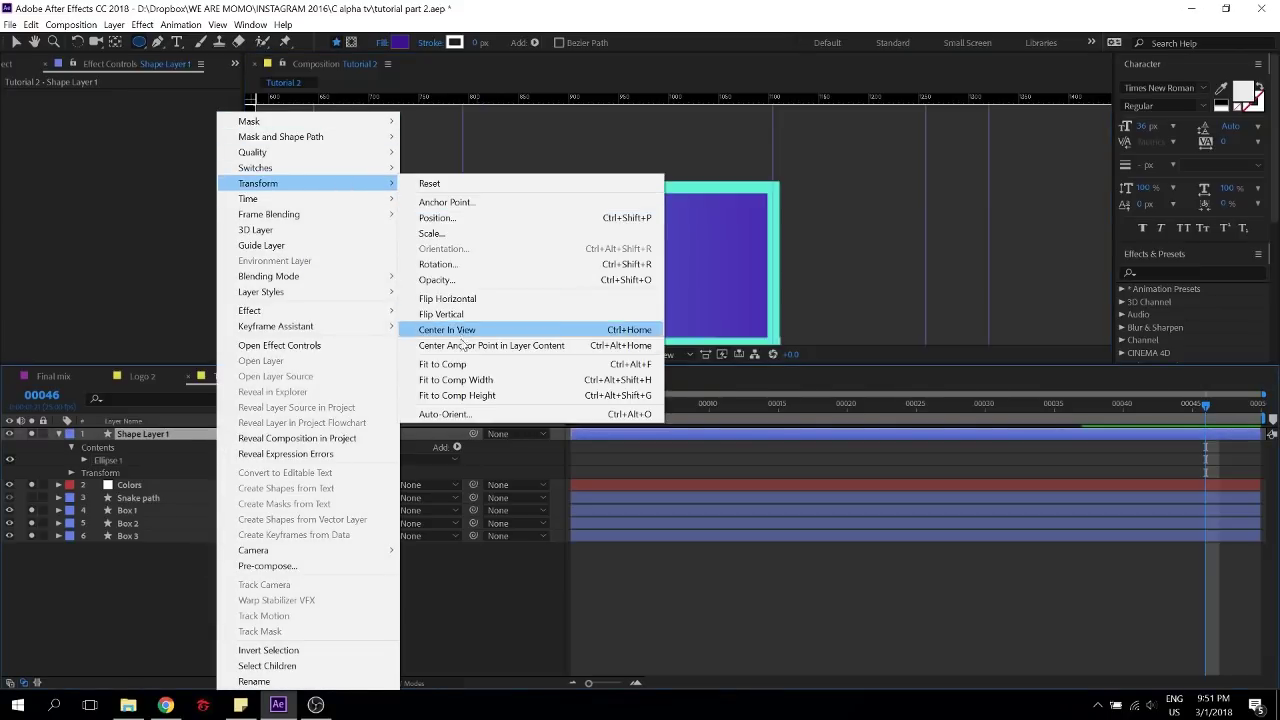
click(470, 346)
click(378, 590)
Rename the new shape layer to Dot grid 1
click(205, 437)
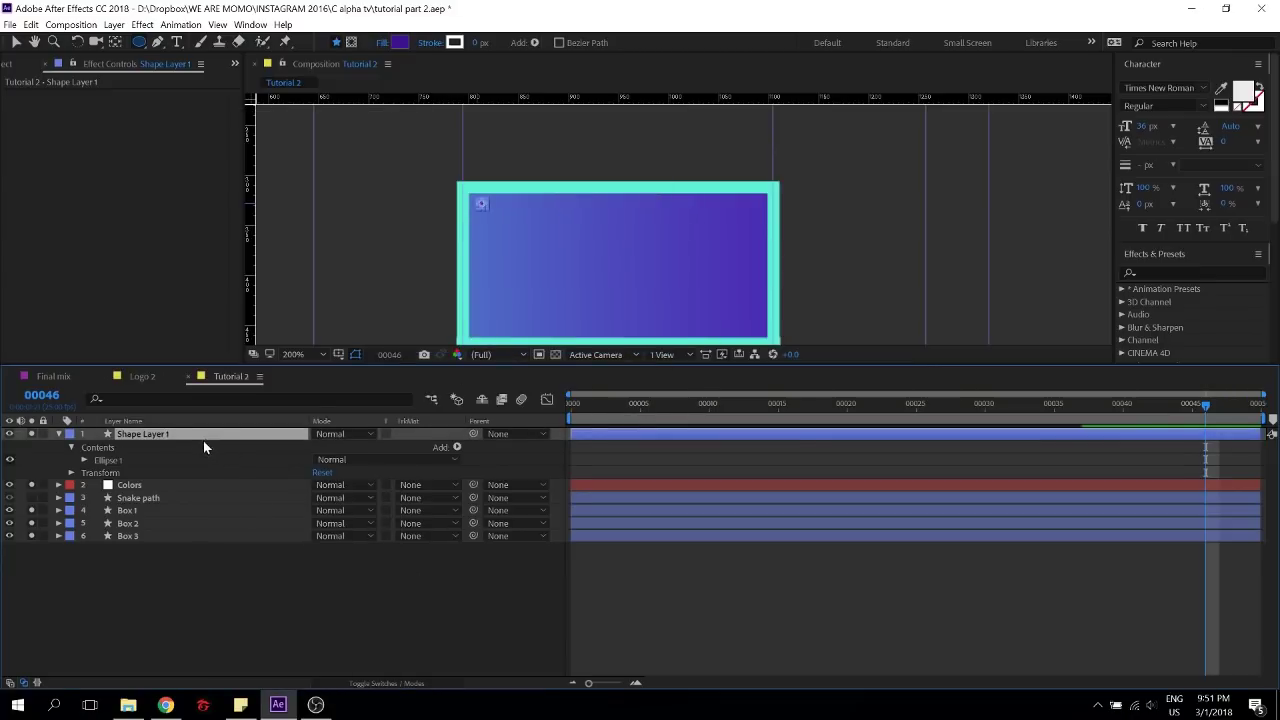
key(Return)
text(Dots)
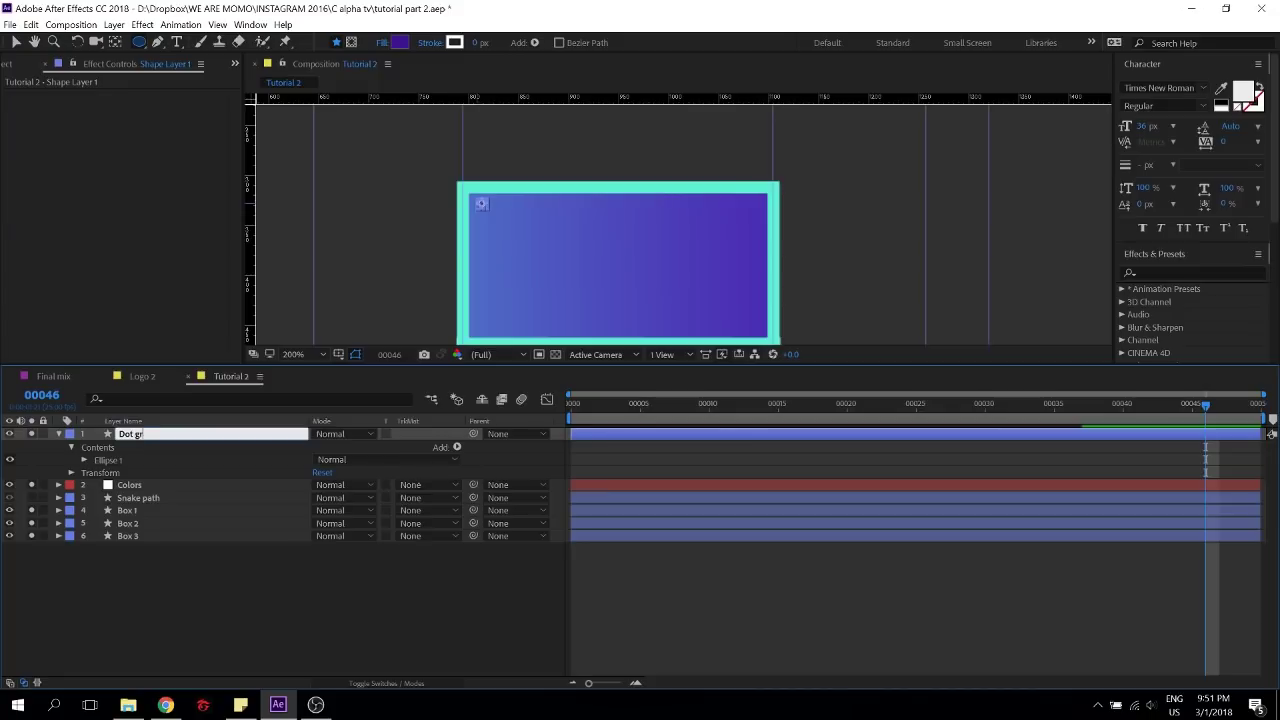
text(grid 1)
key(Return)
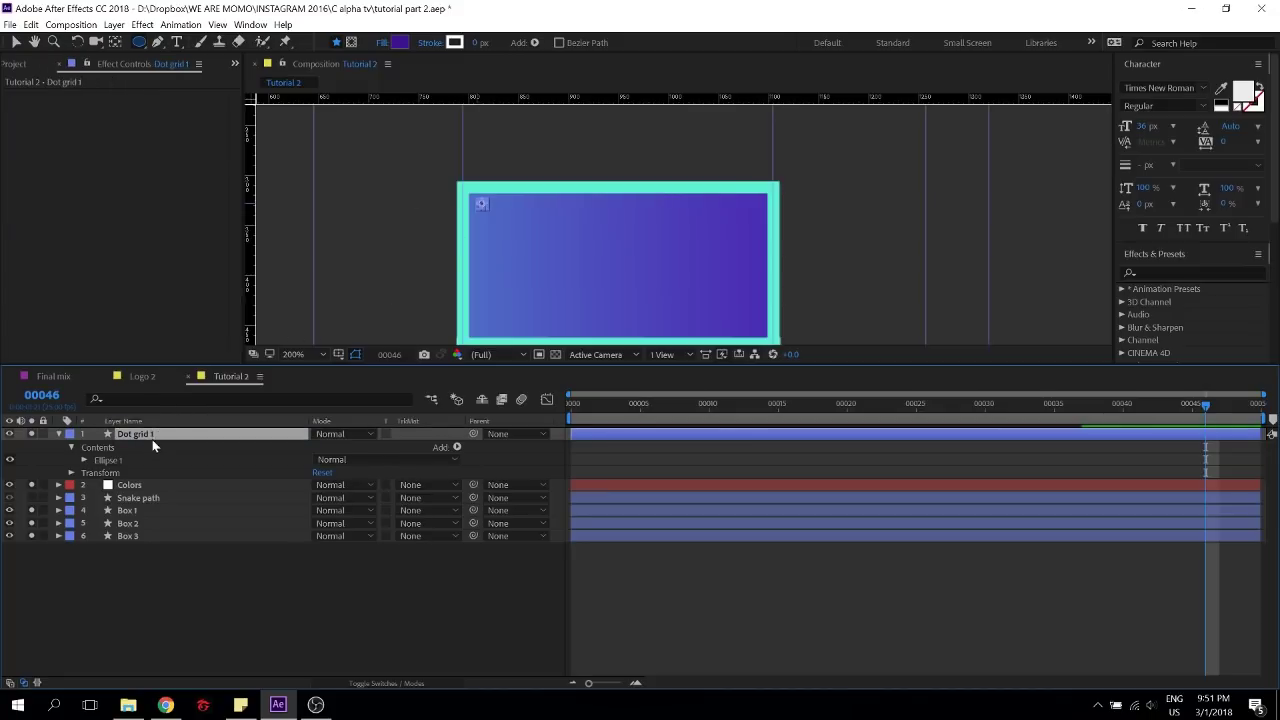
Move the Dot grid 1 layer beneath the Colors layer in the layer stack
click(84, 460)
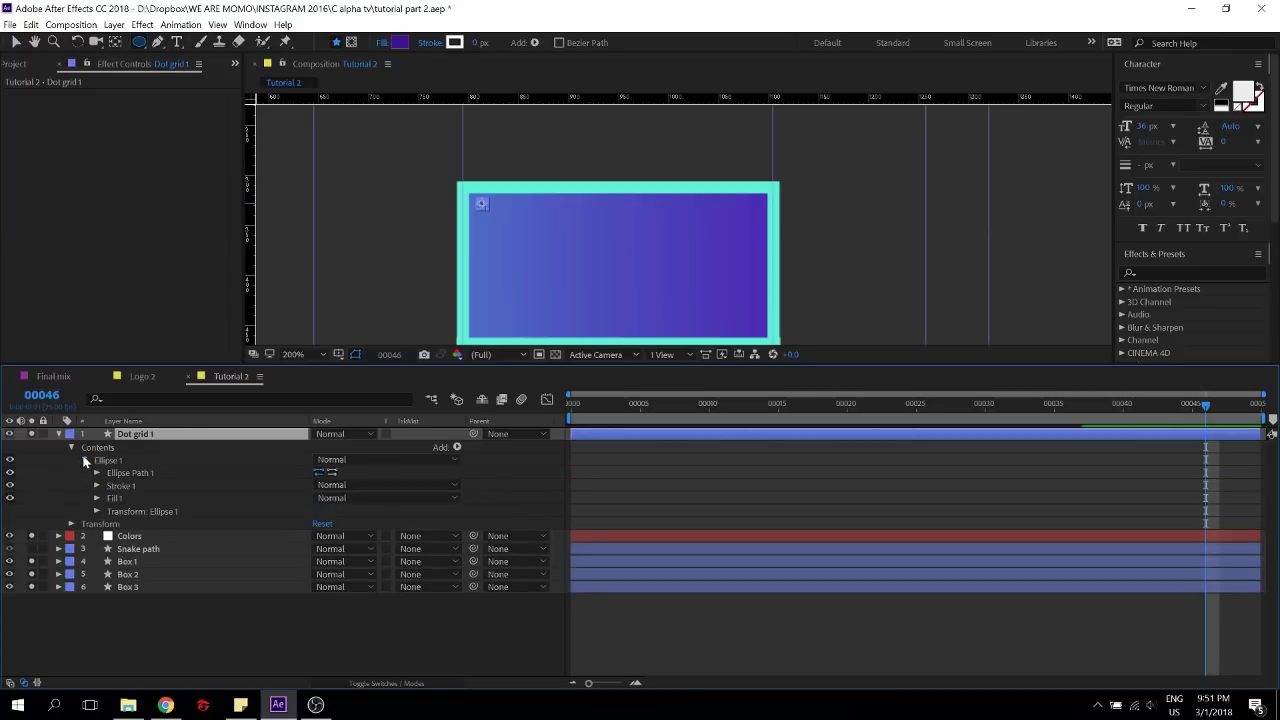
click(108, 448)
click(84, 460)
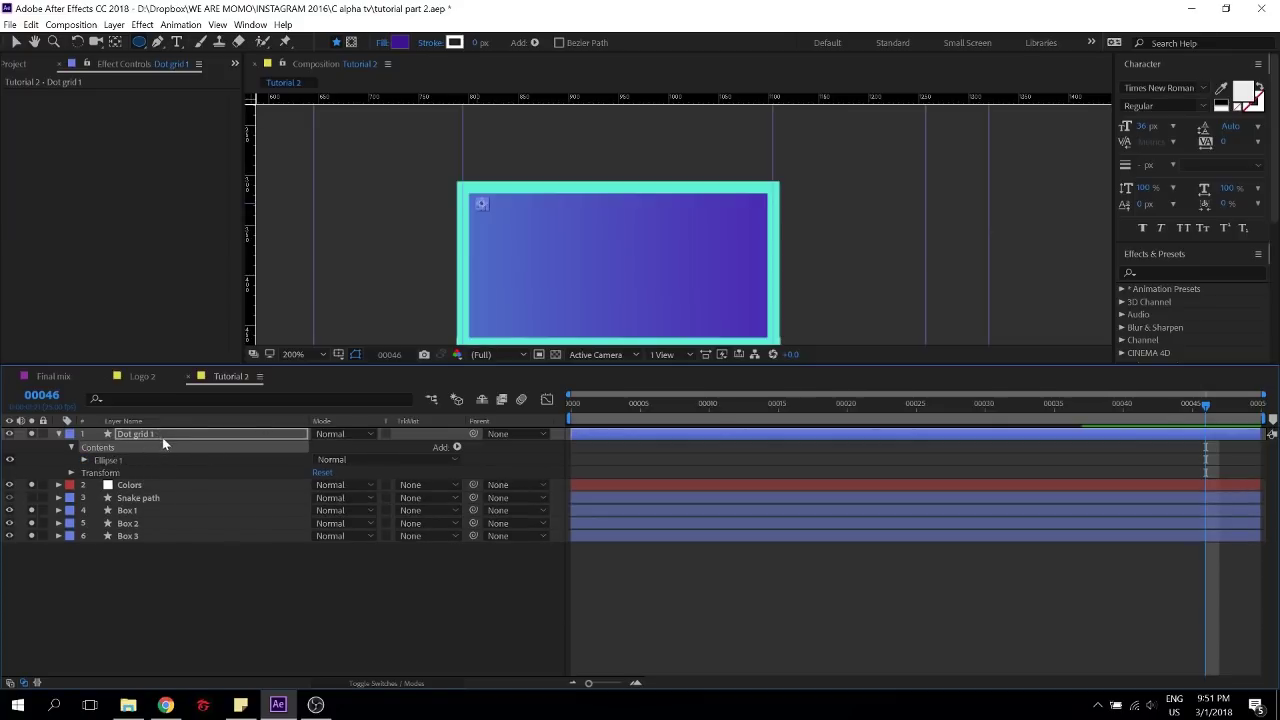
drag(156, 432, 163, 492)
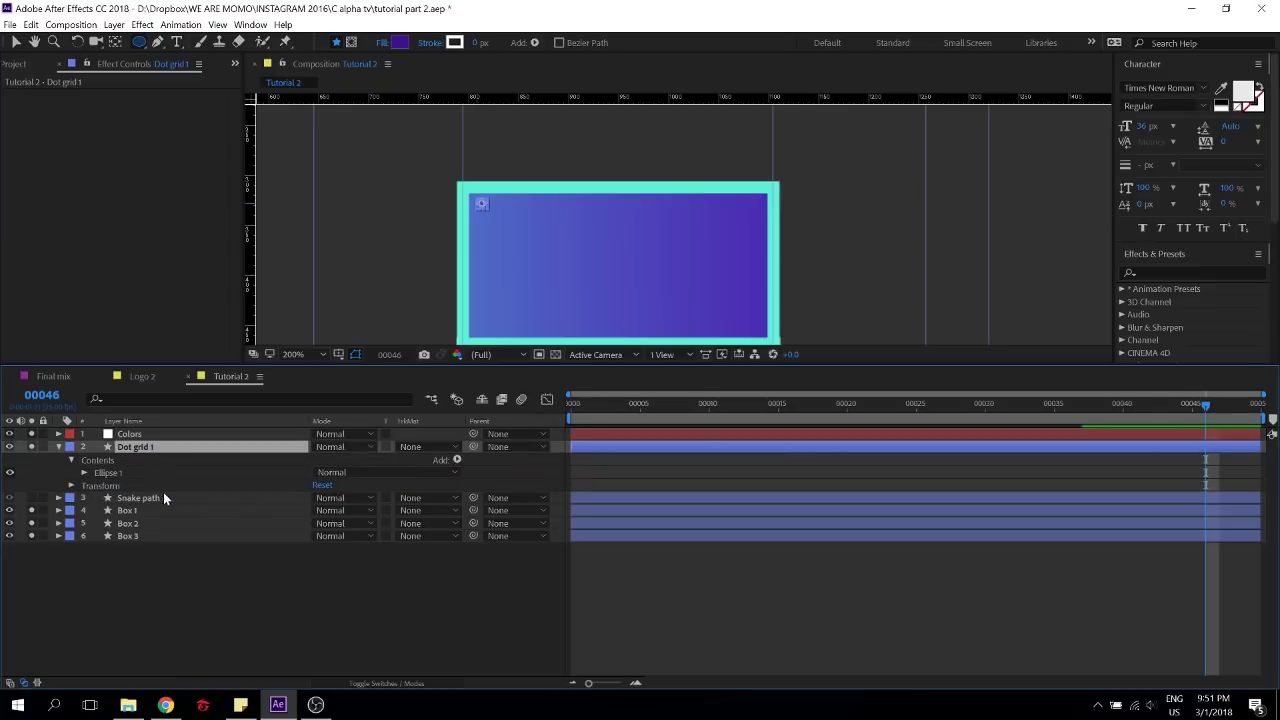
Add a Repeater to the contents of the Dot grid 1 layer
click(457, 459)
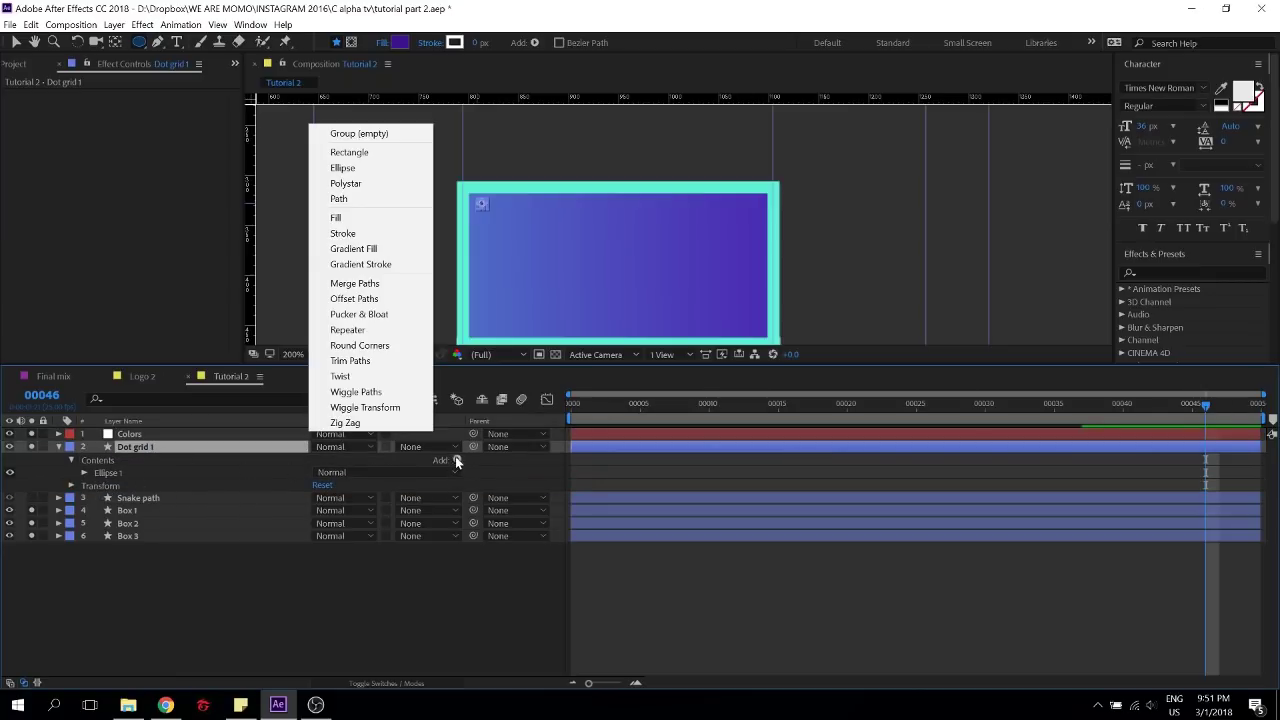
click(358, 331)
key(comma)
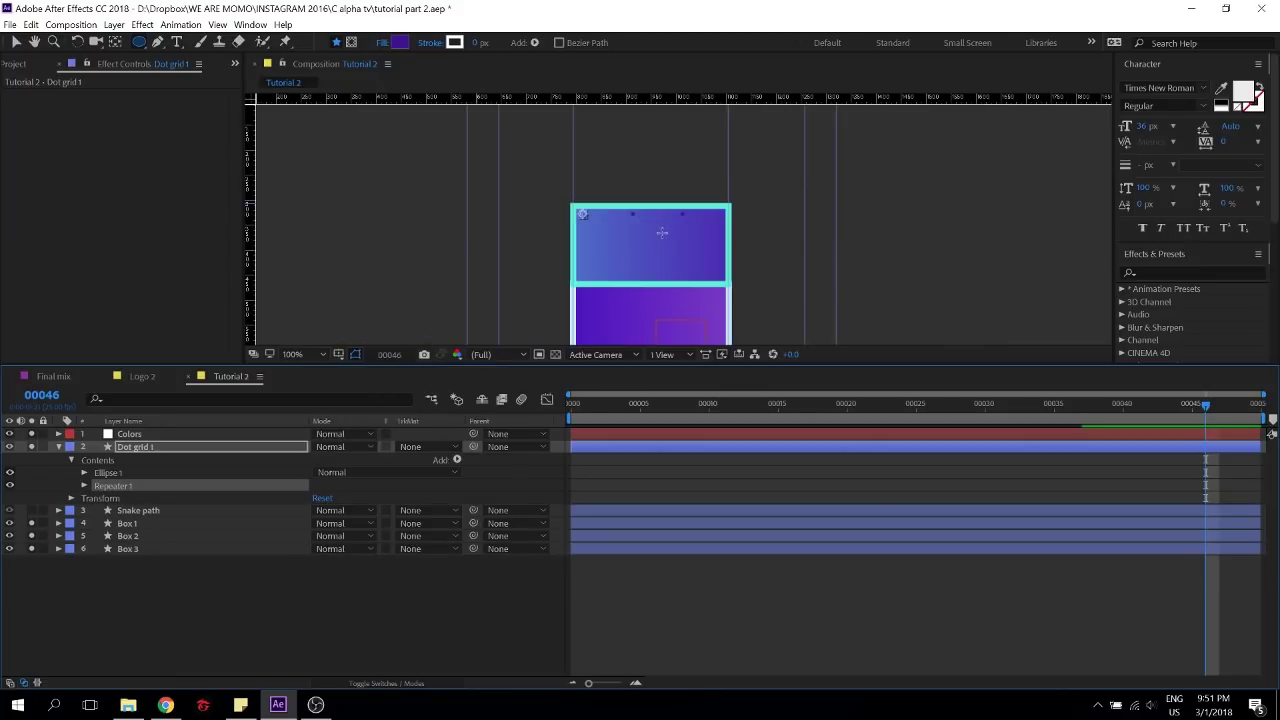
key(period)
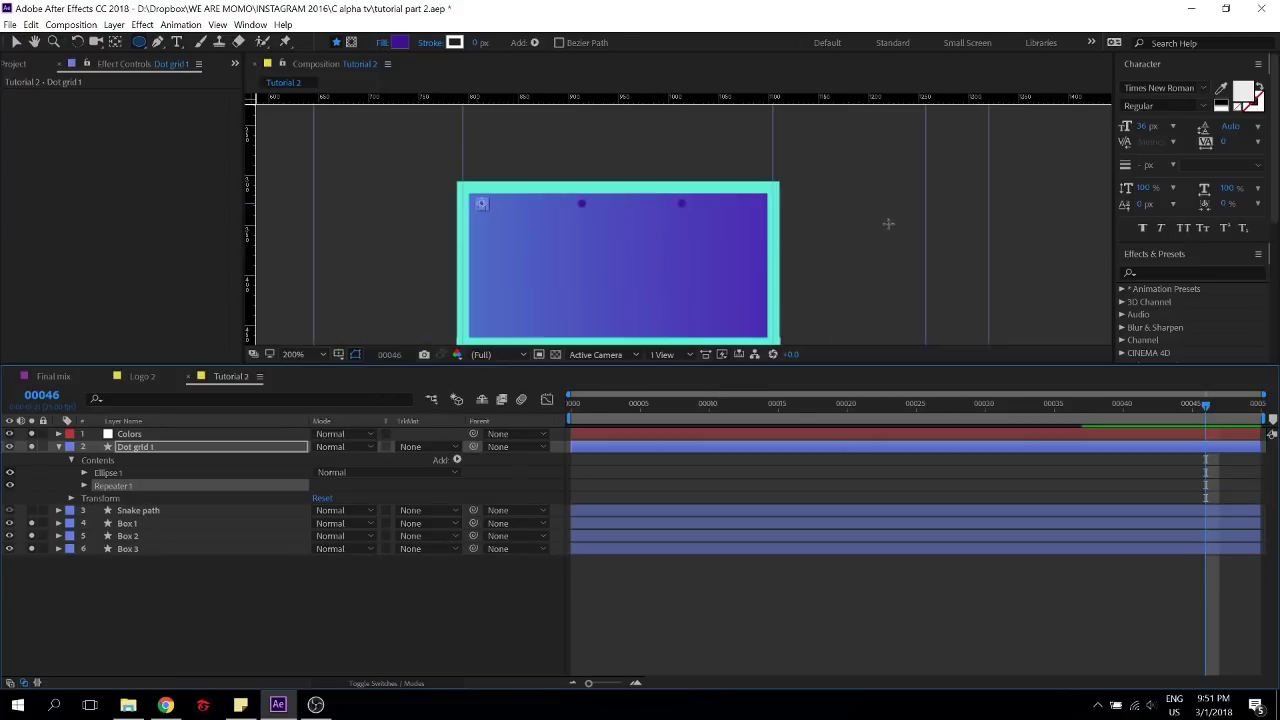
click(139, 447)
key(v)
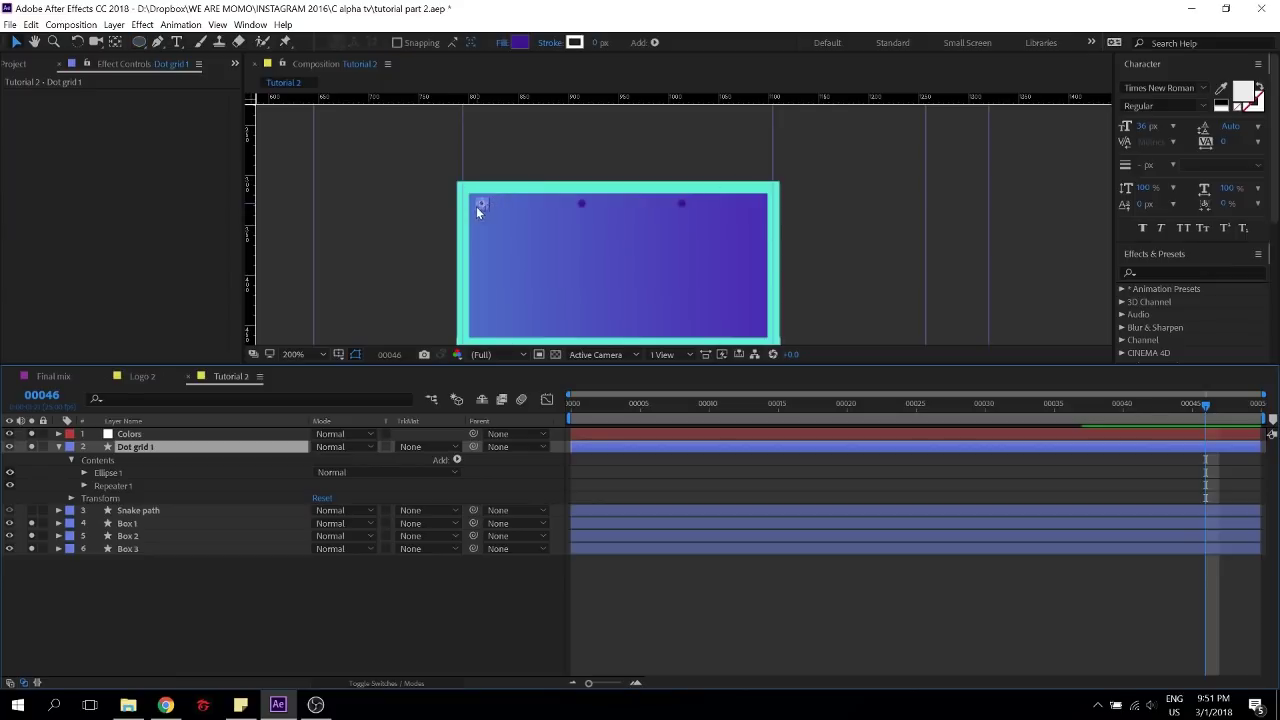
drag(481, 203, 519, 251)
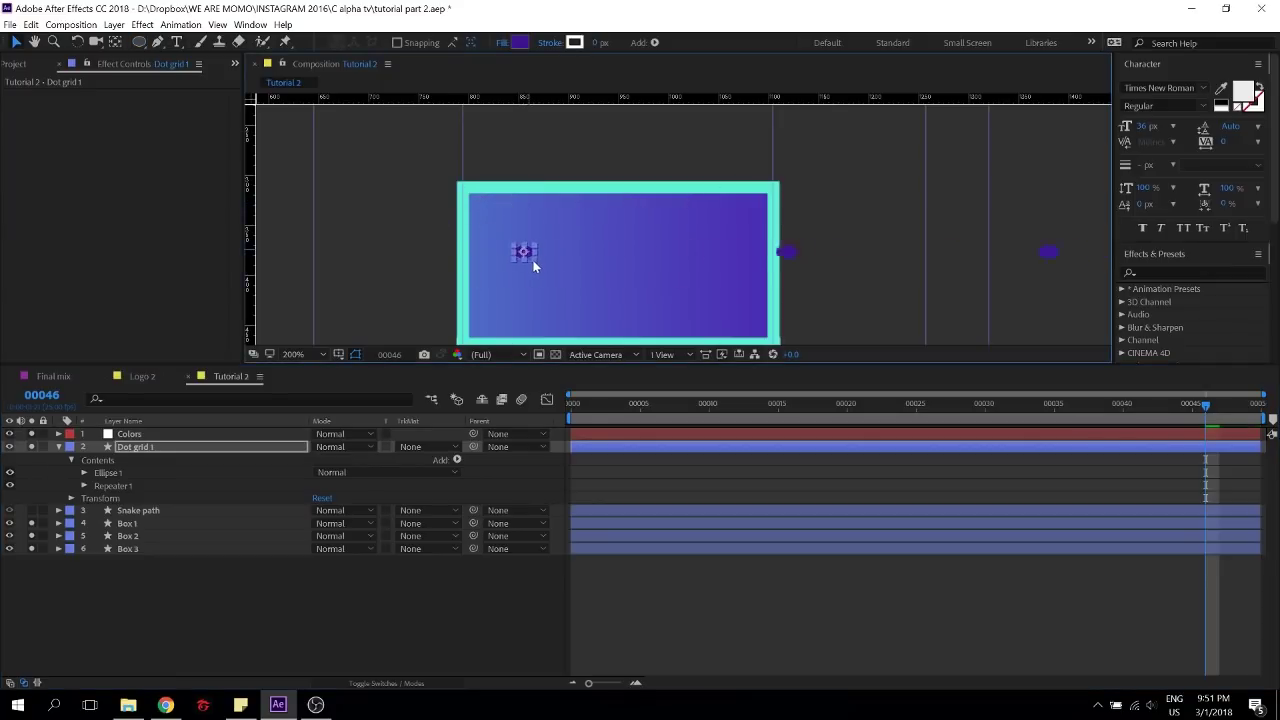
drag(533, 262, 528, 261)
key(ctrl+z)
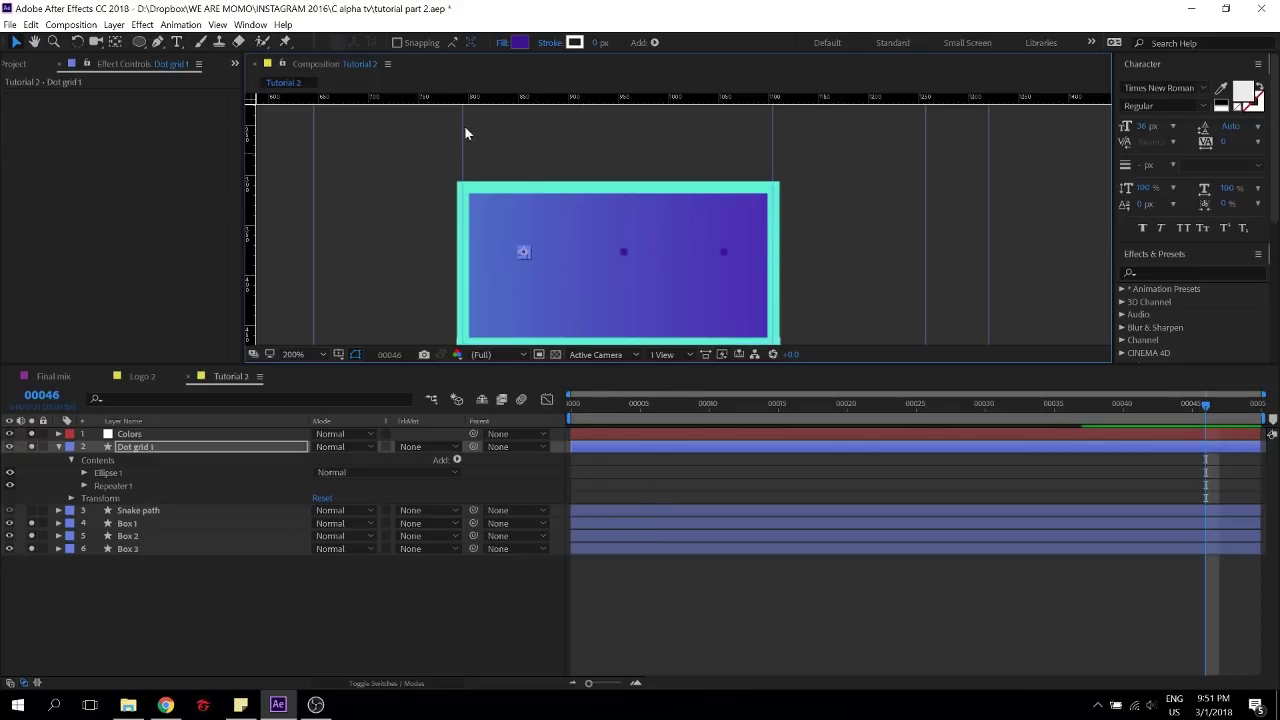
key(ctrl+z)
key(ctrl+z)
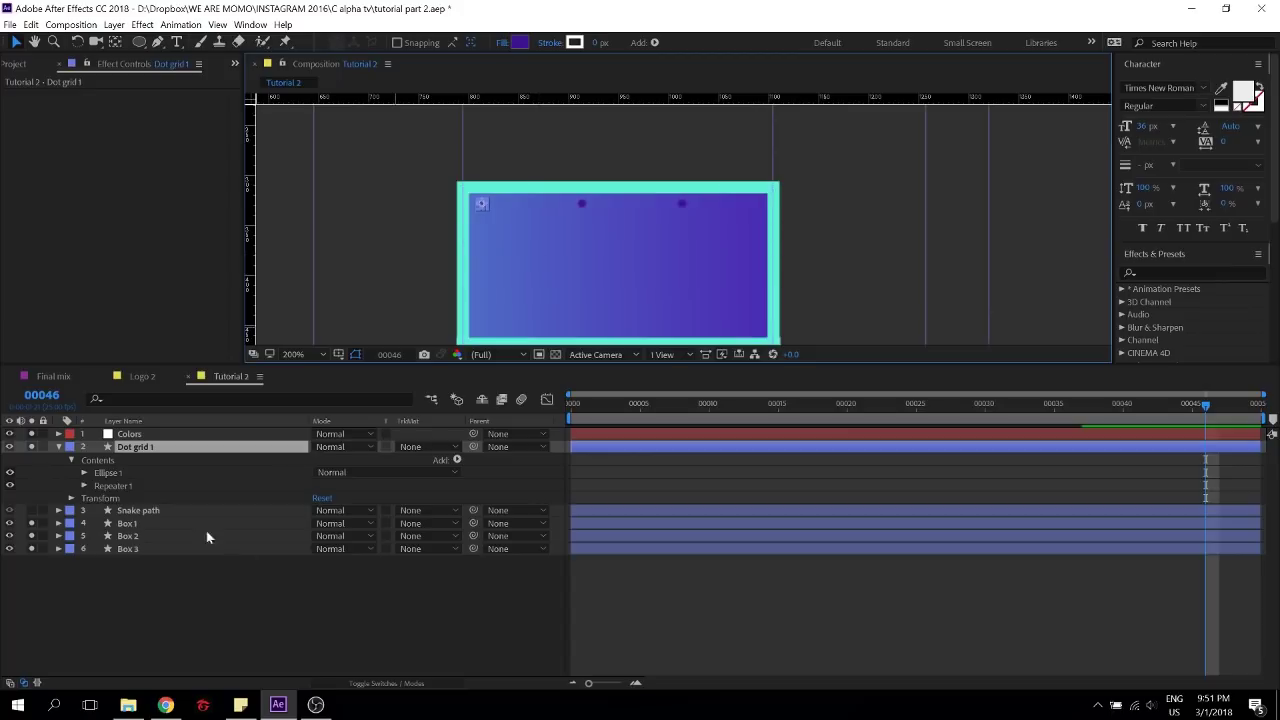
Set the number of copies of Repeater 1 in Dot grid 1 to 11
click(84, 486)
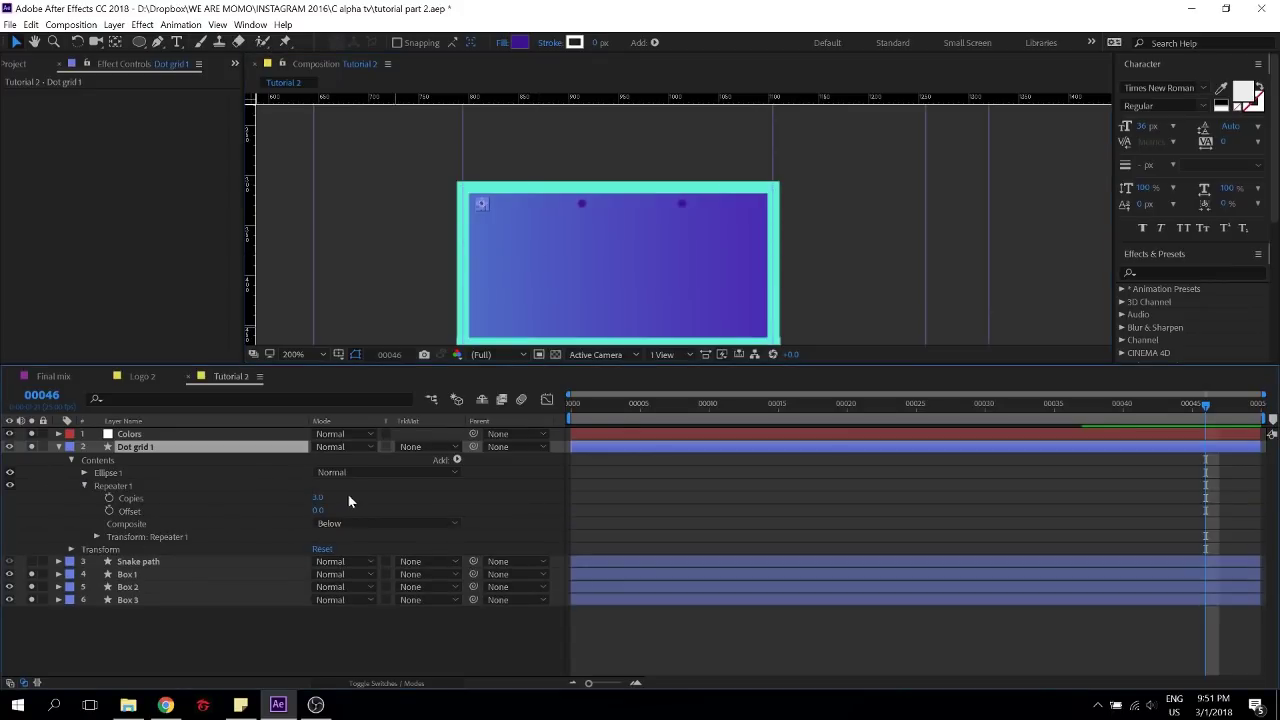
click(318, 497)
key(Return)
scroll(1000, 191, down, 2)
scroll(819, 222, up, 1)
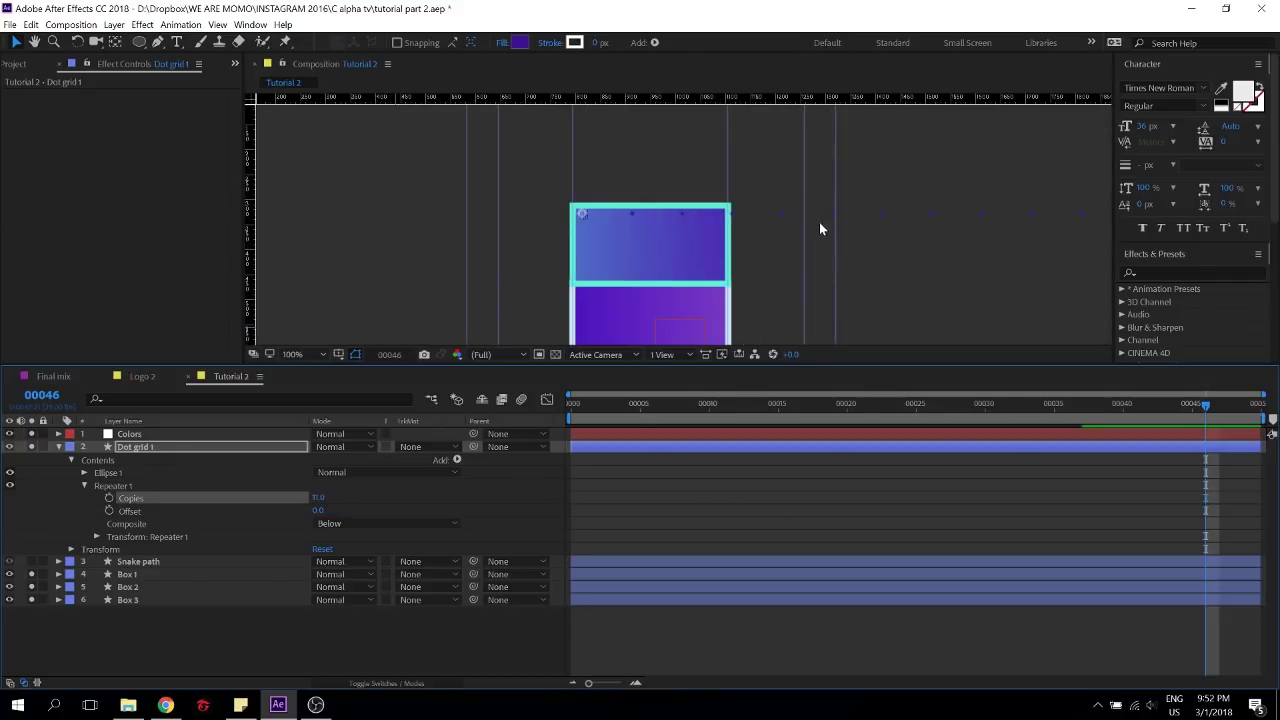
drag(900, 216, 487, 212)
drag(368, 236, 518, 209)
drag(460, 293, 689, 242)
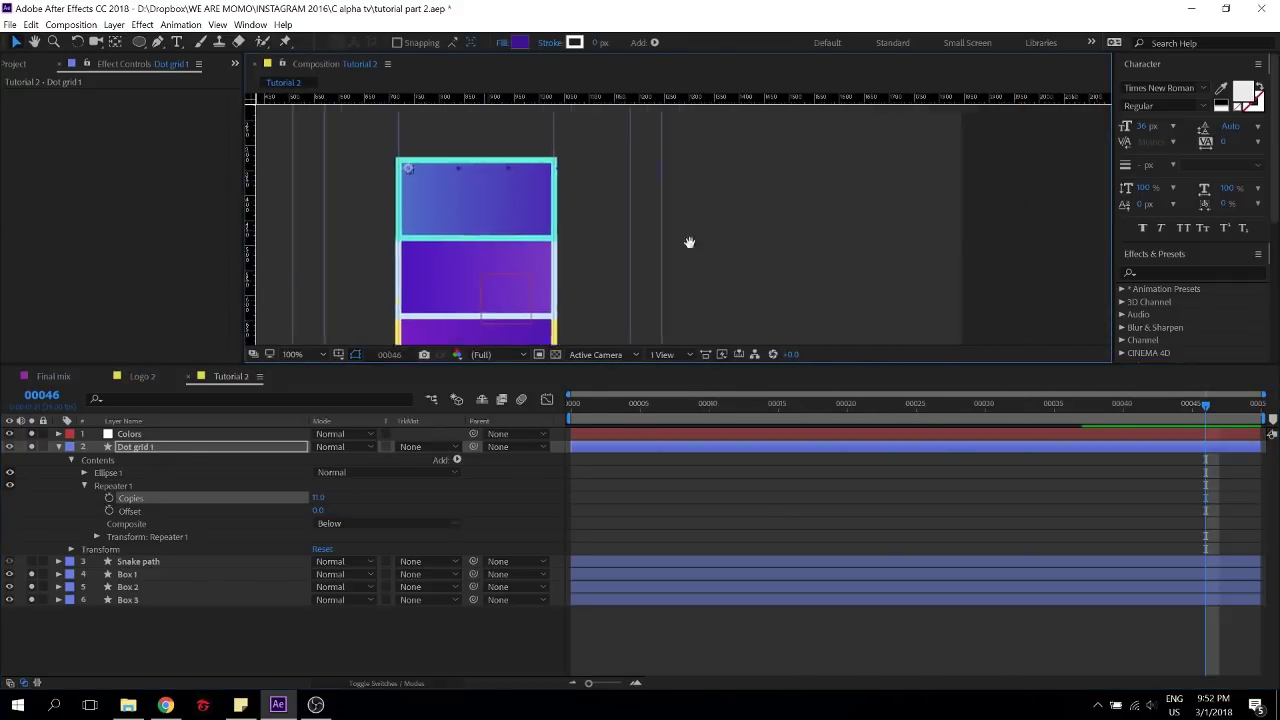
Set the horizontal position in Repeater 1's transform to 27 to spread the dots across Box 1, and save the project
click(97, 537)
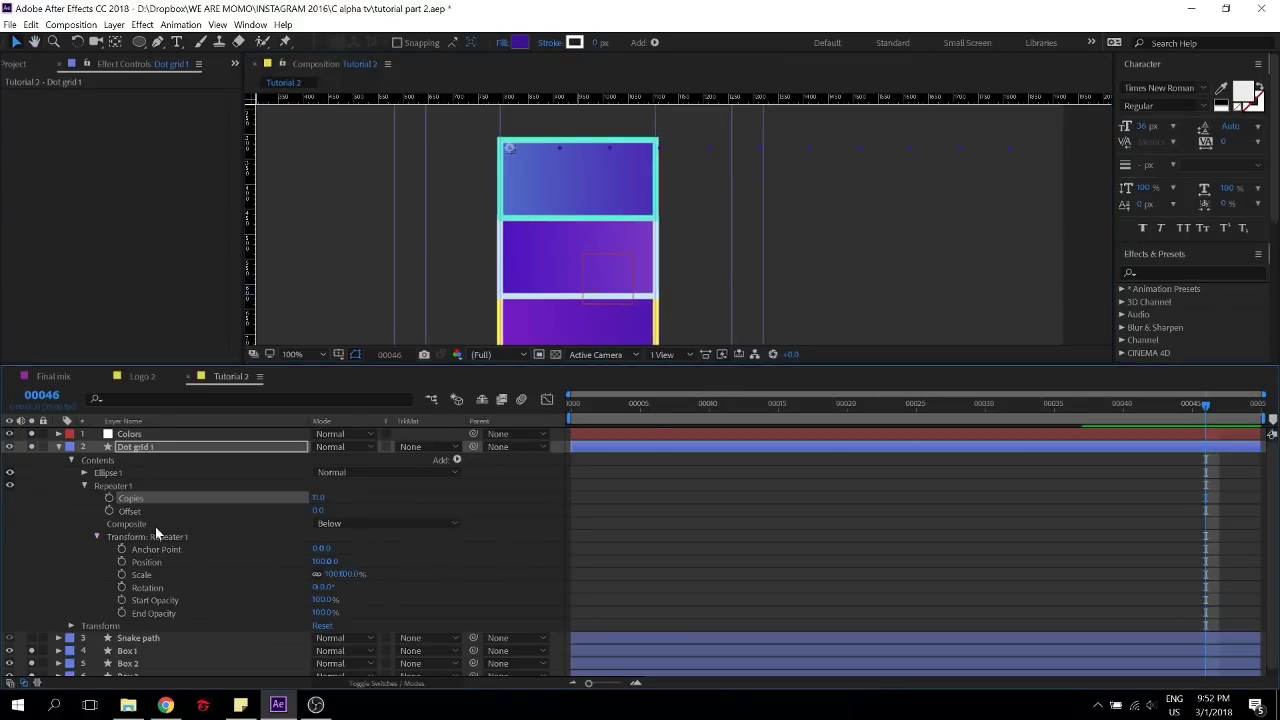
click(320, 561)
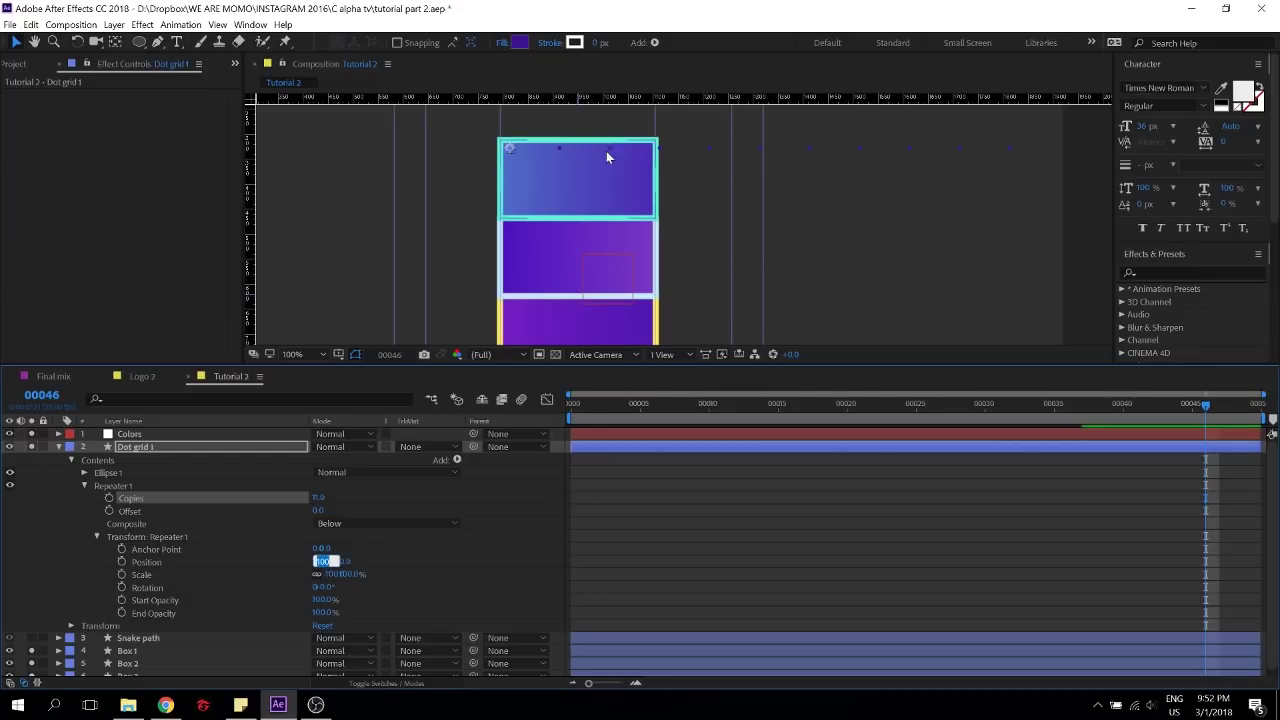
text(0)
key(Return)
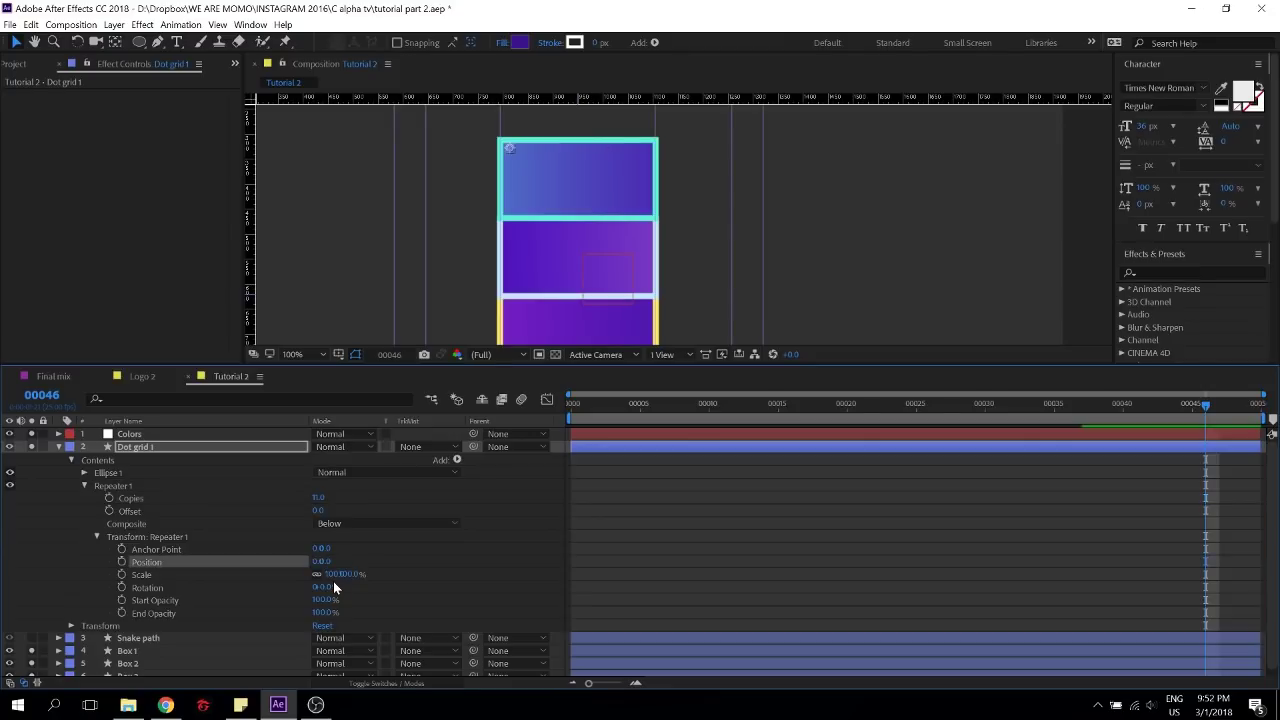
click(506, 568)
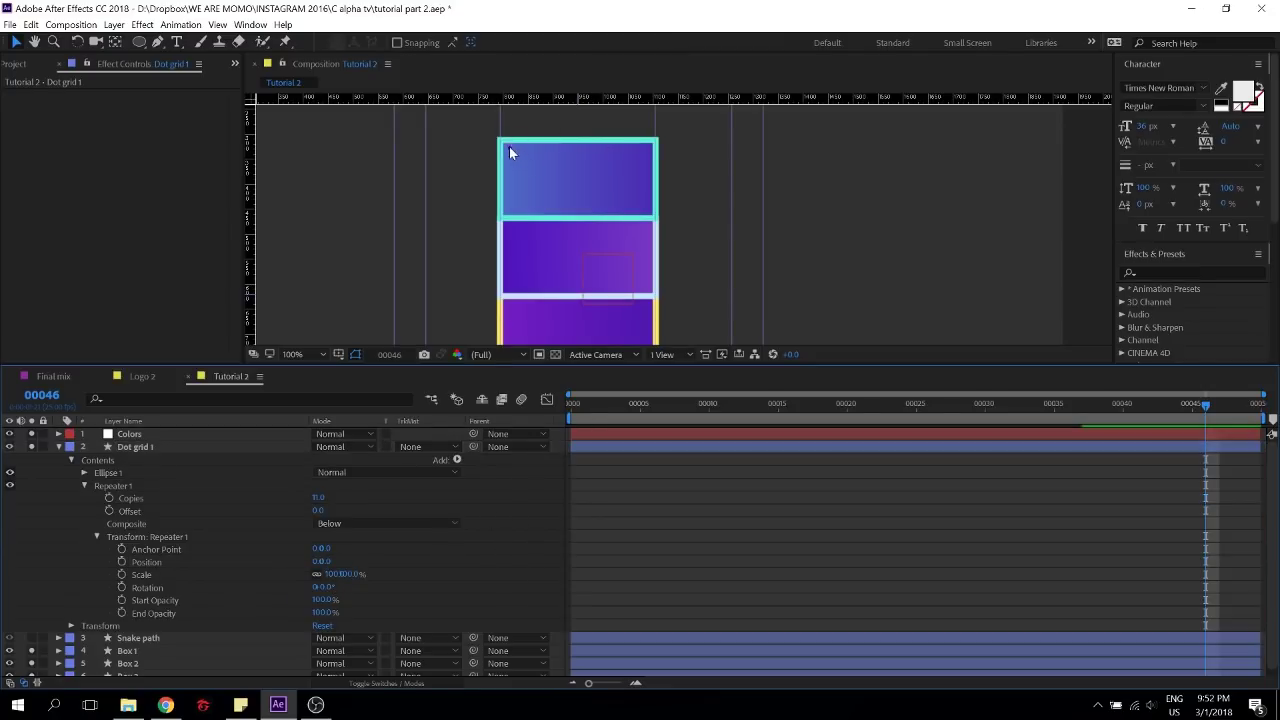
key(period)
drag(511, 154, 626, 277)
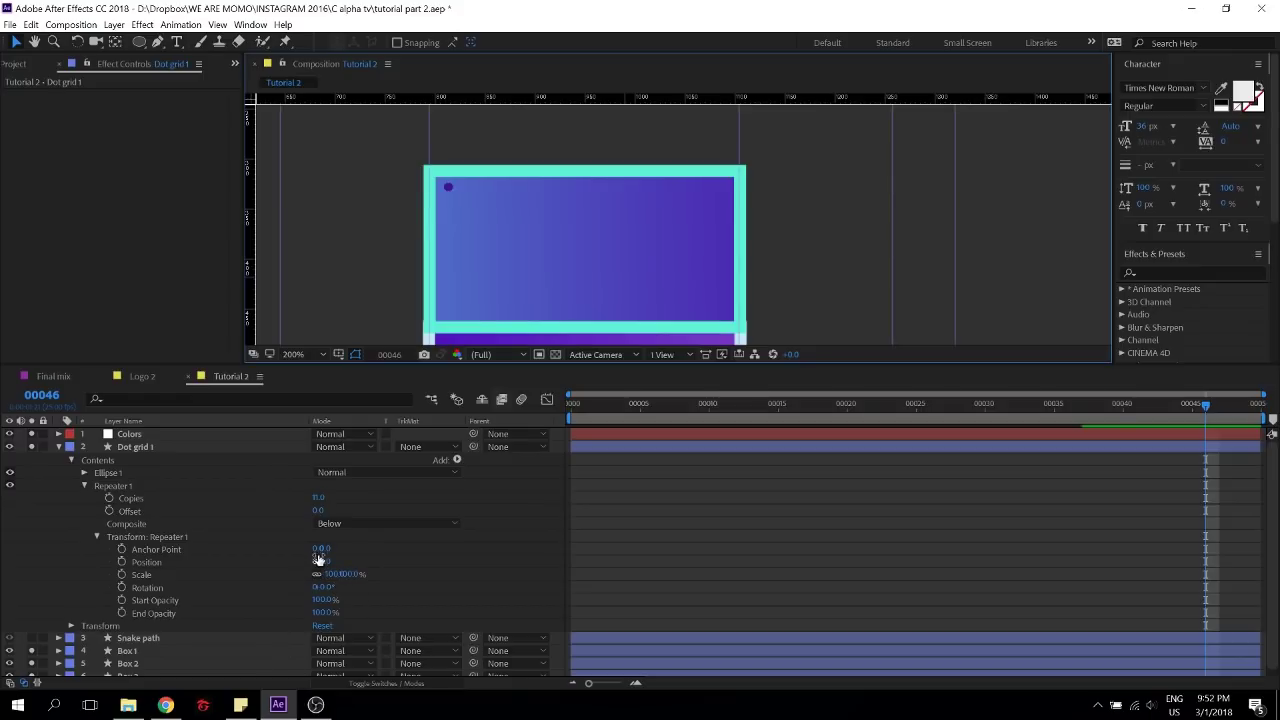
drag(317, 565, 344, 568)
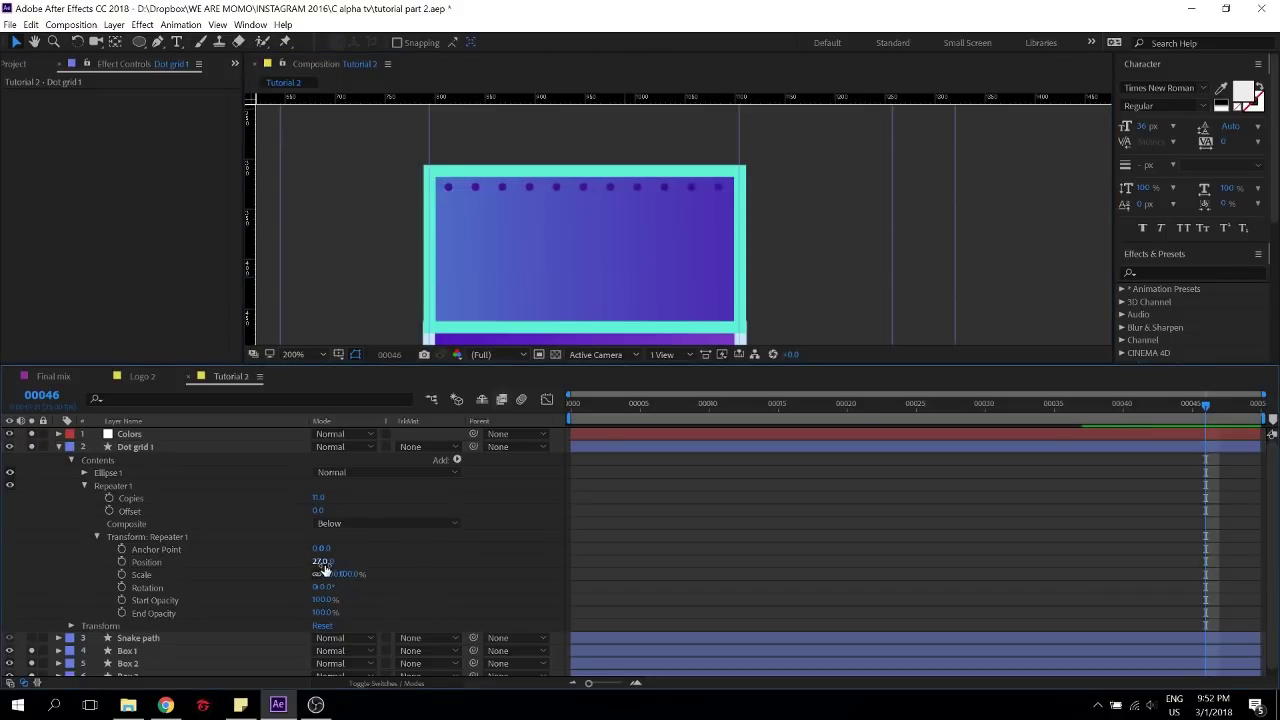
key(ctrl+s)
Duplicate Repeater 1 within Dot grid 1 and expand the duplicate's properties
click(116, 487)
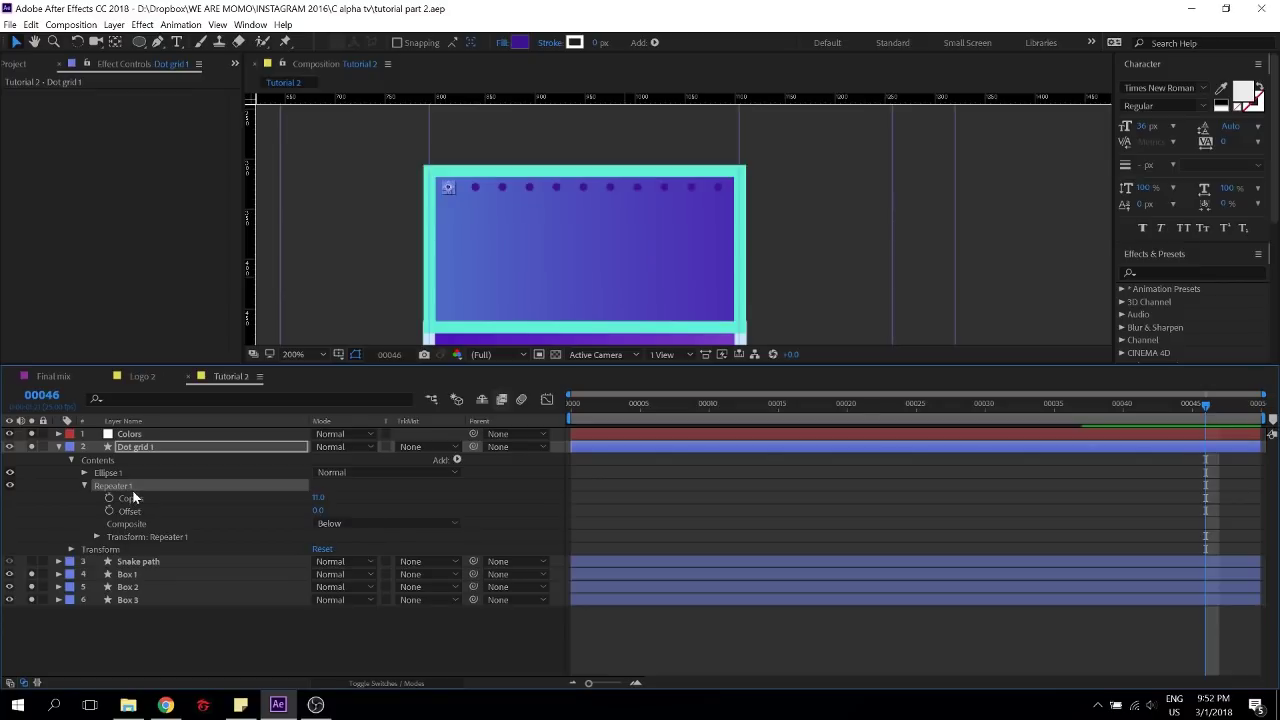
key(ctrl+d)
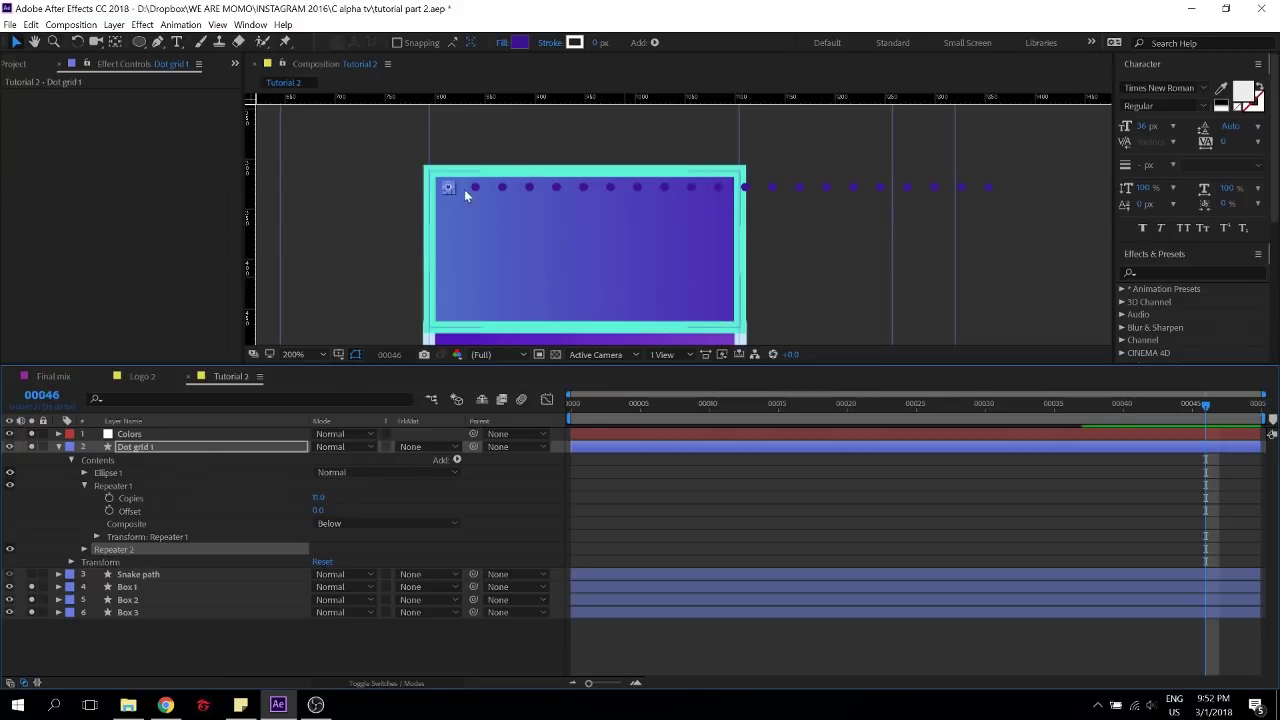
click(84, 549)
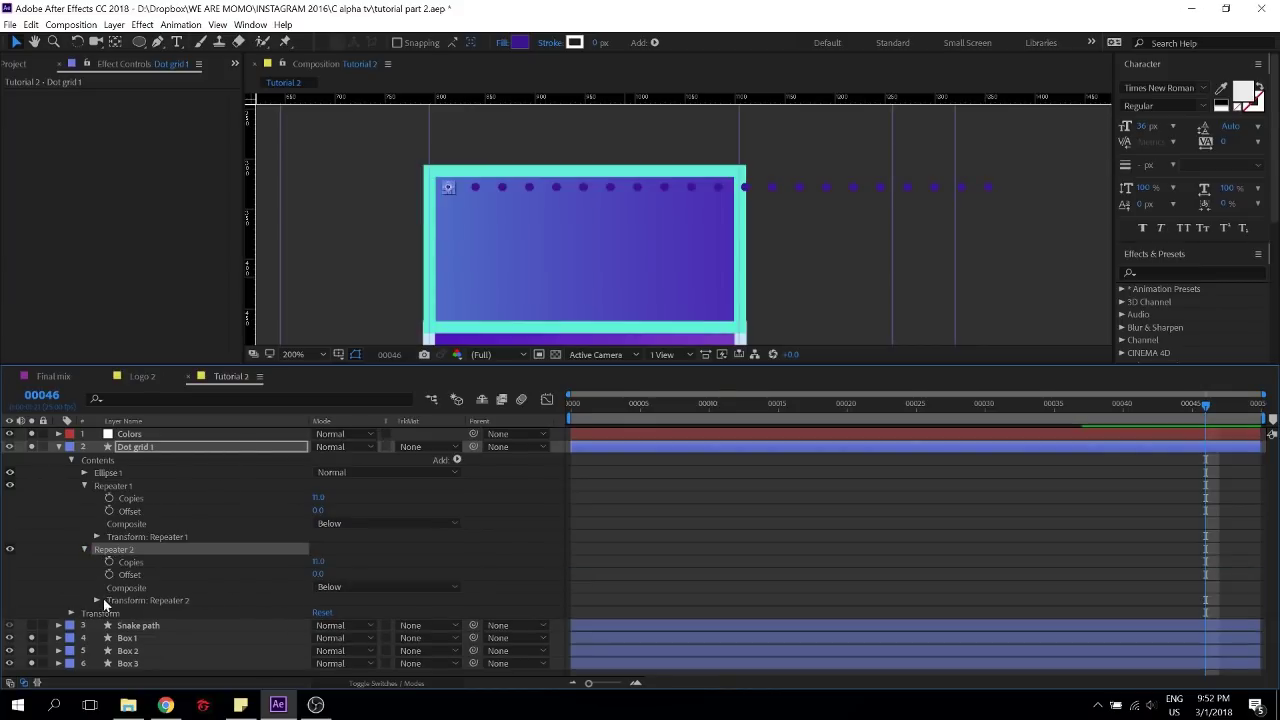
Give Repeater 2 in Dot grid 1 5 copies and a transform position of 0, 31 to fill Box 1 with dot rows
click(322, 562)
text(5)
key(Return)
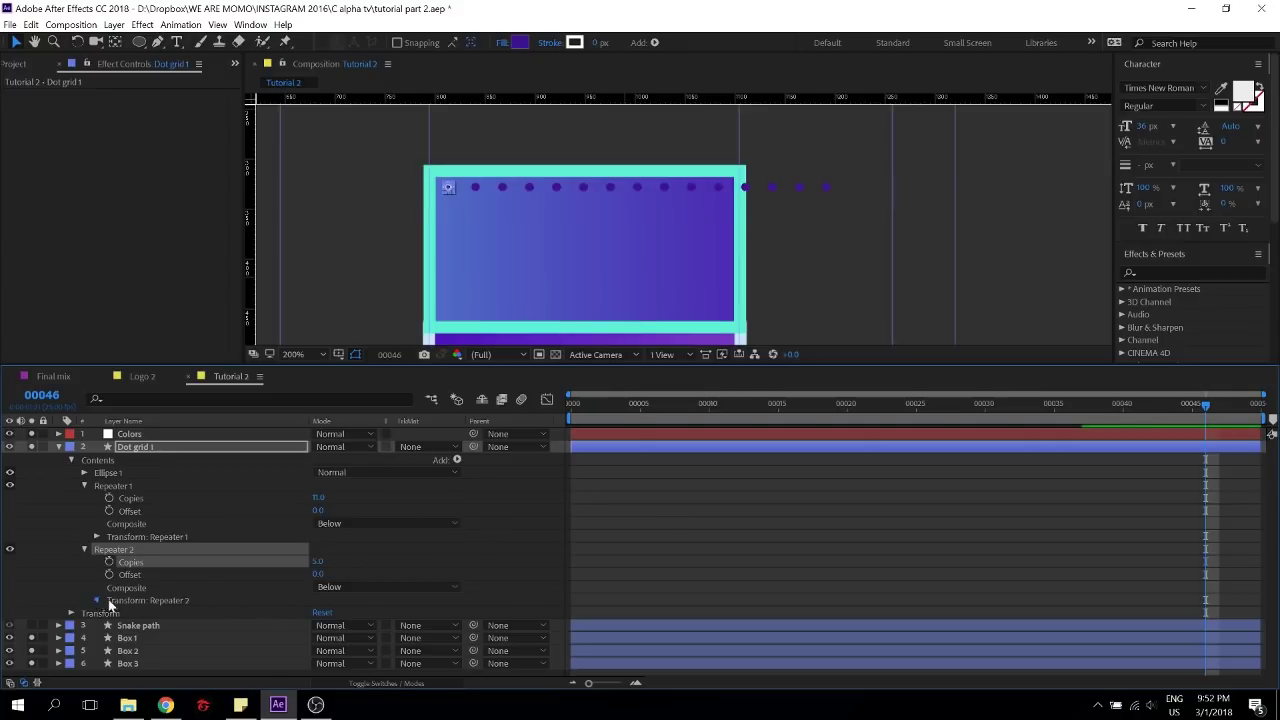
click(97, 600)
click(318, 619)
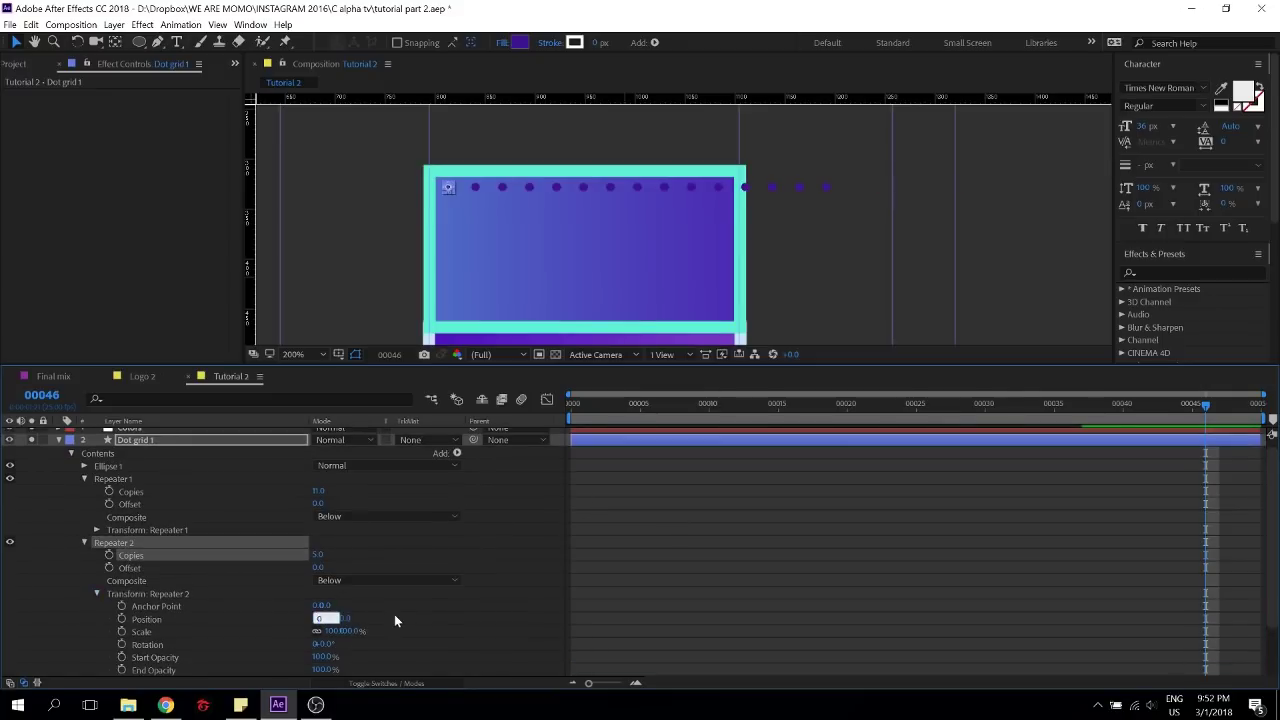
key(Return)
drag(331, 619, 352, 617)
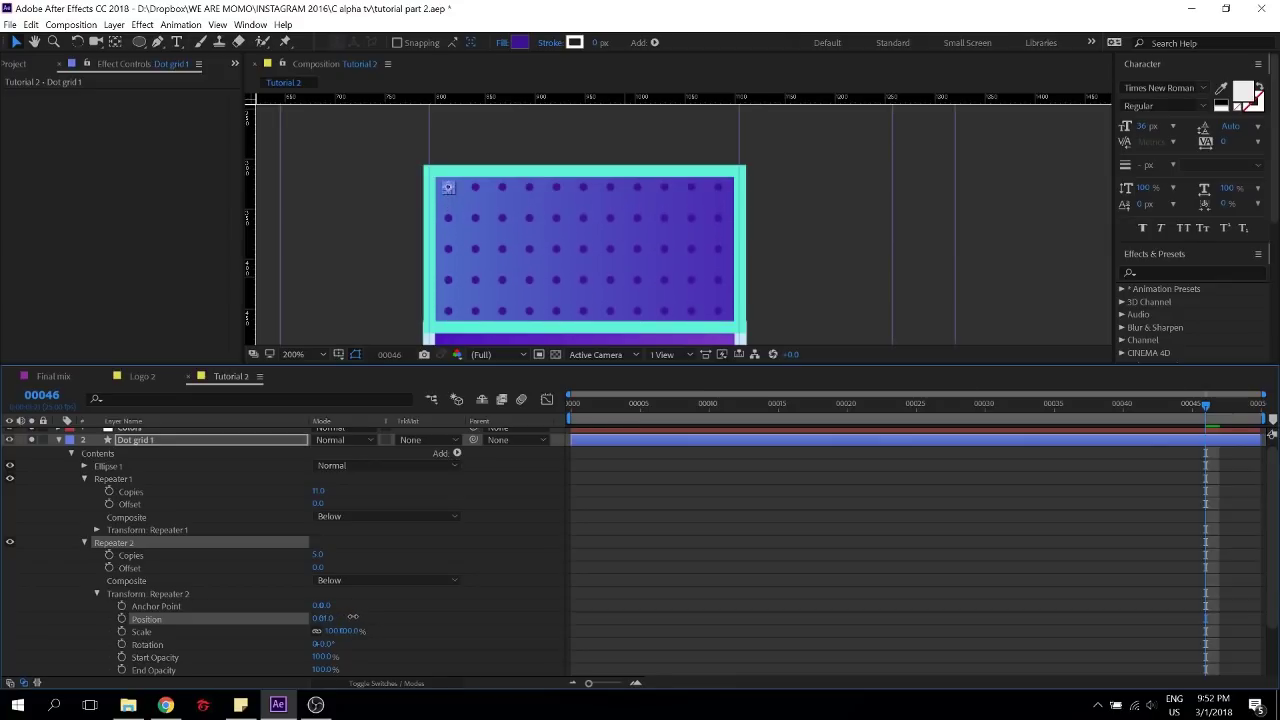
click(506, 577)
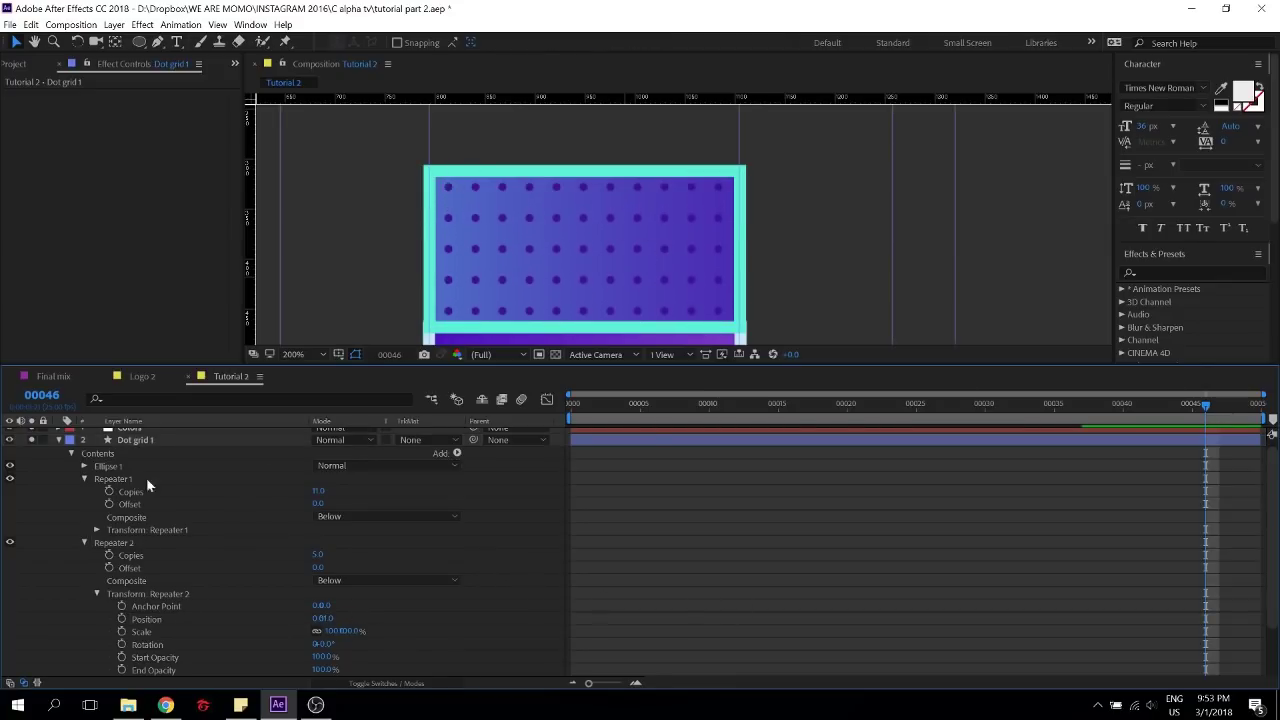
Scale Ellipse 1 in Dot grid 1 down to 67% to make the dots smaller, and save the project
click(84, 466)
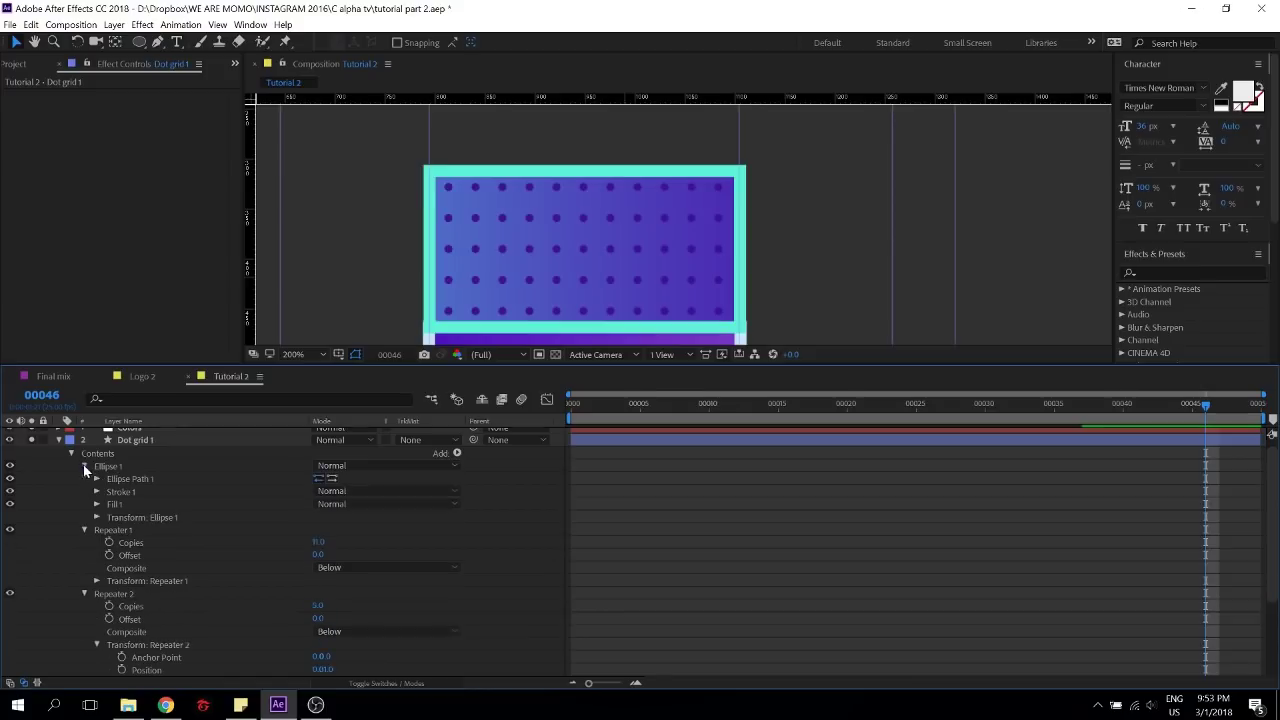
click(96, 517)
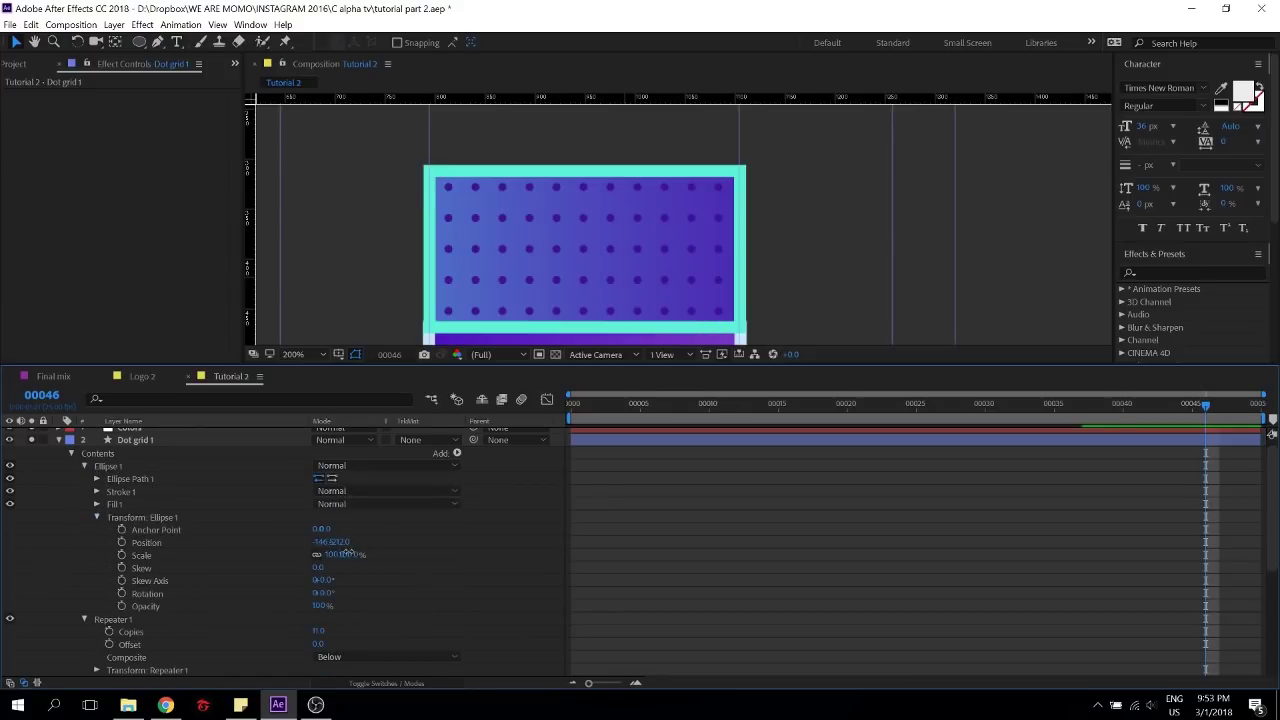
drag(343, 554, 488, 554)
click(471, 568)
click(489, 554)
scroll(717, 262, down, 2)
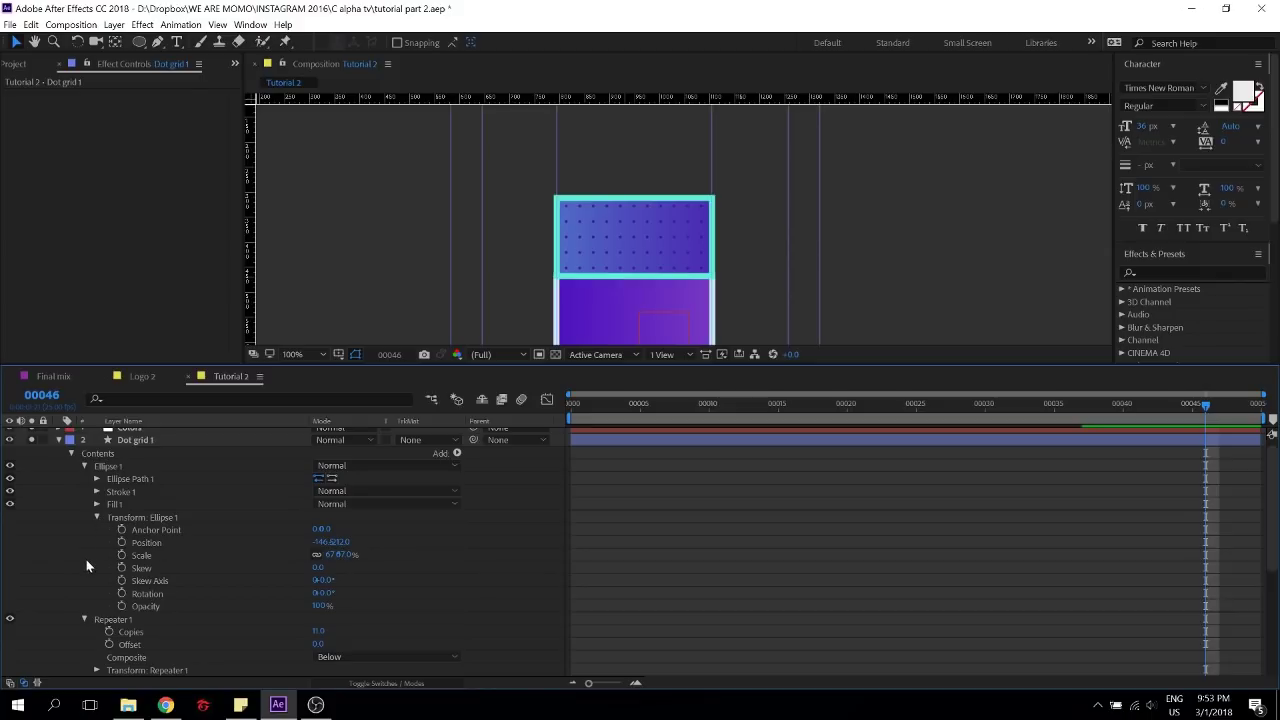
key(ctrl+s)
Collapse the properties of Ellipse 1, Repeater 1 and Repeater 2 in the Dot grid 1 layer
scroll(426, 538, down, 3)
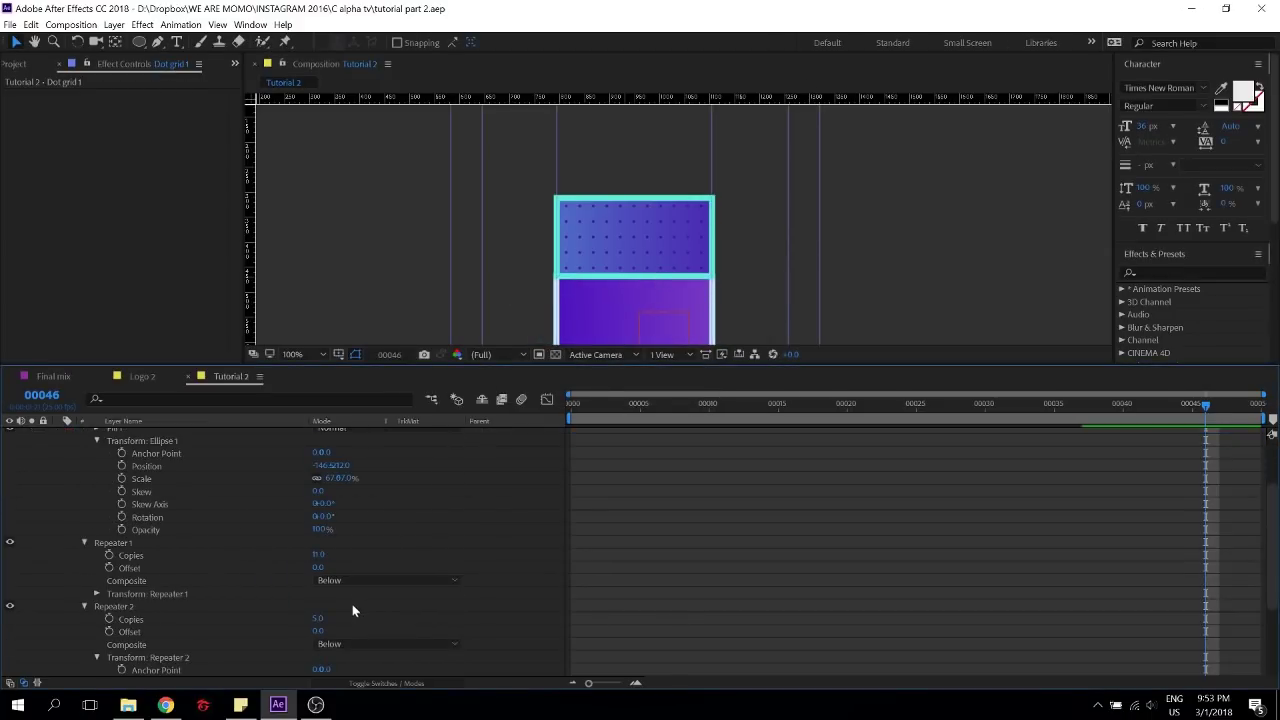
click(96, 441)
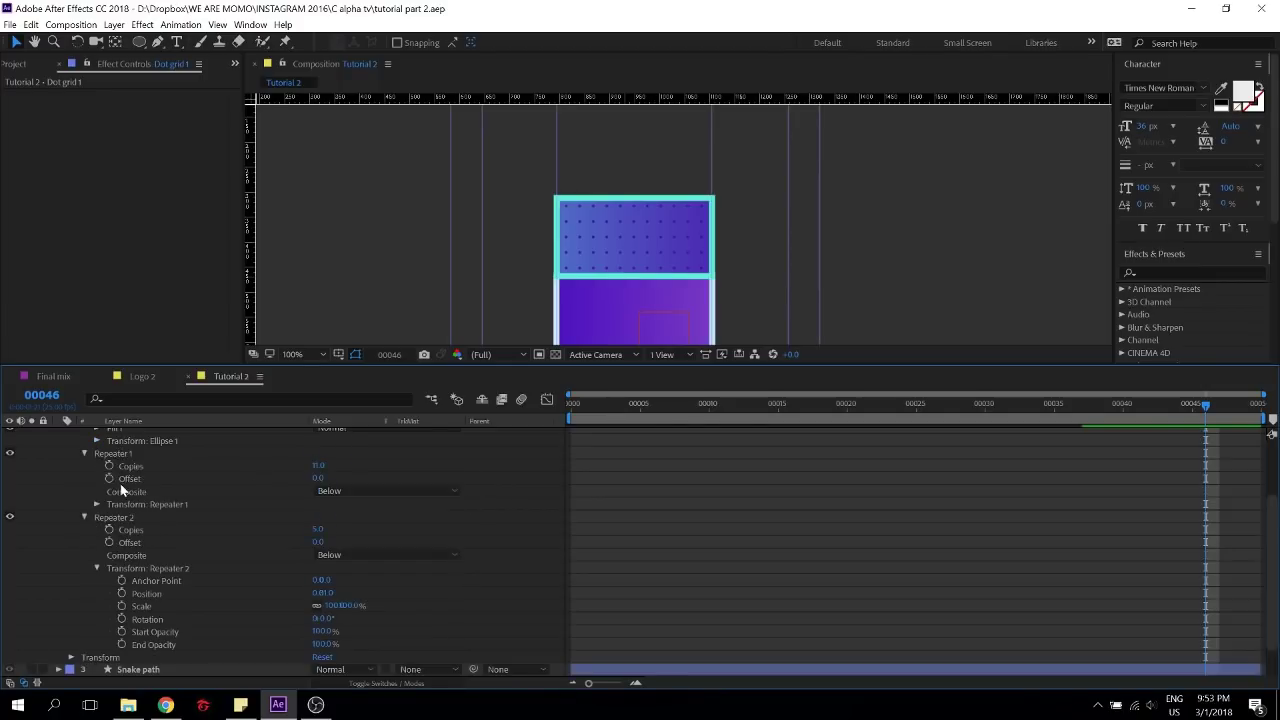
click(84, 492)
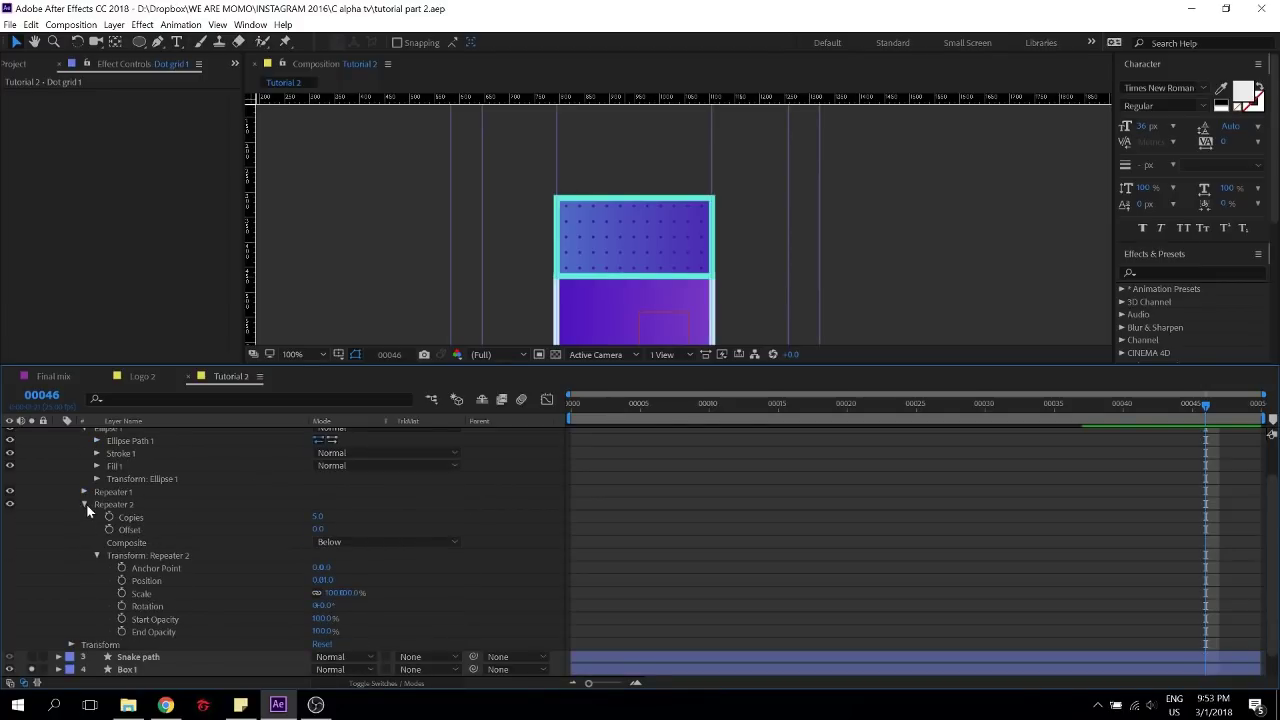
click(86, 503)
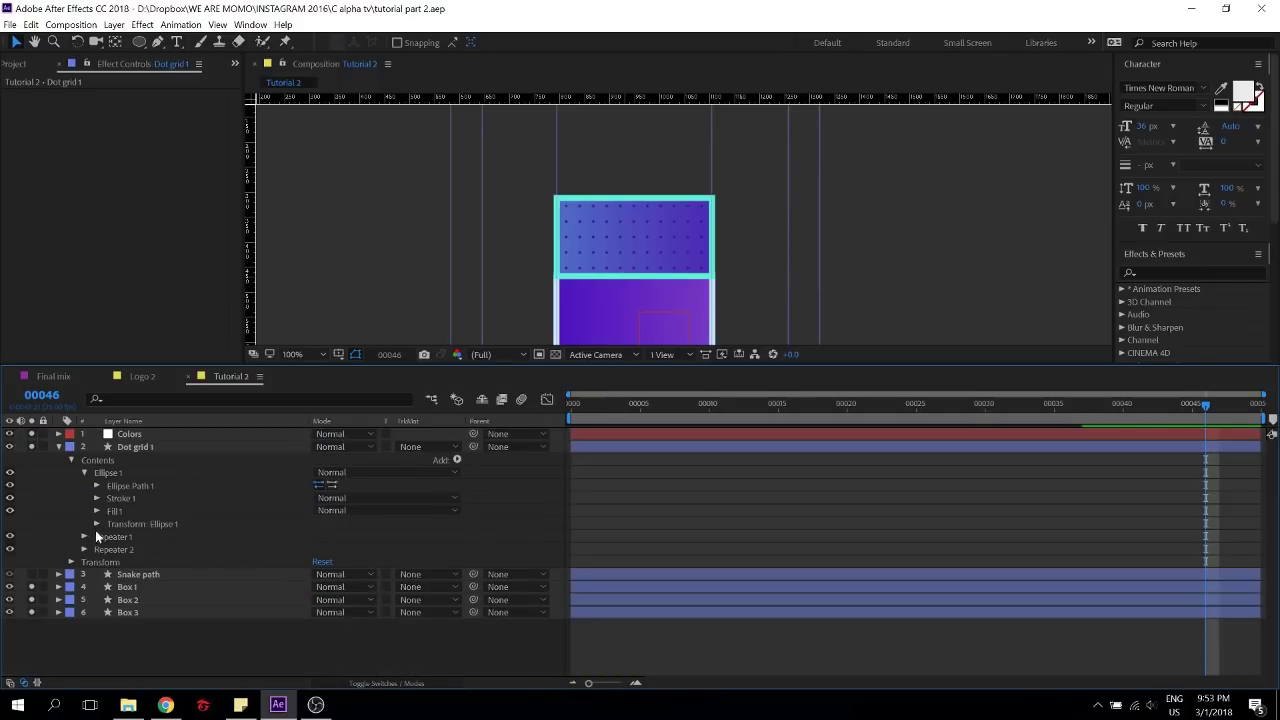
click(84, 471)
At frame 0, set Repeater 1's copies to 0 and add Copies keyframes on both Repeater 1 and Repeater 2
key(Home)
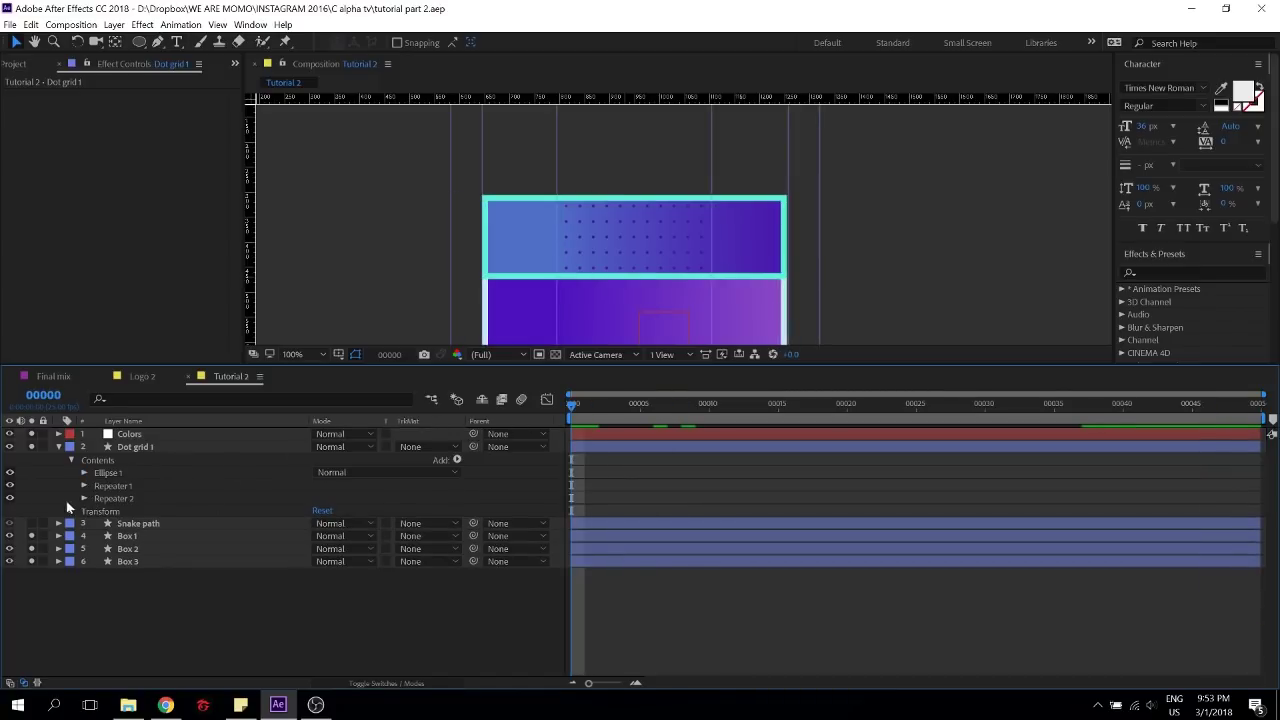
click(85, 485)
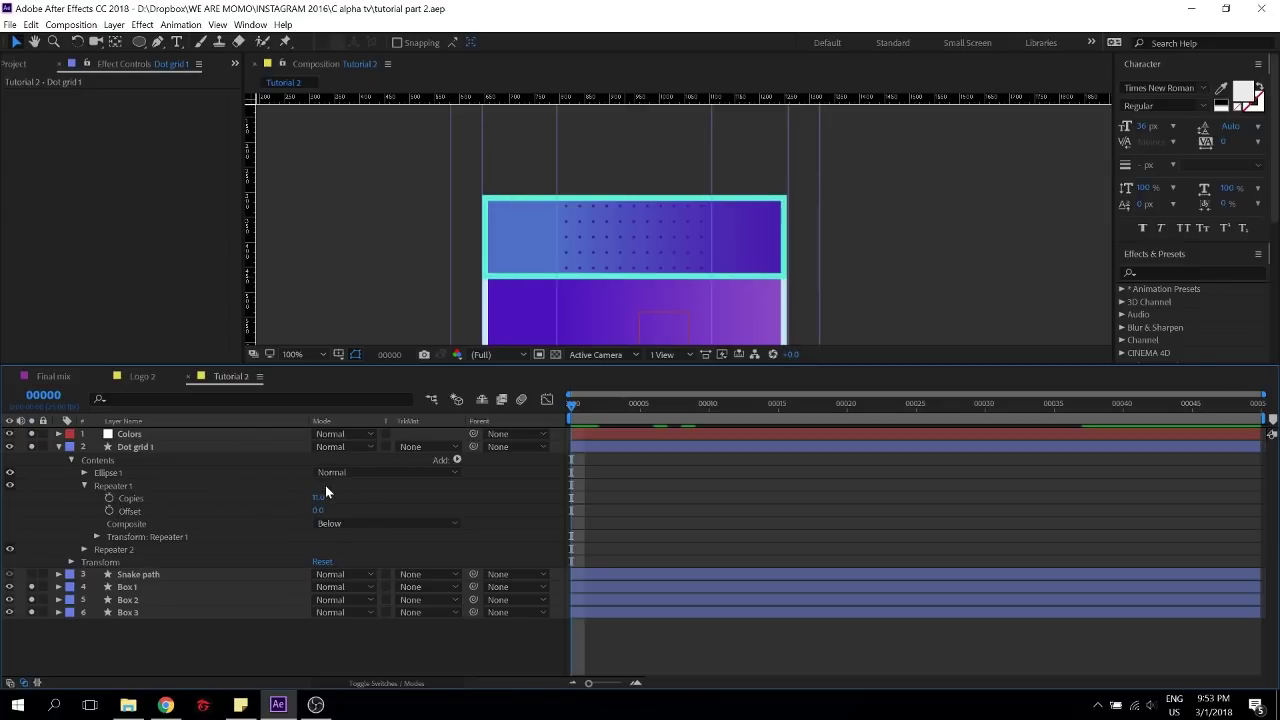
drag(318, 499, 193, 500)
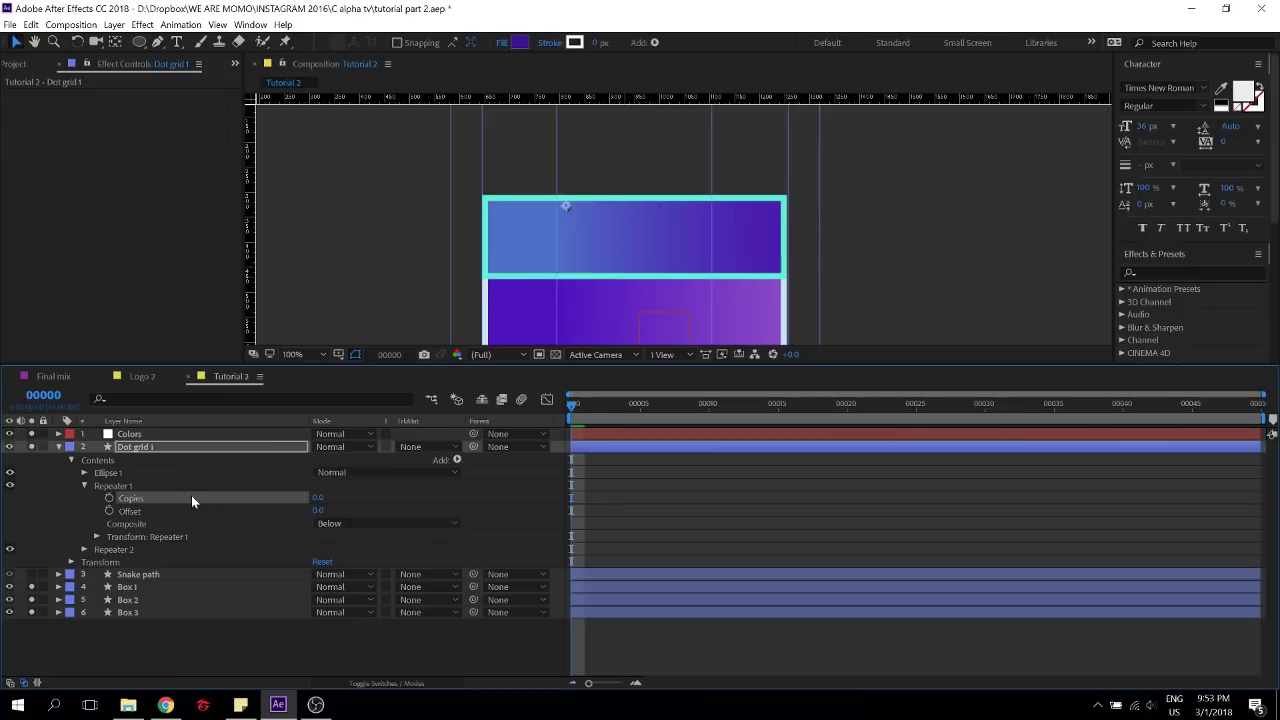
click(110, 497)
click(85, 550)
click(110, 555)
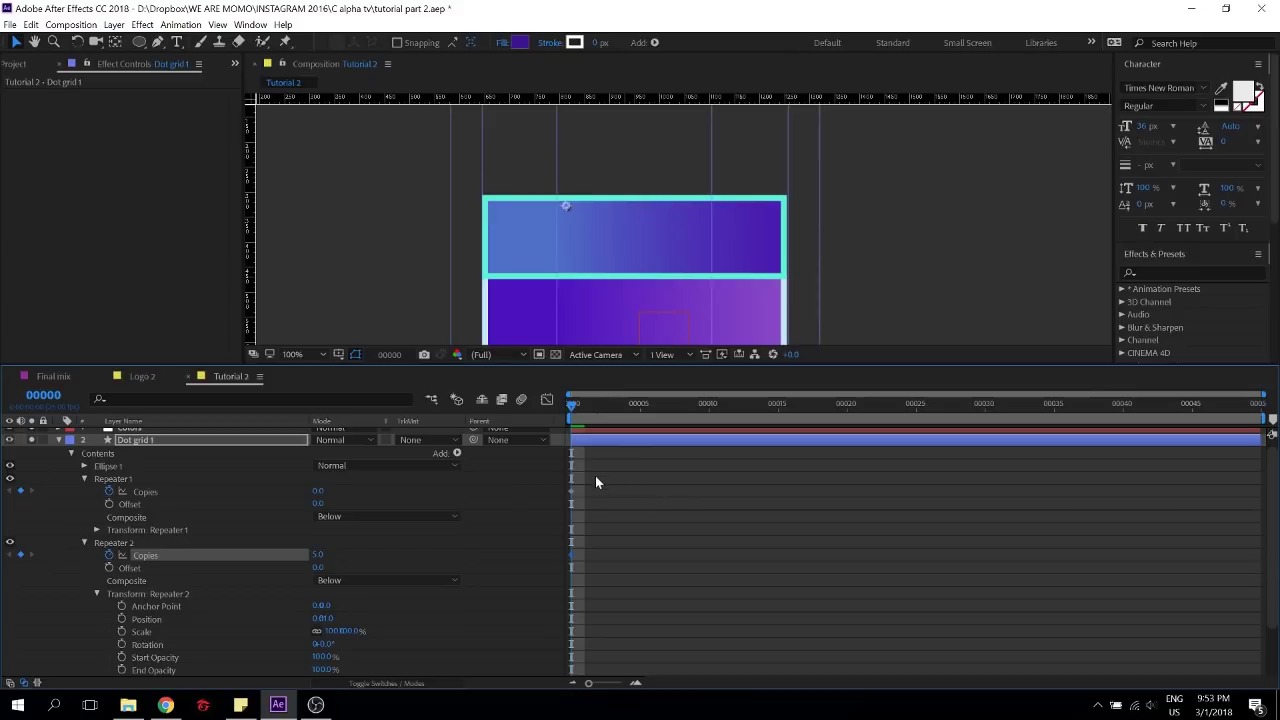
At frame 22, keyframe the copies of both Repeater 2 and Repeater 1 in Dot grid 1 at 11
drag(570, 405, 876, 414)
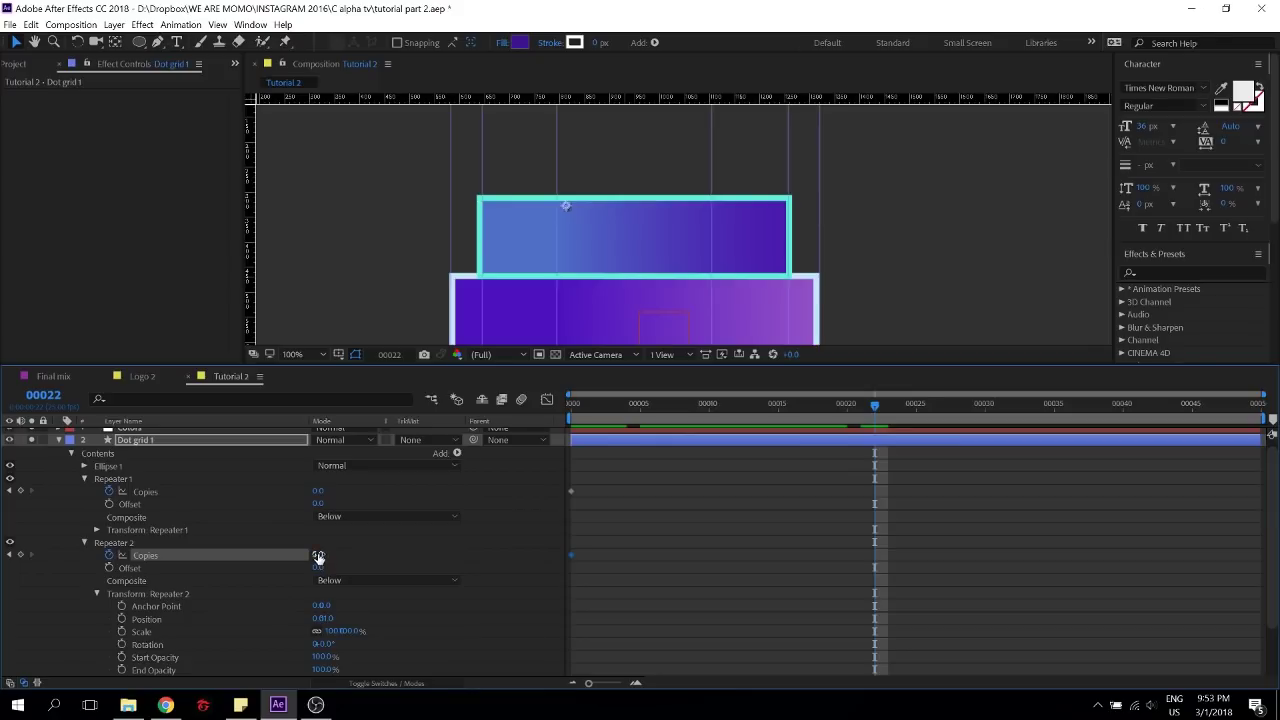
drag(318, 554, 340, 553)
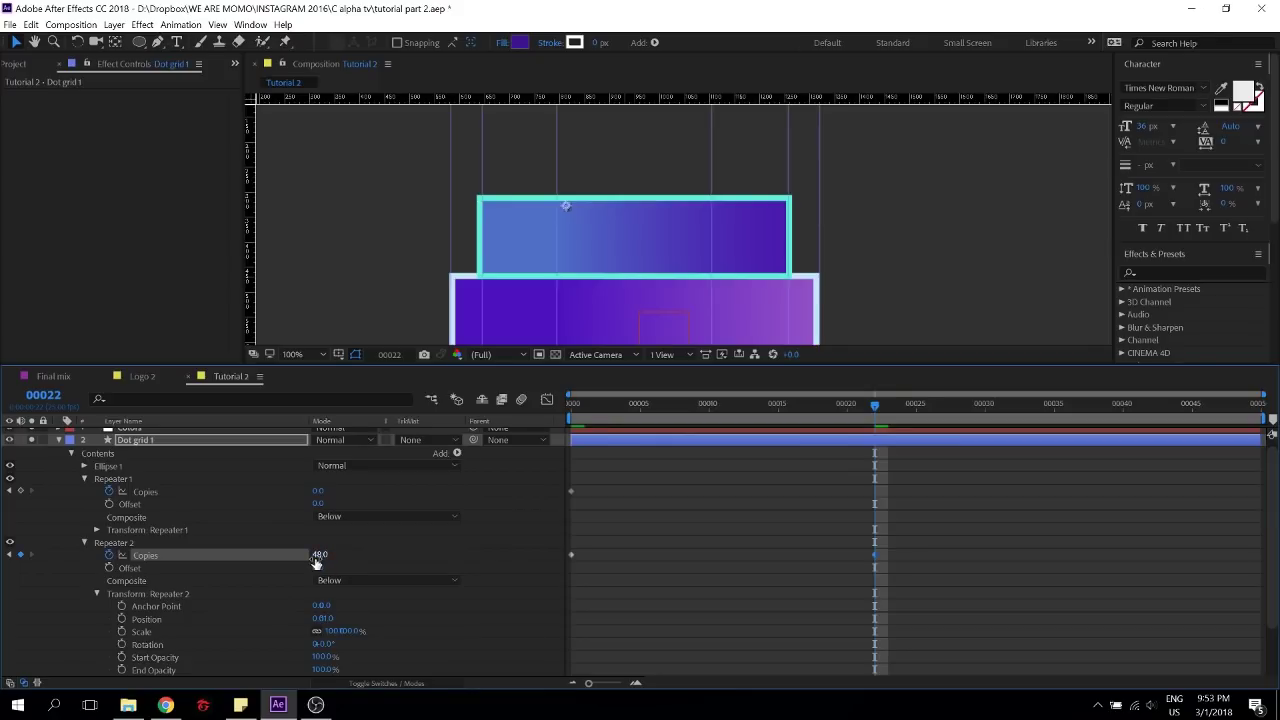
click(318, 556)
text(11)
key(Return)
click(316, 491)
text(11)
key(Return)
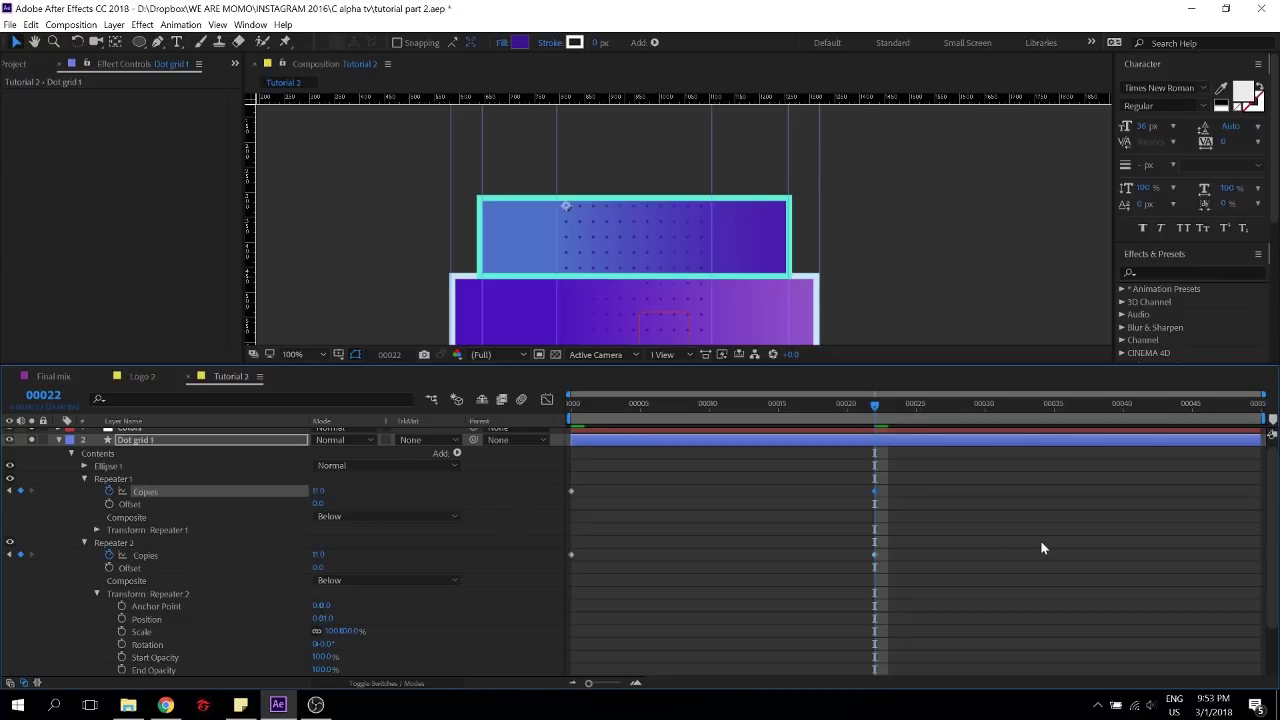
Correct Repeater 2's copies at frame 22 to 5 so the dot rows stay inside Box 1
click(308, 555)
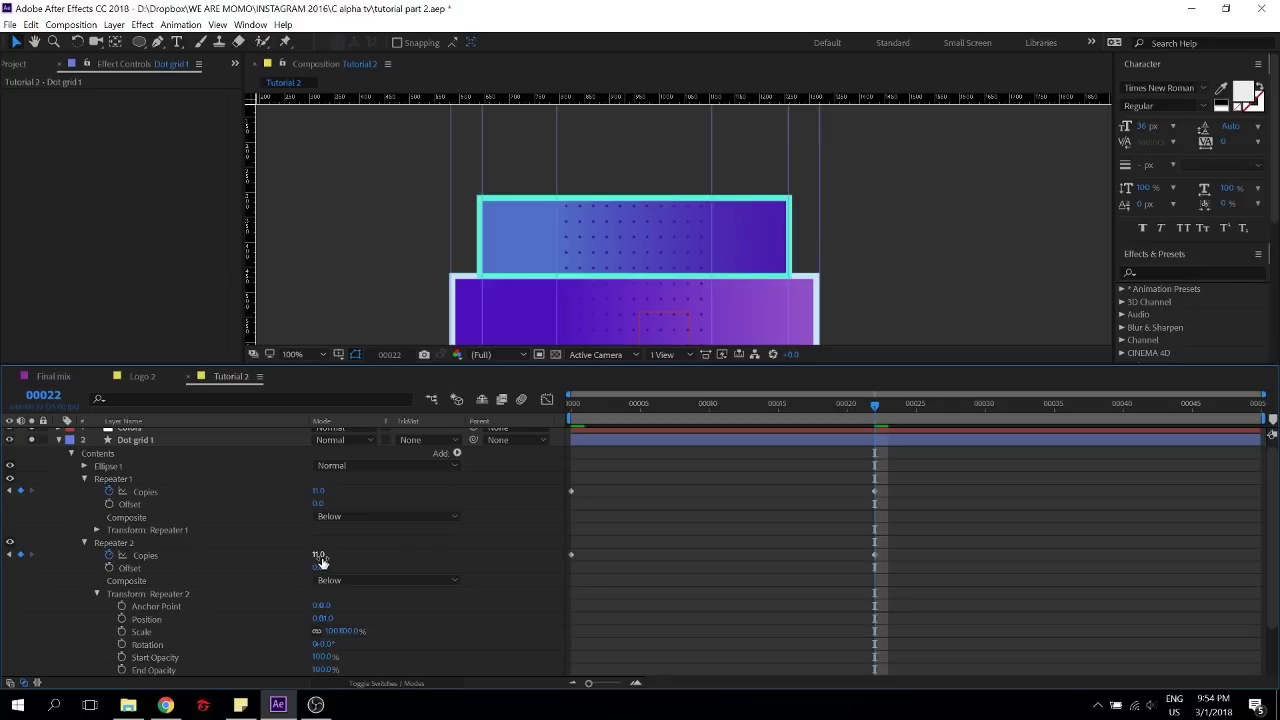
click(319, 556)
text(6)
key(Return)
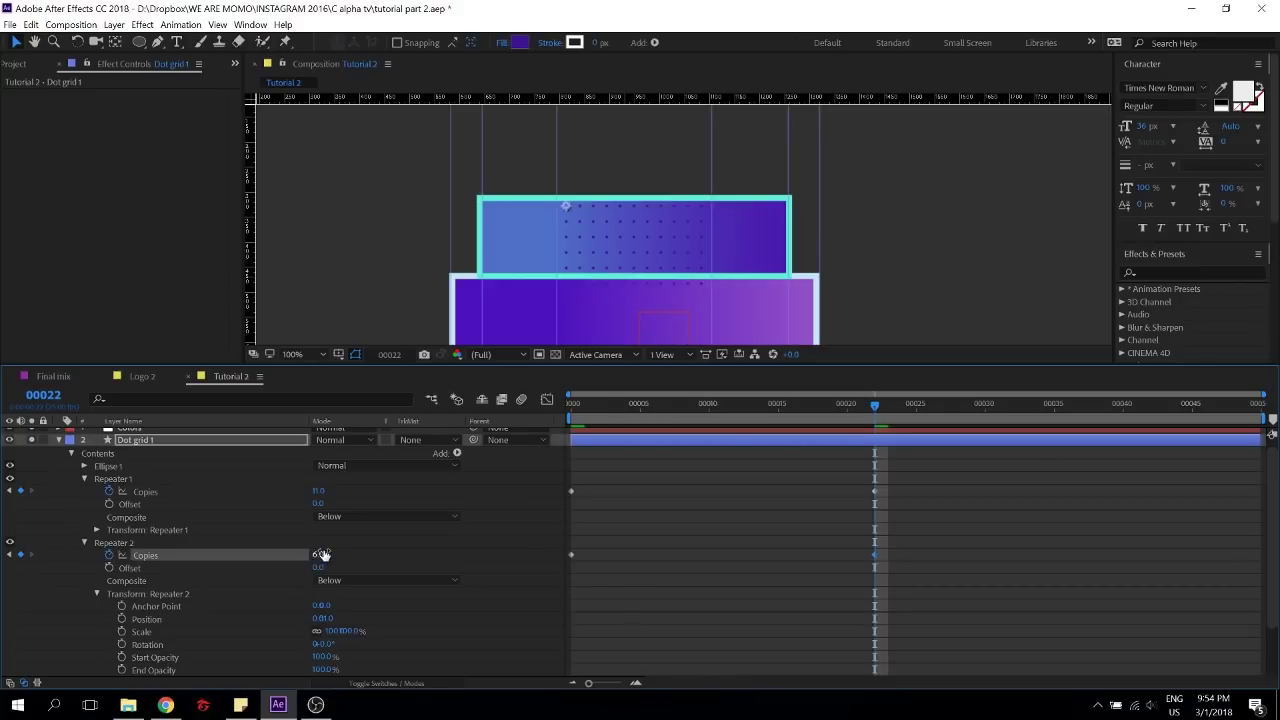
click(319, 556)
text(5)
key(Return)
Try shifting Repeater 2's Copies keyframes to start at frame 4, and return them to their original frames
drag(870, 418, 669, 438)
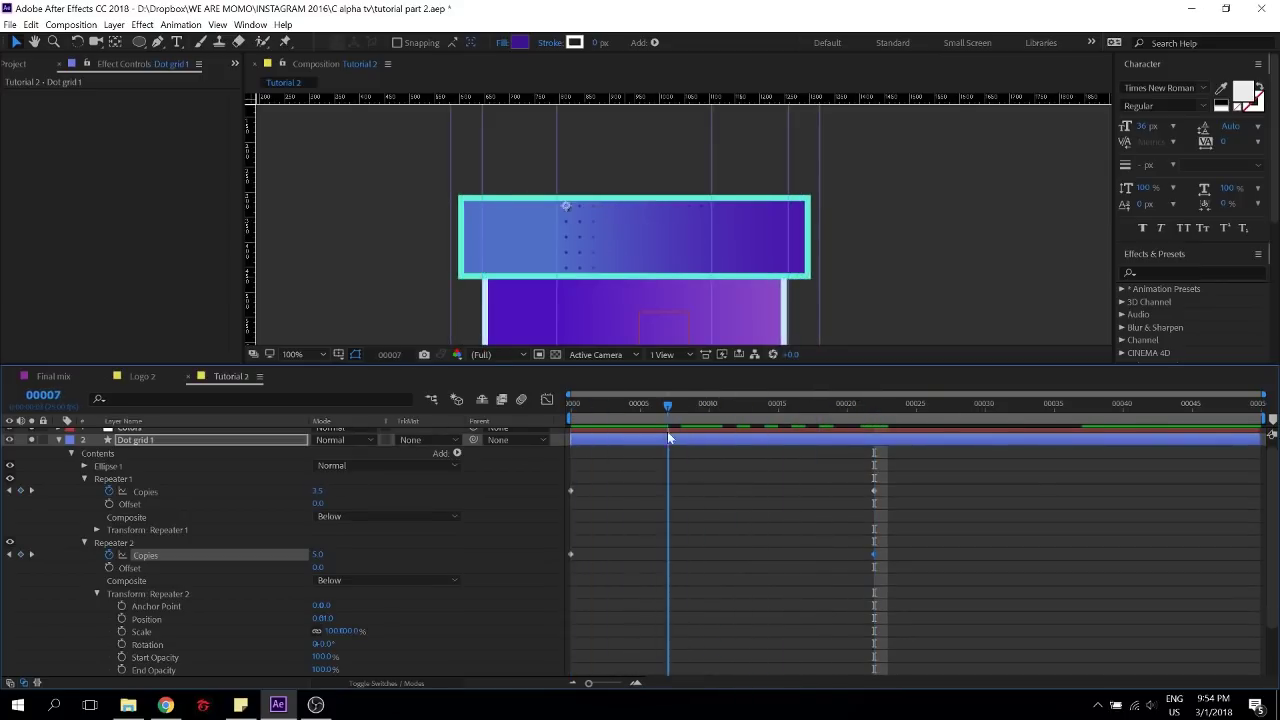
drag(886, 537, 632, 543)
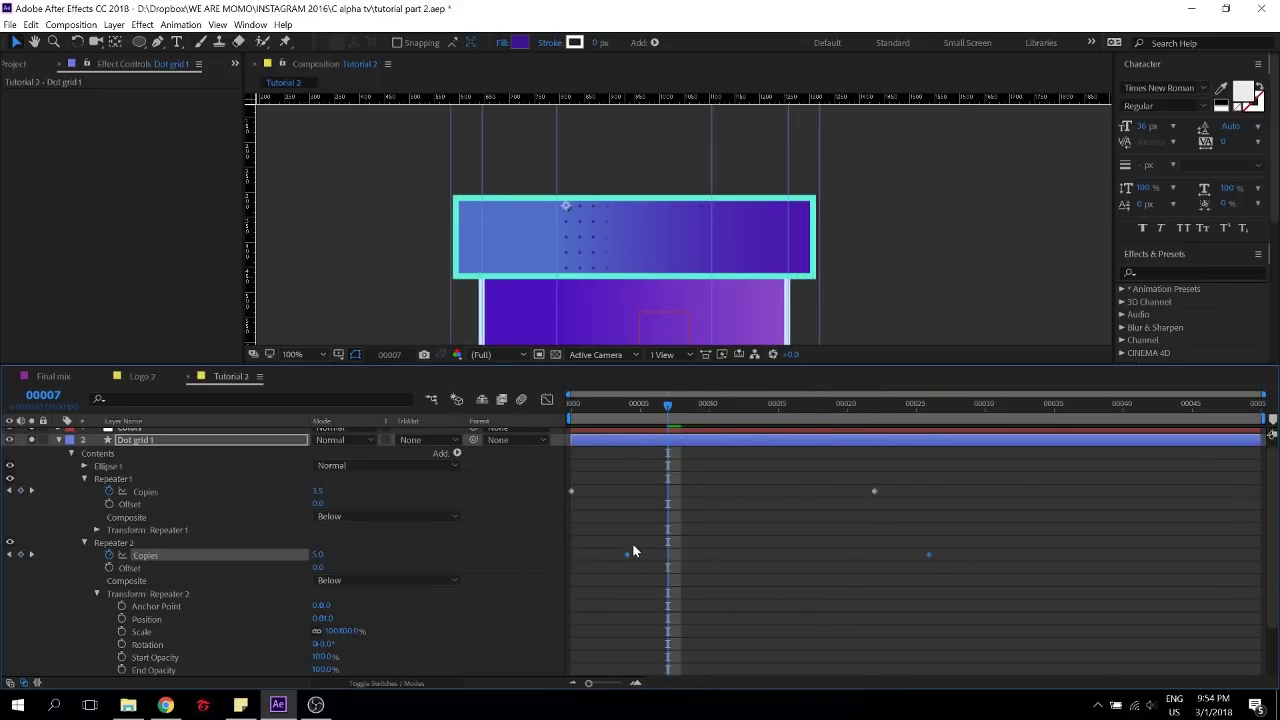
click(632, 426)
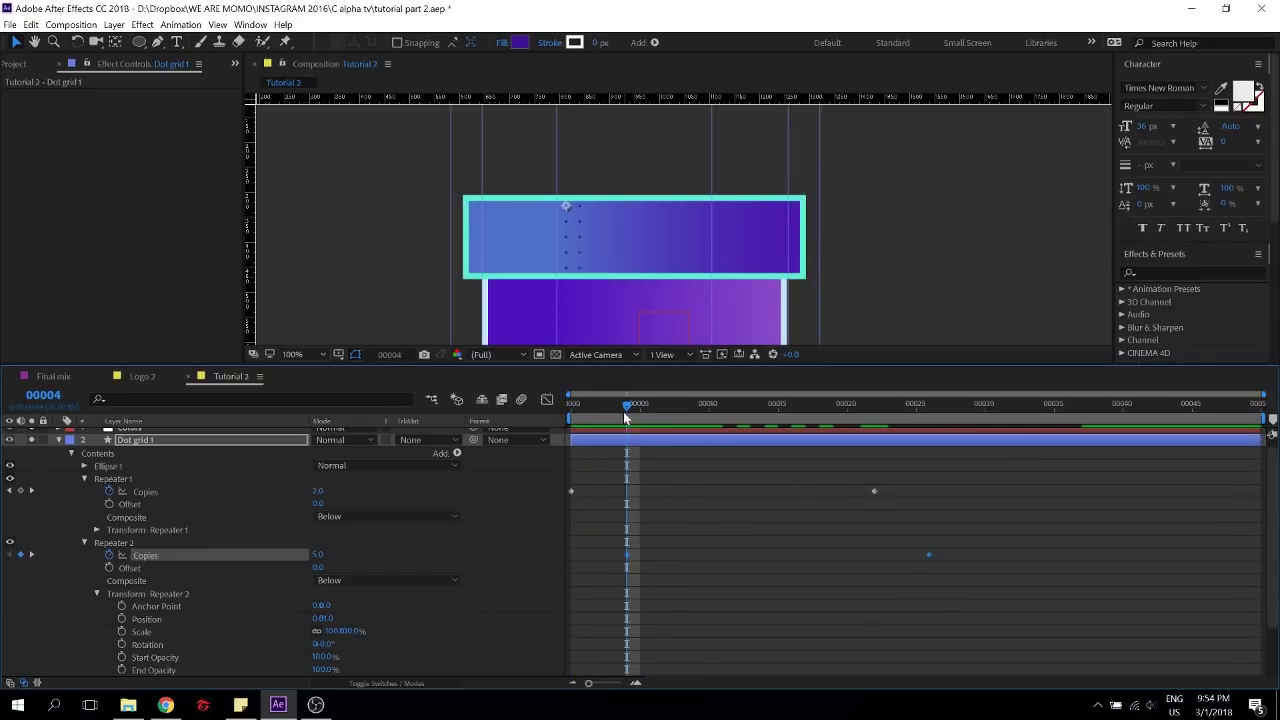
mouse_move(627, 416)
mouse_down()
mouse_move(566, 424)
mouse_move(627, 426)
mouse_up()
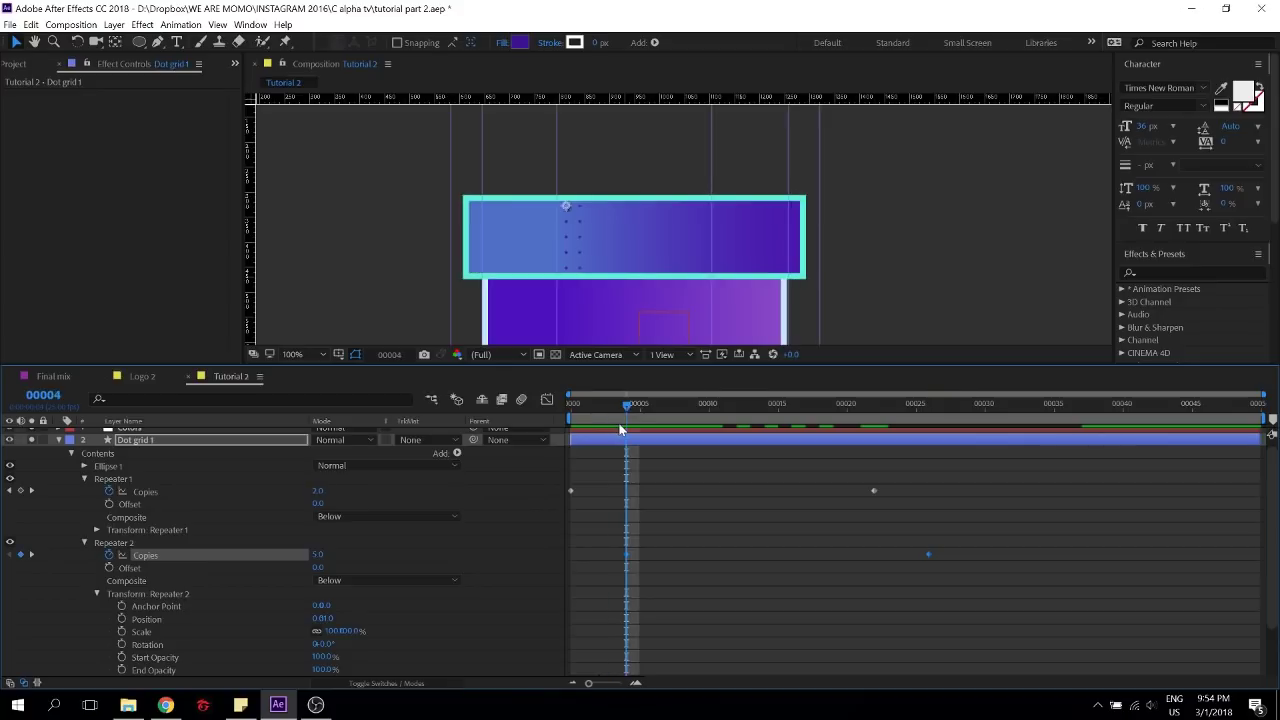
drag(962, 546, 626, 552)
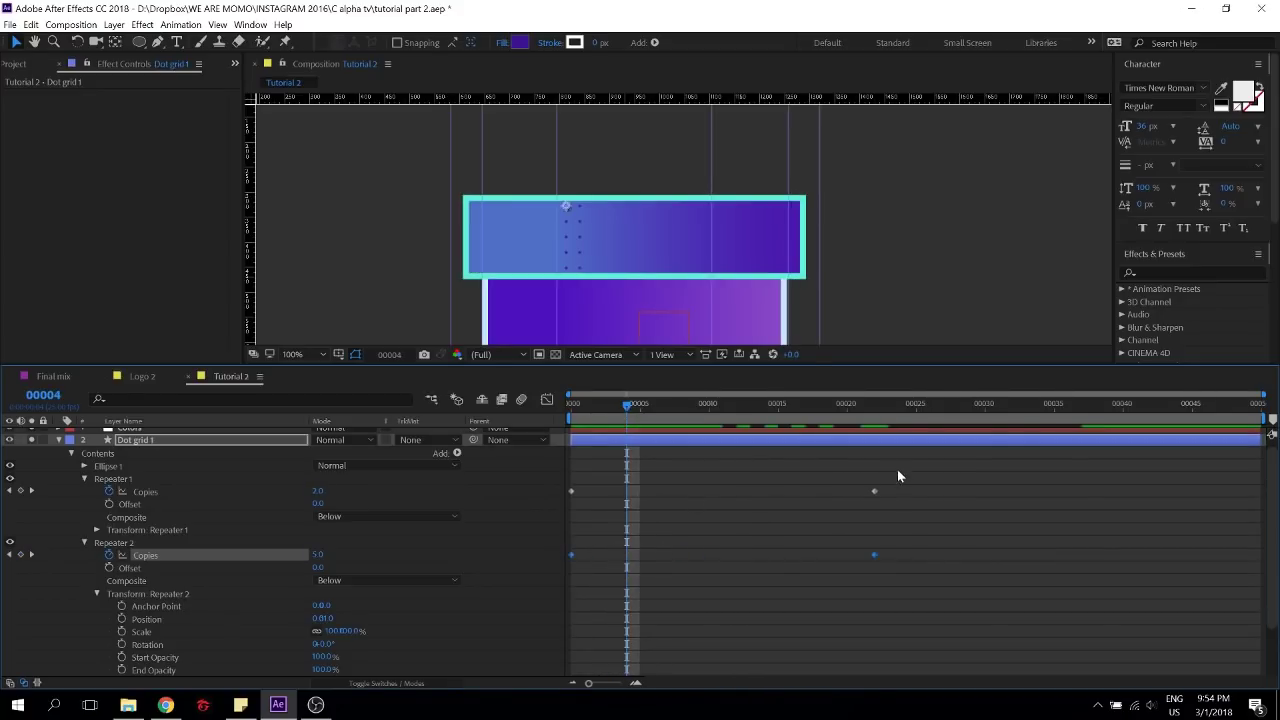
drag(894, 469, 655, 492)
key(ctrl+z)
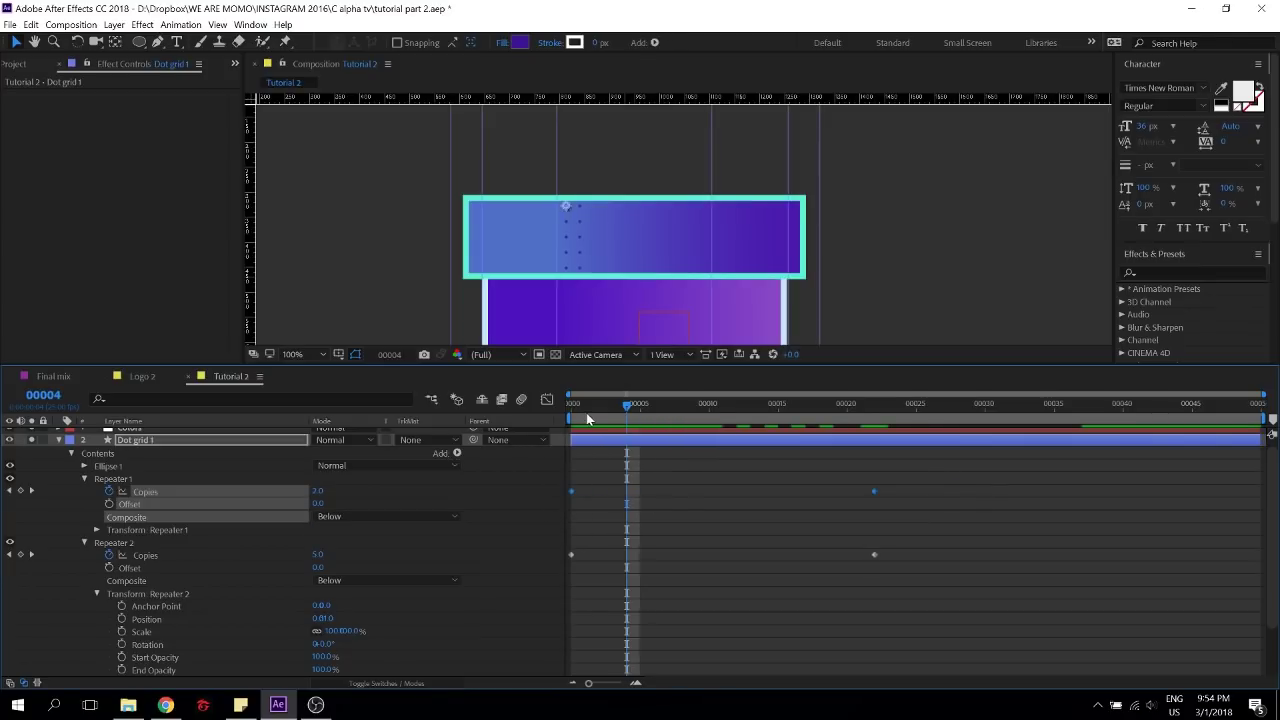
drag(926, 563, 548, 551)
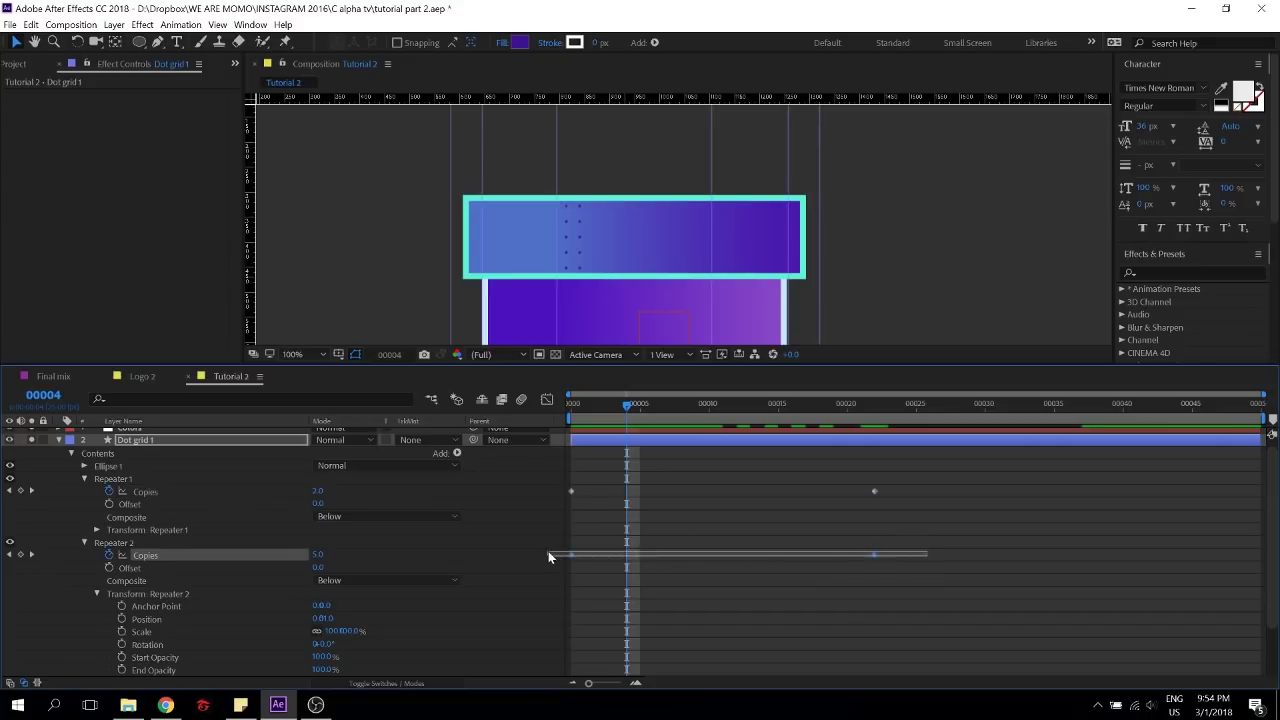
Move the ending Copies keyframes of both repeaters to frame 29 and save the project
drag(576, 410, 971, 408)
shift+click(874, 491)
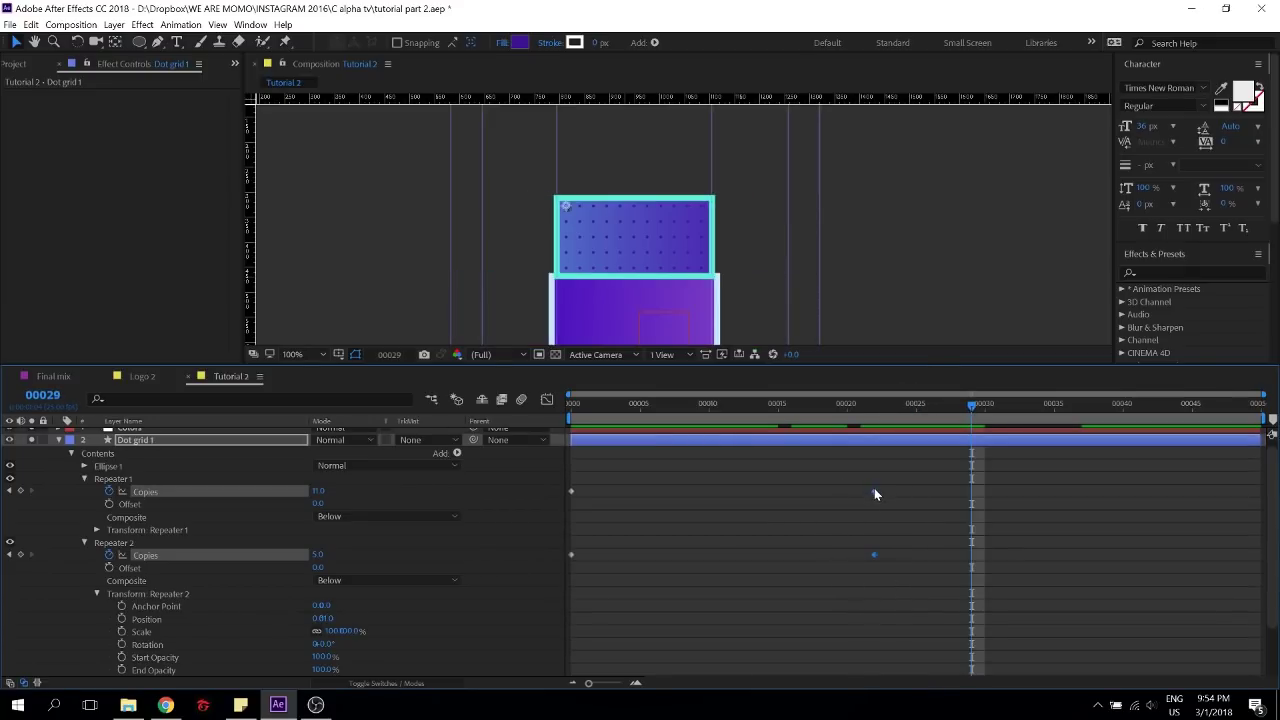
drag(874, 491, 970, 497)
key(ctrl+s)
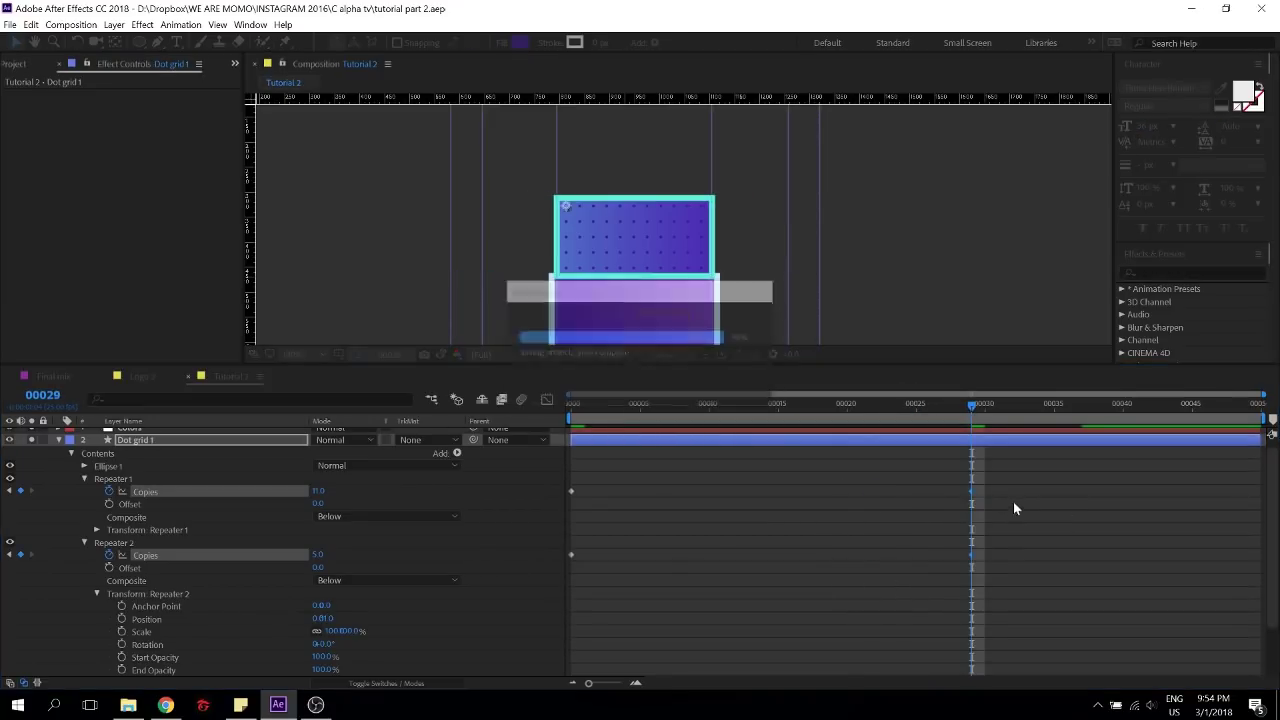
Ease the Copies keyframes of both repeaters with a speed curve that peaks early and slows gradually, and preview the animation
drag(1000, 483, 534, 636)
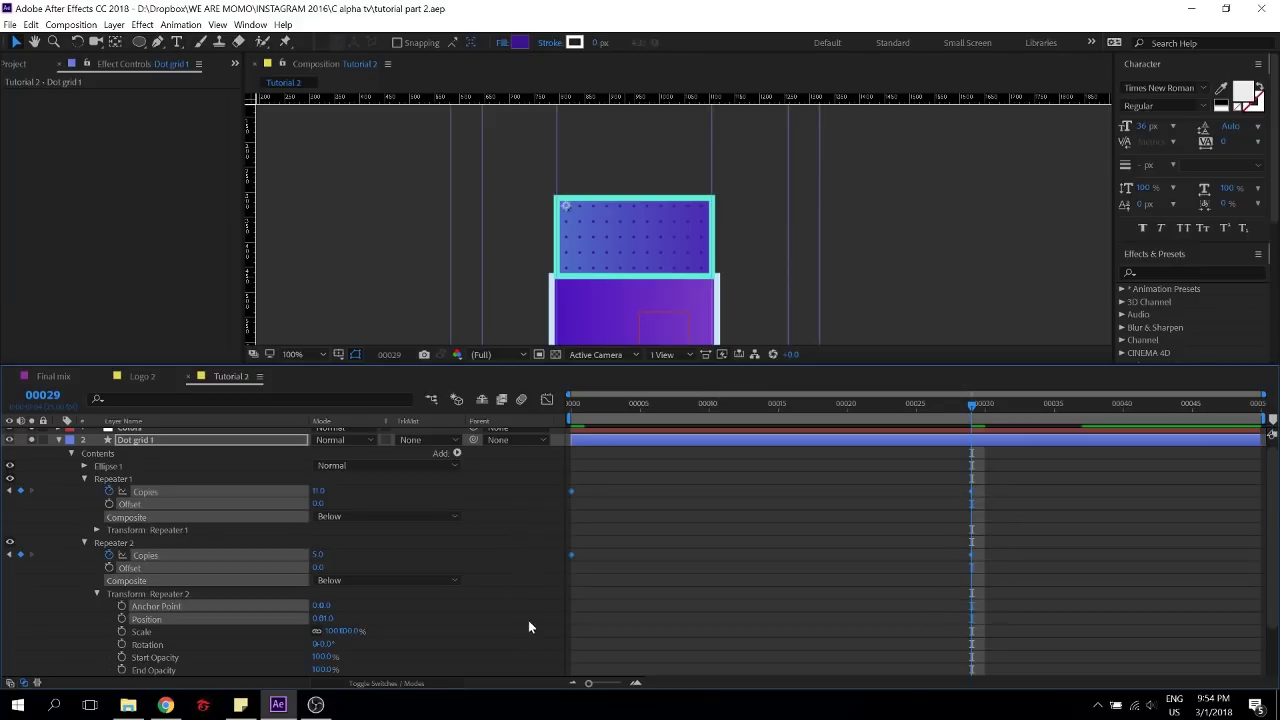
click(547, 399)
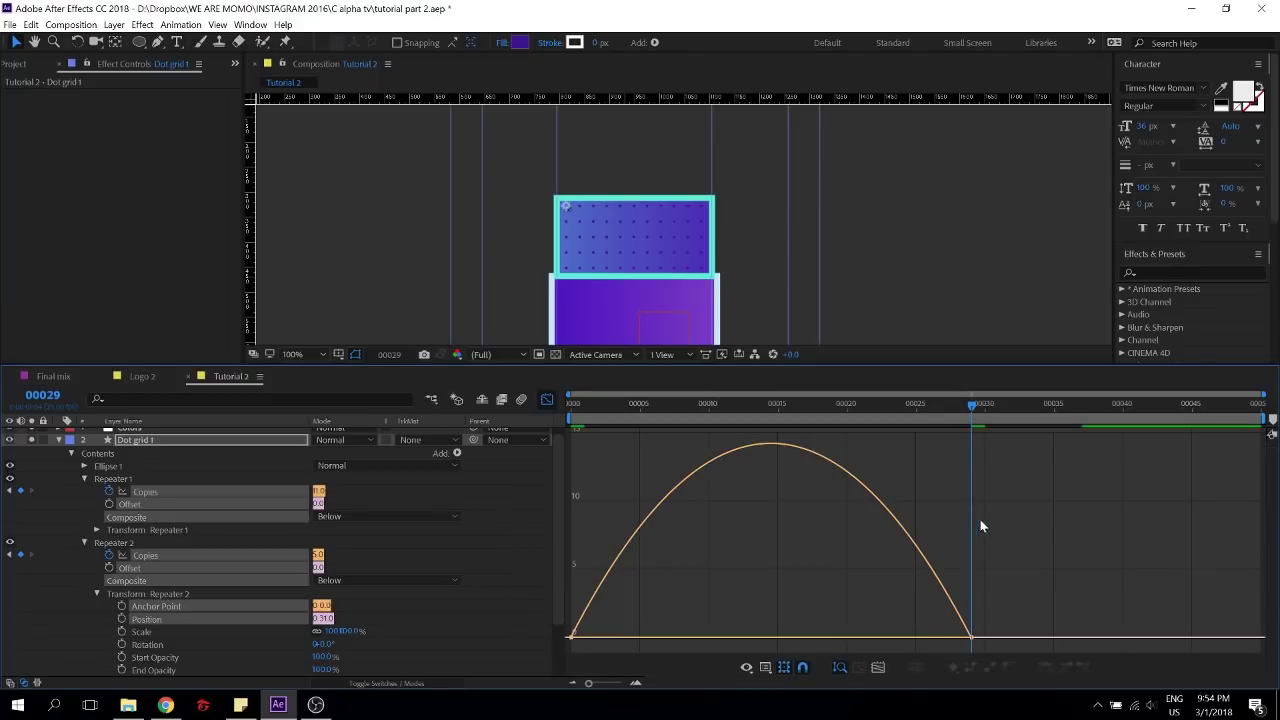
drag(1012, 528, 771, 634)
drag(591, 405, 566, 405)
key(space)
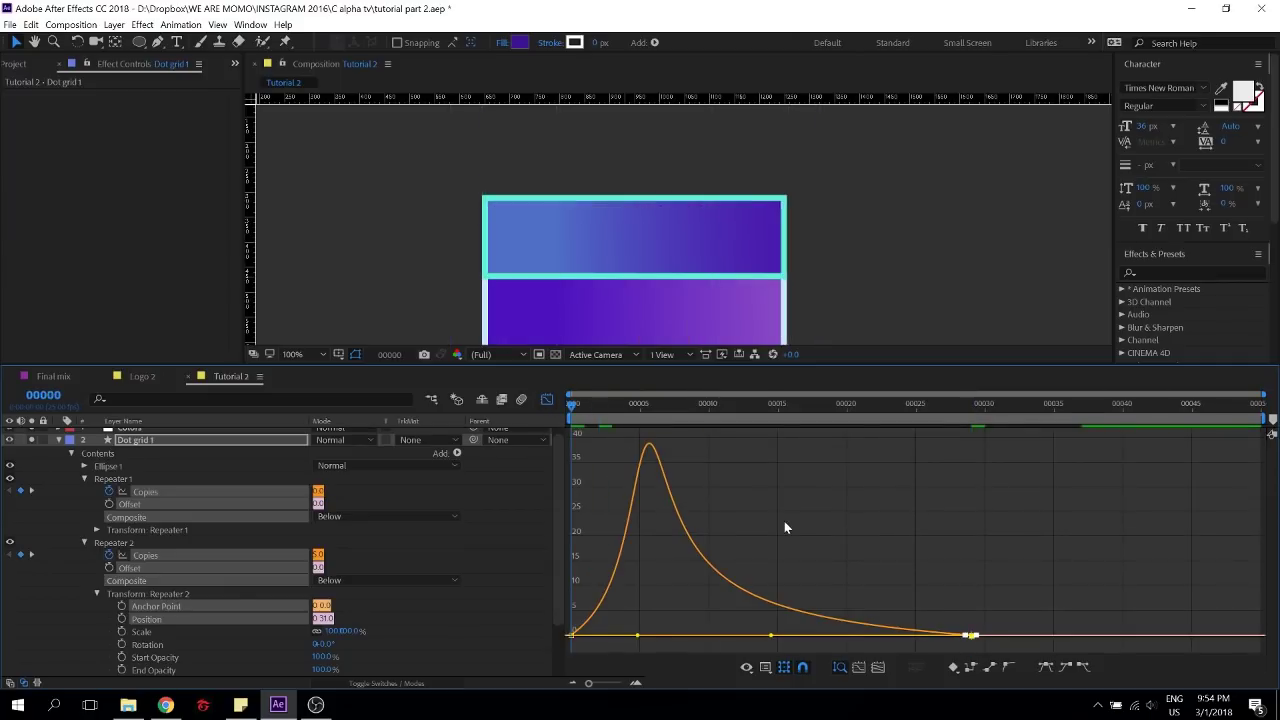
Shift the Dot grid 1 layer to start at frame 5 and preview the dots appearing in Box 1
click(546, 399)
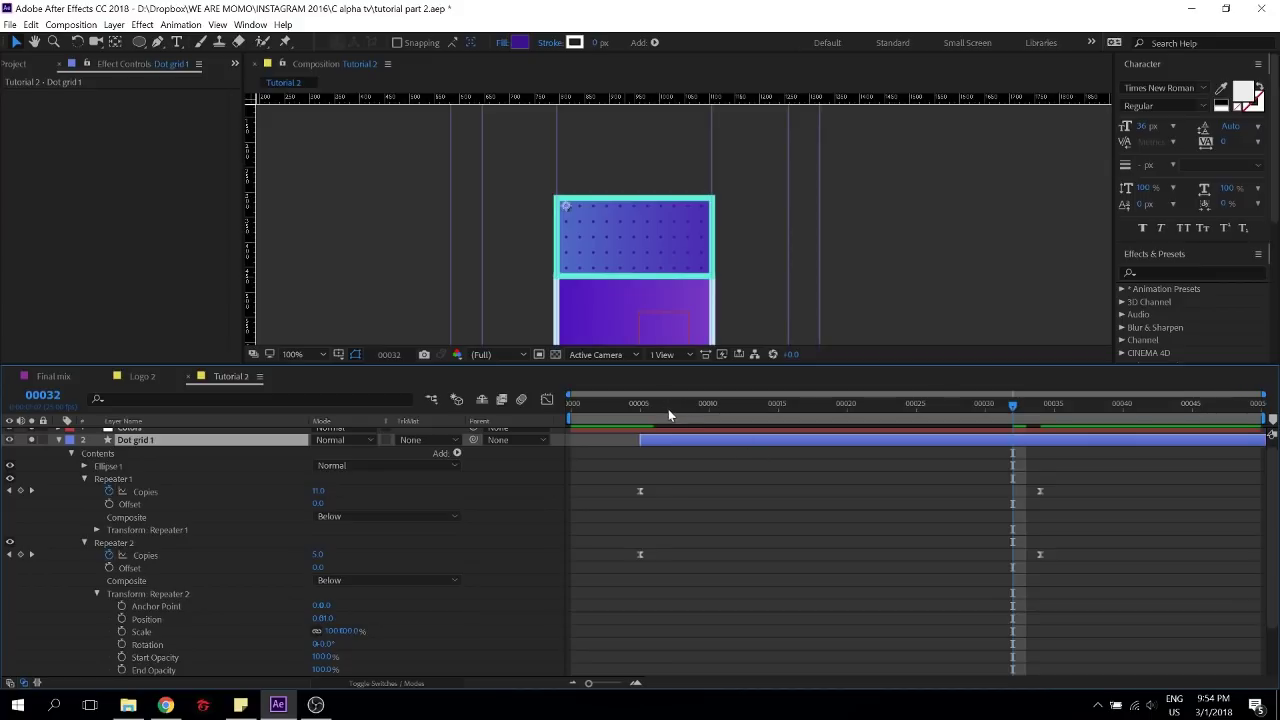
key(space)
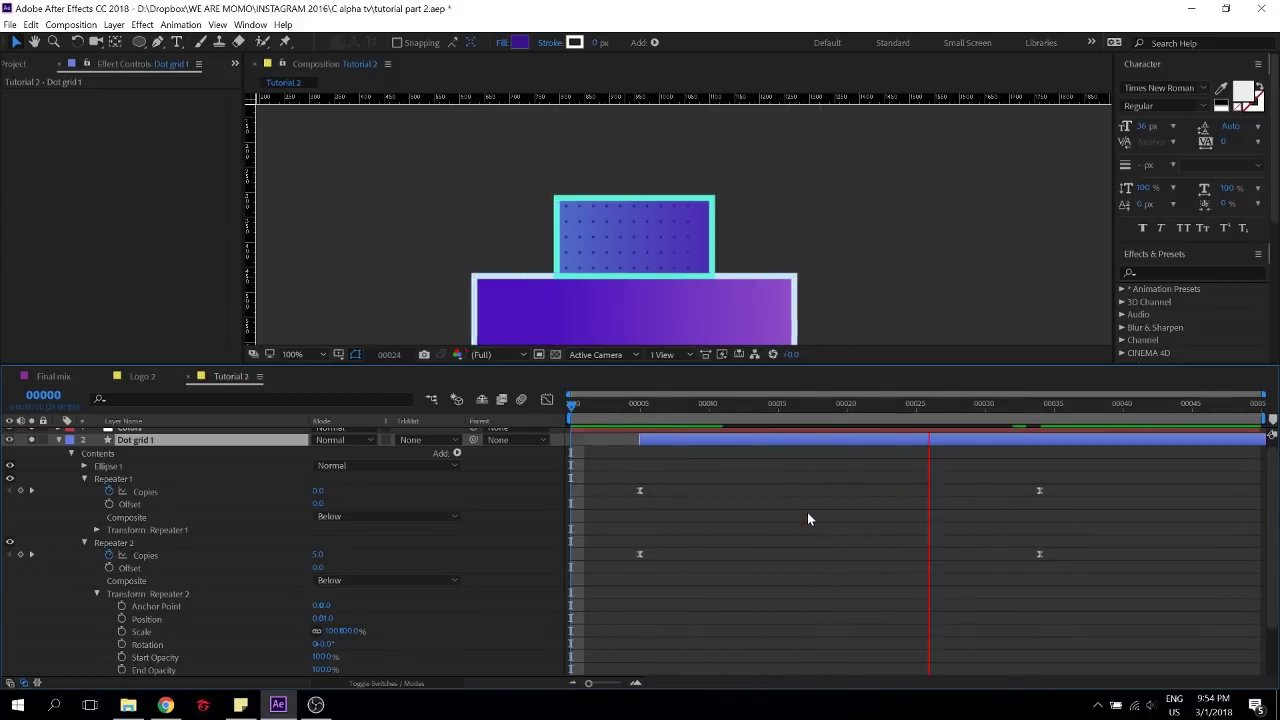
drag(638, 409, 1026, 410)
Check how the dot grid looks inside the boxes in the Logo 2 composition, and return to Tutorial 2
click(152, 375)
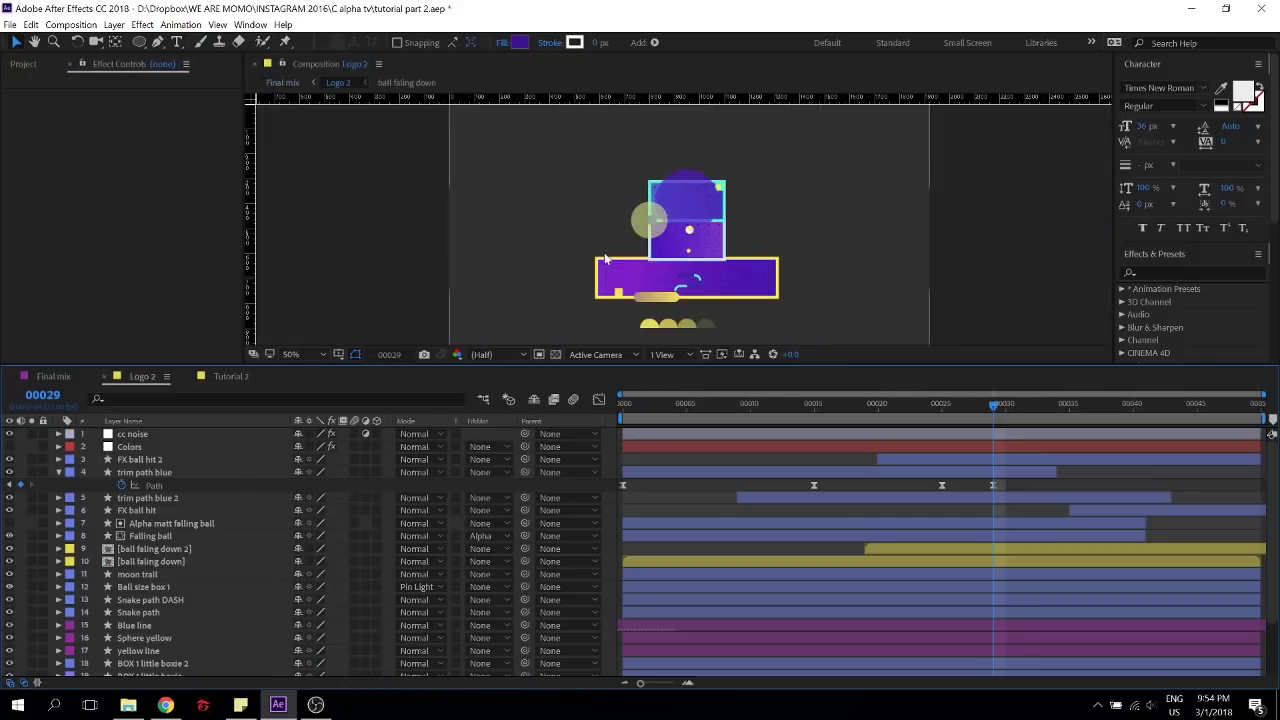
scroll(700, 220, up, 4)
scroll(700, 303, down, 4)
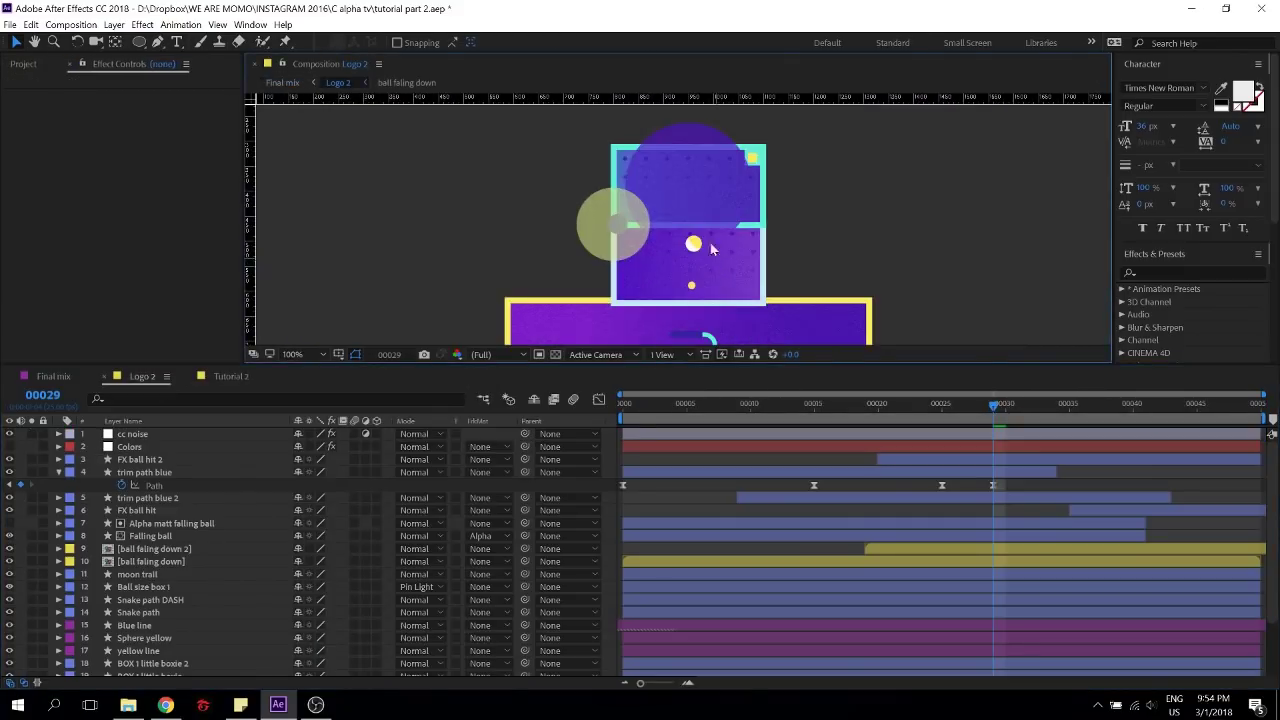
click(232, 377)
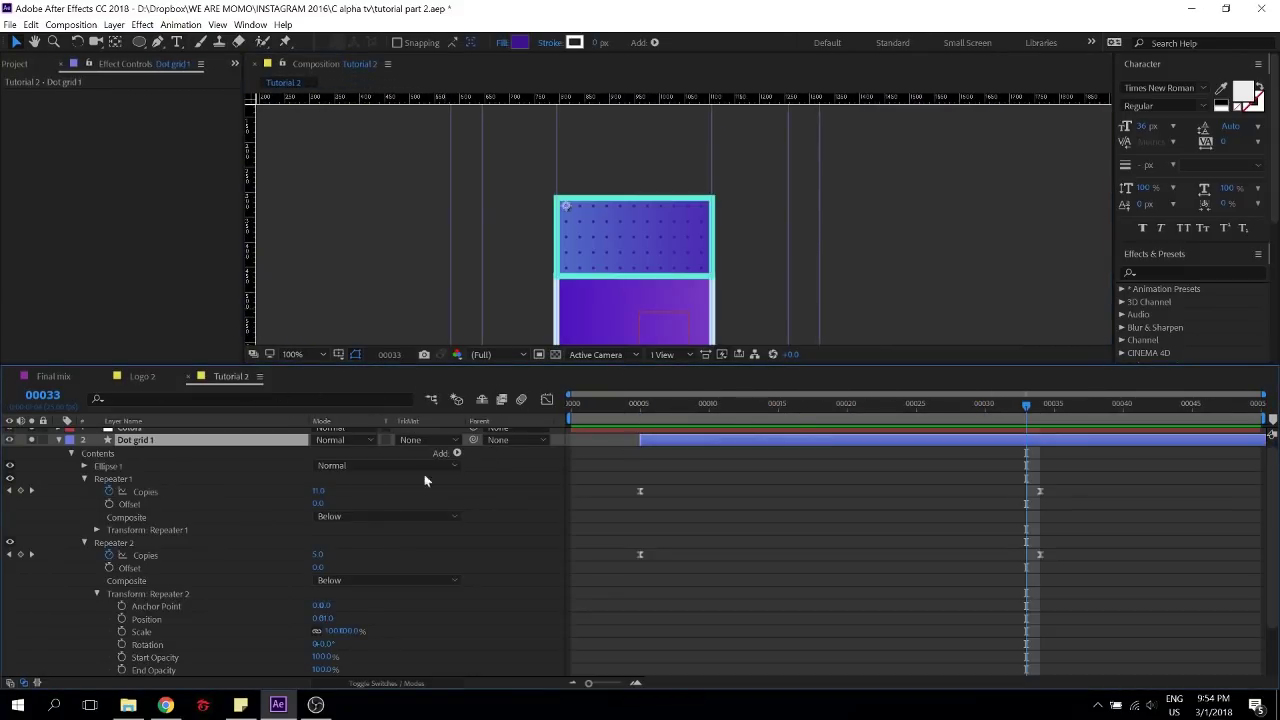
Try fading Repeater 1's copies in Dot grid 1 by lowering End Opacity to 1% while keeping Start Opacity at 100%
click(97, 531)
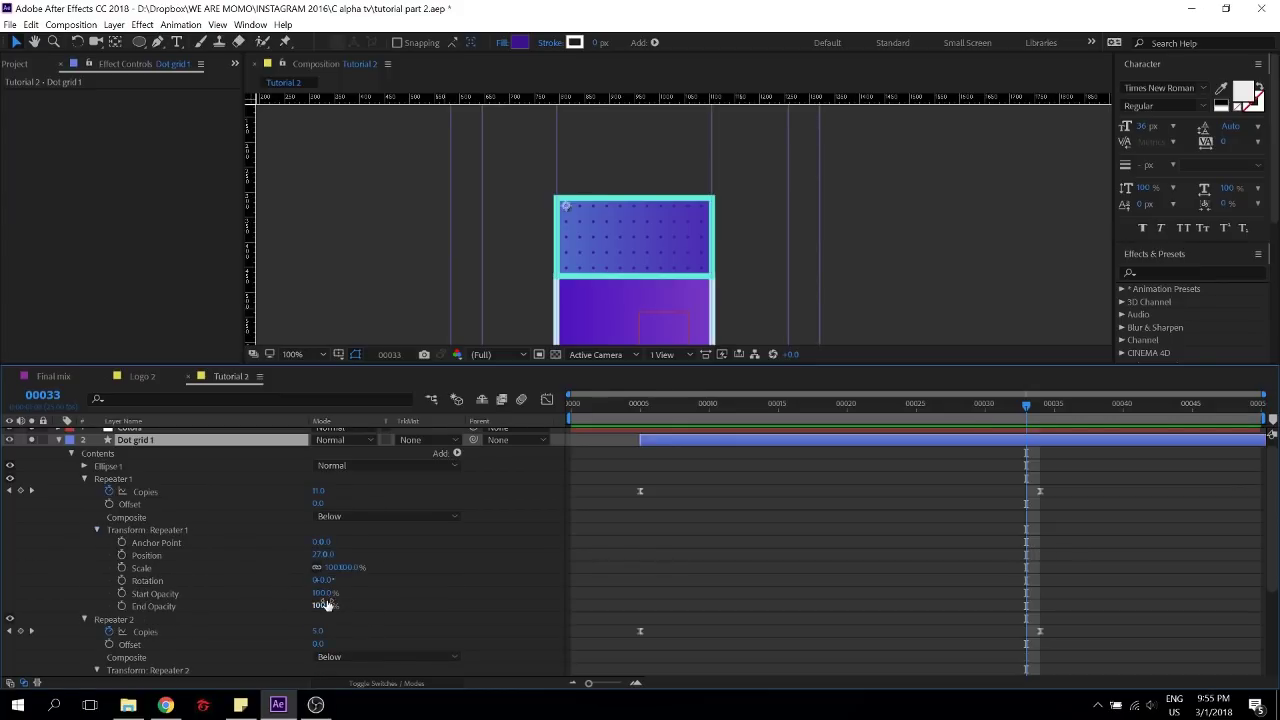
drag(320, 593, 391, 587)
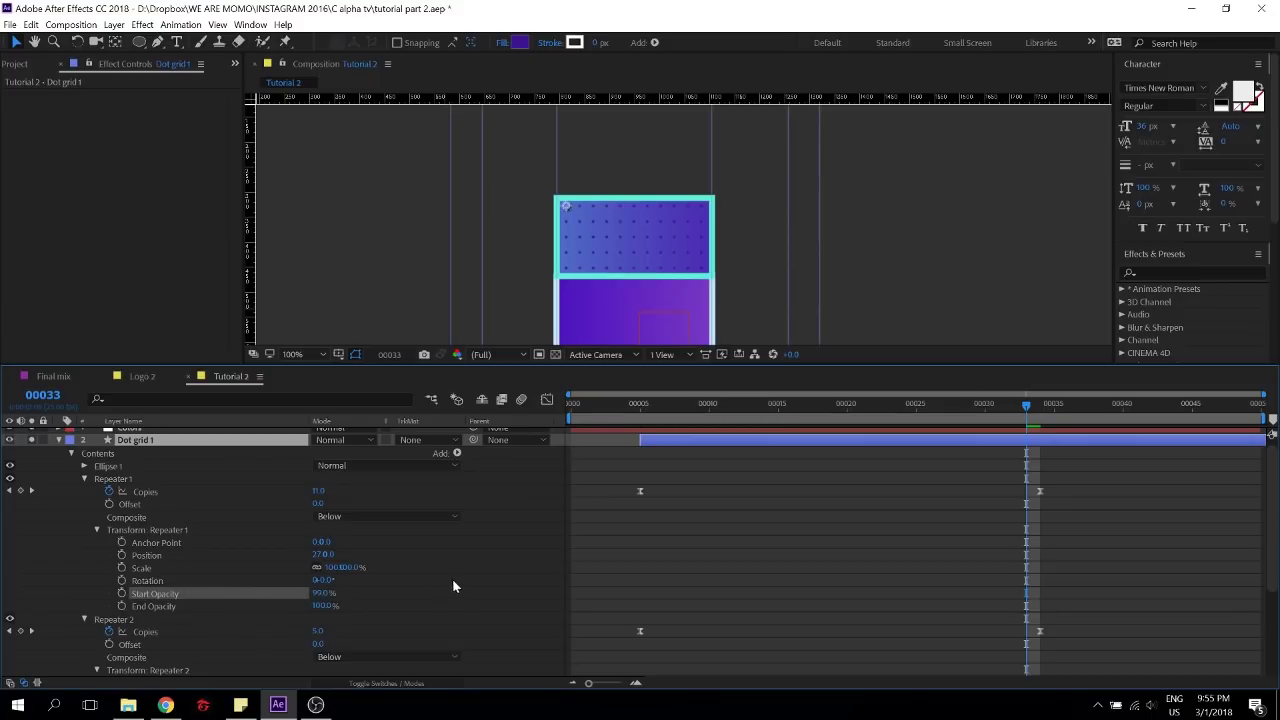
drag(321, 606, 252, 609)
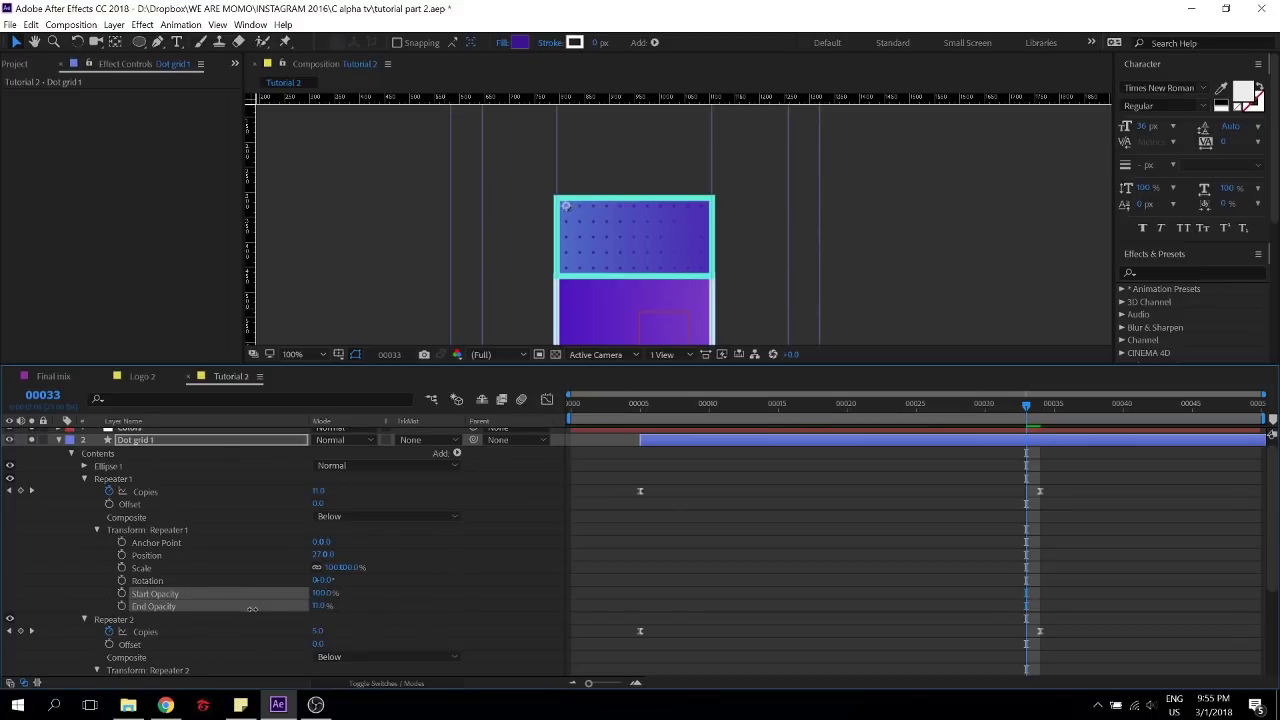
drag(98, 619, 384, 591)
drag(111, 594, 347, 592)
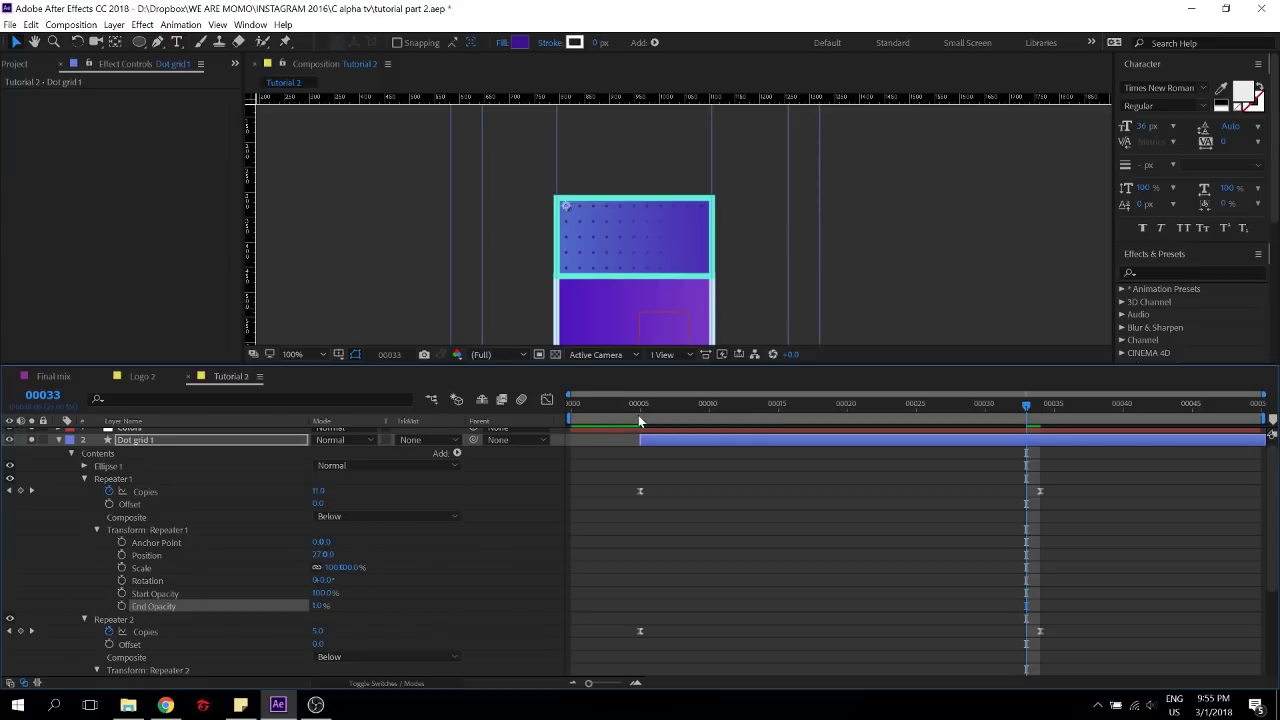
Keyframe Repeater 1's End Opacity from 100% at frame 5 to 0% at frame 34
mouse_move(638, 413)
mouse_down()
mouse_move(694, 412)
mouse_move(640, 413)
mouse_up()
drag(318, 608, 256, 601)
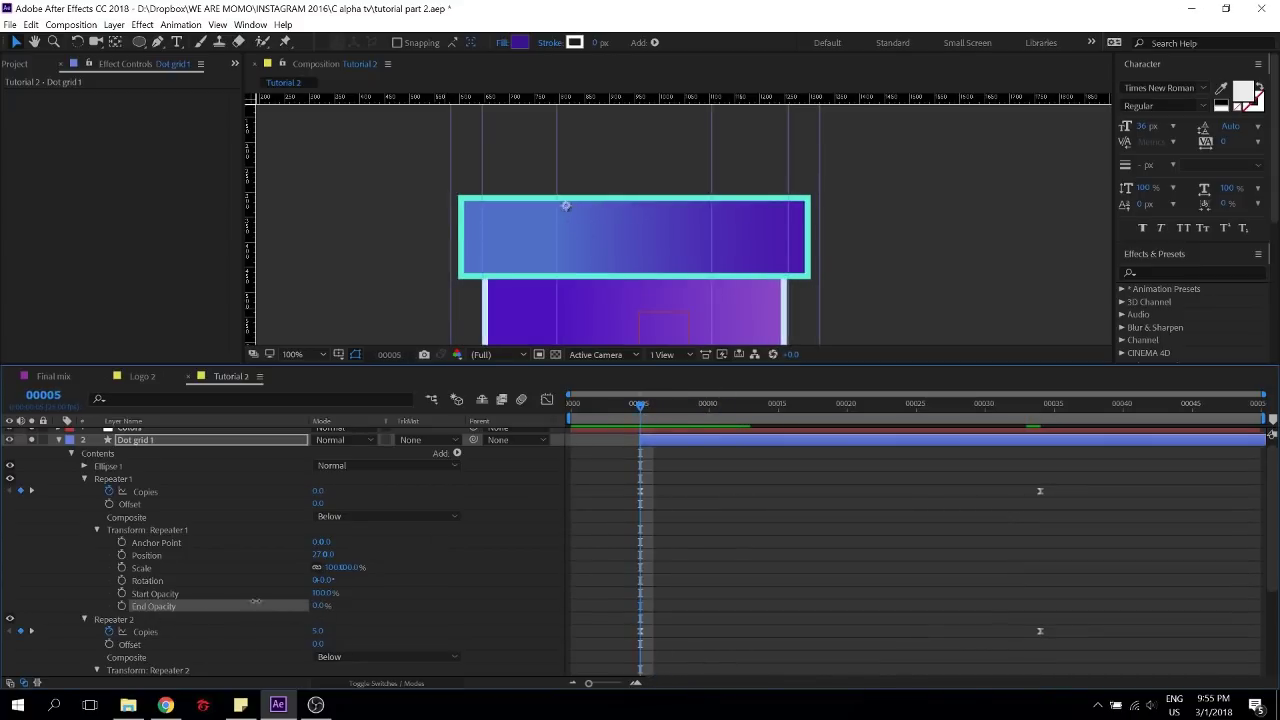
click(122, 607)
drag(640, 408, 875, 440)
drag(777, 440, 640, 440)
drag(317, 607, 905, 575)
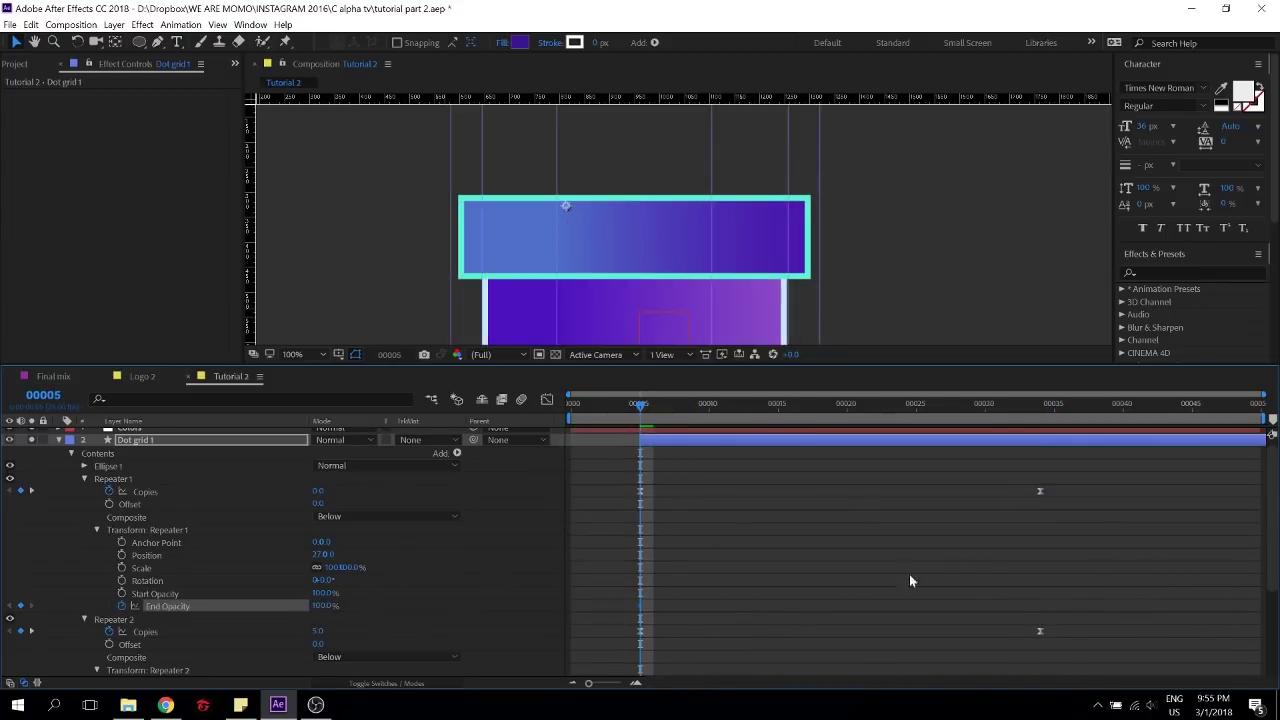
click(909, 574)
drag(1025, 408, 1041, 403)
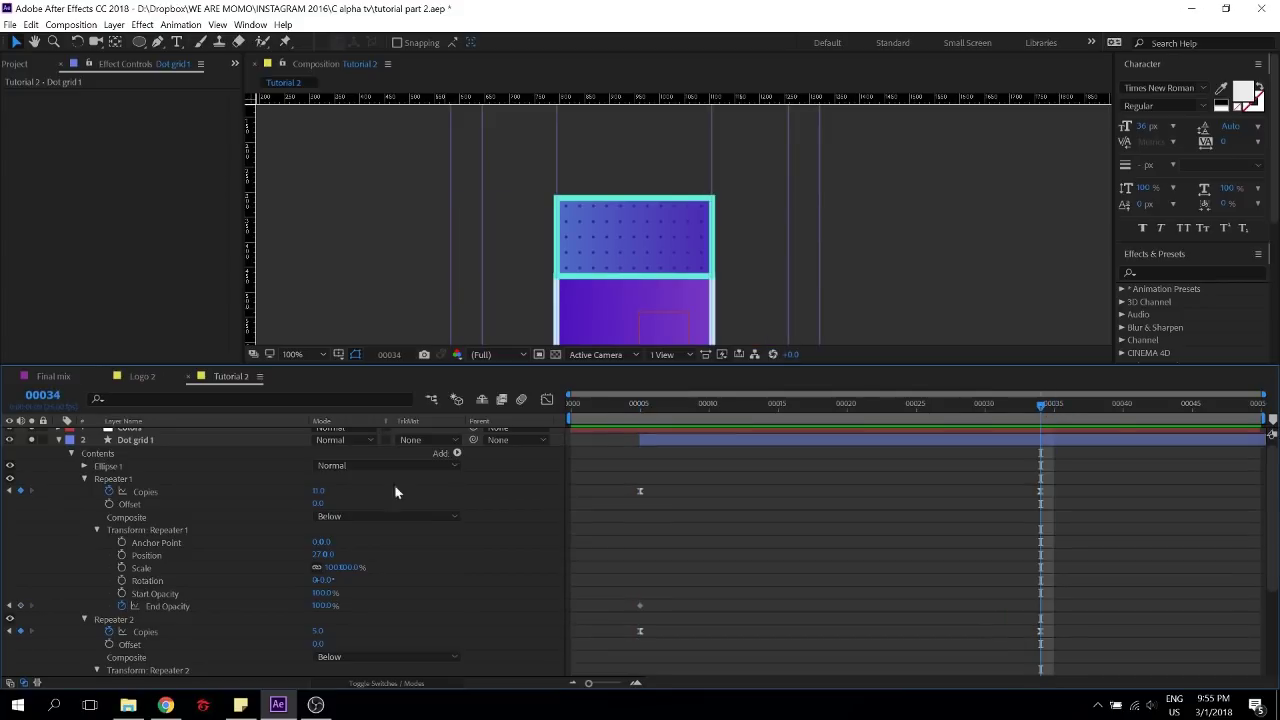
drag(324, 606, 52, 608)
Keyframe Repeater 2's End Opacity at 0% on frame 34 and 100% on frame 5, leaving Start Opacity at 100%
scroll(810, 584, down, 1)
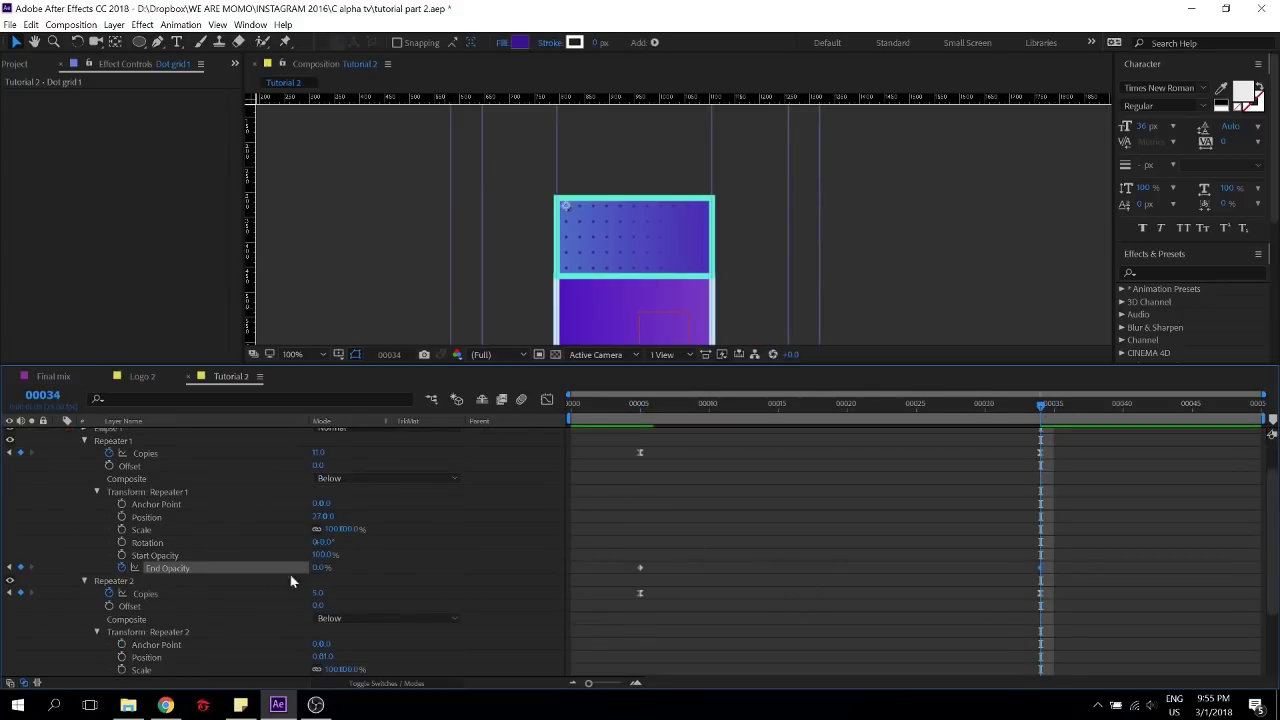
scroll(252, 626, down, 2)
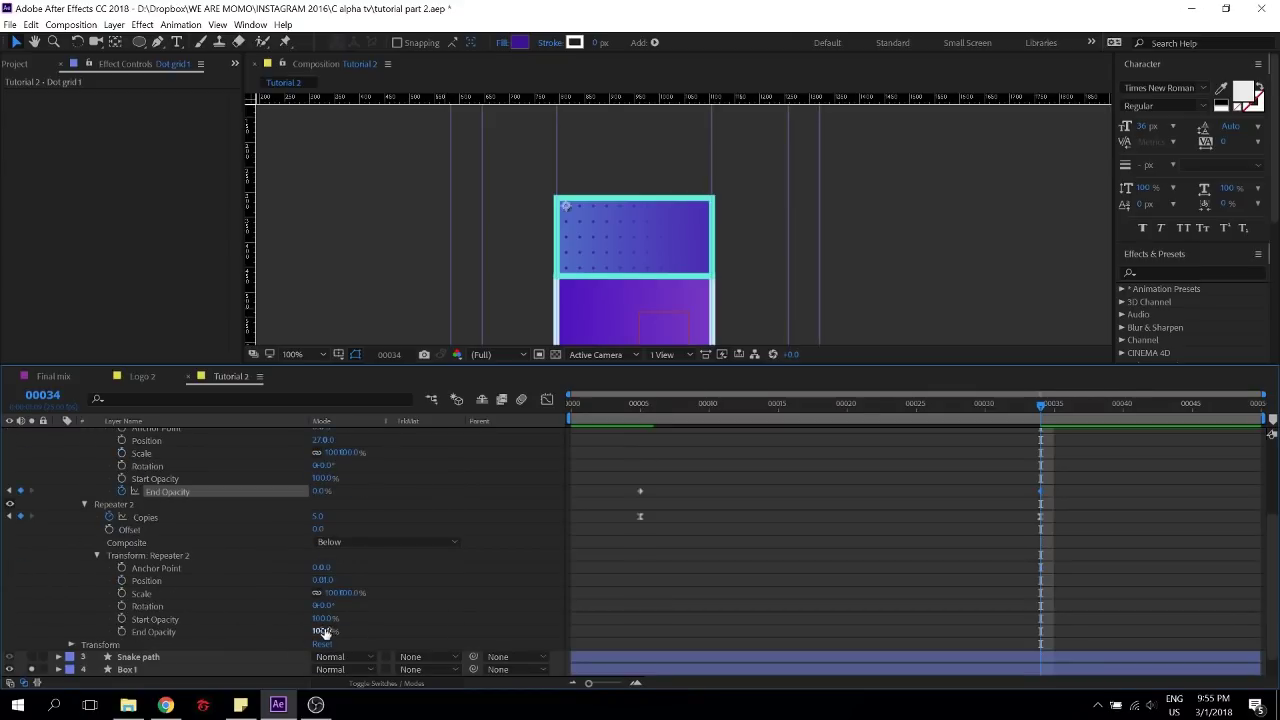
drag(322, 619, 251, 612)
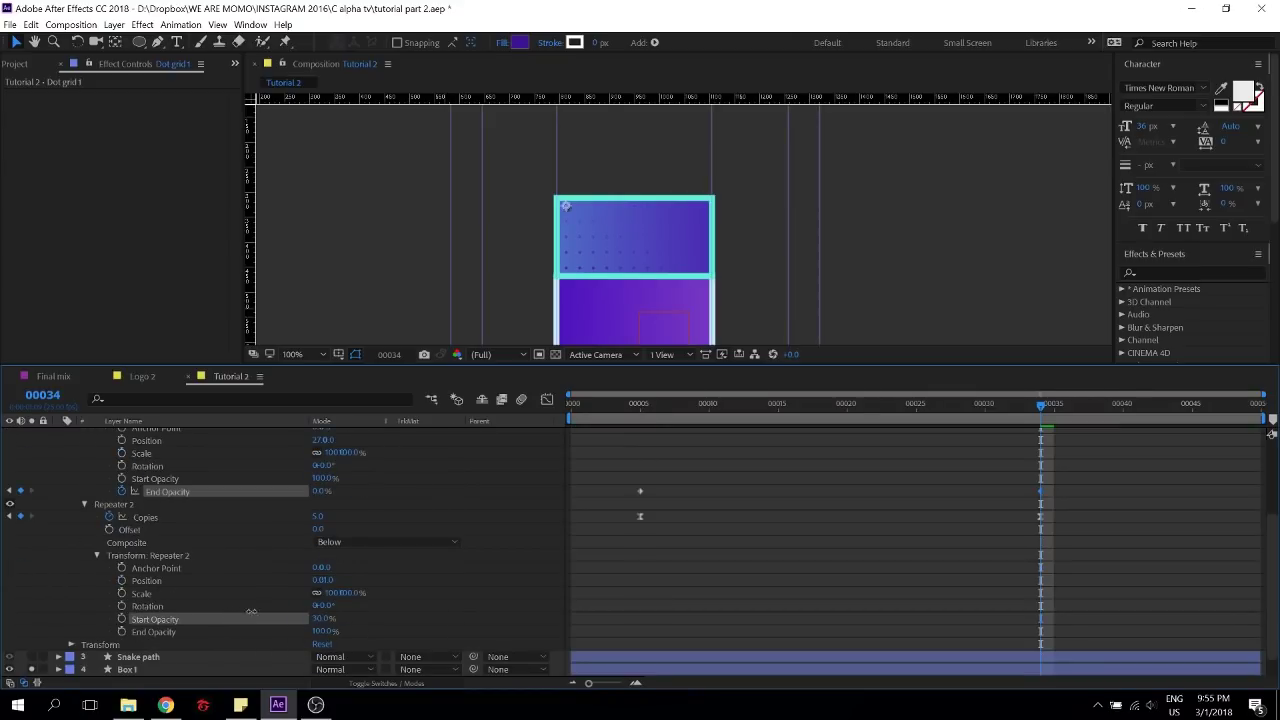
drag(322, 631, 200, 625)
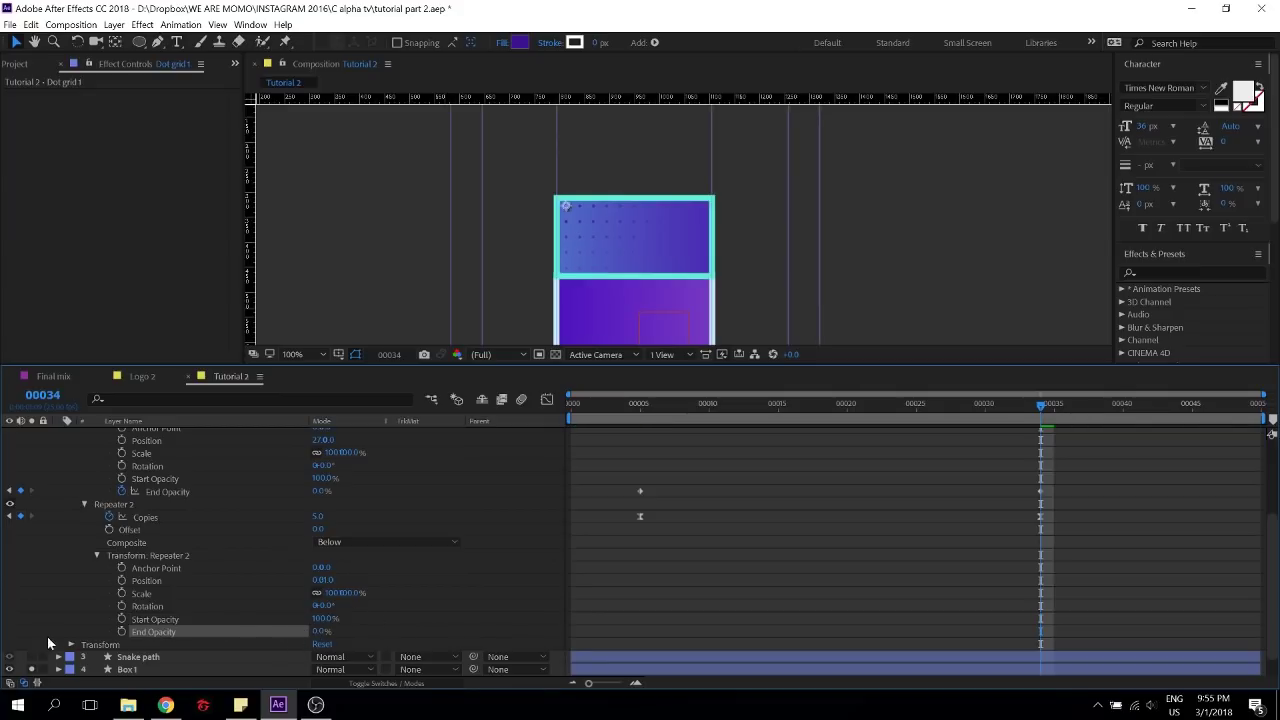
click(121, 632)
click(636, 407)
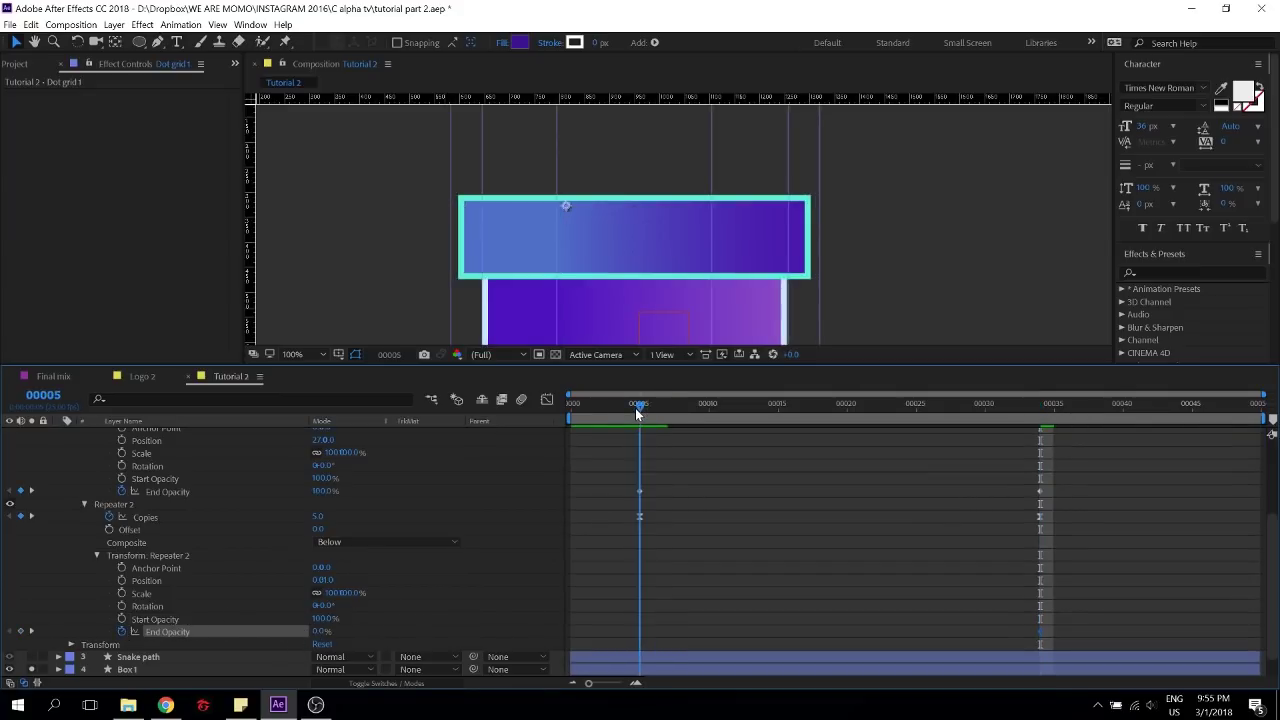
drag(317, 632, 612, 637)
Apply Easy Ease to the End Opacity keyframes of both repeaters and preview the fading dots
key(F9)
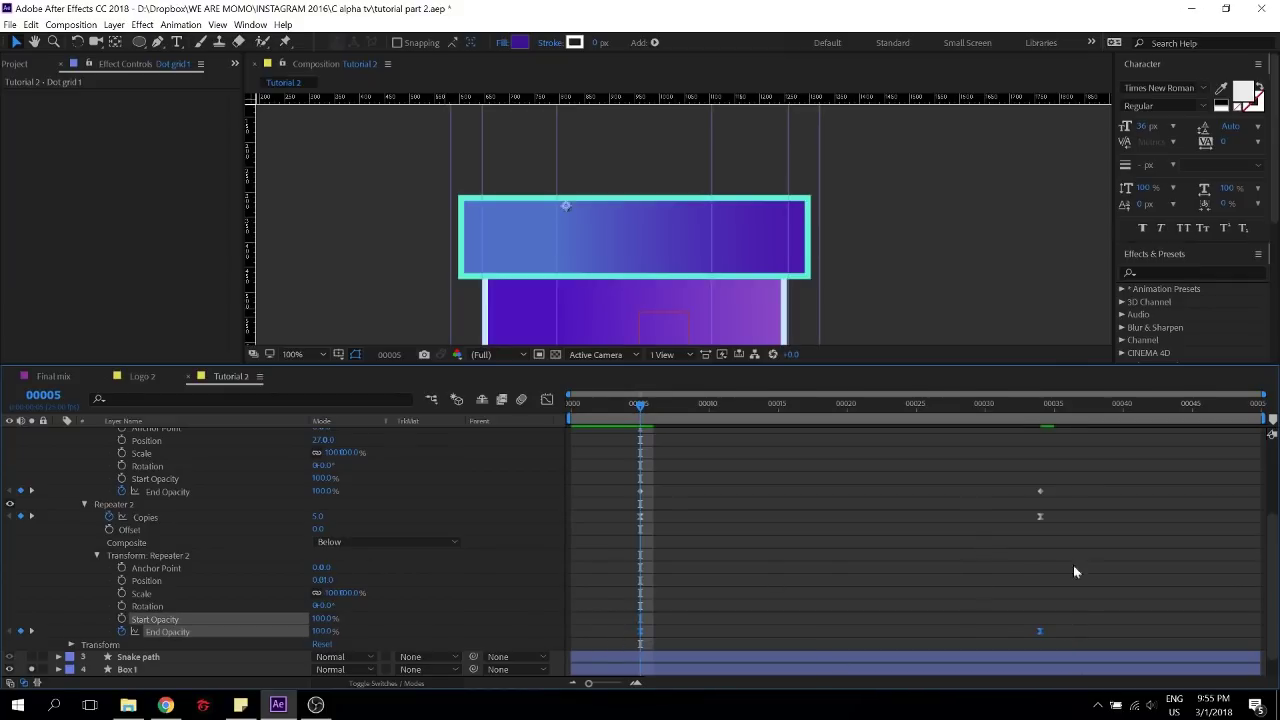
scroll(1073, 568, up, 2)
drag(1074, 537, 590, 572)
key(F9)
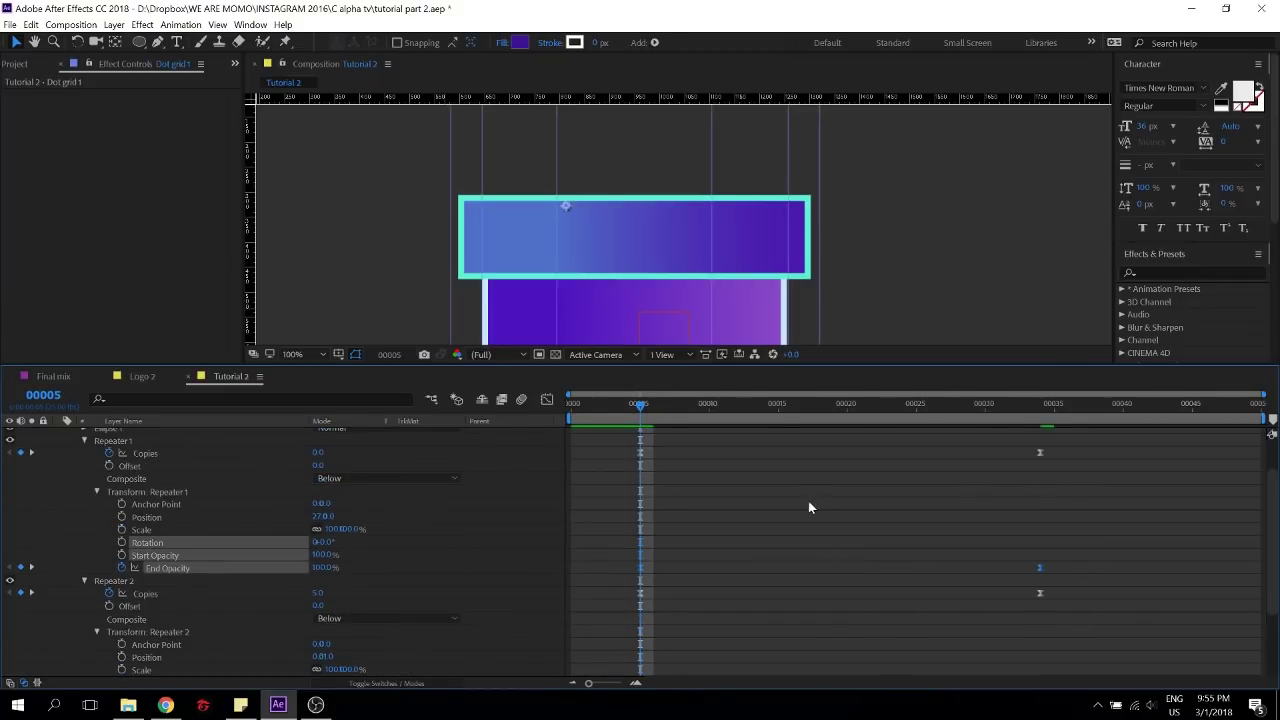
click(810, 508)
key(space)
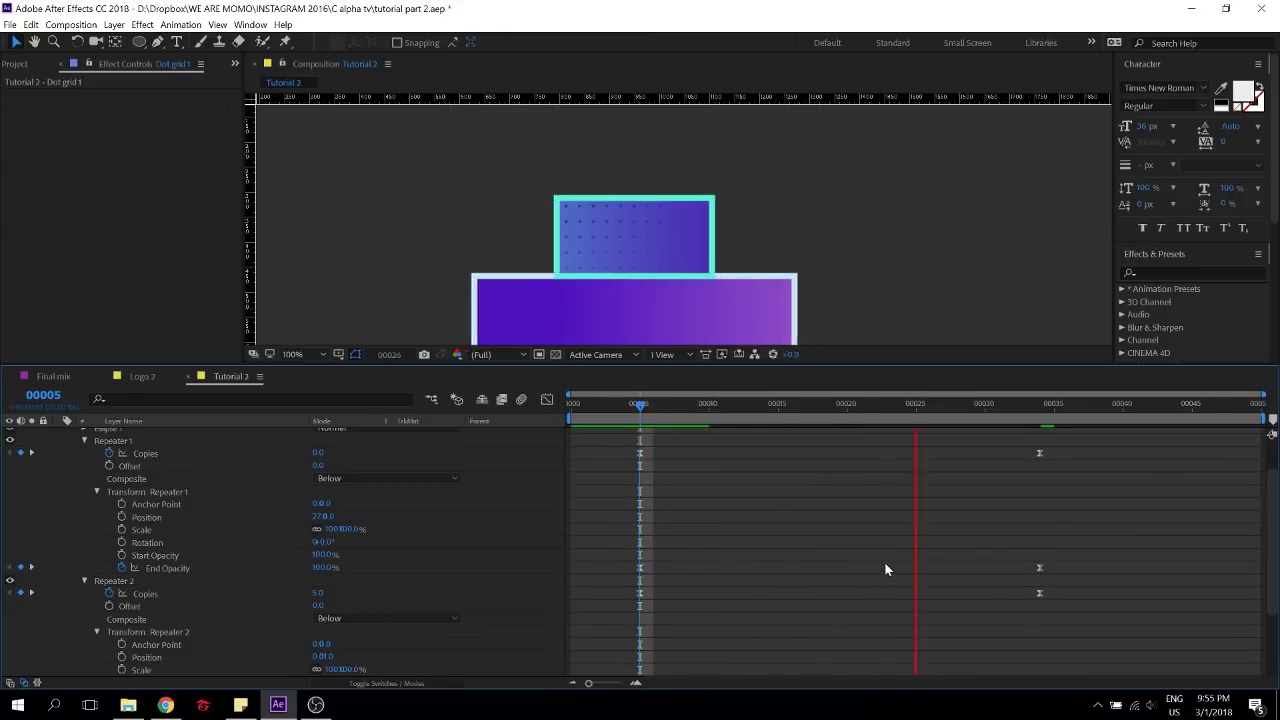
key(space)
Show only Dot grid 1's animated properties and move all the ending Copies and End Opacity keyframes to frame 25
scroll(641, 510, up, 2)
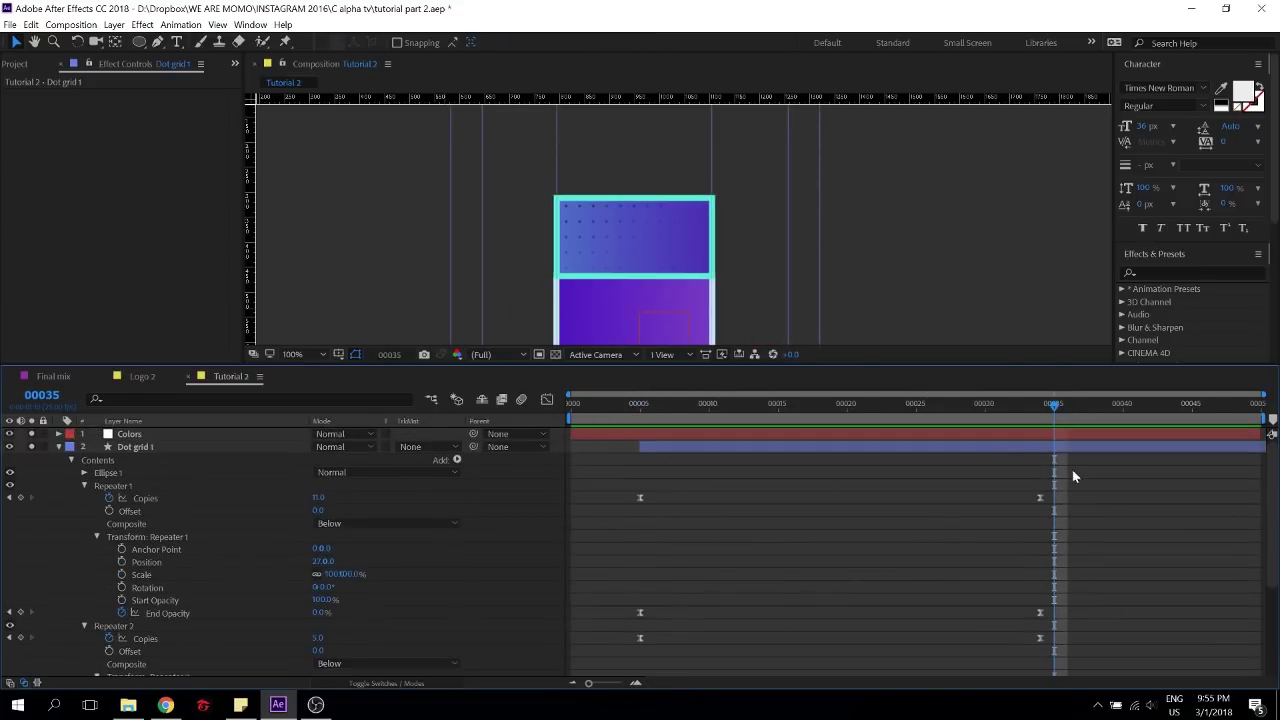
drag(1084, 478, 973, 634)
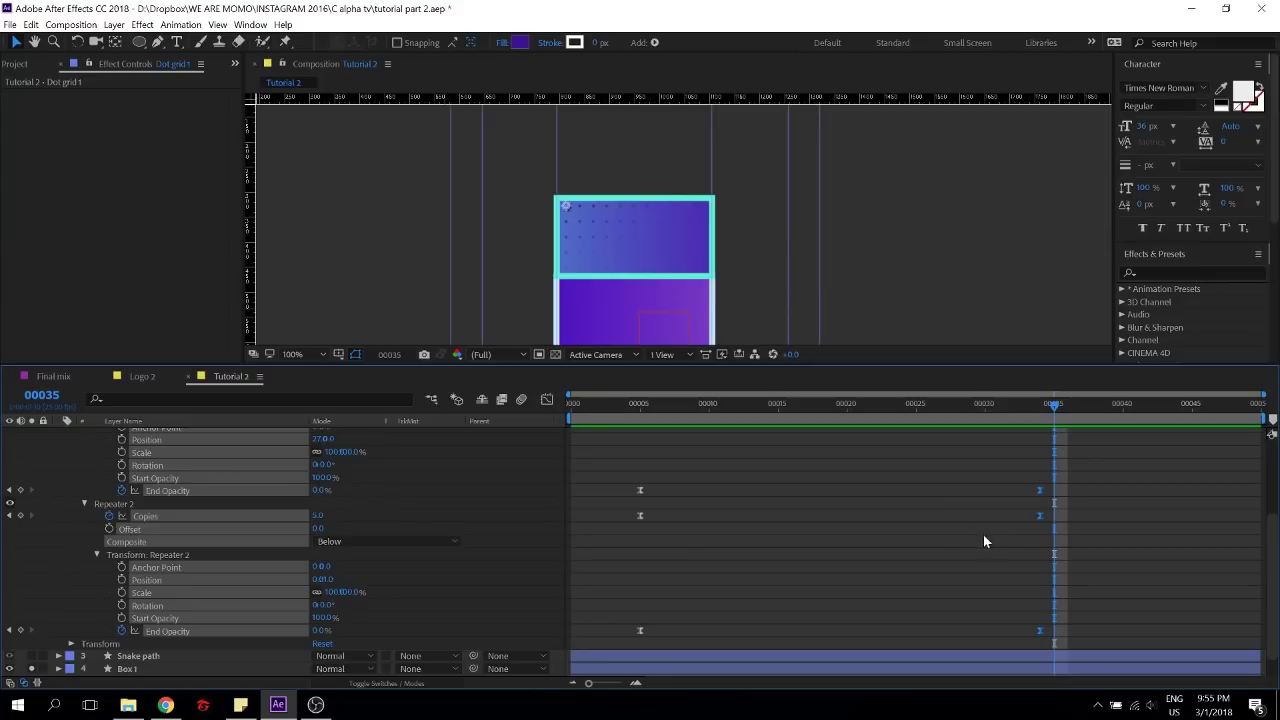
key(u)
drag(1041, 463, 916, 462)
click(918, 416)
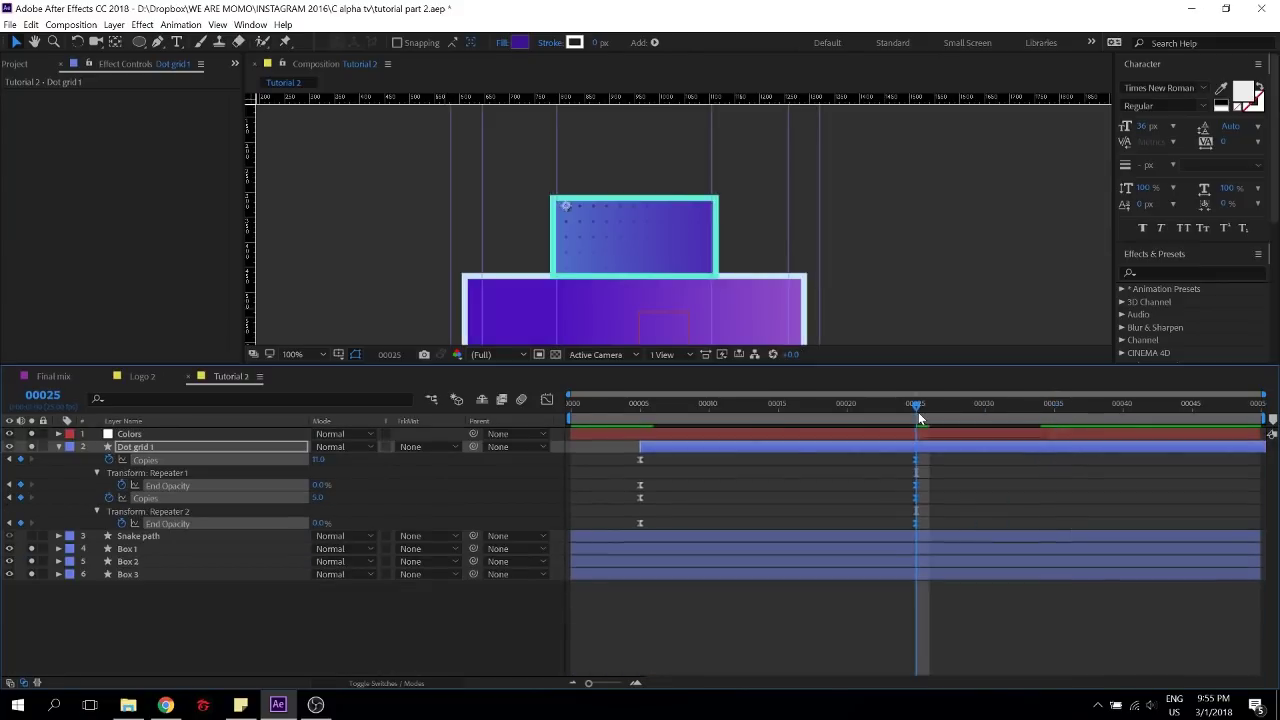
Shift the Dot grid 1 layer to start at frame 8, preview it and save the project
drag(666, 449, 452, 397)
key(space)
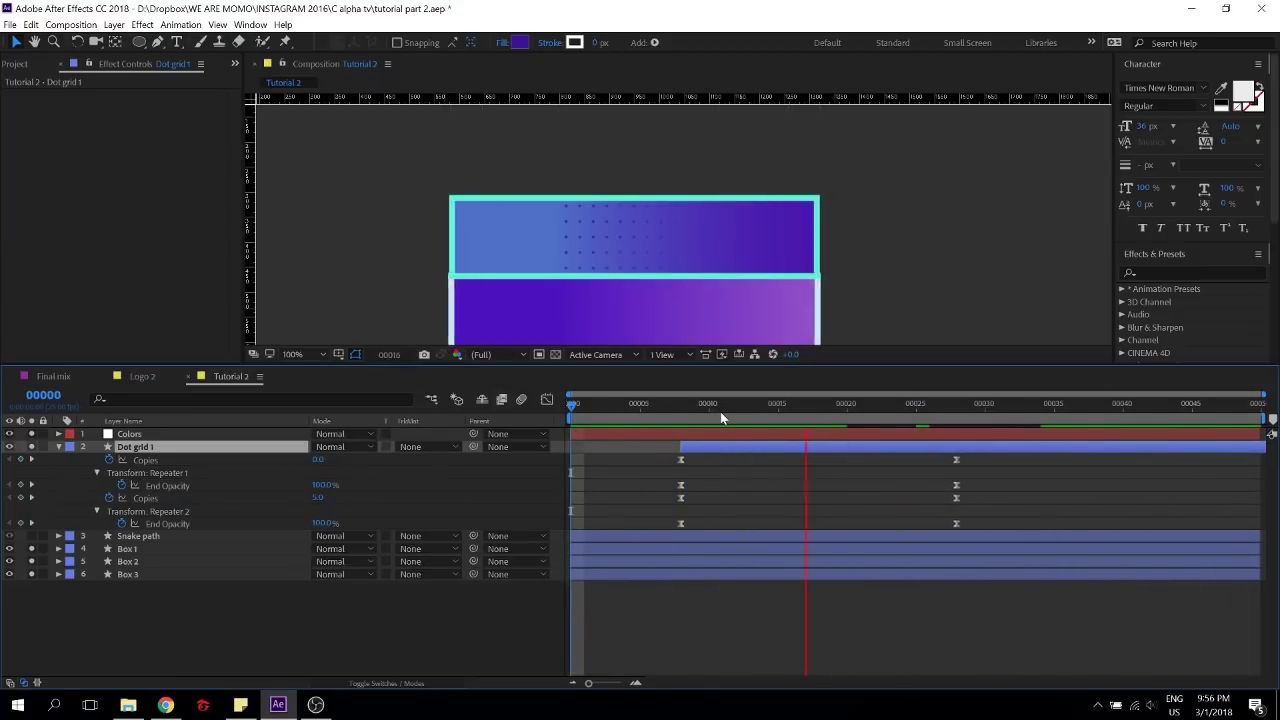
key(space)
key(ctrl+s)
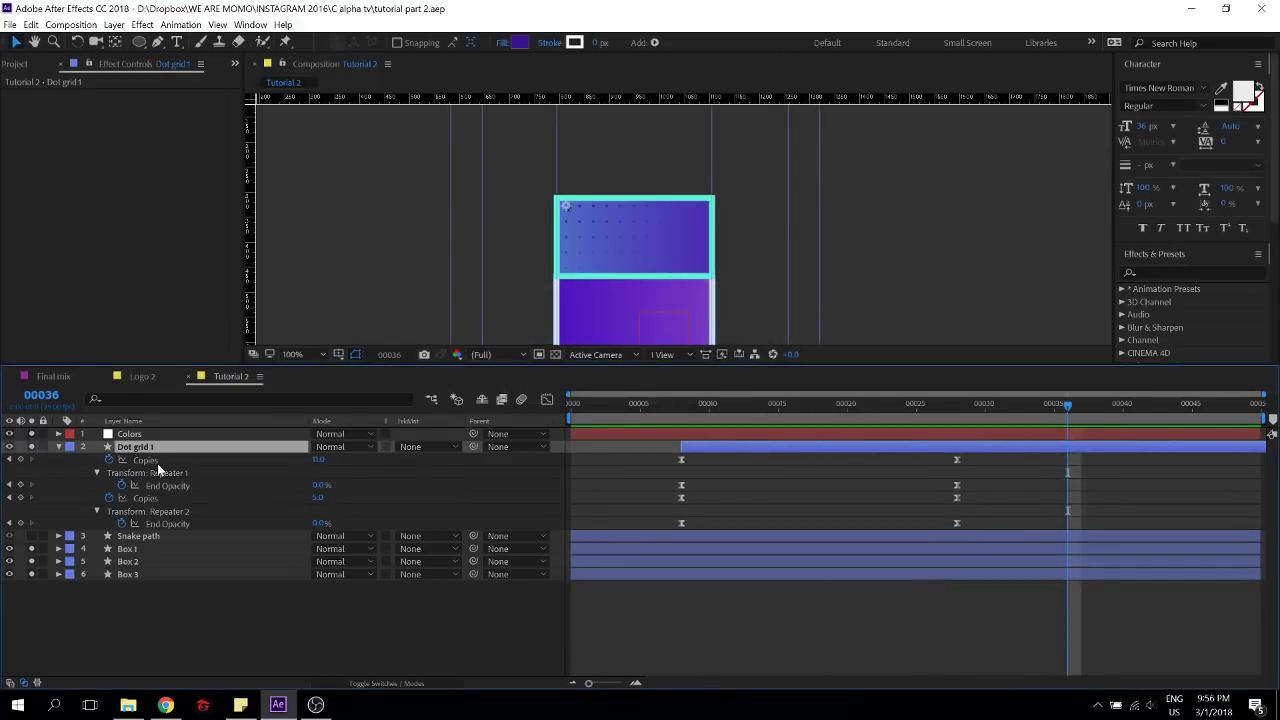
Duplicate the Dot grid 1 layer and move the copy straight down to the upper-left corner of Box 2
key(ctrl+d)
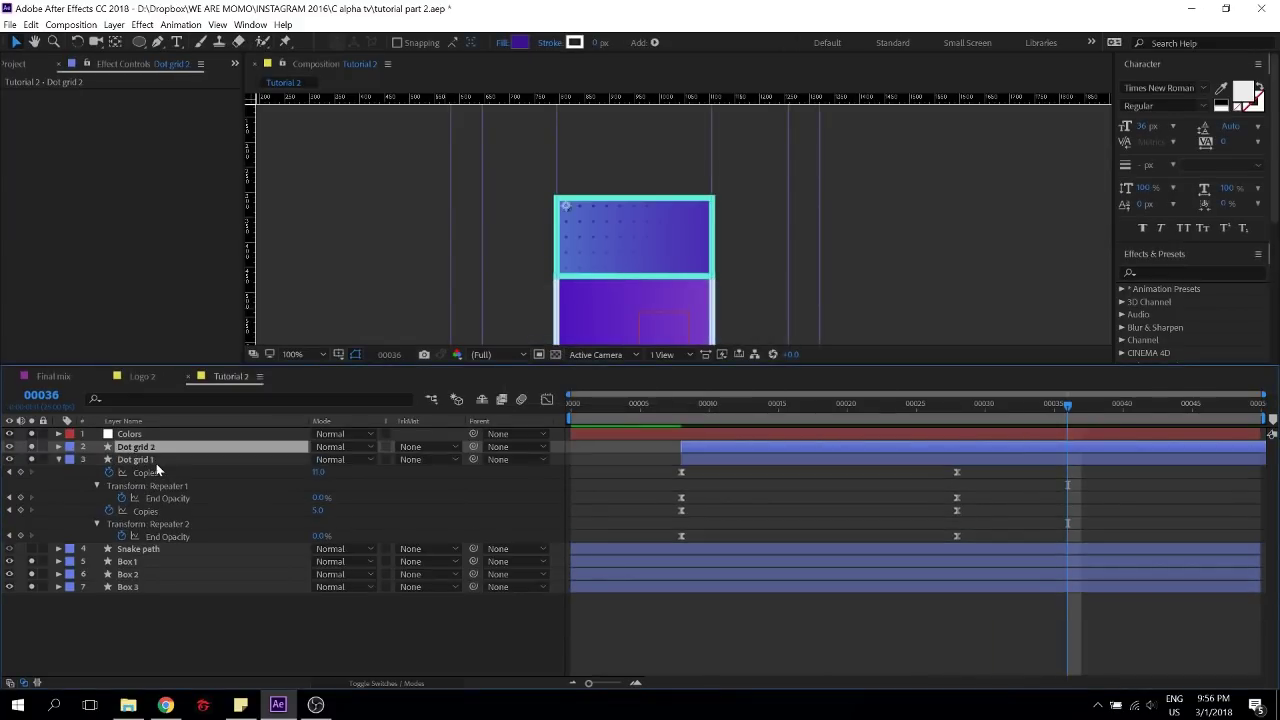
click(57, 458)
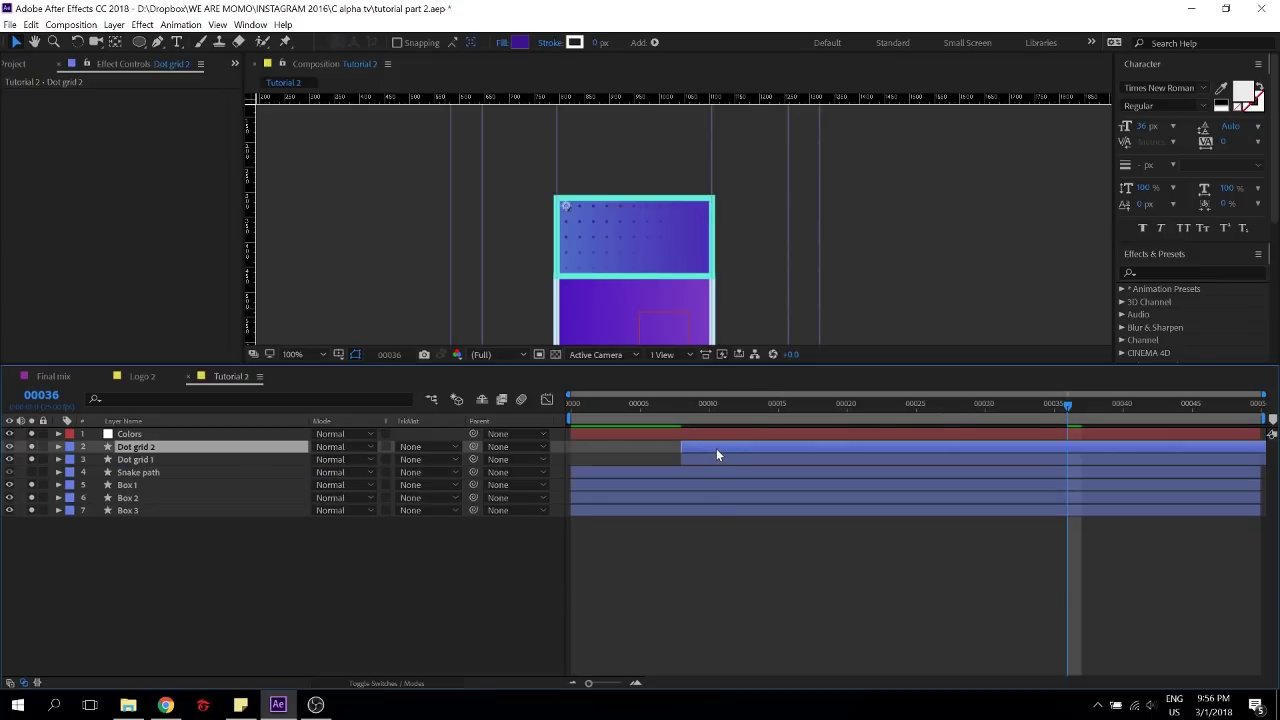
key(shift+Down)
key(shift+Down)
key(shift+Down)
key(shift+Down)
key(shift+Down)
key(shift+Down)
key(shift+Down)
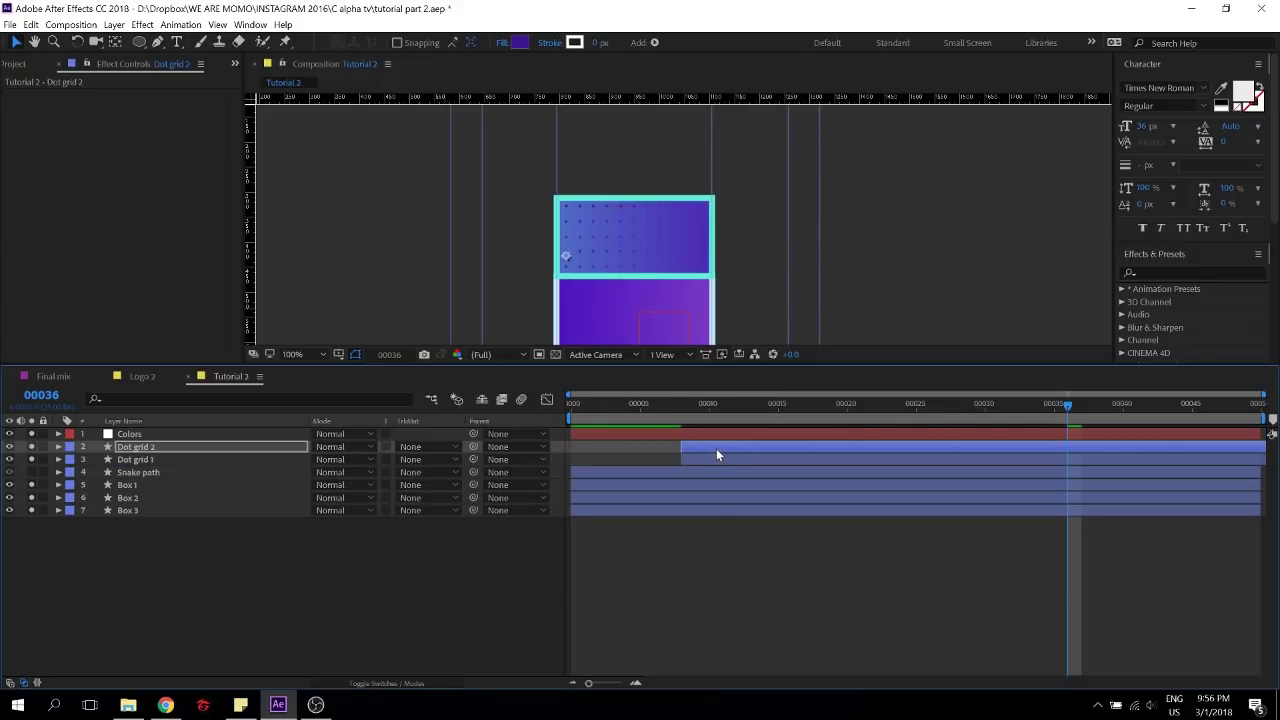
key(shift+Down)
key(shift+Down)
key(shift+Down)
key(shift+Down)
key(shift+Down)
key(shift+Down)
Shift the Dot grid 1 layer to start at frame 6 and preview both dot grids
mouse_move(694, 450)
mouse_down()
mouse_move(726, 449)
mouse_move(675, 461)
mouse_up()
shift+click(699, 460)
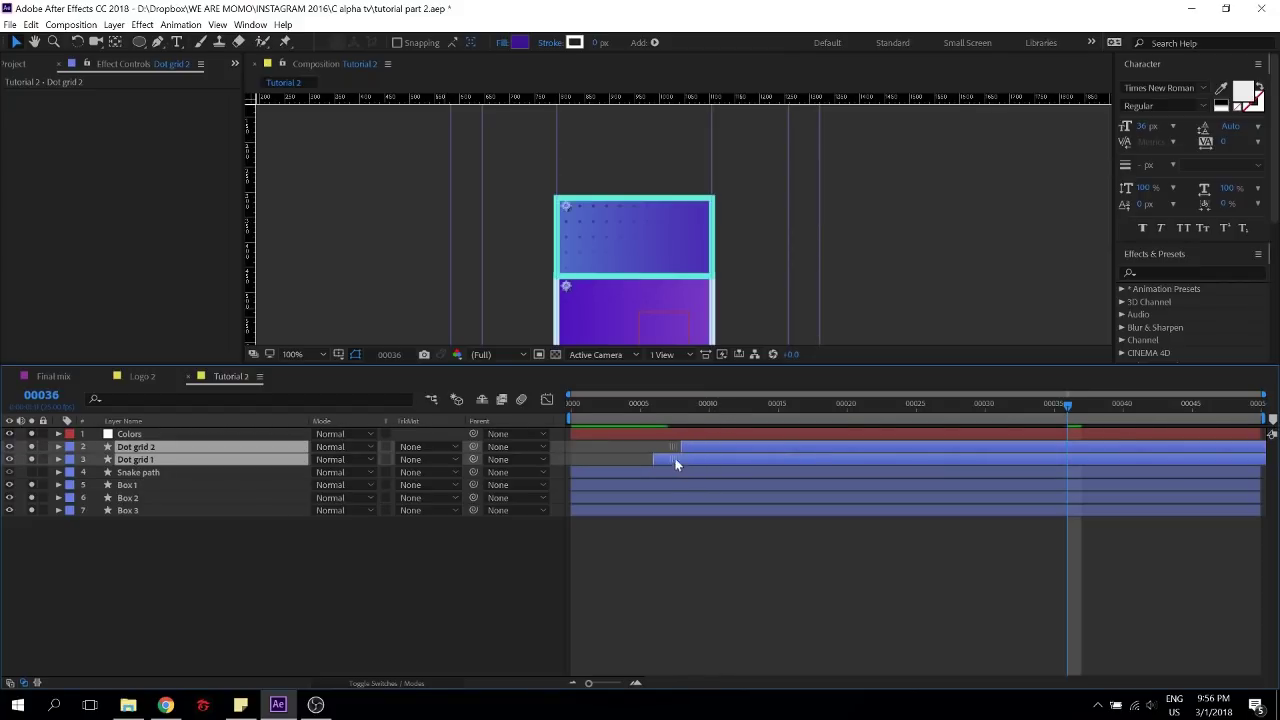
drag(651, 404, 571, 406)
key(space)
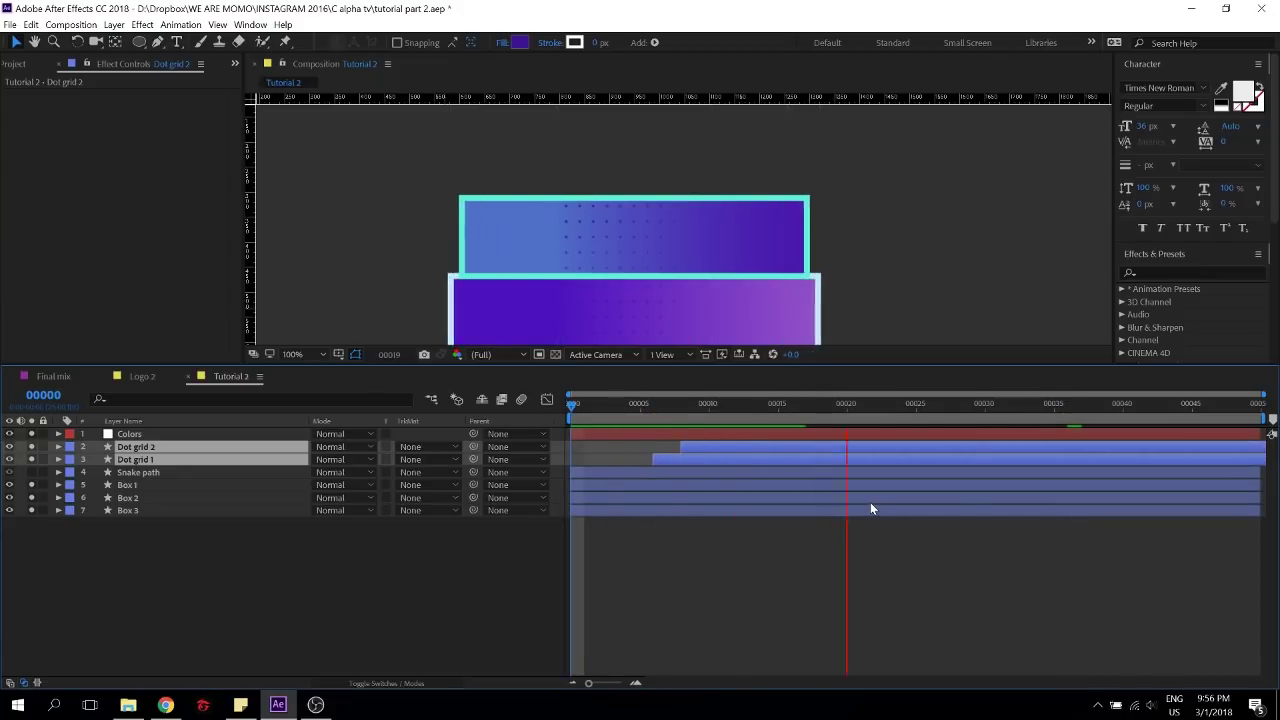
key(space)
Try starting the Dot grid 2 layer at frame 12 and preview the dots in Box 2
click(661, 446)
drag(702, 448, 757, 448)
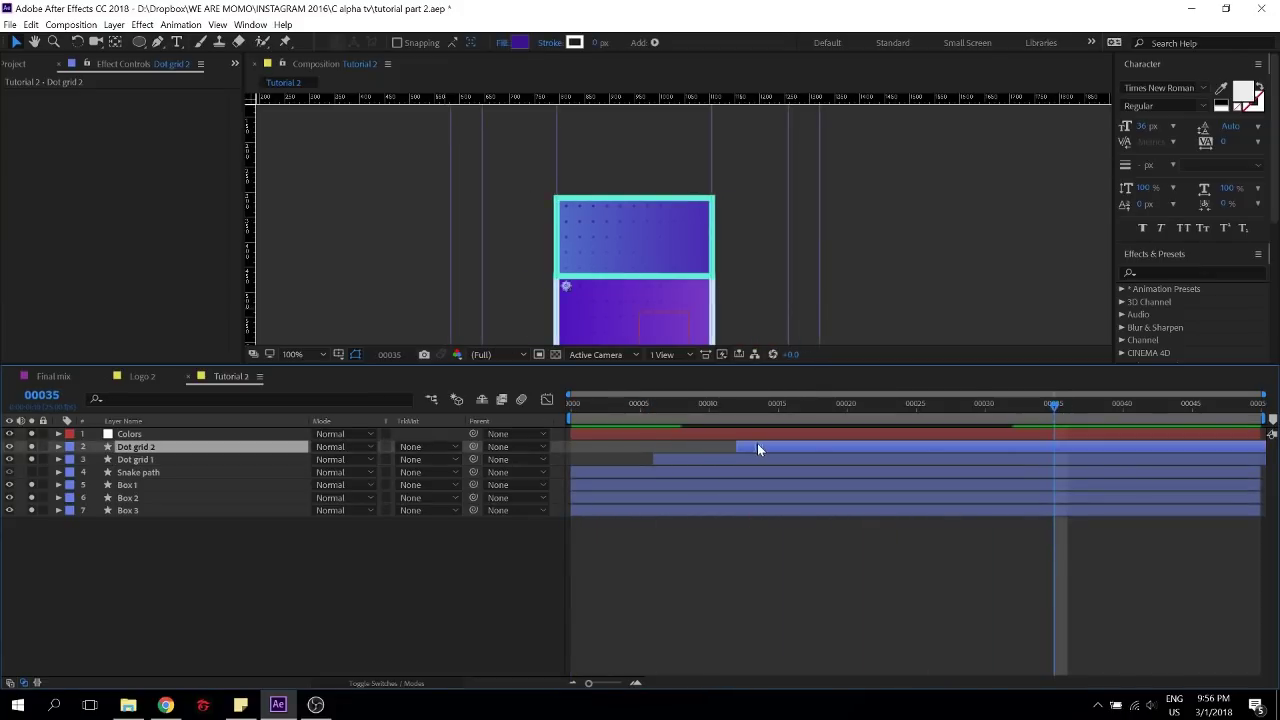
key(Home)
key(space)
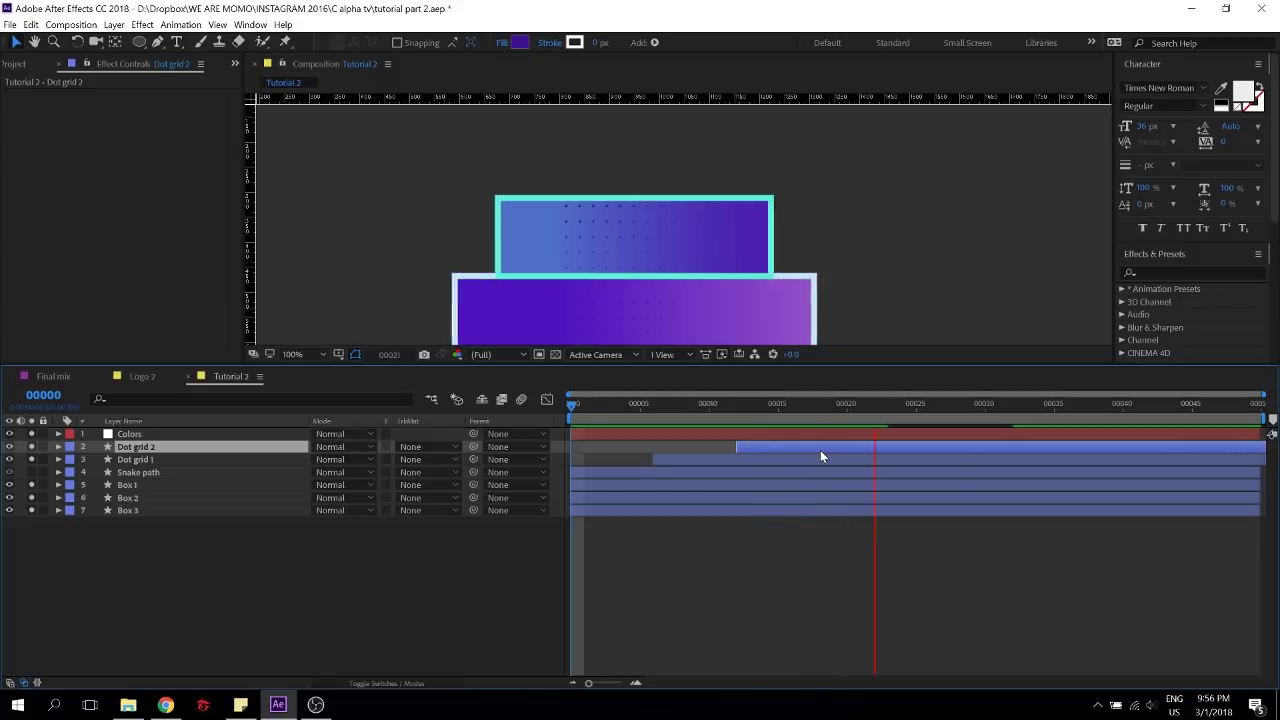
key(space)
Shift the Dot grid 2 layer to start at frame 25, preview the animation and save the project
click(736, 406)
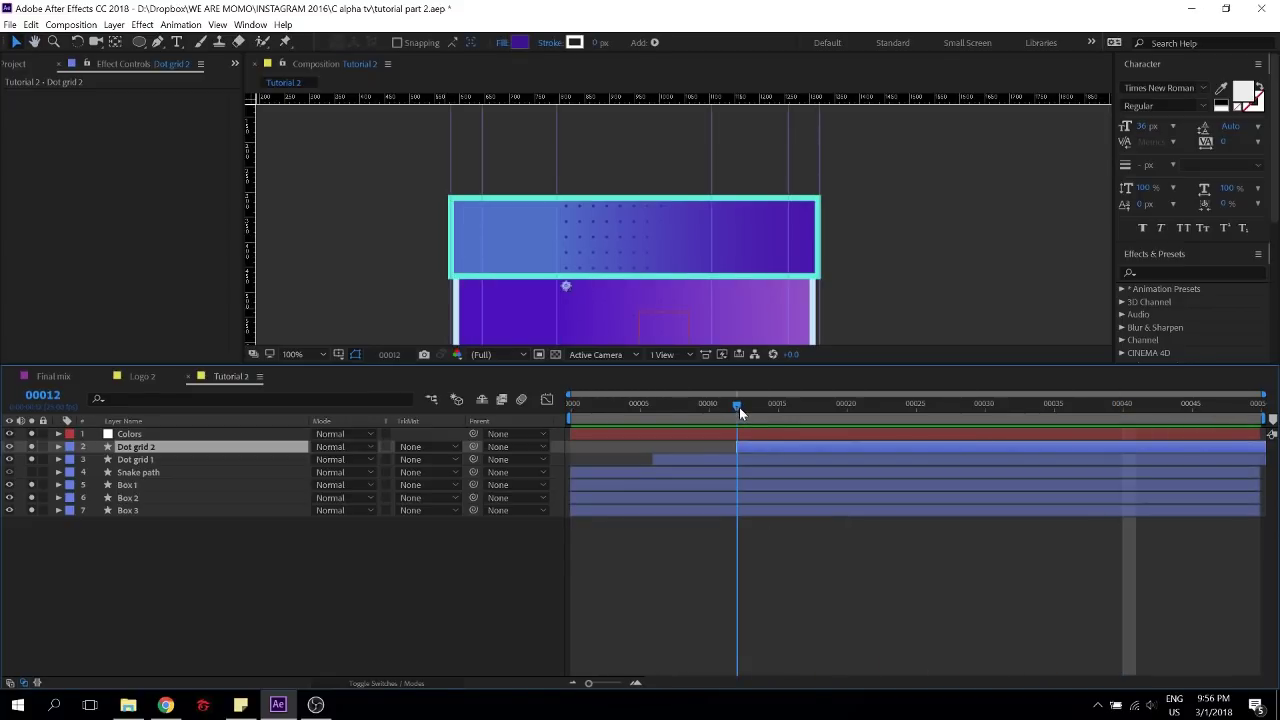
drag(739, 407, 930, 406)
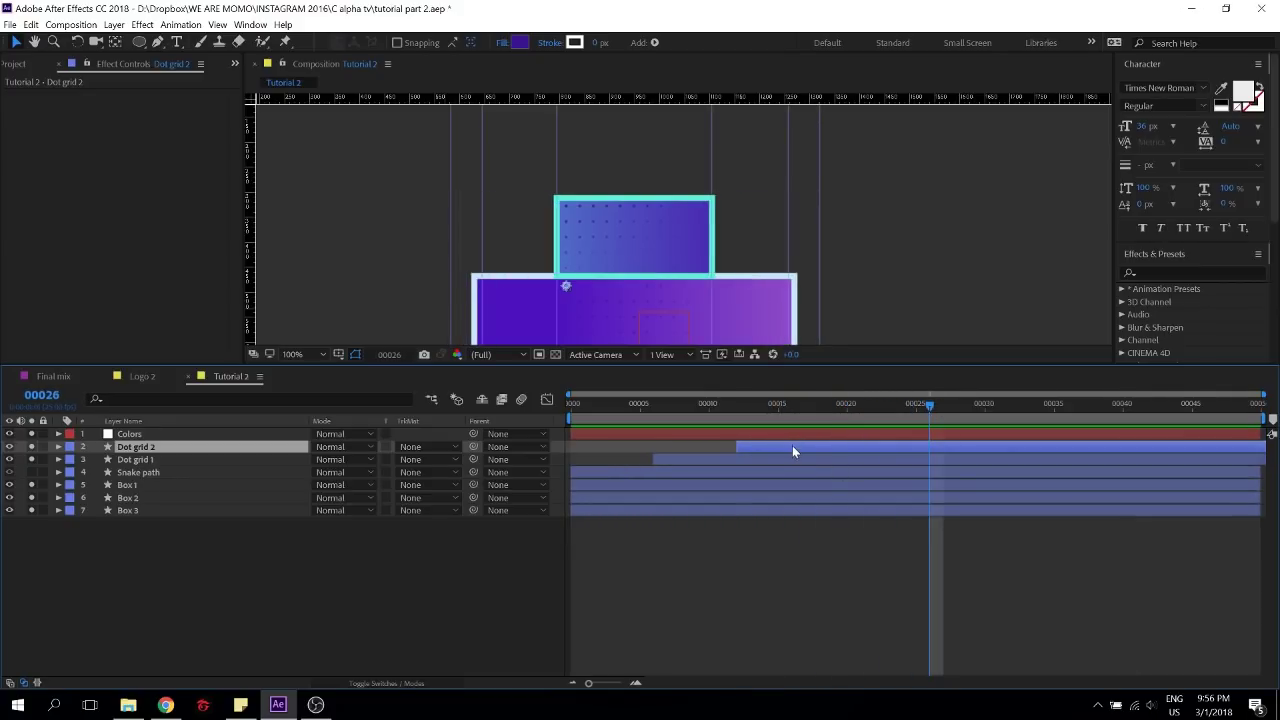
drag(792, 445, 972, 446)
click(914, 404)
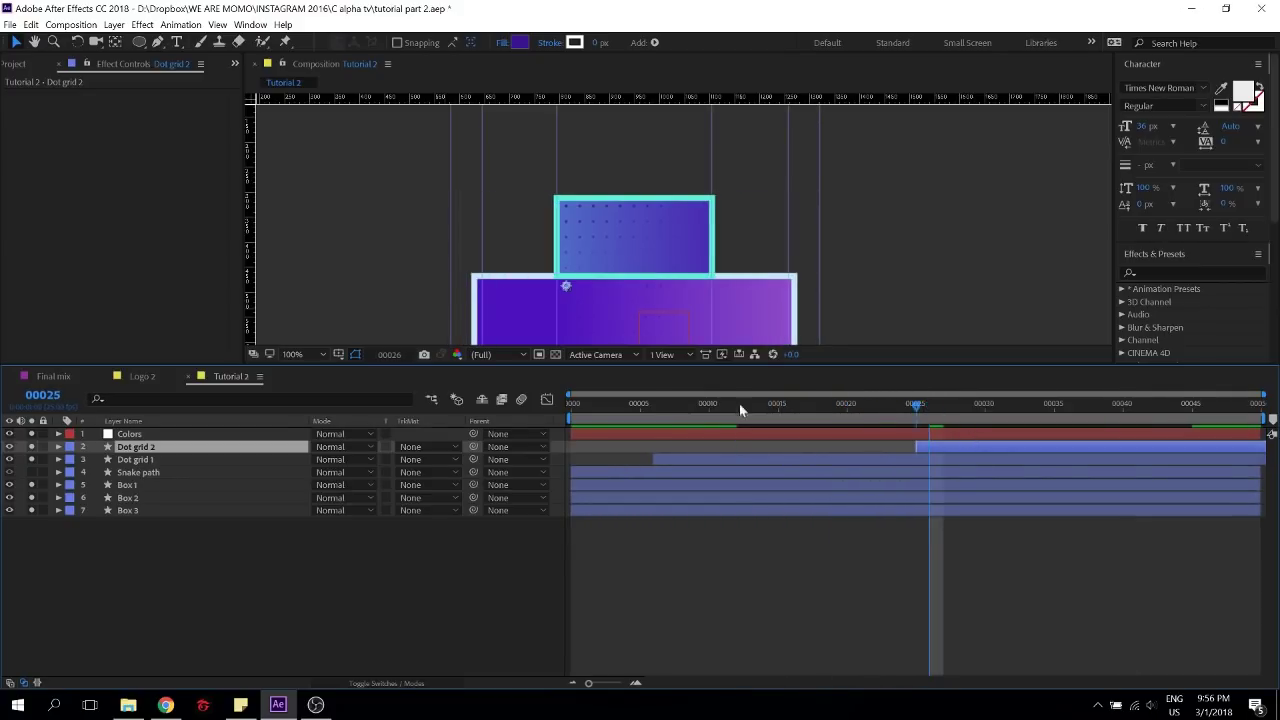
key(space)
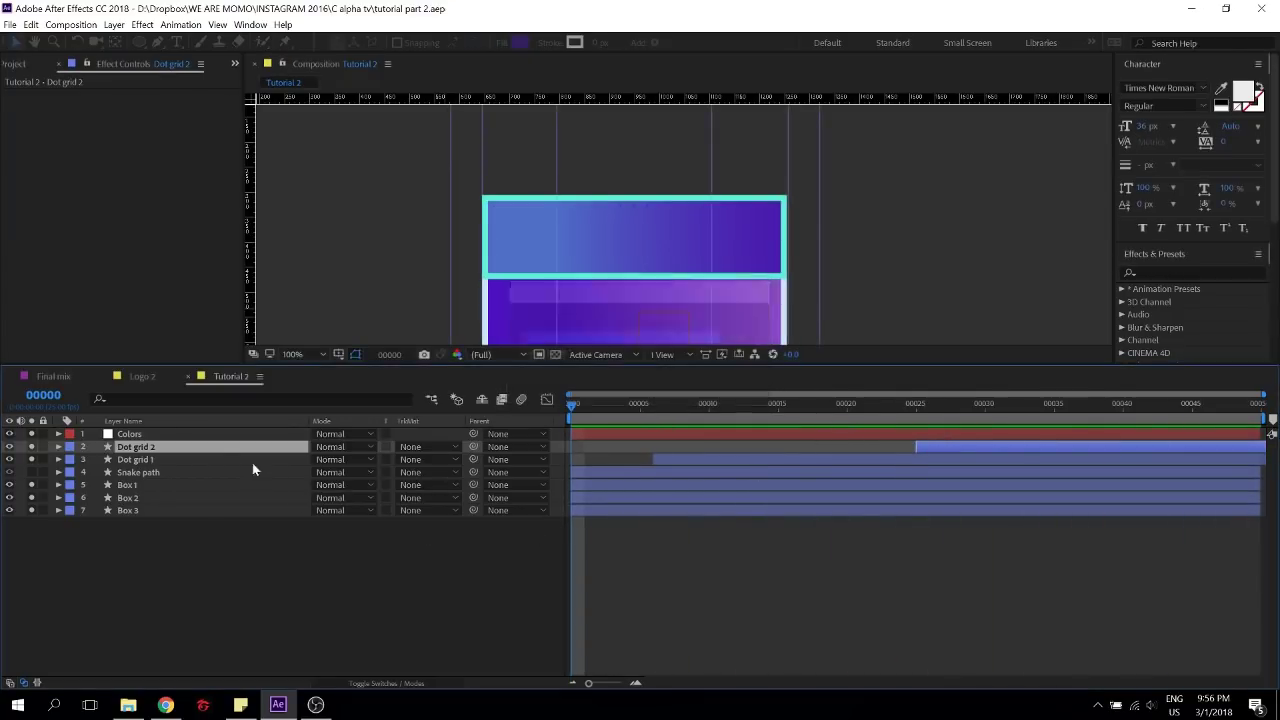
key(space)
key(space)
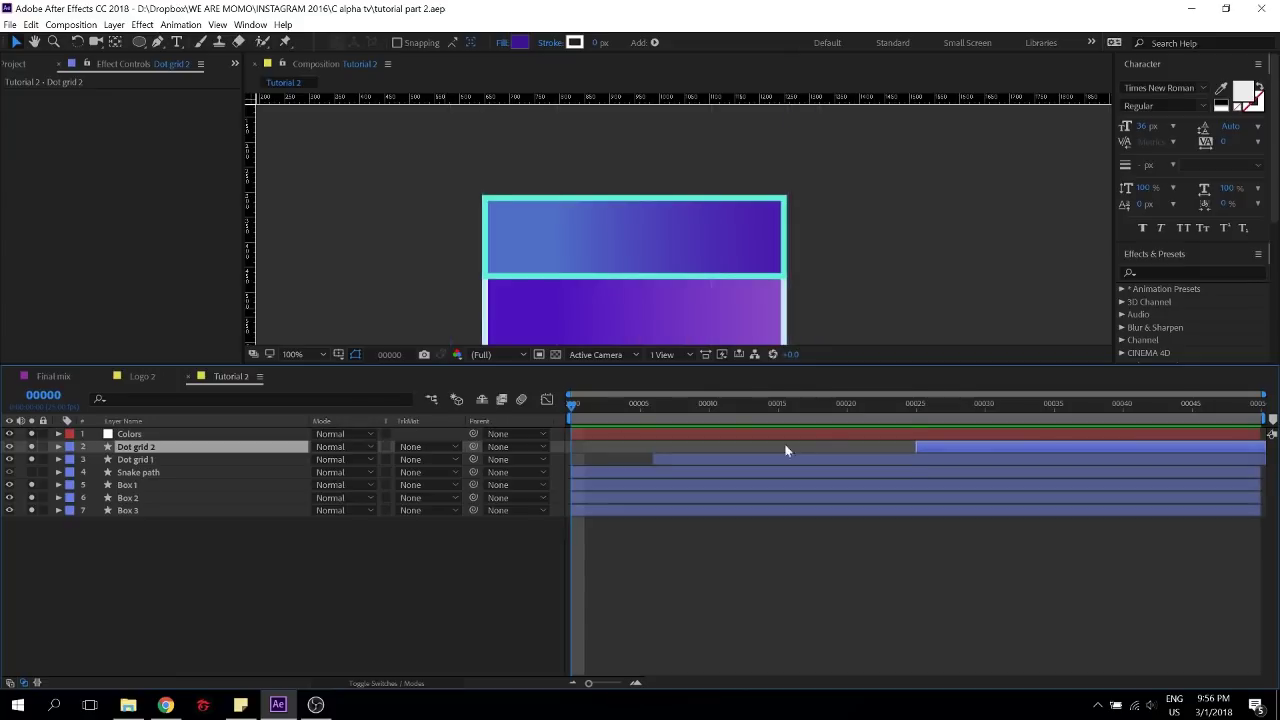
Preview the animation and examine the repeater keyframes of the Dot grid 2 layer around frame 45
key(space)
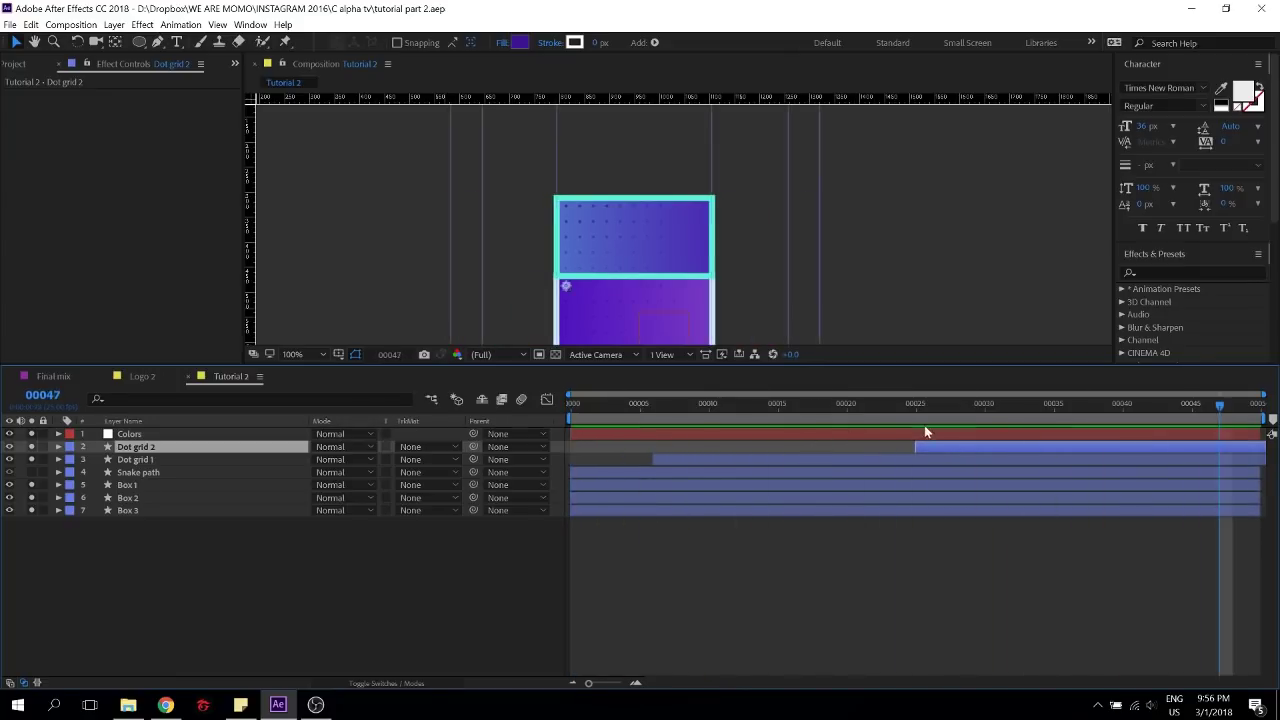
click(686, 324)
scroll(702, 320, down, 3)
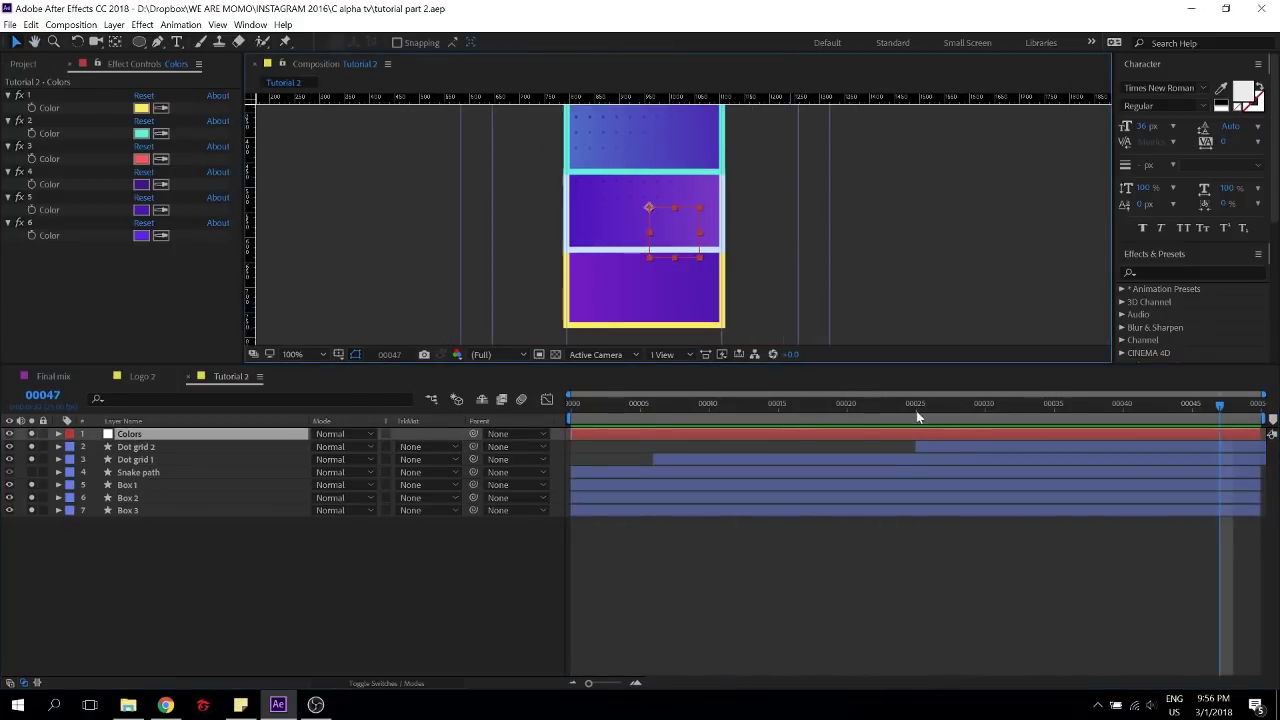
click(951, 446)
key(u)
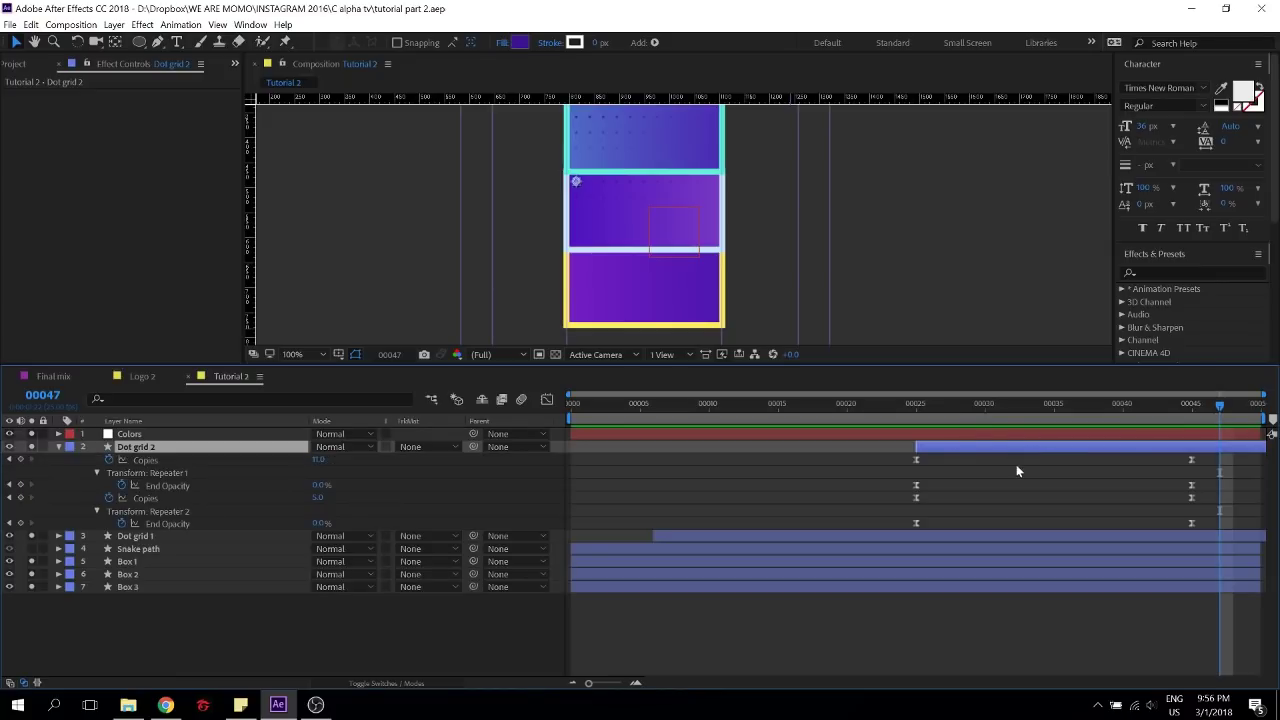
click(1192, 406)
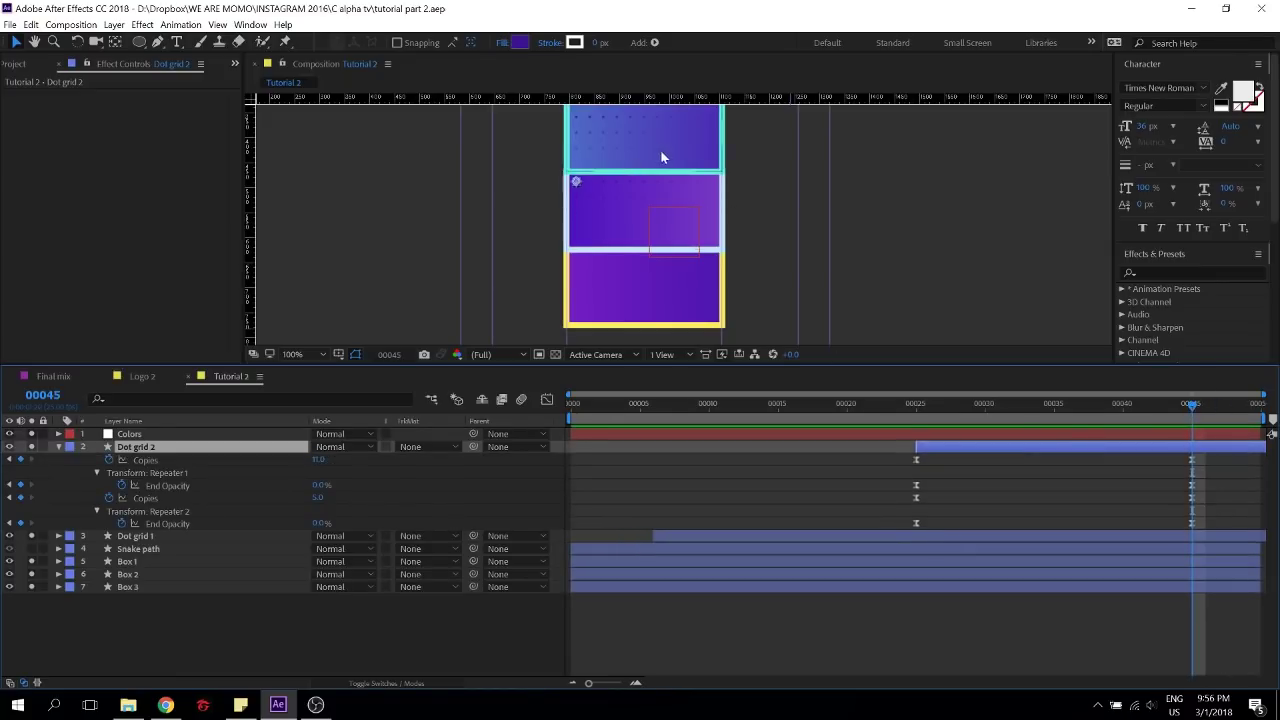
scroll(660, 157, up, 2)
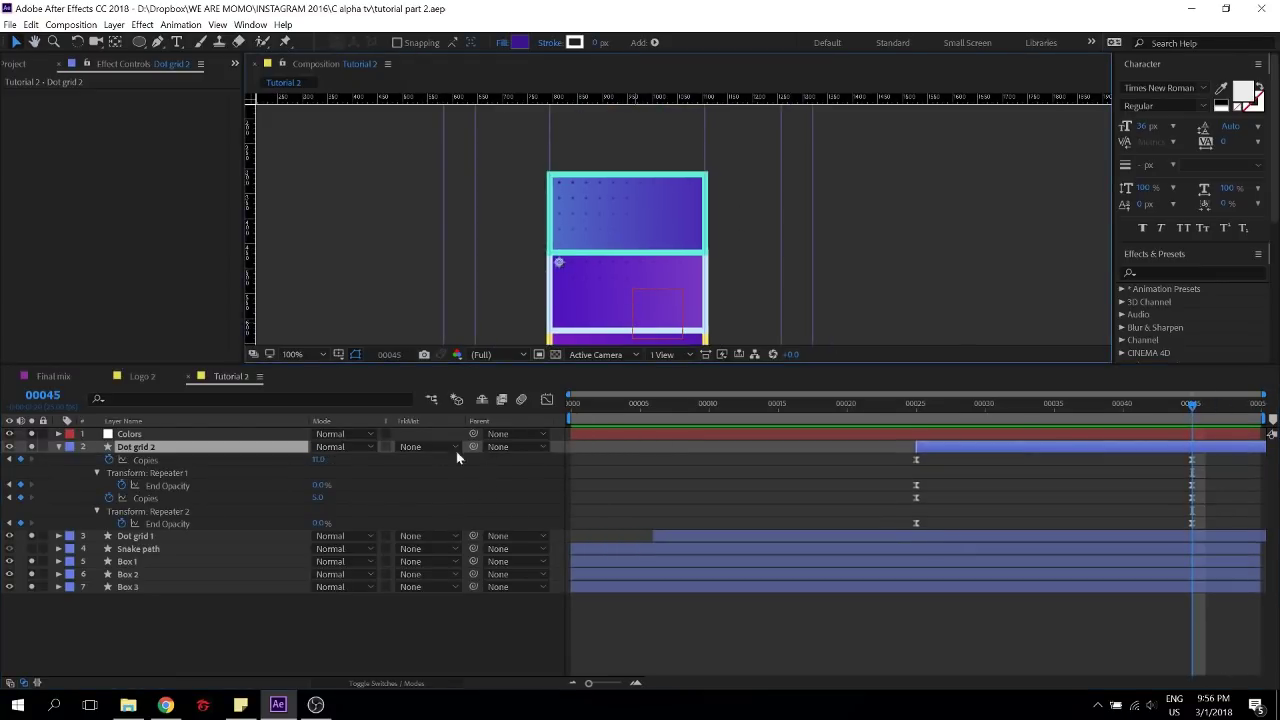
click(59, 446)
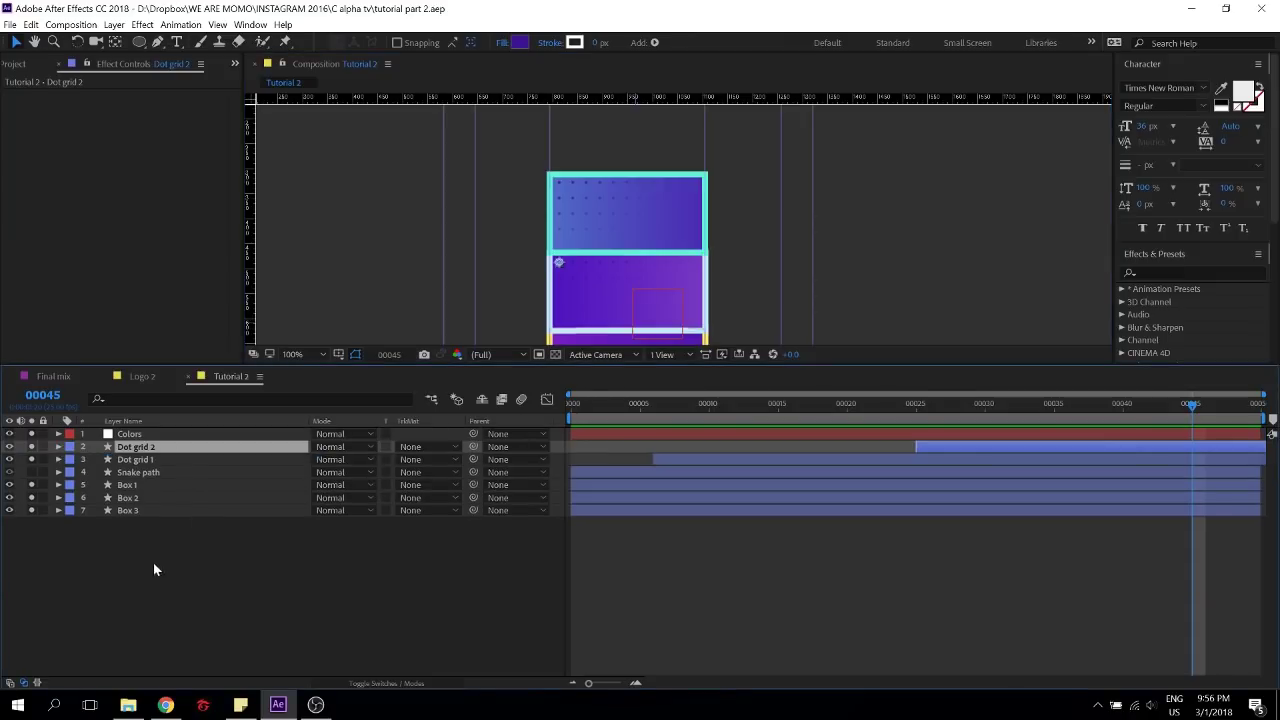
click(199, 558)
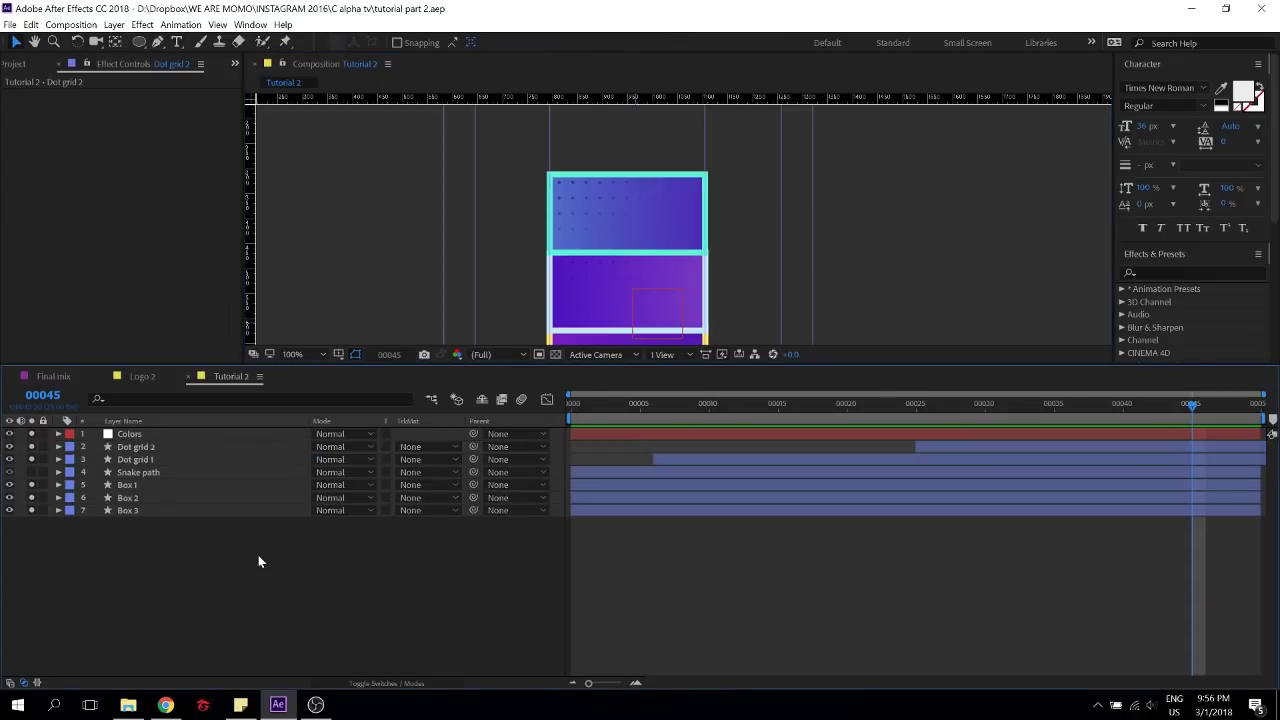
click(137, 459)
click(131, 473)
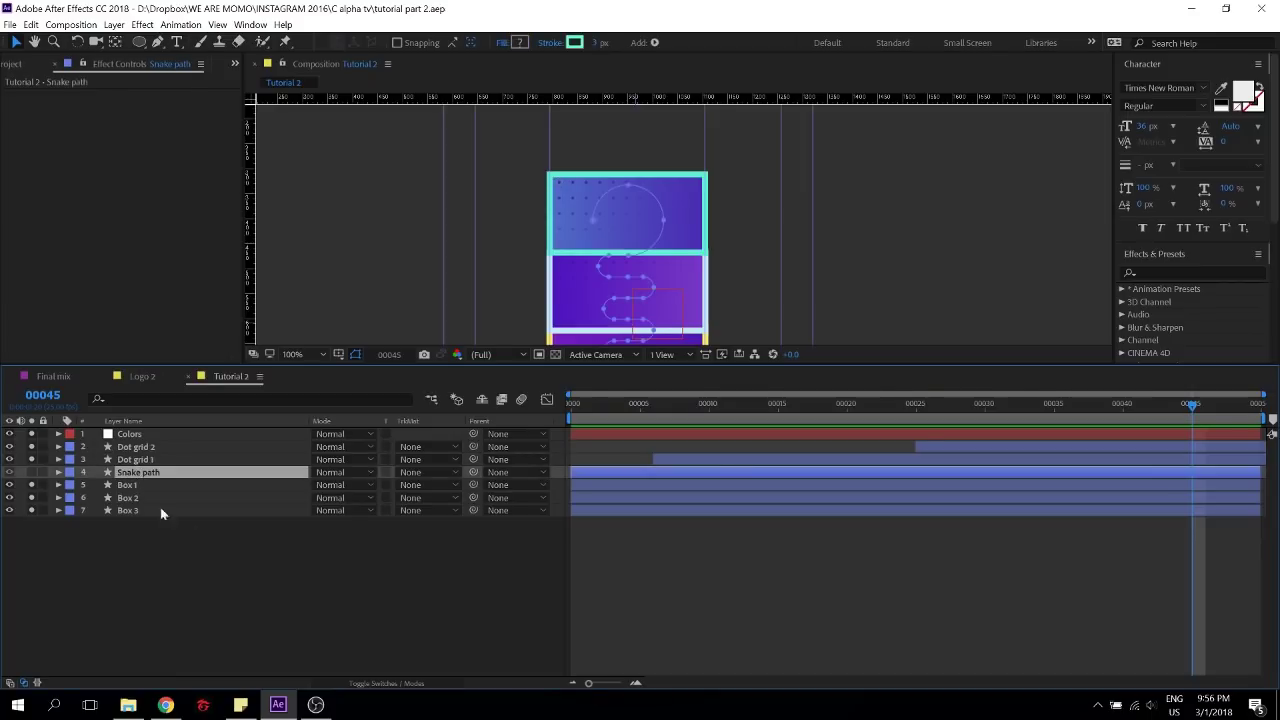
click(363, 521)
click(145, 460)
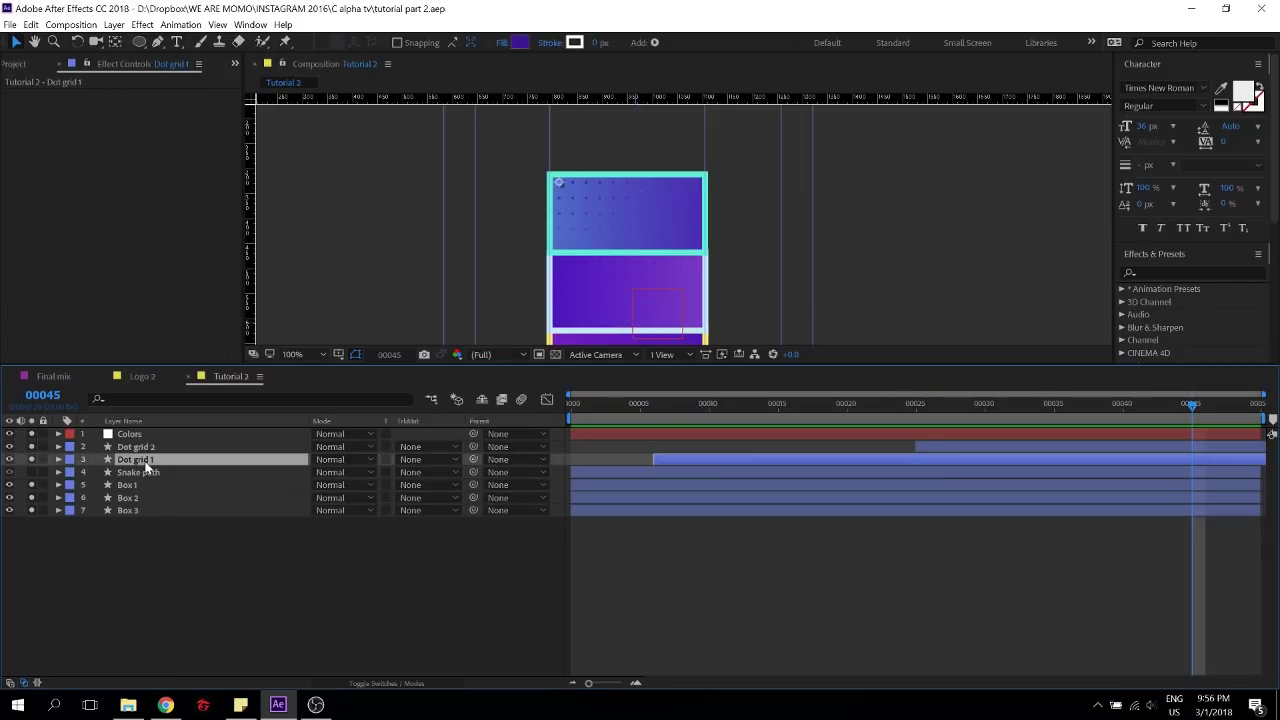
click(158, 575)
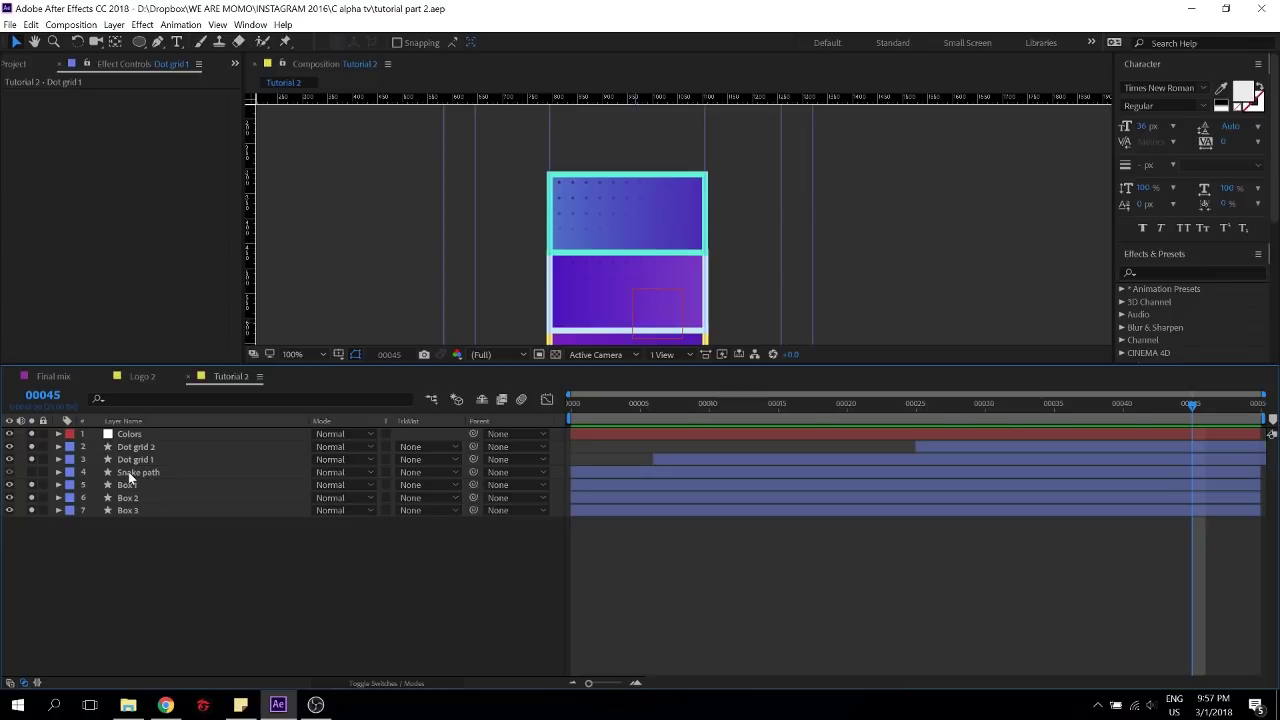
click(160, 446)
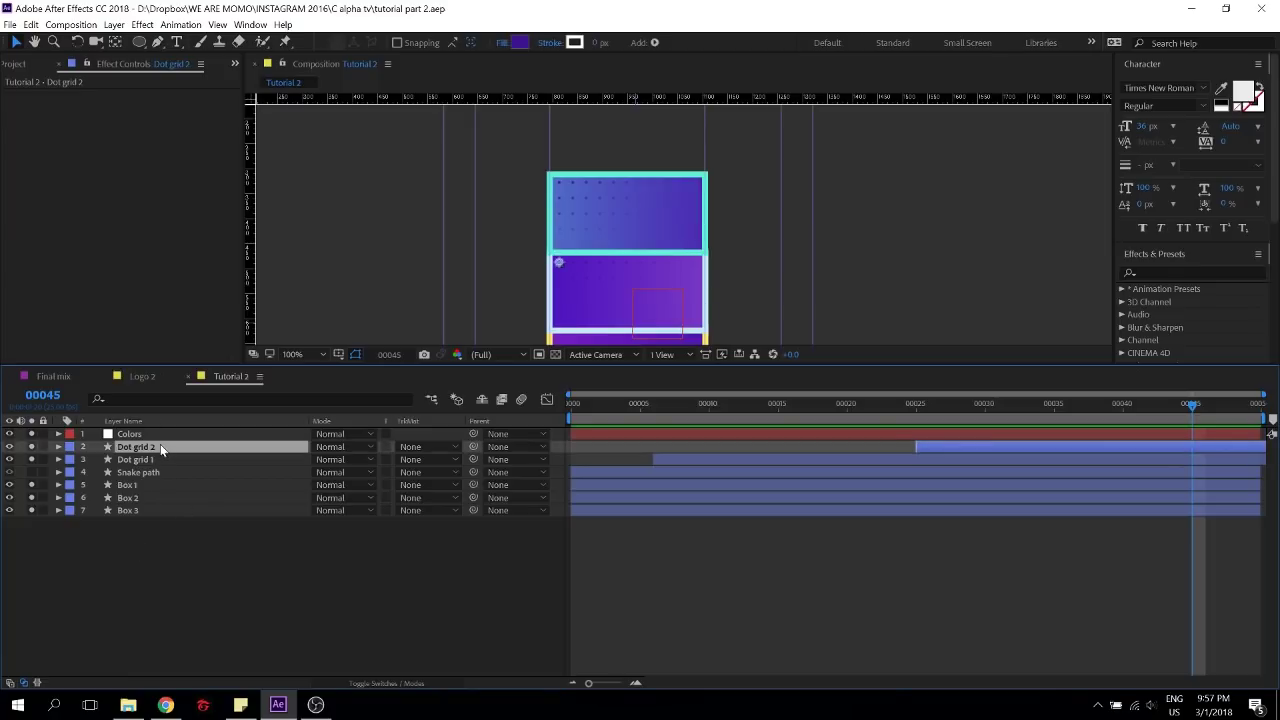
click(246, 459)
click(725, 582)
key(Home)
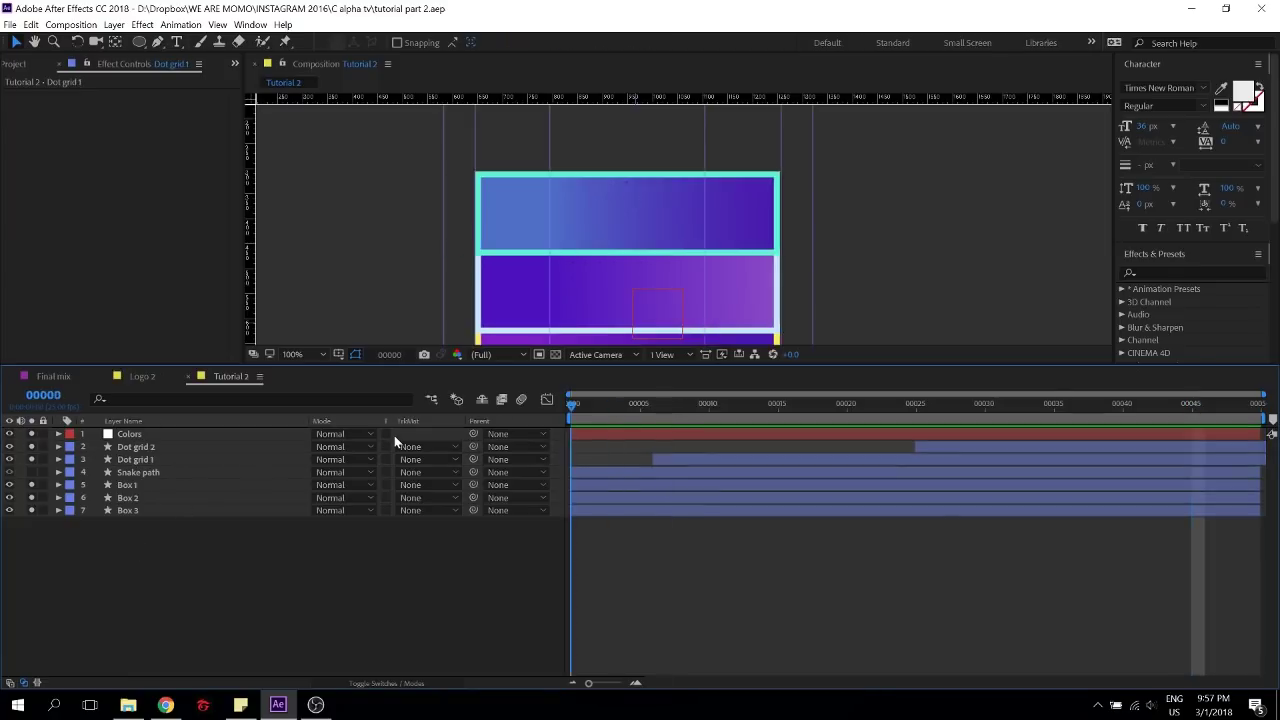
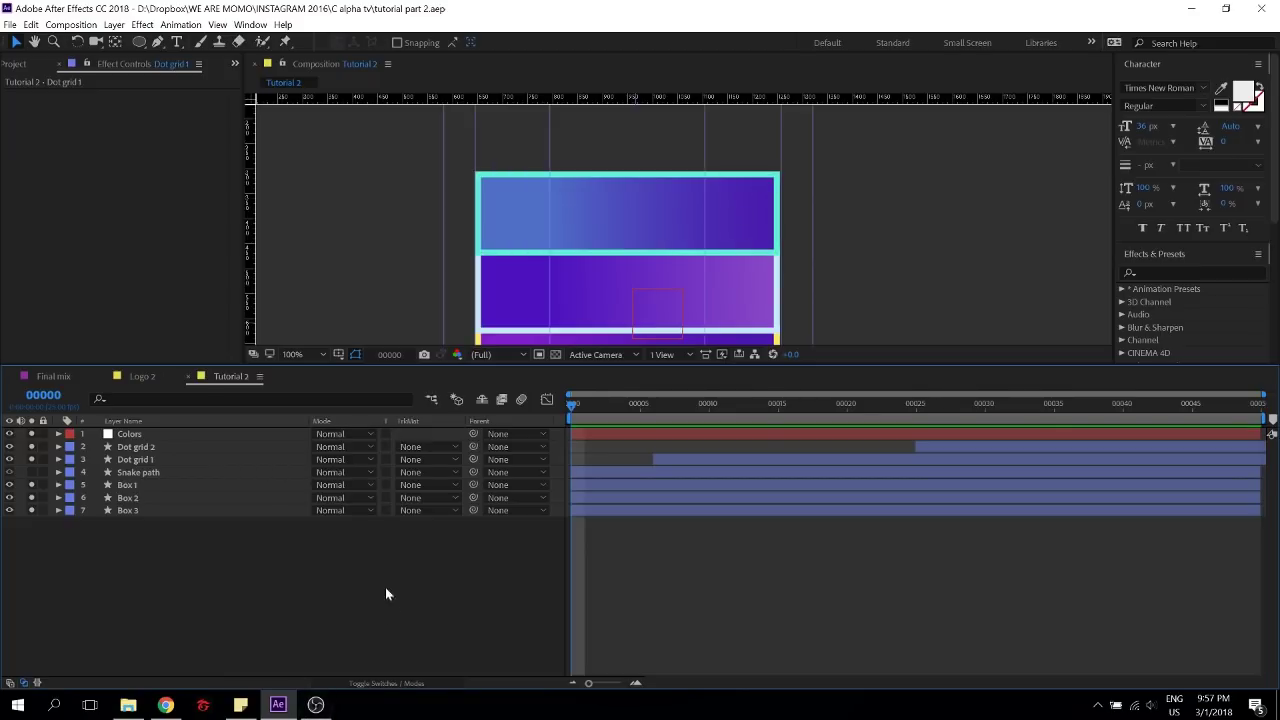
Consult the Logo 2 composition and set up the Rectangle tool in Tutorial 2 with fill 5FF3D5, sampled from Box 1's teal outline
click(142, 377)
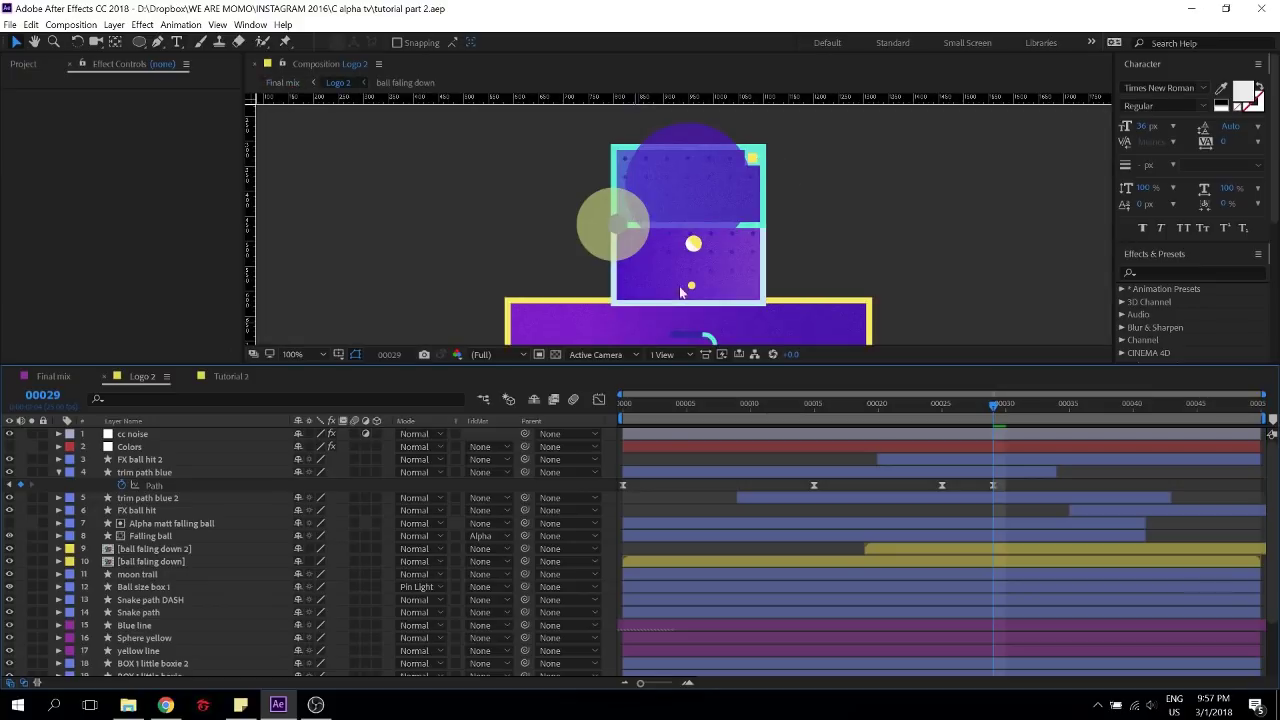
click(231, 376)
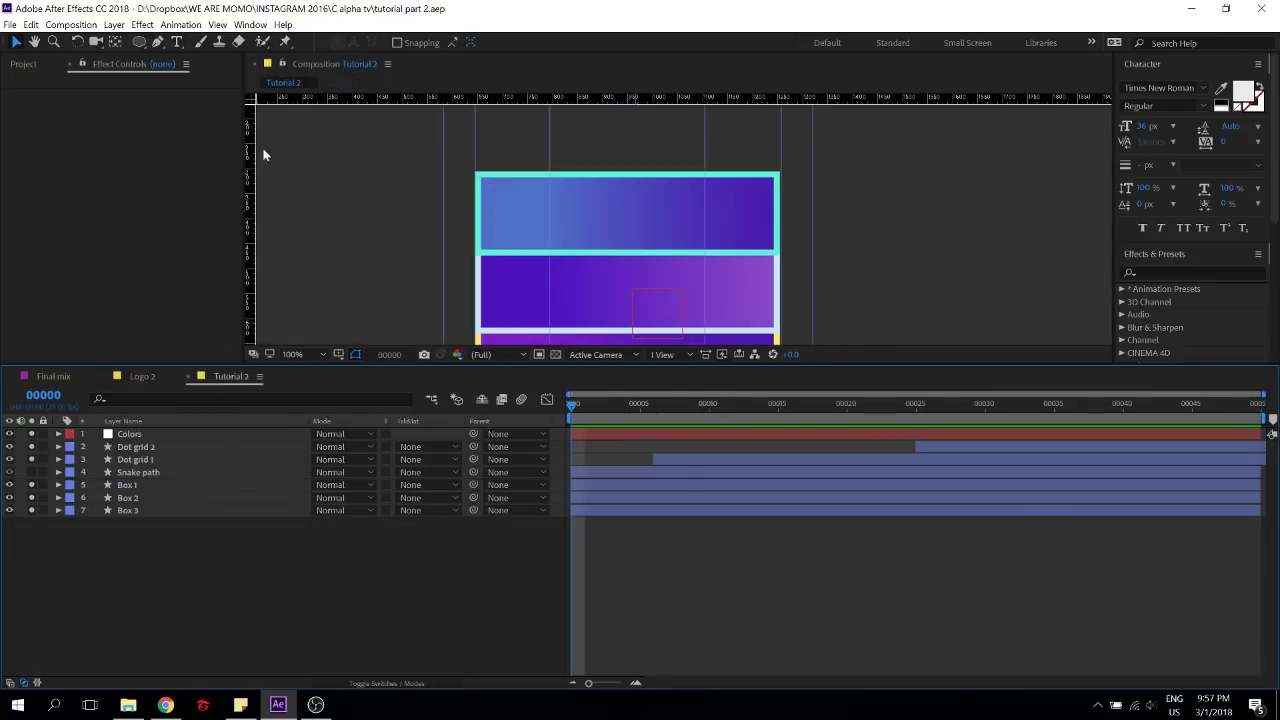
click(145, 42)
click(230, 41)
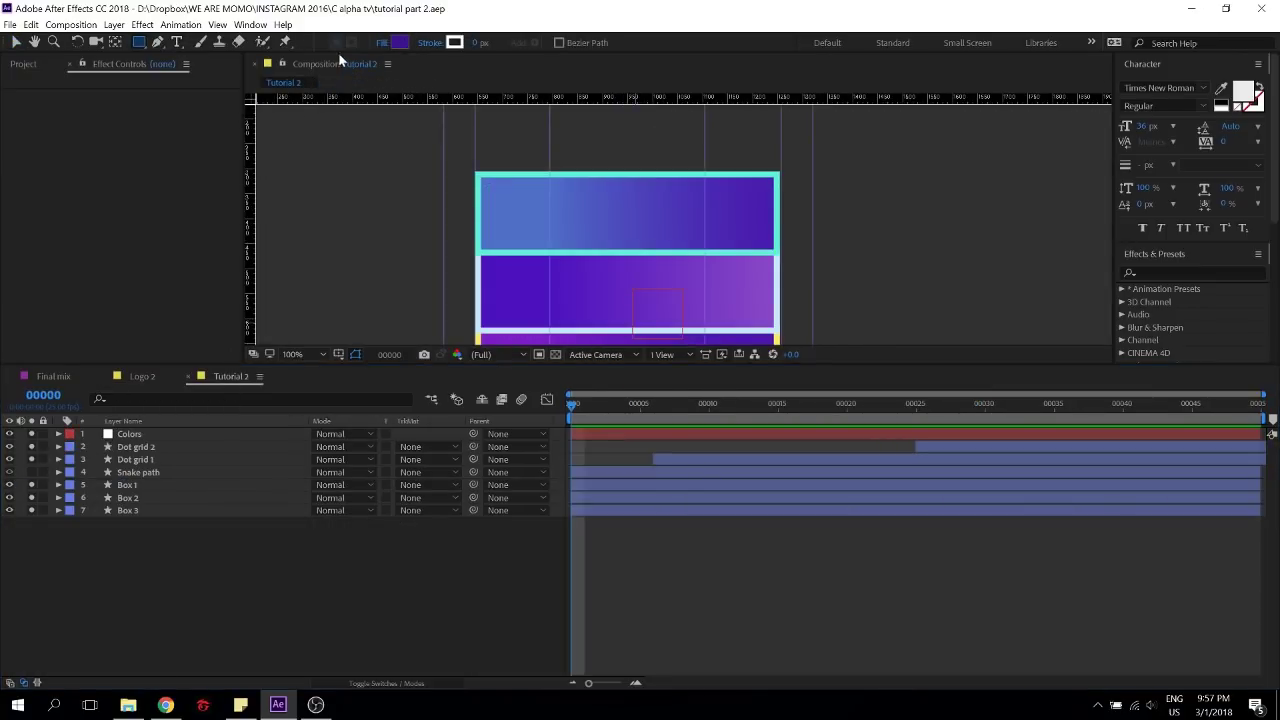
click(399, 42)
click(382, 234)
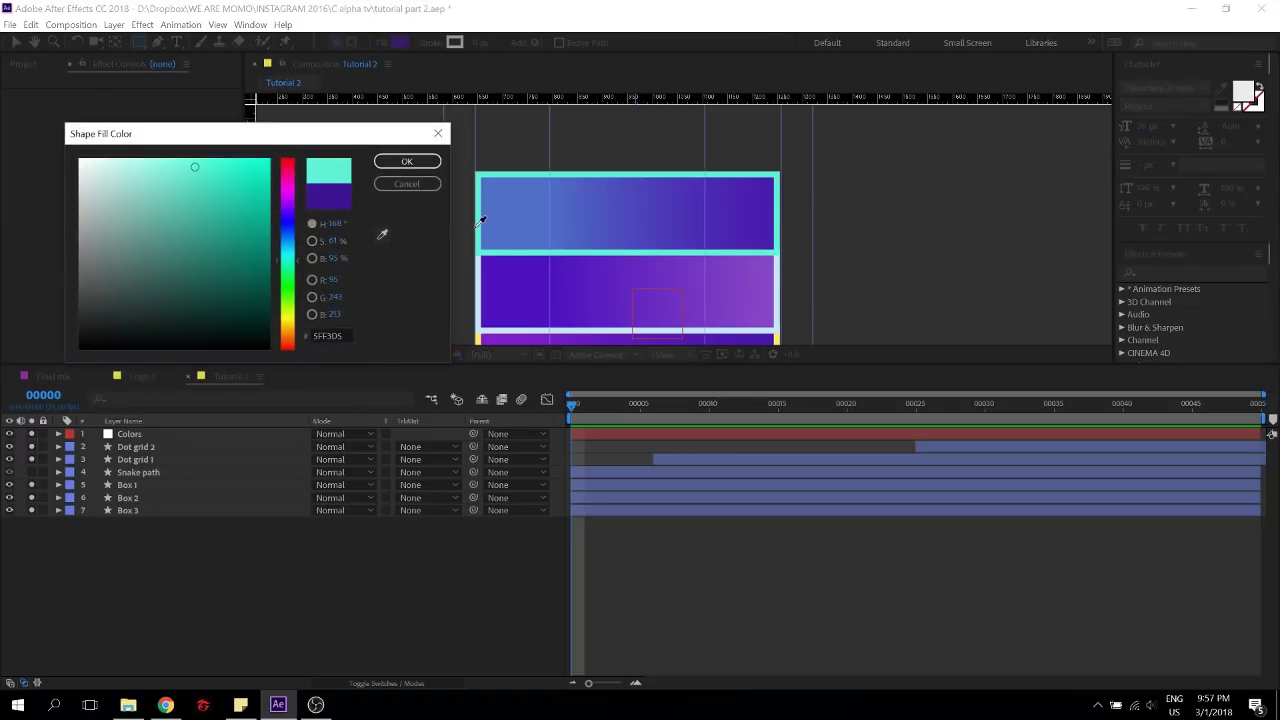
click(482, 222)
click(407, 161)
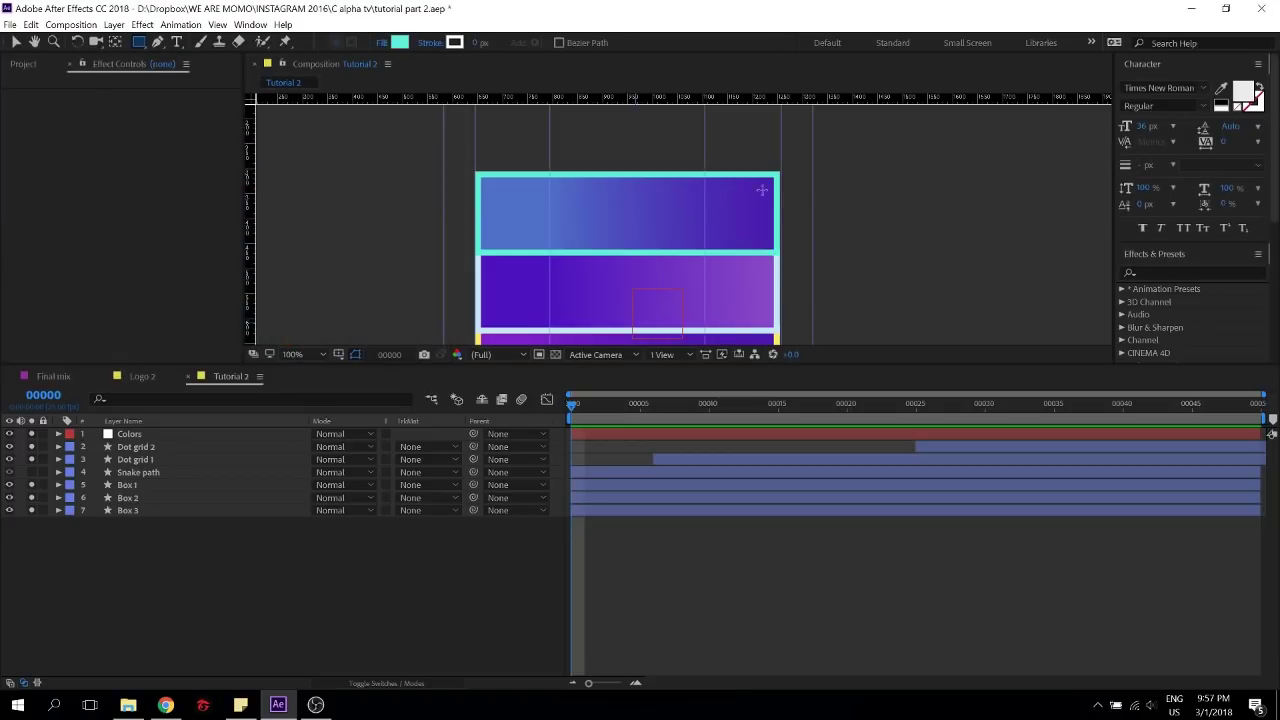
Draw a small teal square inside the upper-right corner of Box 1 and centre its anchor point in the layer content
key(period)
drag(847, 175, 796, 211)
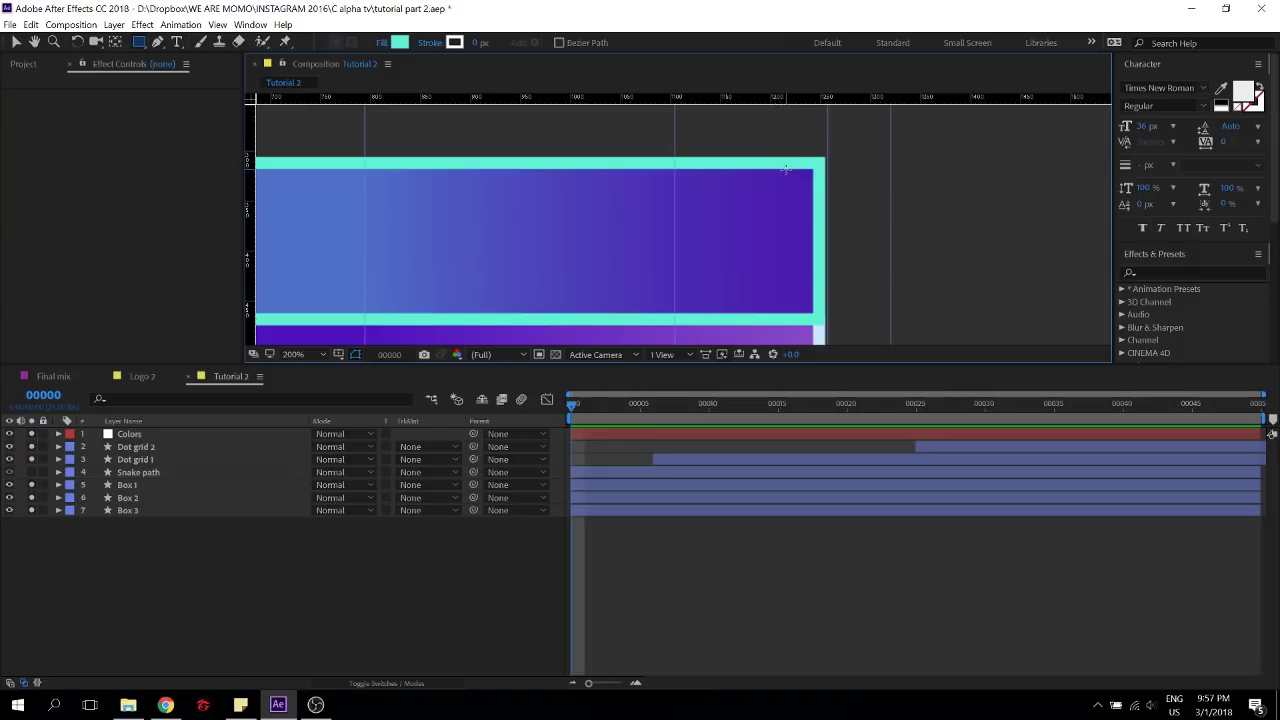
drag(785, 170, 817, 199)
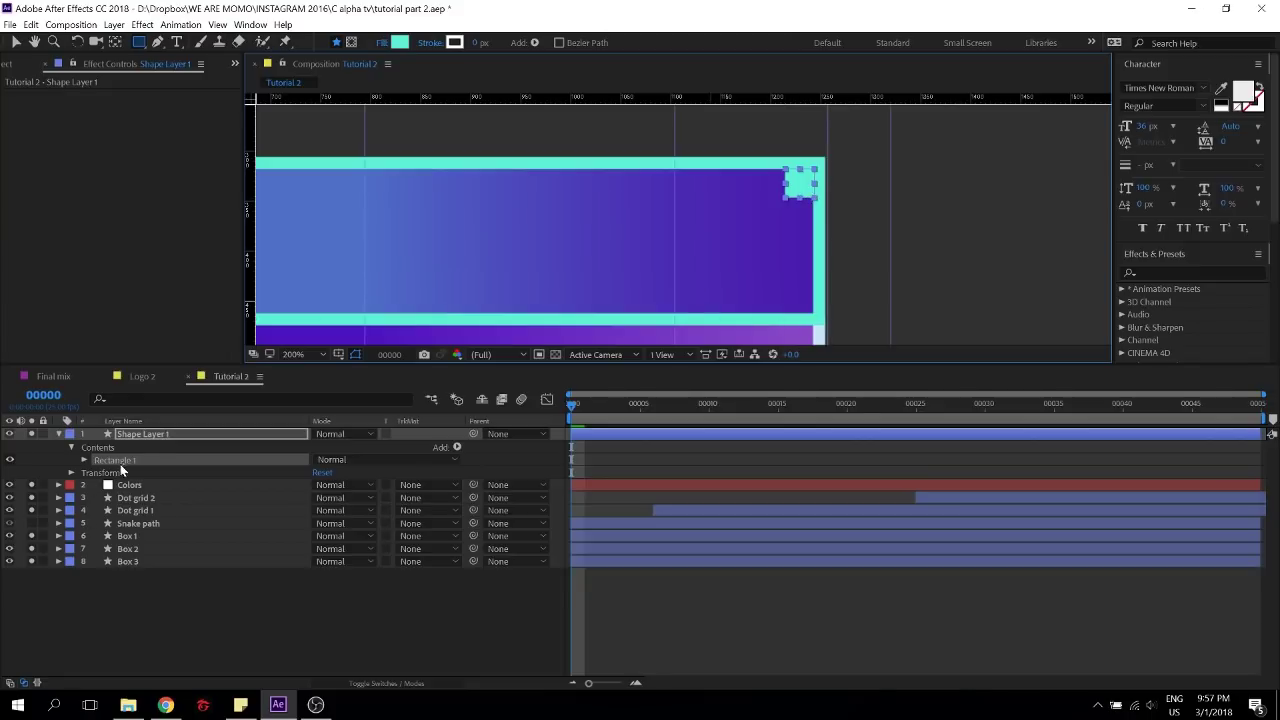
right_click(152, 431)
mouse_move(280, 184)
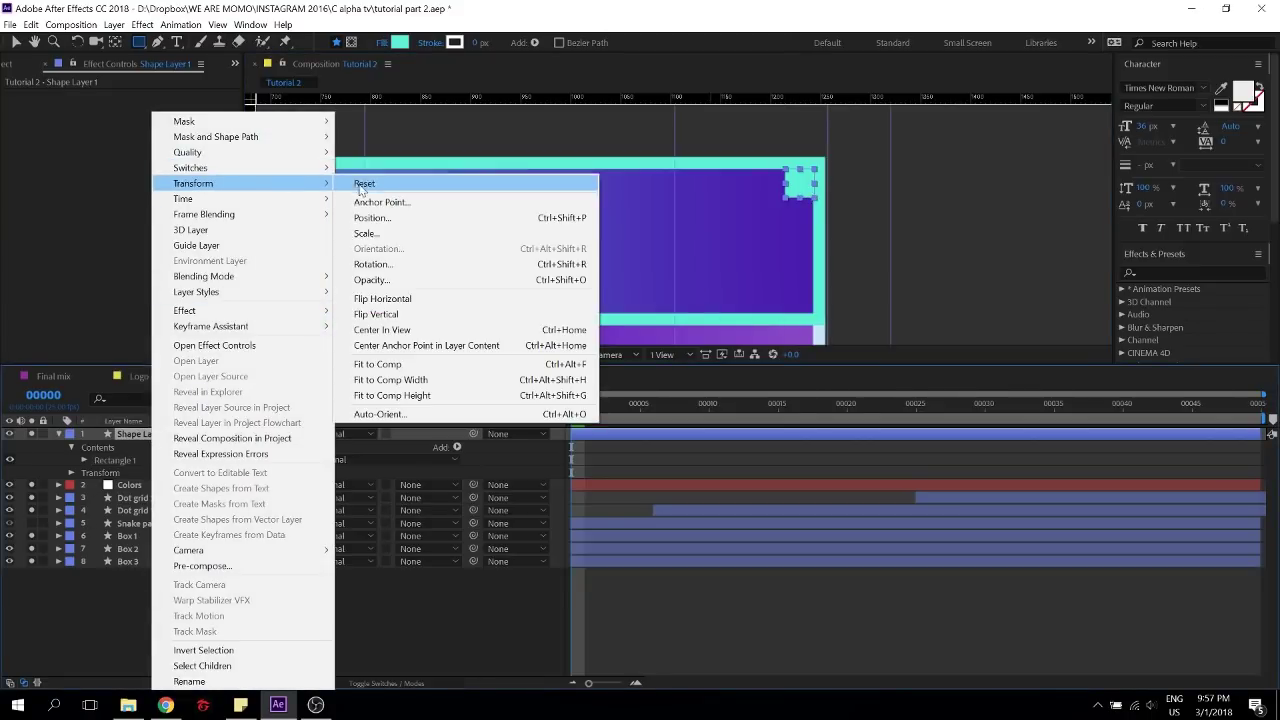
click(420, 345)
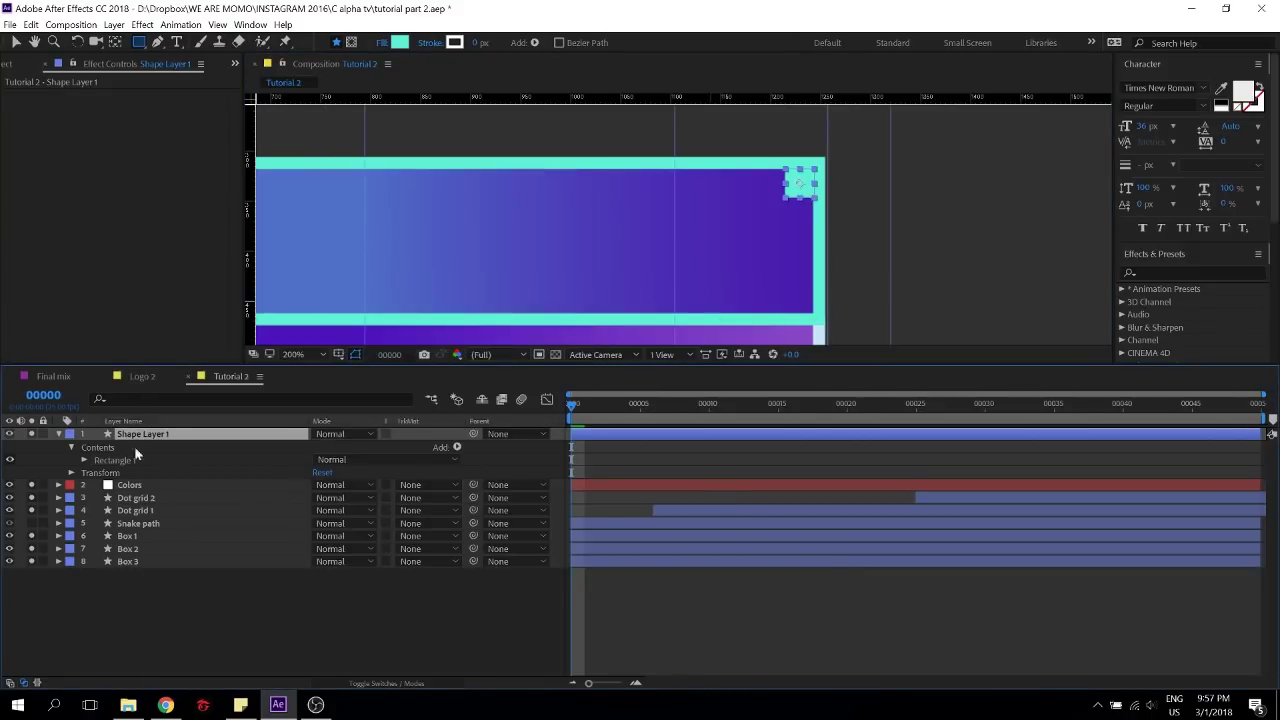
Place the new square's layer directly below the Colors layer and rename it Little corner box 1
drag(134, 446, 126, 485)
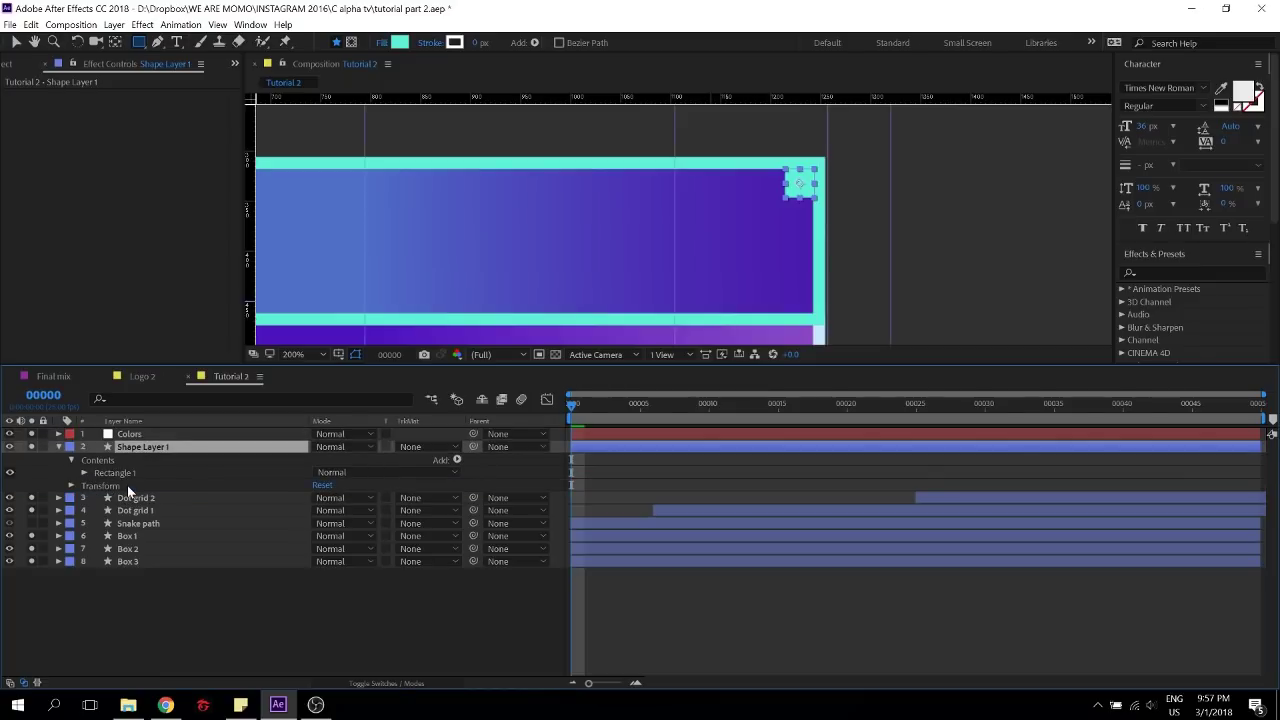
key(Return)
text(Little corner bo)
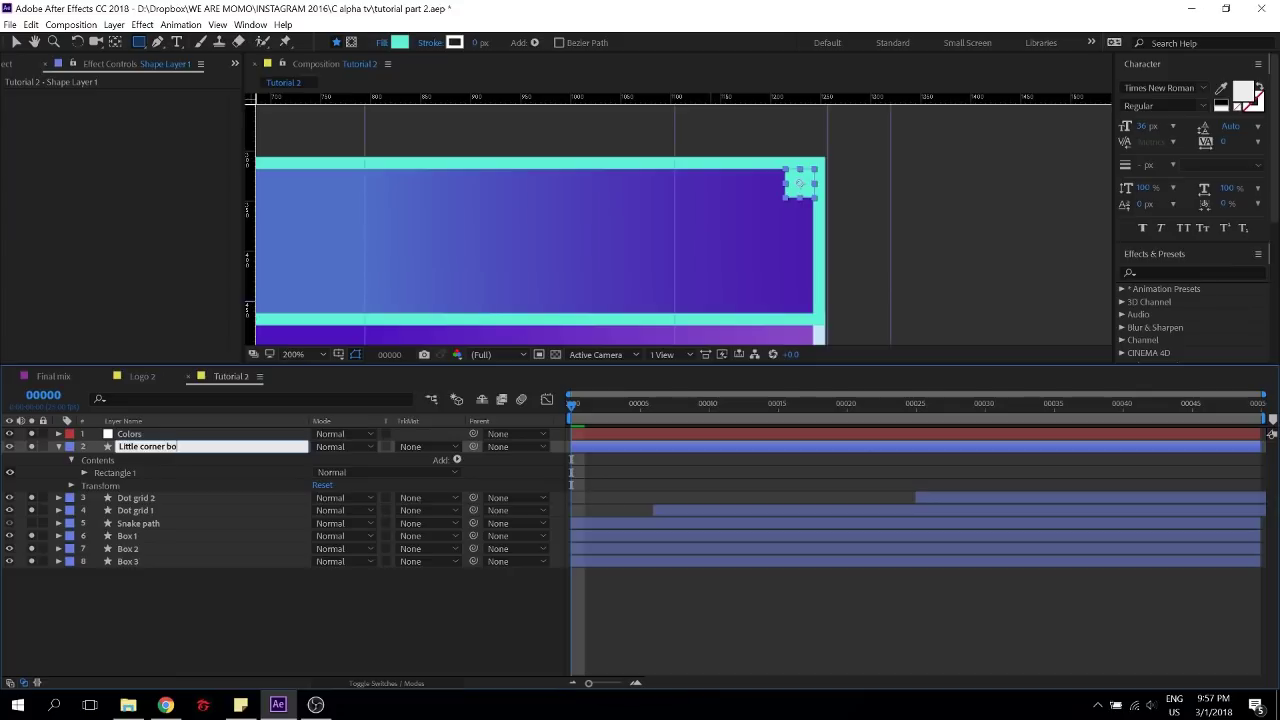
text(x 1)
key(Return)
Add a Position keyframe to the Little corner box 1 layer at frame 12
scroll(630, 280, down, 4)
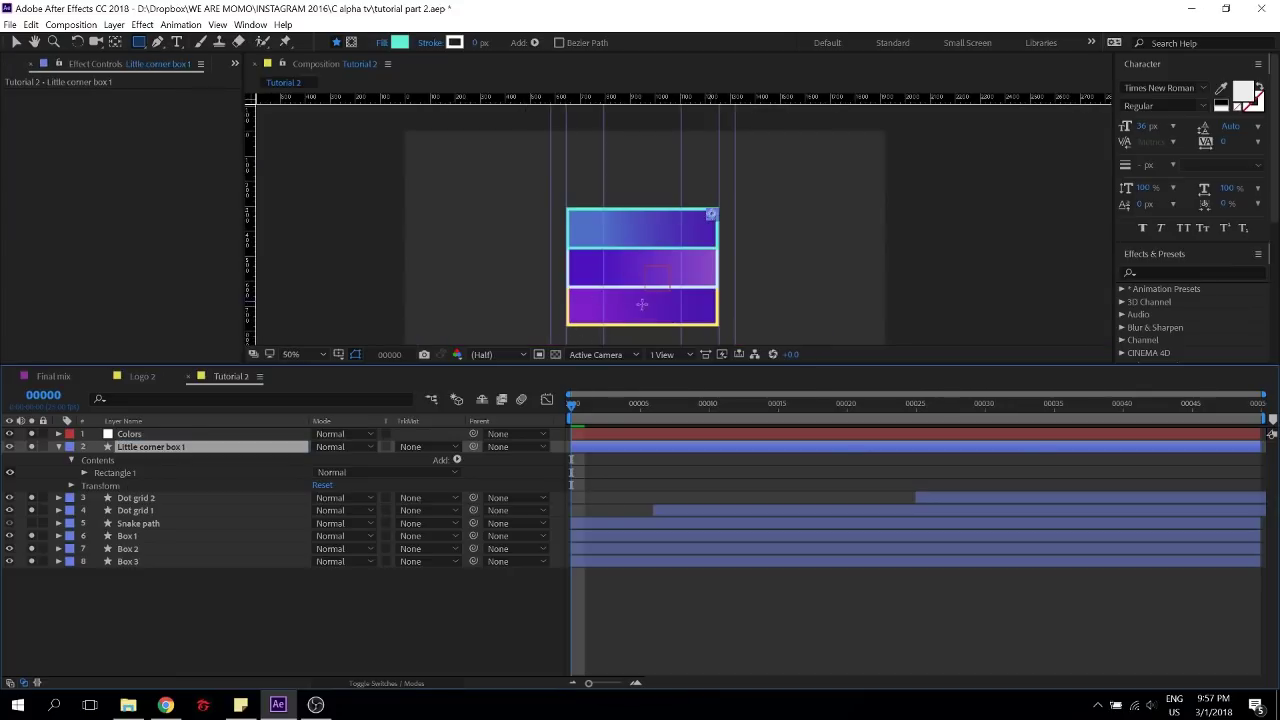
scroll(749, 240, up, 4)
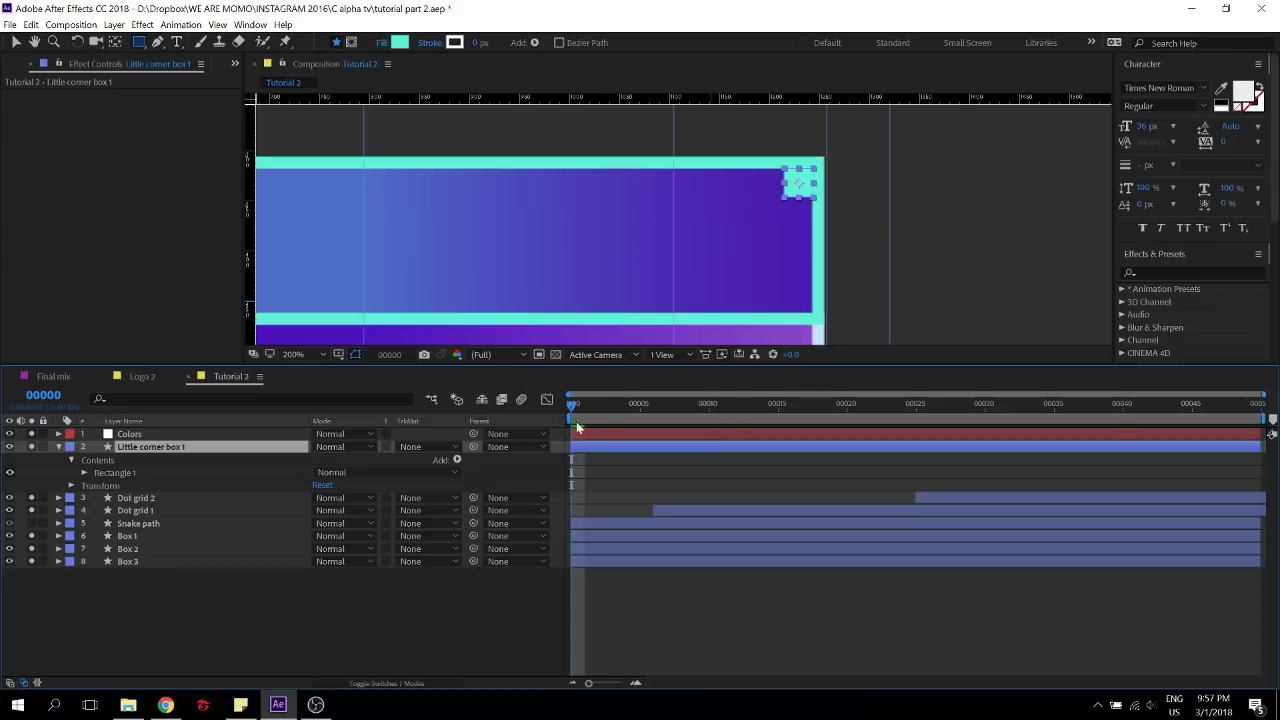
click(584, 457)
click(582, 443)
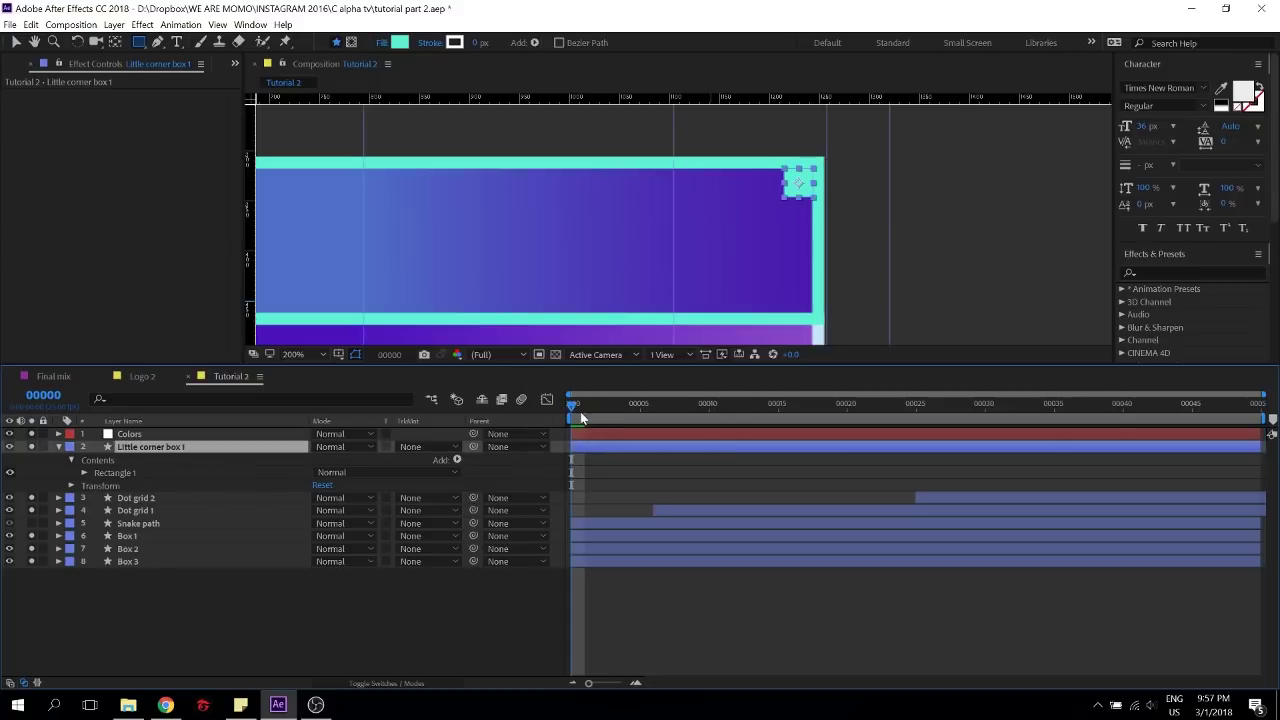
drag(580, 414, 738, 416)
key(p)
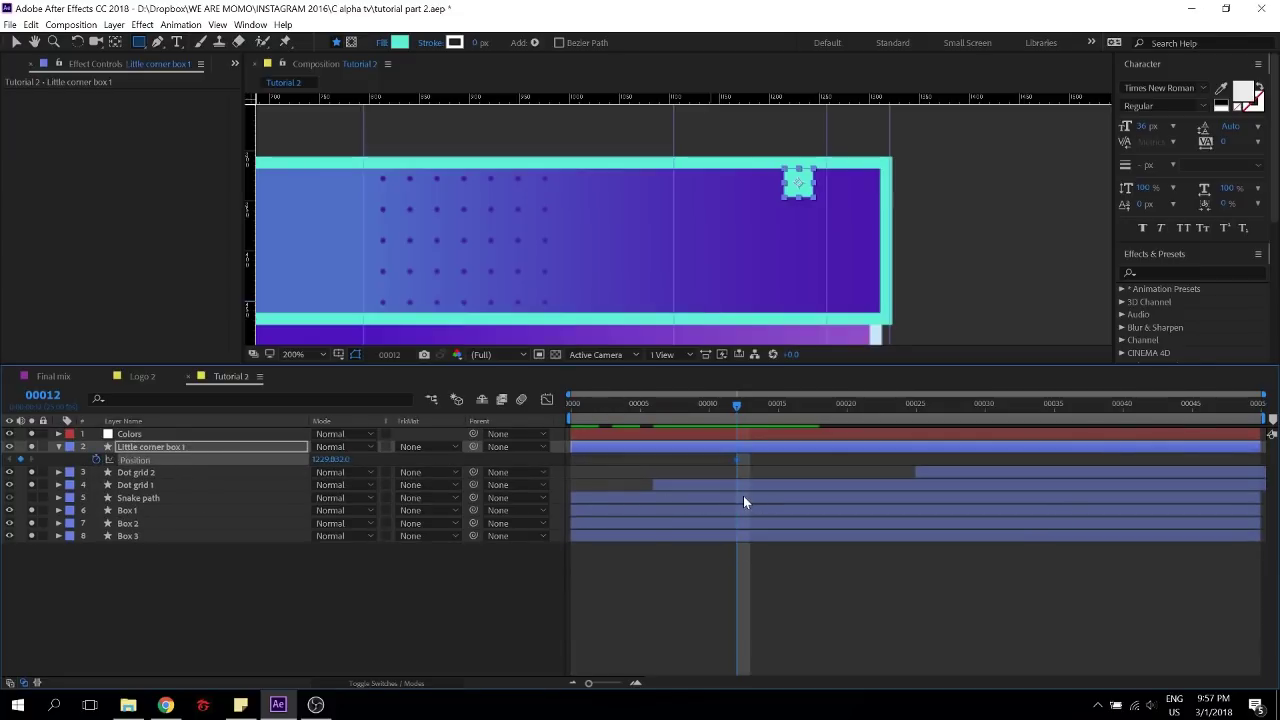
At frame 32, move Little corner box 1 horizontally into the upper-right inner corner of the narrowed Box 1
key(shift+Page_Down)
key(shift+Page_Down)
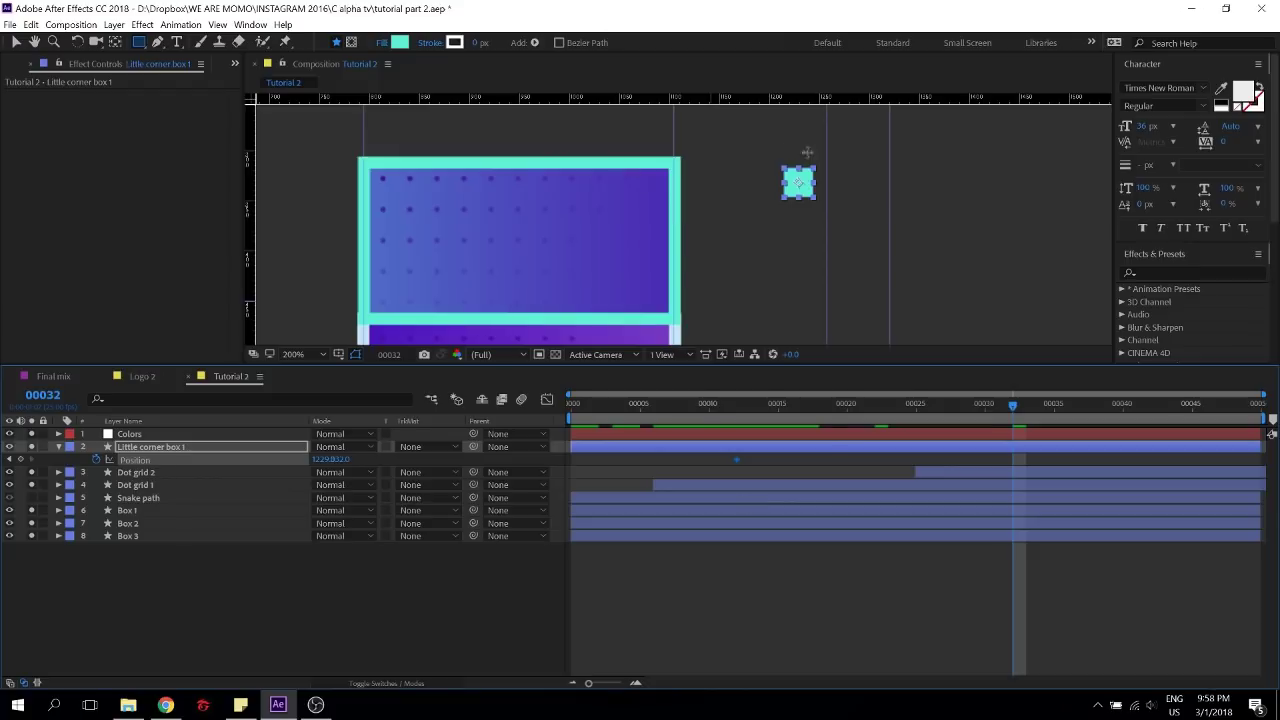
key(v)
drag(800, 183, 656, 184)
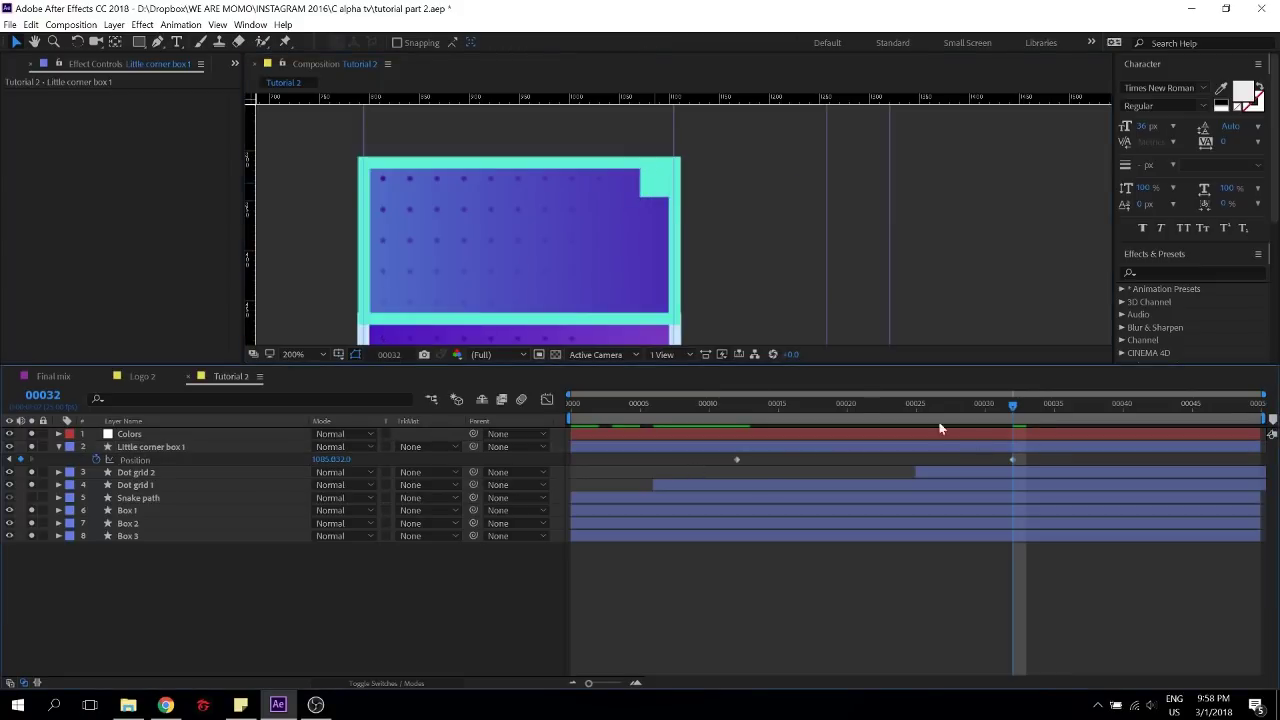
Ease both Position keyframes of Little corner box 1, stretch their speed-graph handles inward for a steep central peak, and preview from frame 10
drag(1024, 456, 670, 470)
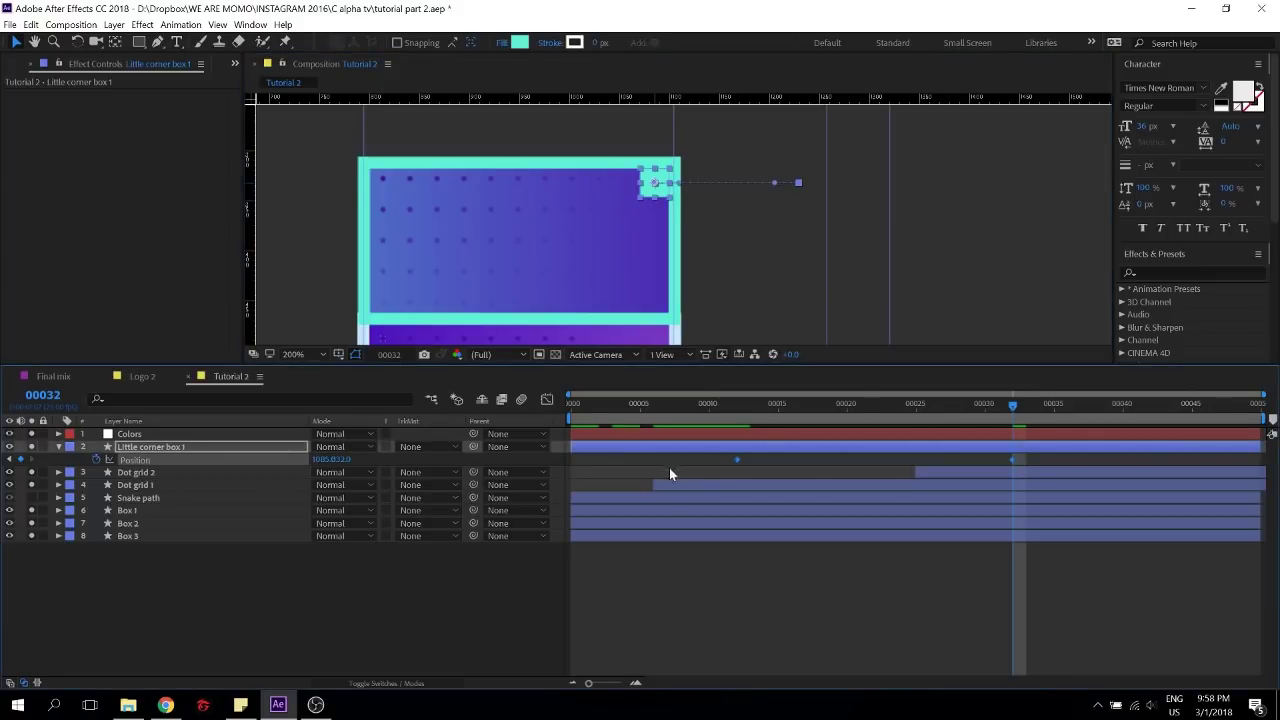
click(546, 400)
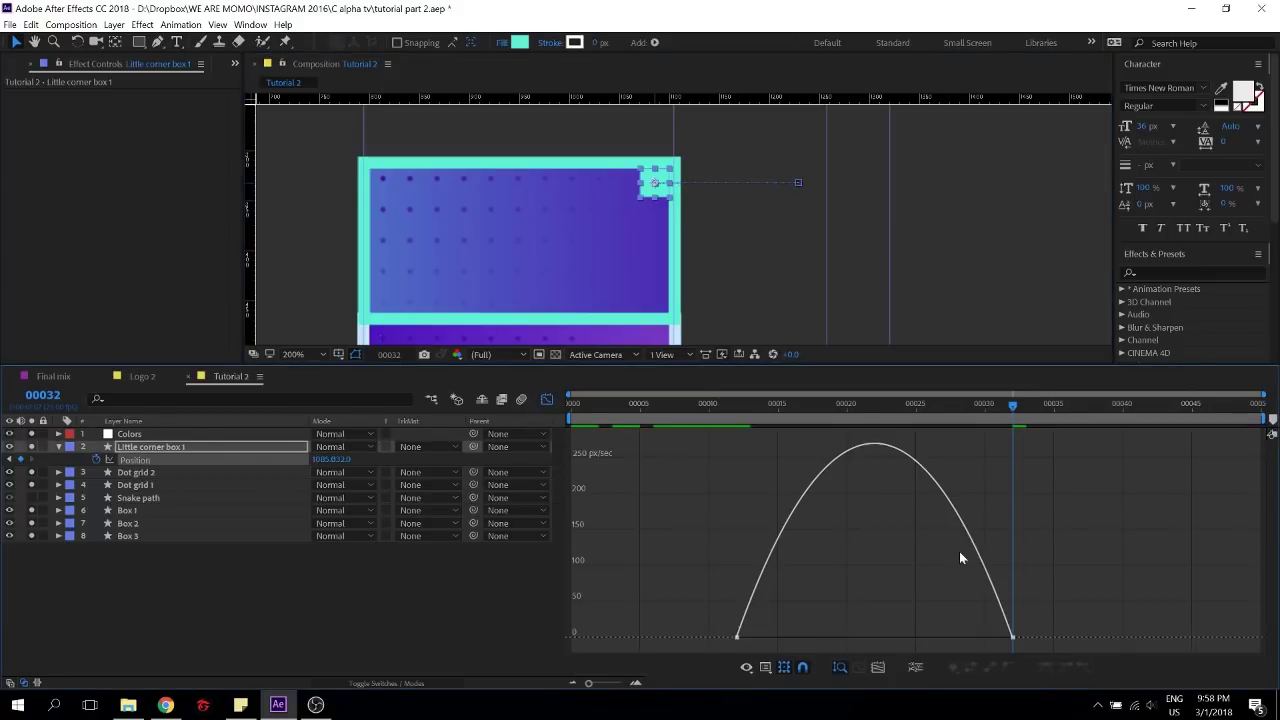
click(738, 638)
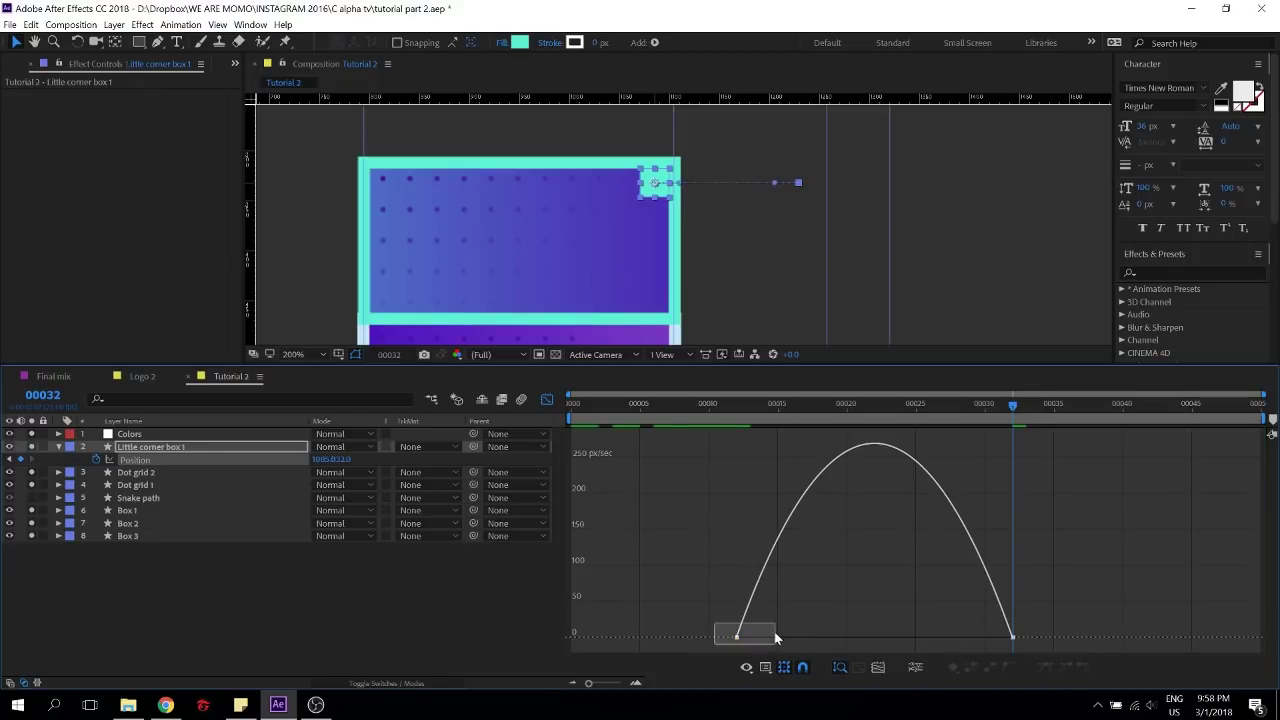
drag(783, 637, 837, 637)
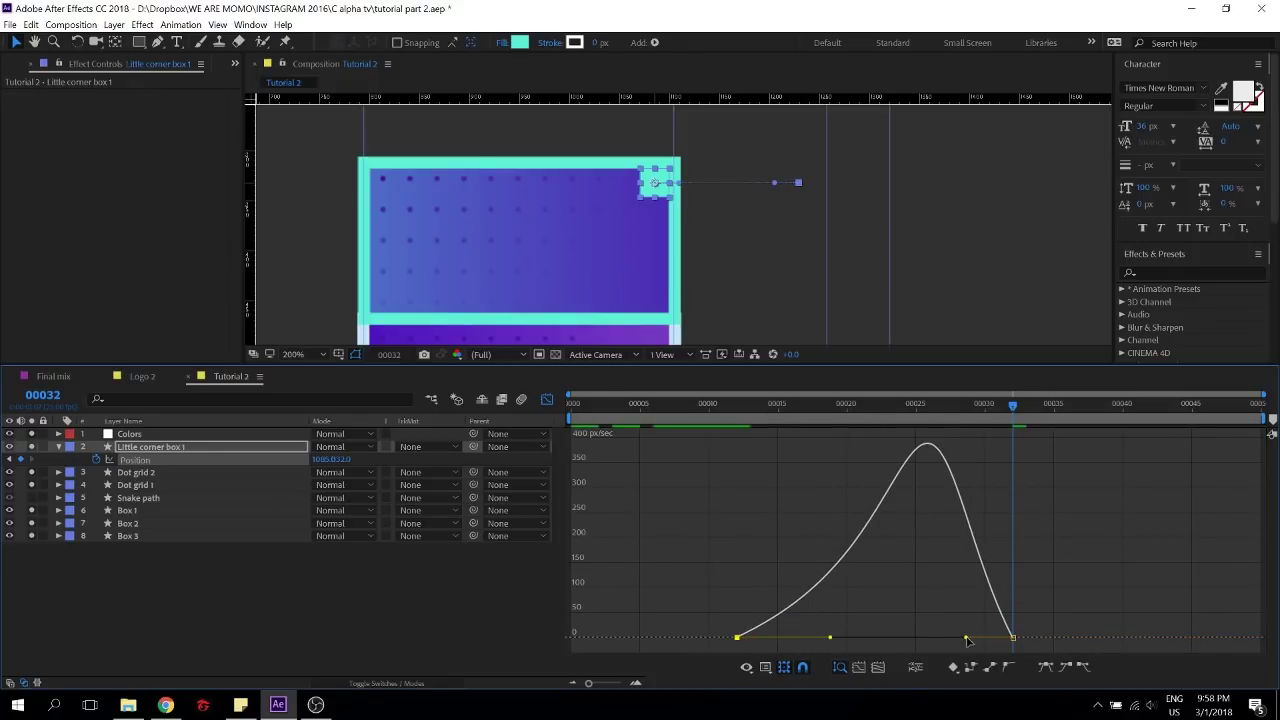
drag(967, 638, 838, 637)
click(711, 411)
key(space)
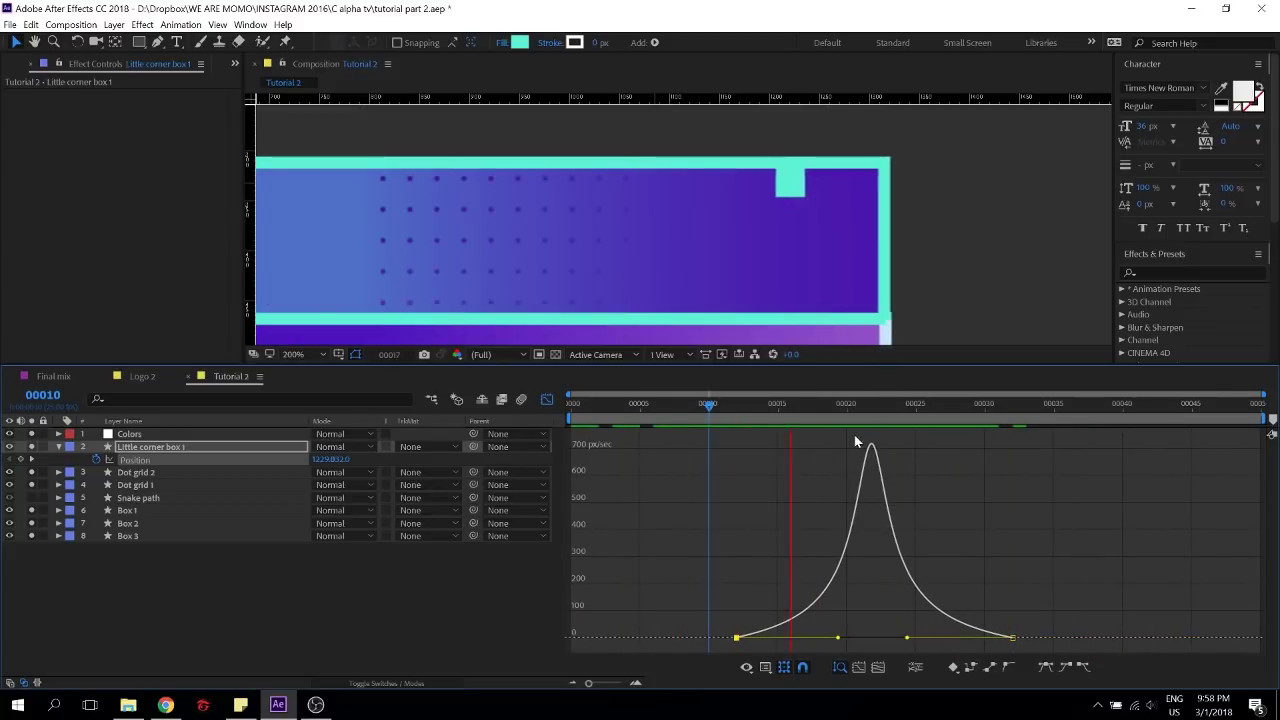
Move the last Position keyframe of Little corner box 1 to frame 30 and preview the motion from frame 2
key(space)
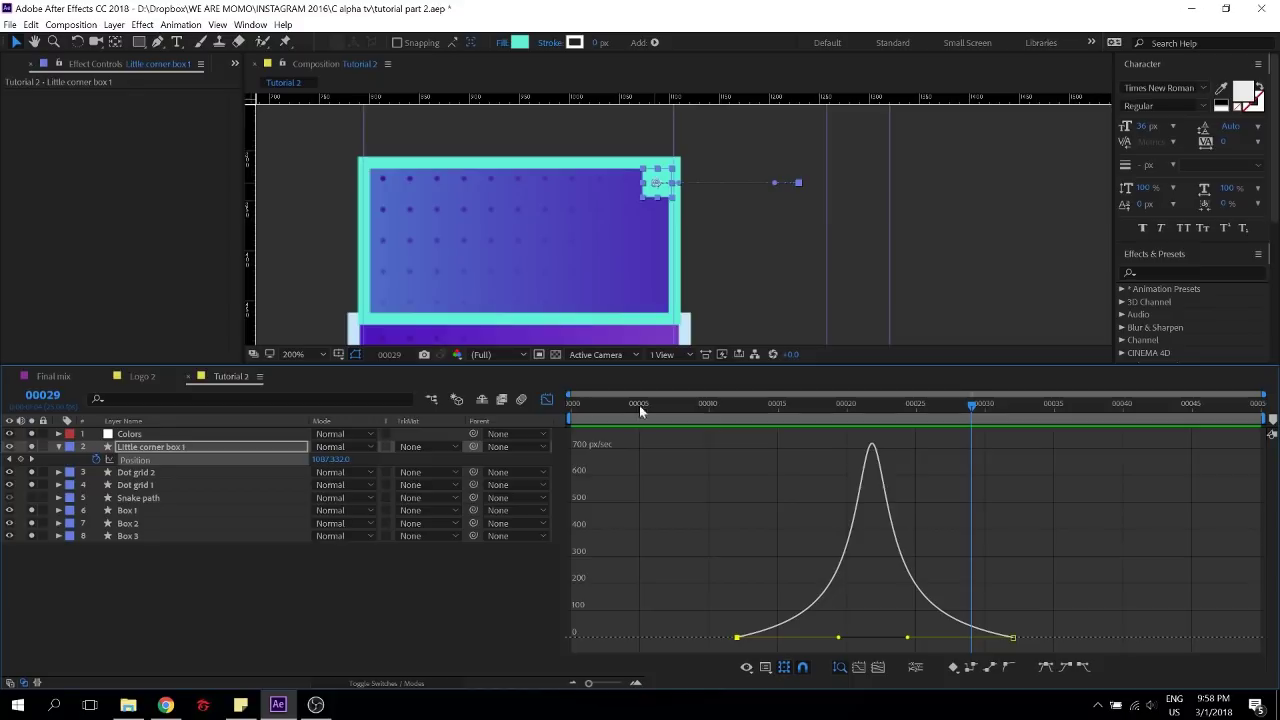
click(546, 399)
drag(1011, 462, 982, 463)
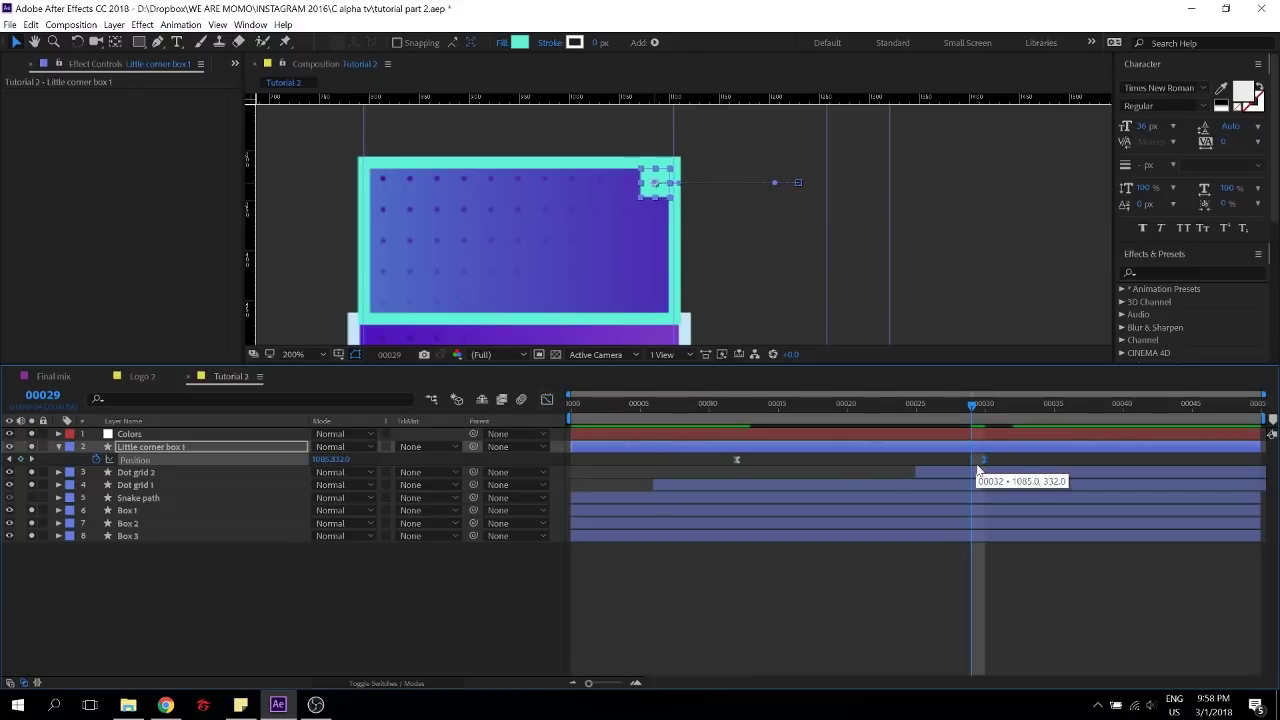
click(598, 404)
key(space)
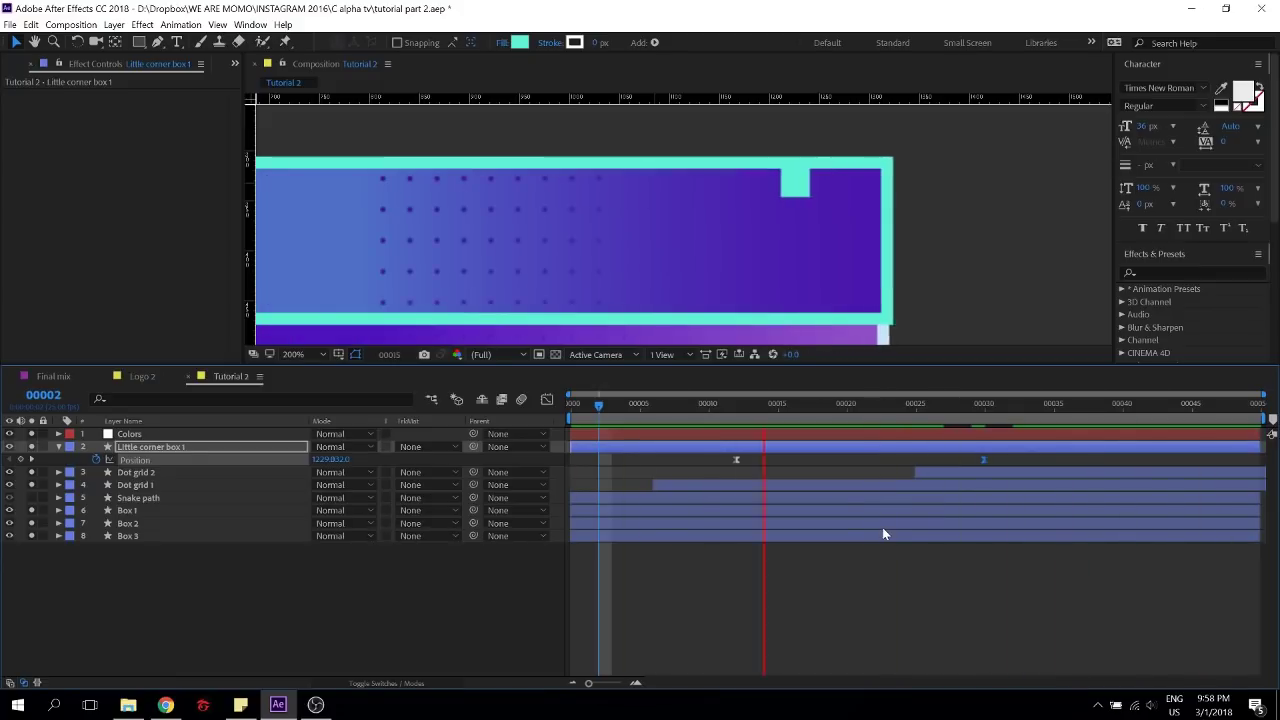
click(885, 580)
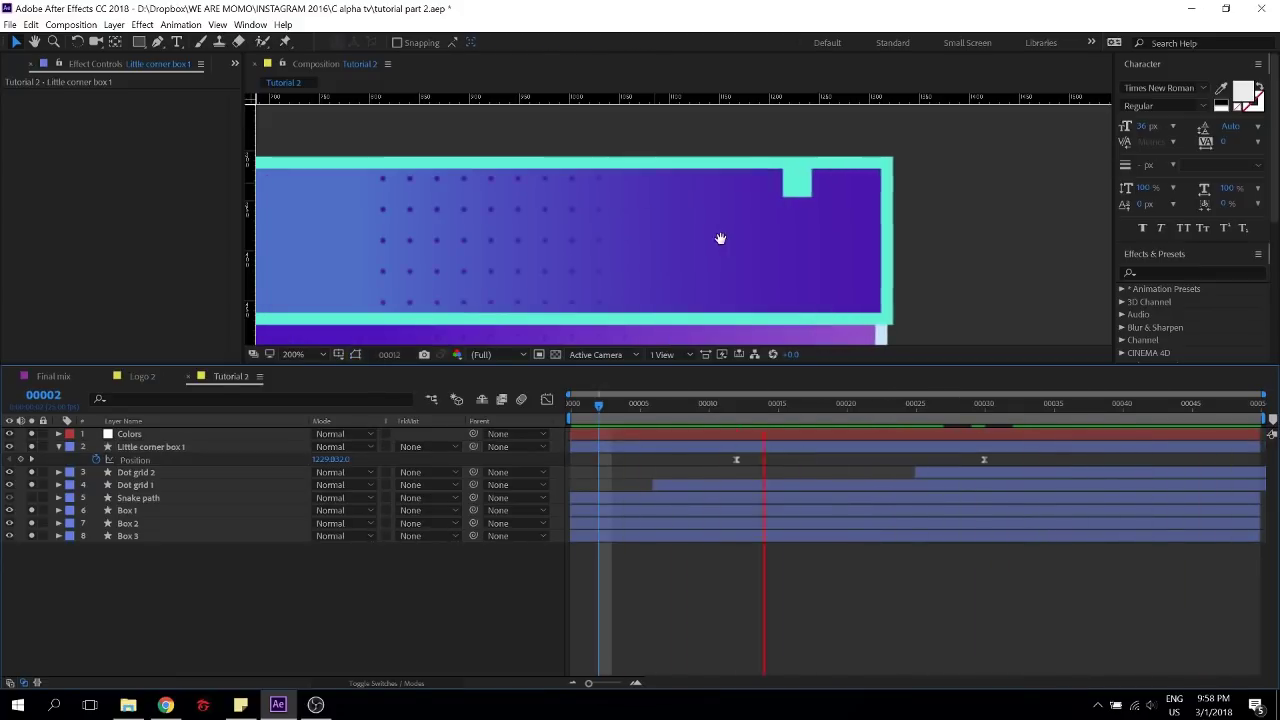
key(space)
Preview the whole stack of boxes from frame 0 and save the project
scroll(721, 236, down, 4)
drag(721, 238, 738, 212)
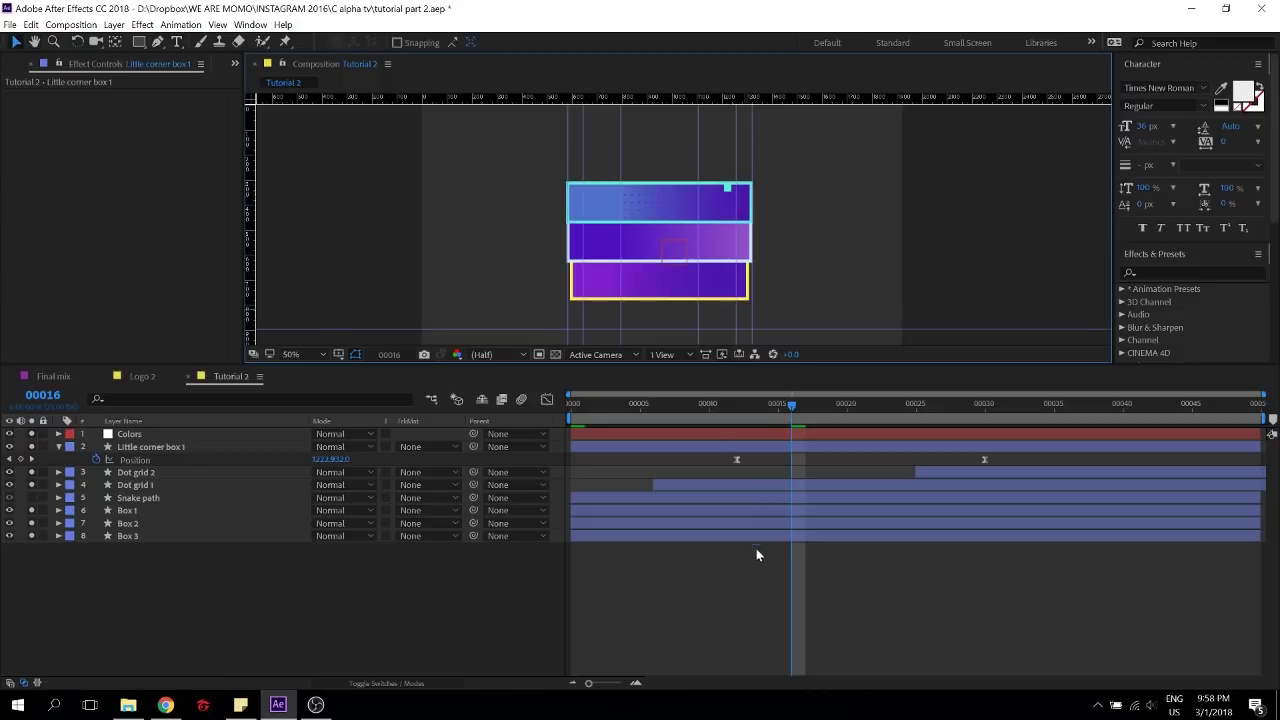
click(753, 562)
drag(714, 404, 432, 404)
key(space)
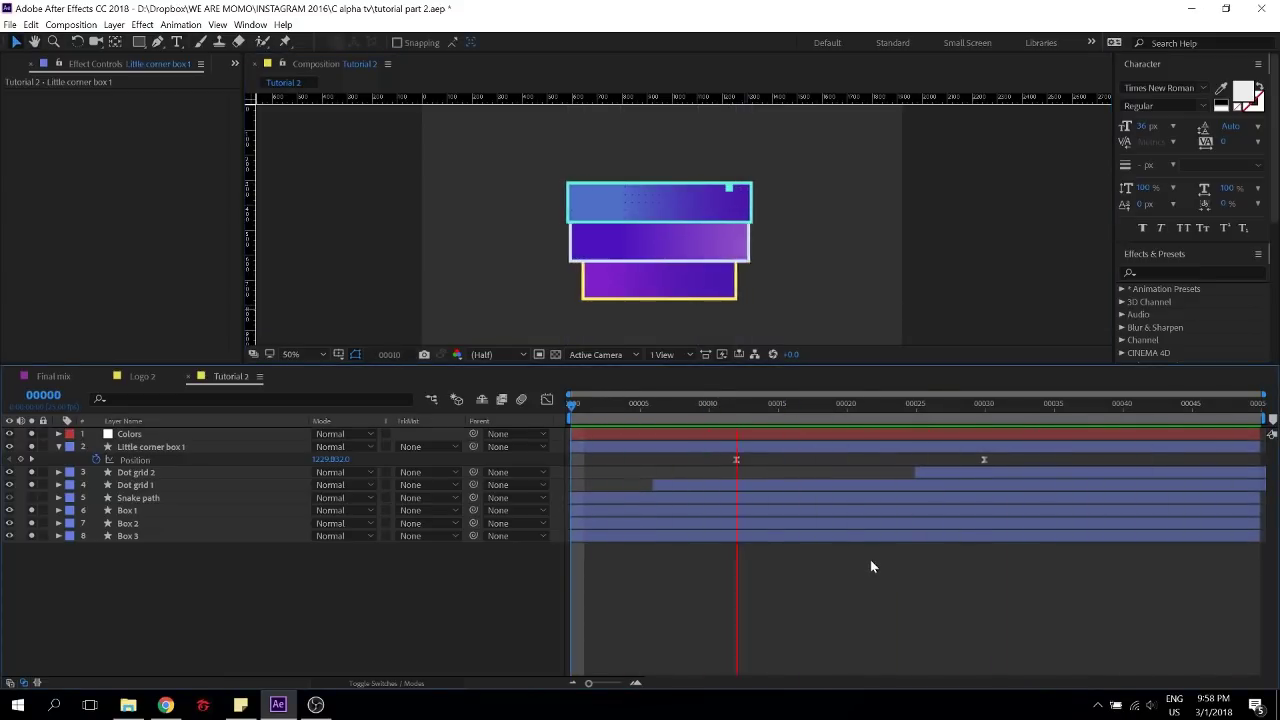
key(space)
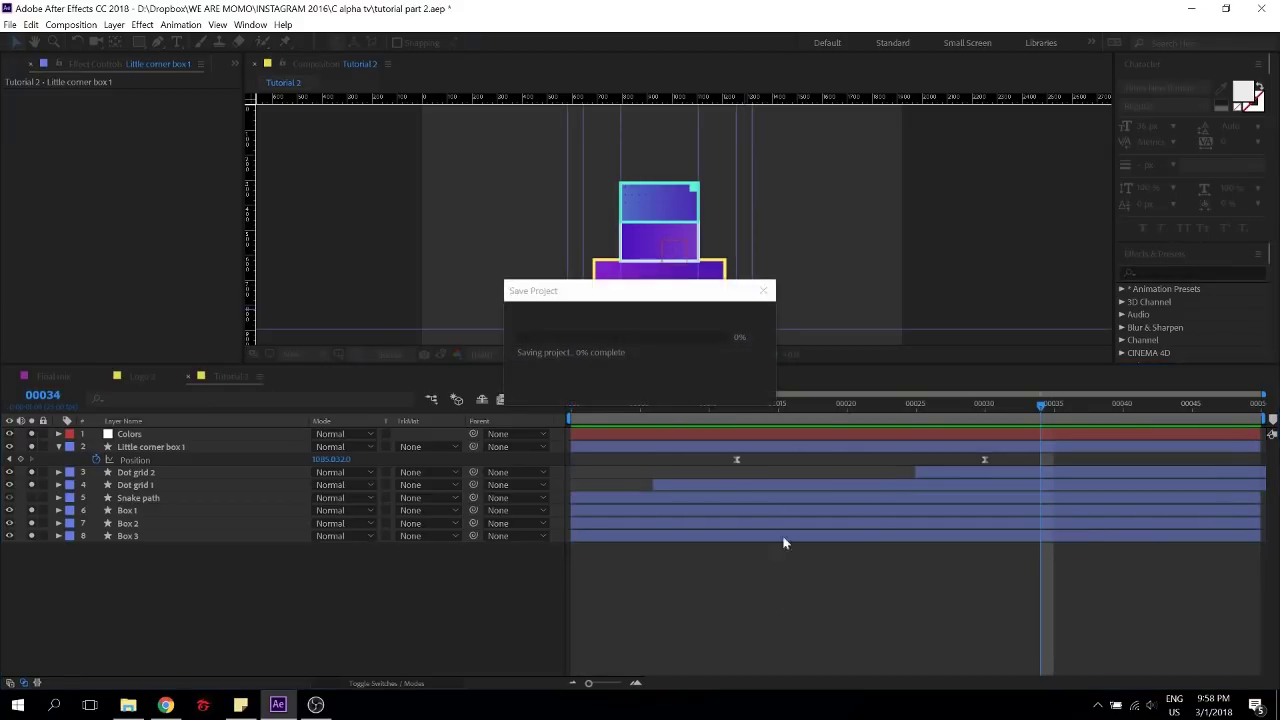
At frame 12, draw a smaller centred square inside the Little corner box 1 layer, about two-thirds its width, after checking the reference in Logo 2
scroll(692, 198, up, 2)
scroll(692, 198, up, 2)
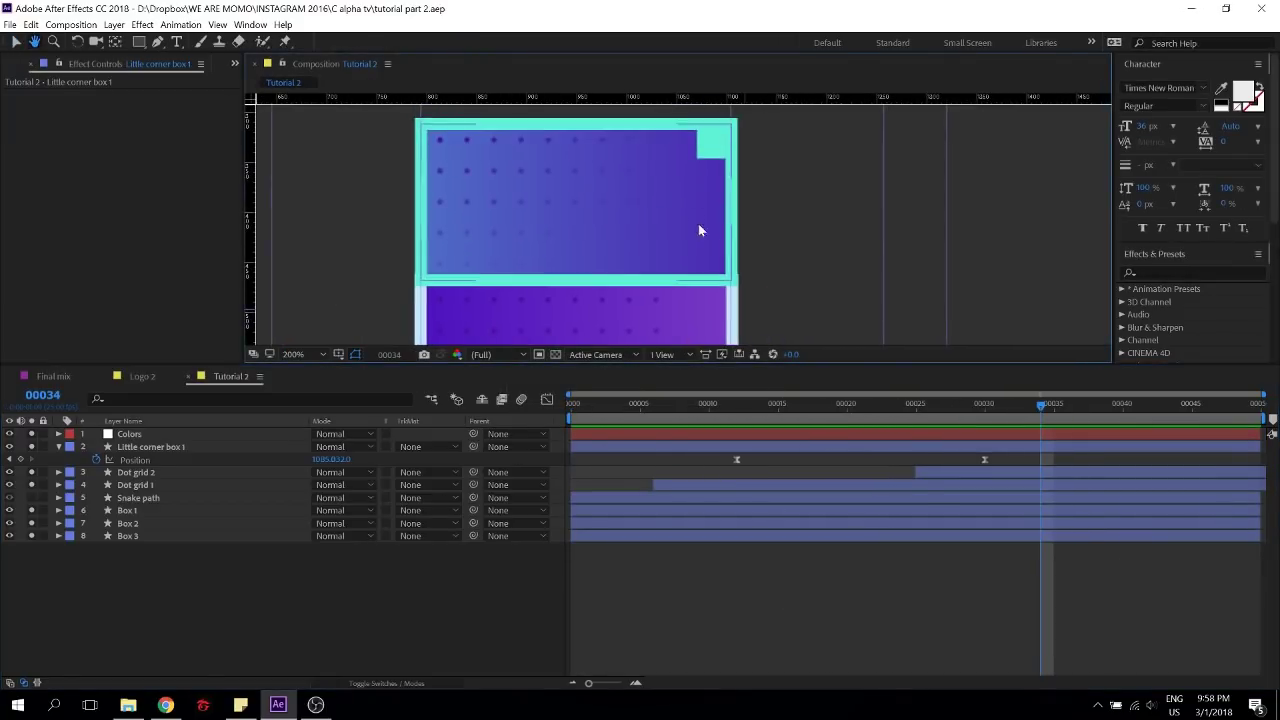
drag(848, 406, 735, 406)
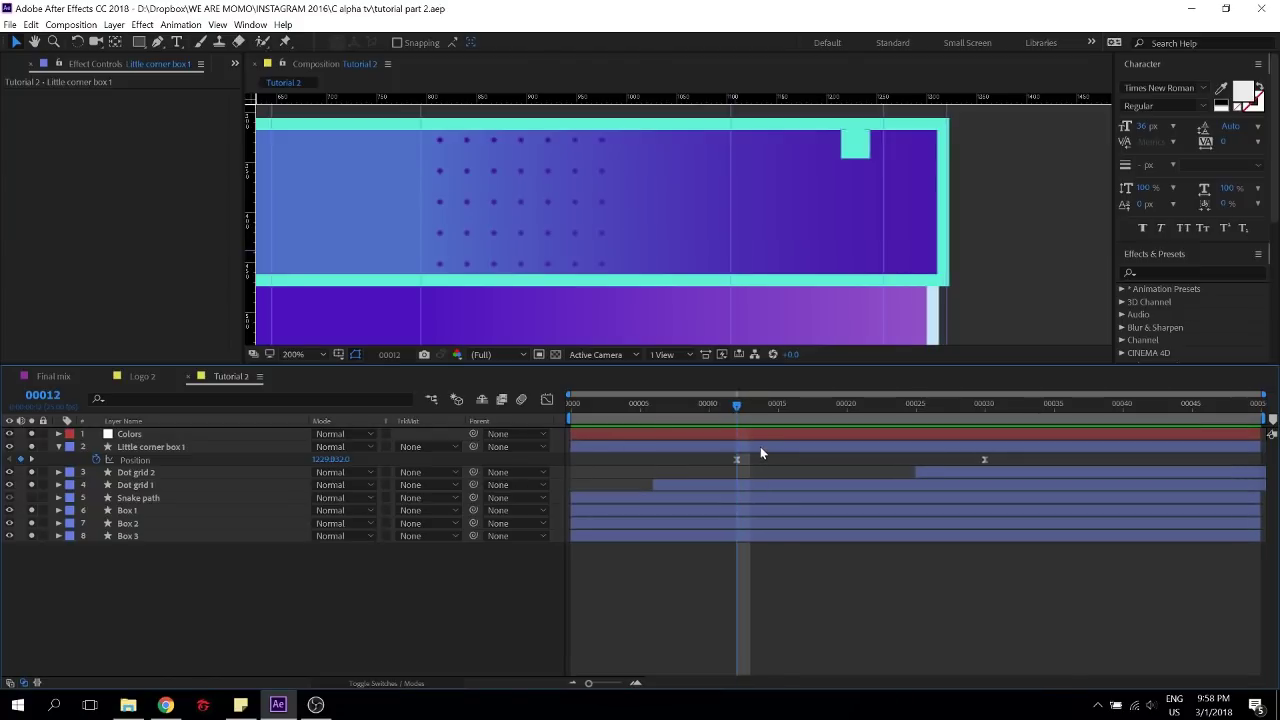
click(760, 446)
click(148, 377)
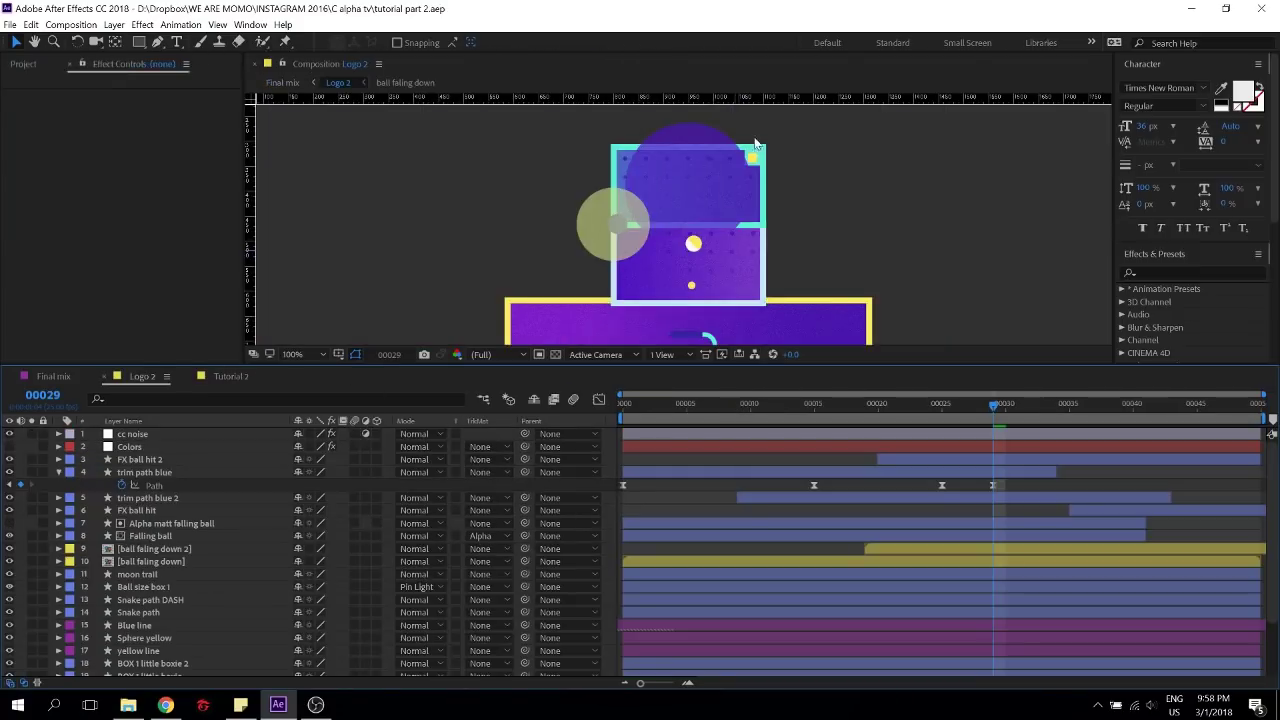
click(240, 379)
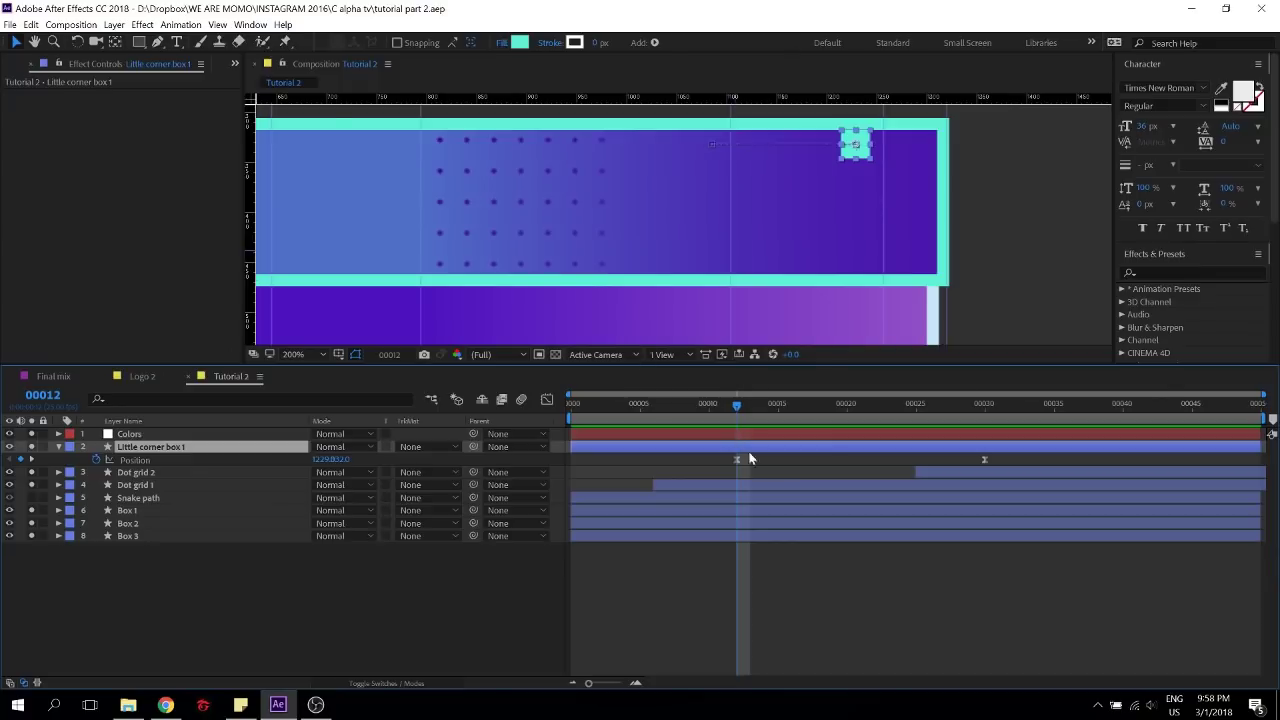
click(140, 41)
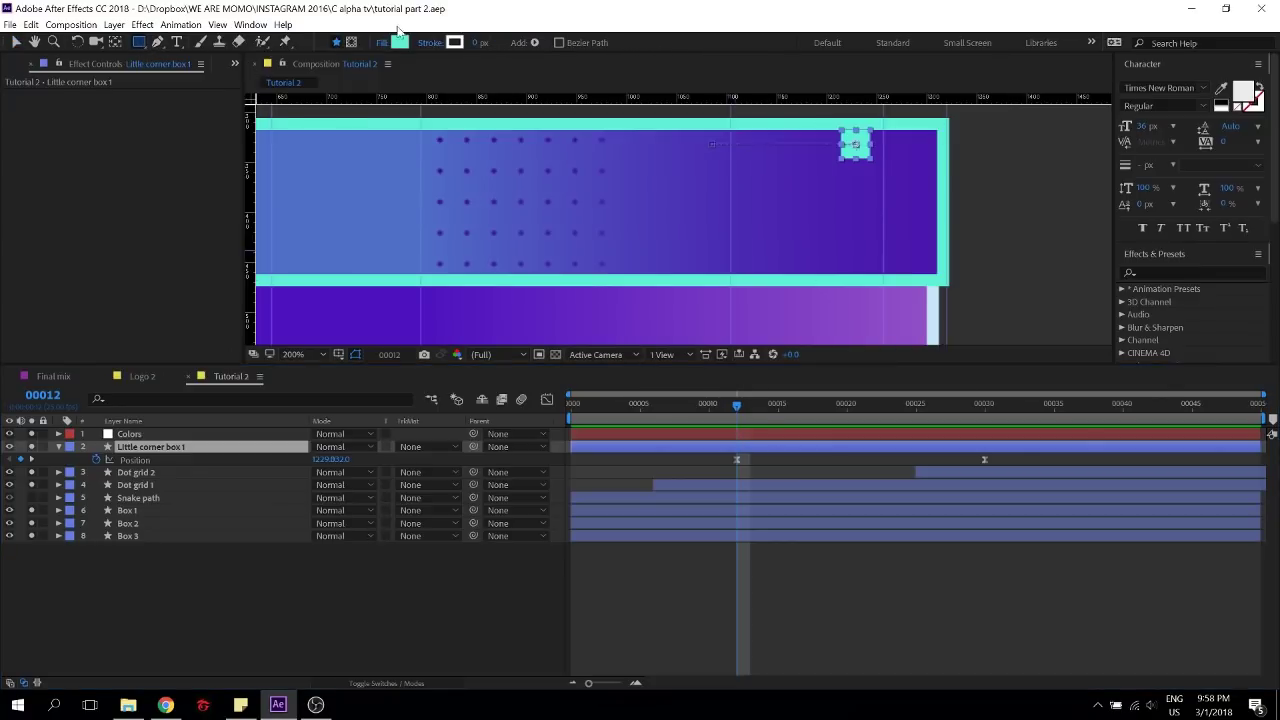
scroll(849, 142, up, 1)
drag(955, 125, 497, 269)
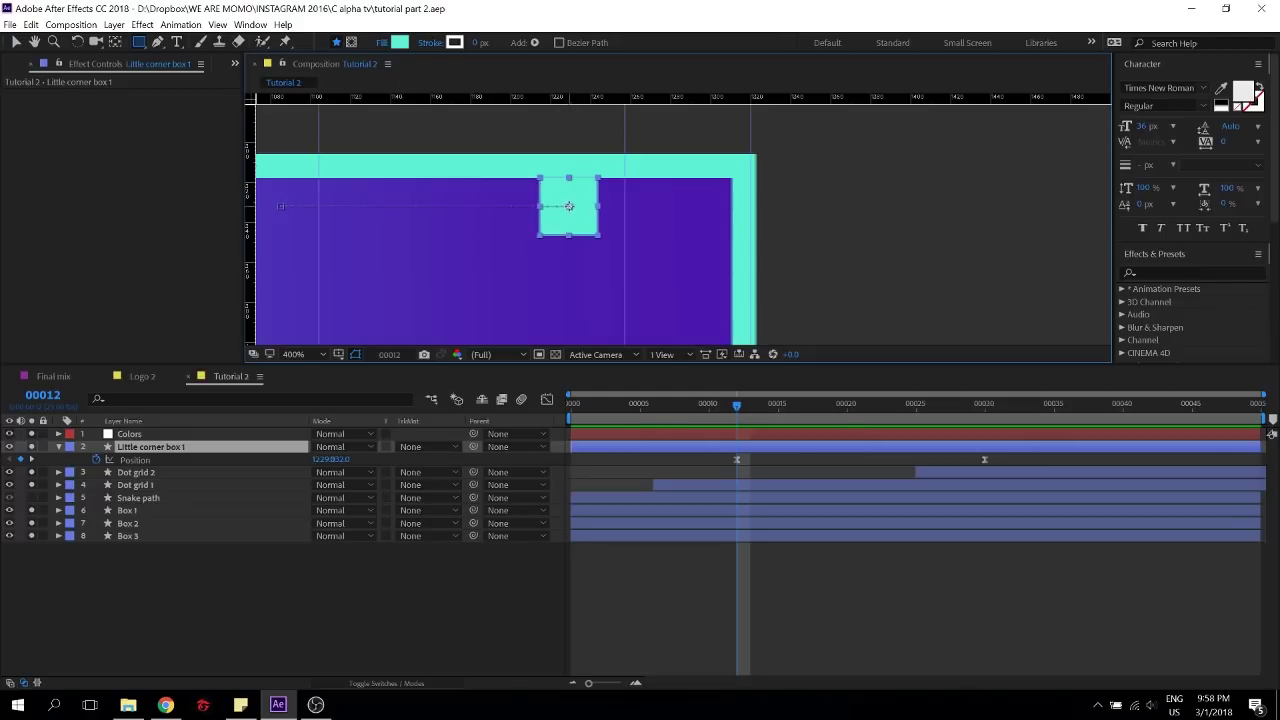
drag(569, 206, 552, 206)
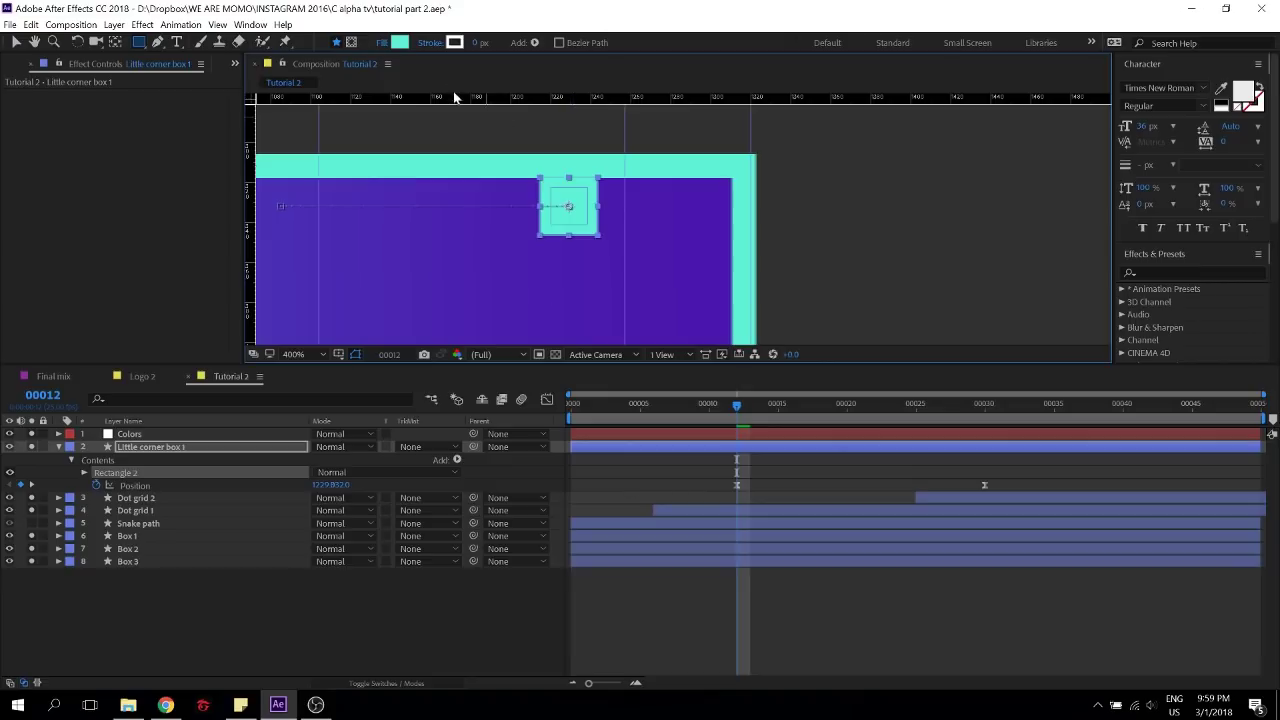
click(401, 43)
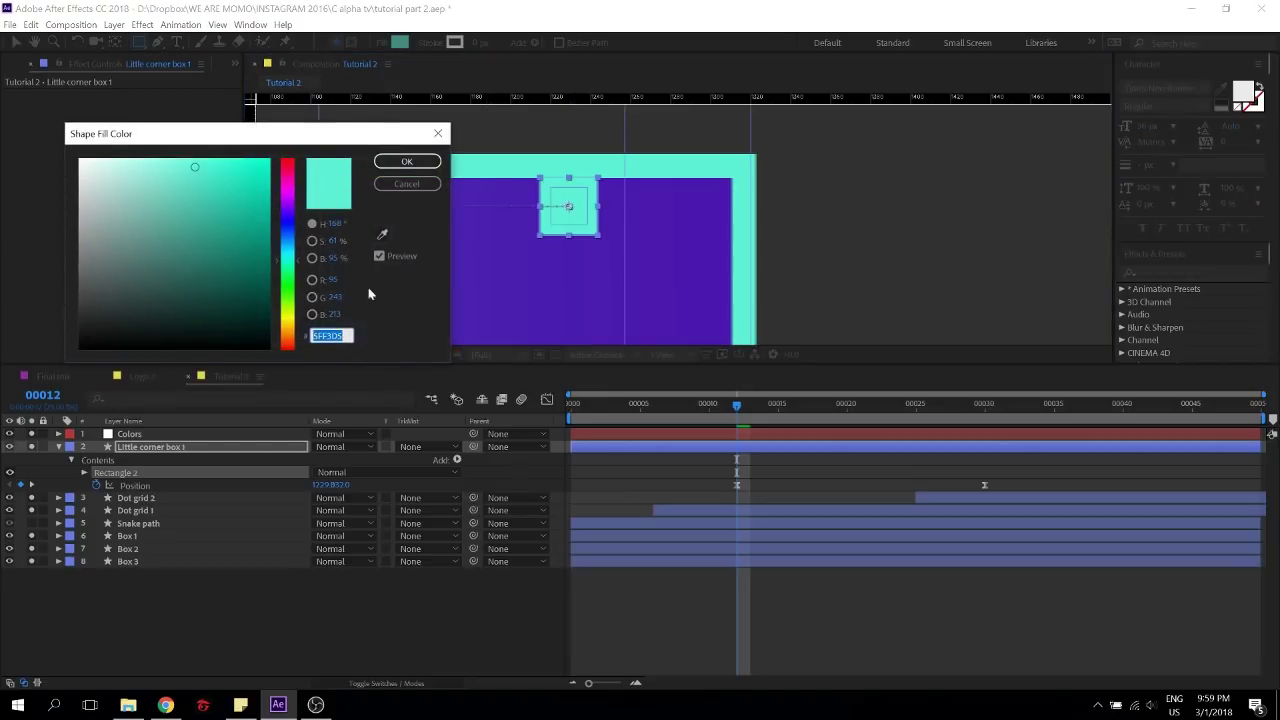
drag(347, 134, 846, 120)
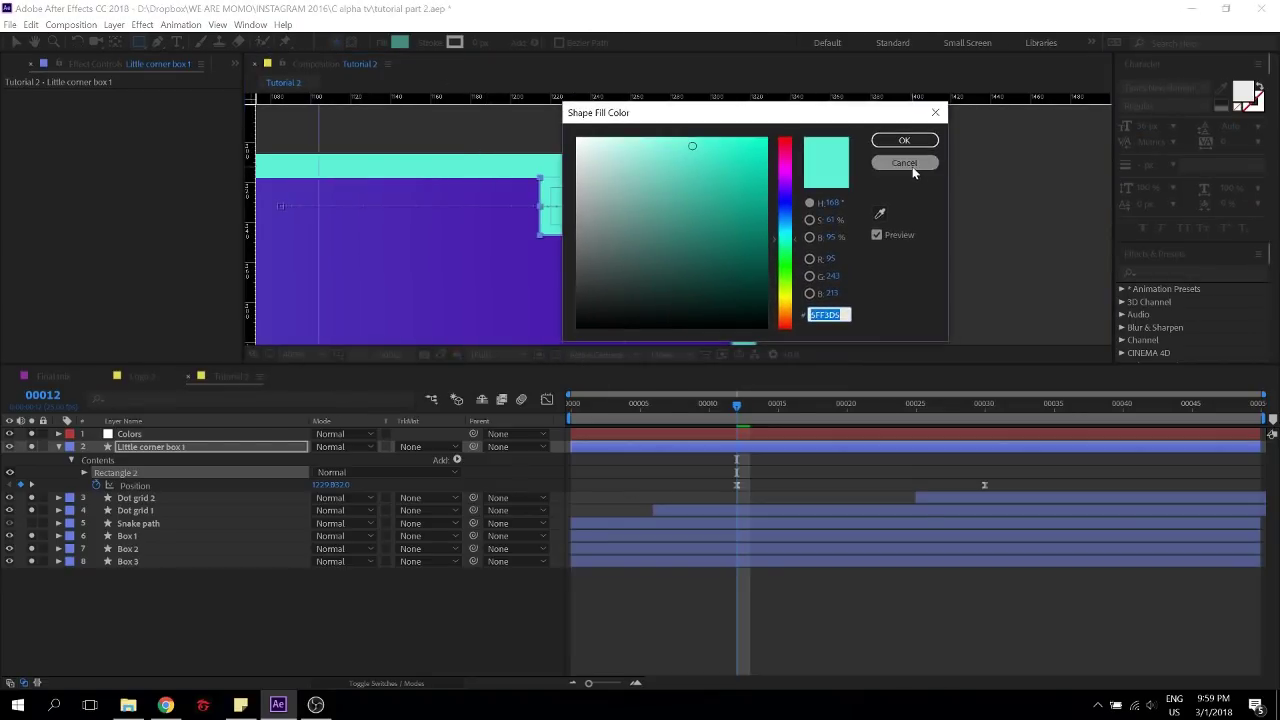
click(912, 166)
click(193, 434)
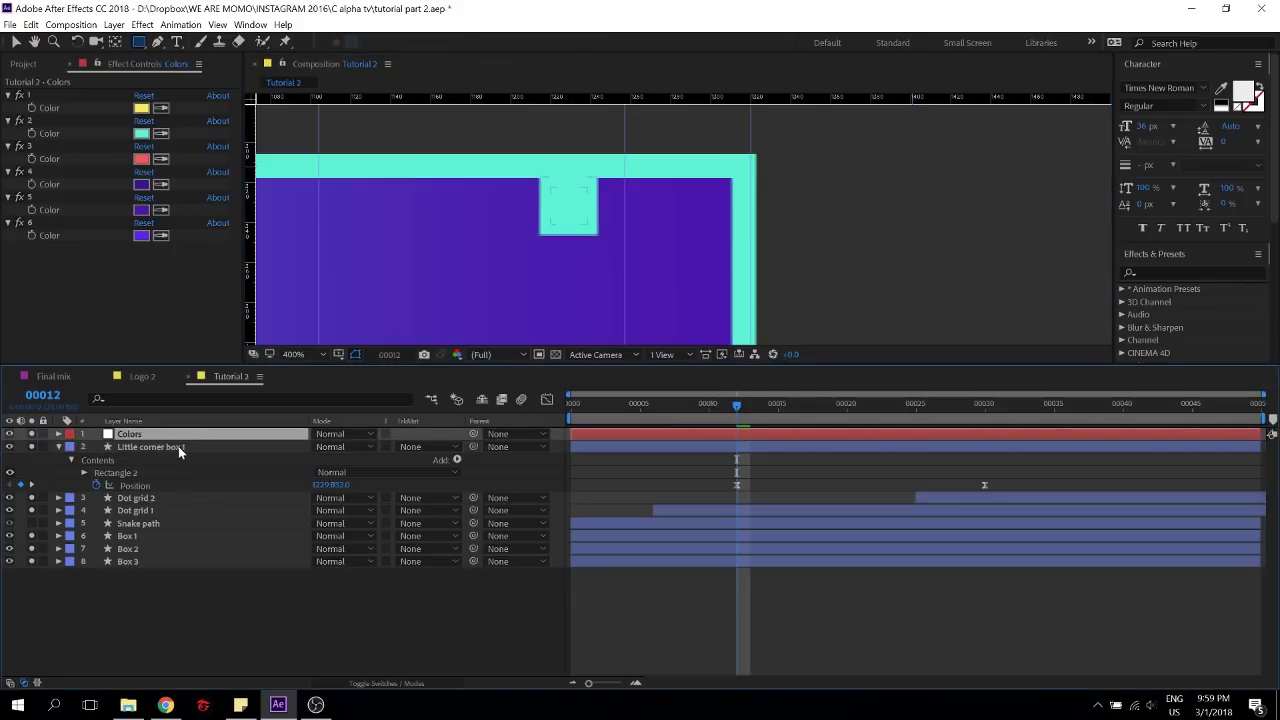
click(178, 446)
click(108, 475)
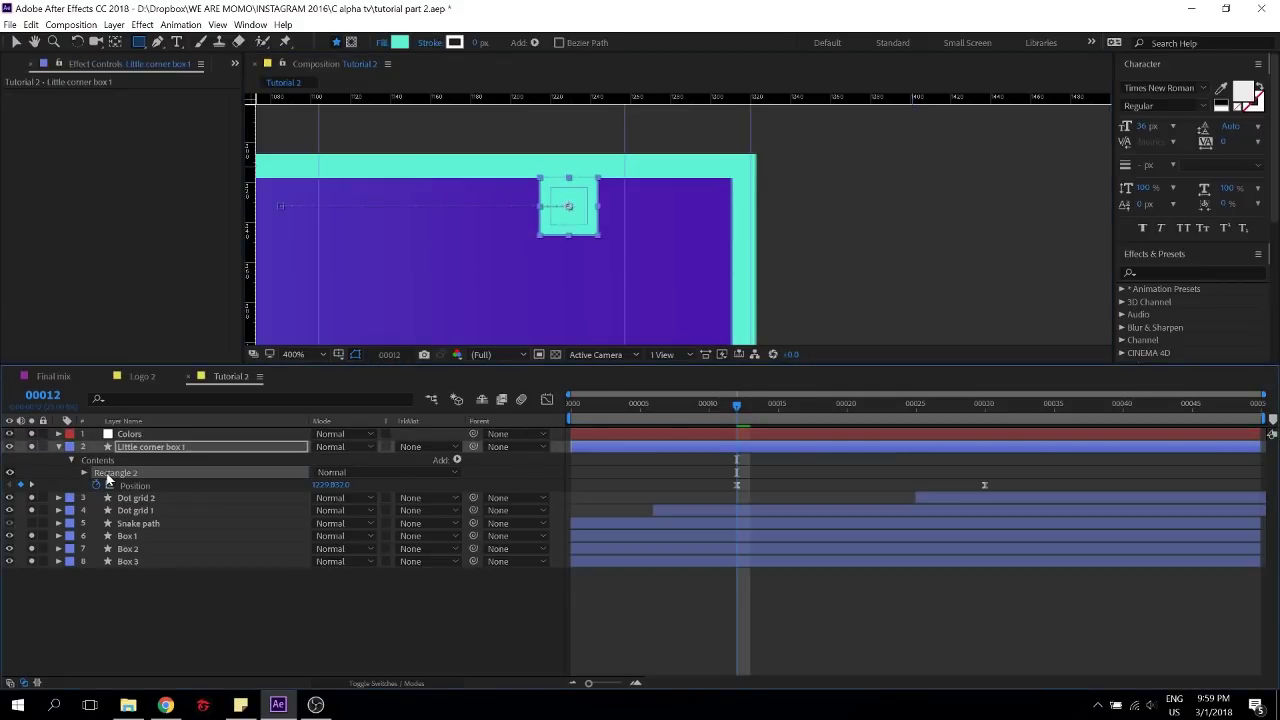
Copy the yellow of color control 1 on the Colors layer and apply it as the fill of Rectangle 2 in Little corner box 1
click(122, 435)
click(141, 108)
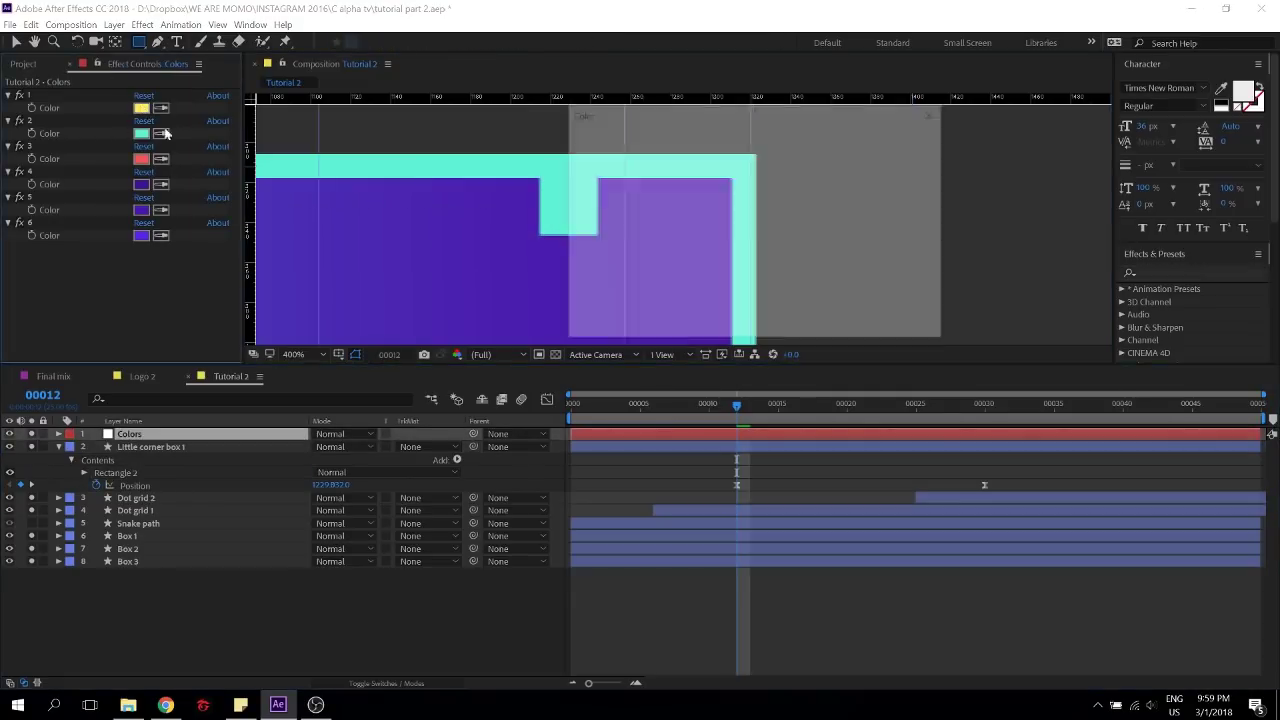
click(904, 163)
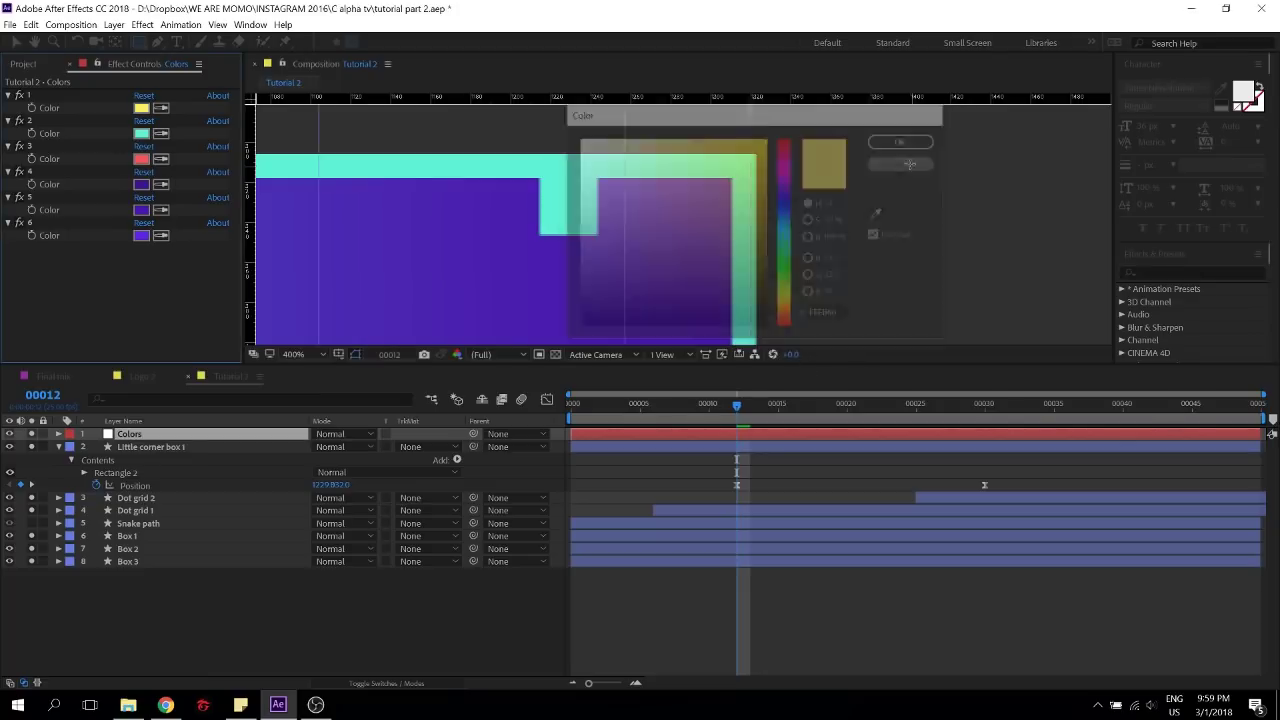
click(150, 447)
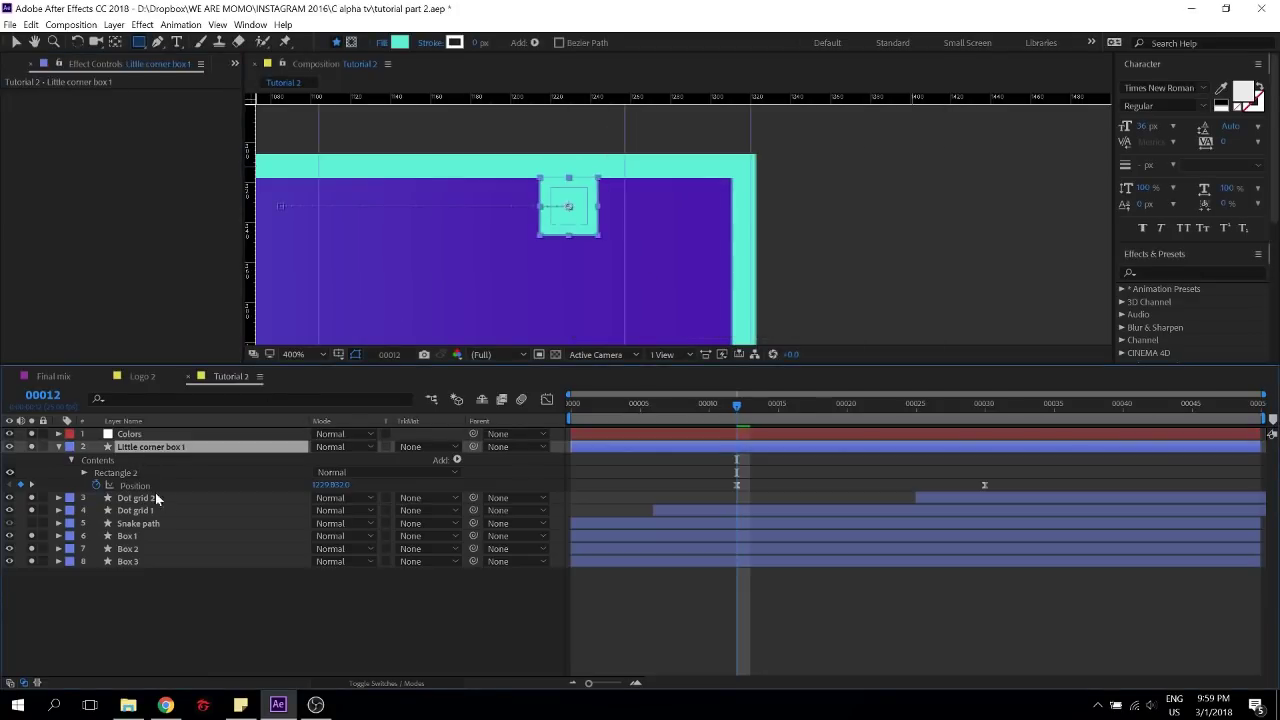
click(110, 472)
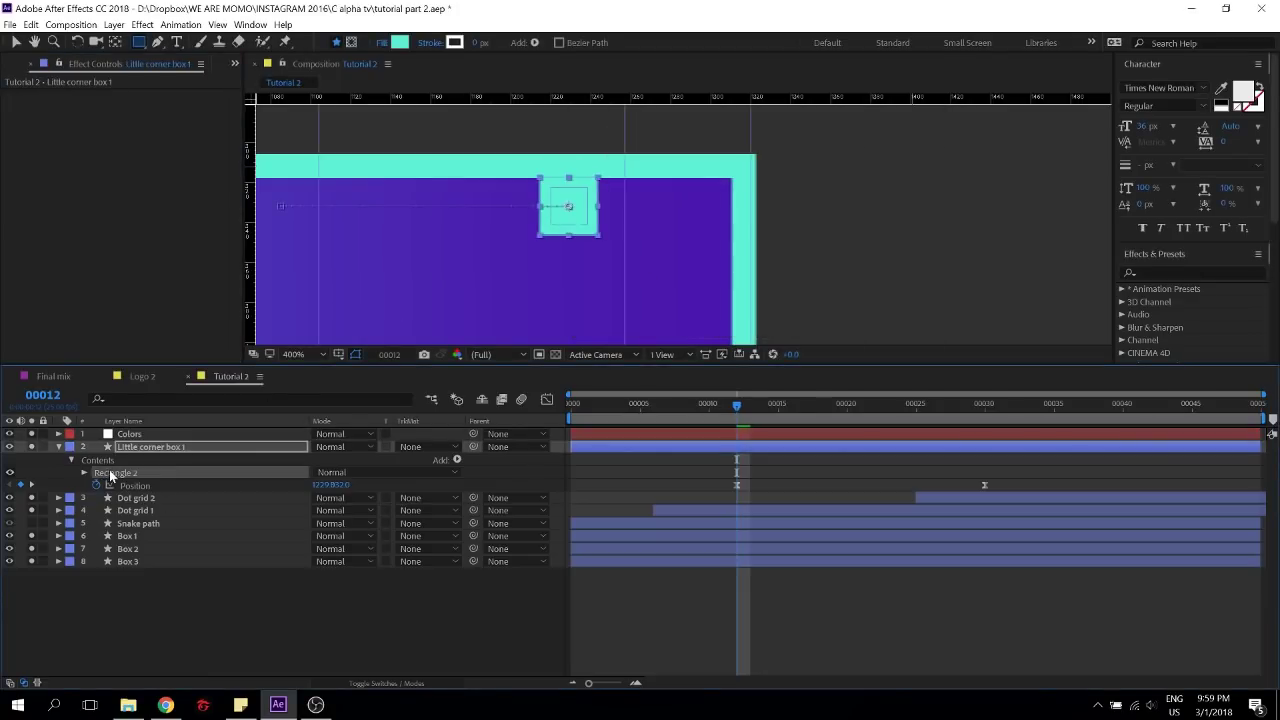
click(402, 42)
key(ctrl+v)
click(918, 143)
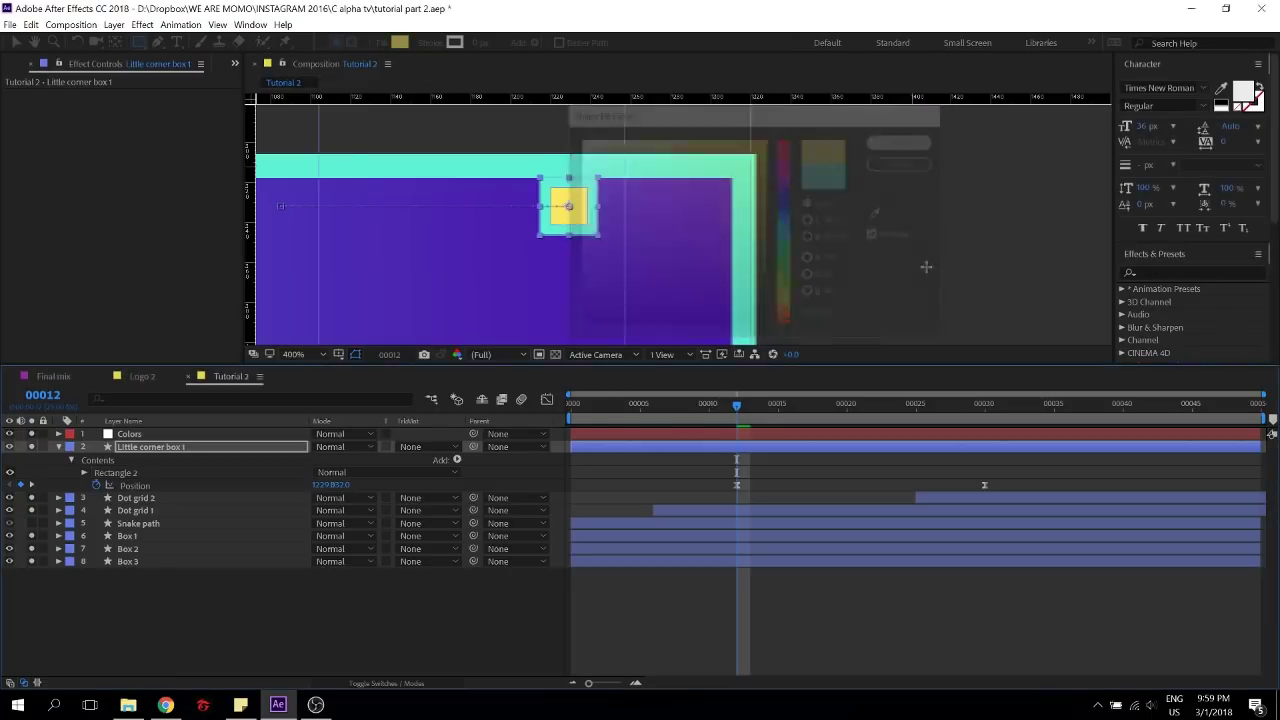
Add a Scale keyframe to Rectangle 2's own transform at frame 12 and set its scale to 0%
click(85, 473)
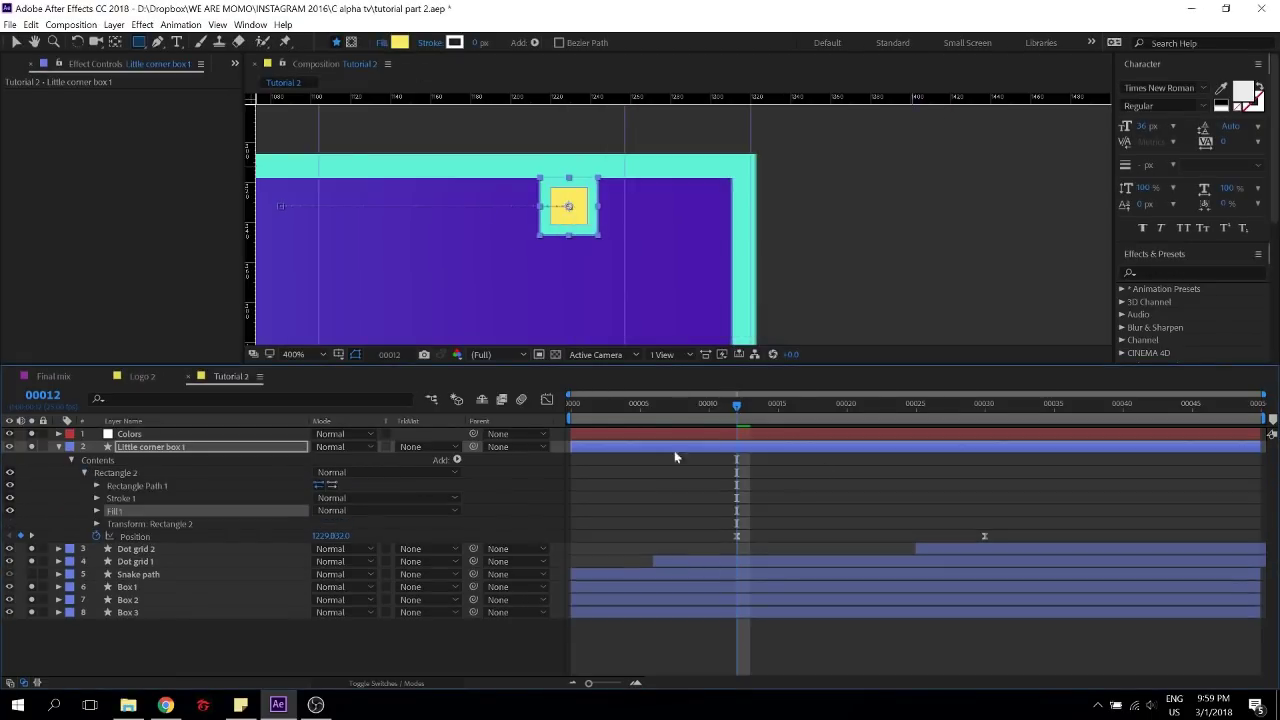
click(98, 524)
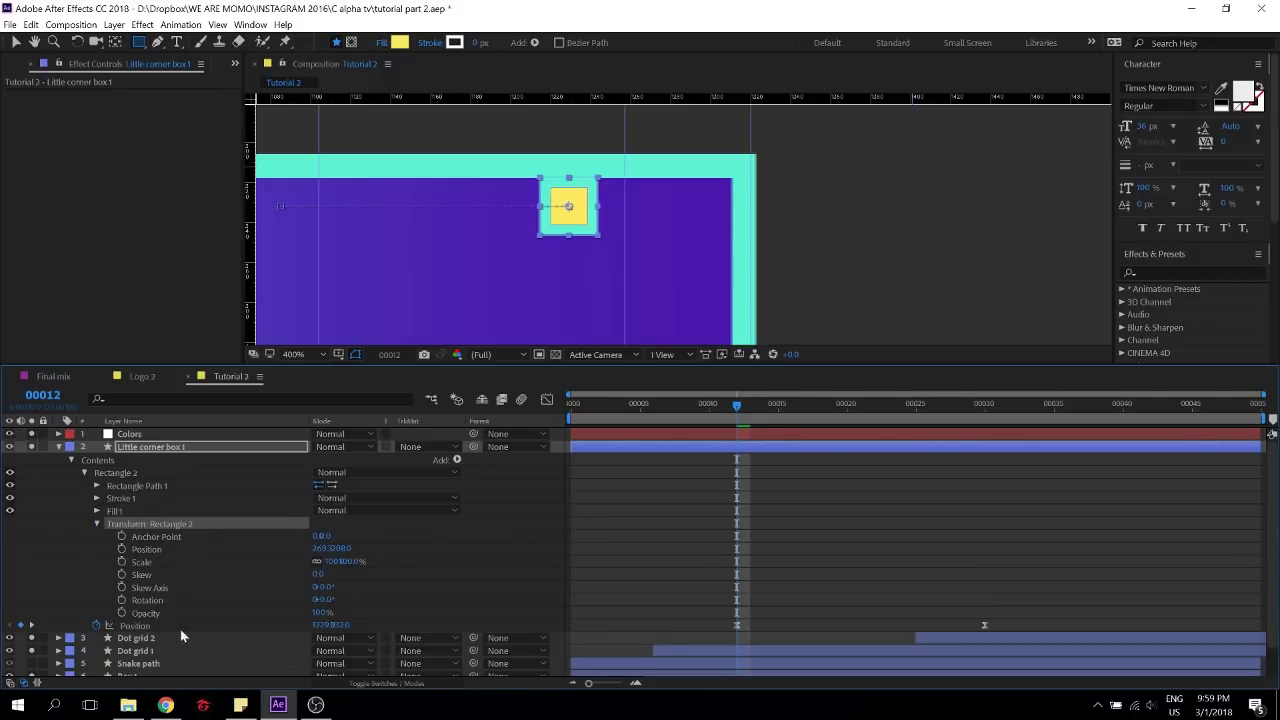
click(121, 563)
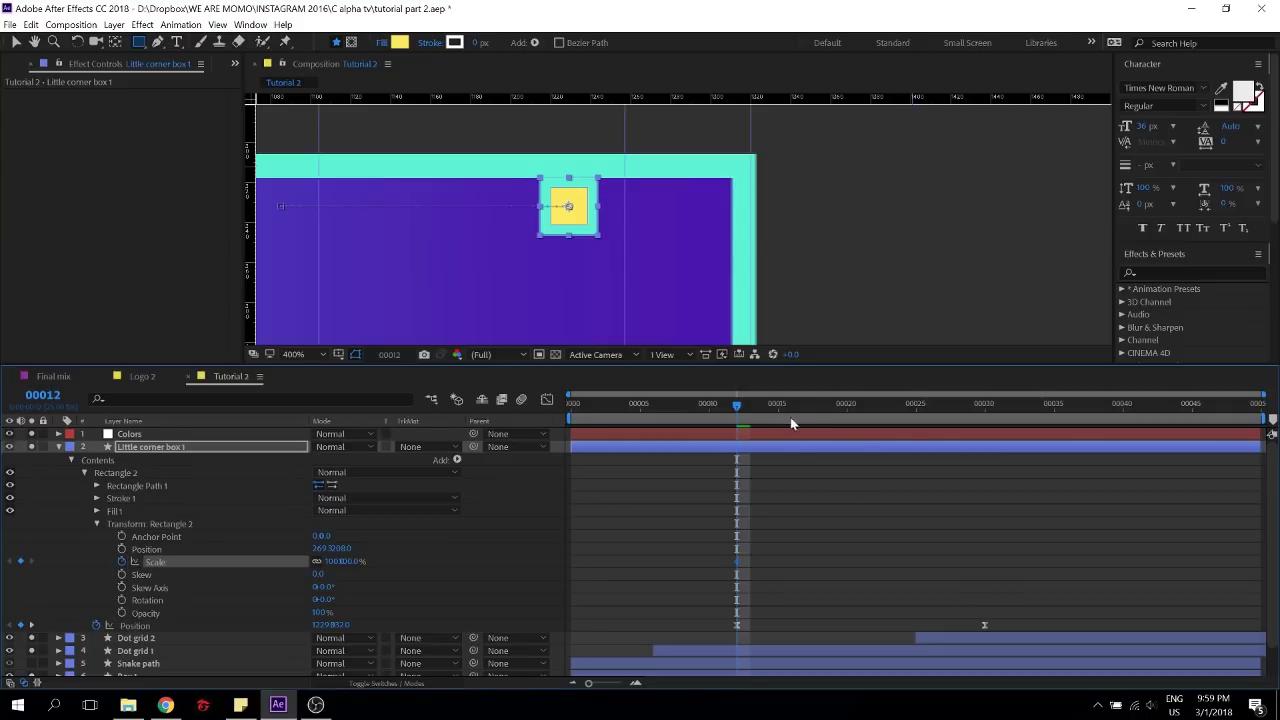
click(331, 561)
text(00.0)
key(Return)
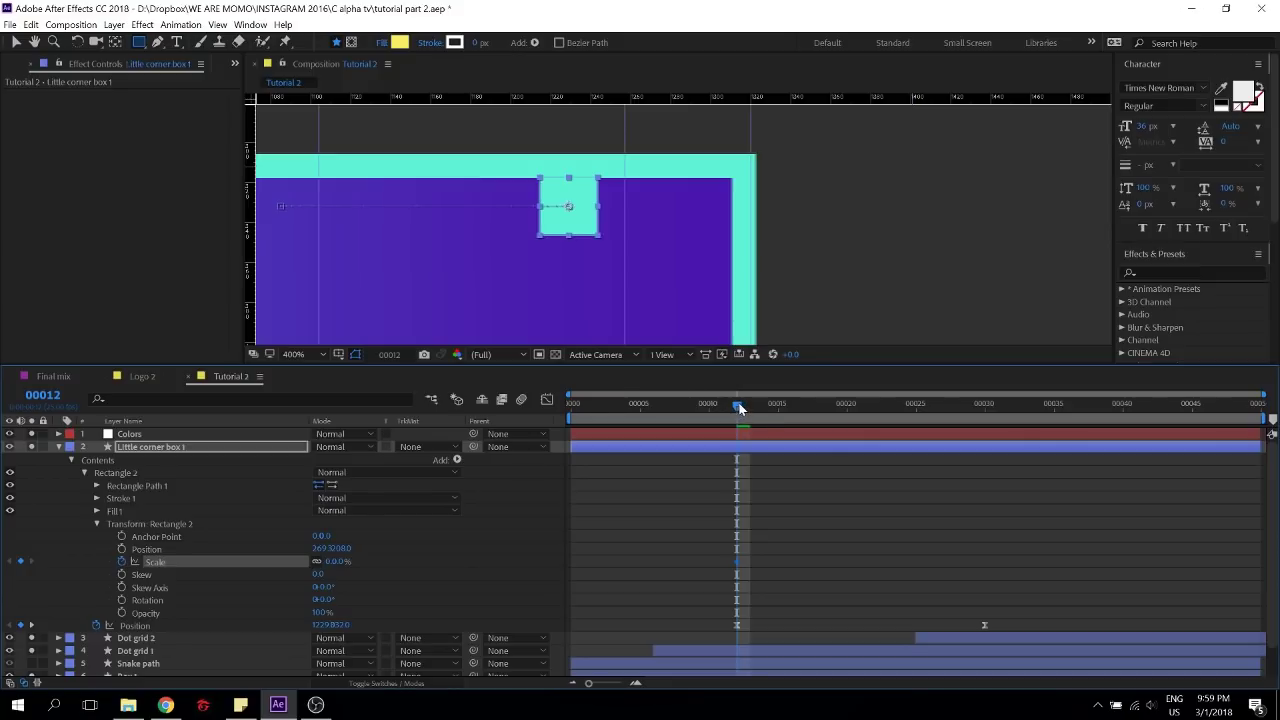
At frame 30, set the scale of Rectangle 2 to 100%
drag(740, 408, 980, 408)
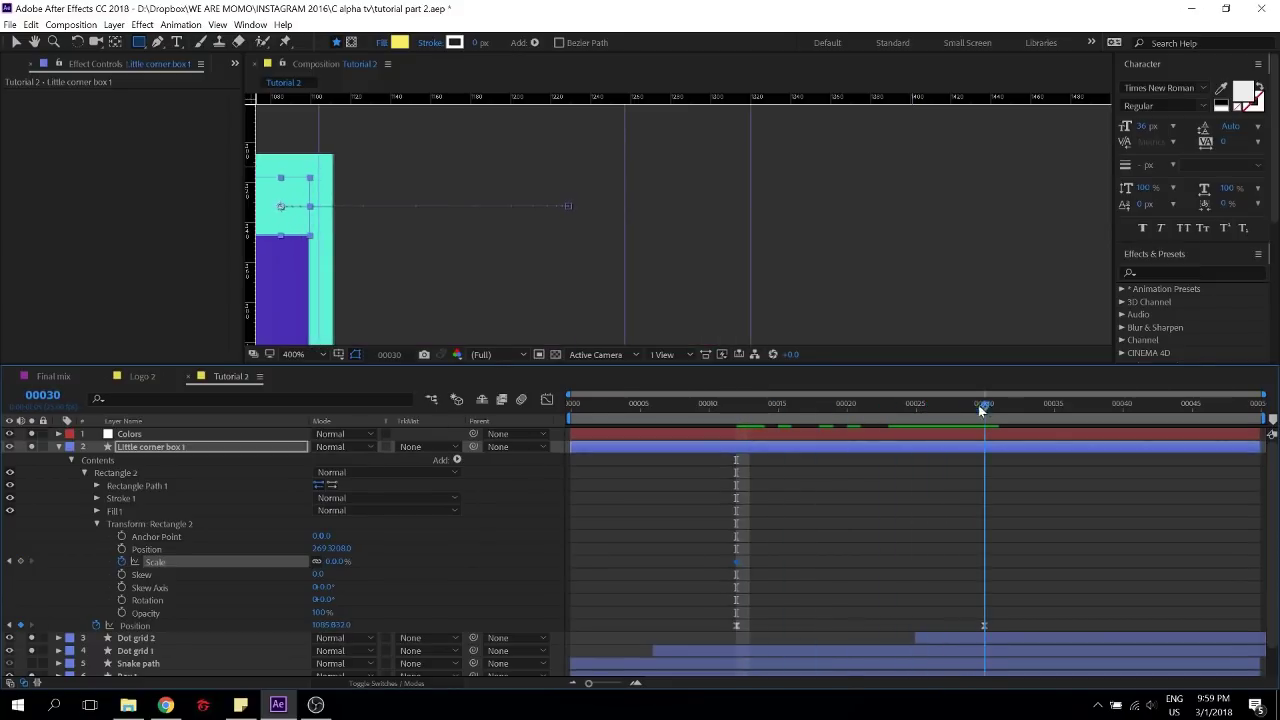
click(338, 561)
text(10)
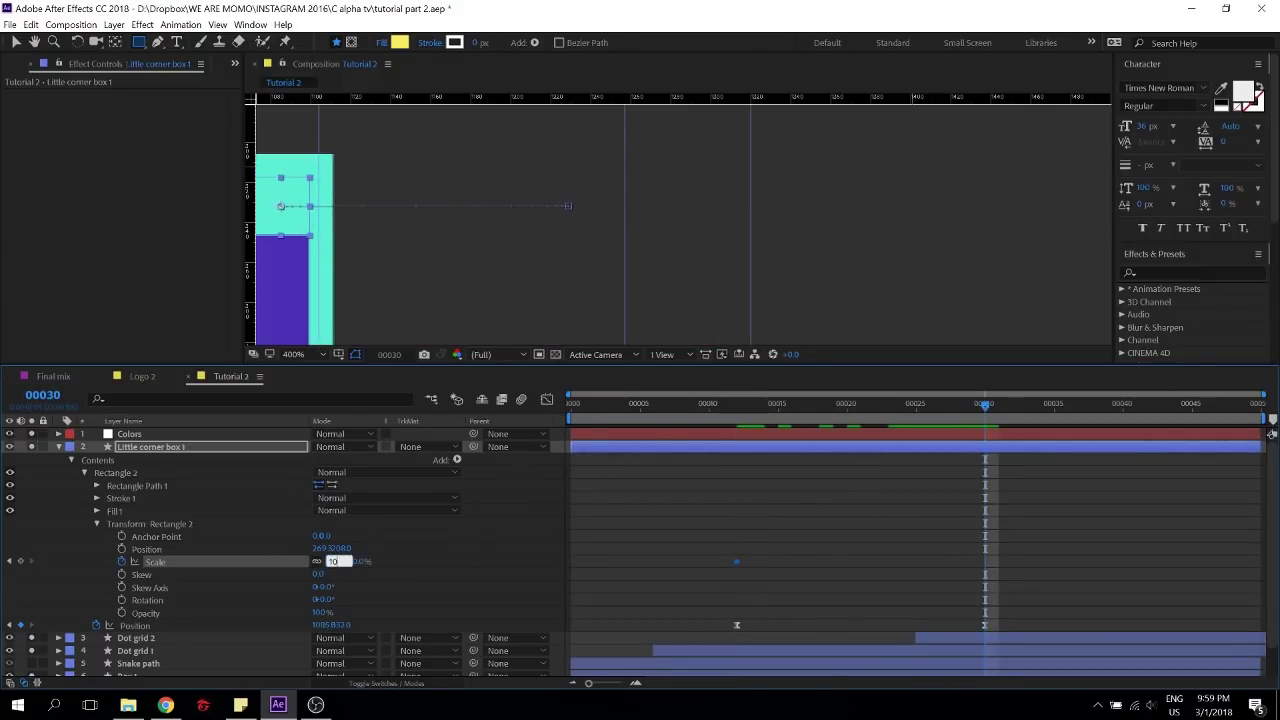
text(0)
key(Return)
Ease both Scale keyframes of Rectangle 2, shape the speed graph to an early steep peak with a long slowdown, and preview the result
drag(1029, 549, 684, 594)
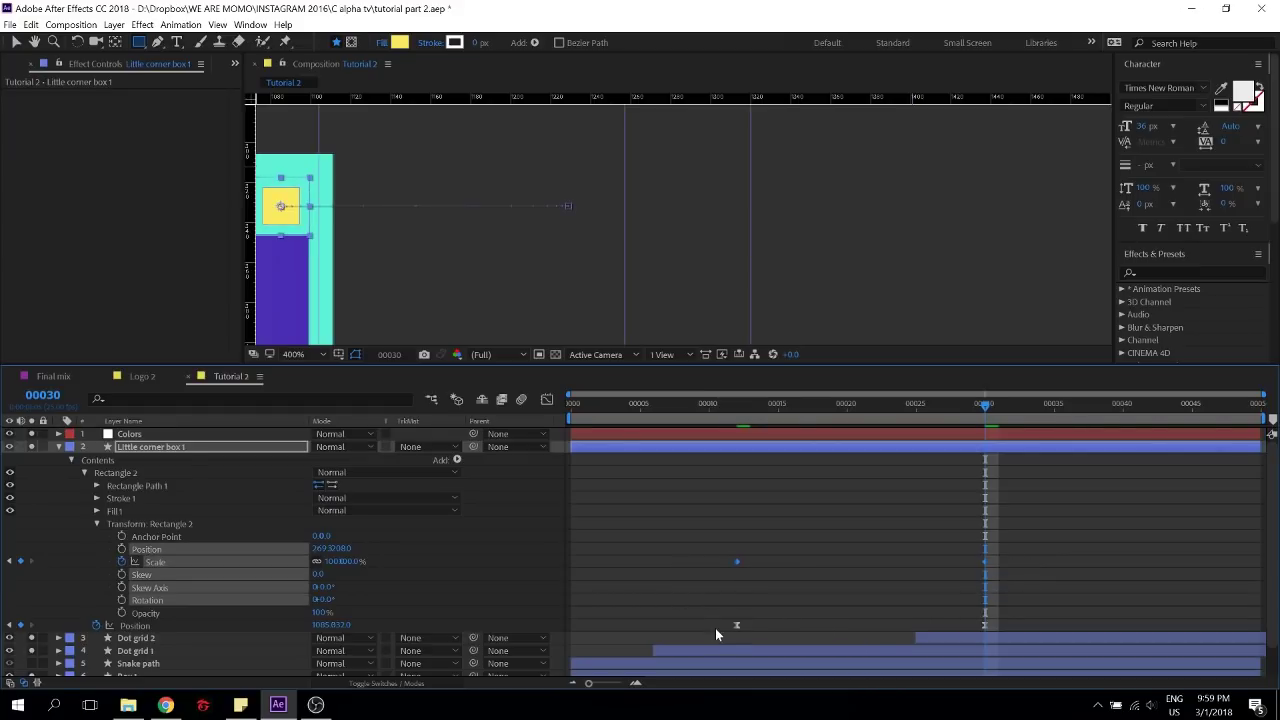
click(547, 399)
drag(999, 605, 860, 635)
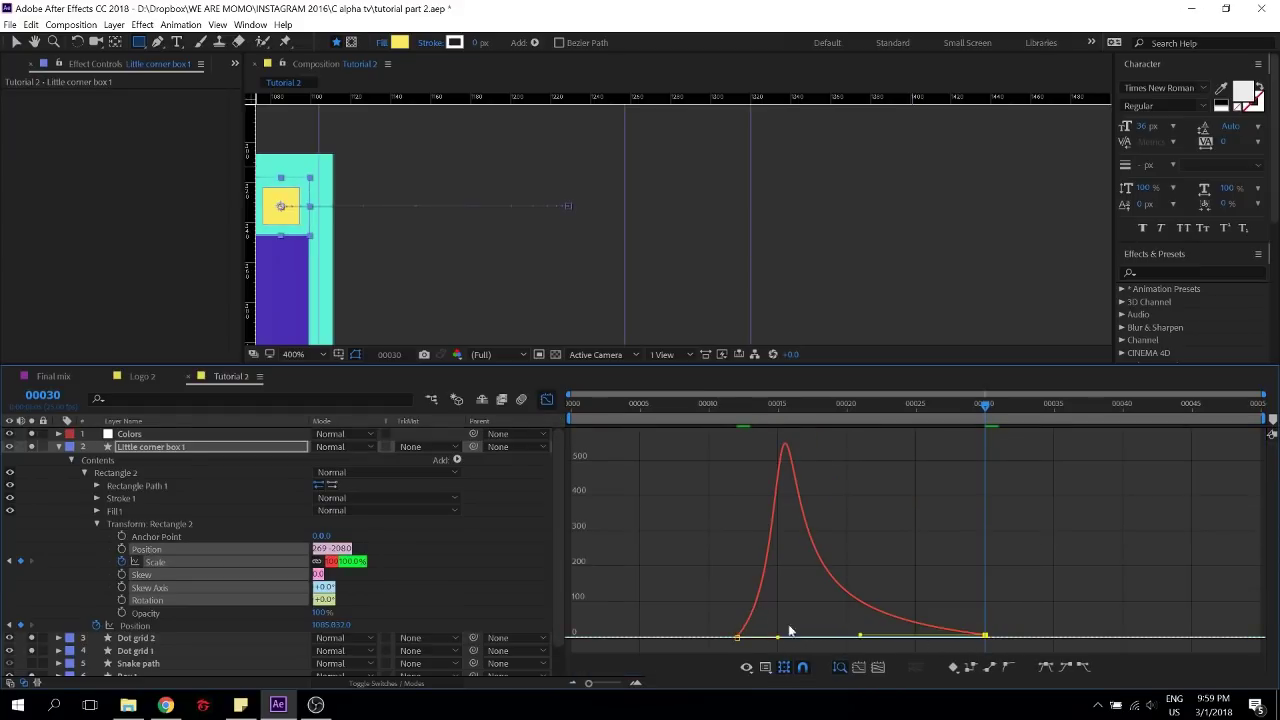
key(F9)
drag(943, 638, 819, 635)
drag(726, 404, 566, 424)
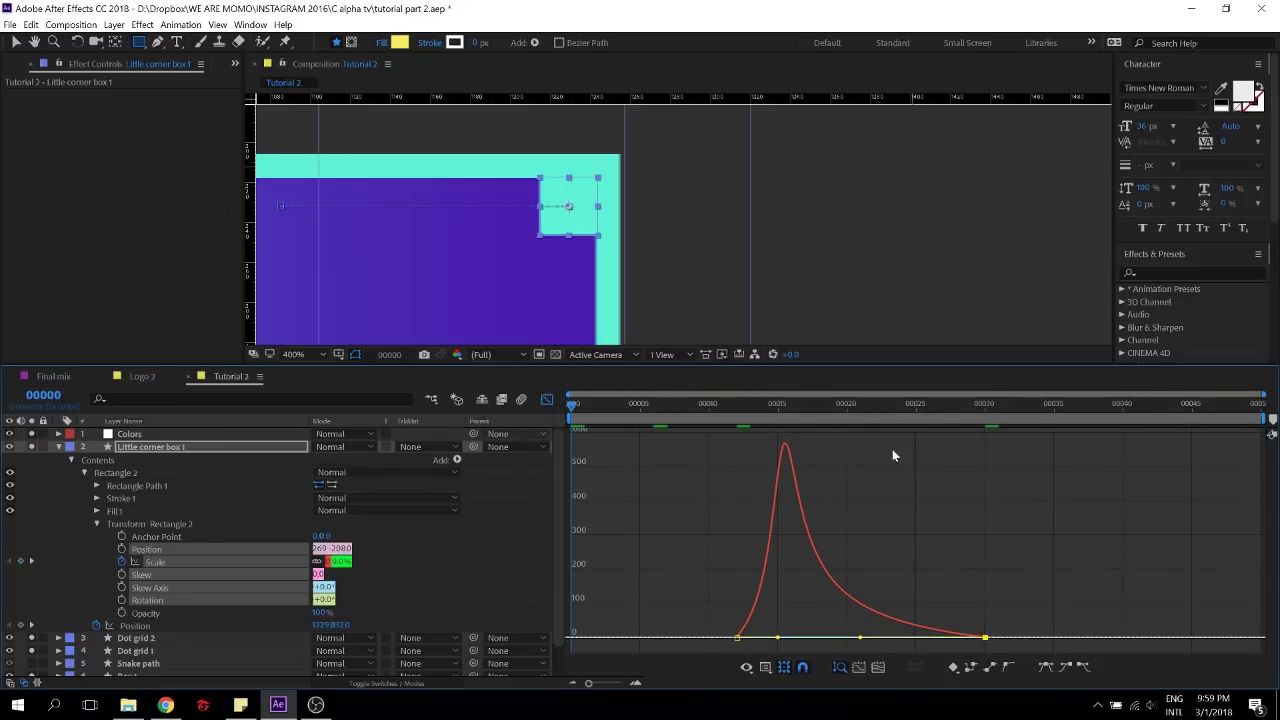
scroll(669, 263, down, 2)
drag(664, 253, 728, 231)
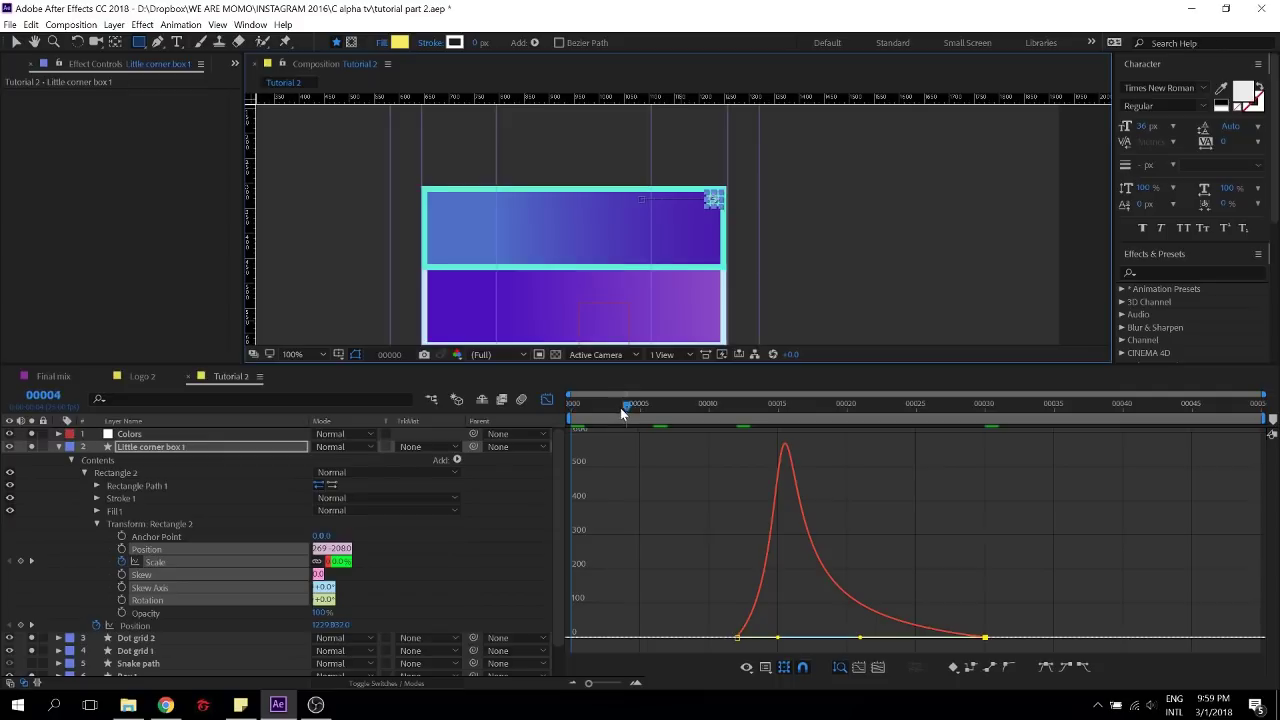
key(space)
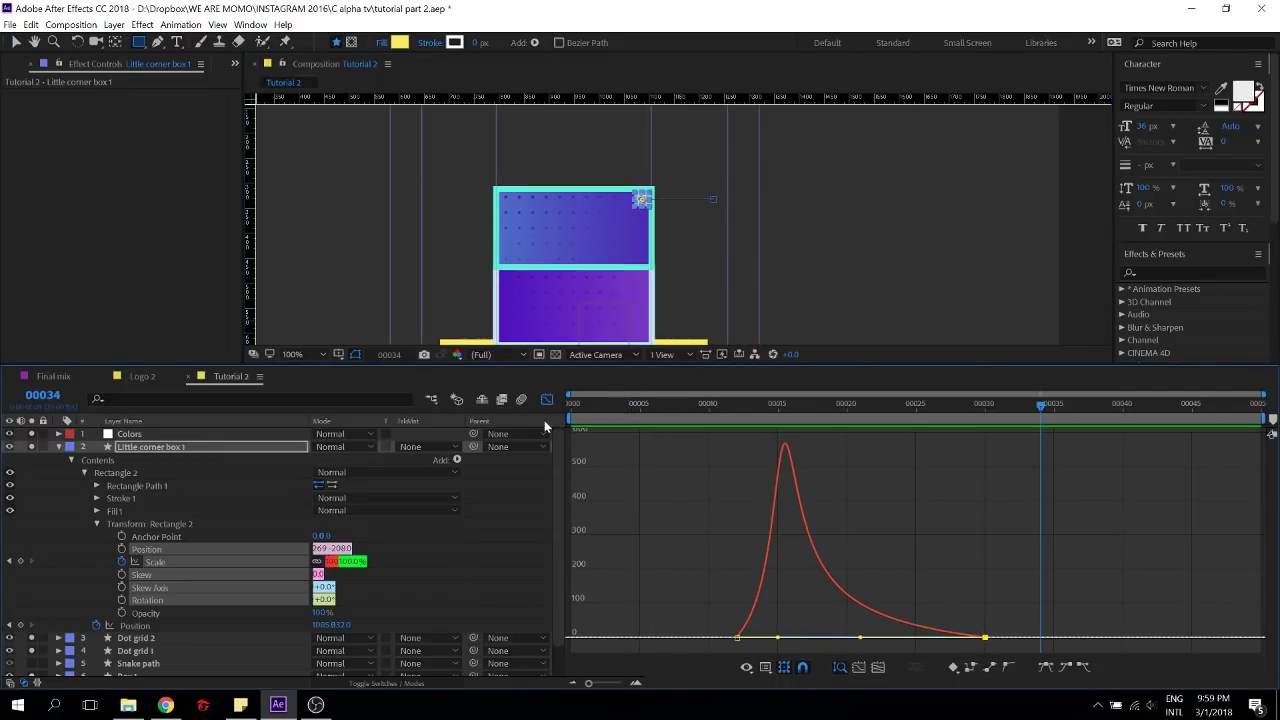
Shift the first Scale keyframe of Rectangle 2 to frame 18 and the last one to frame 28
click(546, 399)
drag(739, 562, 822, 562)
drag(987, 562, 960, 562)
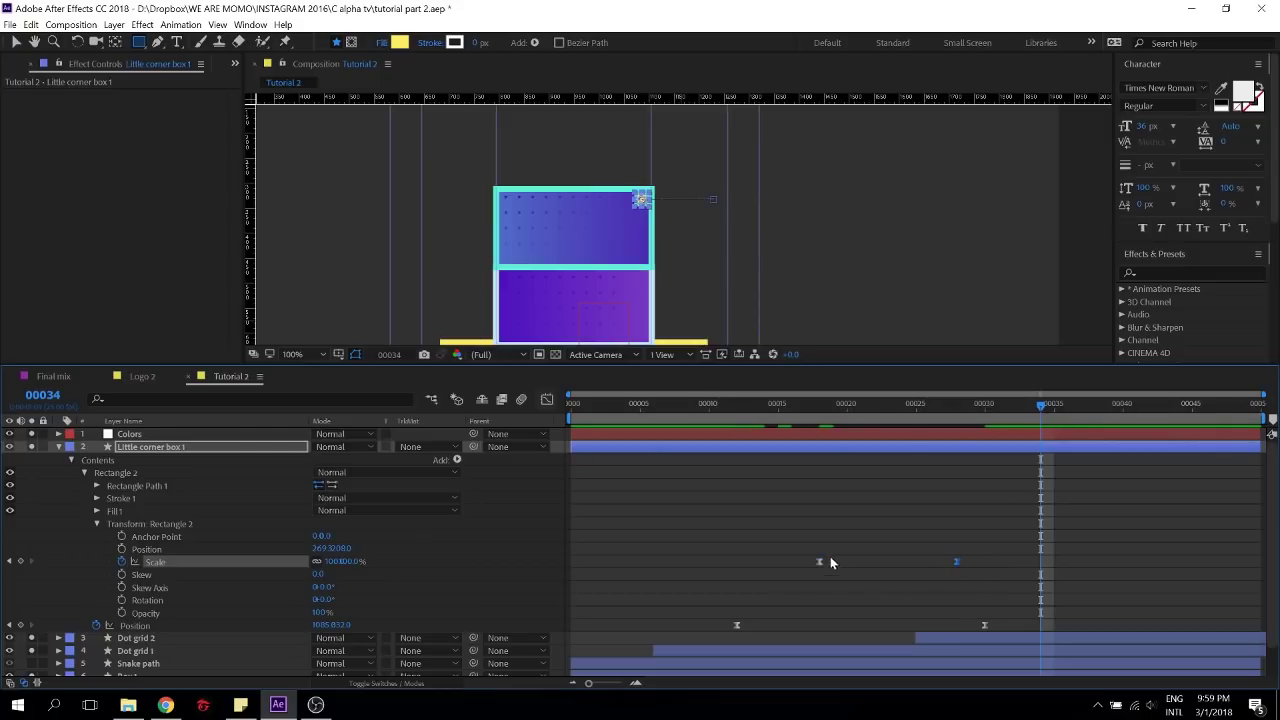
Shift the first Scale keyframe of Rectangle 2 to frame 17 and preview the animation
drag(819, 562, 805, 562)
click(697, 405)
key(space)
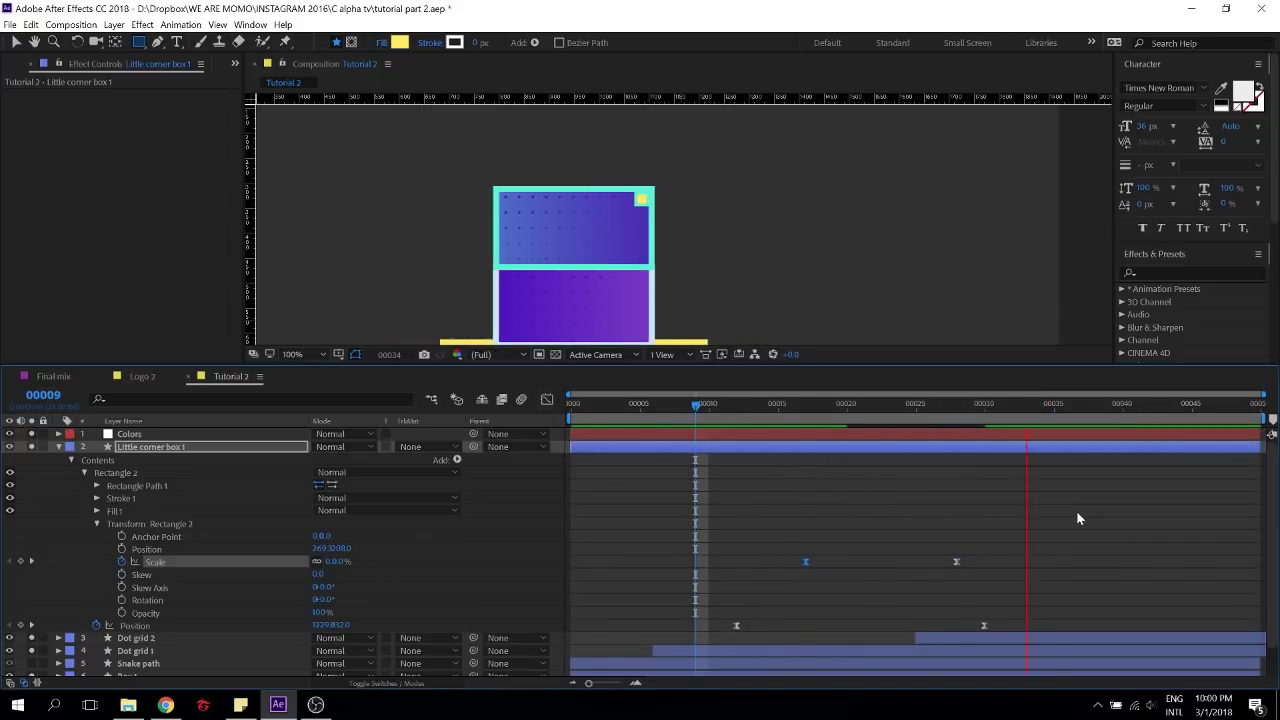
drag(783, 409, 847, 421)
click(844, 503)
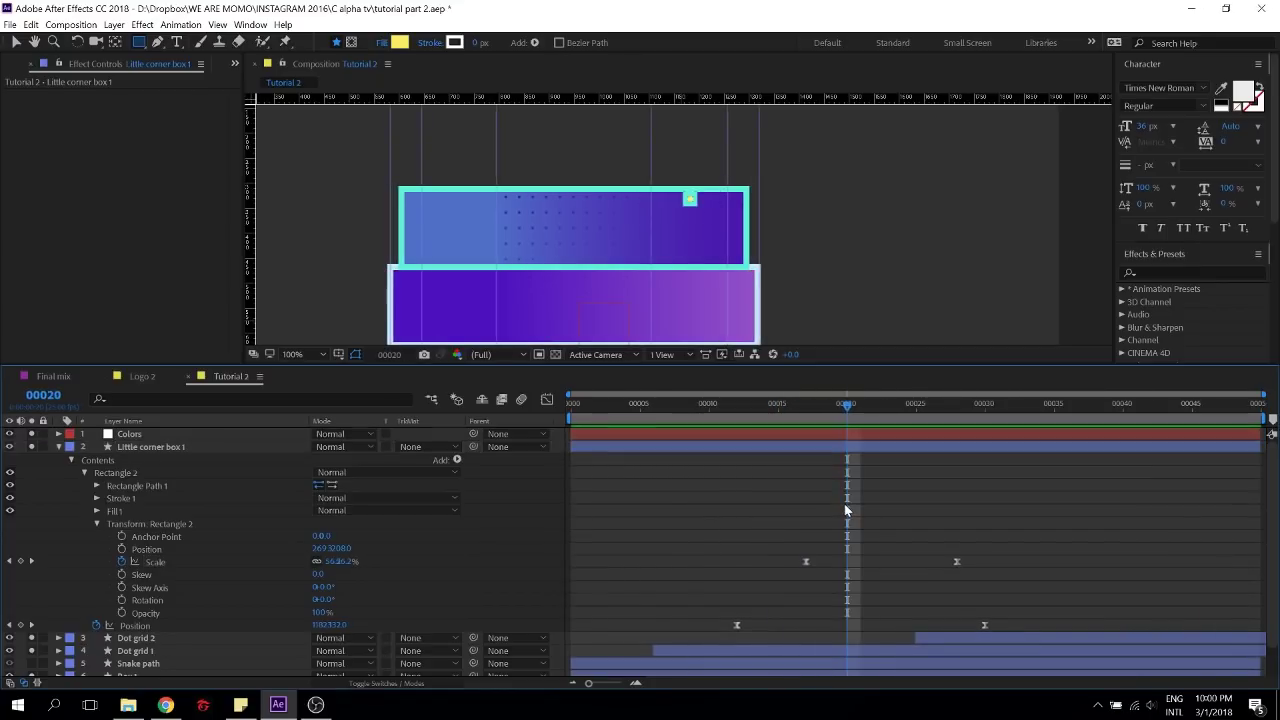
Try the first Scale keyframe of Rectangle 2 at frame 13, preview it, and return the keyframe to frame 17
drag(806, 562, 747, 566)
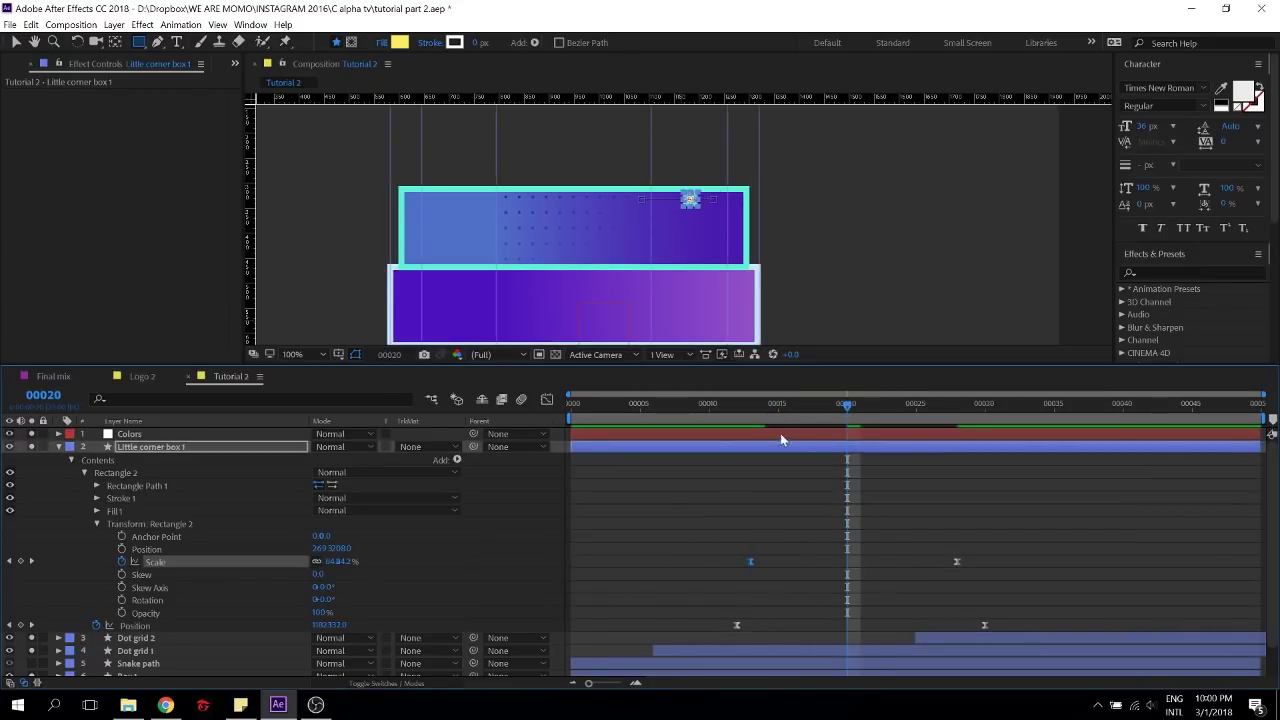
key(space)
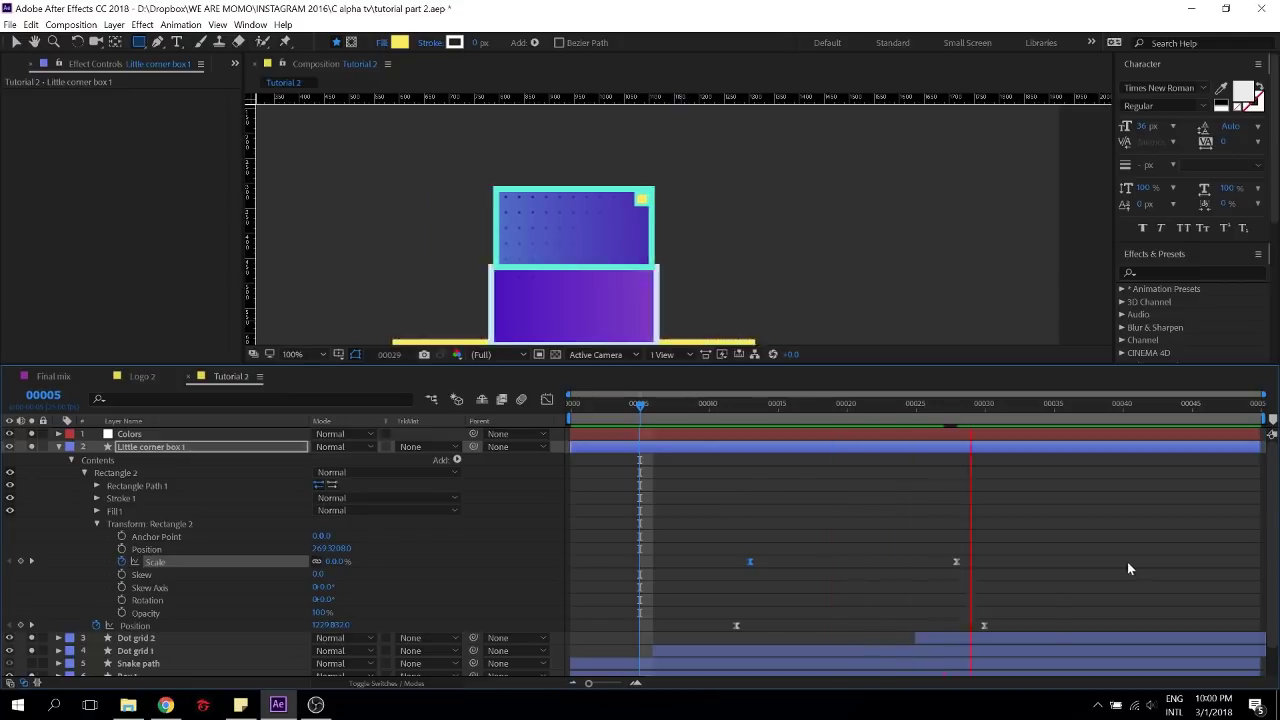
key(space)
drag(749, 563, 800, 574)
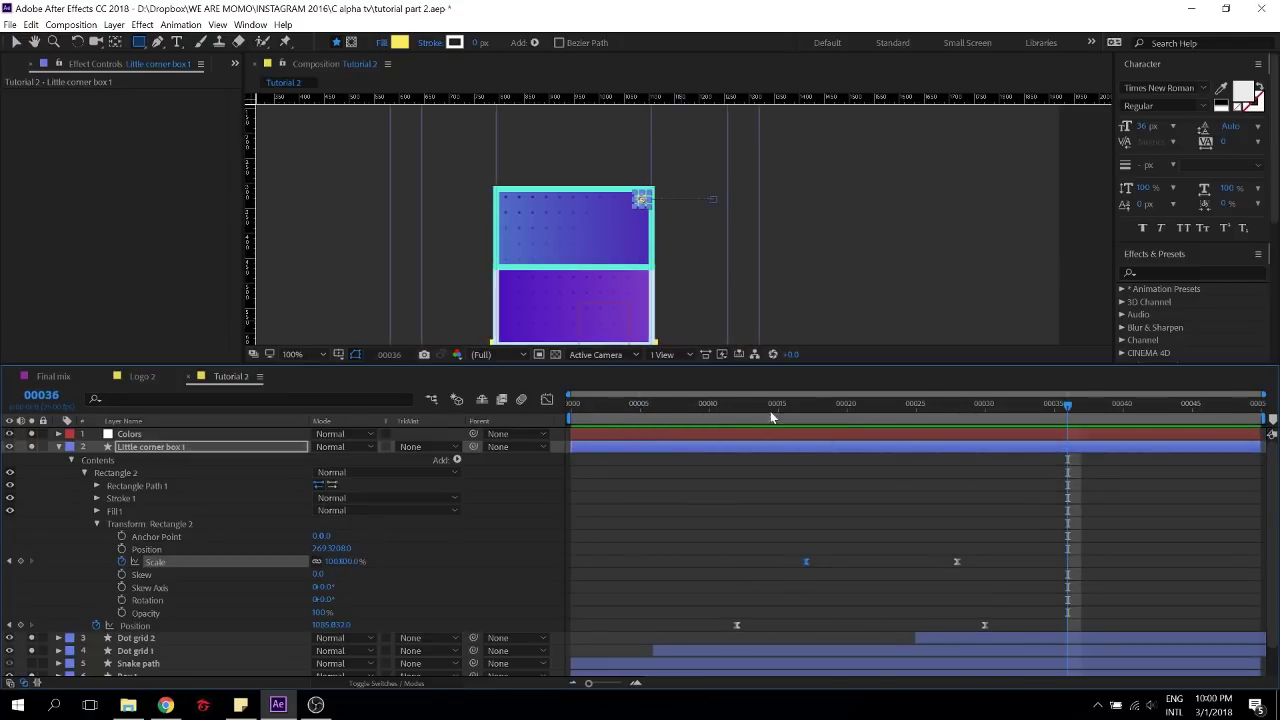
Preview the animation again, save the project and collapse the Little corner box 1 layer
key(space)
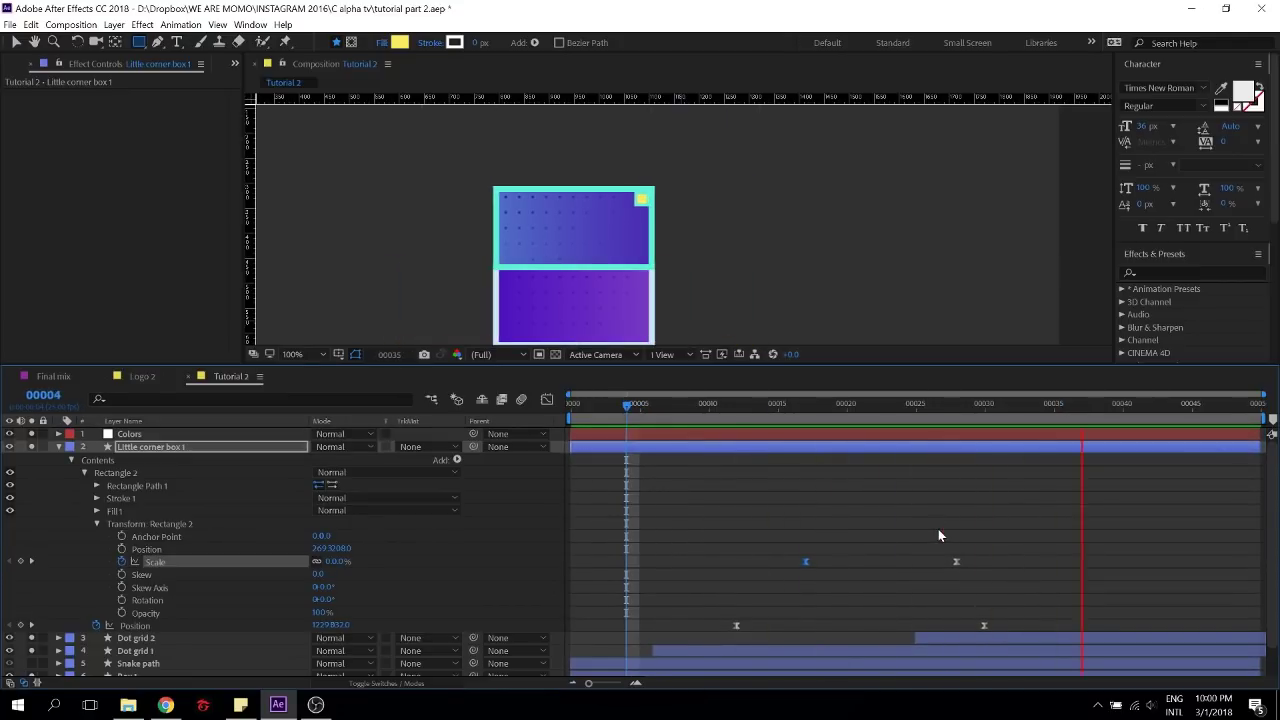
key(space)
key(ctrl+s)
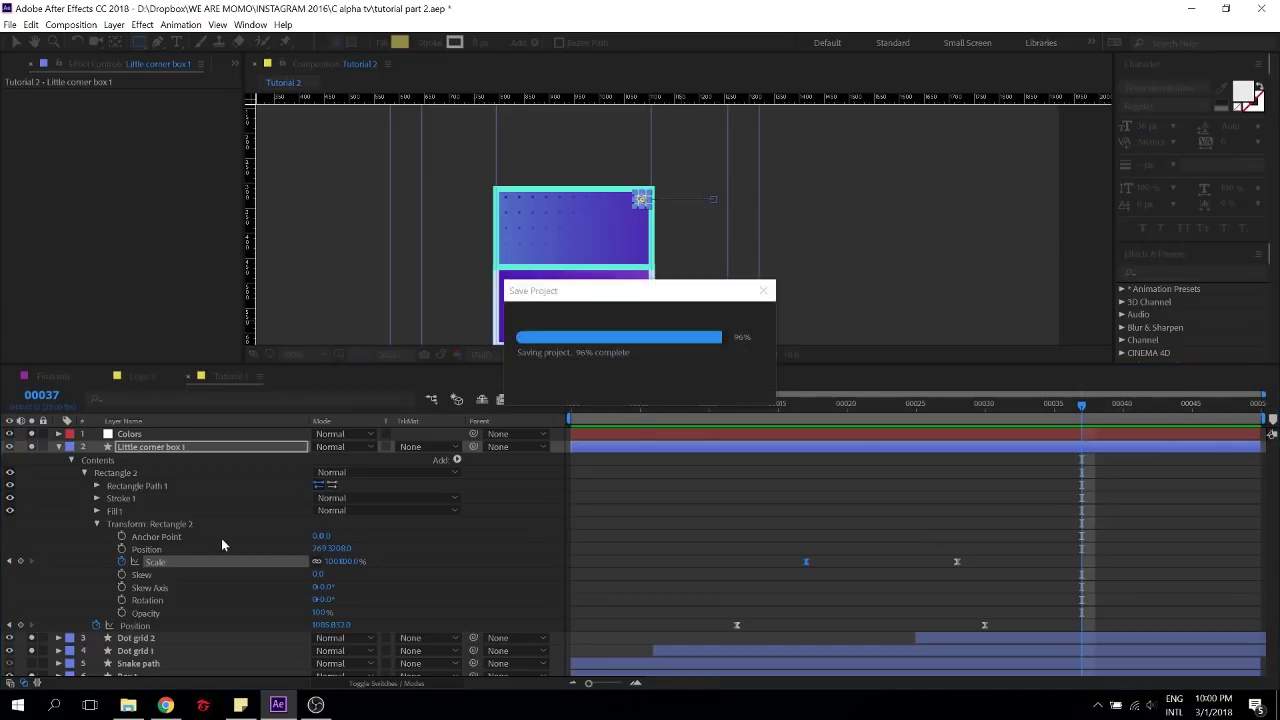
click(58, 447)
click(231, 594)
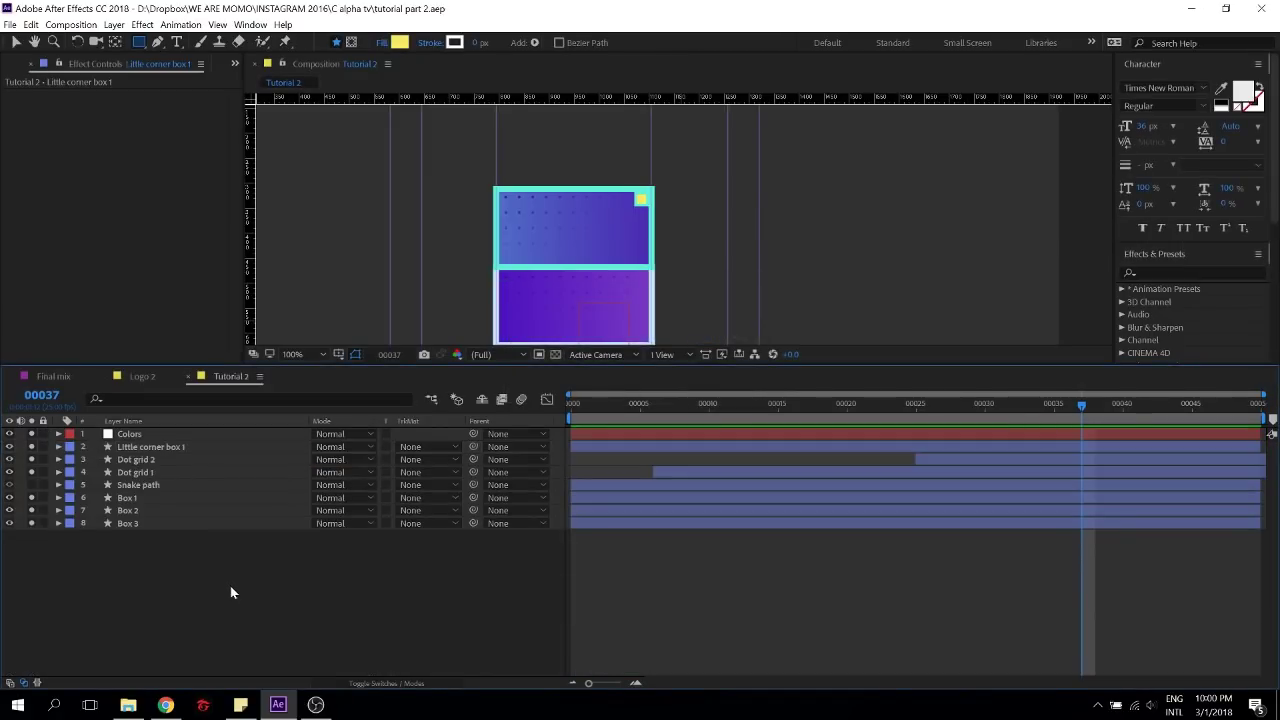
Duplicate the Little corner box 1 layer and show the copy's keyframed properties with Rectangle 2's transform group collapsed
click(197, 451)
drag(550, 272, 640, 235)
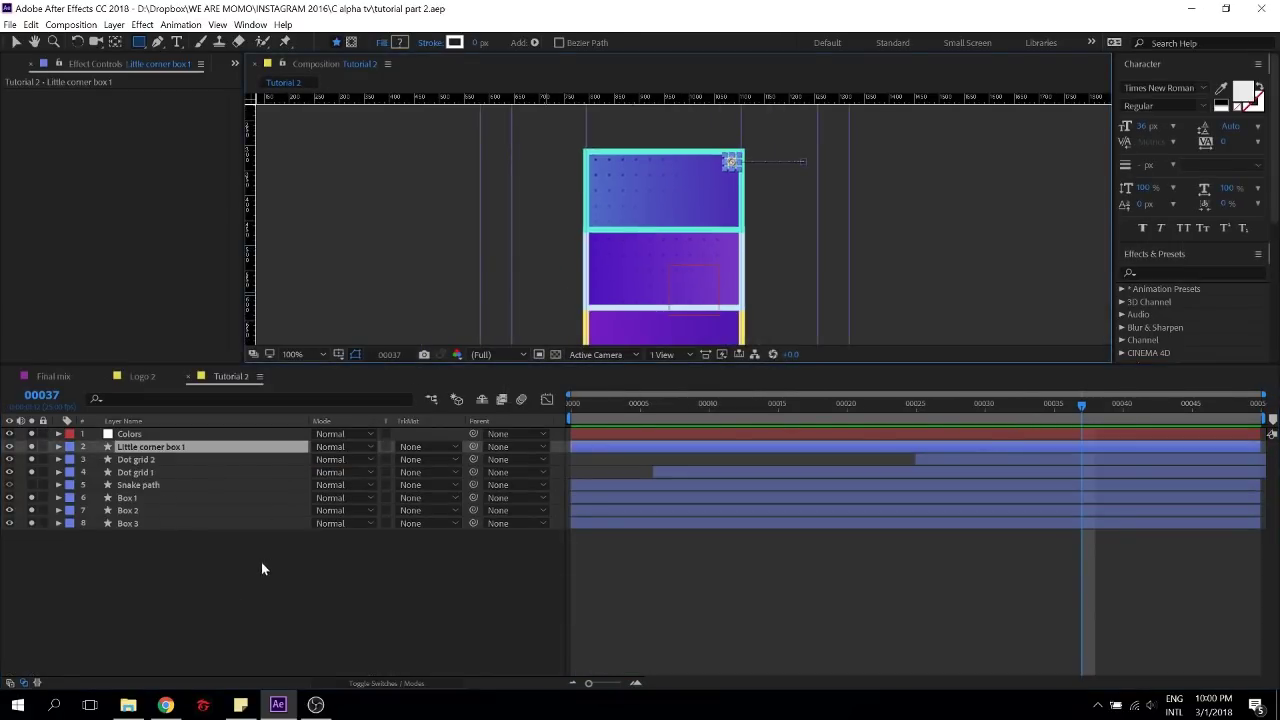
click(261, 562)
click(160, 446)
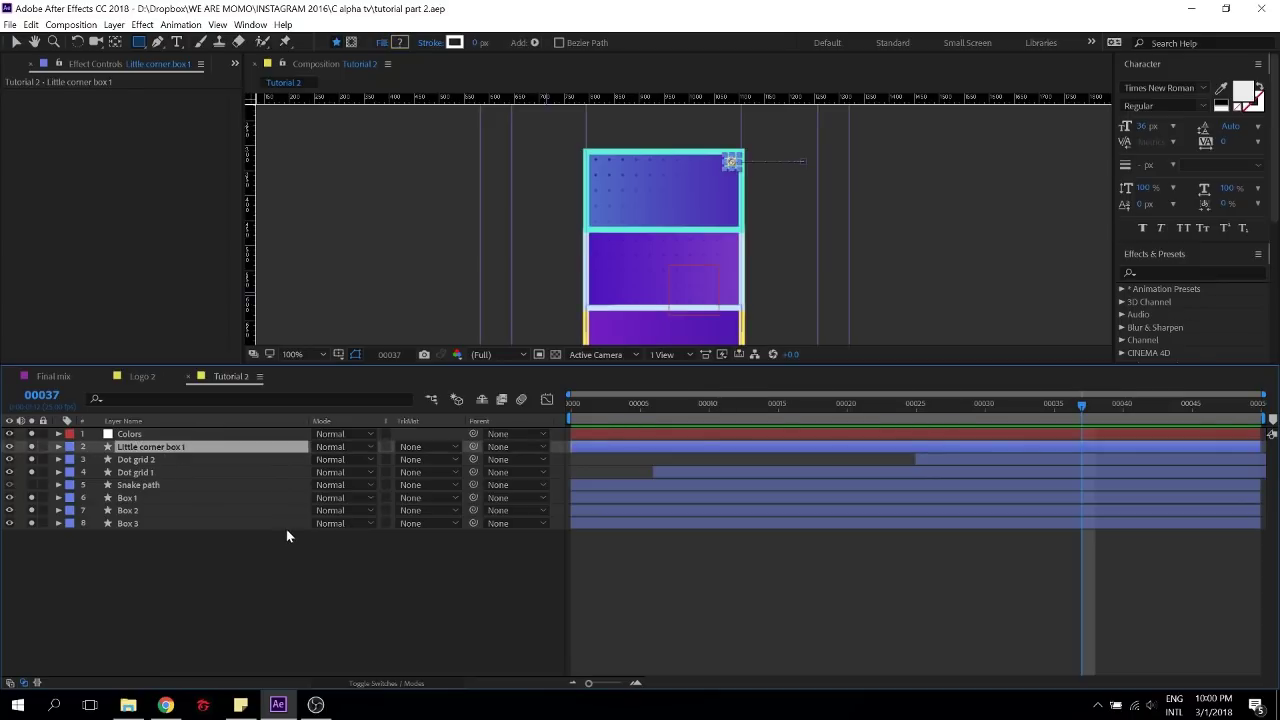
key(ctrl+d)
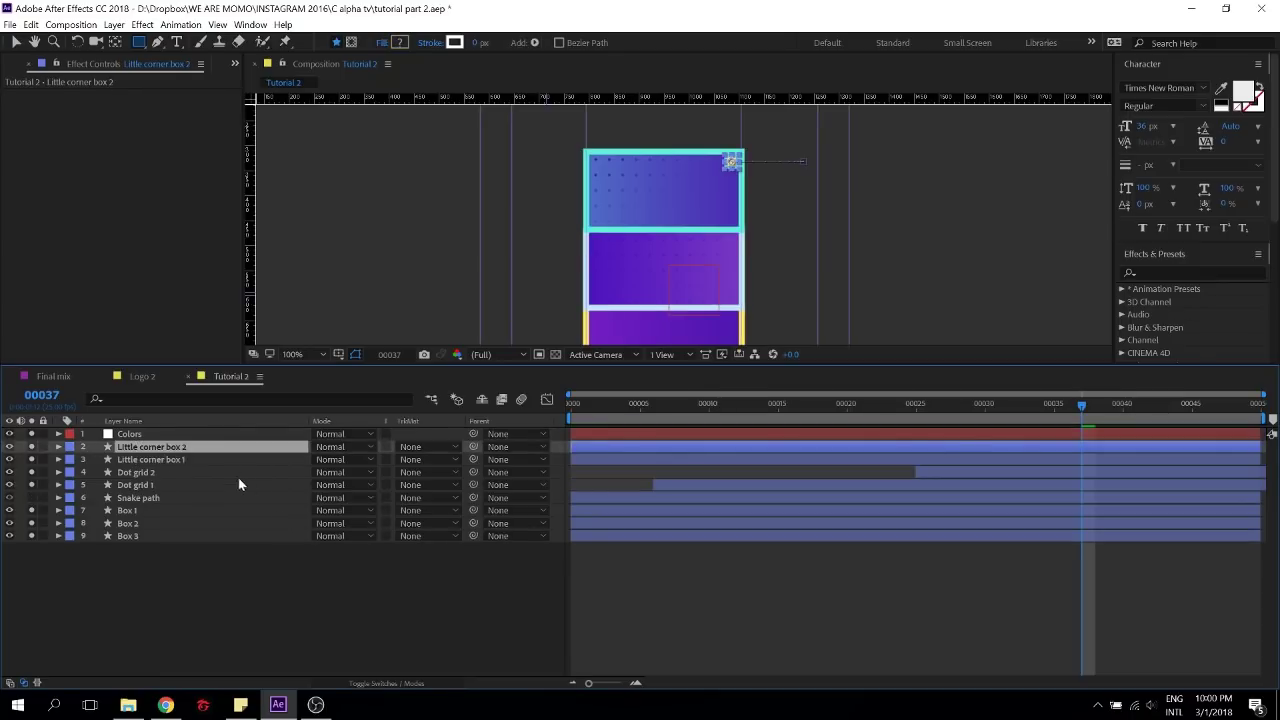
key(u)
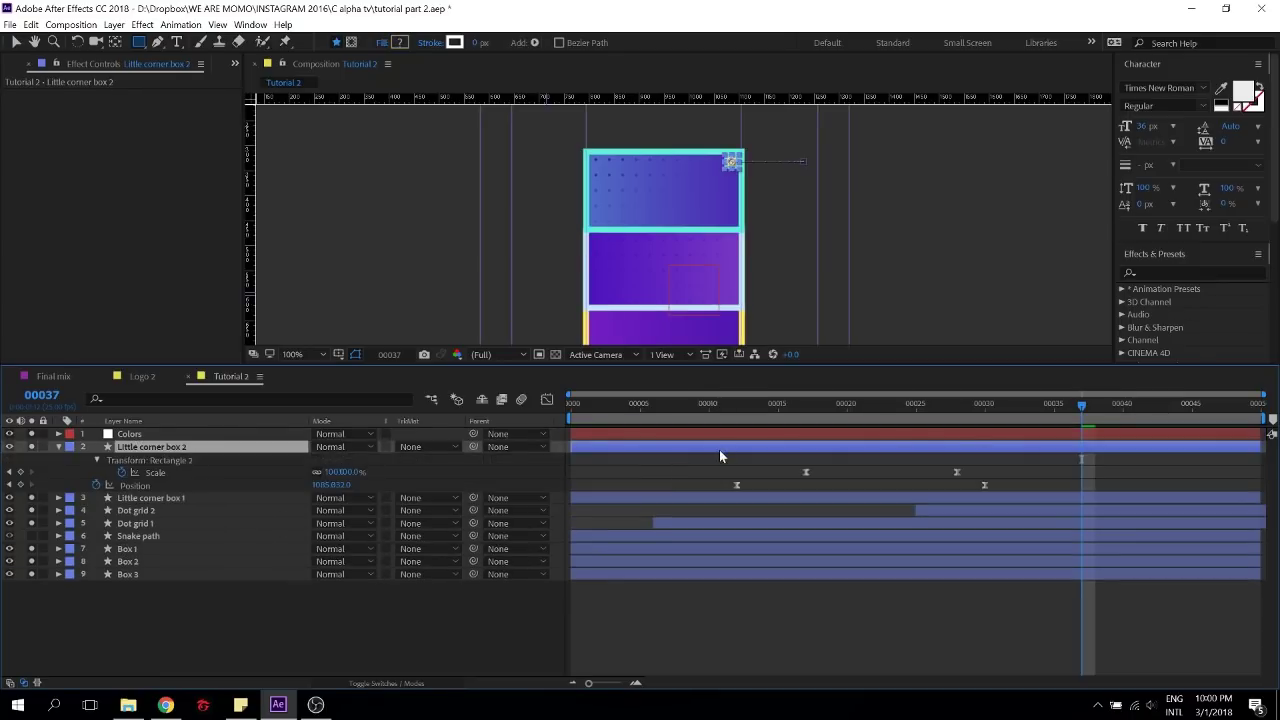
click(787, 467)
click(97, 460)
click(150, 450)
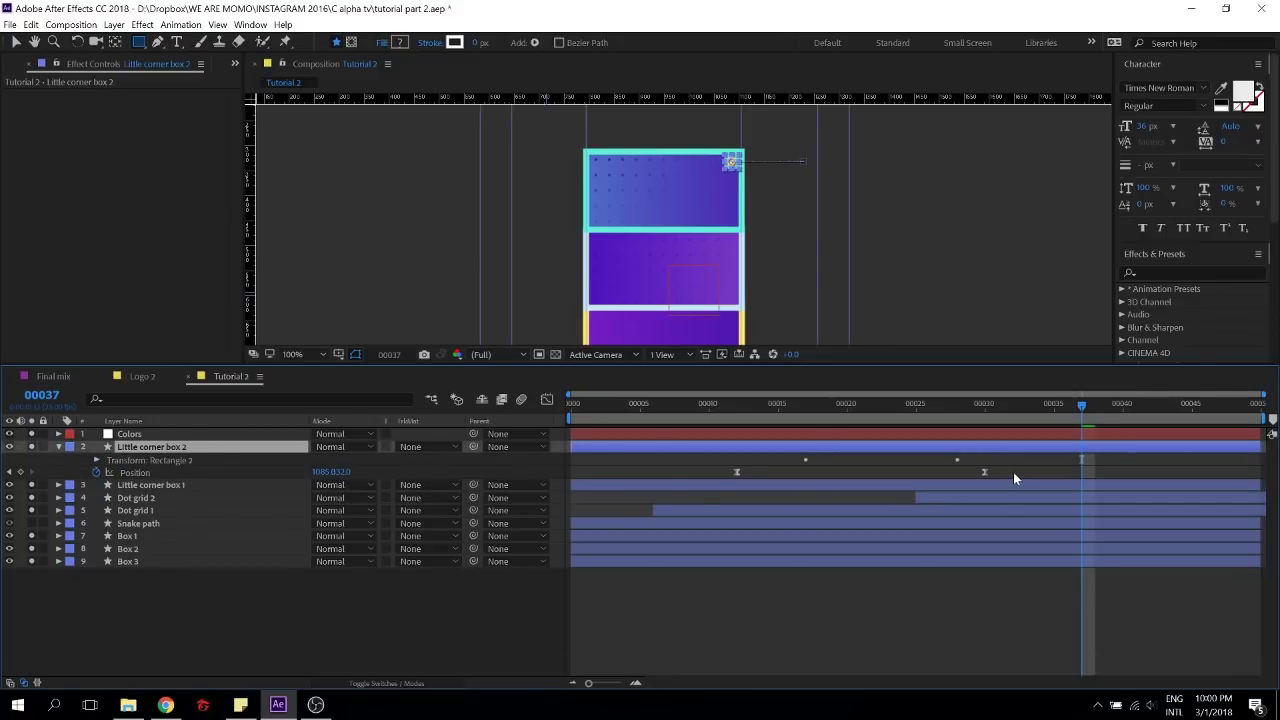
With both Position keyframes of Little corner box 2 selected at frame 30, move the box to the lower-left corner of Box 3
drag(1013, 474, 698, 479)
key(v)
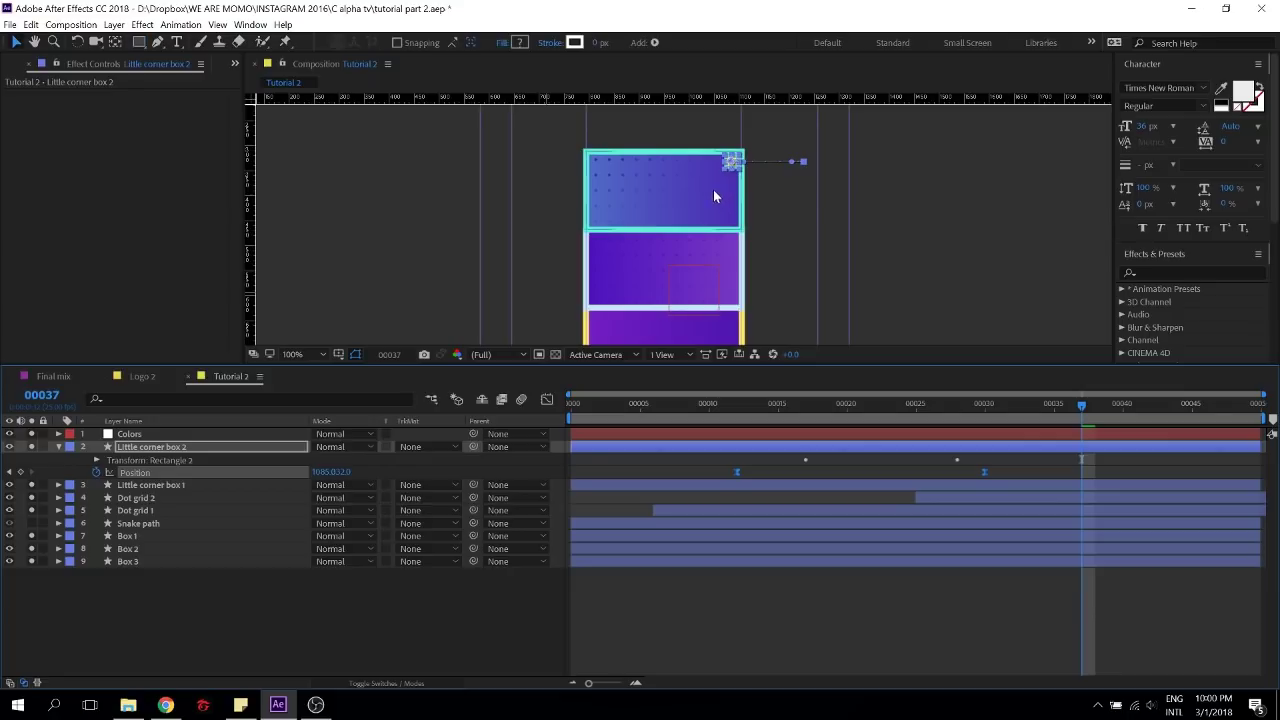
drag(731, 162, 762, 135)
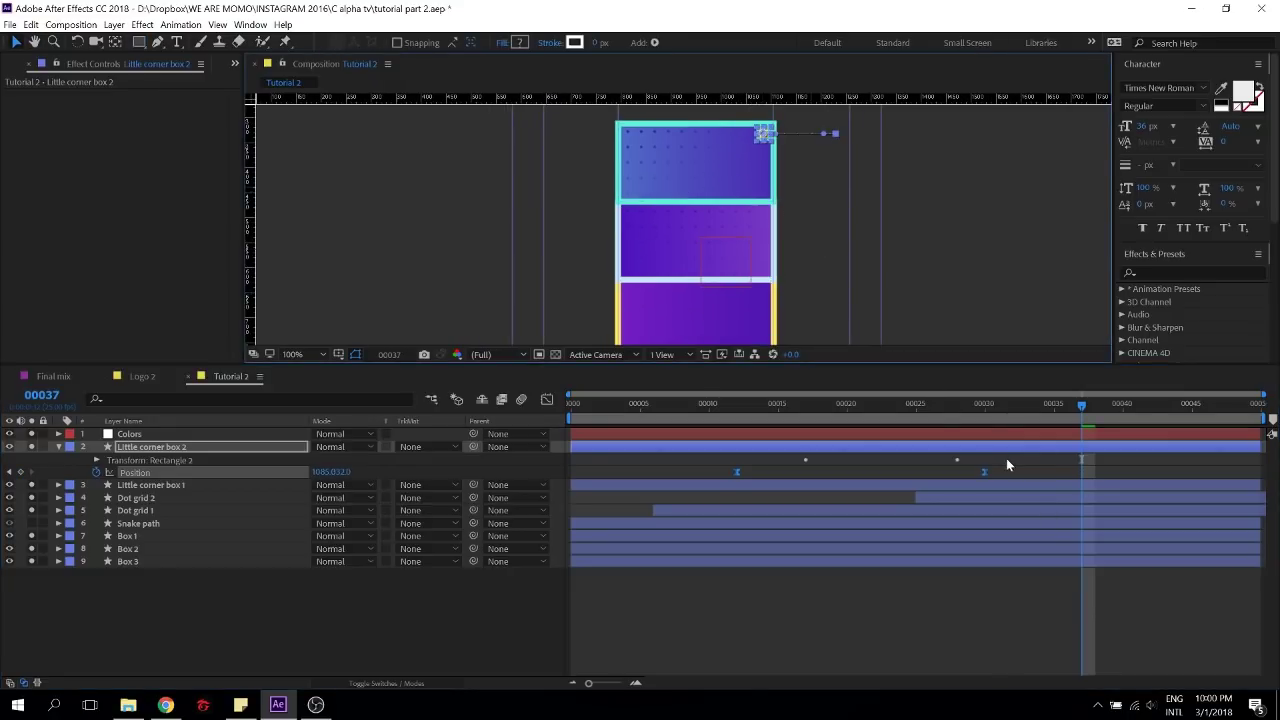
key(j)
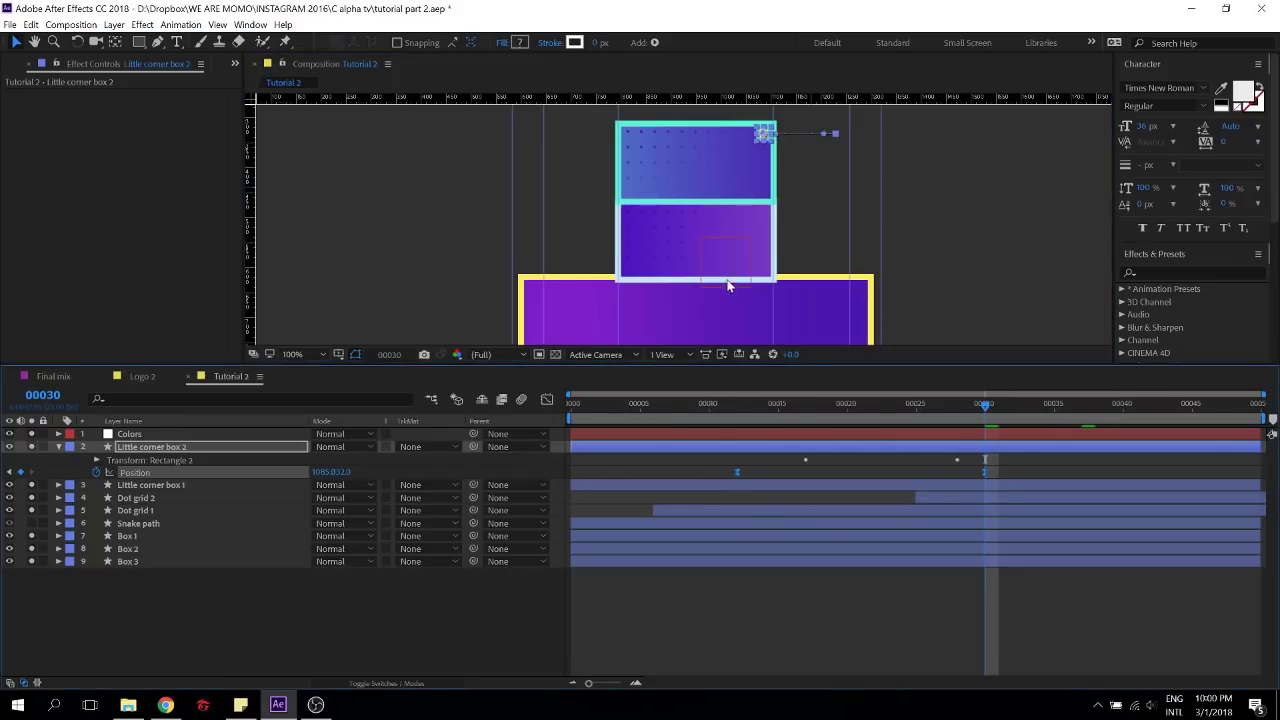
drag(737, 231, 854, 211)
drag(879, 114, 661, 331)
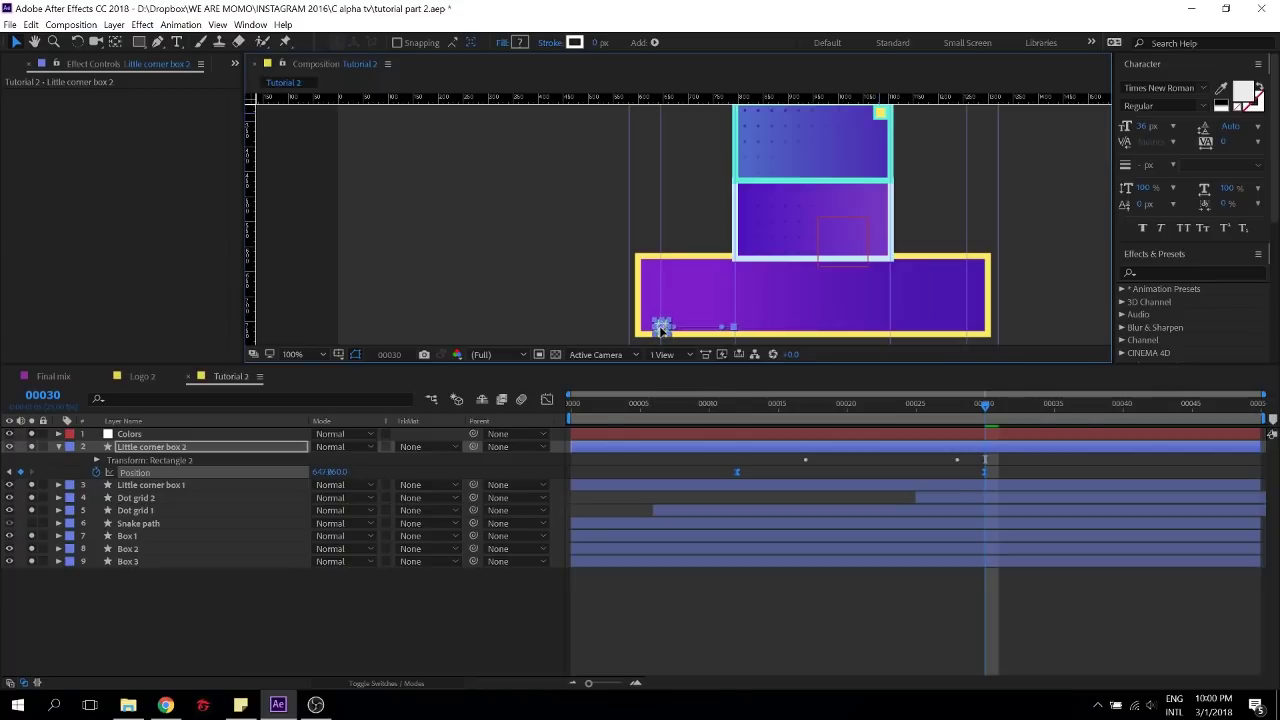
Fine-tune Little corner box 2 inside the lower-left corner of Box 3 to position 645, 755 at frame 30
scroll(670, 331, up, 1)
drag(729, 286, 744, 121)
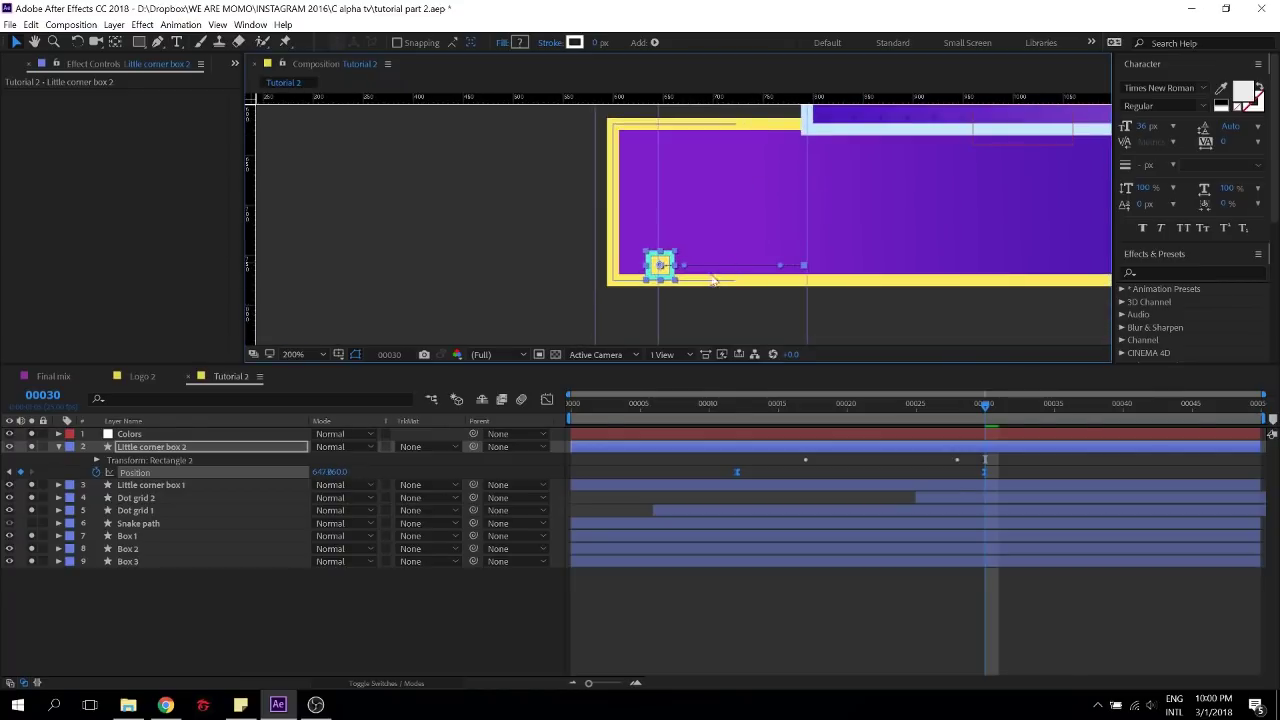
scroll(712, 278, up, 2)
drag(713, 269, 739, 234)
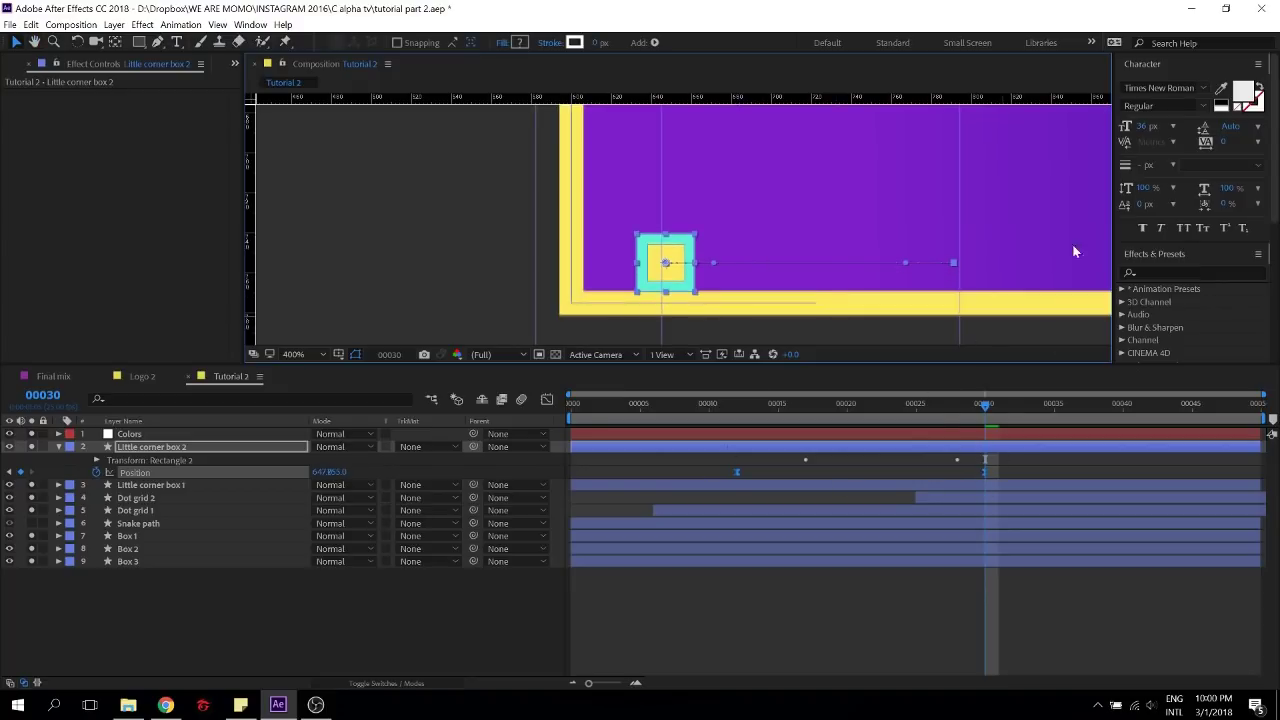
key(Left)
key(Left)
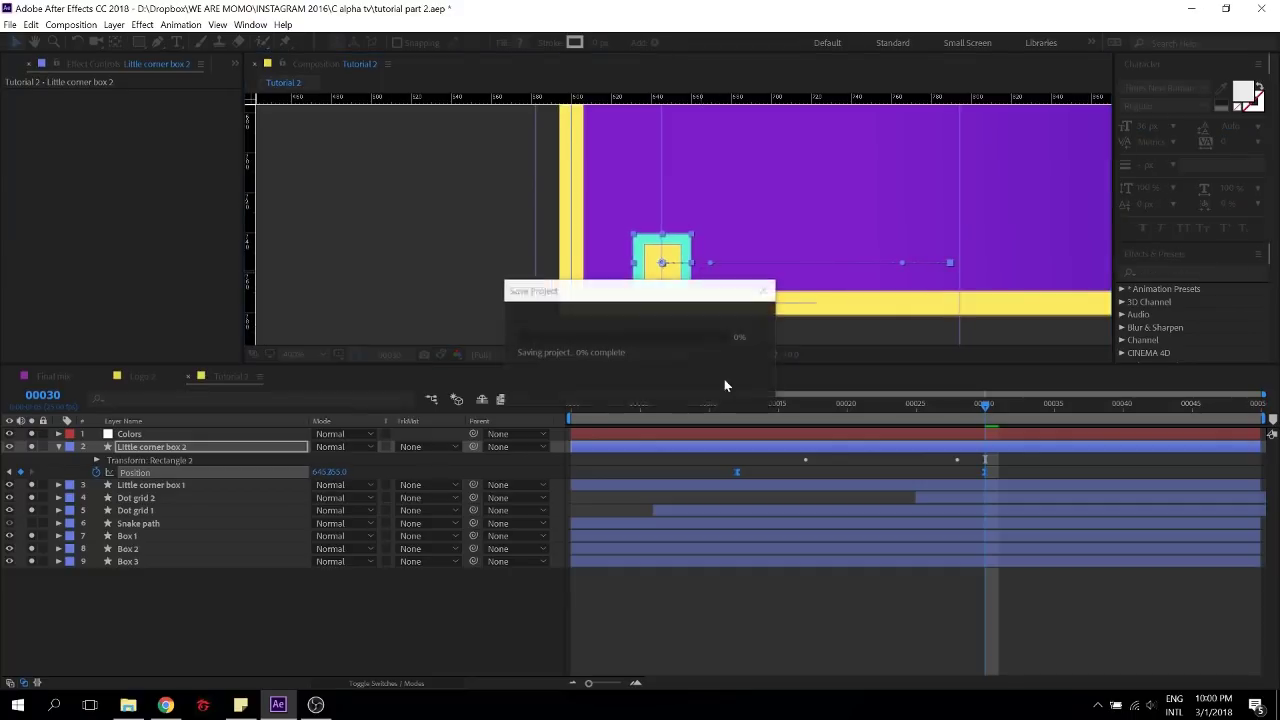
Time-reverse the two Position keyframes of Little corner box 2 and check the box's placement against Box 3 at frame 12
drag(1004, 468, 674, 493)
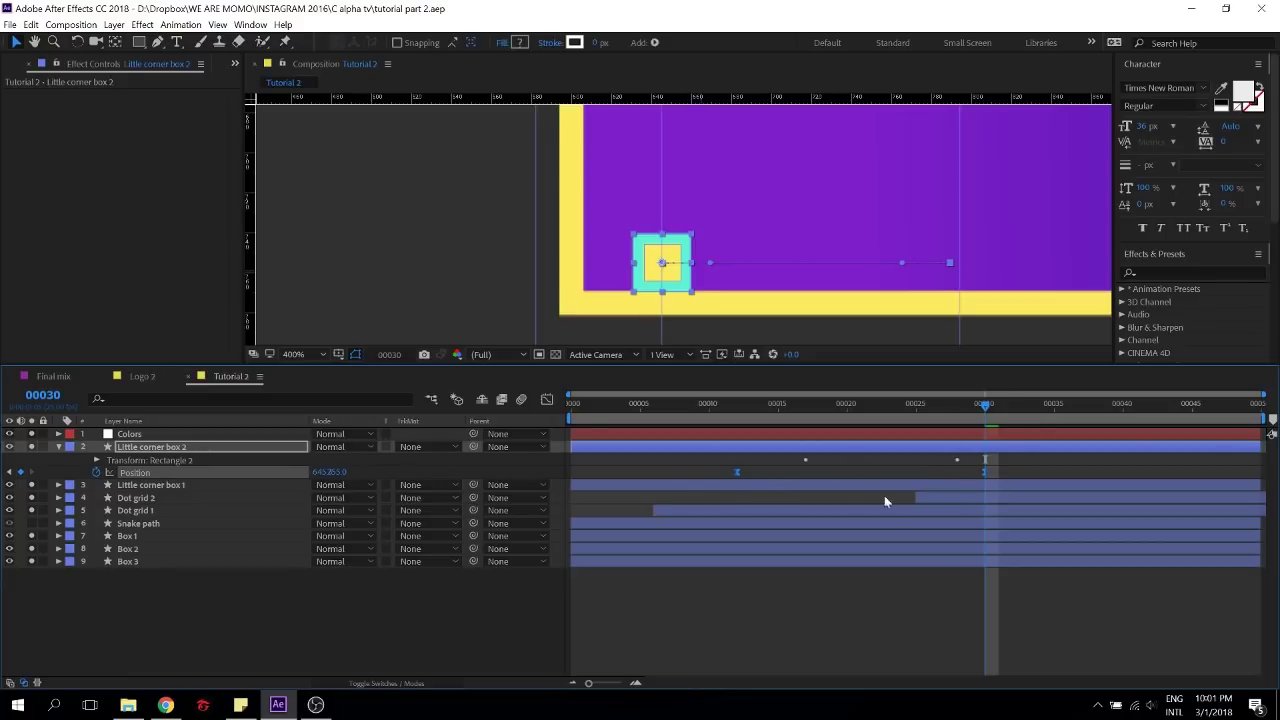
right_click(736, 473)
mouse_move(814, 648)
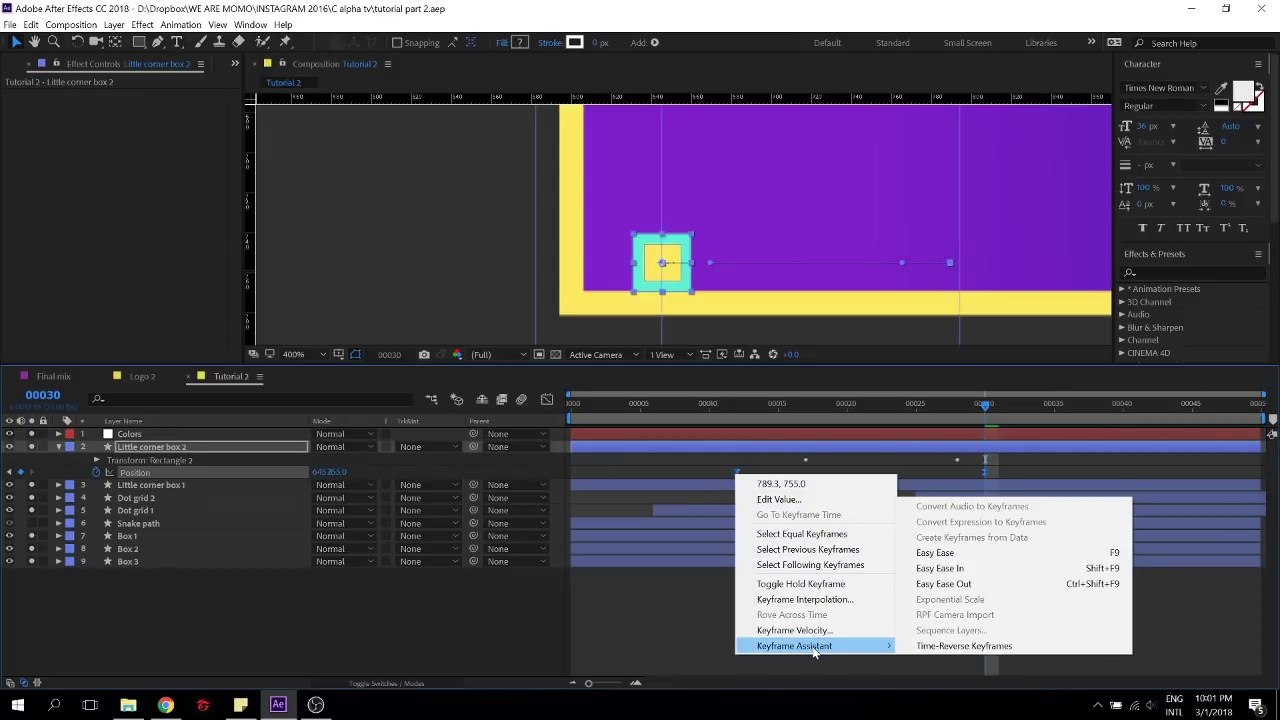
click(963, 647)
click(735, 408)
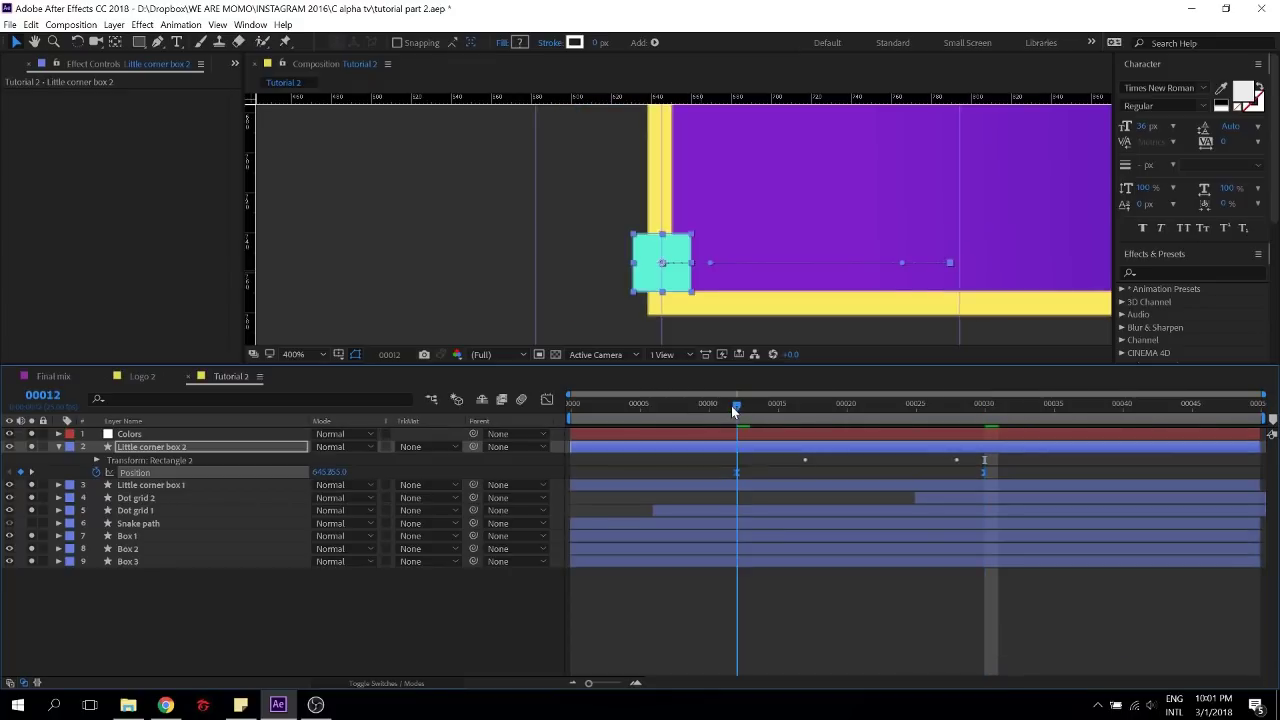
click(747, 472)
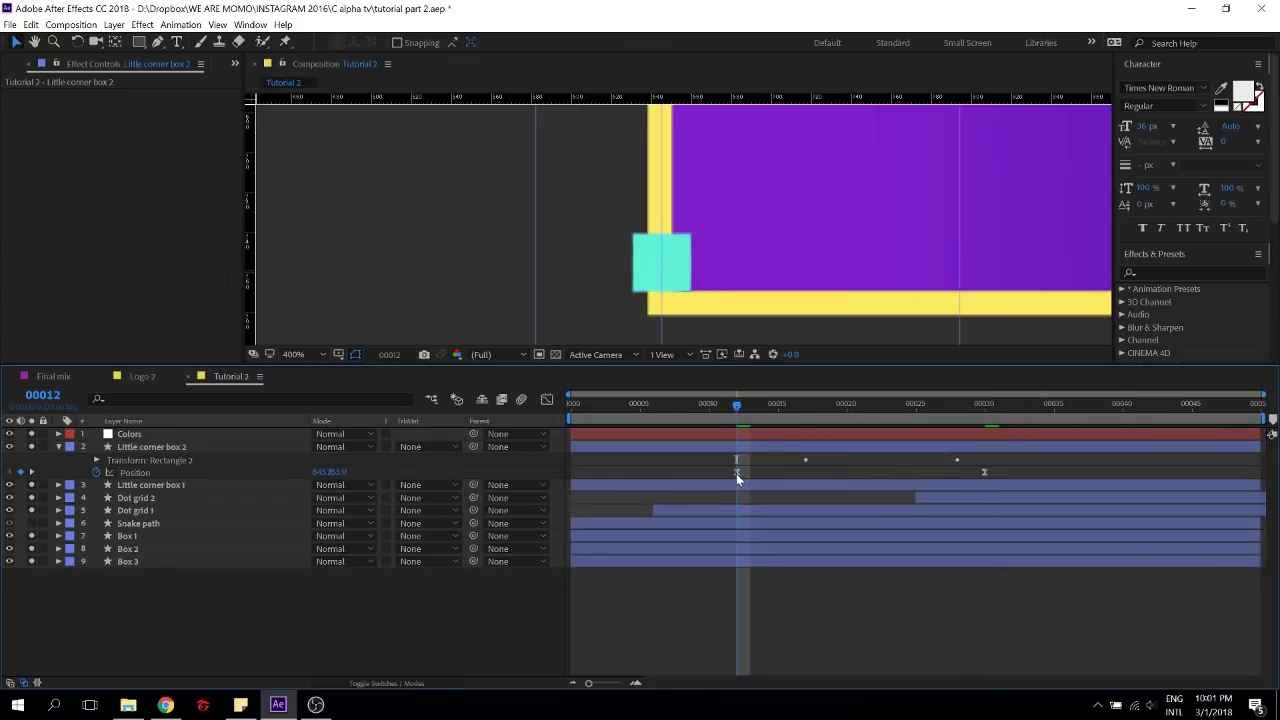
click(736, 473)
scroll(690, 277, down, 2)
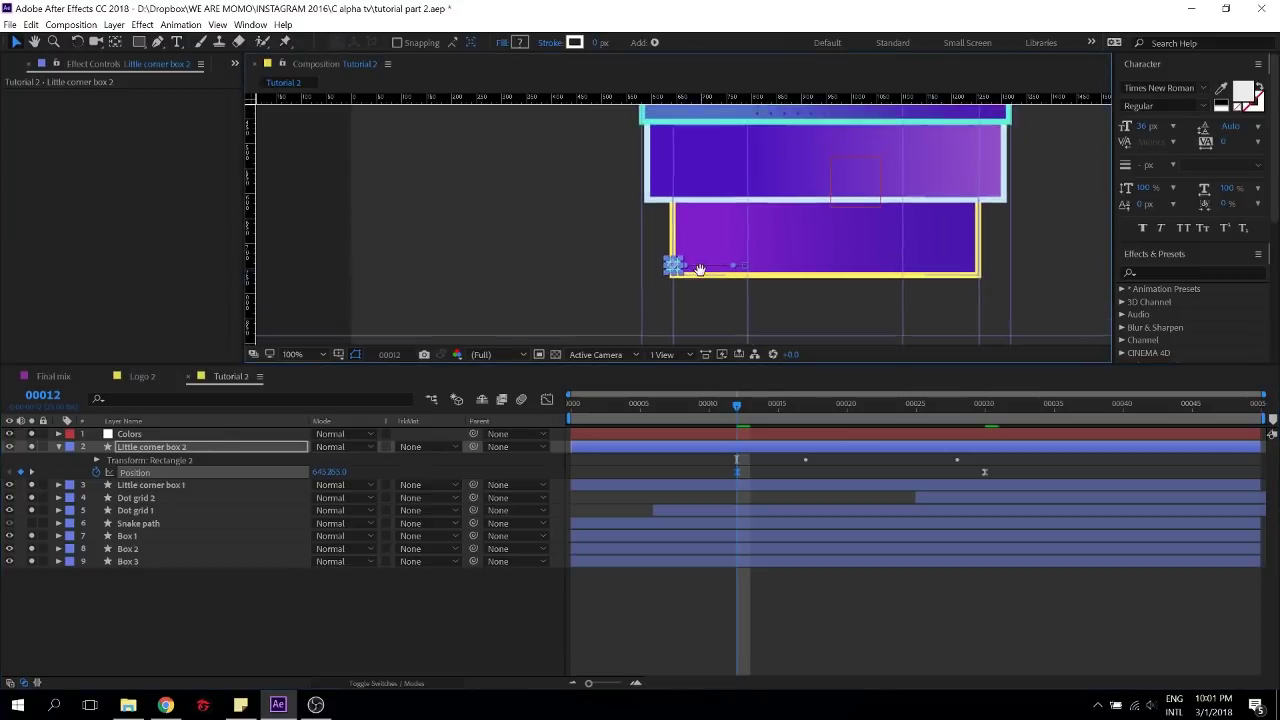
scroll(695, 275, up, 1)
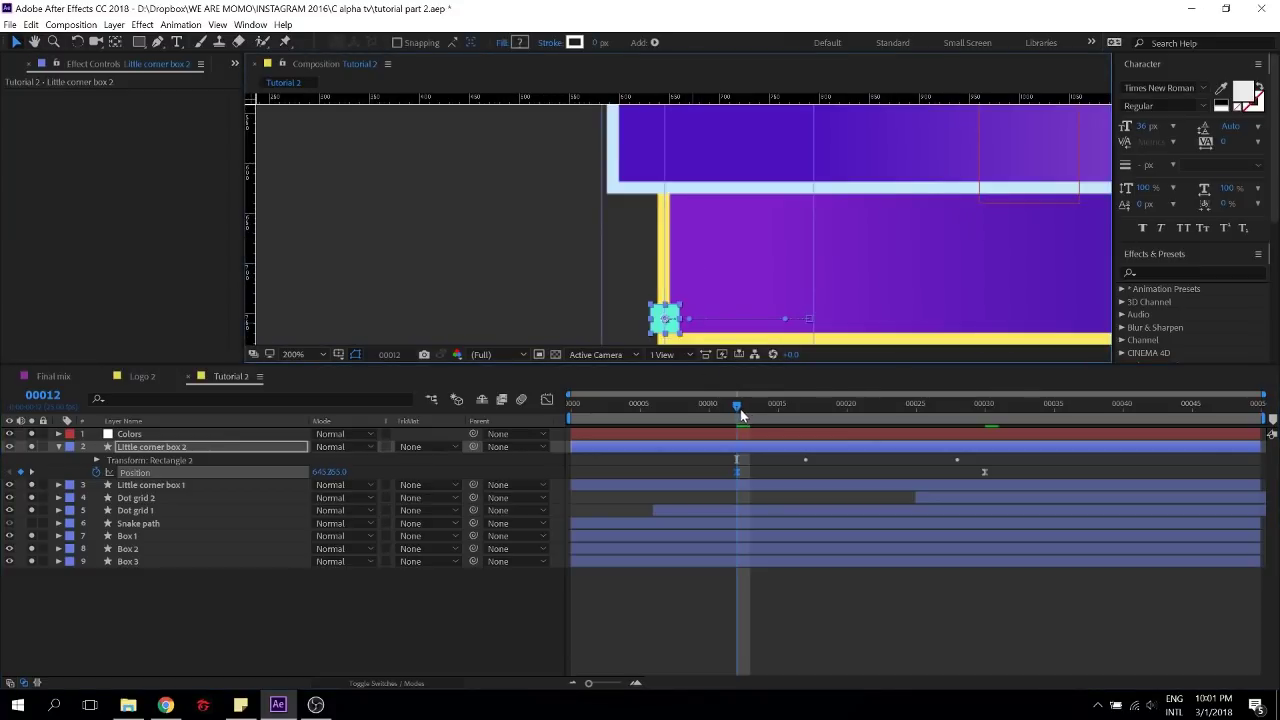
Try delaying Little corner box 2 so its first Position keyframe falls at frame 26, and shift it back to frame 12
drag(739, 410, 930, 455)
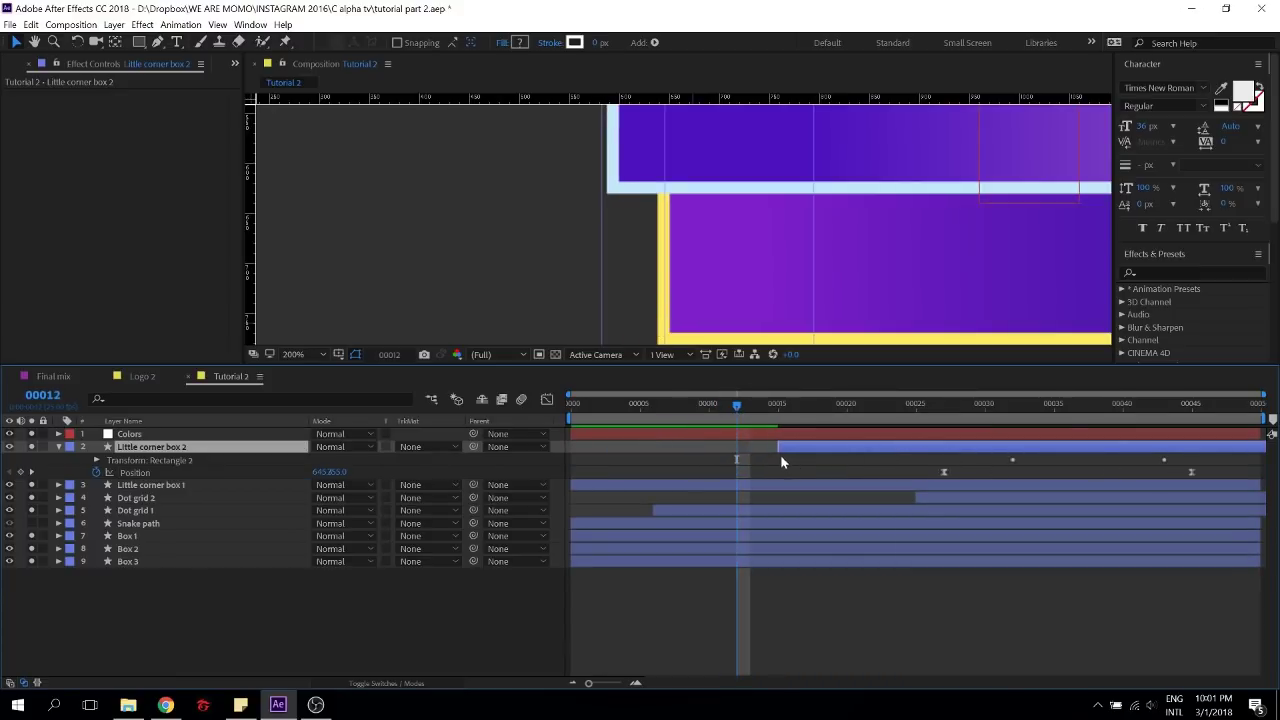
drag(781, 445, 572, 434)
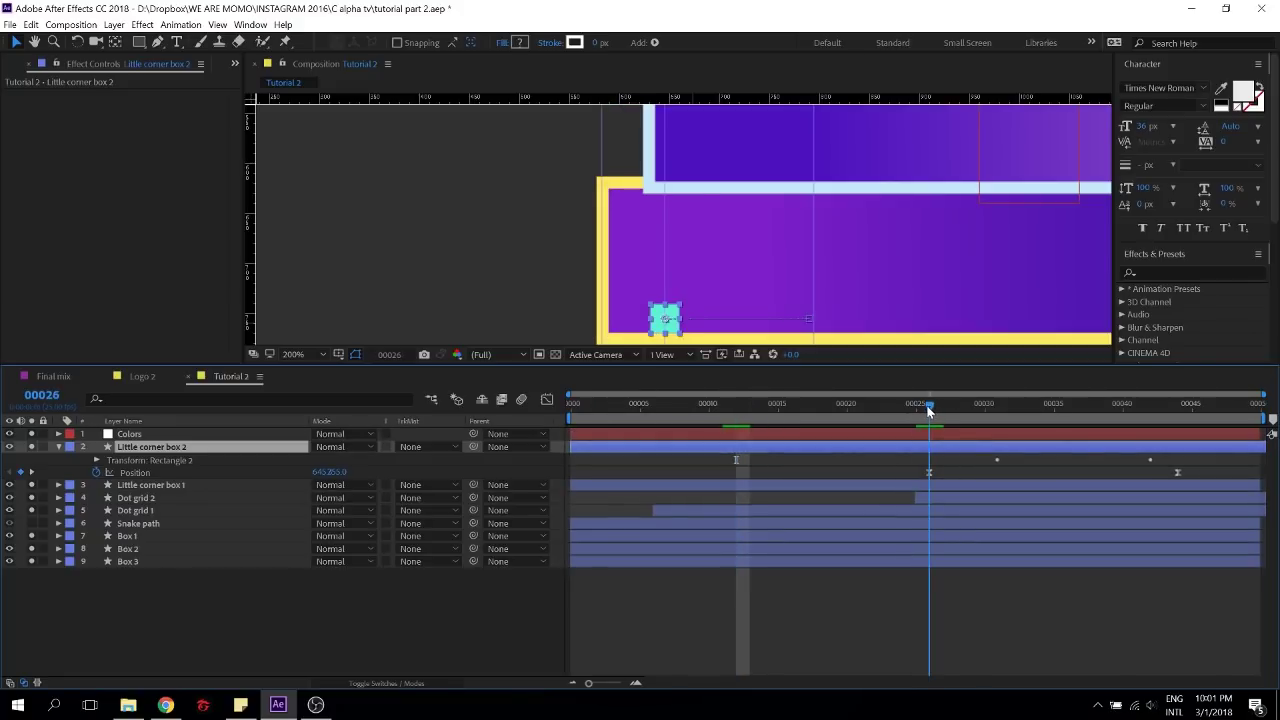
drag(929, 410, 737, 408)
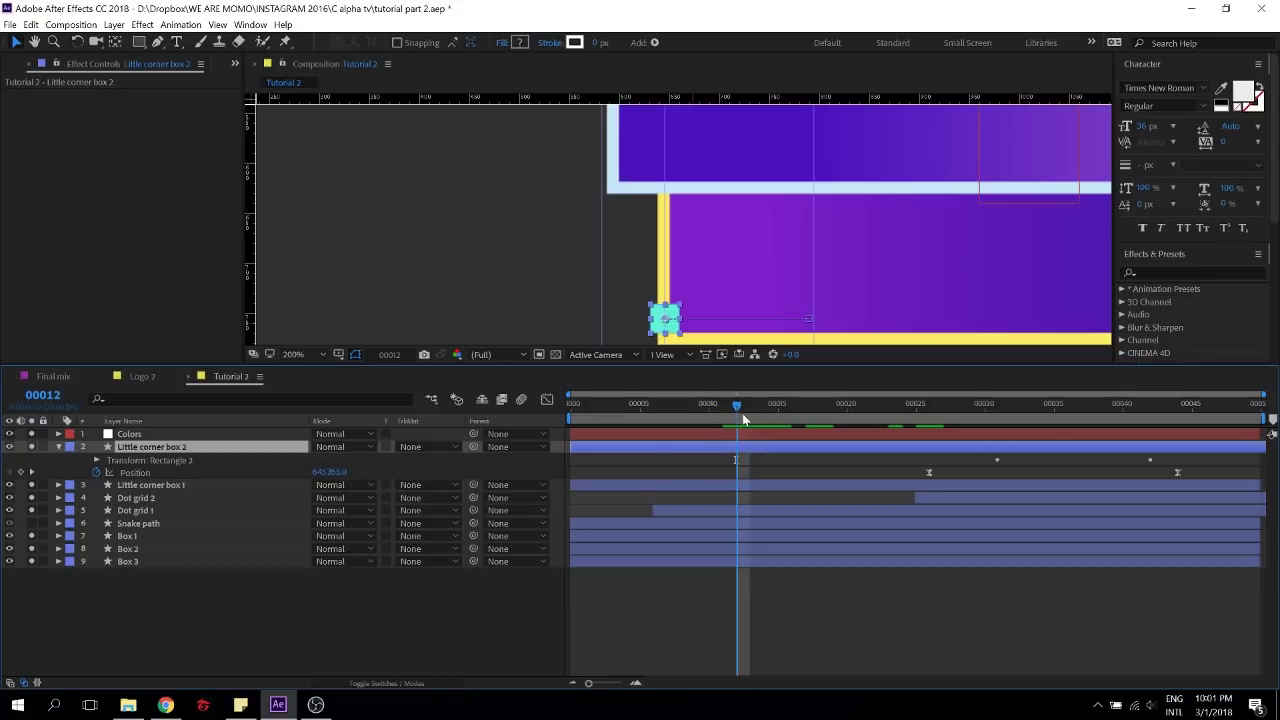
drag(802, 449, 615, 449)
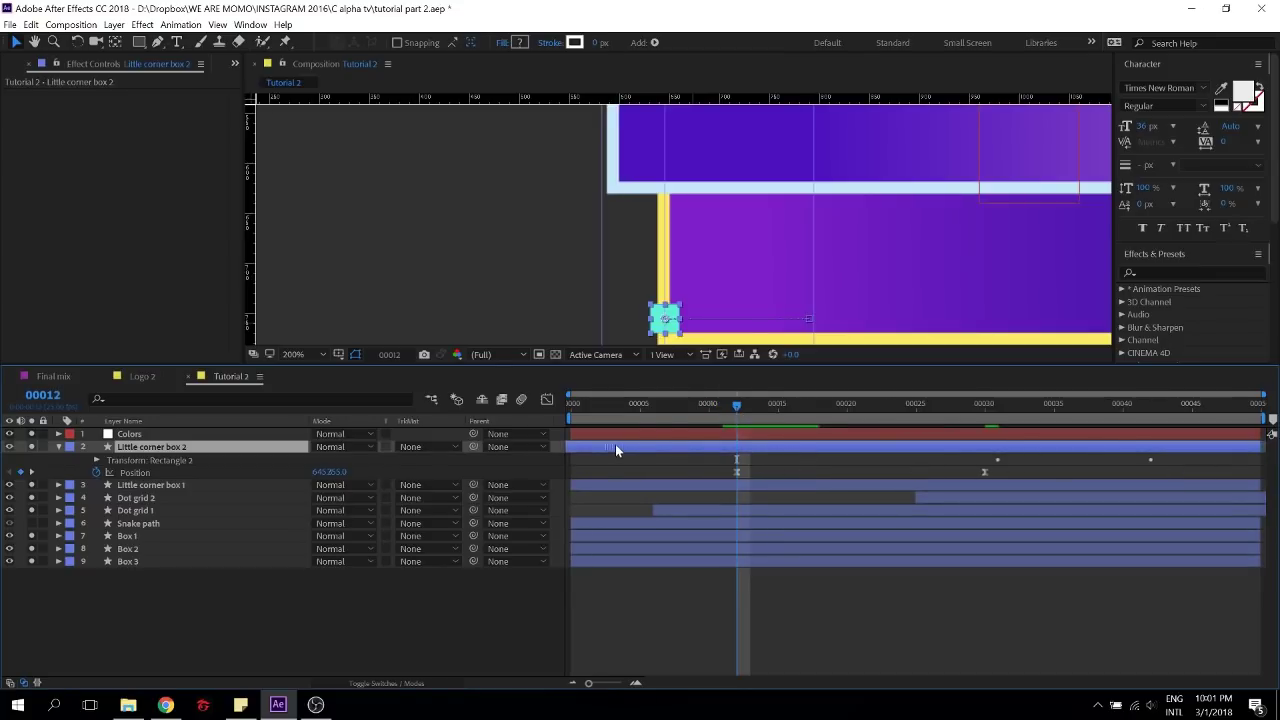
Nudge Little corner box 2 horizontally at its frame 12 Position keyframe to 662, 755, inside Box 3's yellow outline
click(736, 472)
key(shift+Right)
key(shift+Right)
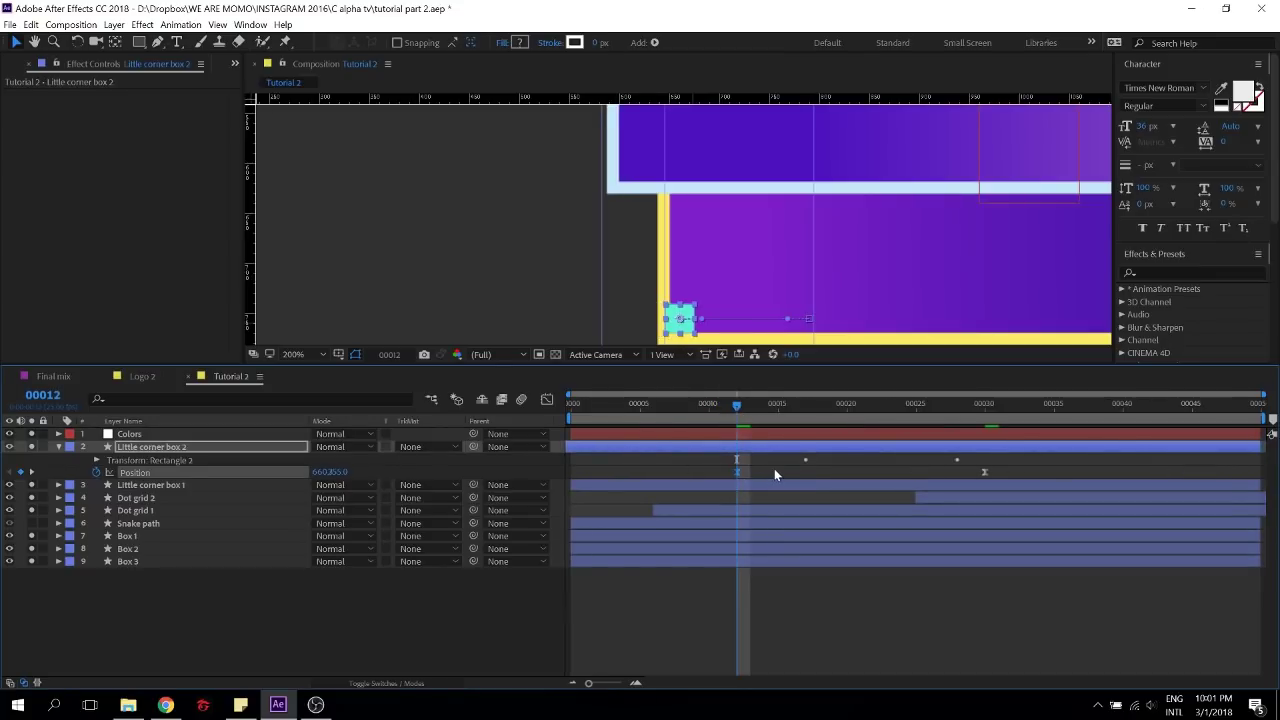
key(Left)
key(Left)
key(Left)
Change the fill of Rectangle 1 in Little corner box 2 to the yellow sampled from Box 3's outline
click(97, 460)
click(58, 447)
click(58, 447)
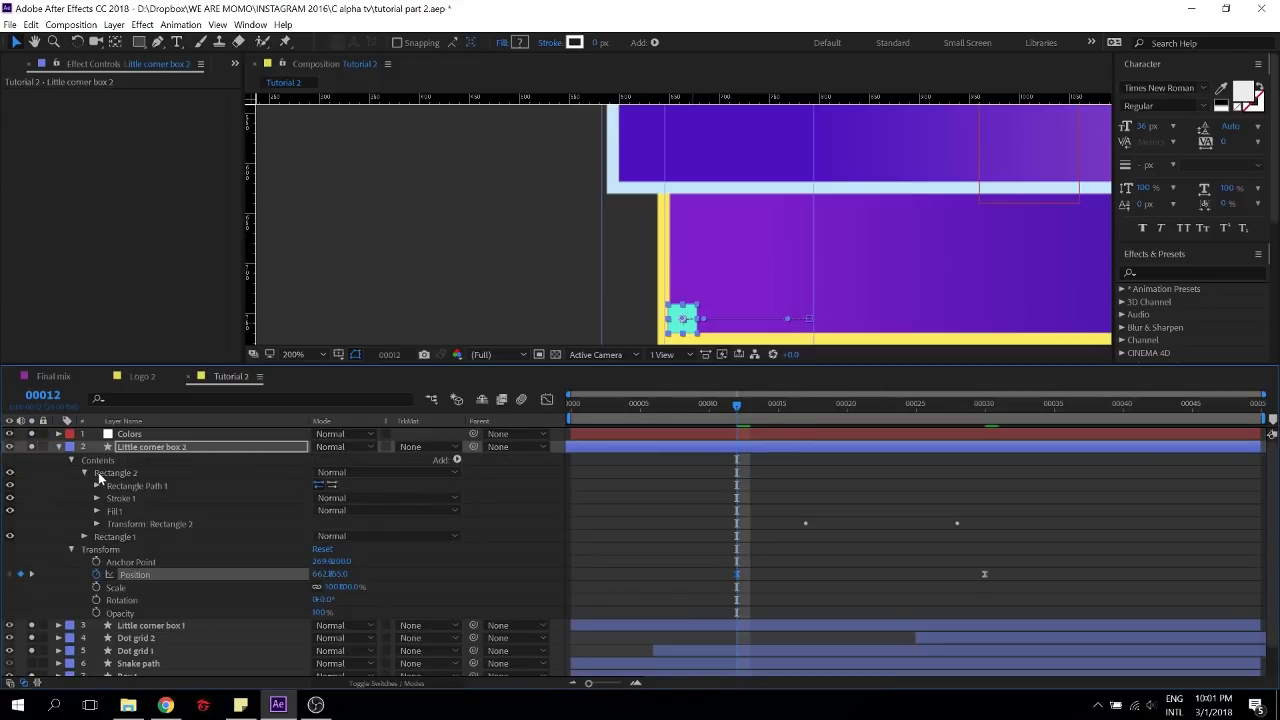
click(98, 472)
click(108, 537)
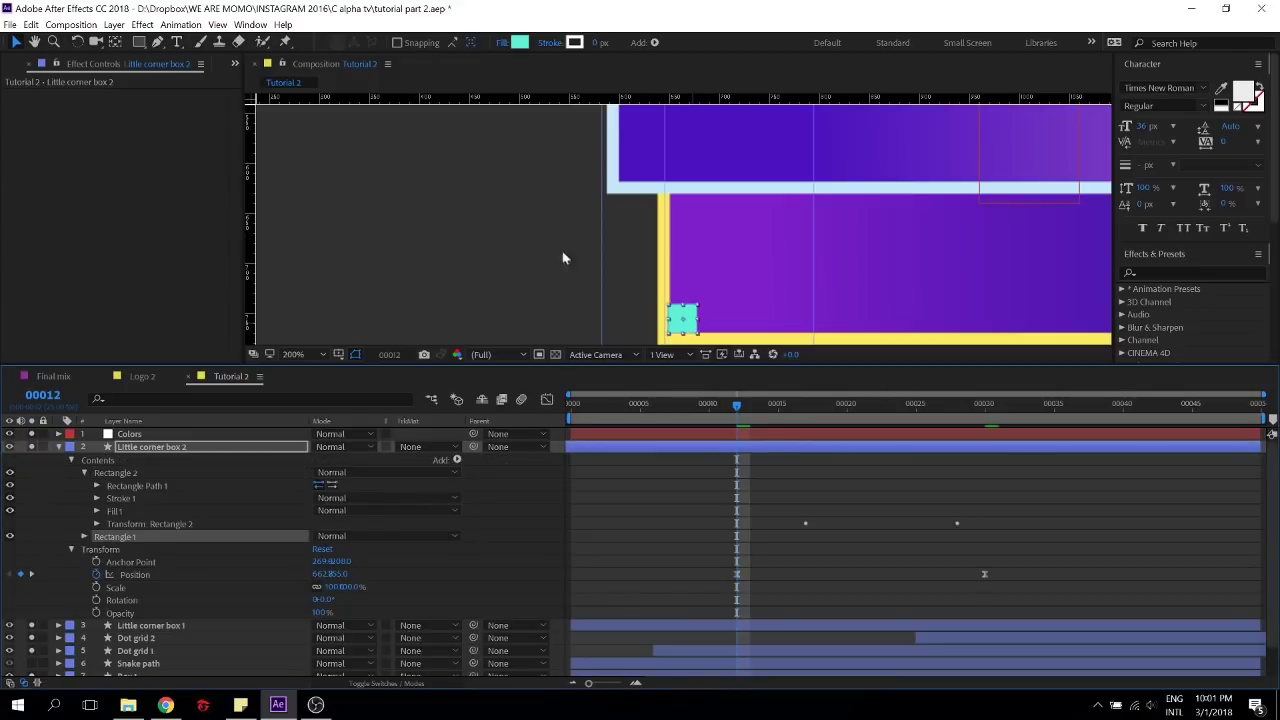
click(519, 42)
click(880, 213)
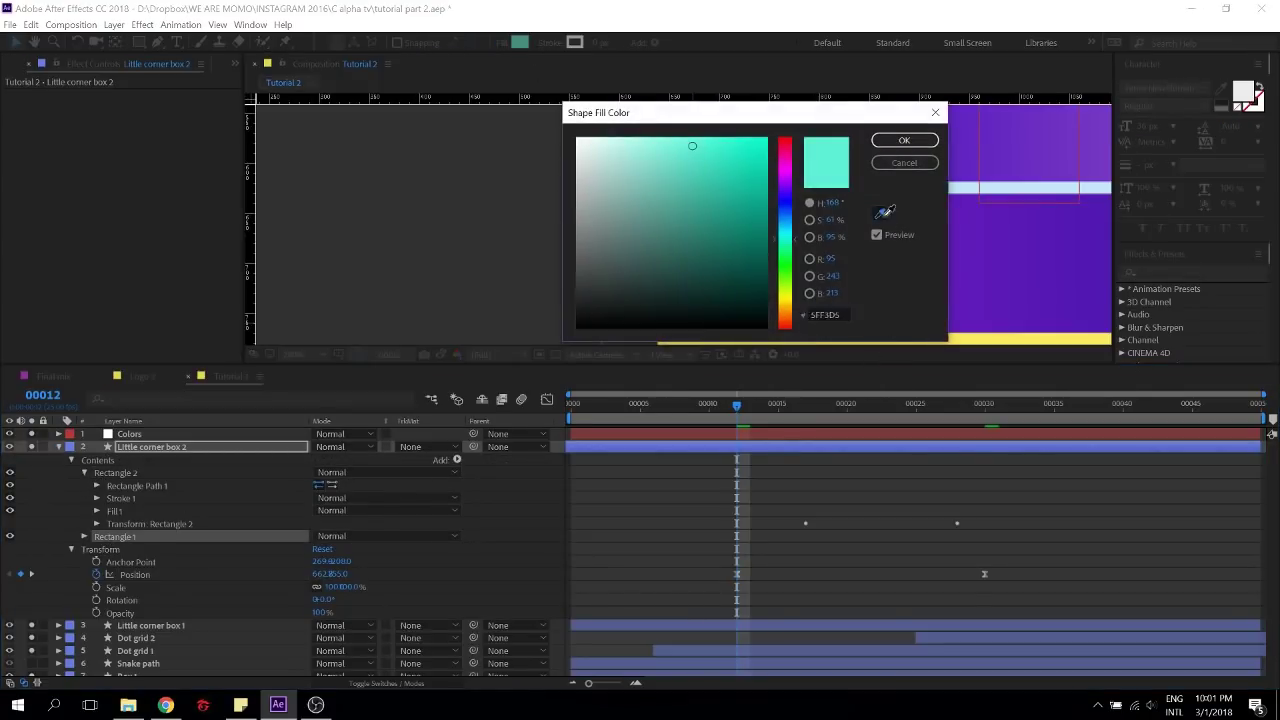
click(975, 337)
click(904, 140)
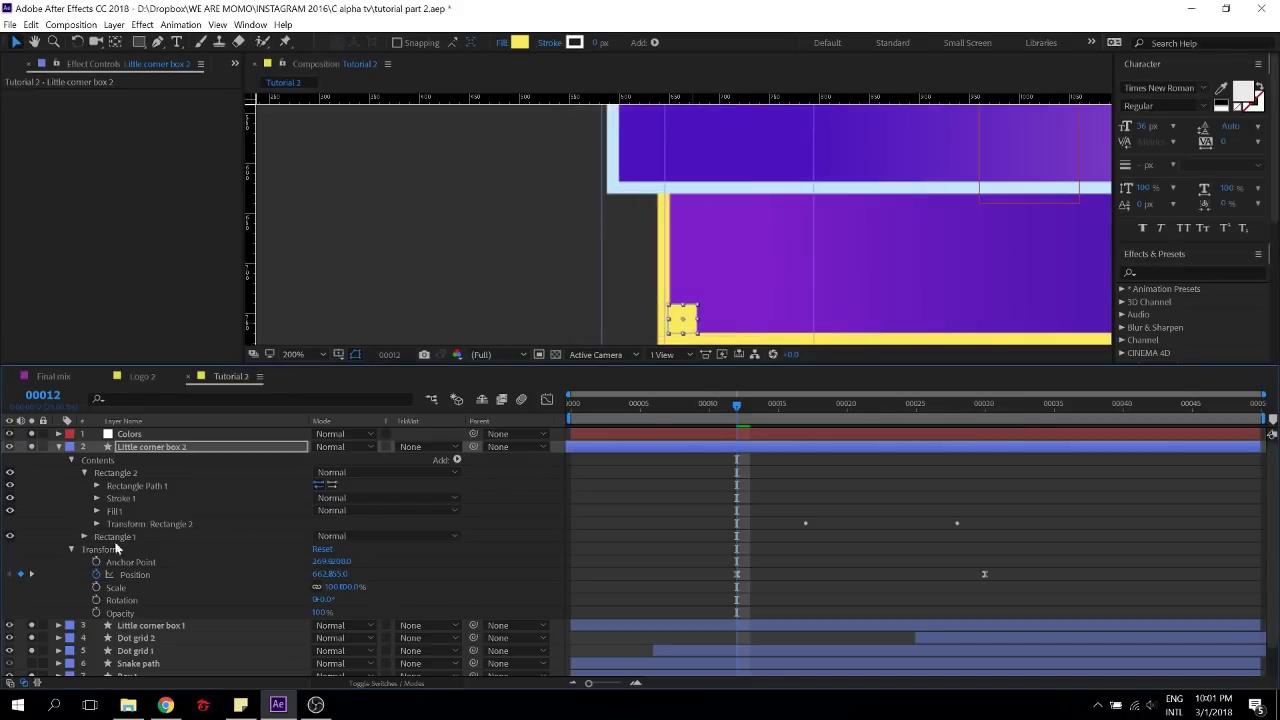
Change the fill of Rectangle 2 in Little corner box 2 to the turquoise 5FF3D5 copied from color 2 of the Colors layer
click(131, 541)
click(136, 473)
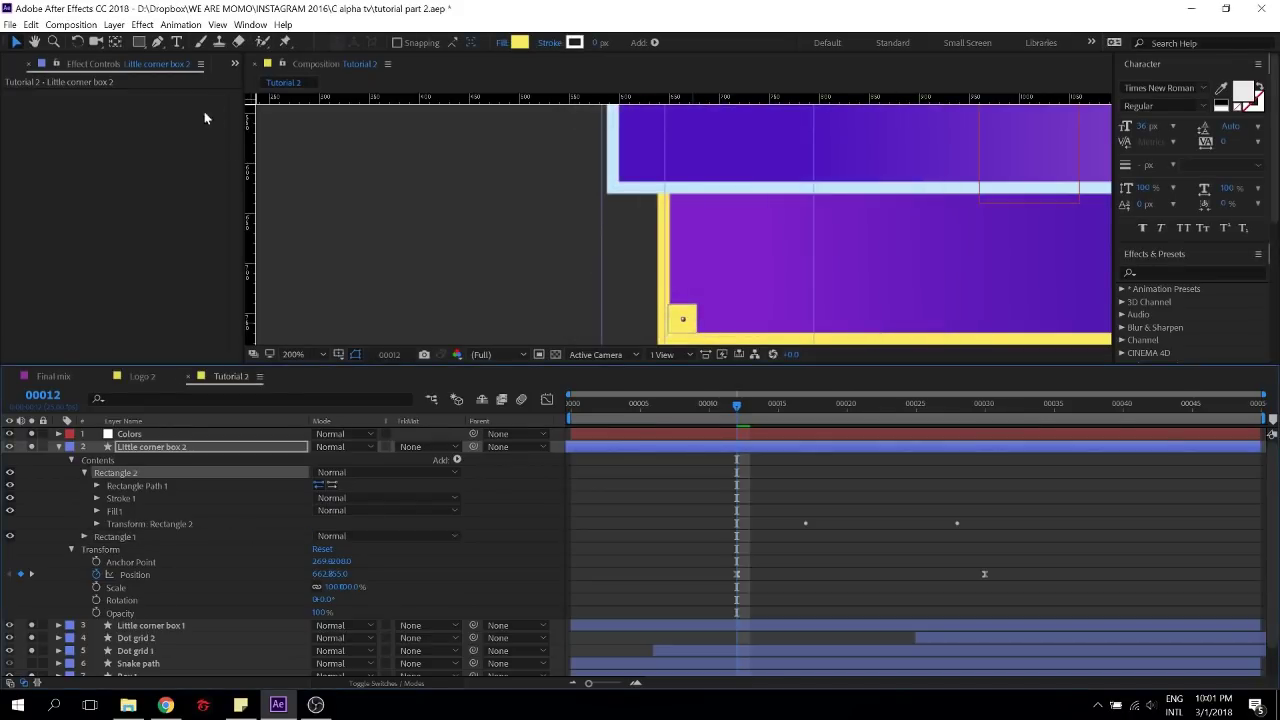
click(129, 436)
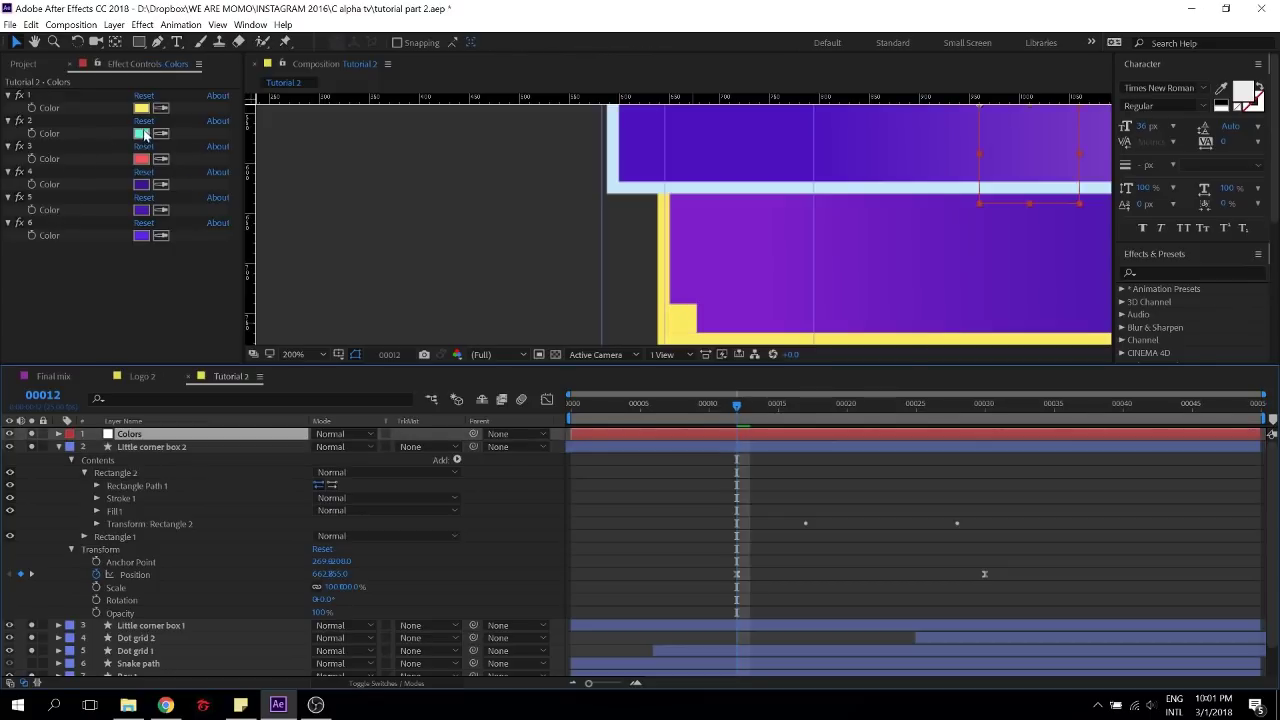
click(141, 133)
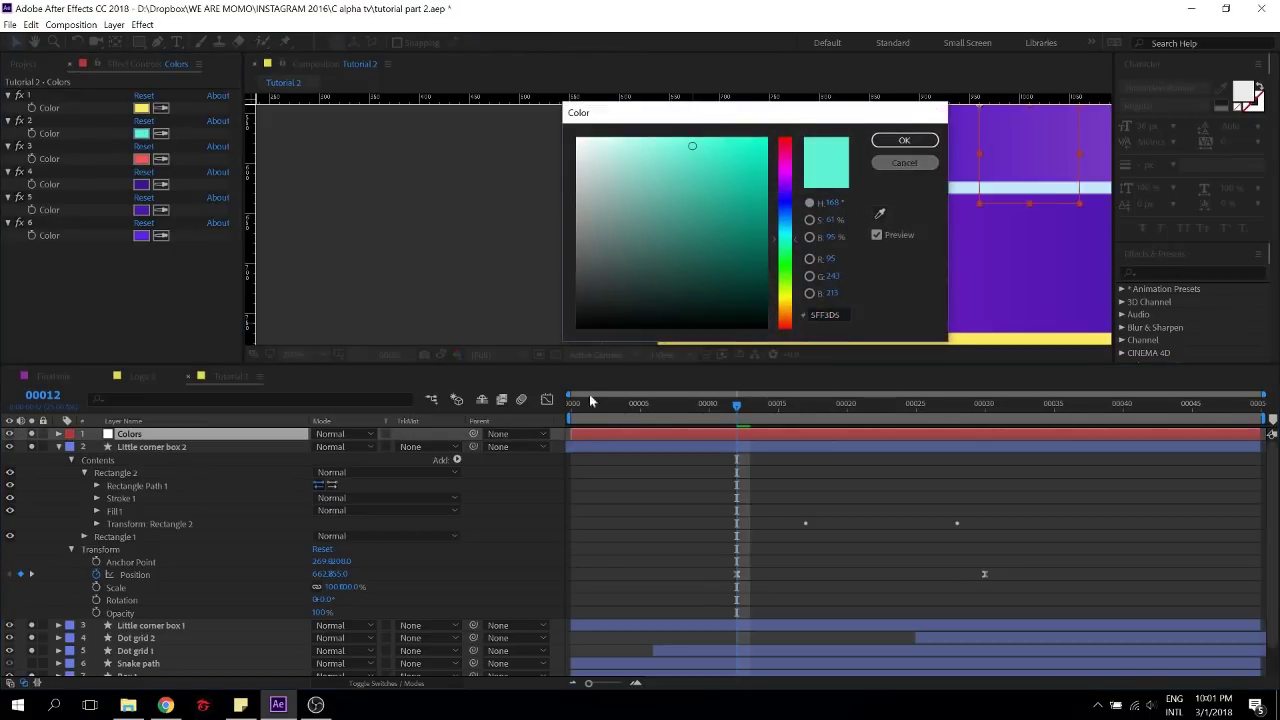
click(904, 140)
click(136, 473)
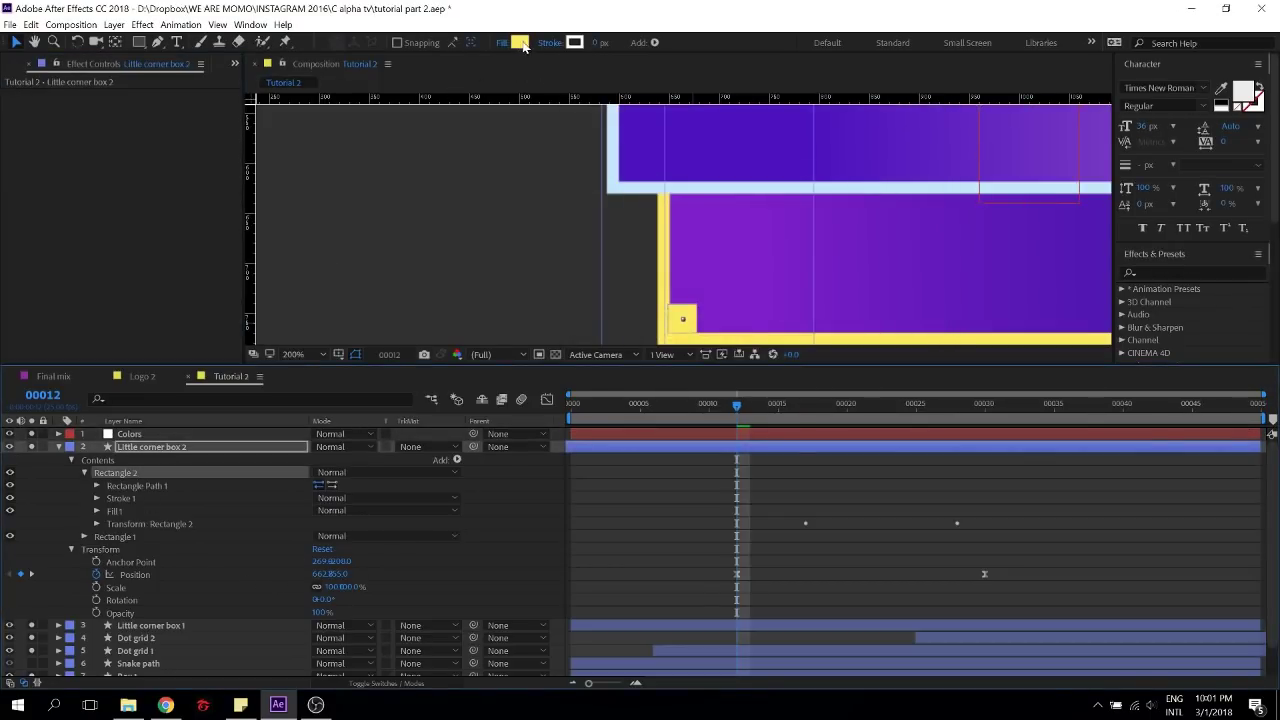
click(519, 42)
text(5FF3D5)
click(893, 143)
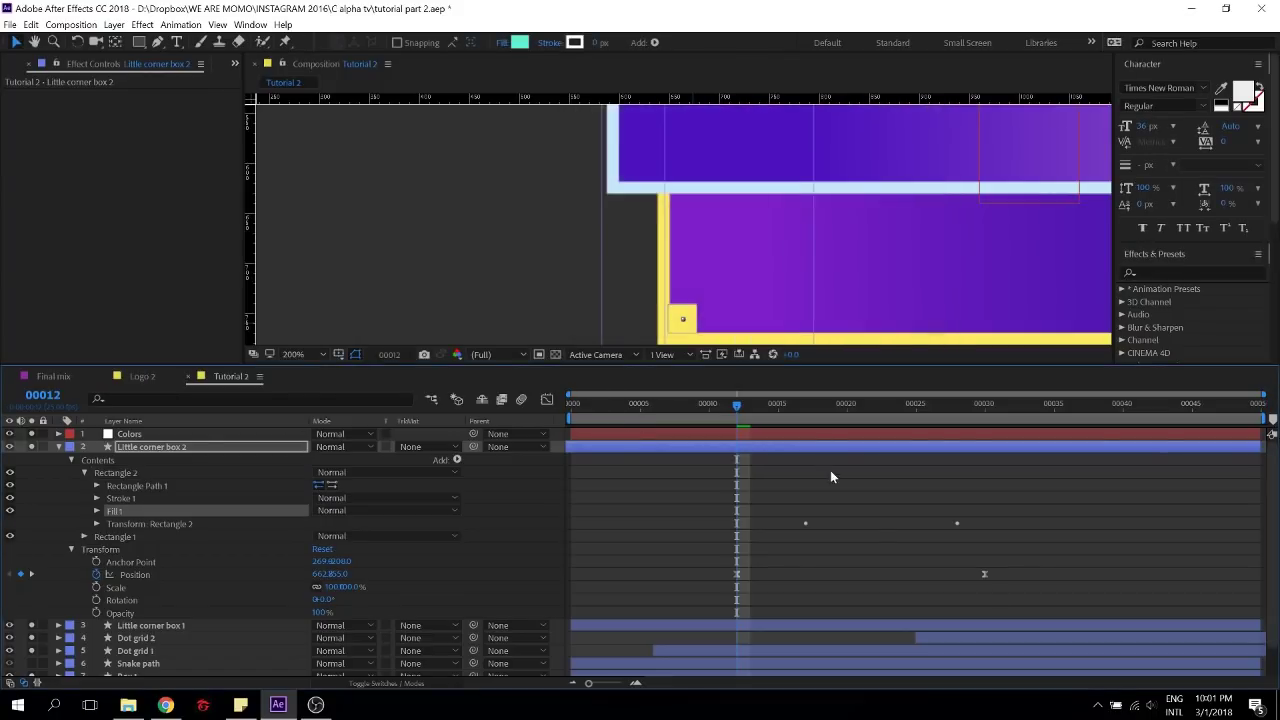
Delay Little corner box 2 so its first Position keyframe falls at frame 25, and preview the timing
click(830, 470)
drag(736, 406, 962, 419)
drag(783, 452, 962, 452)
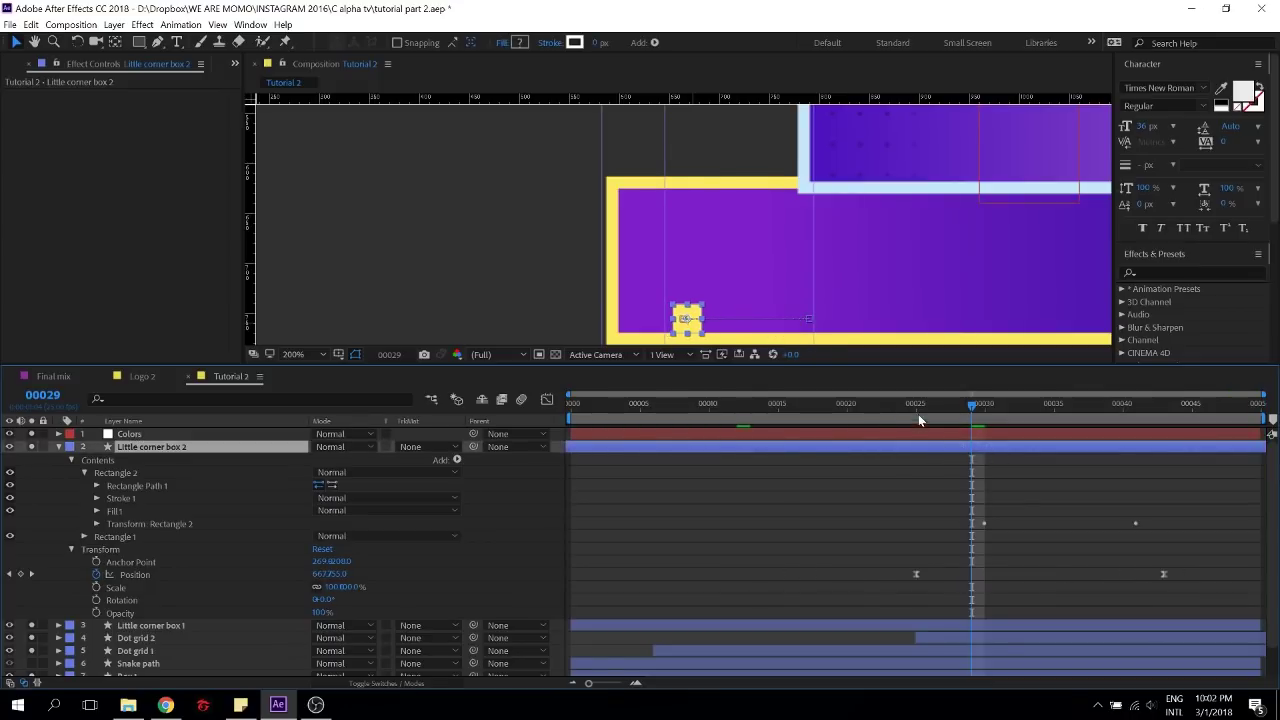
drag(918, 410, 888, 425)
key(space)
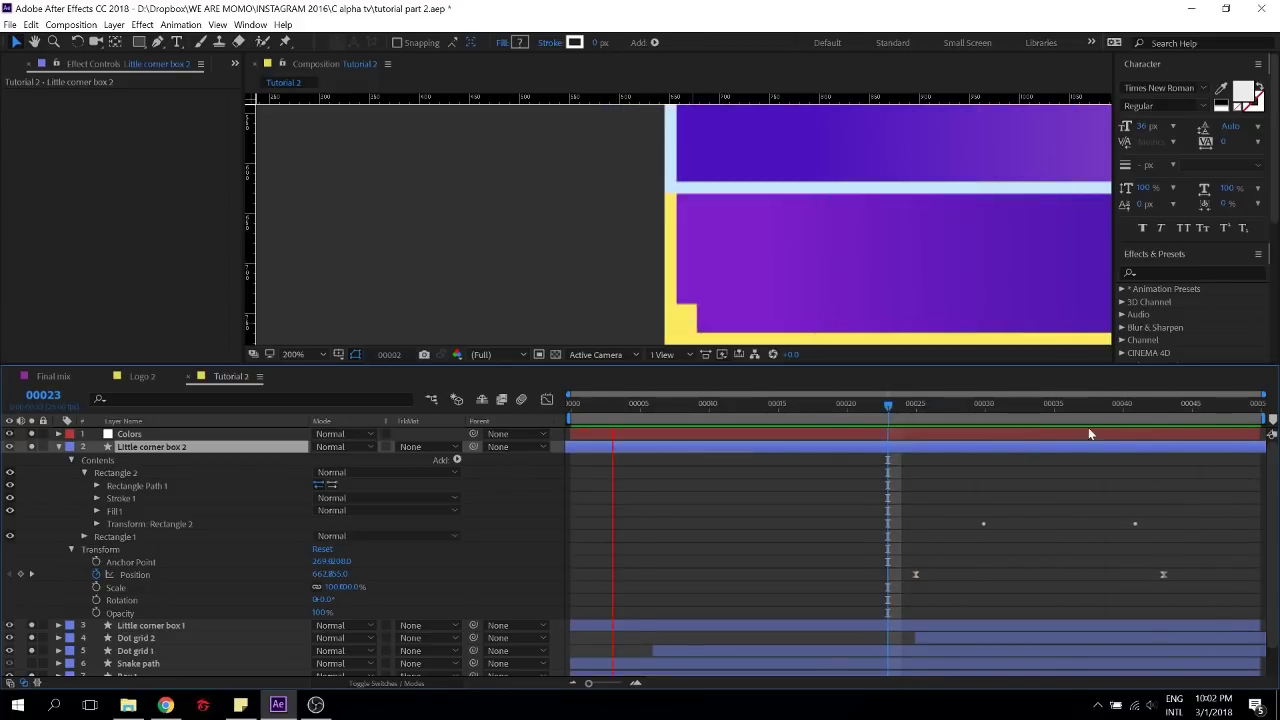
Nudge Little corner box 2 horizontally at its frame 43 Position keyframe to x 814, inside Box 3's yellow outline
drag(1120, 413, 1167, 428)
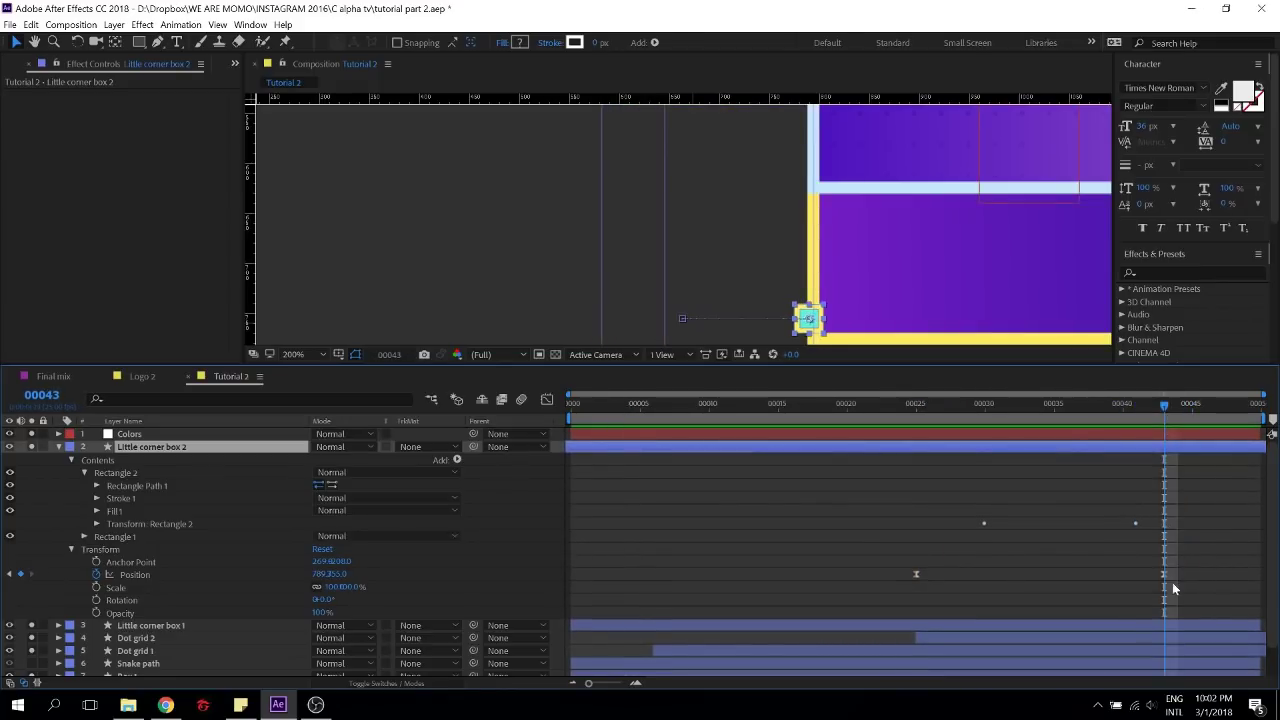
click(1166, 577)
drag(900, 306, 651, 277)
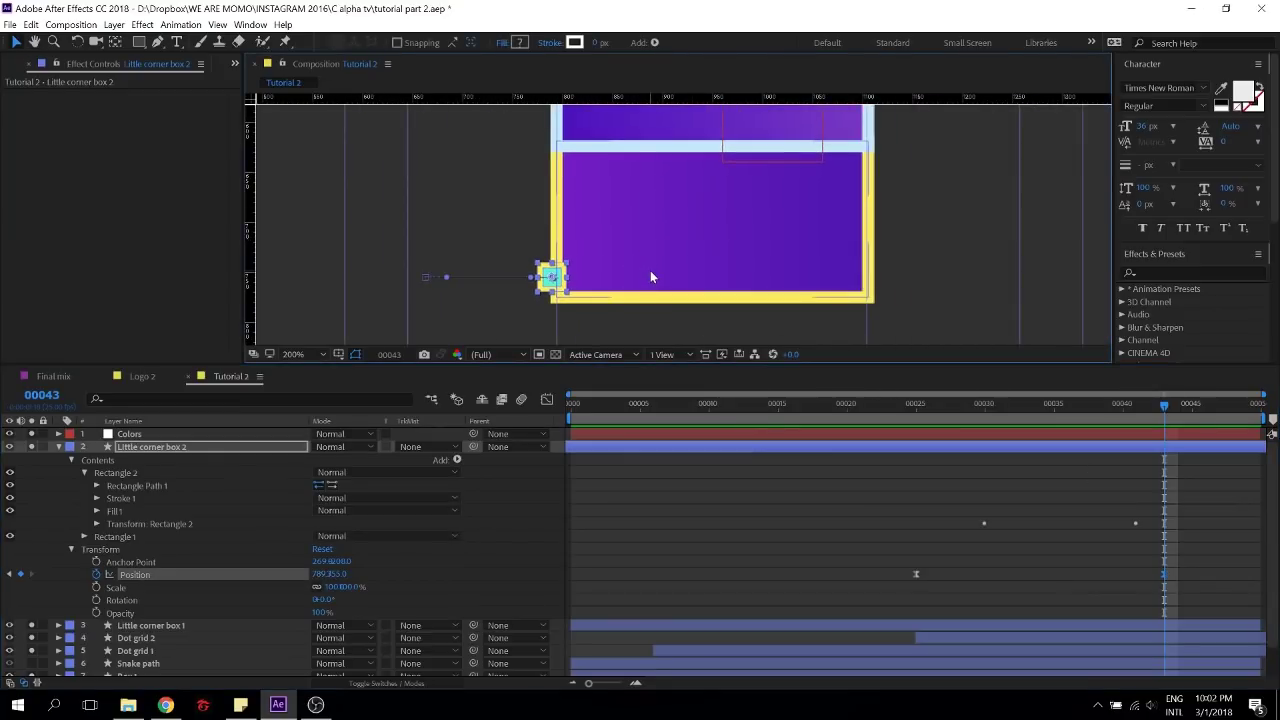
key(Right)
key(Right)
key(Right)
key(Right)
key(Right)
key(Right)
key(Right)
key(Right)
key(Right)
key(Right)
key(Right)
key(Right)
key(Right)
key(Right)
key(Right)
key(Right)
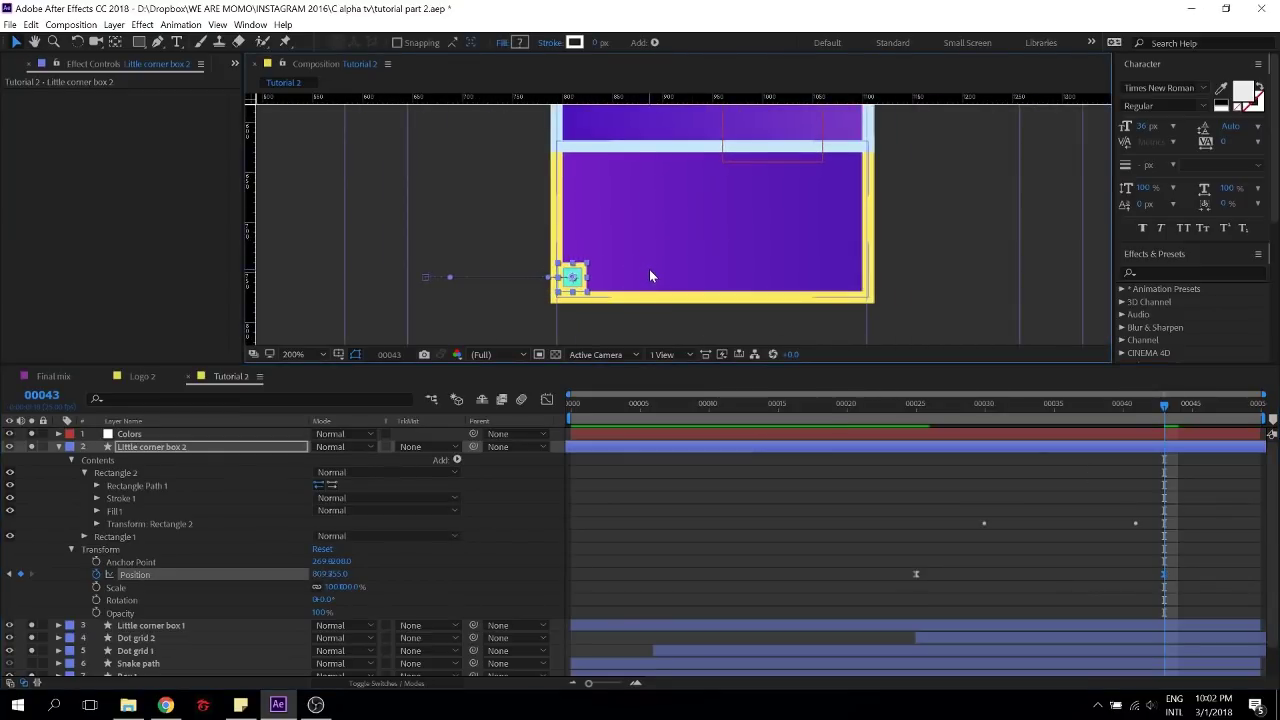
key(Right)
key(Right)
key(Right)
key(Right)
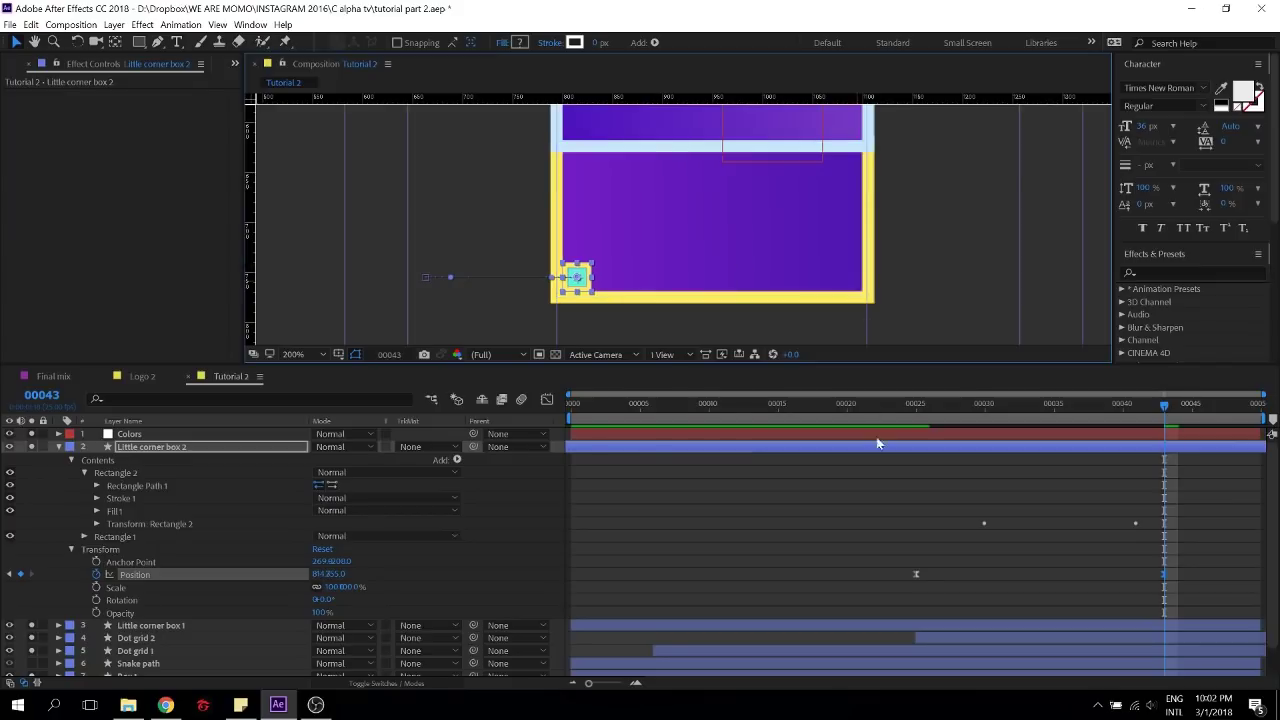
click(846, 513)
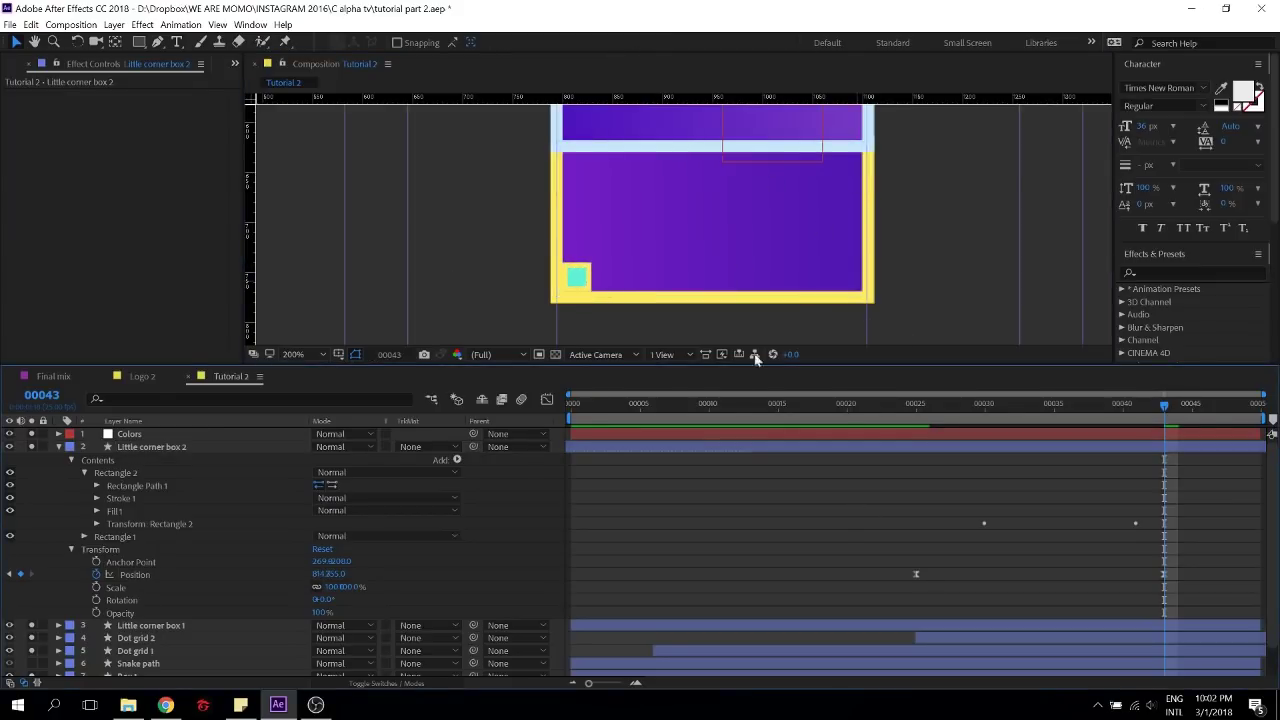
Nudge Little corner box 2 down to y 755.3 at both Position keyframes, flush with Box 3's outline, and save the project
drag(1178, 565, 892, 590)
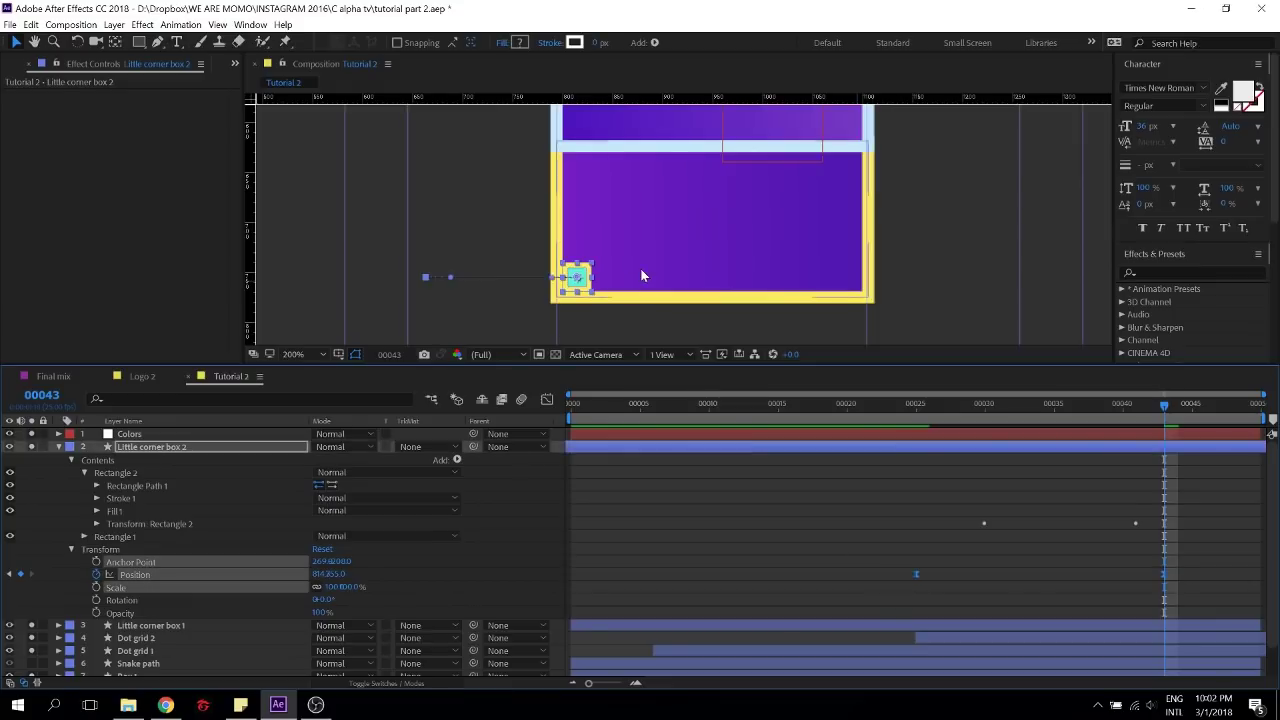
scroll(640, 272, up, 1)
drag(637, 273, 734, 181)
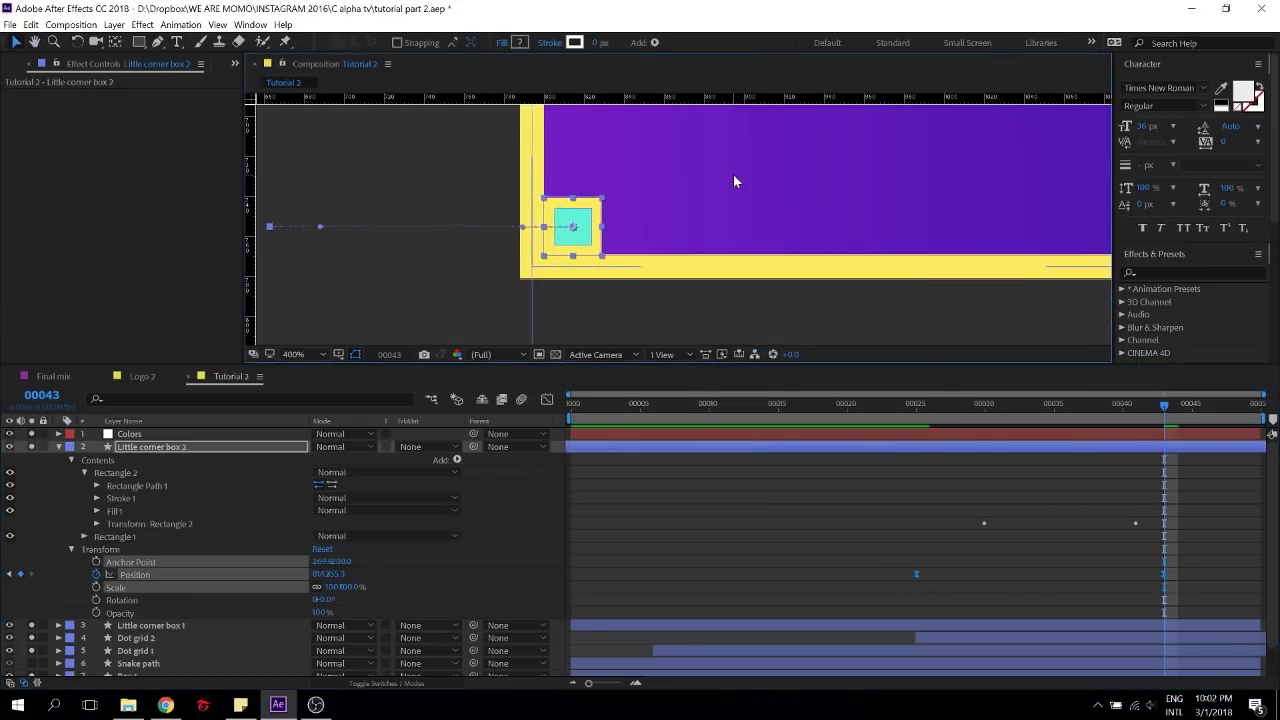
click(750, 507)
key(ctrl+s)
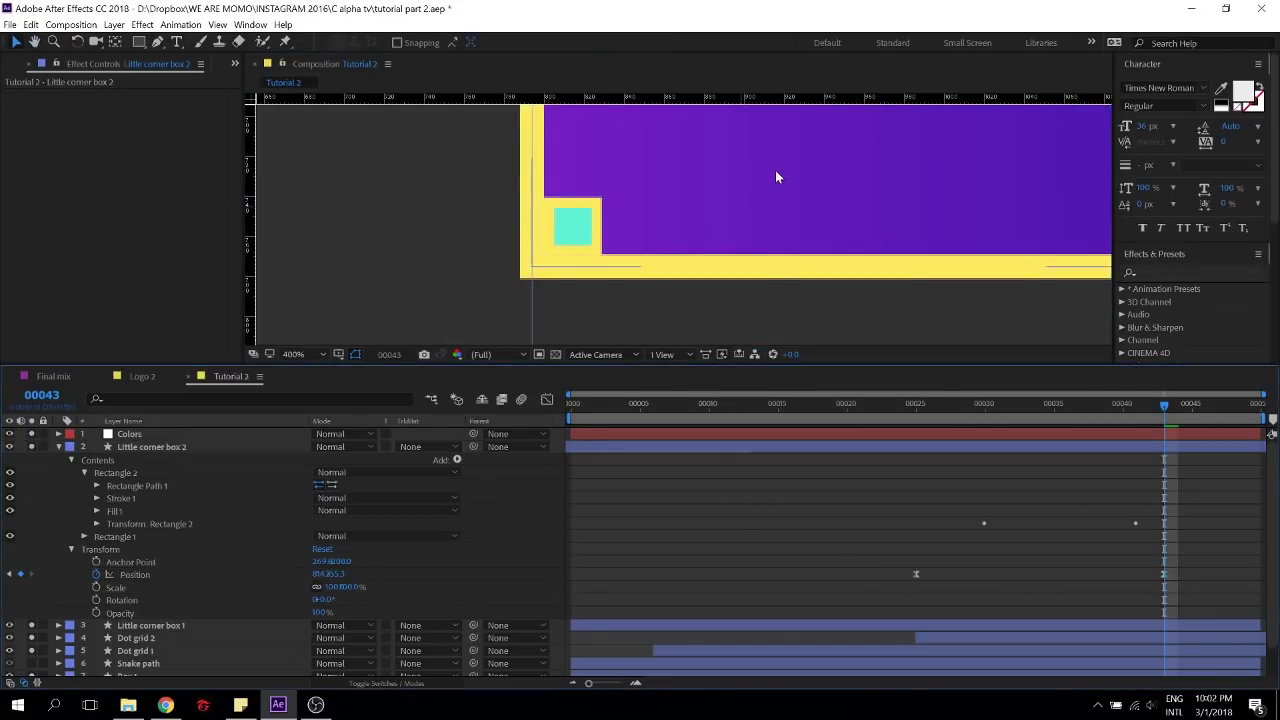
Preview the whole animation, and turn off Solo on all layers while keeping Snake path hidden
scroll(842, 202, down, 2)
drag(817, 156, 753, 220)
key(space)
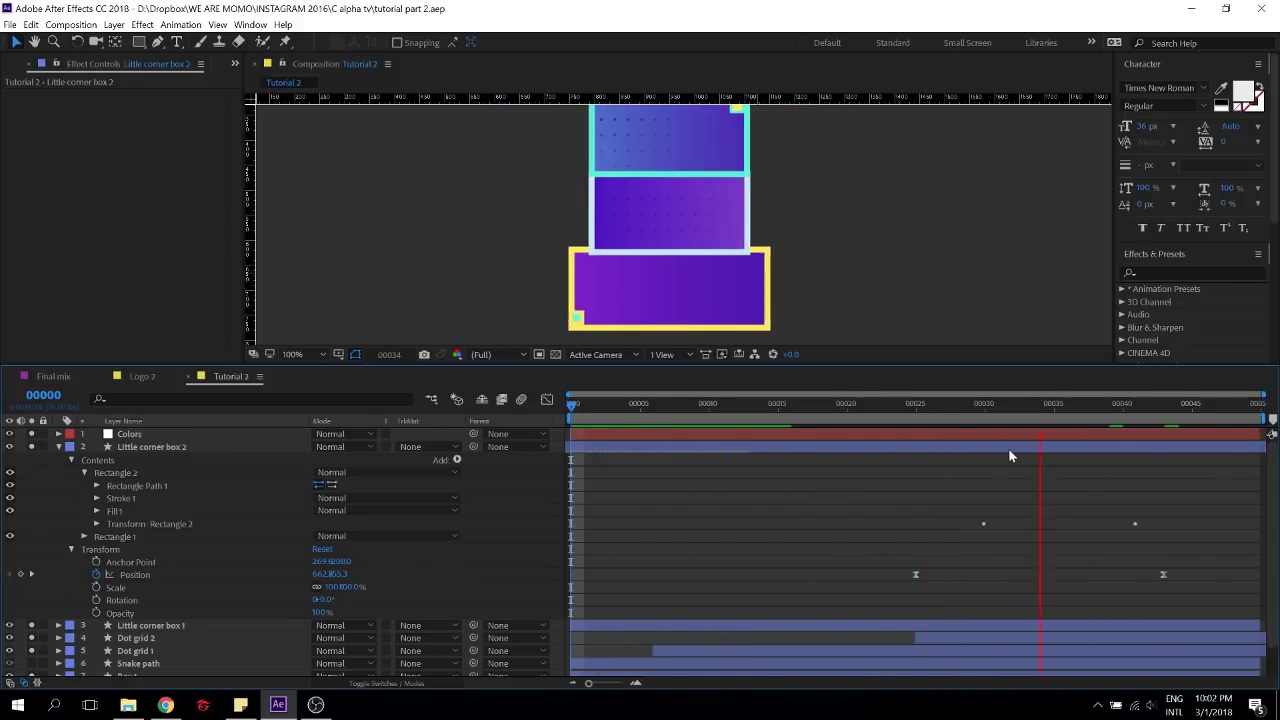
key(space)
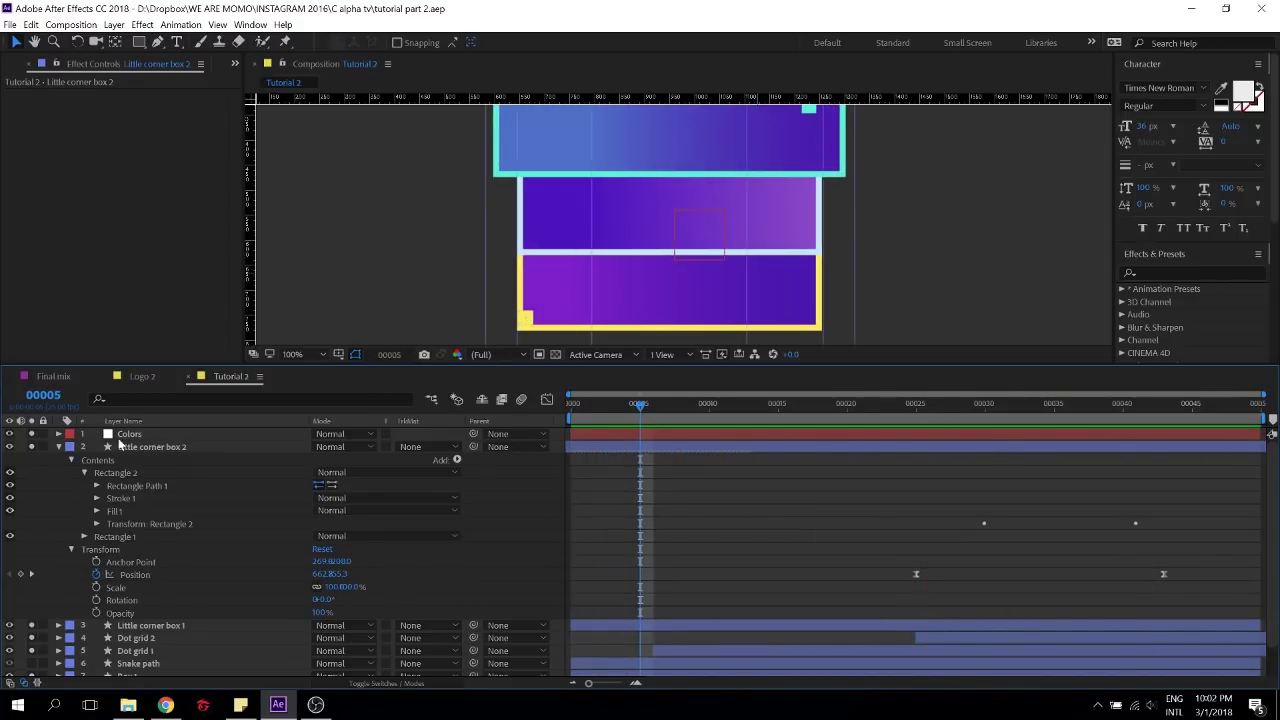
click(58, 447)
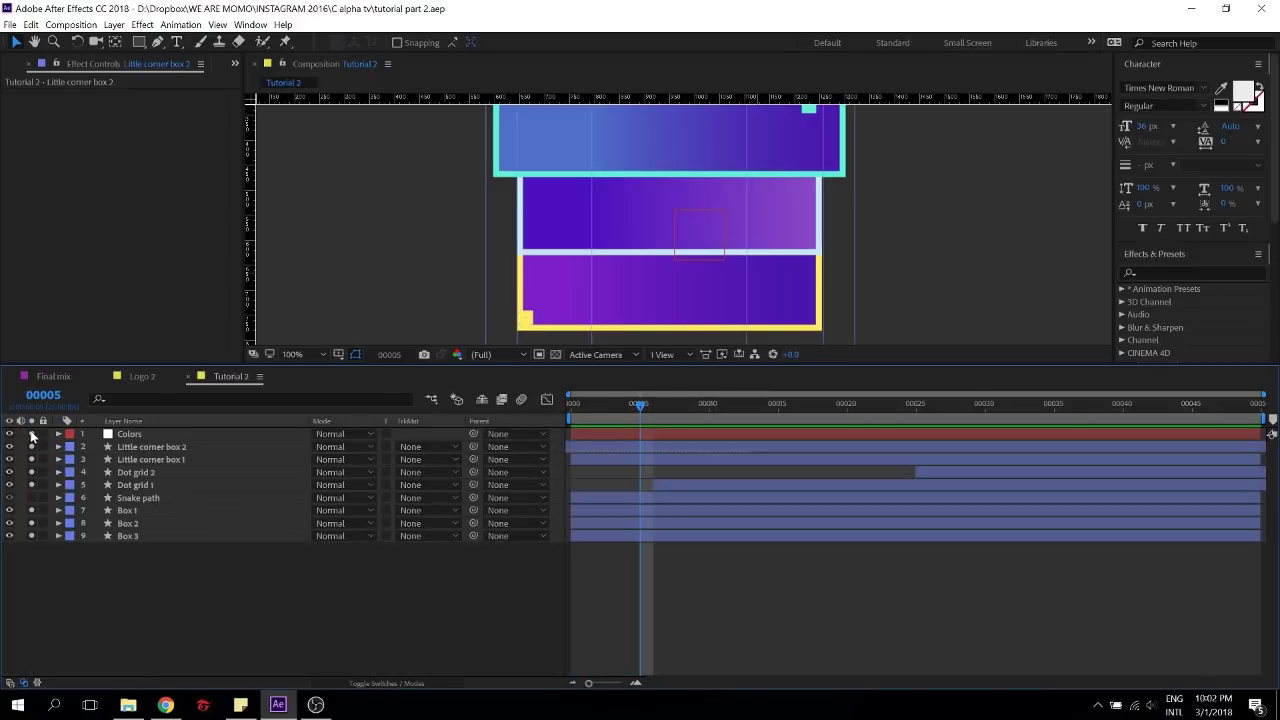
drag(31, 437, 36, 577)
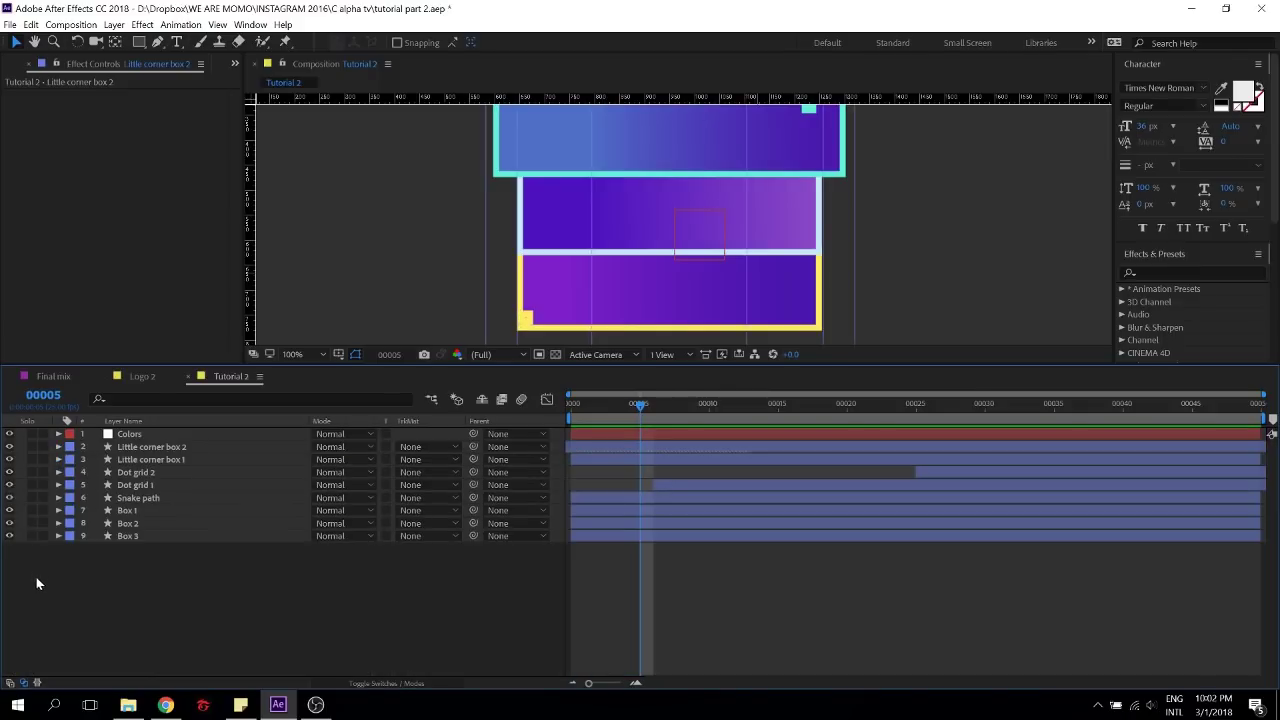
click(9, 497)
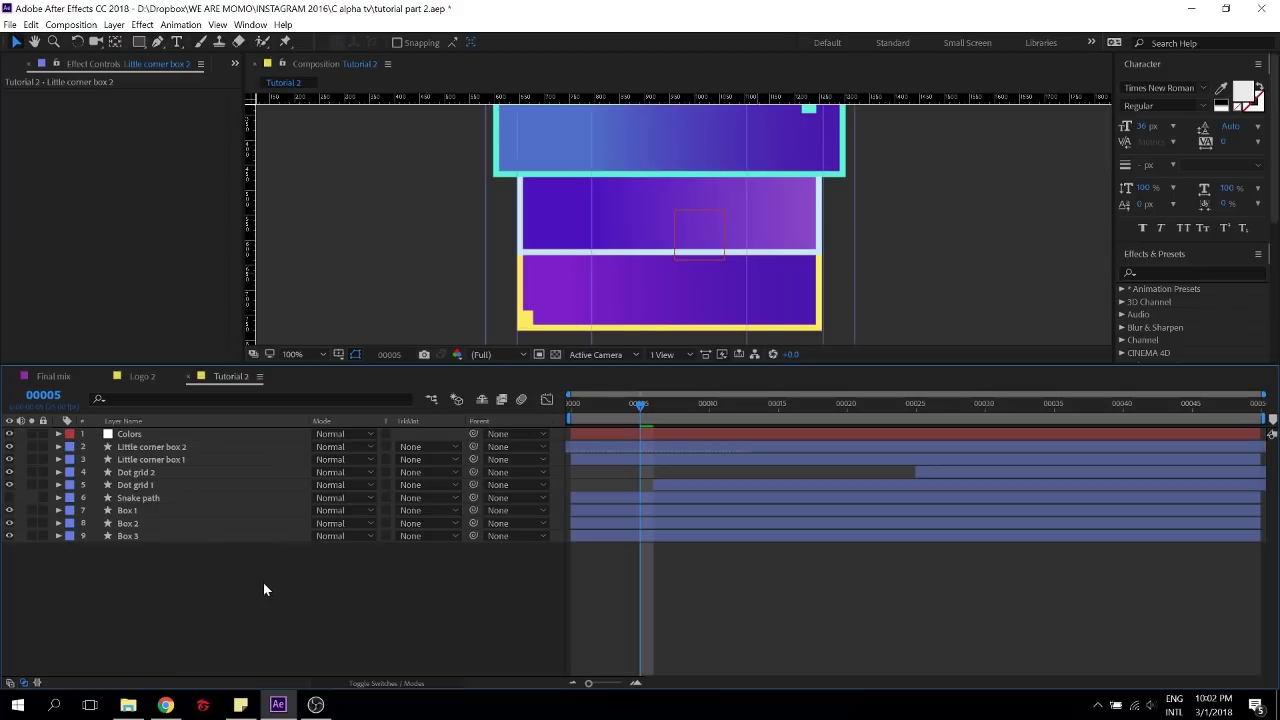
Solo the "ball faling down" pre-comp layer in the Logo 2 composition and scrub through its motion to frame 25
click(28, 66)
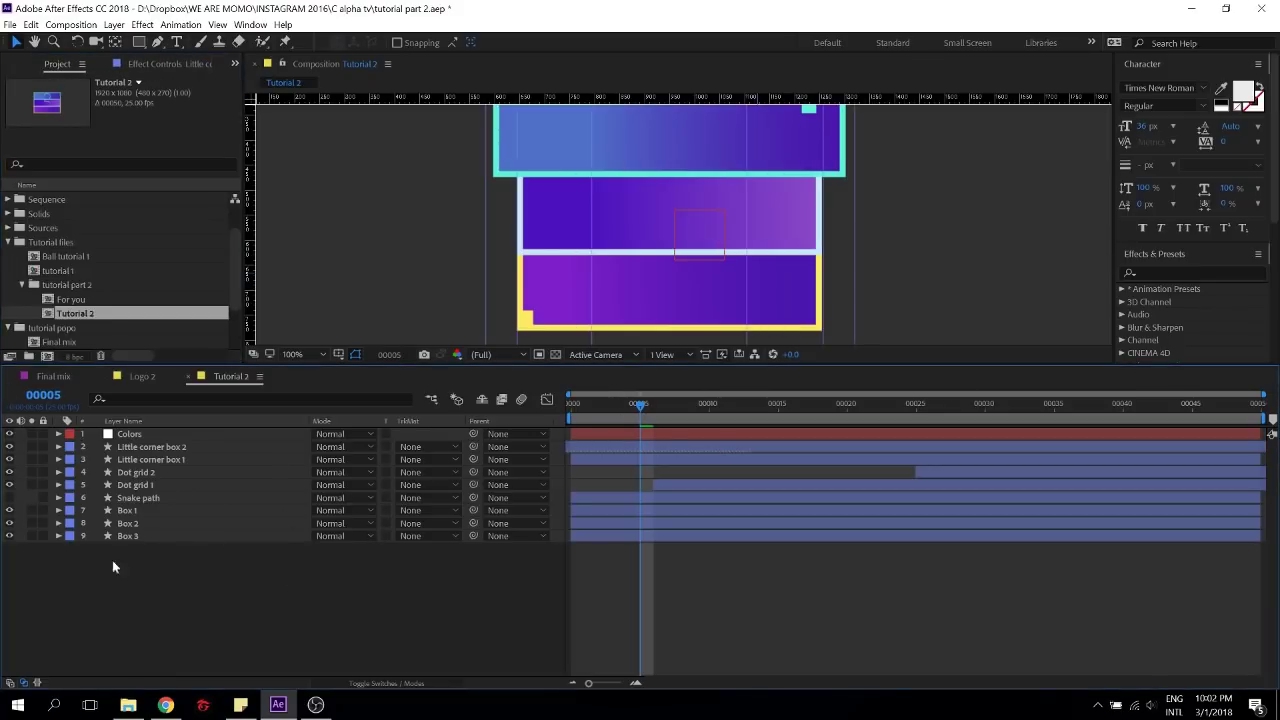
click(21, 285)
scroll(114, 270, down, 1)
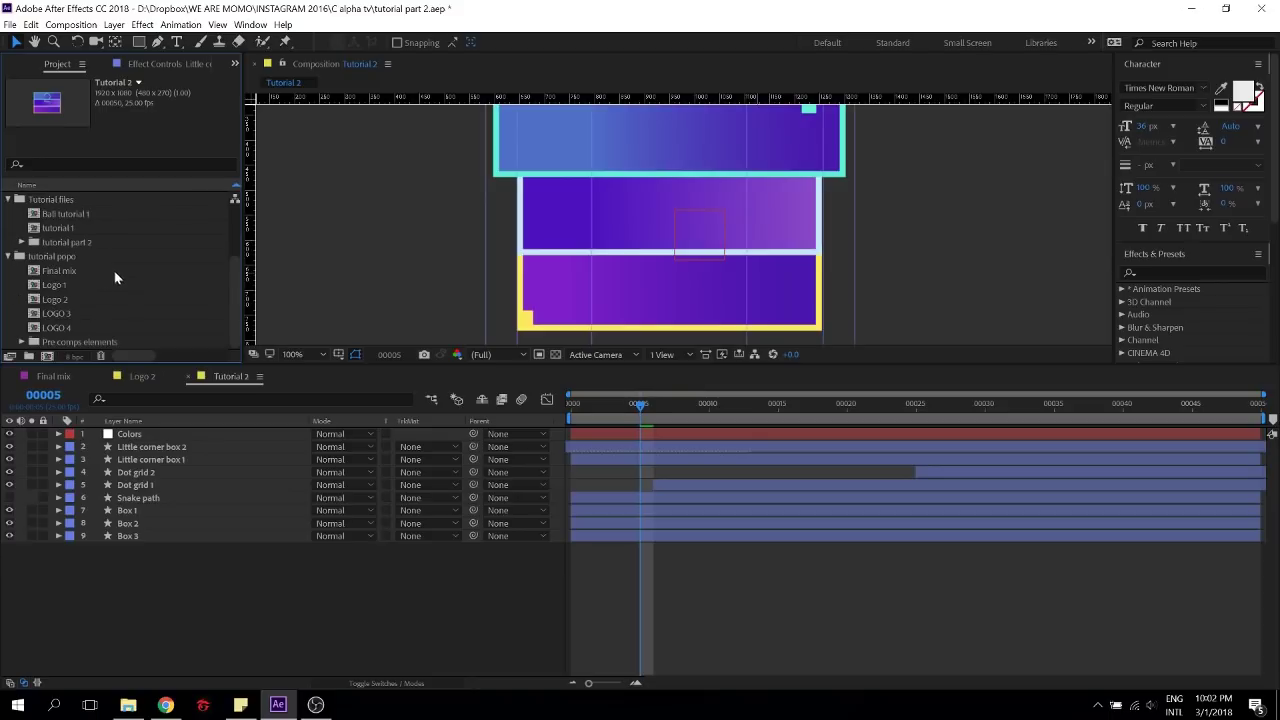
click(60, 327)
click(143, 376)
click(151, 560)
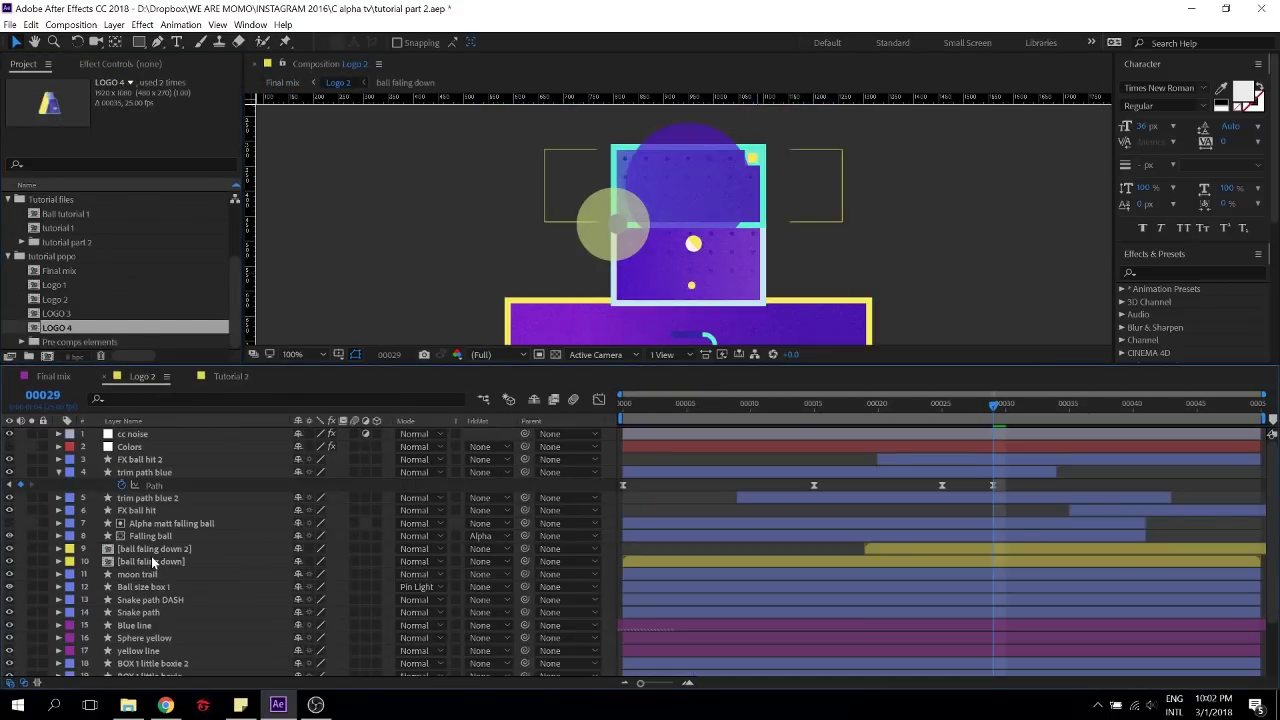
click(31, 562)
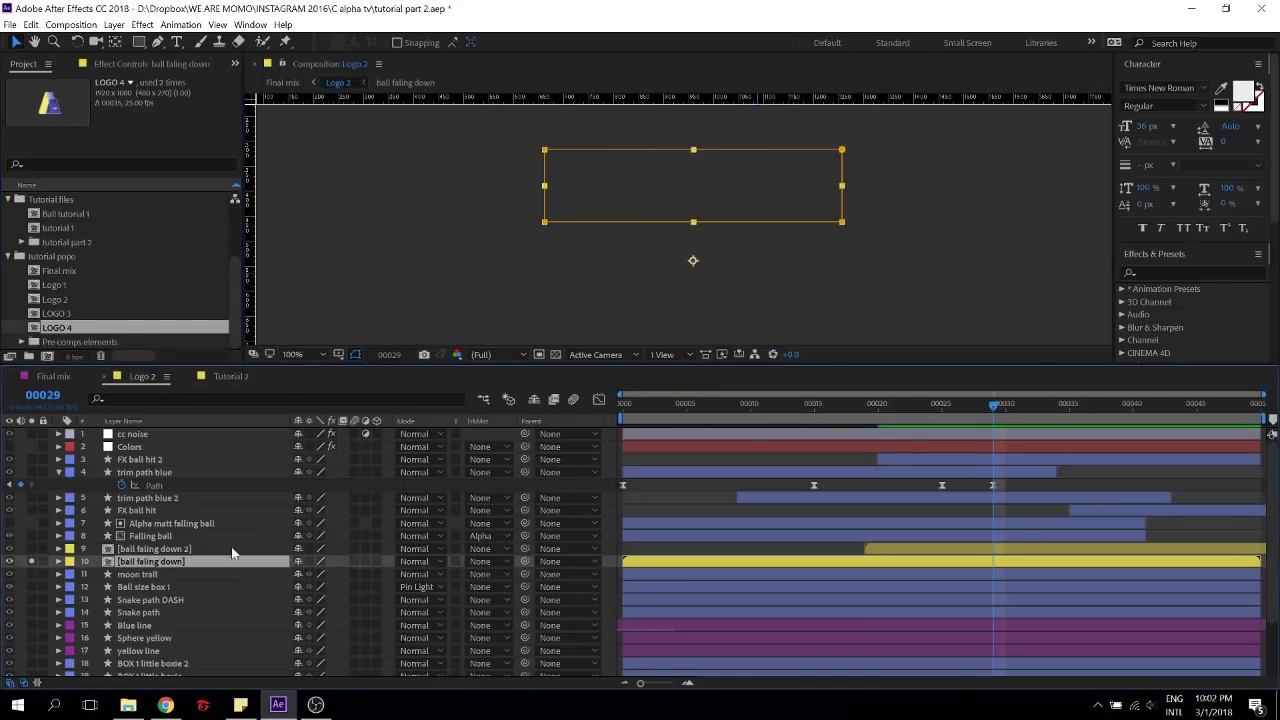
click(636, 405)
drag(653, 408, 942, 404)
Reveal the source of the "ball faling down" layer in the project, duplicate it, and move the copy into the tutorial part 2 folder
right_click(170, 561)
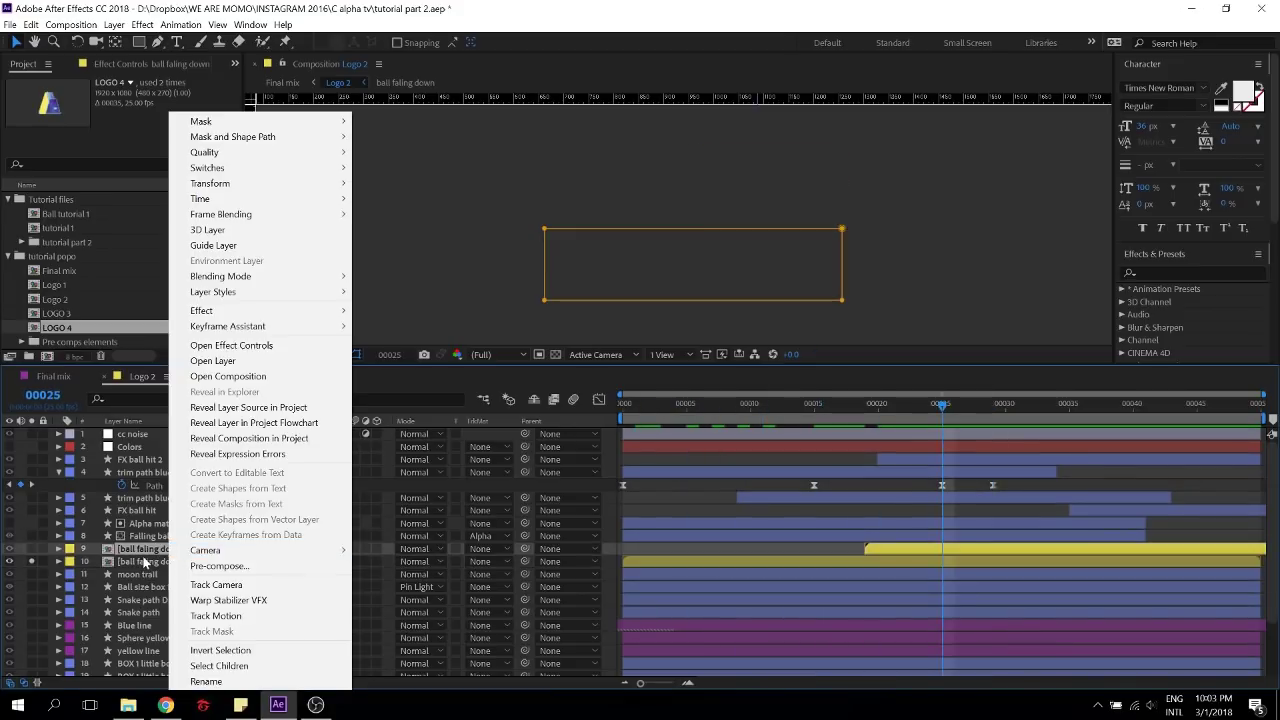
click(143, 561)
right_click(143, 561)
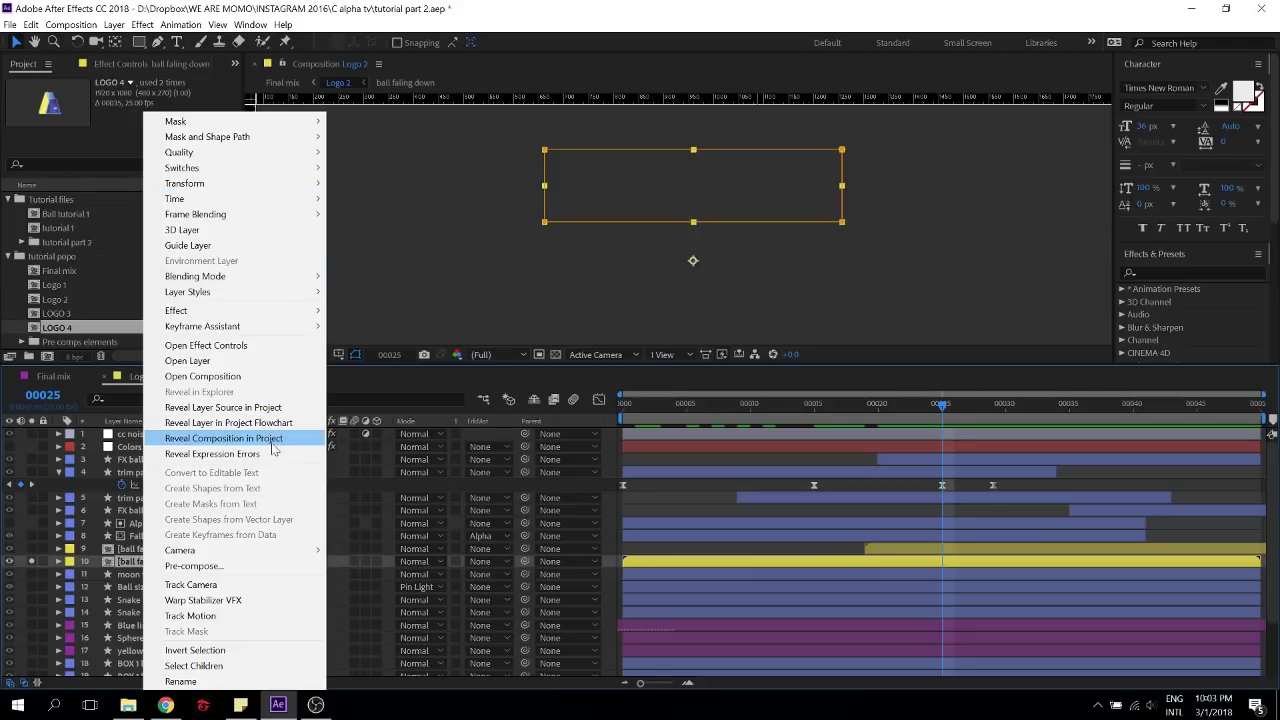
click(240, 407)
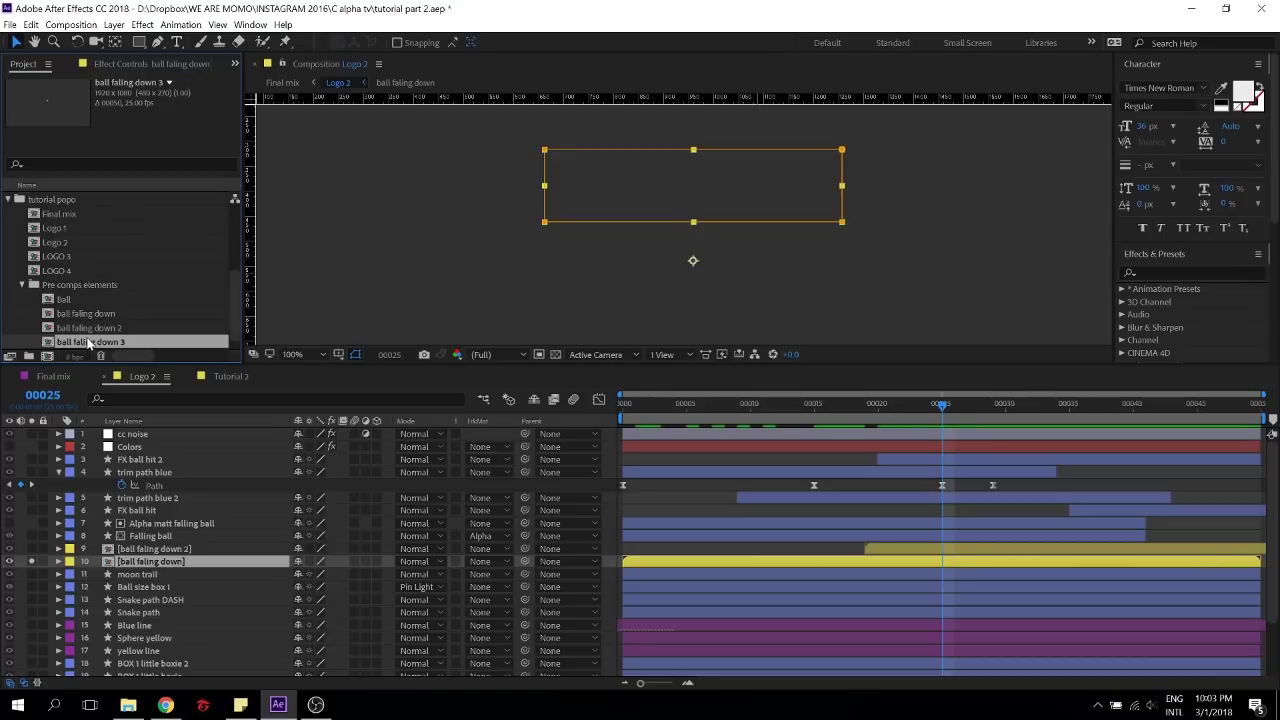
drag(88, 343, 50, 334)
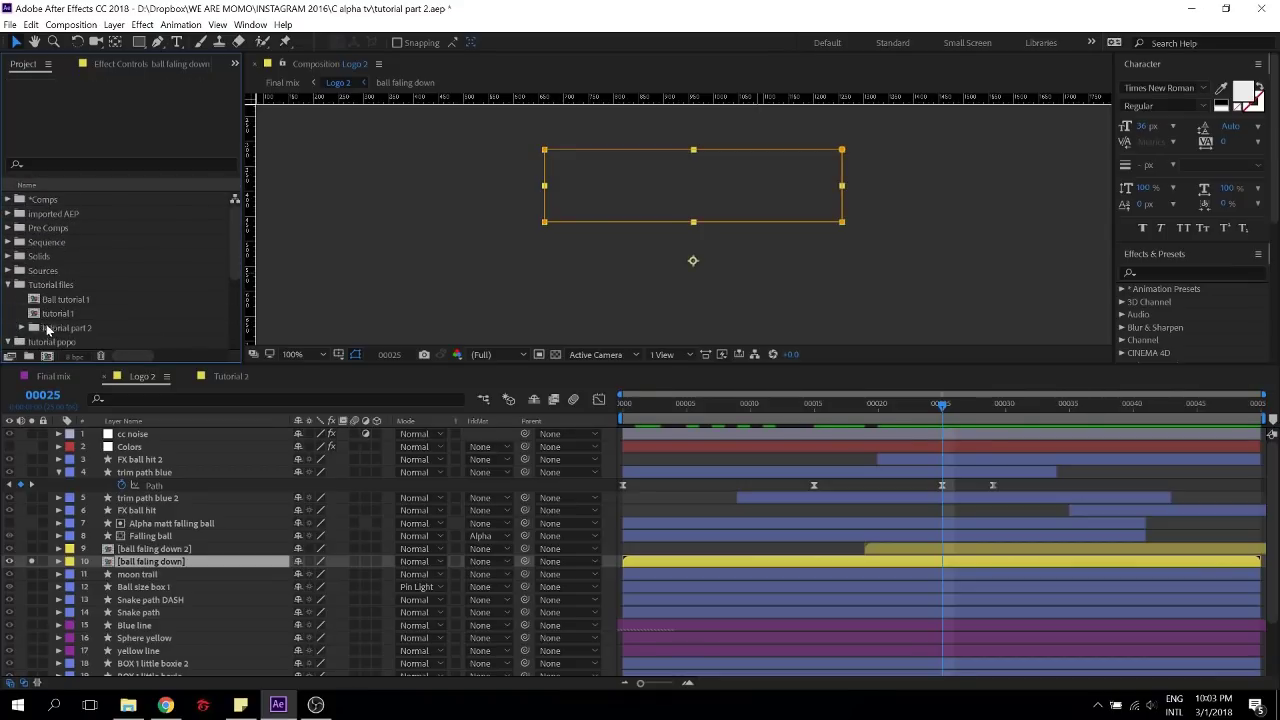
Open the duplicated ball composition in the tutorial part 2 folder and rename it "ball box 1"
click(224, 378)
click(22, 328)
scroll(60, 300, down, 2)
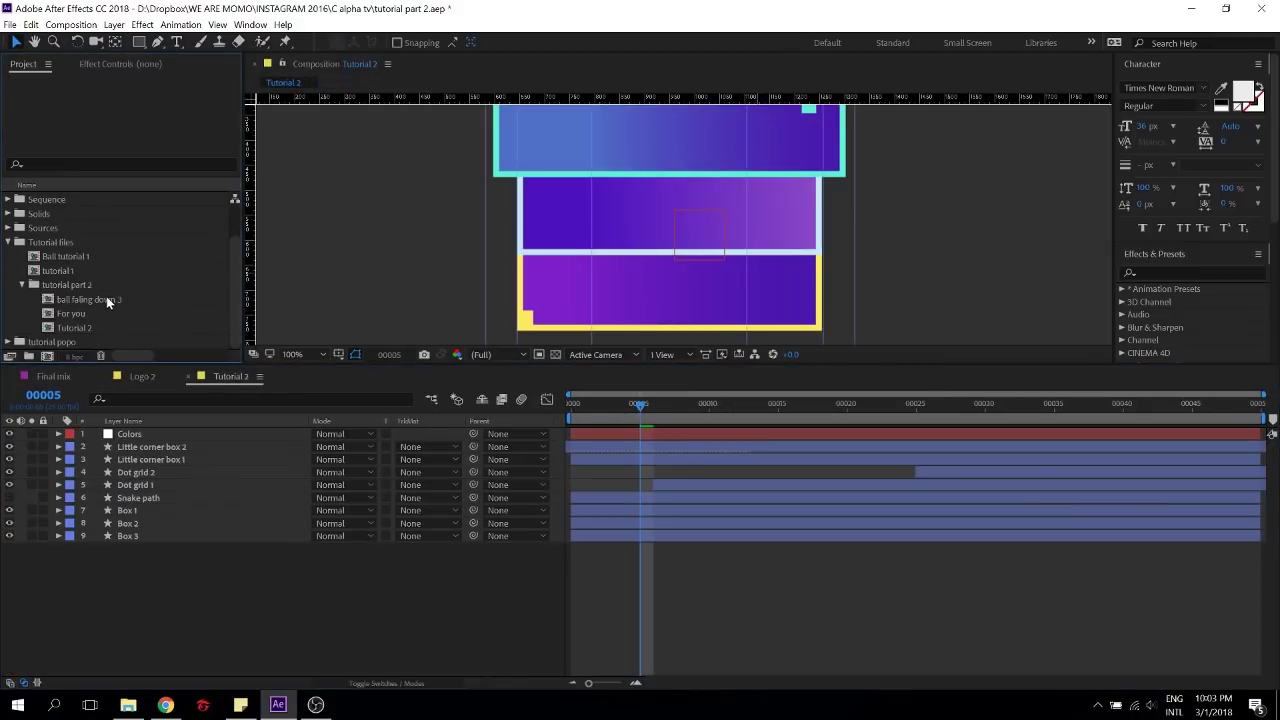
double_click(106, 297)
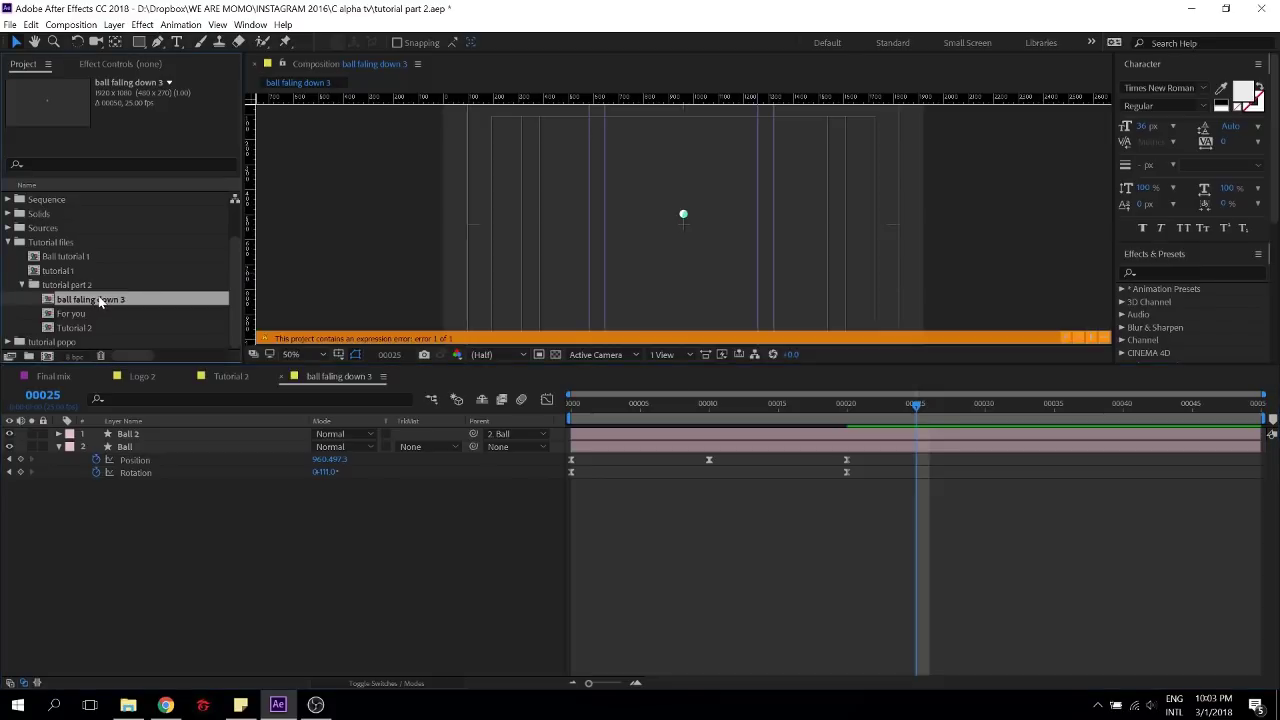
key(Return)
text(ball box 1)
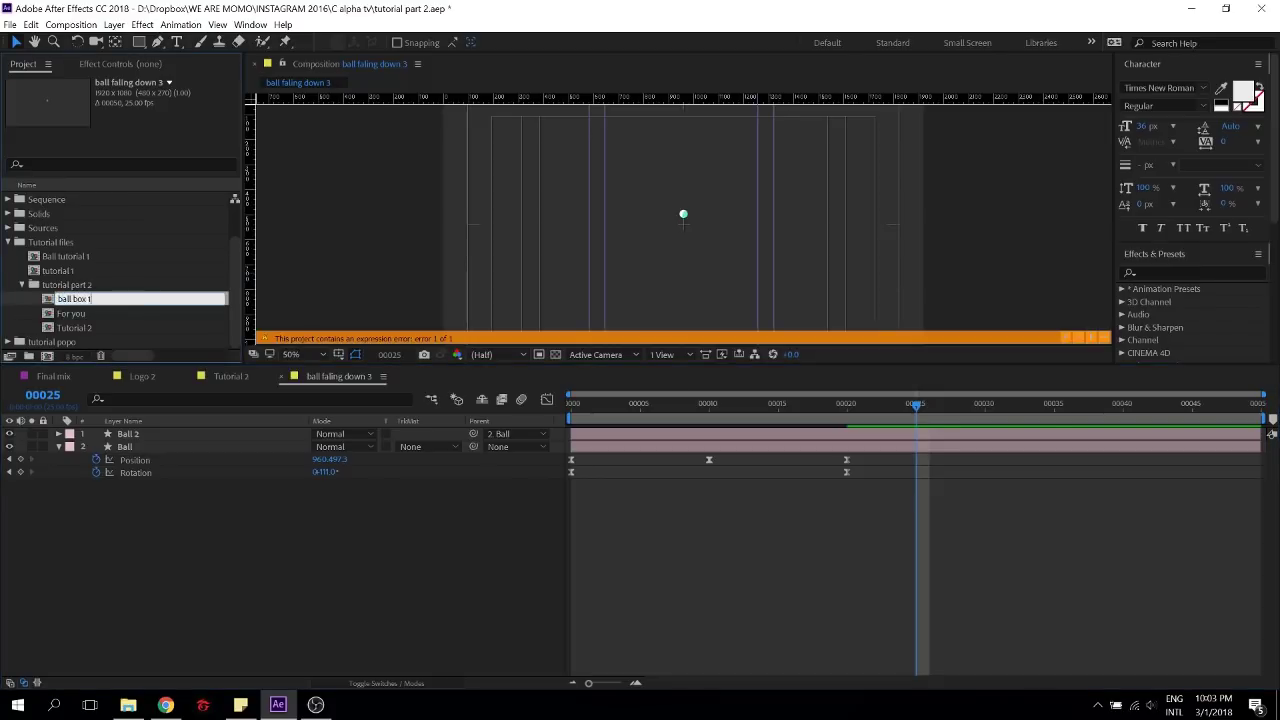
key(Return)
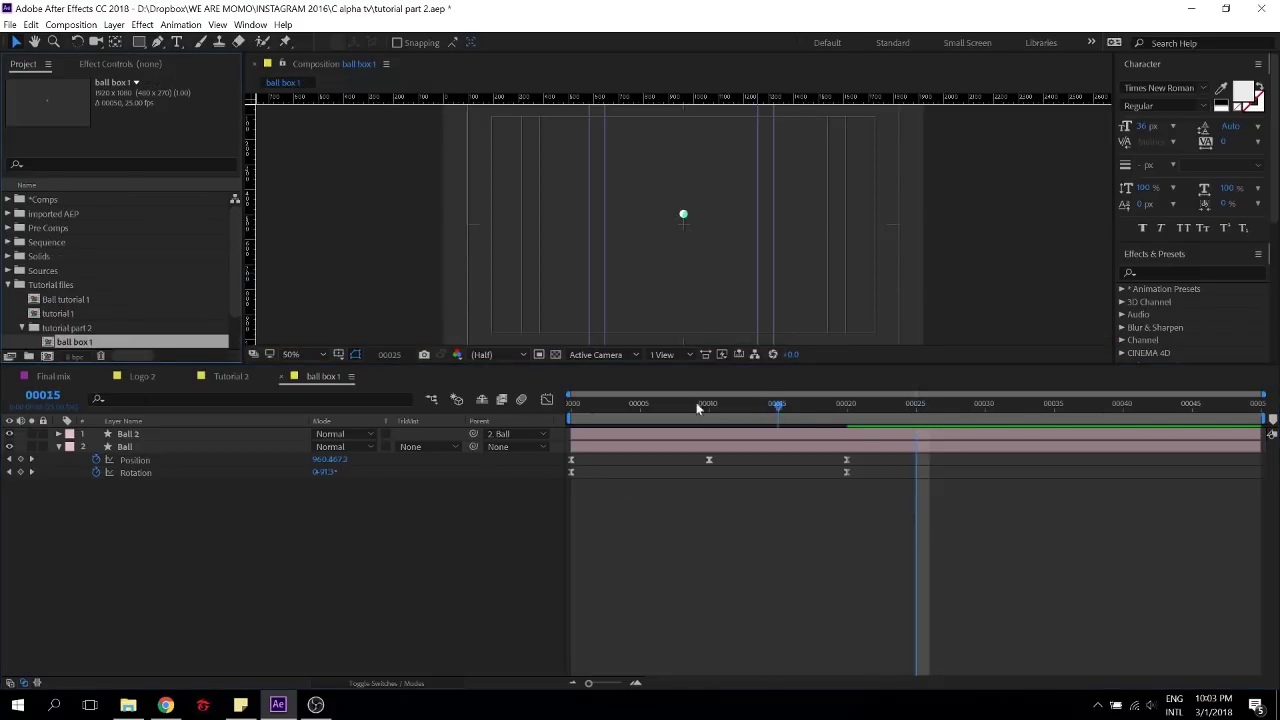
Delete all Position and Rotation keyframes of the Ball layer in ball box 1 at frame 0, and return to Tutorial 2
key(Home)
drag(914, 521, 437, 480)
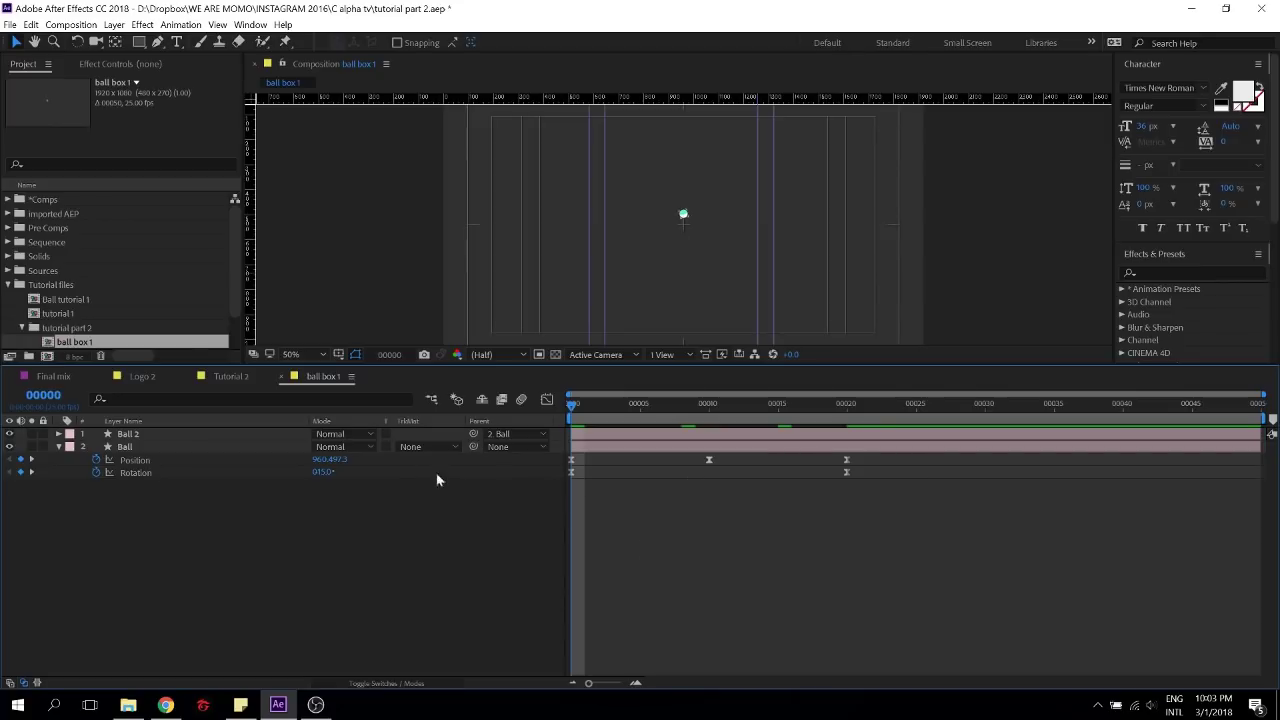
drag(950, 547, 390, 428)
key(Delete)
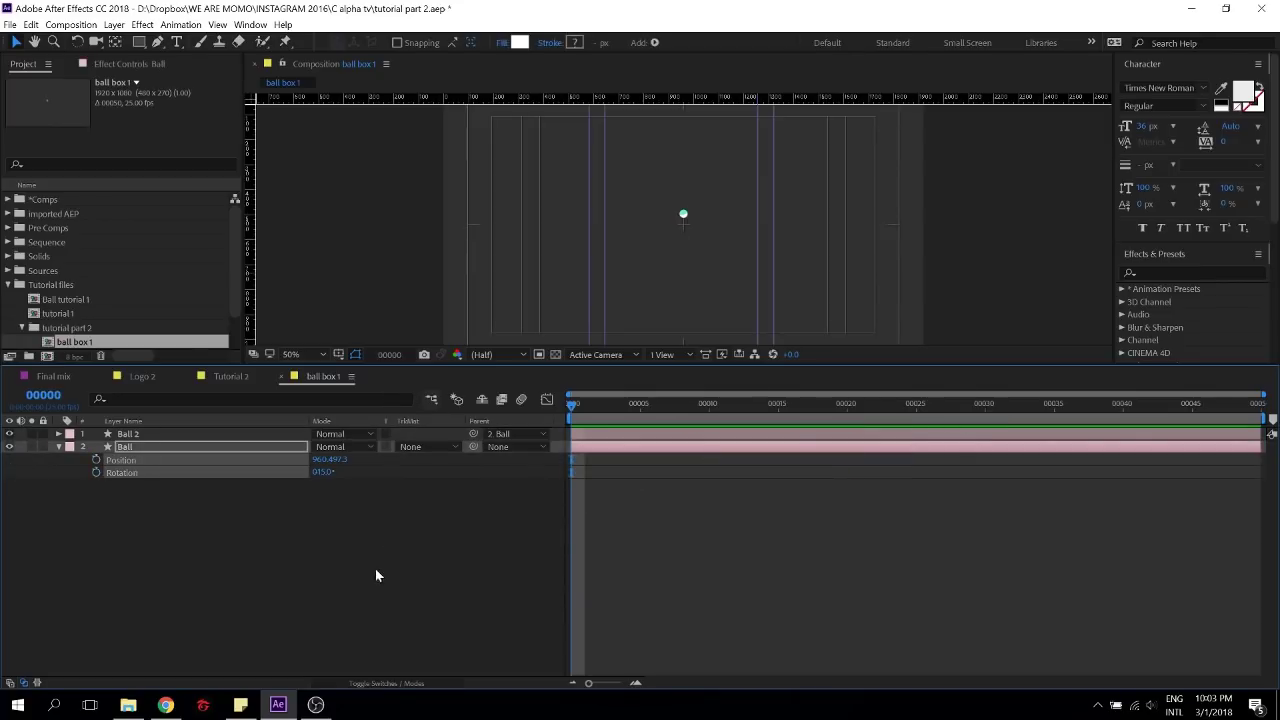
click(376, 575)
click(220, 376)
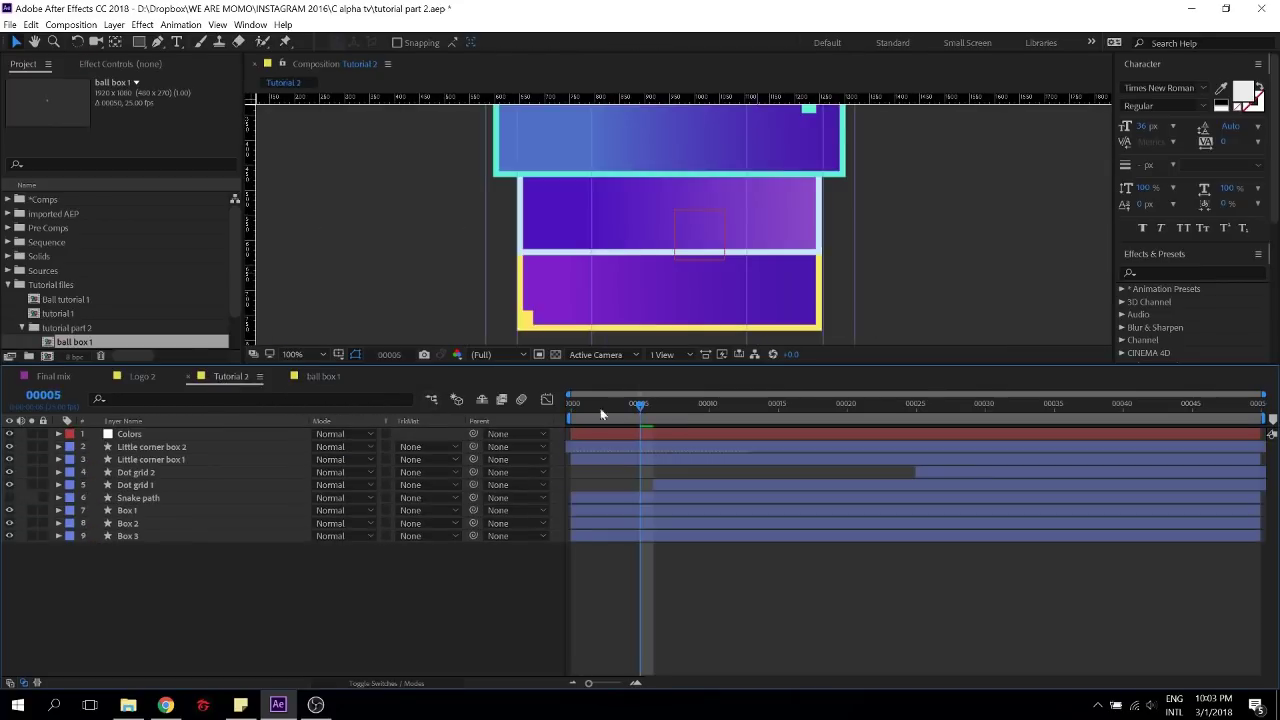
Add the ball box 1 composition to Tutorial 2 directly above the Box 1 layer and scrub through the animation to frame 49
drag(66, 345, 148, 508)
scroll(788, 170, up, 3)
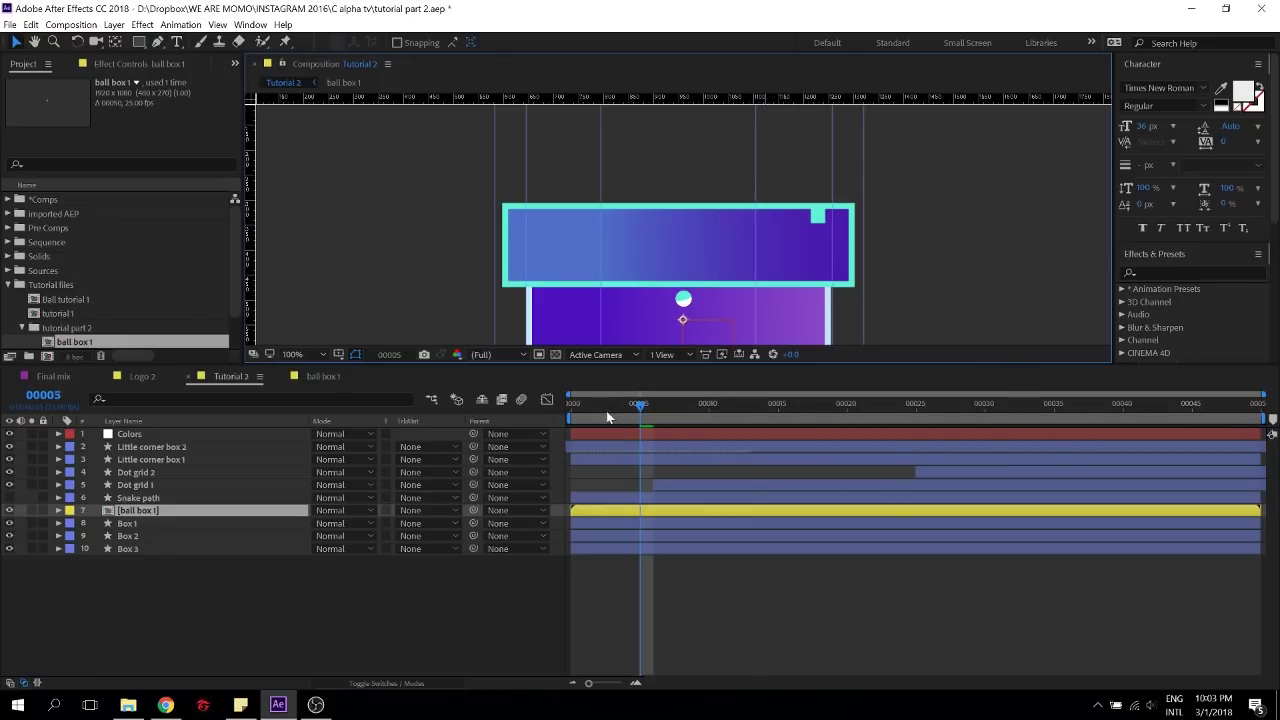
drag(578, 405, 1255, 420)
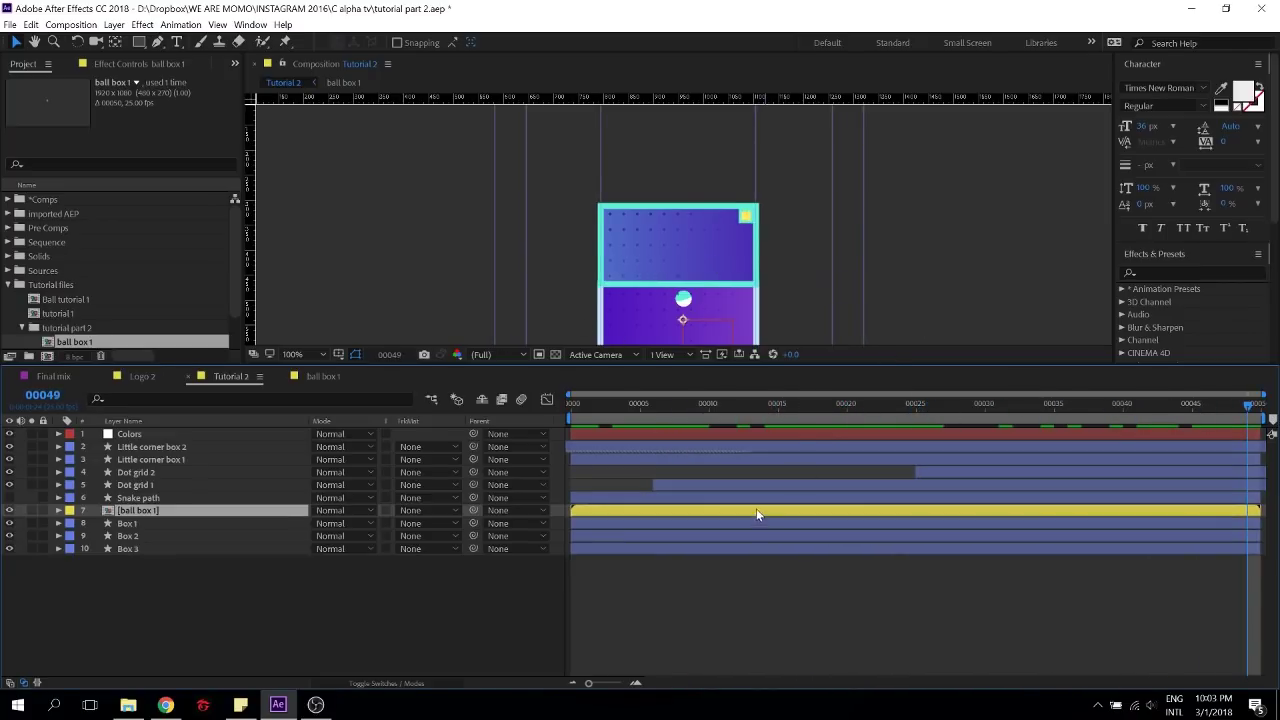
click(141, 43)
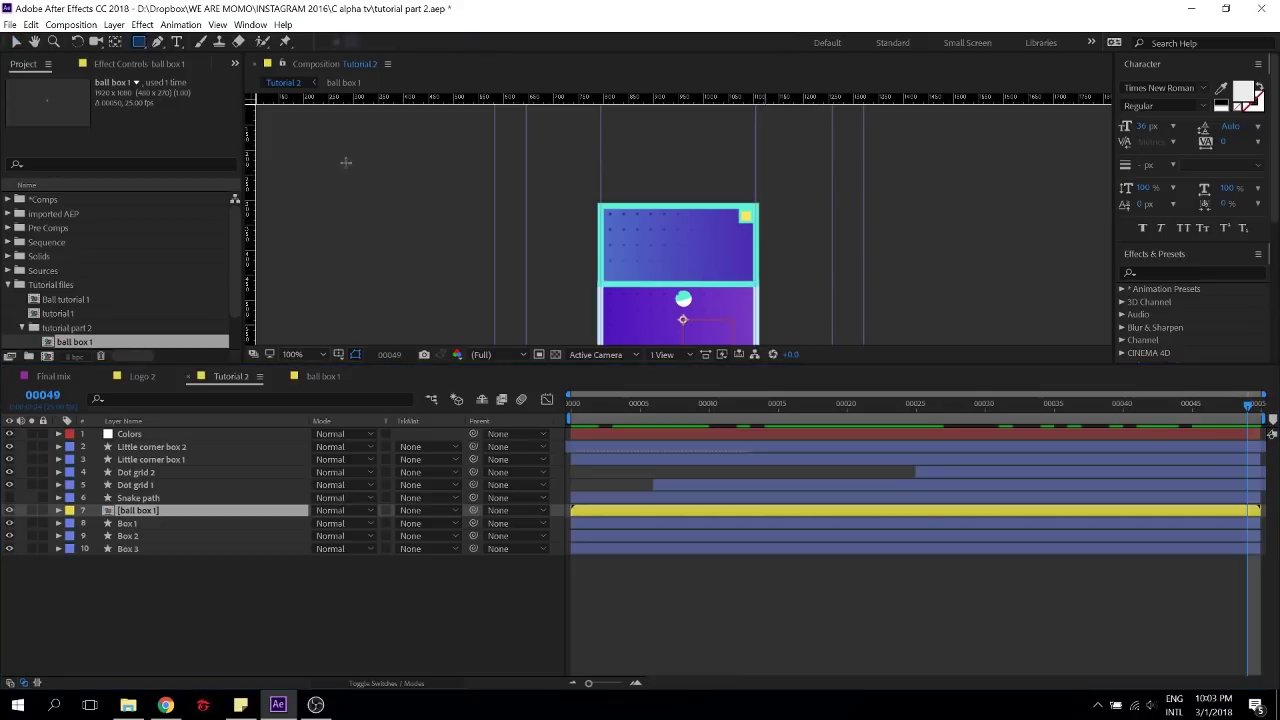
Open the ball box 1 pre-comp at frame 0 and start keyframing the Ball layer's Position
click(566, 406)
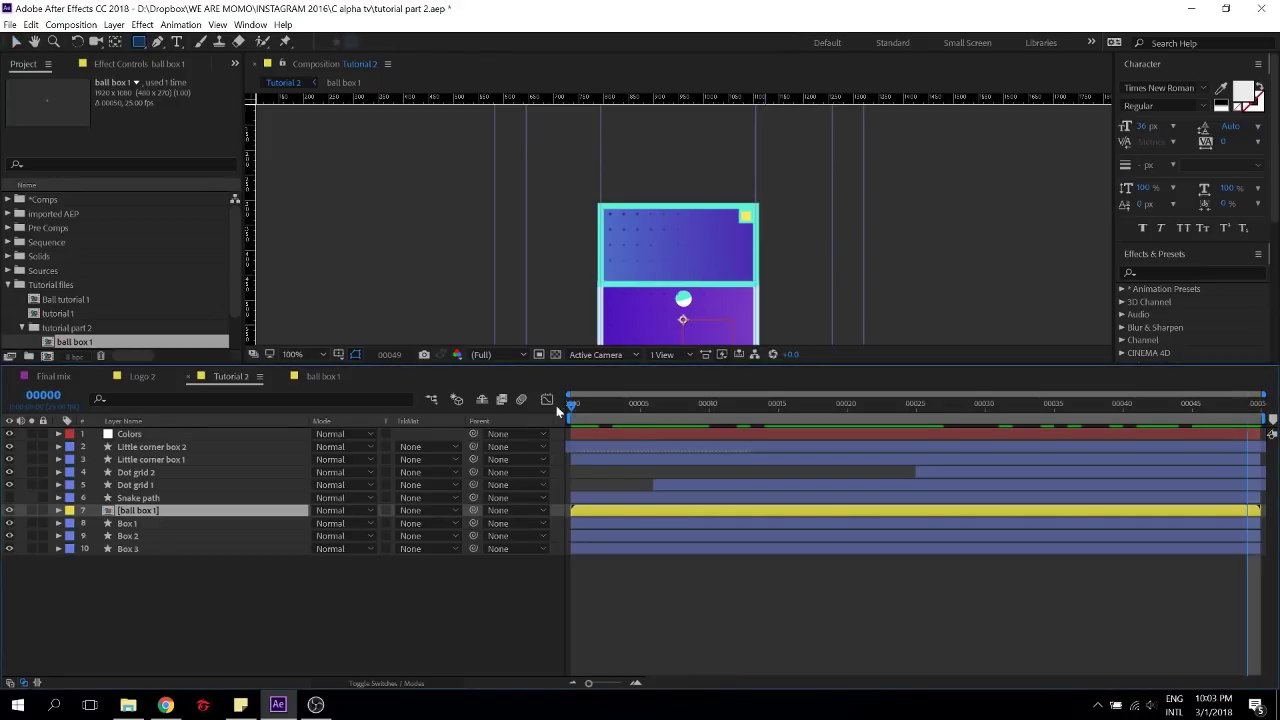
double_click(148, 508)
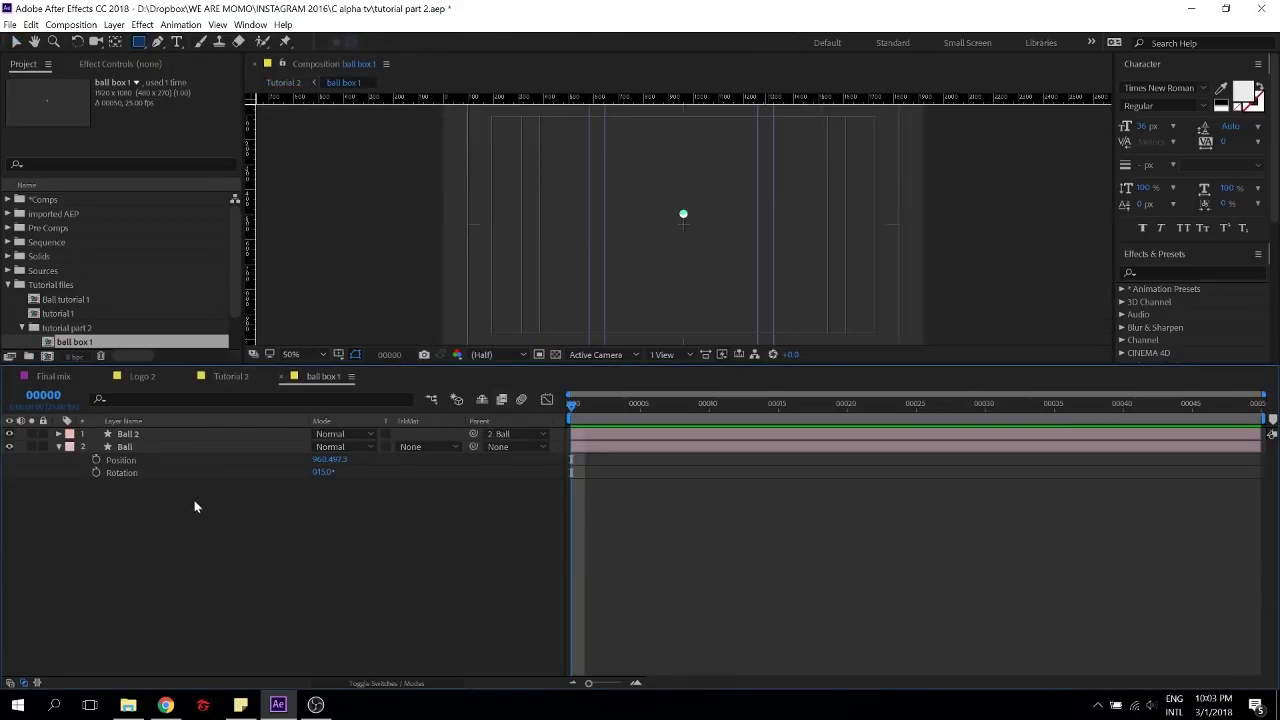
click(150, 446)
click(97, 459)
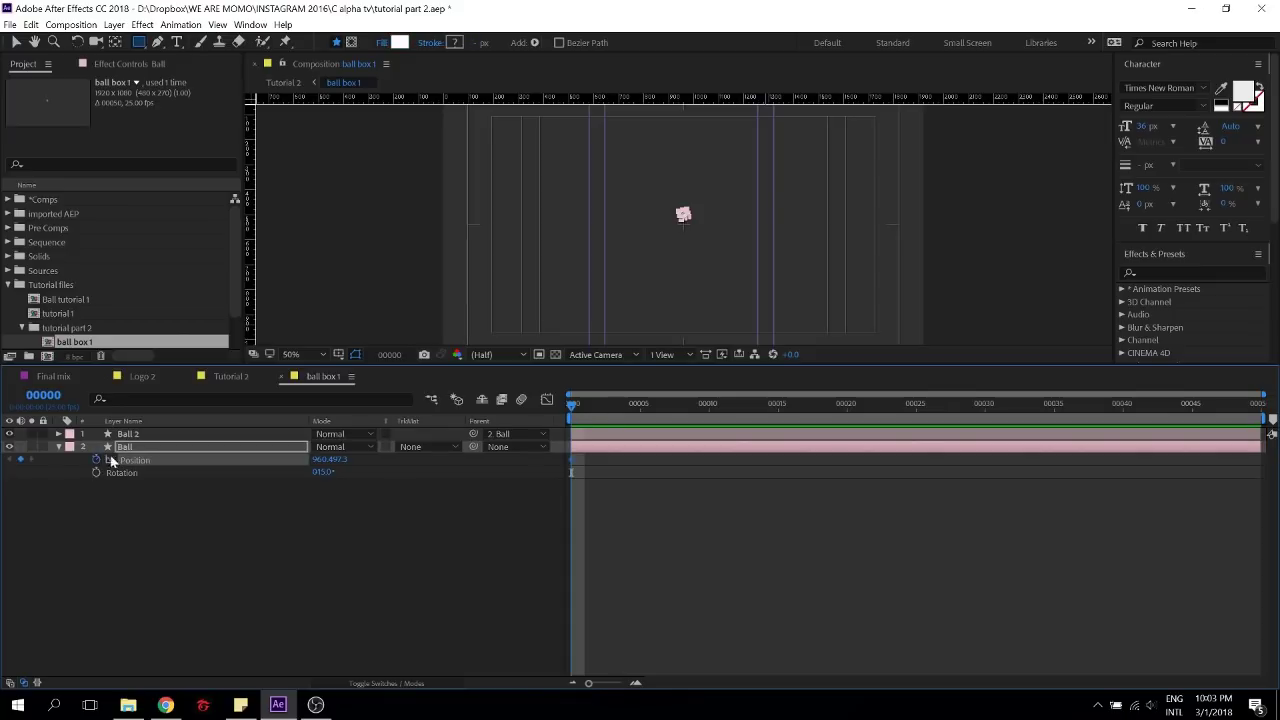
Go to frame 10 and set up two side-by-side viewers, one on Tutorial 2 and one locked on ball box 1, keeping ball box 1's timeline active
key(shift+Page_Down)
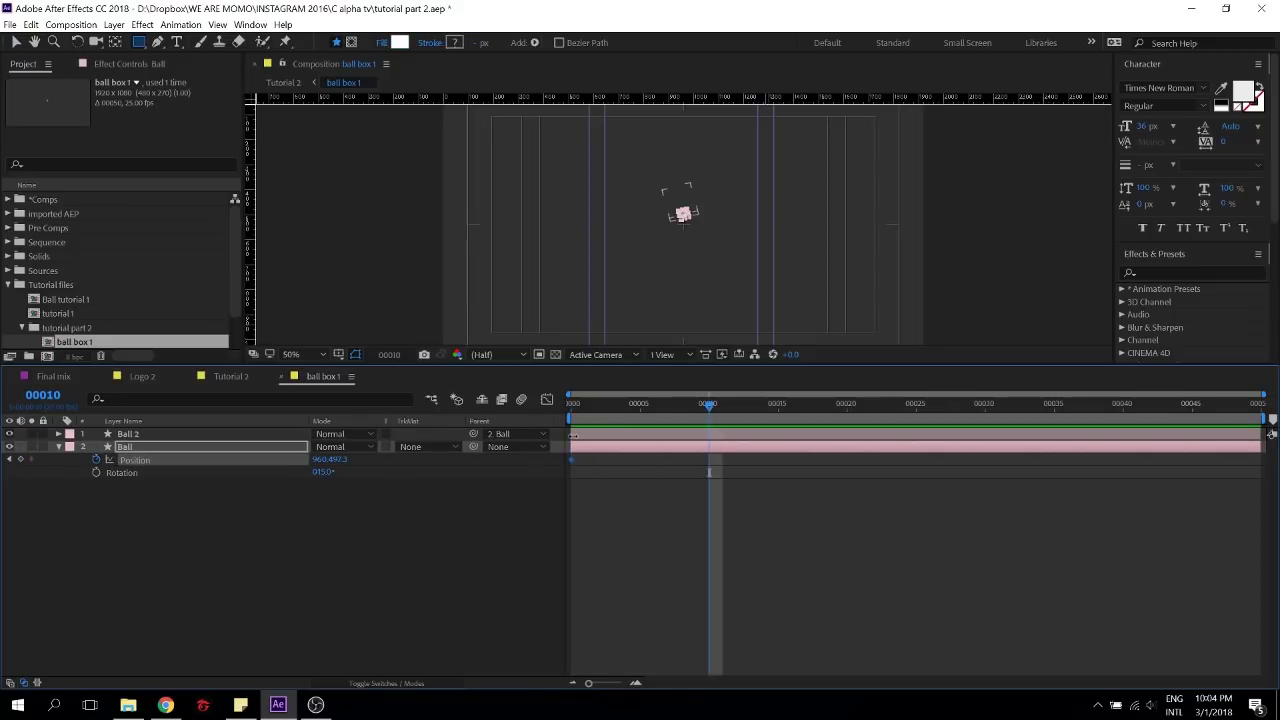
key(period)
key(period)
drag(734, 188, 717, 280)
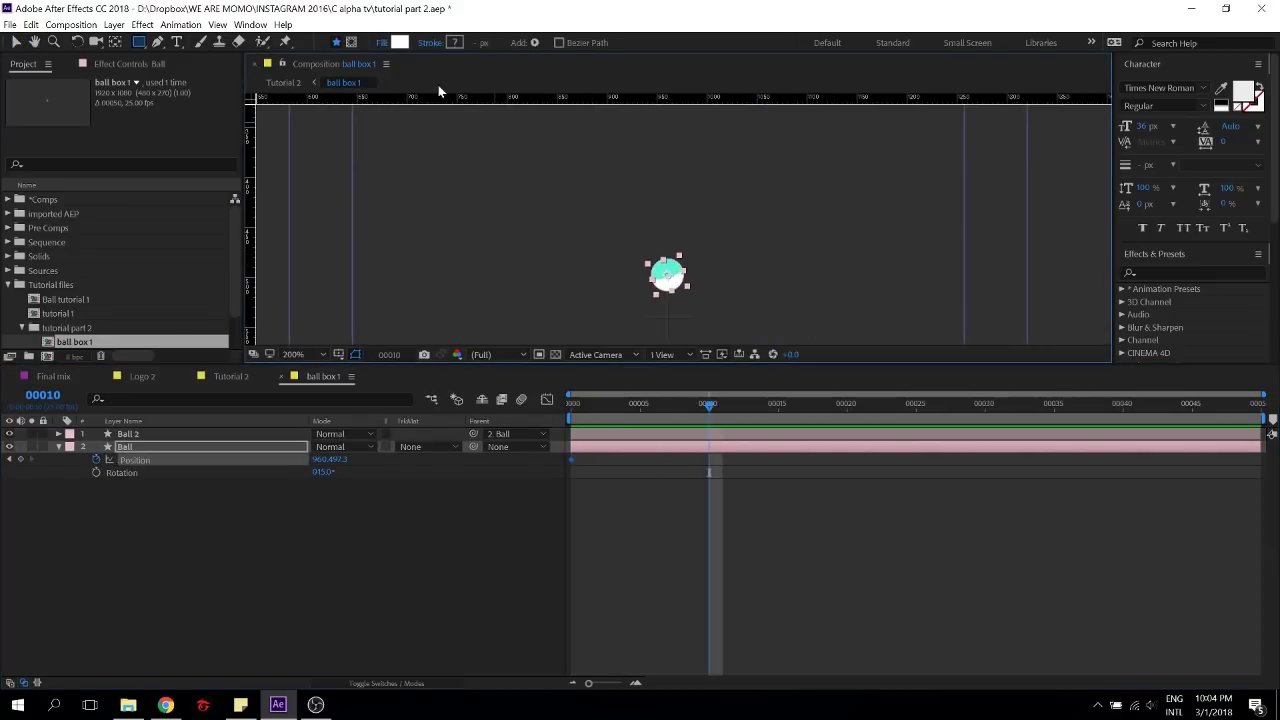
click(360, 66)
click(400, 78)
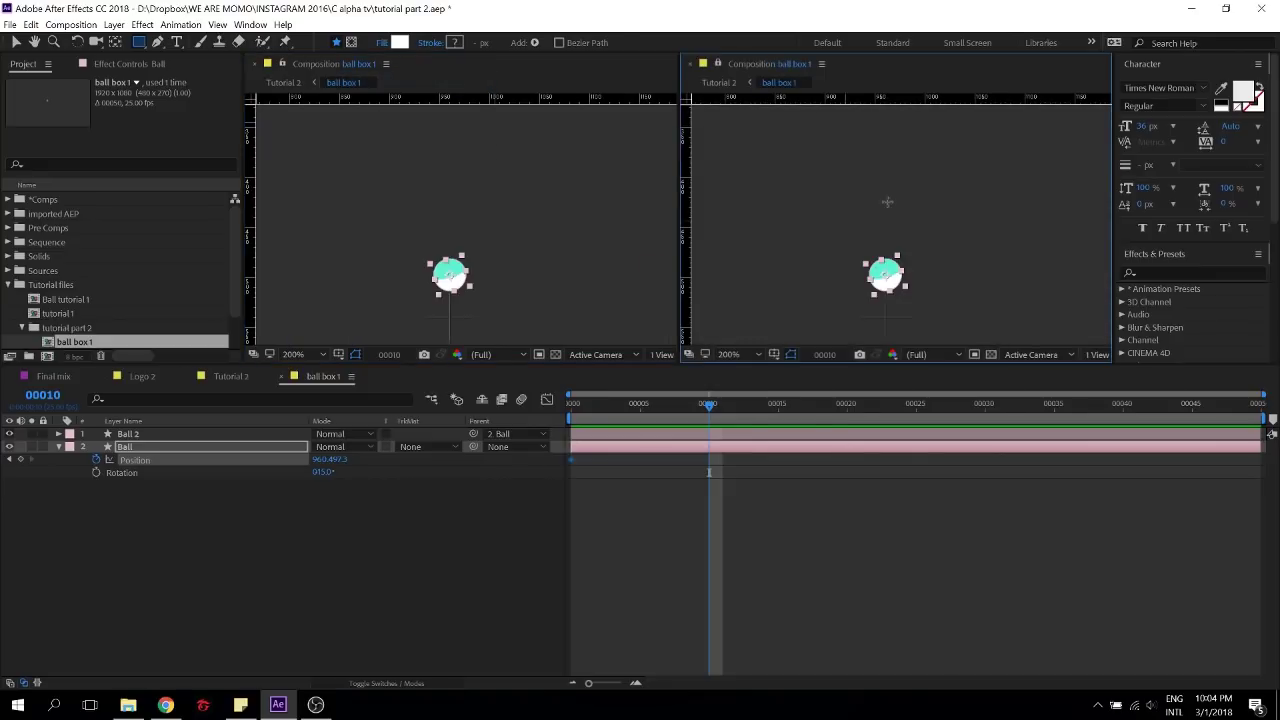
key(comma)
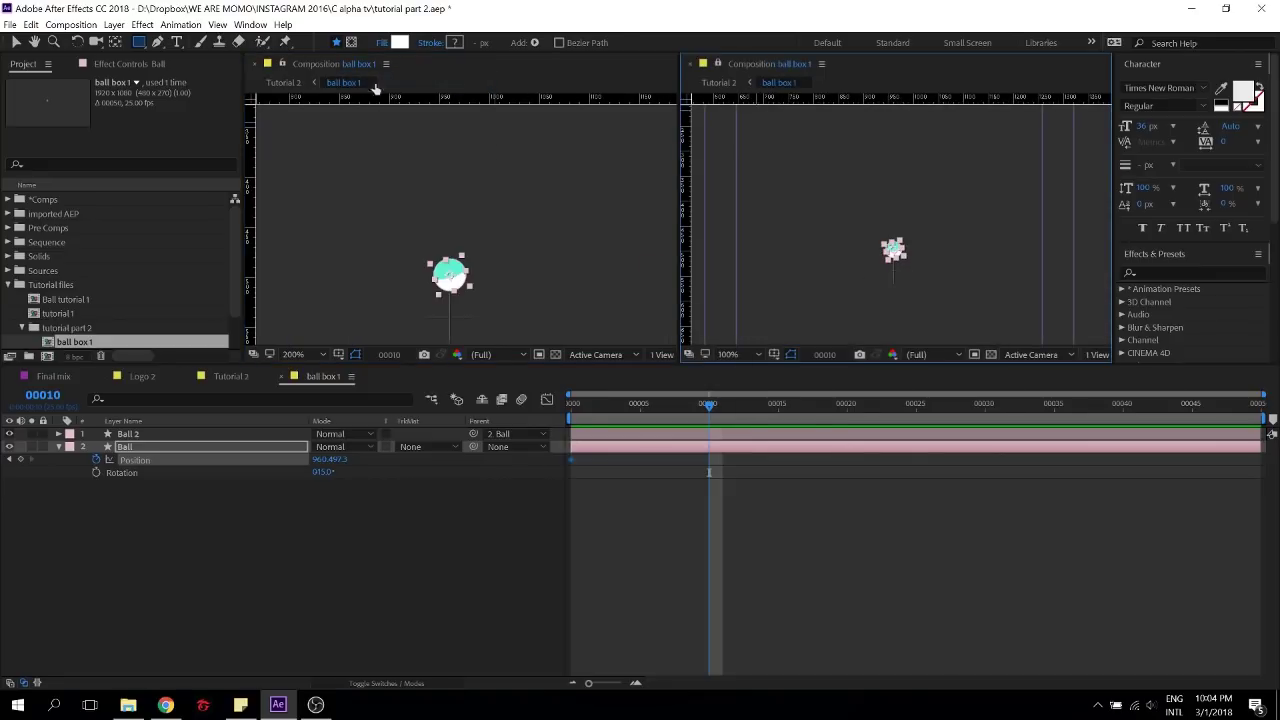
click(283, 82)
click(215, 599)
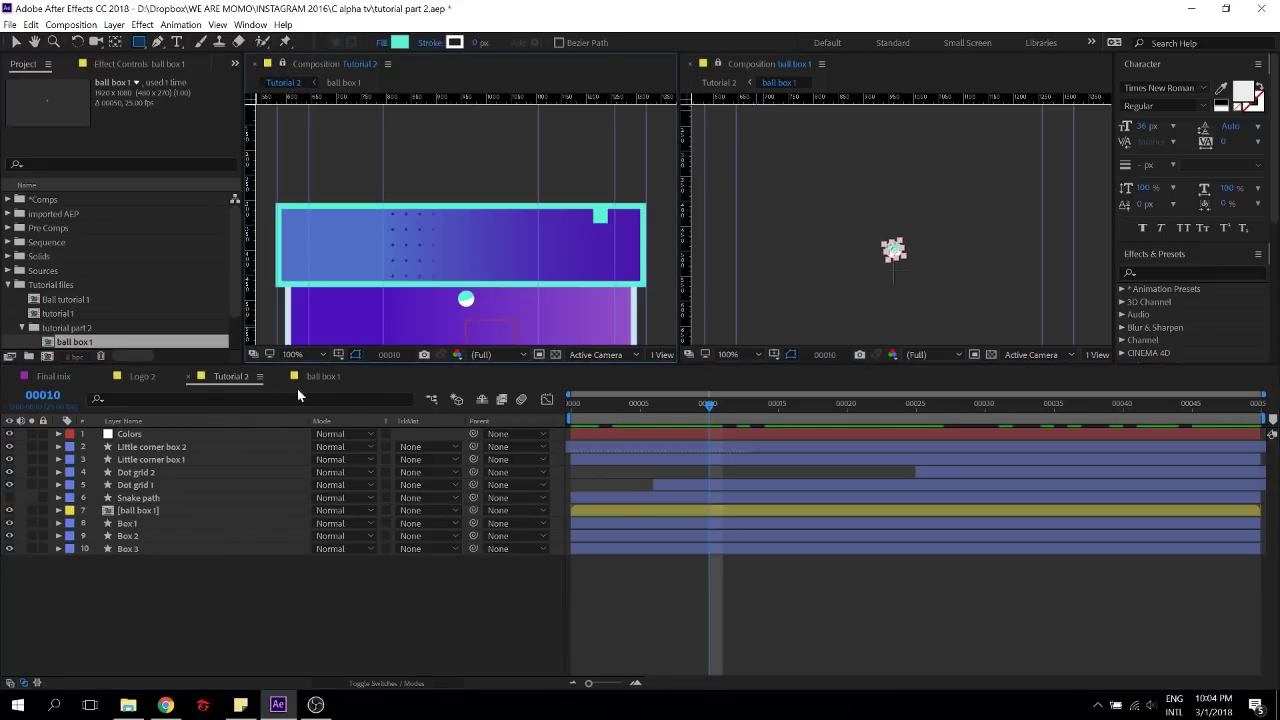
click(323, 377)
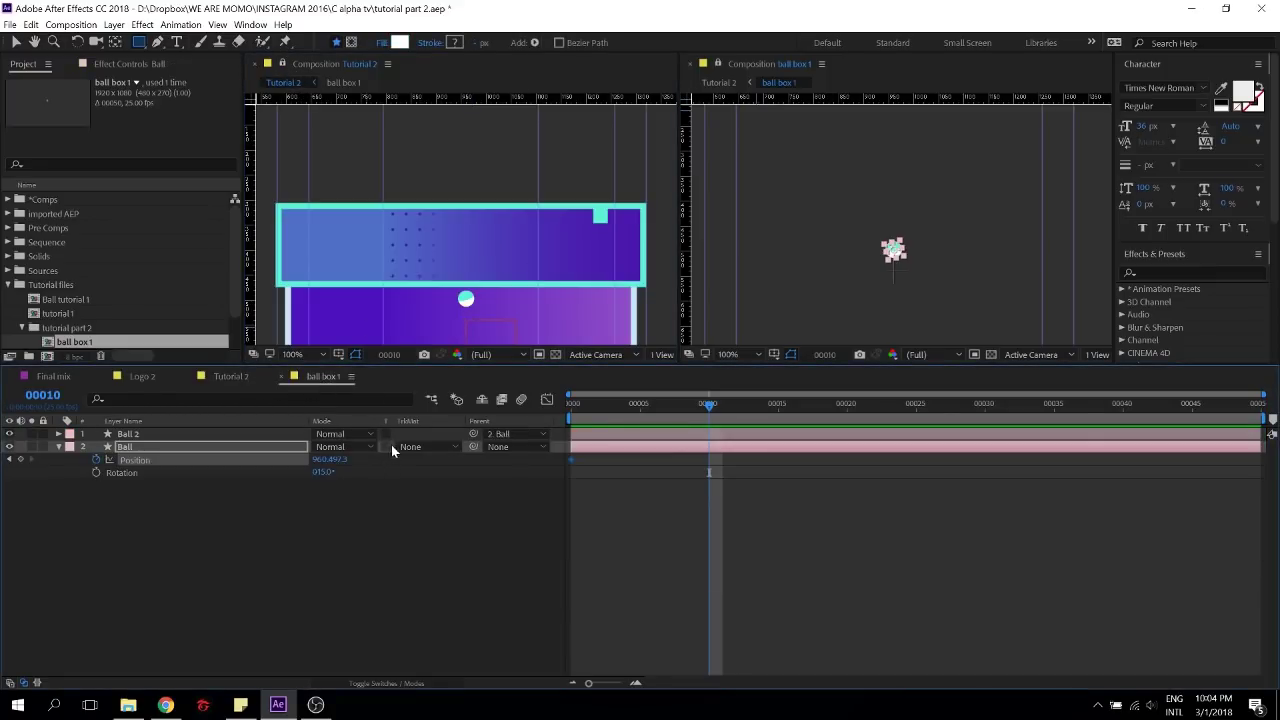
Move the Ball layer straight up about 130 px at frame 10 so it sits inside the upper box
click(712, 450)
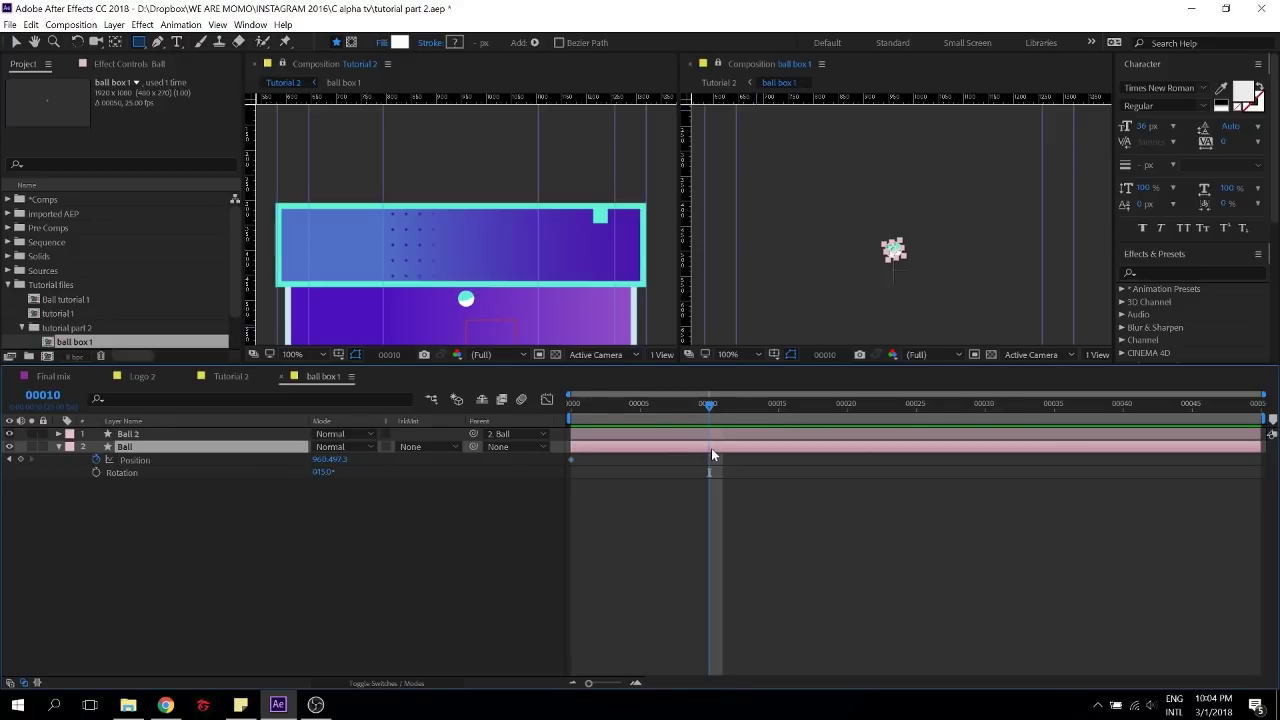
key(shift+Up)
key(shift+Up)
key(shift+Up)
key(shift+Up)
key(shift+Up)
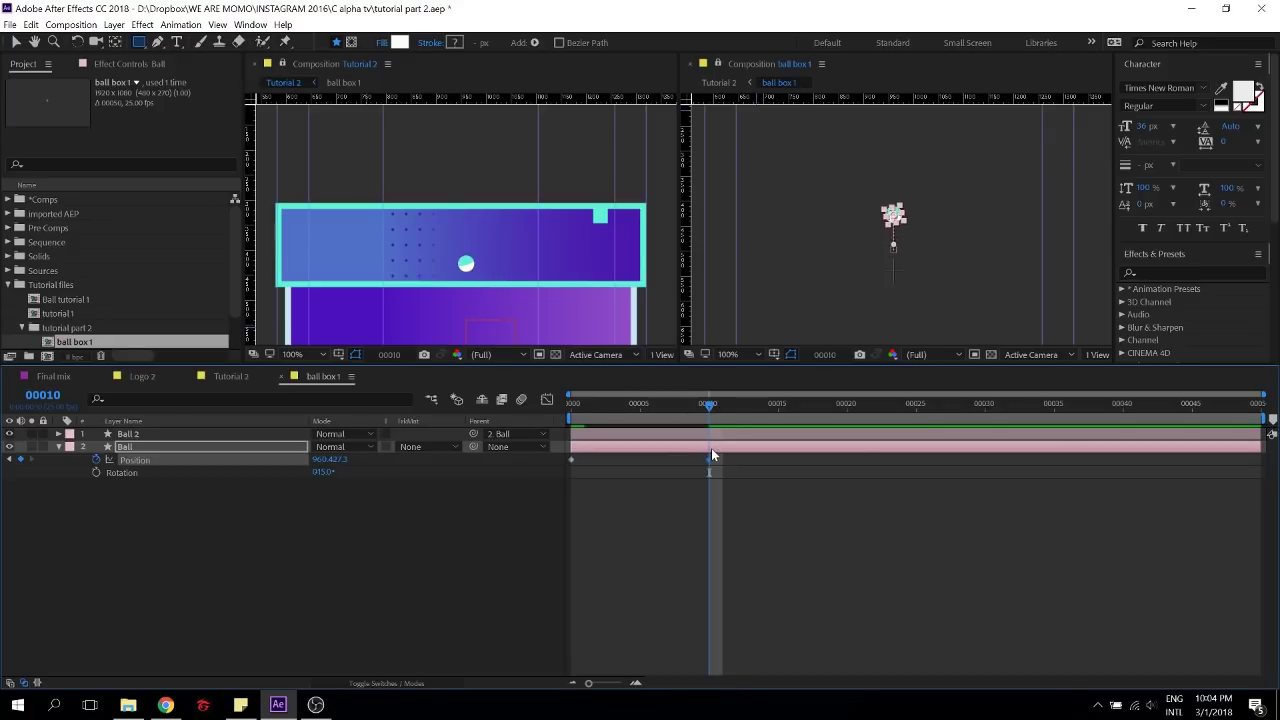
key(shift+Up)
key(shift+Up)
key(shift+Up)
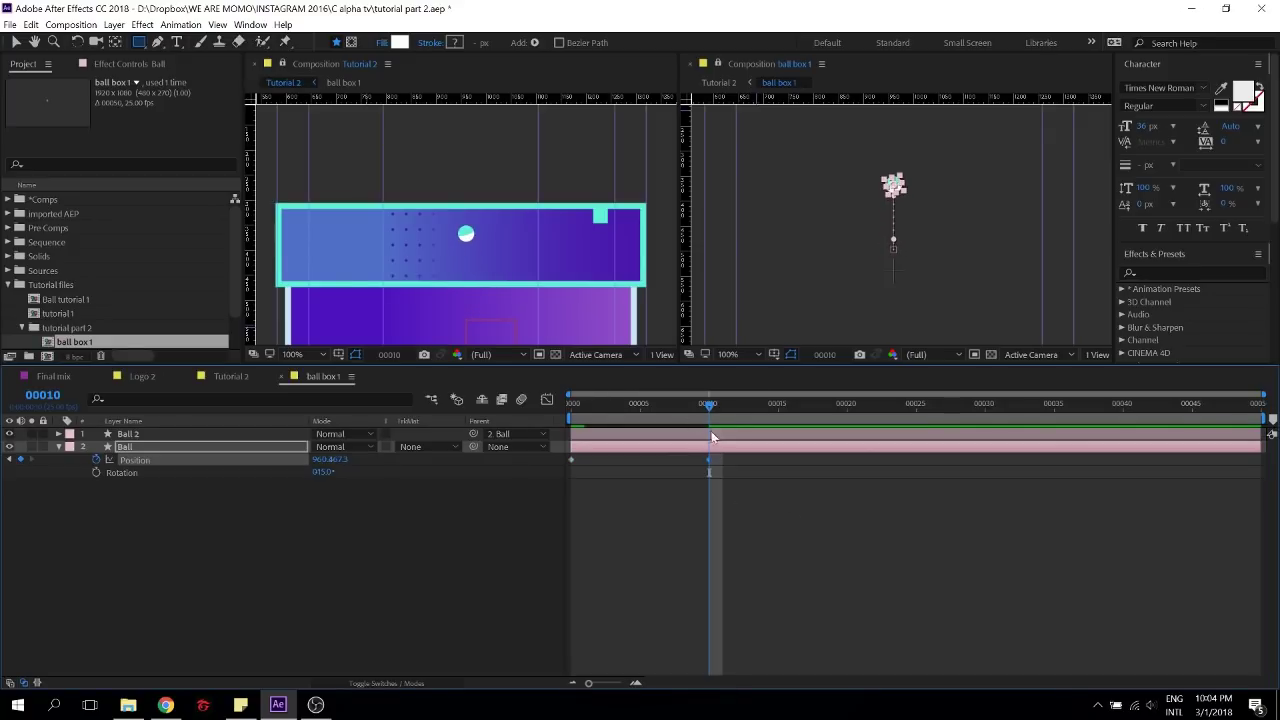
Copy the Ball's first Position keyframe to frame 20 so the ball returns to its starting point
click(845, 407)
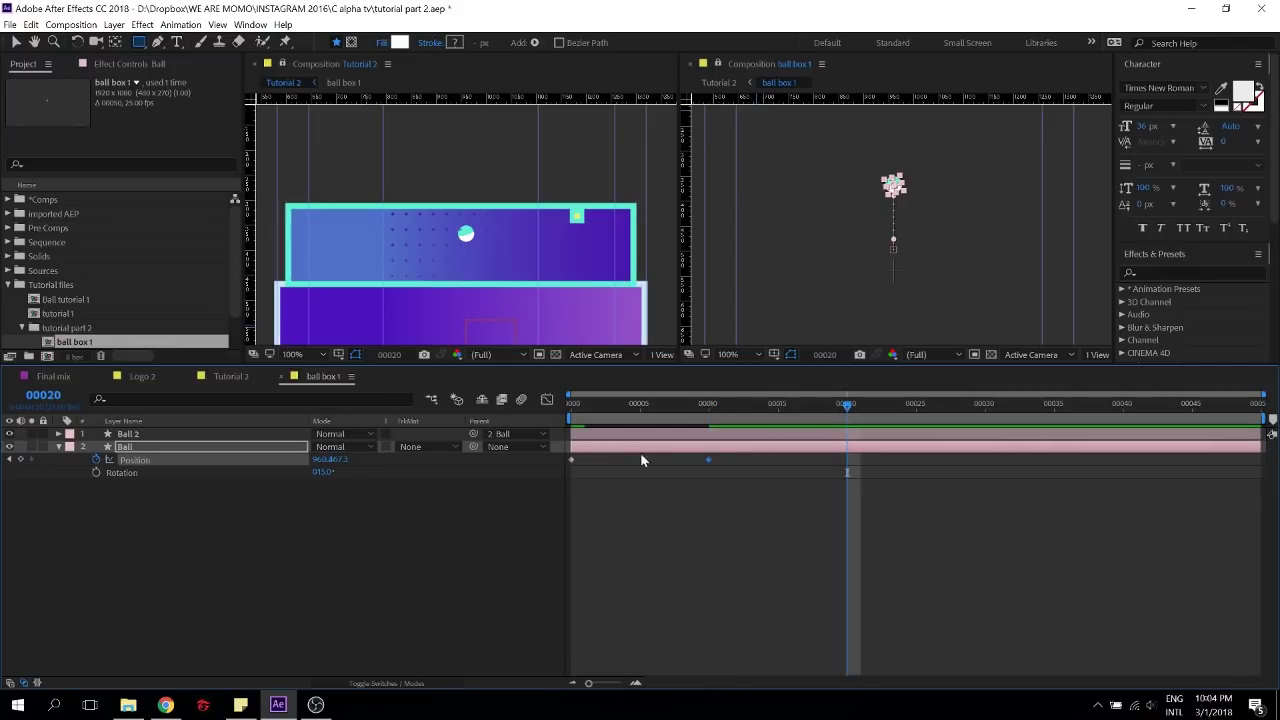
drag(584, 460, 547, 463)
key(ctrl+c)
key(ctrl+v)
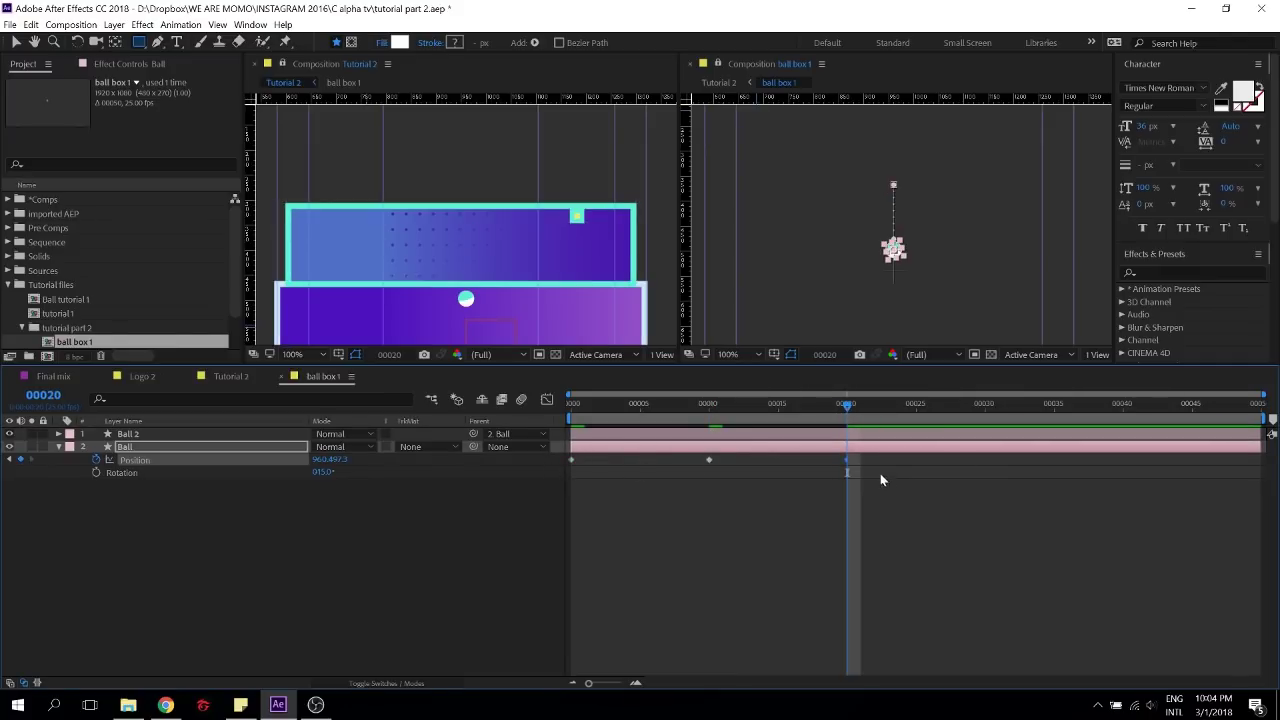
Apply Easy Ease to the Ball's Position keyframes, widen both influence handles of the frame 10 keyframe in the speed graph, and preview the bounce
drag(878, 472, 530, 433)
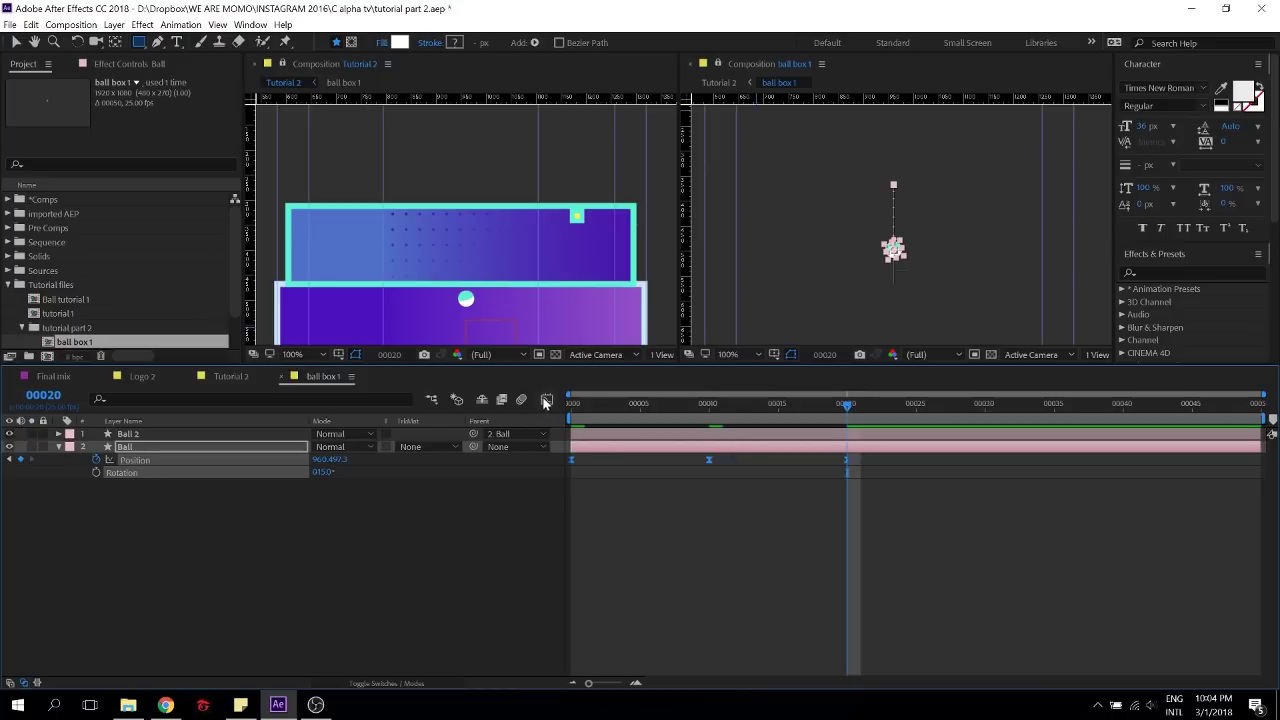
click(547, 399)
click(710, 638)
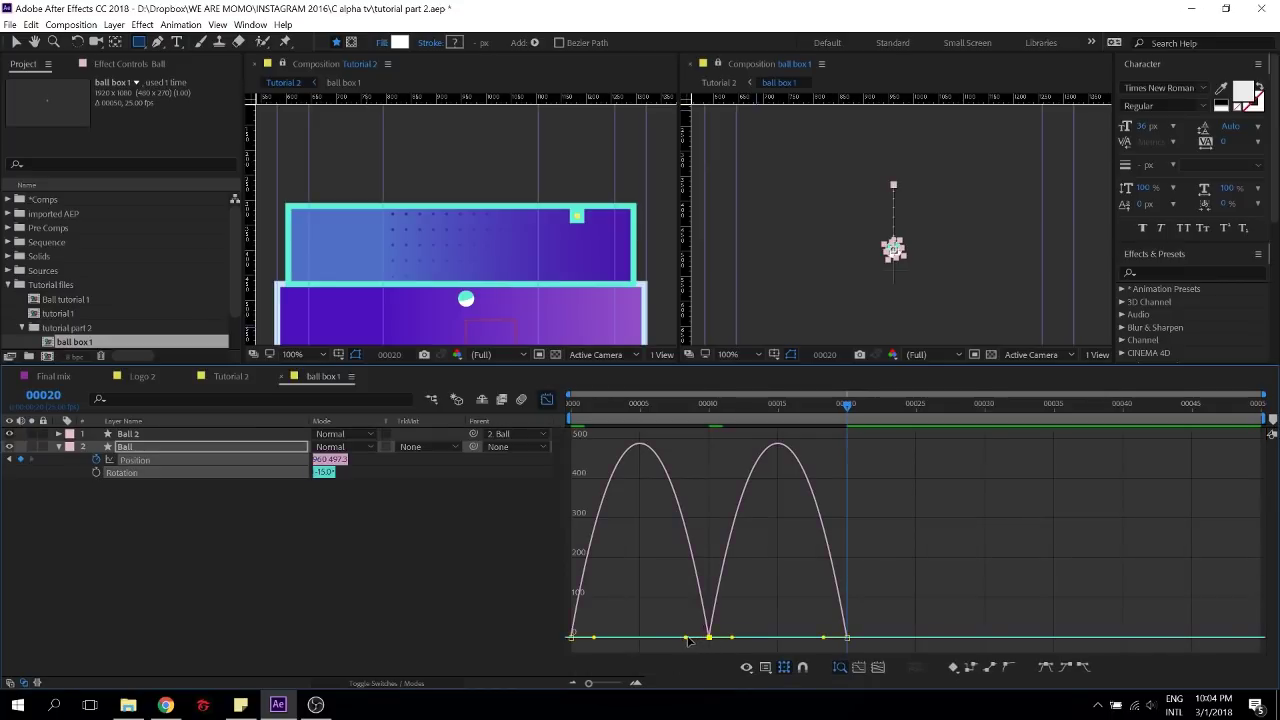
drag(687, 638, 614, 638)
drag(731, 639, 806, 641)
key(space)
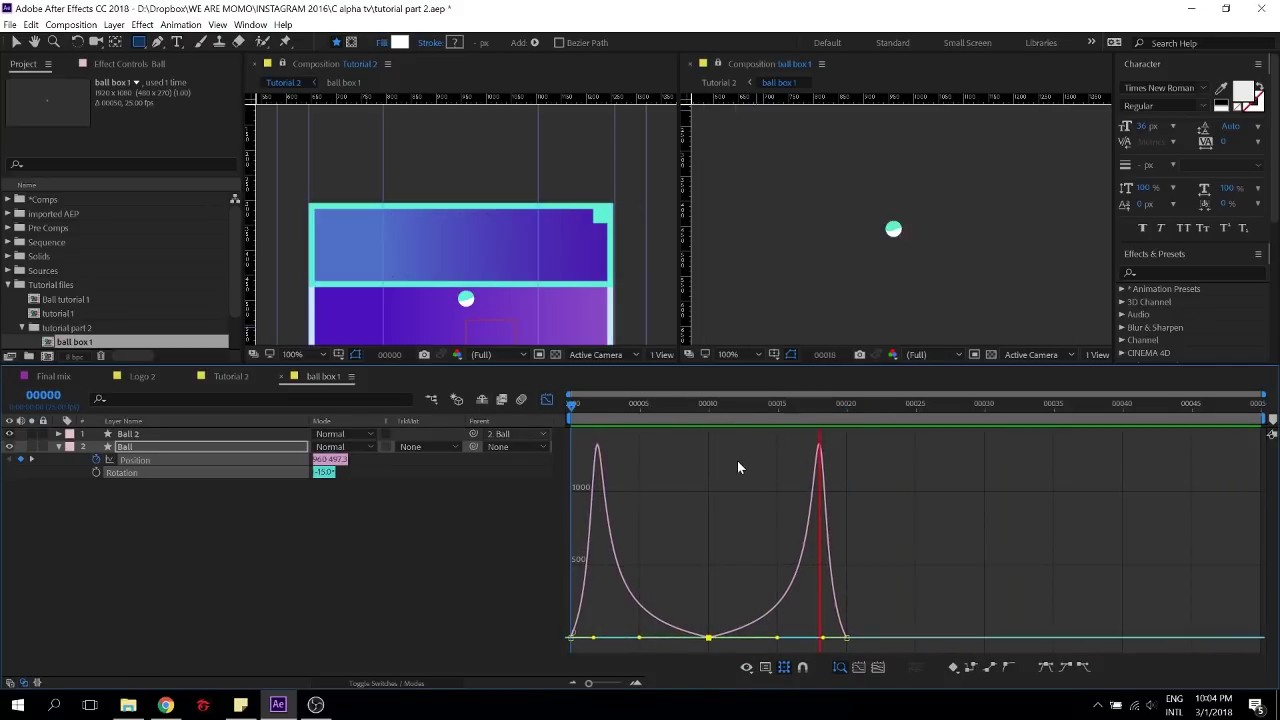
key(space)
click(546, 399)
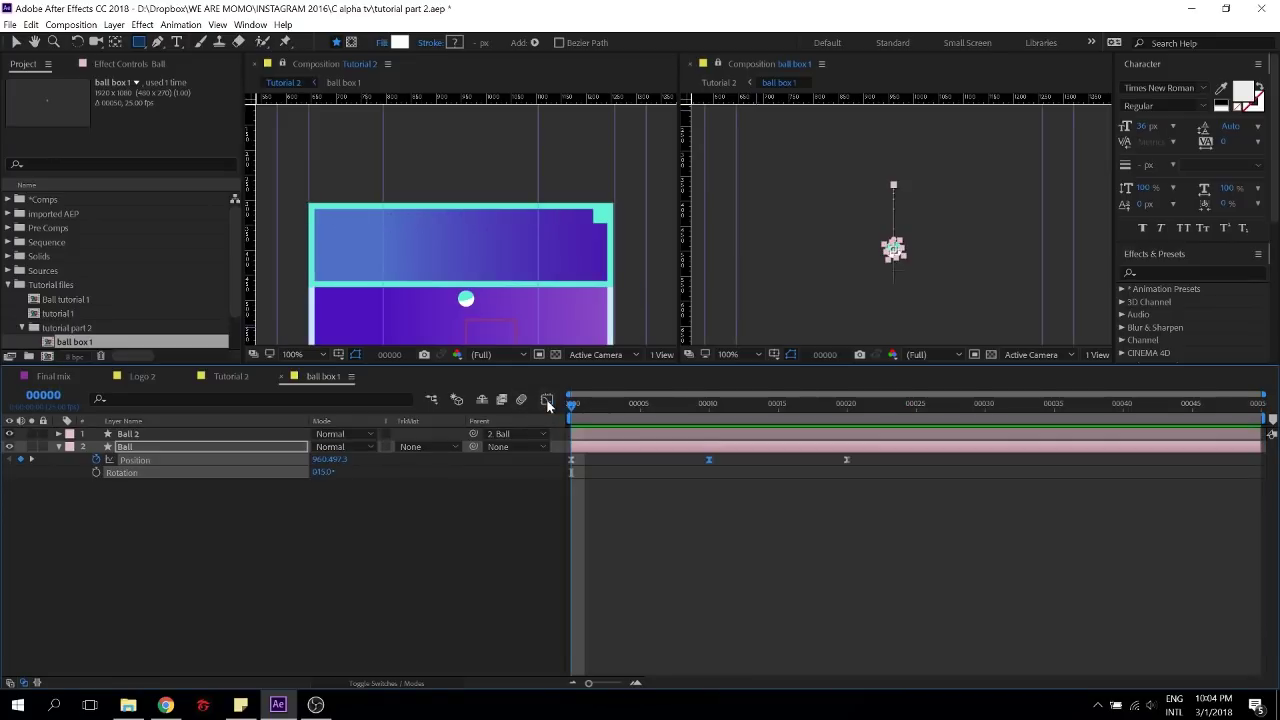
Keyframe the Ball's Rotation at 0° on frame 0 and 20° on frame 20
click(96, 472)
click(324, 473)
text(0)
key(Return)
drag(583, 407, 846, 403)
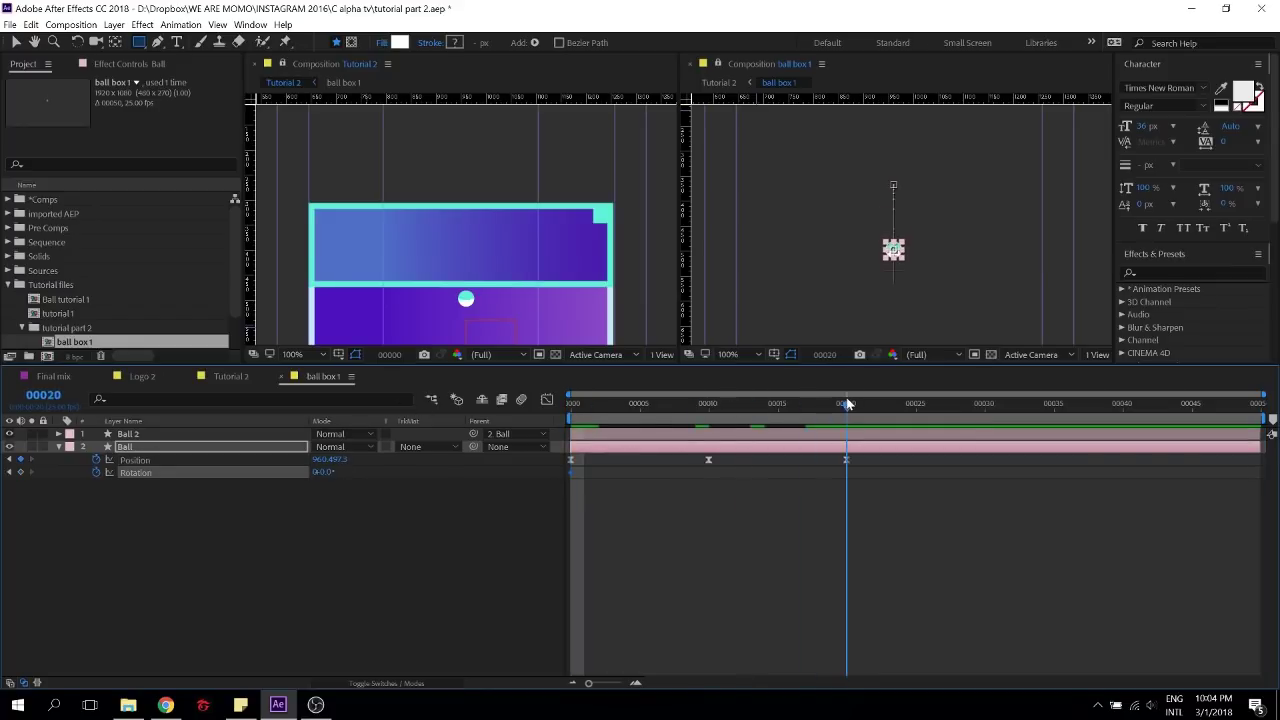
click(324, 473)
text(20)
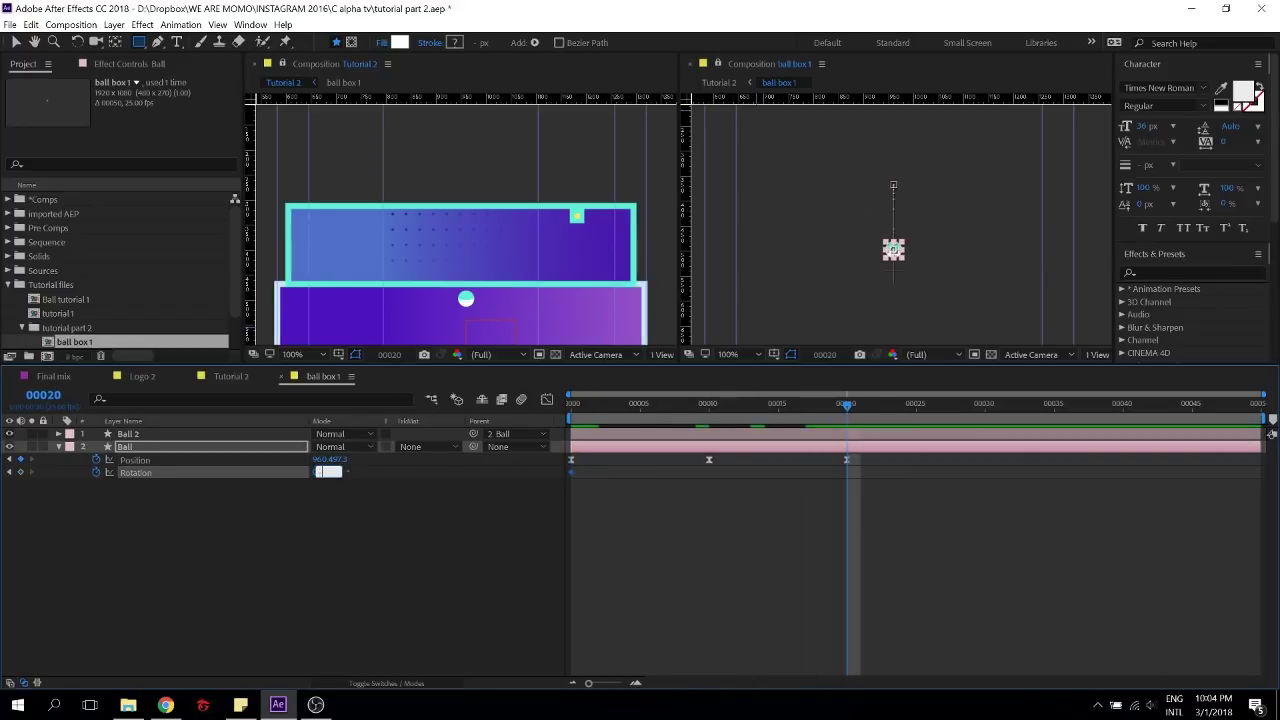
key(Return)
Apply Easy Ease to both Rotation keyframes of the Ball and preview the motion up to frame 20
drag(777, 488, 518, 471)
key(F9)
click(848, 582)
key(Home)
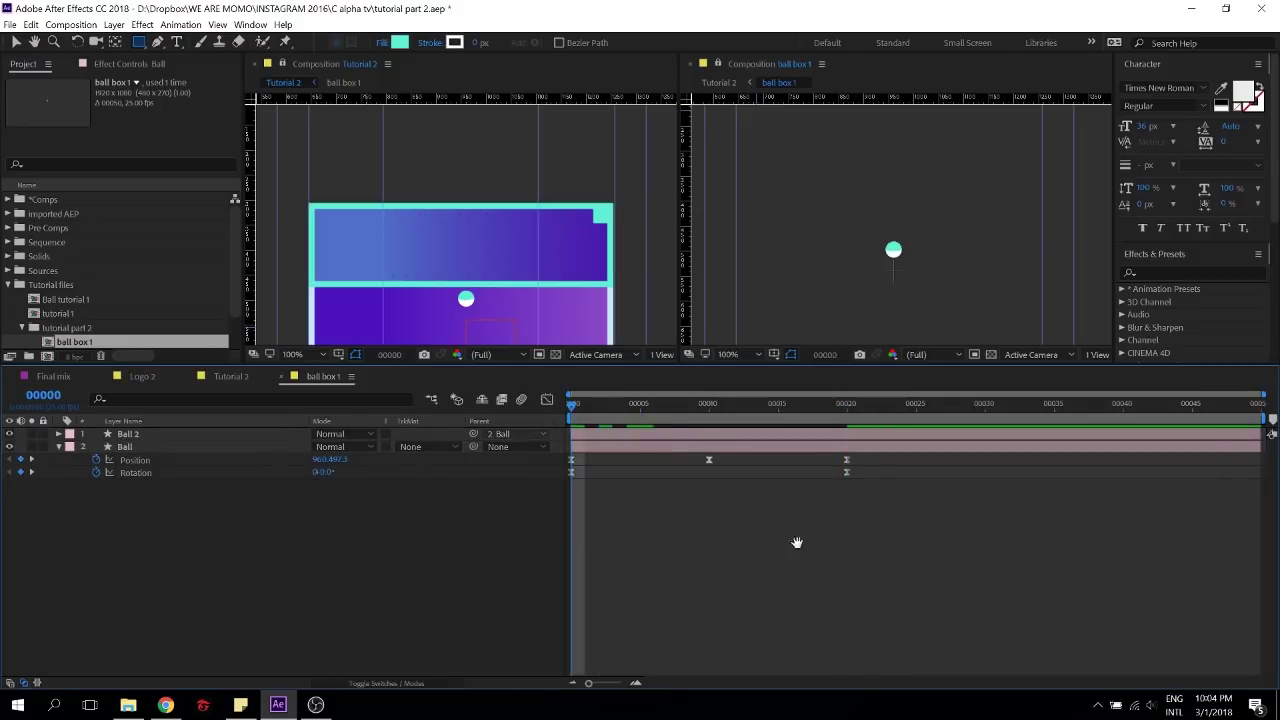
key(space)
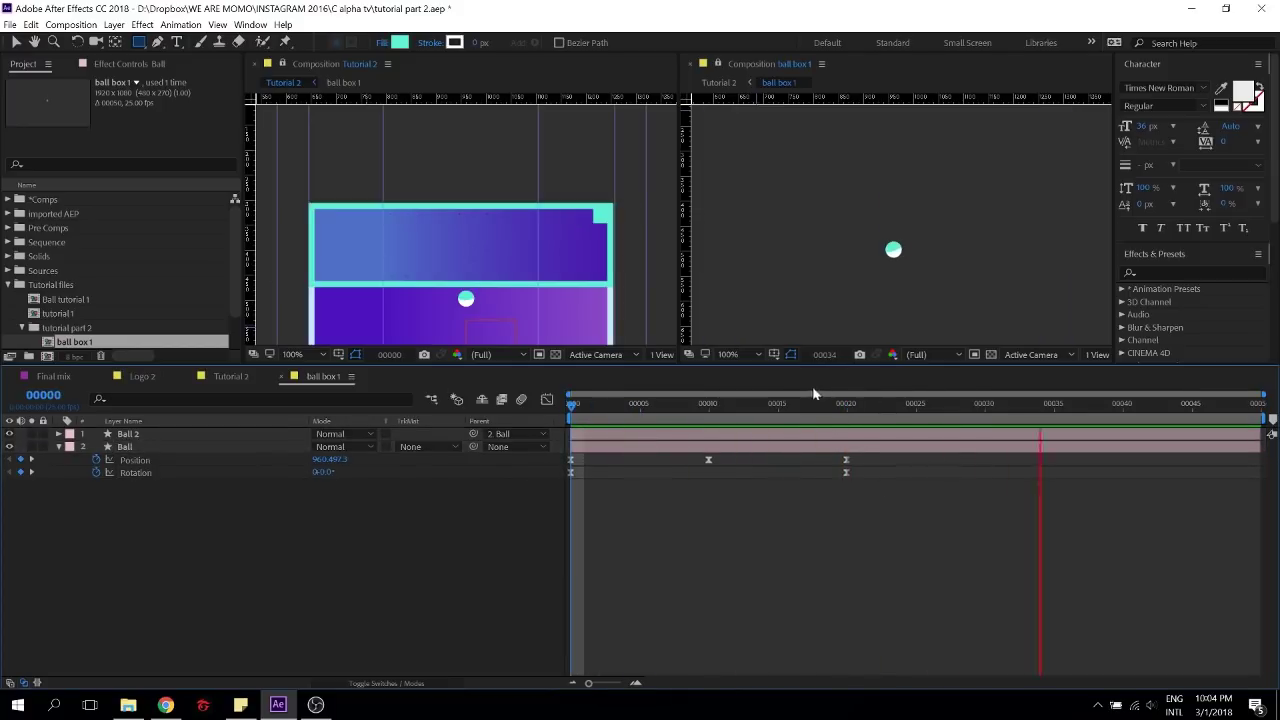
drag(650, 404, 843, 420)
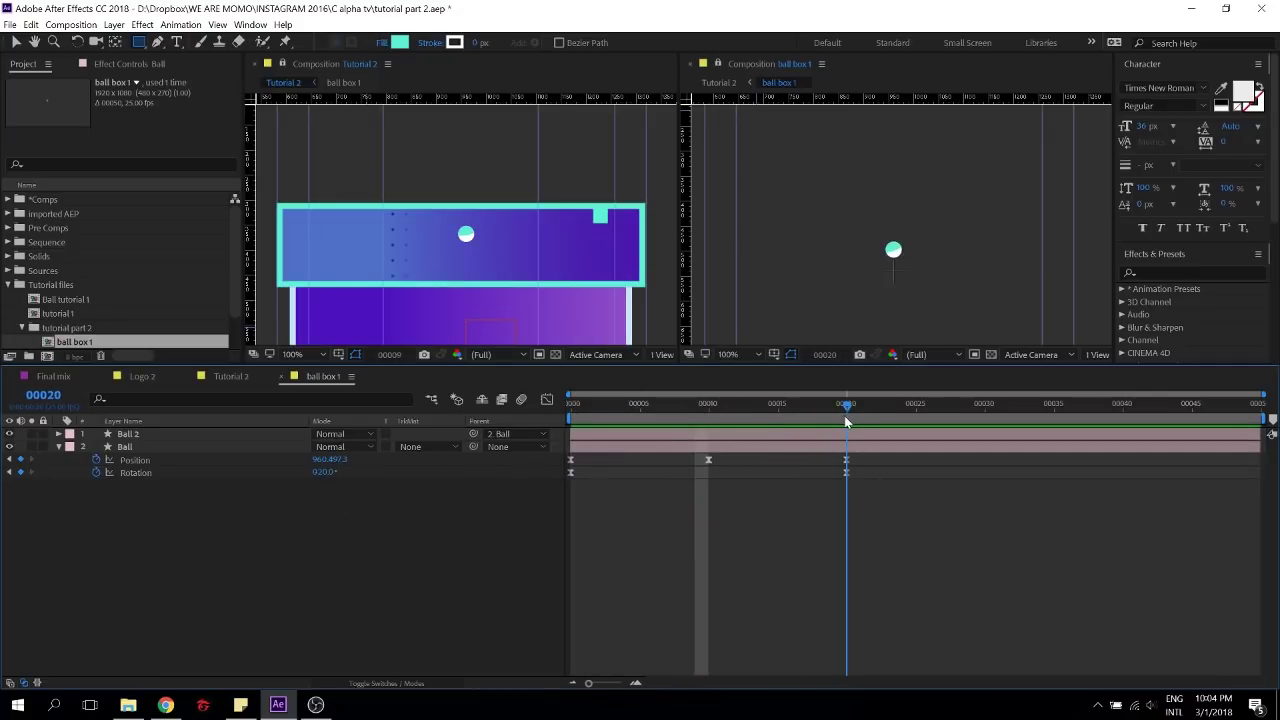
Set the Ball's Rotation at frame 0 to 20° and preview the animation
key(Home)
click(326, 471)
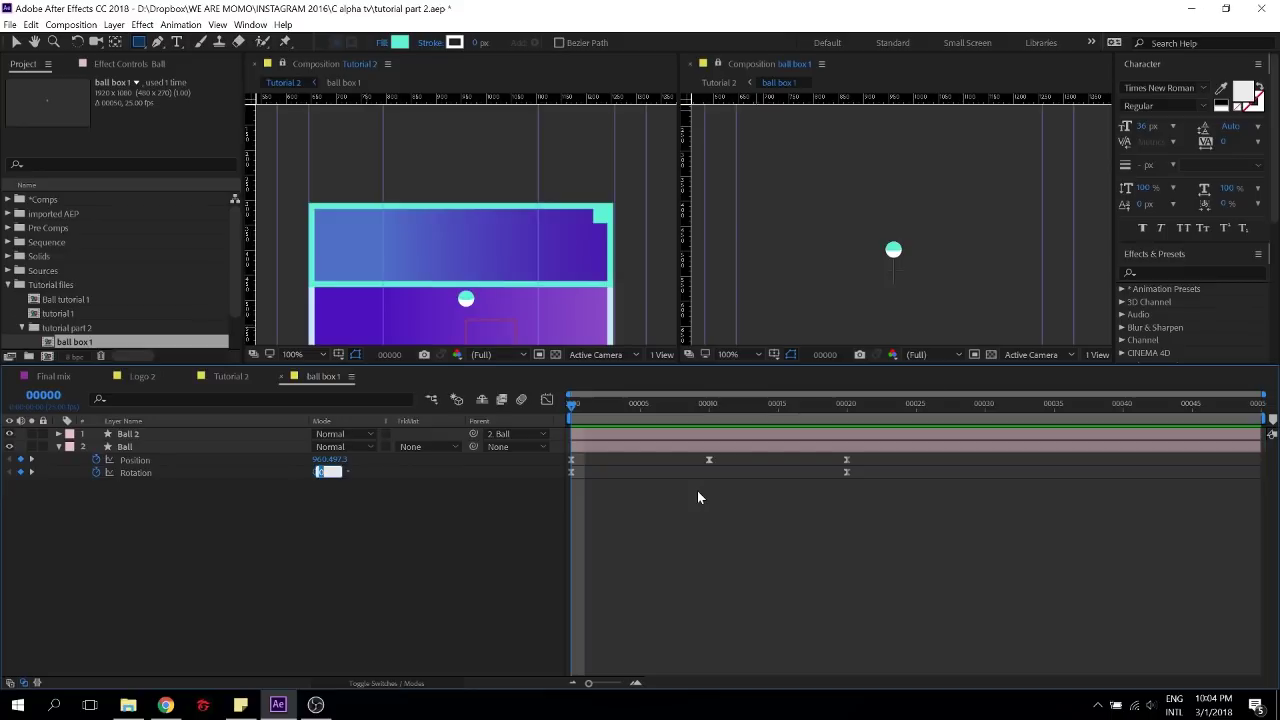
text(-20)
key(Return)
click(719, 524)
key(space)
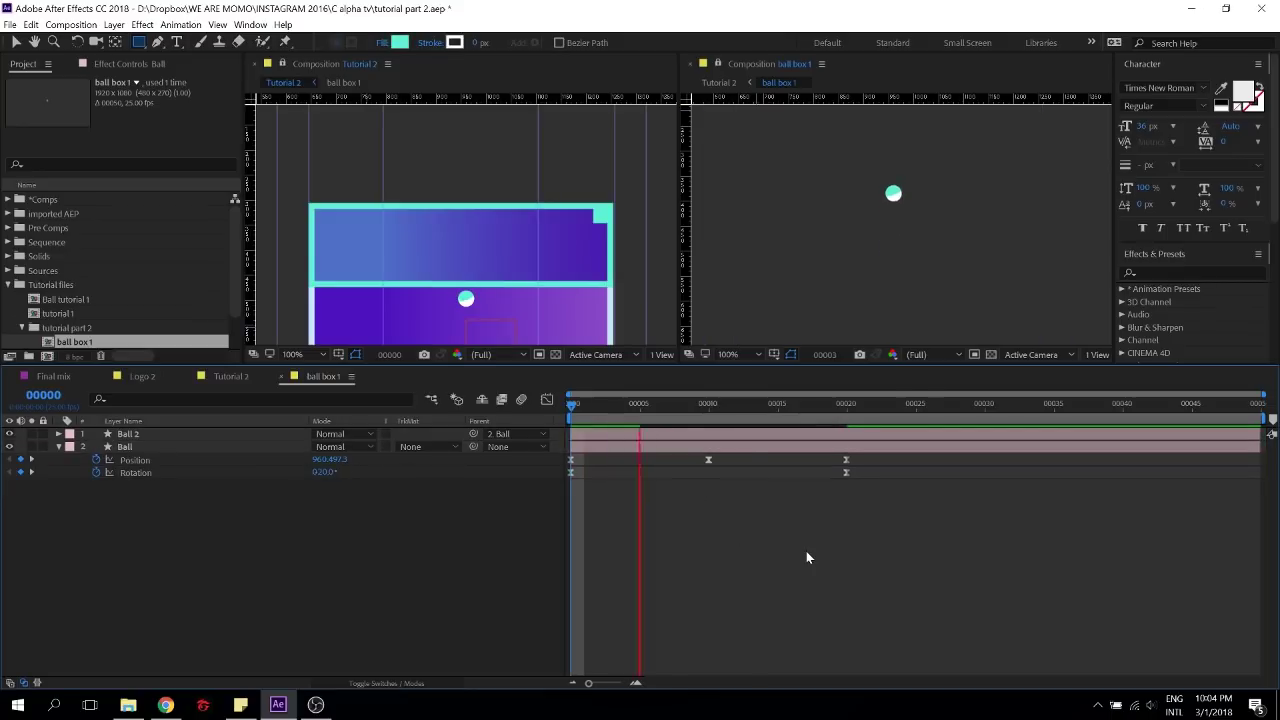
key(space)
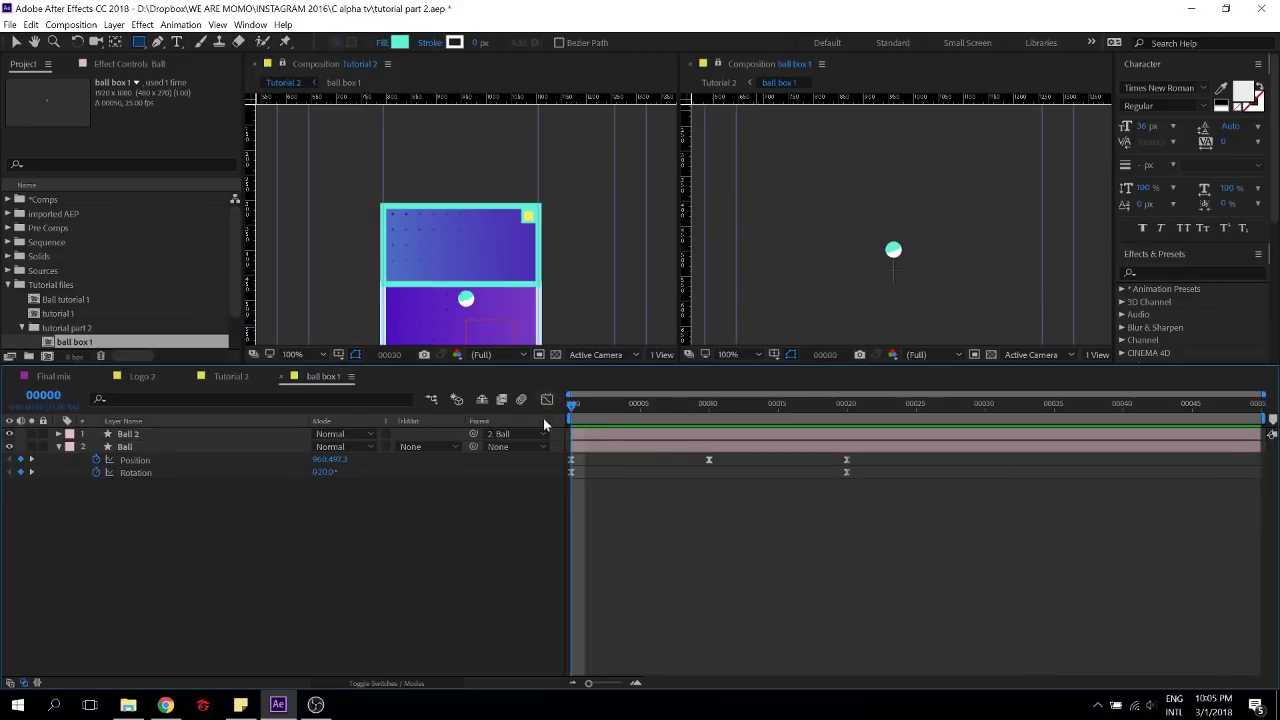
Set the Ball's Rotation at frame 0 to -20° and play back the animation
click(588, 446)
key(period)
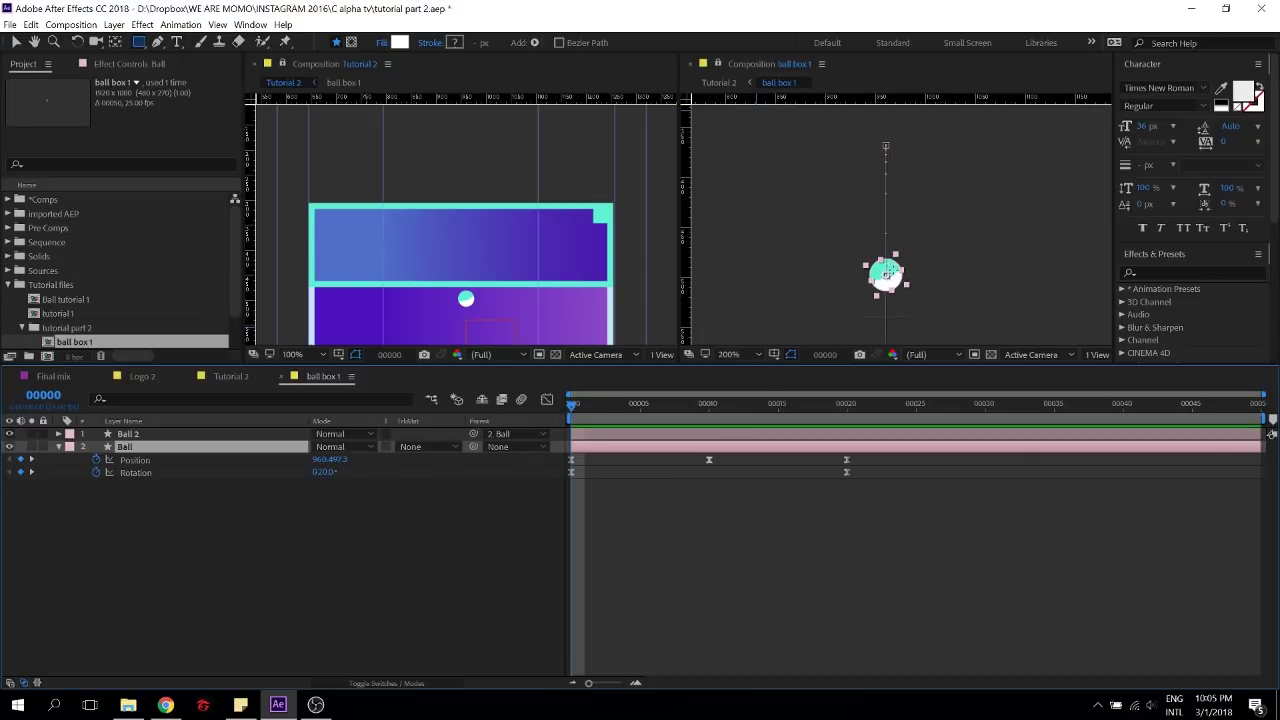
key(period)
mouse_move(576, 406)
mouse_down()
mouse_move(850, 413)
mouse_move(571, 406)
mouse_up()
key(q)
click(328, 471)
text(-20)
key(Return)
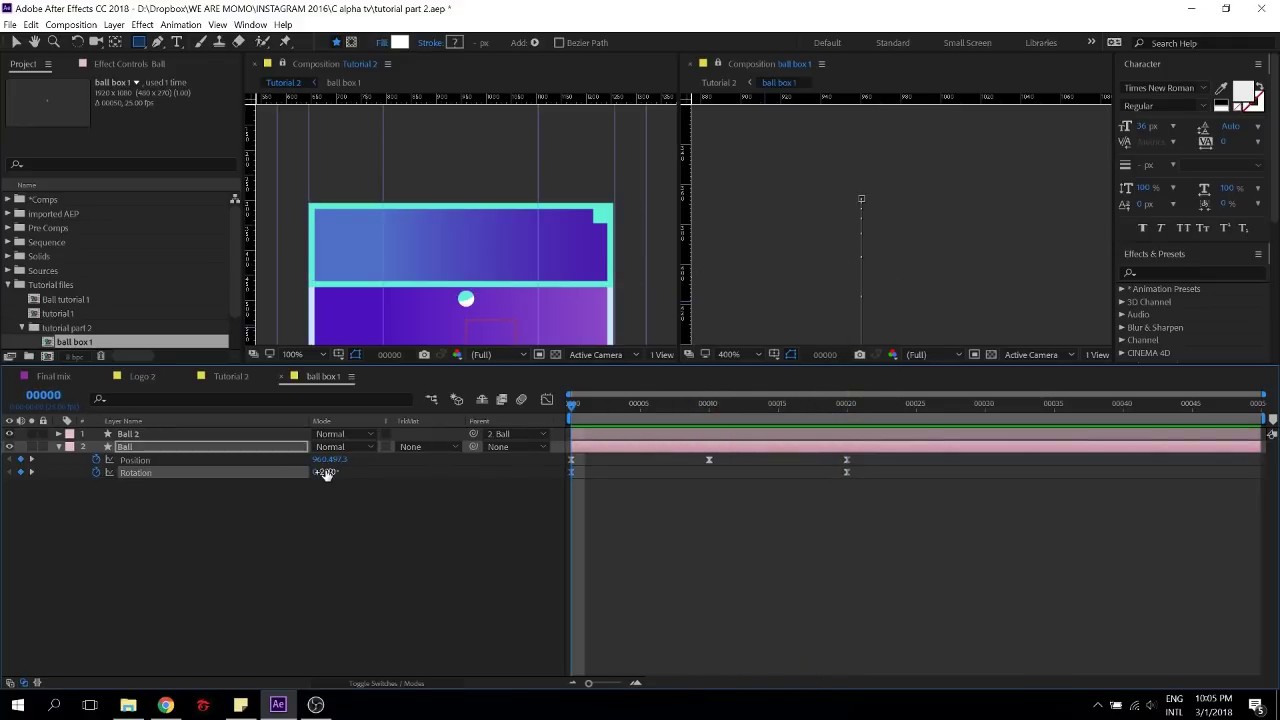
click(520, 497)
scroll(857, 230, down, 2)
key(space)
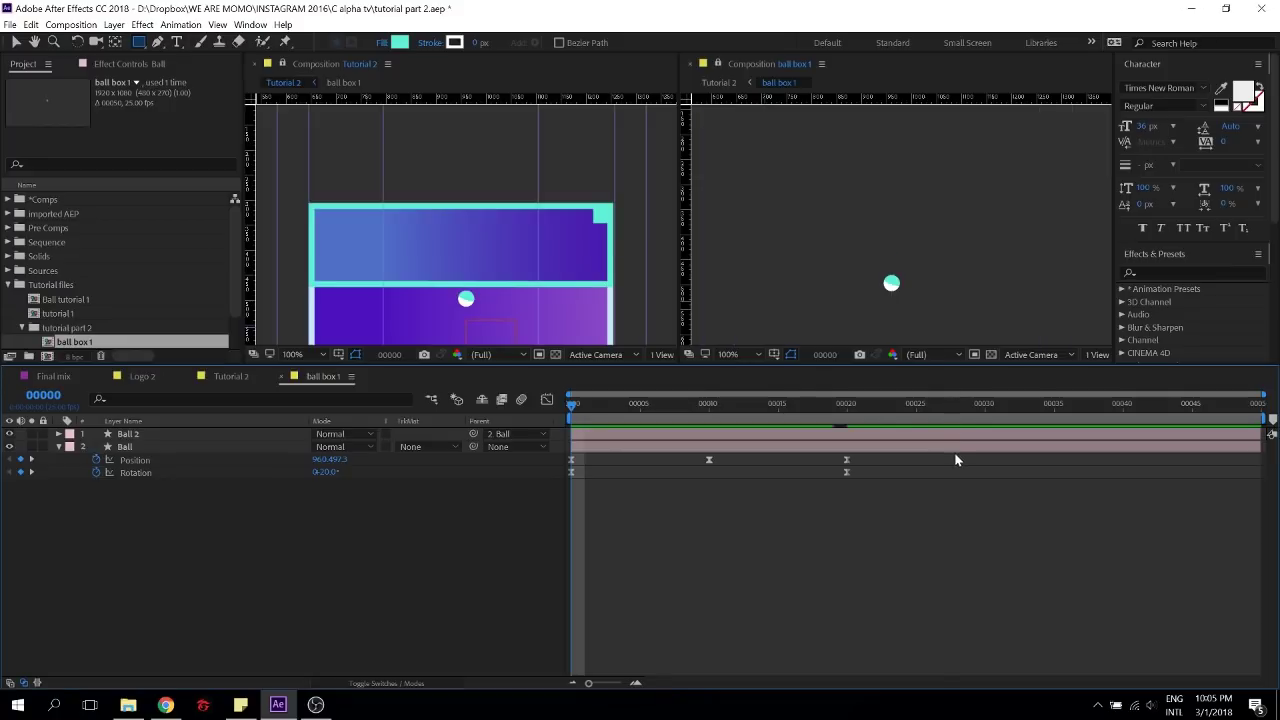
key(space)
Set the Ball's Rotation keyframes to 40° at frame 0 and -40° at frame 20
click(576, 421)
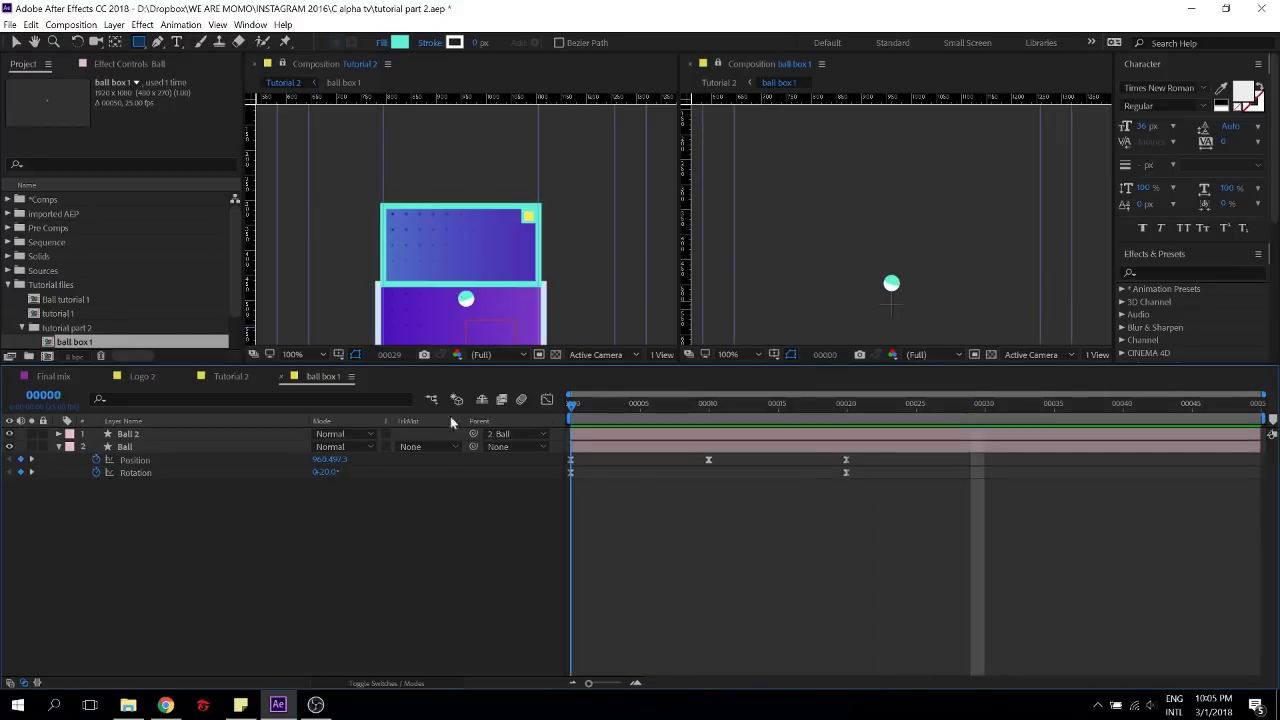
click(328, 471)
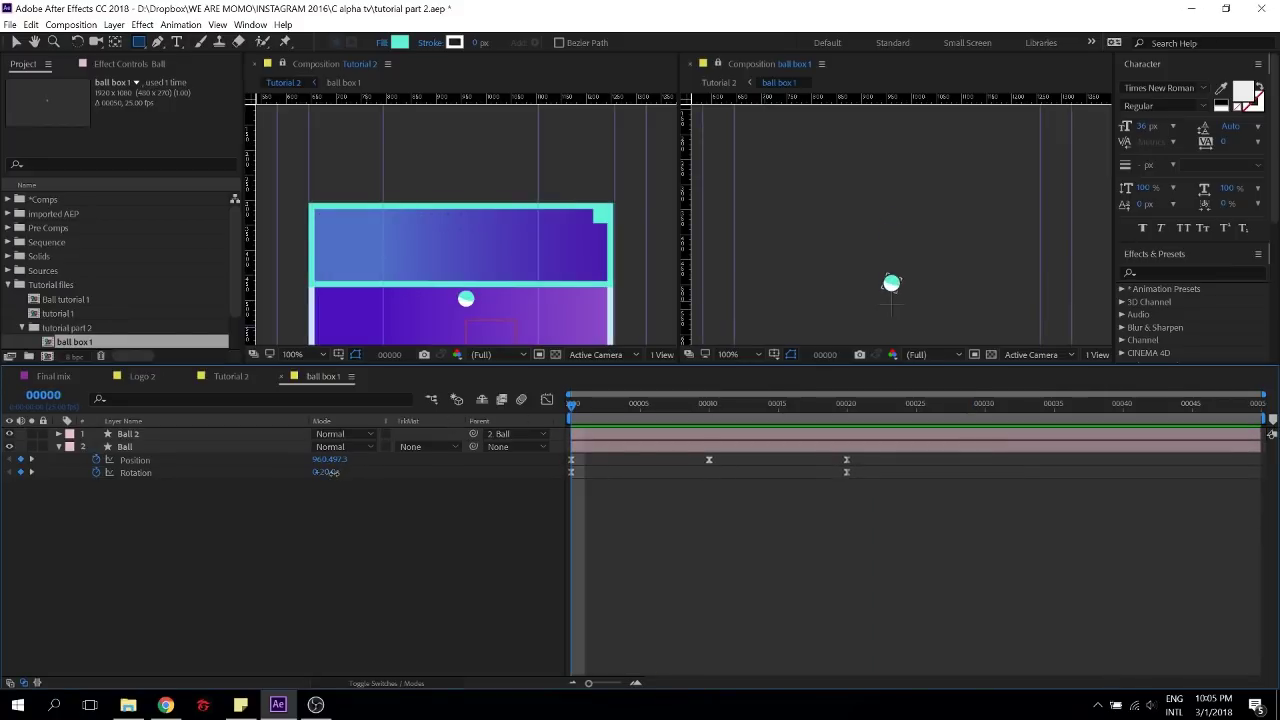
text(-40)
click(728, 448)
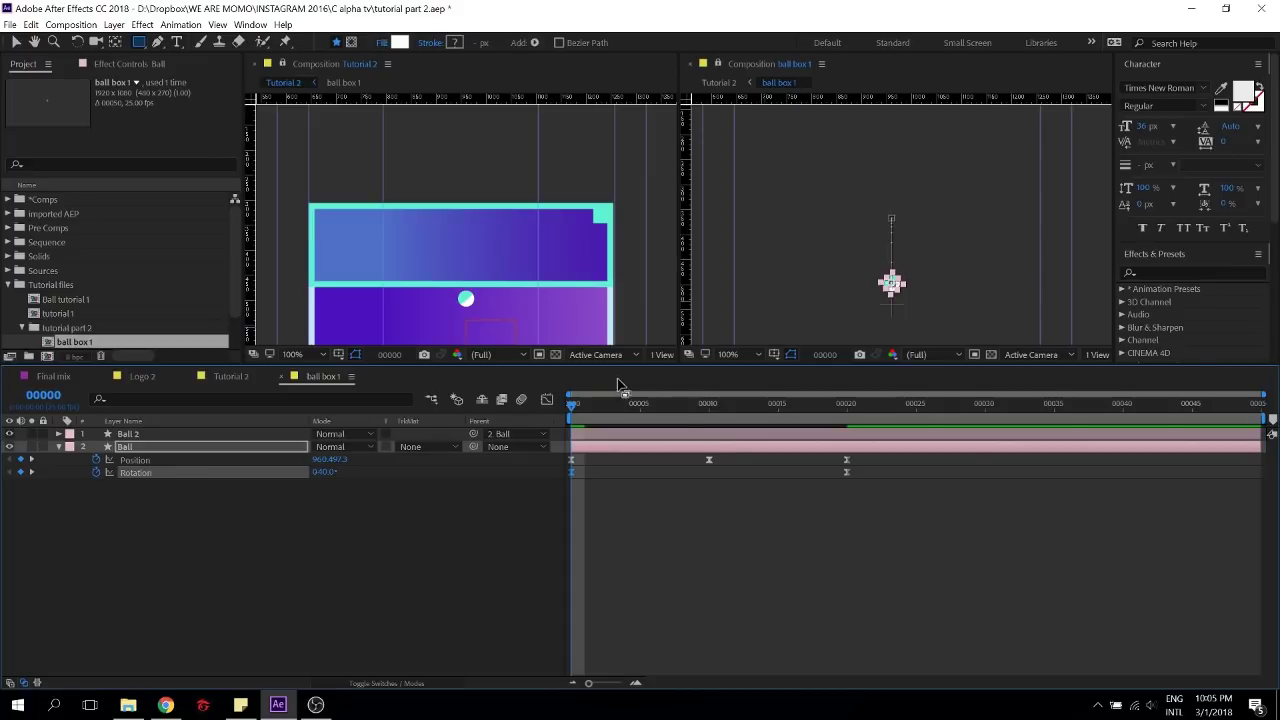
drag(573, 404, 848, 400)
key(Page_Up)
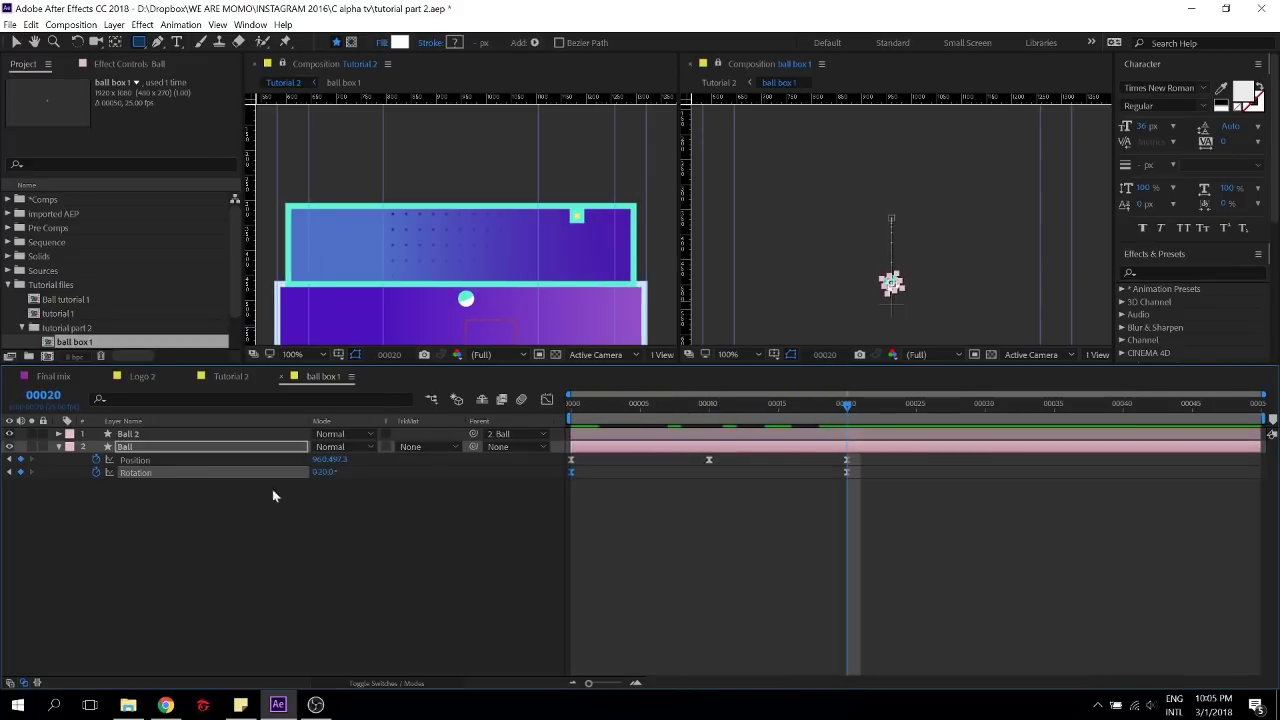
click(322, 472)
text(-40)
key(Return)
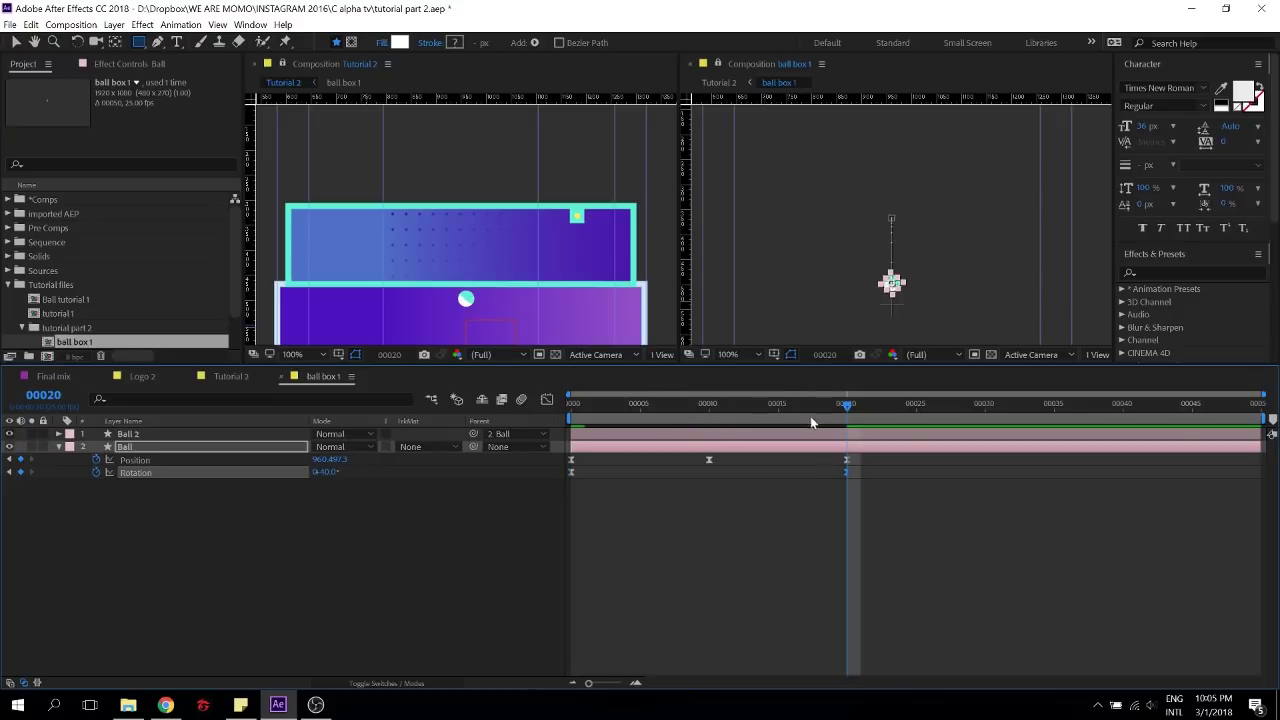
Preview the ball's bounce and rotation in the ball box 1 composition from the first frame
click(660, 492)
drag(598, 405, 534, 414)
key(space)
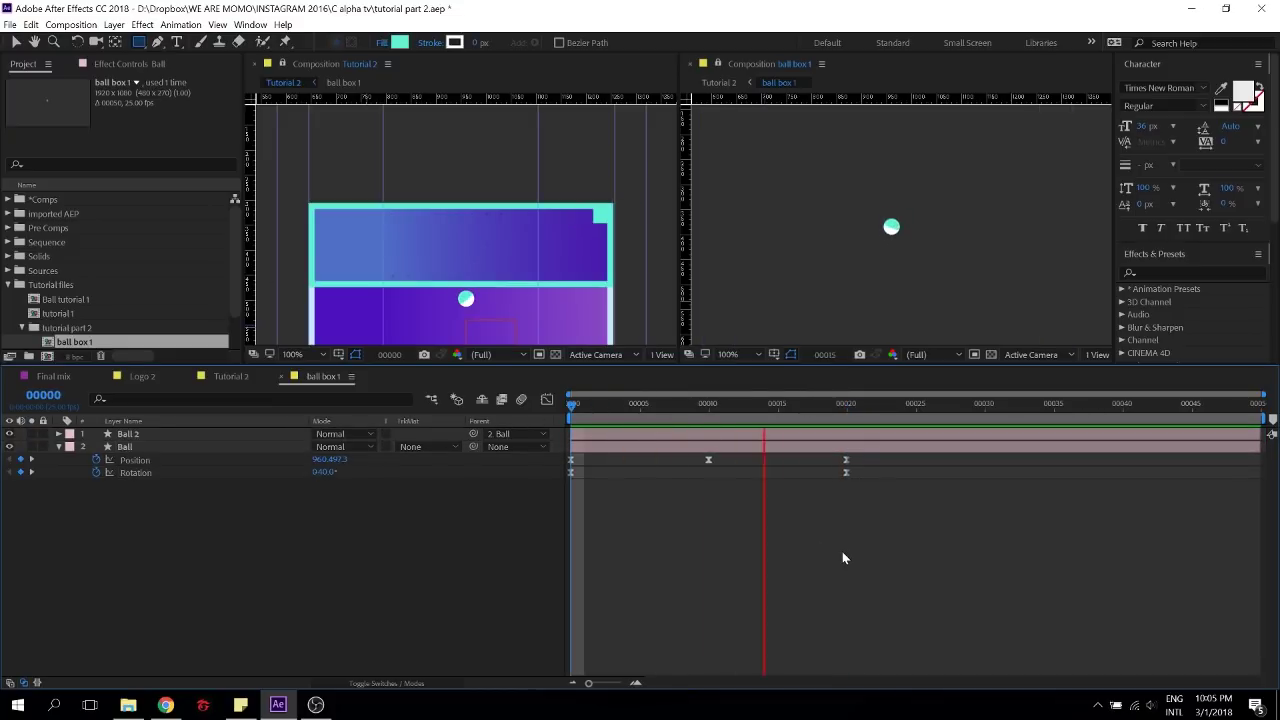
key(space)
drag(602, 406, 556, 404)
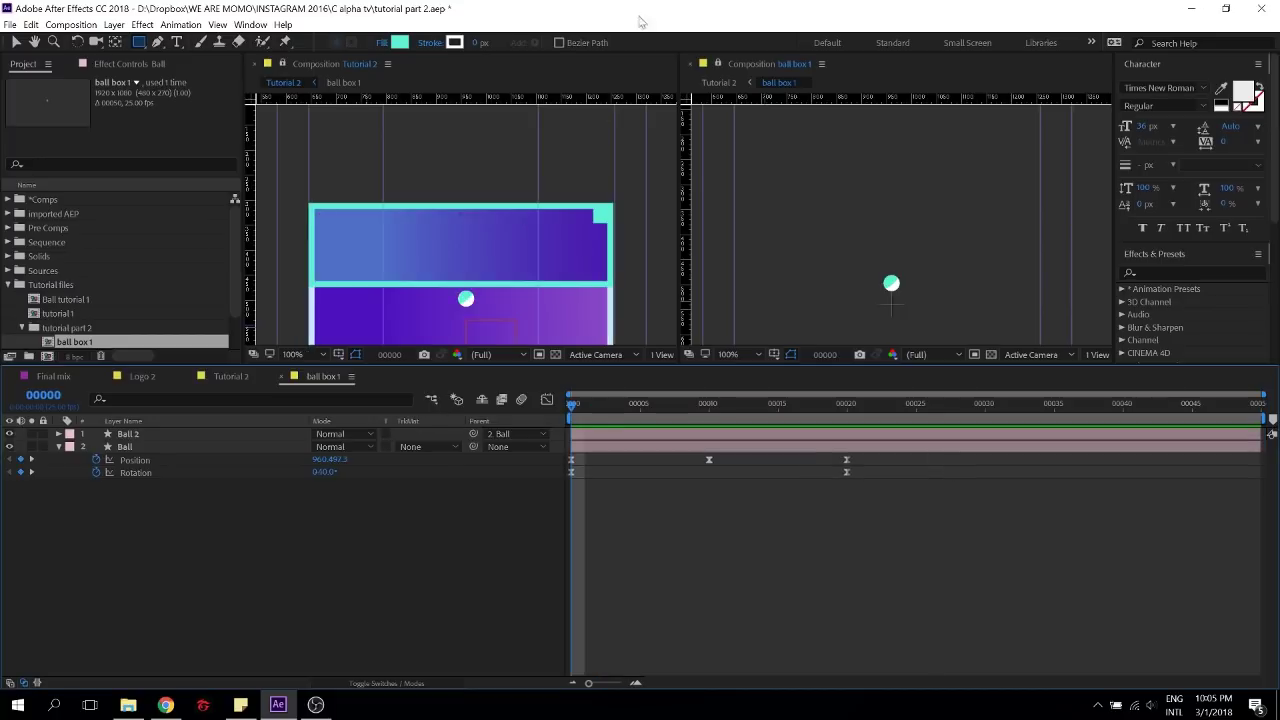
Close the second composition viewer and the ball box 1 composition, returning to the Tutorial 2 composition
click(689, 62)
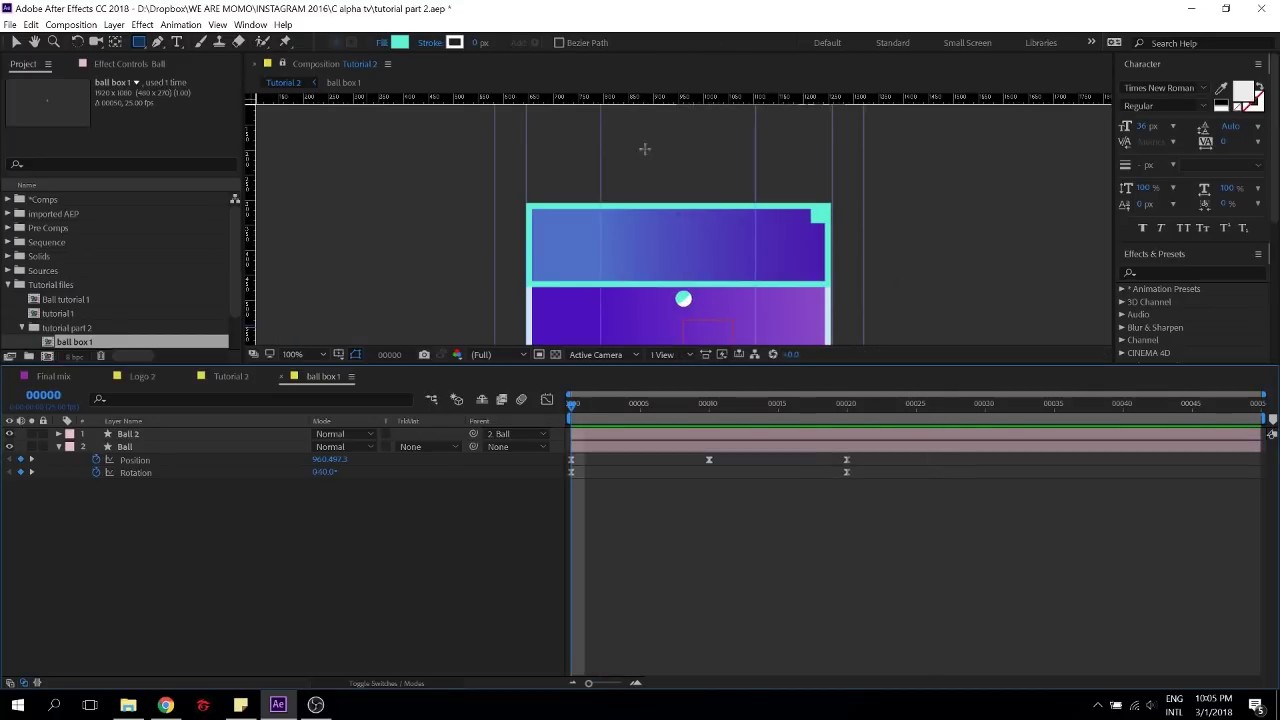
click(255, 65)
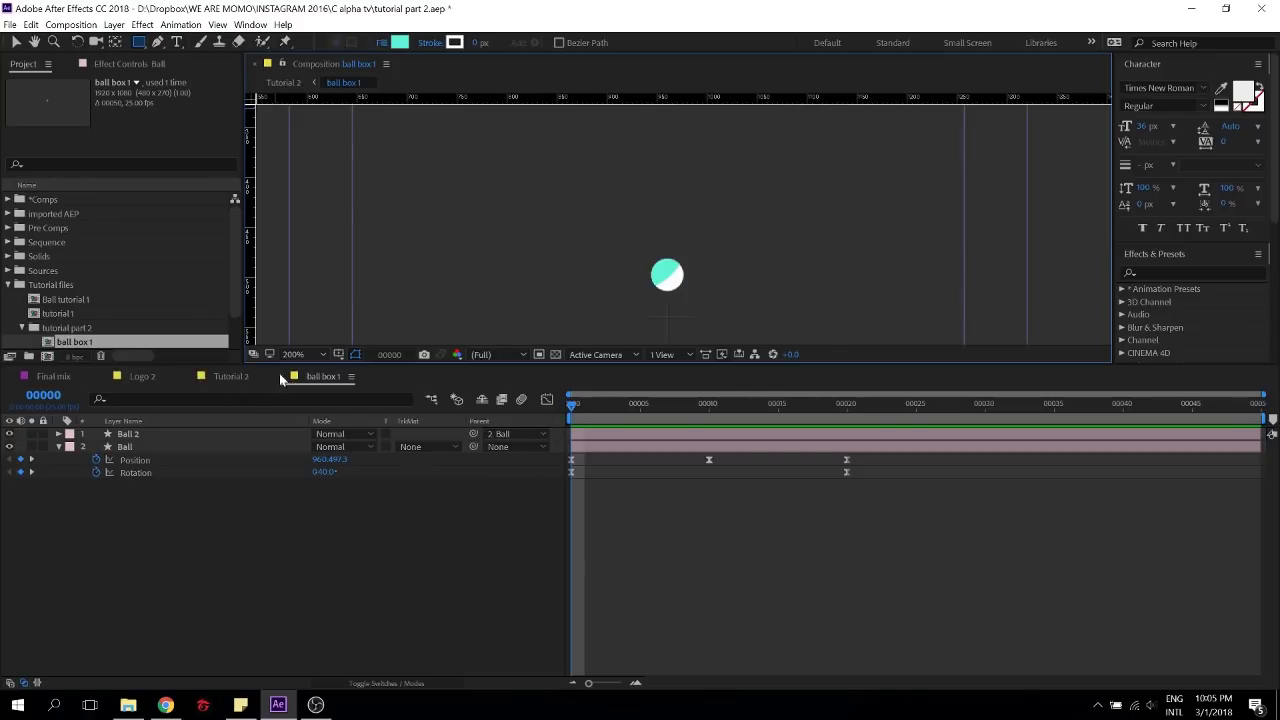
click(282, 376)
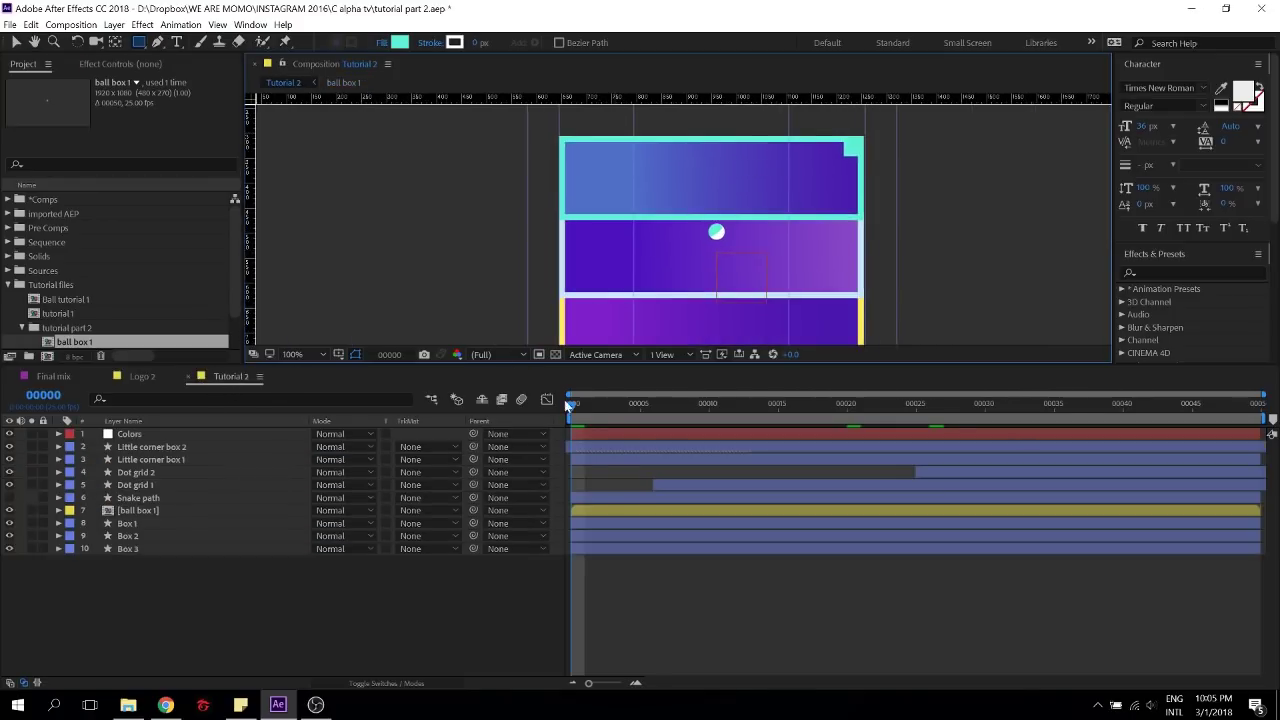
Draw a rectangular mask on the ball box 1 layer matching the inside of the turquoise box, and preview it
click(610, 515)
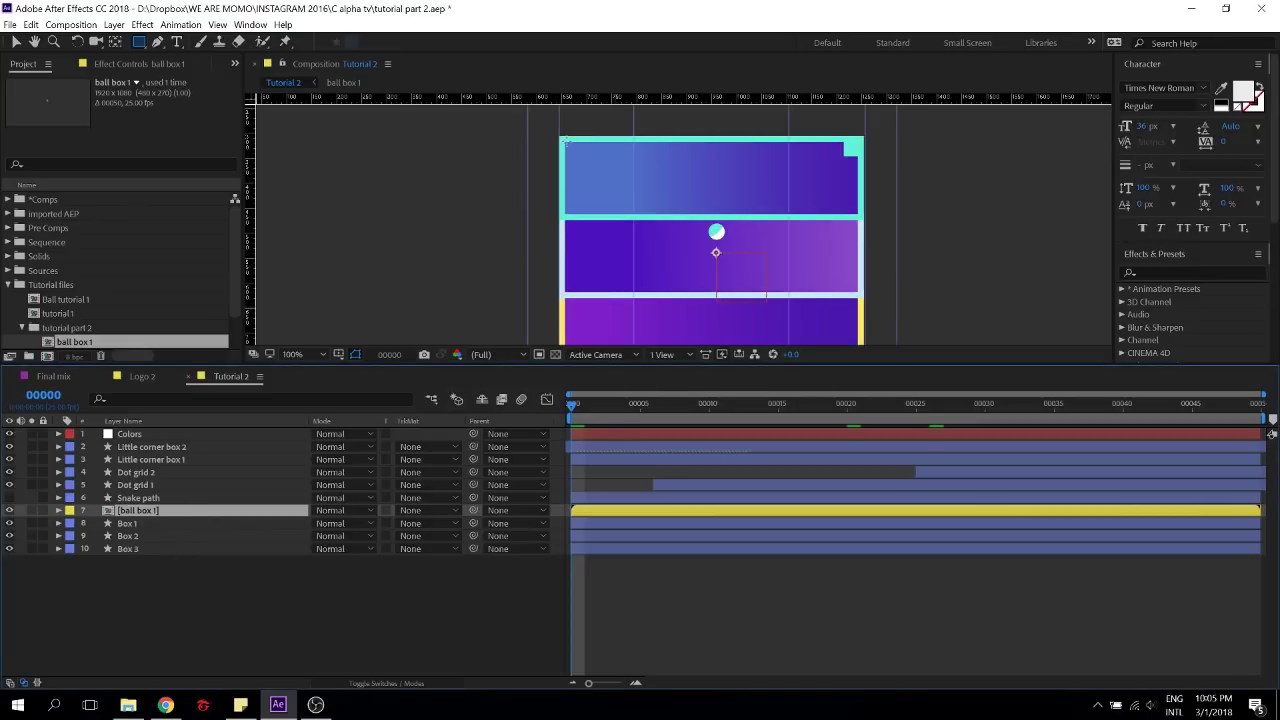
mouse_move(564, 143)
mouse_down()
mouse_move(786, 180)
mouse_move(857, 214)
mouse_up()
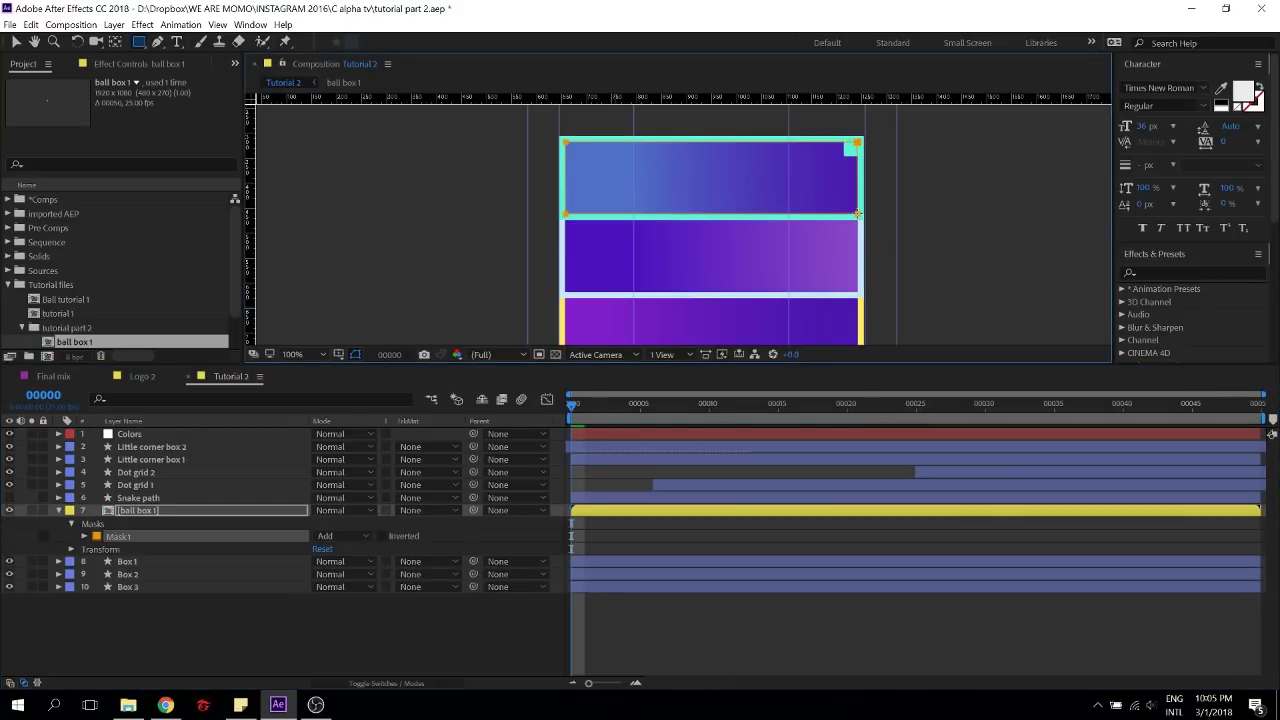
click(967, 624)
key(space)
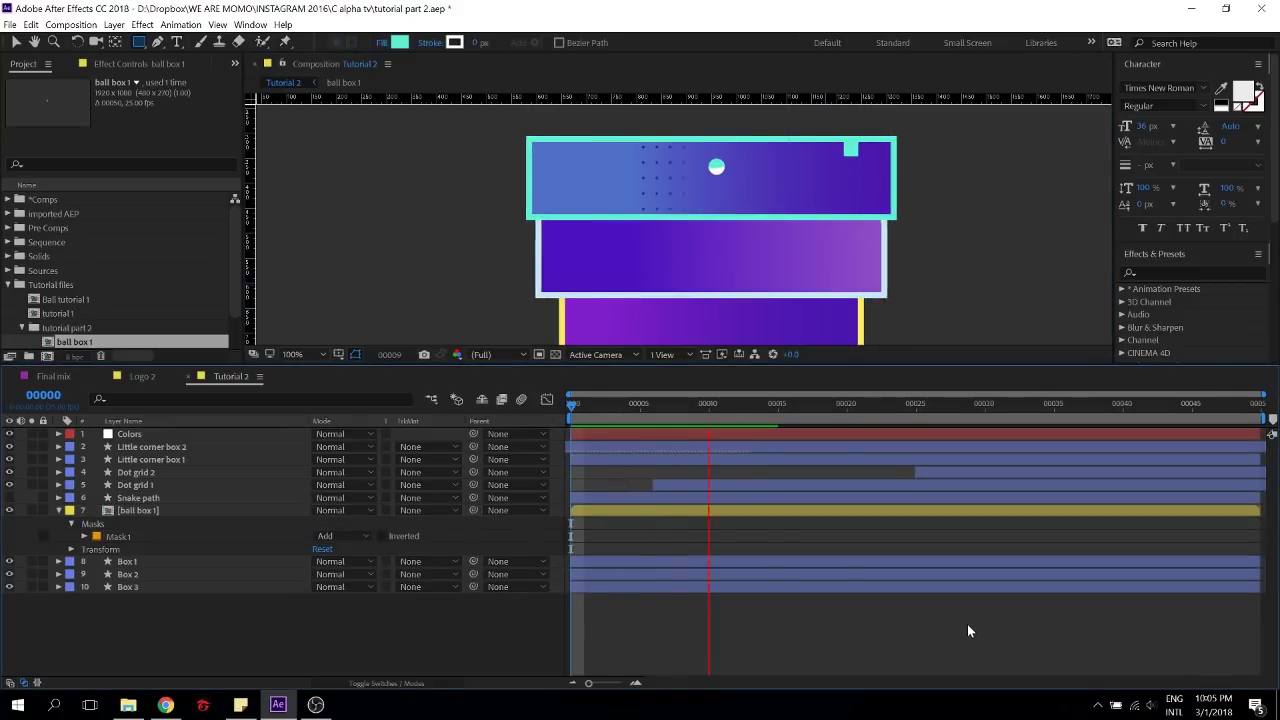
Nudge the lower edge of the ball box 1 mask onto the turquoise box's inner border at frame 4, and preview the animation
click(749, 512)
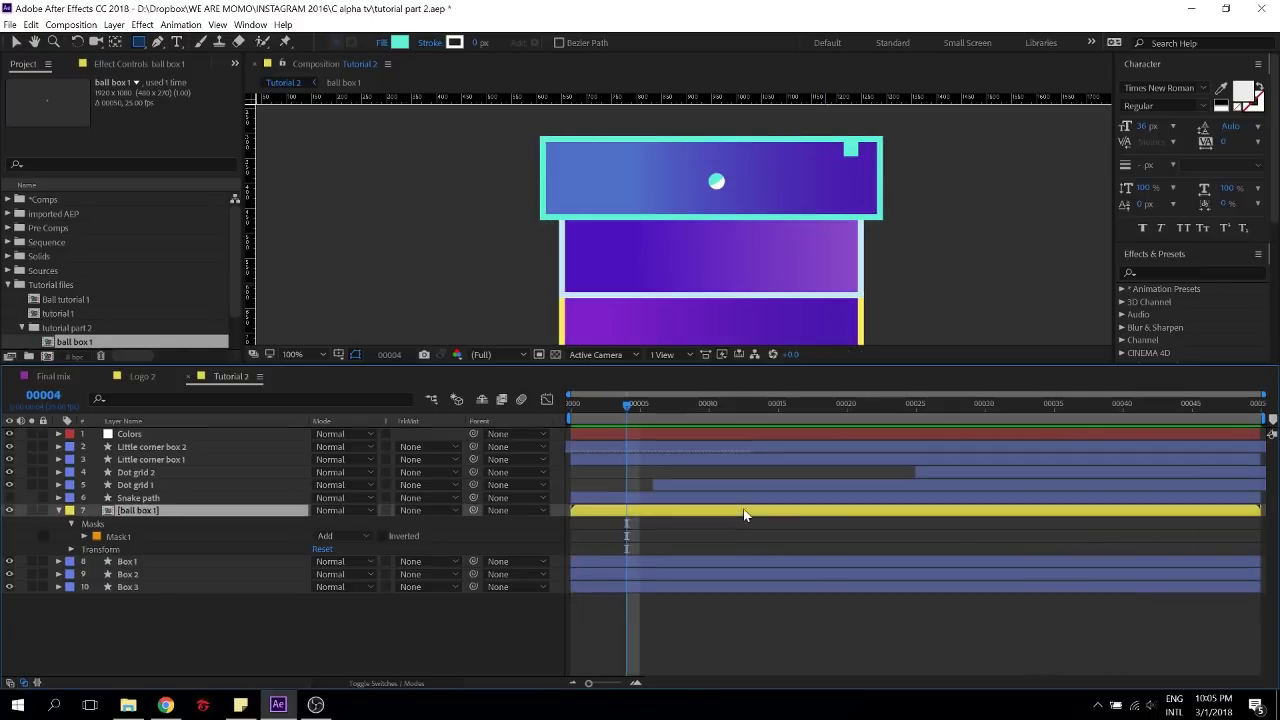
key(period)
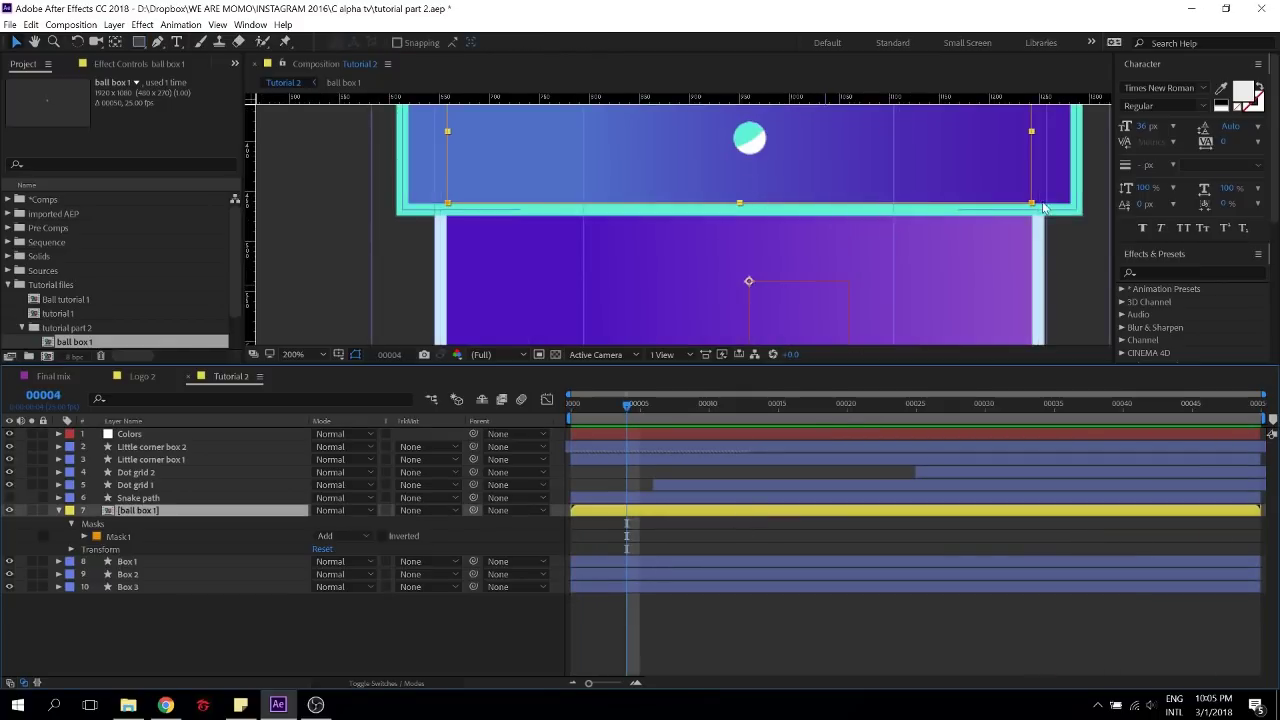
key(v)
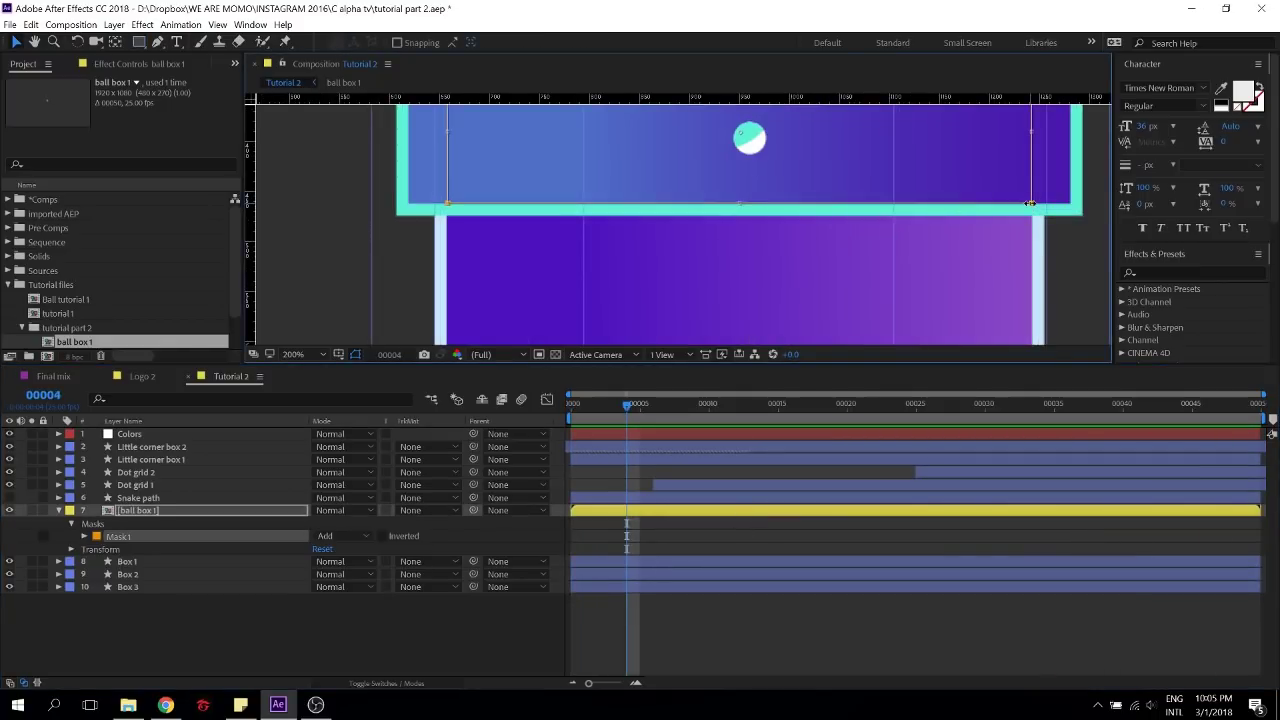
drag(1031, 203, 1030, 204)
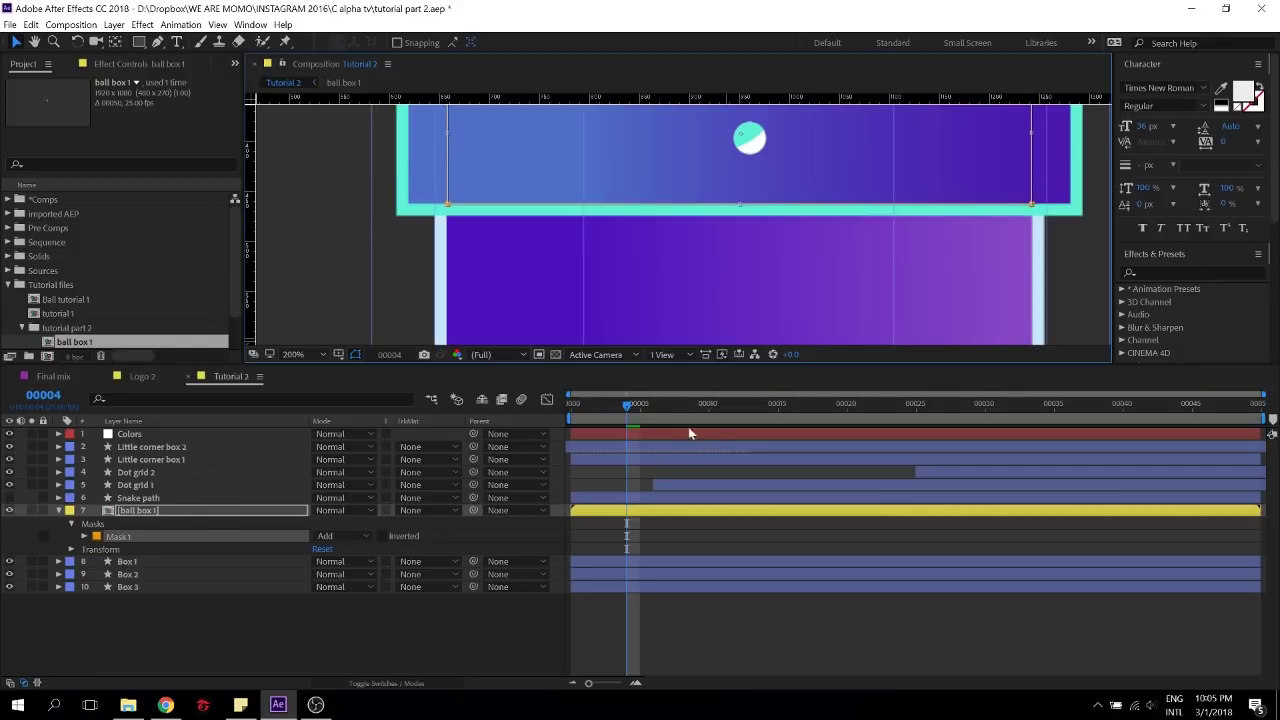
click(632, 470)
key(comma)
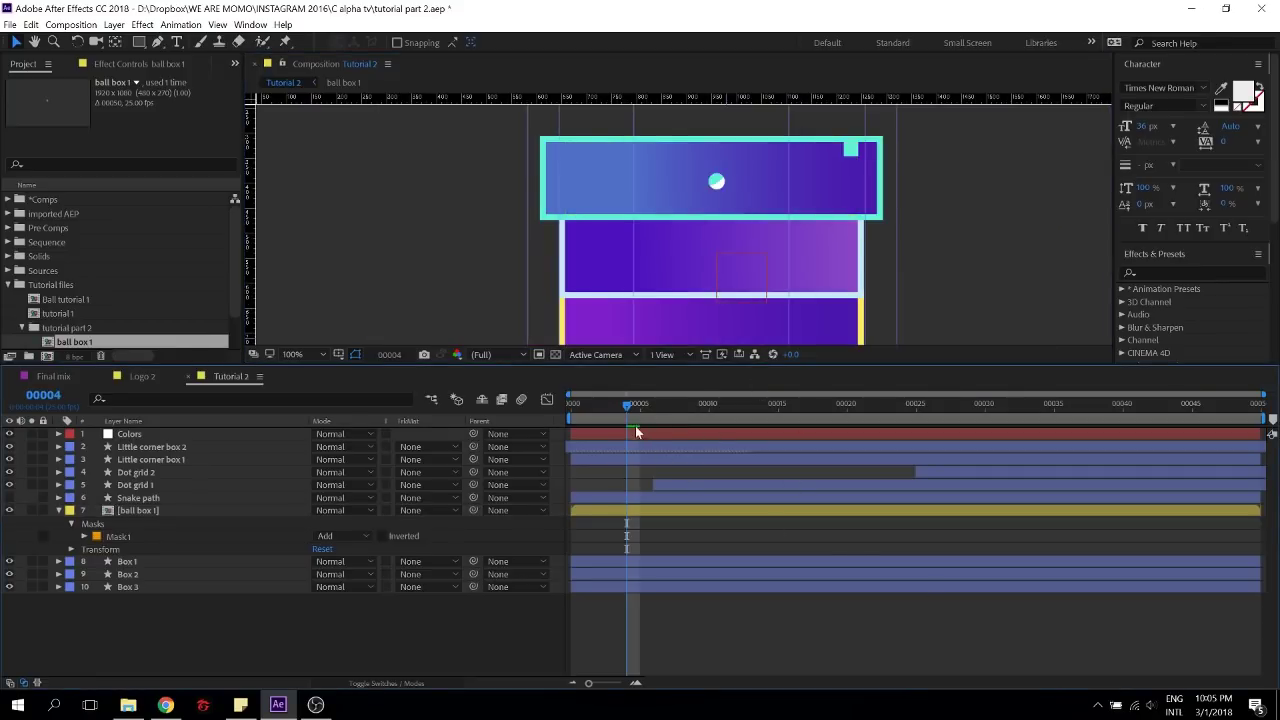
key(space)
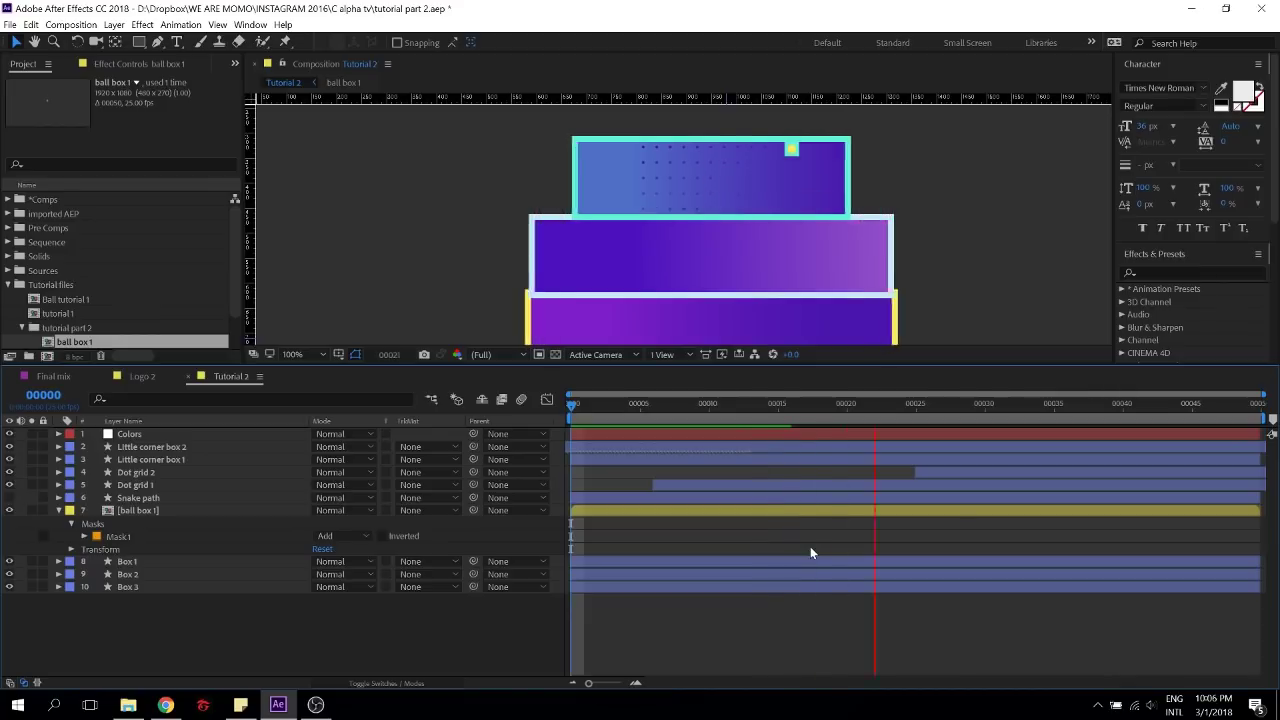
key(space)
Move the ball box 1 layer directly above the Dot grid 2 layer and preview the composition from frame 0
drag(172, 512, 170, 468)
drag(592, 404, 566, 404)
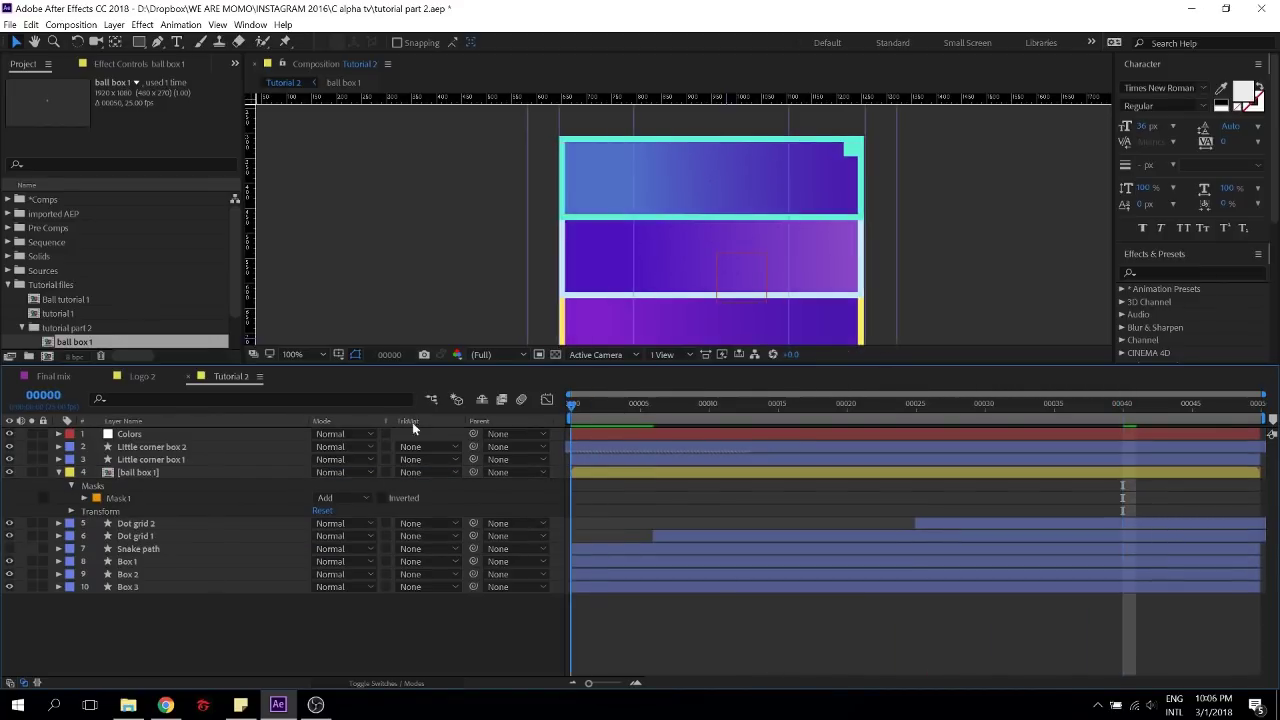
key(space)
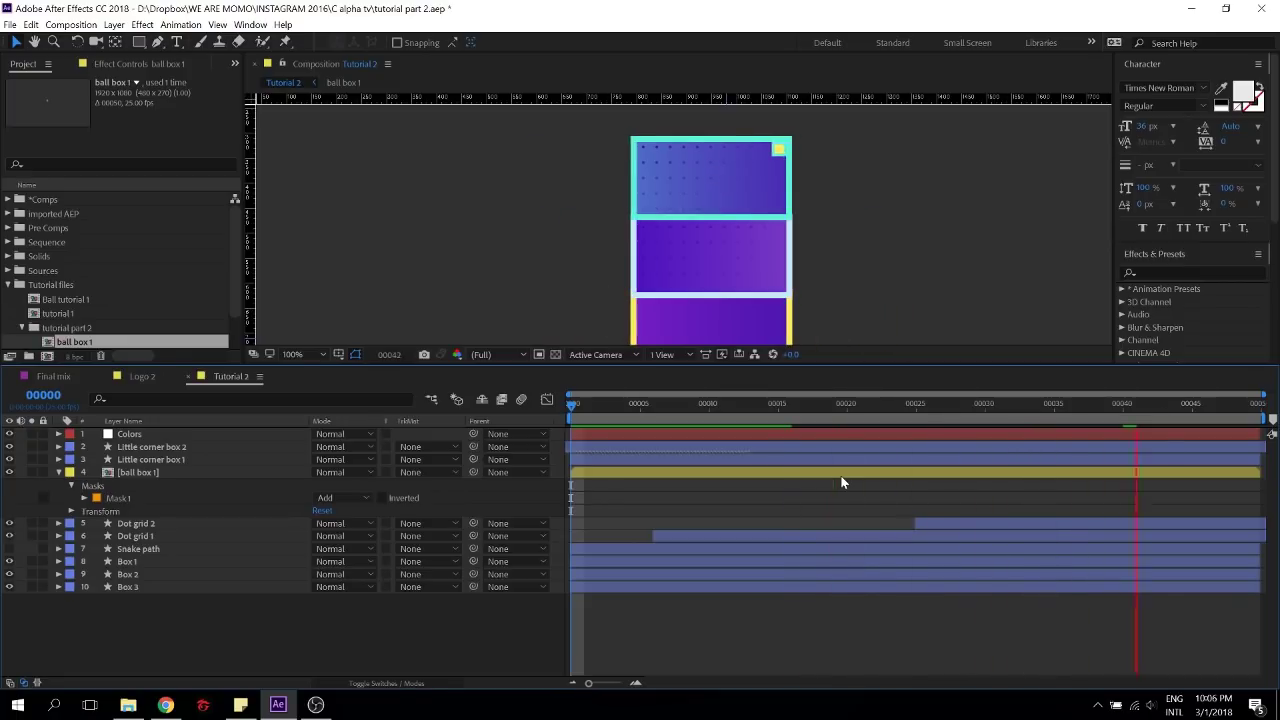
key(space)
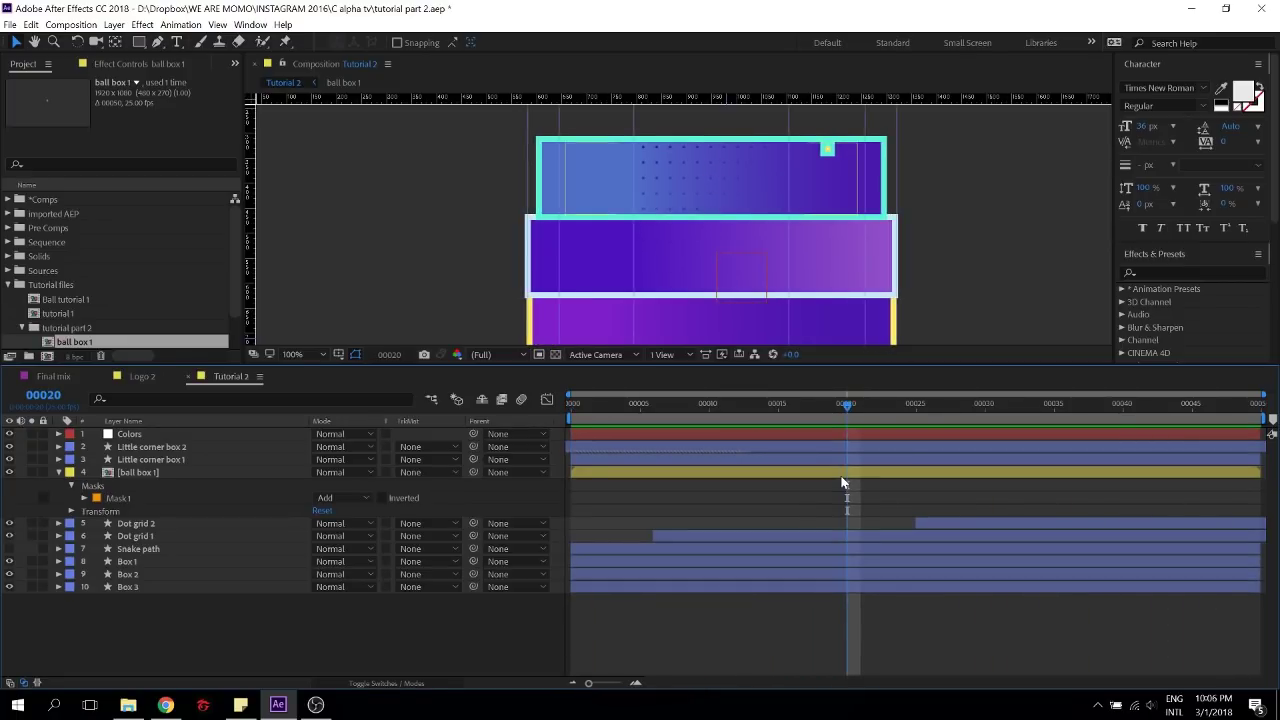
Replay the Tutorial 2 composition from the first frame and save the project
key(Home)
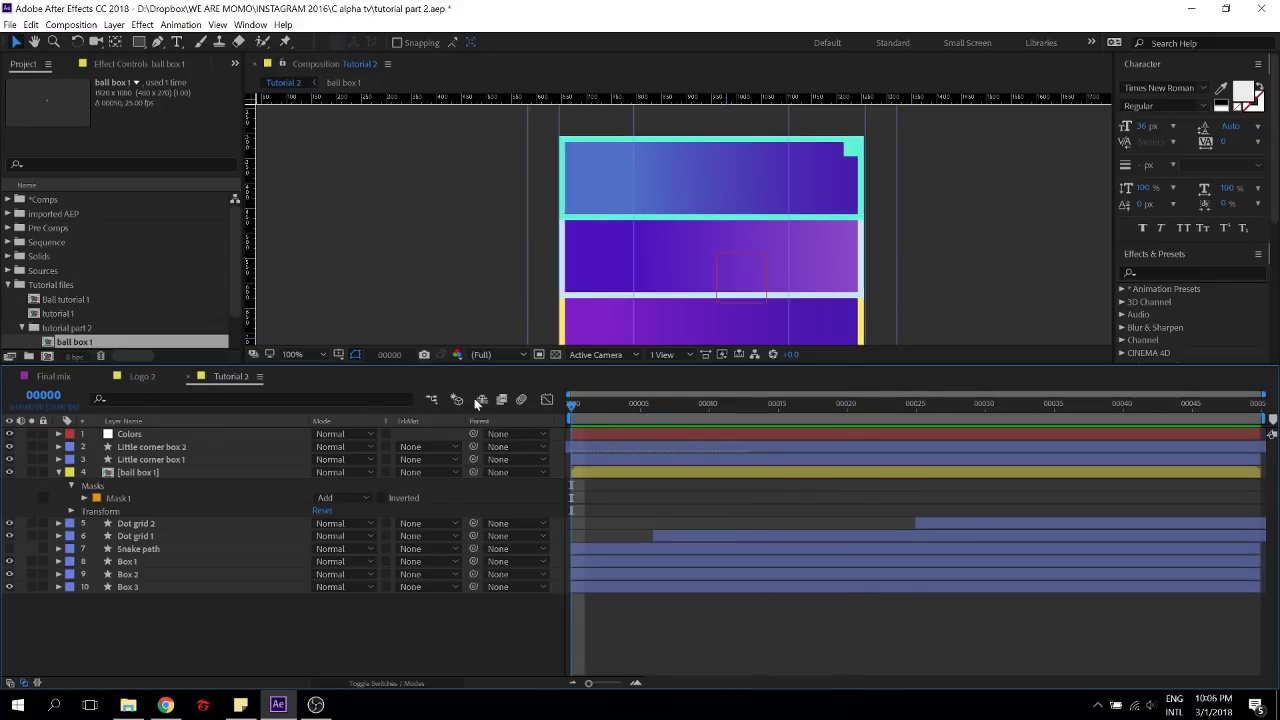
key(space)
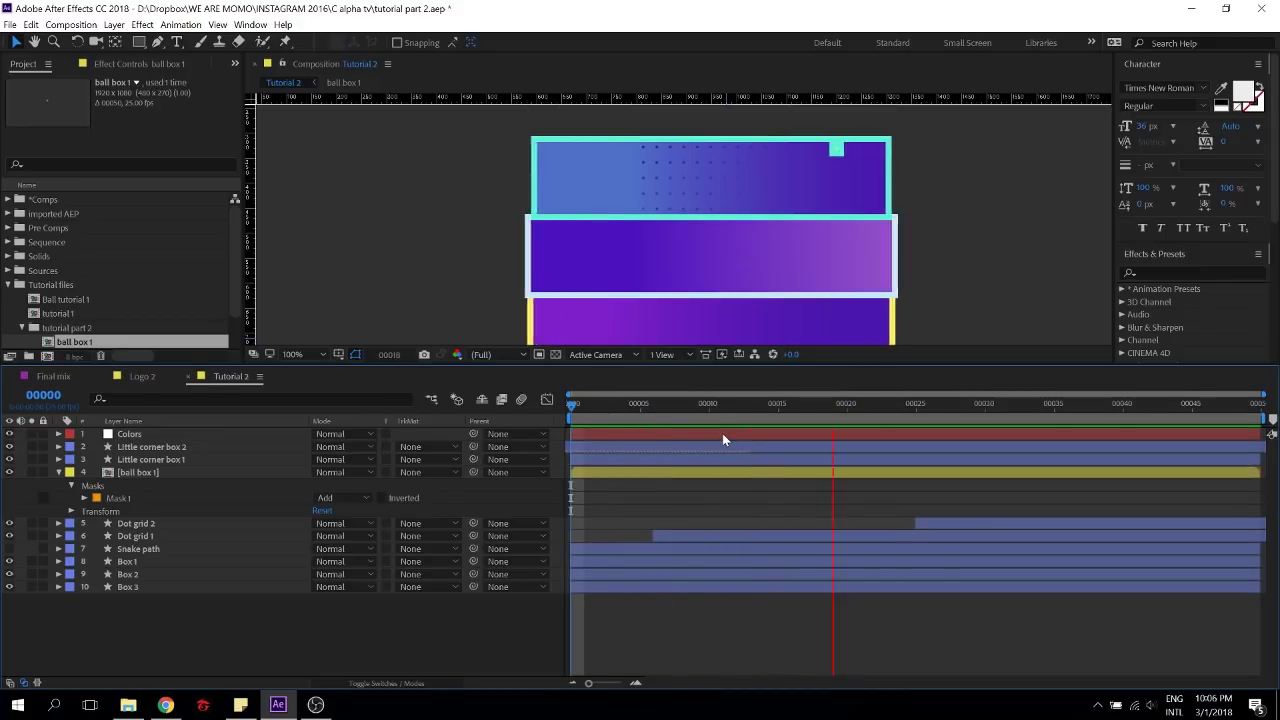
key(space)
key(ctrl+s)
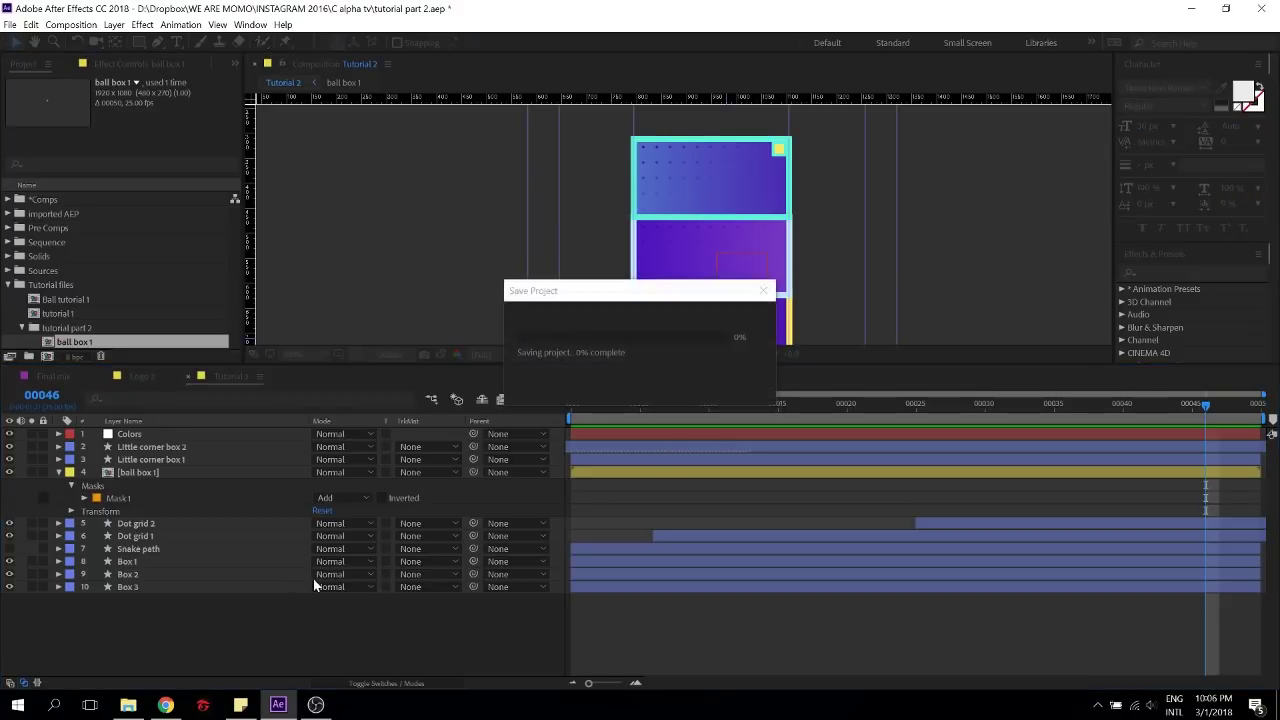
Duplicate the ball box 1 layer and shift the upper copy in time to start at frame 17
click(58, 472)
click(128, 472)
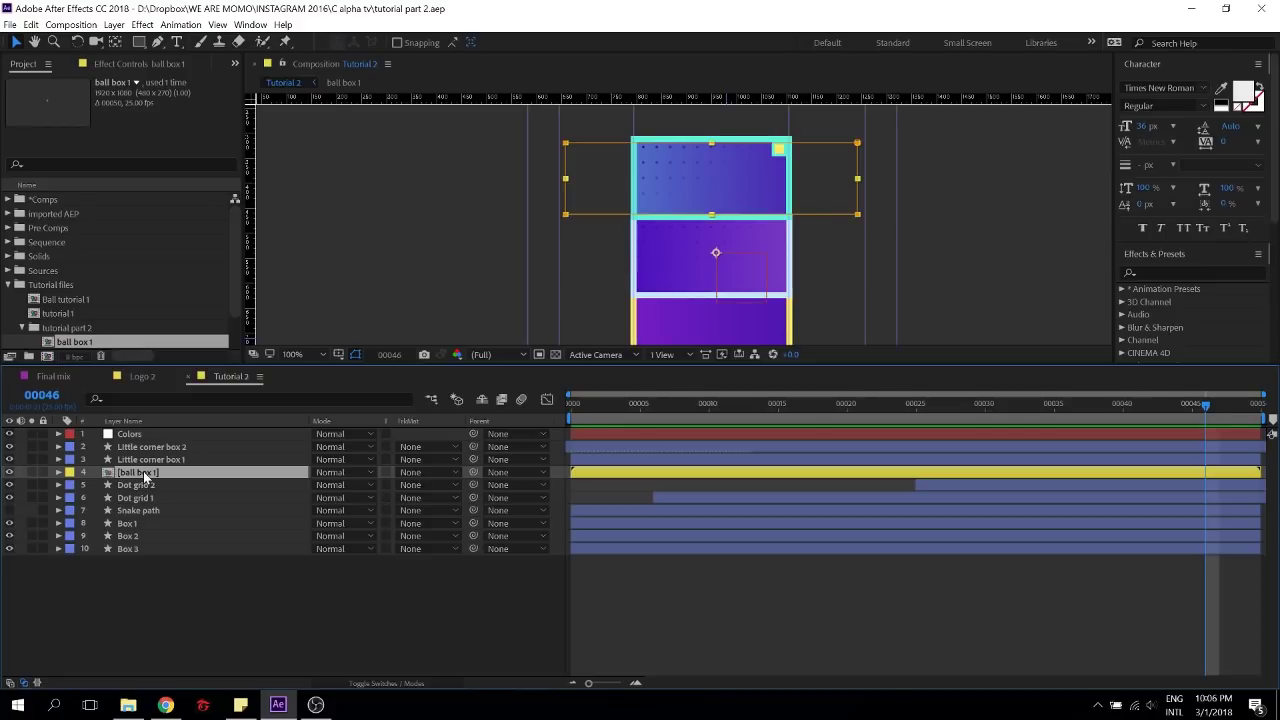
key(ctrl+d)
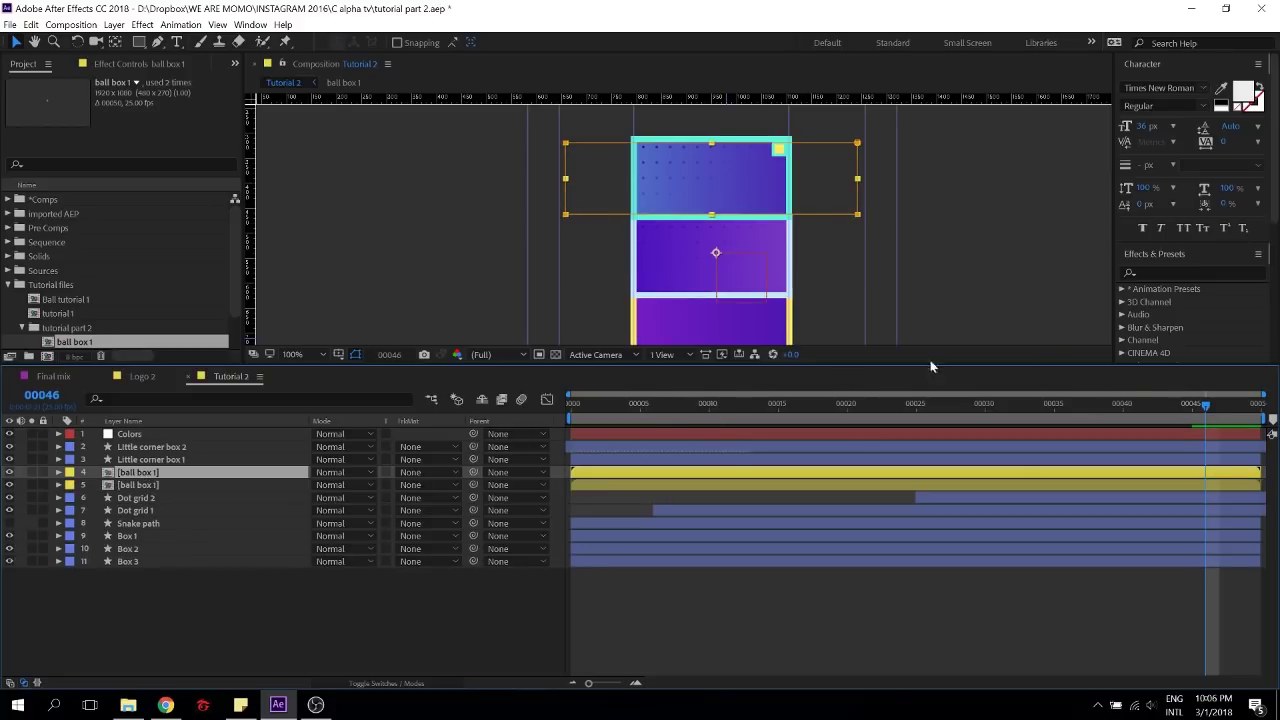
drag(694, 400, 831, 400)
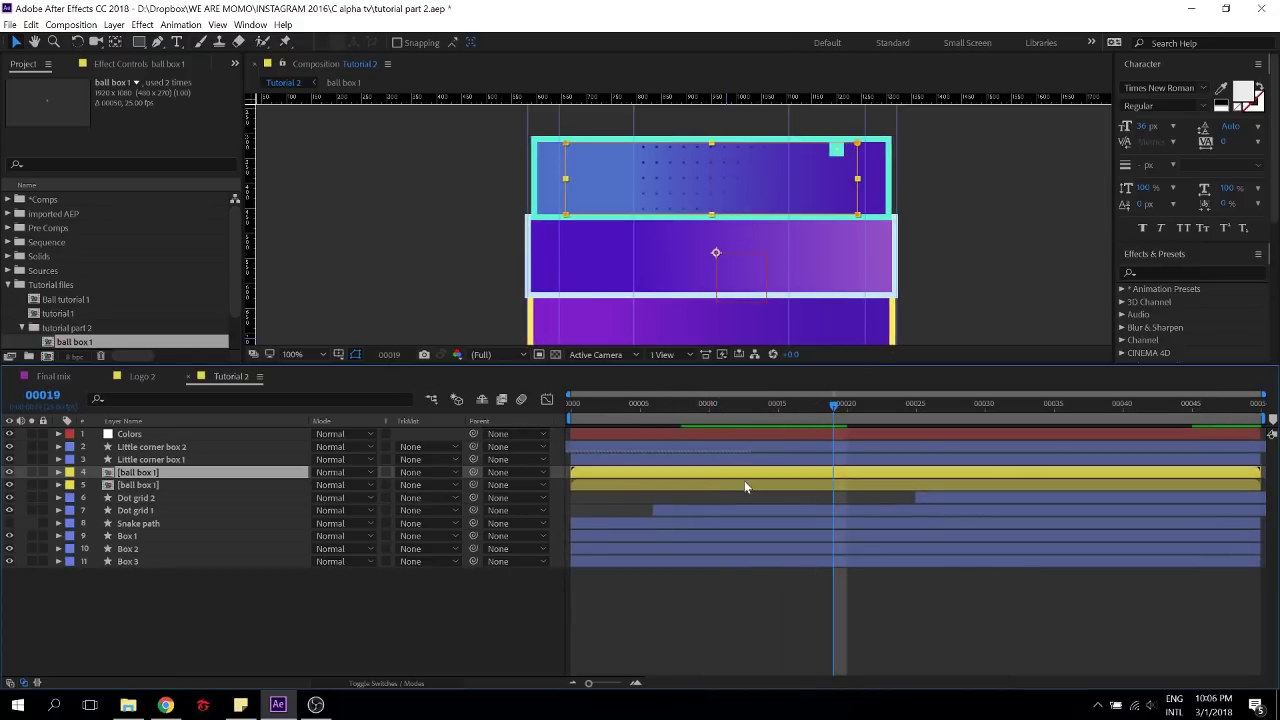
key(alt+bracketleft)
drag(870, 478, 837, 479)
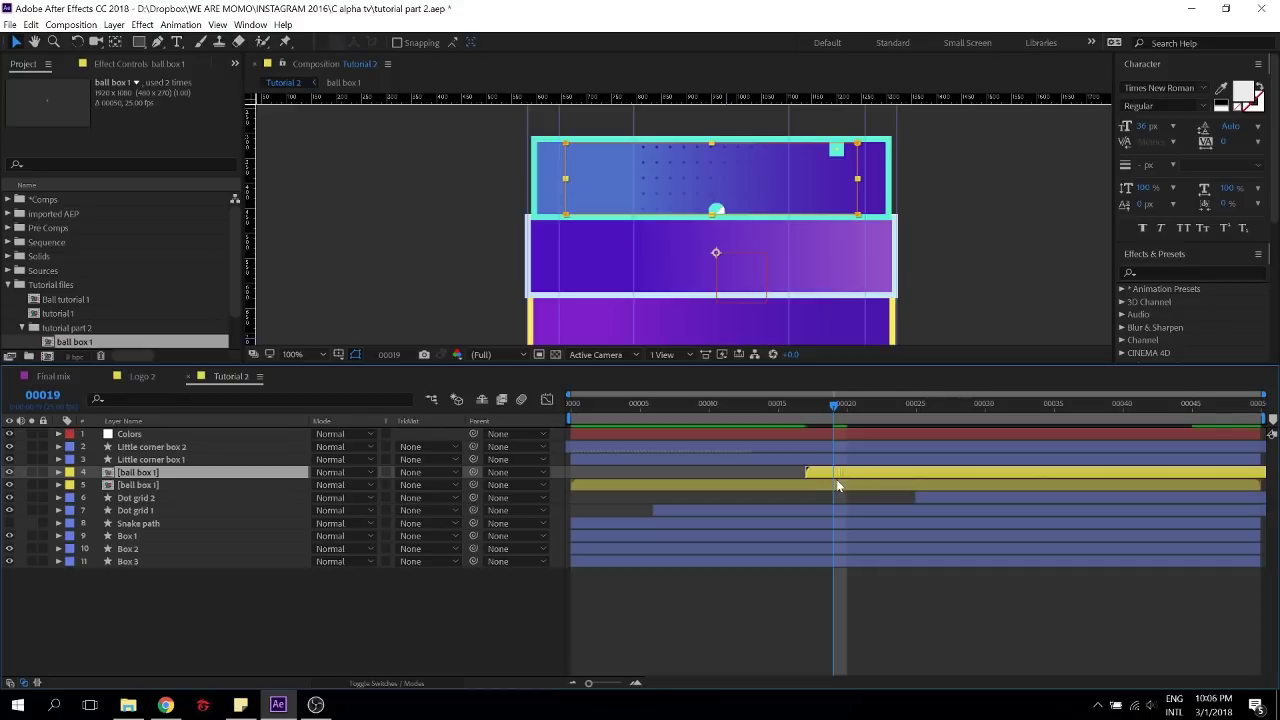
Move the duplicated ball box 1 layer straight down until its mask fits inside the middle, light-blue-framed box
key(shift+Down)
key(shift+Down)
key(shift+Down)
key(shift+Down)
key(shift+Down)
key(shift+Down)
key(shift+Down)
key(shift+Down)
key(shift+Down)
key(shift+Down)
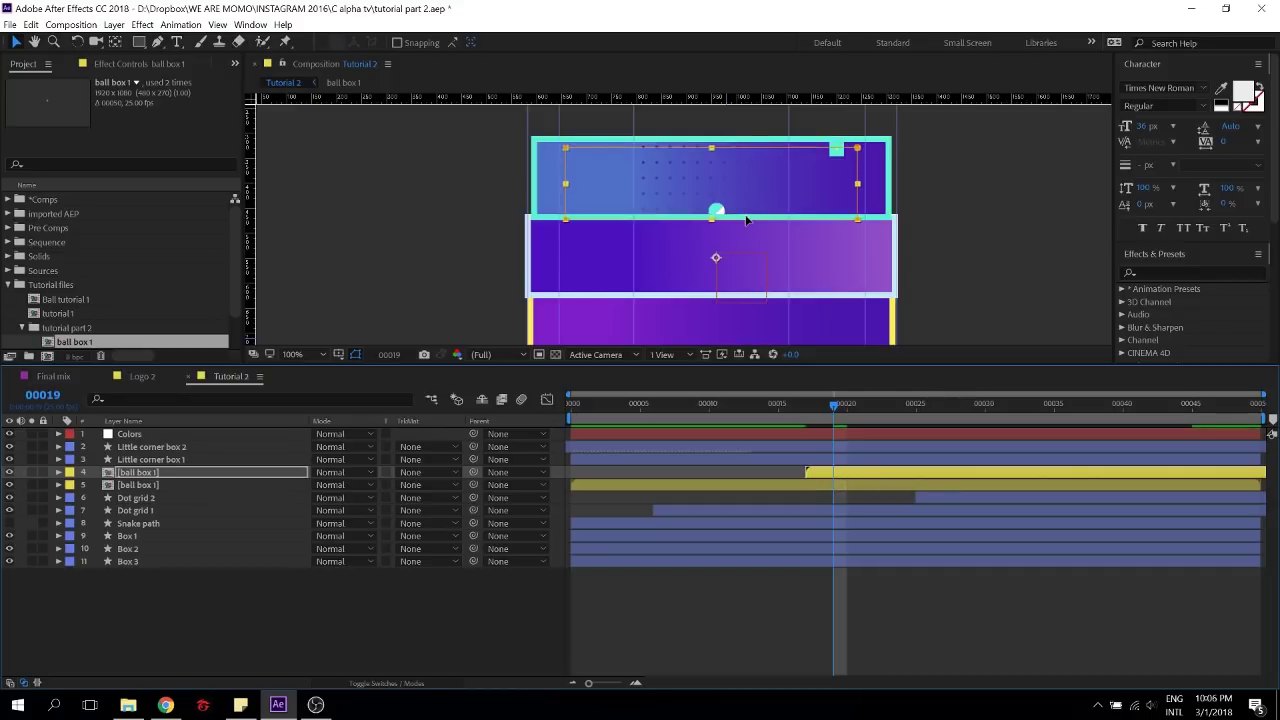
key(shift+Down)
key(shift+Down)
key(shift+Down)
key(shift+Down)
key(shift+Down)
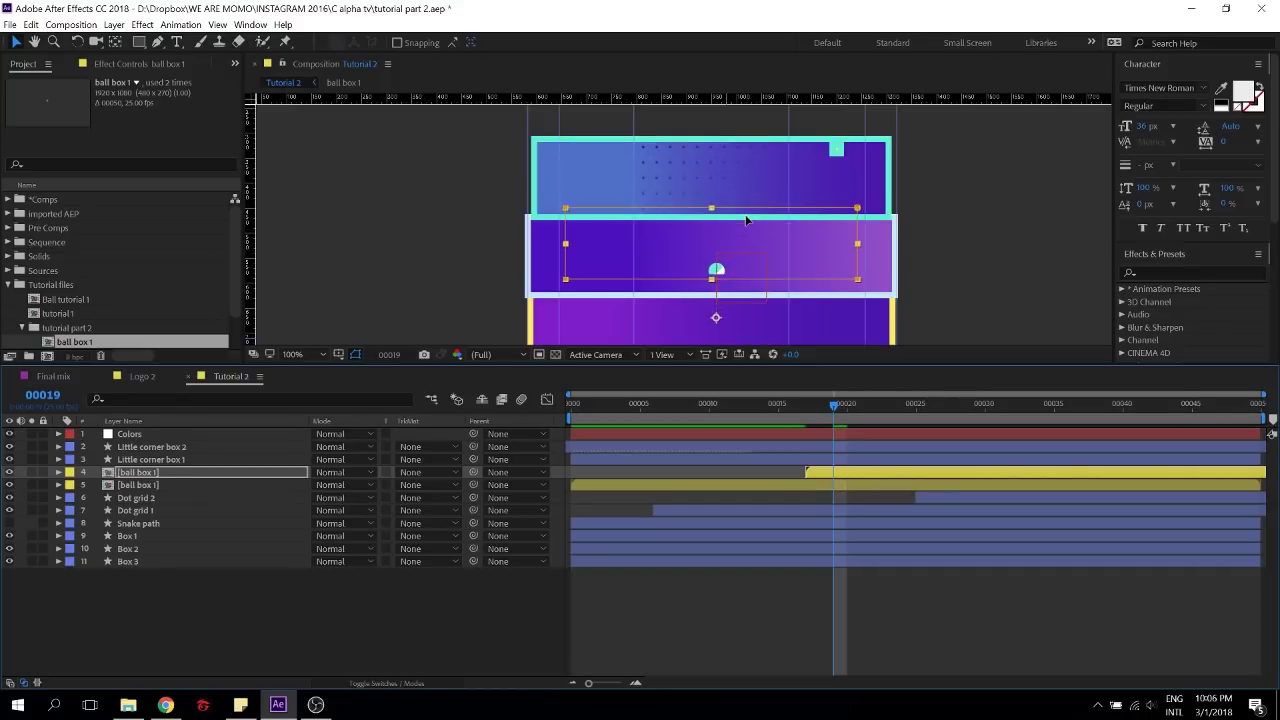
key(shift+Down)
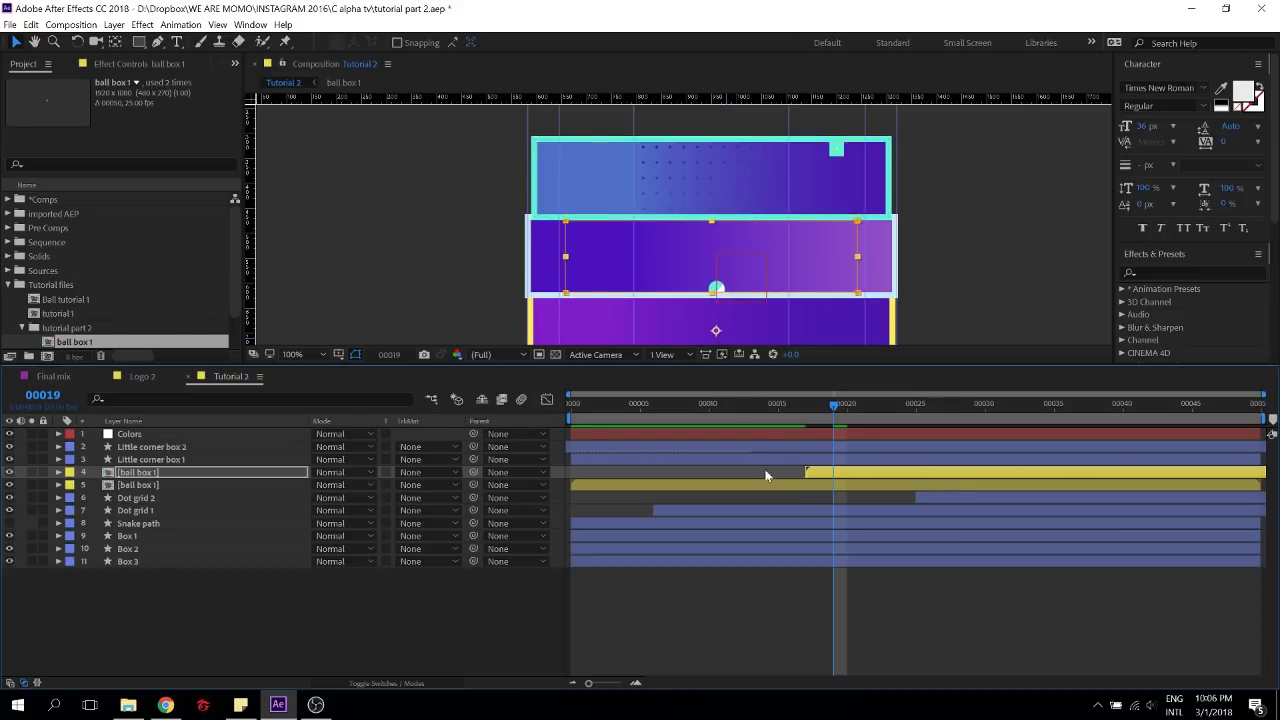
Play back both ball layers from the first frame and save the project
key(space)
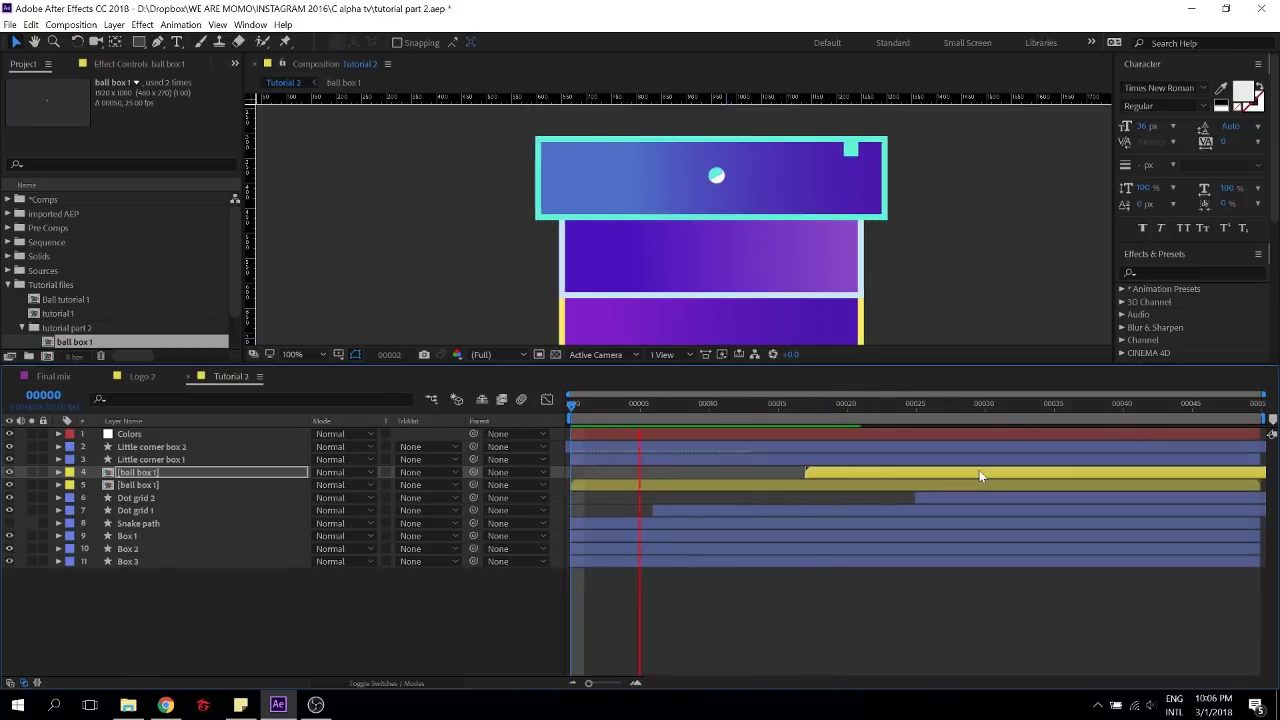
key(space)
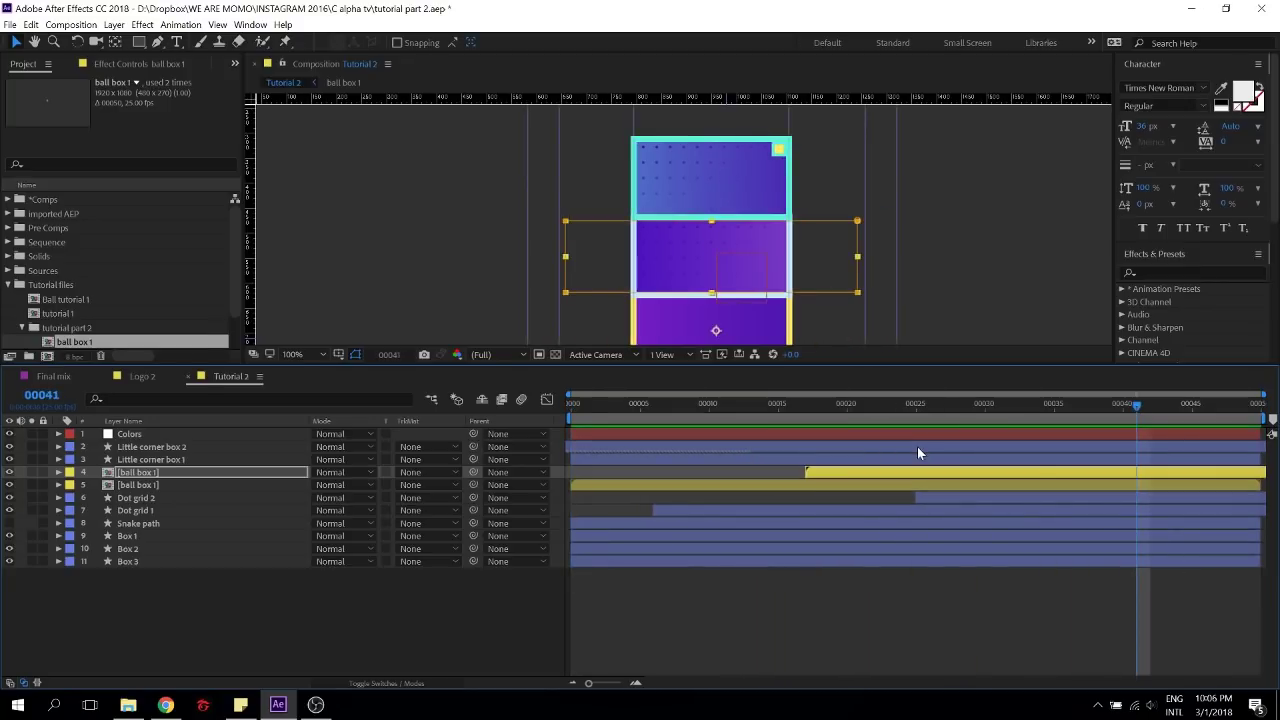
key(ctrl+s)
Duplicate the ball box 1 composition inside the tutorial part 2 folder of the project
drag(784, 404, 903, 405)
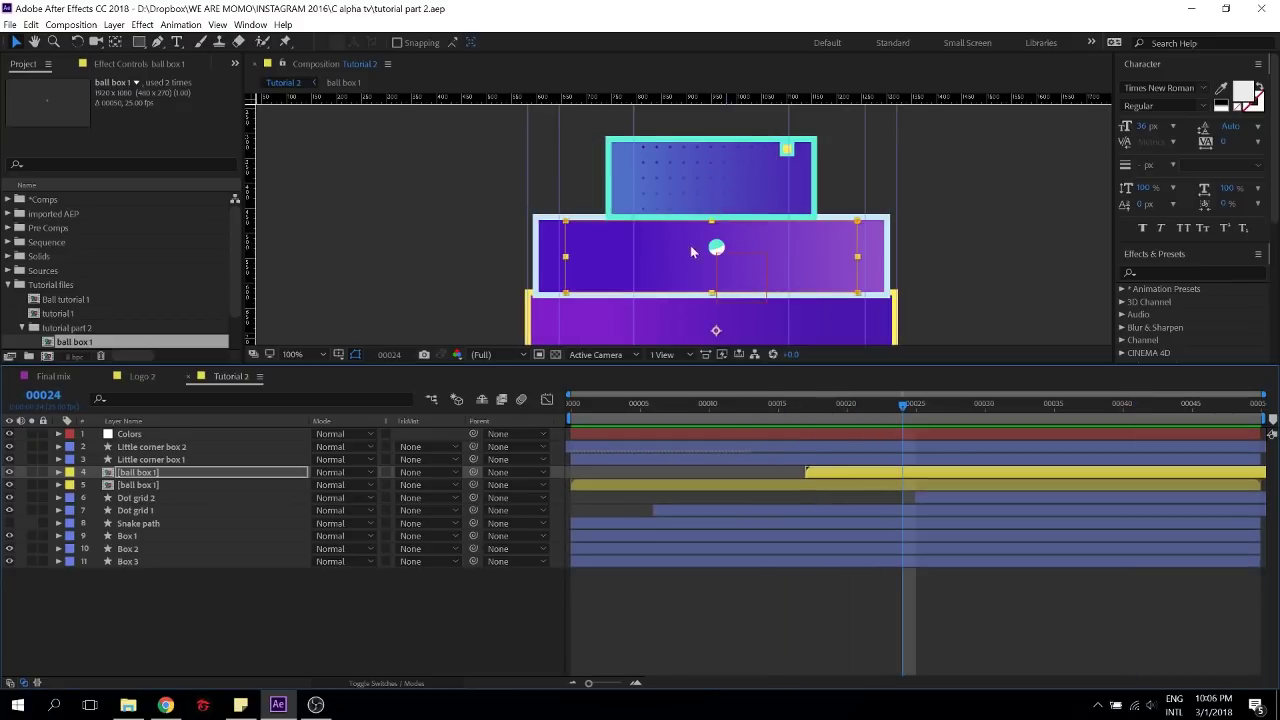
click(883, 472)
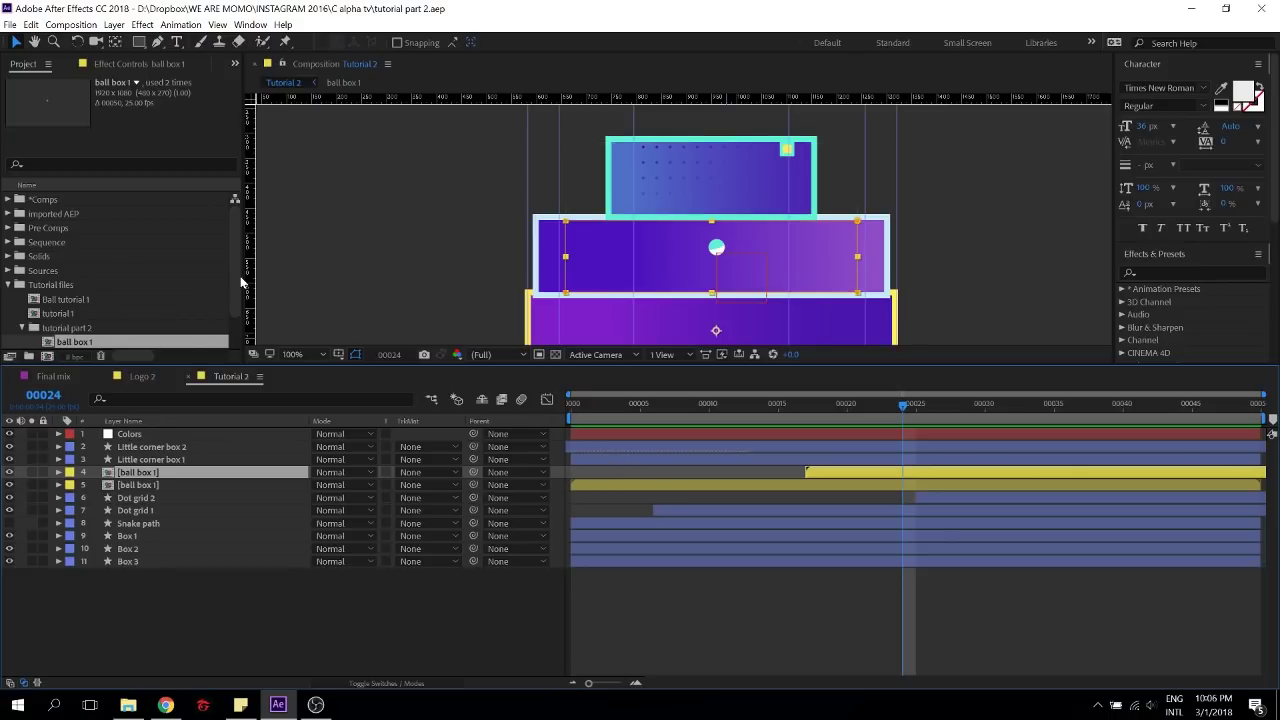
scroll(240, 276, down, 1)
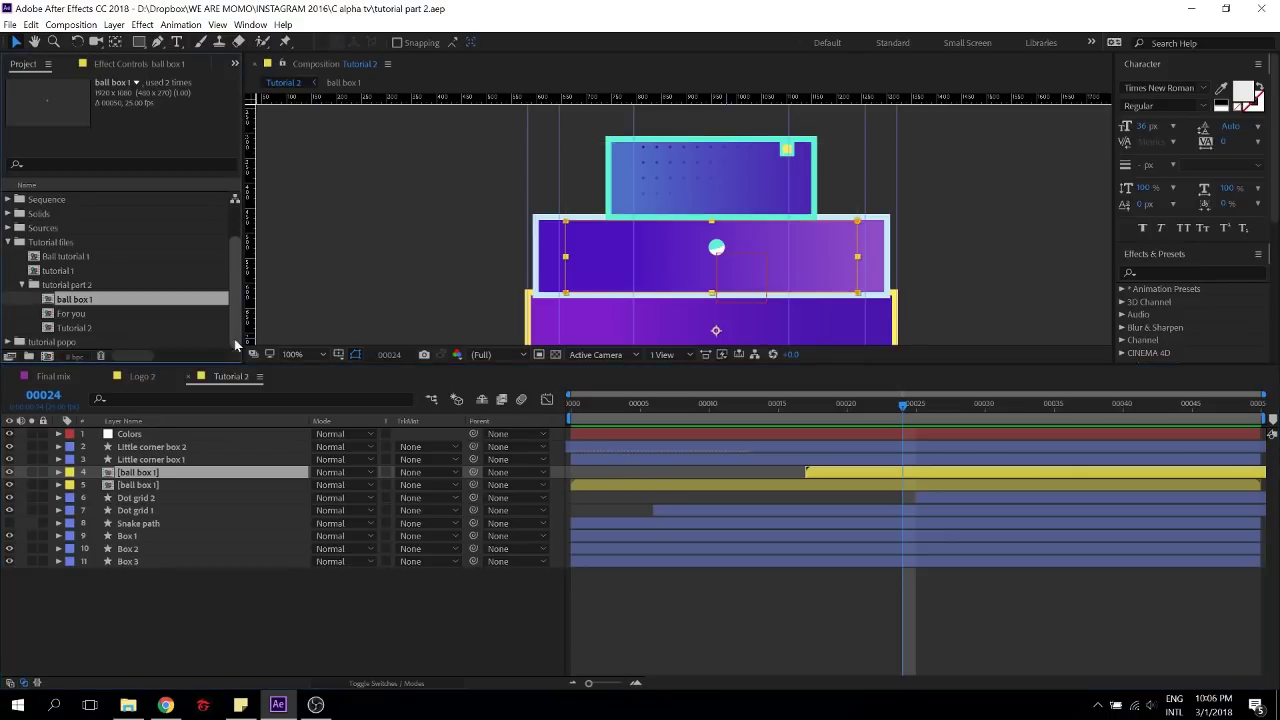
right_click(84, 301)
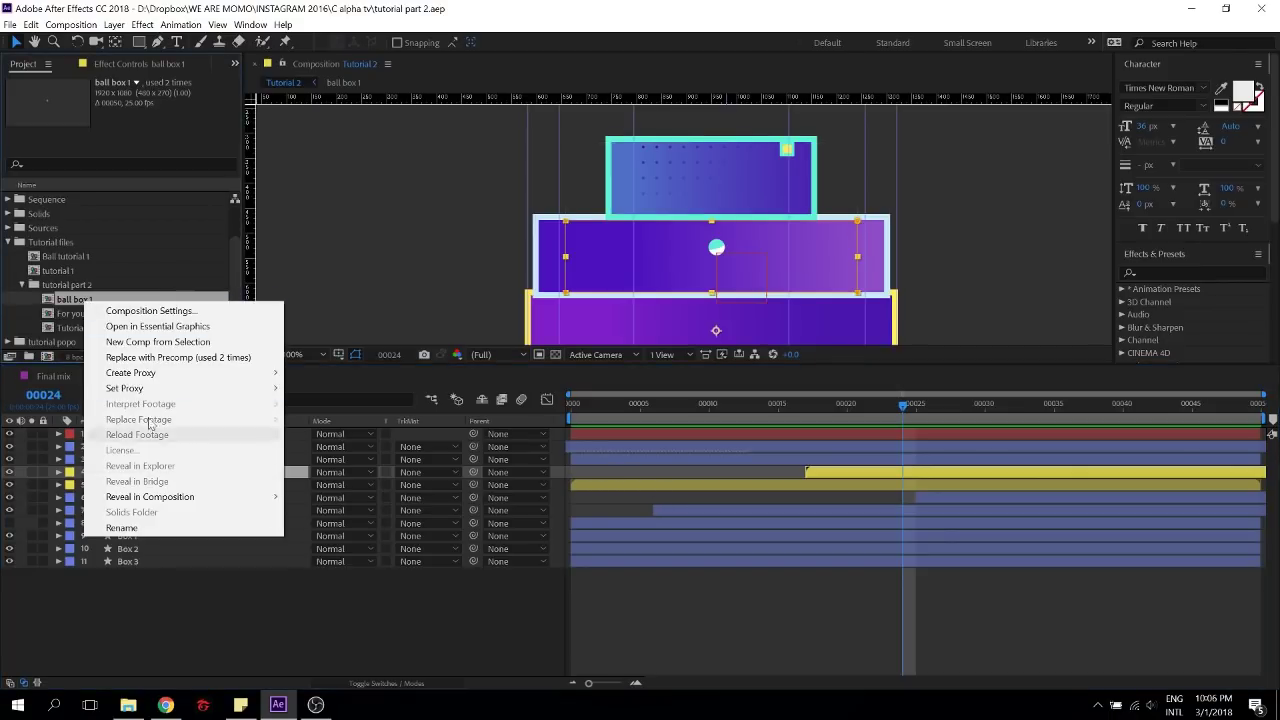
click(70, 98)
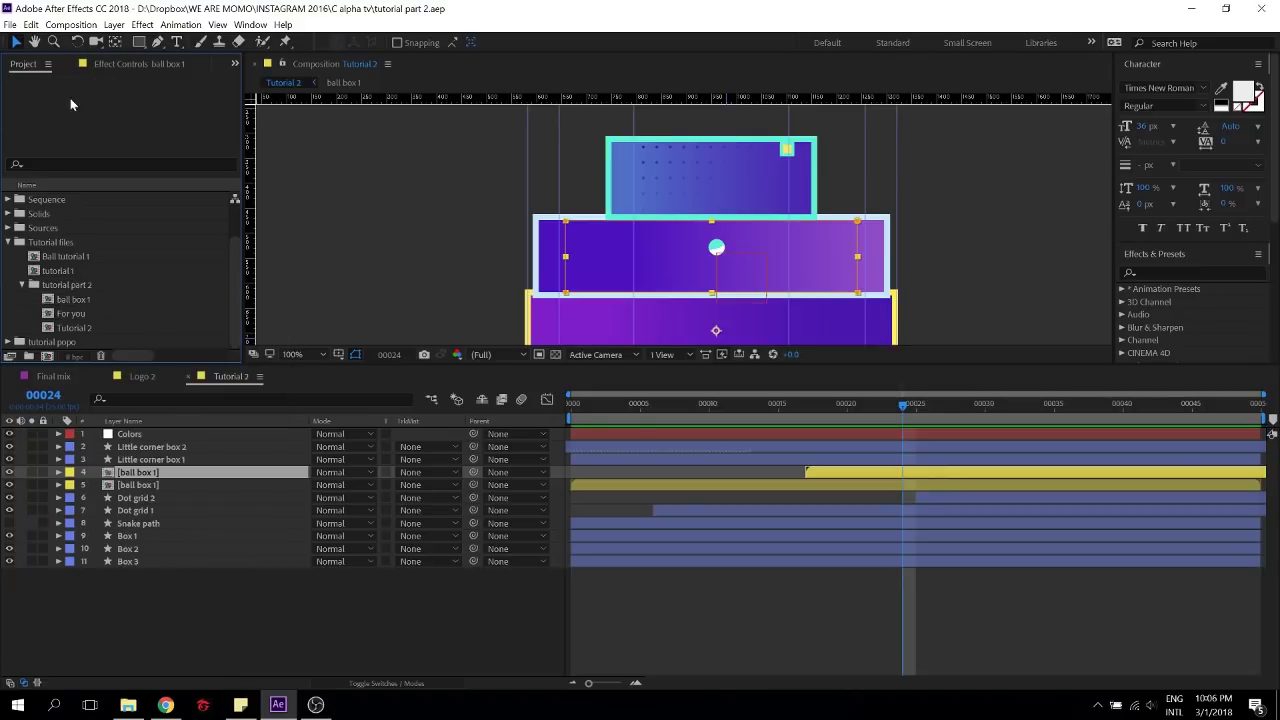
click(57, 301)
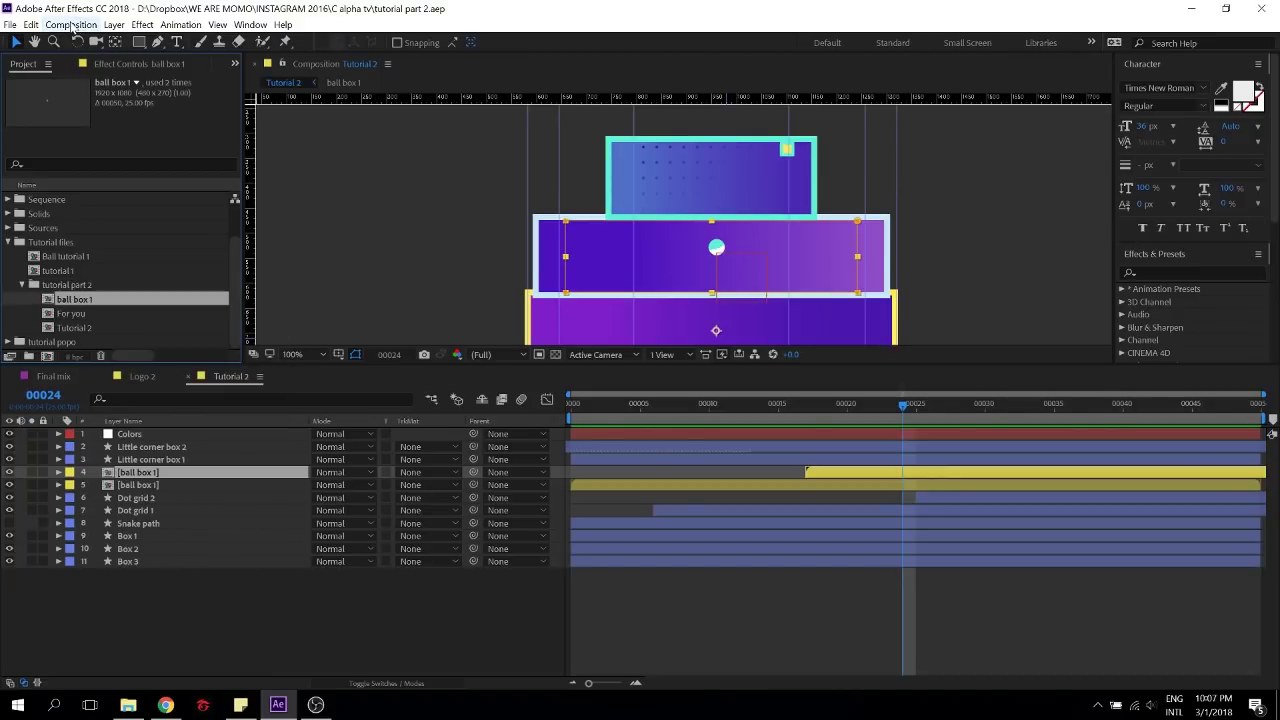
click(31, 24)
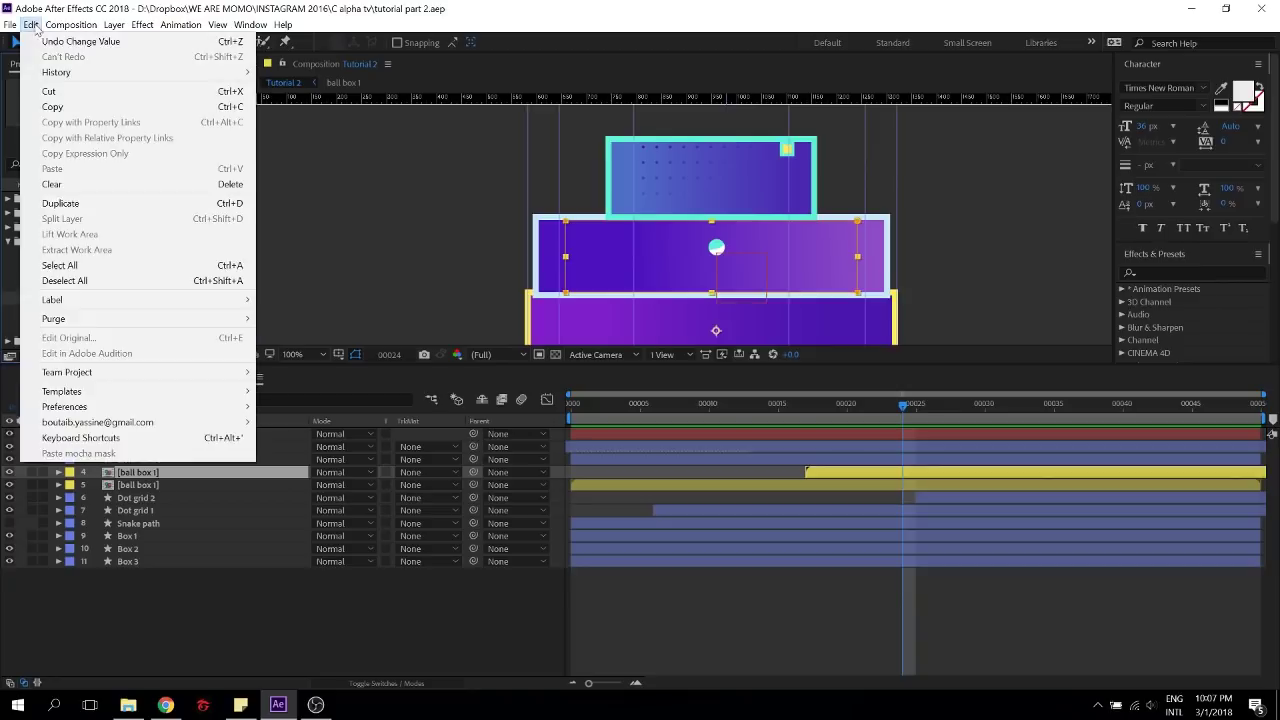
click(75, 205)
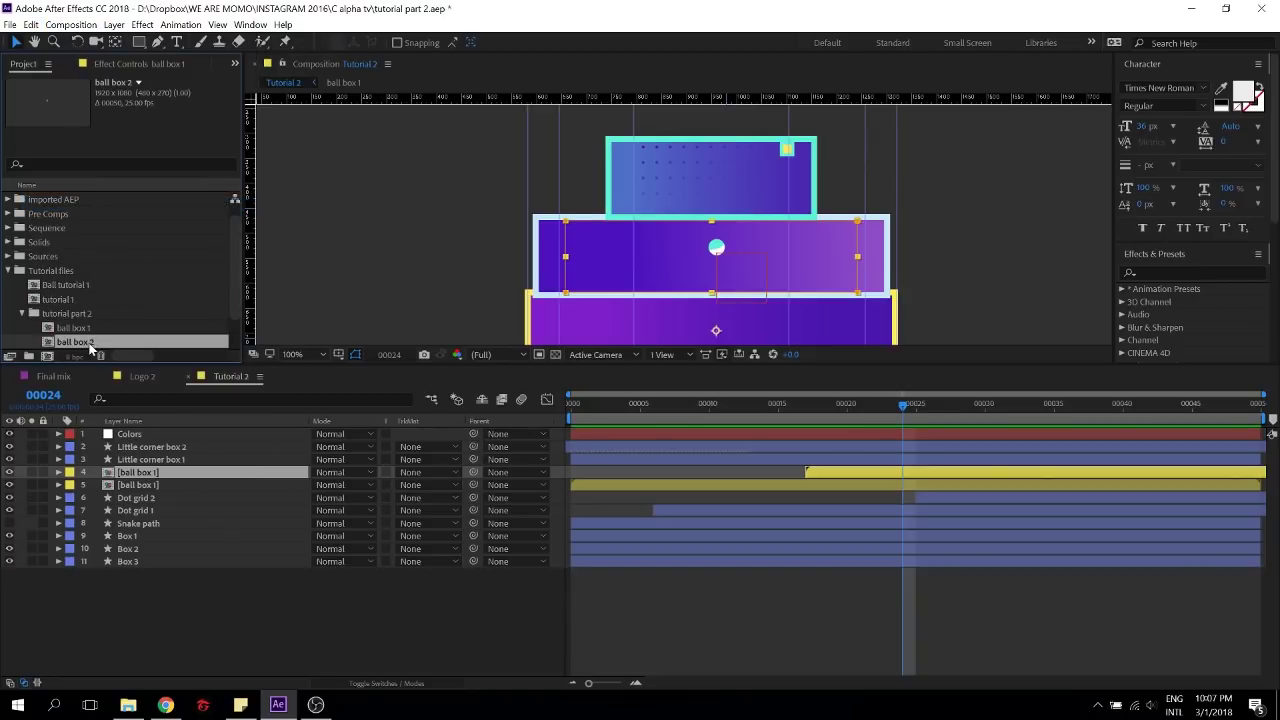
Open the ball box 2 composition, go to frame 10 and select its Ball 2 shape layer
double_click(90, 343)
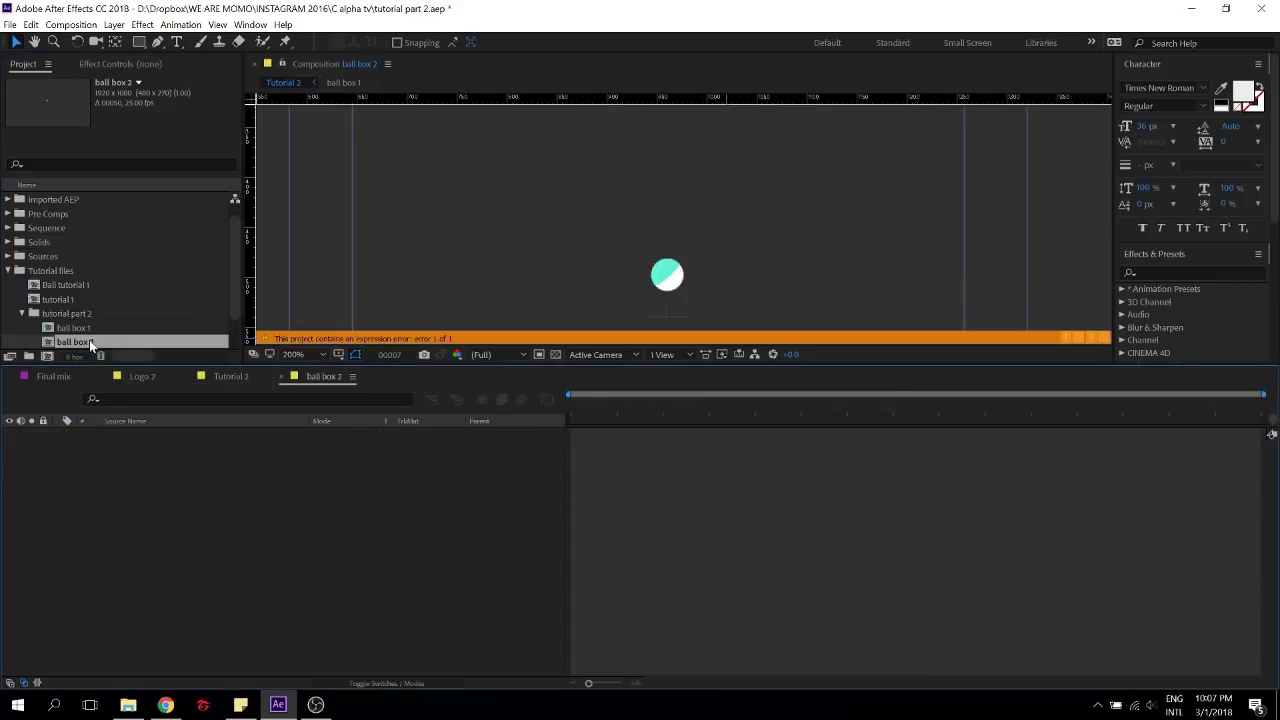
click(716, 410)
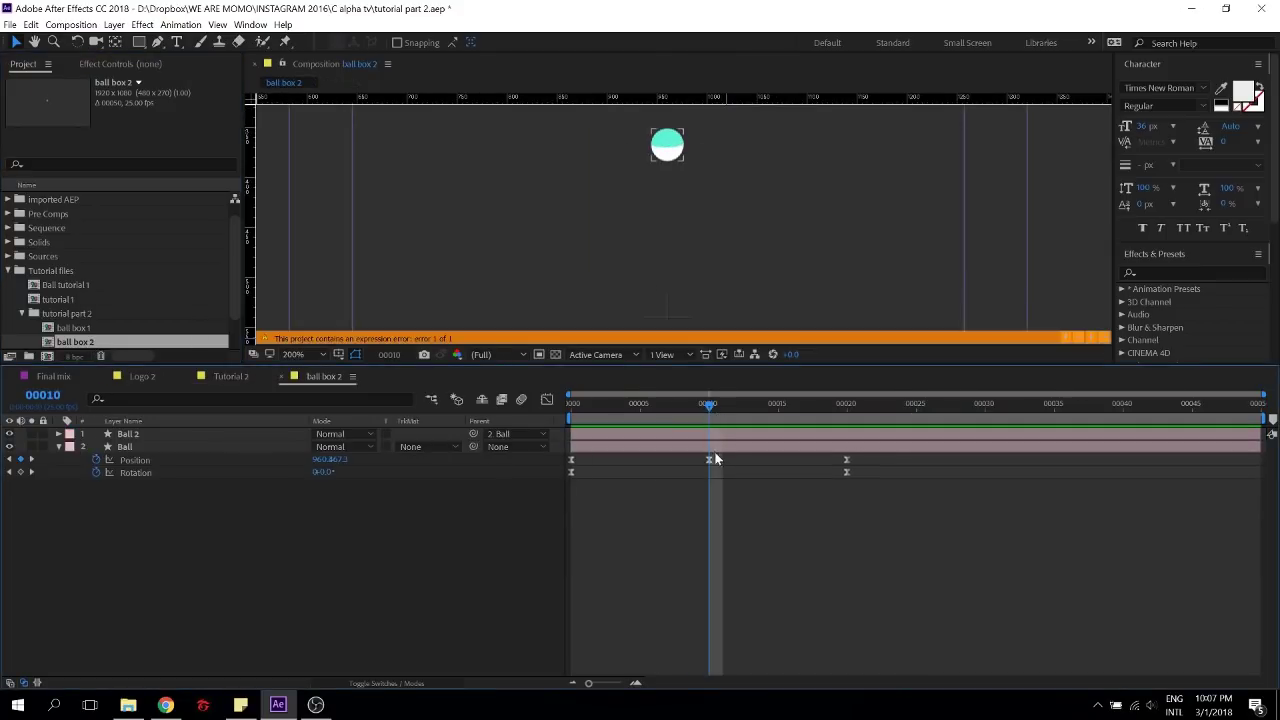
click(713, 434)
click(523, 45)
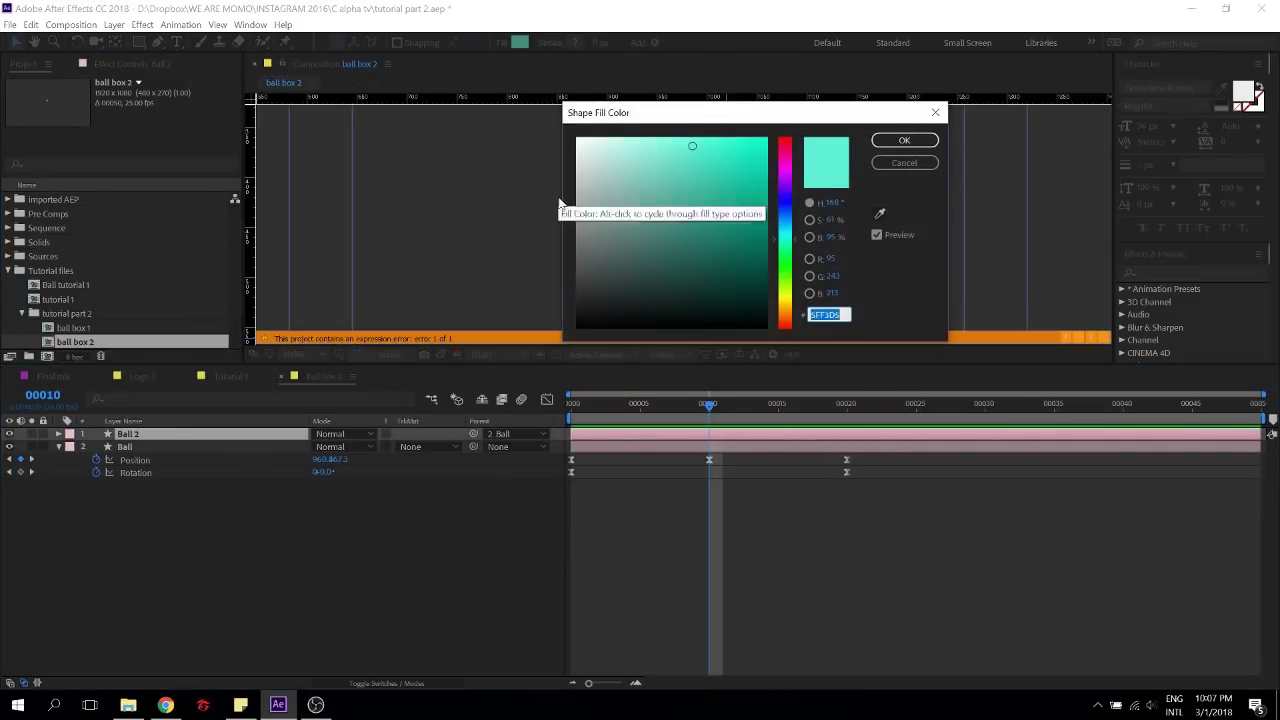
text(ADBEAF)
click(906, 165)
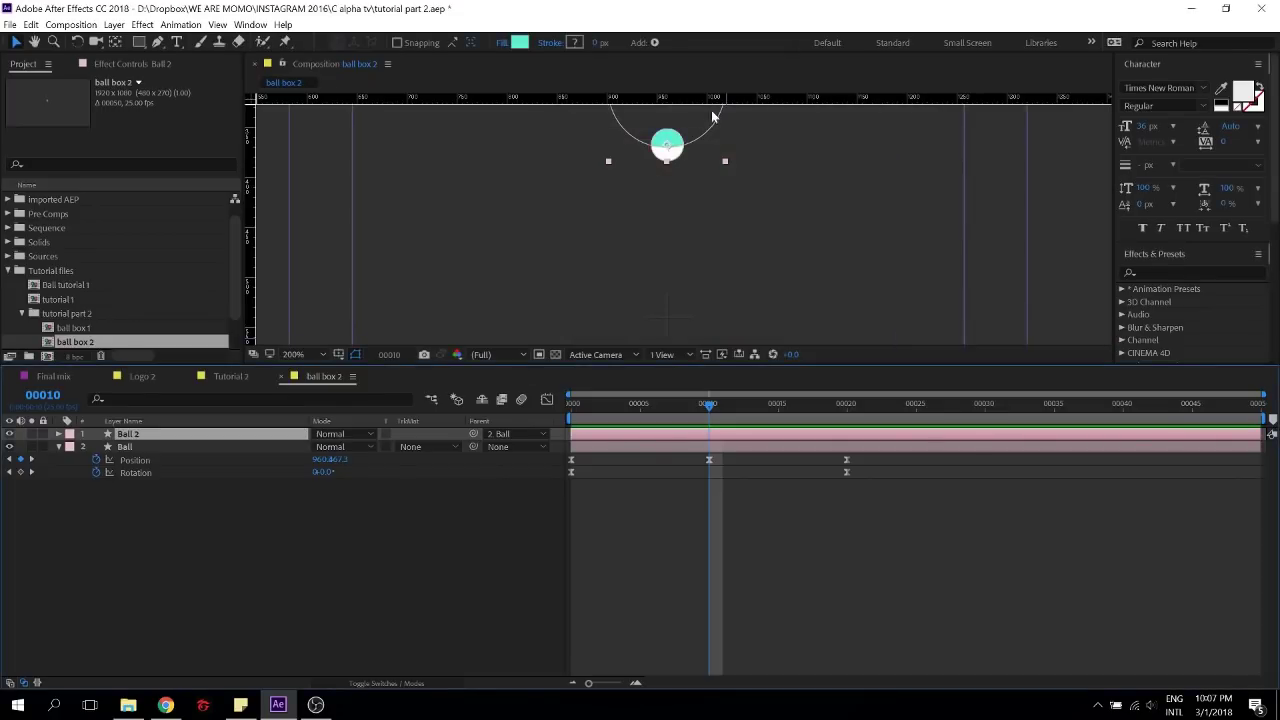
Copy the hex code of the first, yellow color control on the Colors layer of the Tutorial 2 composition
click(137, 64)
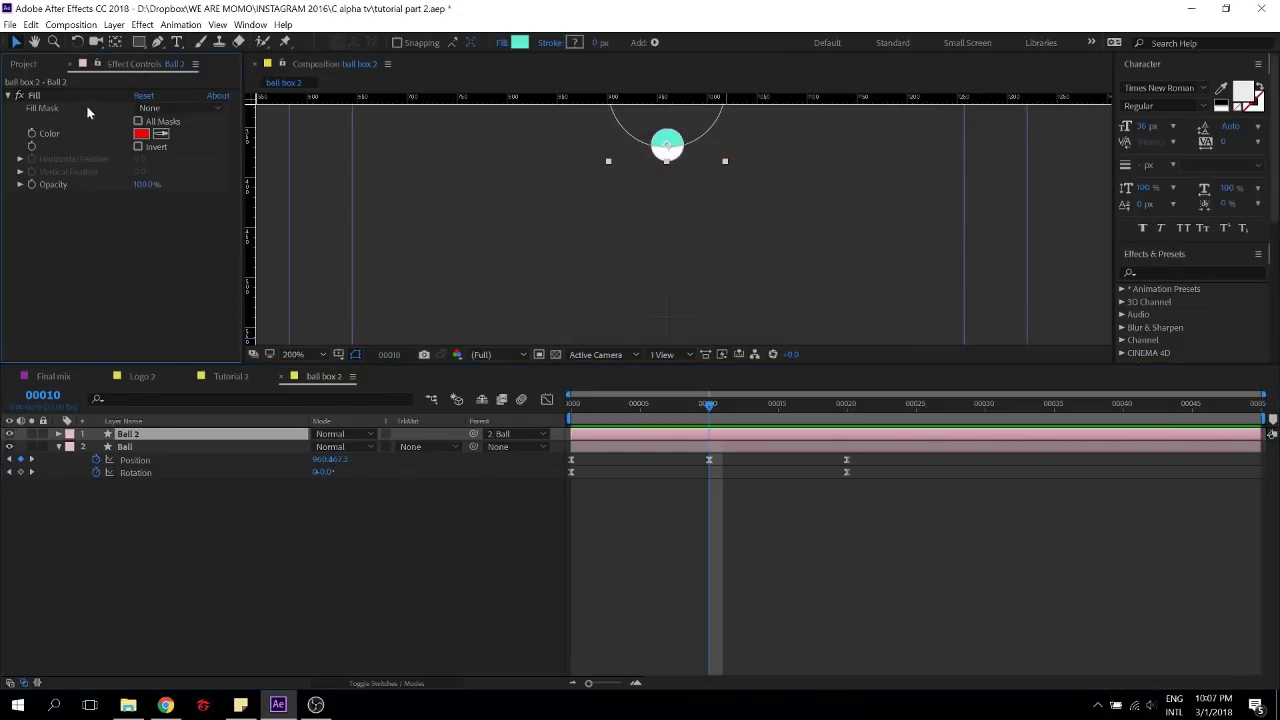
click(229, 376)
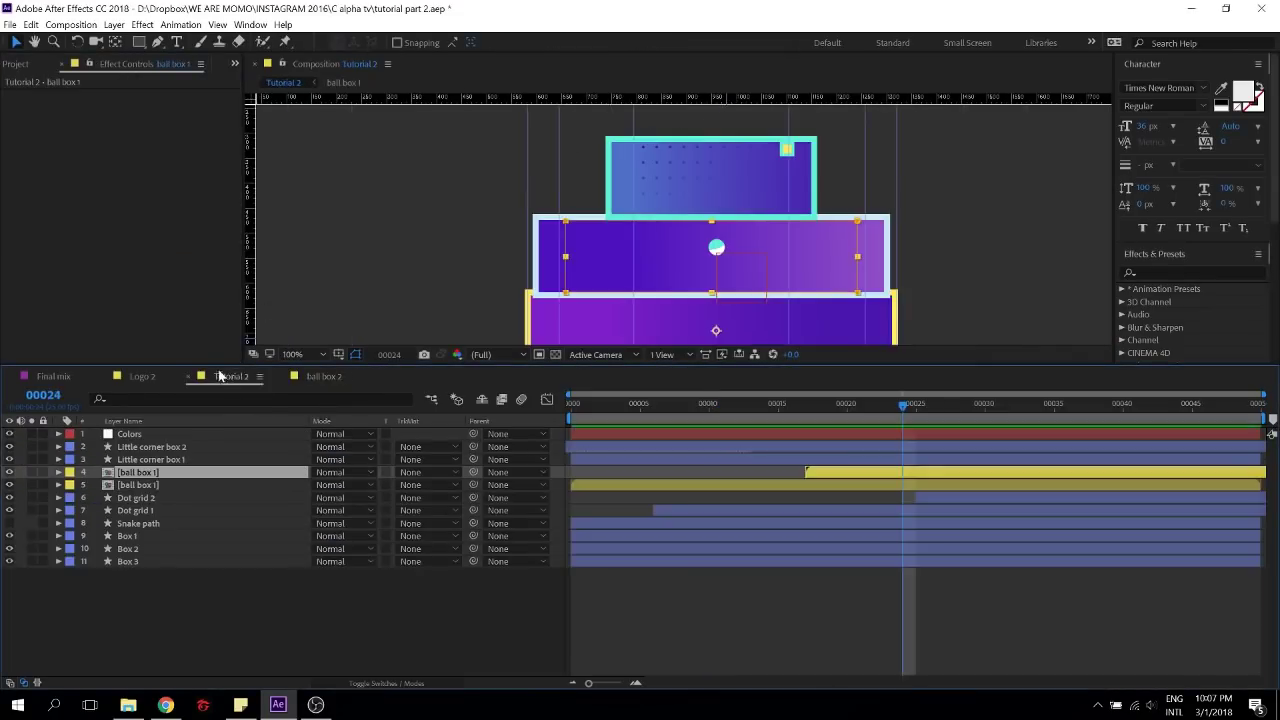
click(140, 486)
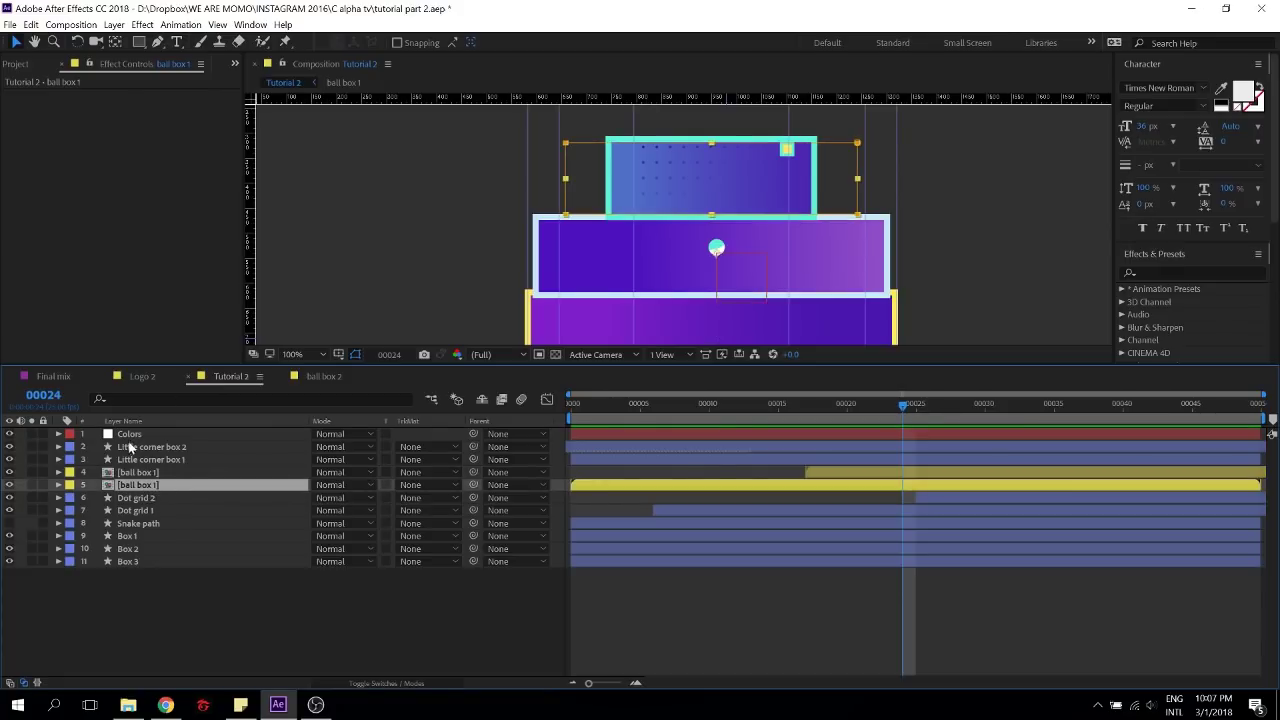
click(131, 434)
click(142, 108)
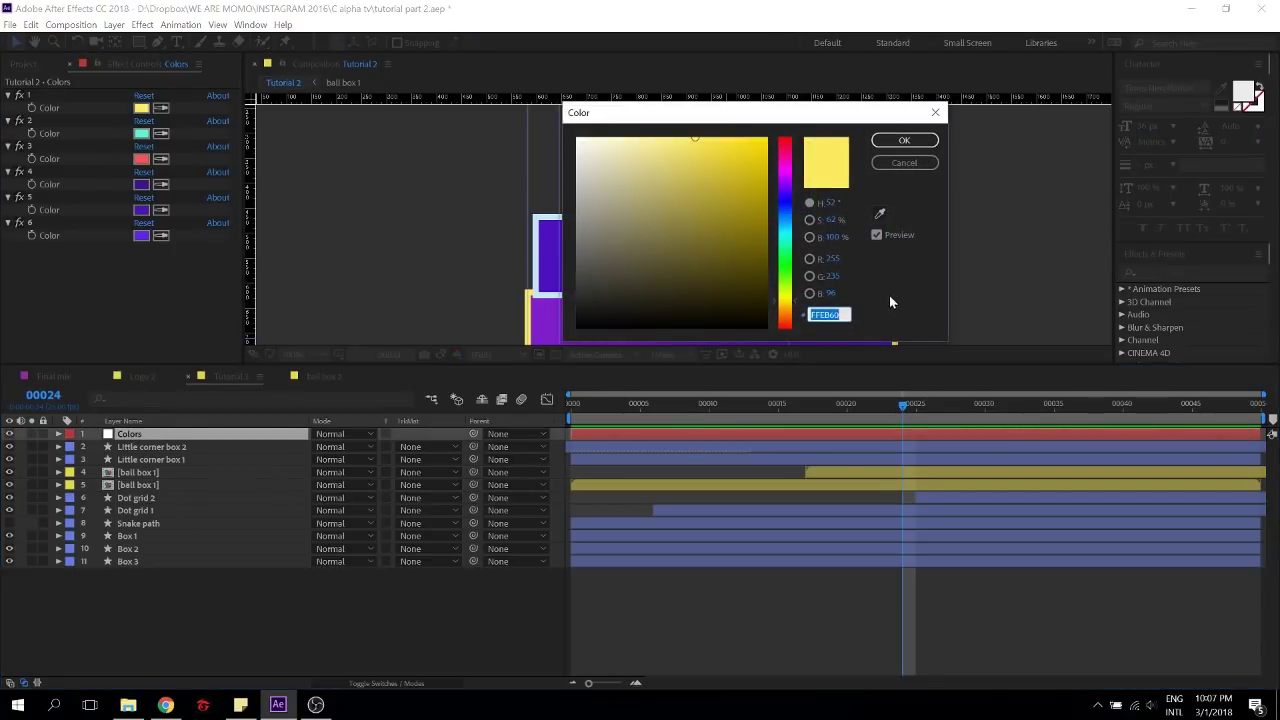
click(904, 163)
Set the fill color of the Ball 2 shape layer in the ball box 2 composition to FFEB60
click(318, 376)
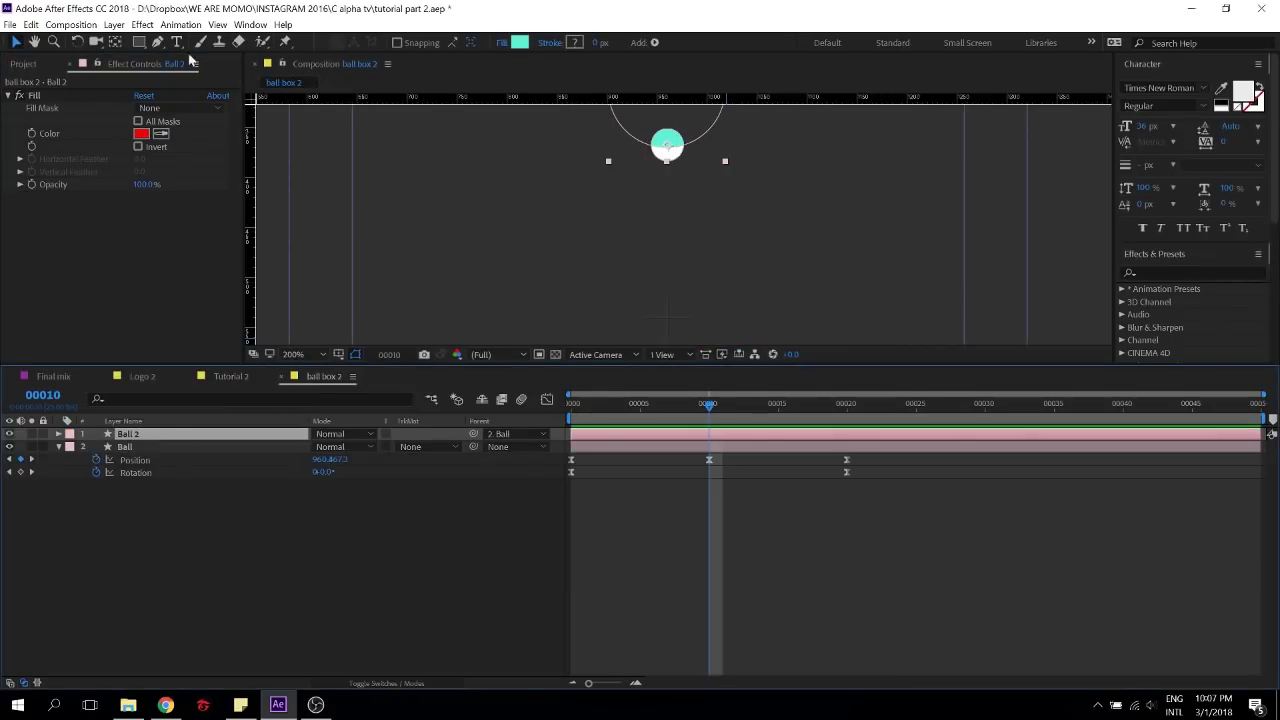
click(520, 42)
text(FFEB60)
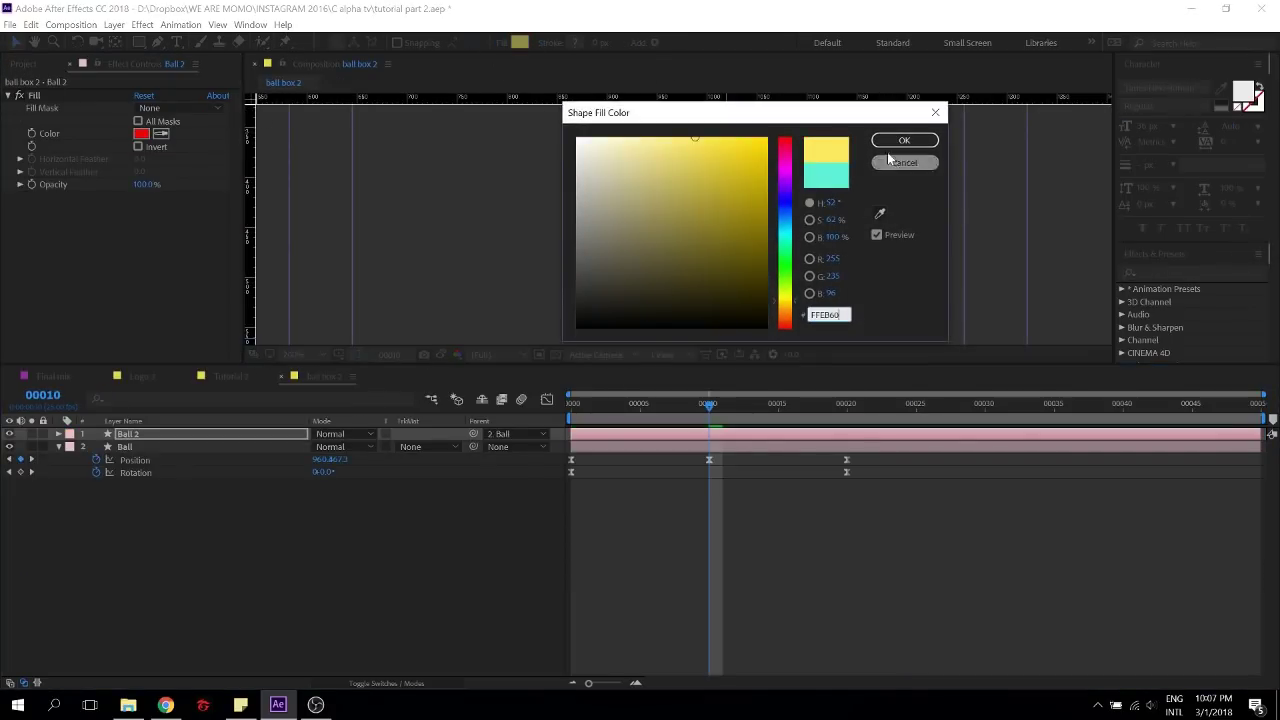
click(884, 144)
Replace the source of the upper, time-shifted ball box 1 layer in Tutorial 2 with the ball box 2 composition
click(228, 377)
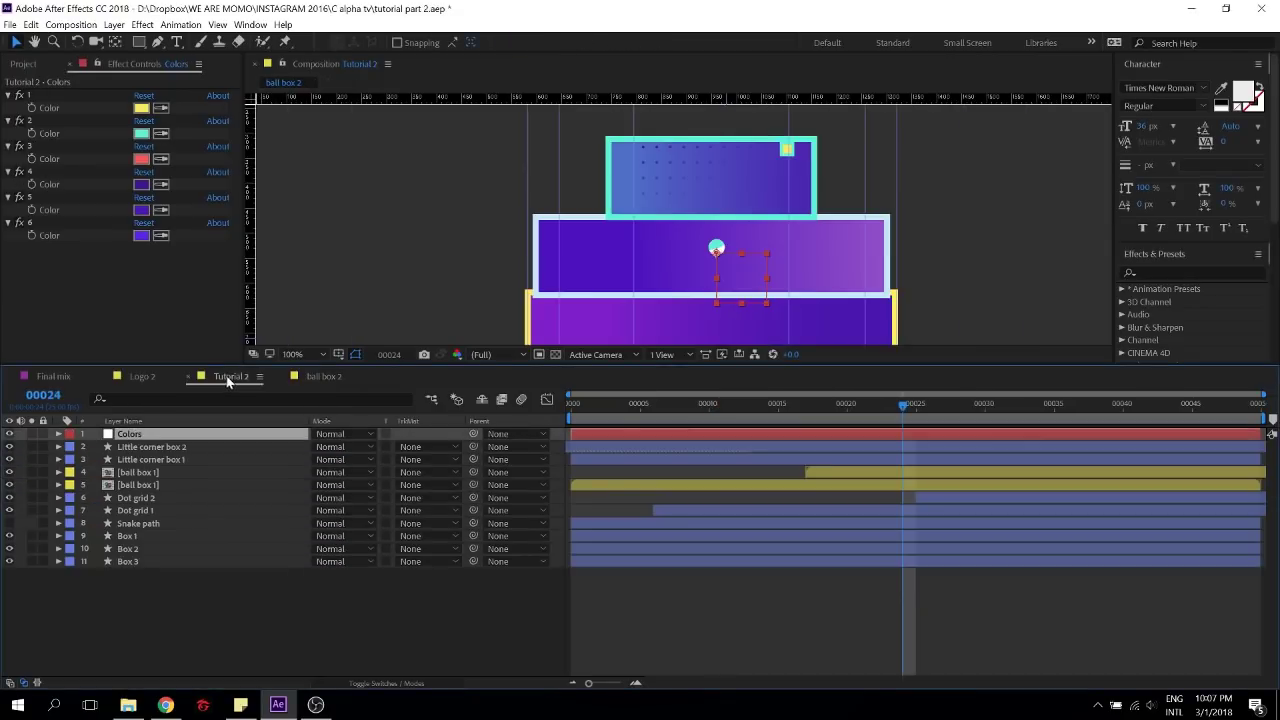
click(860, 473)
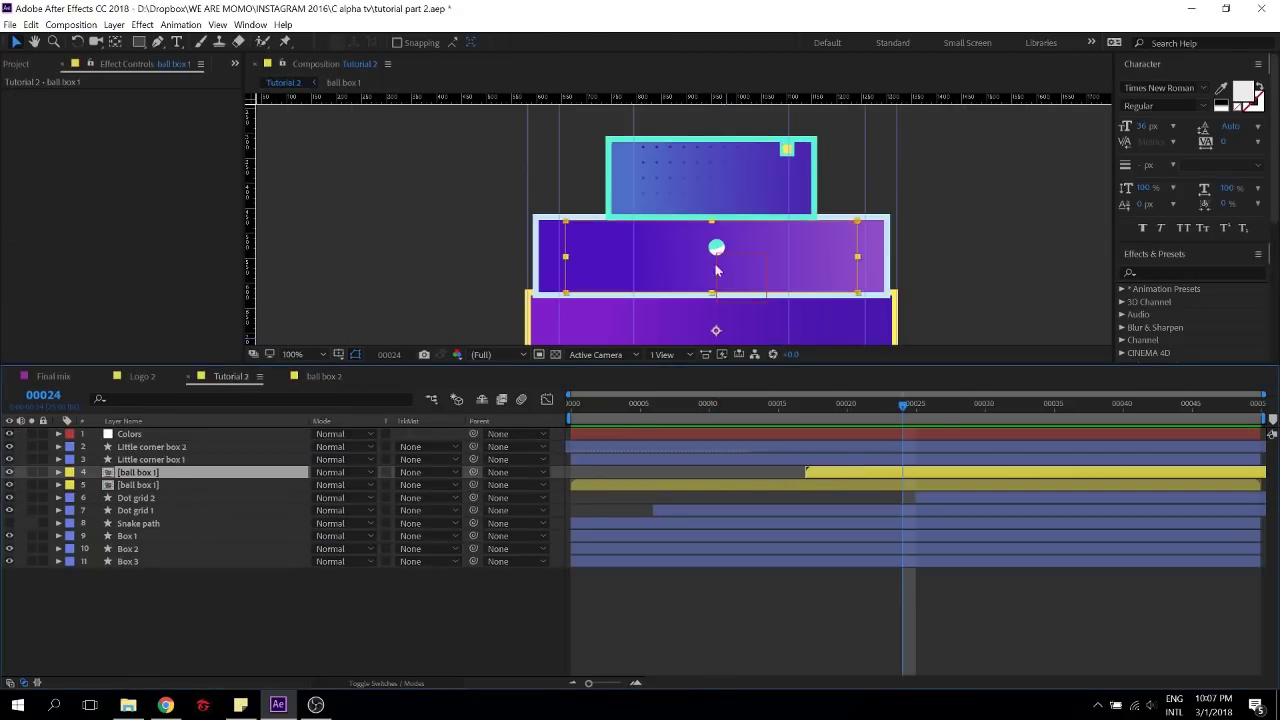
click(56, 64)
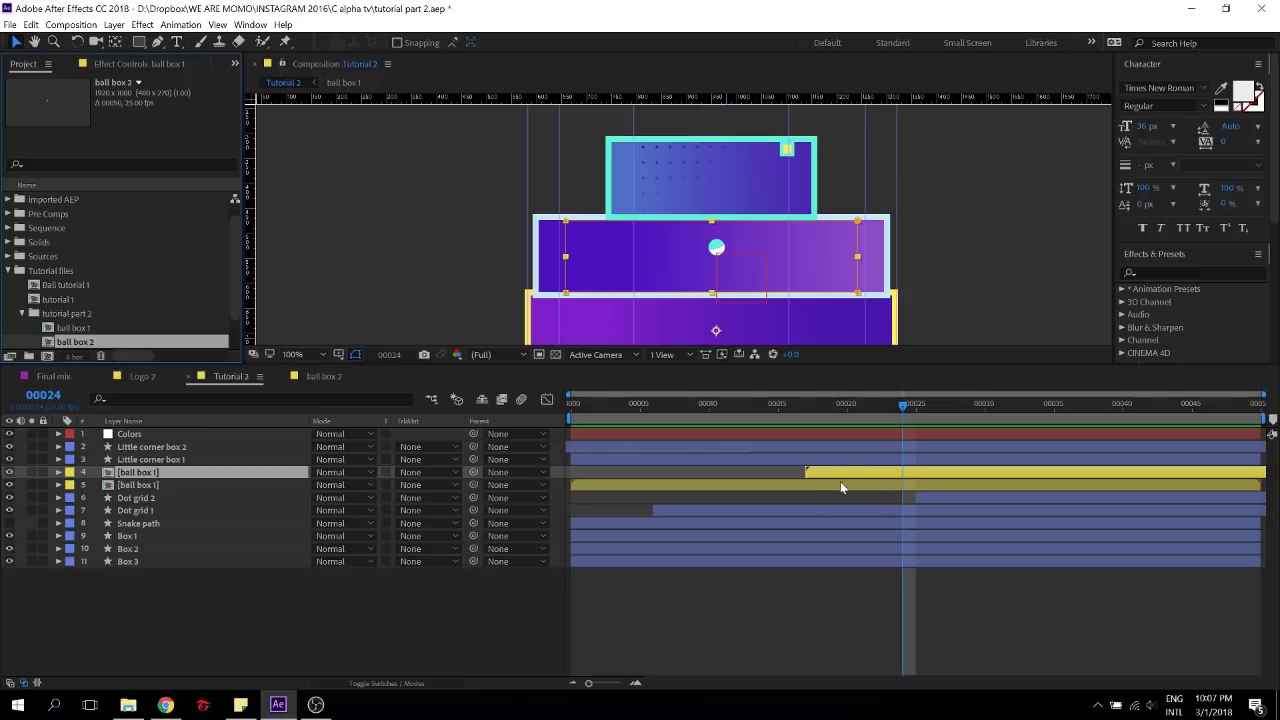
click(843, 485)
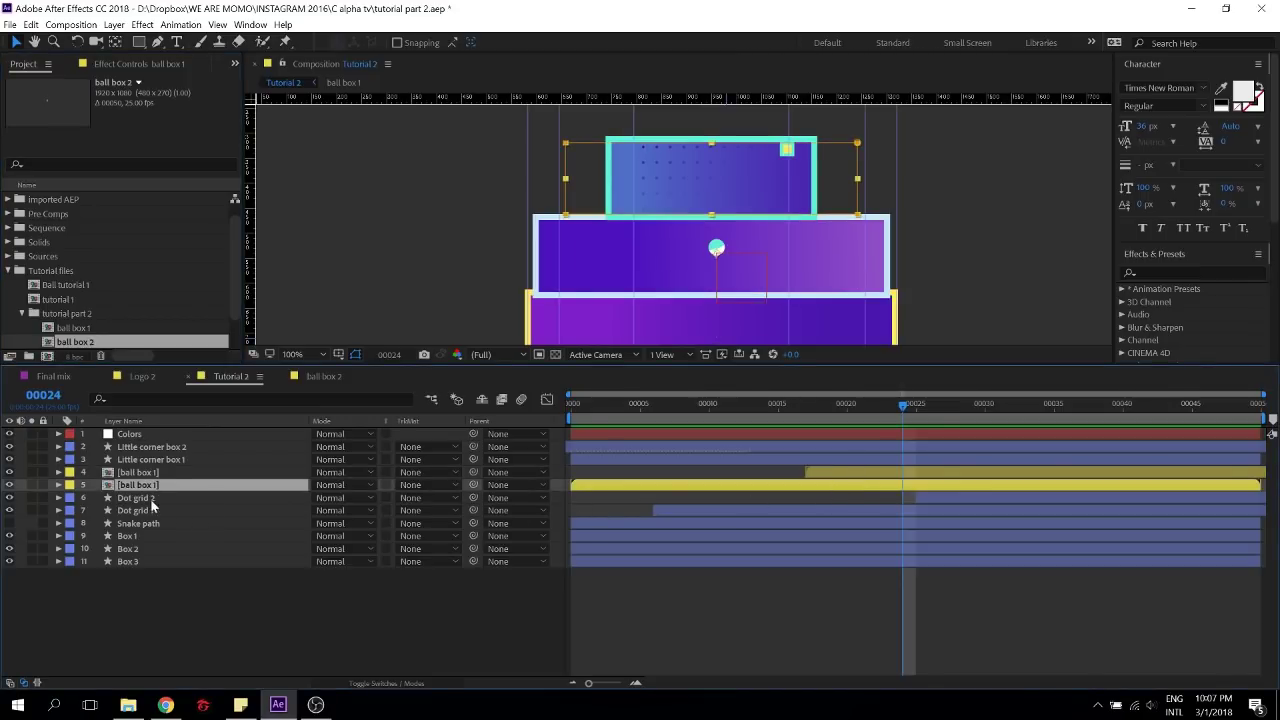
drag(236, 304, 221, 349)
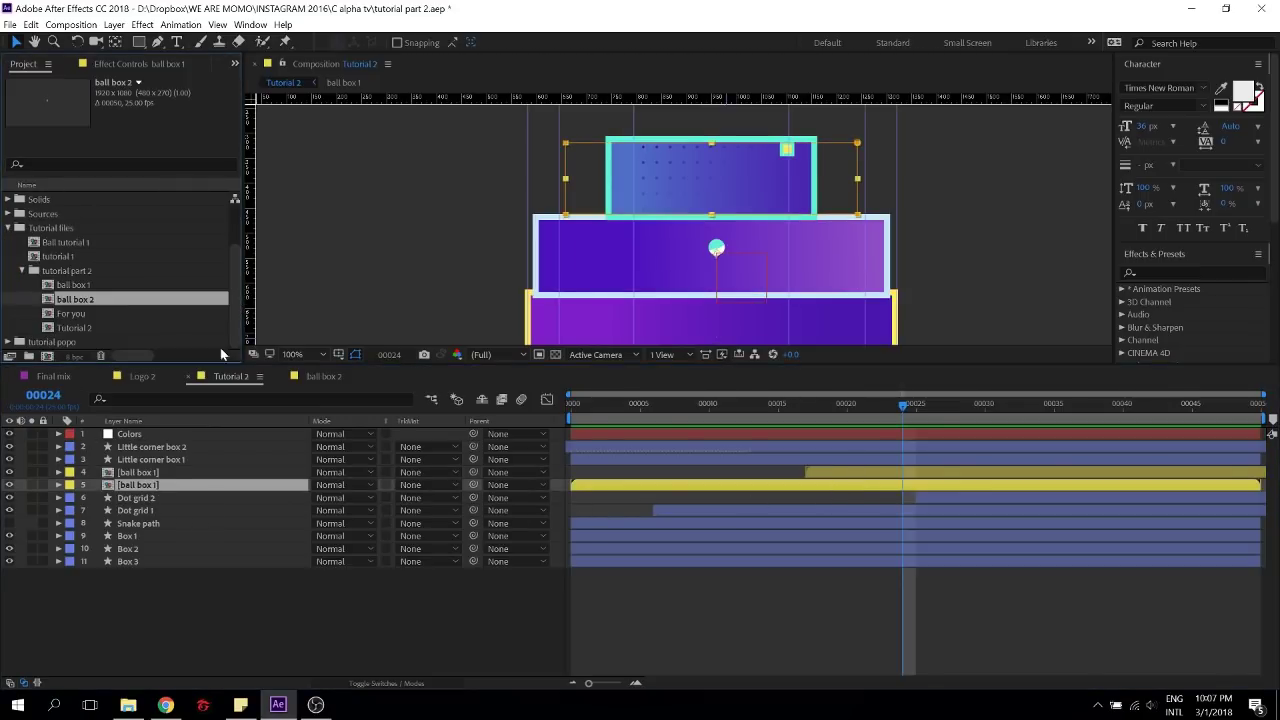
click(130, 472)
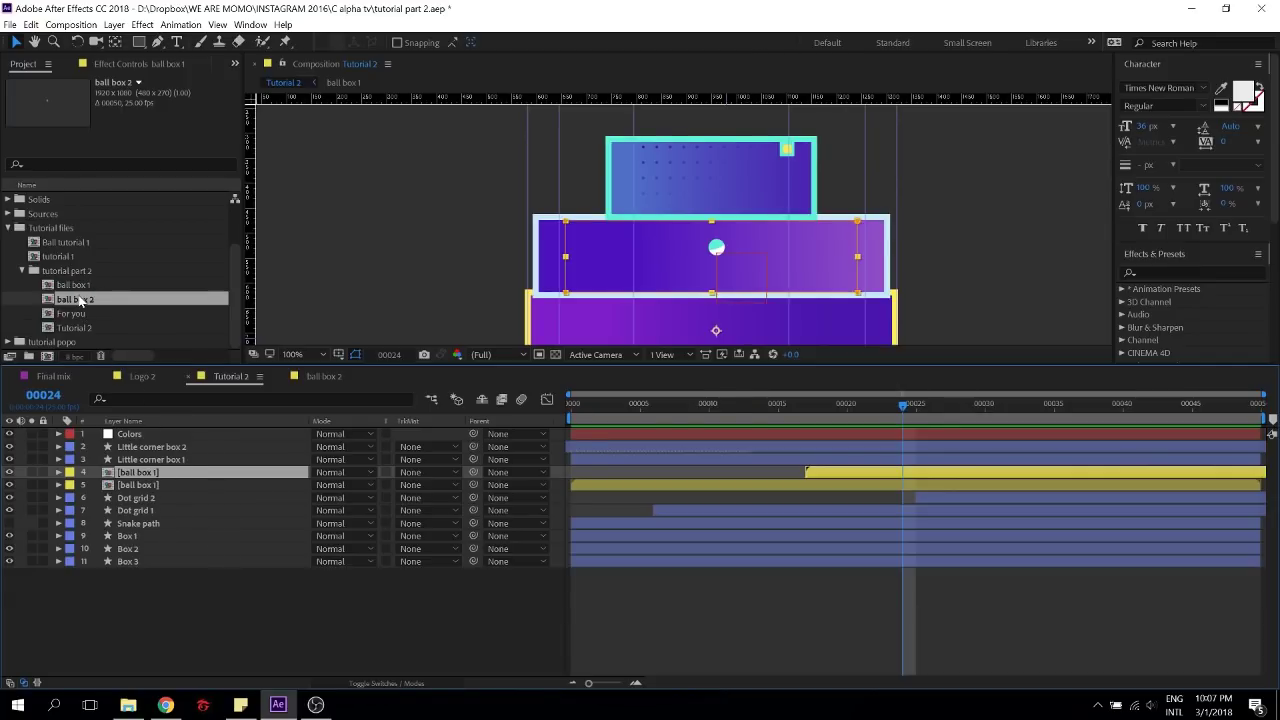
drag(80, 300, 148, 477)
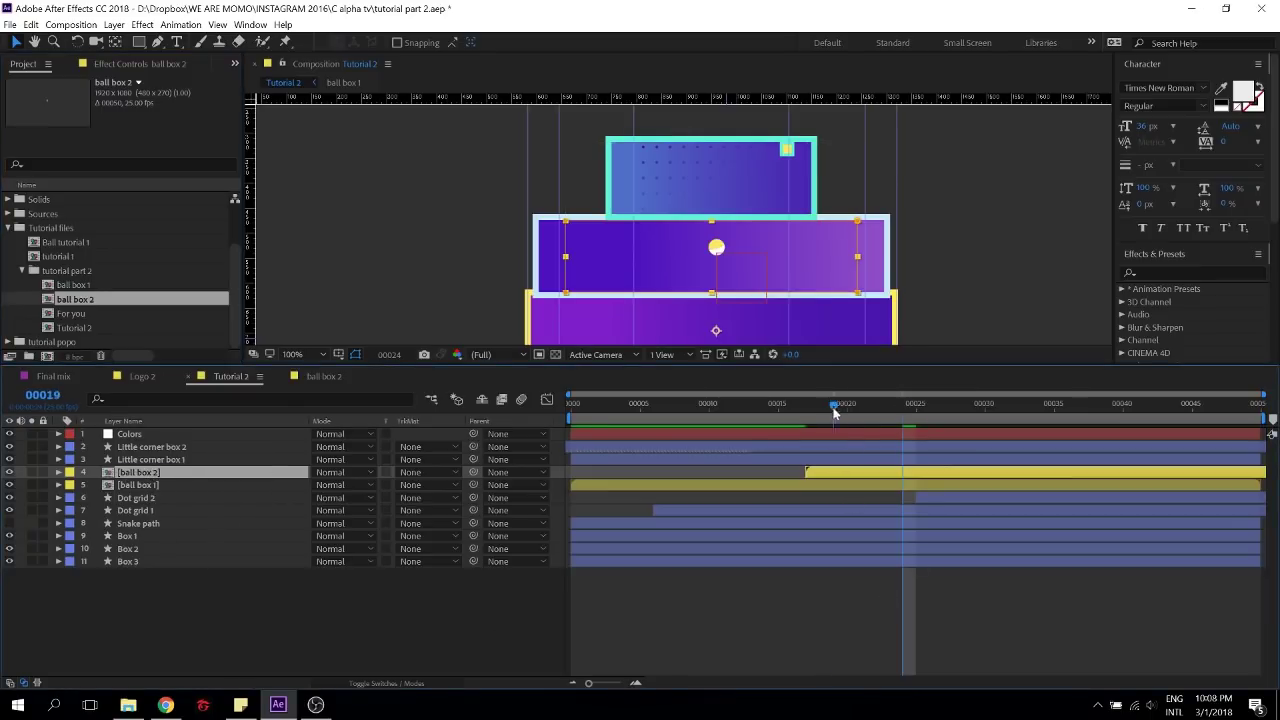
Play back the Tutorial 2 composition from the first frame with the yellow ball layer and save the project
key(Home)
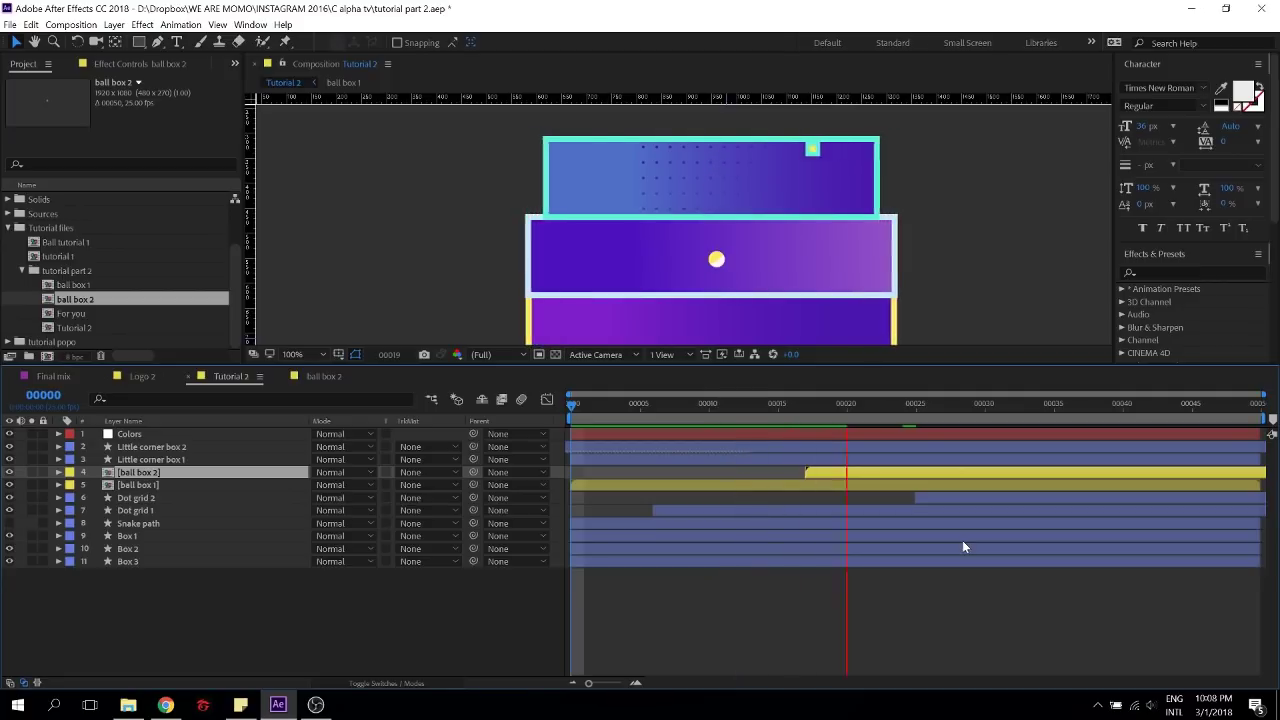
key(ctrl+s)
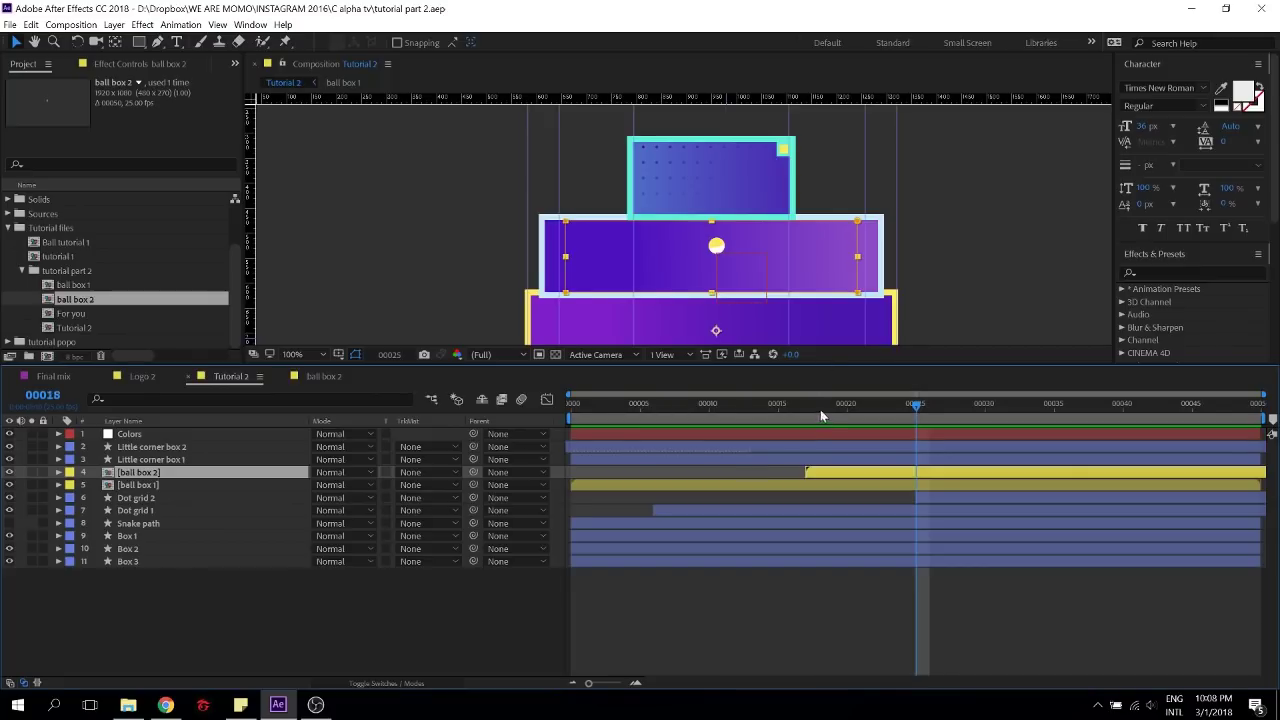
key(Home)
key(space)
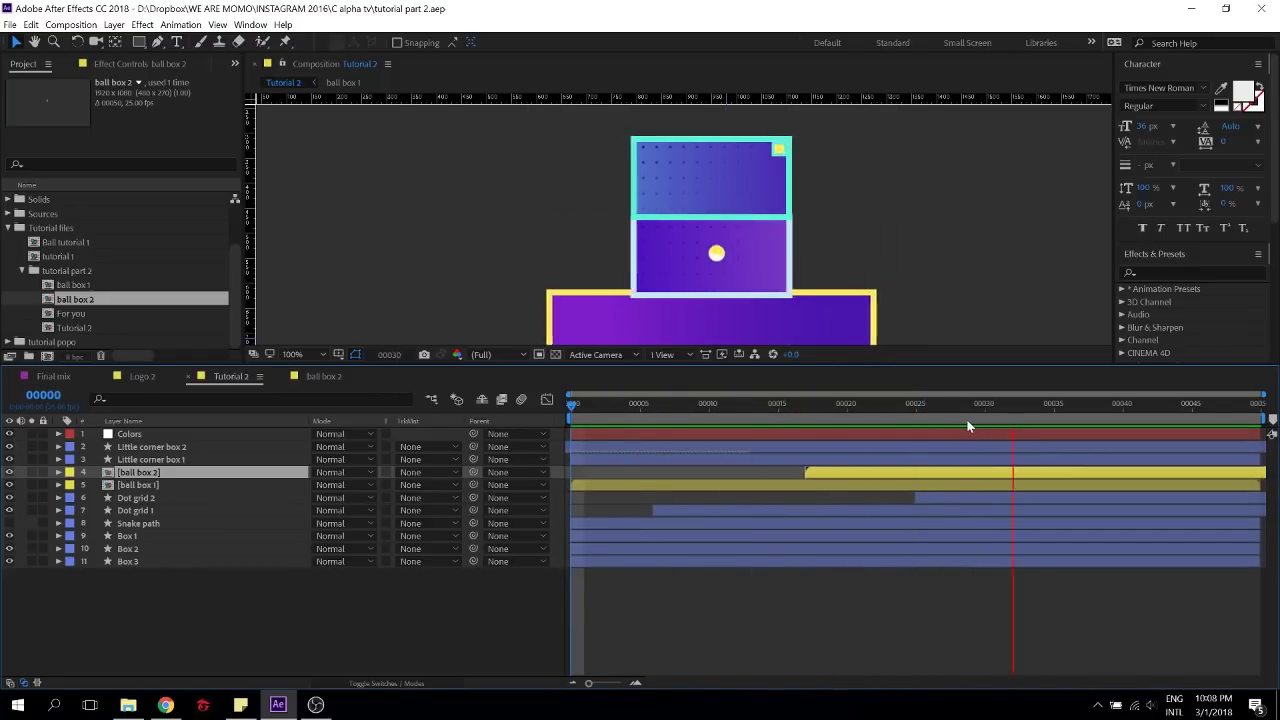
key(space)
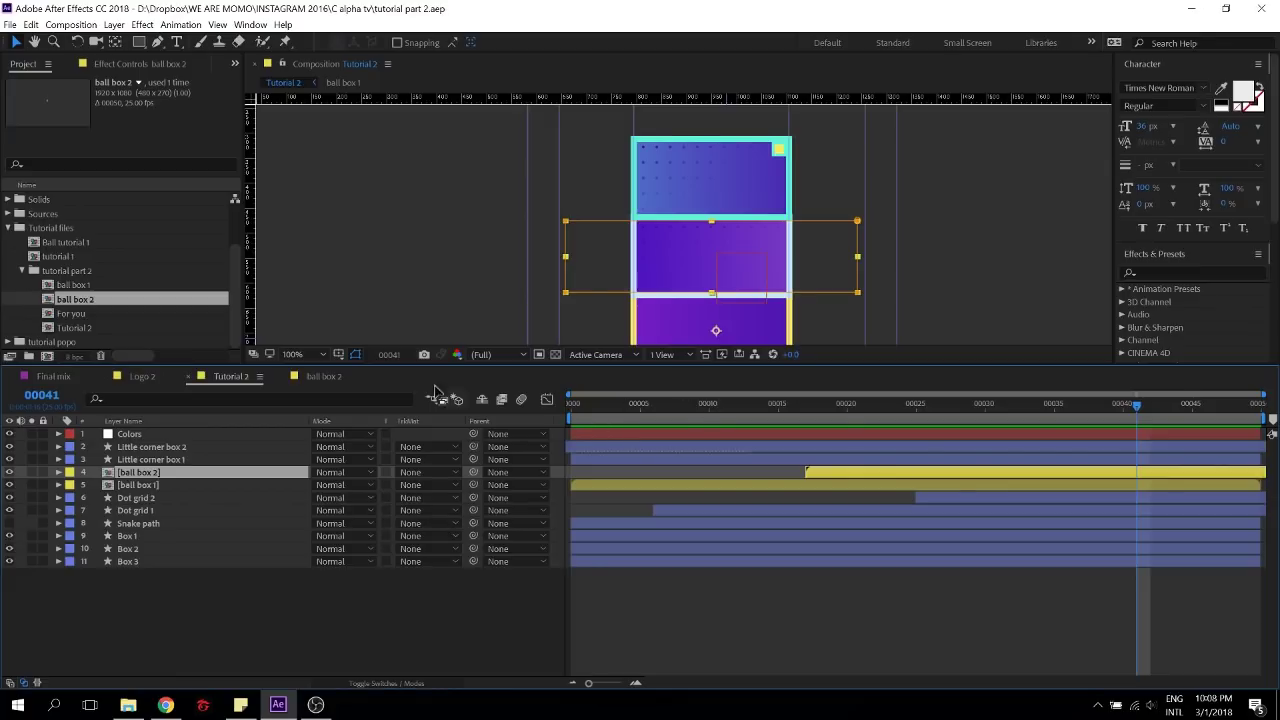
Show the Snake path layer and move it directly above the ball box 2 layer, then return to the first frame
click(132, 525)
drag(132, 525, 130, 468)
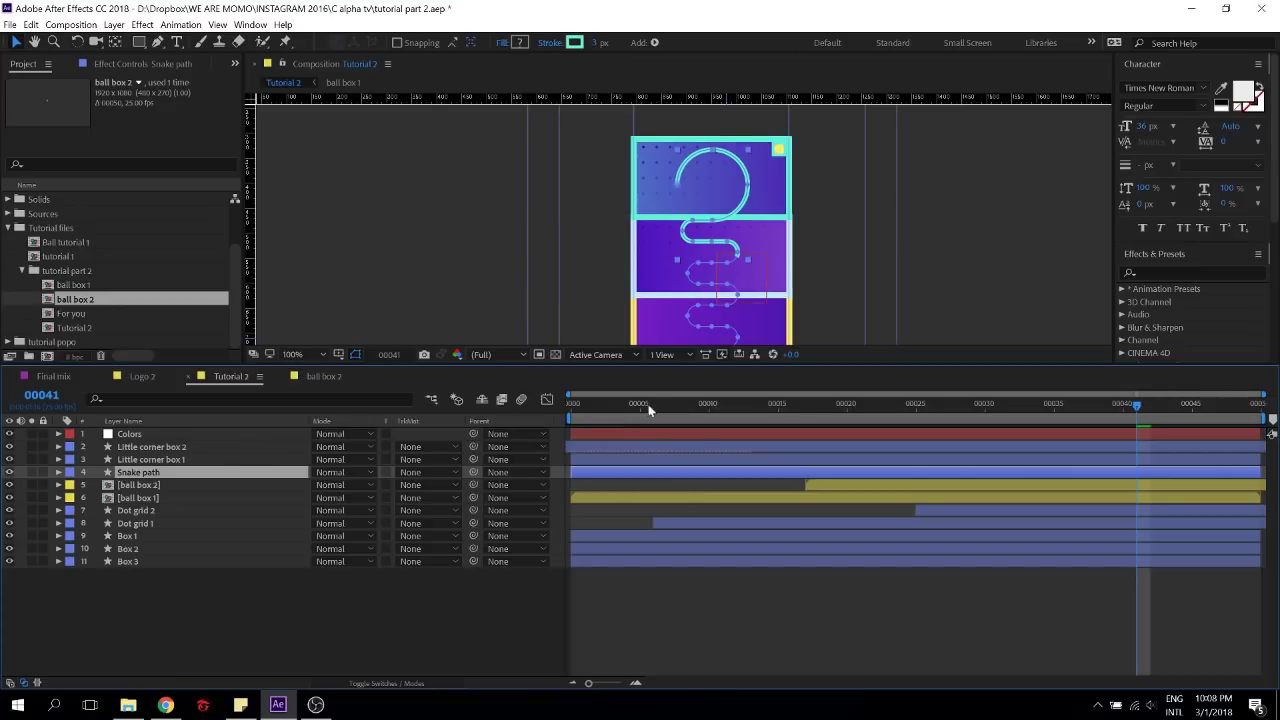
key(Home)
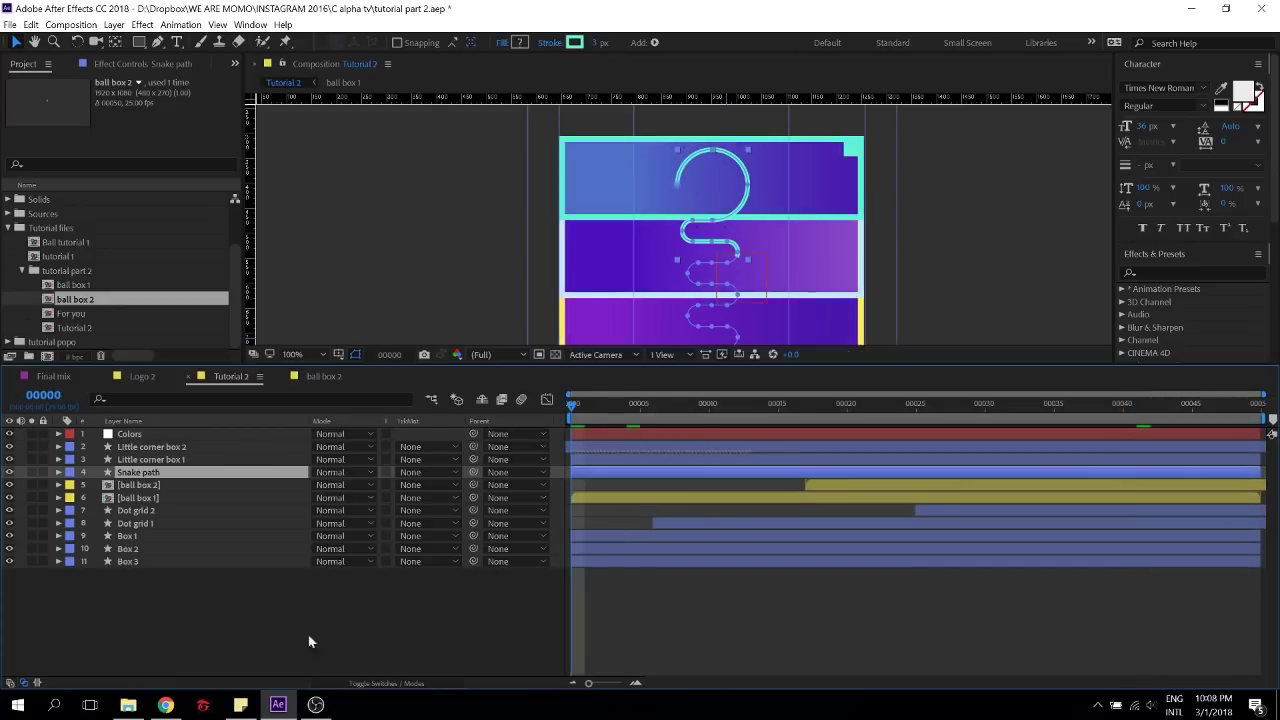
click(310, 642)
click(138, 471)
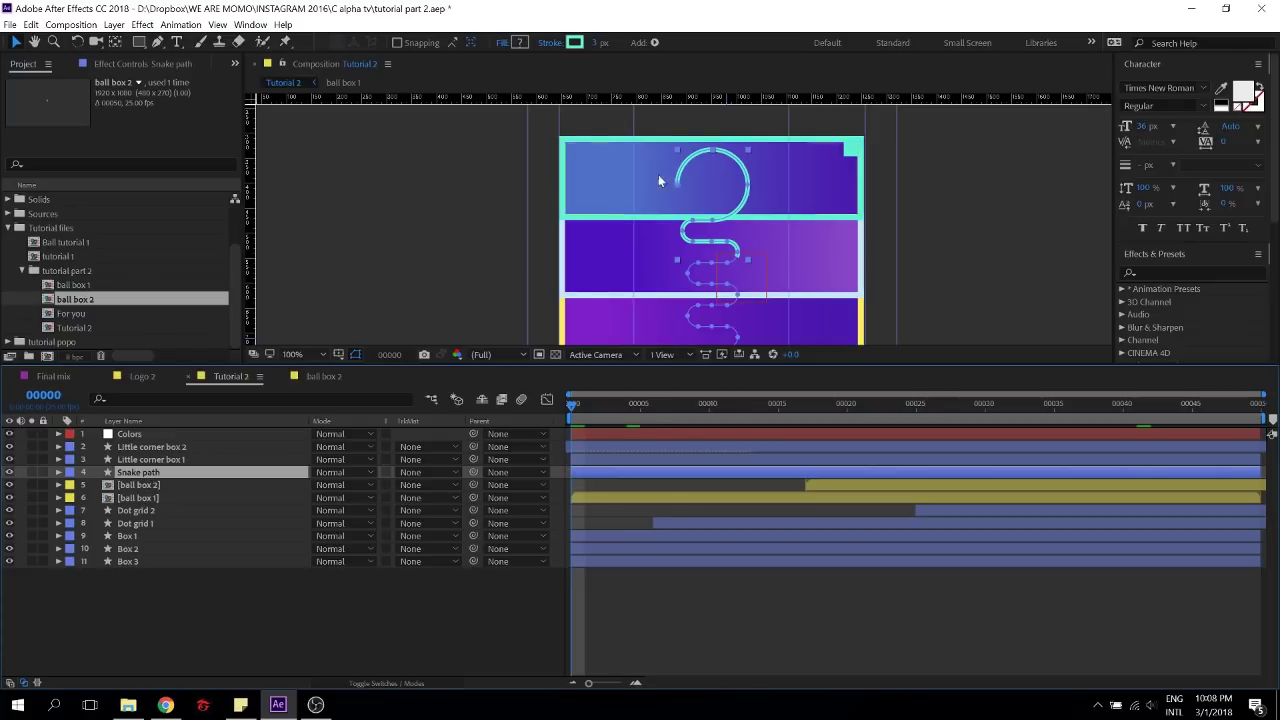
Delete Trim Paths 1 from the contents of the Snake path layer
click(58, 472)
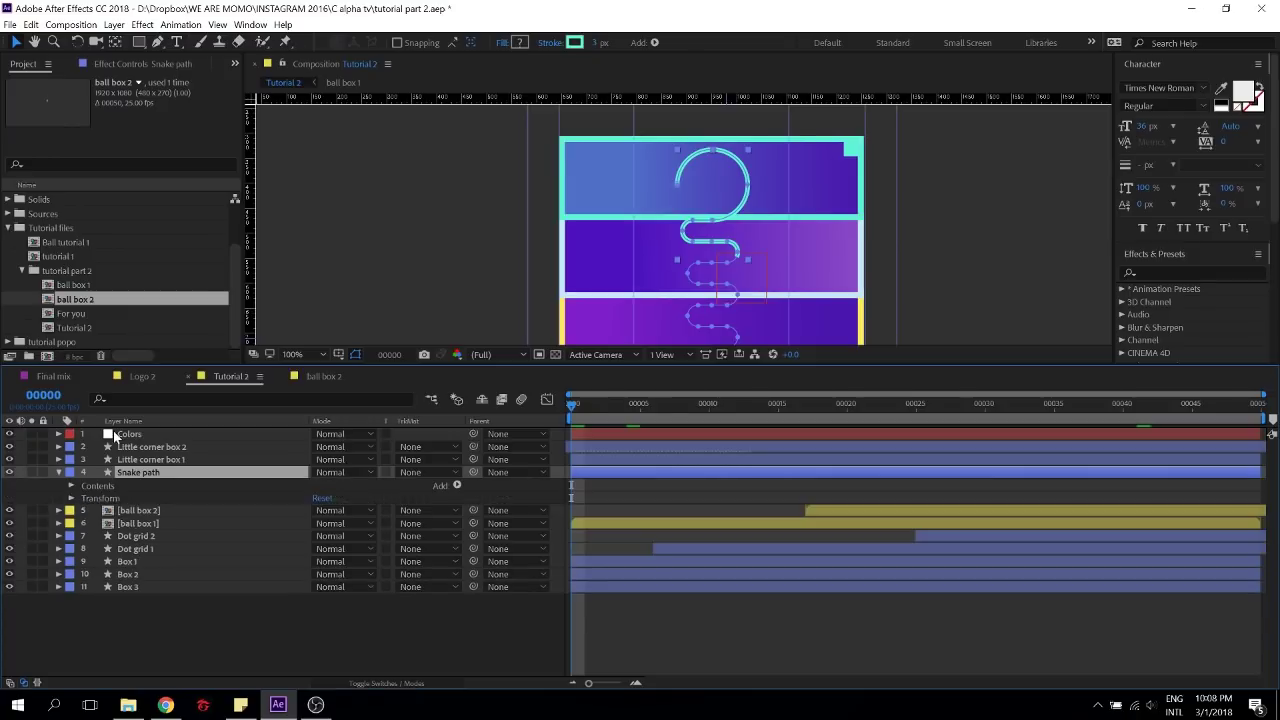
click(71, 486)
click(117, 524)
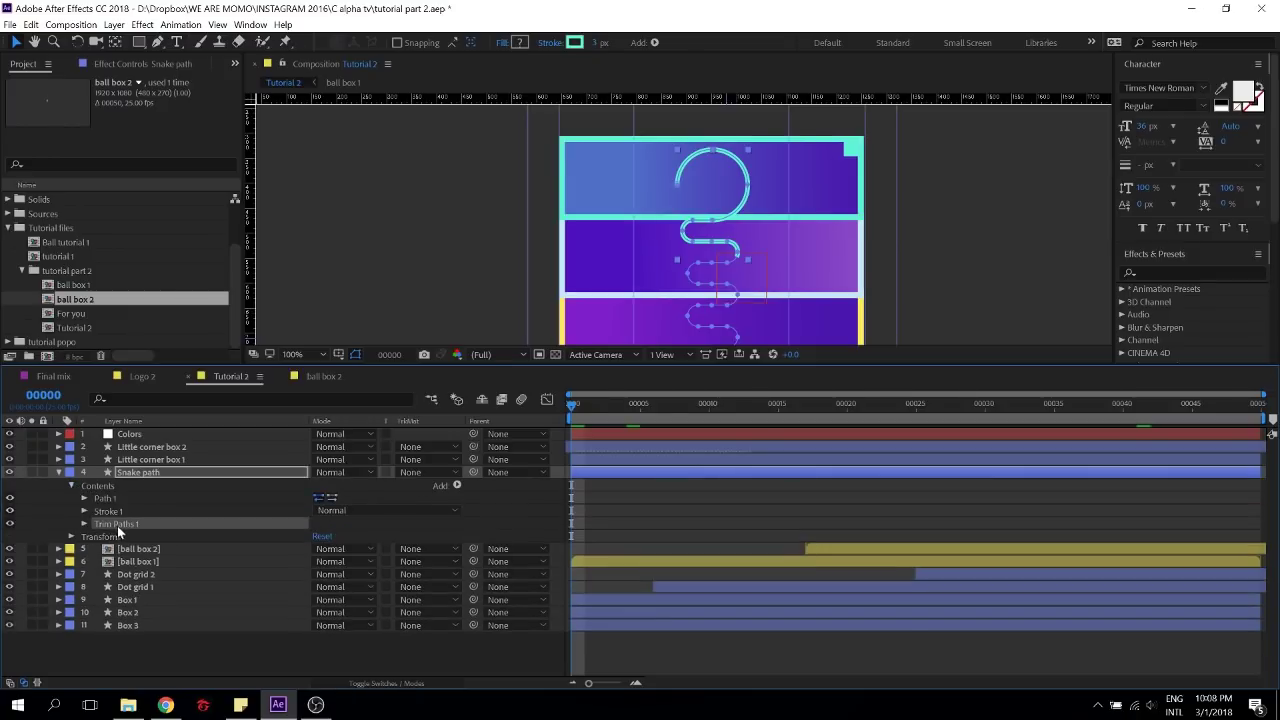
key(Delete)
mouse_move(784, 300)
mouse_down()
mouse_move(806, 237)
mouse_move(789, 328)
mouse_move(786, 290)
mouse_up()
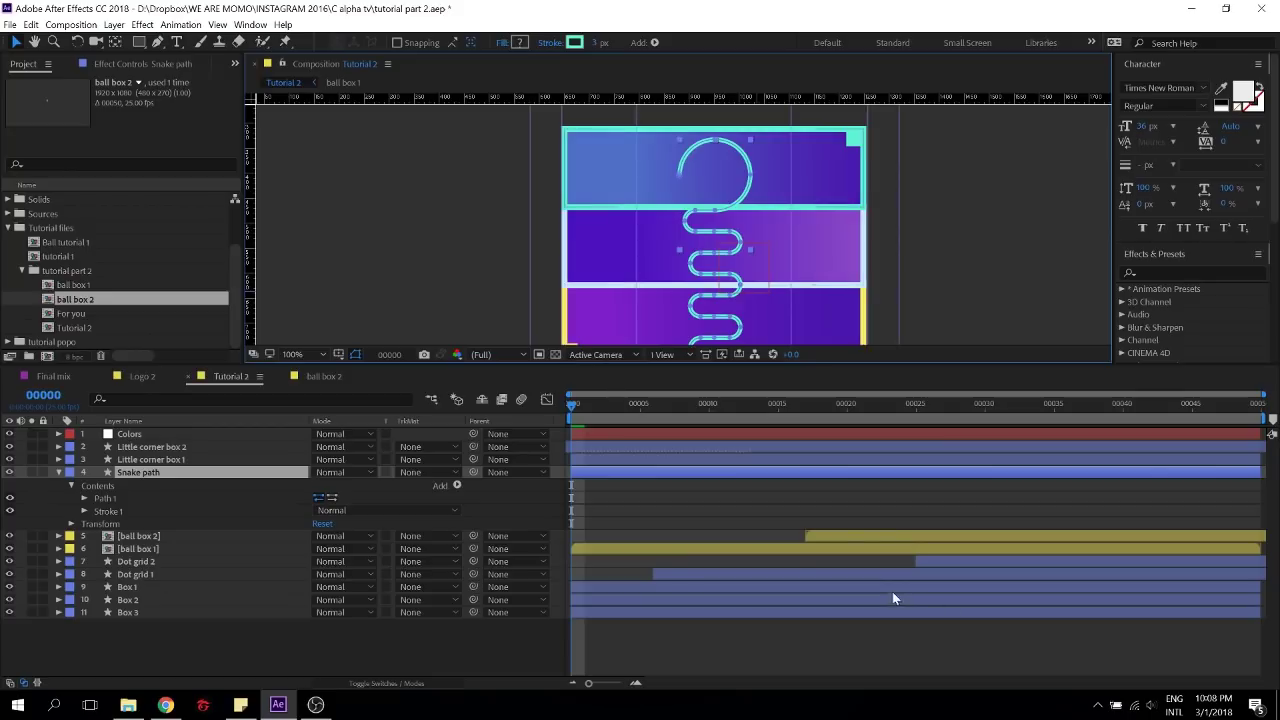
Add Trim Paths to the contents of the Snake path layer and set its End to 58%
click(456, 485)
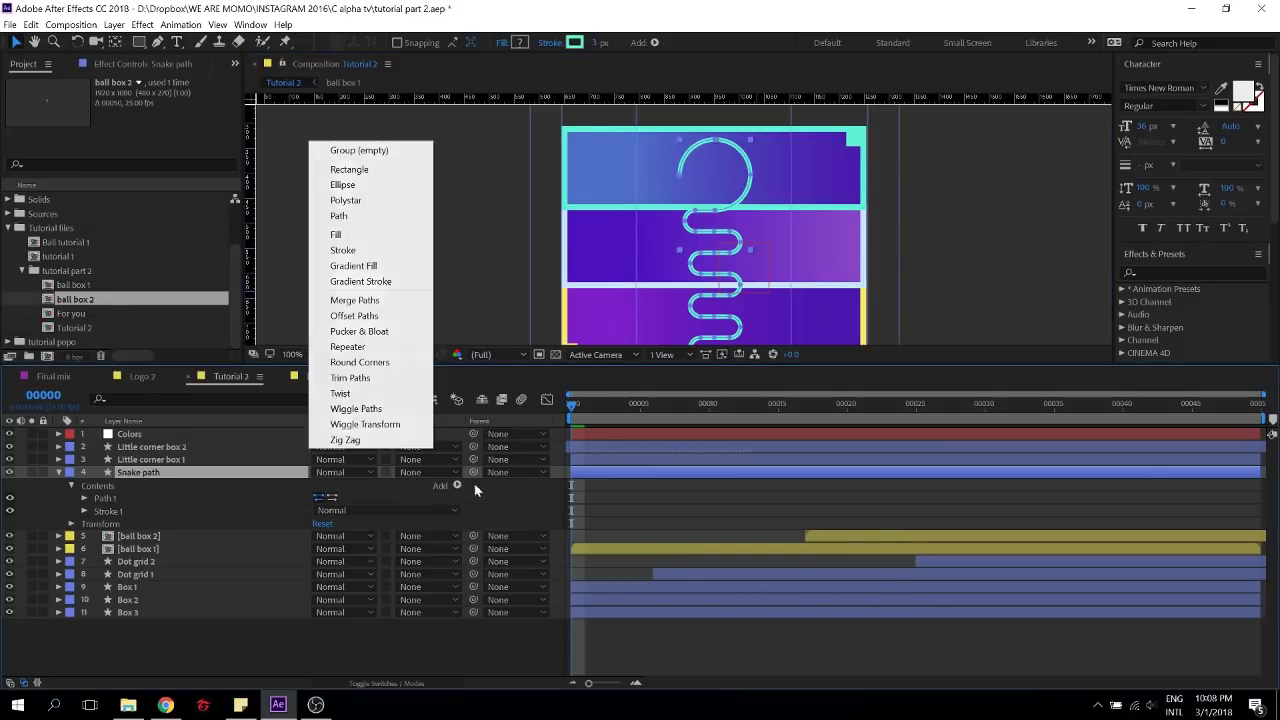
click(380, 394)
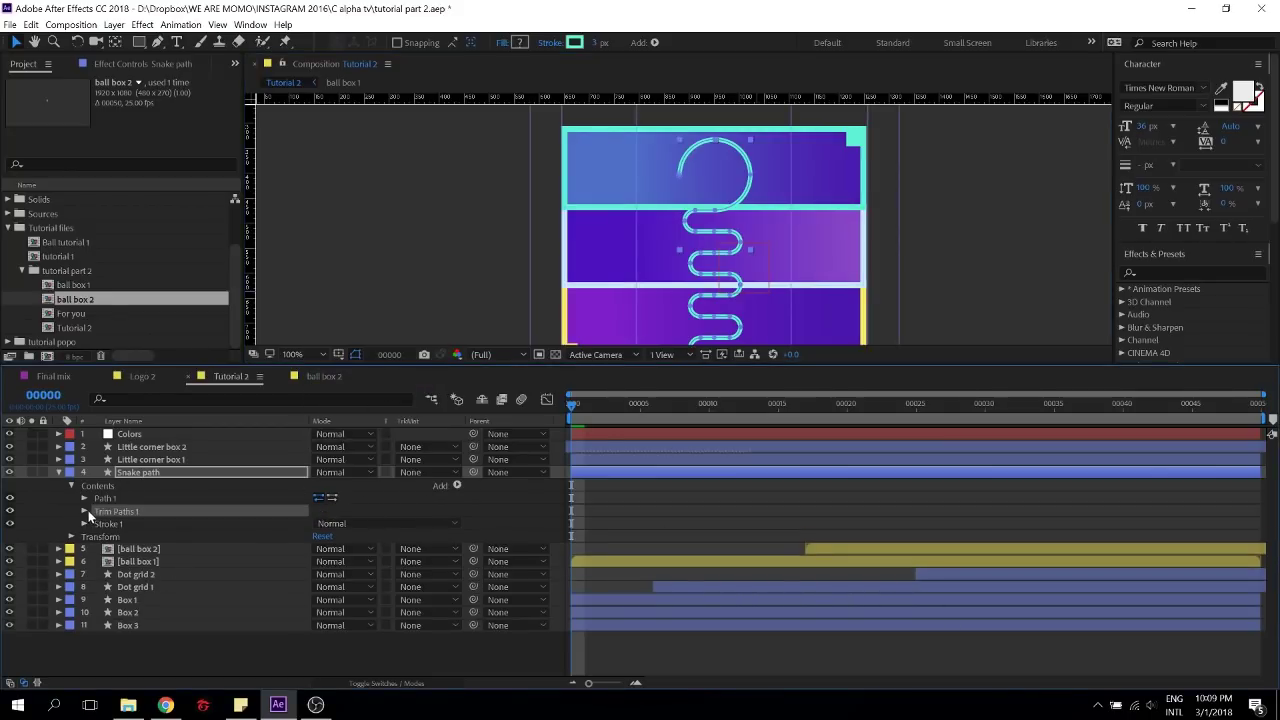
click(85, 511)
click(325, 536)
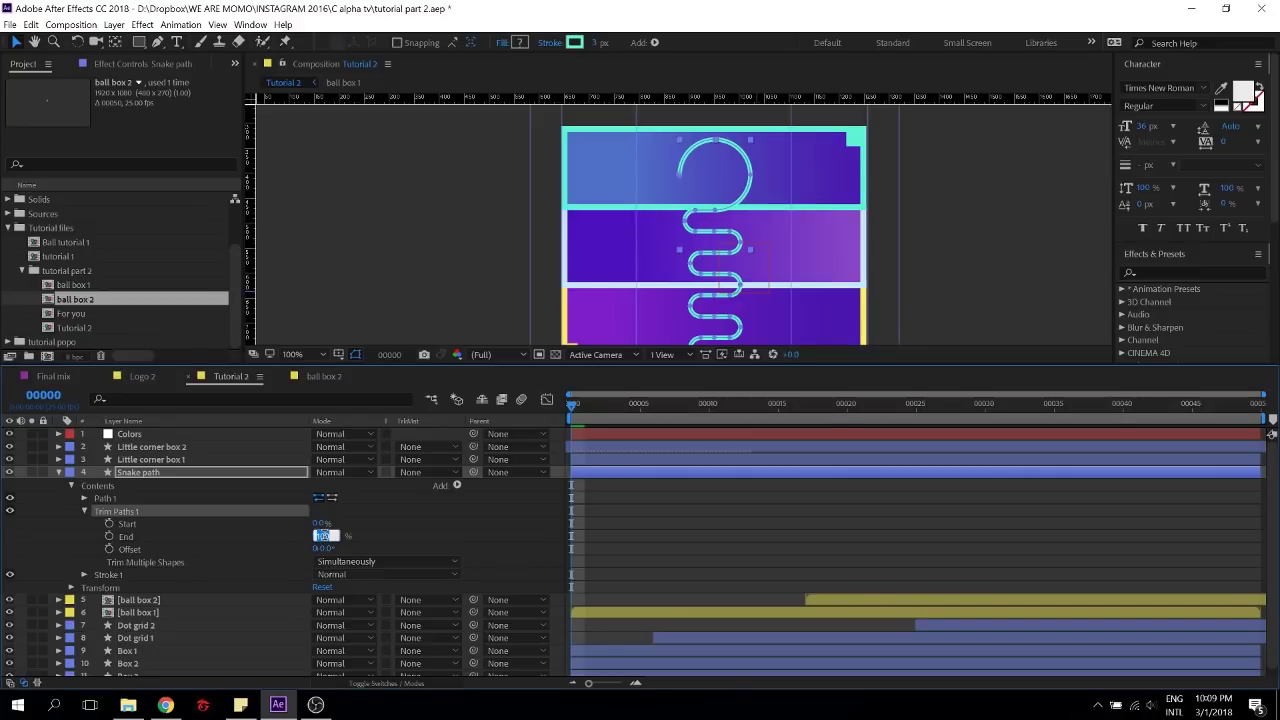
text(40)
key(Return)
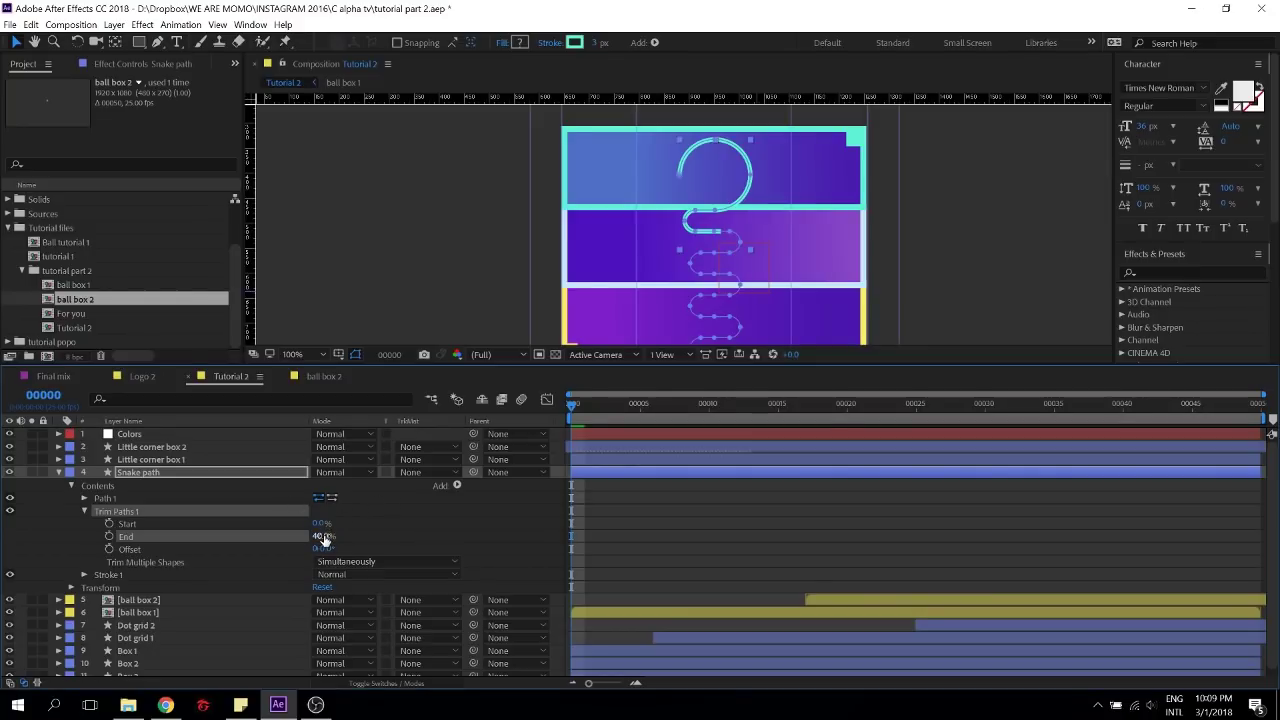
drag(323, 540, 326, 535)
click(321, 537)
text(50)
key(Return)
drag(323, 537, 328, 536)
drag(329, 537, 331, 537)
Keyframe the Snake path's Trim Paths Start and End at frame 0, and set both to 100% at frame 49
click(109, 536)
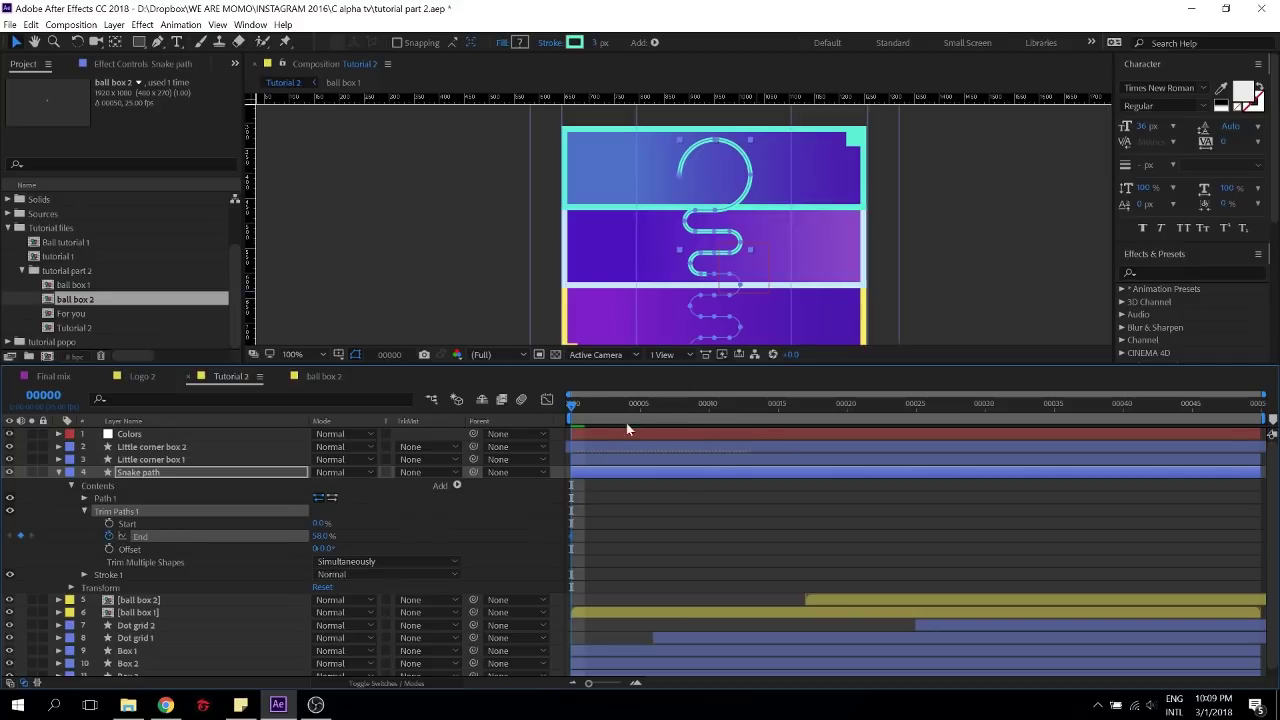
click(110, 523)
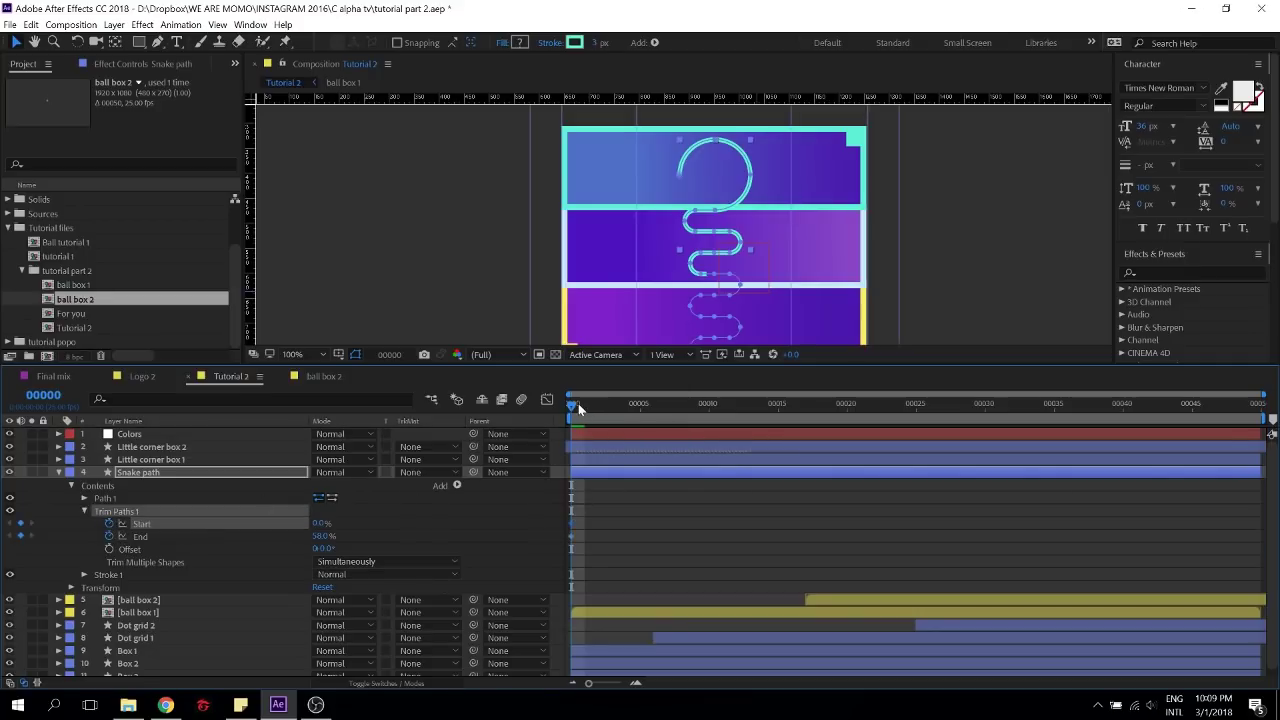
key(End)
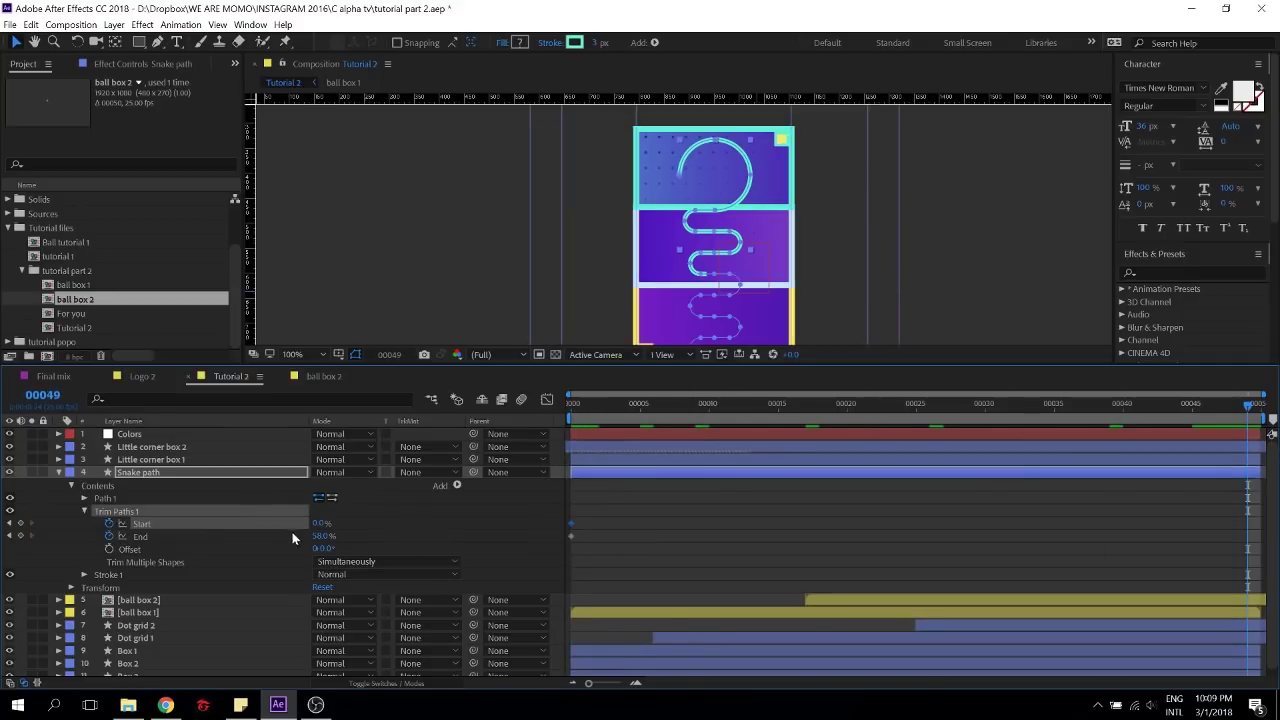
drag(322, 536, 410, 536)
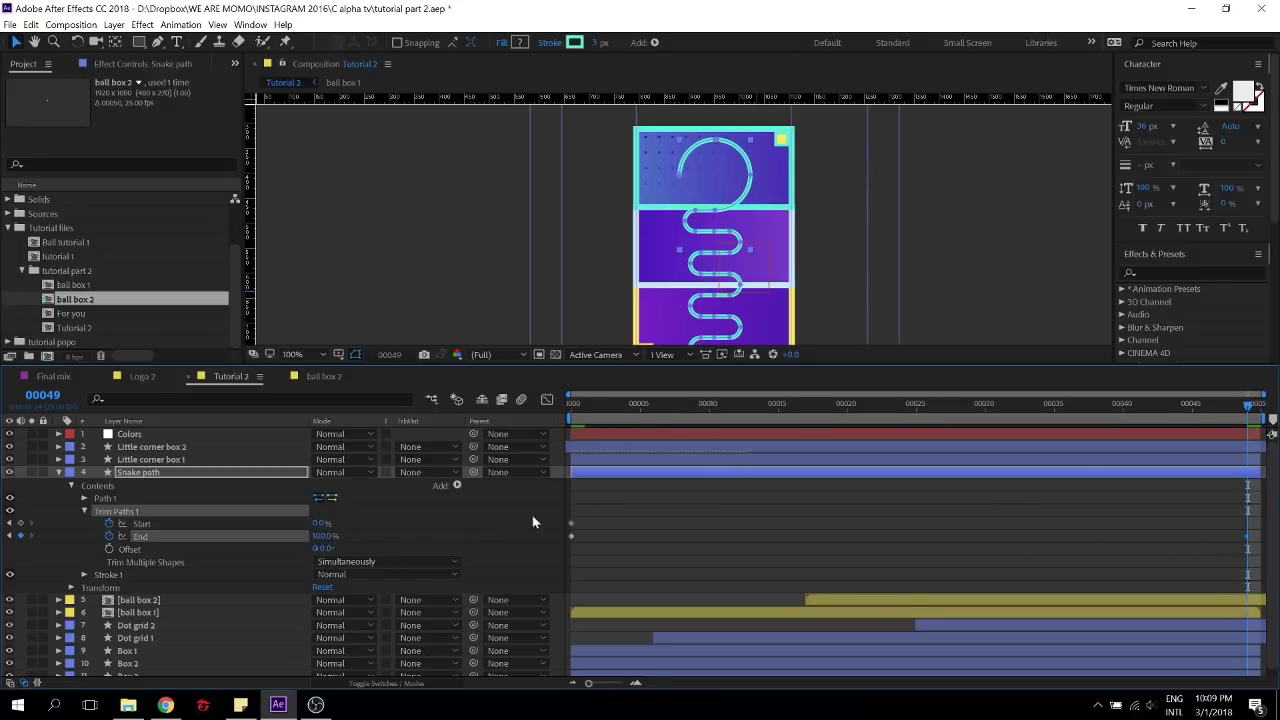
drag(321, 523, 418, 526)
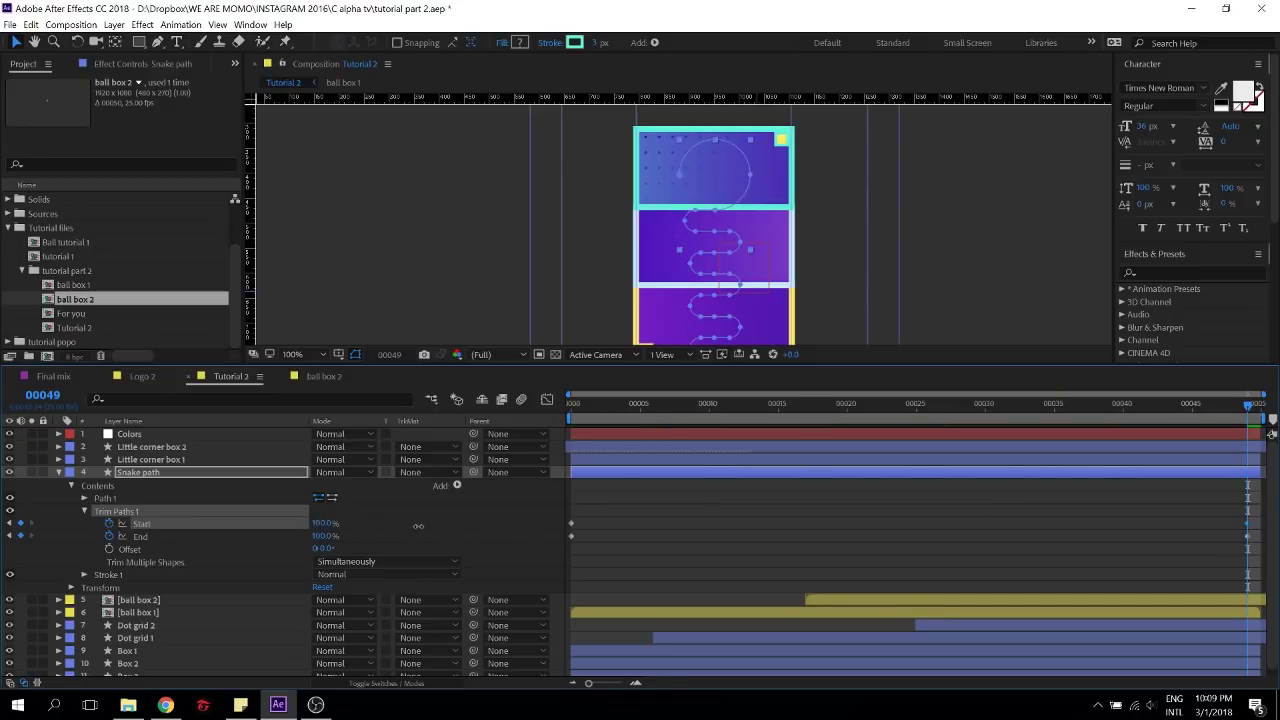
drag(758, 328, 748, 300)
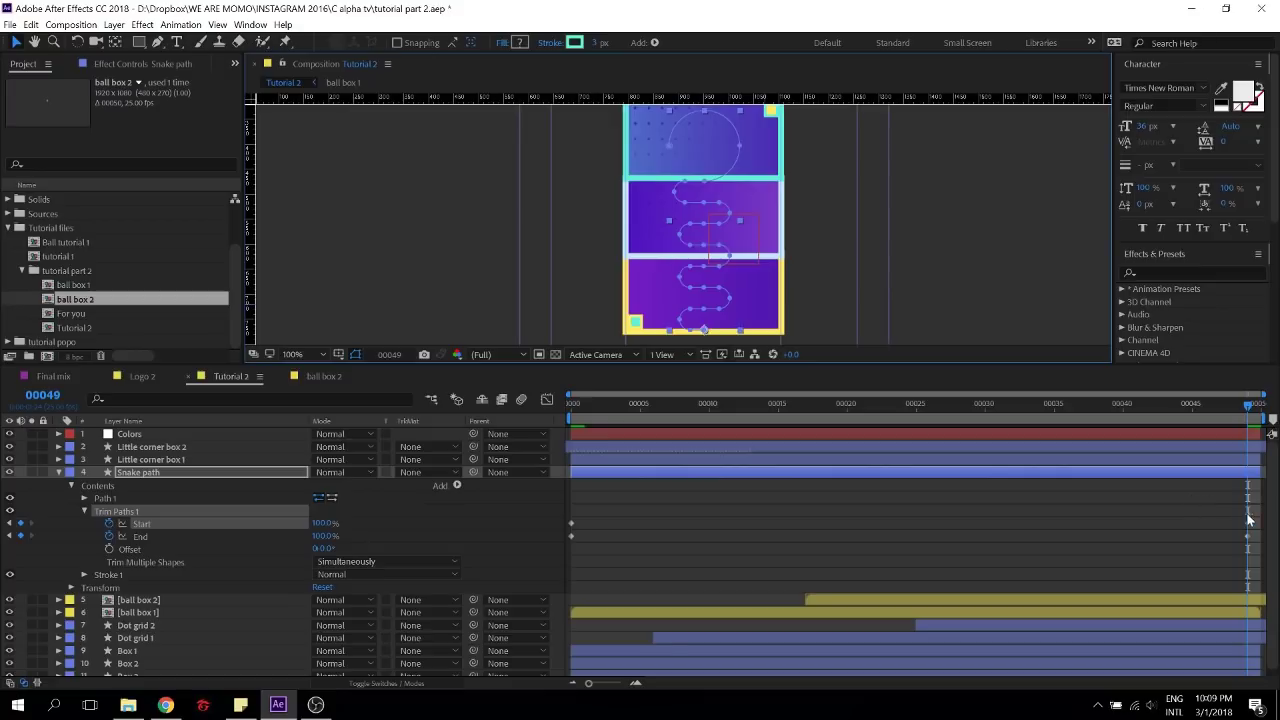
Apply Easy Ease to all Start and End keyframes of the Snake path's Trim Paths and play back from the first frame
drag(1256, 513, 582, 574)
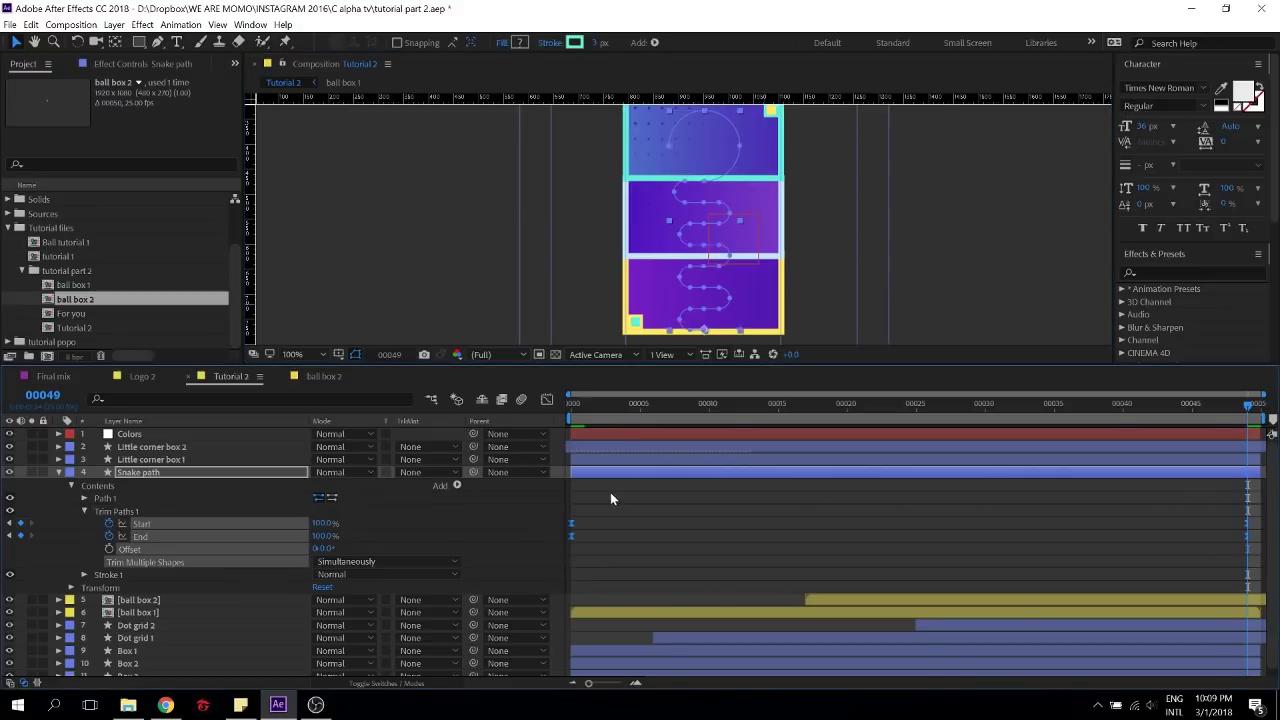
key(Home)
key(space)
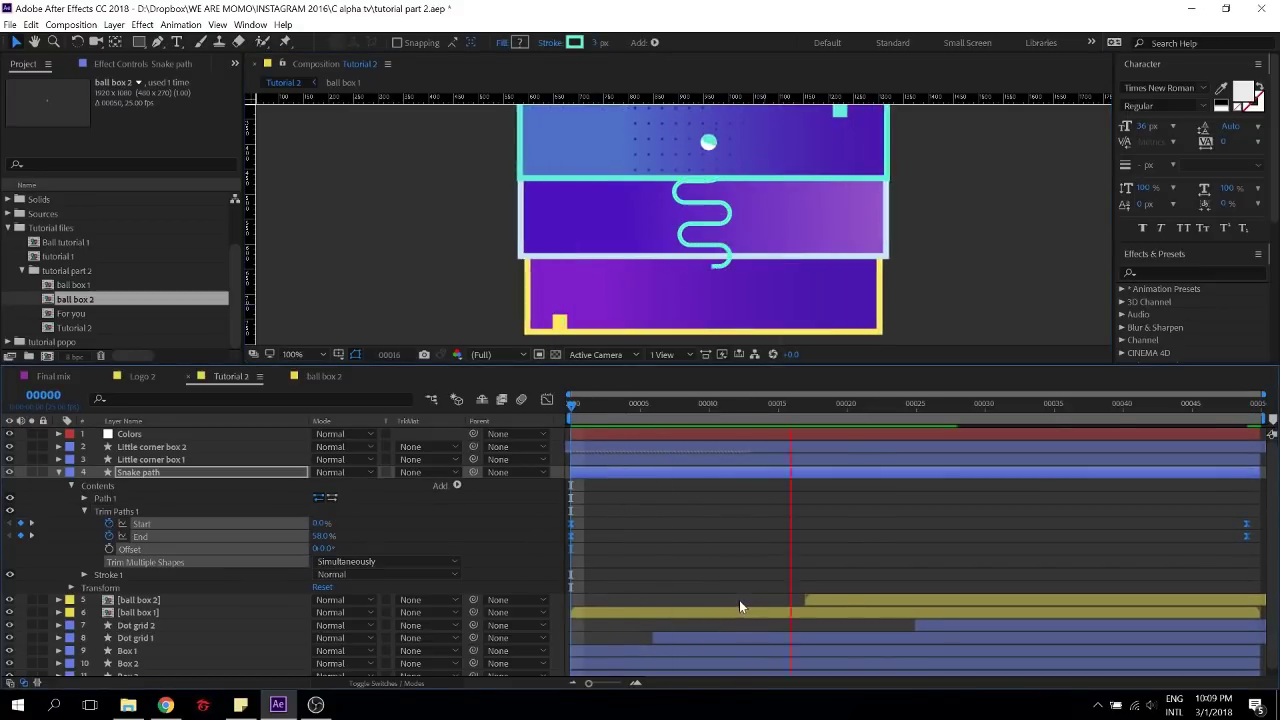
key(space)
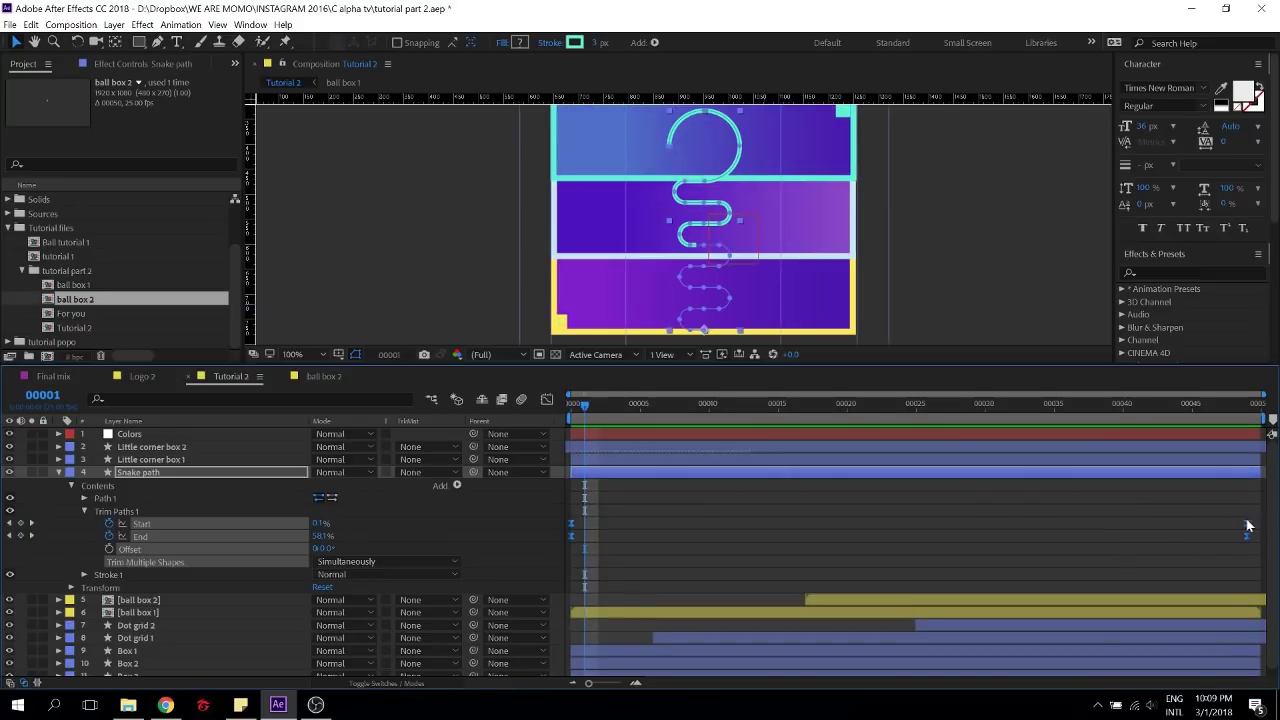
Move the first Trim Paths Start keyframe to frame 7 and lengthen the ease into the last End and Start keyframes in the speed graph
click(1253, 525)
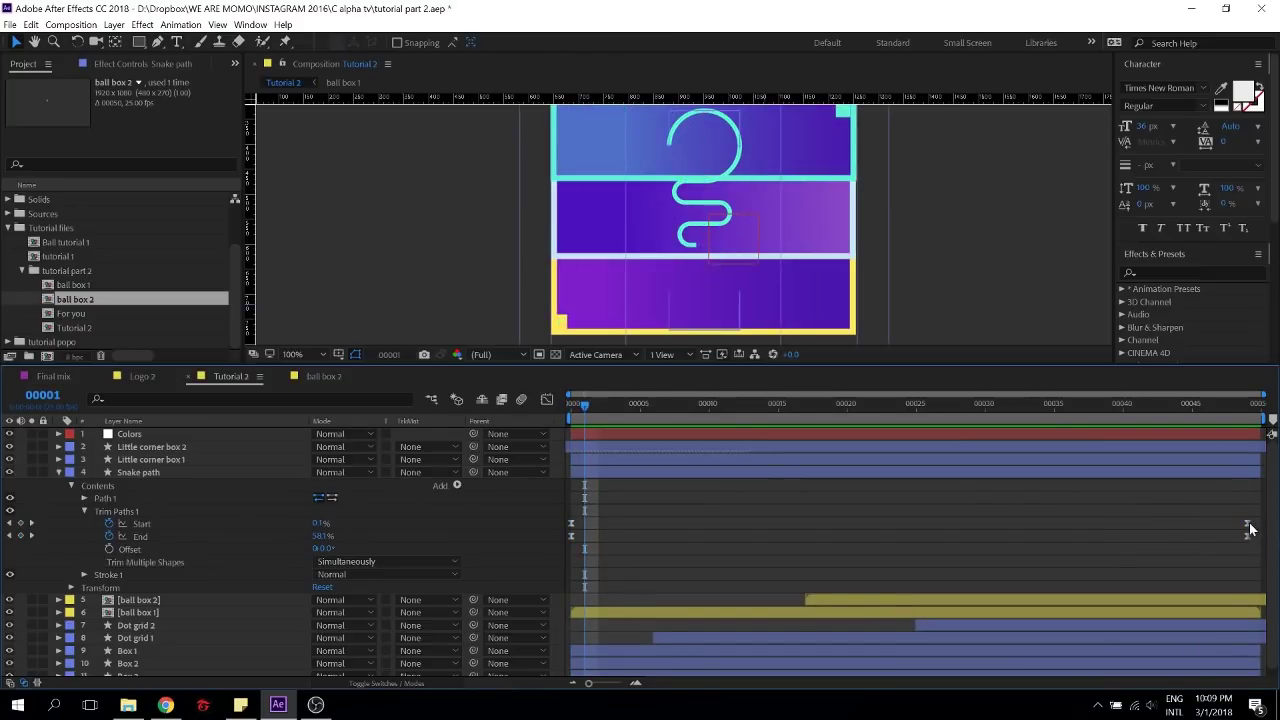
drag(571, 524, 670, 524)
click(140, 536)
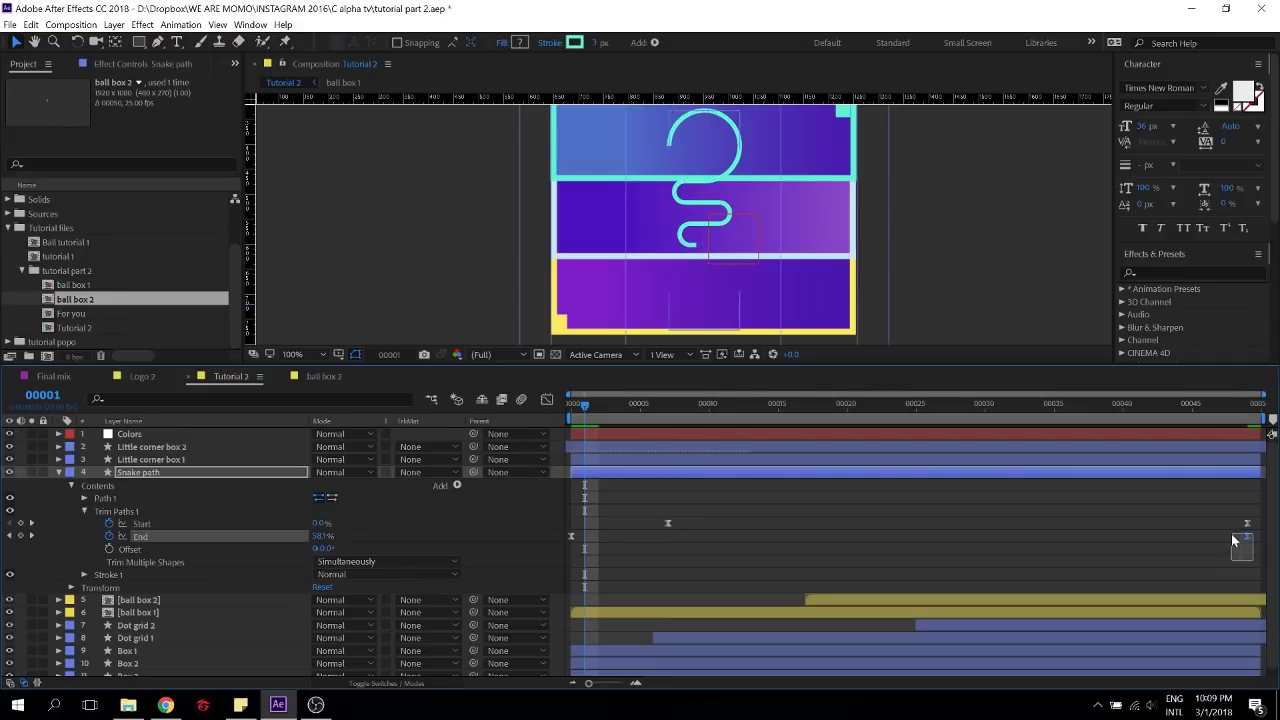
click(546, 399)
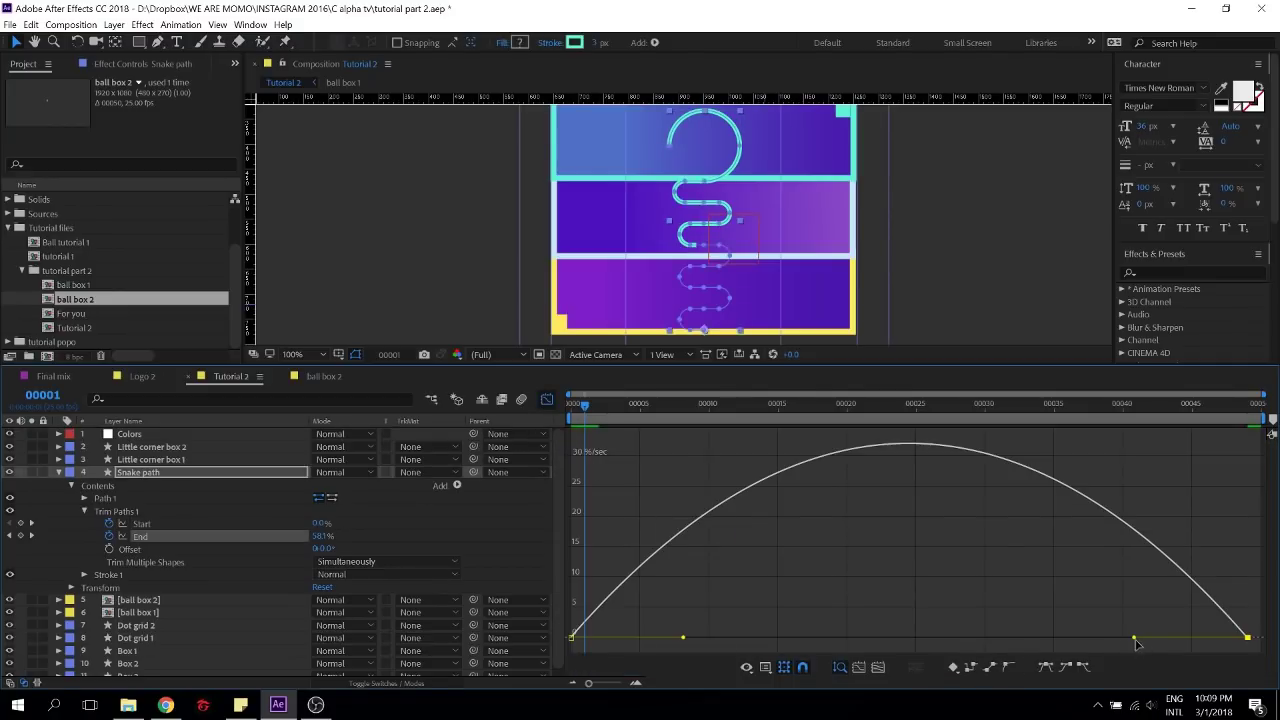
drag(1134, 637, 909, 637)
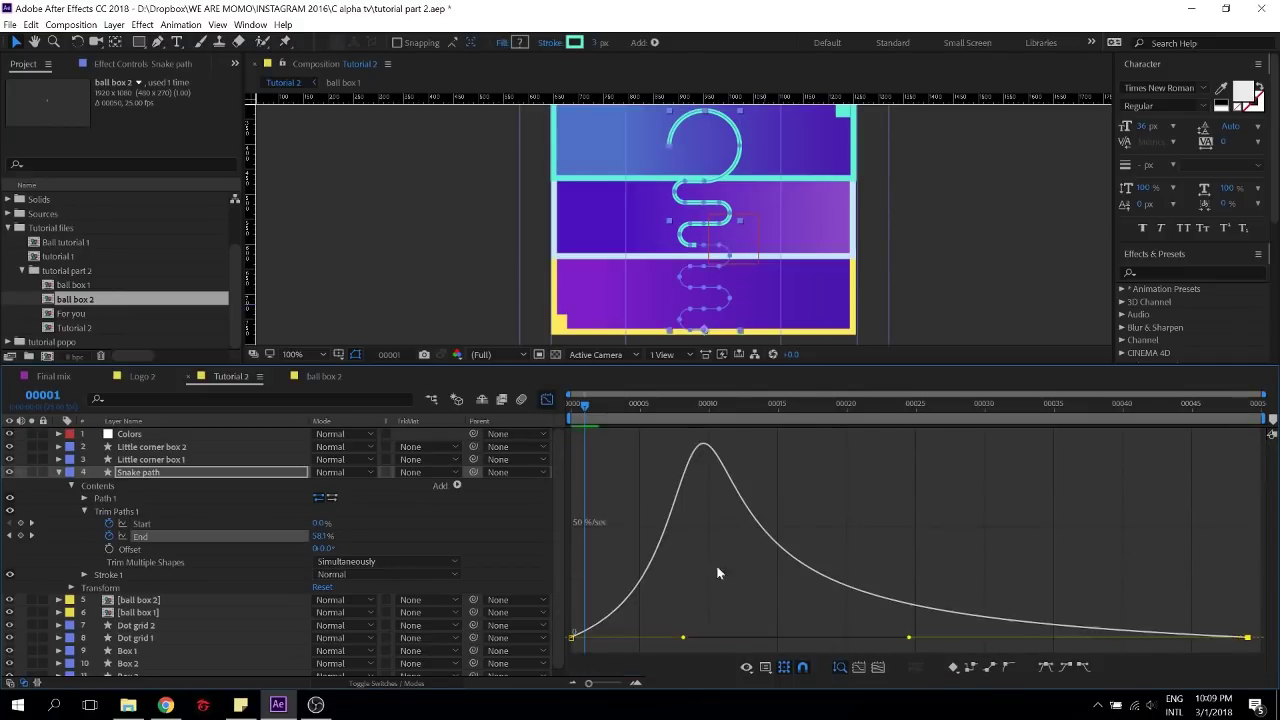
click(200, 521)
click(1248, 637)
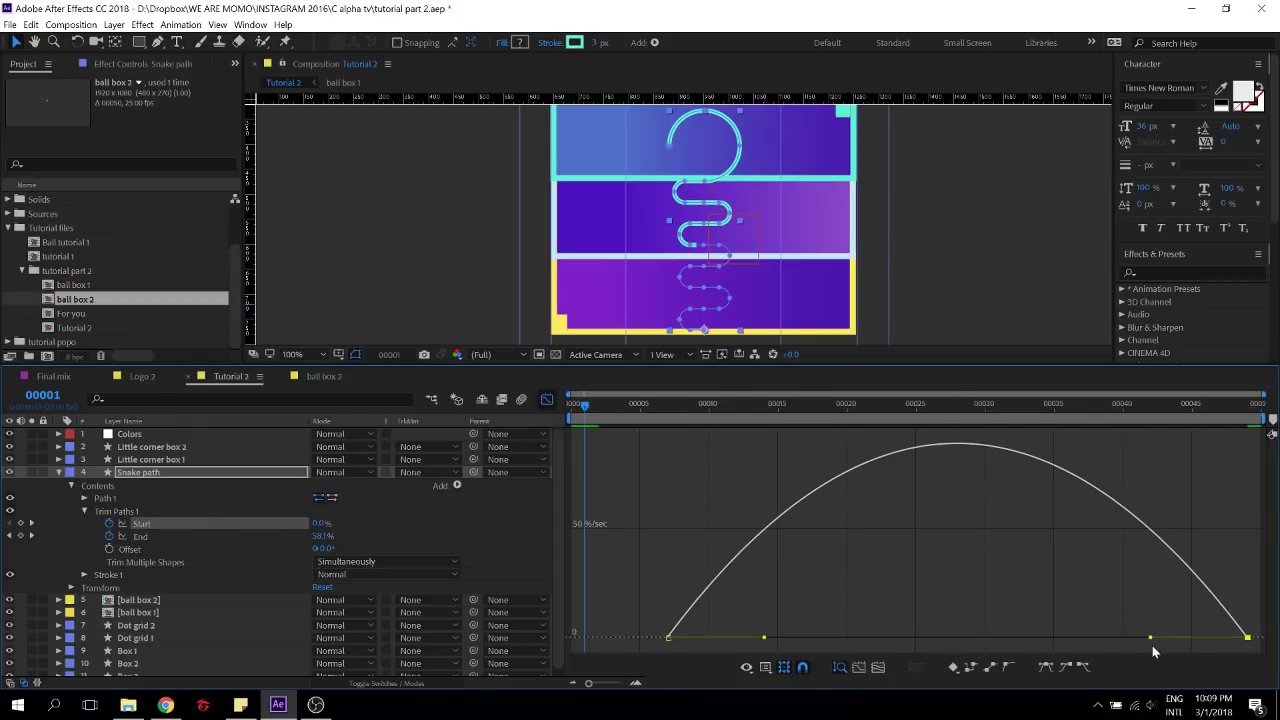
drag(1153, 640, 956, 637)
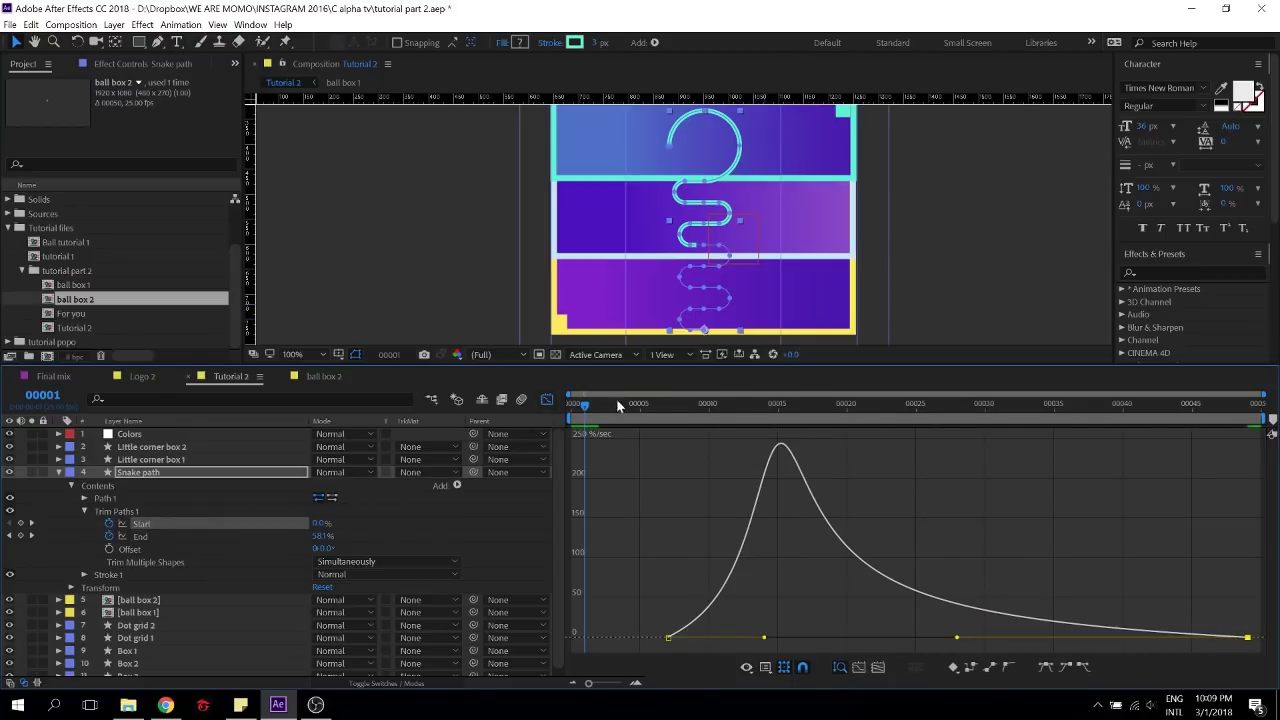
Play back the composition from the first frame to check the snake line's speed, and leave the graph editor
key(Home)
key(space)
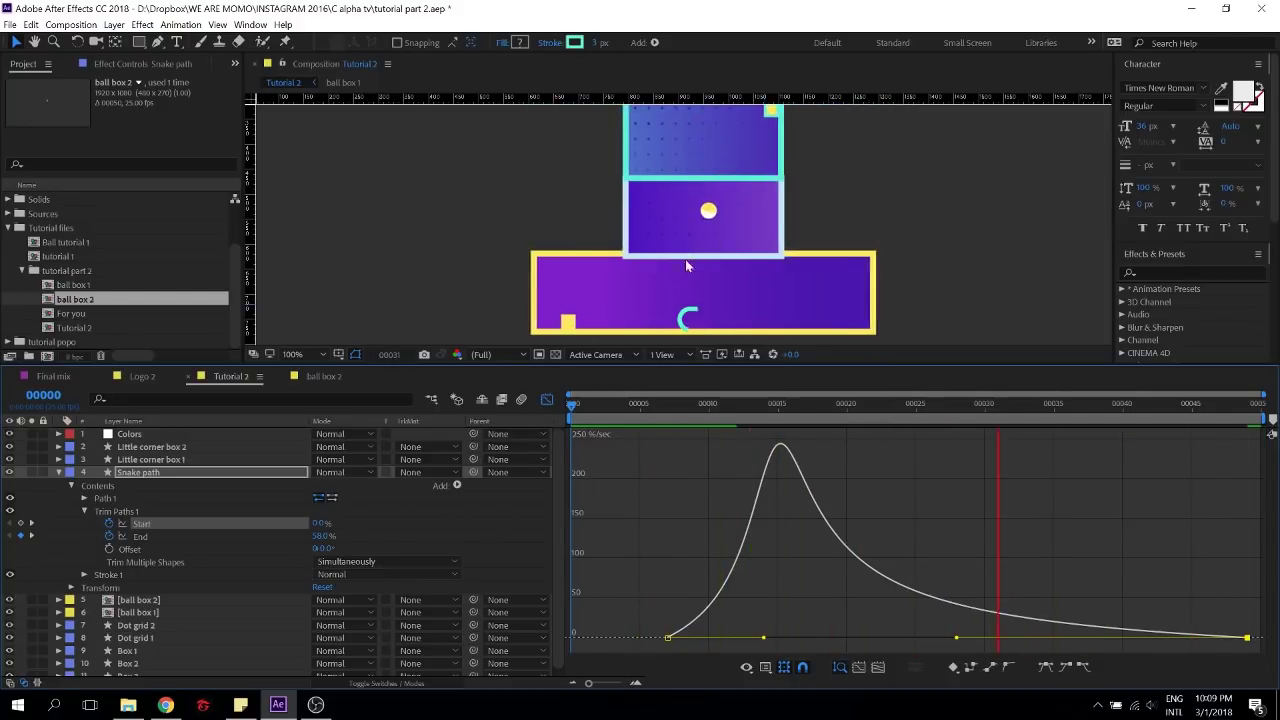
click(547, 399)
Delay the first Trim Paths Start keyframe to frame 11, checking the snake line's length and motion across the timeline
drag(677, 410, 765, 419)
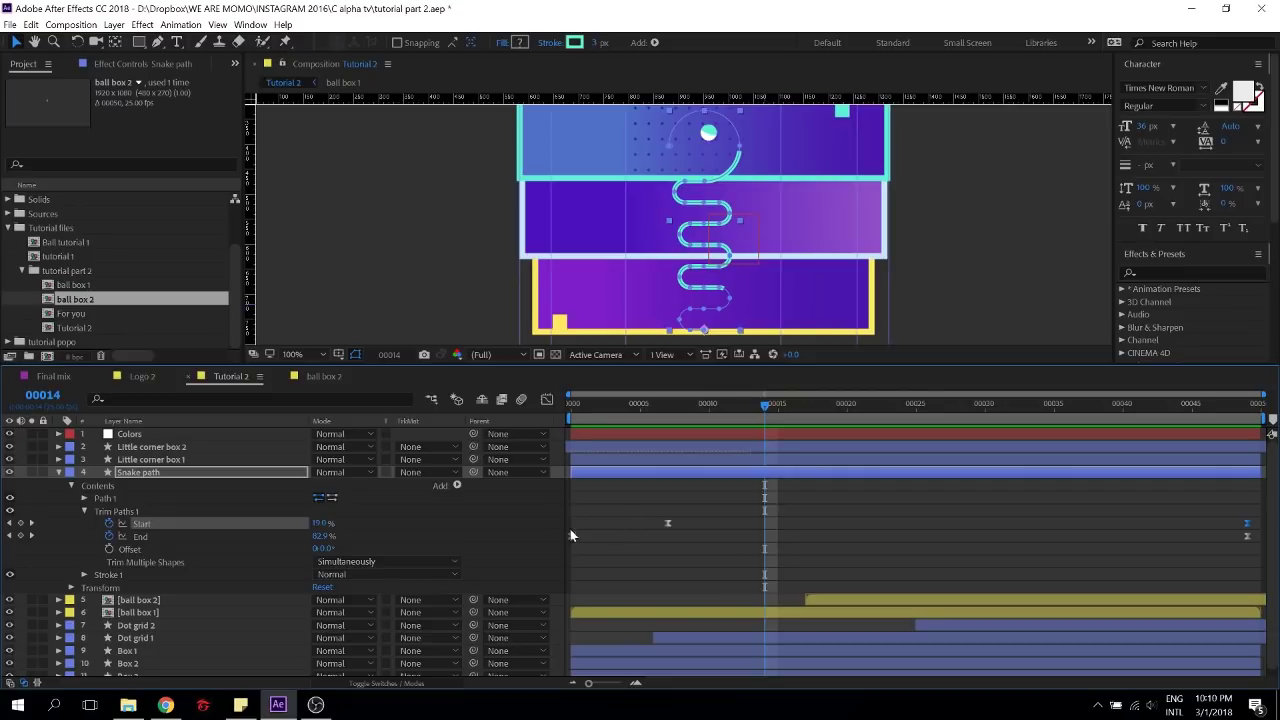
mouse_move(571, 537)
mouse_down()
mouse_move(649, 531)
mouse_move(575, 536)
mouse_up()
drag(667, 523, 697, 538)
drag(766, 409, 833, 411)
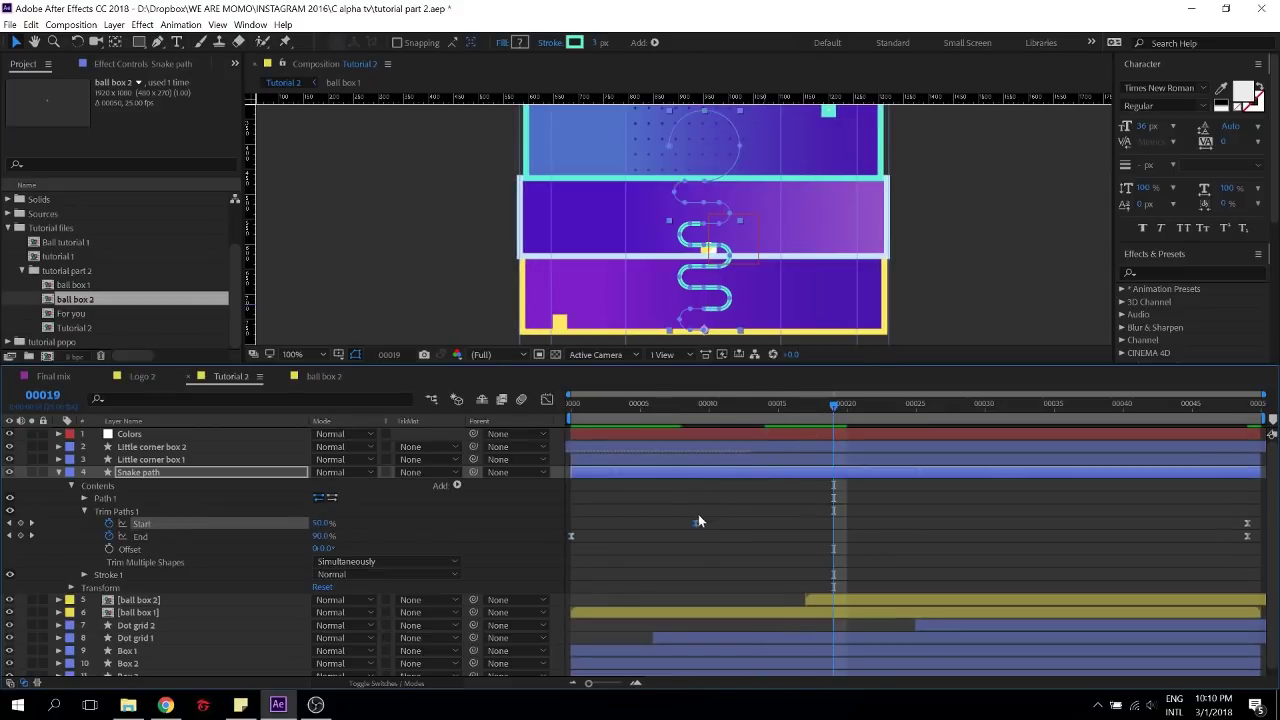
drag(699, 523, 729, 531)
drag(720, 406, 1181, 424)
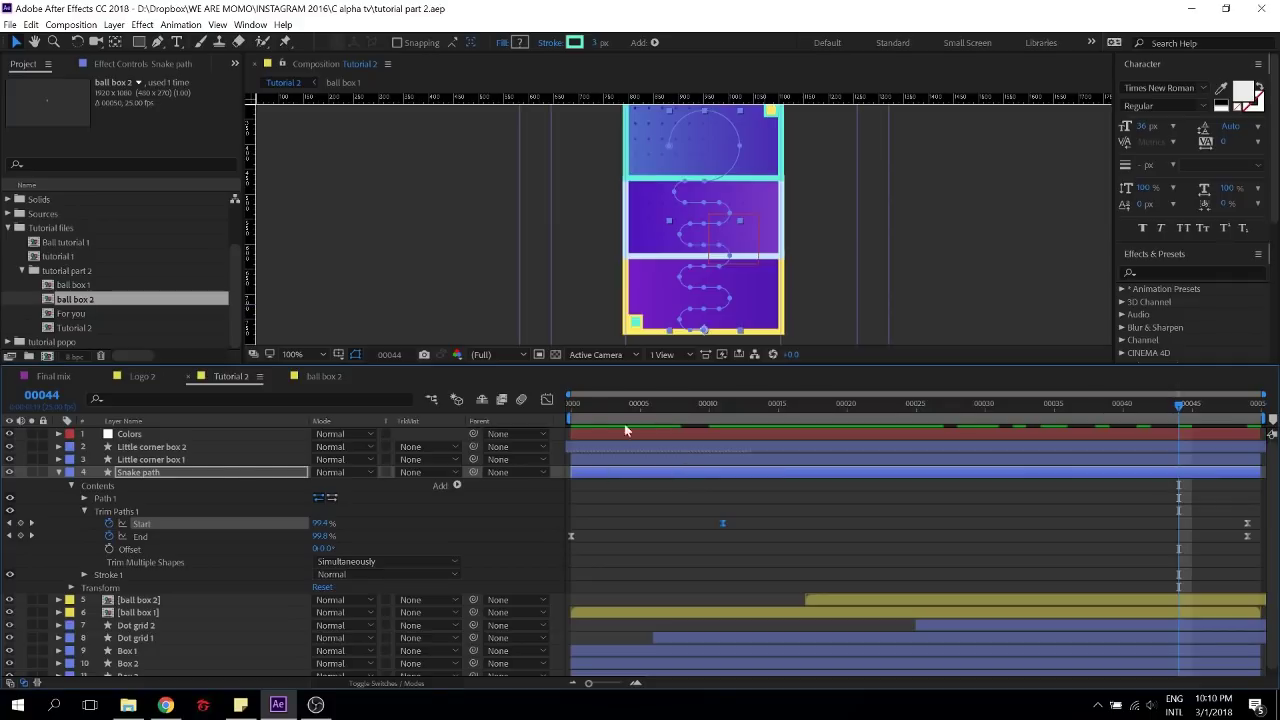
Examine the dashed snake path over the opening frames of the Logo 2 composition and return to Tutorial 2
click(150, 377)
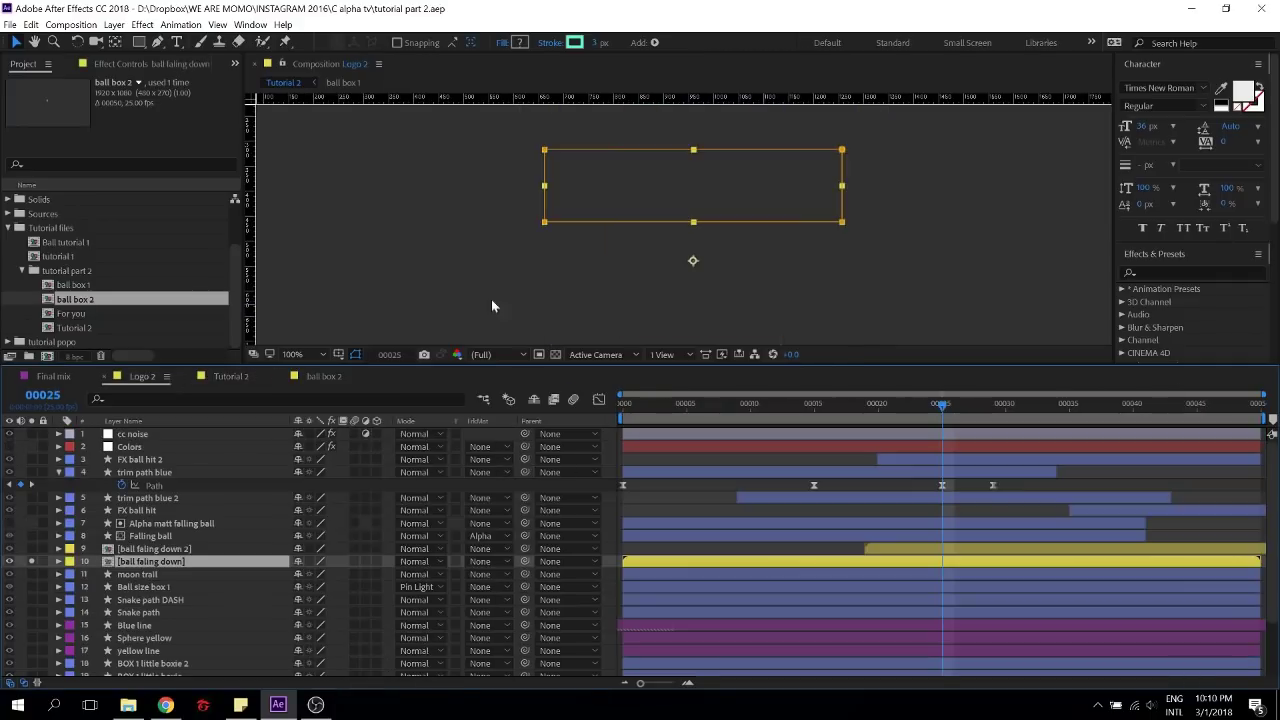
click(712, 404)
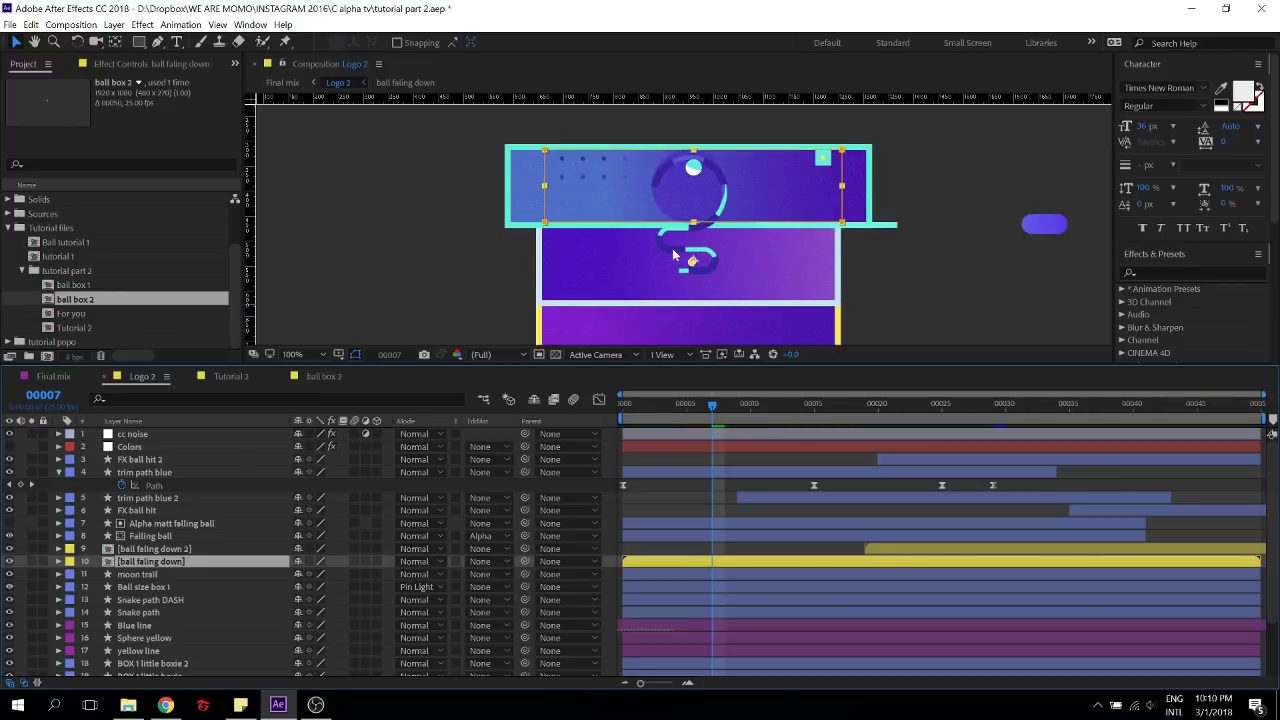
drag(728, 420, 262, 380)
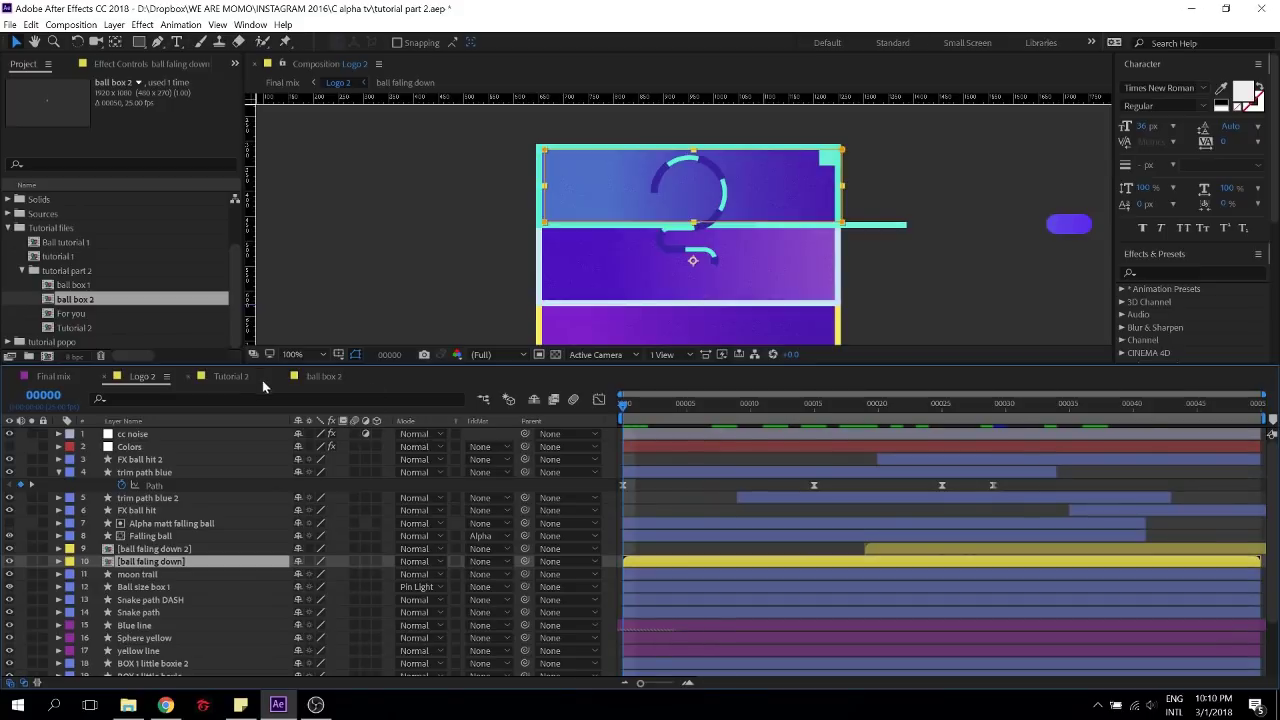
click(320, 376)
click(231, 376)
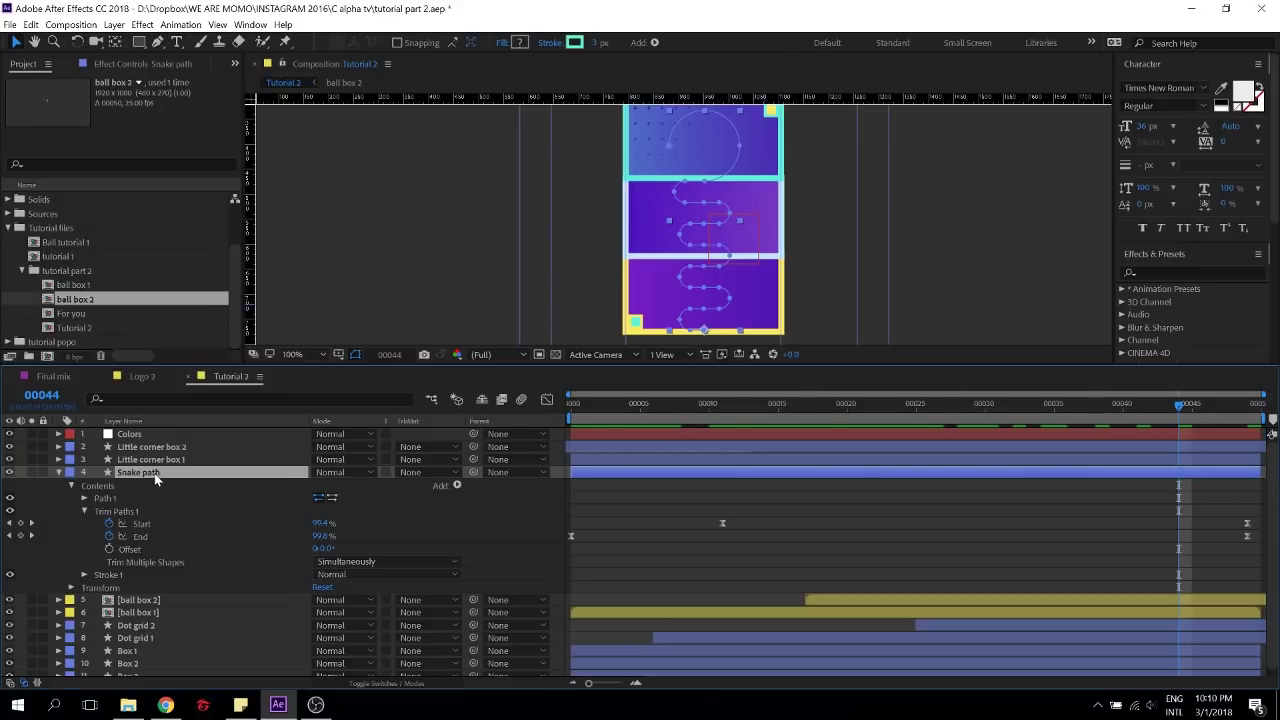
Duplicate the Snake path layer and move the current time to frame 4
key(ctrl+d)
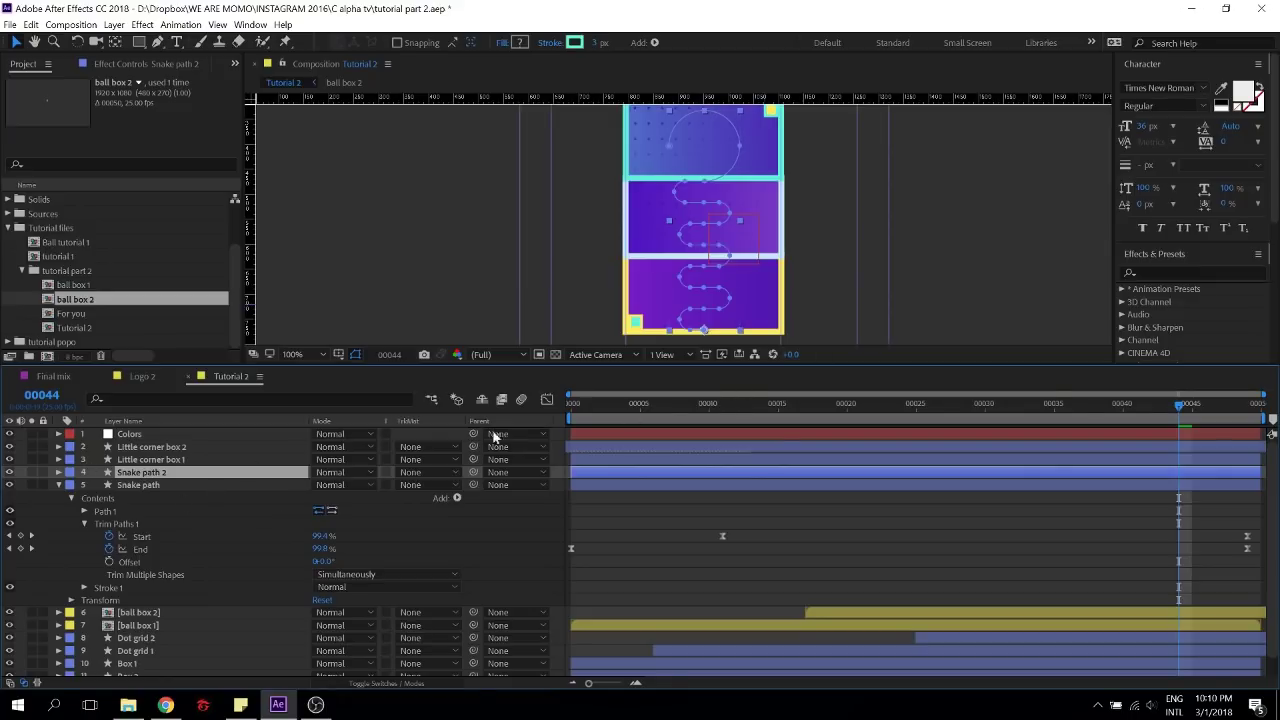
click(721, 403)
drag(697, 409, 626, 410)
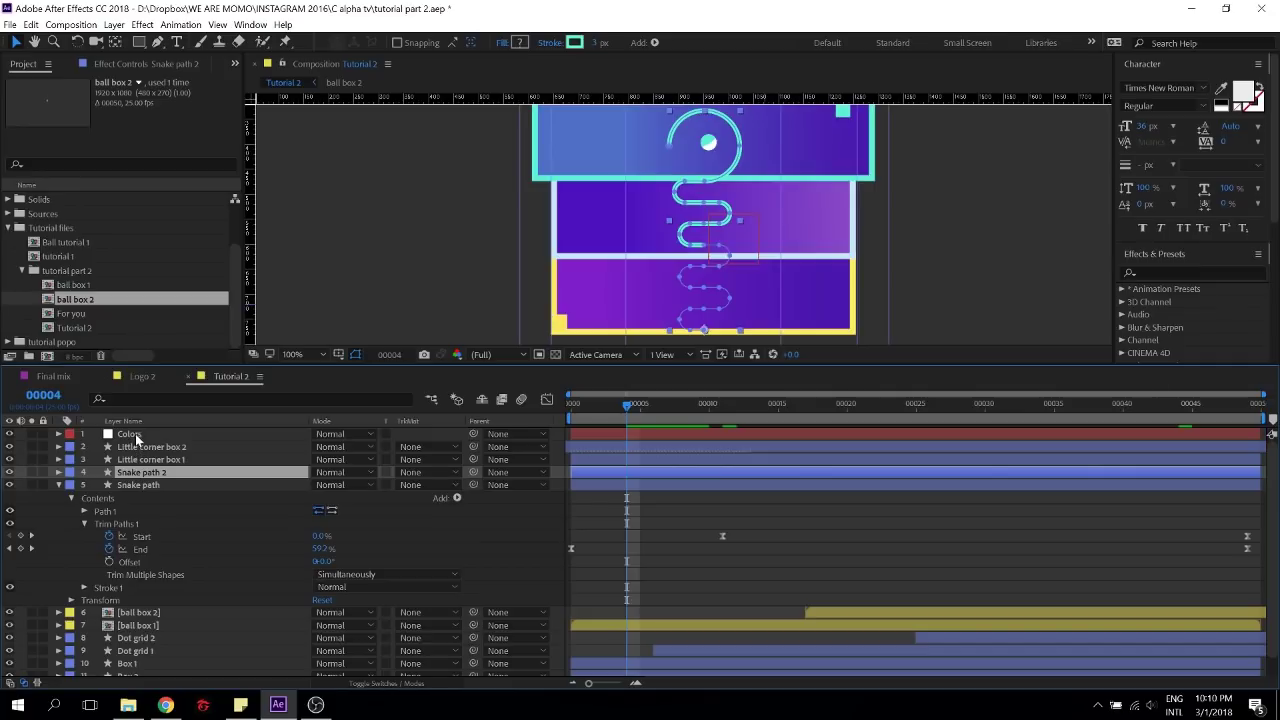
Copy color 6 (5F24EB) from the Colors layer's effects and apply it as the stroke color of the Snake path 2 layer
click(134, 434)
click(147, 63)
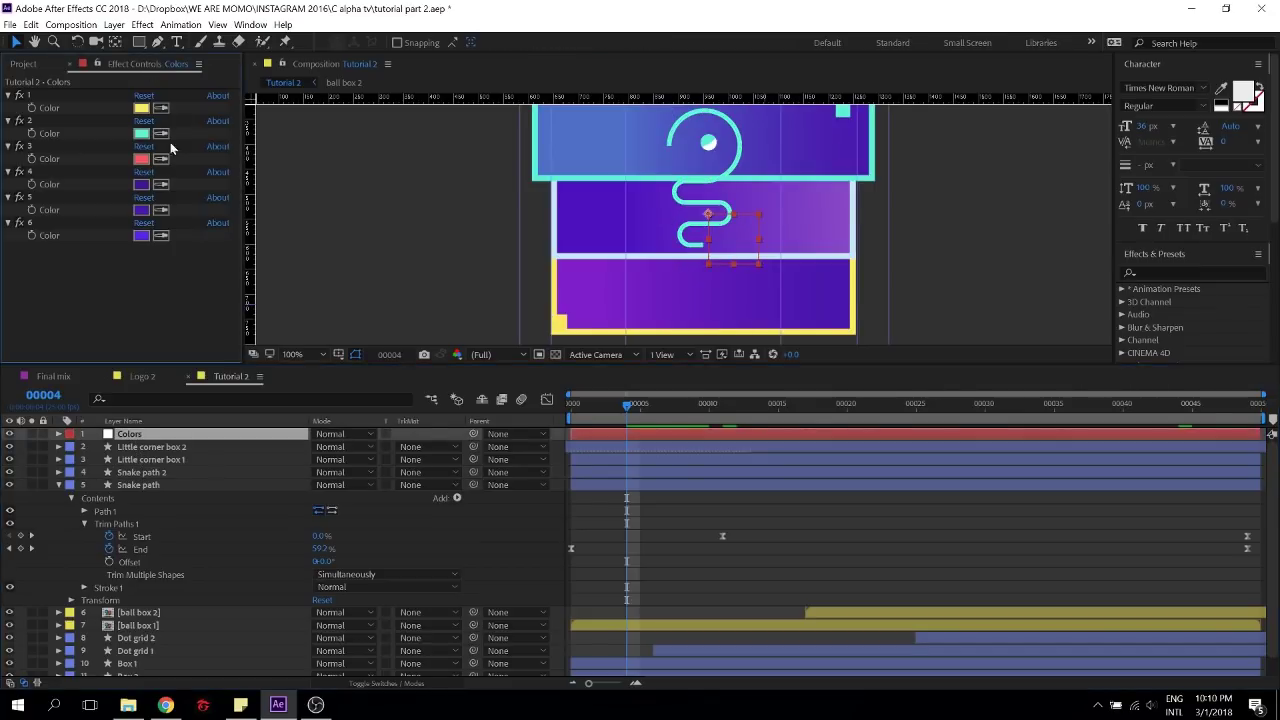
click(142, 236)
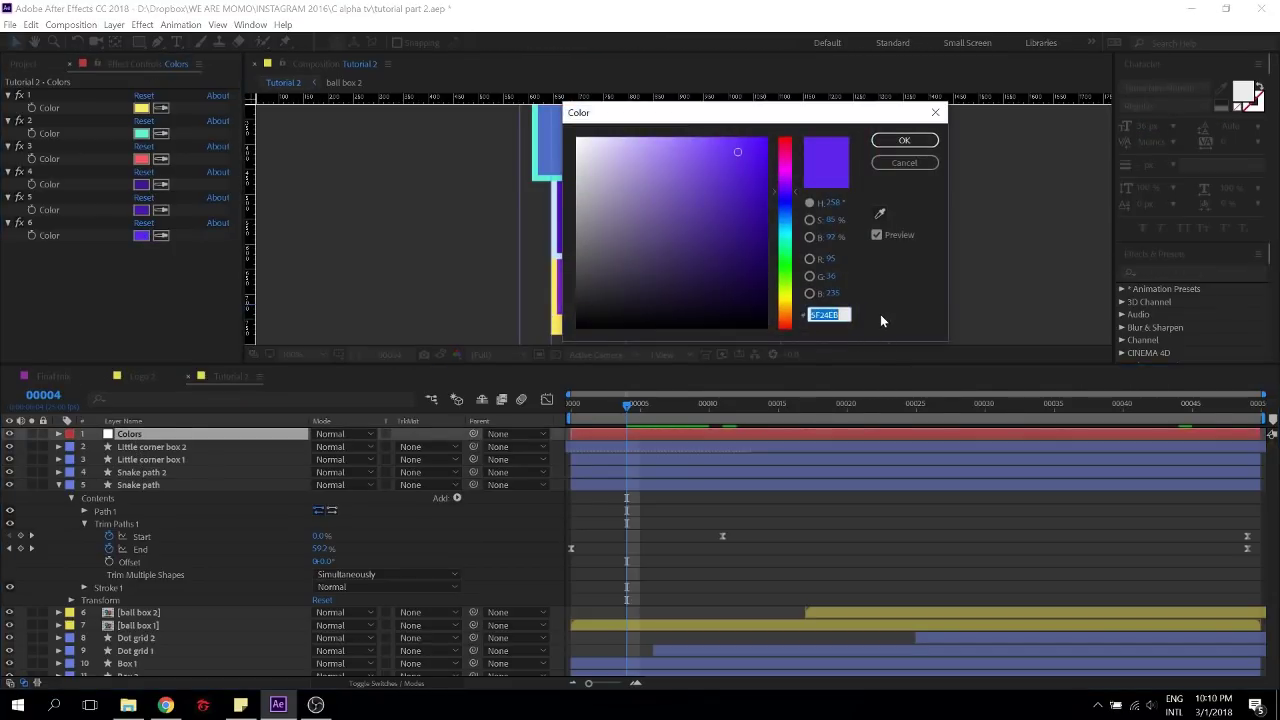
click(904, 163)
click(140, 472)
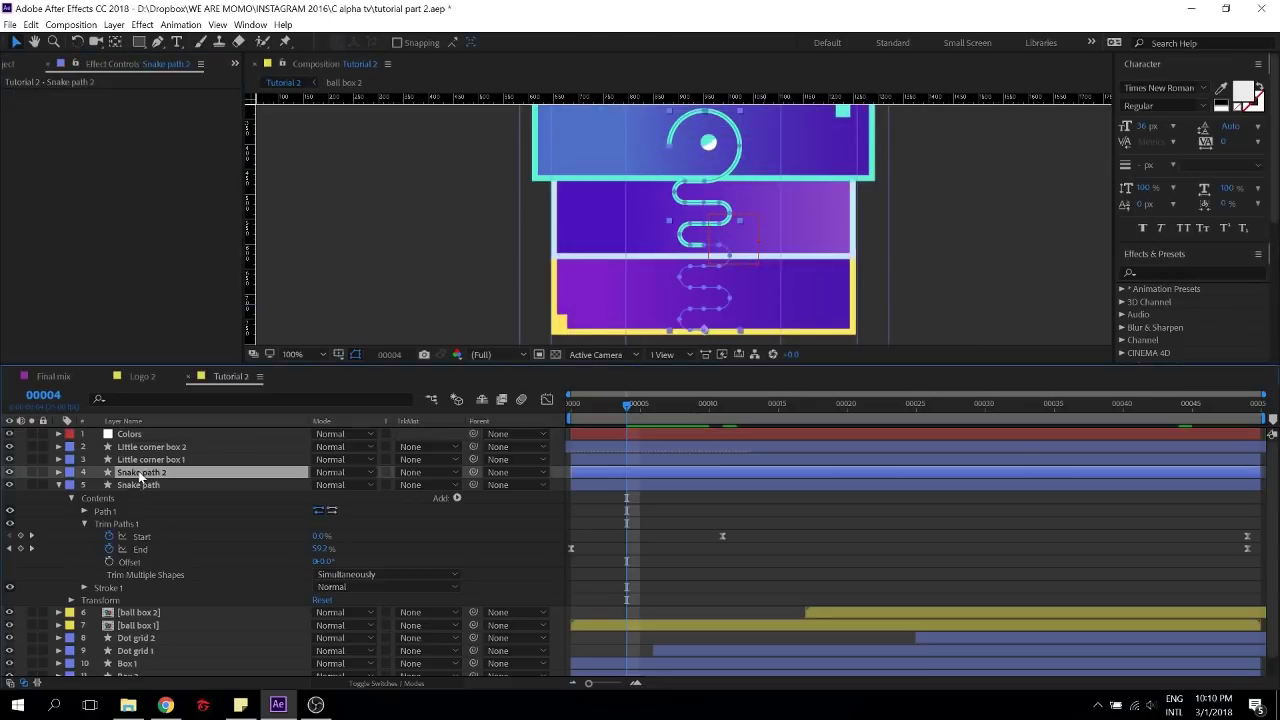
click(574, 42)
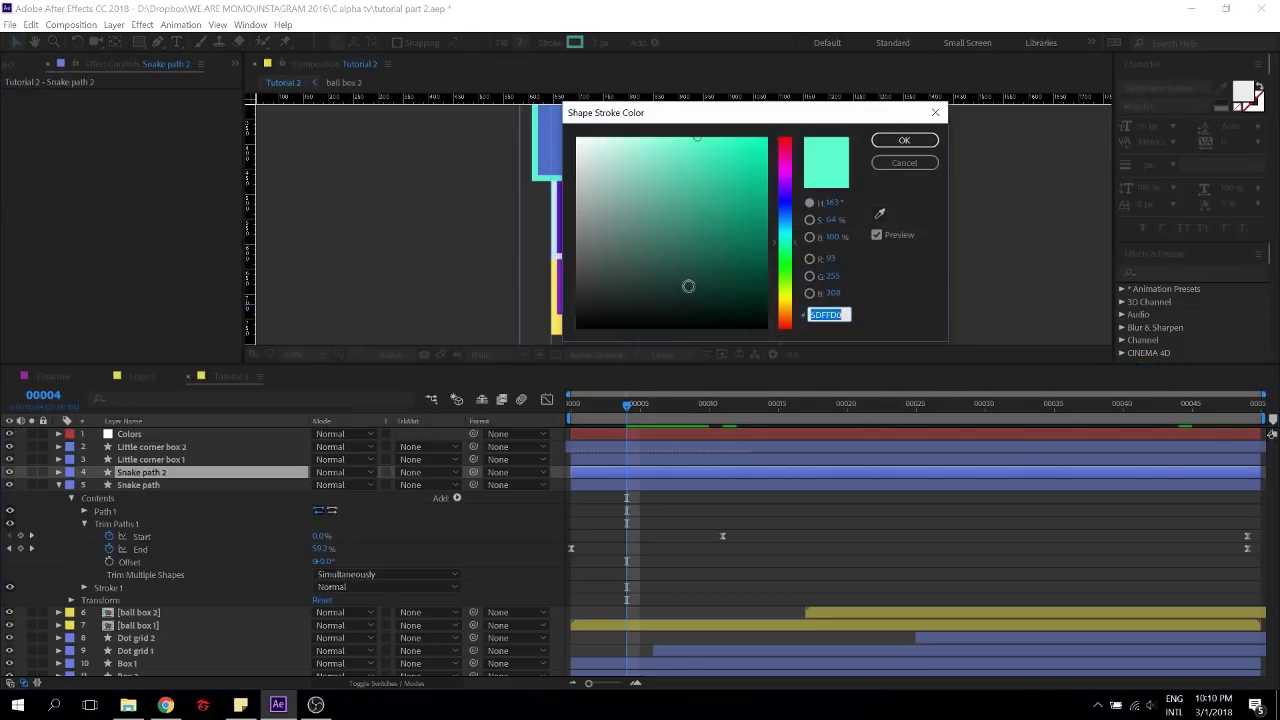
key(ctrl+v)
click(919, 140)
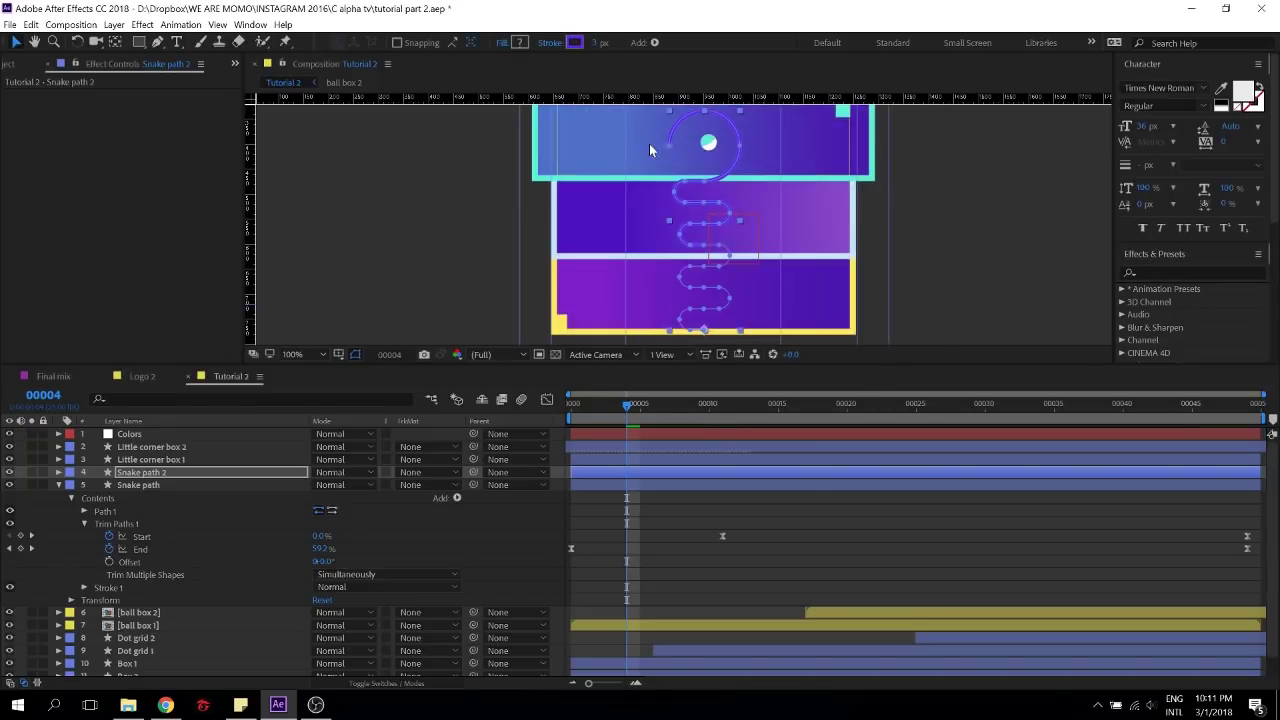
click(667, 511)
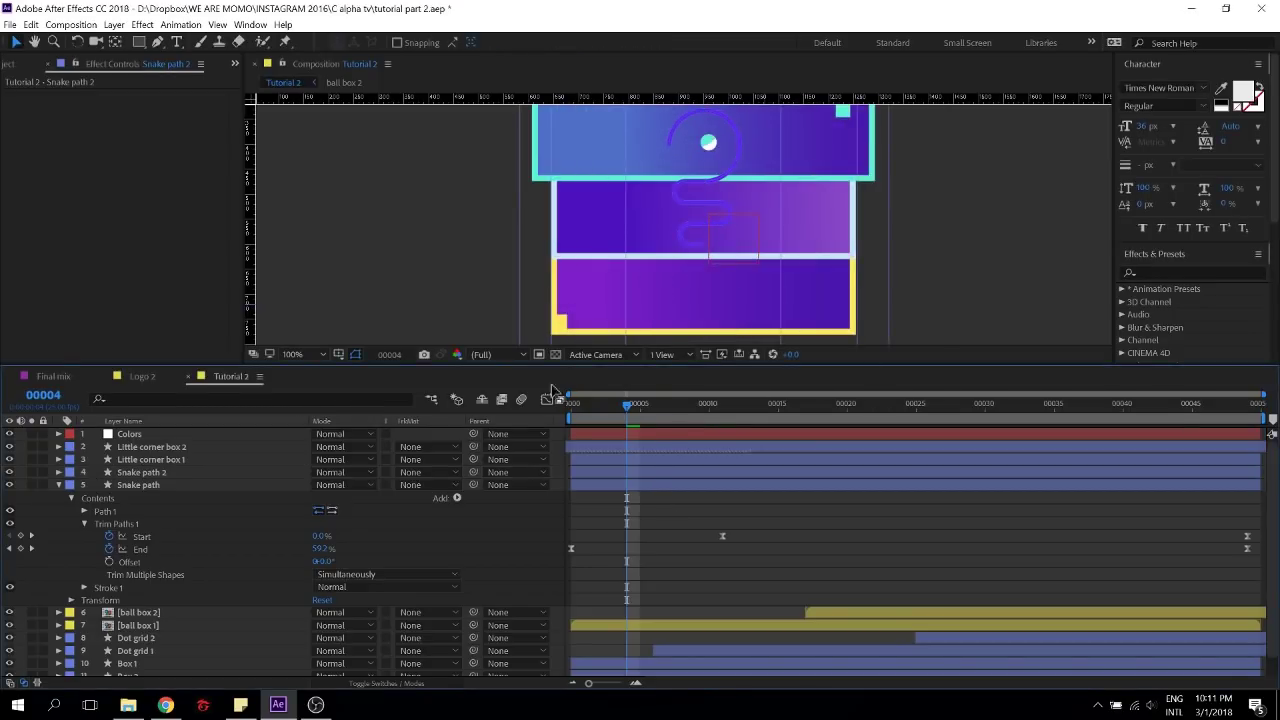
Preview the snake line's motion through the boxes and return to frame 0
key(space)
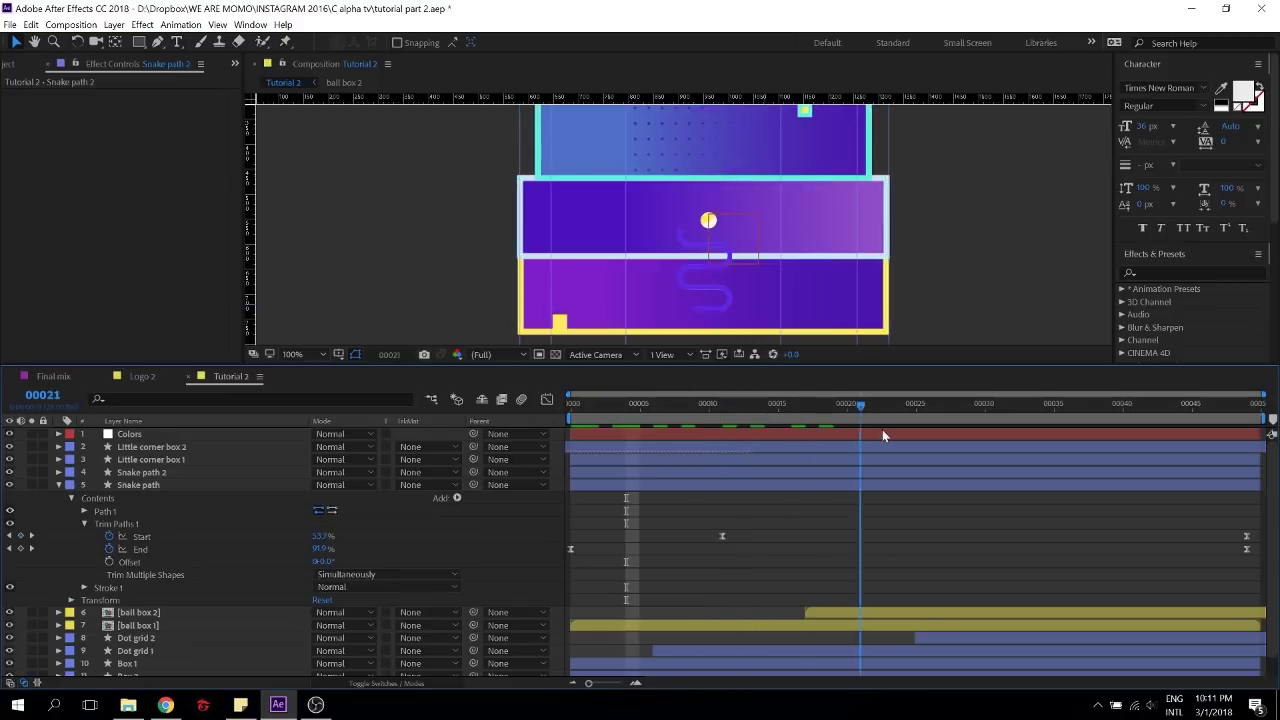
drag(728, 442, 571, 434)
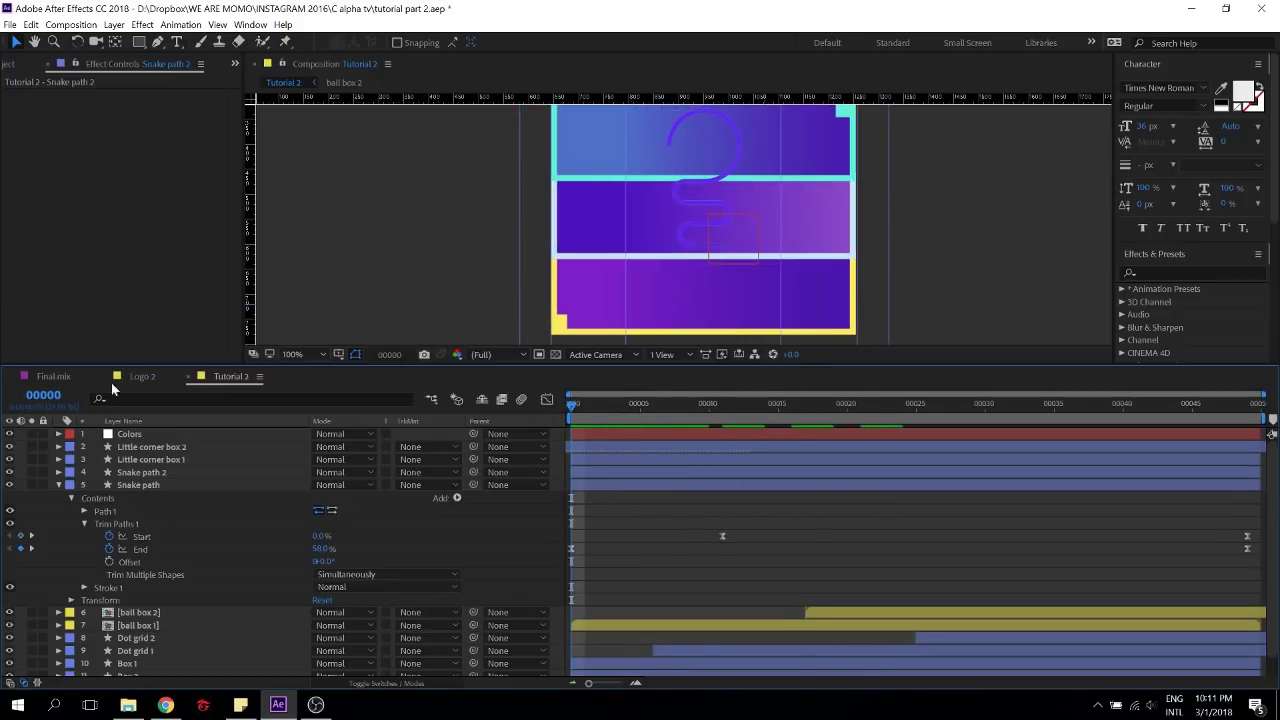
click(112, 524)
click(85, 524)
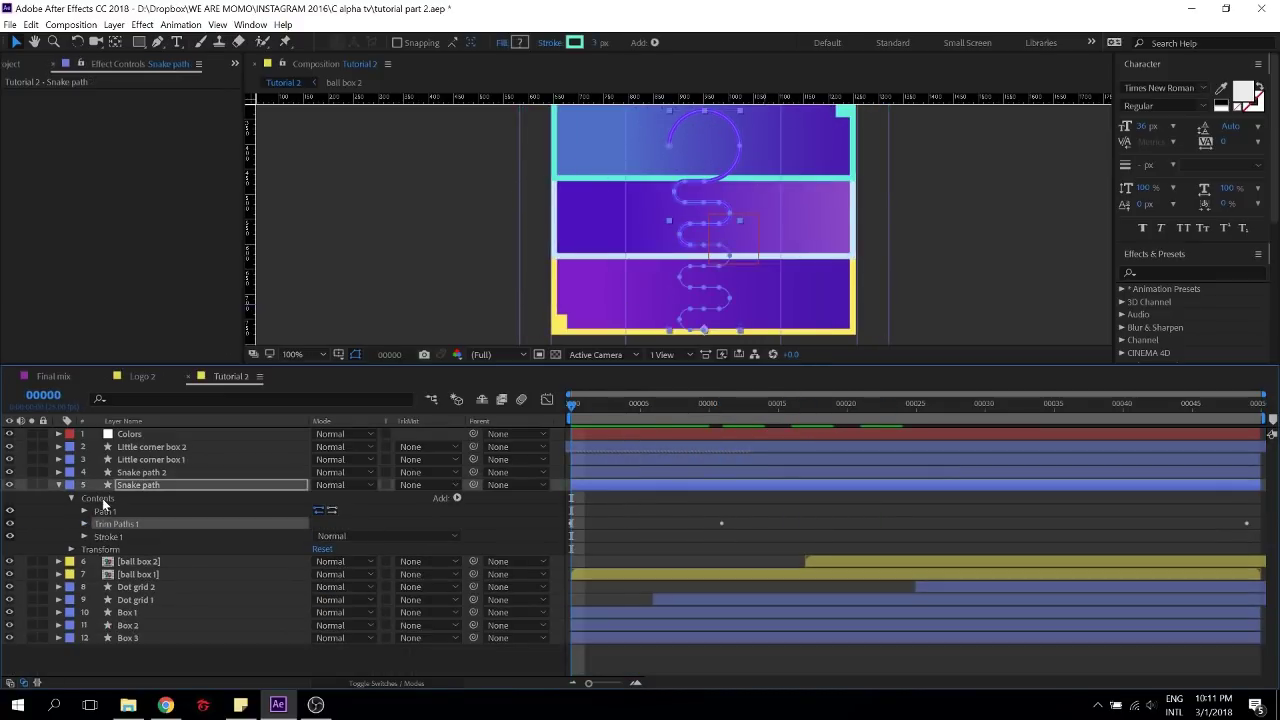
click(456, 497)
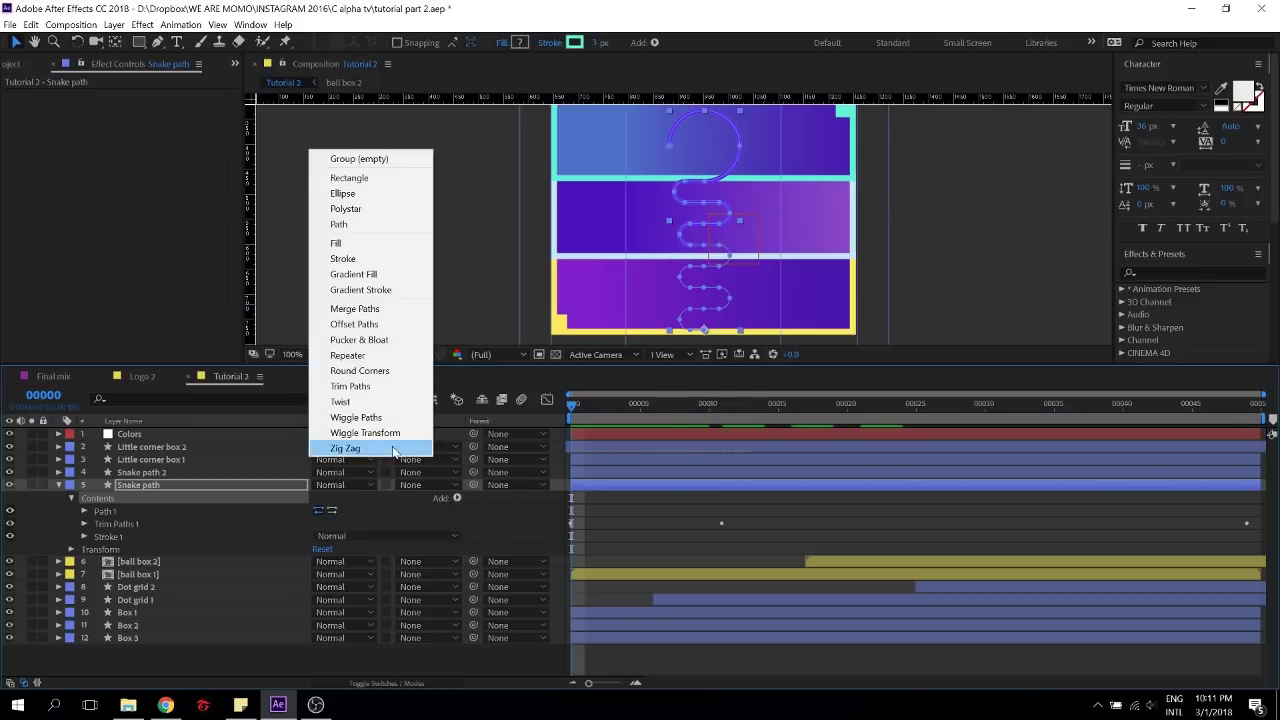
click(84, 511)
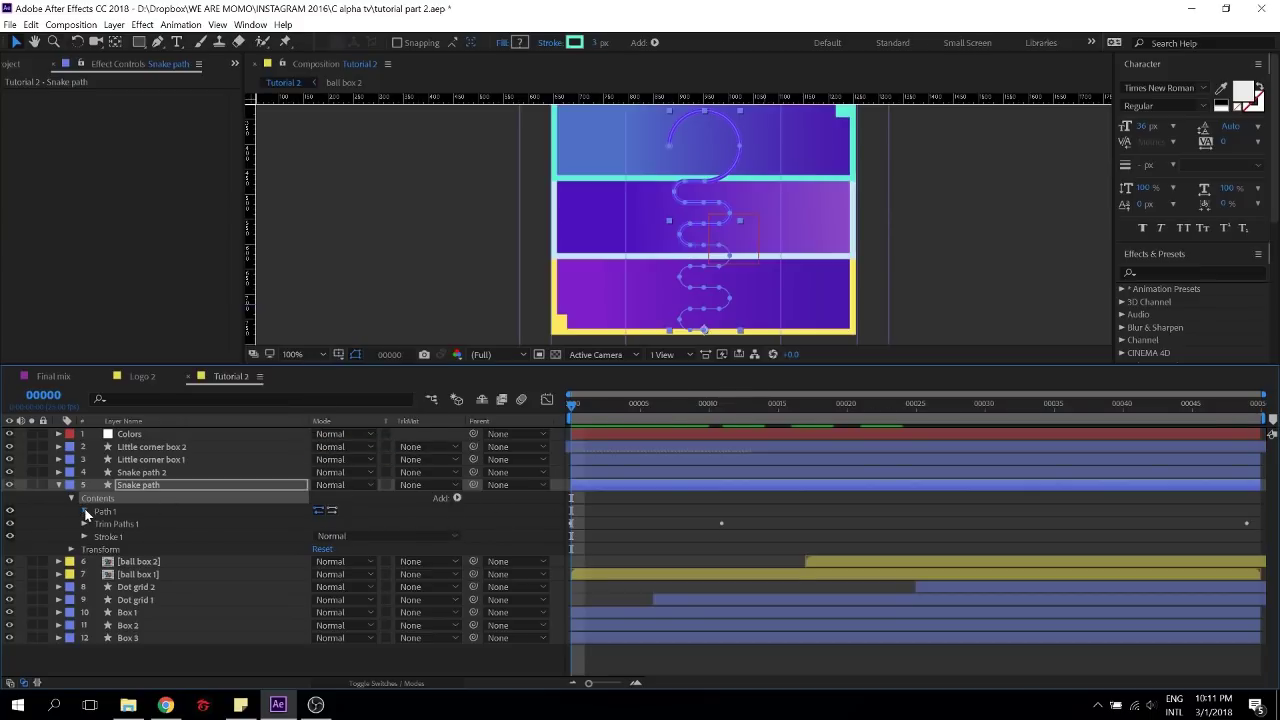
click(84, 511)
click(85, 511)
click(83, 537)
scroll(121, 569, down, 2)
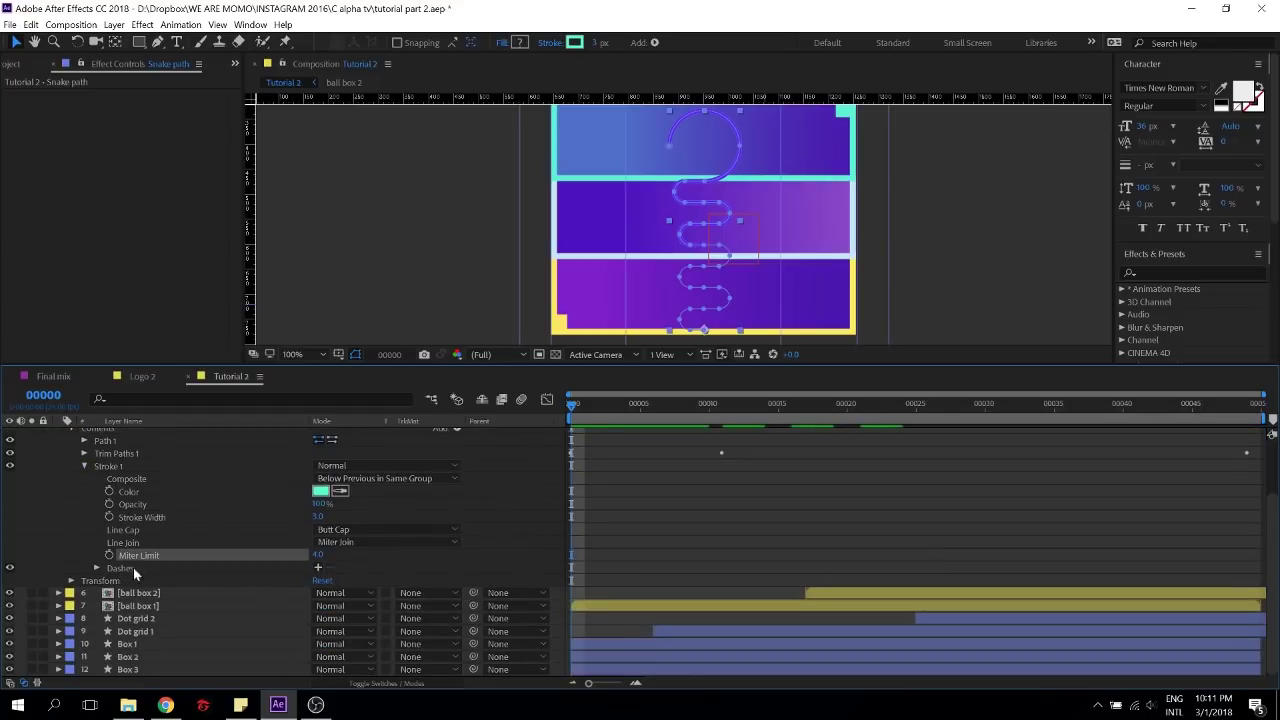
click(319, 569)
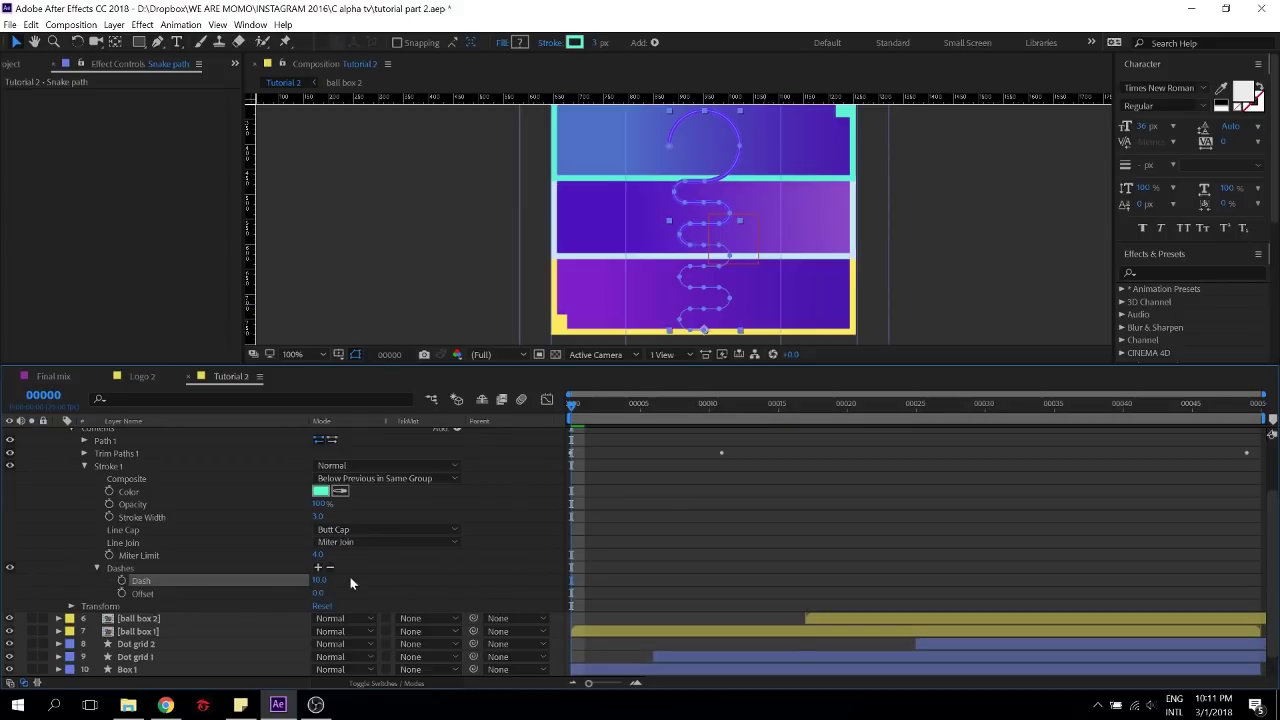
scroll(349, 575, up, 2)
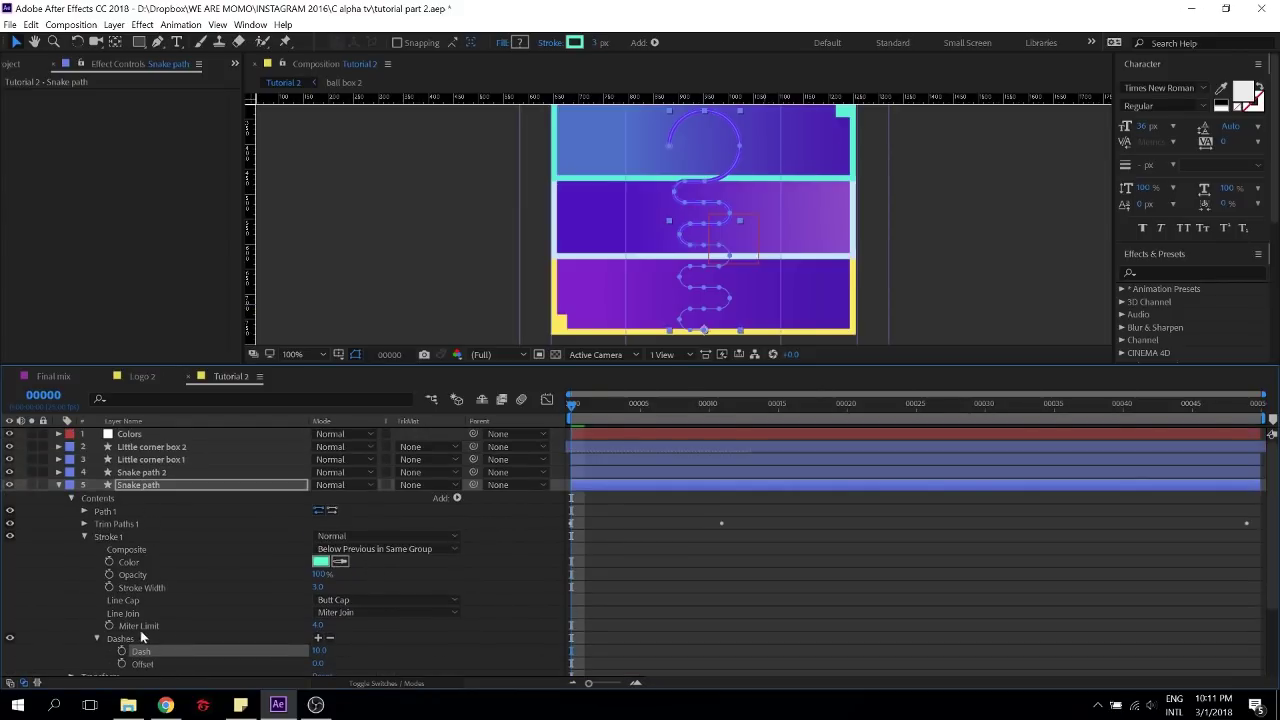
key(ctrl+z)
Add dashes to the stroke of the Snake path 2 layer and set the dash length to 17
click(120, 472)
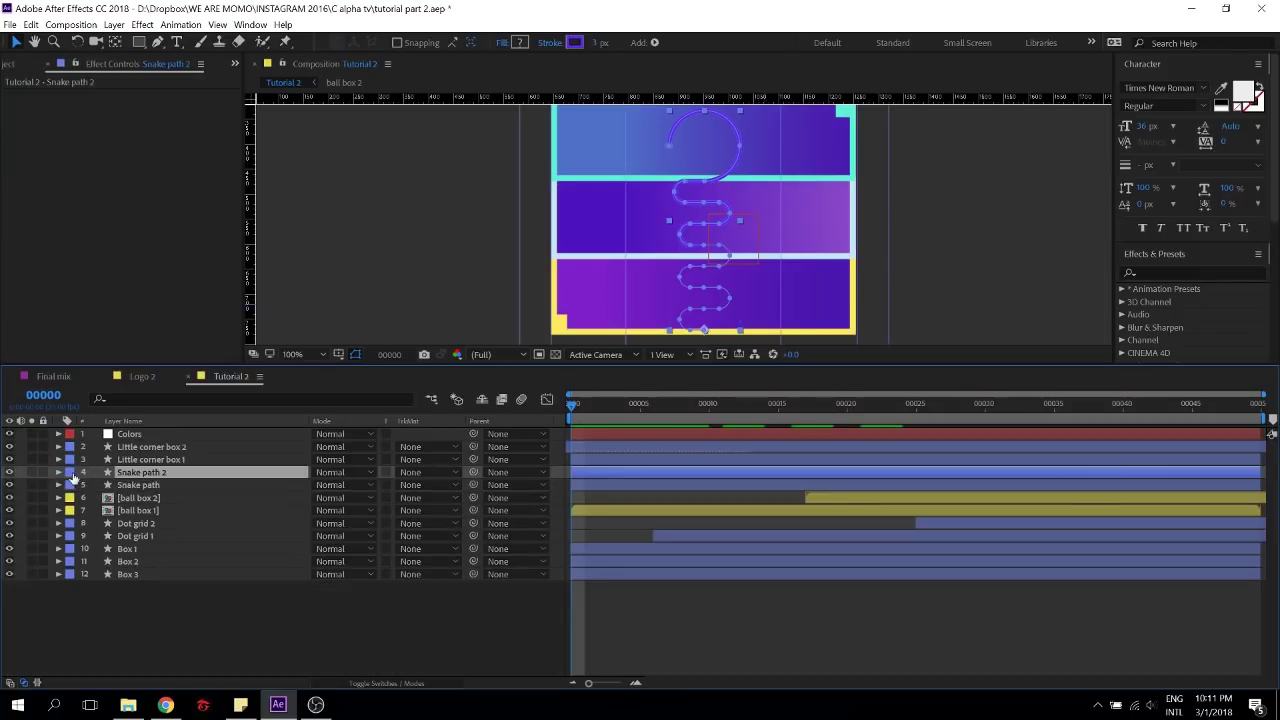
click(59, 472)
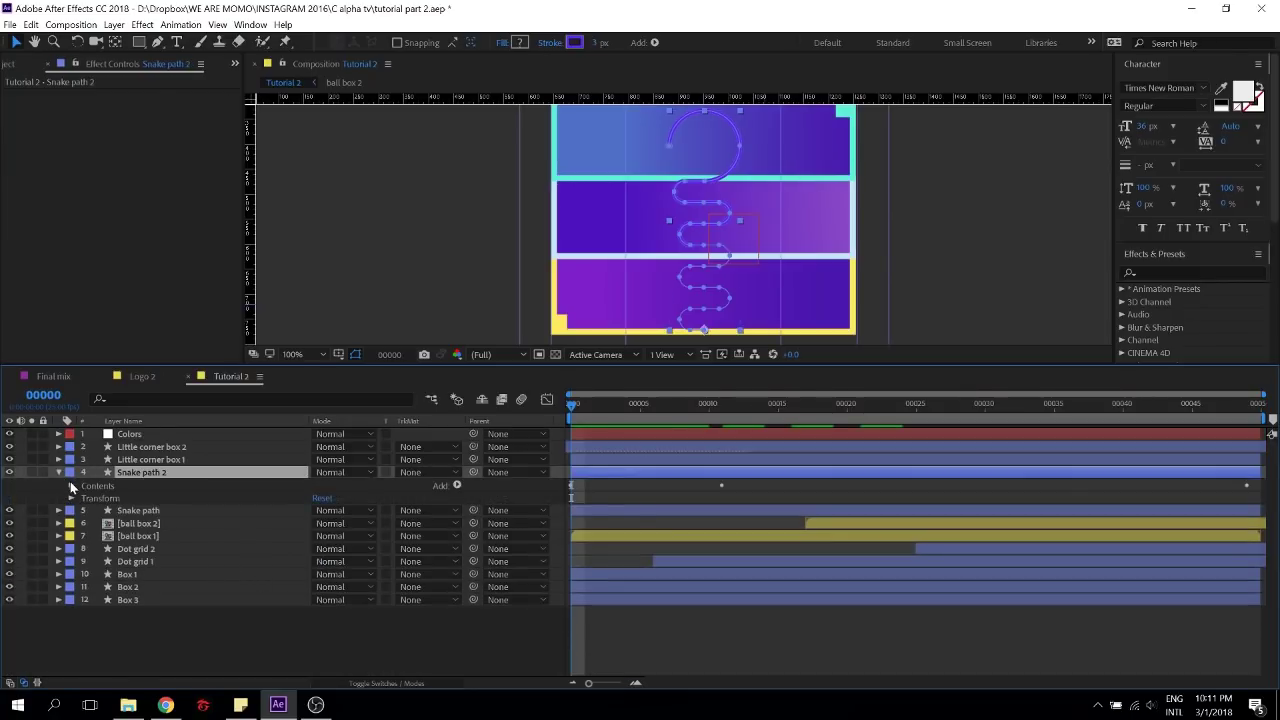
click(71, 485)
click(85, 524)
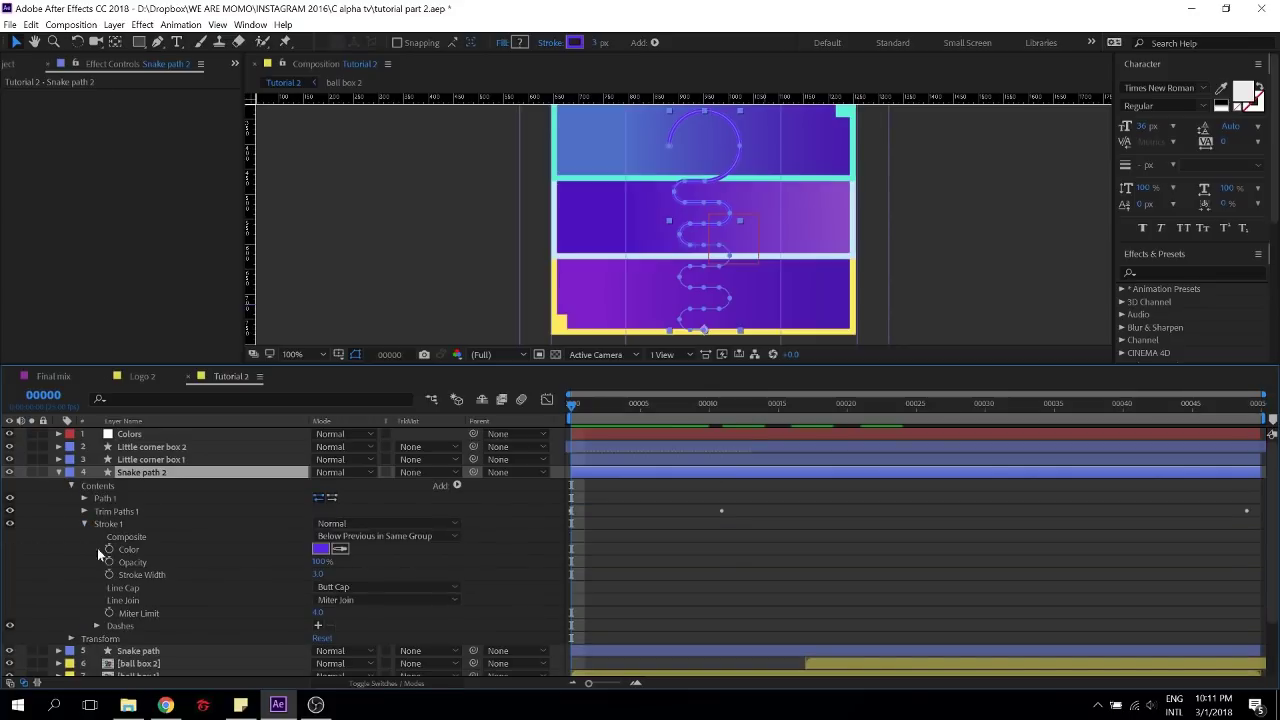
click(319, 626)
scroll(669, 200, up, 2)
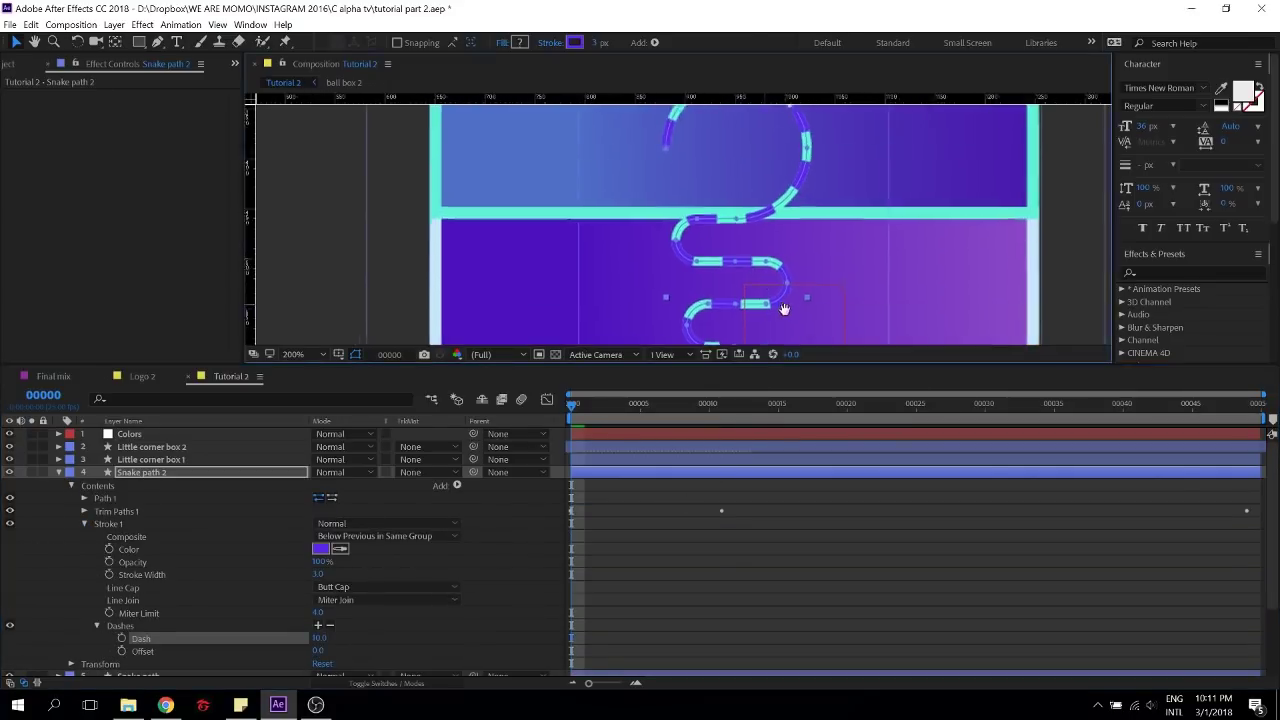
drag(316, 635, 321, 640)
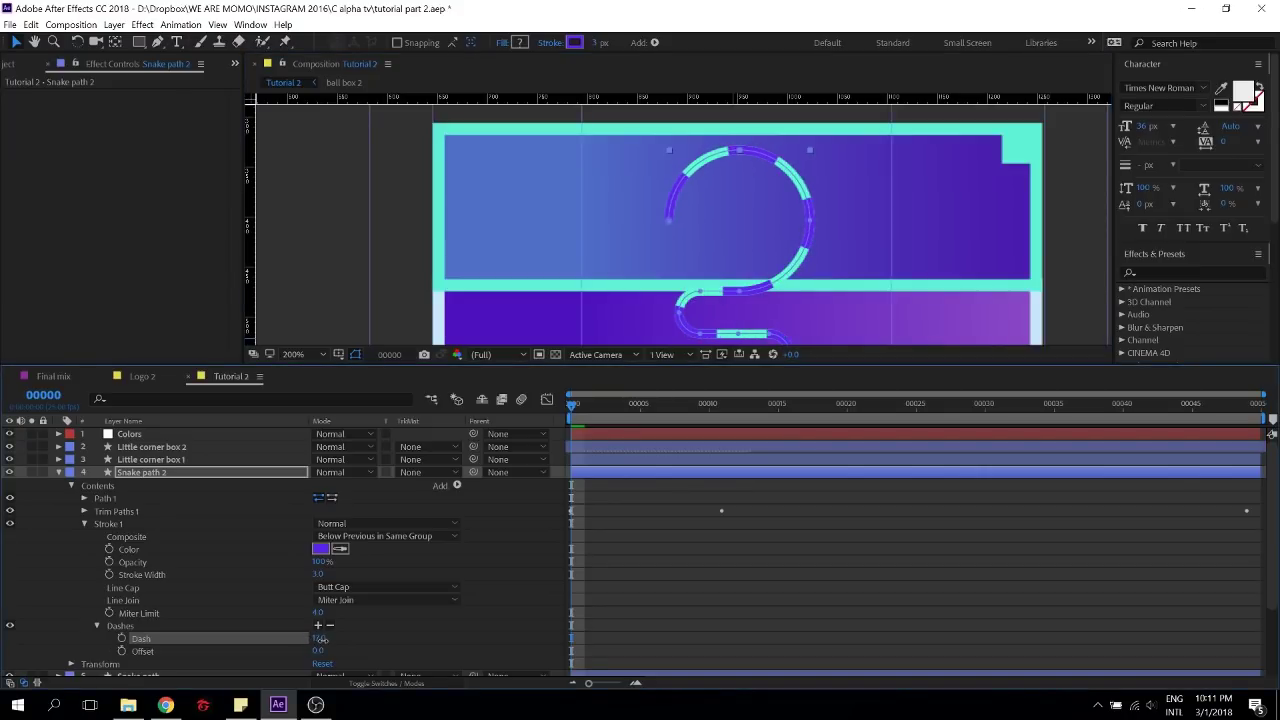
scroll(710, 234, down, 3)
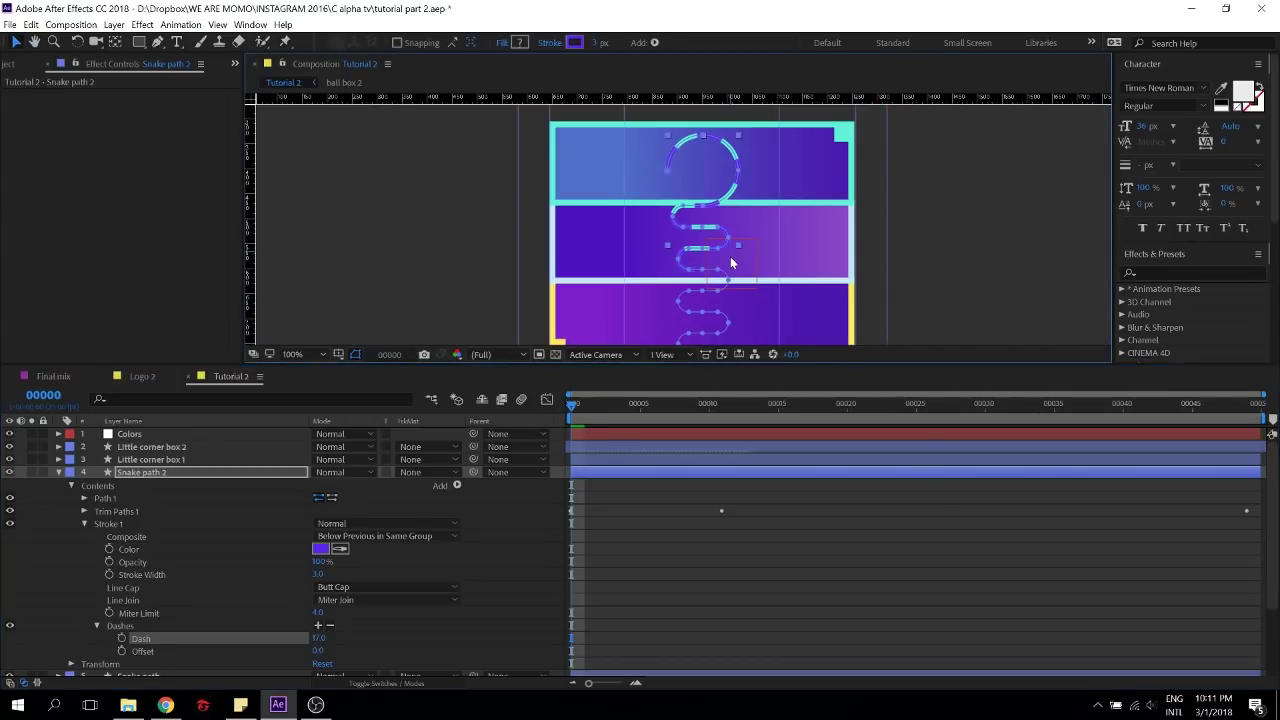
click(531, 568)
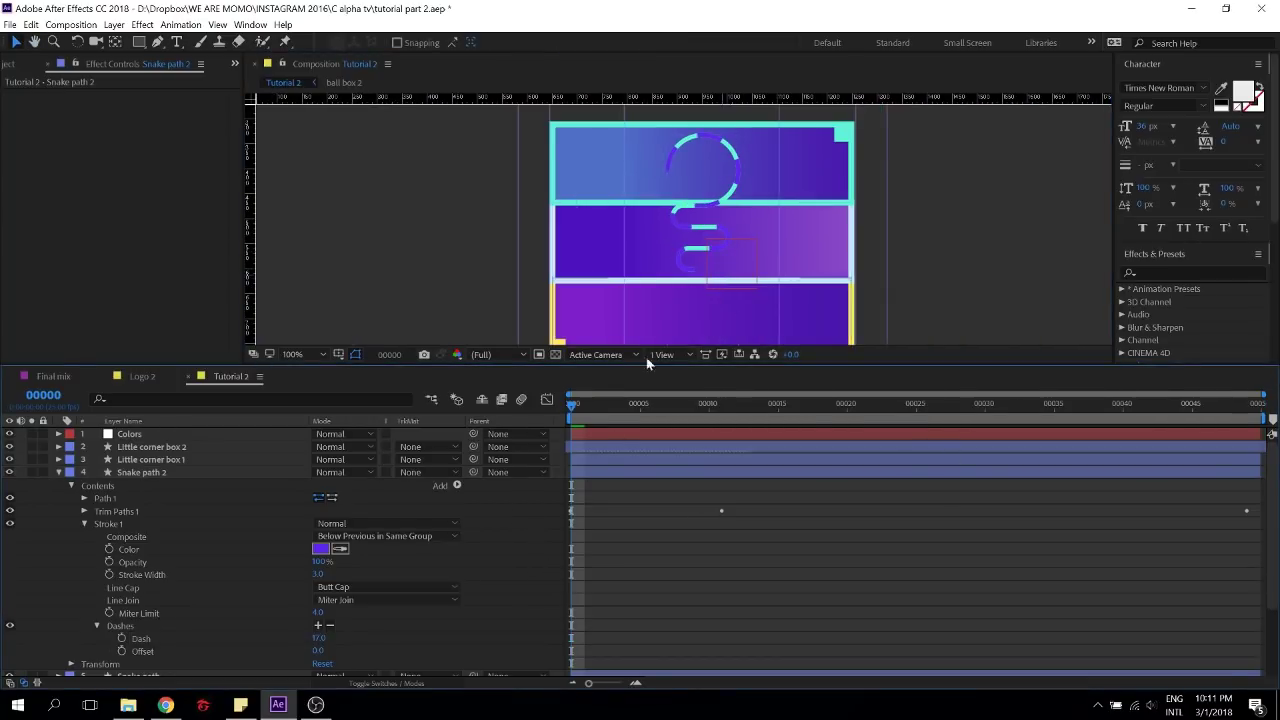
Try stroke widths of 3.1 px and 3.2 px on Snake path 2 to cover the teal line's edges
click(105, 488)
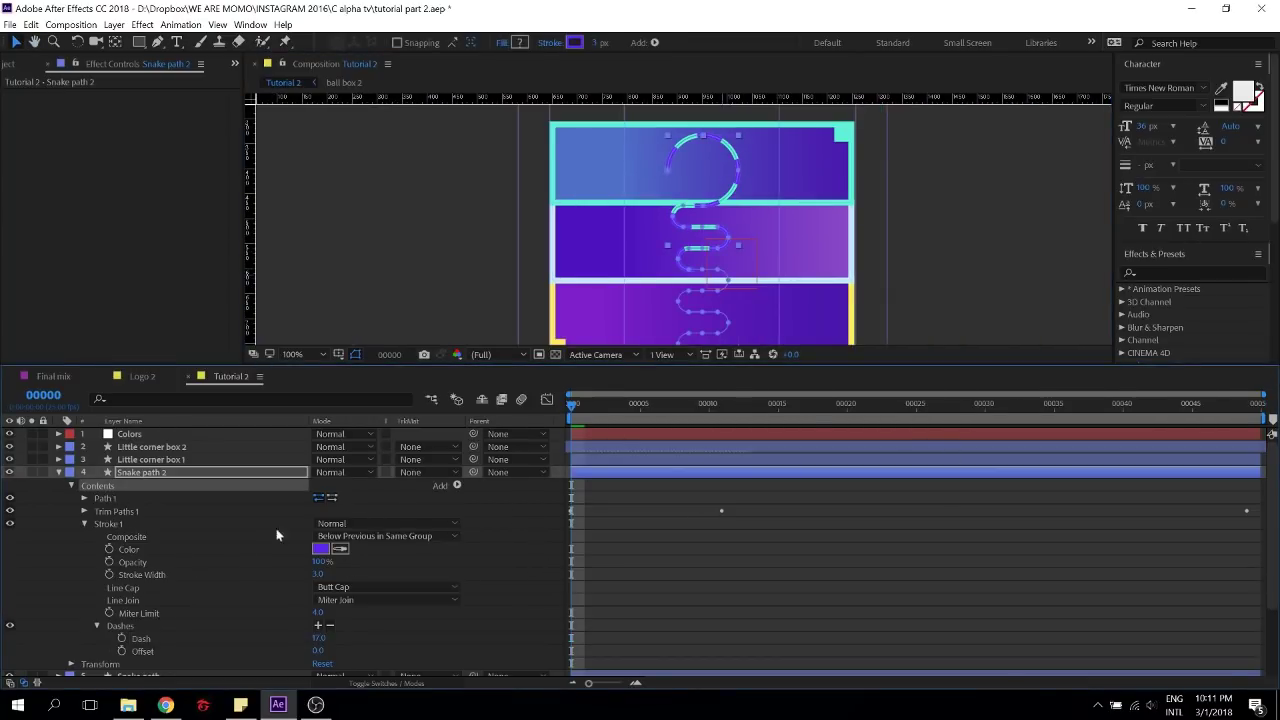
scroll(762, 168, up, 3)
scroll(680, 210, up, 2)
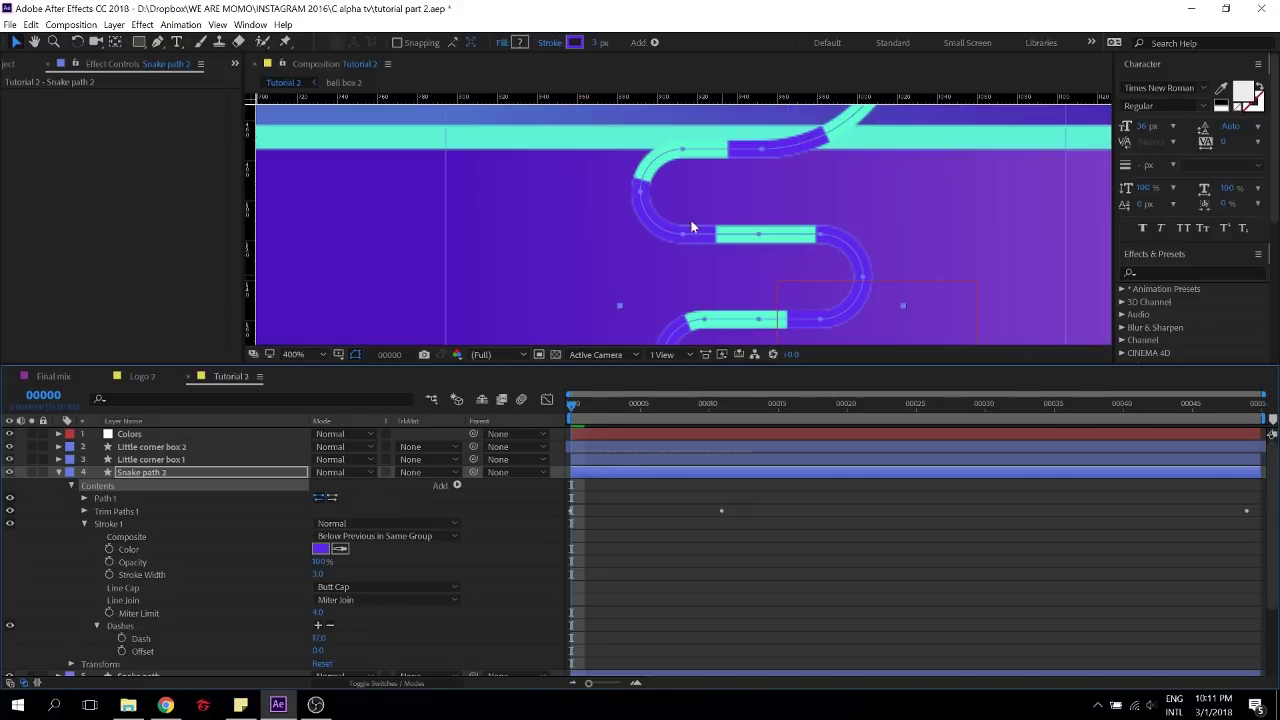
scroll(640, 235, up, 2)
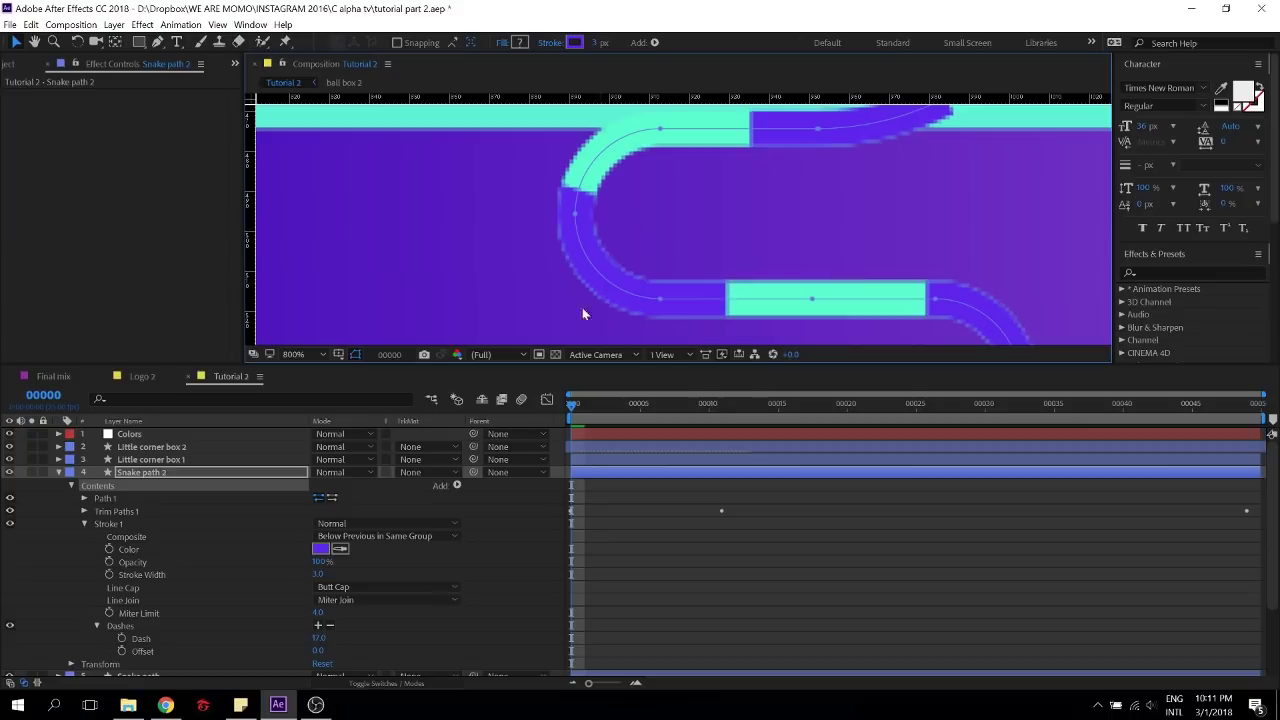
click(166, 473)
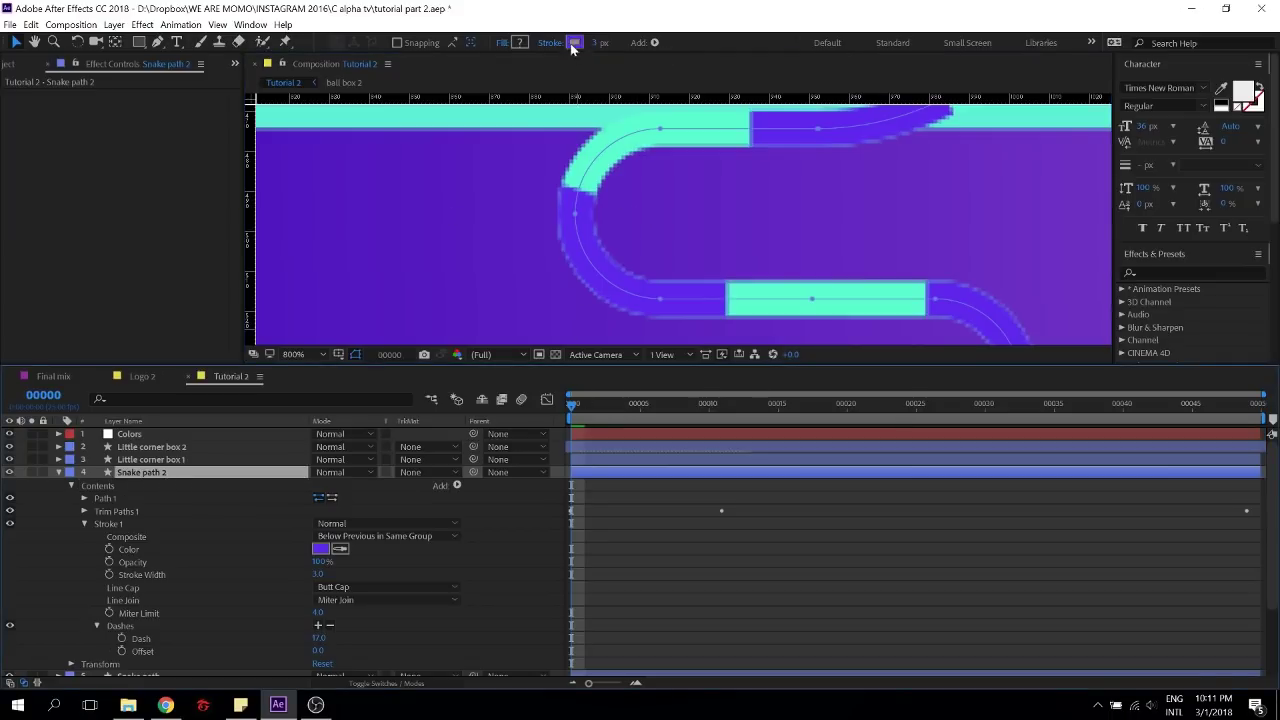
click(598, 46)
text(3.3)
key(Return)
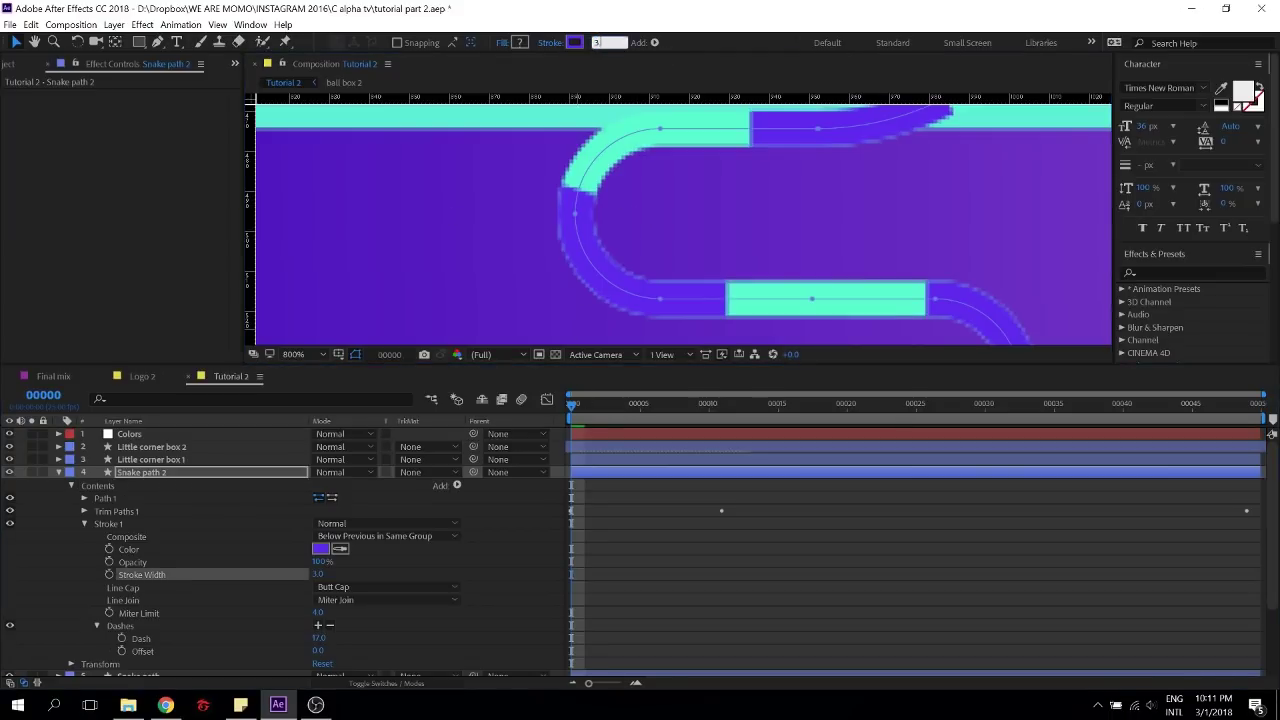
click(614, 43)
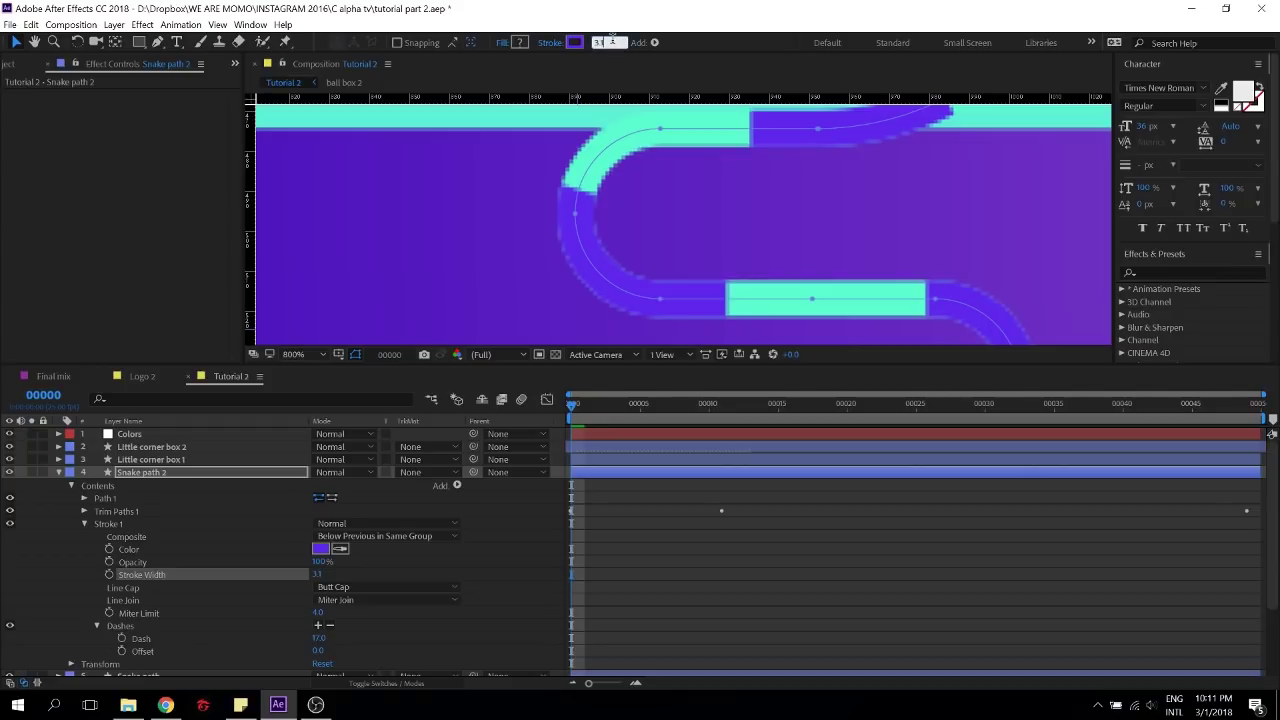
key(BackSpace)
text(2)
key(Return)
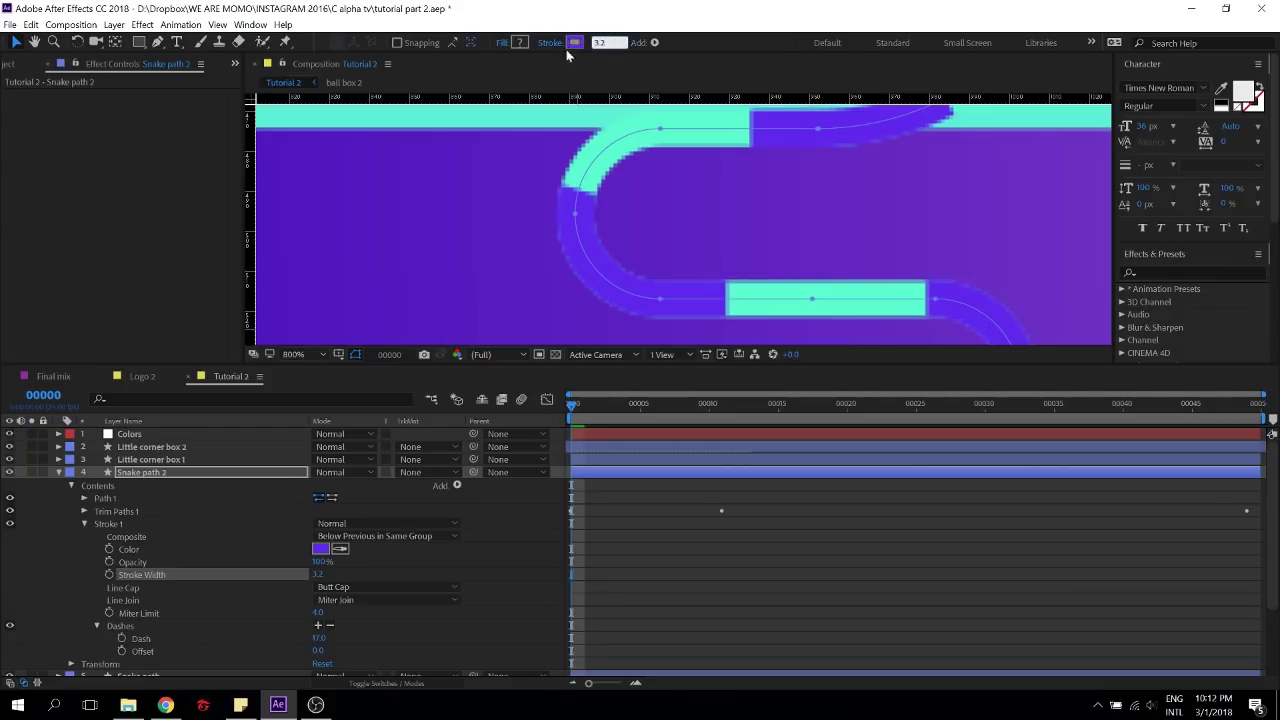
click(518, 554)
scroll(826, 281, down, 6)
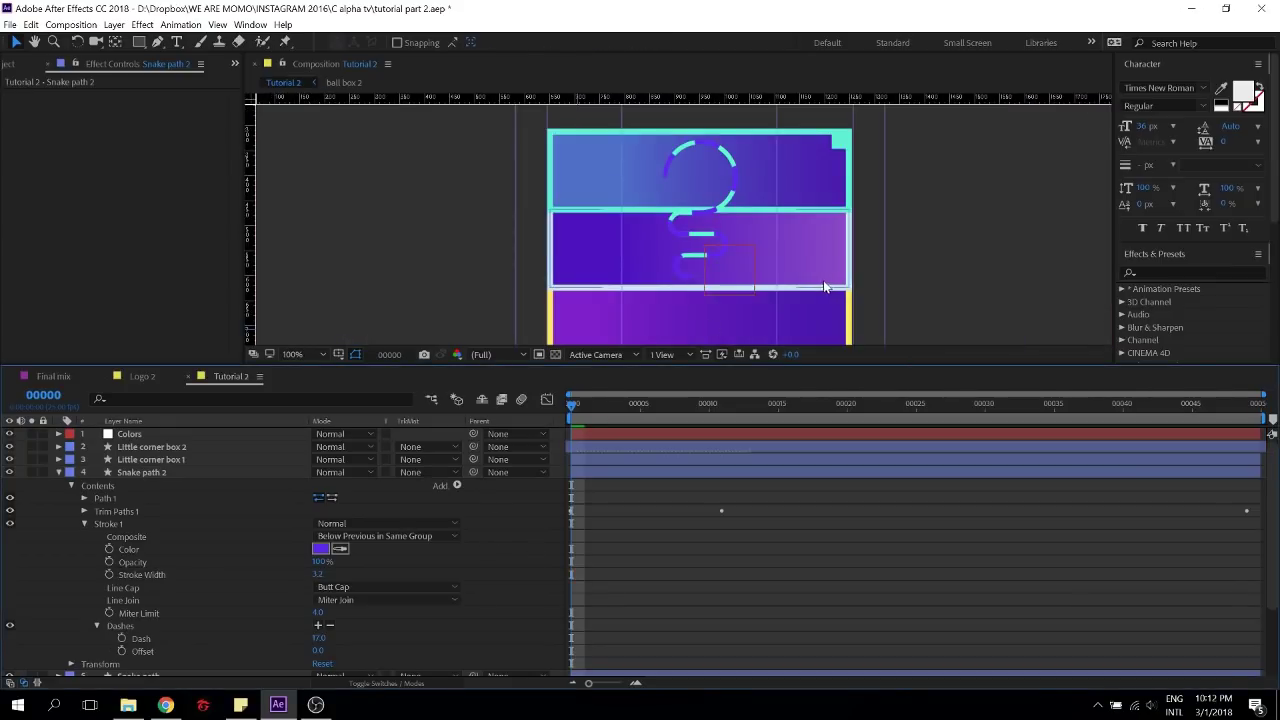
Set the Snake path 2 stroke width to 3.3 px, inspect its edges up close and preview the animation
click(150, 473)
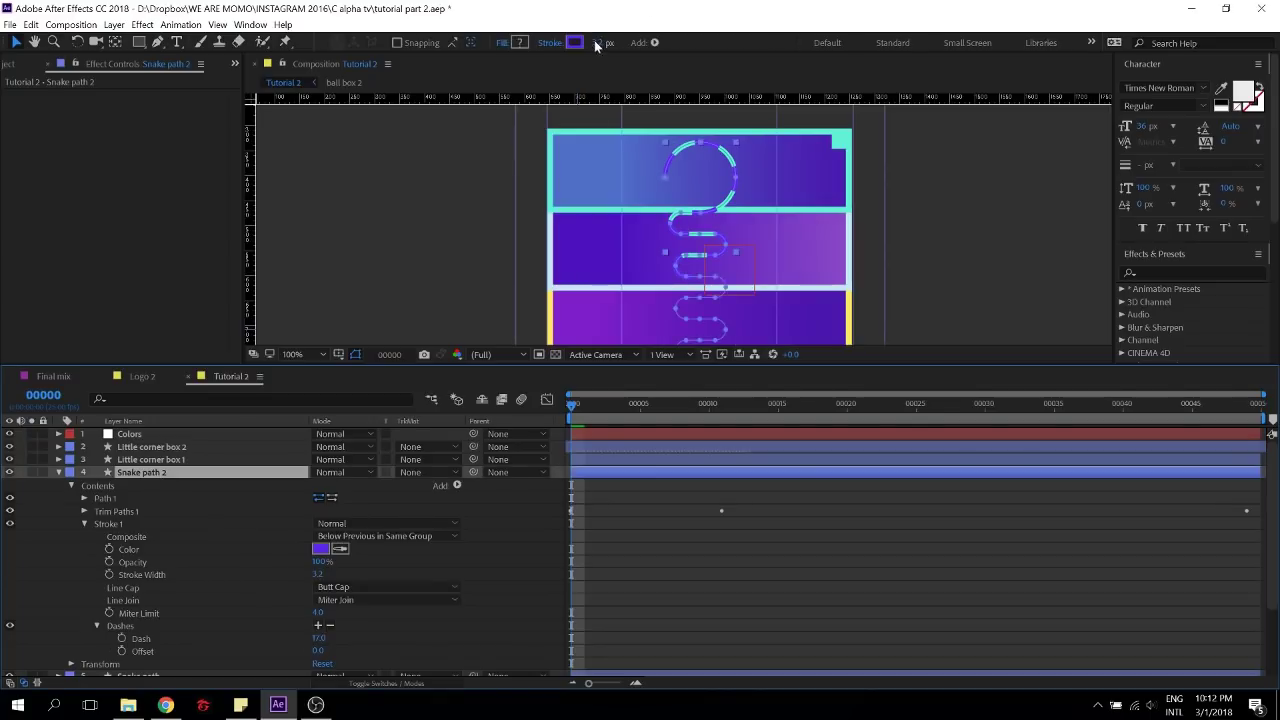
text(3.3)
key(Return)
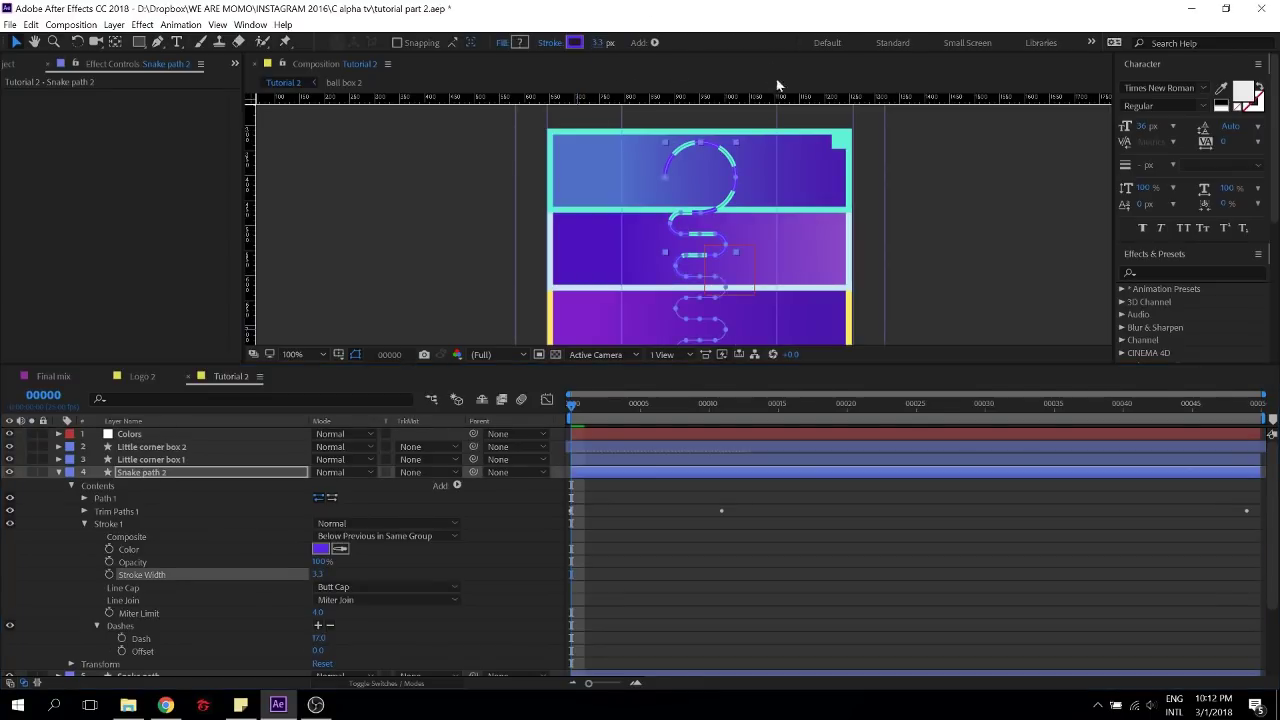
click(547, 481)
scroll(685, 168, up, 5)
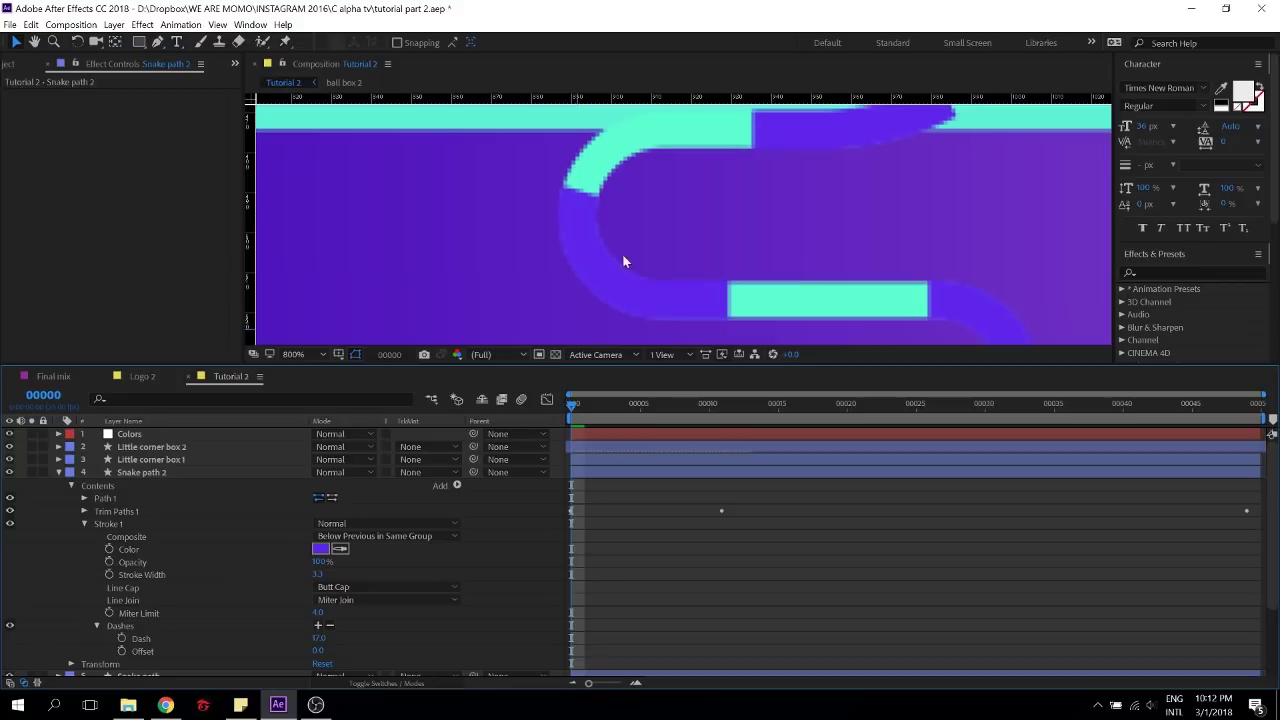
scroll(630, 270, down, 8)
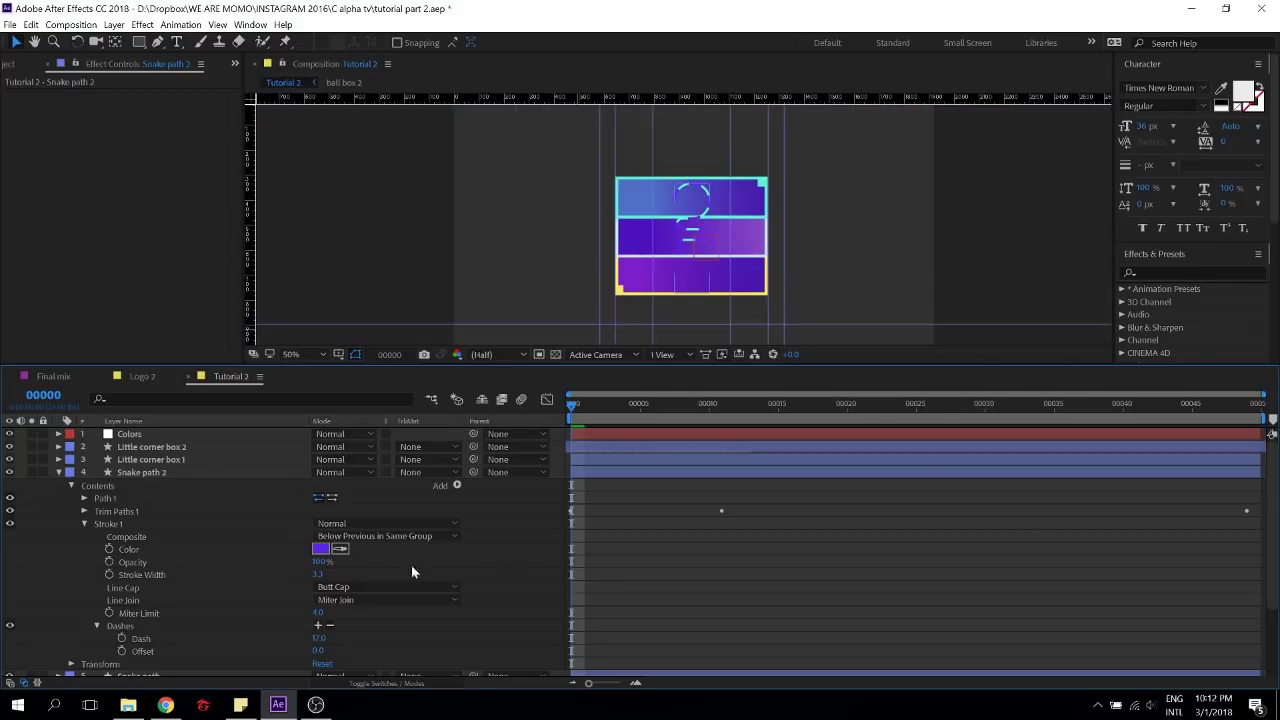
key(space)
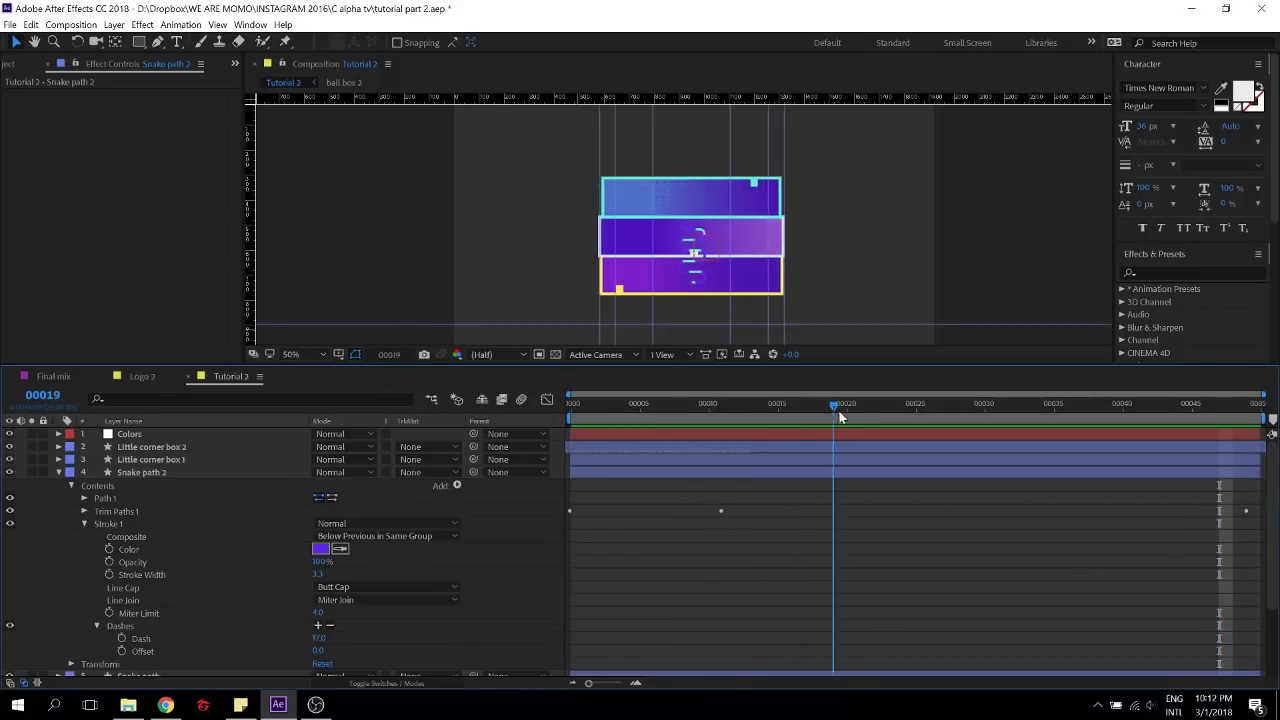
key(space)
Copy color 4 (3E1193) from the Colors layer's effects and apply it as the stroke color of Snake path 2
click(166, 437)
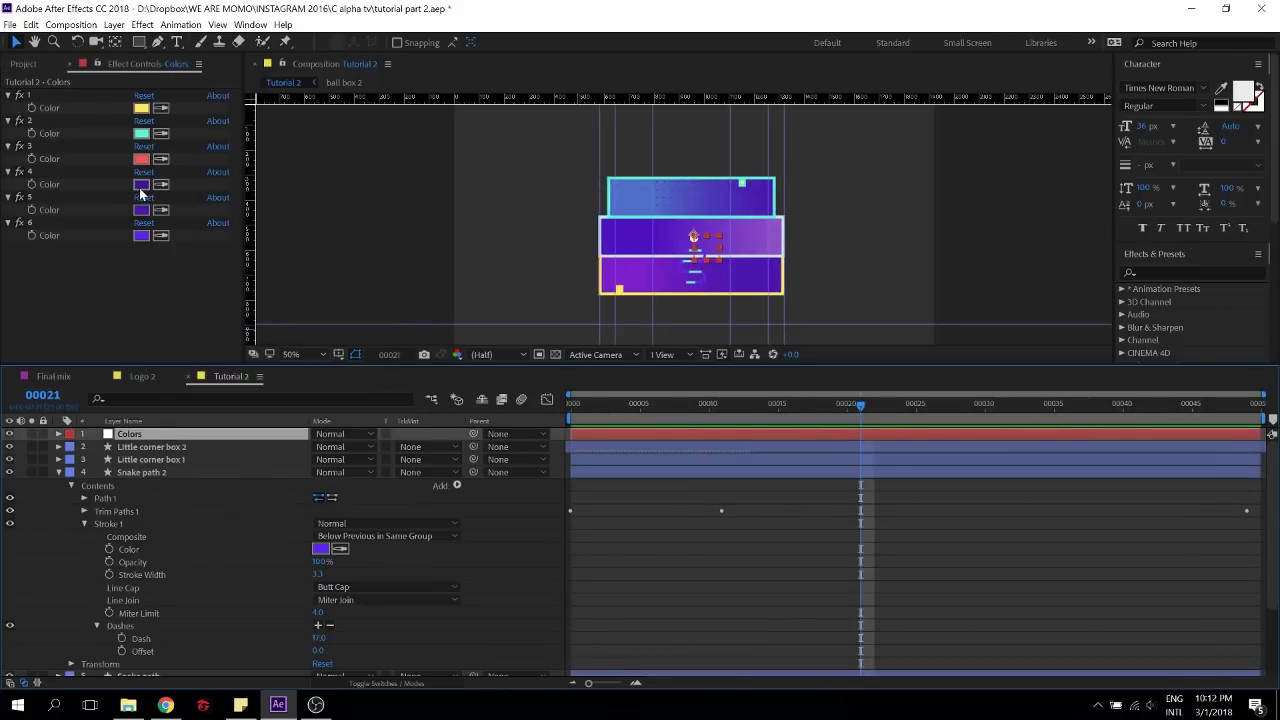
click(141, 185)
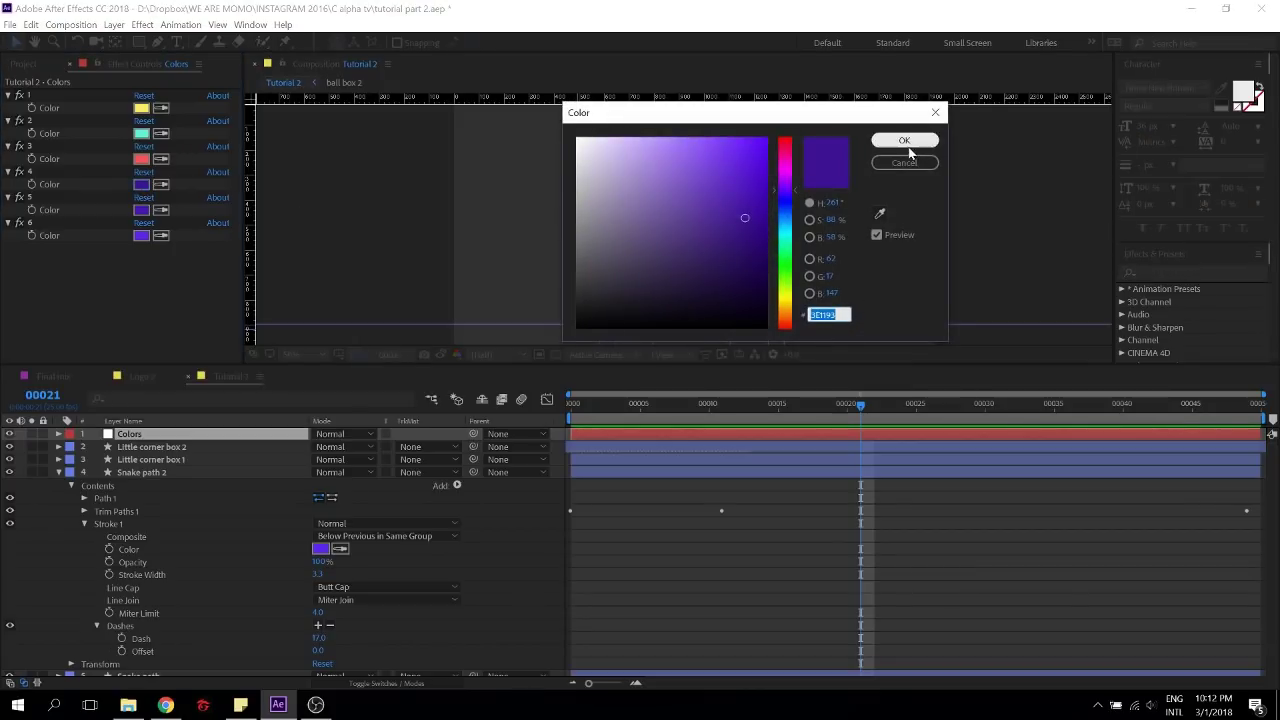
click(905, 141)
click(160, 461)
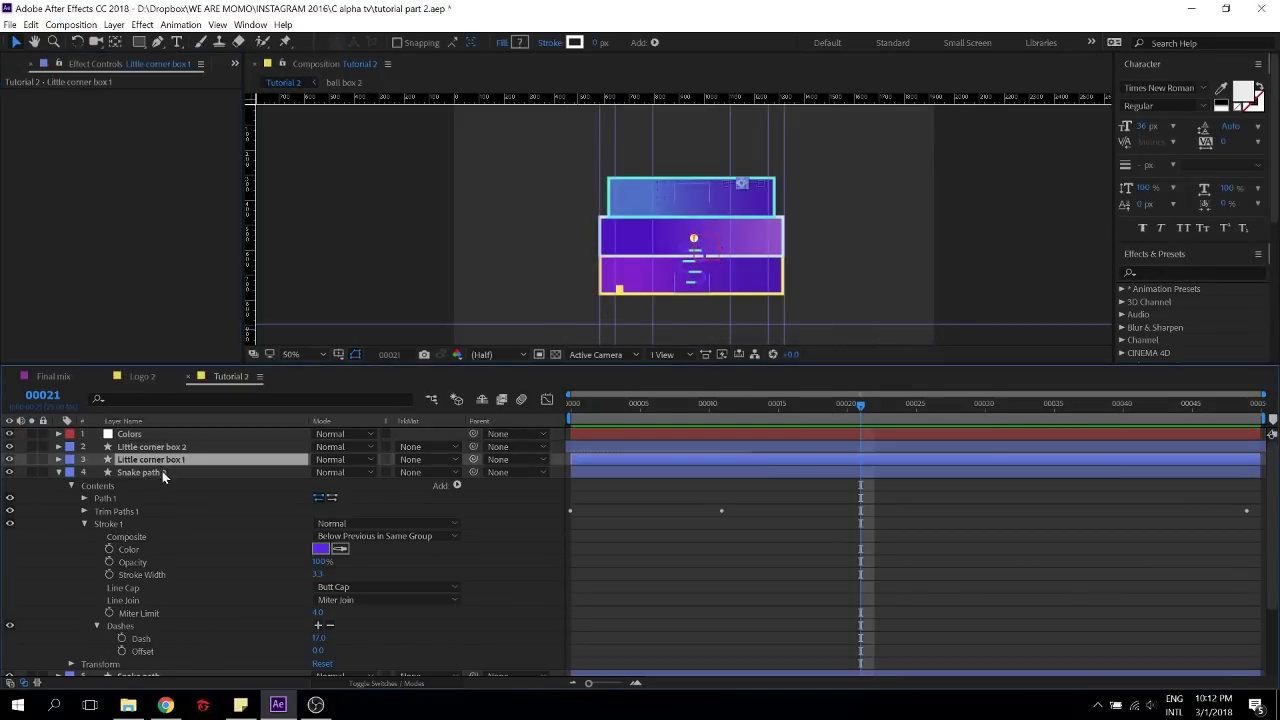
click(162, 471)
click(320, 549)
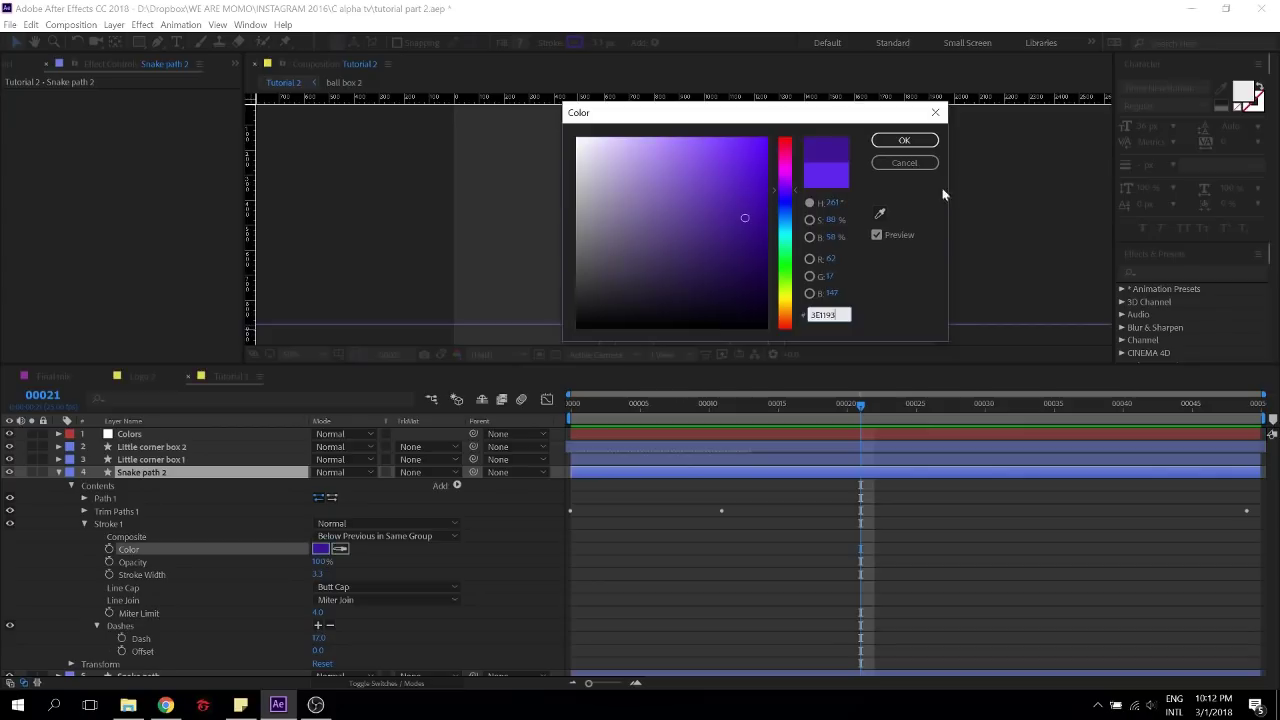
click(911, 143)
click(863, 495)
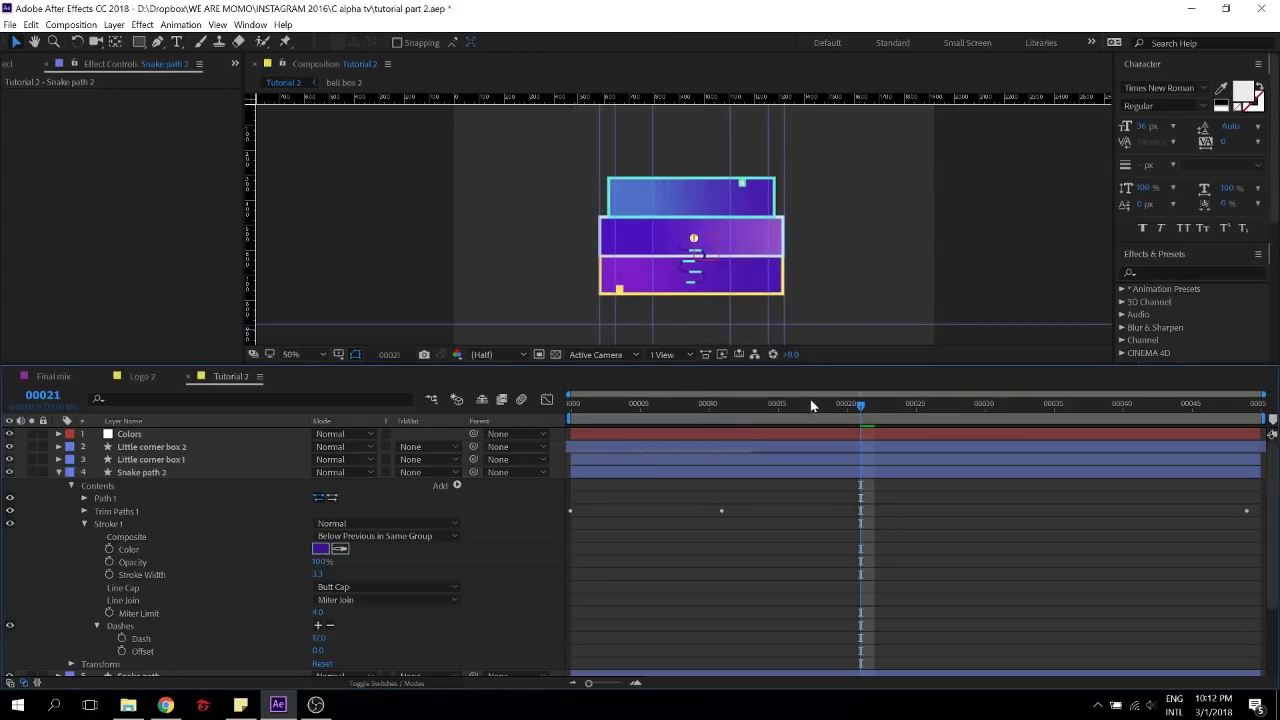
Preview the recolored dashed snake line from the first frame of the composition
drag(811, 406, 388, 422)
key(space)
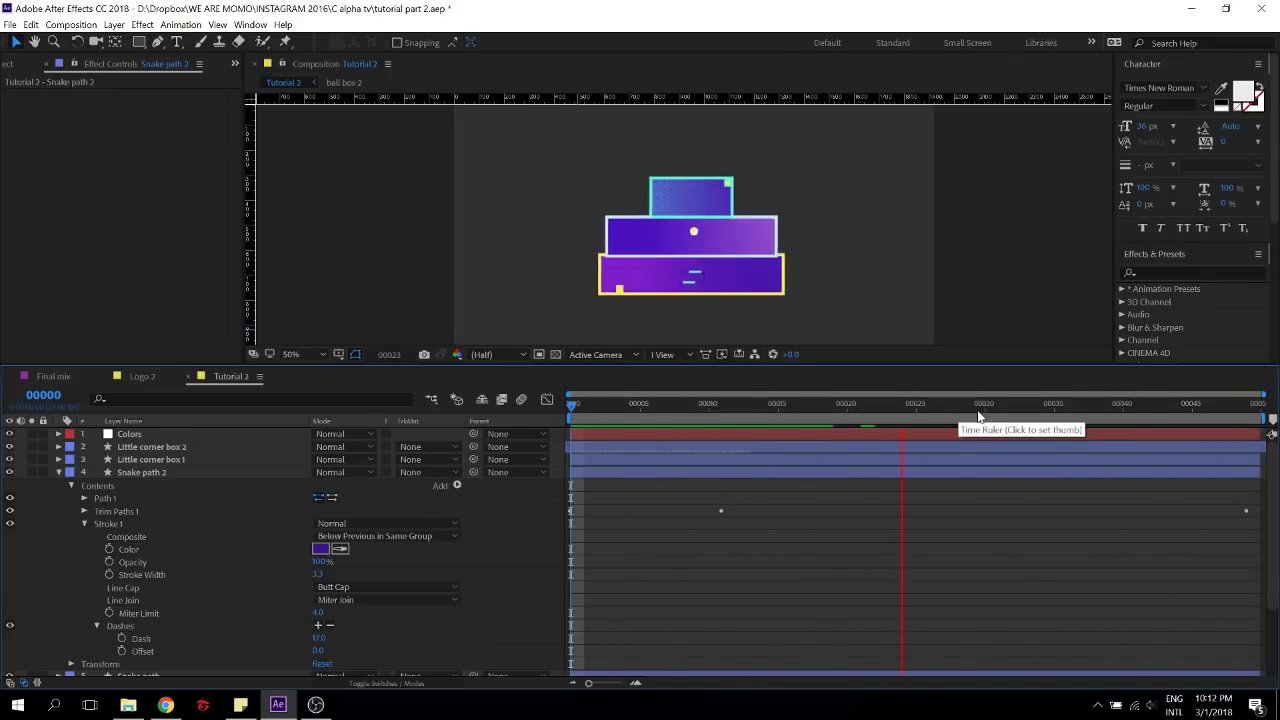
key(space)
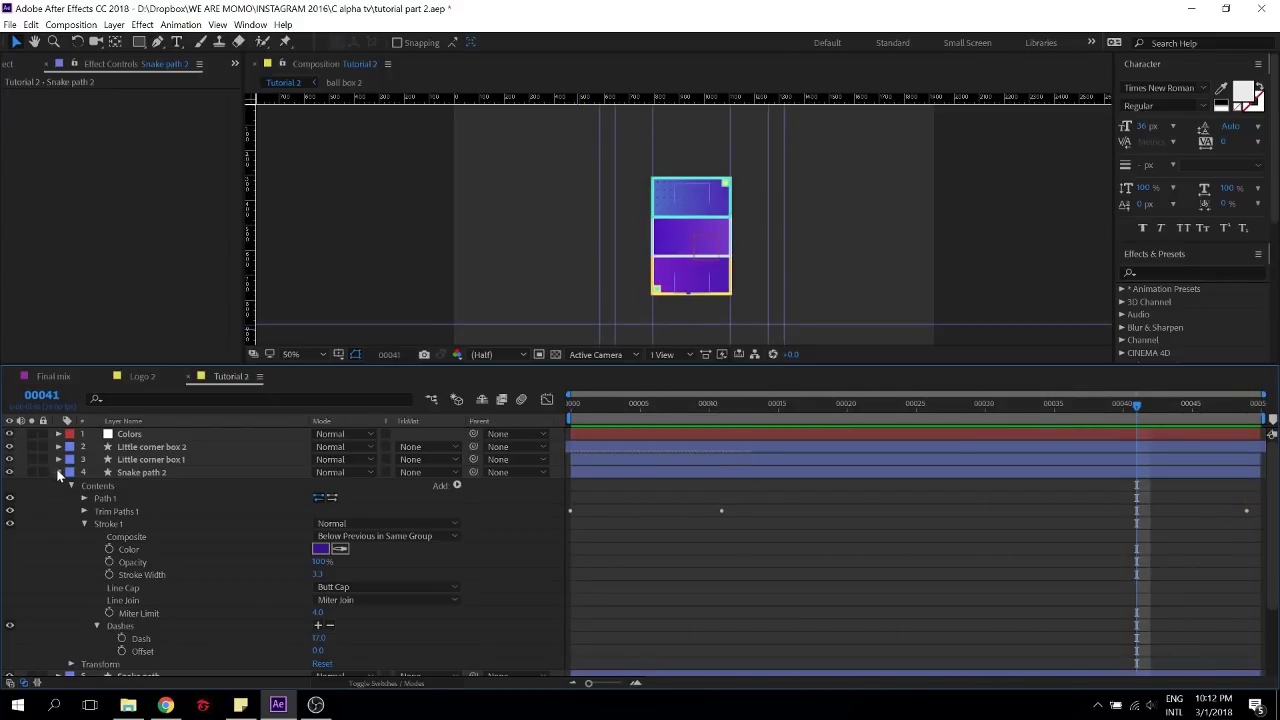
Collapse the Snake path 2 layer and rename it Snake Dash
click(58, 472)
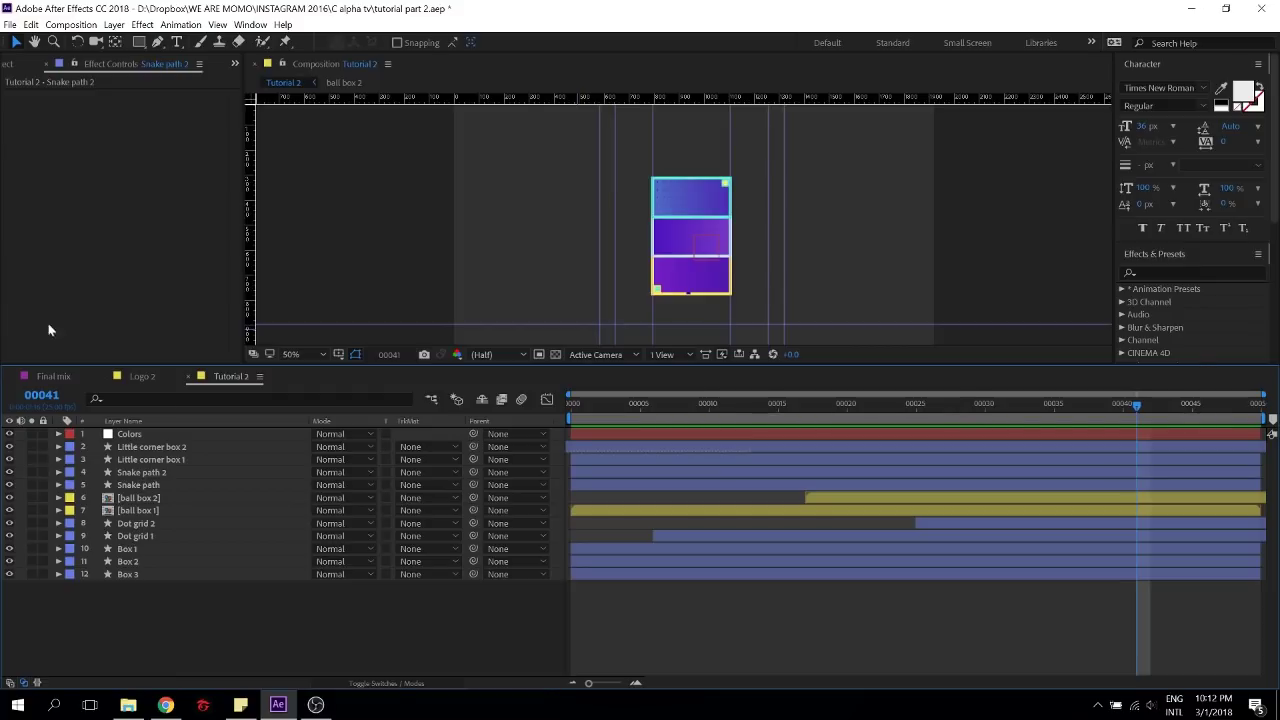
click(145, 472)
key(Return)
text(S)
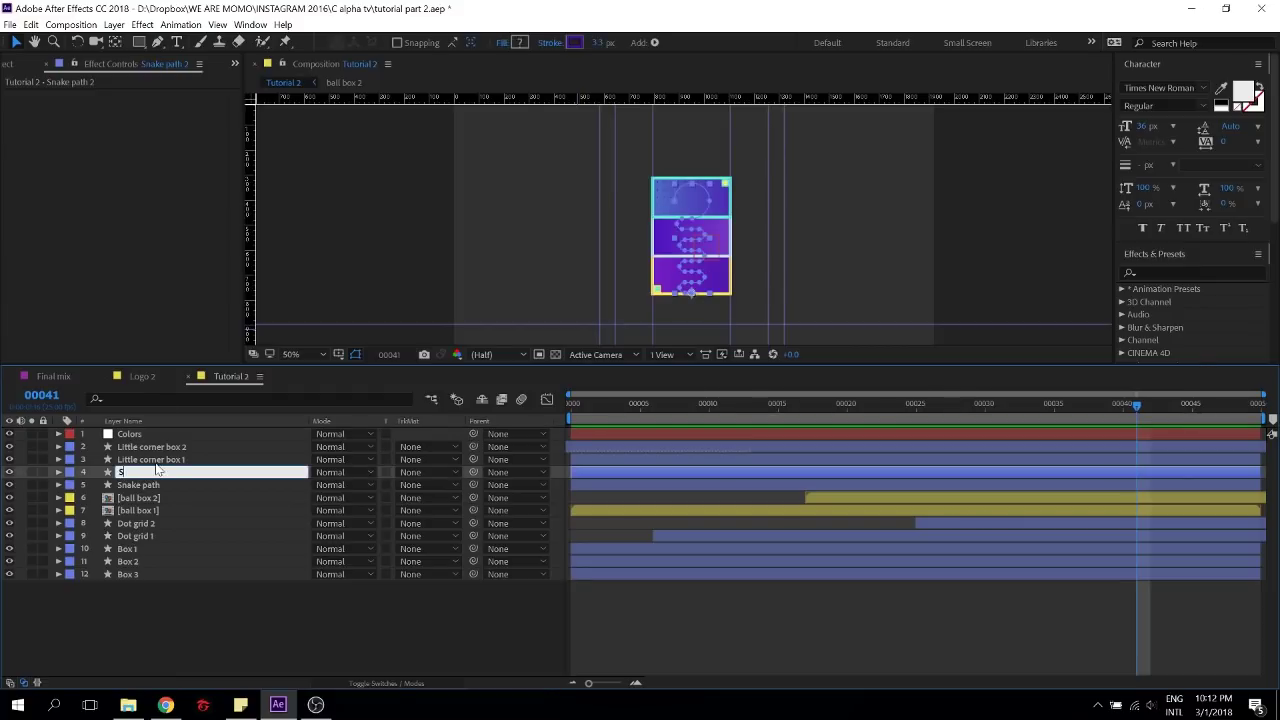
text(nake Dash)
key(Return)
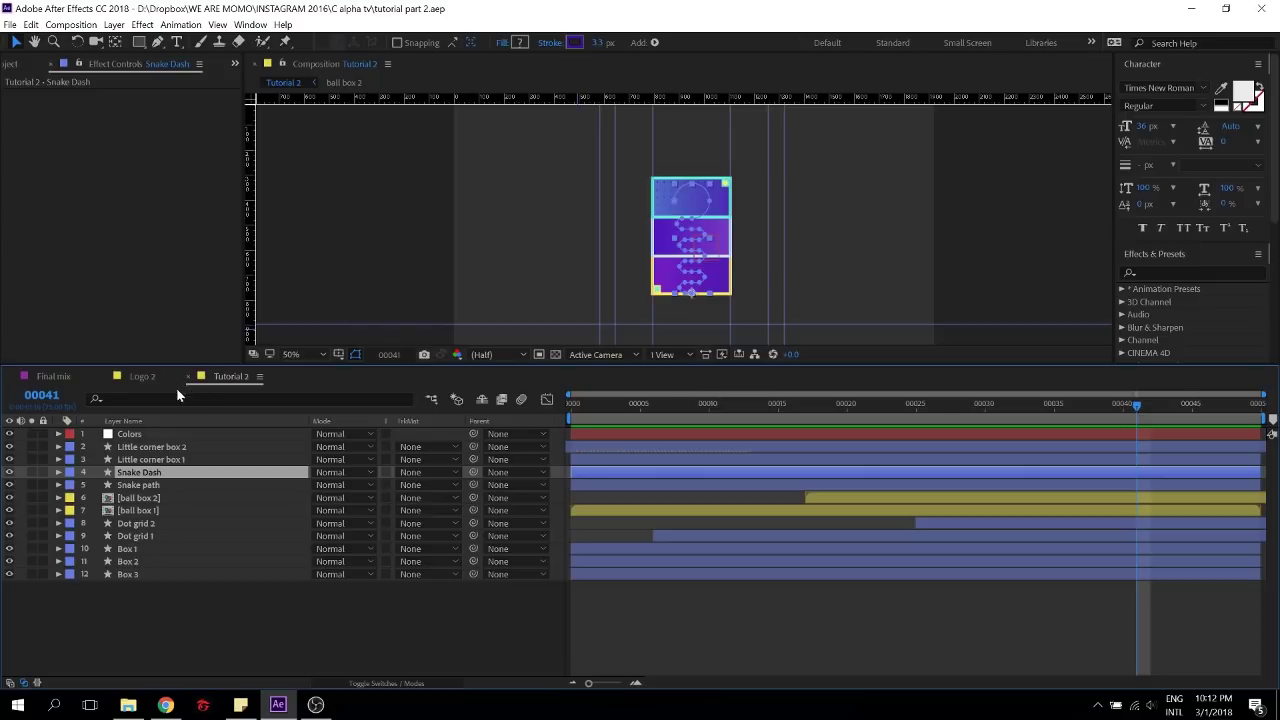
Preview the moon trail animation below the boxes in the Logo 2 composition, then return to Tutorial 2
click(142, 376)
scroll(797, 131, down, 3)
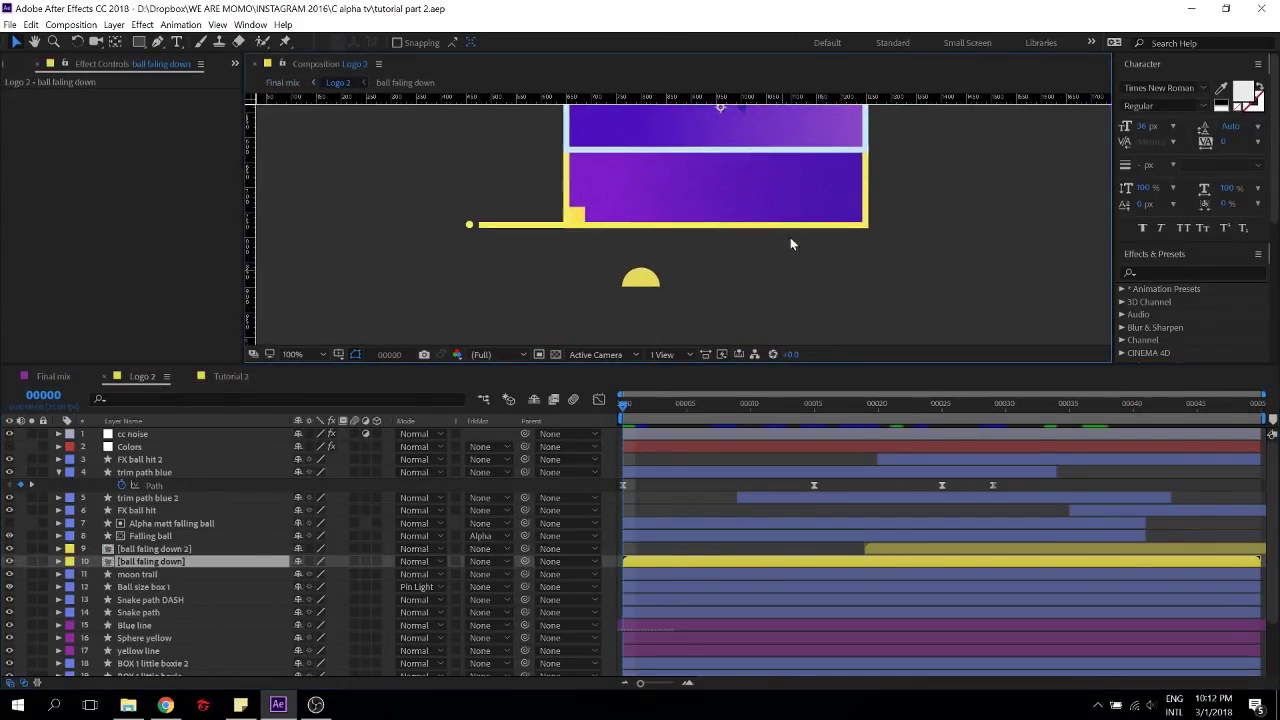
key(space)
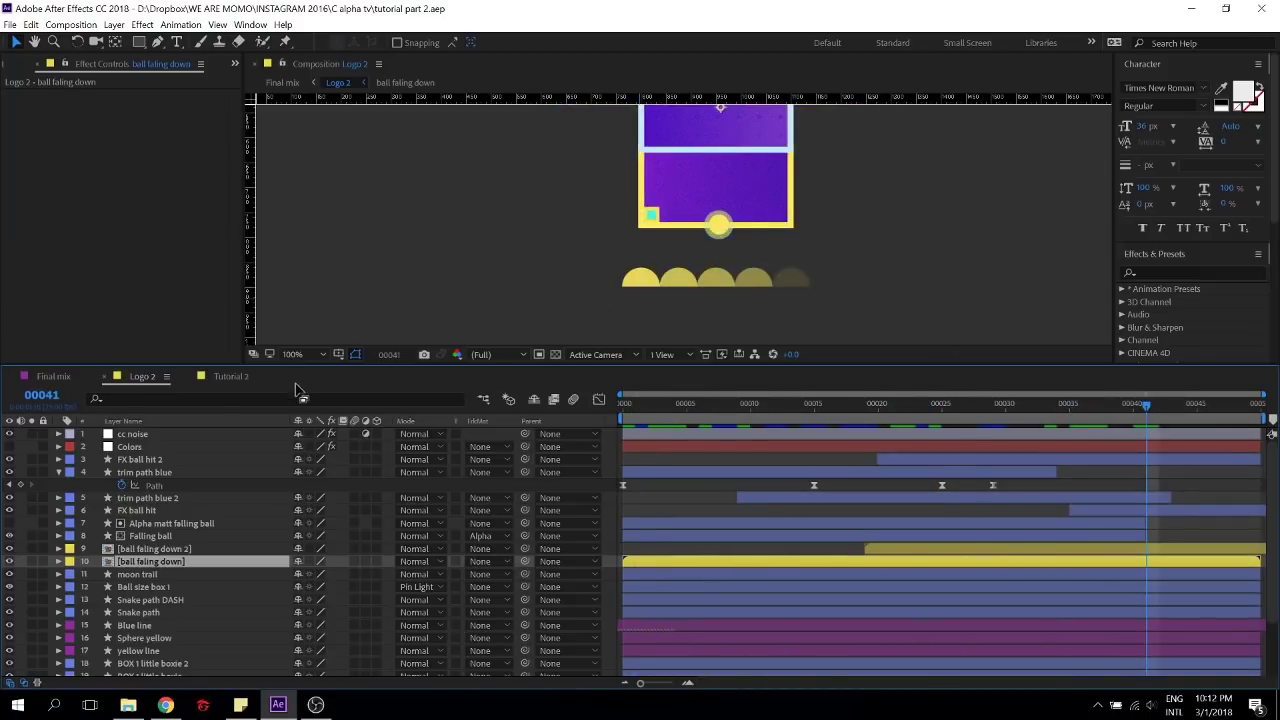
click(229, 376)
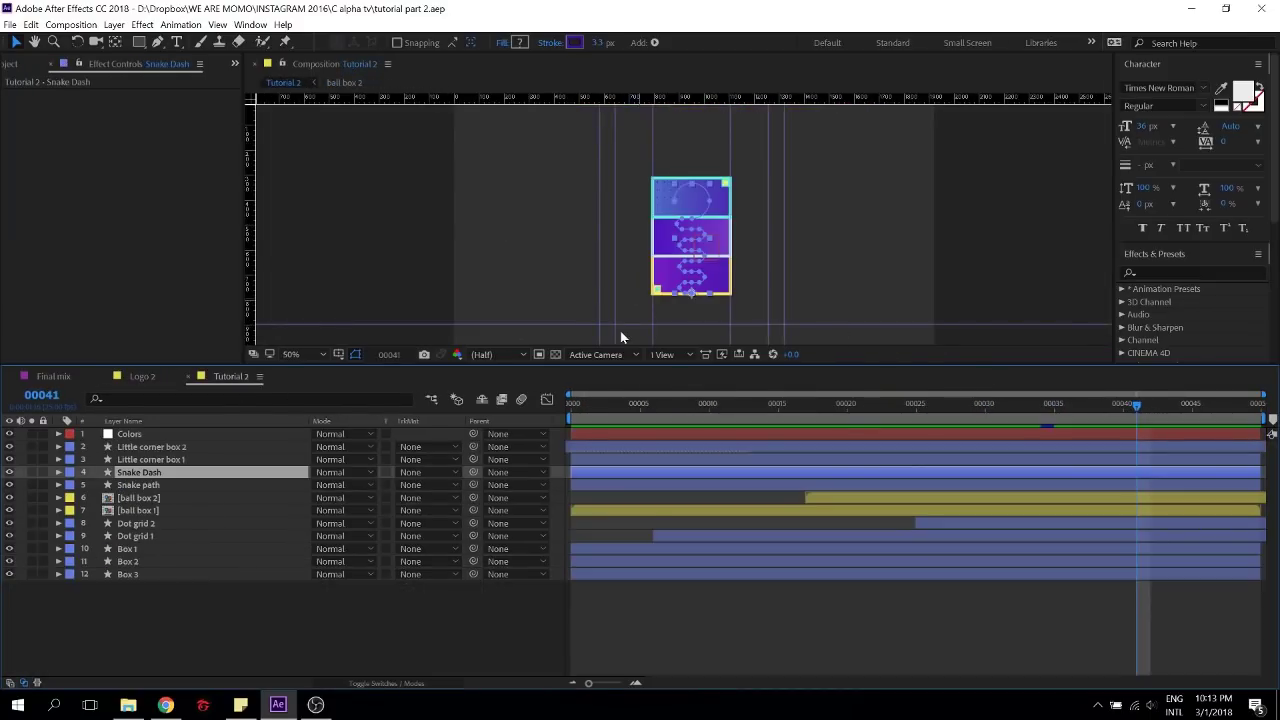
Draw a yellow circle without a stroke below the boxes, centered where the left vertical and horizontal guides cross
click(712, 620)
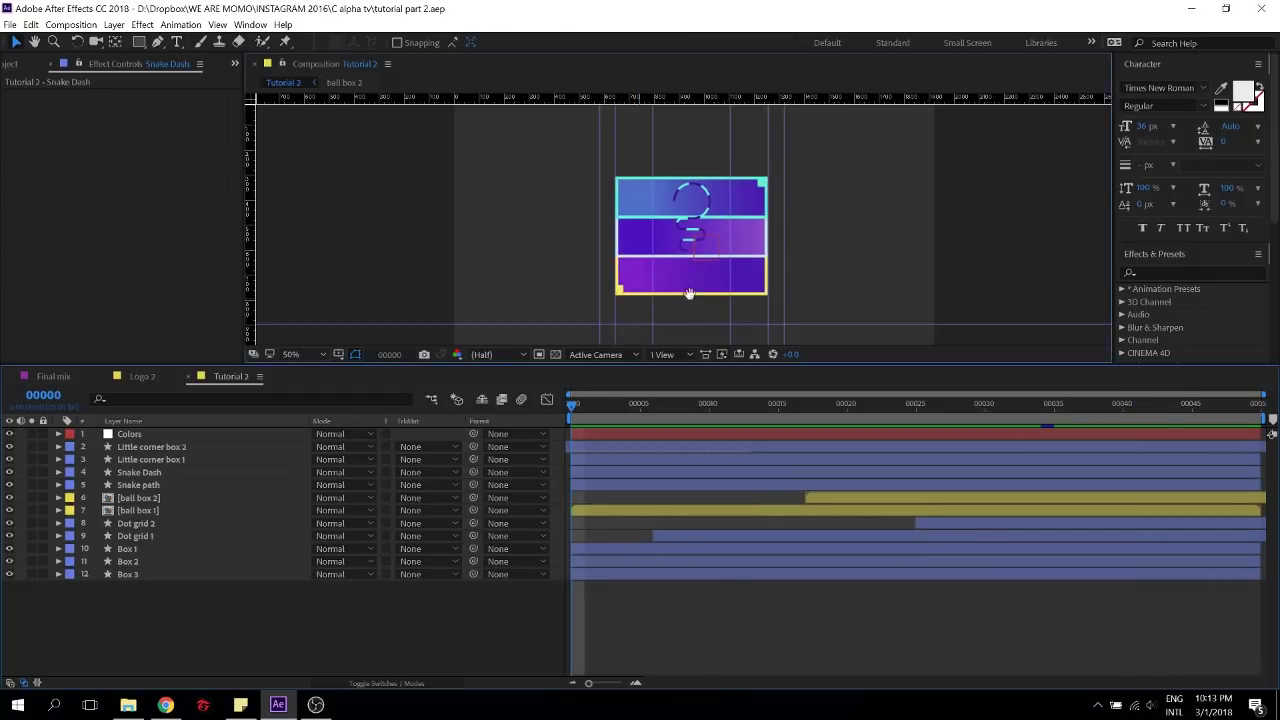
scroll(658, 238, up, 4)
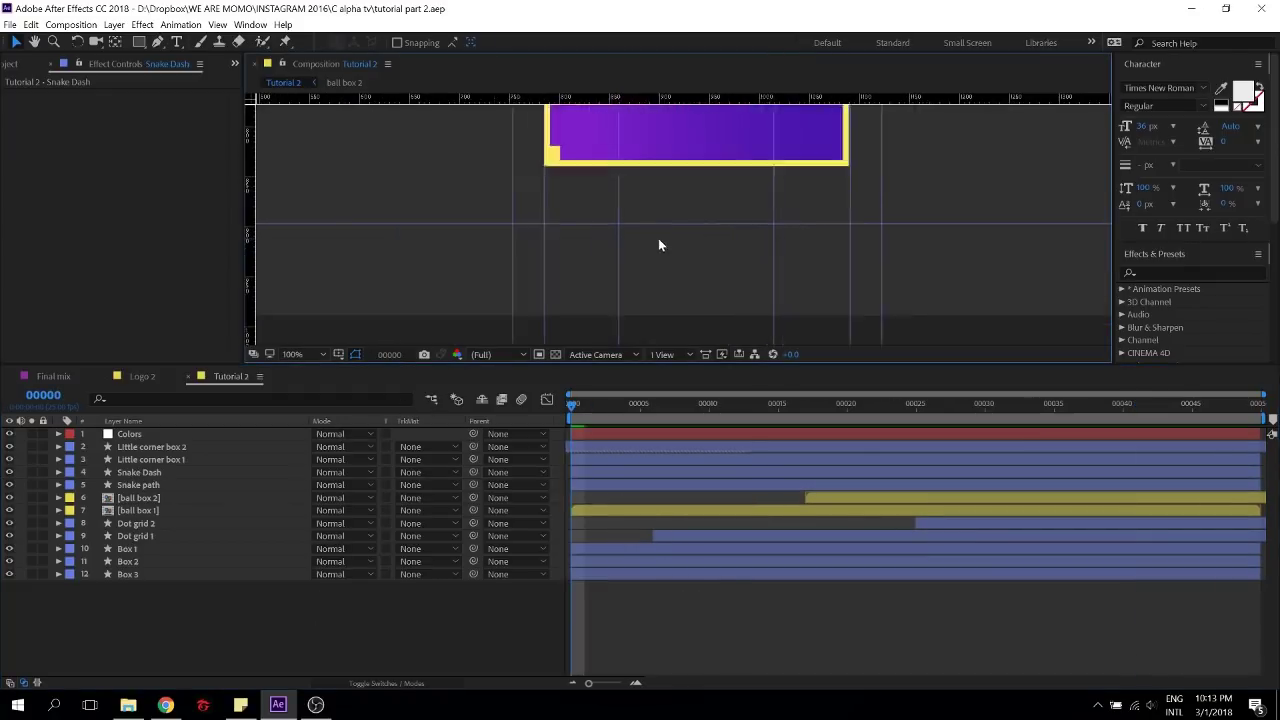
click(140, 42)
click(206, 74)
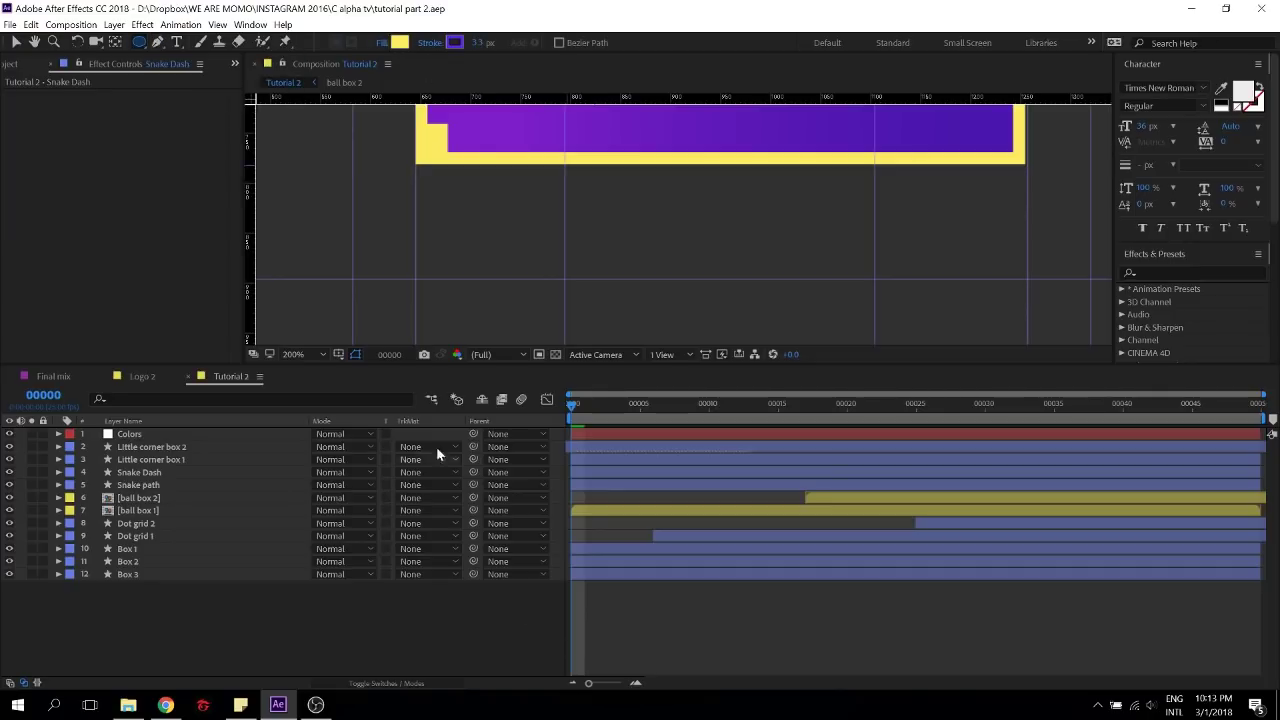
click(563, 278)
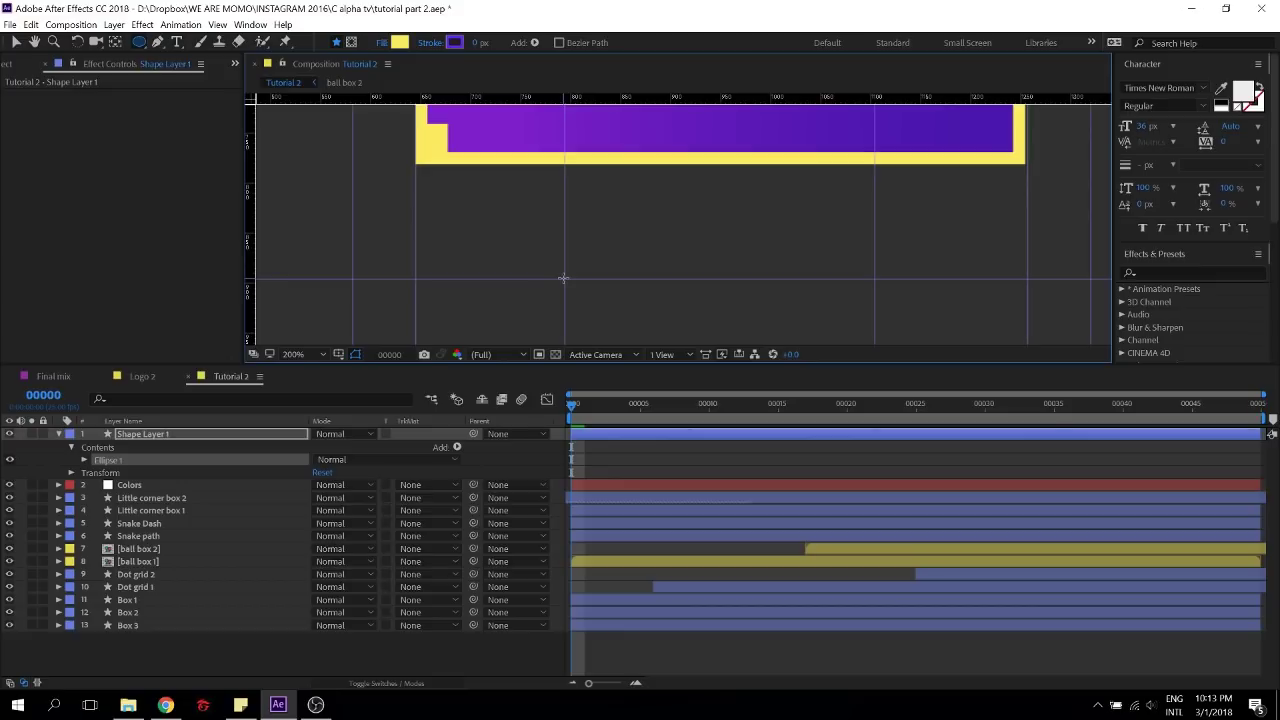
mouse_move(563, 278)
mouse_down()
mouse_move(526, 262)
mouse_move(516, 234)
mouse_move(549, 272)
mouse_move(501, 254)
mouse_move(533, 264)
mouse_move(521, 258)
mouse_move(529, 244)
mouse_up()
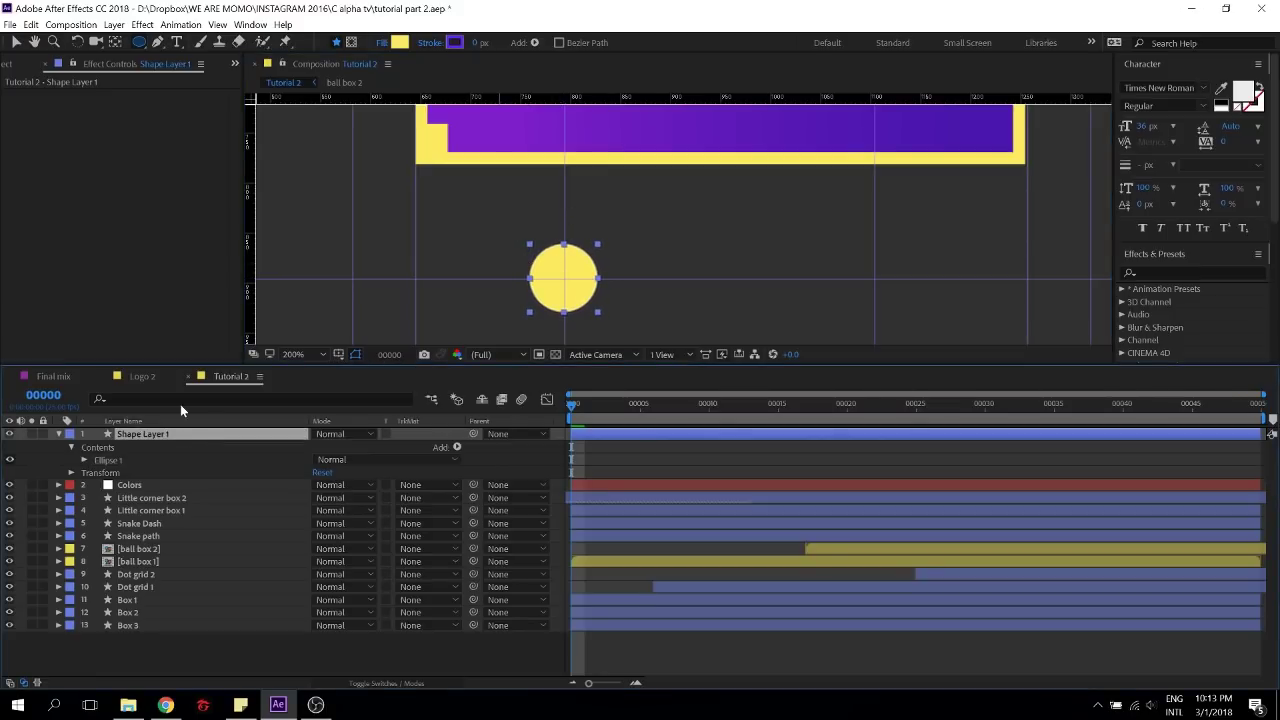
Rename the new circle layer moon trail and move it below Box 3 in the layer stack
key(Return)
text(moon trail)
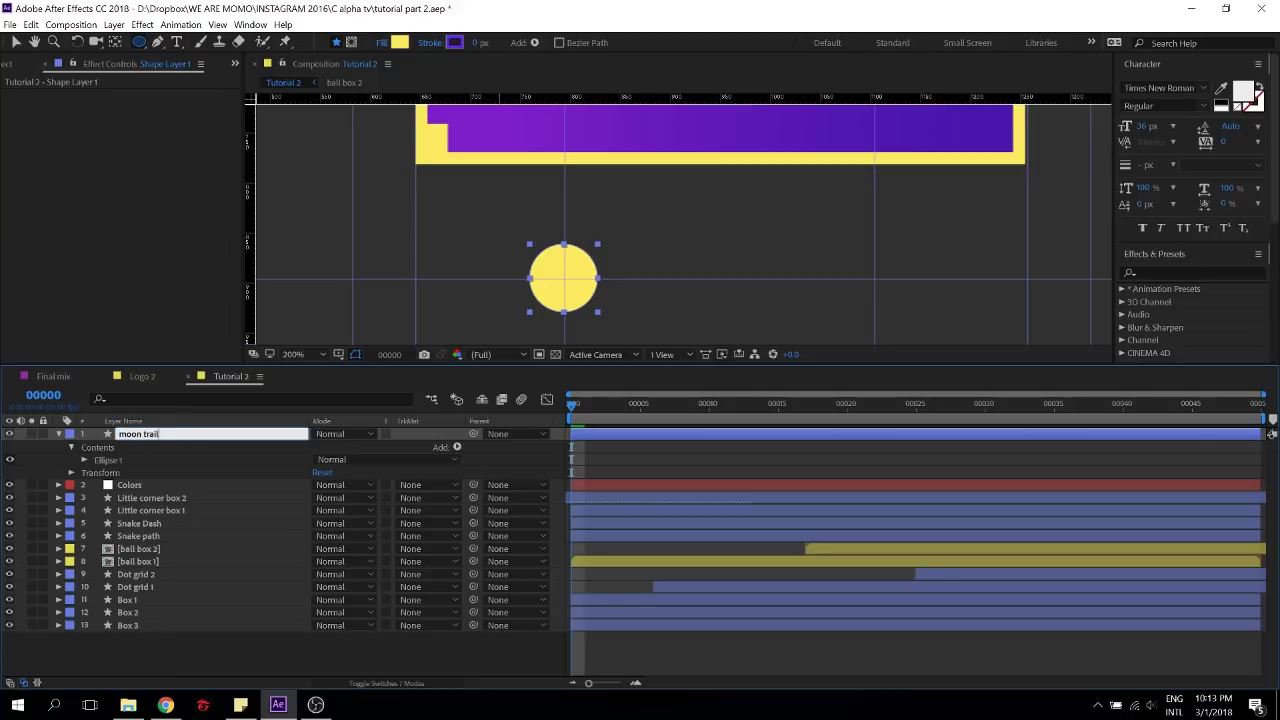
key(Return)
drag(151, 441, 139, 626)
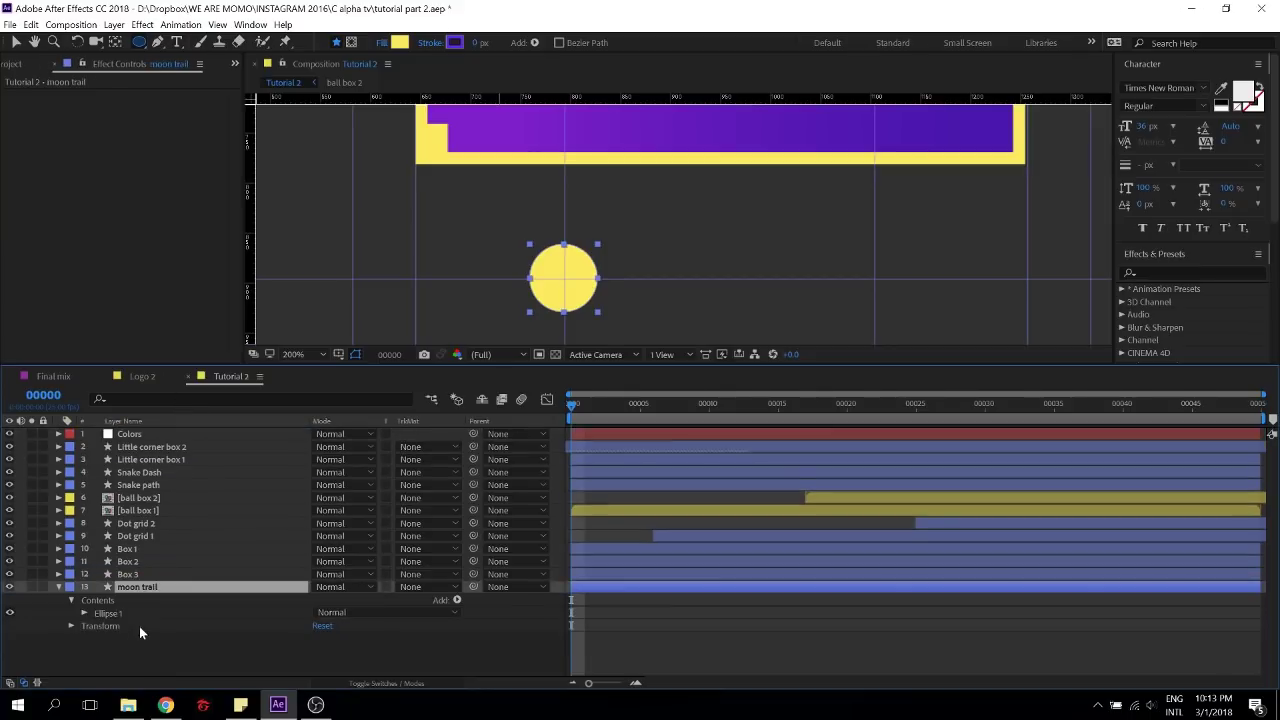
click(60, 587)
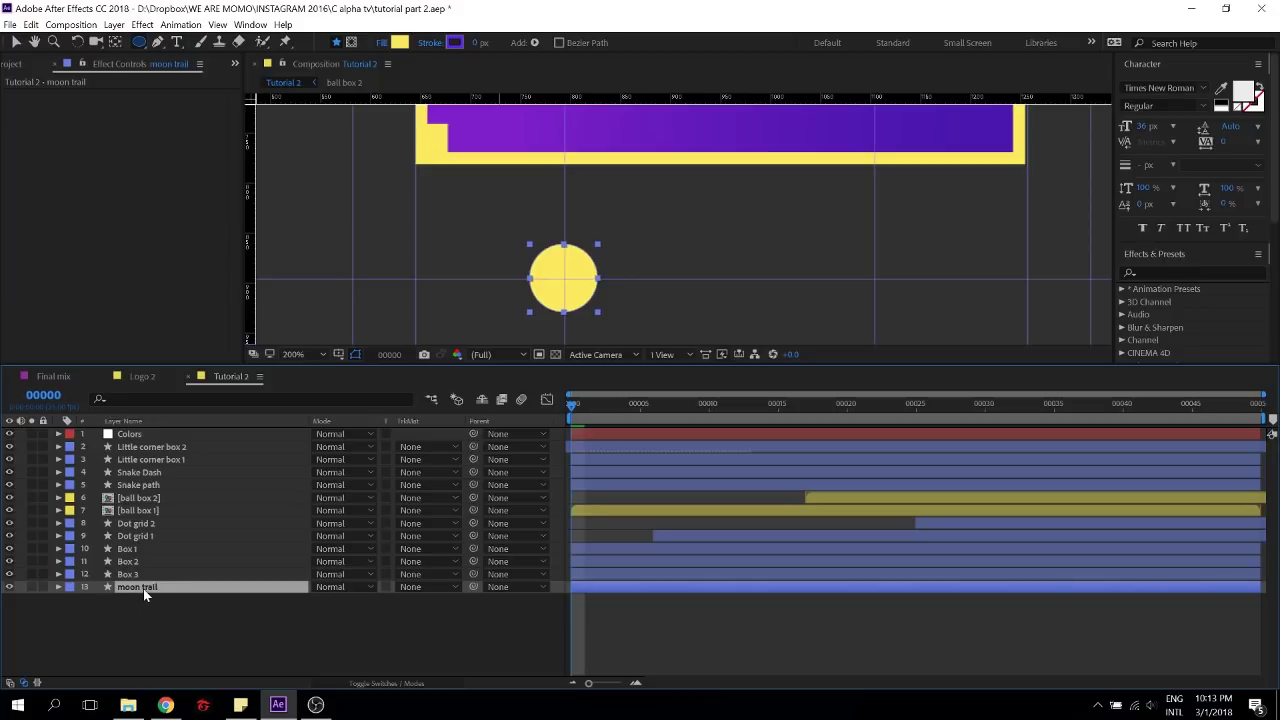
Center the moon trail layer's anchor point in its content and save the project
right_click(147, 585)
mouse_move(257, 80)
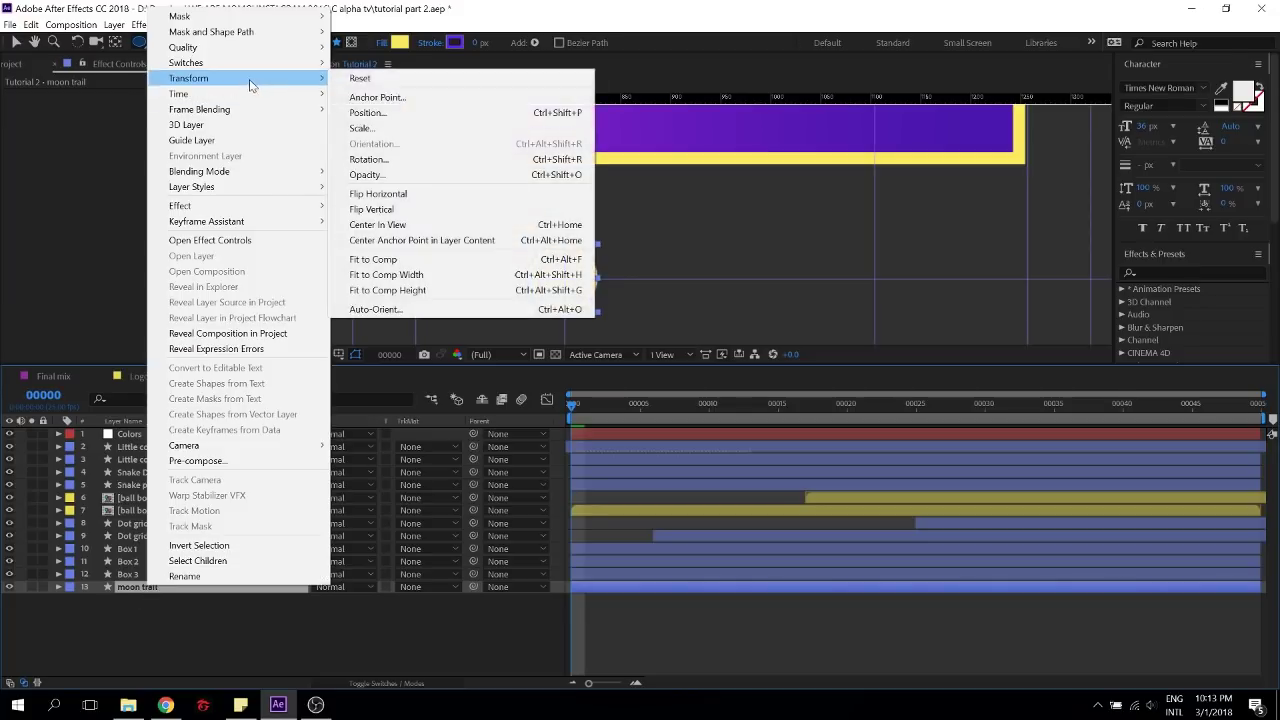
click(407, 241)
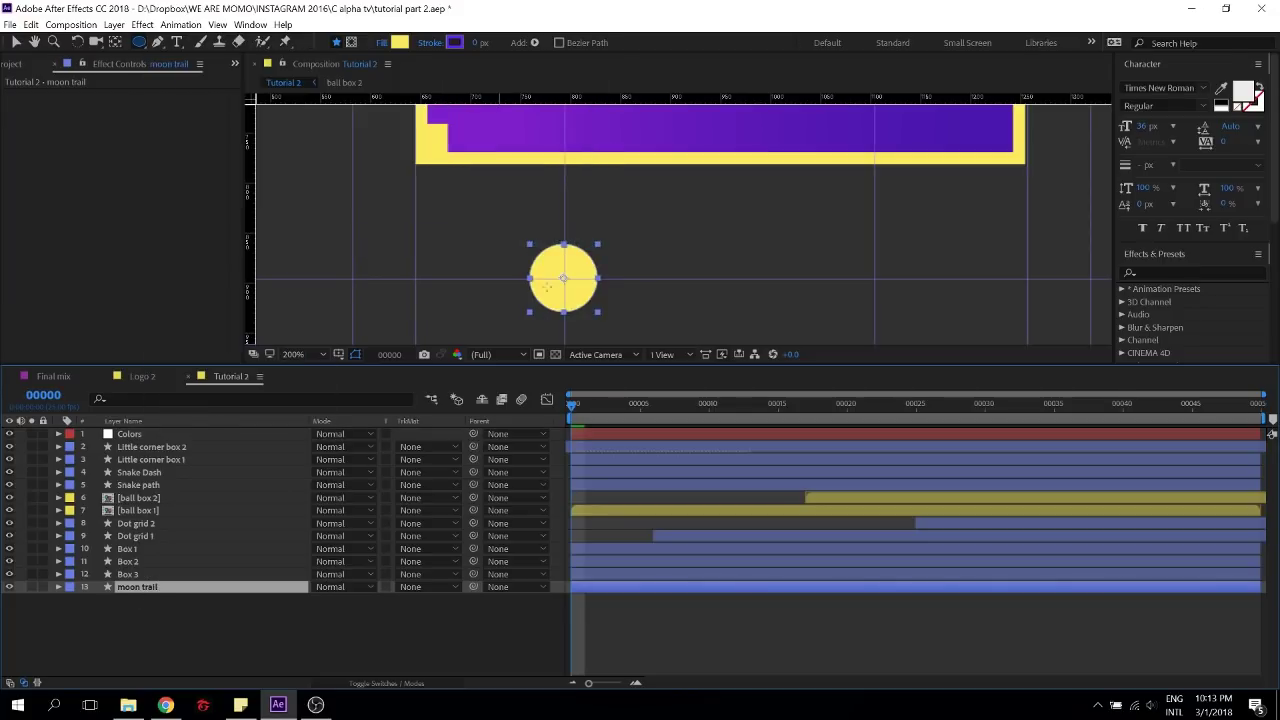
key(ctrl+s)
Add Trim Paths to the moon trail circle and set its End to 50%
scroll(635, 265, down, 1)
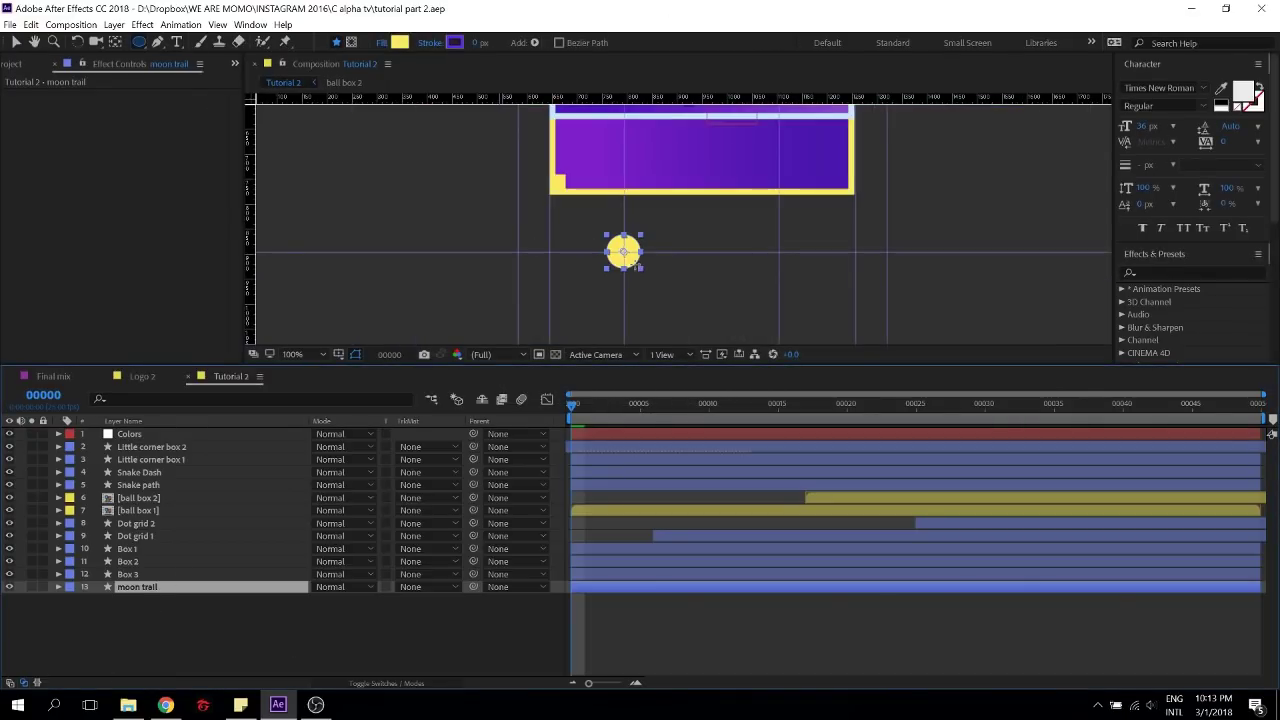
scroll(635, 265, up, 2)
drag(509, 298, 631, 205)
key(q)
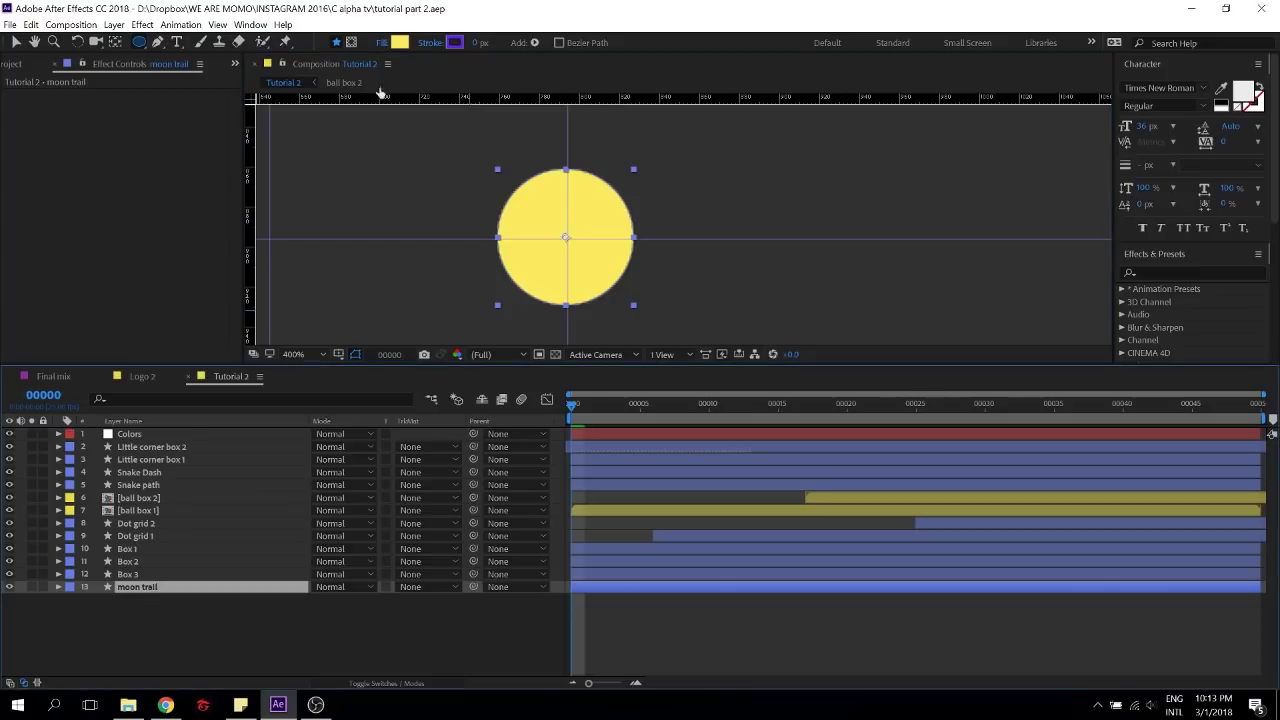
click(534, 42)
click(583, 273)
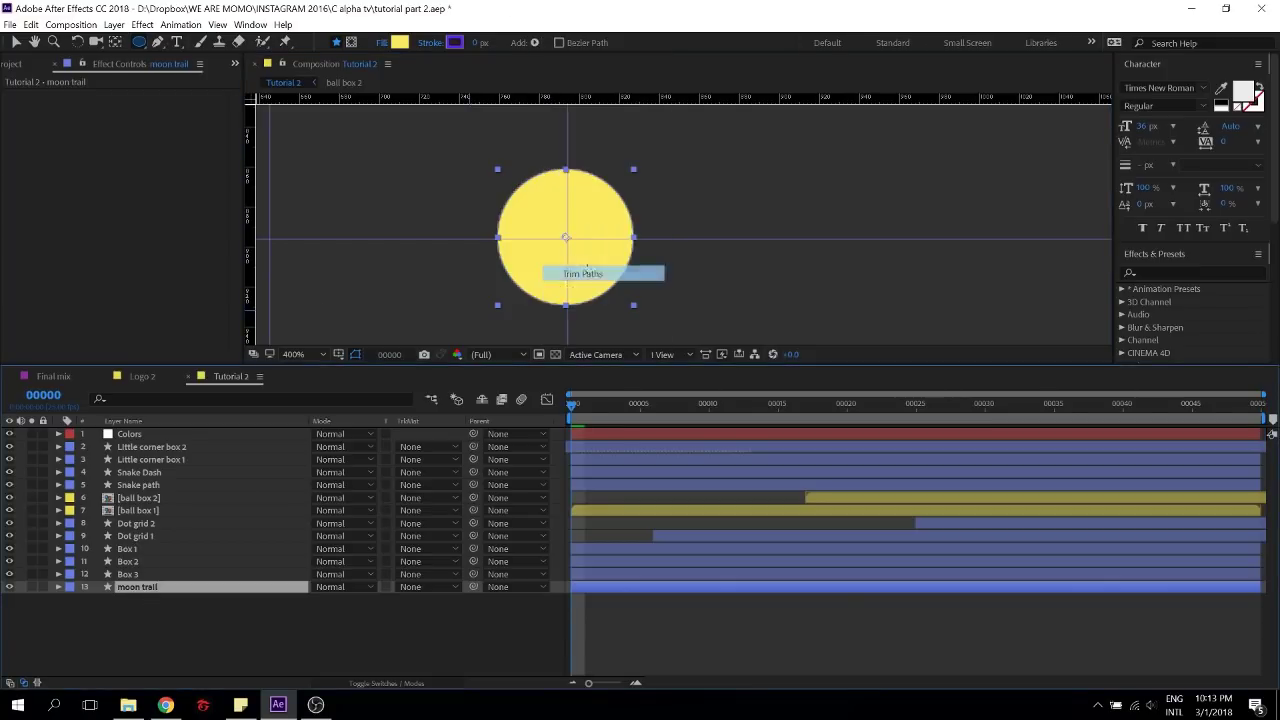
click(84, 625)
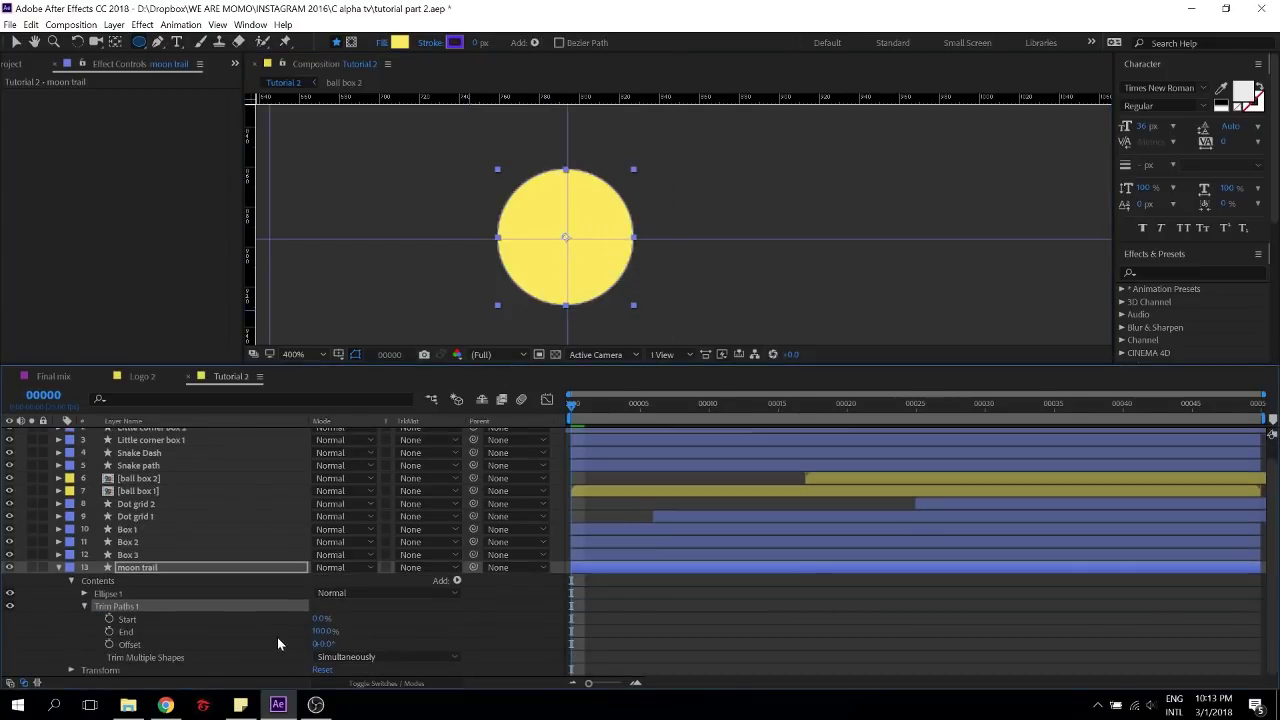
click(320, 632)
text(50)
key(Return)
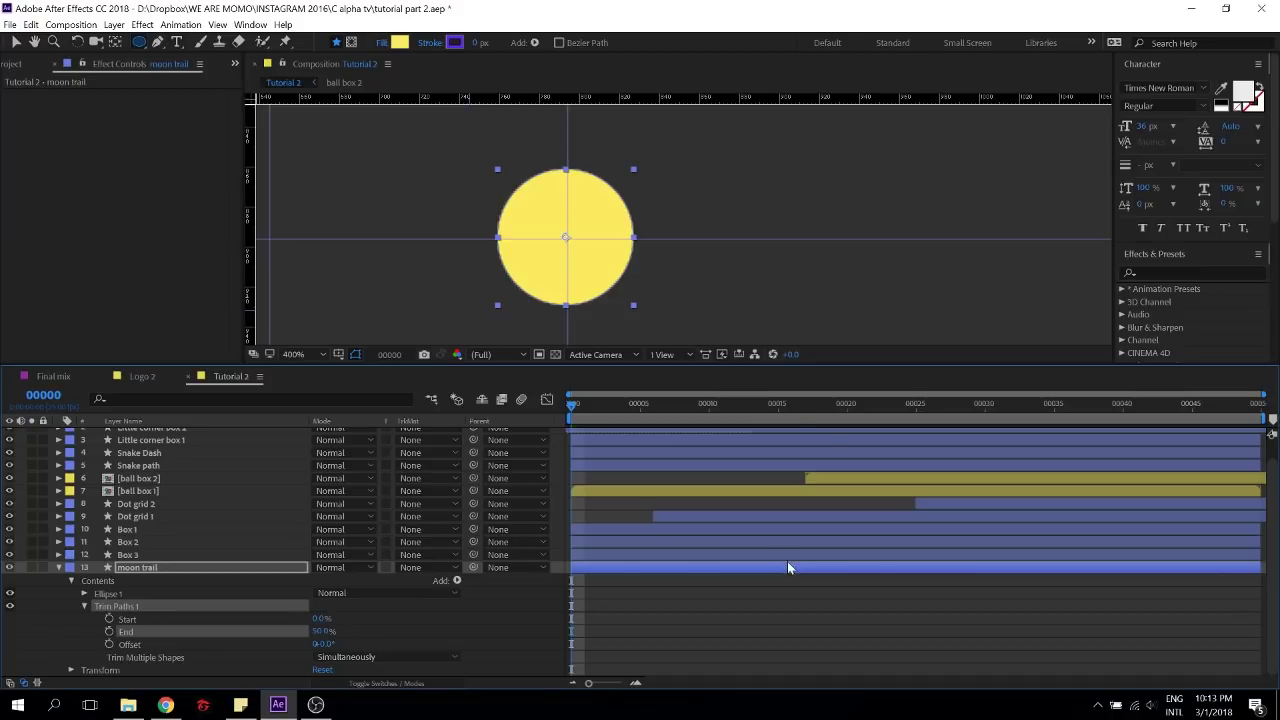
Set the Trim Paths offset of moon trail to -90° to keep the upper half of the circle
drag(327, 644, 277, 645)
click(322, 644)
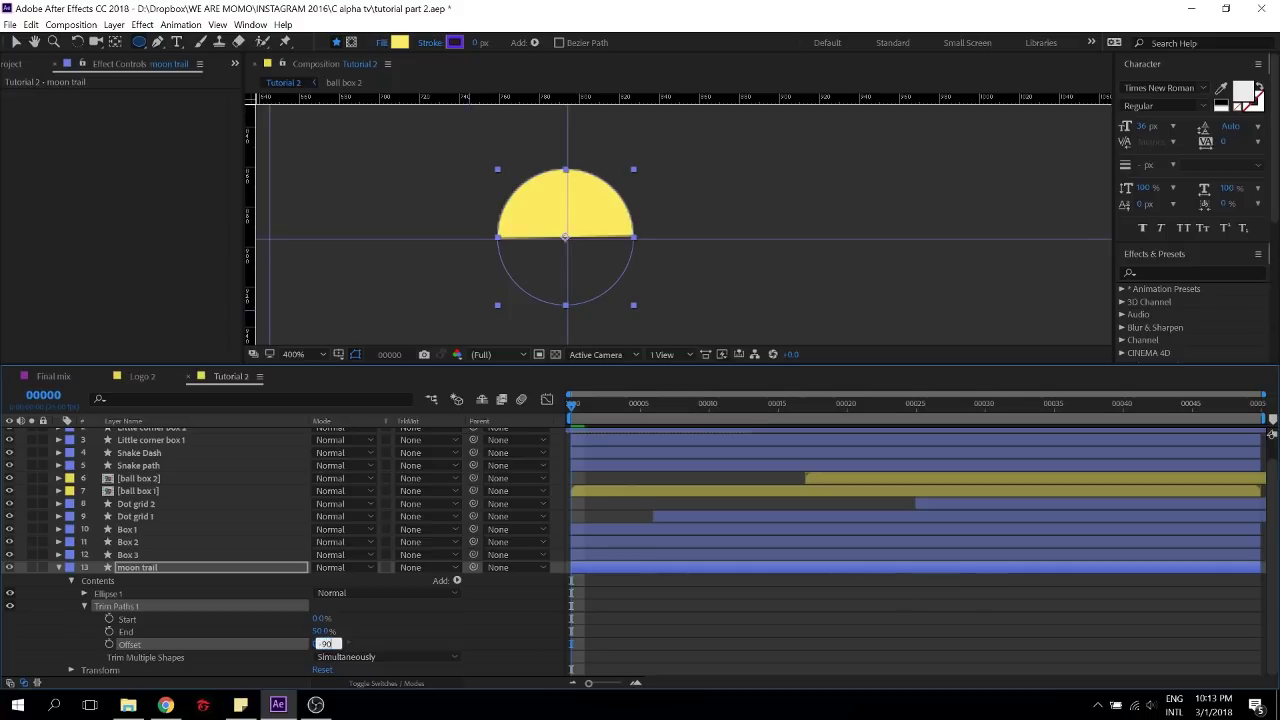
key(Return)
key(F2)
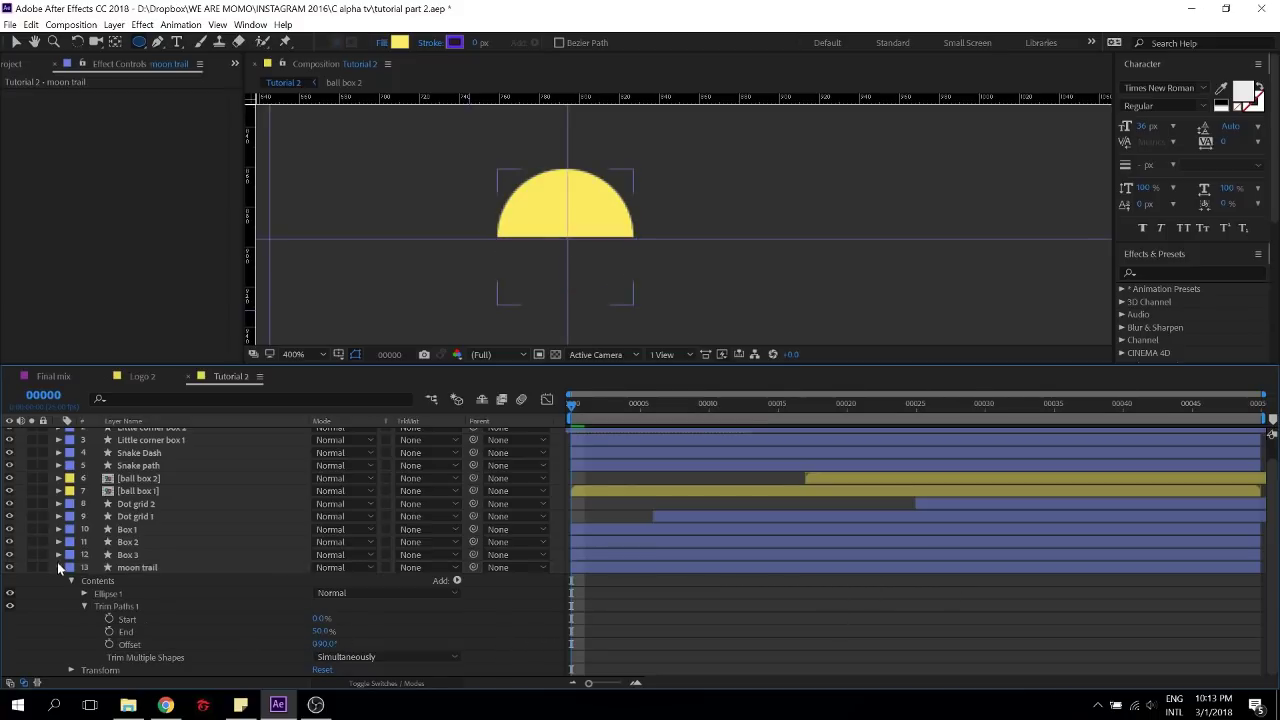
click(58, 566)
click(138, 586)
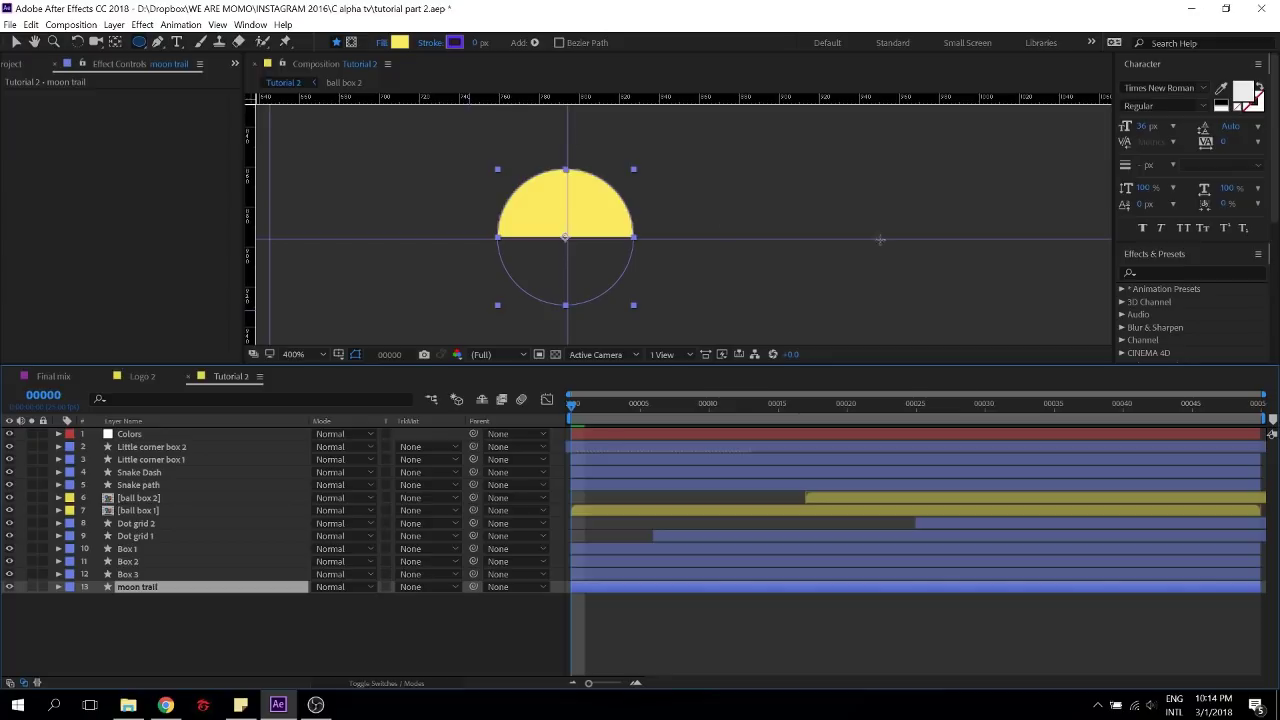
Add a Repeater to the moon trail contents and set it to 5 copies
scroll(730, 265, down, 3)
scroll(744, 252, up, 1)
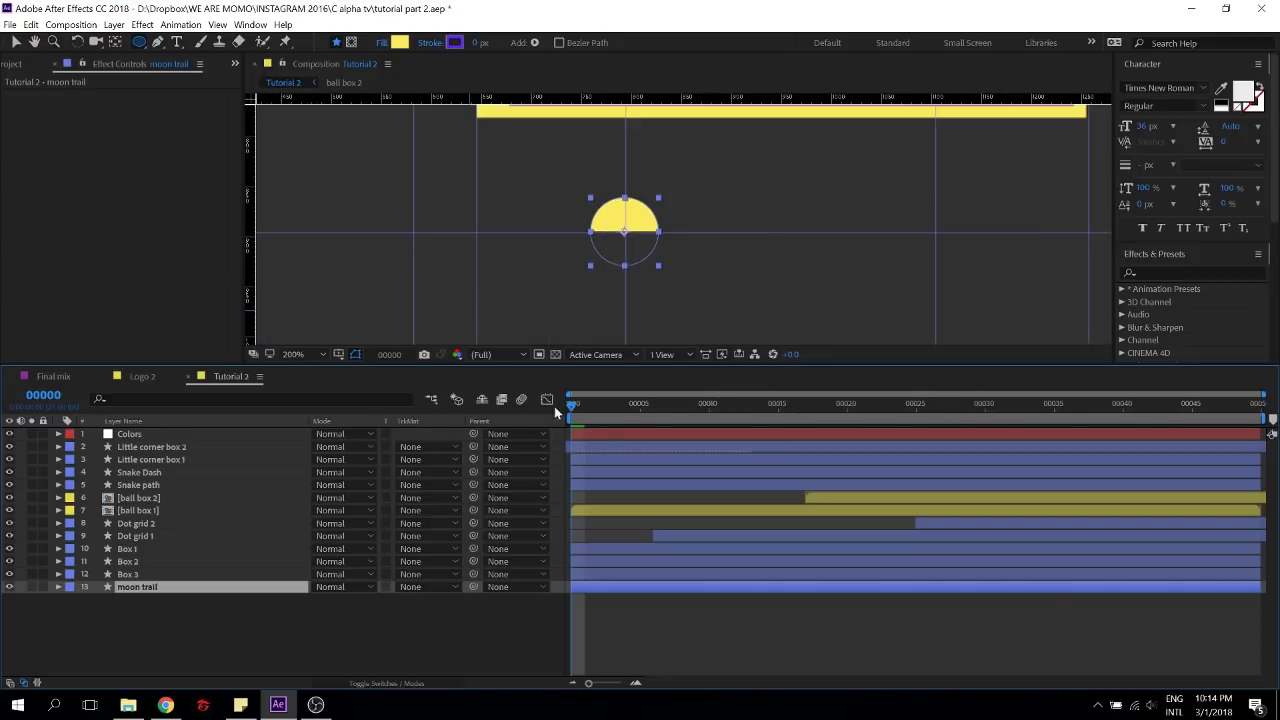
click(58, 587)
click(84, 606)
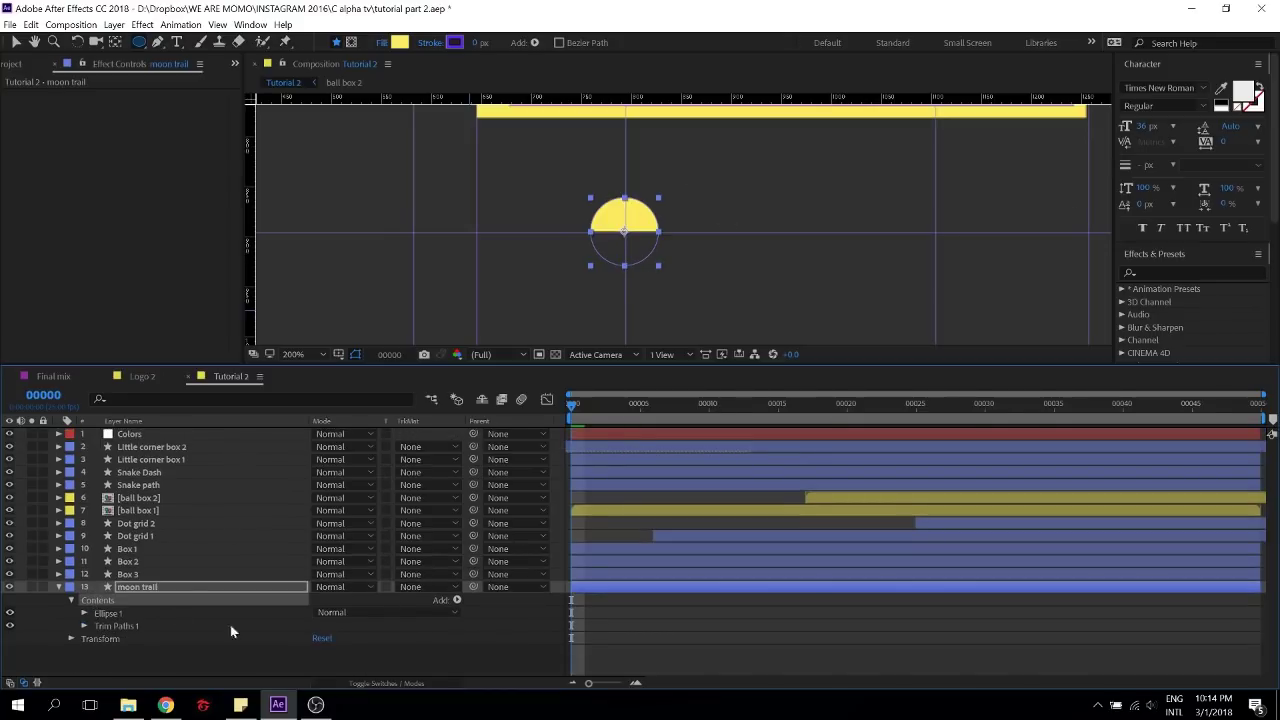
click(457, 600)
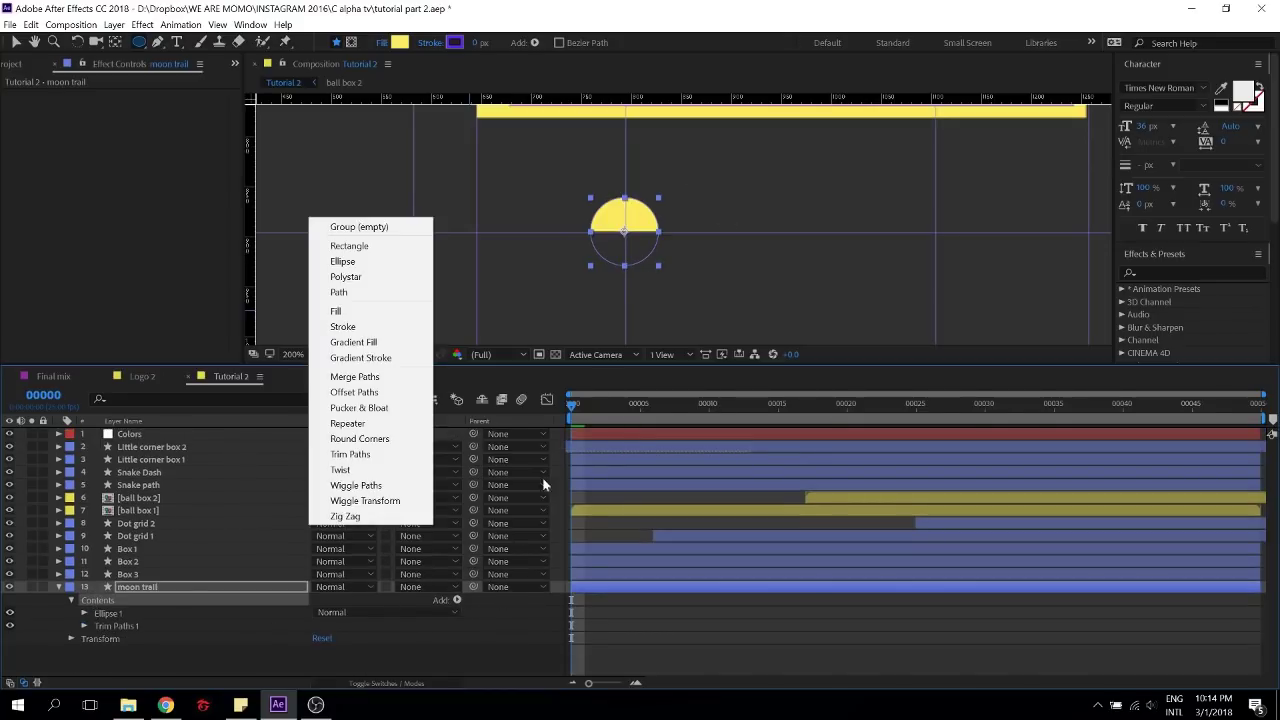
click(365, 437)
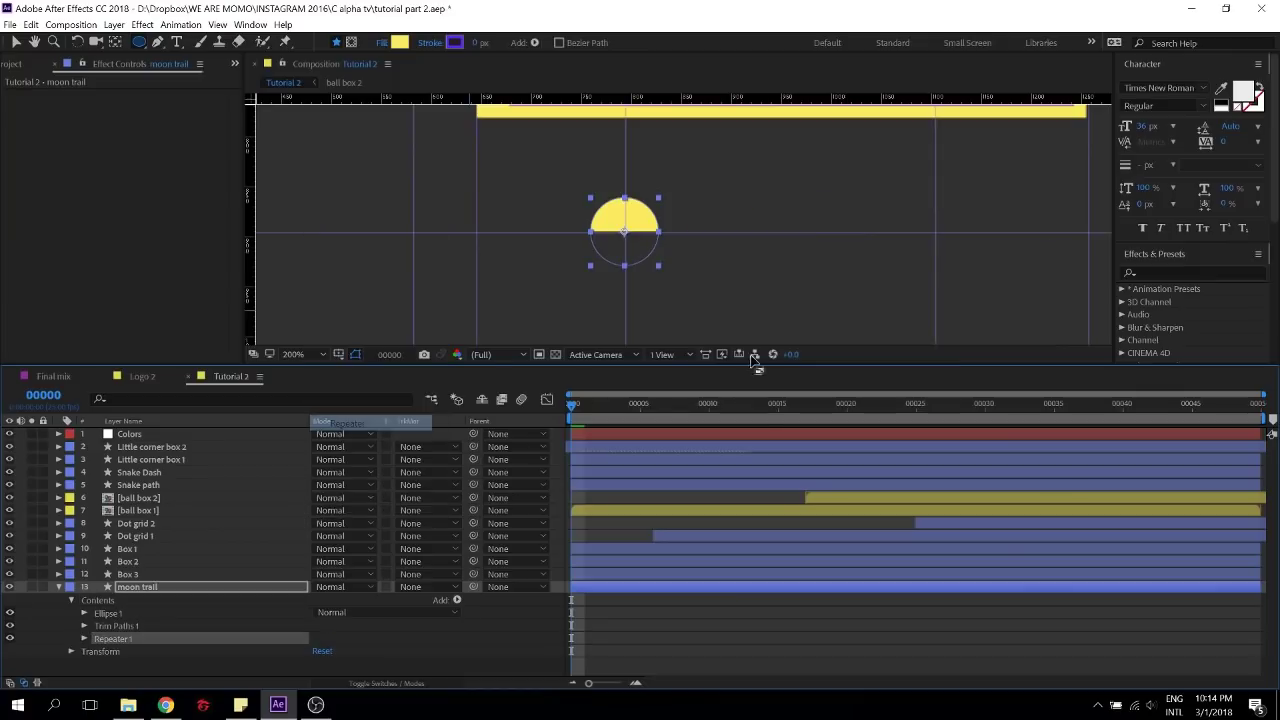
click(85, 638)
click(326, 619)
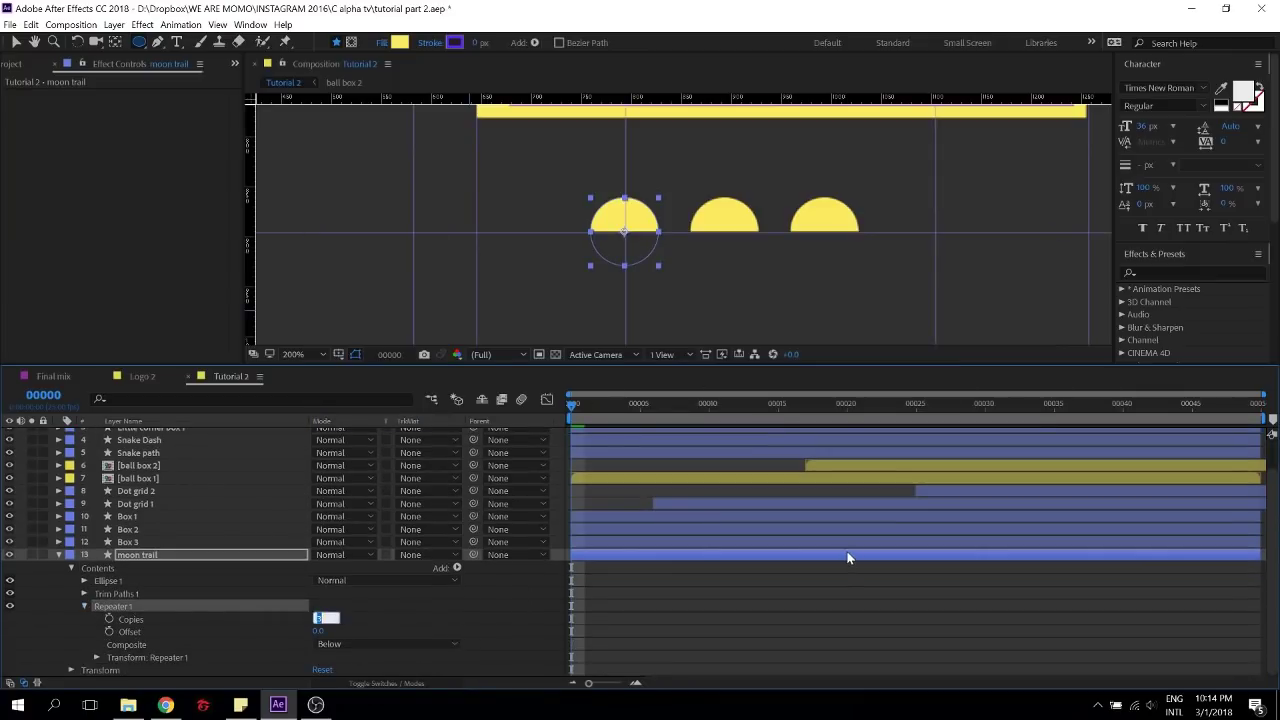
text(5)
key(Return)
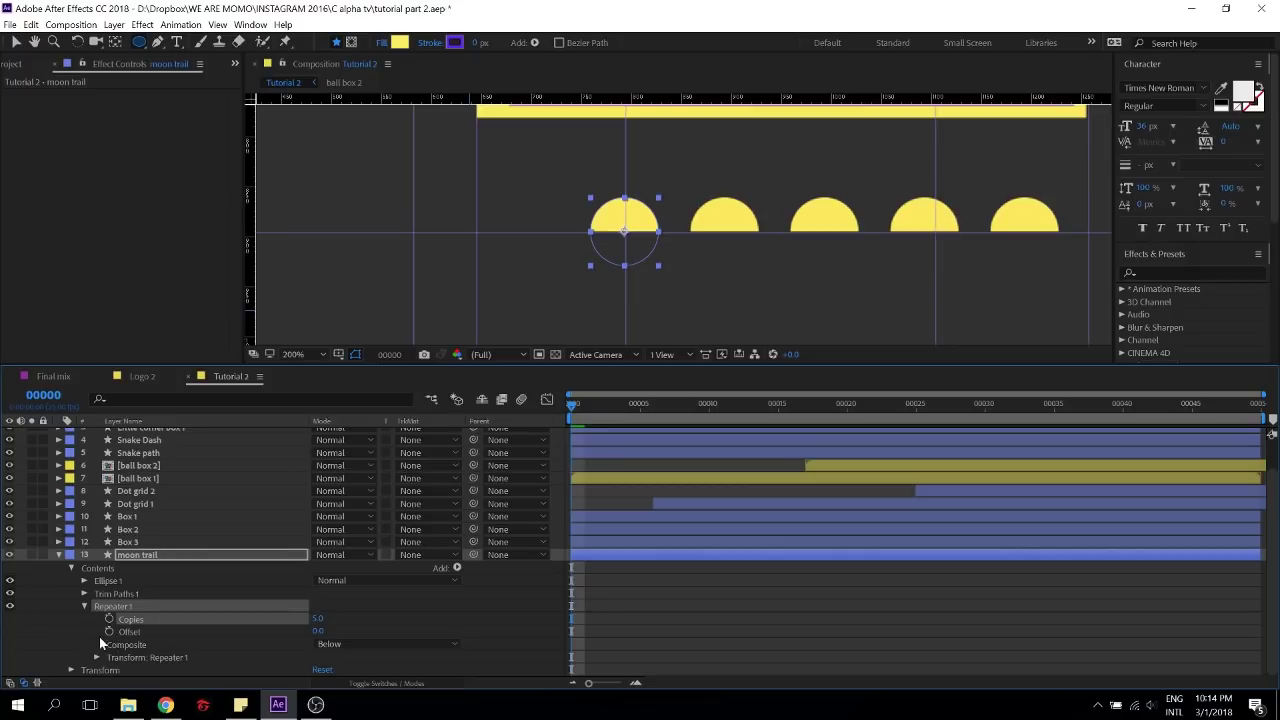
Set the Repeater's horizontal position to 68 so the half circles sit edge to edge, and save the project
click(100, 655)
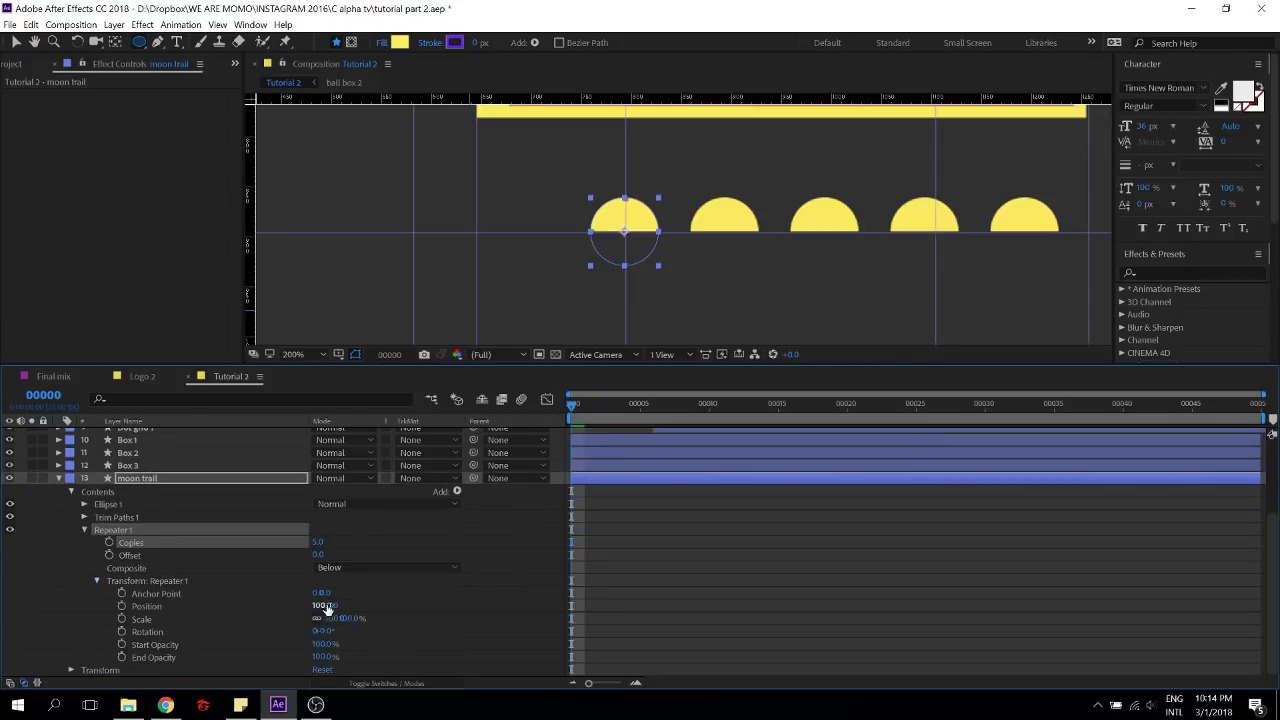
drag(318, 605, 300, 606)
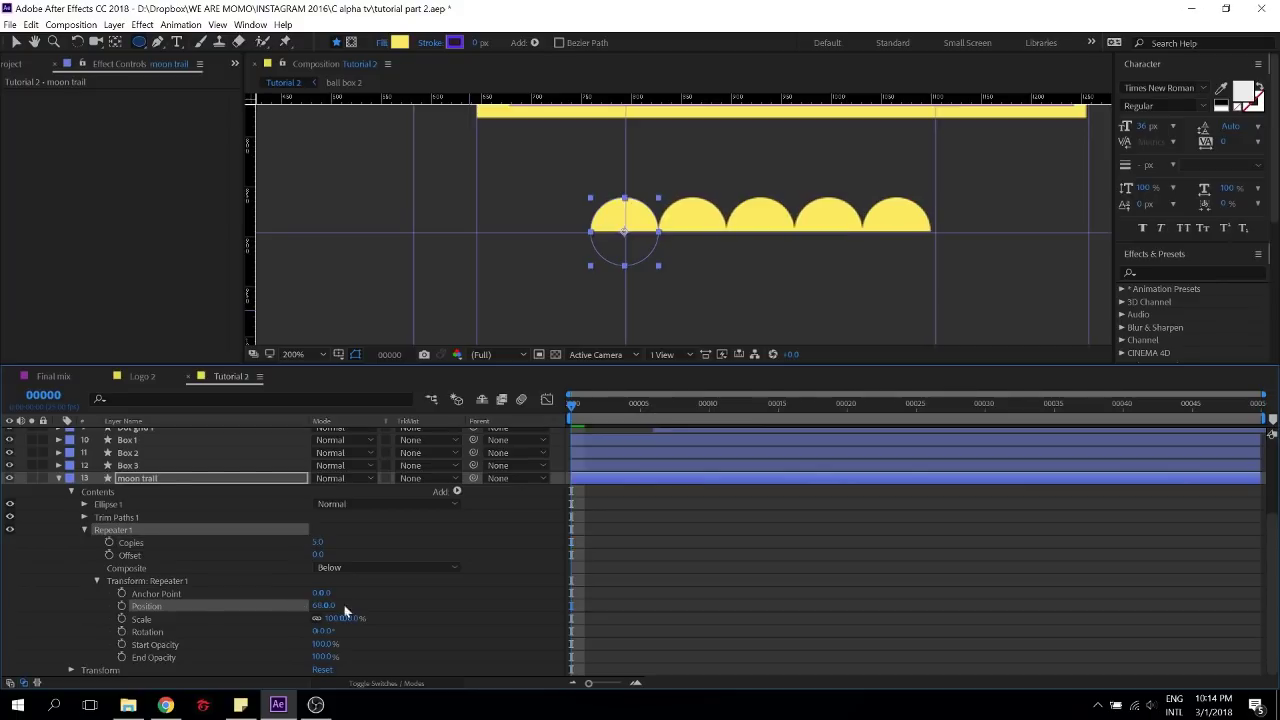
click(561, 579)
scroll(884, 218, down, 4)
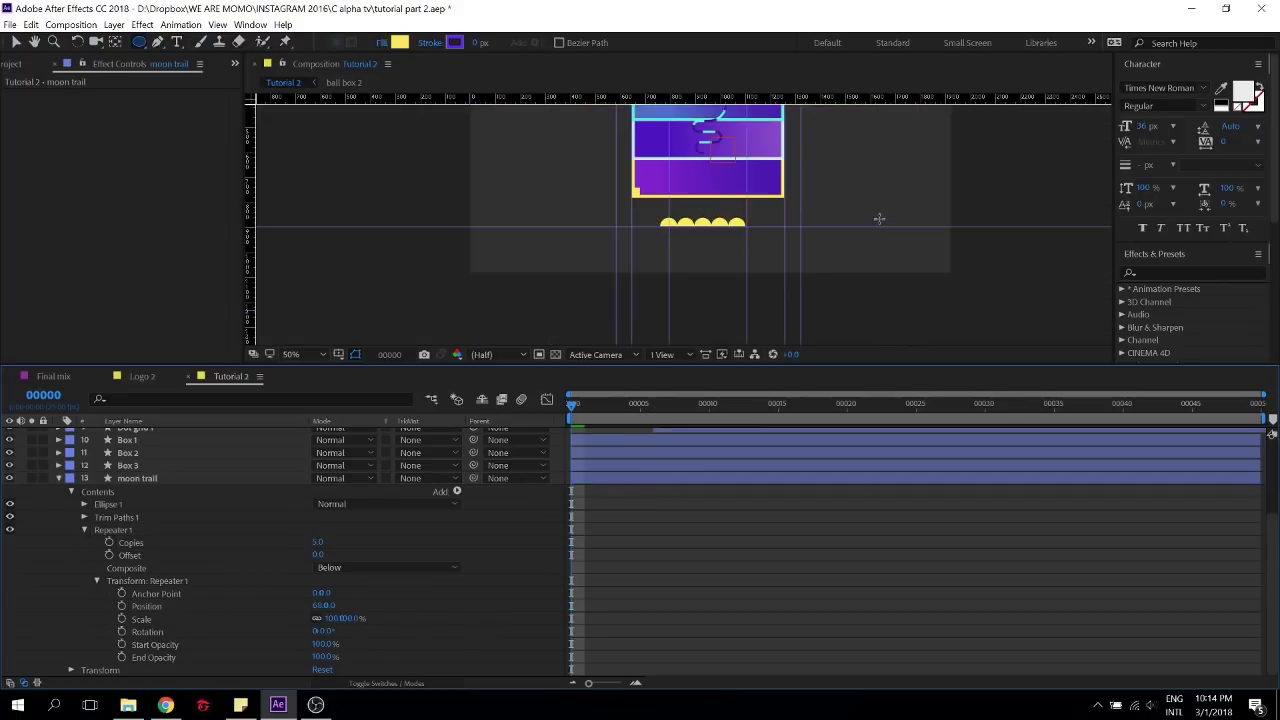
scroll(879, 218, up, 2)
key(ctrl+s)
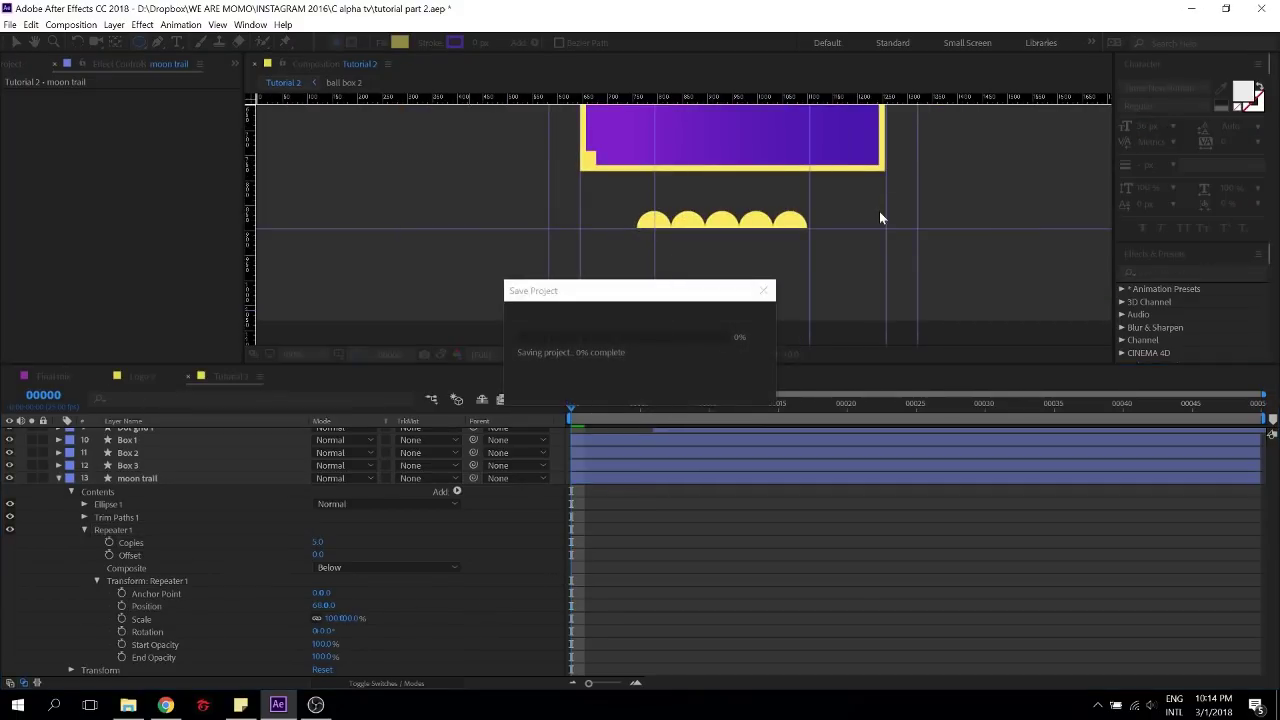
scroll(879, 212, up, 1)
Set the moon trail Repeater's End Opacity to 0% so the half circles fade out as in Logo 2
click(163, 376)
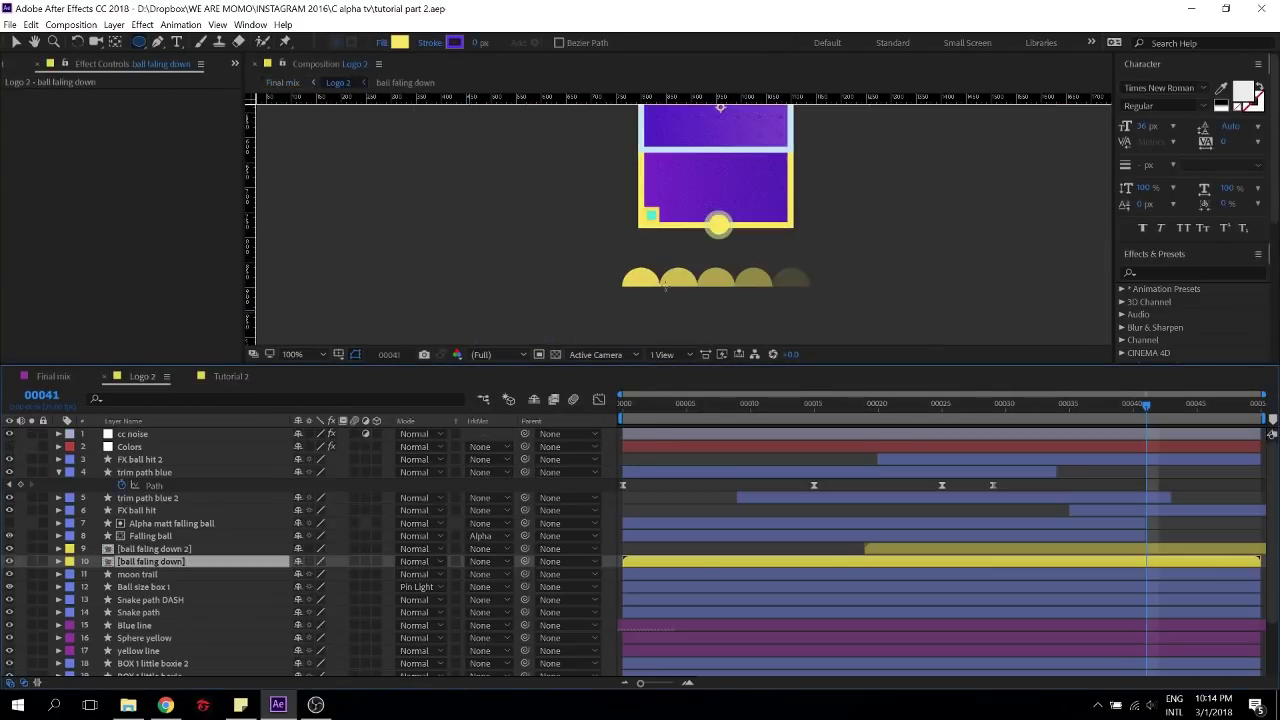
click(224, 378)
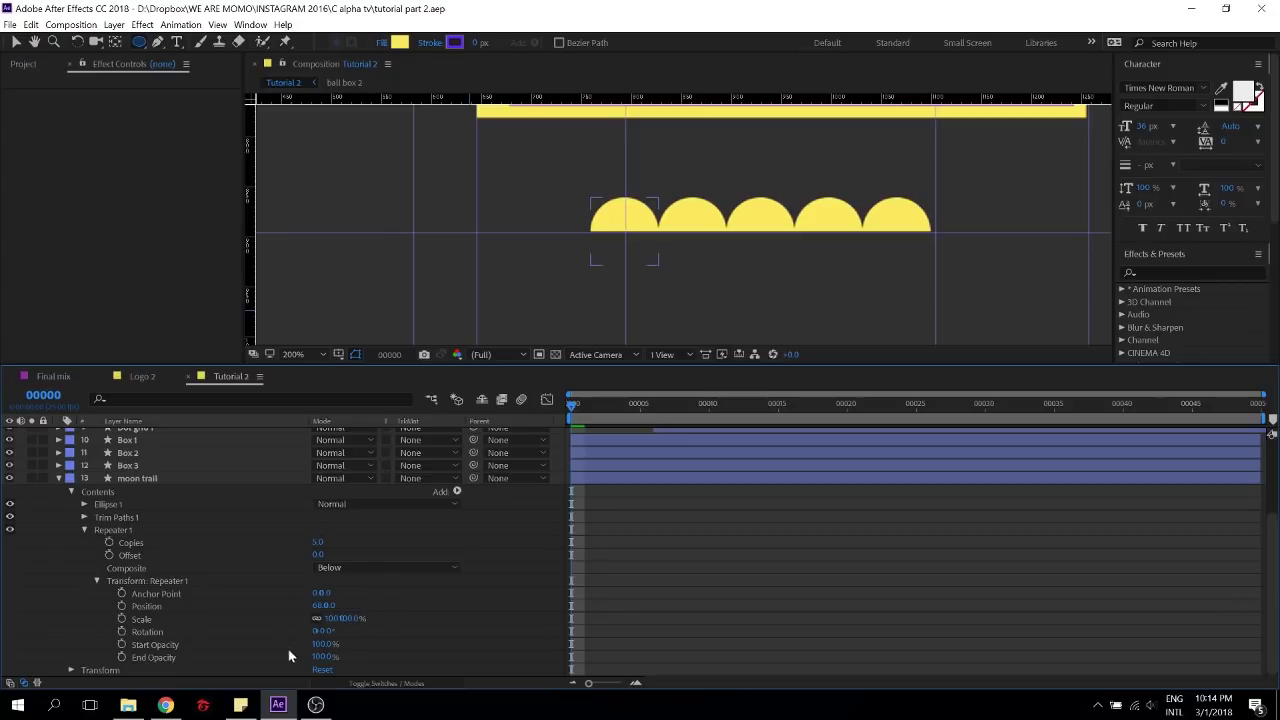
drag(318, 644, 200, 658)
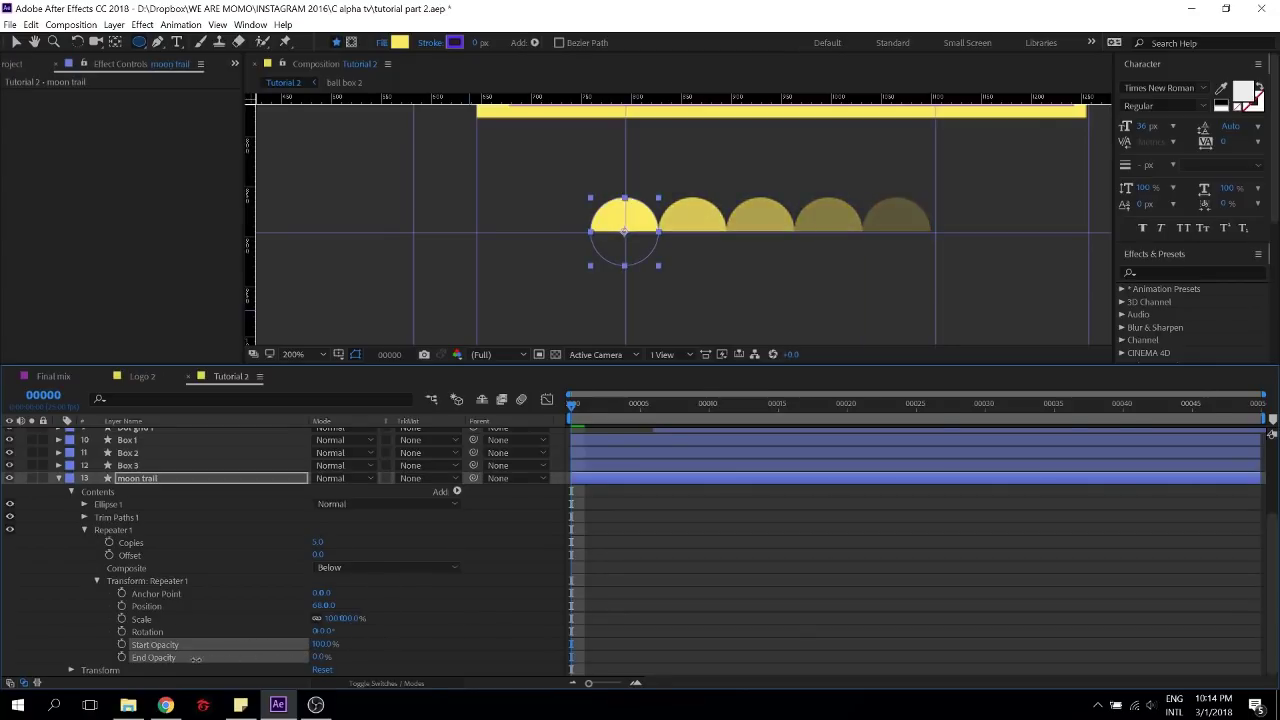
click(705, 625)
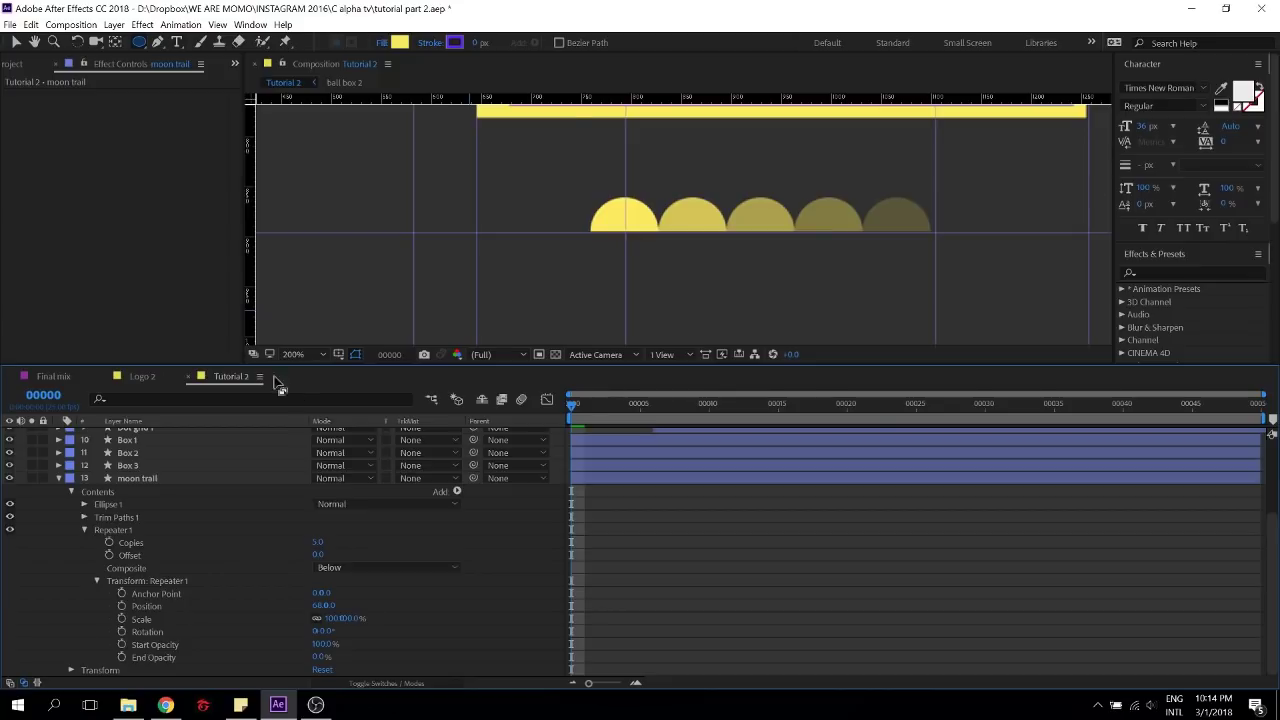
click(158, 377)
click(240, 381)
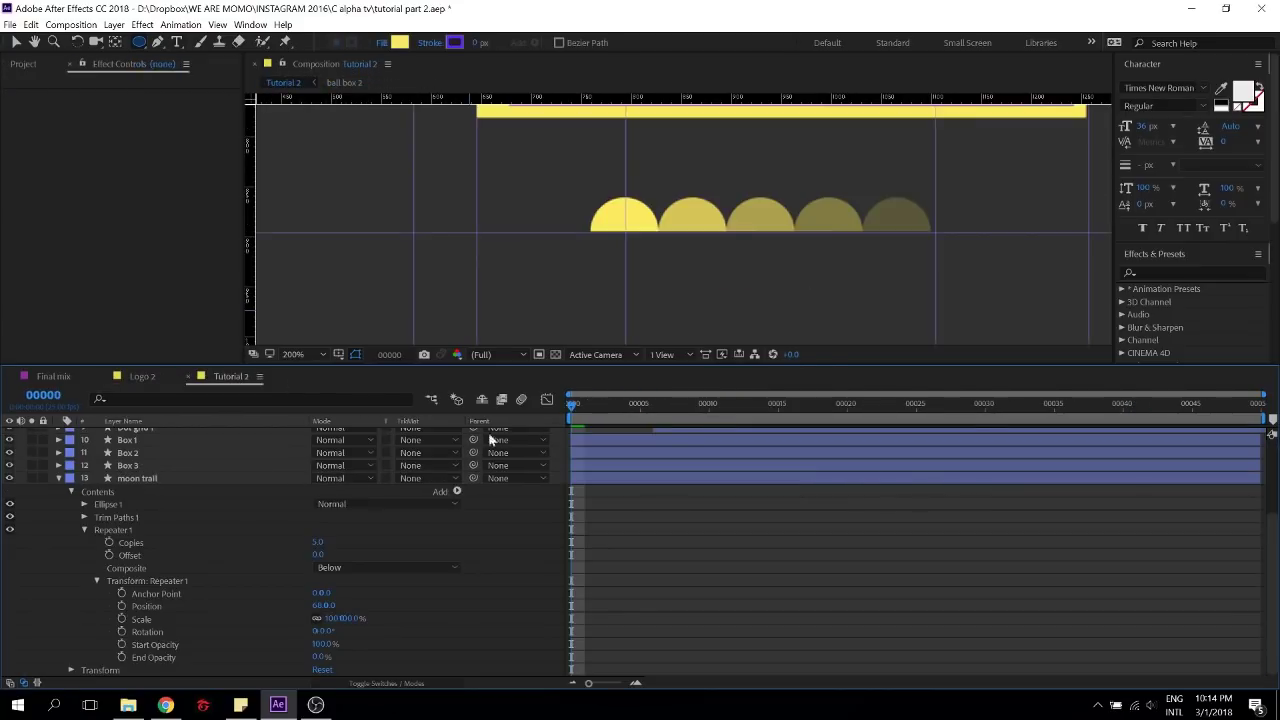
Keyframe the moon trail Repeater's Copies from 0 at frame 0 to 5 at frame 49
click(148, 479)
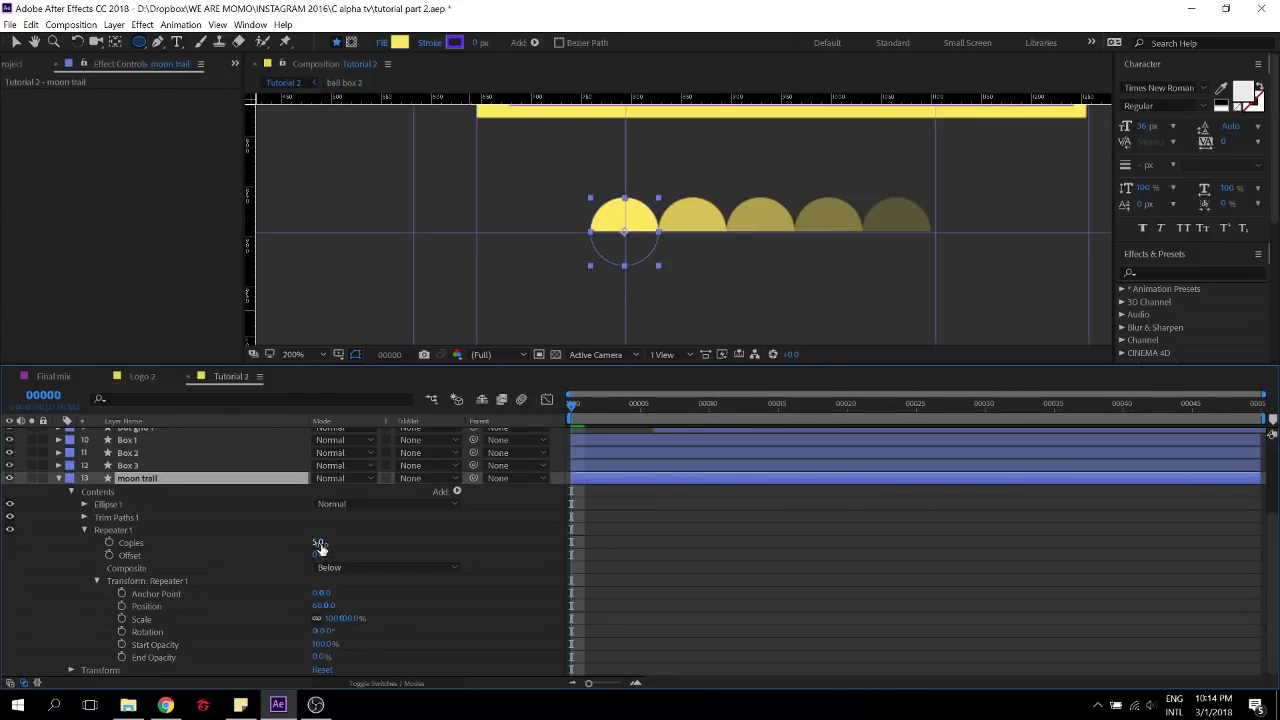
click(792, 412)
key(space)
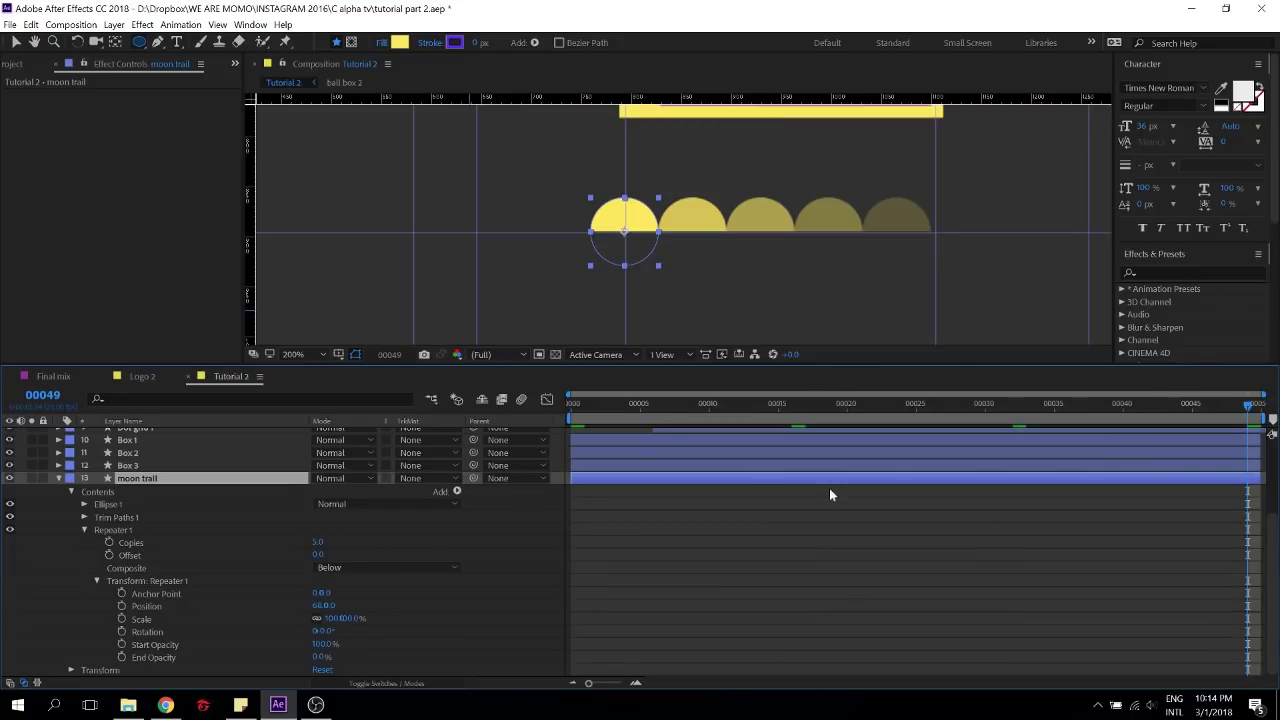
key(Home)
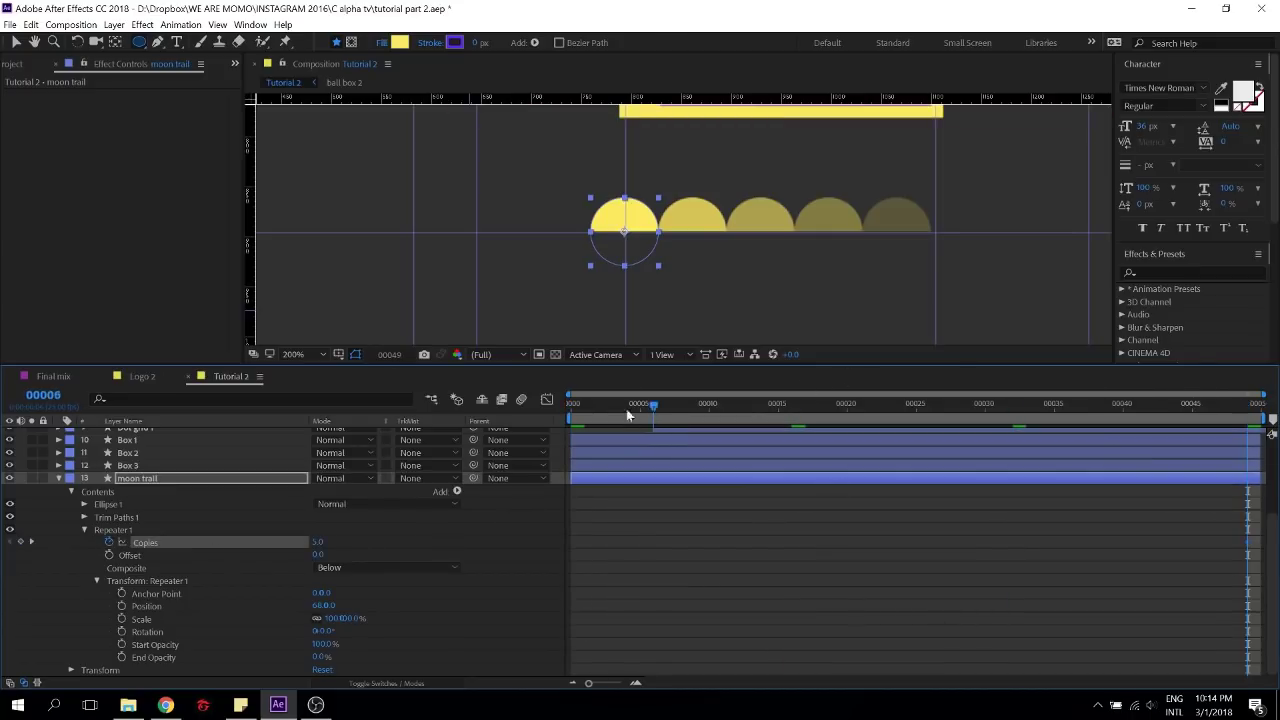
drag(319, 540, 290, 541)
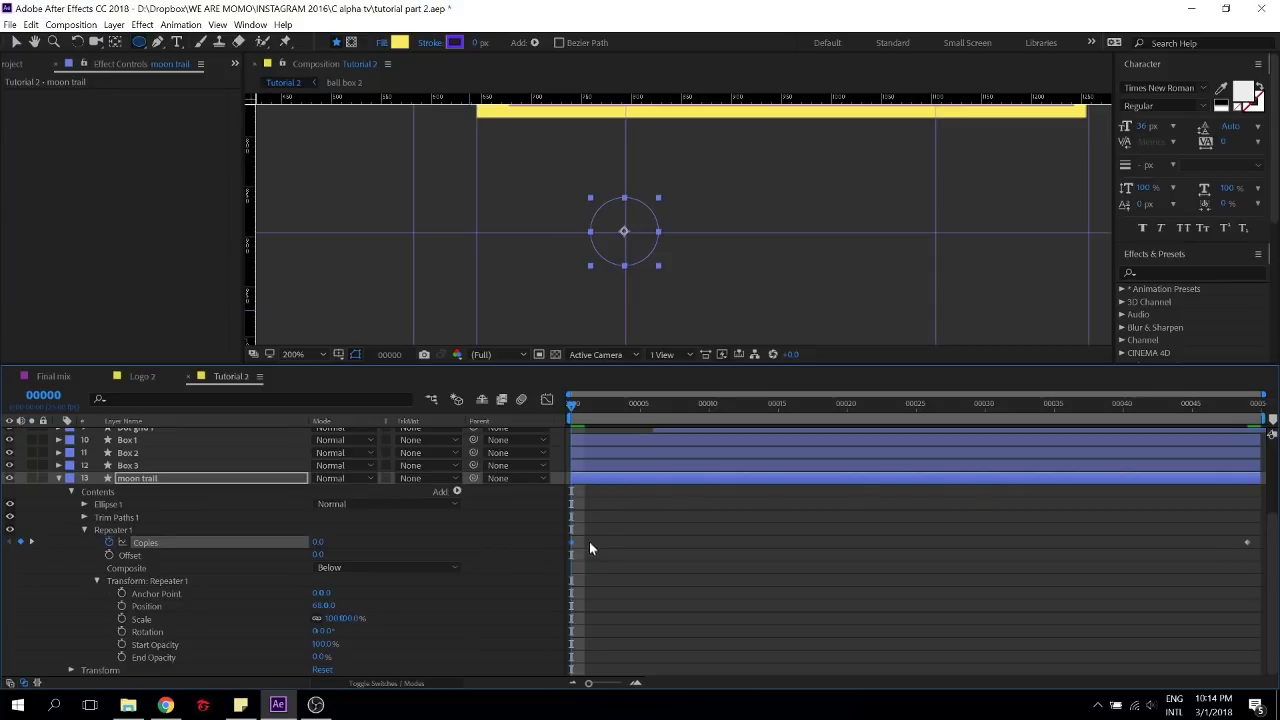
Apply Easy Ease to both Copies keyframes and preview the half circles appearing
drag(566, 533, 1276, 590)
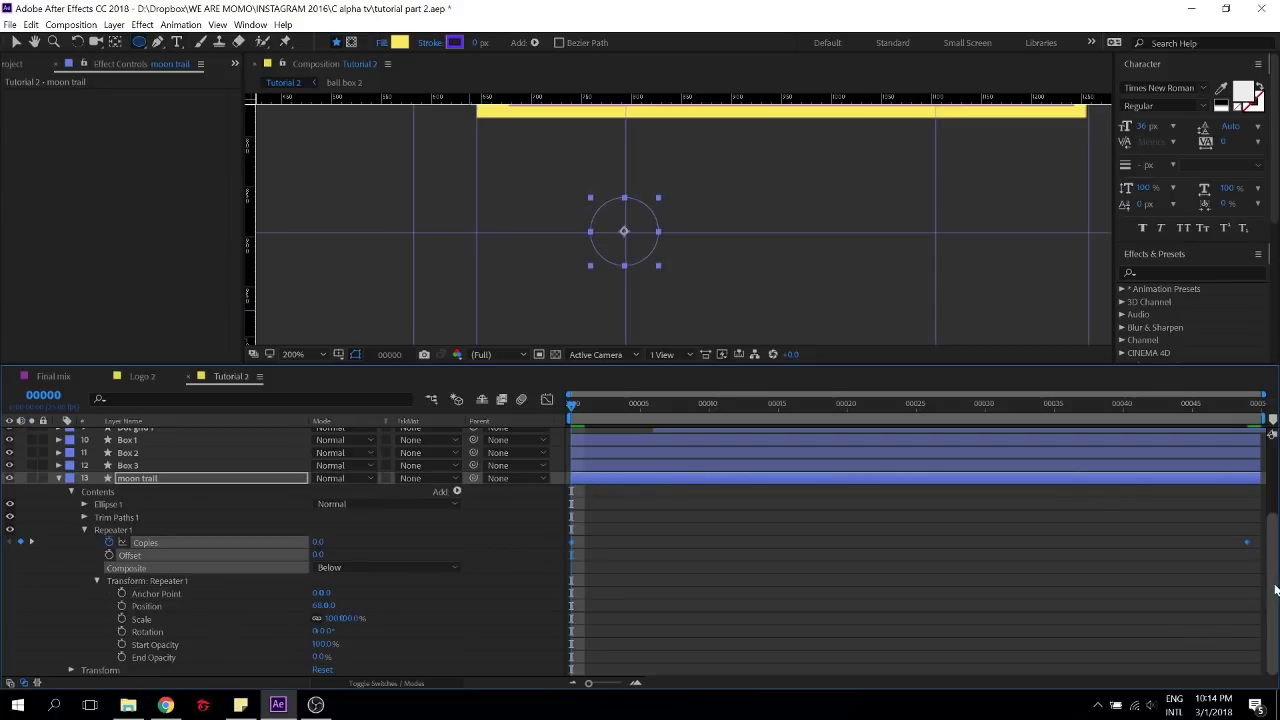
click(788, 550)
key(space)
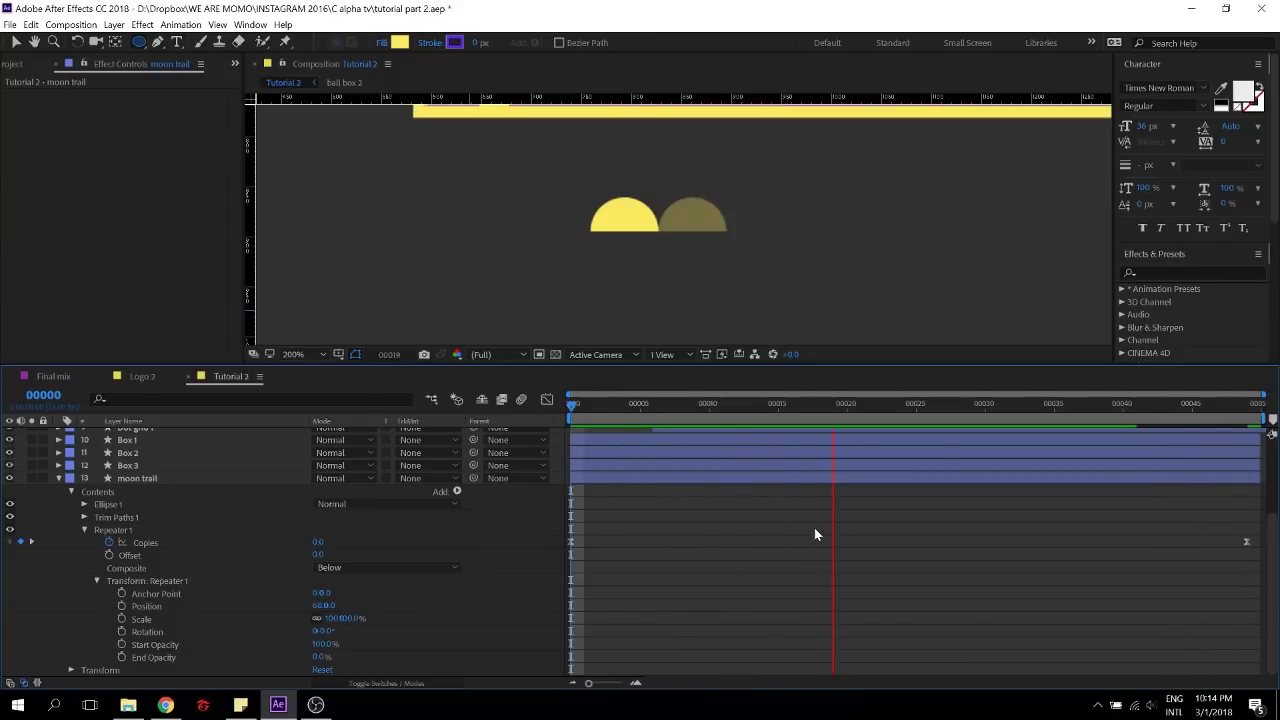
key(space)
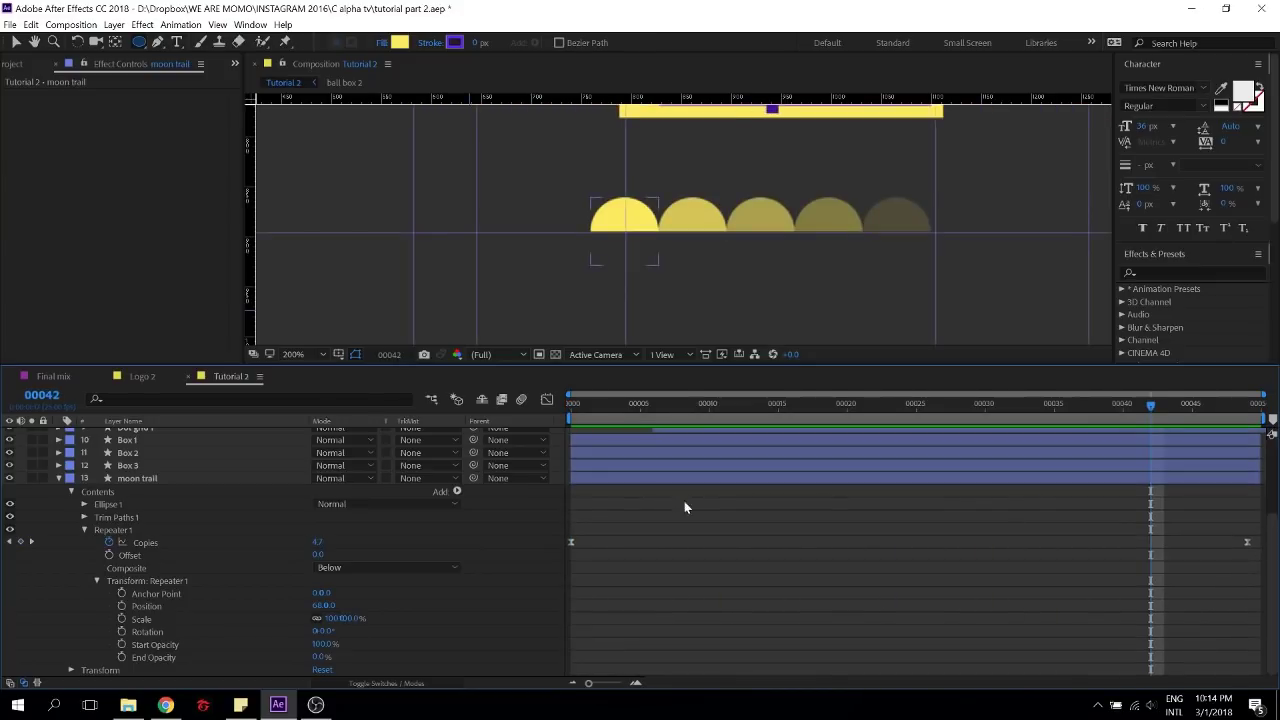
Reshape the Copies speed curve by extending the last keyframe's ease handle about halfway back, and preview the animation with guides hidden
click(571, 542)
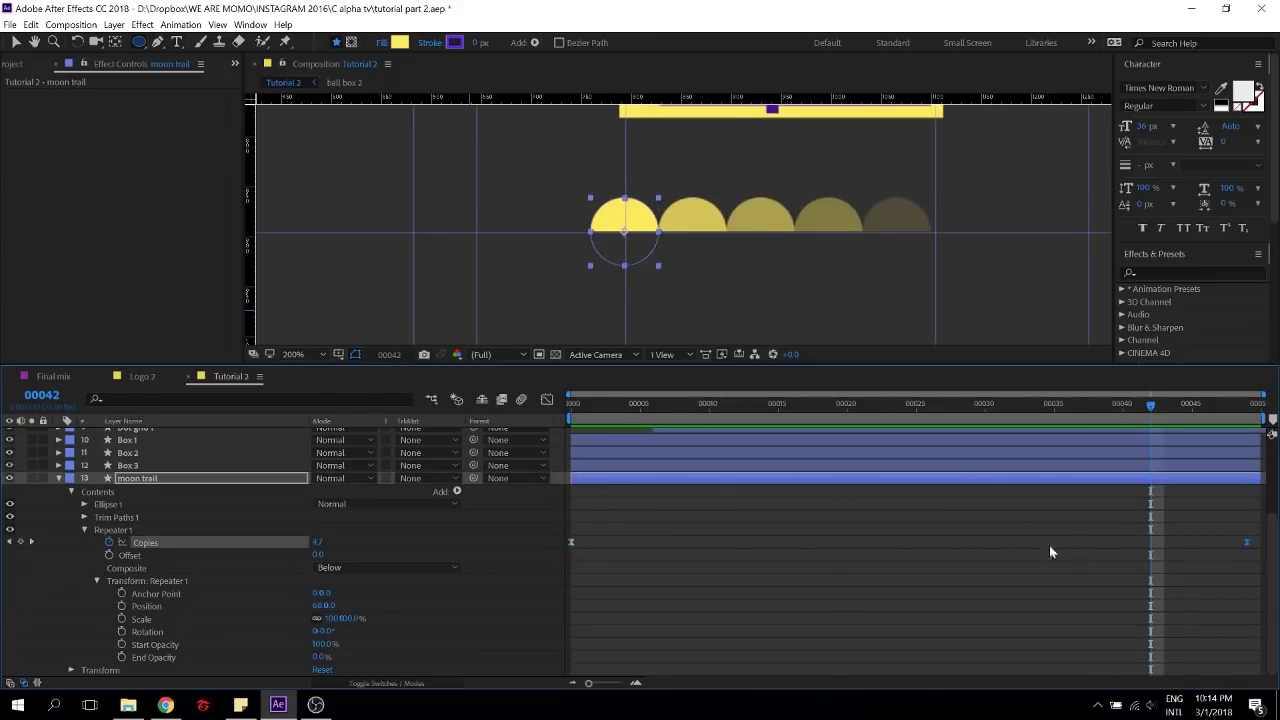
click(546, 399)
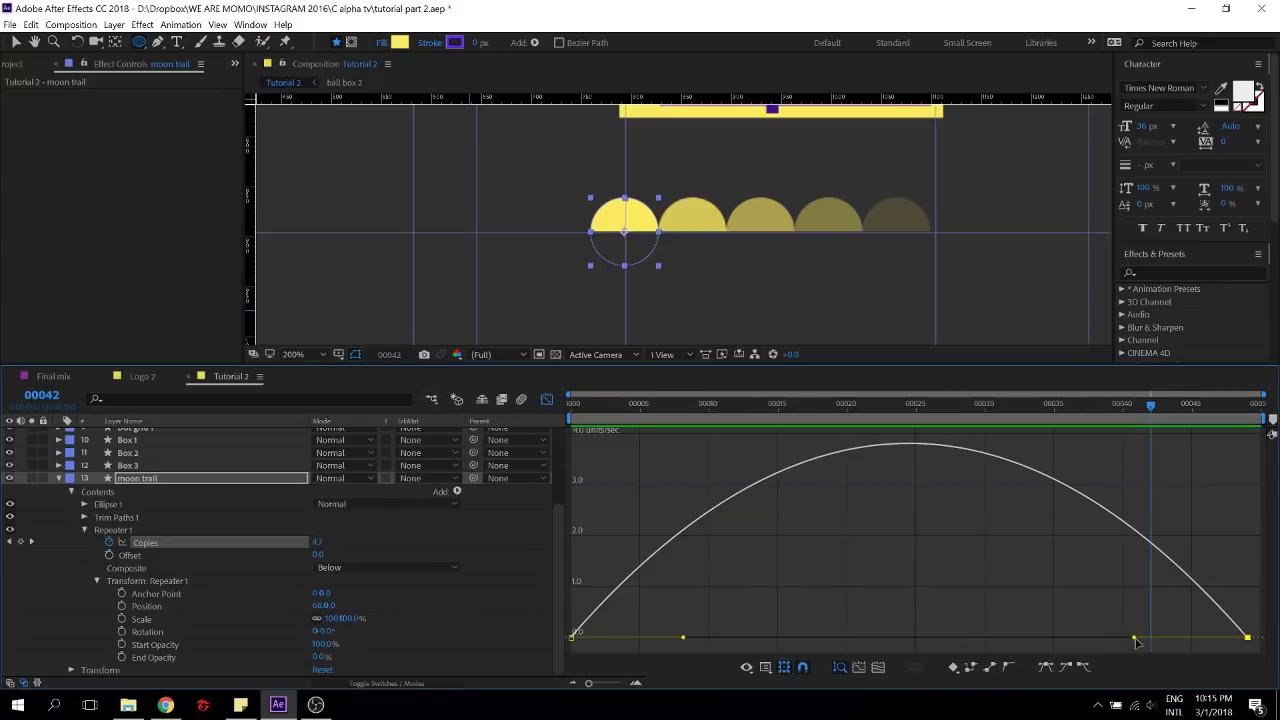
drag(1135, 638, 909, 637)
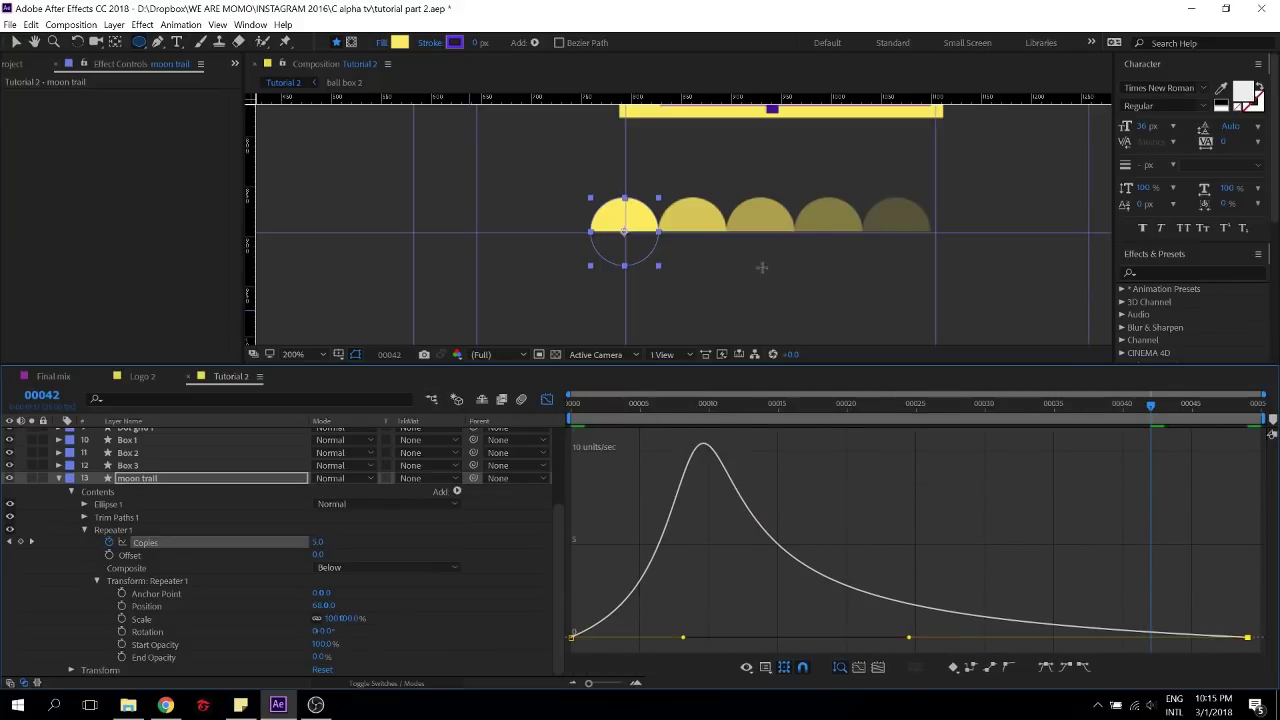
scroll(762, 267, down, 3)
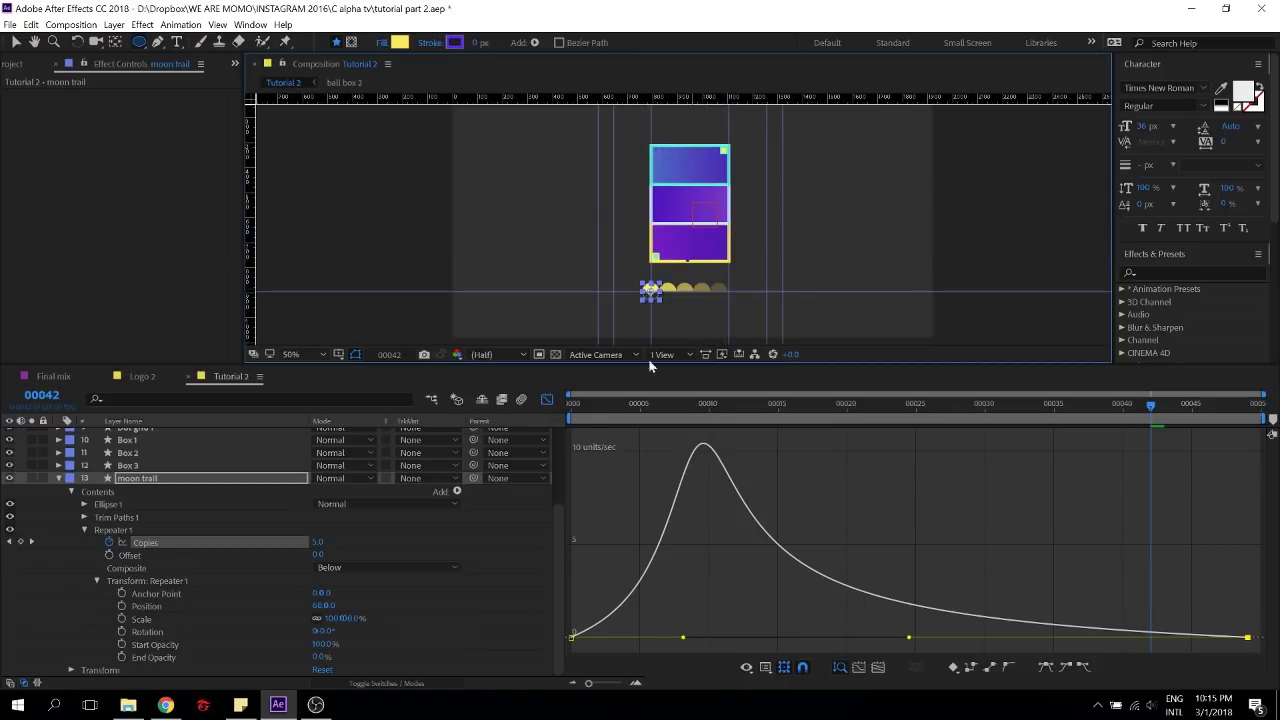
click(573, 404)
click(524, 512)
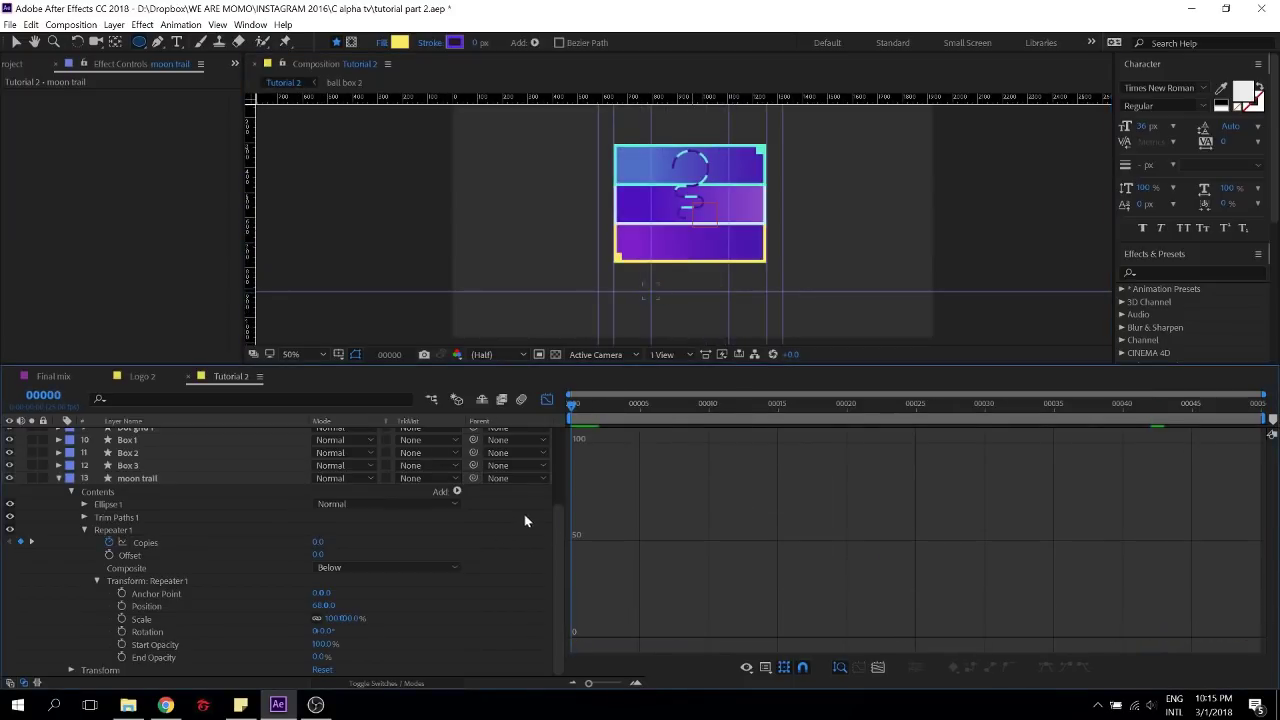
key(ctrl+semicolon)
key(space)
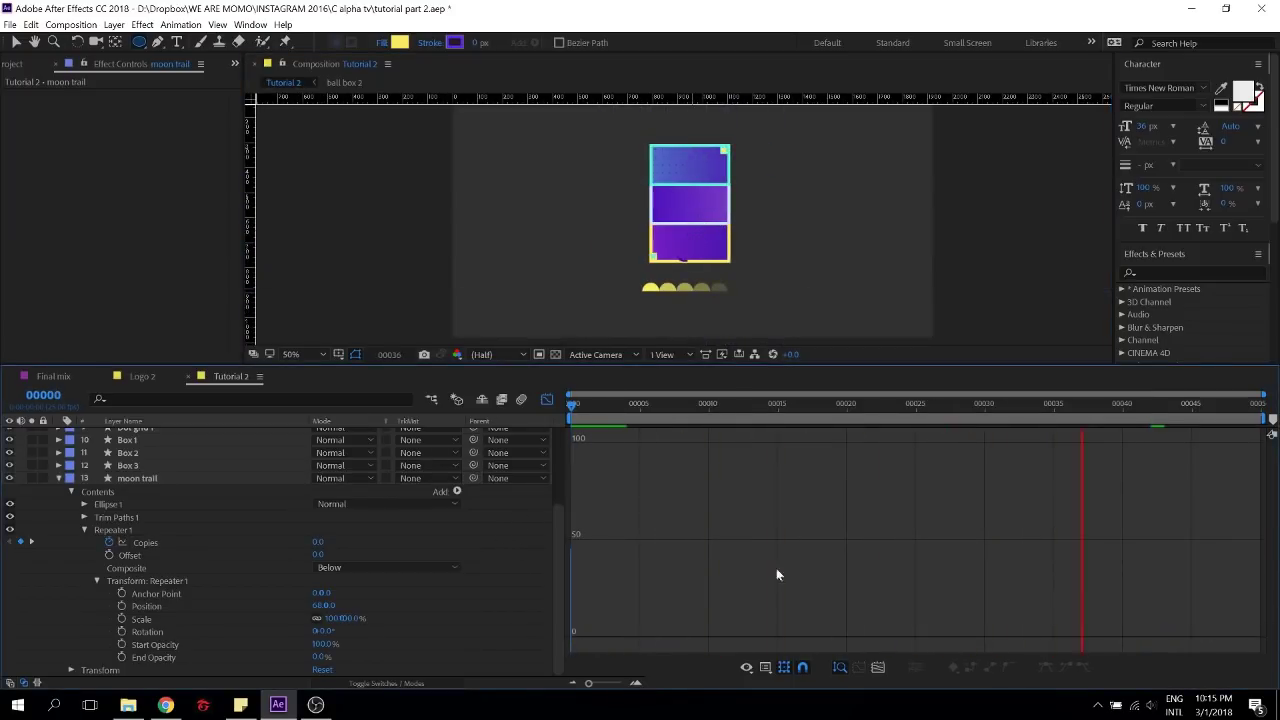
Delay the moon trail's start by moving its first Copies keyframe to about frame 13, and preview the timing
click(547, 399)
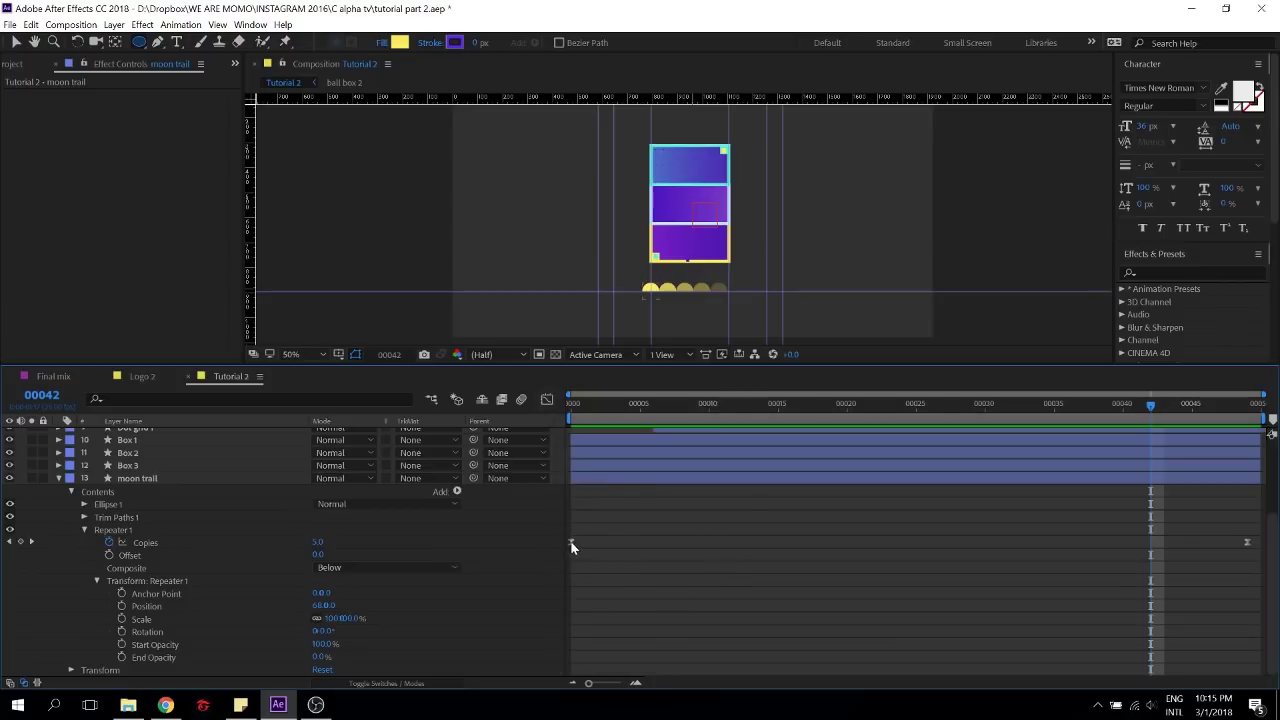
drag(572, 546, 673, 548)
drag(650, 405, 1010, 420)
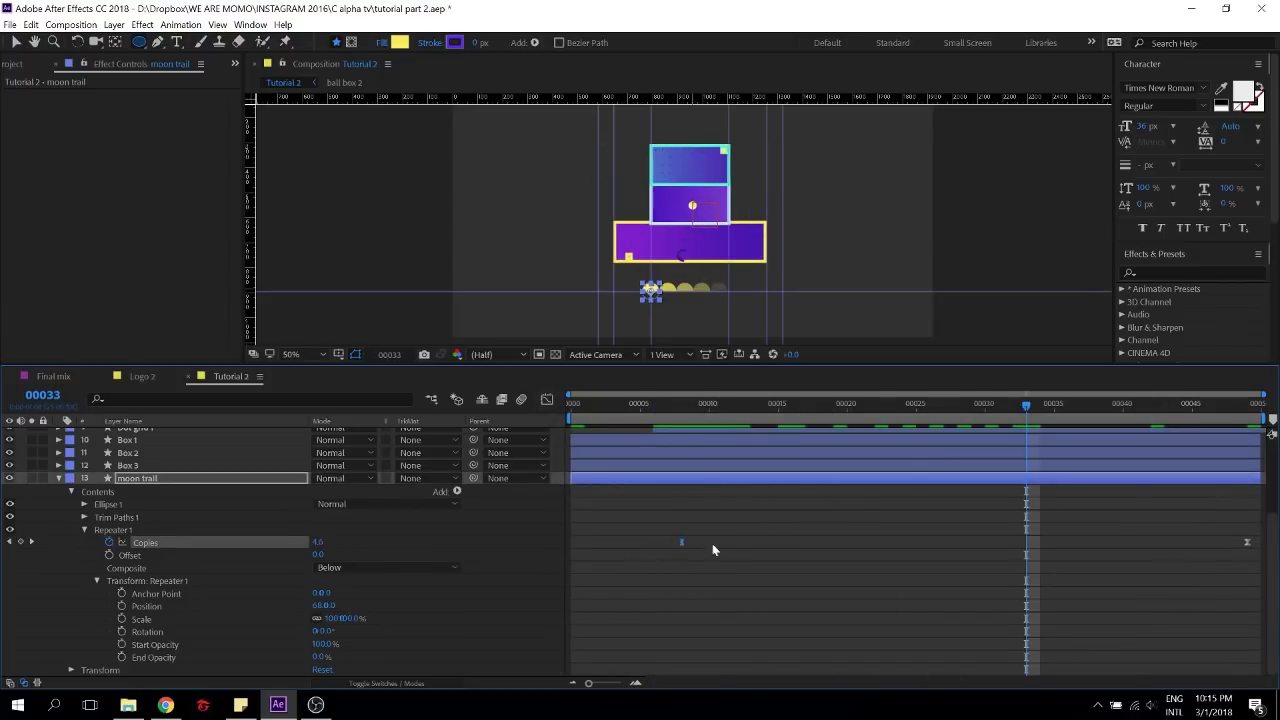
drag(681, 542, 820, 566)
key(space)
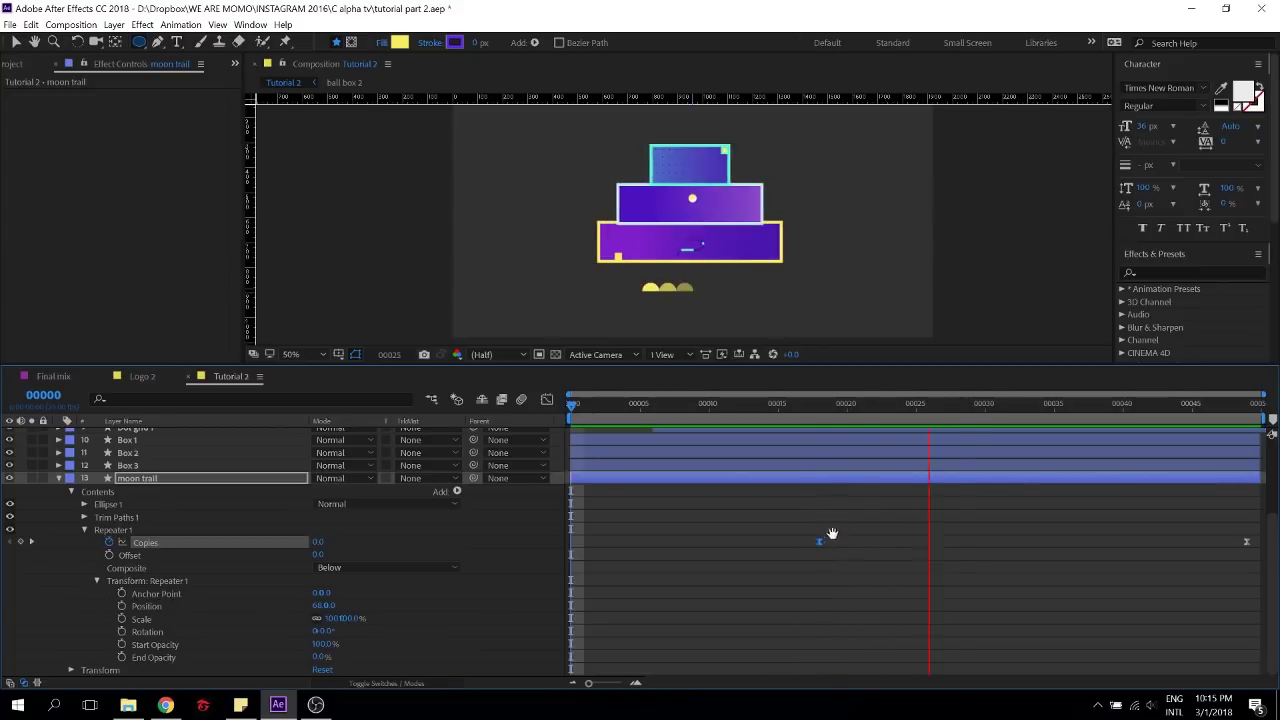
drag(820, 541, 748, 546)
click(726, 408)
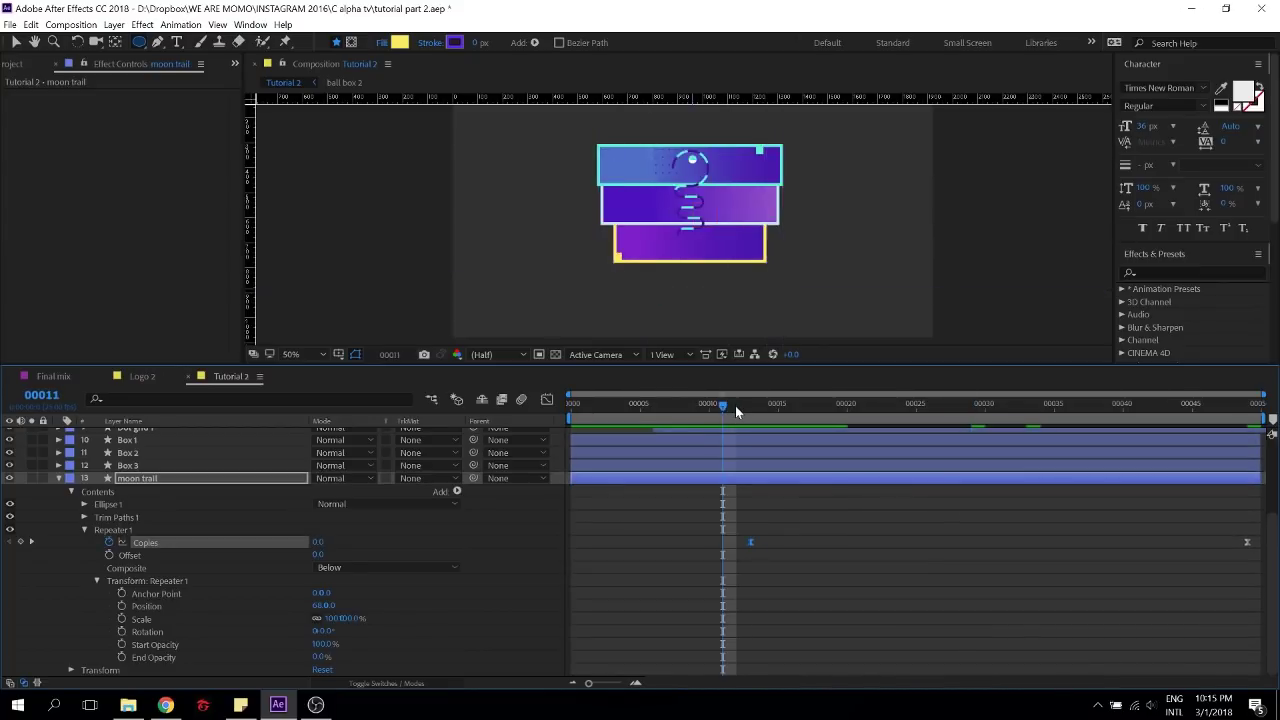
key(space)
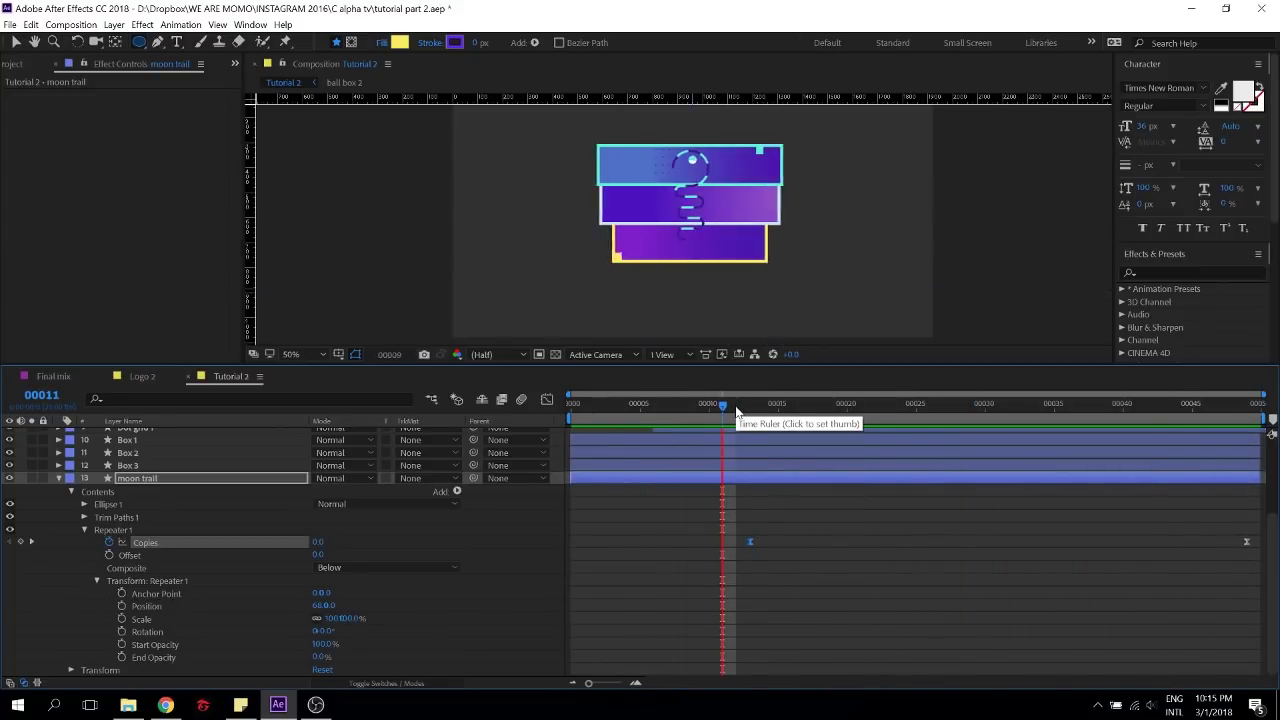
key(space)
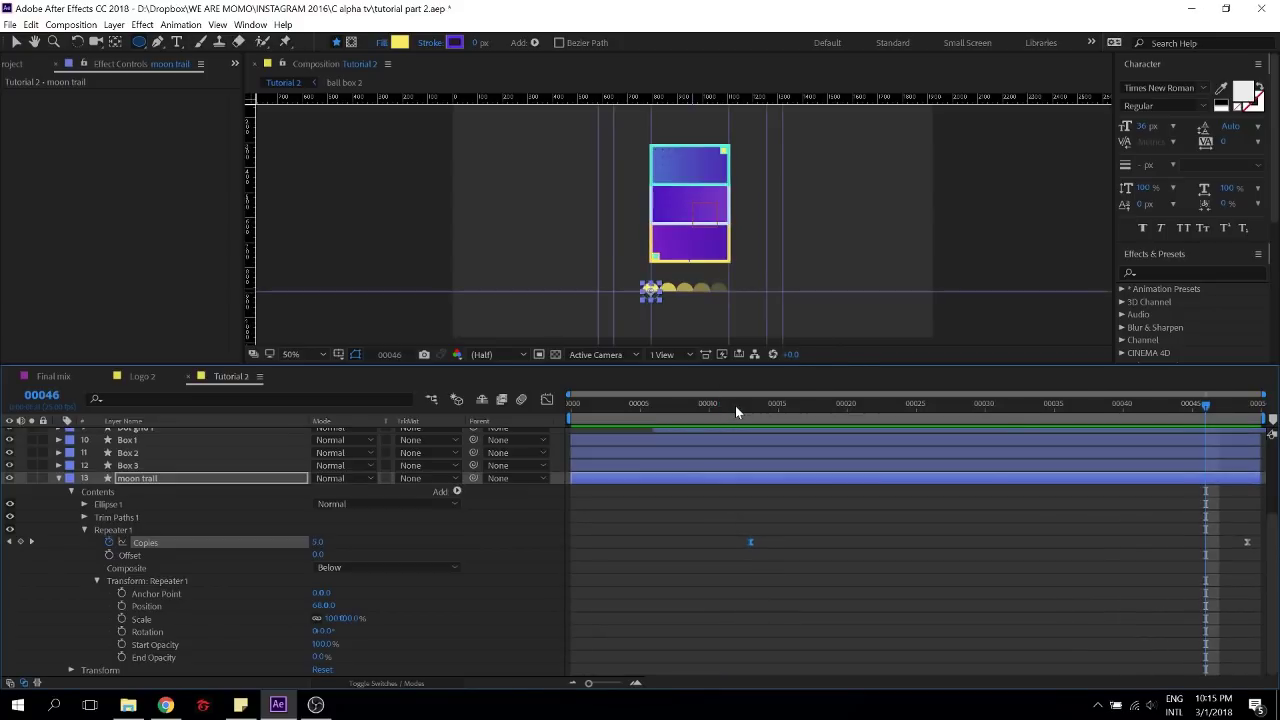
Save the project and collapse the moon trail layer's properties
key(ctrl+s)
click(739, 518)
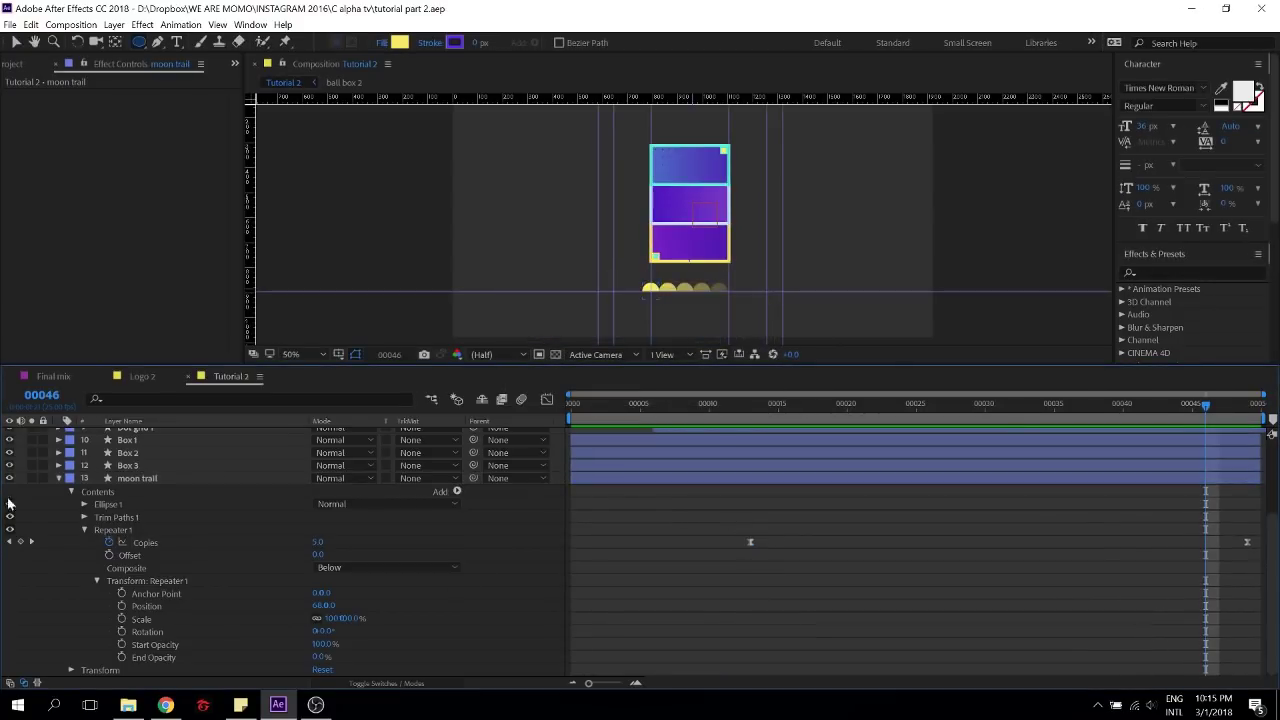
click(72, 492)
click(59, 587)
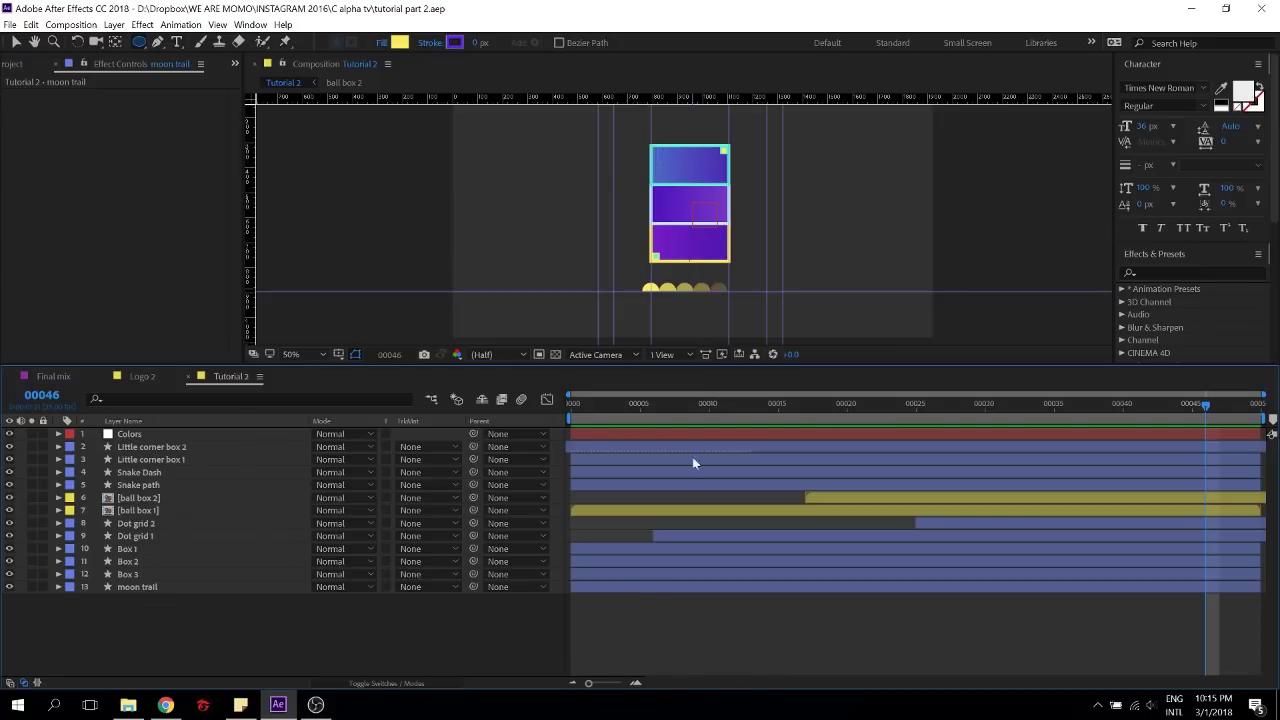
Return to frame 0 and bring the snake line around the composition centre into close view
scroll(688, 230, up, 2)
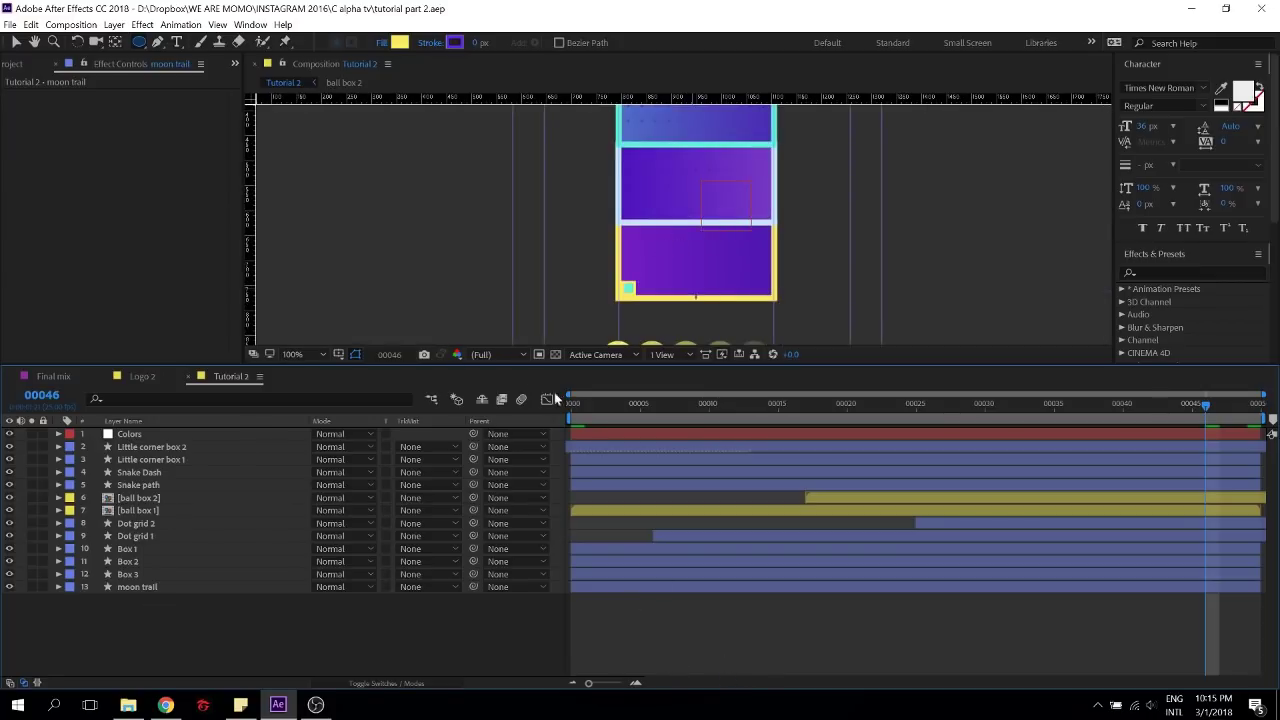
drag(668, 178, 630, 257)
click(614, 406)
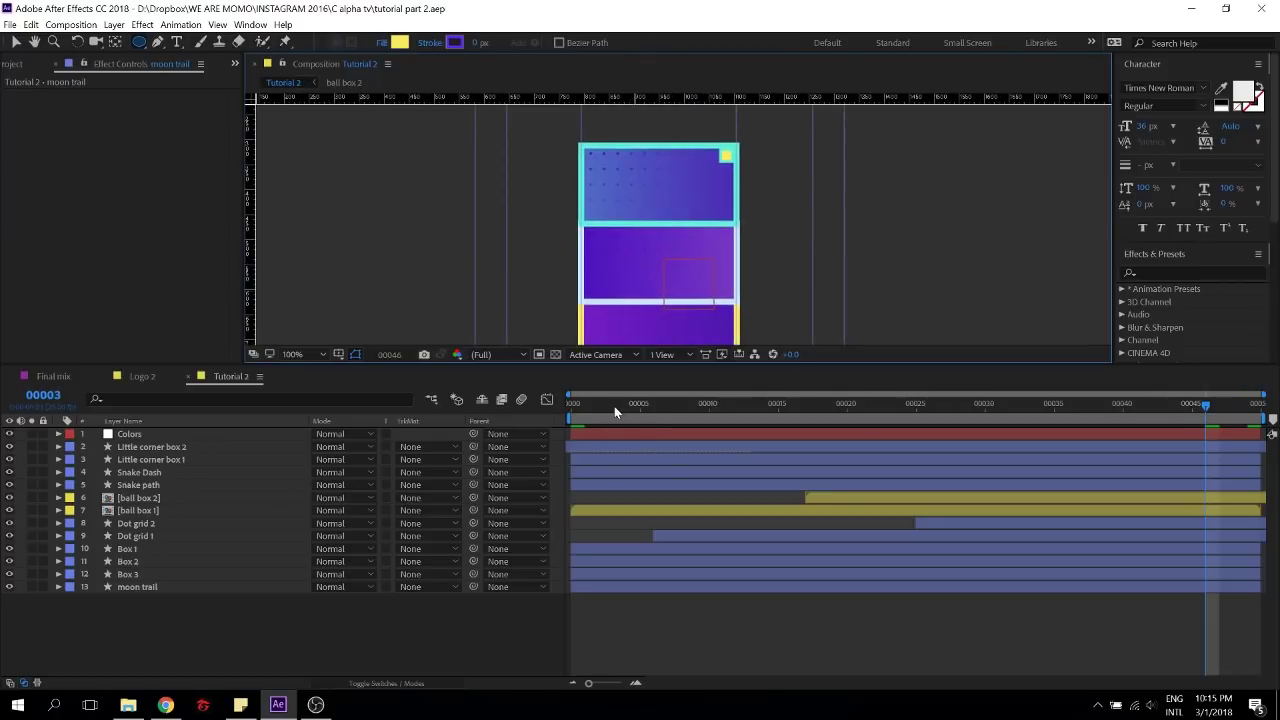
drag(614, 406, 229, 609)
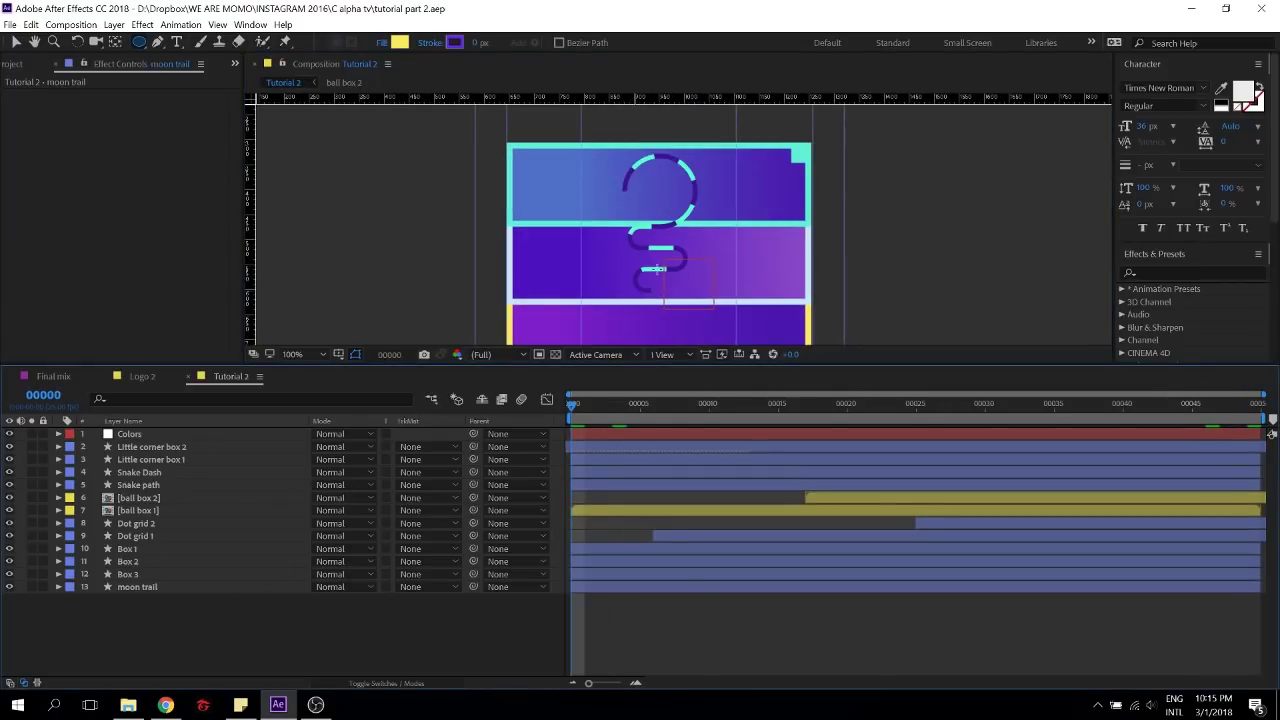
scroll(654, 268, up, 2)
drag(631, 295, 673, 232)
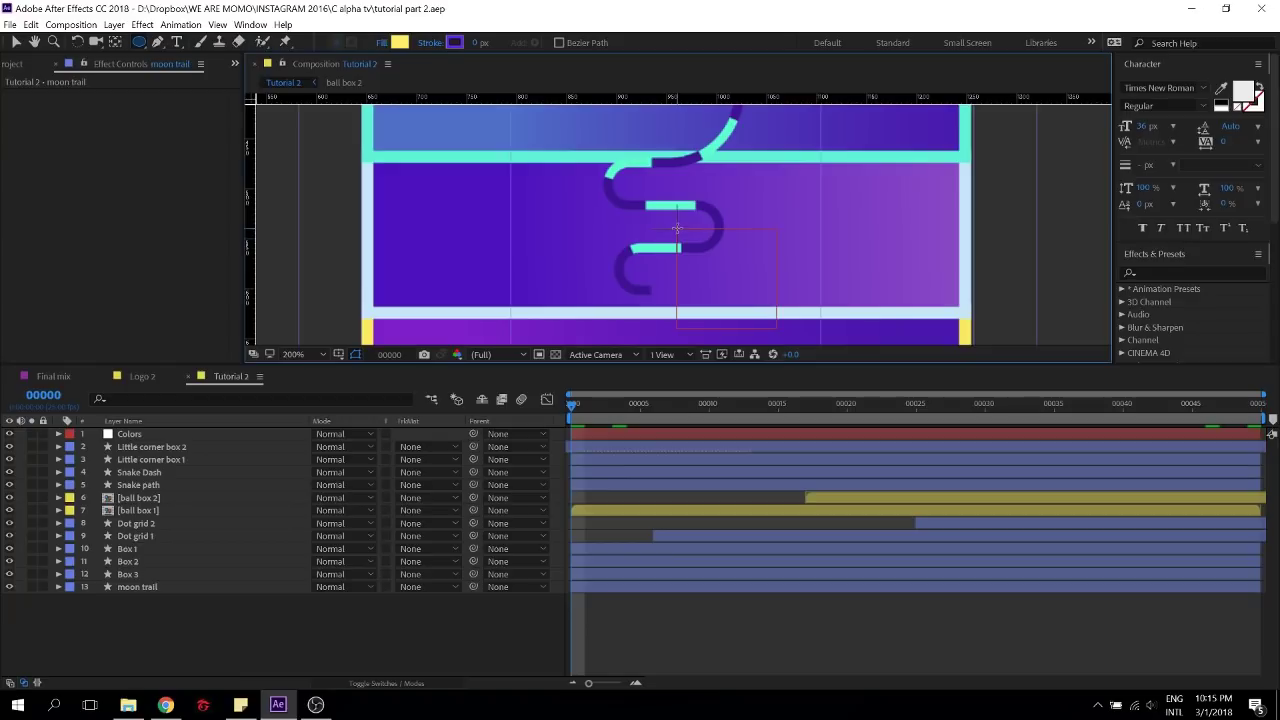
scroll(676, 229, up, 2)
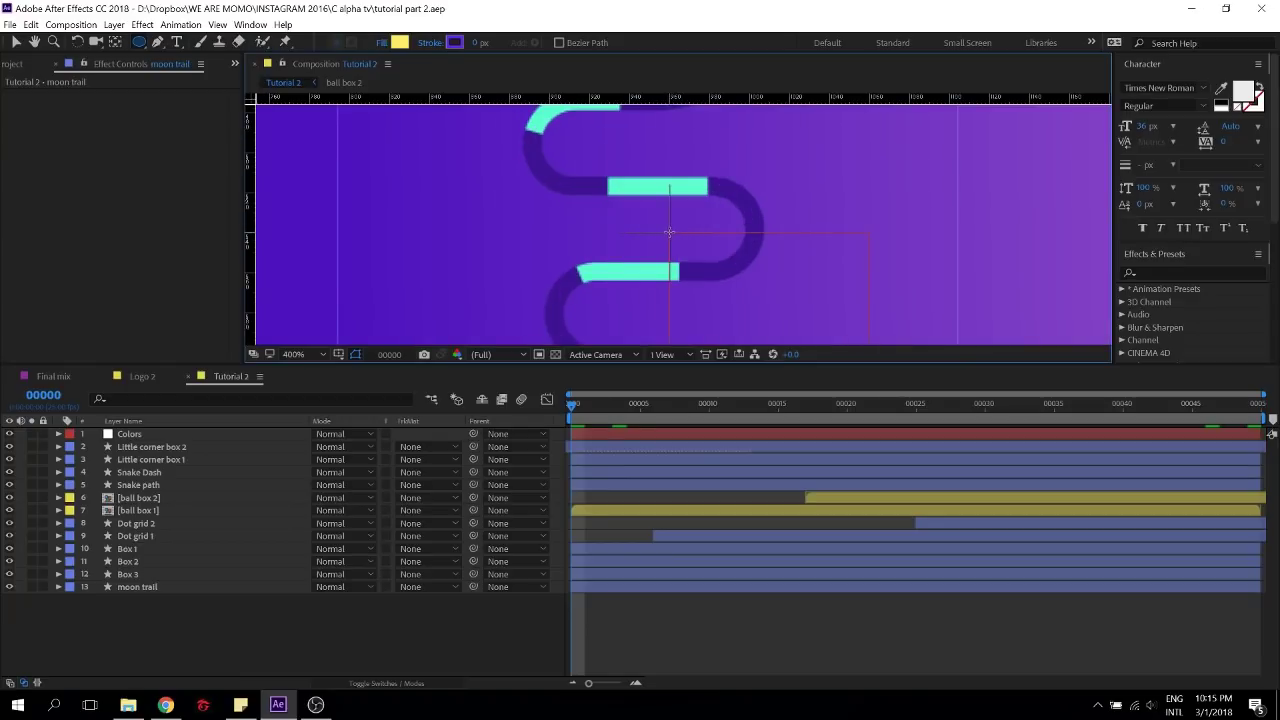
drag(669, 232, 672, 235)
click(628, 445)
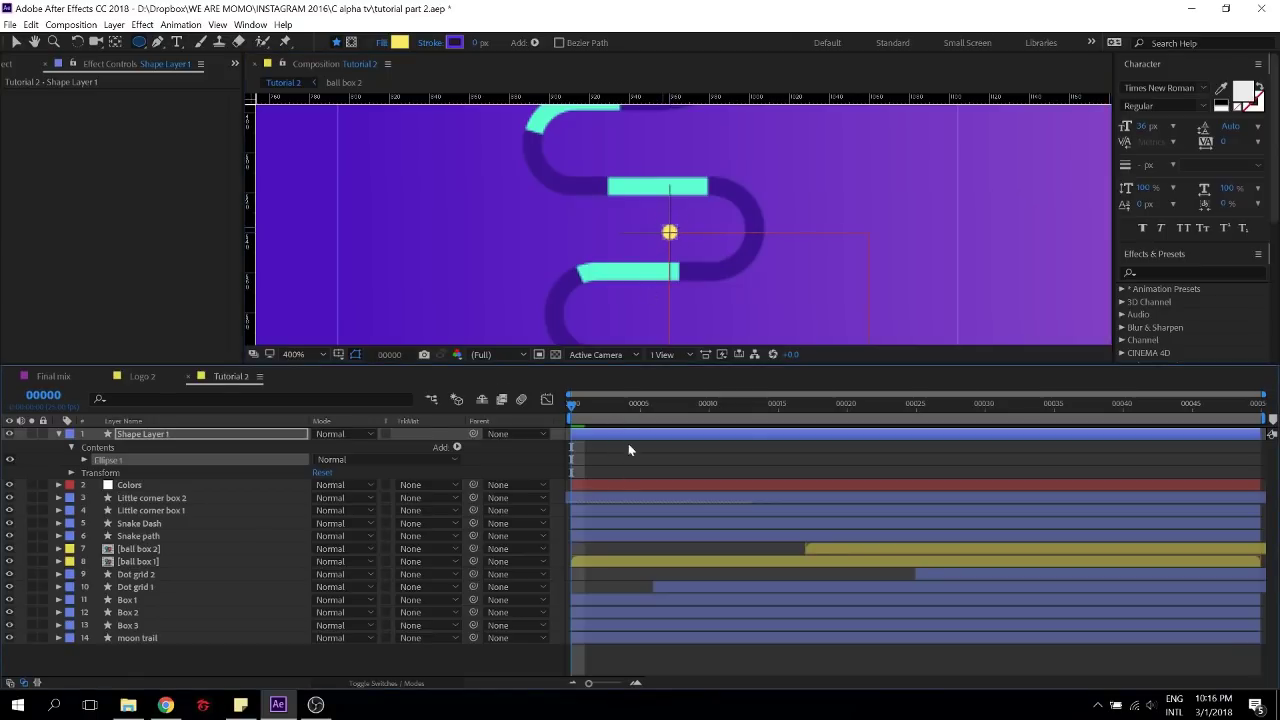
scroll(758, 182, down, 2)
key(ctrl+z)
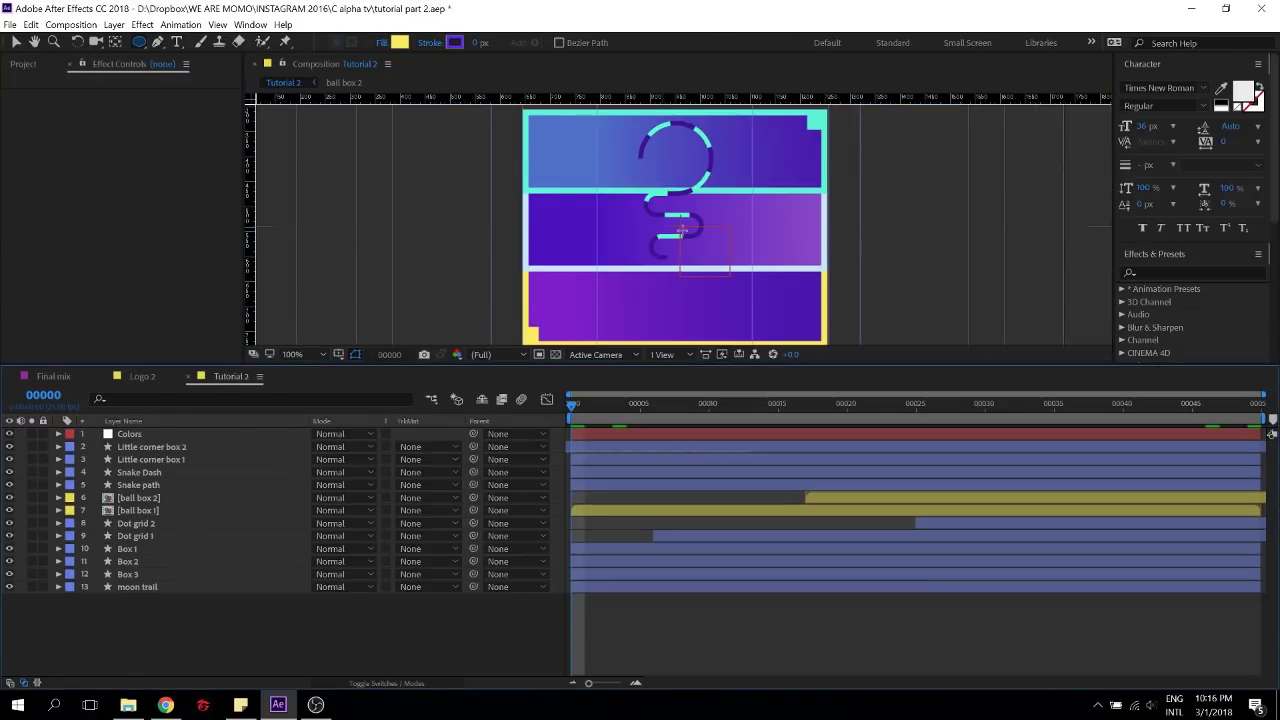
Draw a small yellow circle centred on the composition centre, between the snake line's bends, on a new shape layer
scroll(675, 235, up, 3)
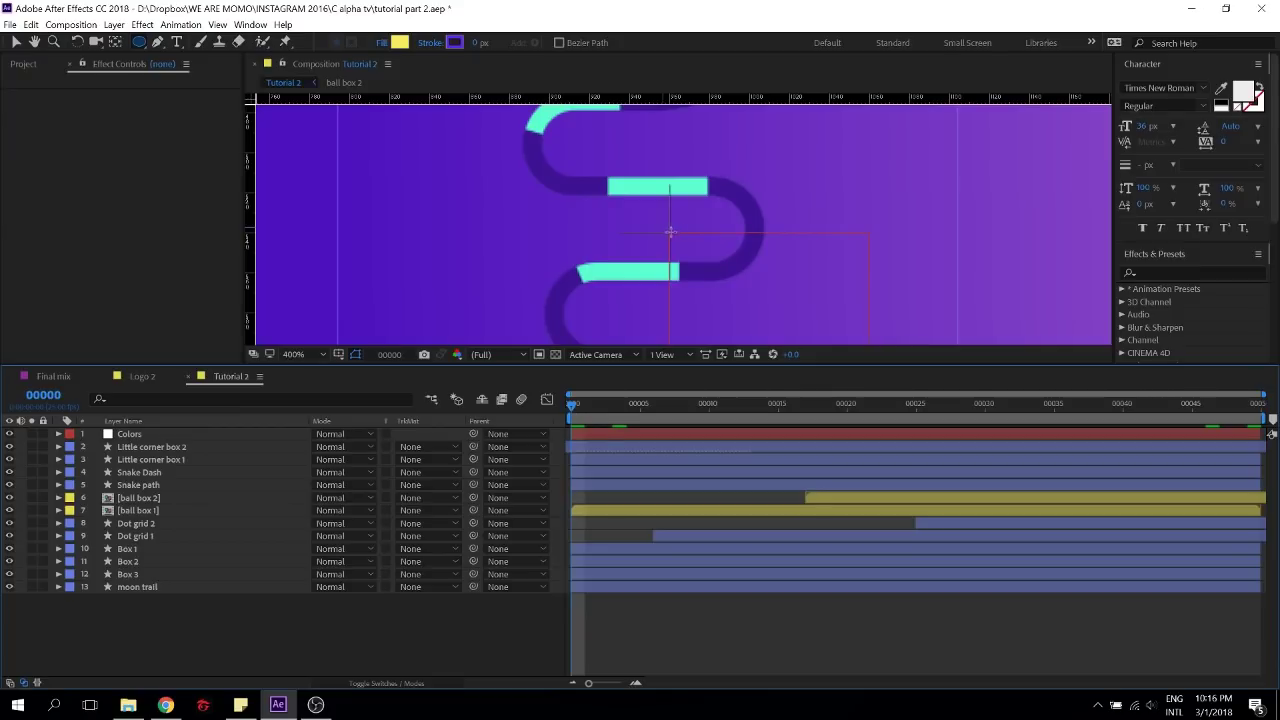
drag(669, 232, 683, 246)
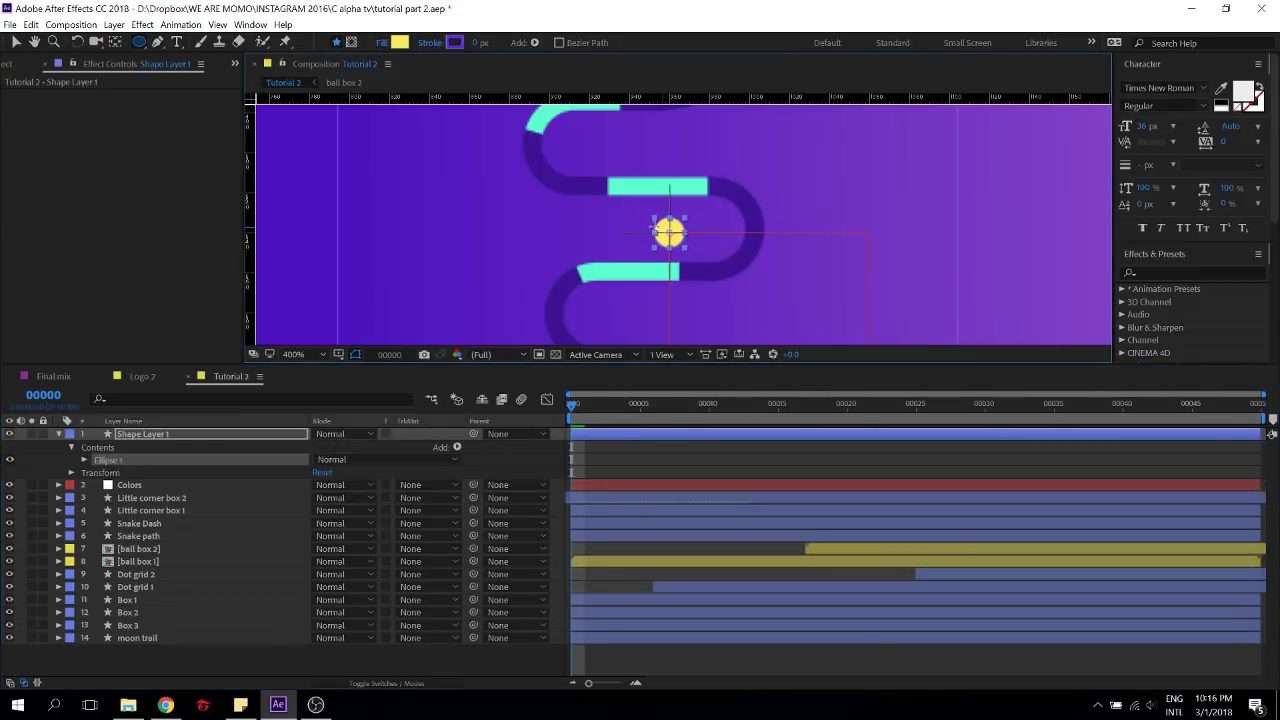
Rename the new yellow circle's shape layer as British ball and save the project
click(612, 459)
scroll(677, 267, down, 2)
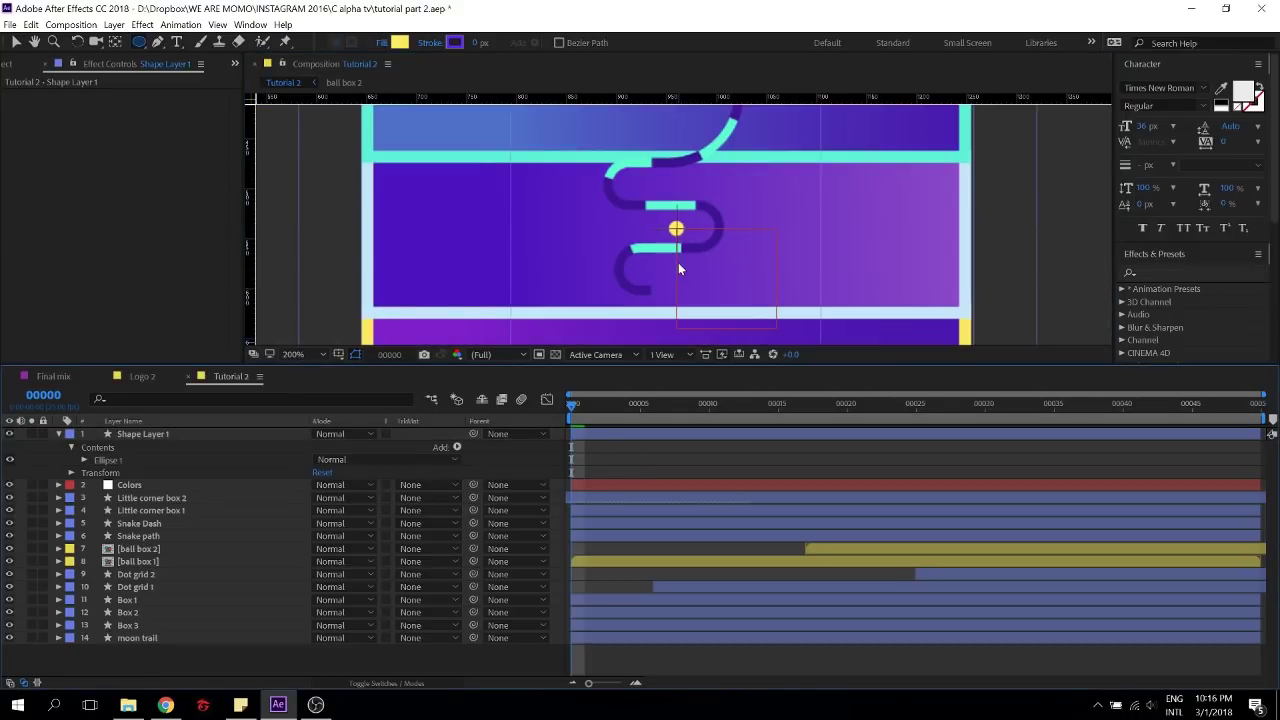
click(173, 433)
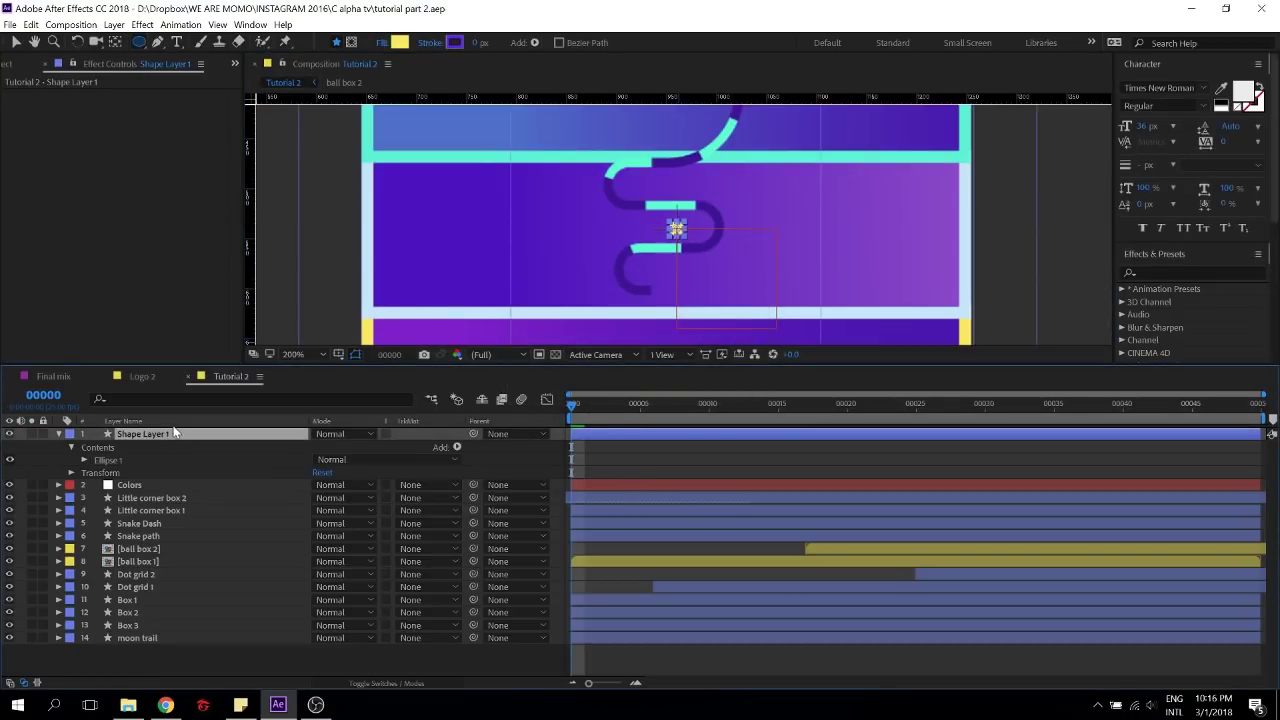
key(Return)
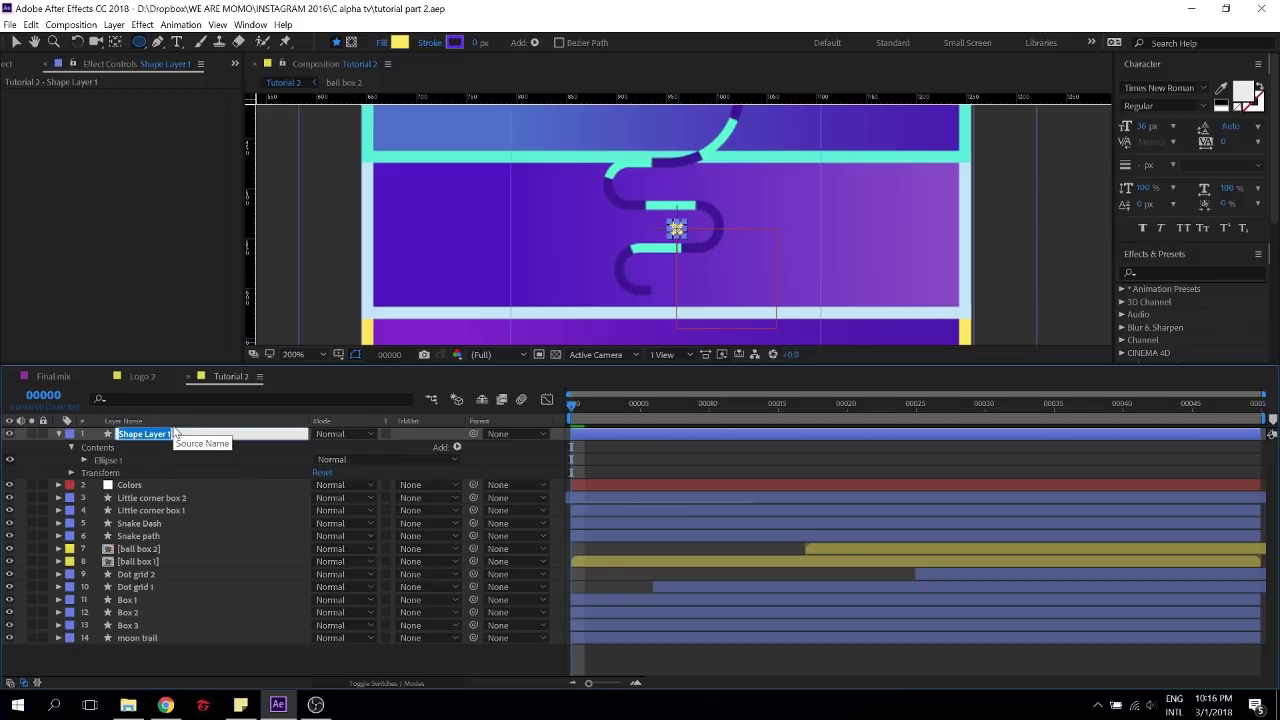
text(British ball)
key(Return)
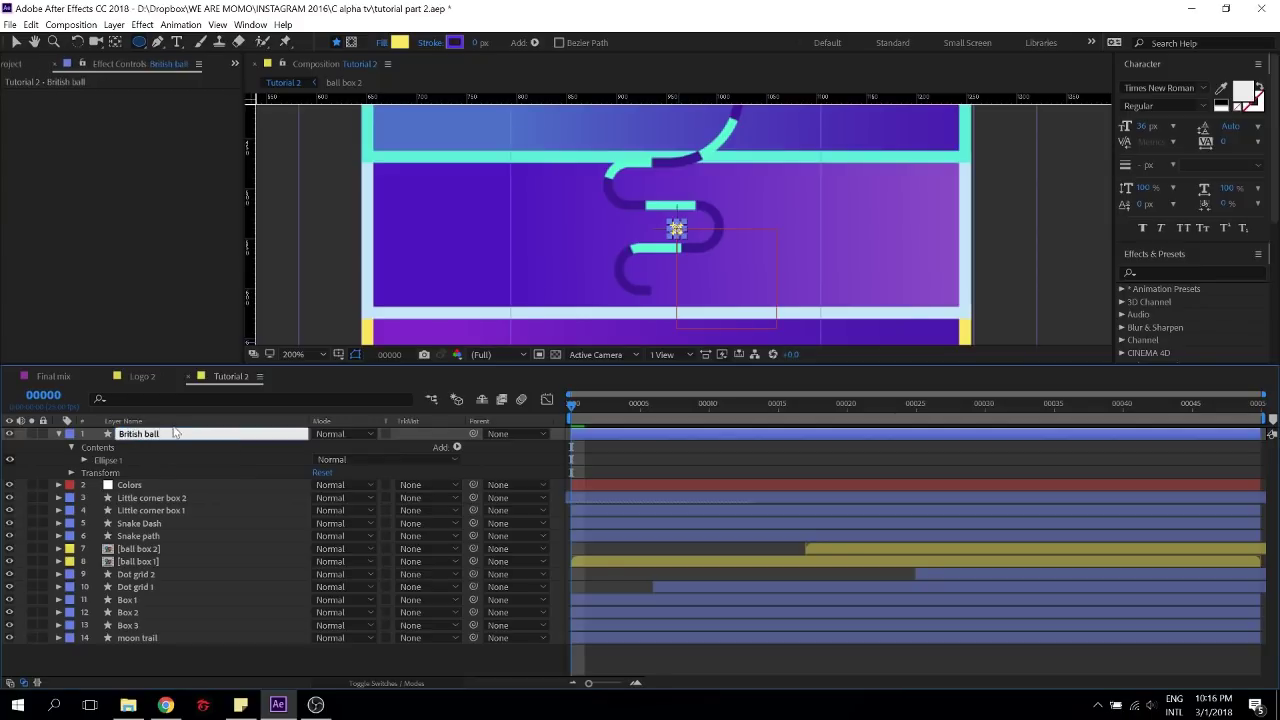
key(ctrl+s)
Collapse the British ball layer and move it down the layer stack to between Dot grid 1 and Box 1
click(58, 434)
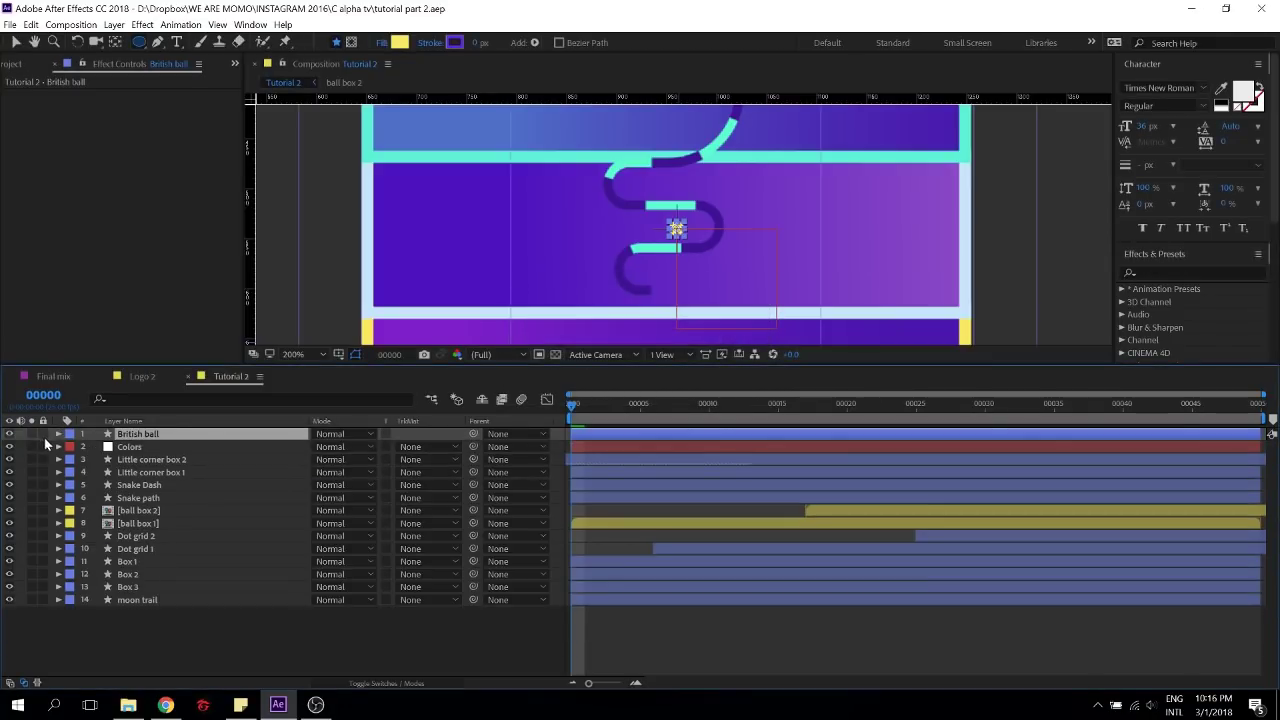
drag(140, 440, 130, 458)
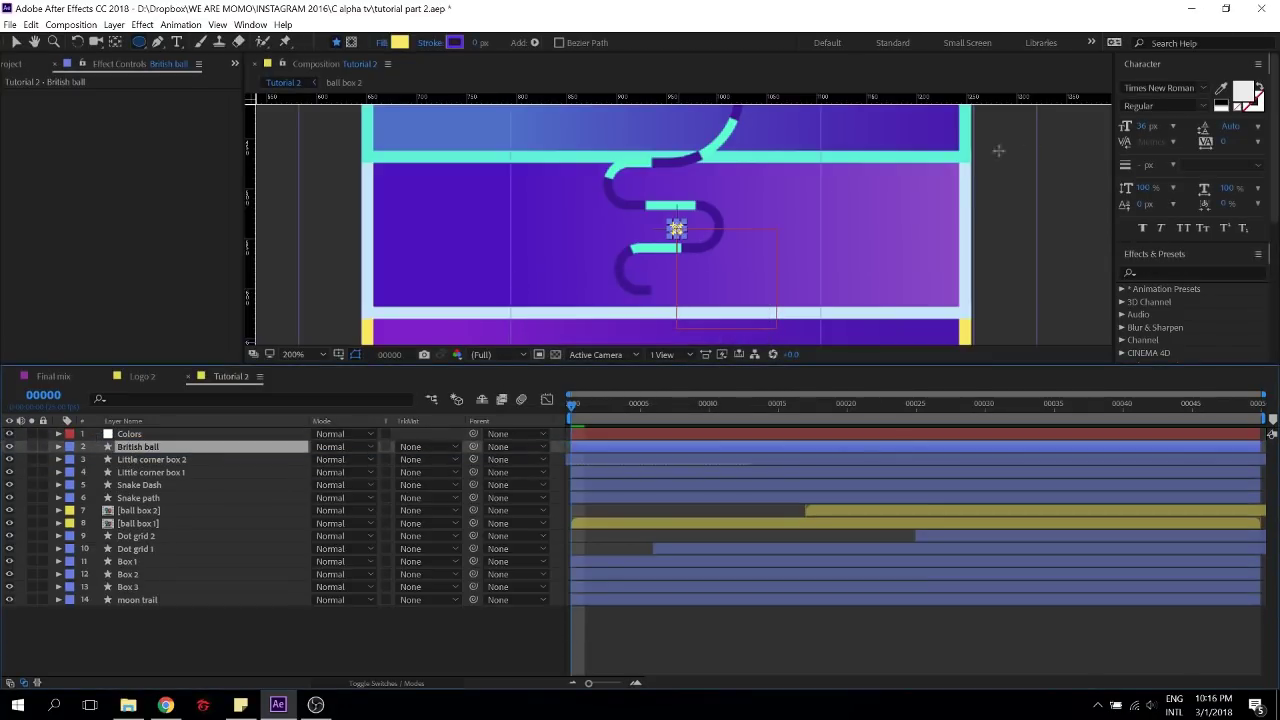
scroll(640, 228, up, 1)
key(ctrl+s)
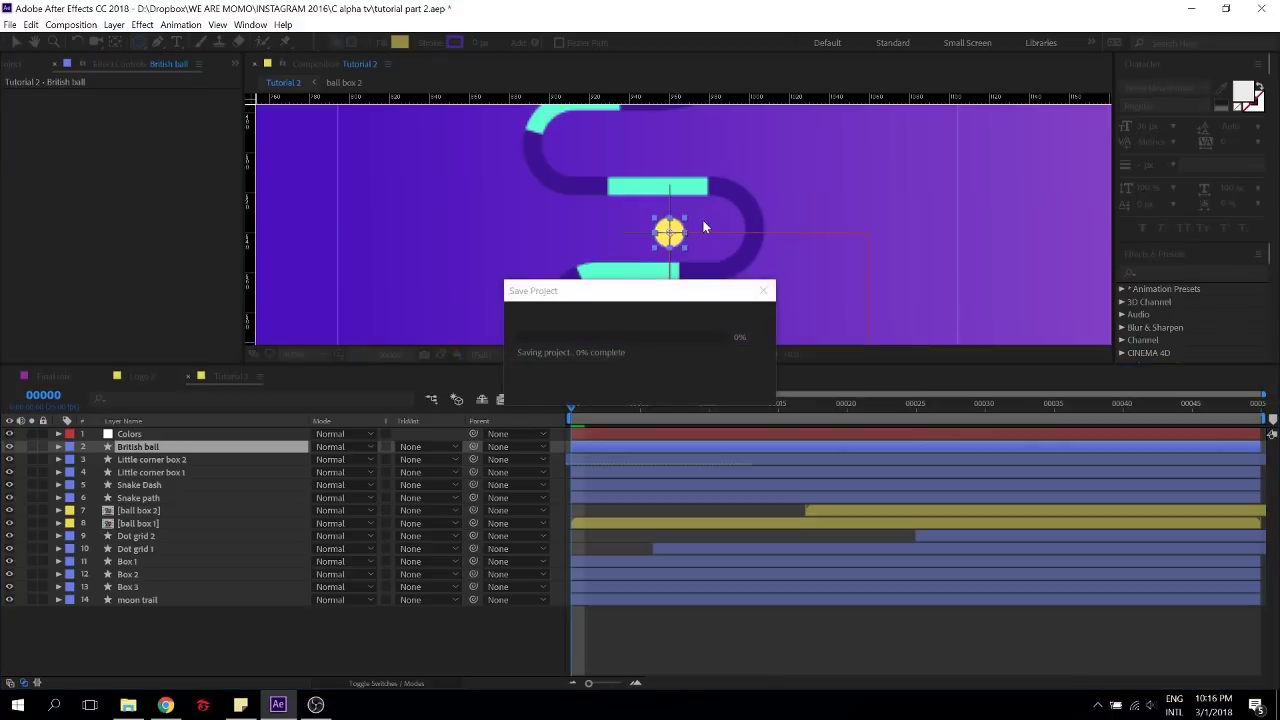
drag(160, 446, 162, 556)
scroll(743, 221, down, 1)
scroll(715, 222, up, 1)
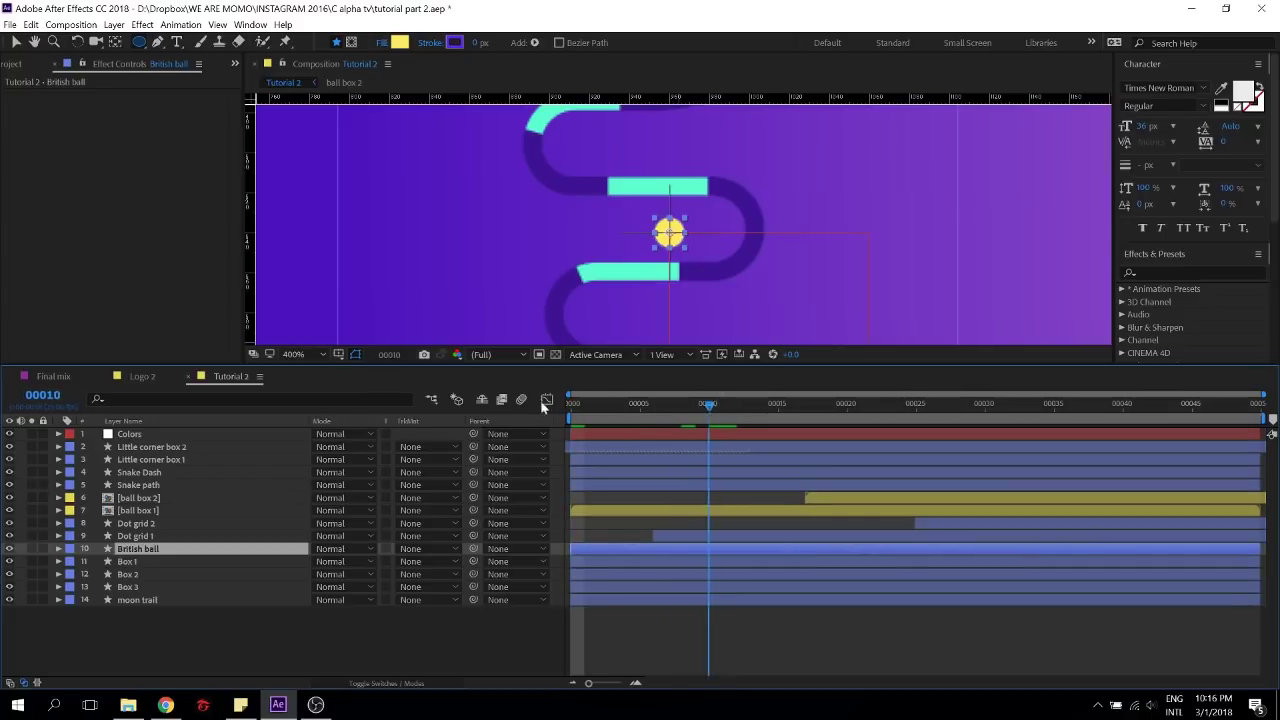
scroll(693, 238, down, 1)
Nudge the British ball straight up at frame 0 until it sits above the uppermost box
key(v)
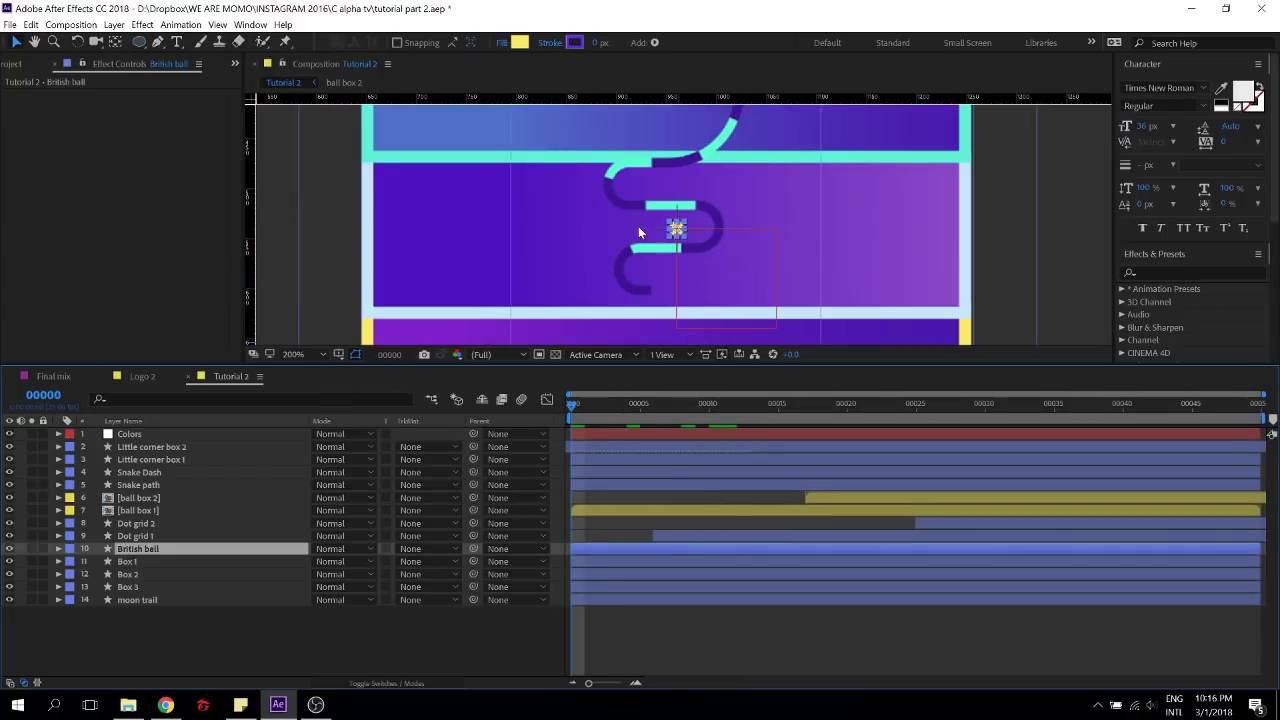
key(shift+Up)
key(shift+Up)
key(shift+Up)
key(shift+Up)
key(shift+Up)
key(shift+Up)
key(shift+Up)
key(shift+Up)
key(shift+Up)
key(shift+Up)
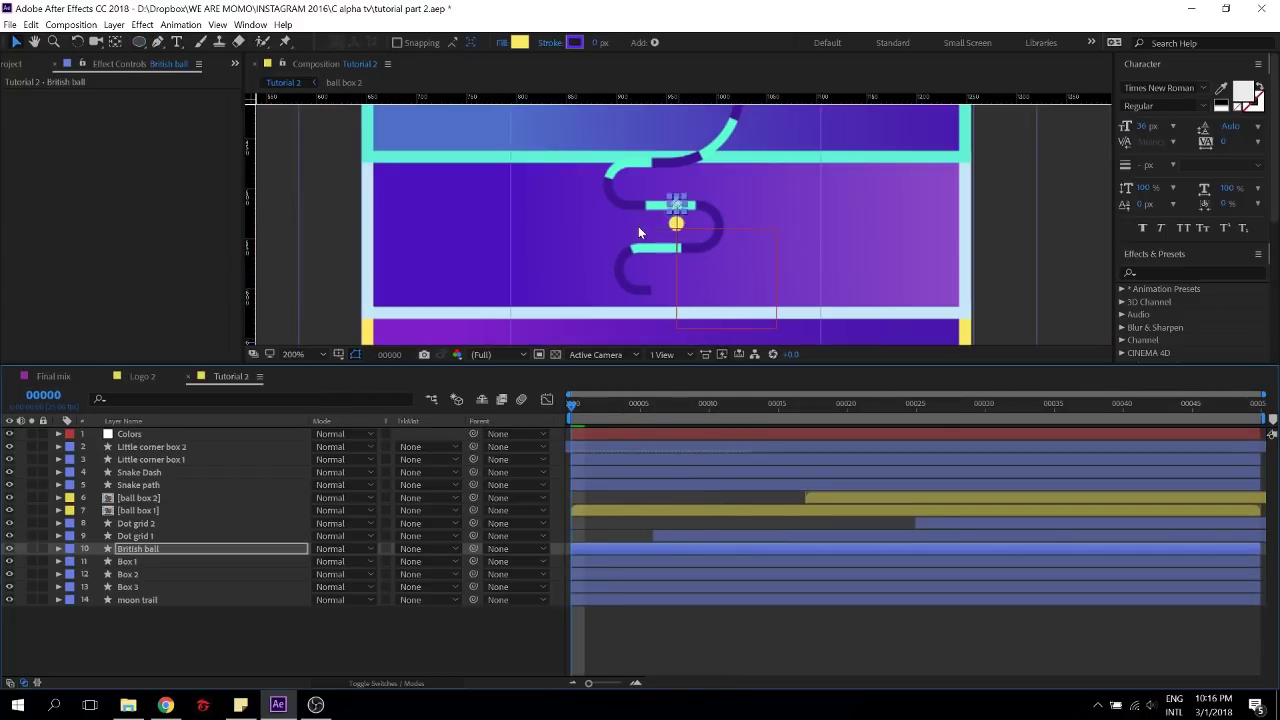
key(shift+Up)
key(shift+Up)
key(shift+Up)
key(shift+Up)
key(shift+Up)
key(shift+Up)
key(shift+Up)
key(shift+Up)
key(shift+Up)
key(shift+Up)
key(shift+Up)
key(shift+Up)
key(shift+Up)
key(shift+Up)
key(F2)
Bring the British ball down to the middle of the snake line's round loop in the uppermost box
scroll(810, 192, down, 2)
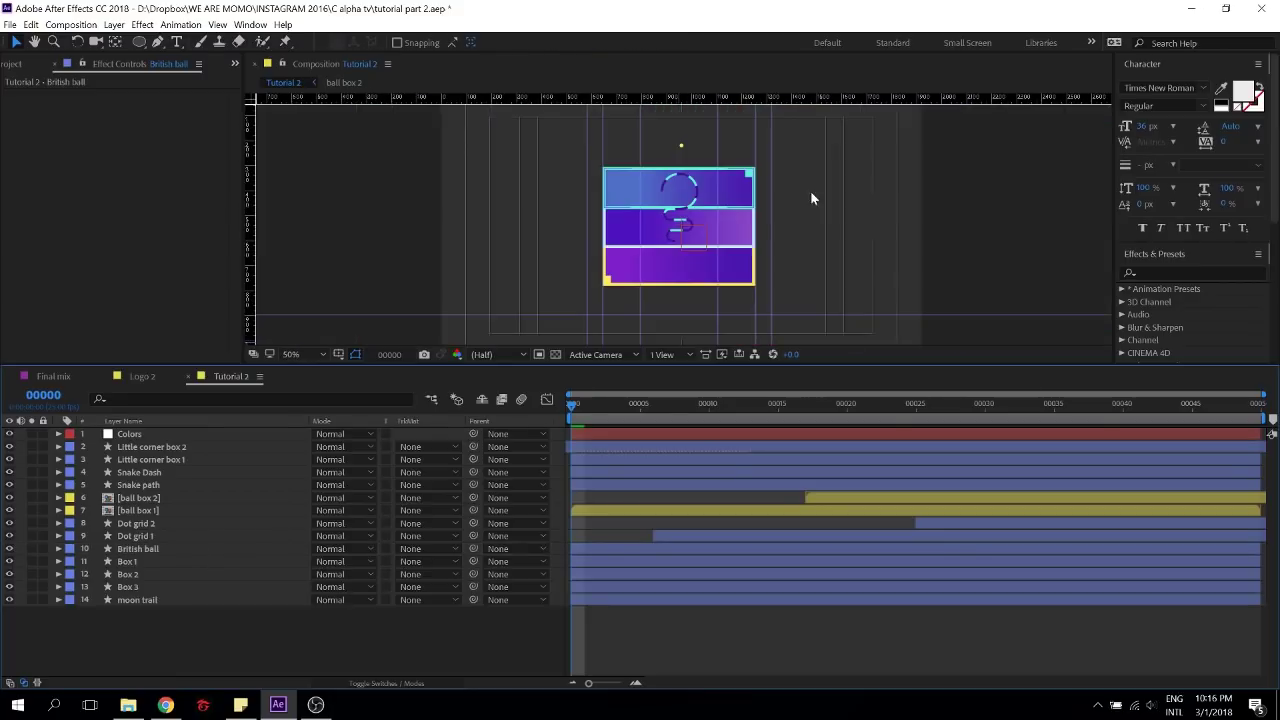
scroll(681, 182, up, 1)
drag(680, 202, 691, 279)
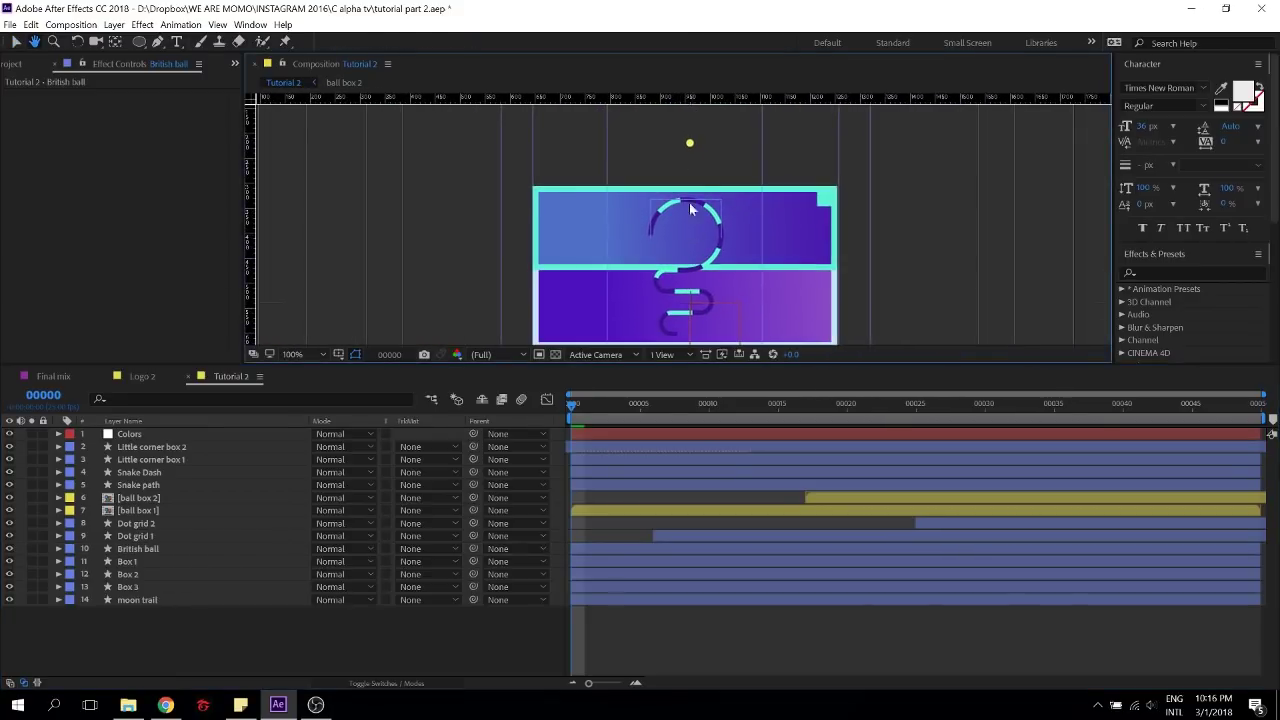
click(687, 146)
scroll(694, 148, up, 1)
drag(710, 168, 713, 210)
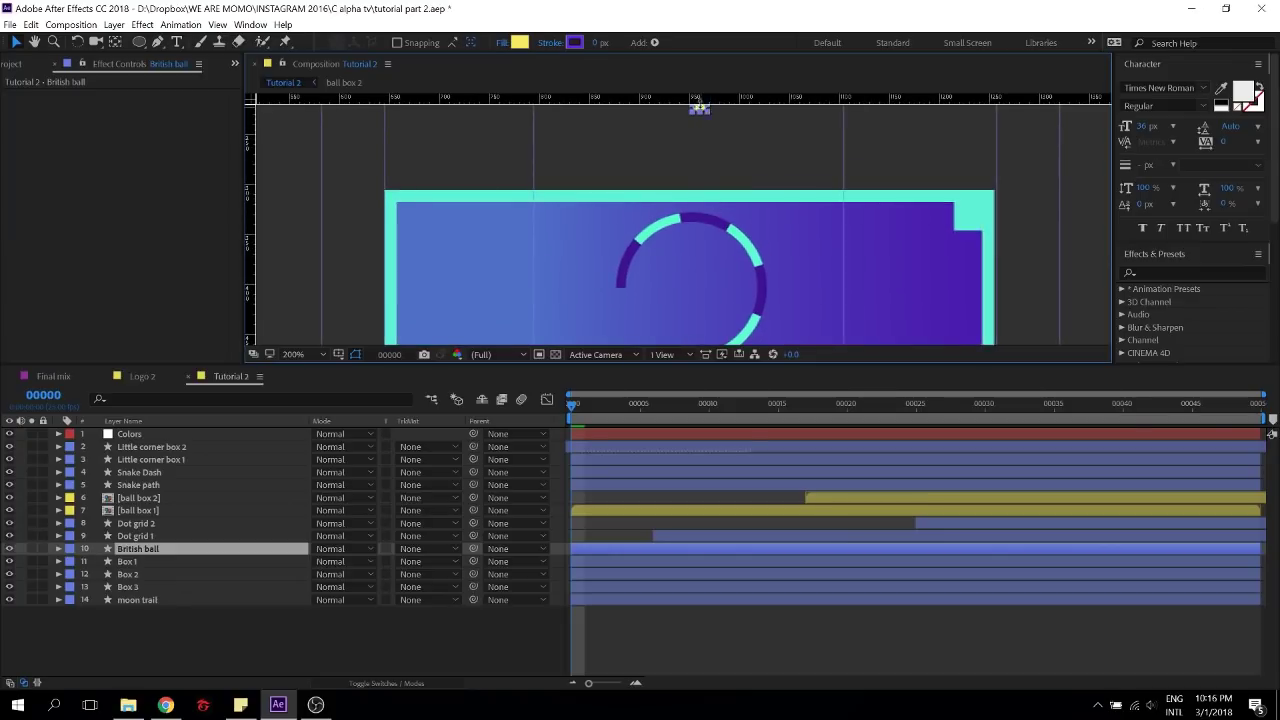
drag(699, 104, 774, 185)
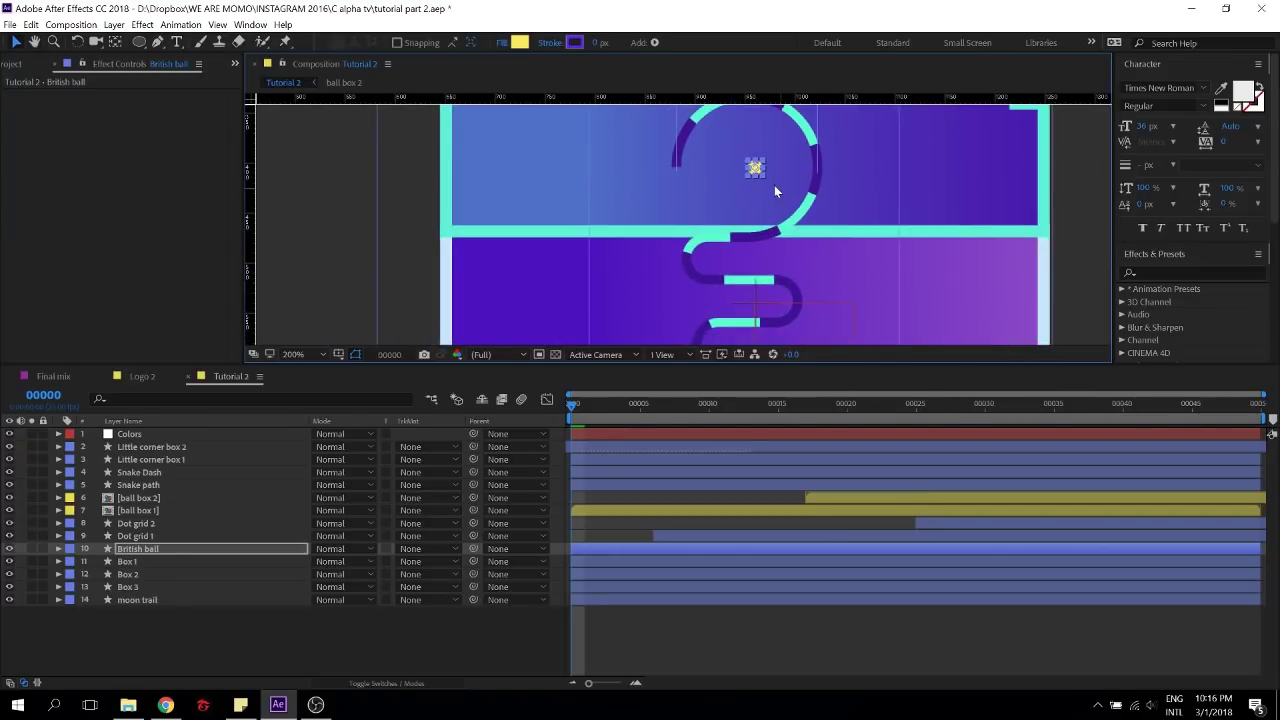
Keyframe the British ball's Position at frame 0, and at frame 19 move it straight down to 960, 545 between the snake line's bends
click(136, 550)
key(p)
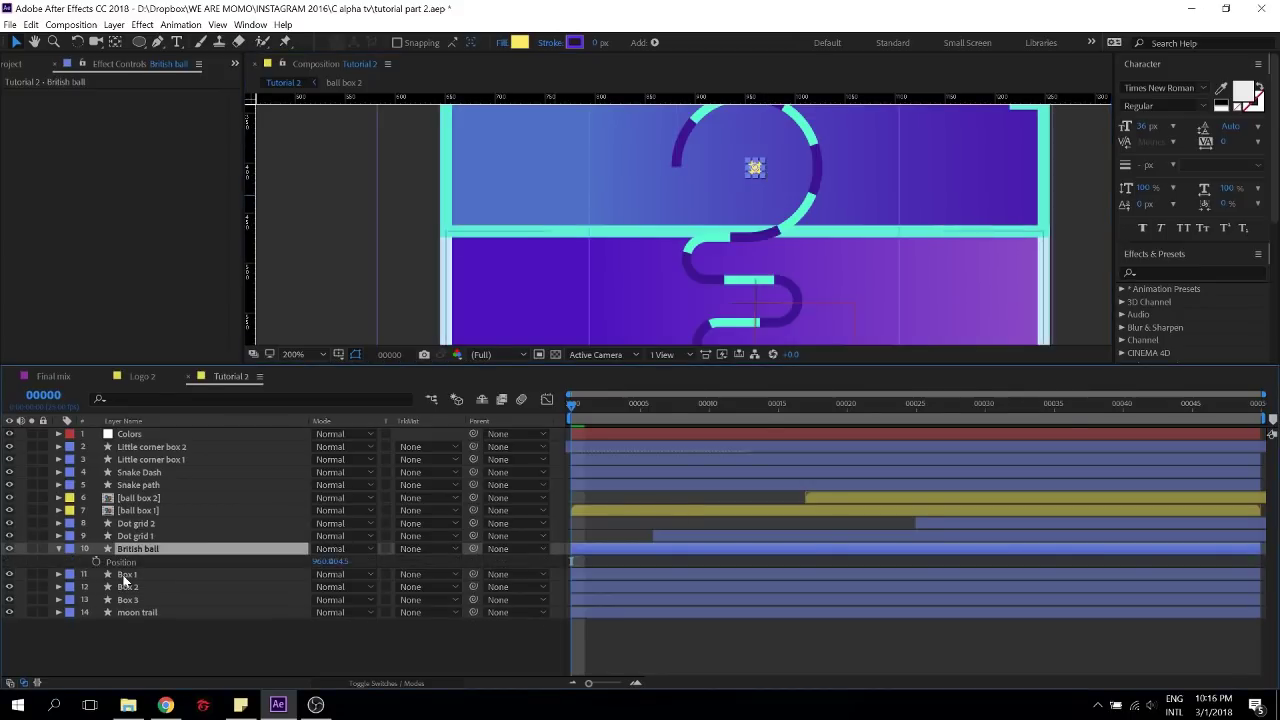
click(96, 561)
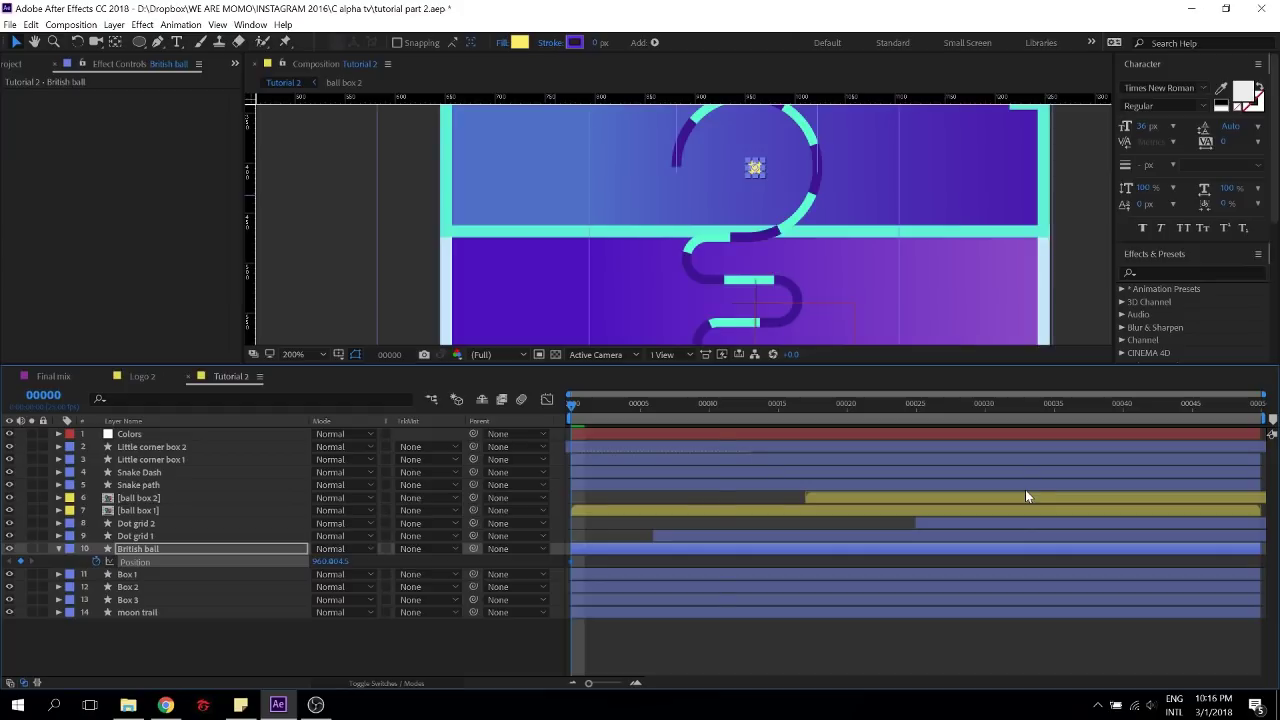
key(shift+Page_Down)
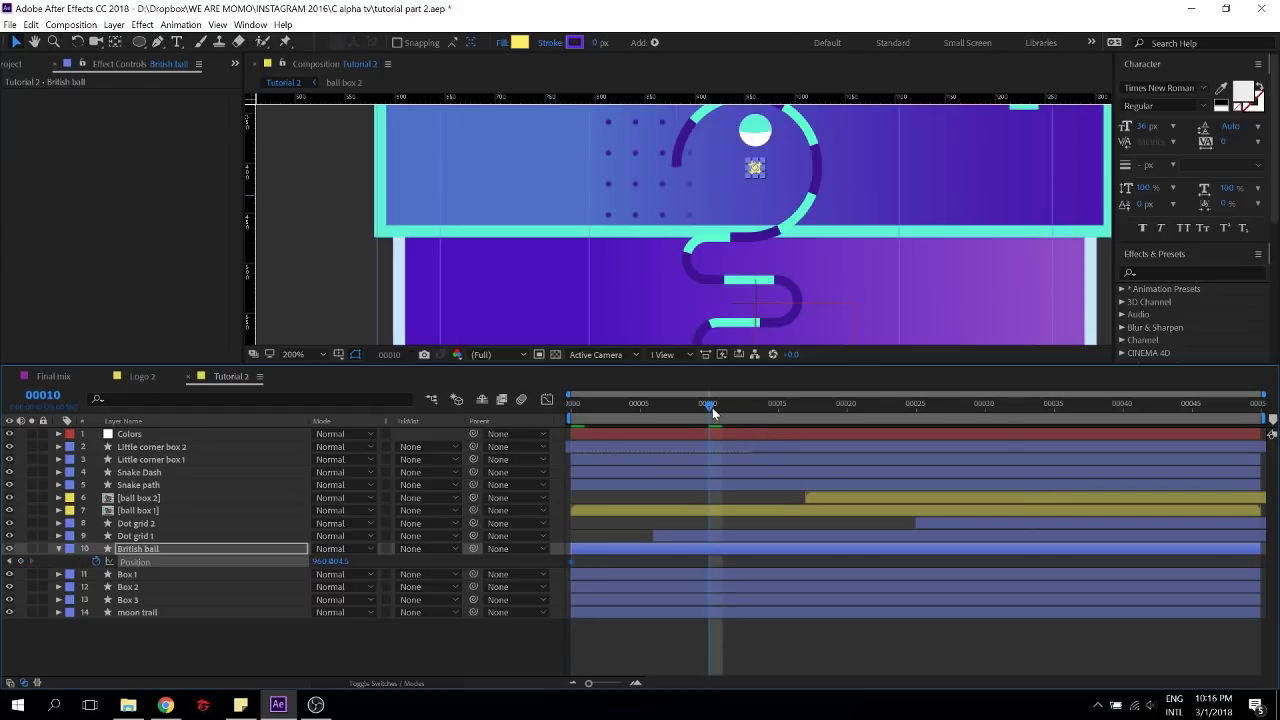
drag(712, 407, 834, 417)
scroll(815, 190, down, 2)
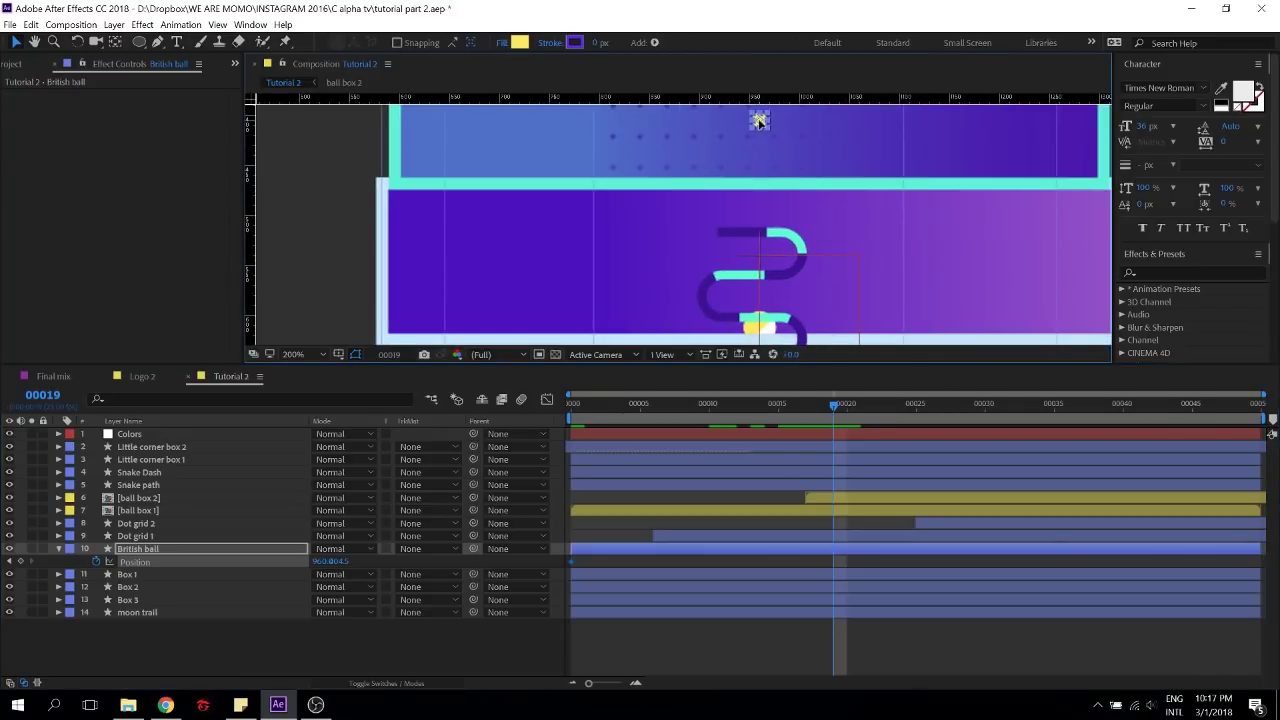
drag(758, 120, 756, 263)
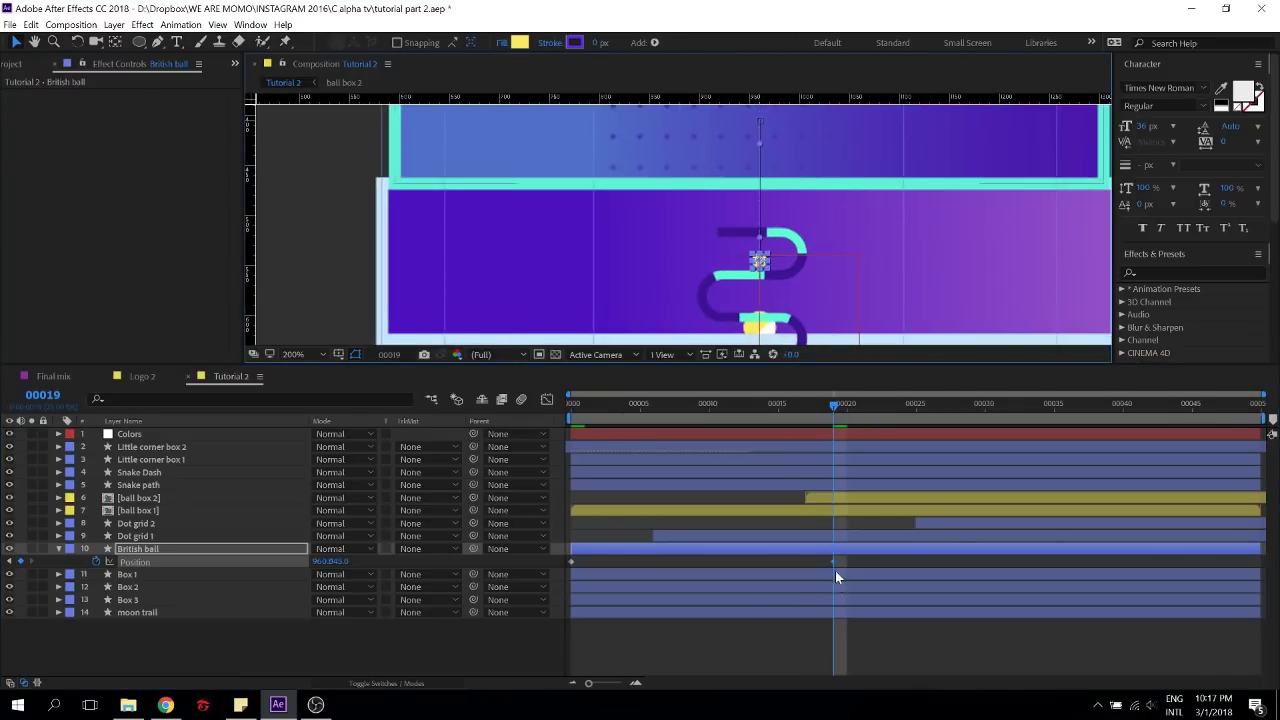
Retime the British ball's second Position keyframe to frame 10
drag(634, 406, 722, 430)
drag(838, 230, 853, 338)
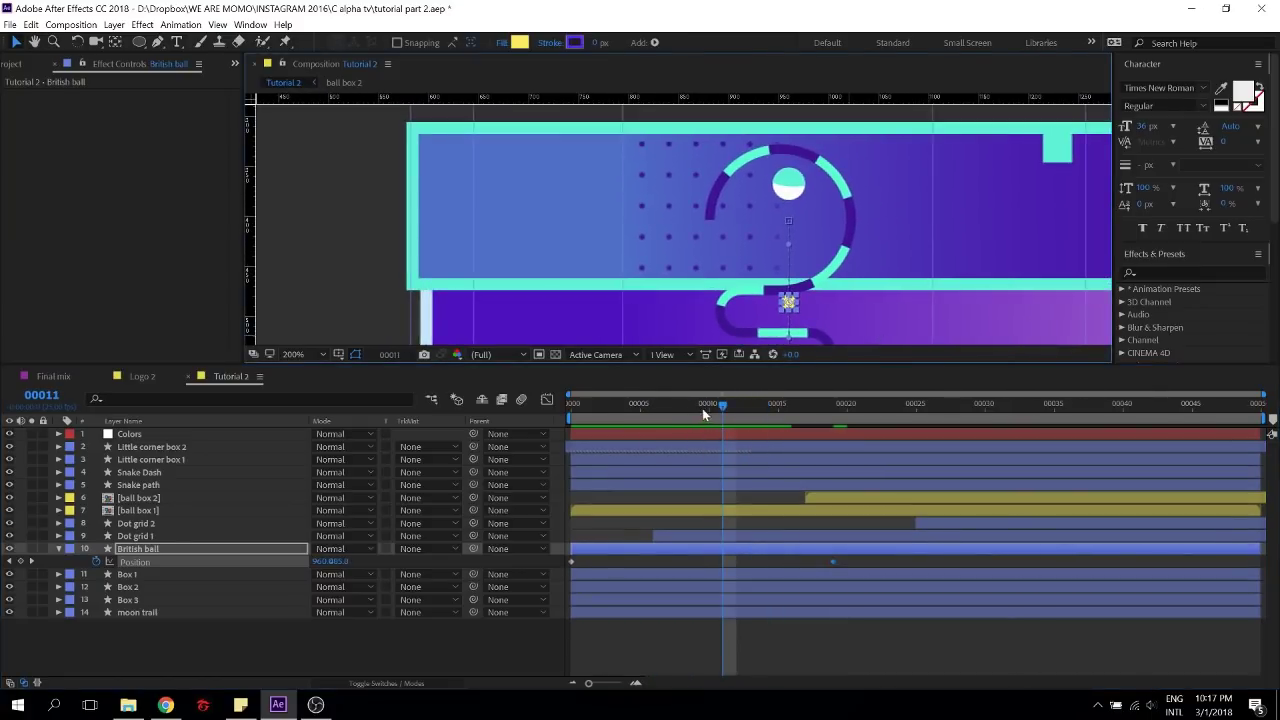
mouse_move(704, 408)
mouse_down()
mouse_move(514, 412)
mouse_move(722, 411)
mouse_move(710, 412)
mouse_up()
drag(834, 563, 709, 561)
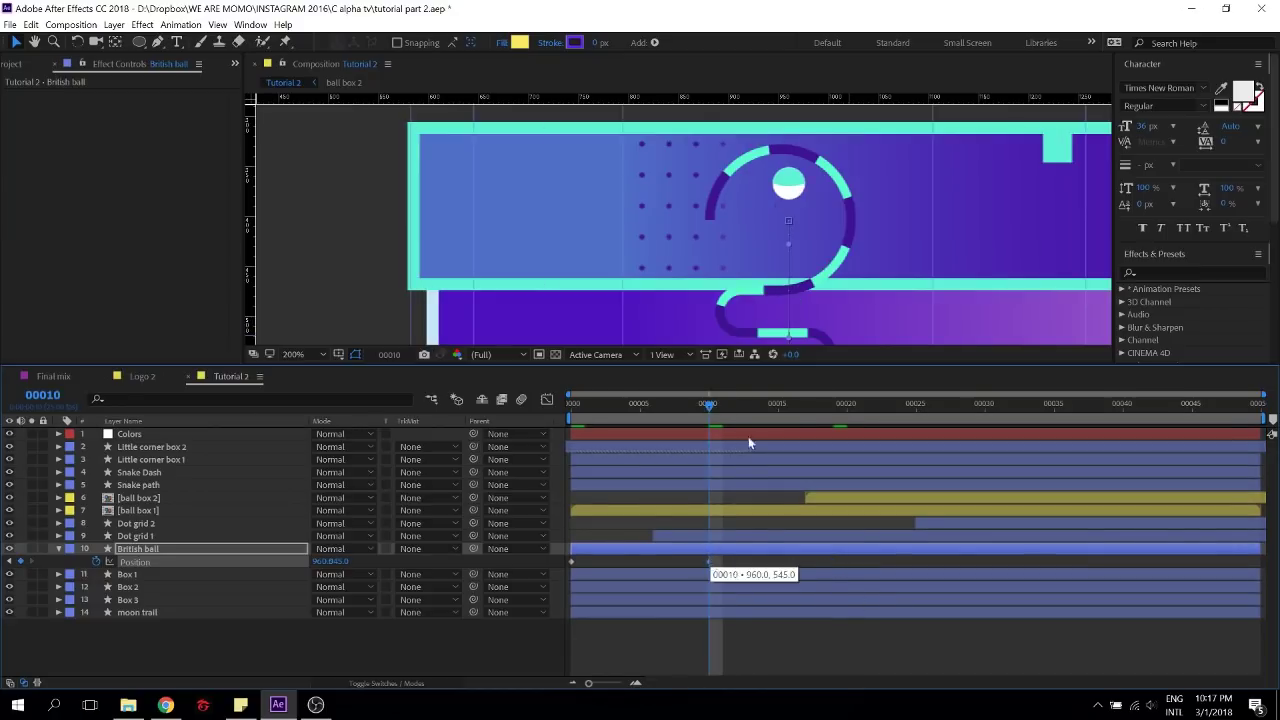
Raise the British ball slightly at frame 10, to 960, 540
drag(848, 294, 819, 199)
key(space)
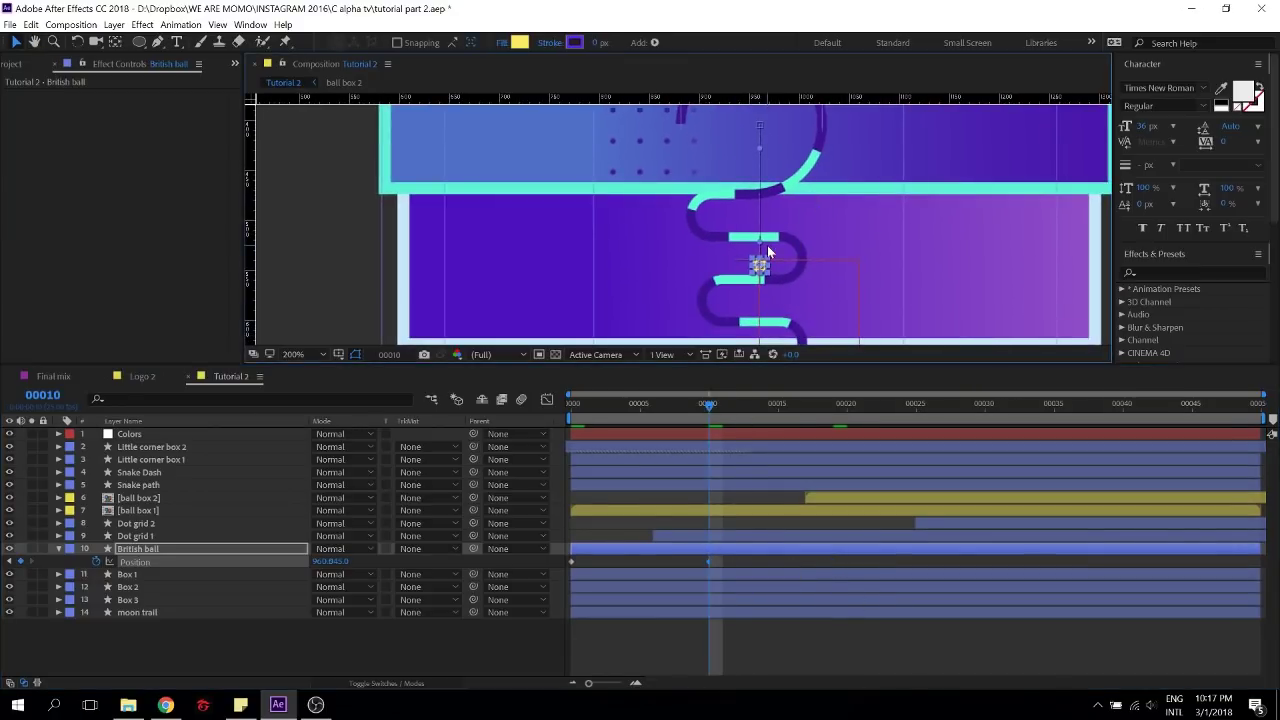
key(Up)
key(Up)
key(Up)
key(Up)
key(Up)
Add a Position keyframe at frame 20 with the British ball moved straight down into the lowest box, at about y 686
drag(710, 401, 847, 408)
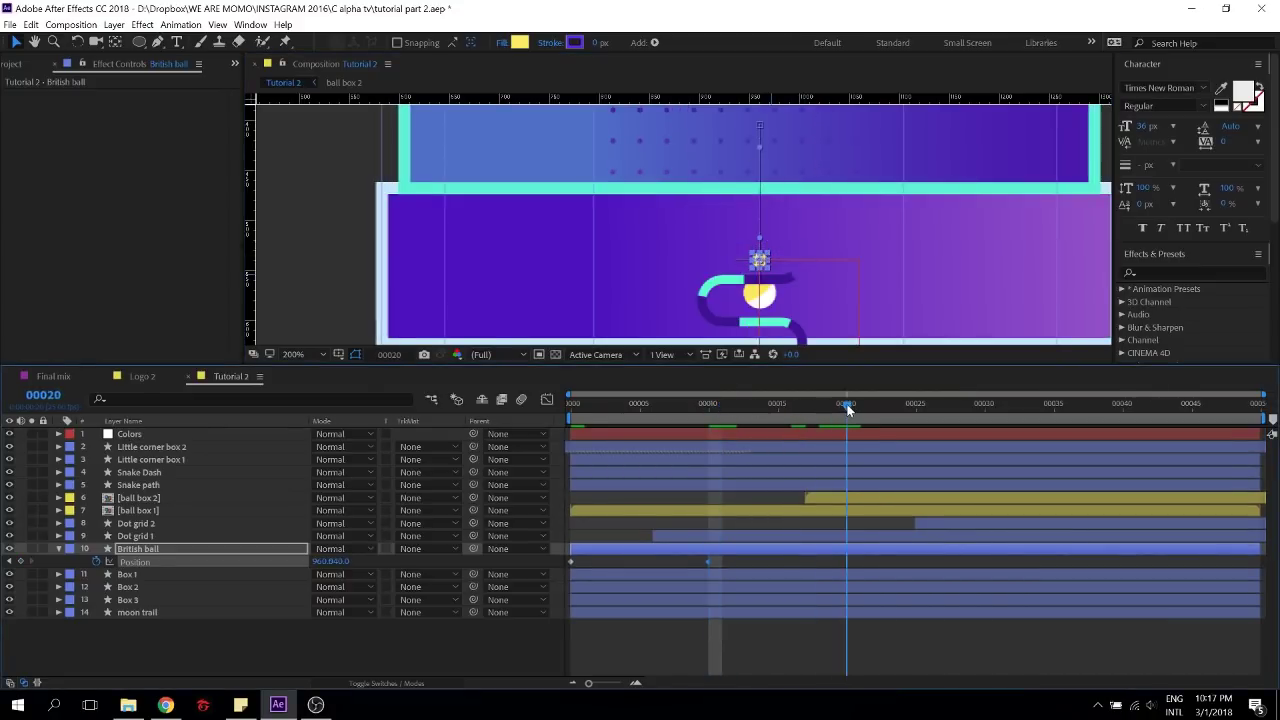
scroll(810, 166, down, 3)
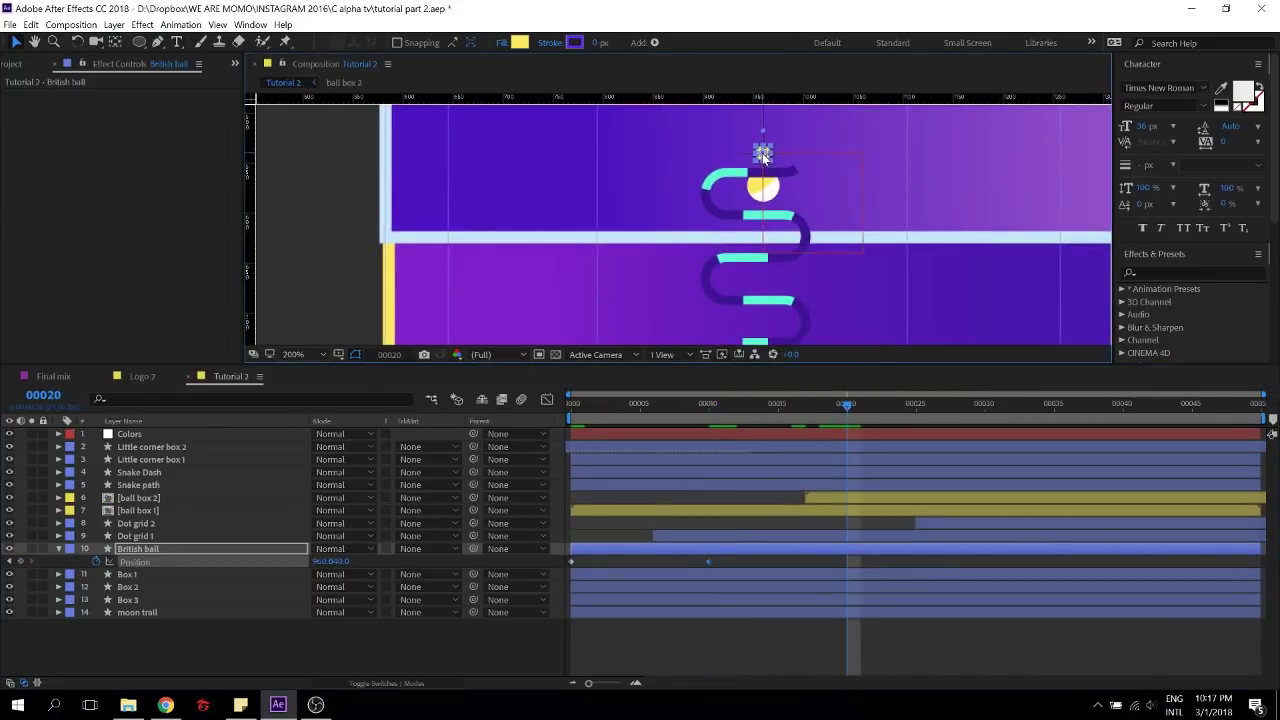
key(shift+Down)
key(shift+Down)
key(shift+Down)
key(shift+Down)
key(shift+Down)
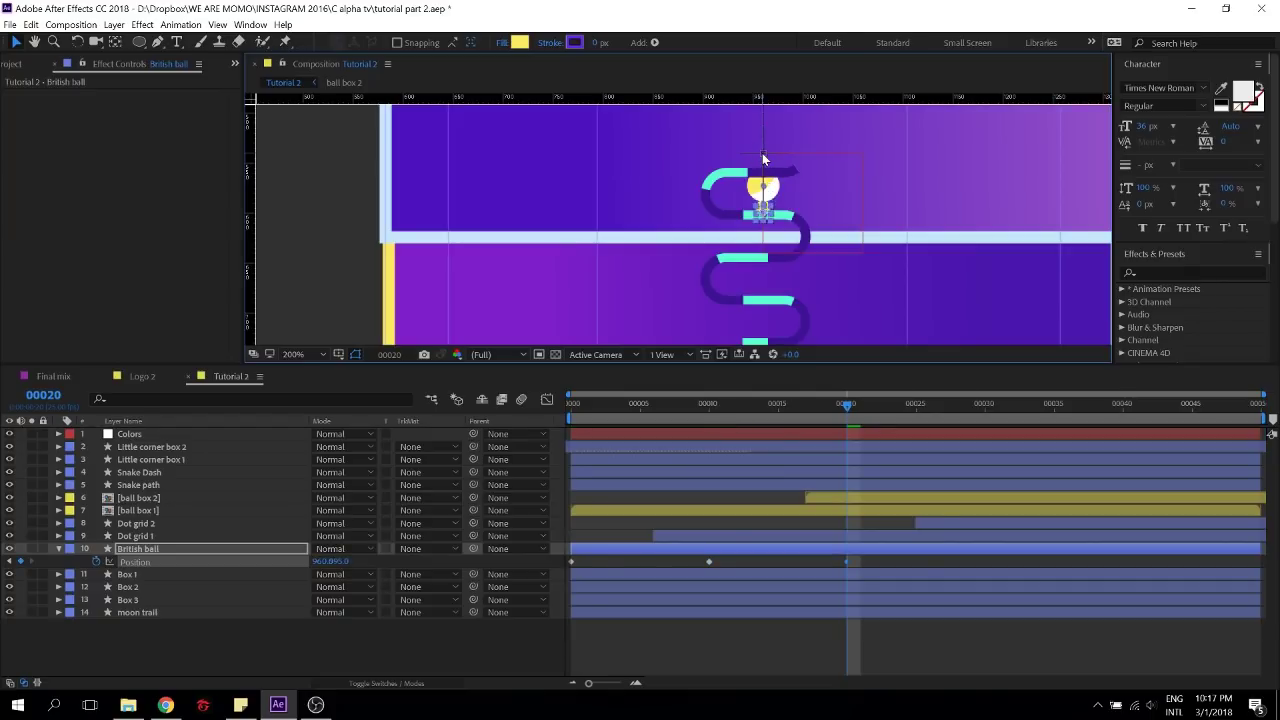
key(shift+Down)
key(shift+Down)
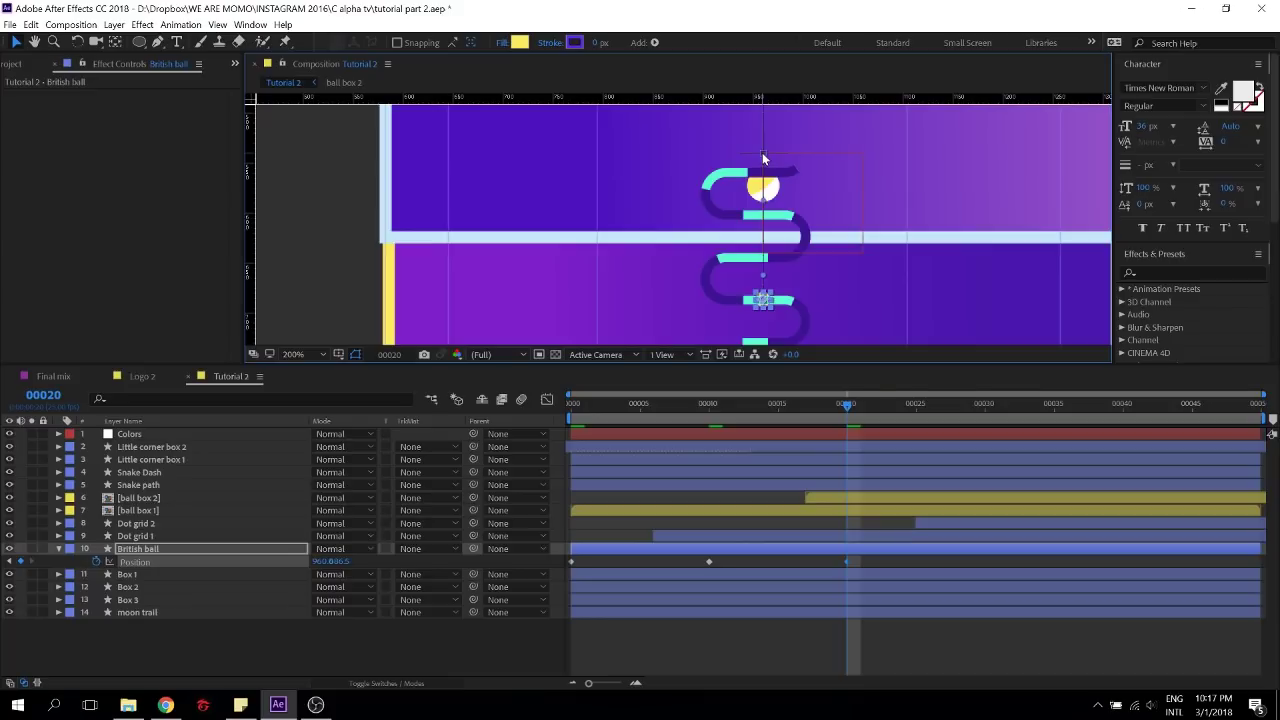
Add a Position keyframe at frame 40 with the British ball lowered onto the yellow box's lower border, at about y 772
key(shift+Page_Down)
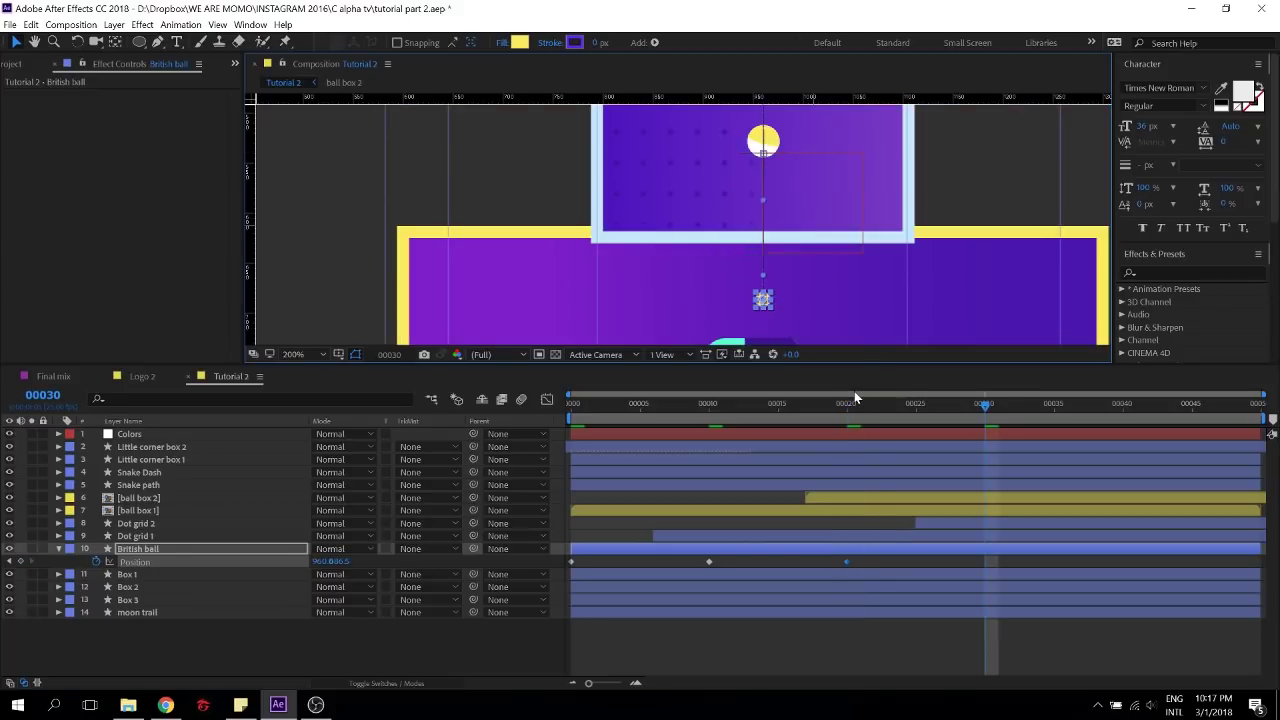
key(shift+Page_Down)
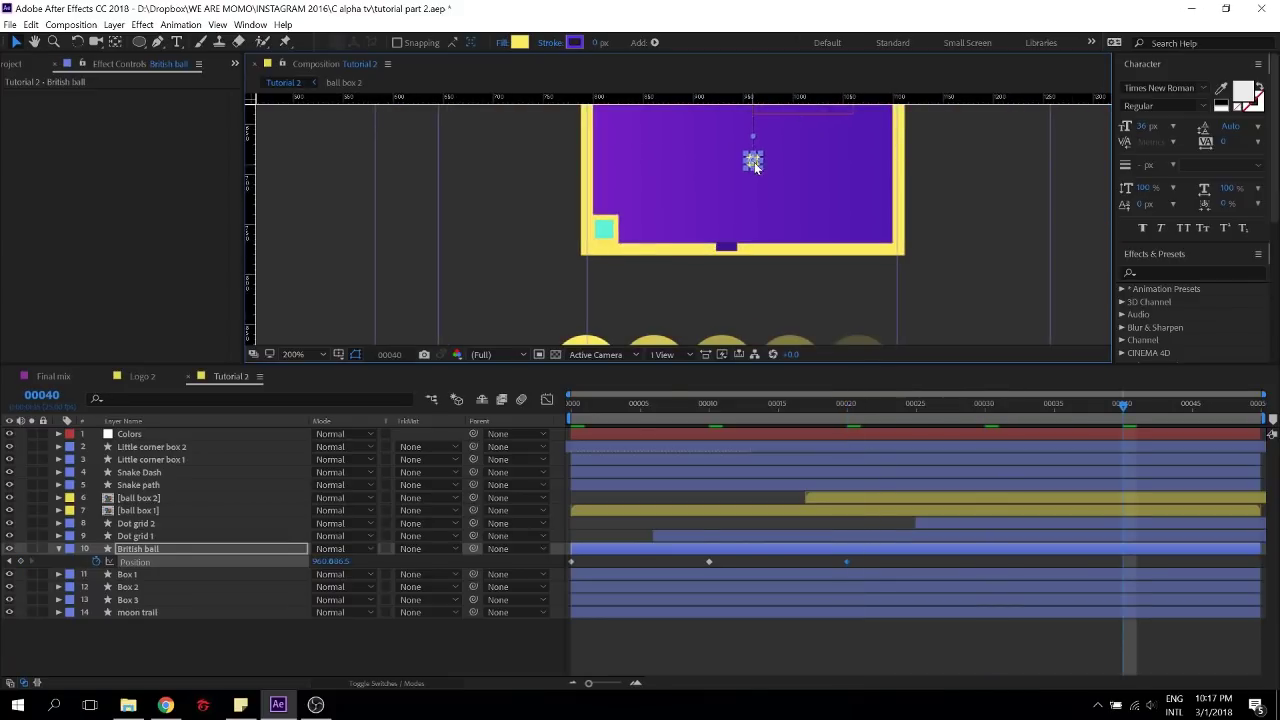
drag(752, 166, 753, 251)
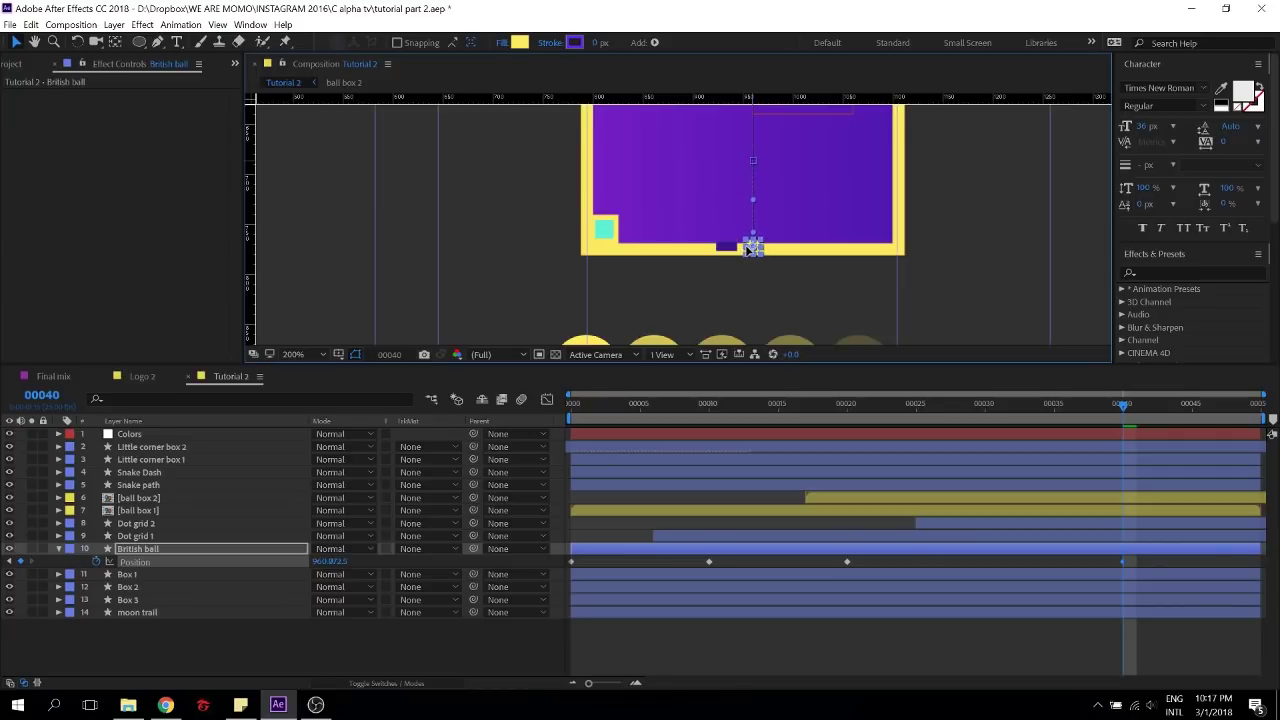
Apply Easy Ease to all the British ball's Position keyframes and raise their incoming influence to 100% in the speed graph
drag(1124, 406, 484, 413)
drag(1150, 556, 523, 585)
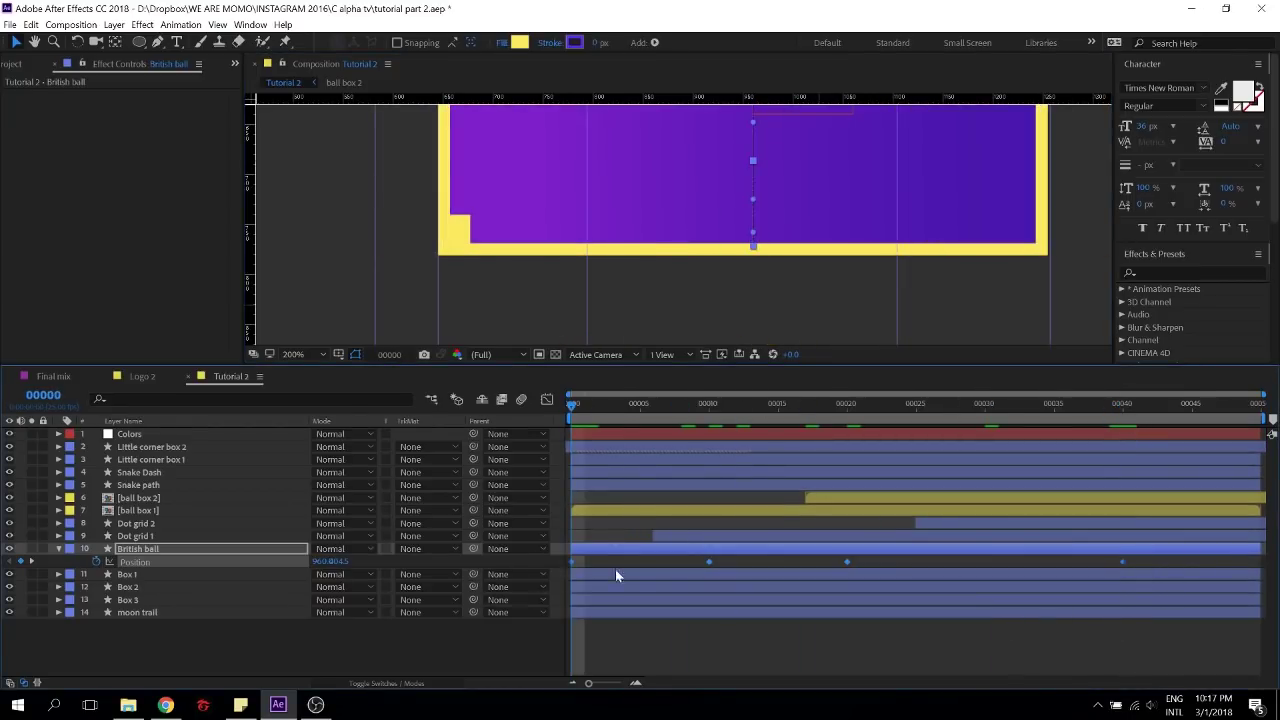
key(F9)
click(546, 399)
drag(1157, 605, 572, 645)
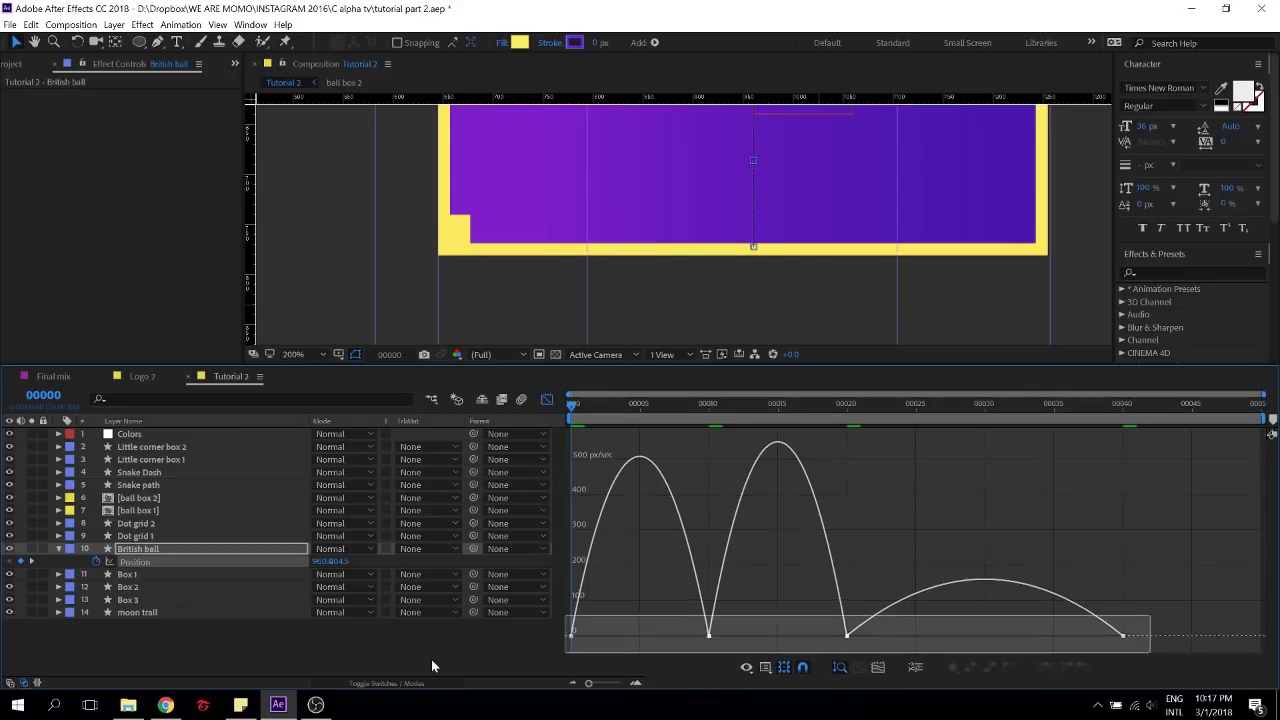
drag(686, 632, 572, 636)
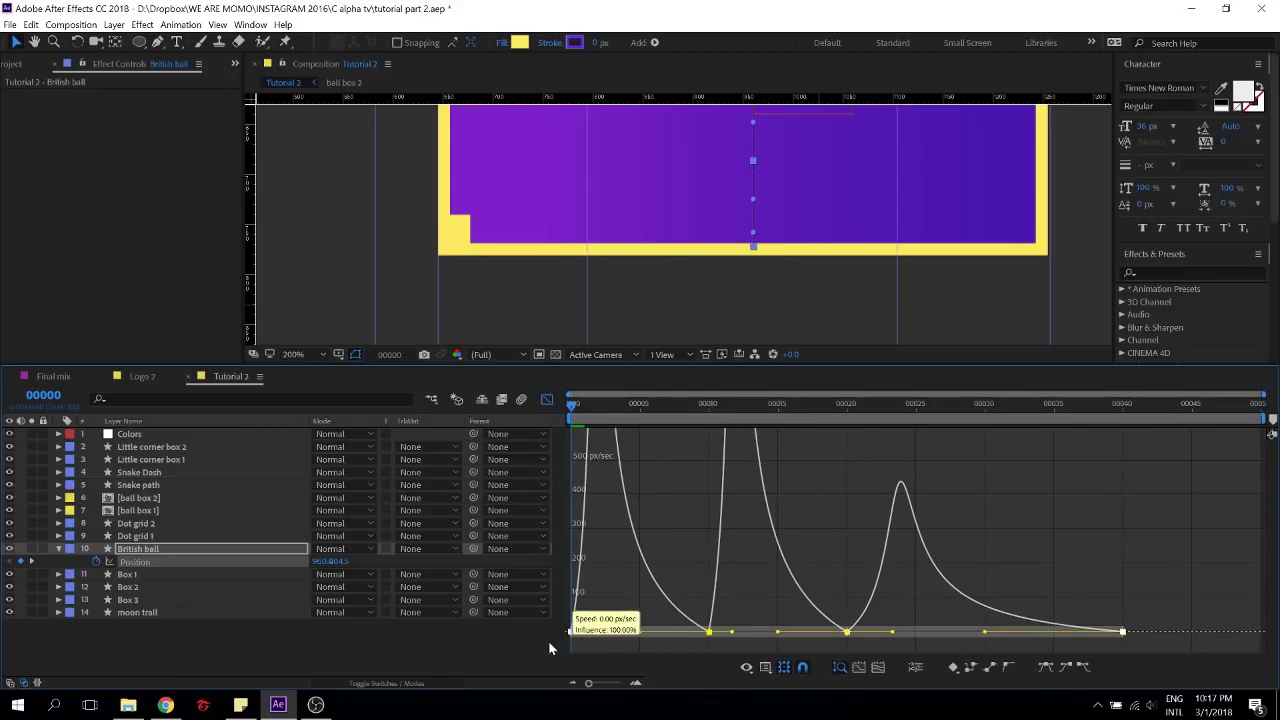
click(546, 399)
Preview the British ball's eased movement from frame 0 with the full stack of boxes in view
key(F2)
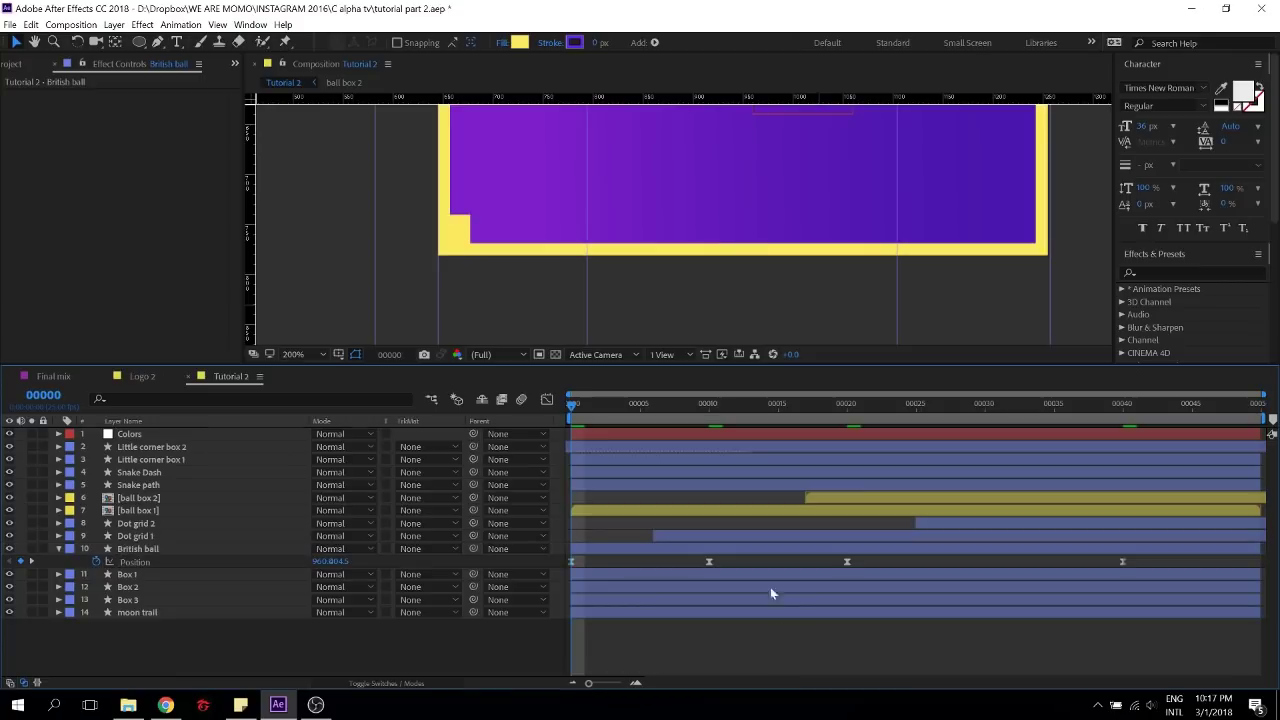
scroll(814, 222, down, 2)
key(space)
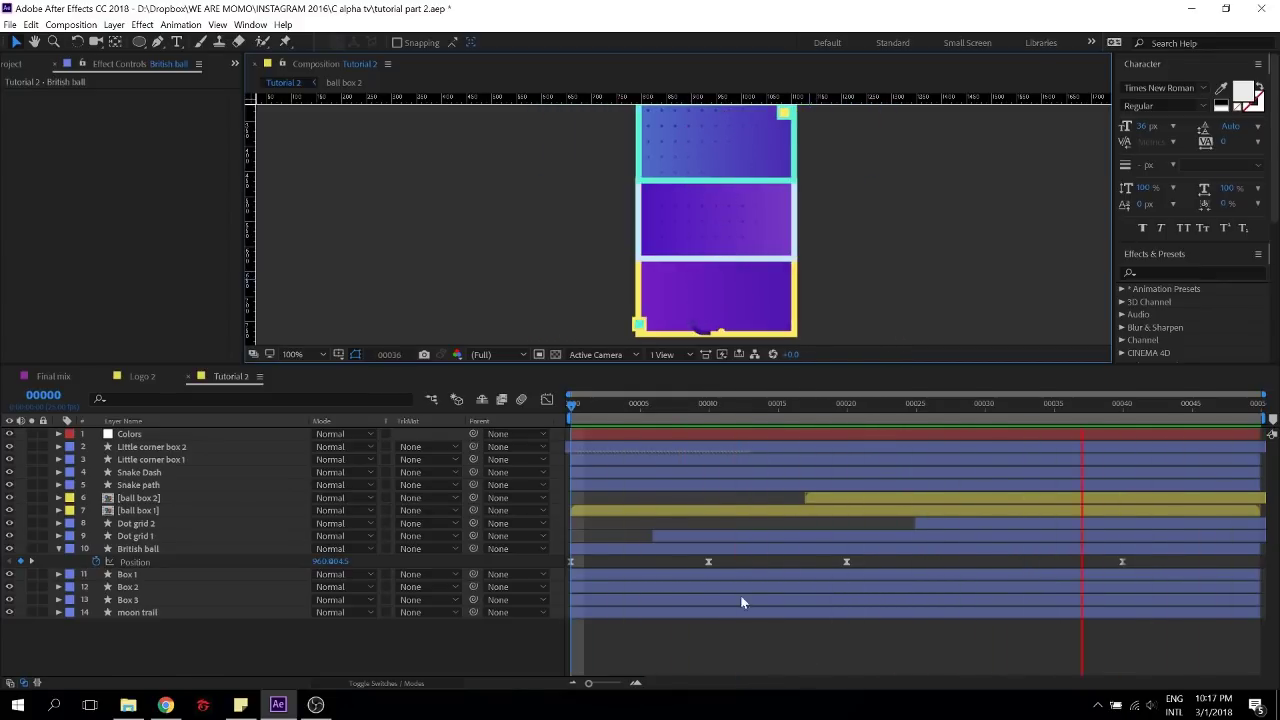
key(space)
Reset all the British ball's Position keyframes to default Easy Ease in the speed graph
click(709, 563)
key(shift+F3)
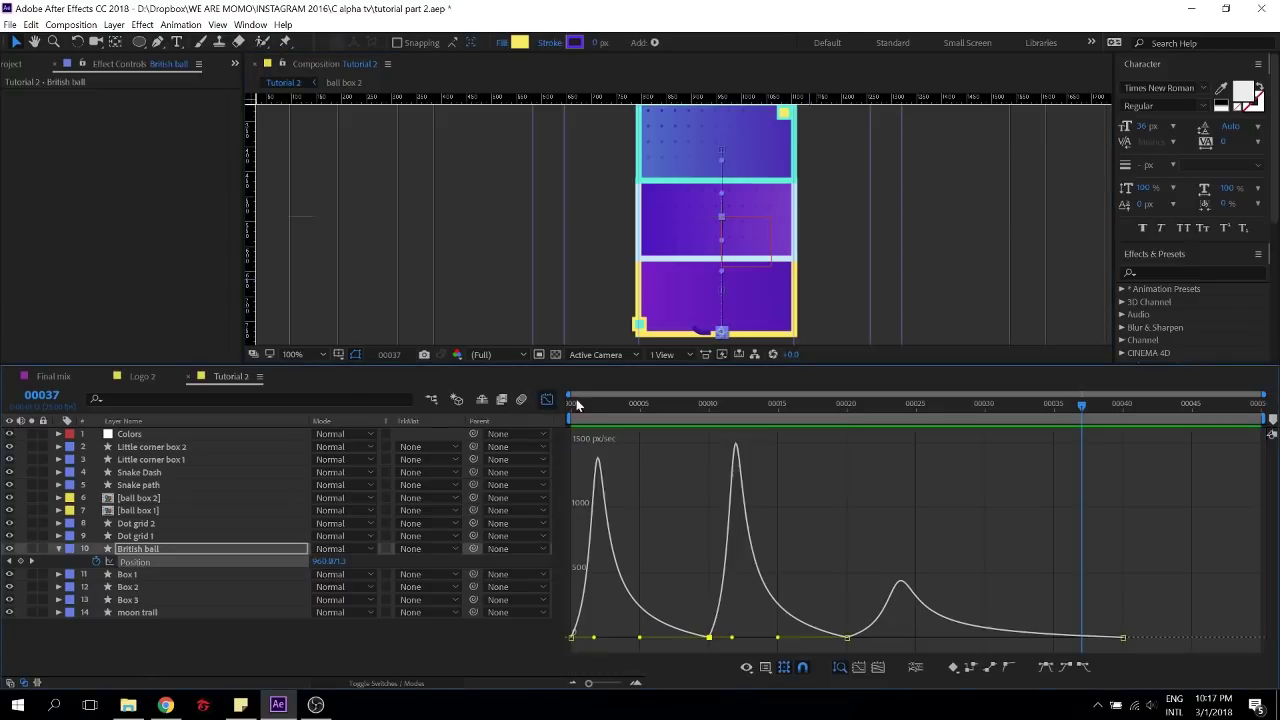
click(729, 637)
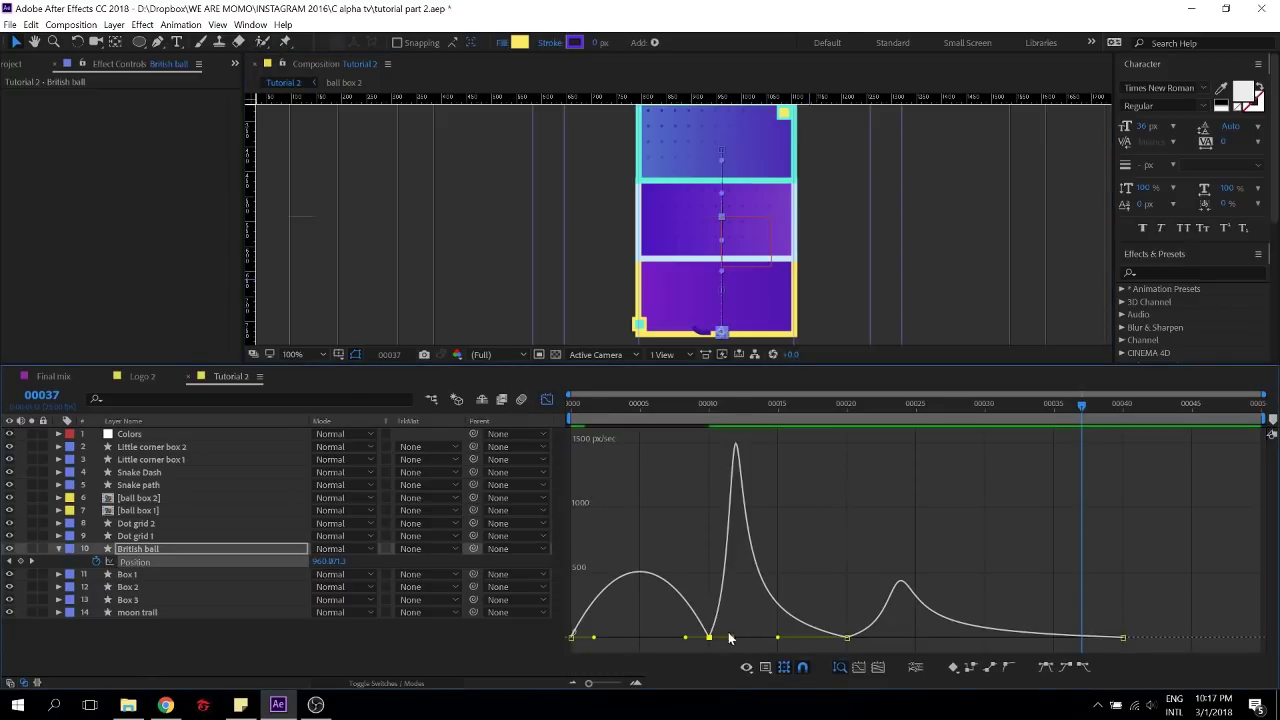
drag(1158, 541, 659, 687)
key(F9)
click(691, 604)
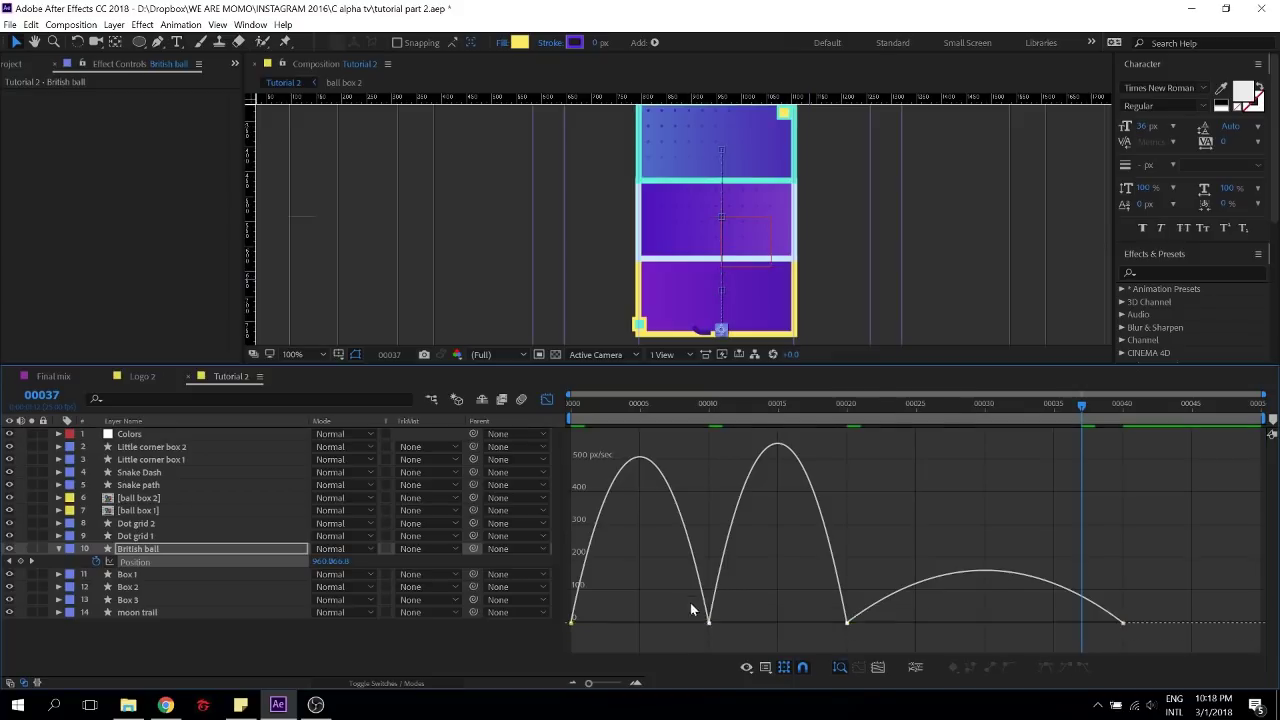
Try adjusting the second, third and last Position keyframes' influence individually in the speed graph, and preview the British ball
click(709, 637)
drag(686, 641, 639, 637)
drag(731, 637, 830, 638)
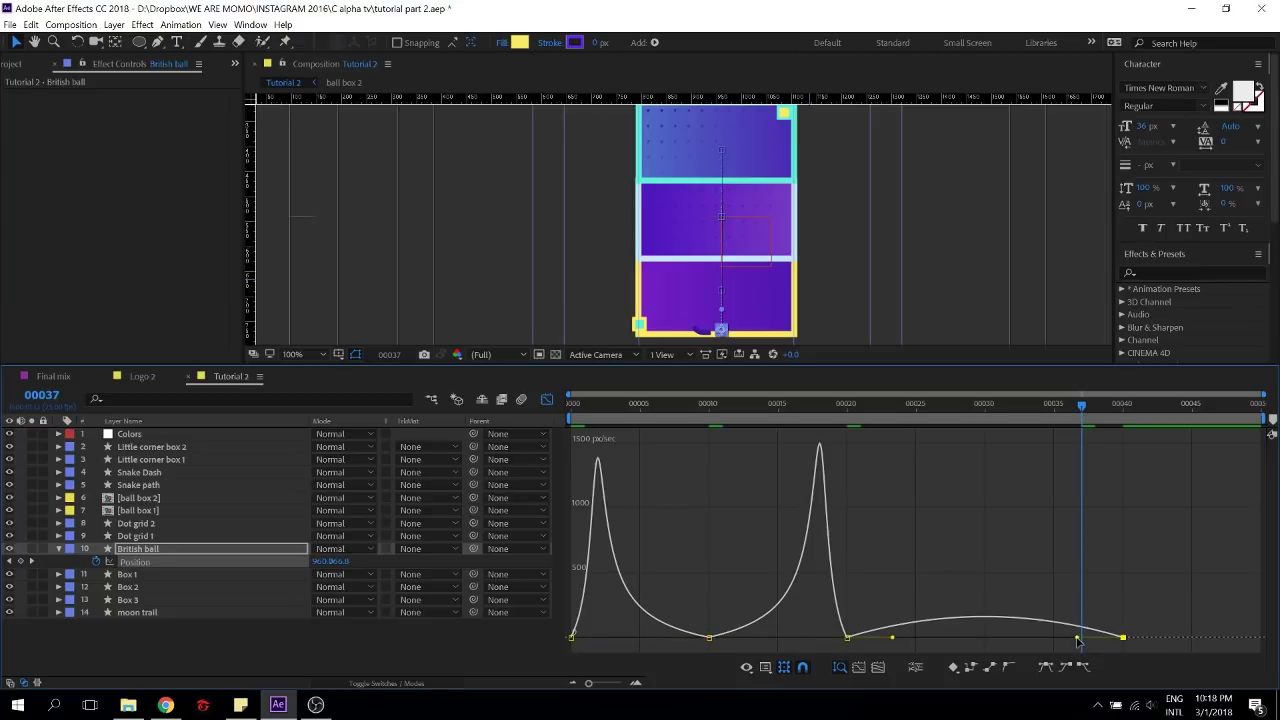
drag(1077, 637, 984, 637)
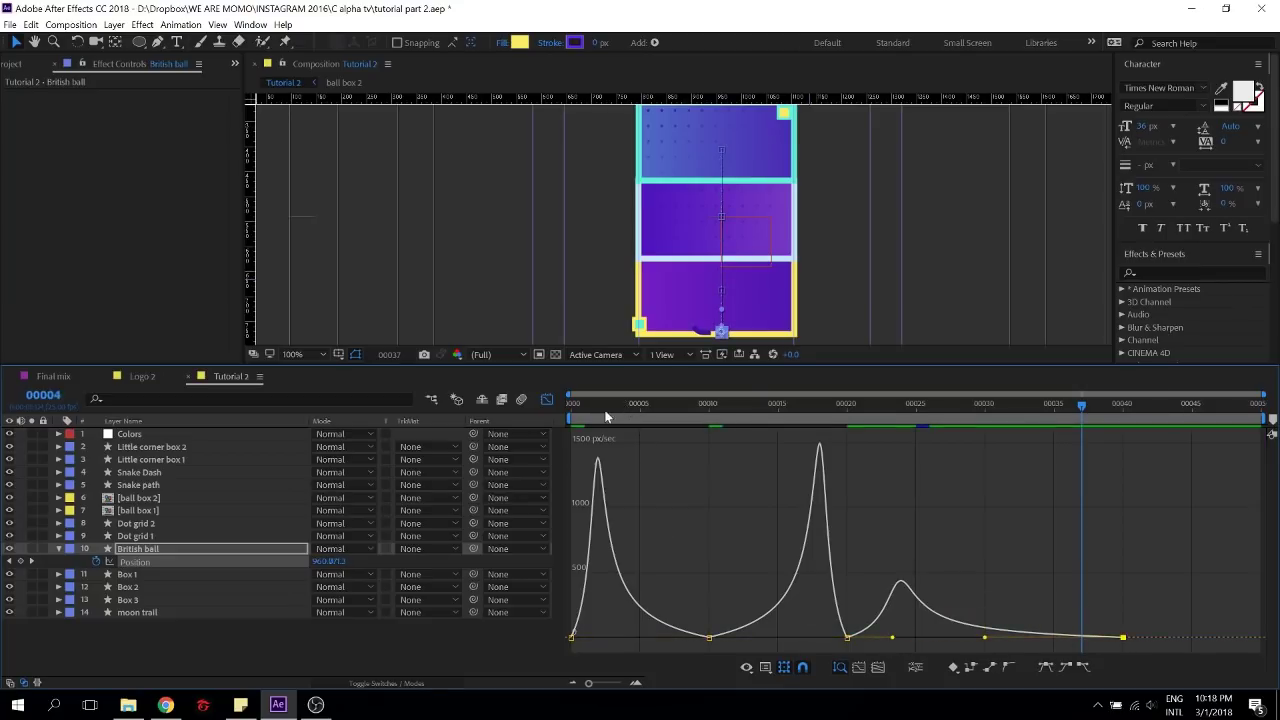
key(space)
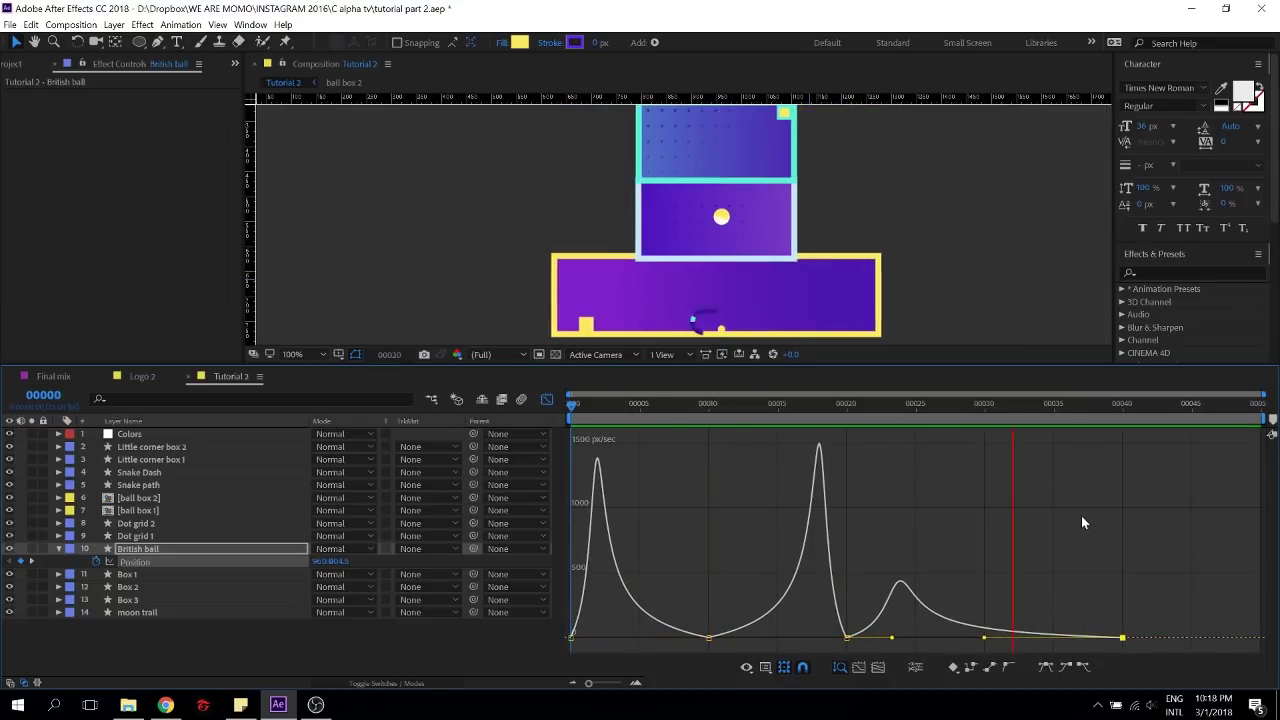
Stop the preview and undo the individual influence changes on the British ball's Position keyframes
key(space)
key(ctrl+z)
key(ctrl+z)
key(ctrl+z)
key(ctrl+z)
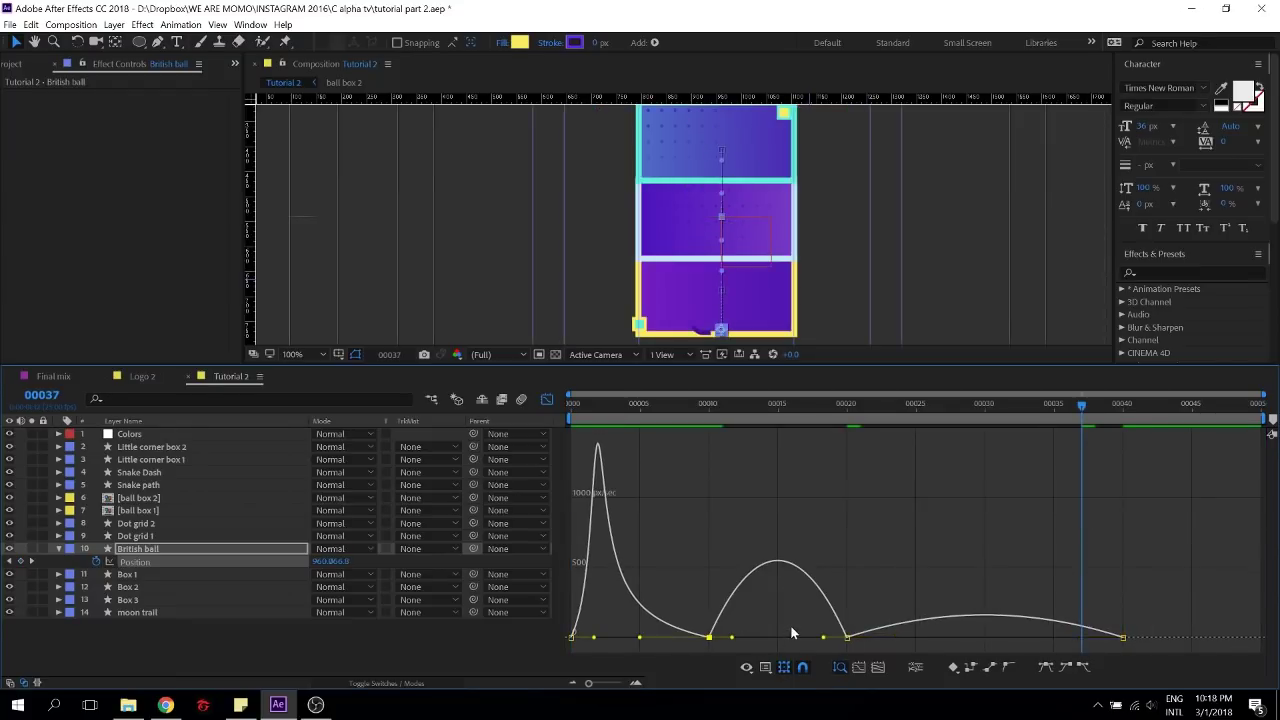
key(ctrl+z)
Raise the incoming influence of all the British ball's Position keyframes together, preview from frame 0 and return to the layer bars
click(686, 638)
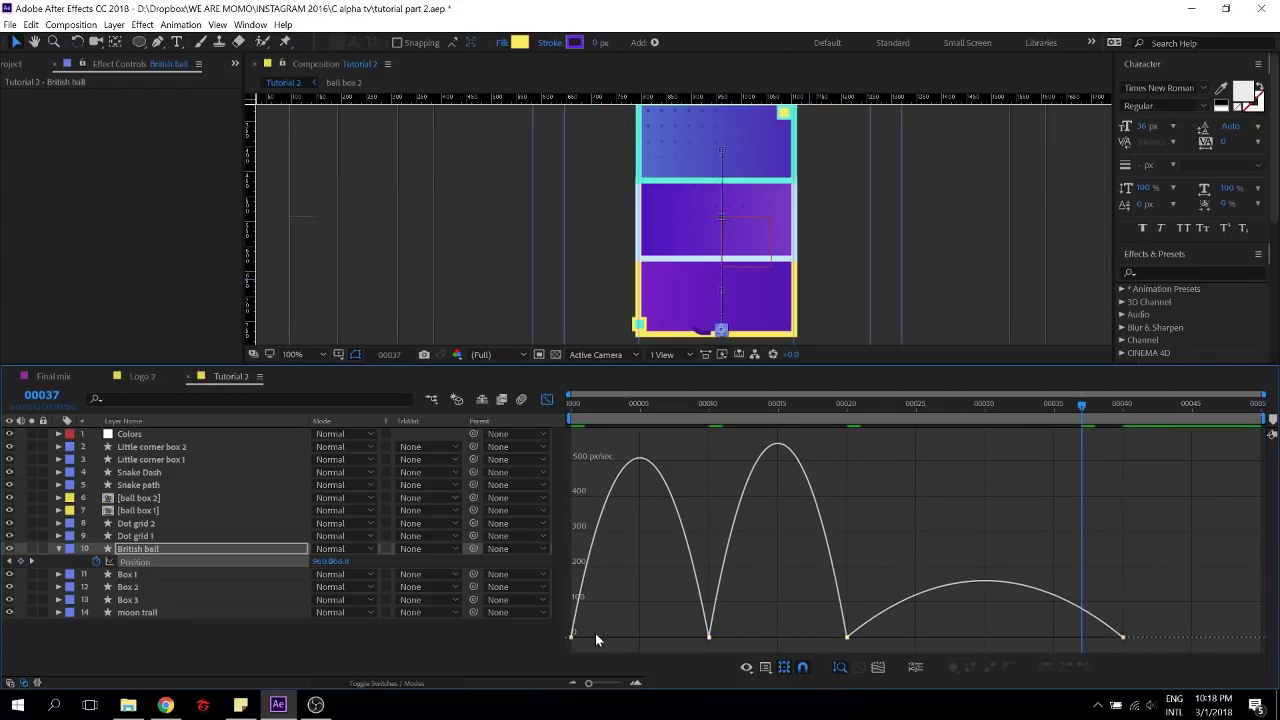
drag(1140, 648, 553, 636)
click(574, 405)
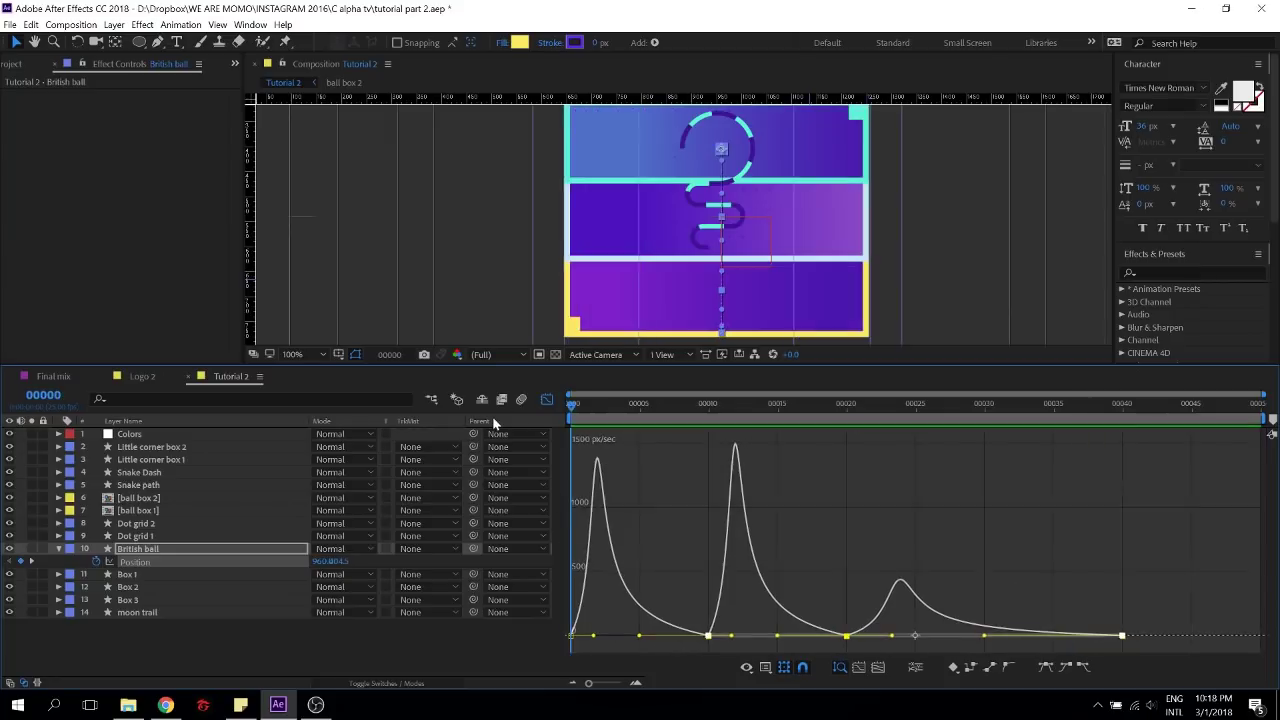
key(space)
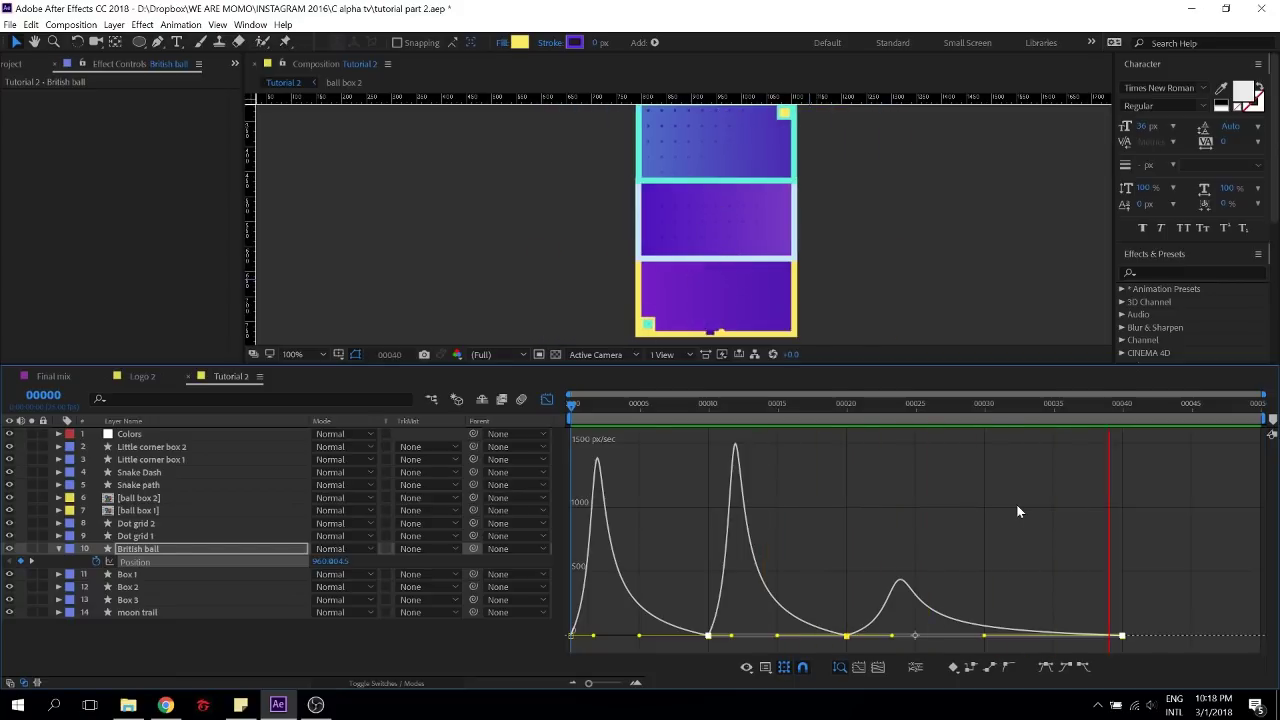
key(space)
click(547, 399)
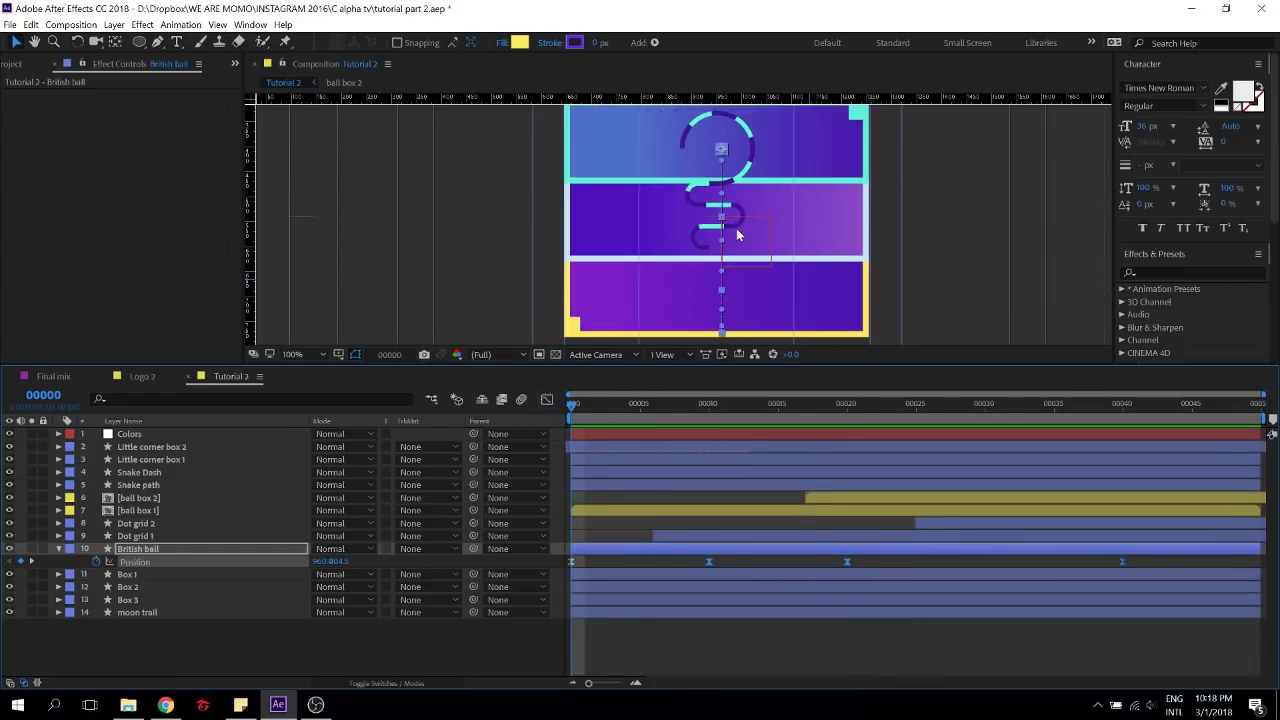
Draw a rectangle filled with red FF0000 over the middle and lowest boxes, down to the yellow box's lower border
click(345, 632)
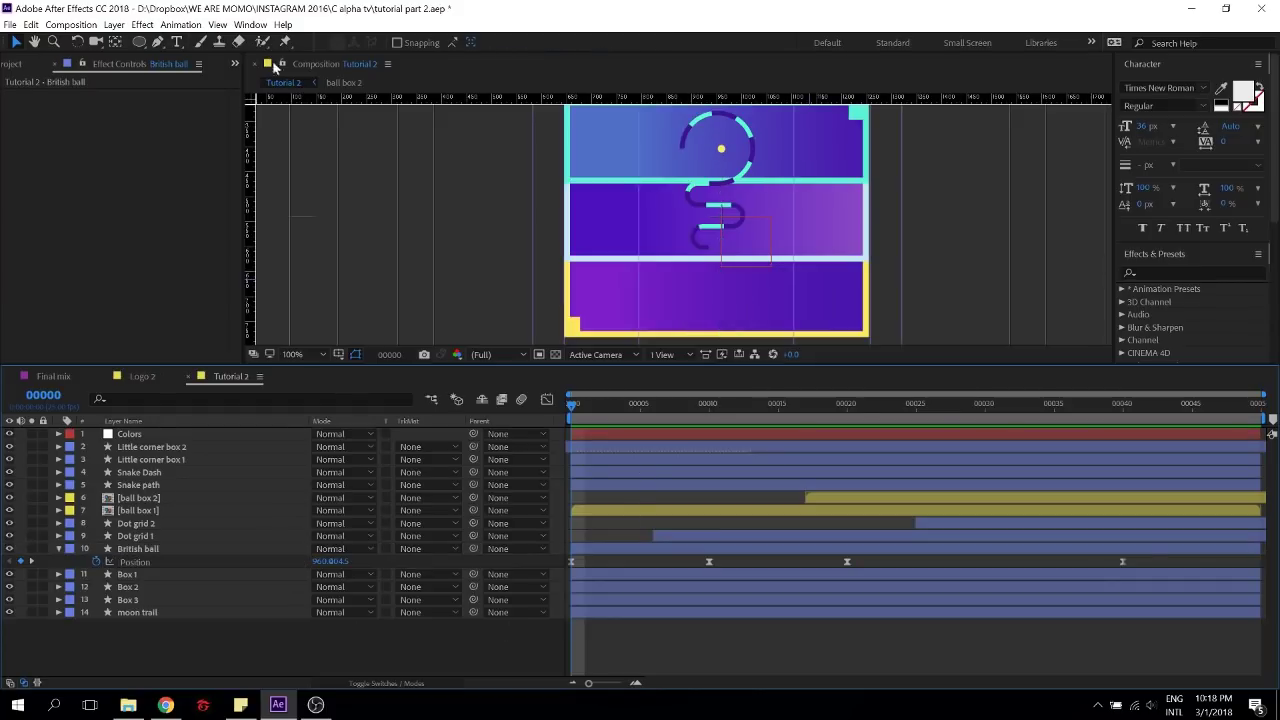
drag(143, 47, 185, 52)
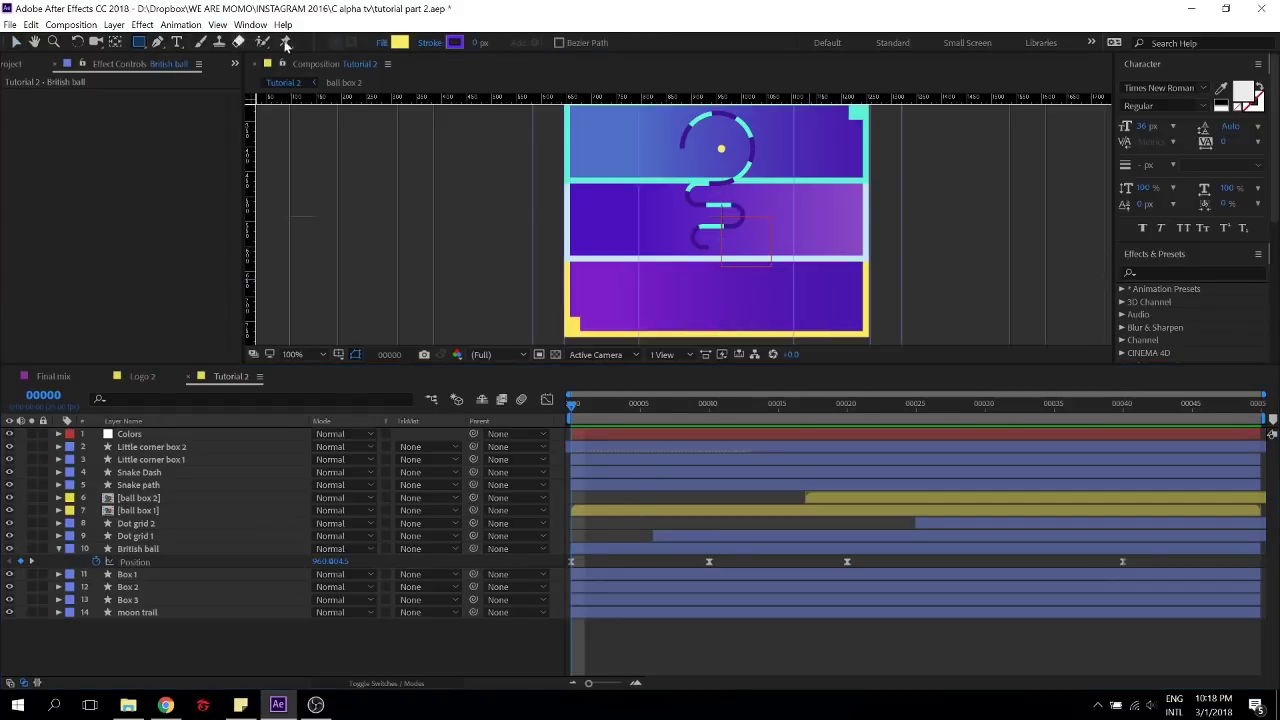
click(400, 43)
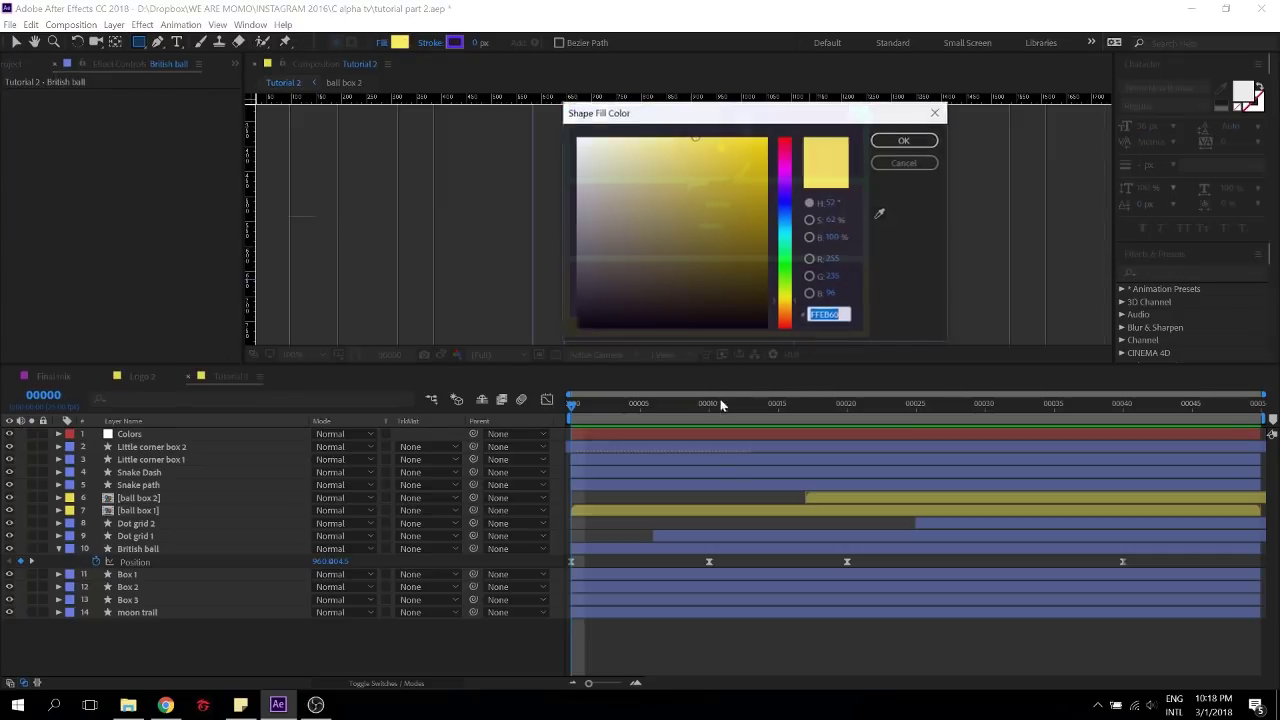
click(781, 162)
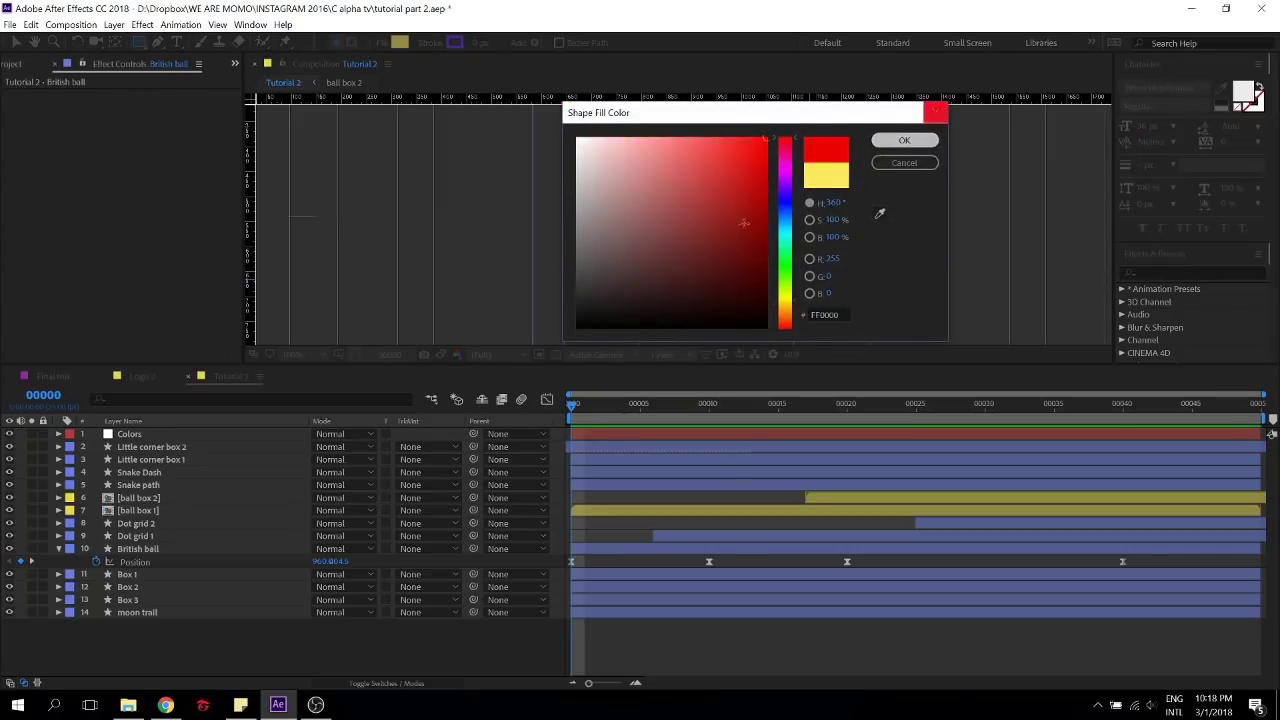
click(904, 140)
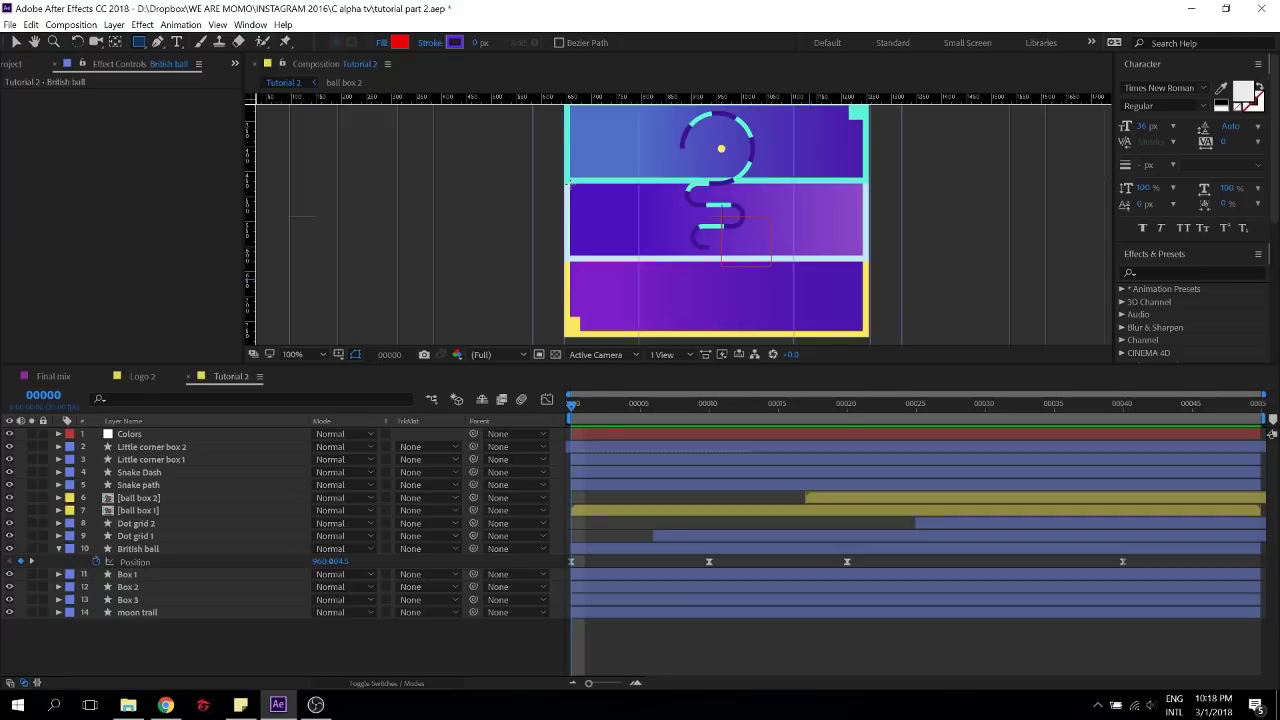
mouse_move(570, 182)
mouse_down()
mouse_move(800, 326)
mouse_move(866, 330)
mouse_up()
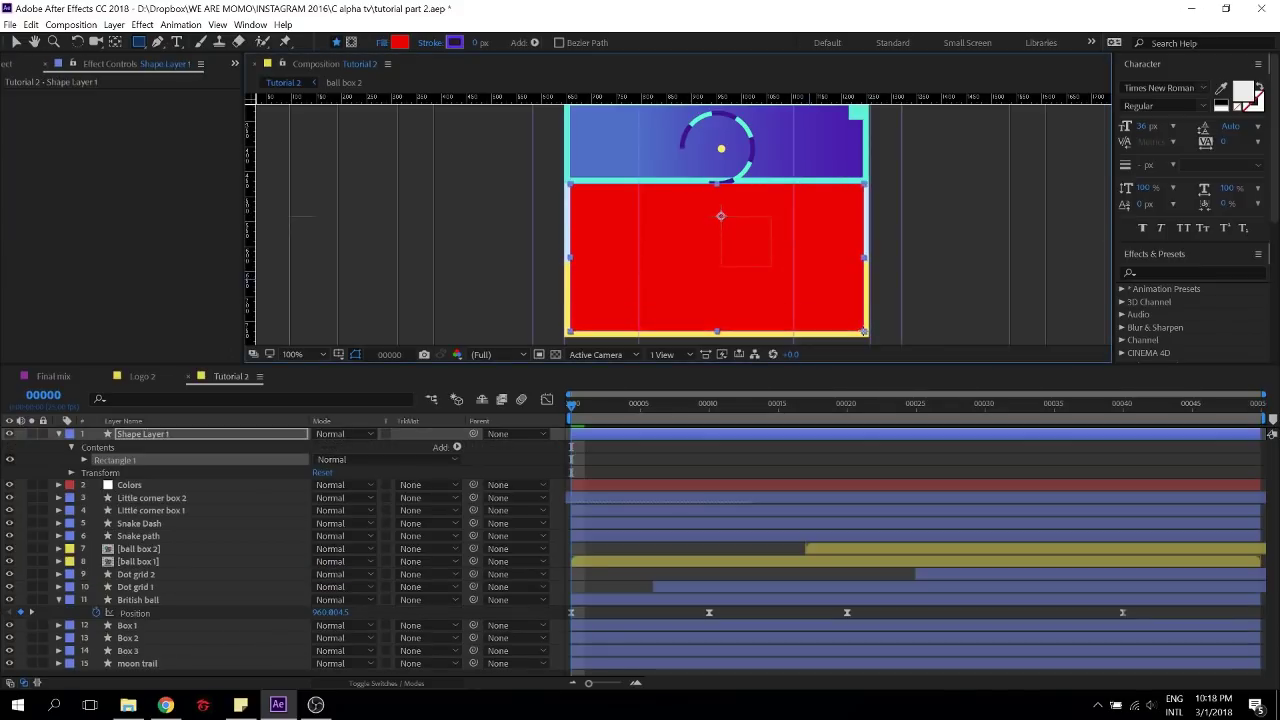
Move the red rectangle layer directly above the British ball and set it as the ball's alpha track matte
drag(170, 434, 189, 591)
click(430, 602)
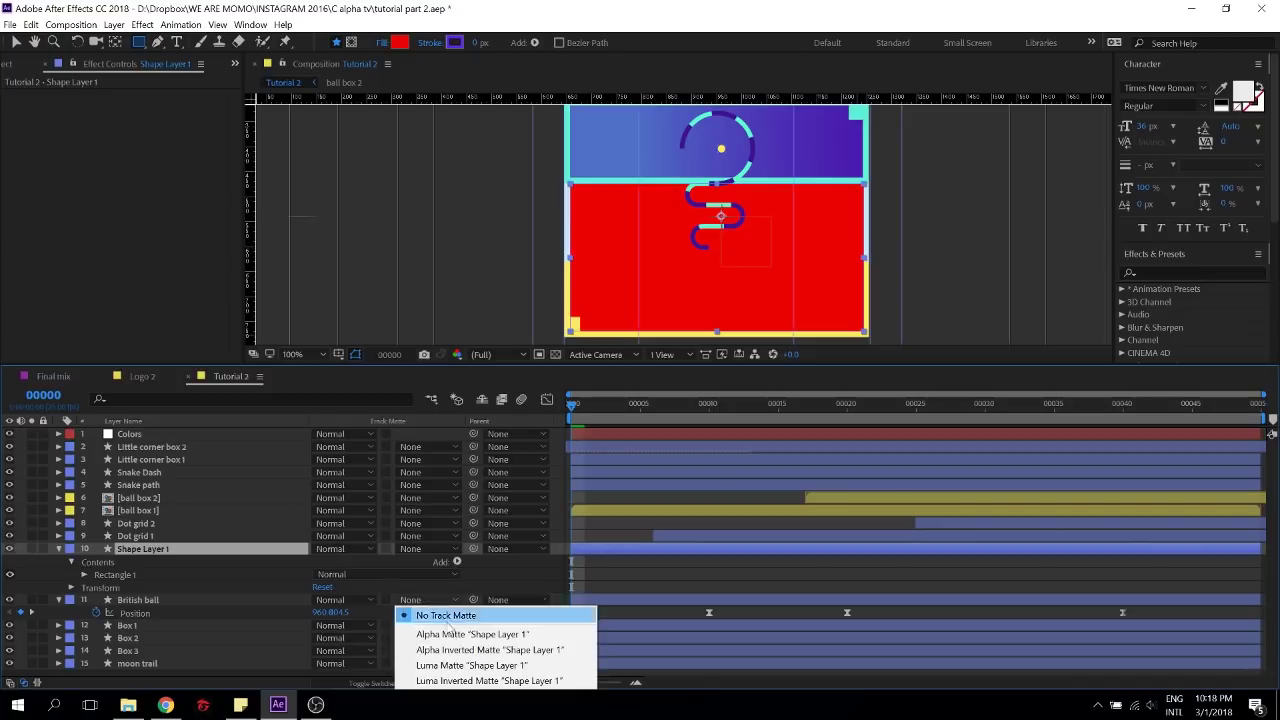
click(450, 631)
click(58, 549)
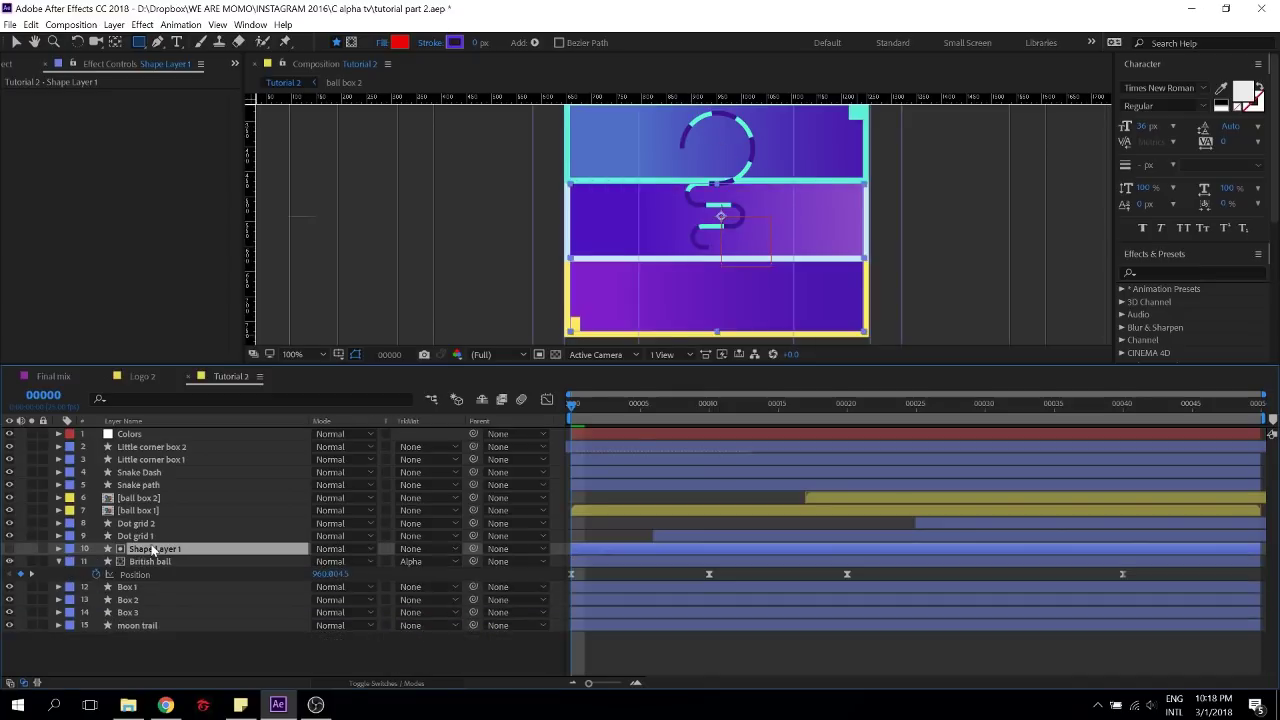
Rename the matte layer as british ball mat
key(Return)
text(bri)
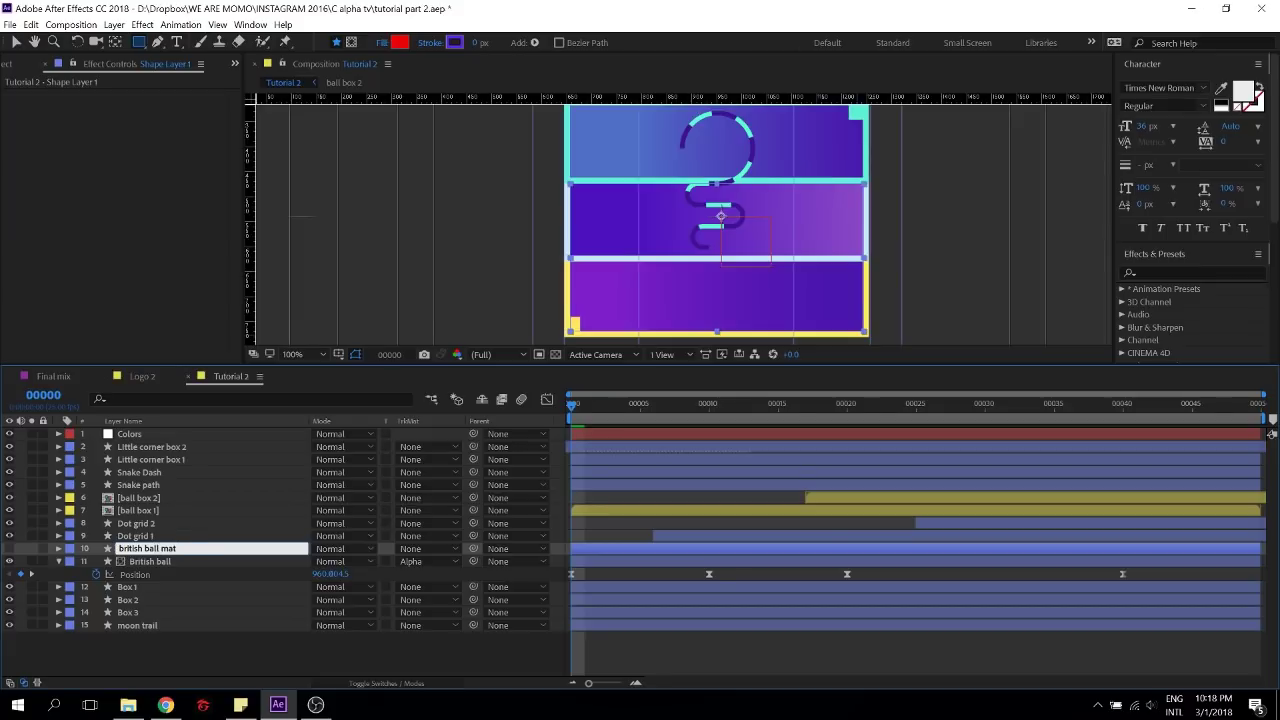
text(tish ball mat)
key(Return)
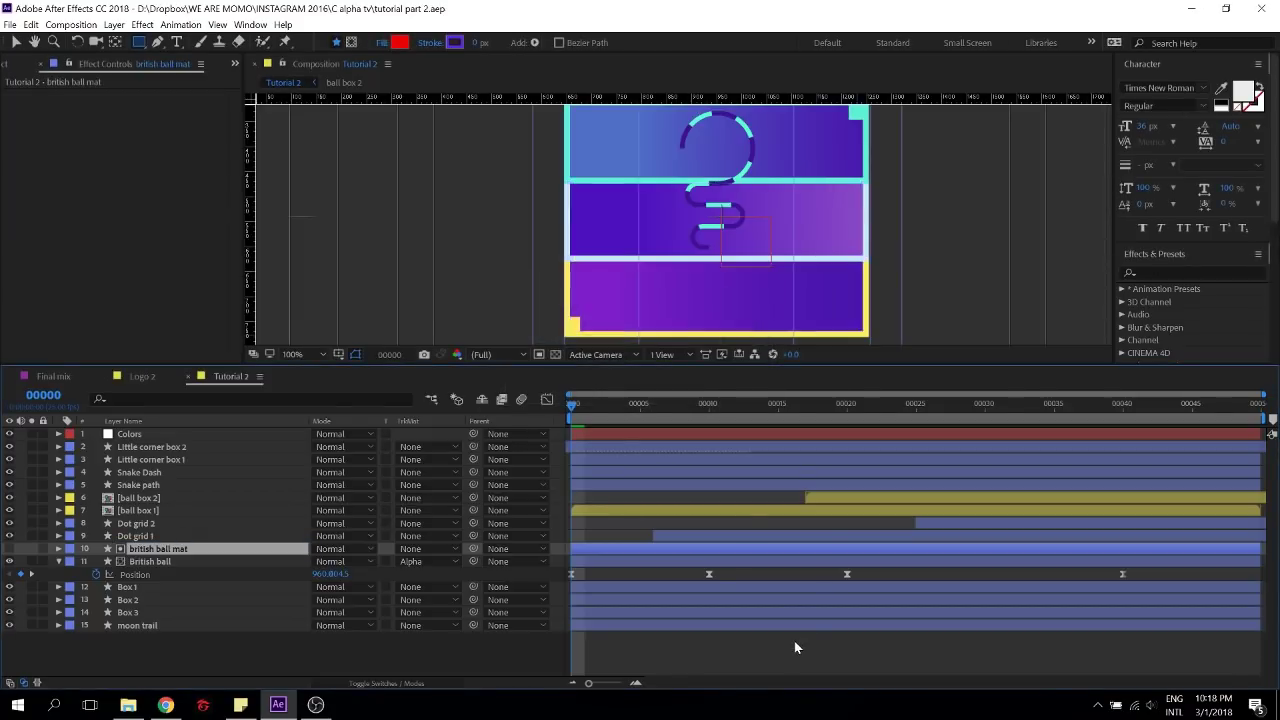
Delay the British ball layer to start at frame 2, previewing the matted ball before and after the shift
click(795, 643)
key(space)
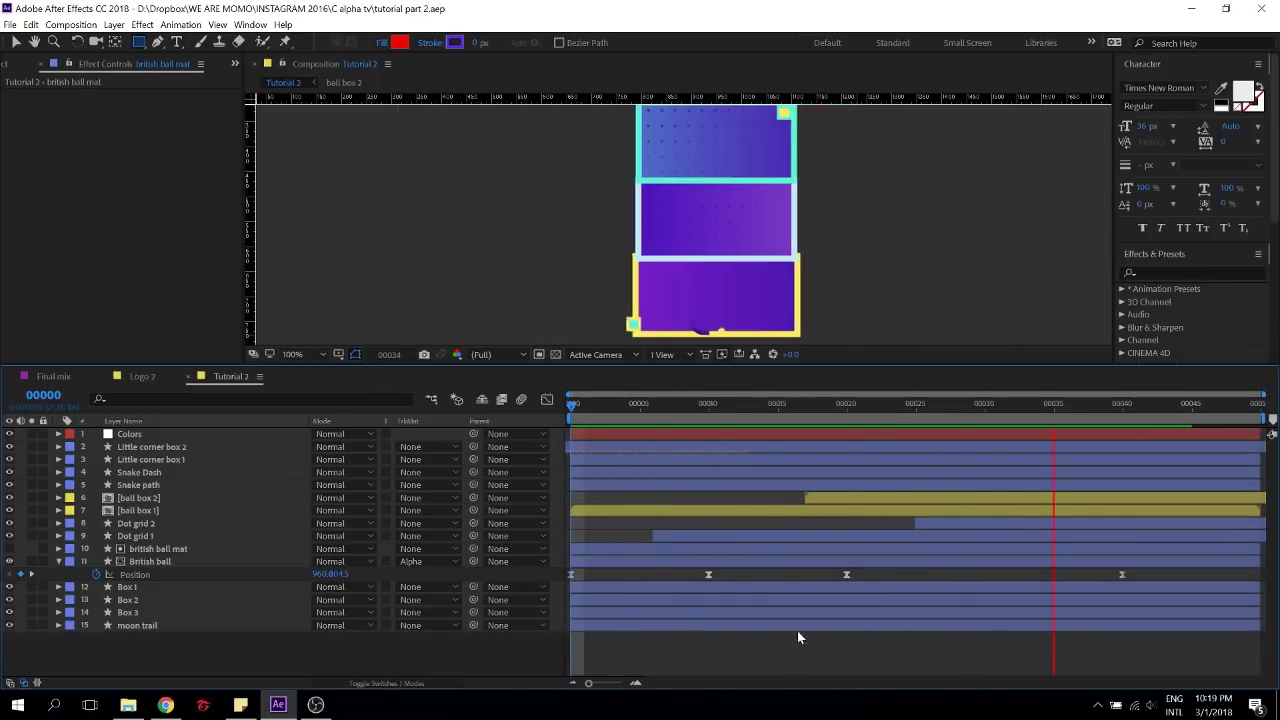
key(space)
drag(704, 563, 732, 564)
drag(612, 406, 500, 410)
key(space)
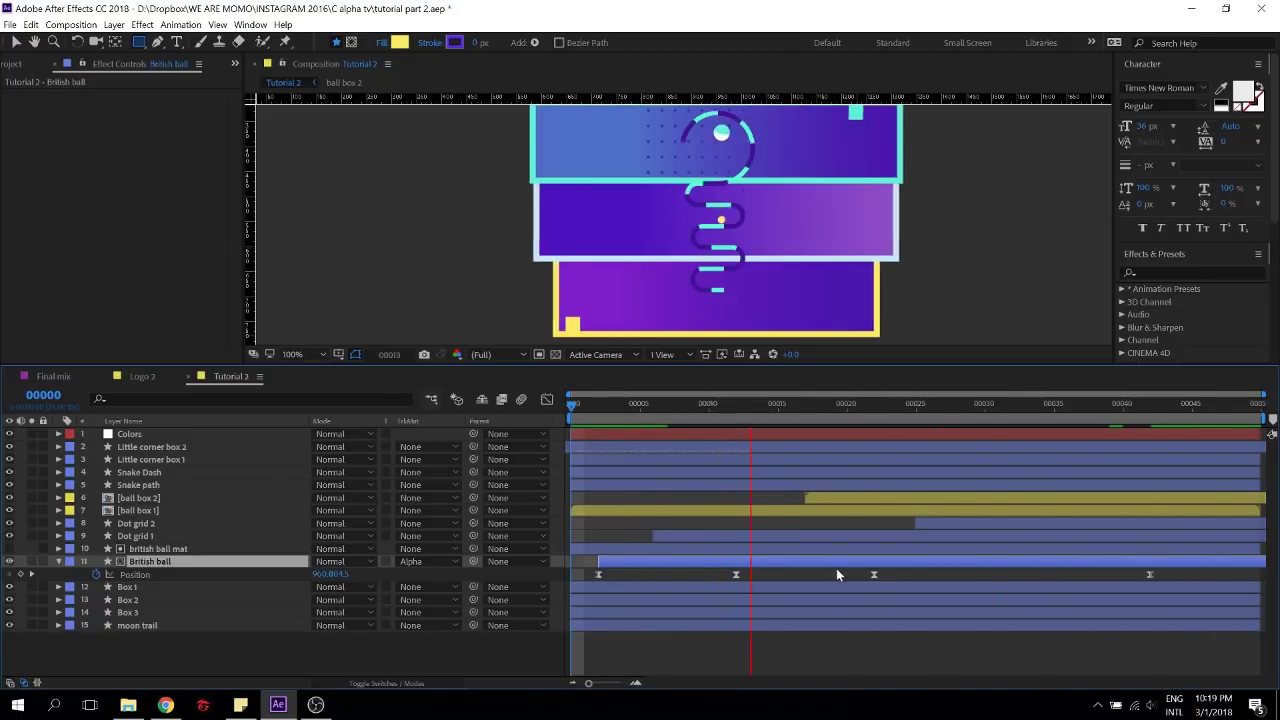
key(space)
Trim the end of the British ball layer to frame 42, at its last Position keyframe
click(1148, 408)
mouse_move(1147, 411)
mouse_down()
mouse_move(1164, 408)
mouse_move(1151, 407)
mouse_up()
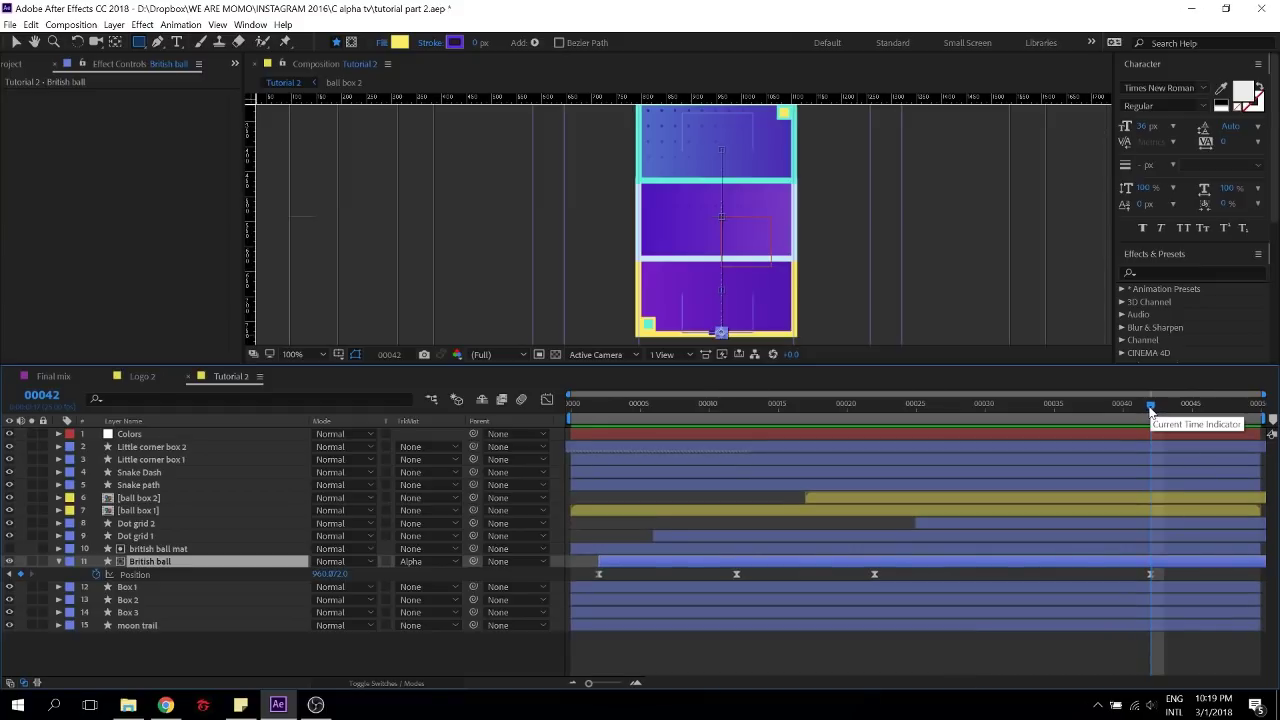
key(alt+bracketright)
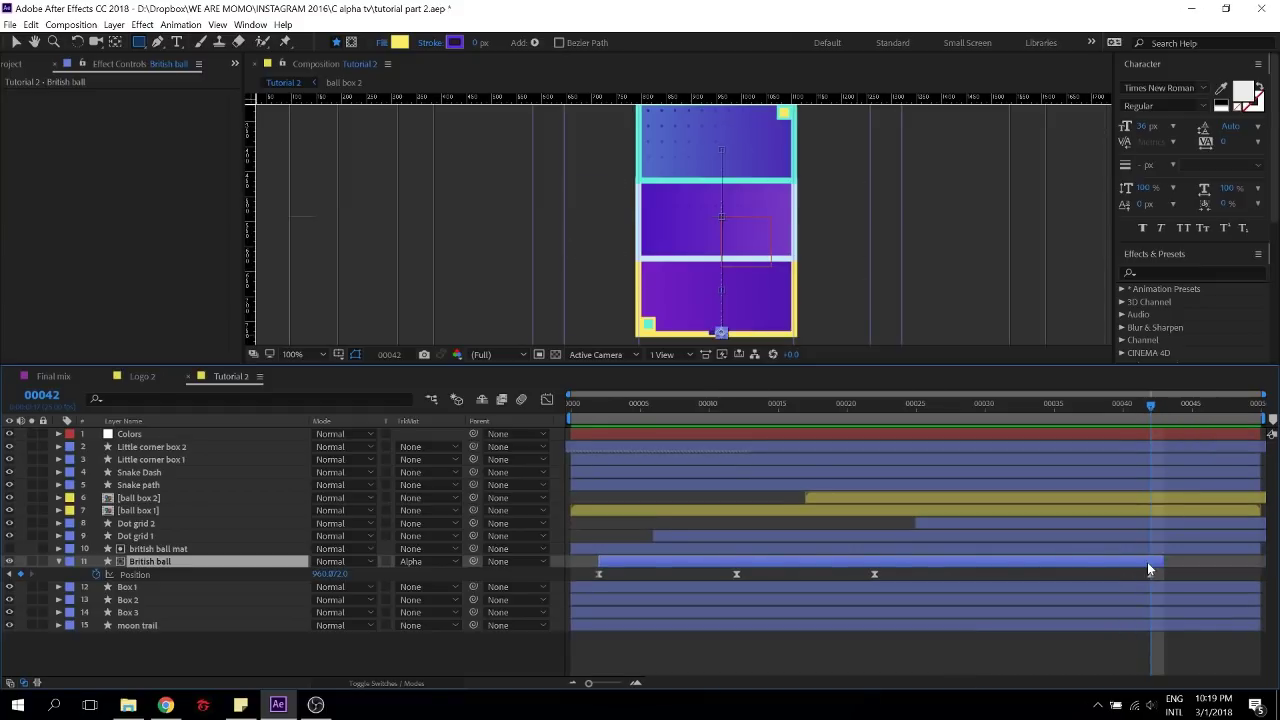
Lower the British ball's last Position keyframe at frame 42 to about y 776.5, below the matte's lower edge, and save the project
drag(1158, 576, 1131, 556)
drag(869, 167, 1060, 52)
scroll(946, 196, up, 1)
drag(1002, 180, 420, 208)
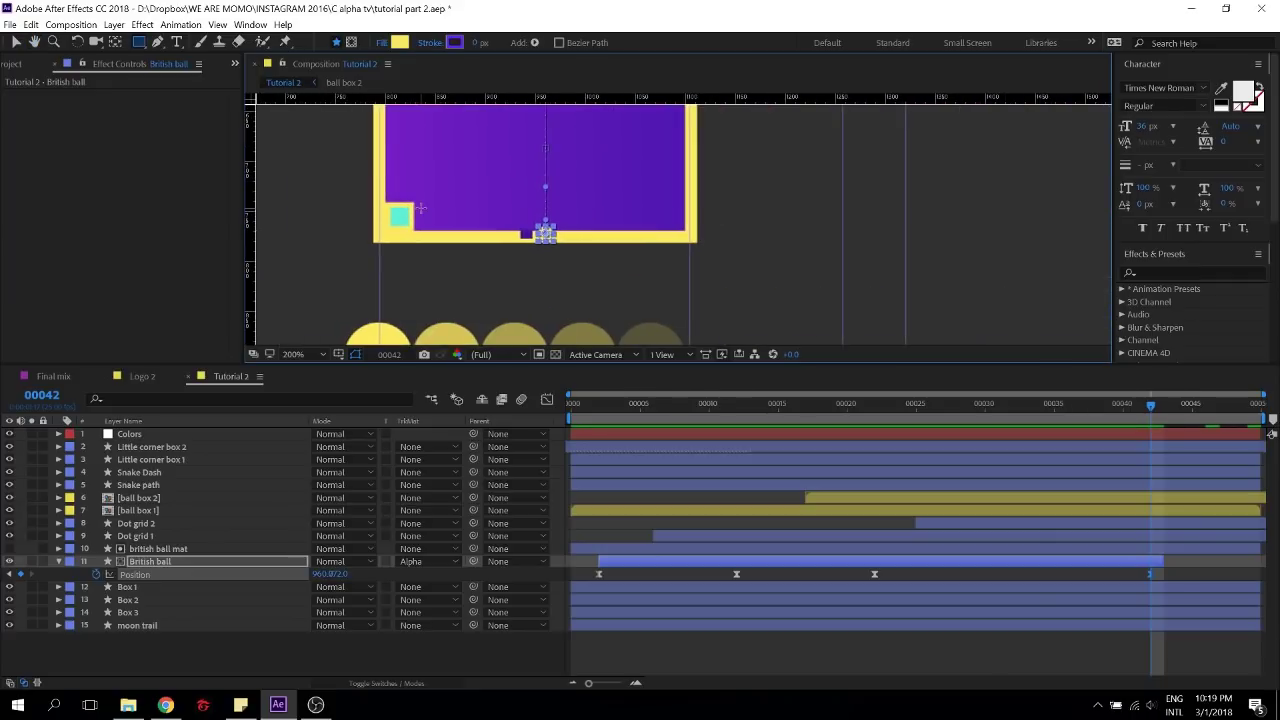
key(Down)
key(Down)
key(Down)
key(Down)
key(Down)
key(Down)
key(Down)
key(Down)
key(Down)
key(Down)
key(Down)
key(Down)
key(Down)
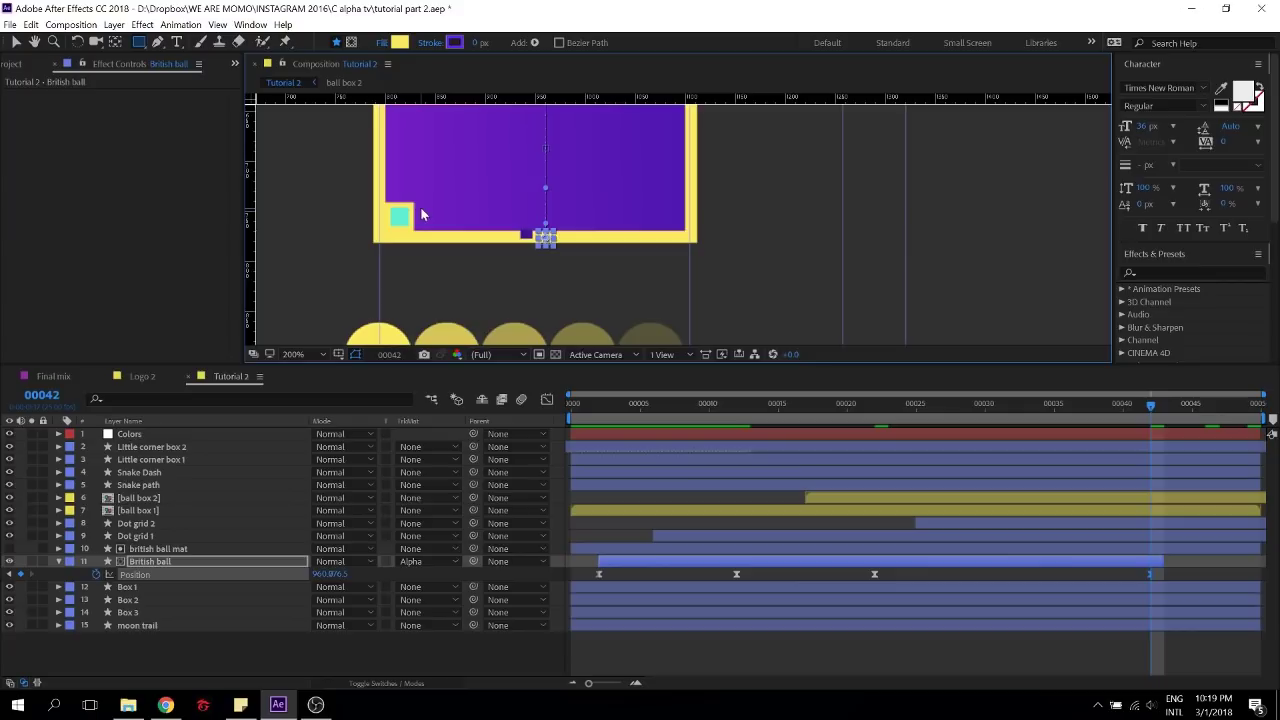
key(ctrl+s)
Preview the British ball's fall from frame 0 with the whole stack of boxes in view
click(1173, 567)
drag(1096, 405, 316, 392)
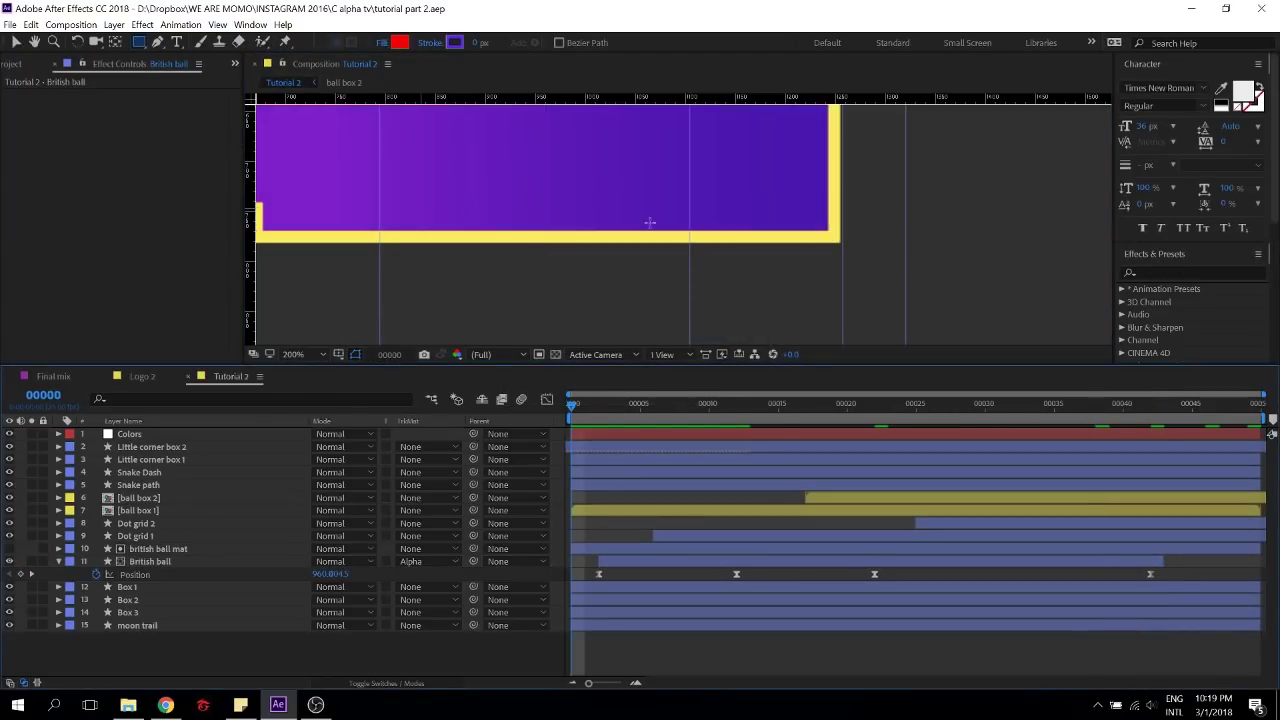
scroll(650, 222, down, 3)
key(space)
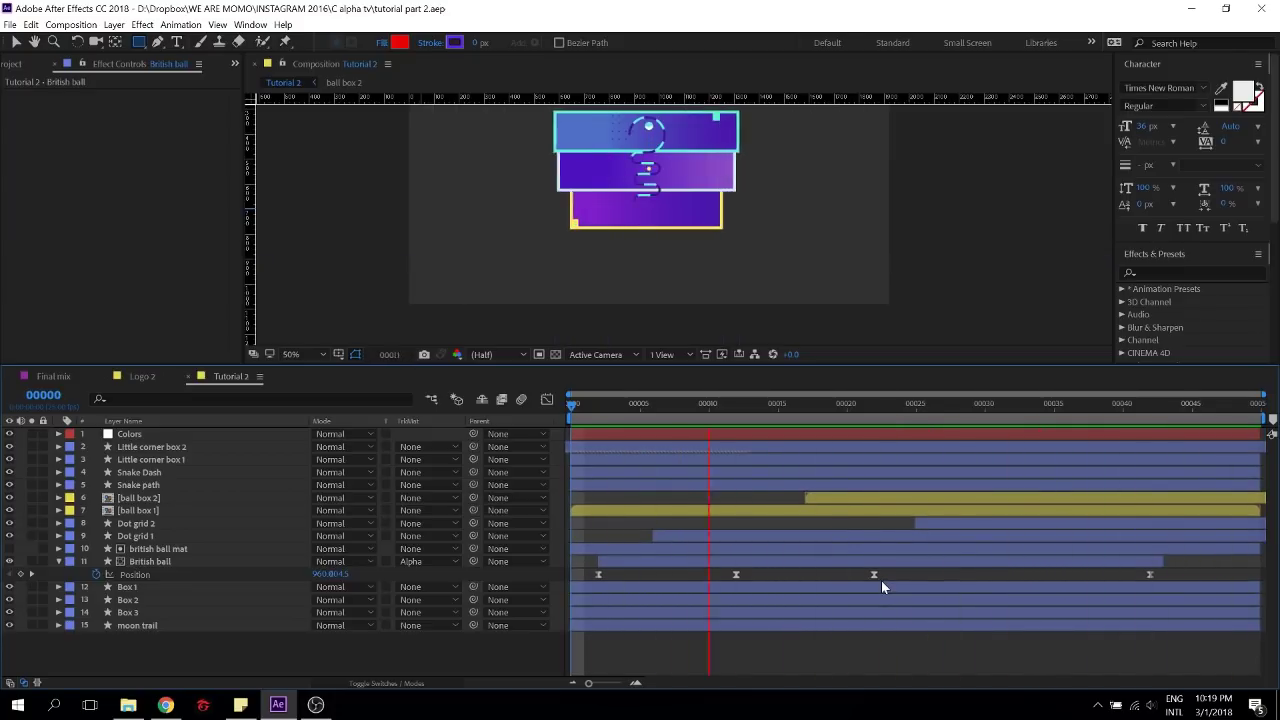
key(space)
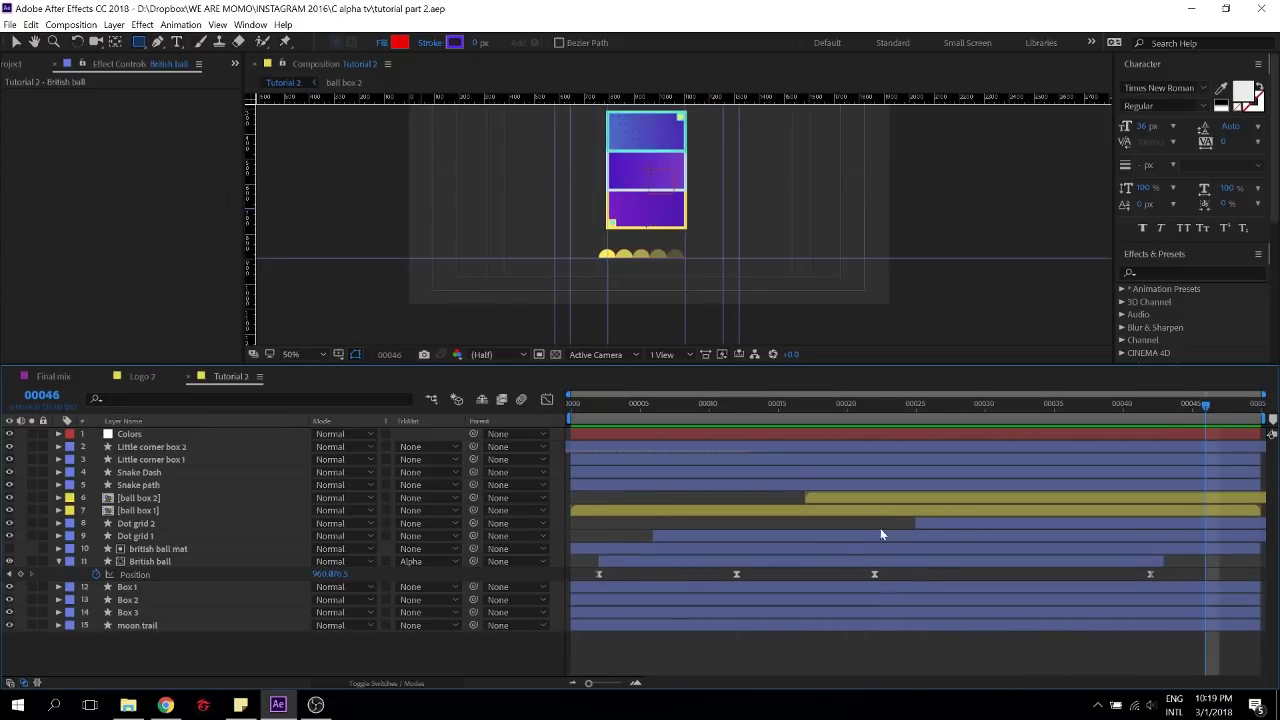
Collapse the British ball layer's properties in the timeline
click(67, 562)
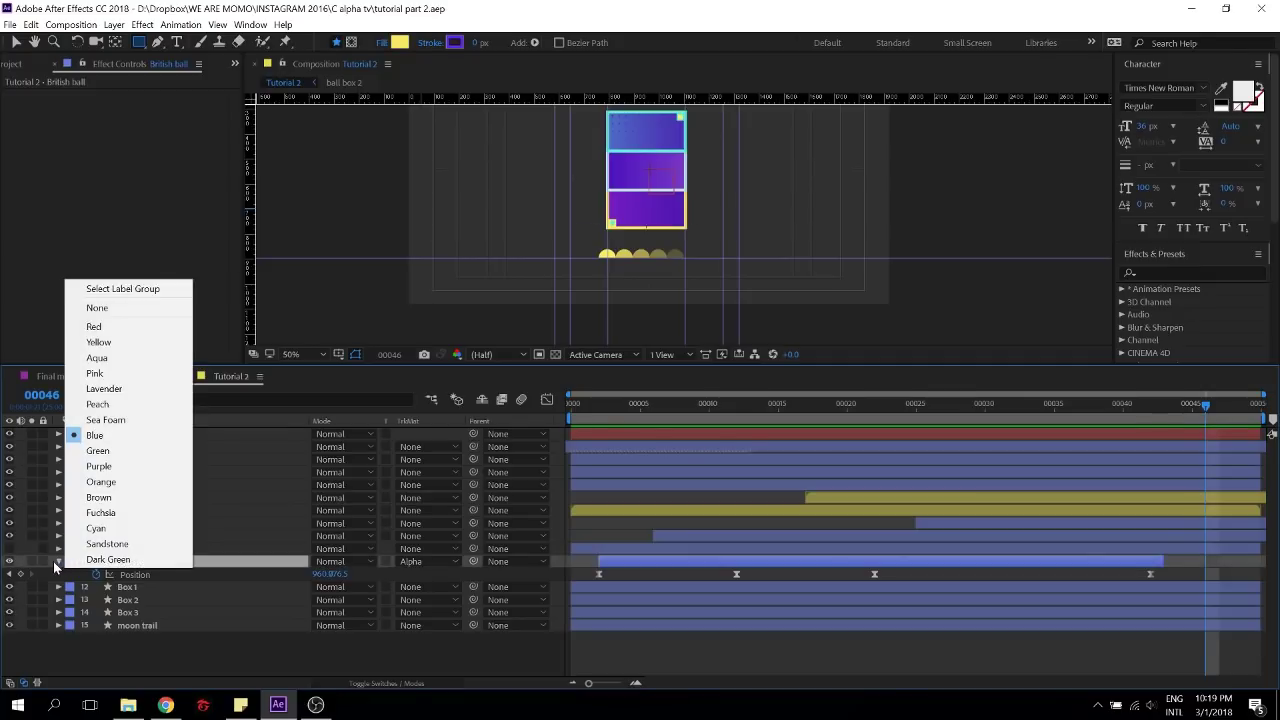
click(53, 561)
click(58, 561)
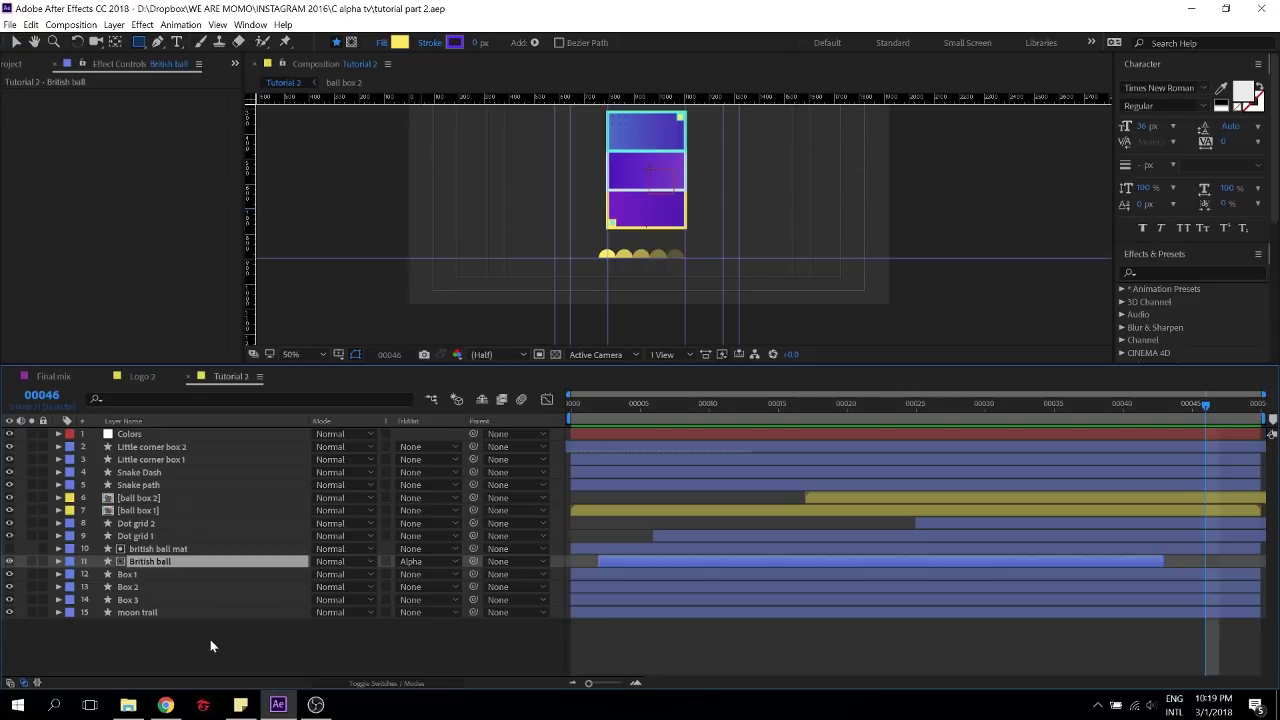
Go to frame 34, where the British ball sinks behind the yellow box's lower border, and examine it up close
key(period)
key(period)
key(period)
key(period)
key(period)
key(period)
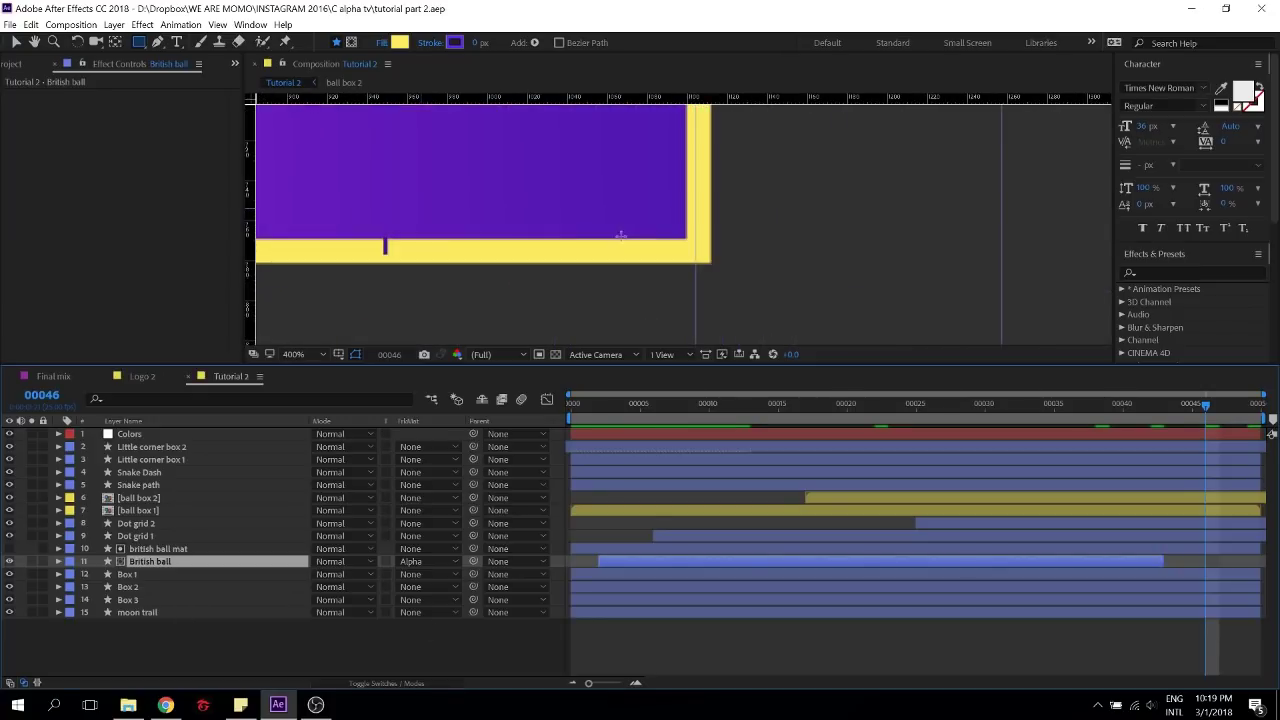
drag(1205, 406, 1012, 430)
click(1042, 424)
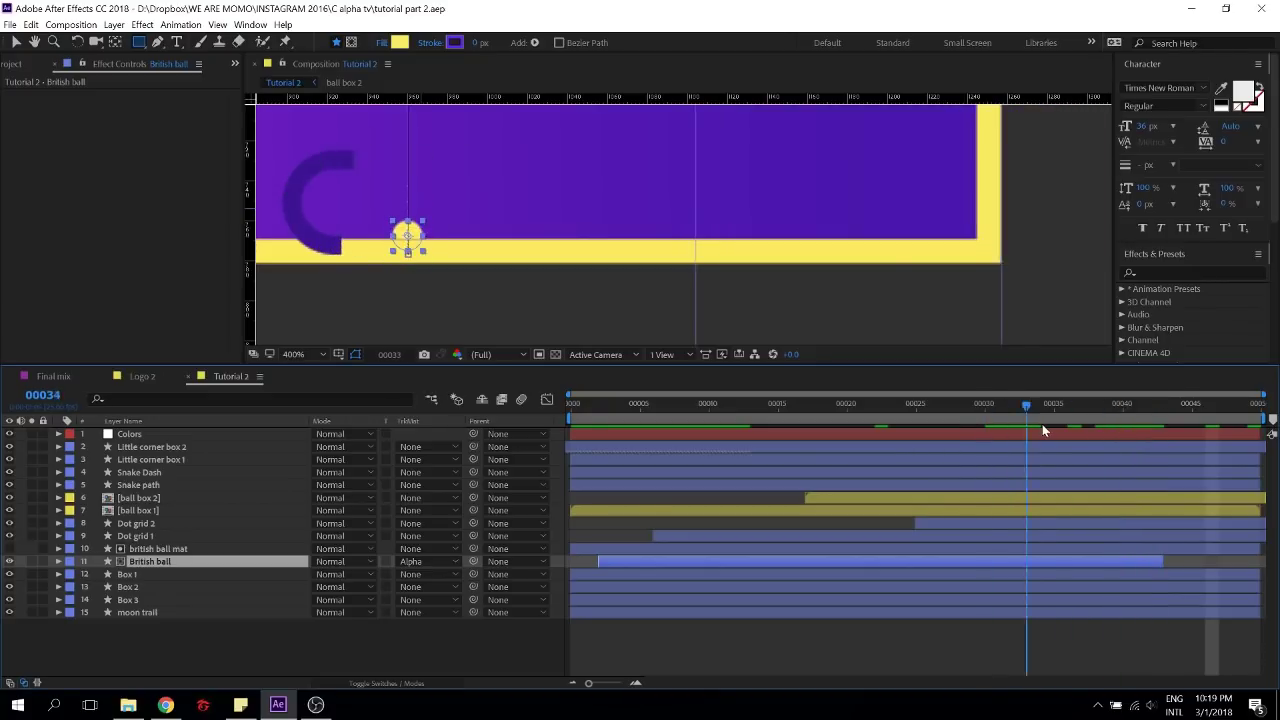
With no layer selected, ready the Ellipse tool with its fill sampled from the yellow box's border
click(406, 647)
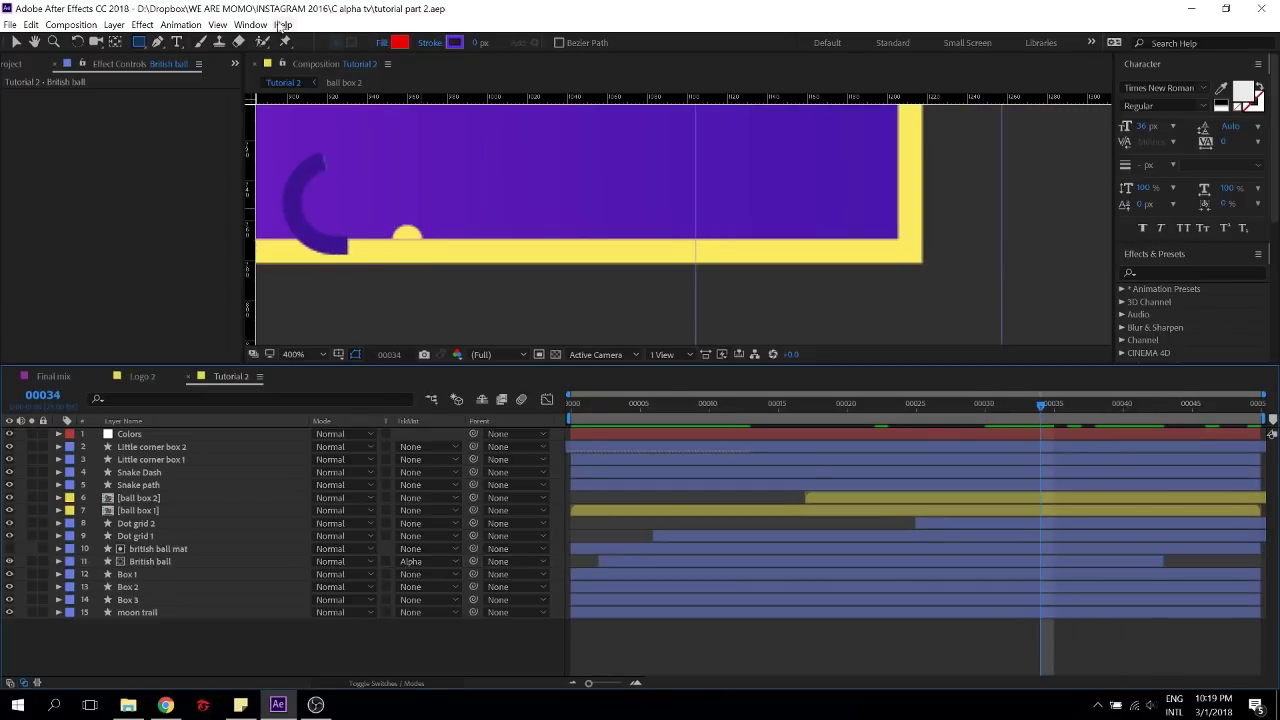
drag(139, 42, 184, 71)
click(186, 74)
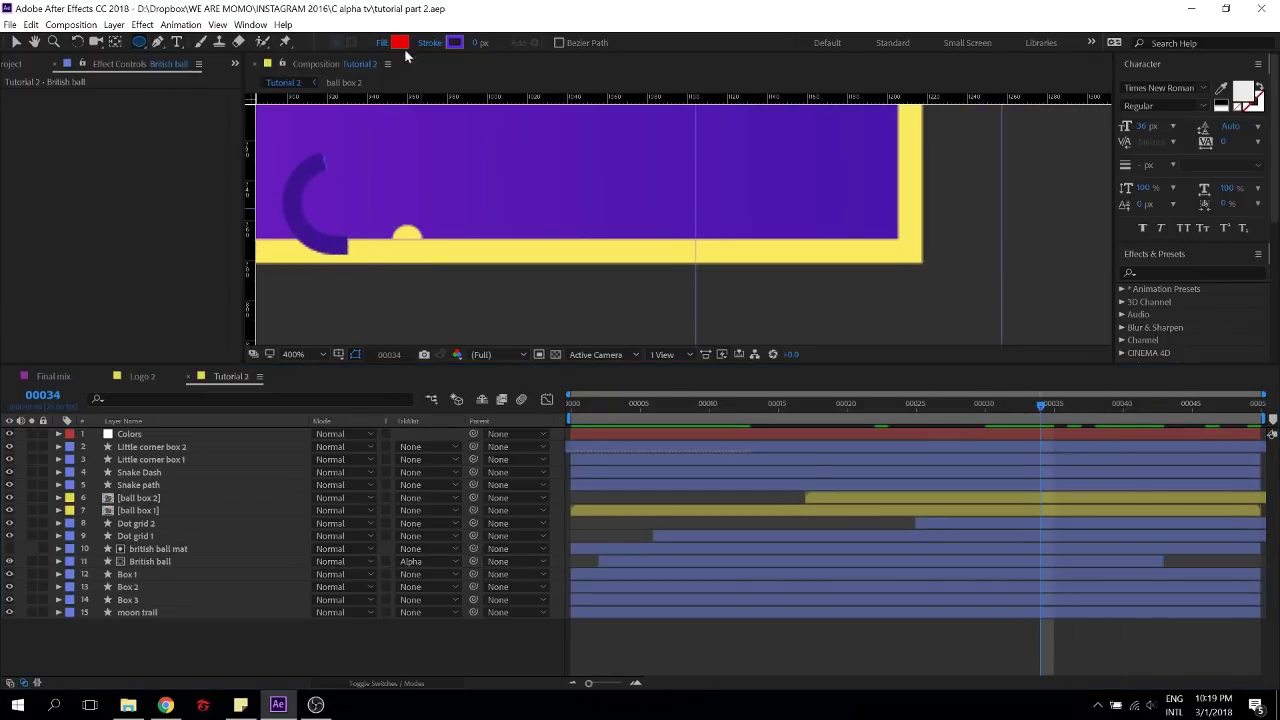
click(400, 43)
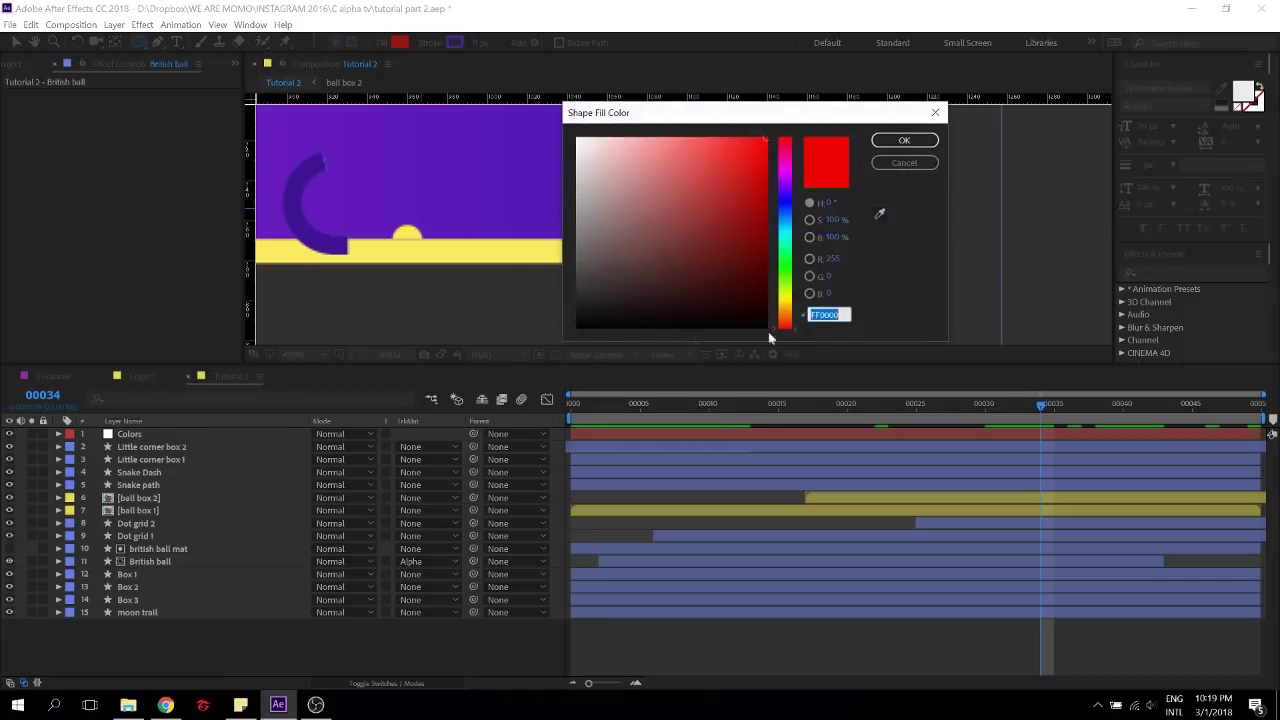
click(881, 212)
click(463, 256)
click(900, 140)
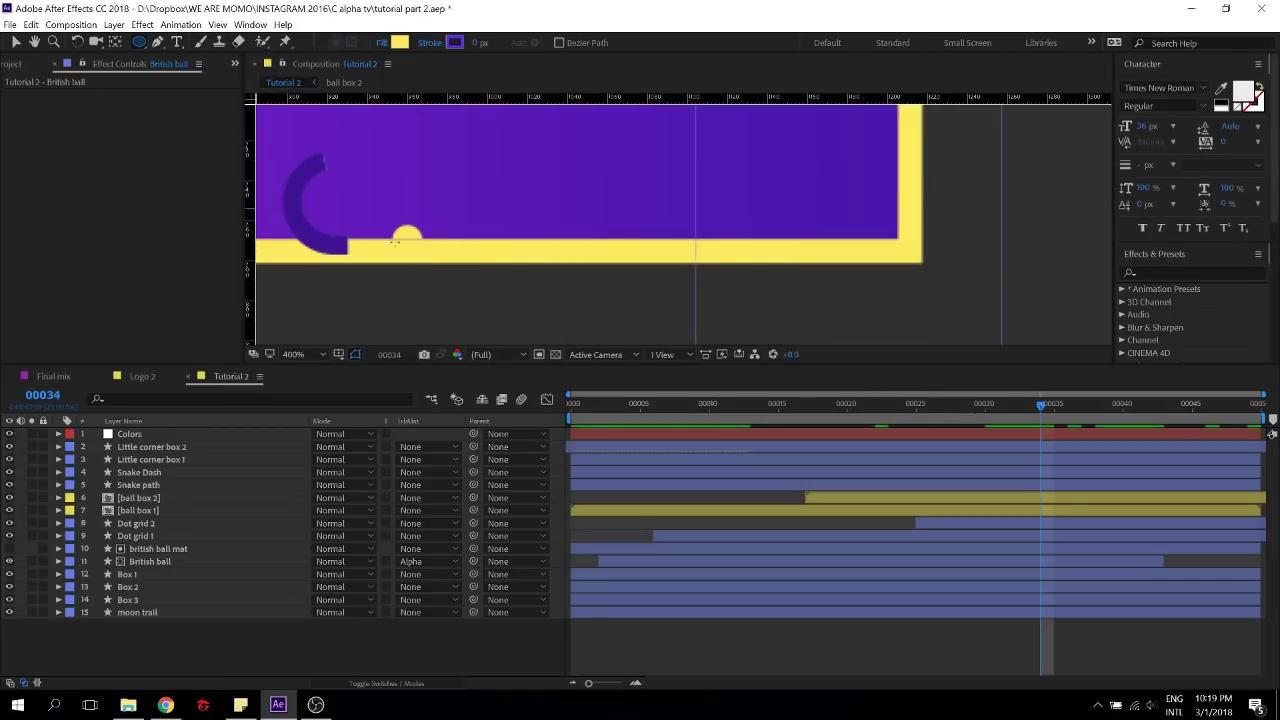
Draw a large yellow circle centred on the British ball and start Scale and Opacity keyframes for it at frame 34
key(comma)
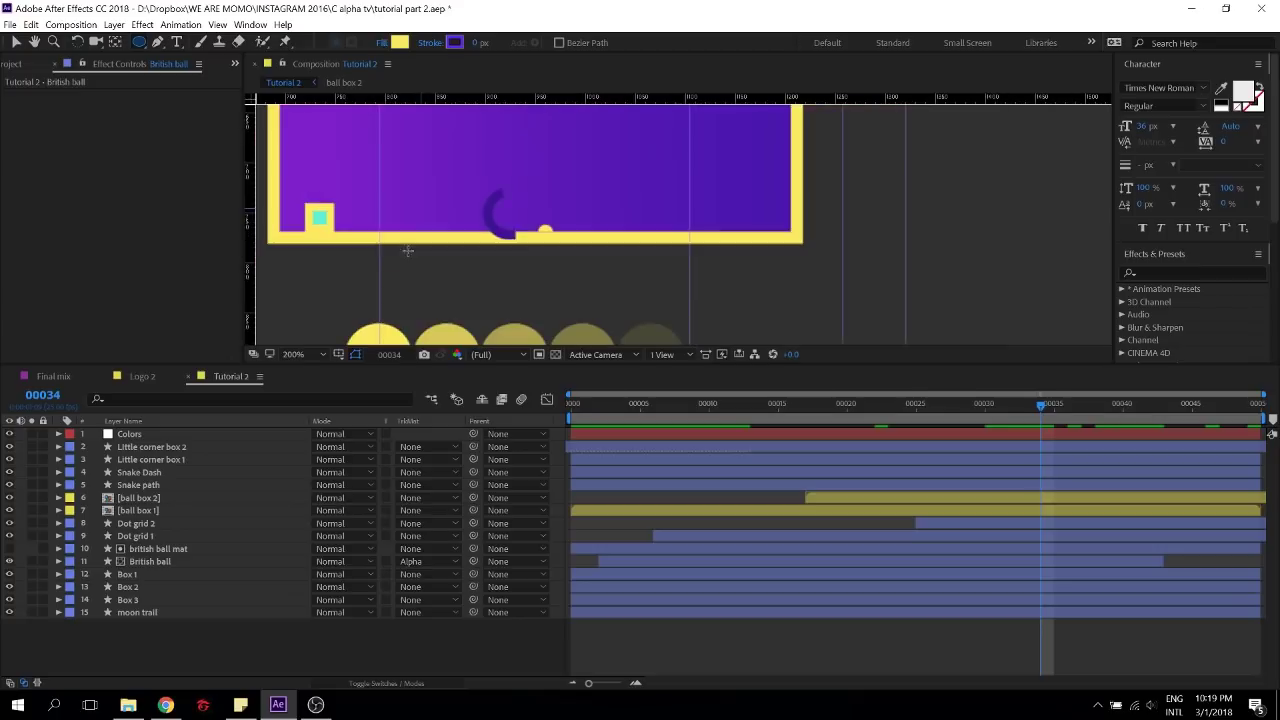
drag(544, 234, 492, 226)
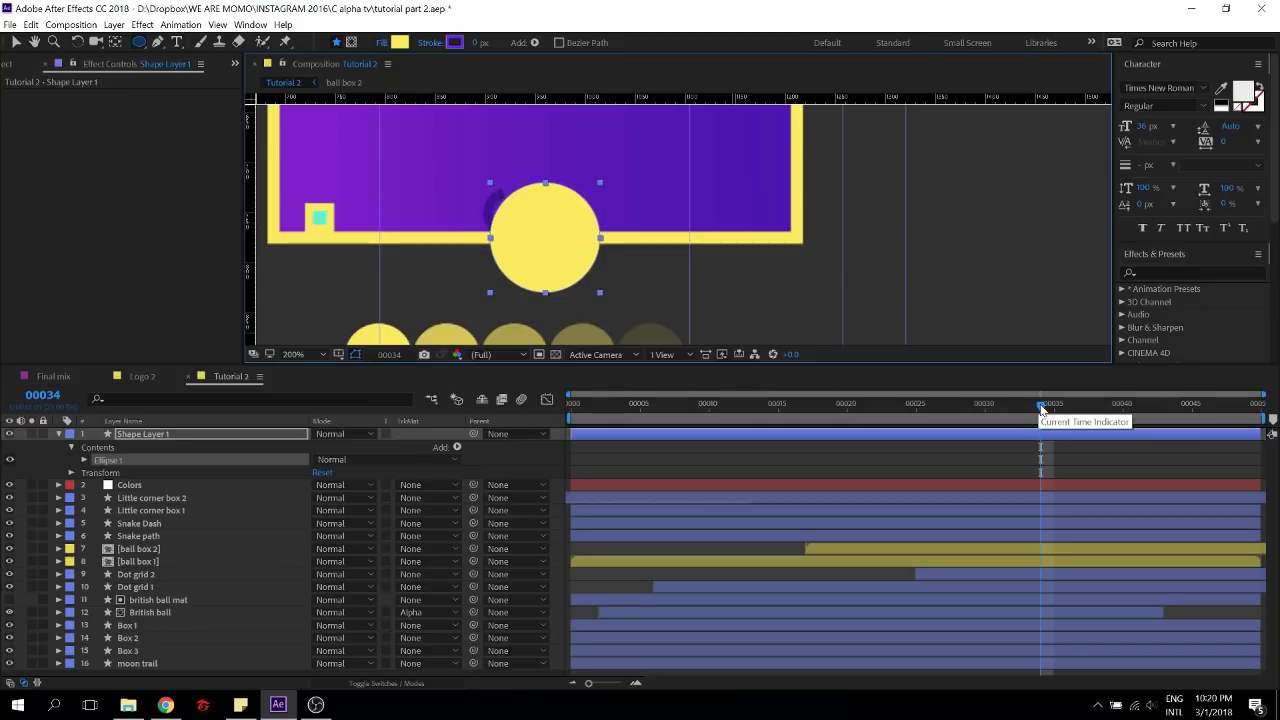
key(s)
key(shift+t)
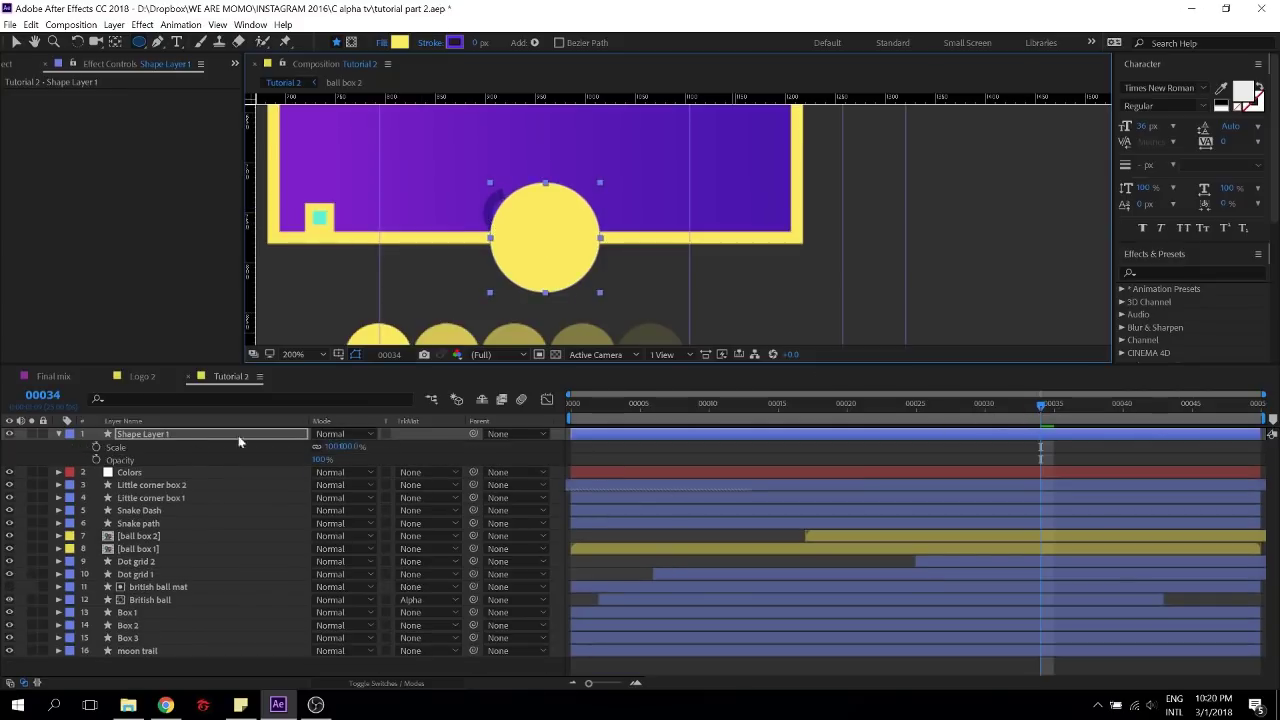
click(96, 447)
click(96, 460)
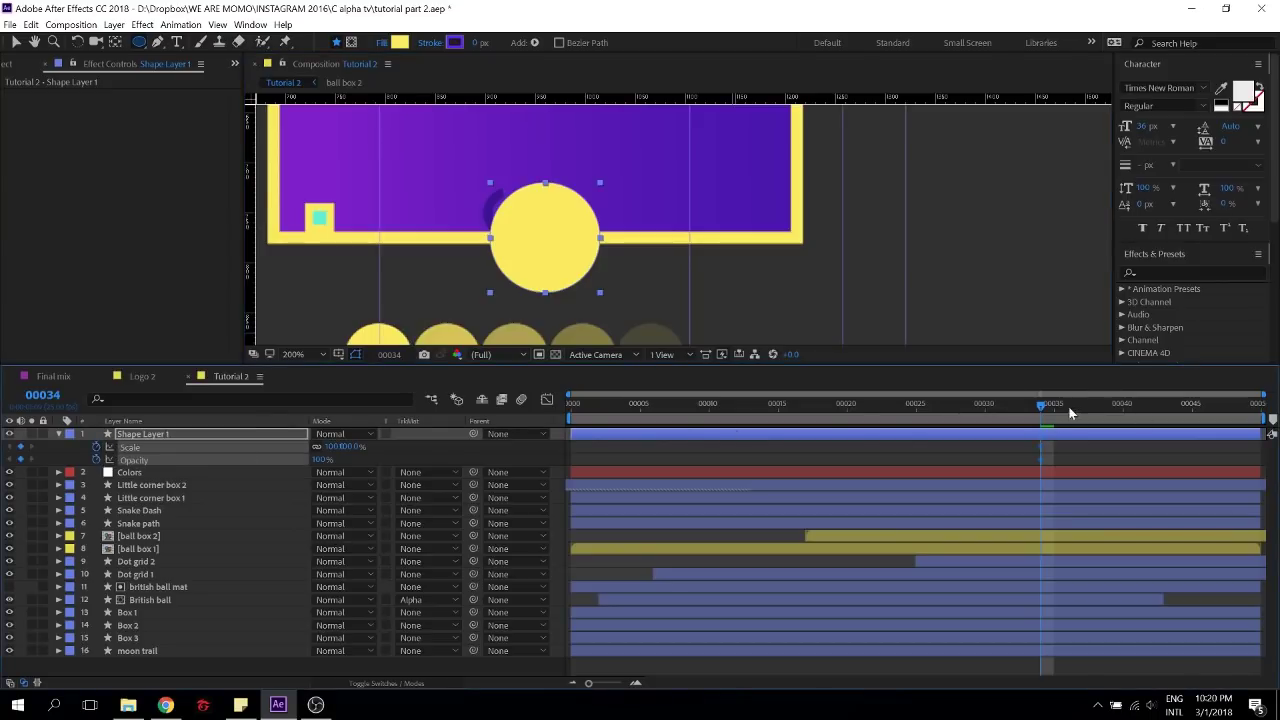
Set the circle's Opacity to 0% at frame 49
key(End)
click(330, 460)
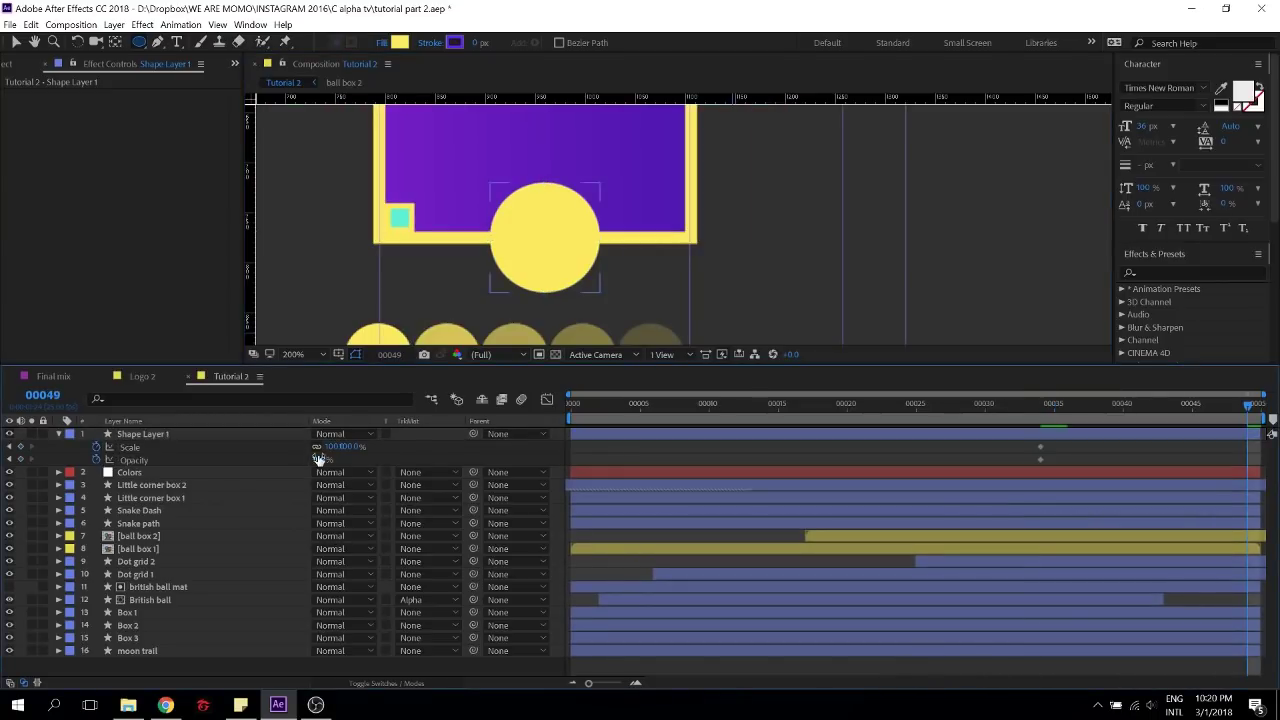
text(0)
key(Return)
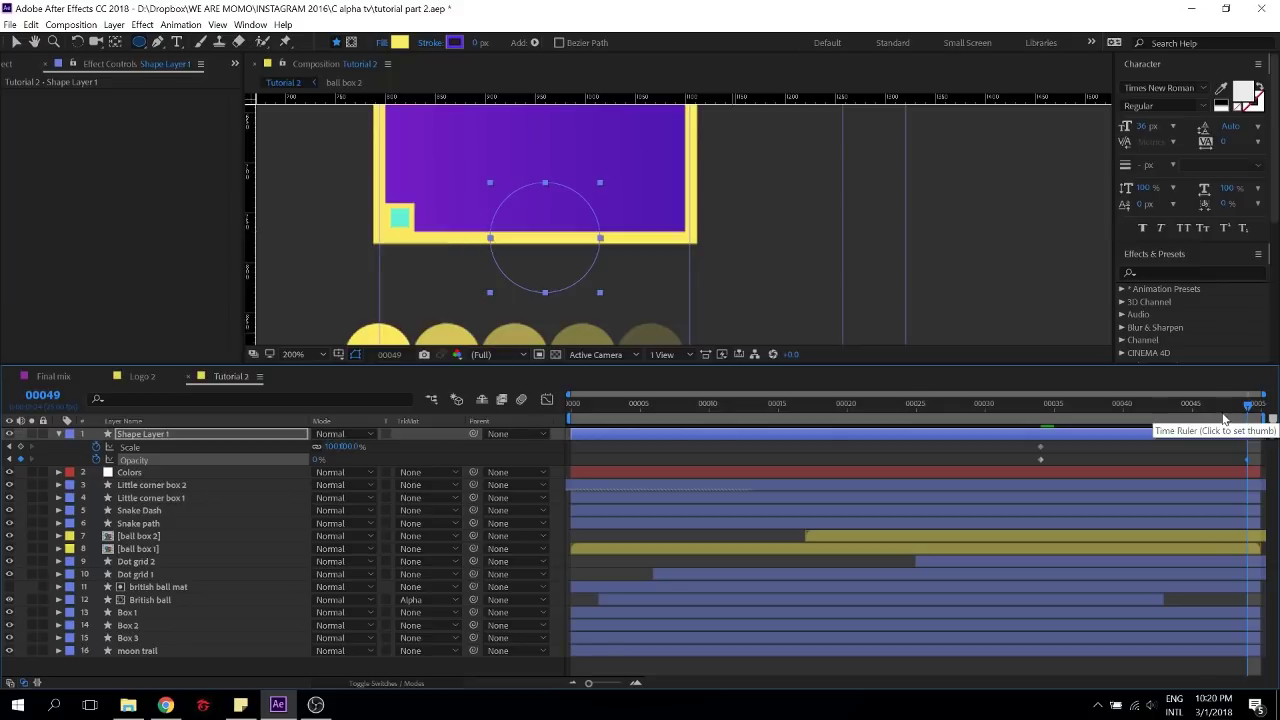
Set the circle's Scale to 0% at frame 25
drag(1170, 420, 916, 418)
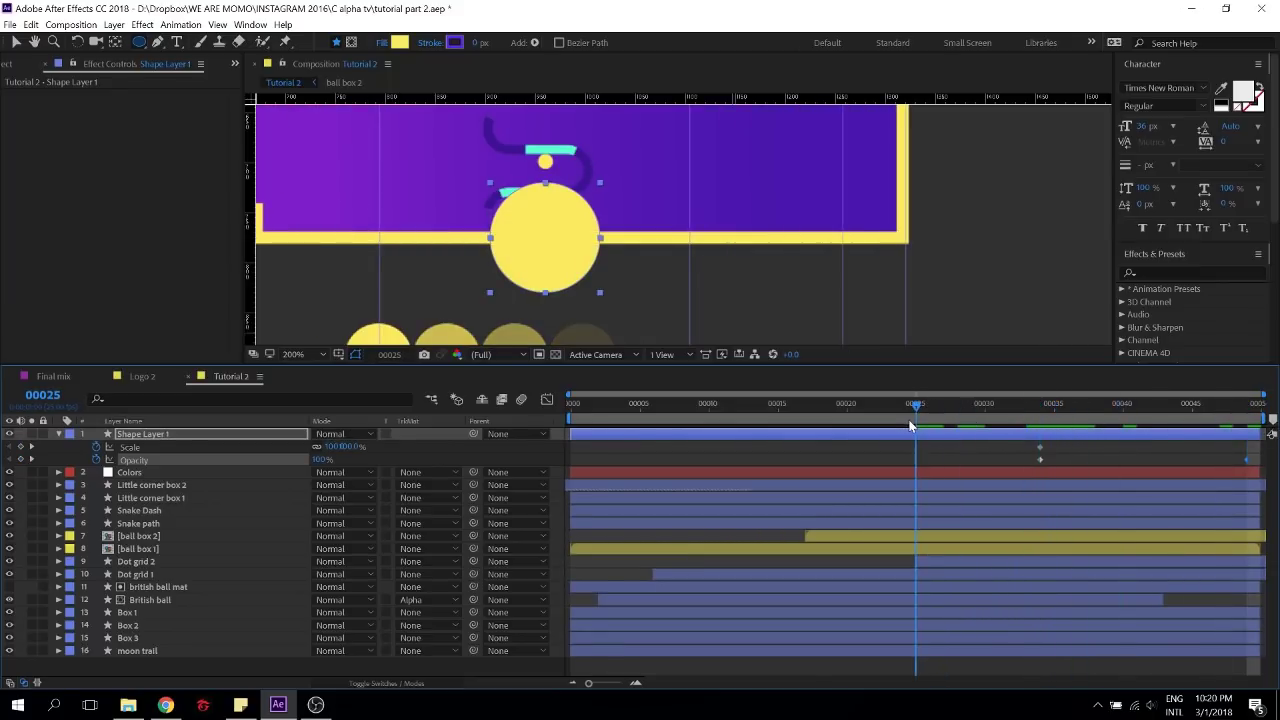
click(336, 447)
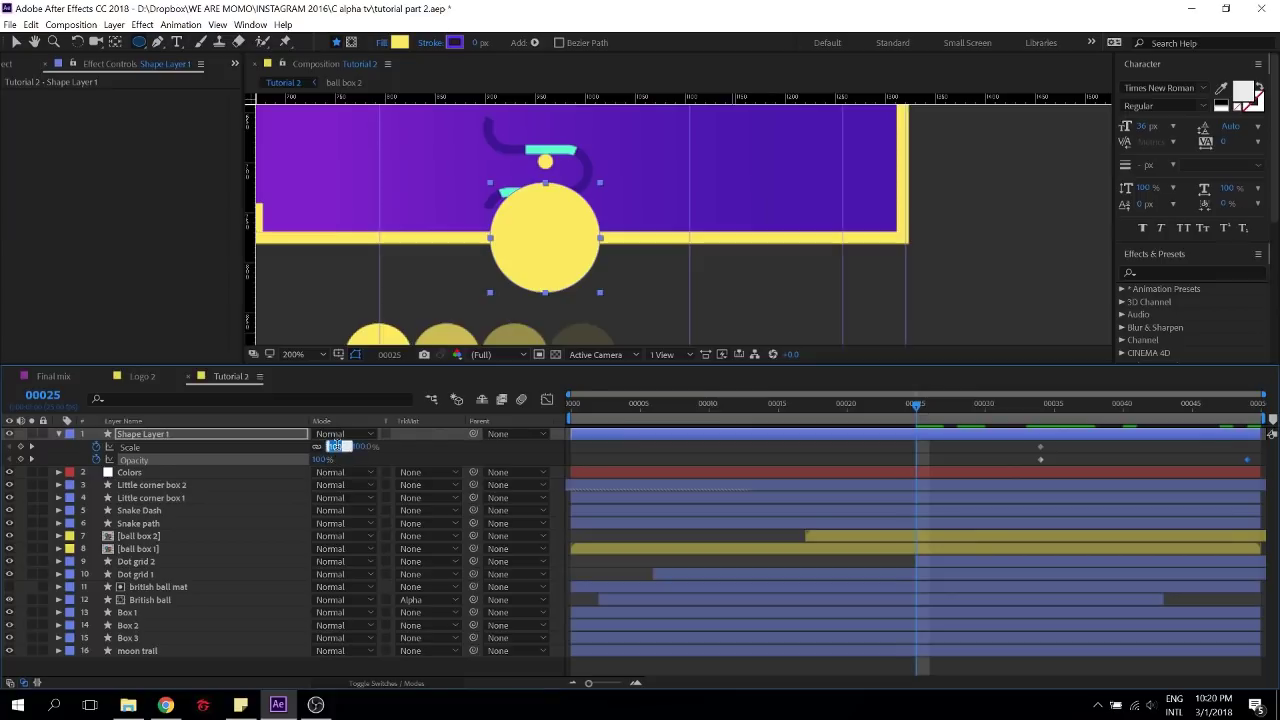
text(0)
key(Return)
Move the circle's 100% Opacity keyframe to frame 25 and its 100% Scale keyframe to frame 49, and preview the animation
drag(1041, 458, 916, 460)
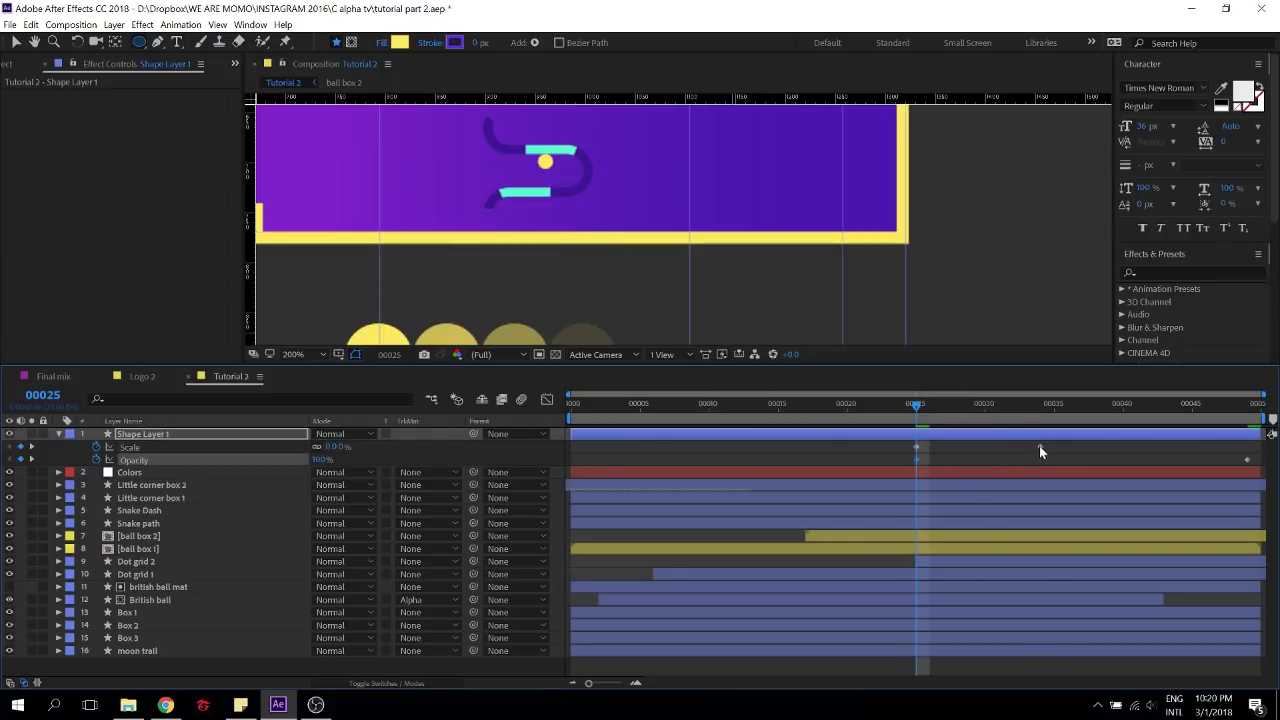
drag(1040, 447, 1246, 448)
key(space)
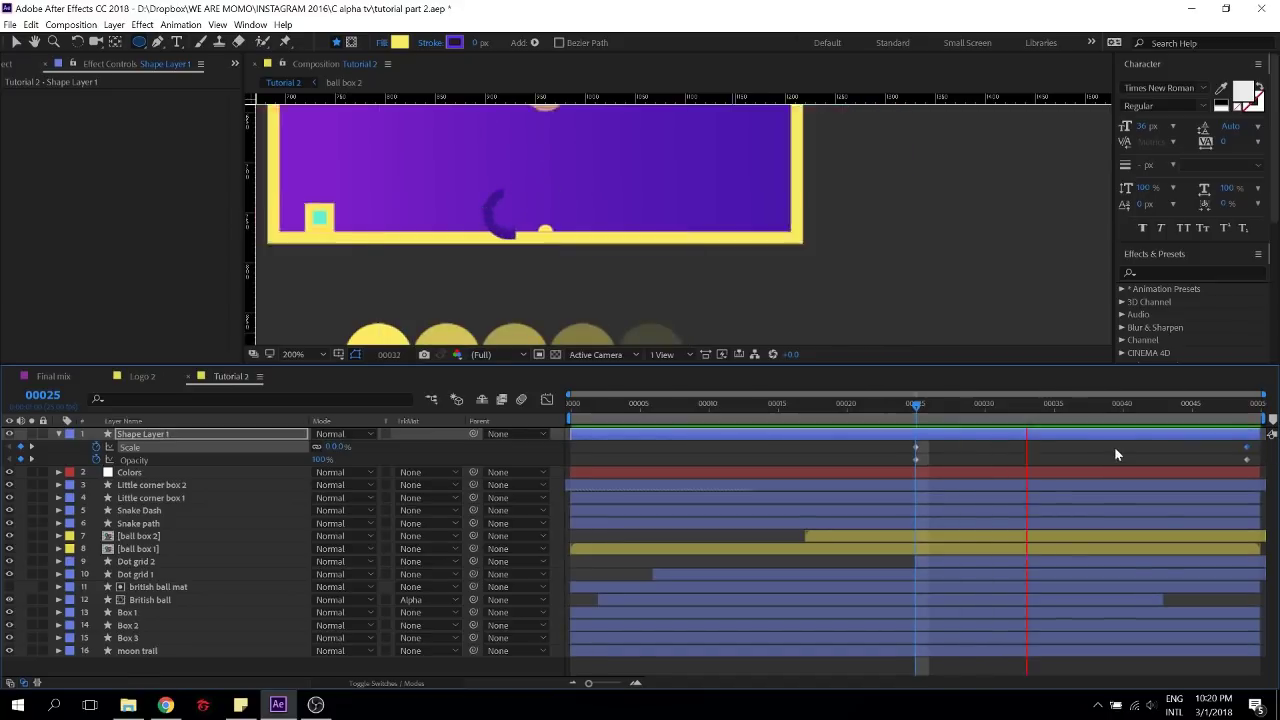
Centre the circle layer's anchor point in its content at frame 49 and preview the growth from frame 25
click(1240, 436)
scroll(747, 190, down, 4)
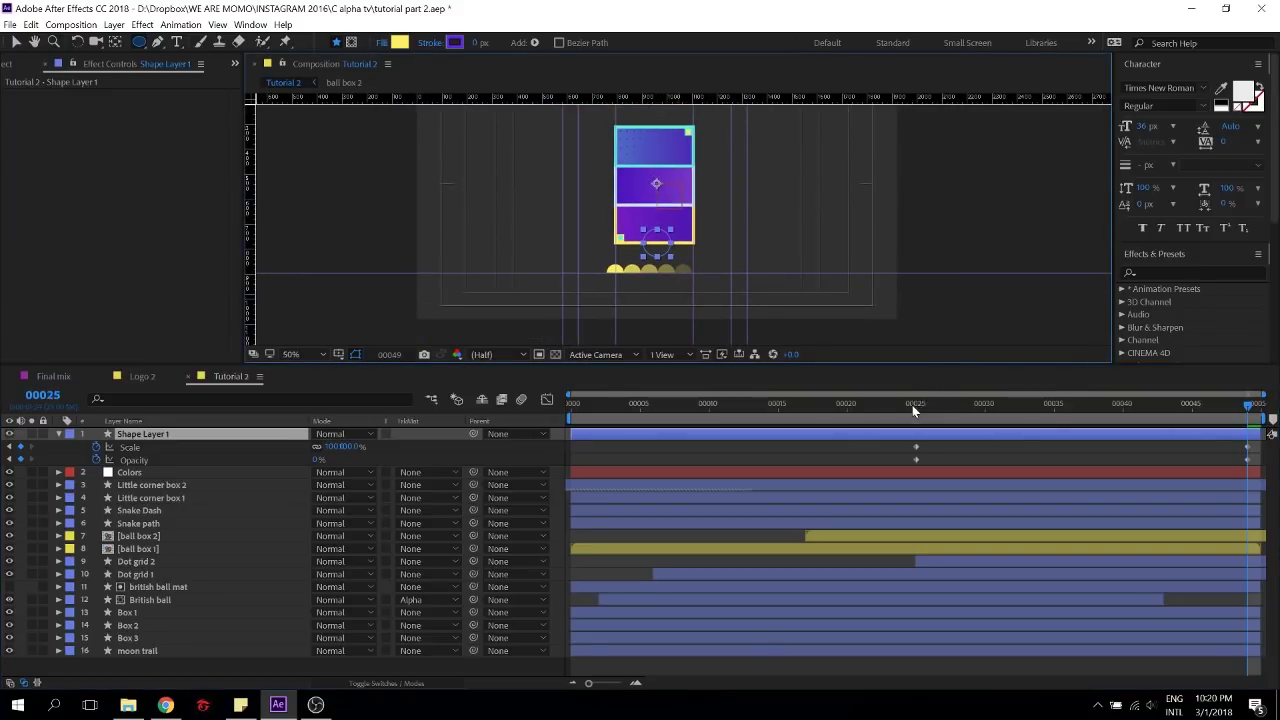
drag(912, 408, 1249, 414)
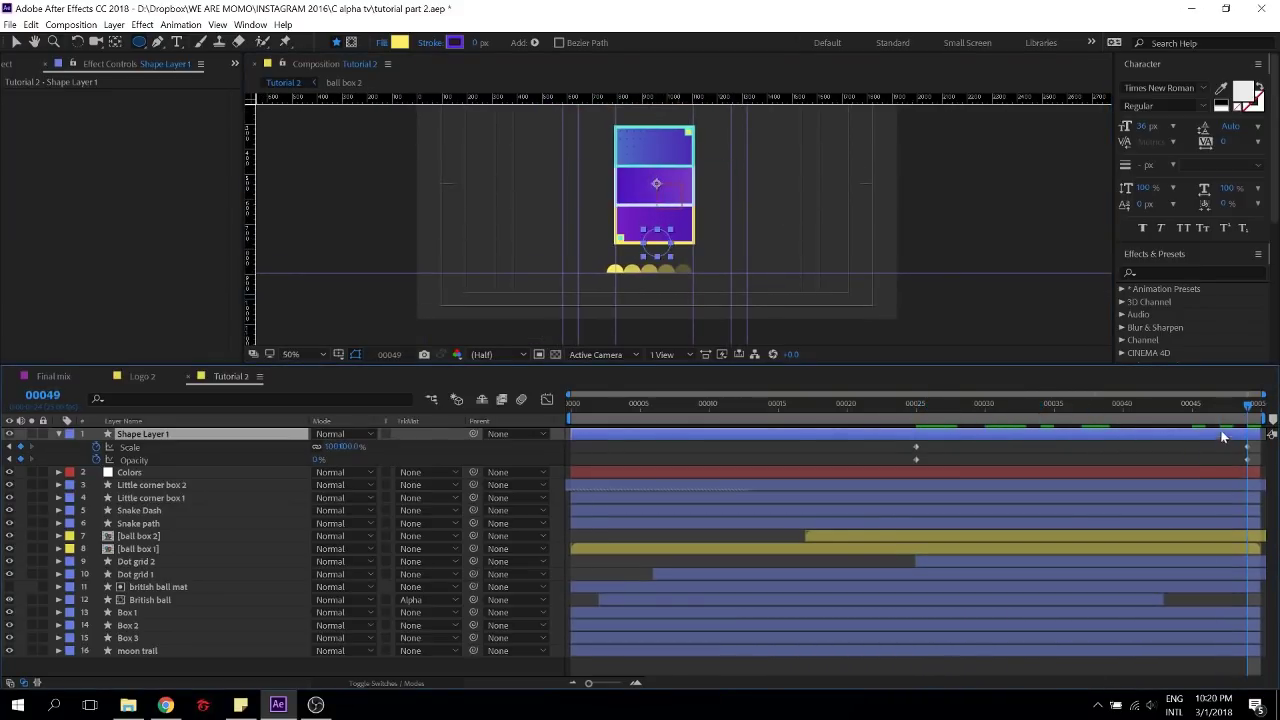
right_click(1226, 431)
mouse_move(1136, 188)
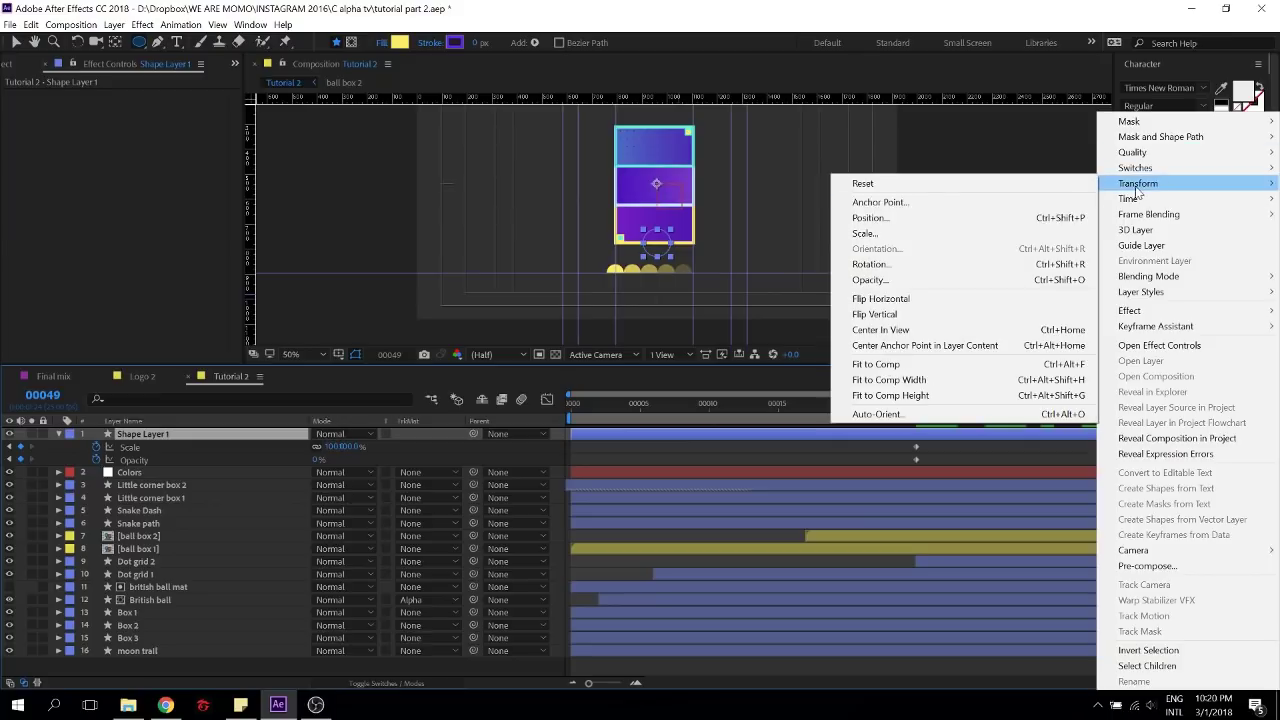
click(925, 345)
scroll(684, 222, up, 4)
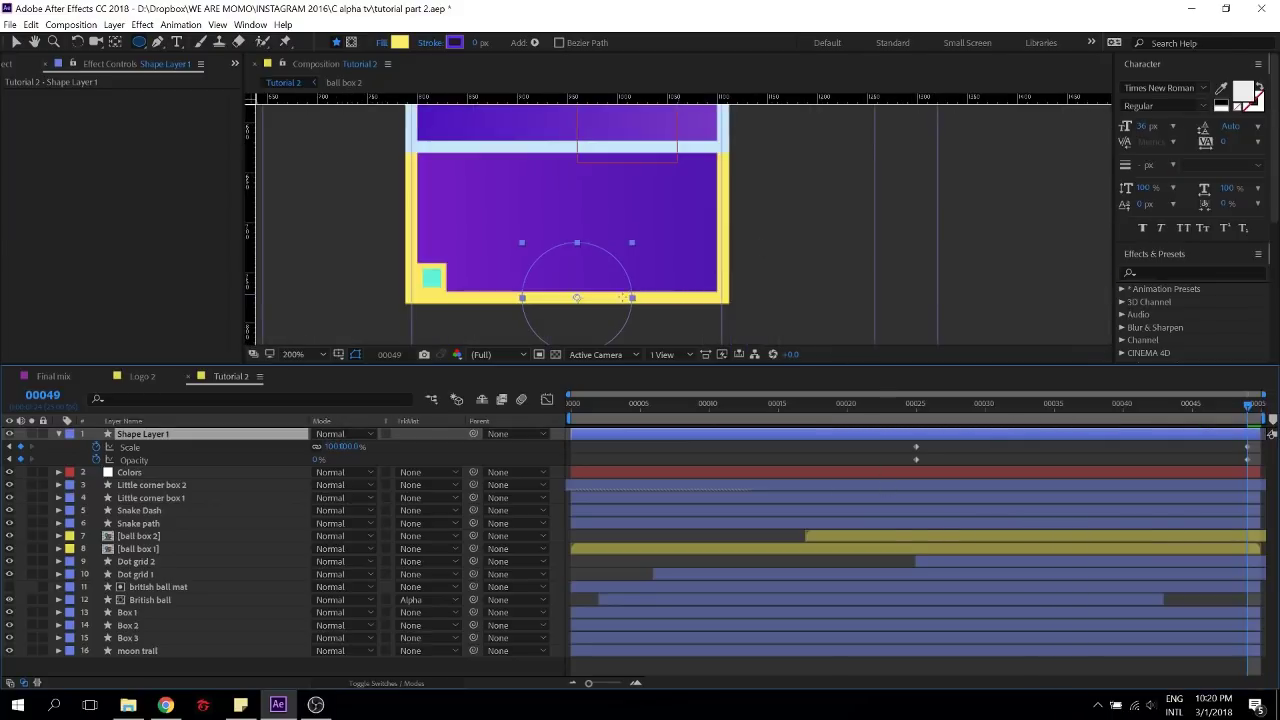
click(913, 405)
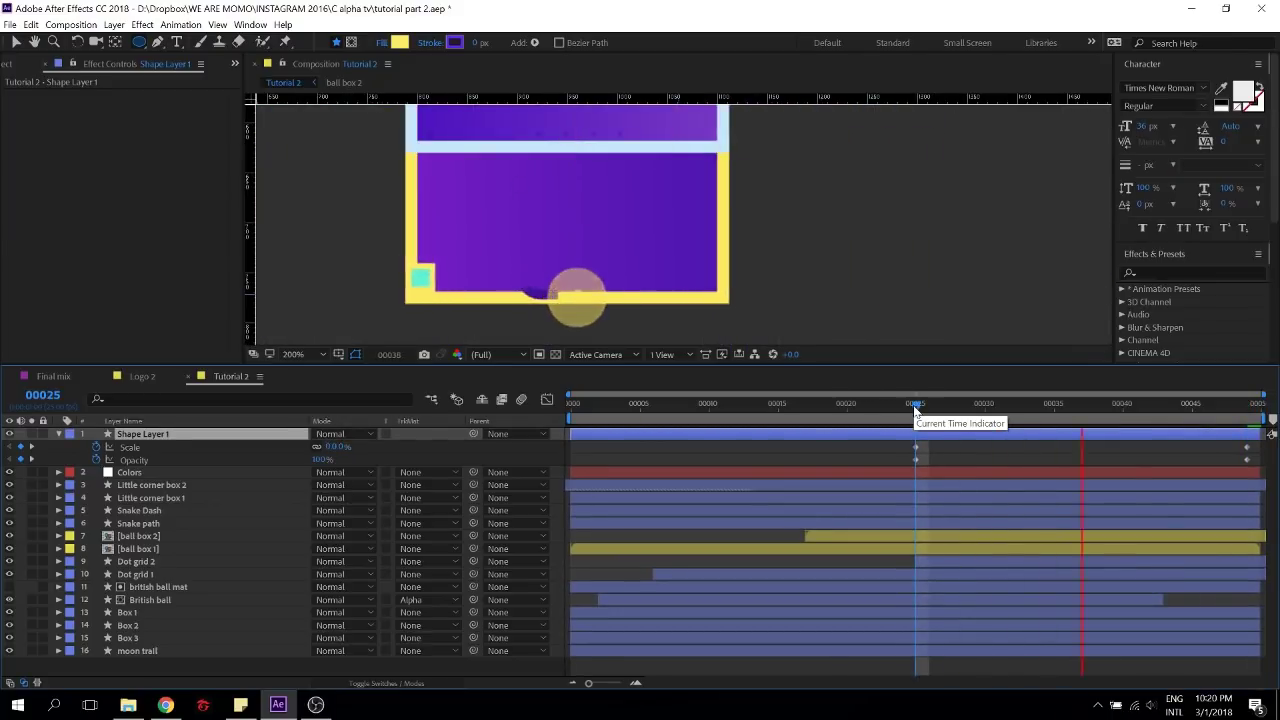
key(space)
Trim the start of the circle layer to frame 25, at its first keyframes
drag(880, 437, 1092, 469)
key(ctrl+z)
click(916, 406)
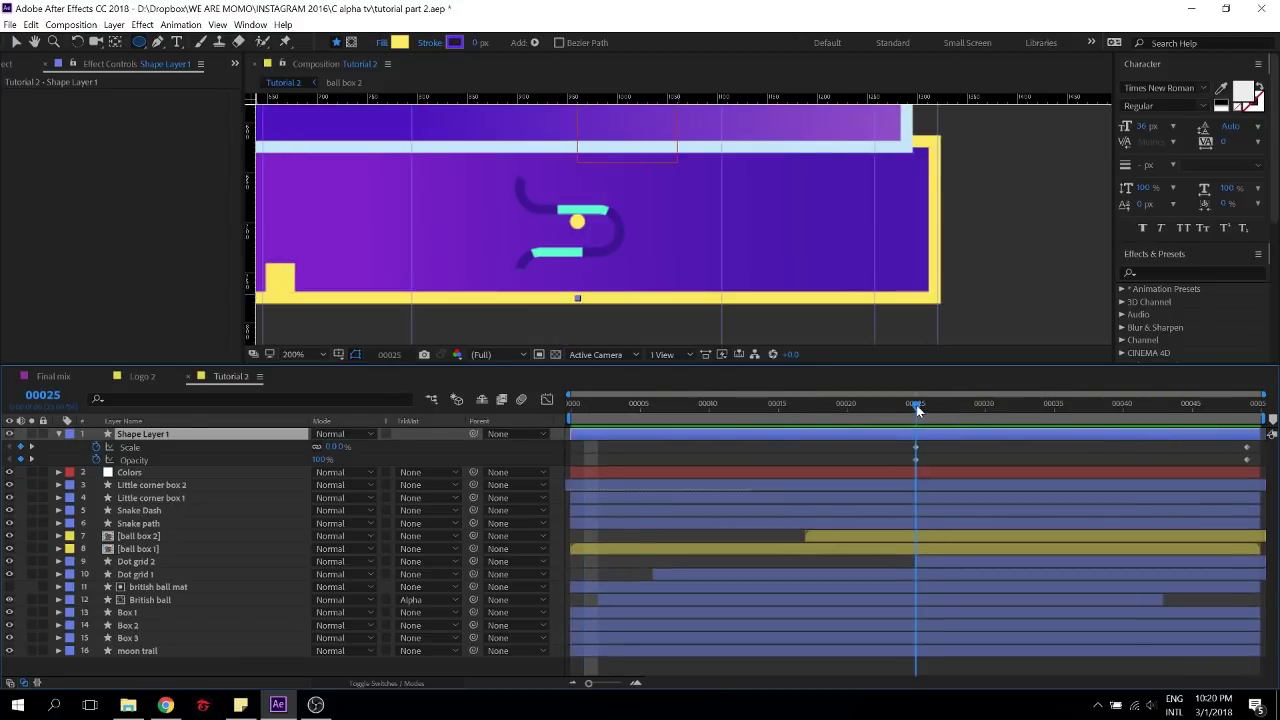
key(alt+bracketleft)
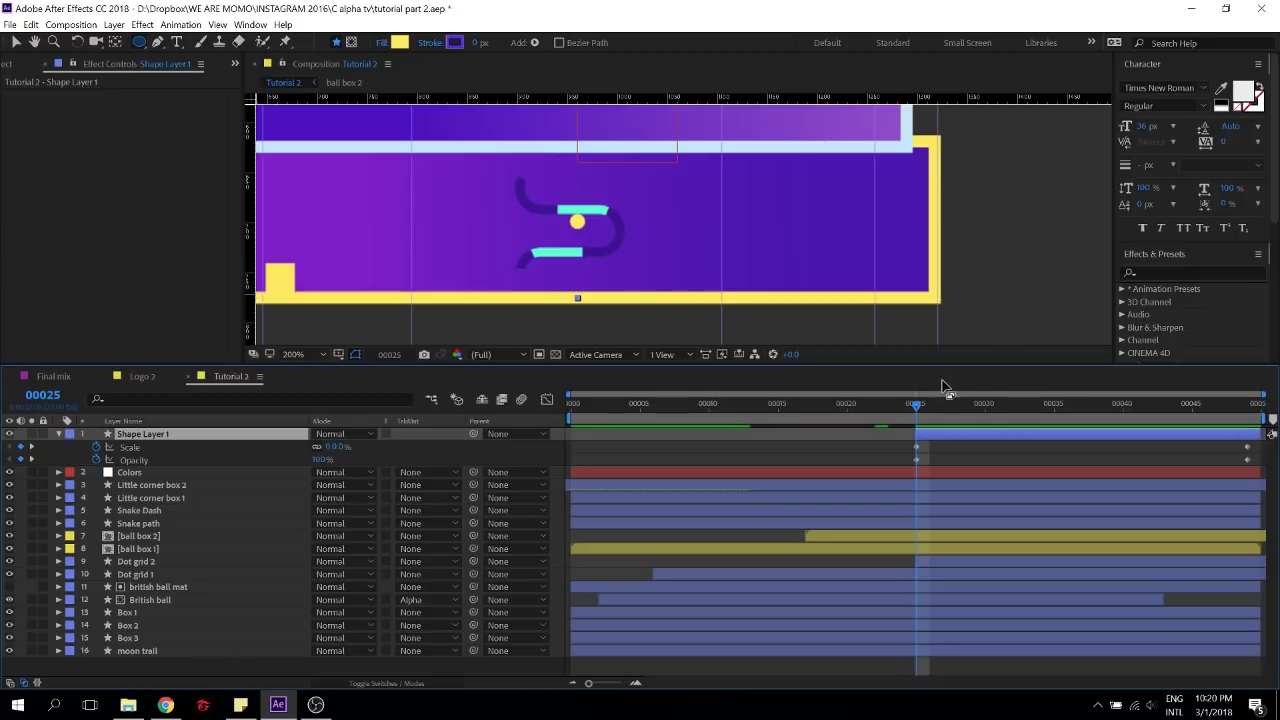
Apply Easy Ease to all of the circle's Scale and Opacity keyframes
drag(895, 453, 1262, 488)
key(F9)
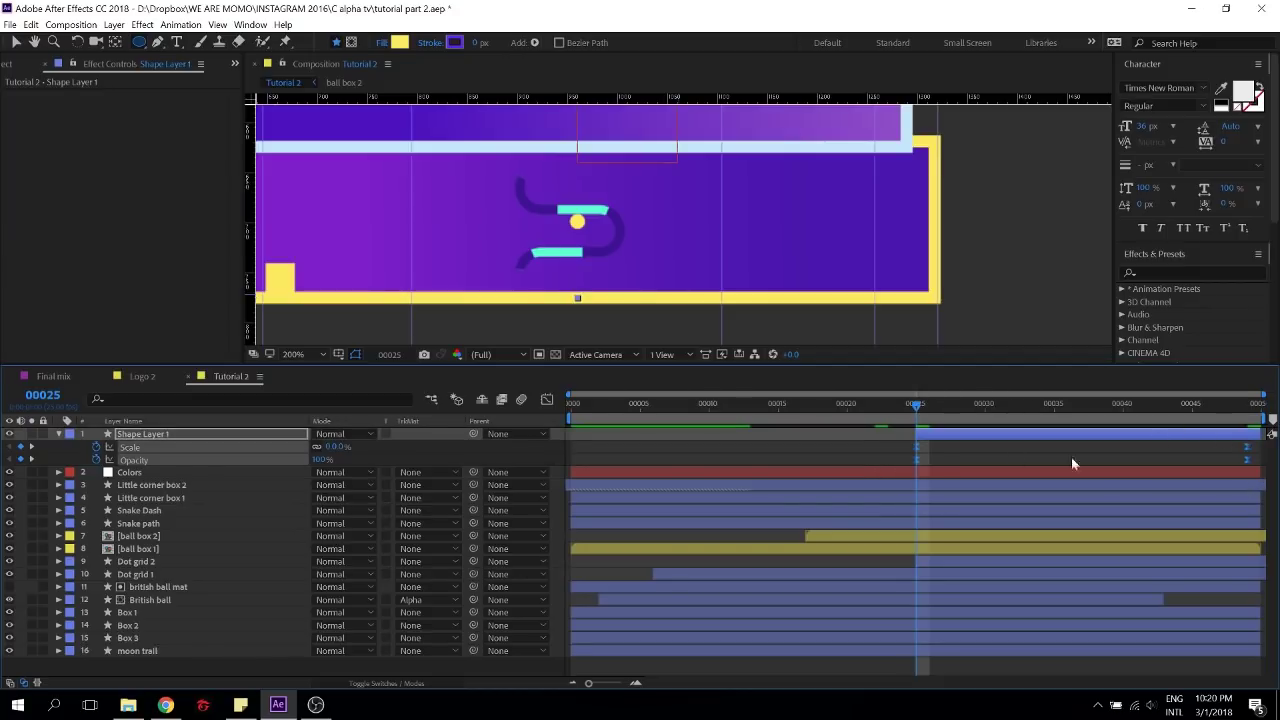
mouse_move(903, 443)
mouse_down()
mouse_move(941, 447)
mouse_move(904, 441)
mouse_up()
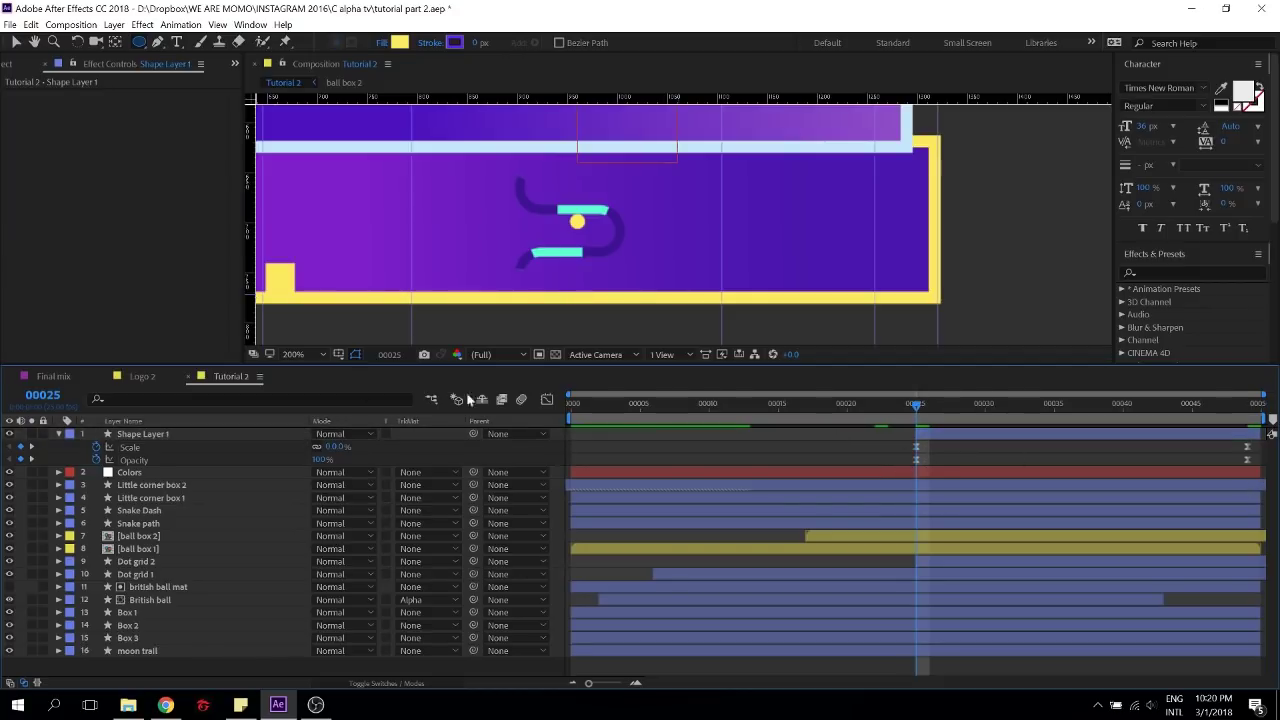
Reshape the circle's Scale speed curve so growth peaks early and slows gradually into frame 49, and preview it
click(546, 398)
click(152, 447)
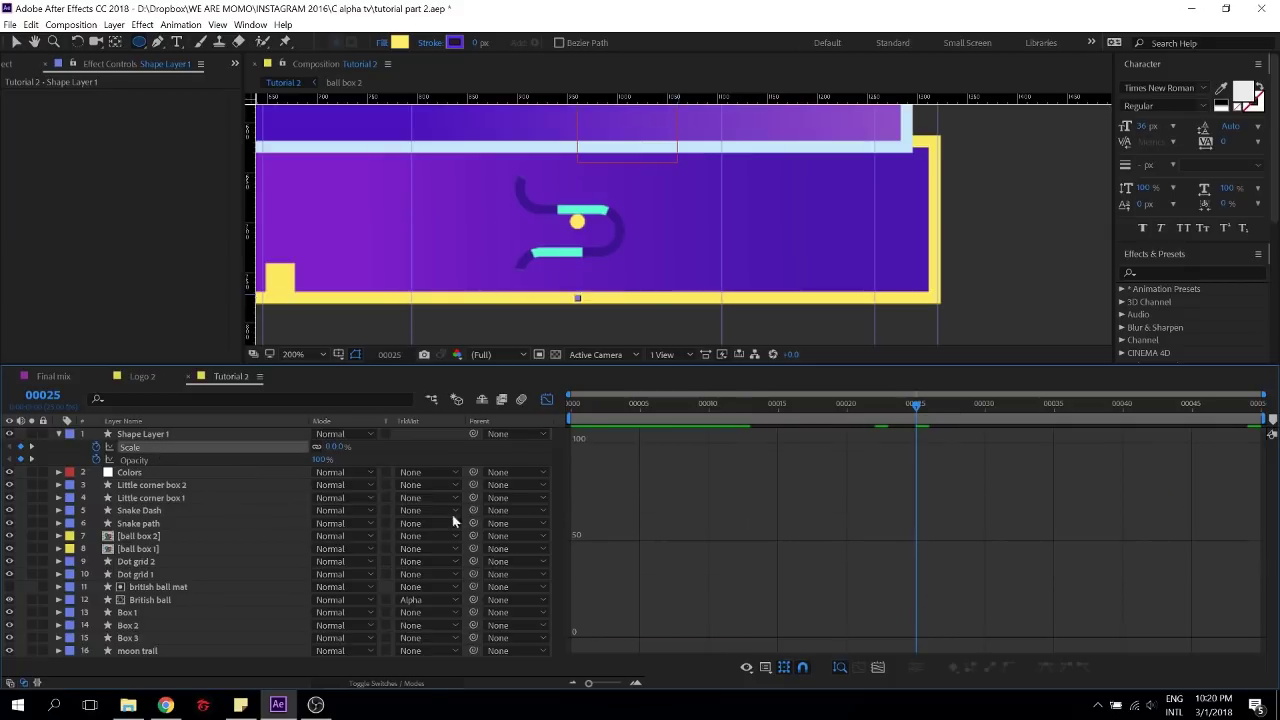
drag(1258, 612, 1081, 638)
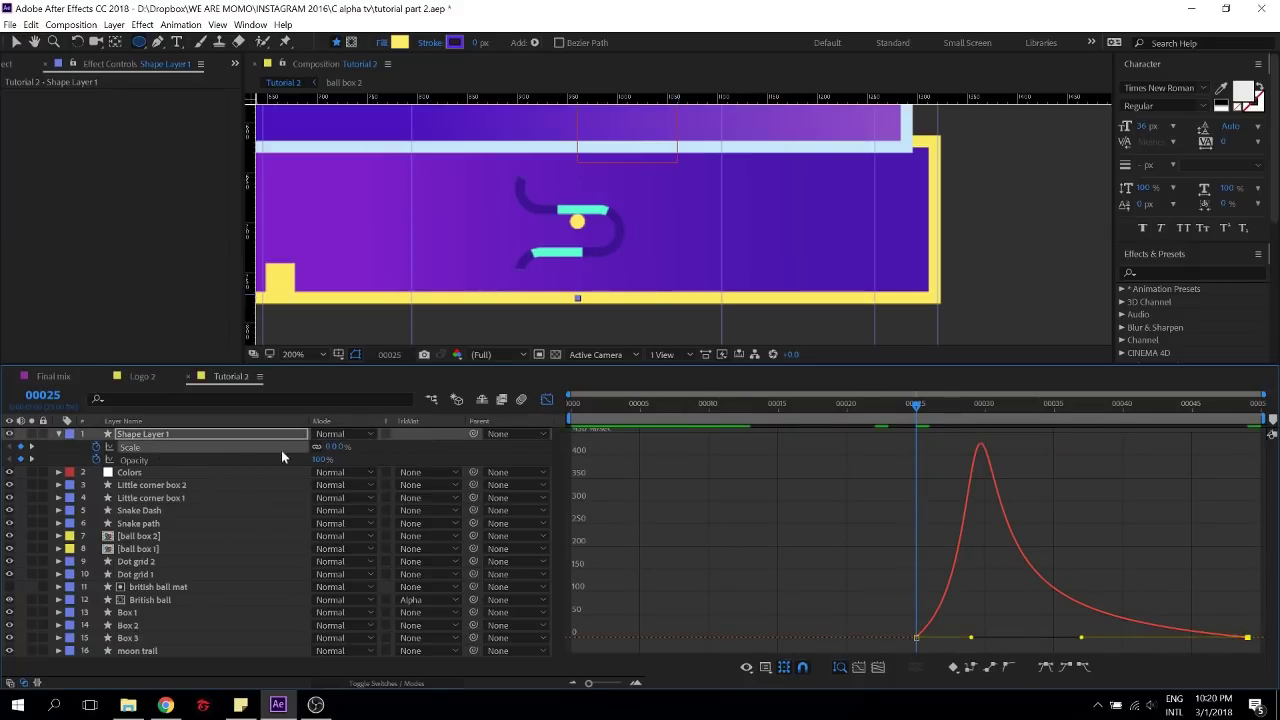
click(244, 459)
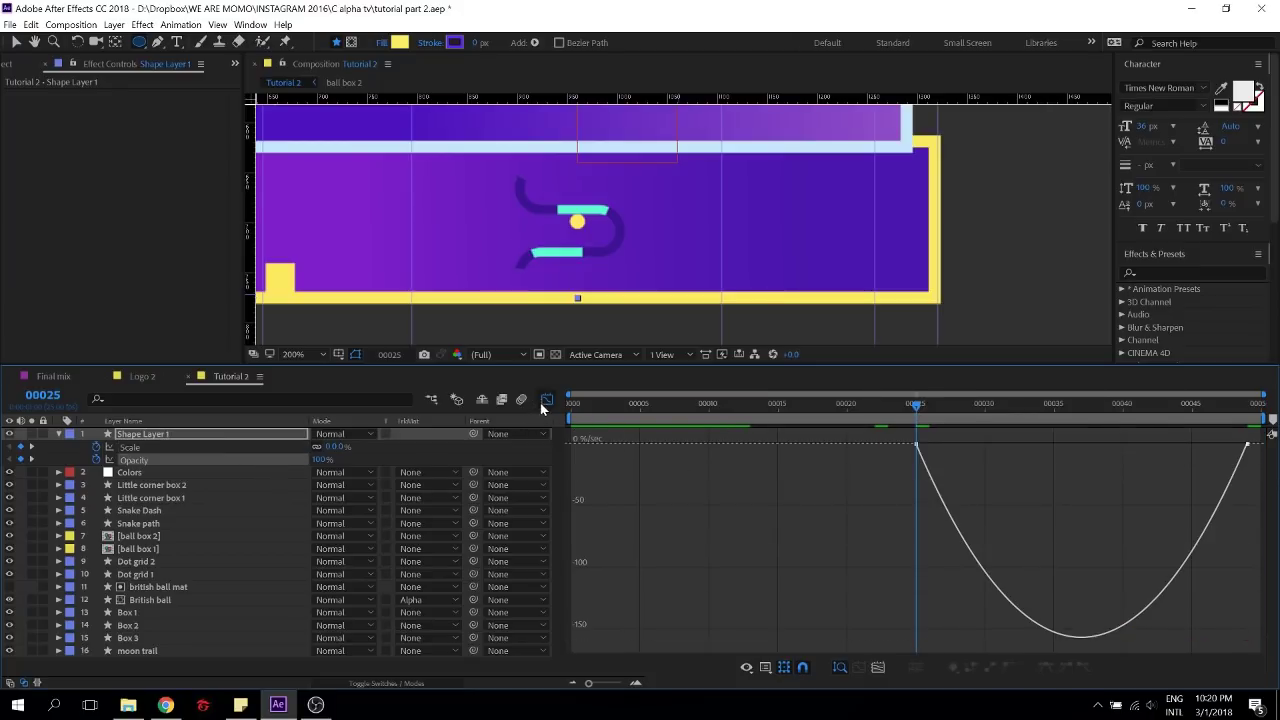
click(546, 400)
key(space)
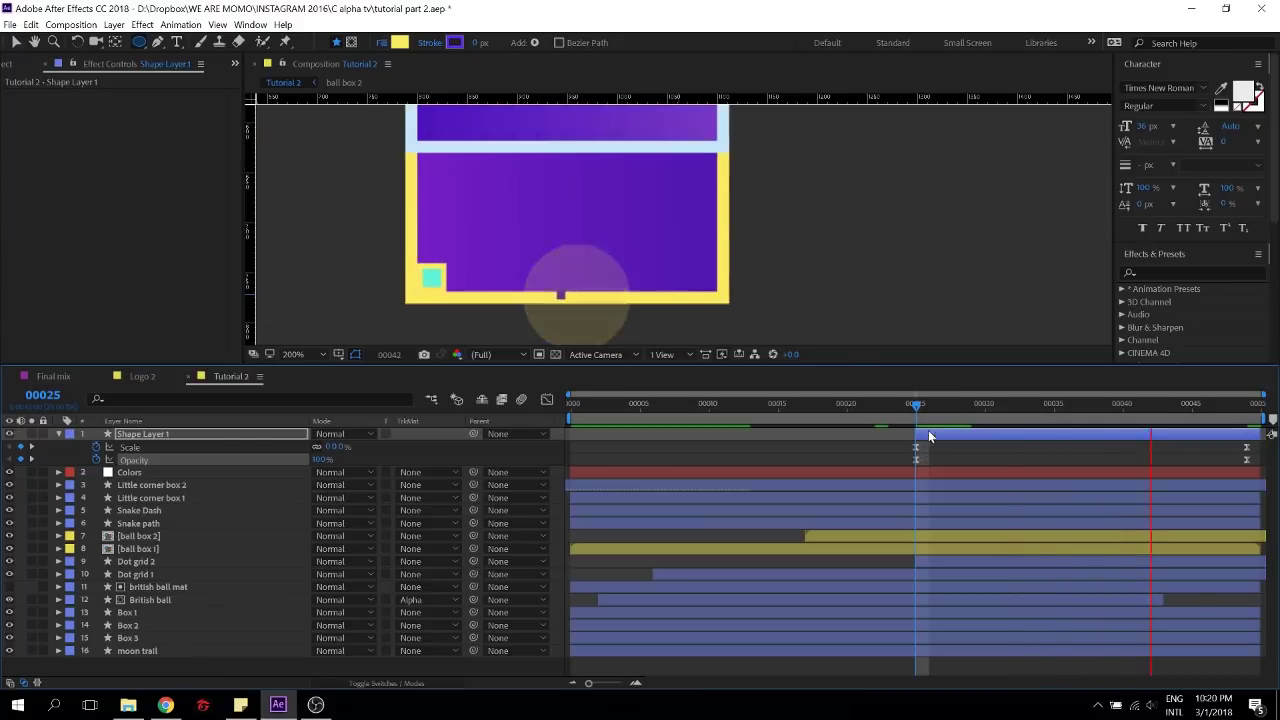
Move the circle's first Scale and Opacity keyframes to frame 32 and shift the whole layer two frames earlier
drag(928, 414, 1013, 415)
drag(906, 441, 1014, 459)
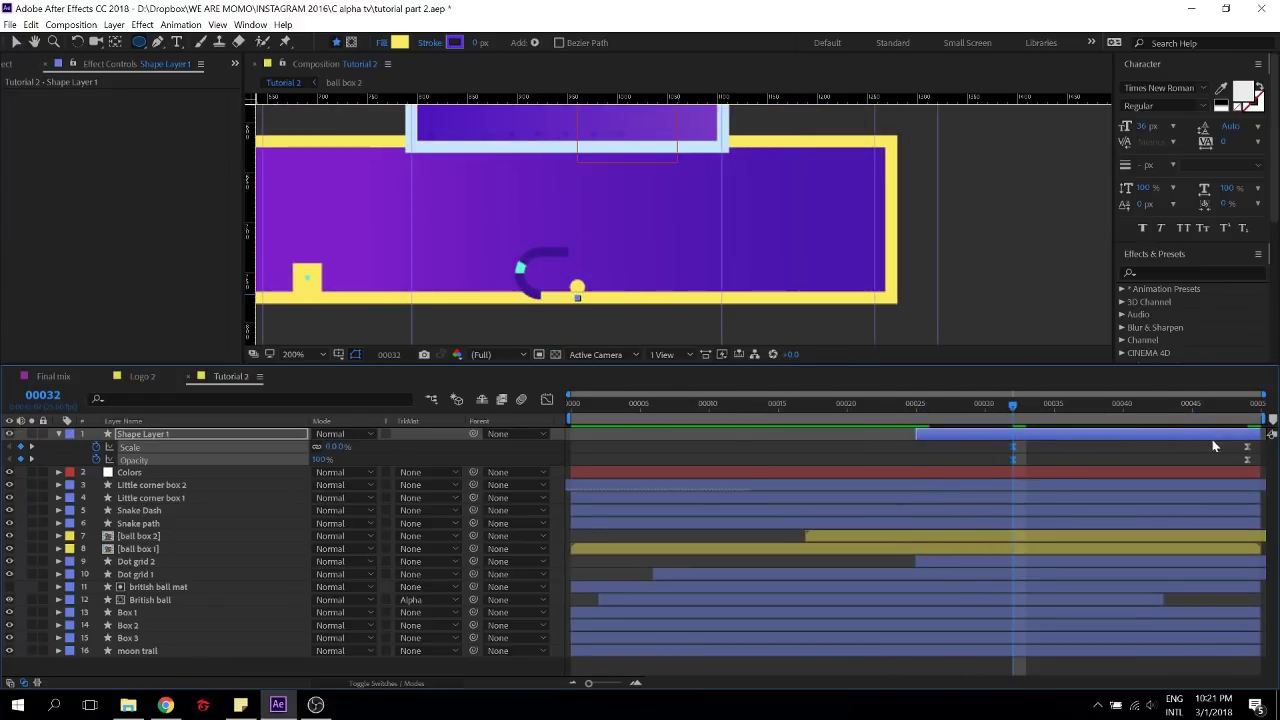
drag(1230, 438, 1200, 440)
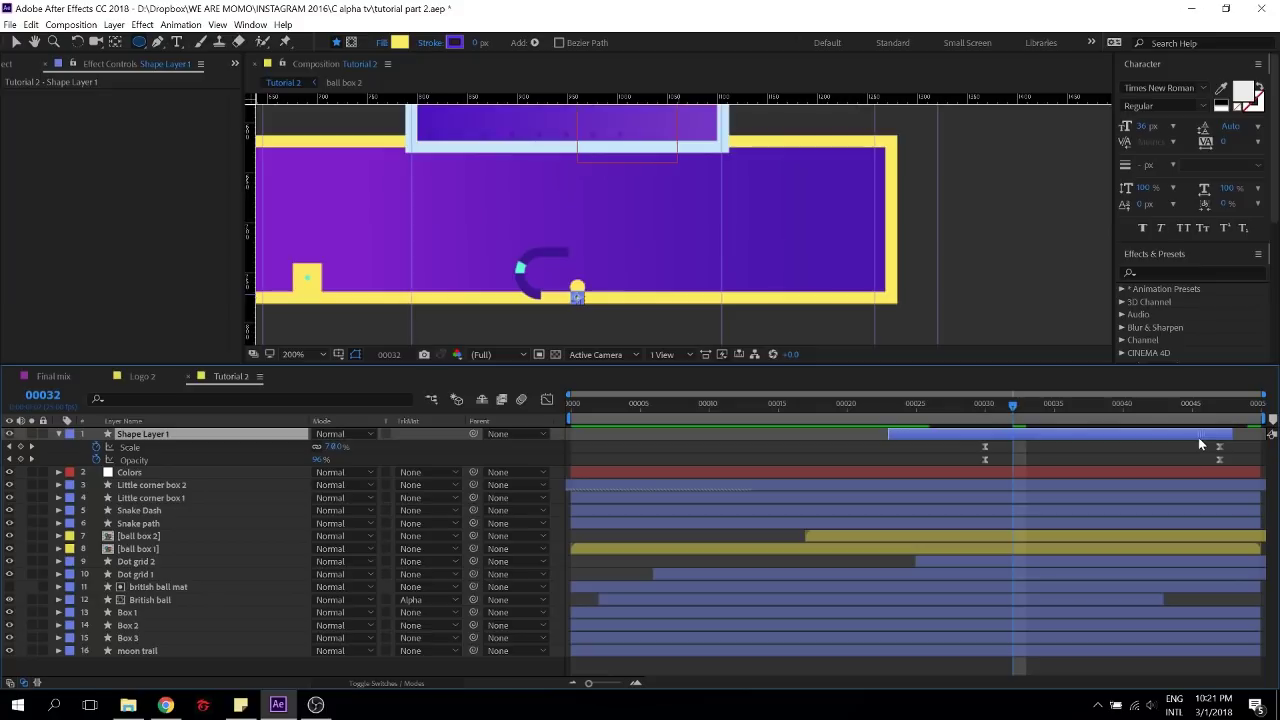
Trim the start of the circle layer to frame 30, at its first keyframes, and preview from frame 24
click(919, 452)
key(j)
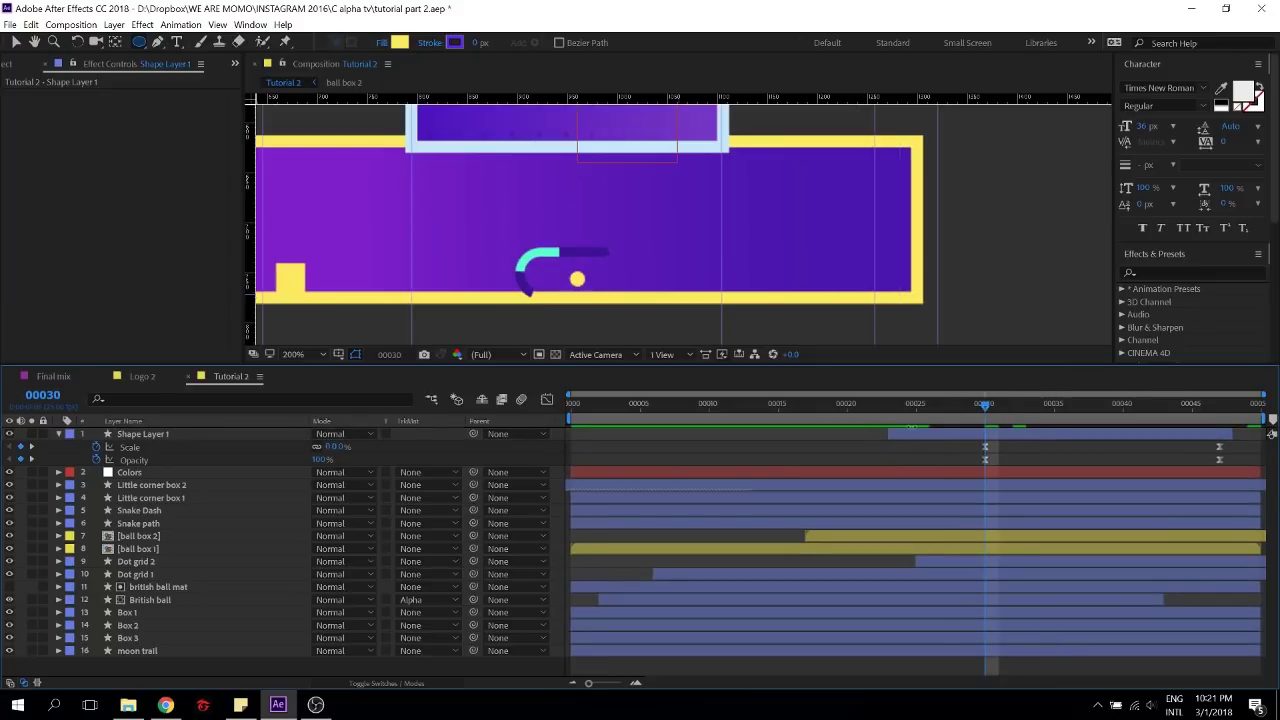
drag(889, 432, 901, 409)
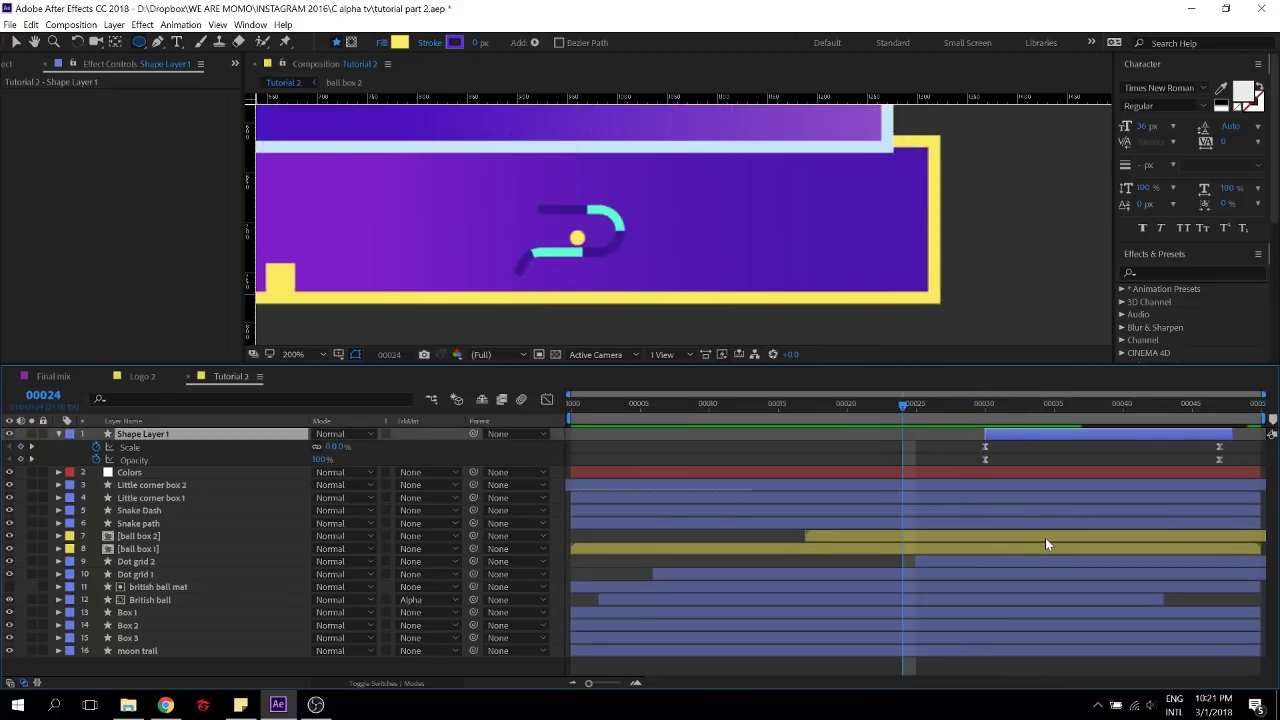
key(space)
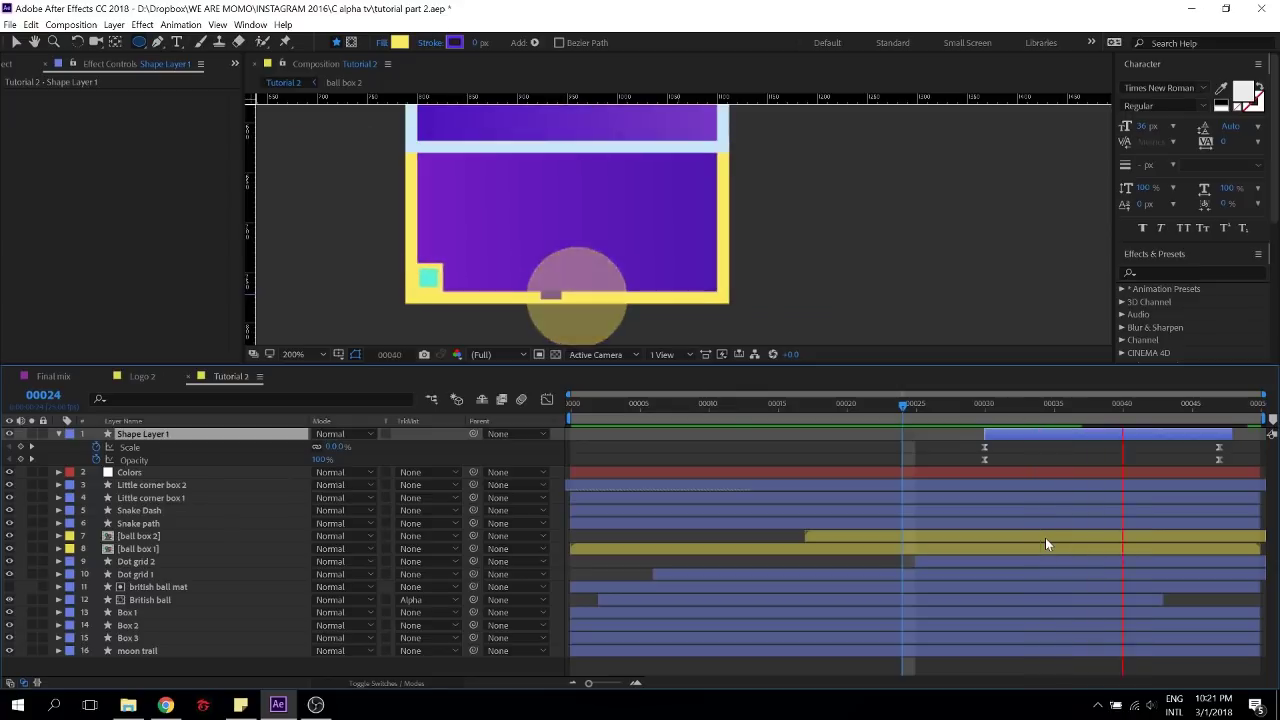
click(982, 404)
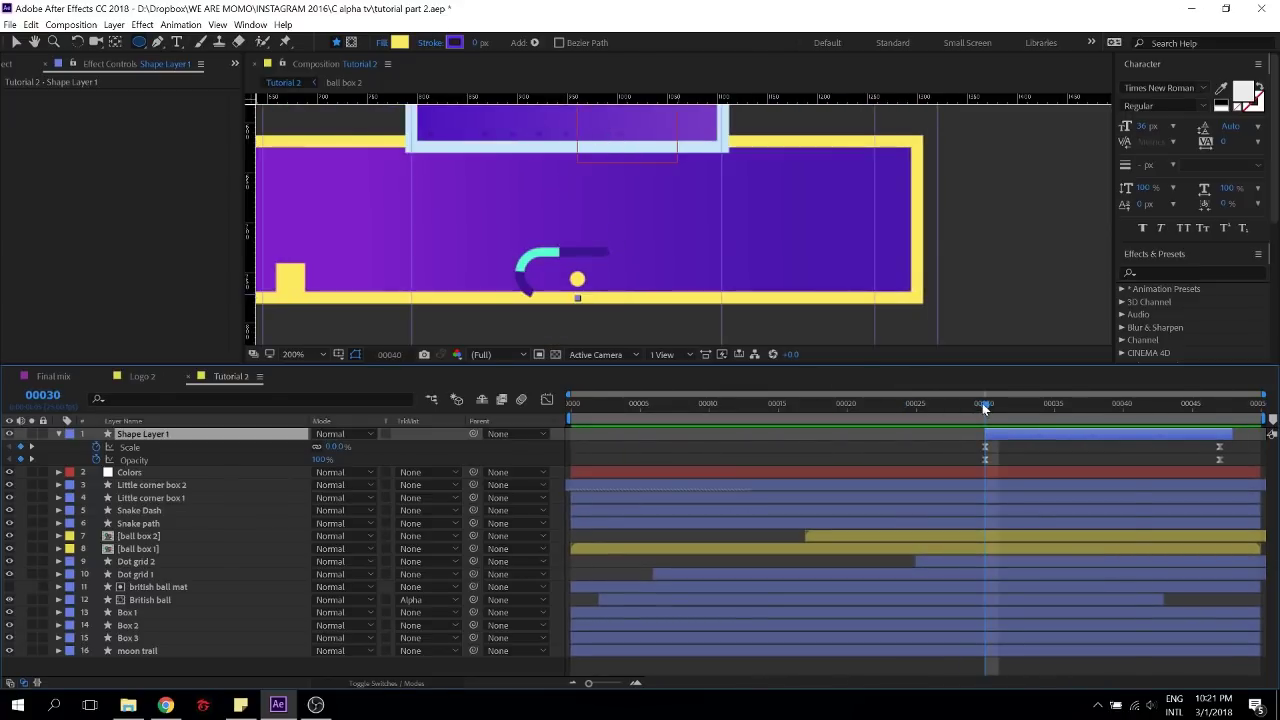
Move the circle's last Opacity keyframe to frame 45 and its last Scale keyframe to frame 48, and preview from frame 30
key(space)
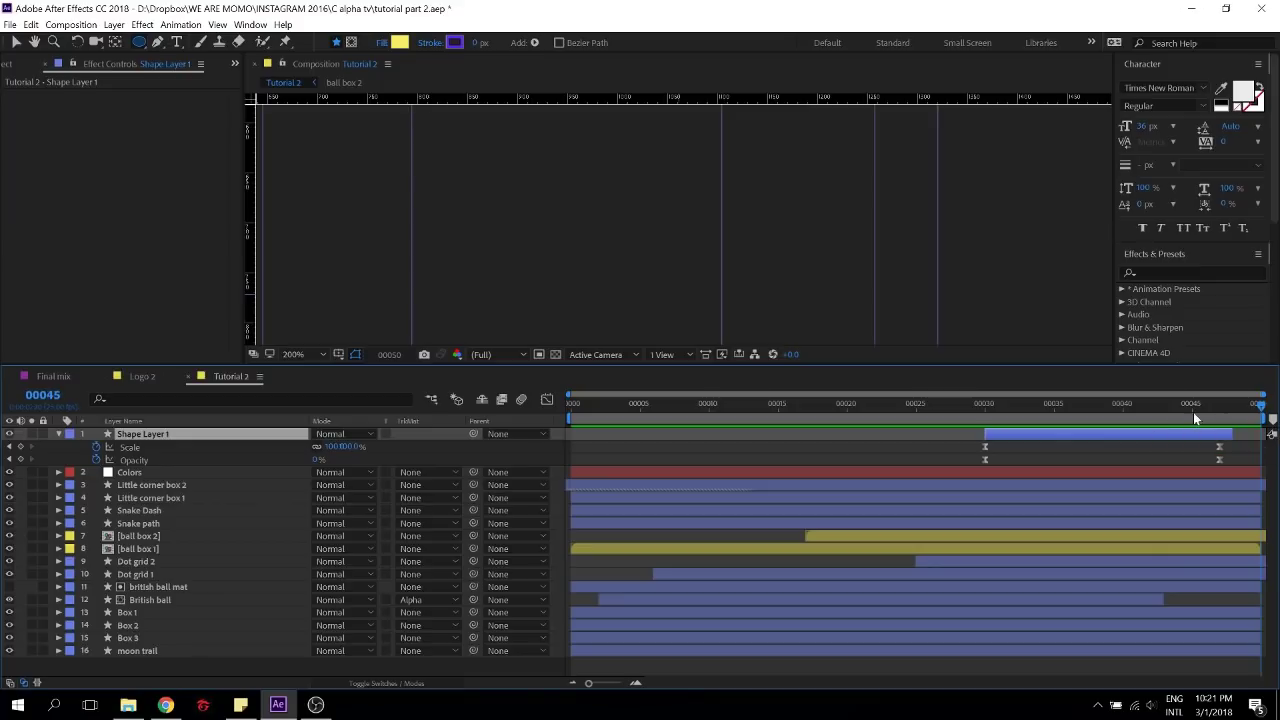
click(1193, 412)
mouse_move(1219, 446)
mouse_down()
mouse_move(1194, 460)
mouse_move(1230, 446)
mouse_up()
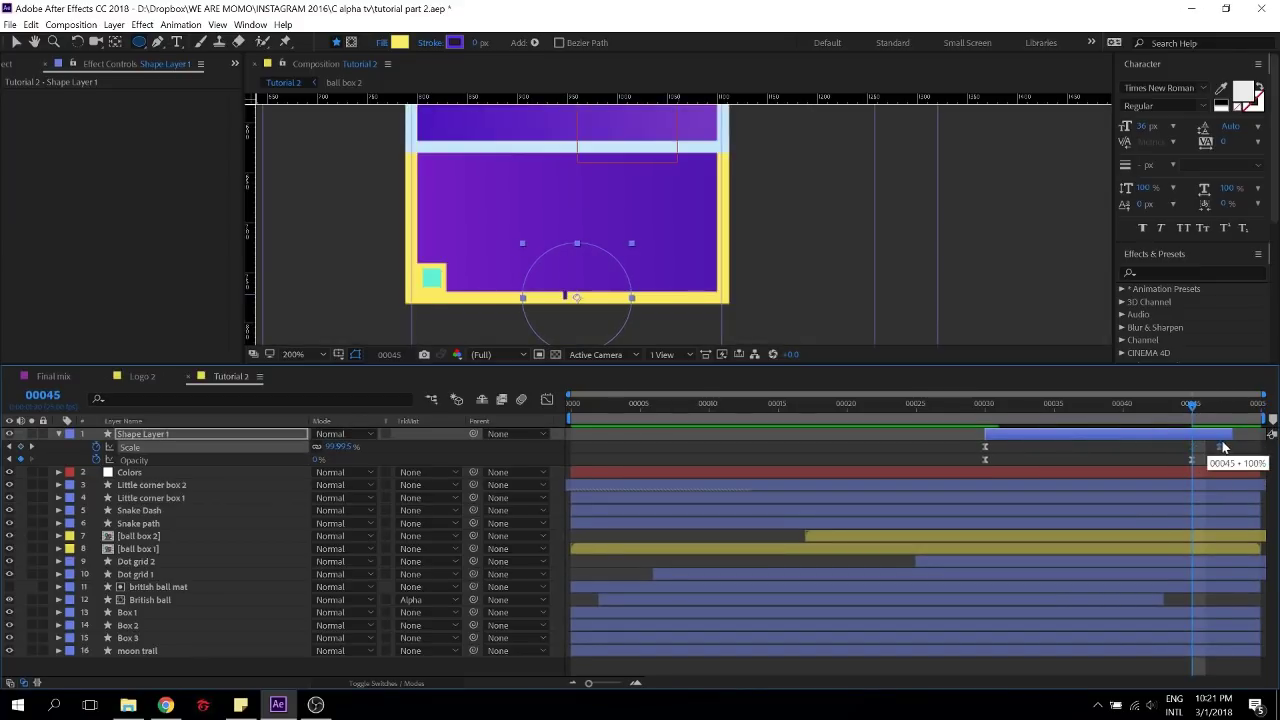
click(984, 405)
key(space)
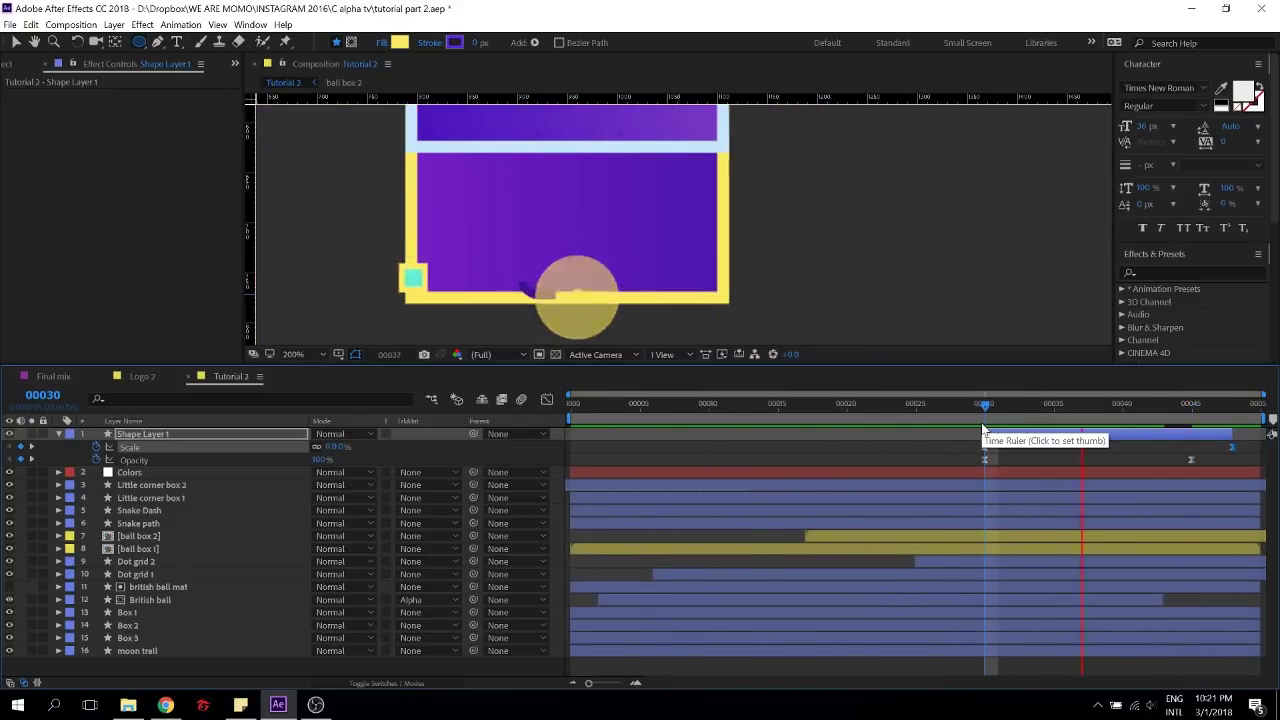
key(space)
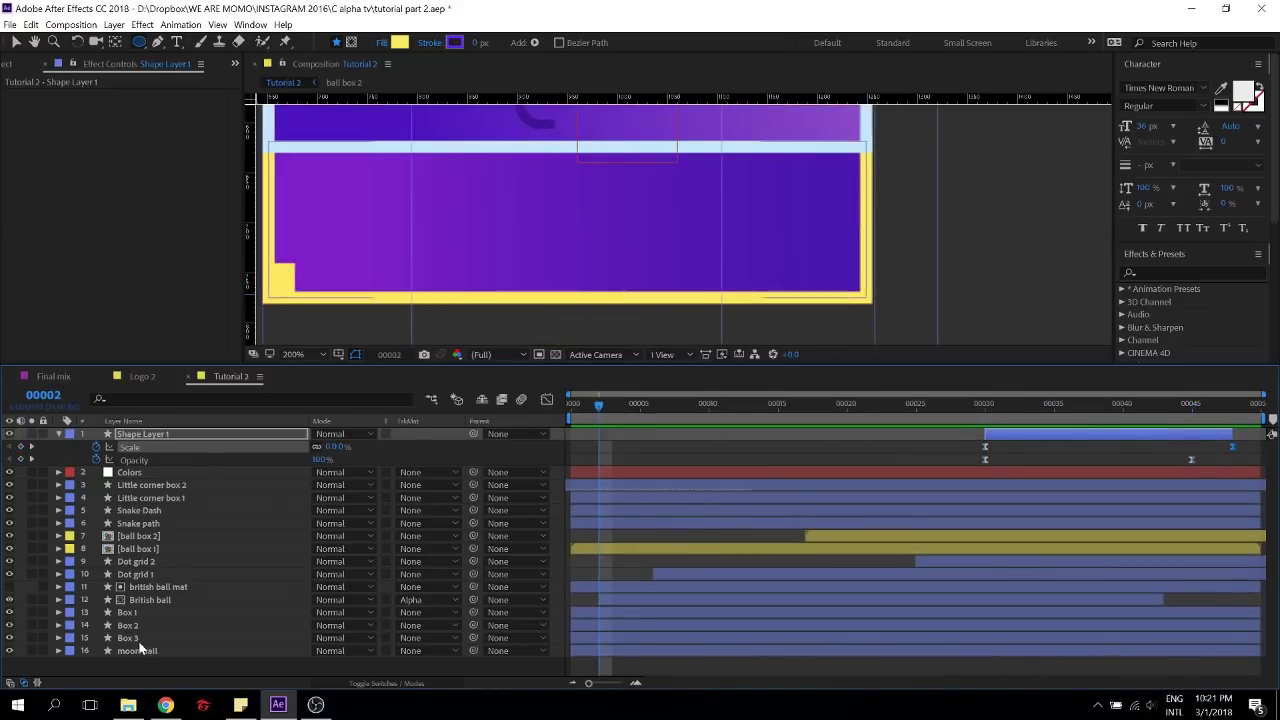
Reshape the British ball's Position speed curve so its final move starts slowly and peaks late, and preview from the start
click(143, 651)
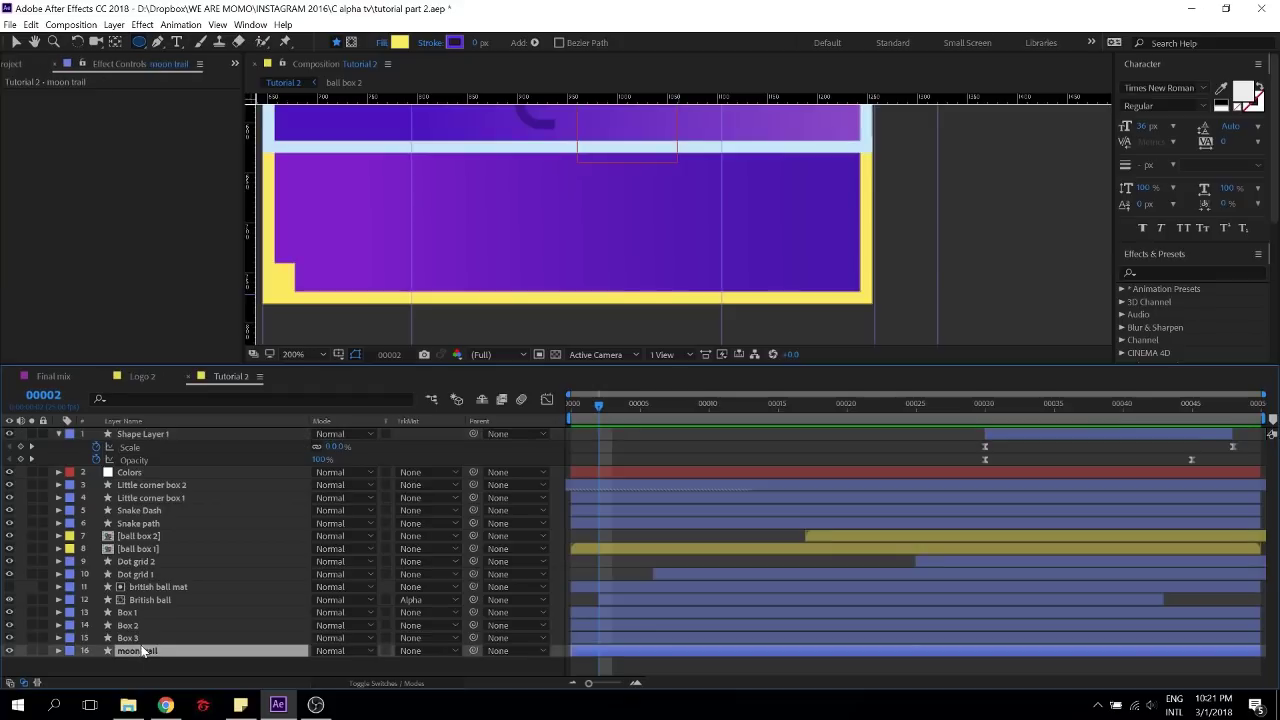
click(162, 599)
key(u)
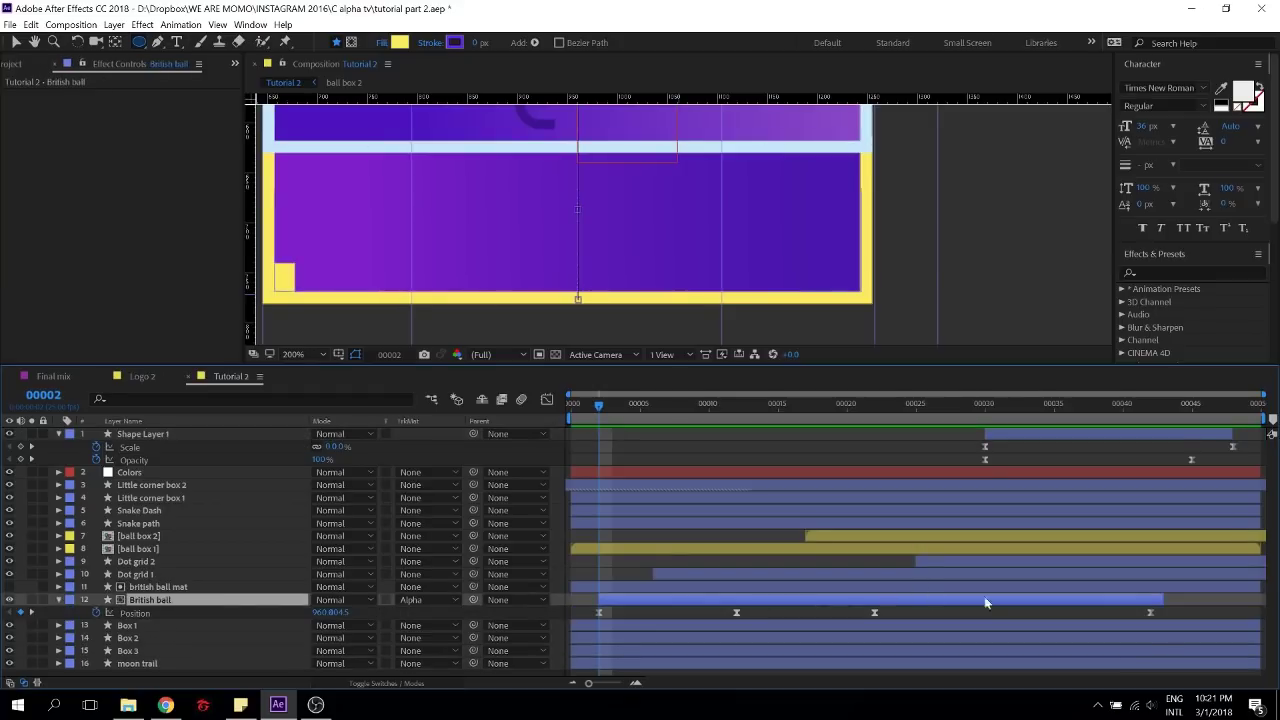
drag(1164, 606, 1141, 622)
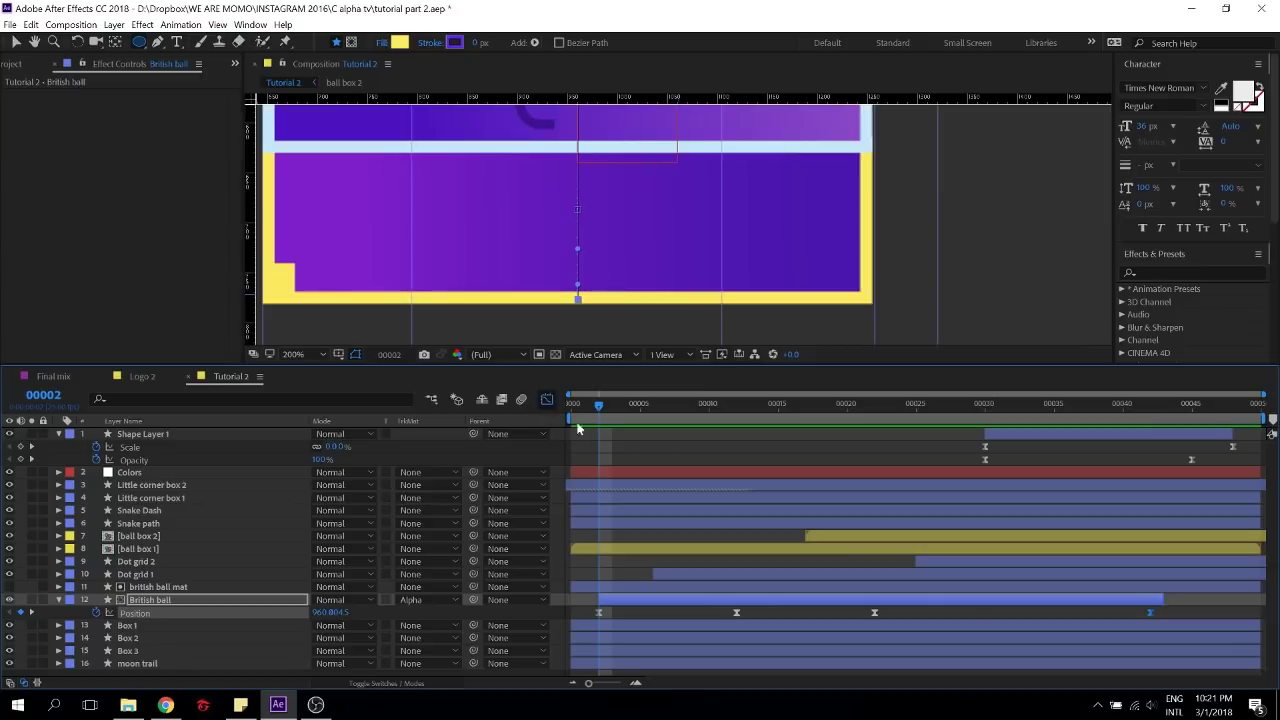
key(shift+F3)
key(F9)
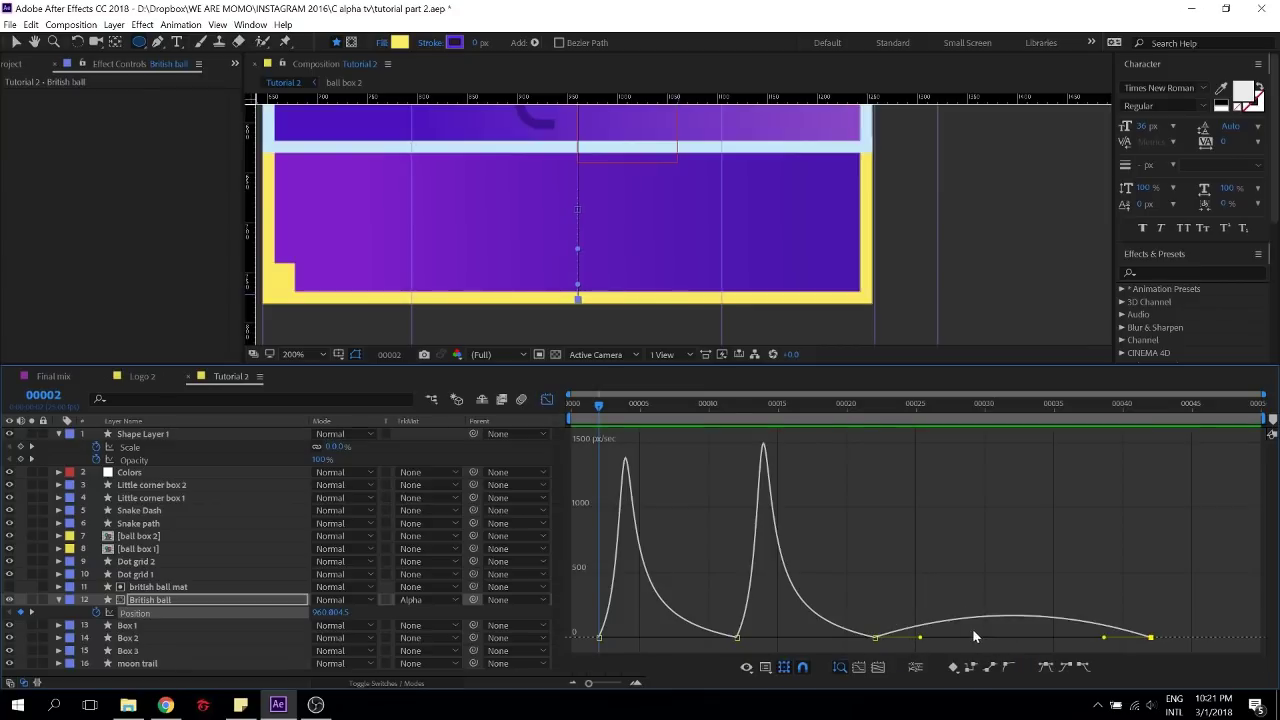
drag(920, 637, 1083, 649)
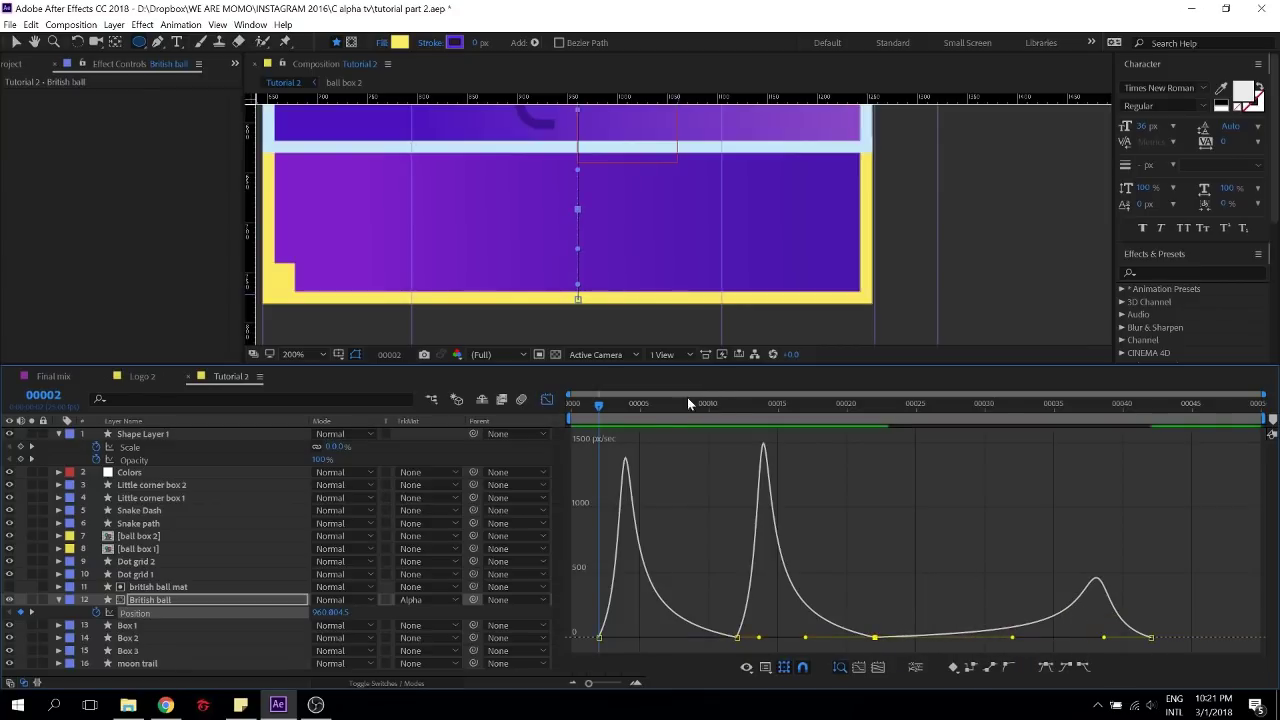
key(Home)
key(space)
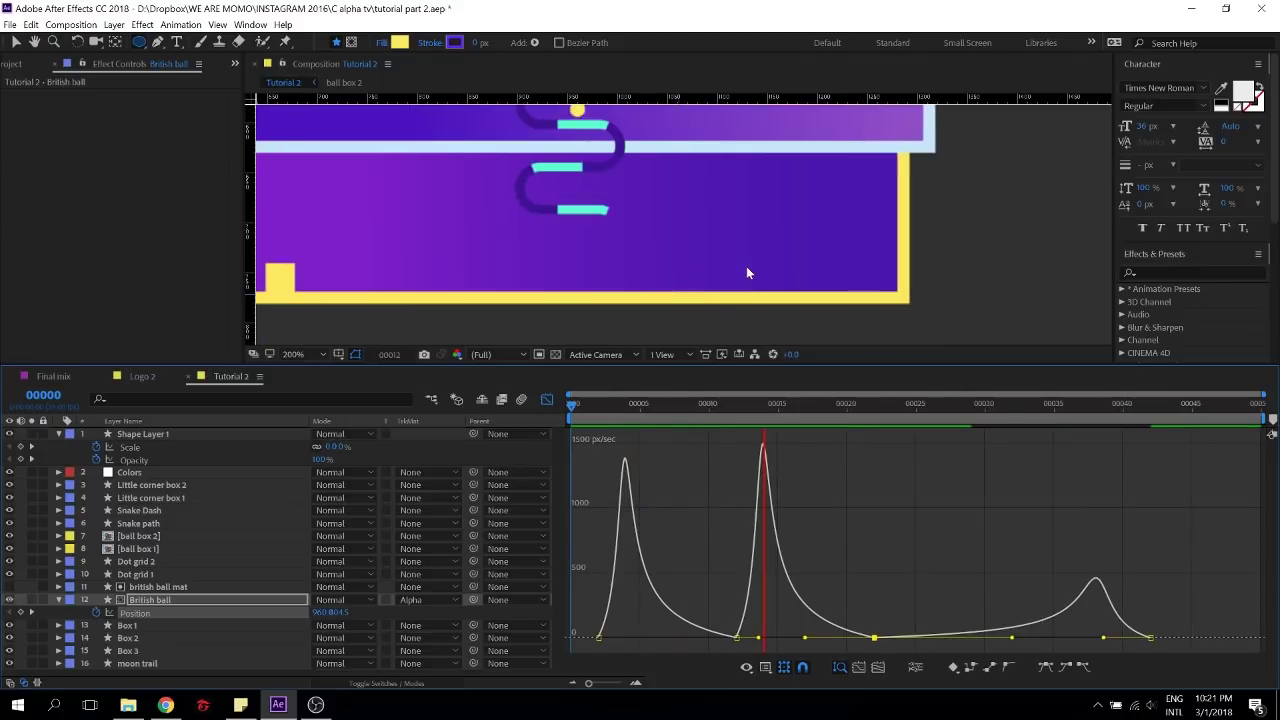
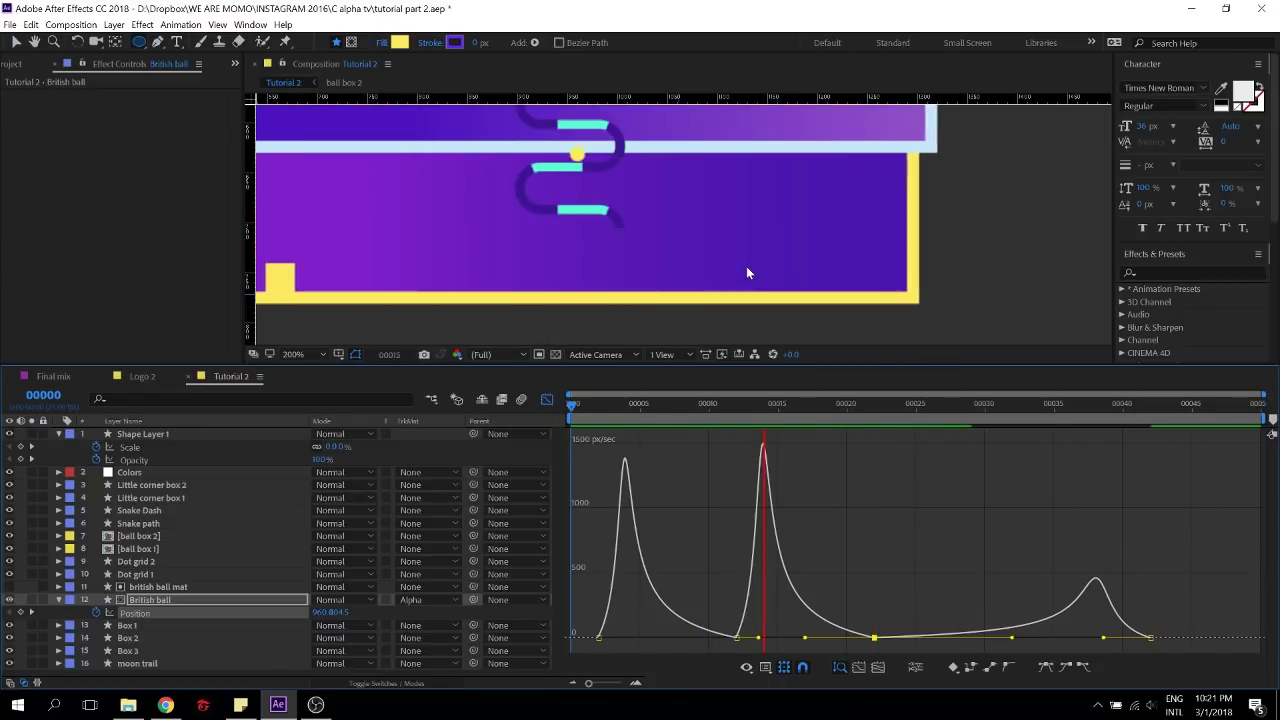
Copy the British ball's third Position keyframe to frame 25 to hold it there, preview the motion and save the project
click(547, 399)
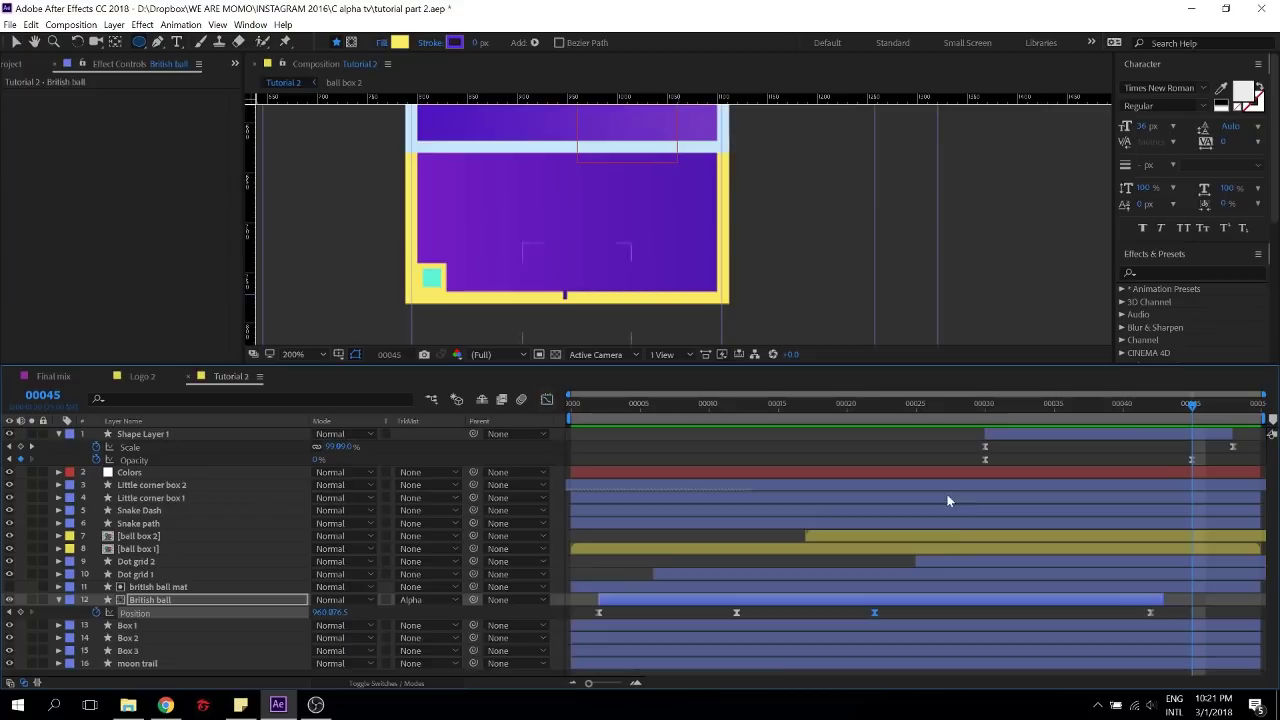
click(882, 613)
click(874, 612)
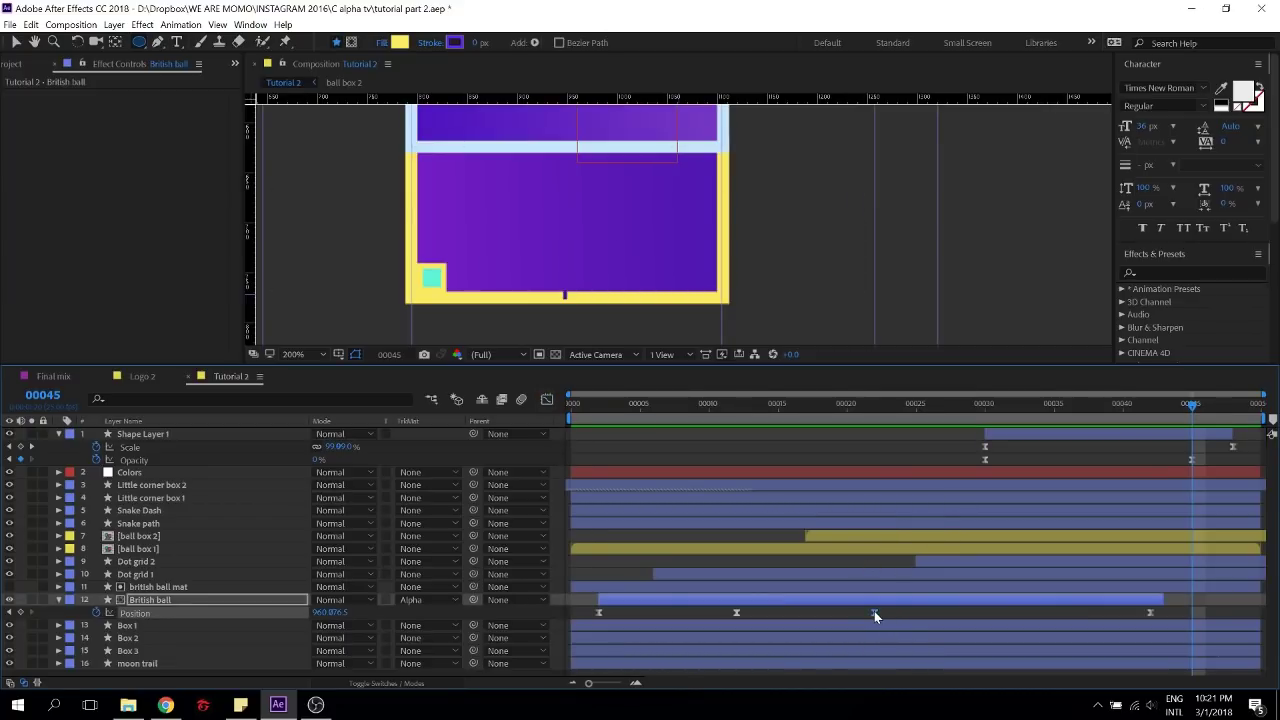
click(918, 411)
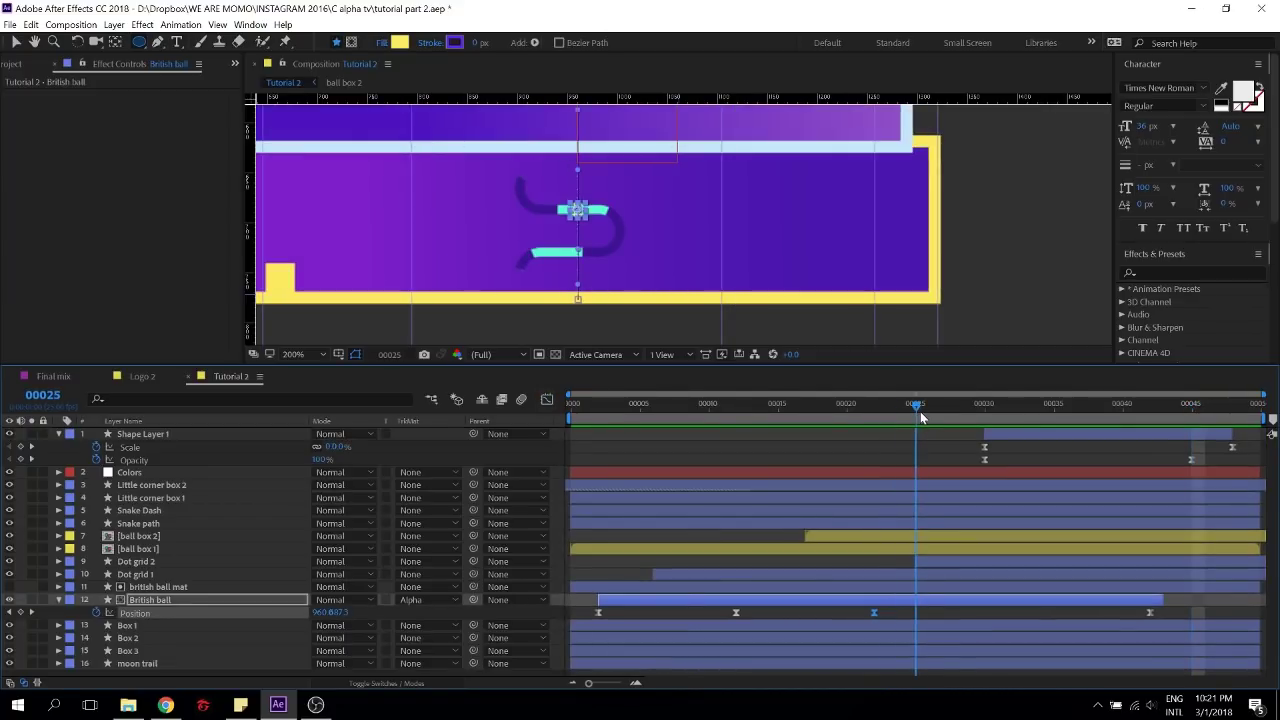
key(ctrl+v)
key(space)
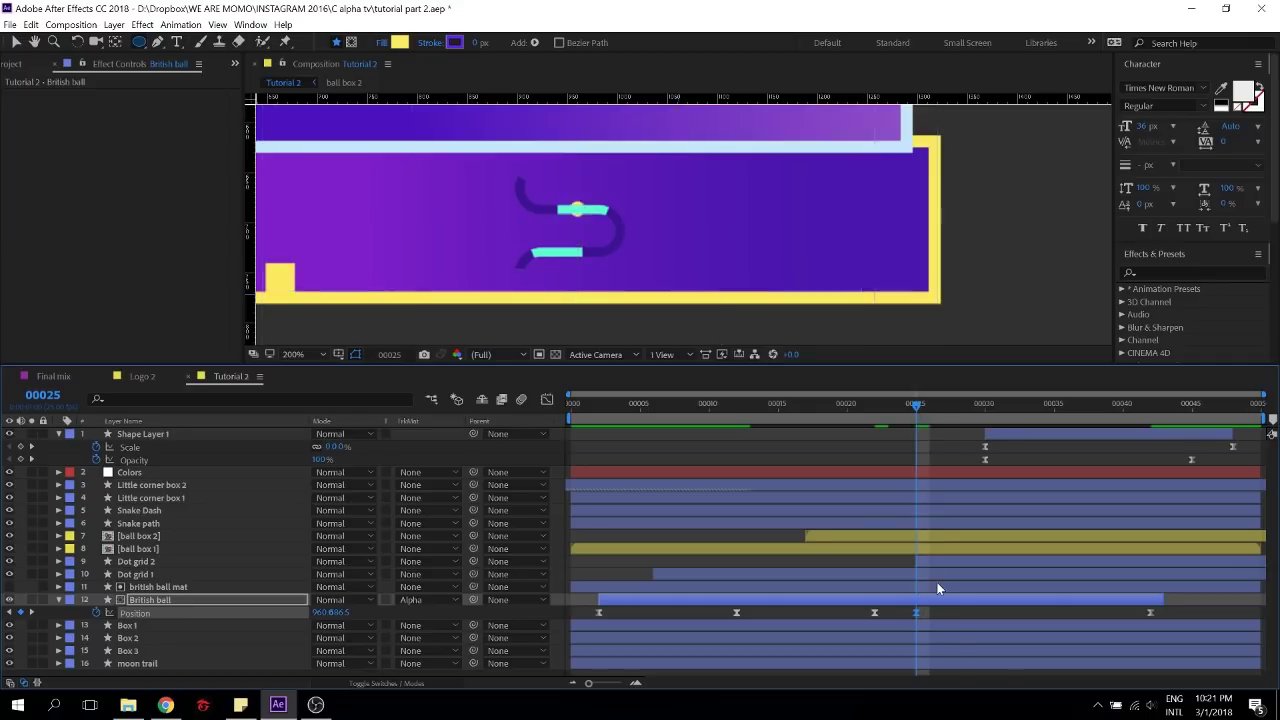
key(space)
key(ctrl+s)
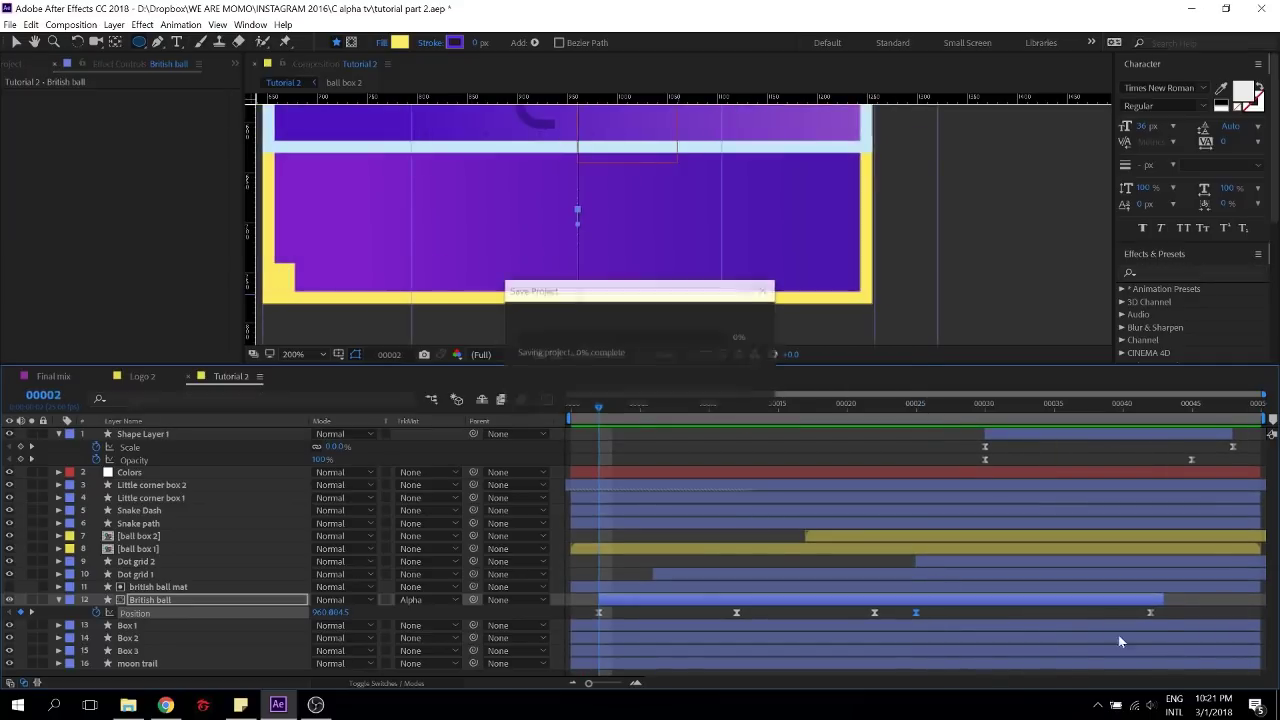
Move the British ball's last Position keyframe to frame 39 and preview from frame 28
click(1150, 612)
drag(1143, 612, 1110, 614)
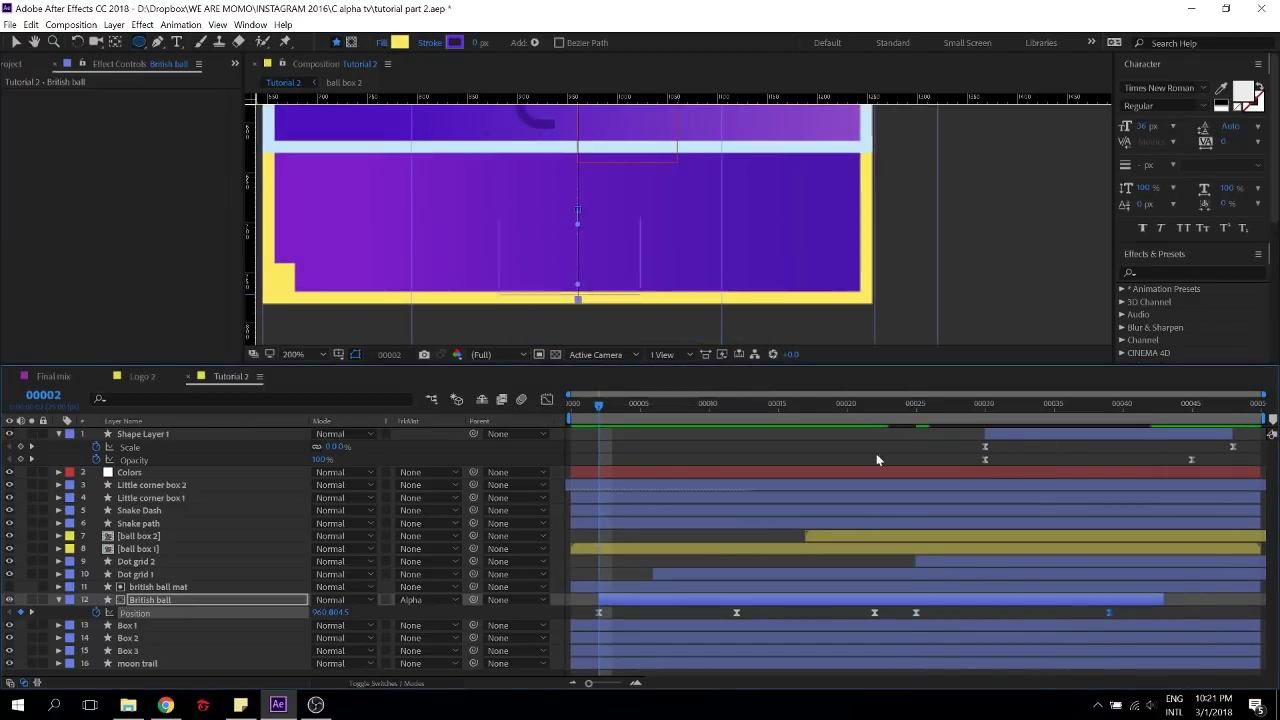
drag(910, 414, 957, 428)
key(space)
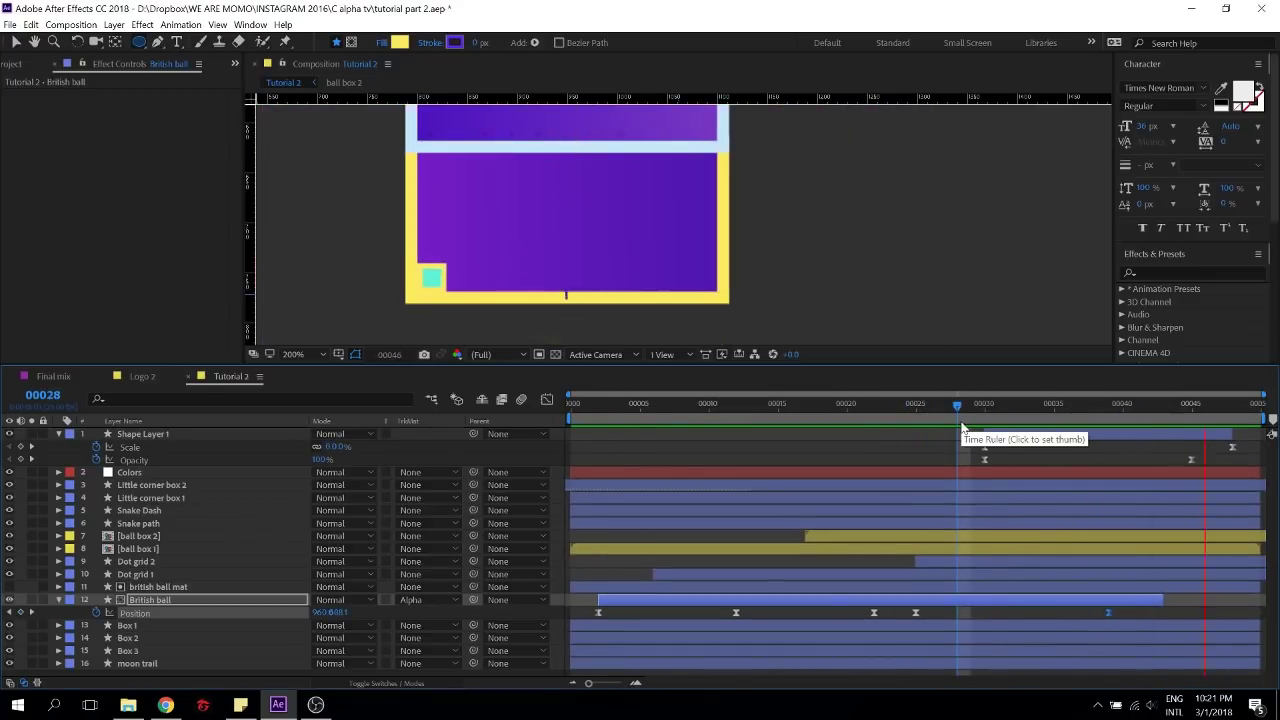
Filter the circle layer's properties by "color" and add a Fill Color keyframe at frame 30
scroll(670, 205, down, 1)
scroll(670, 205, down, 1)
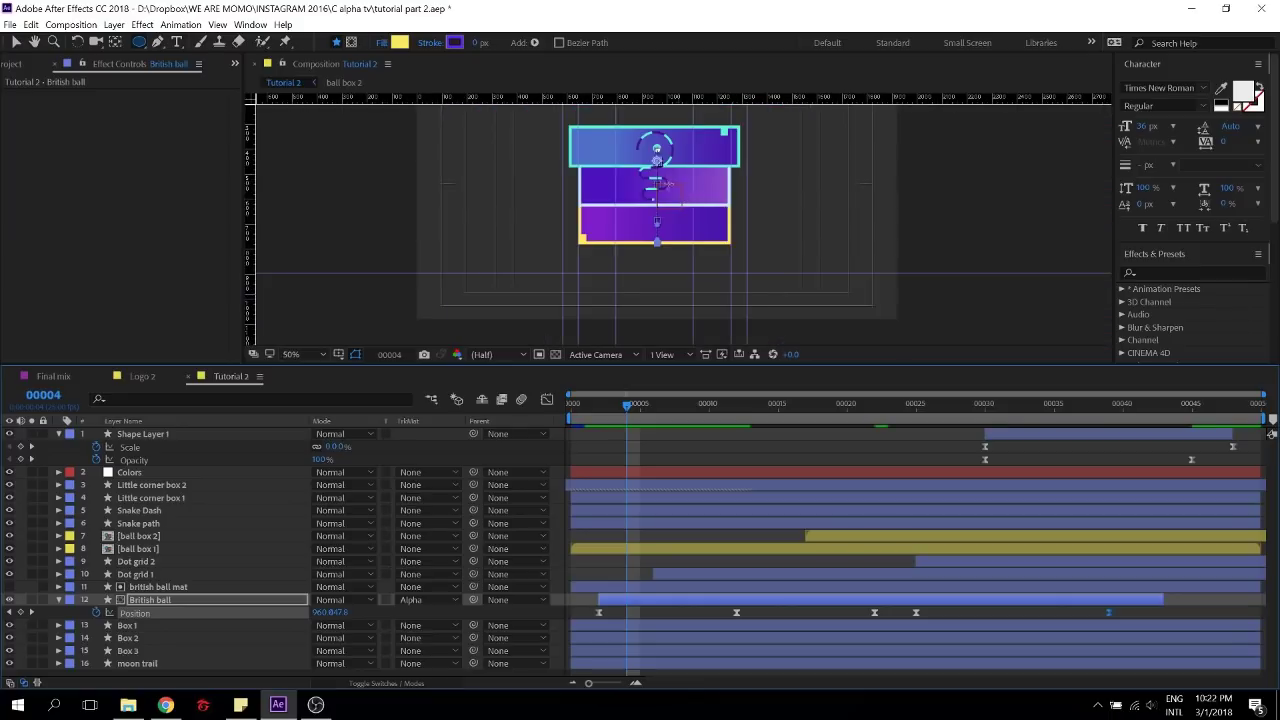
drag(670, 204, 676, 249)
scroll(676, 249, up, 1)
click(985, 406)
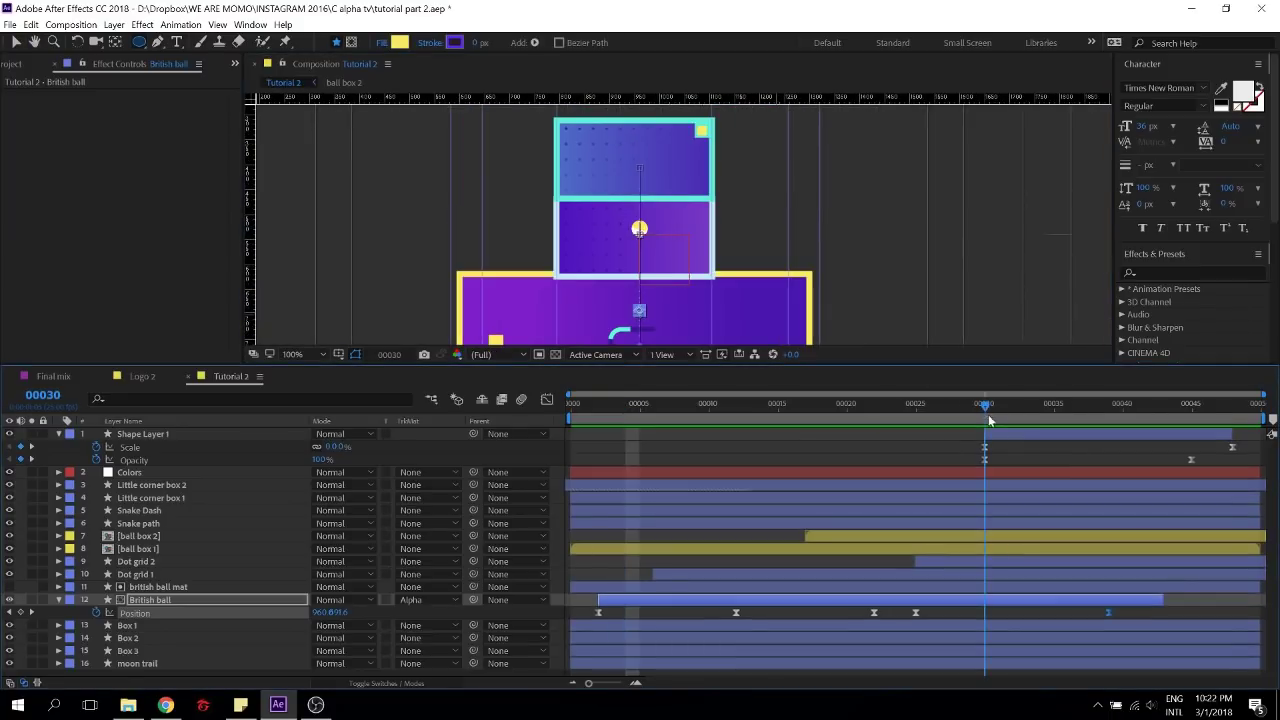
click(1000, 436)
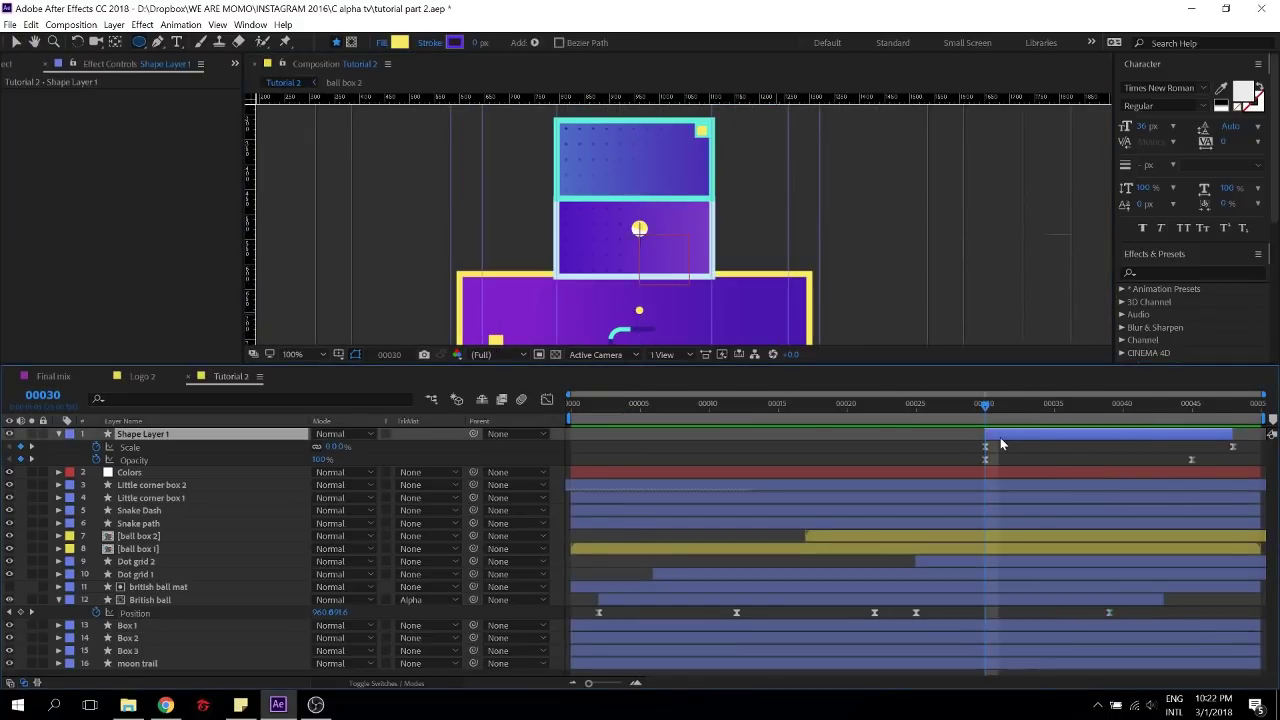
drag(787, 316, 822, 171)
scroll(706, 180, up, 1)
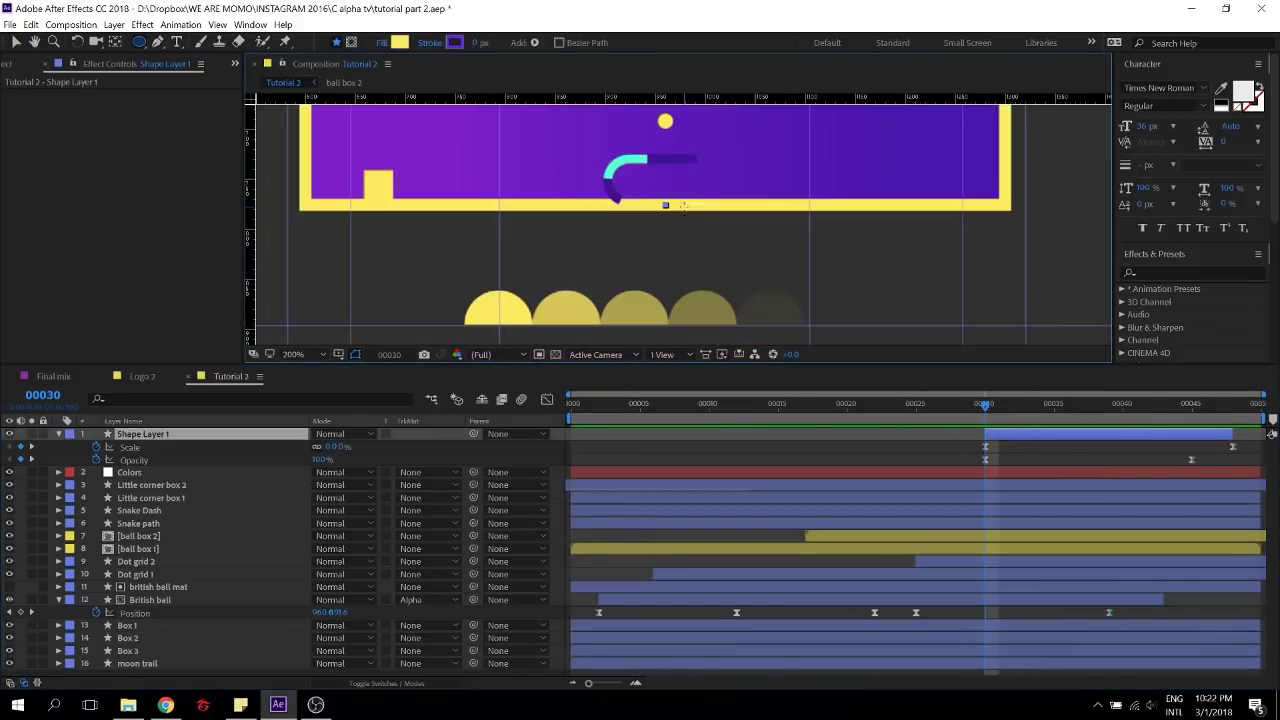
drag(706, 180, 713, 233)
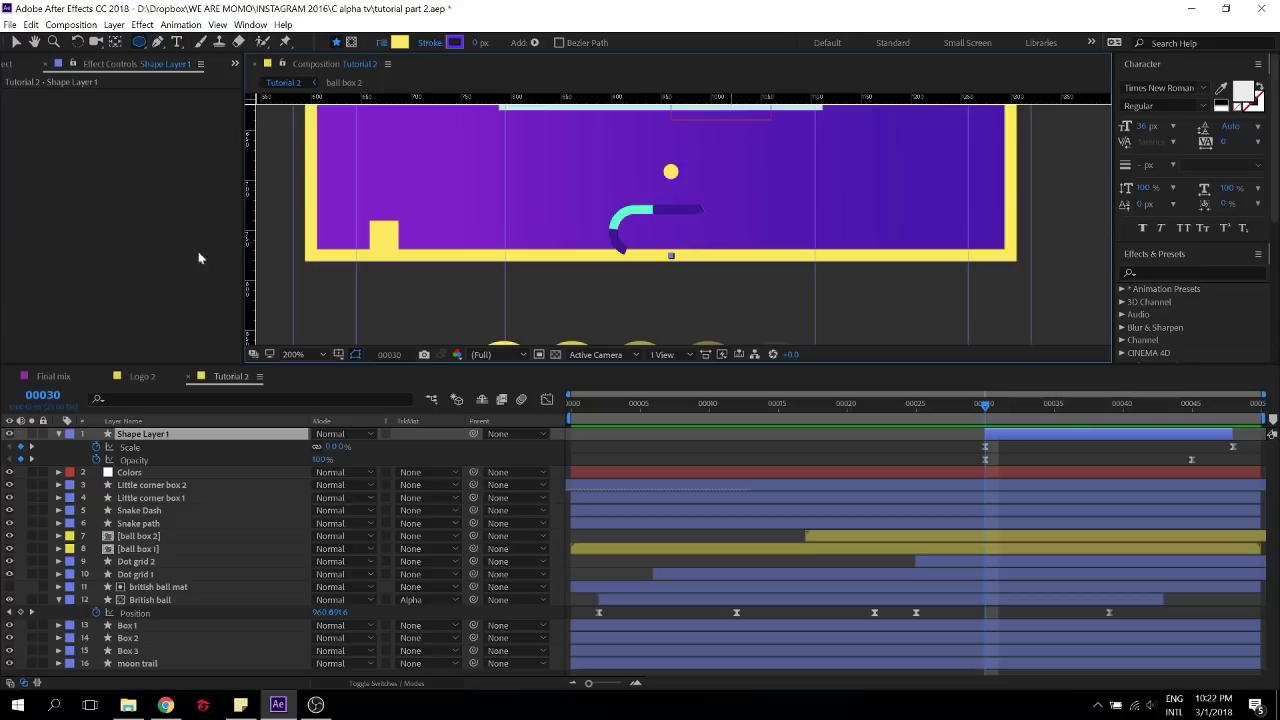
click(172, 400)
text(colorff)
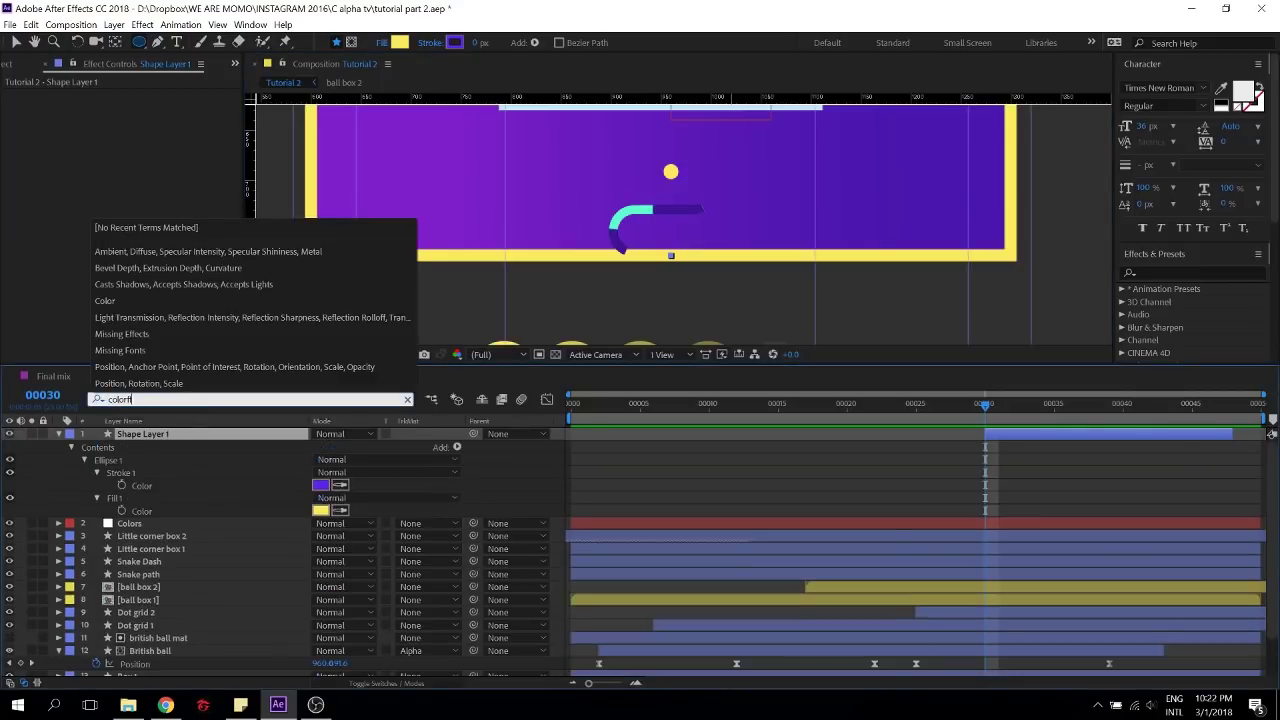
key(BackSpace)
click(121, 511)
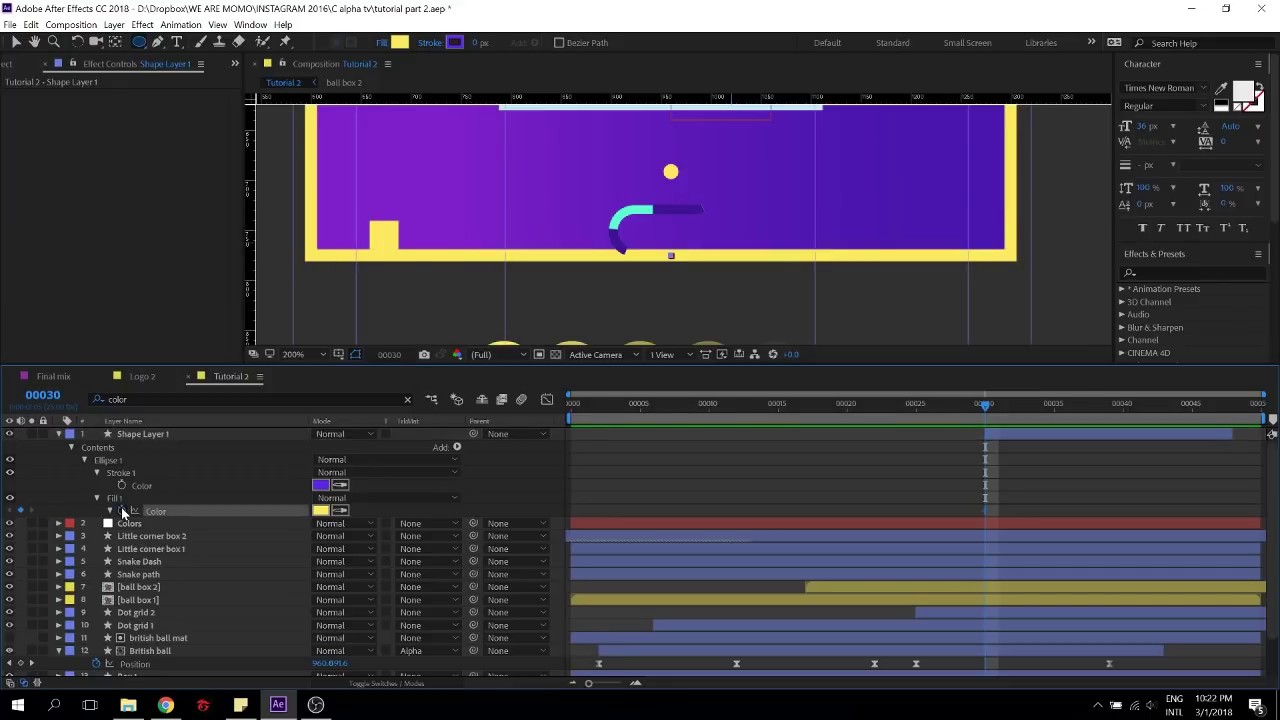
At frame 47, set the circle's fill to turquoise 5FF3D5 sampled from the little corner box, preview it and save the project
drag(1183, 416, 1220, 418)
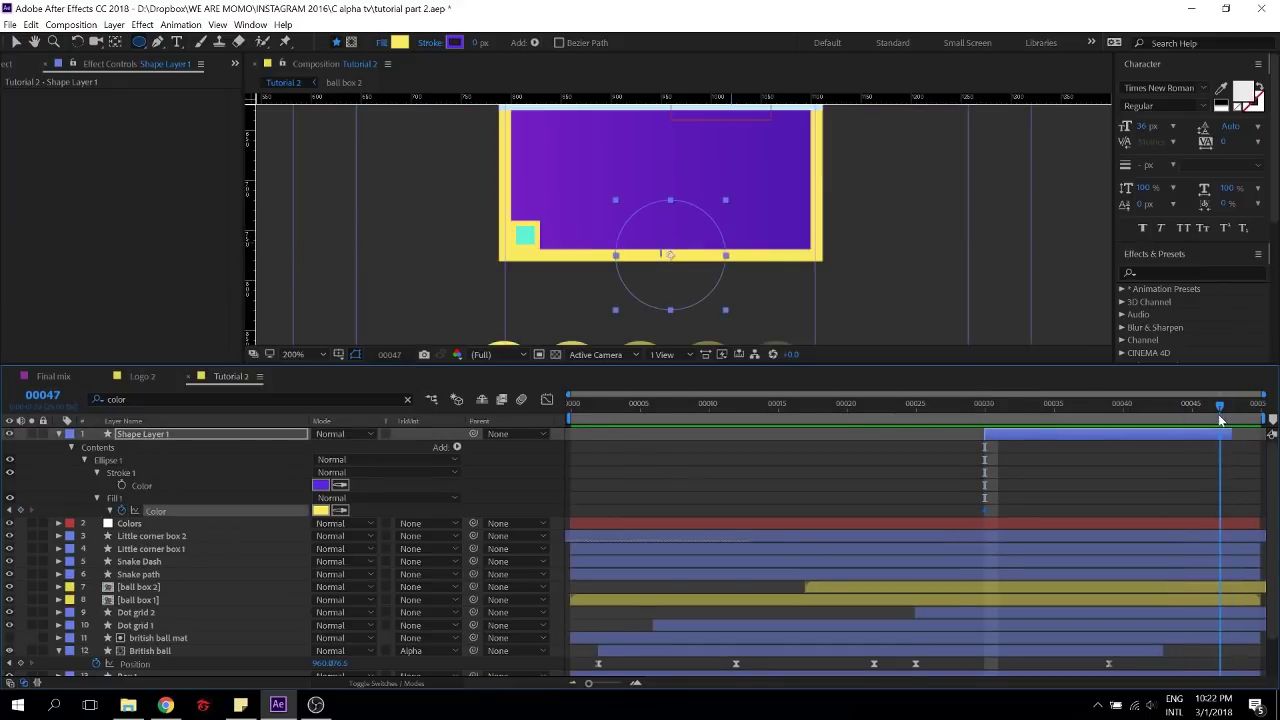
click(399, 42)
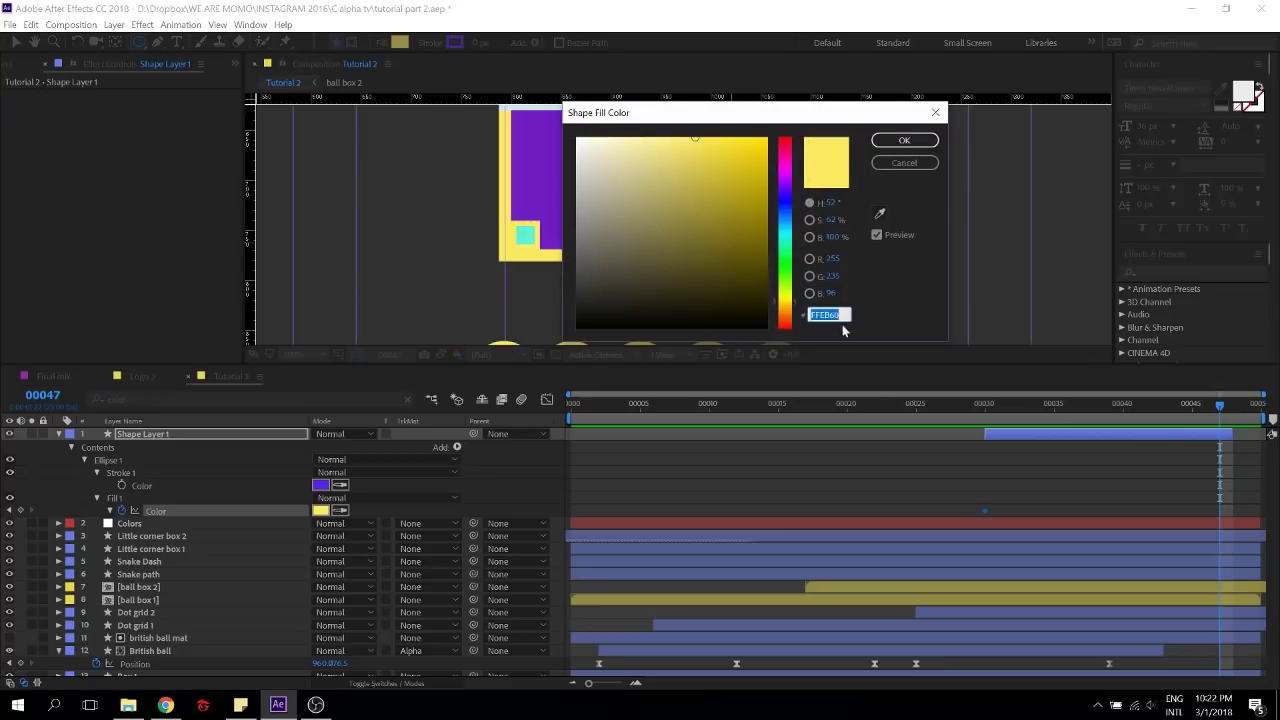
click(883, 213)
click(525, 235)
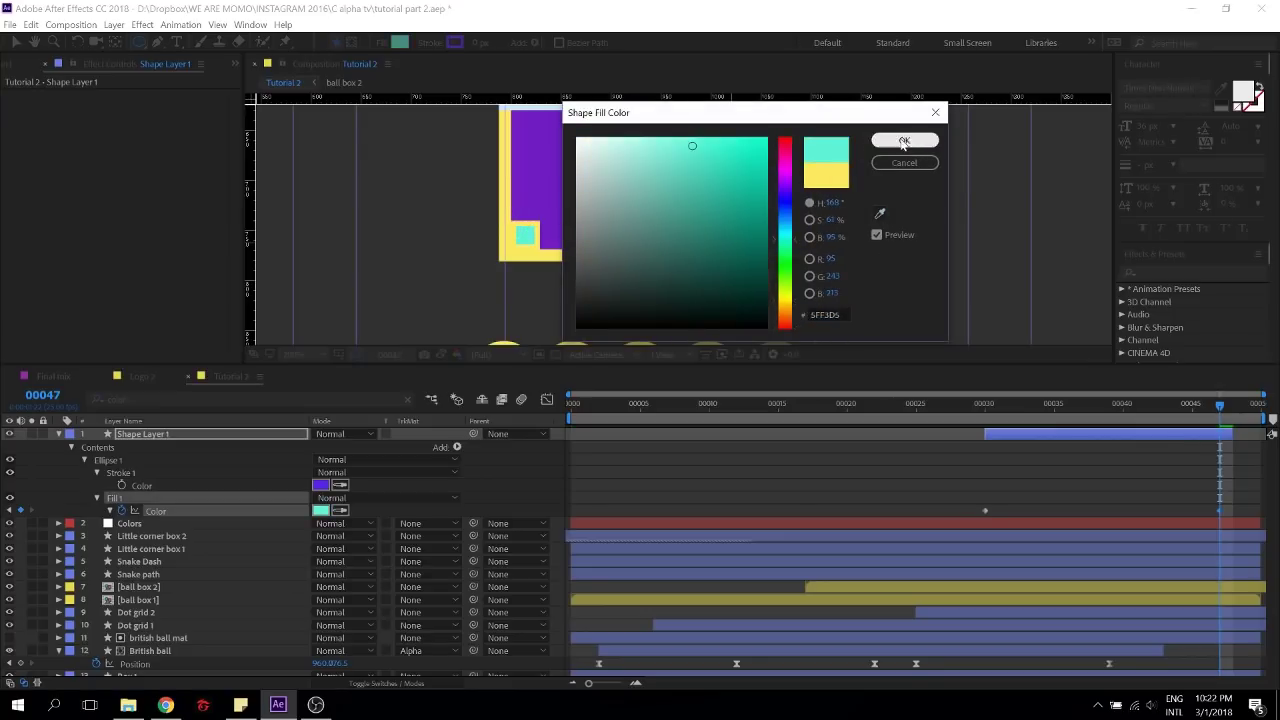
click(904, 140)
click(1164, 457)
key(space)
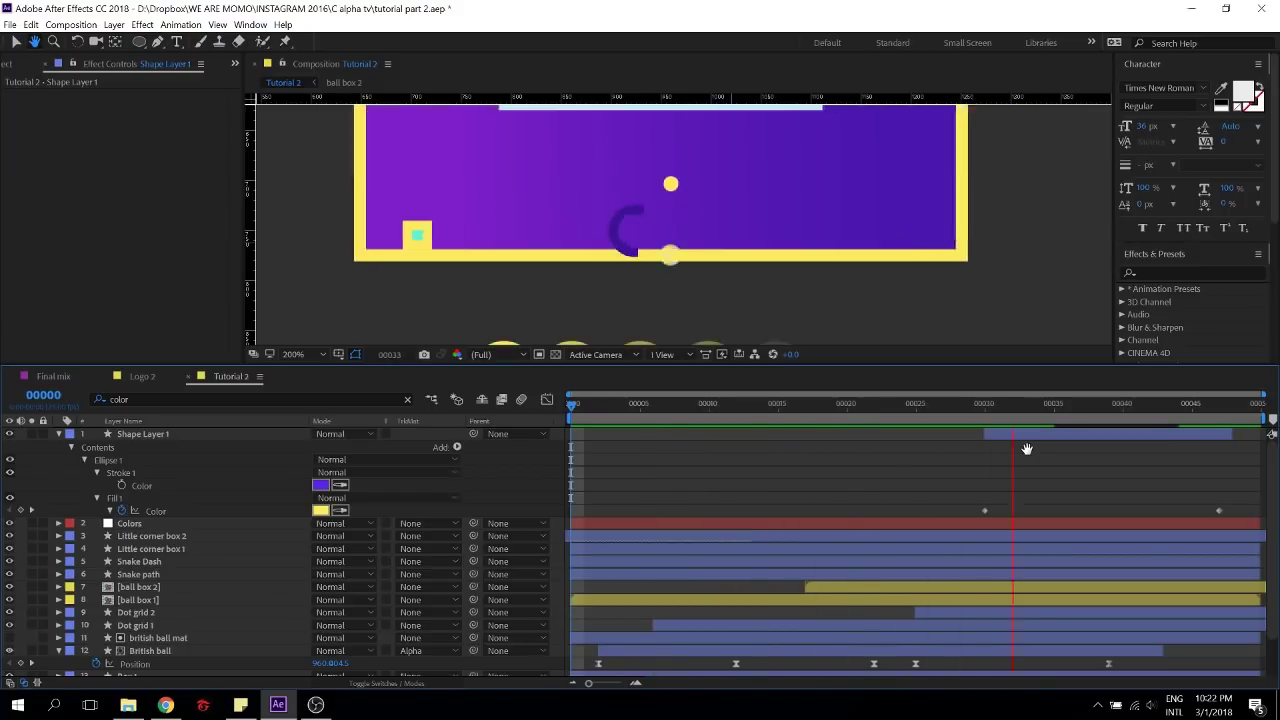
key(ctrl+s)
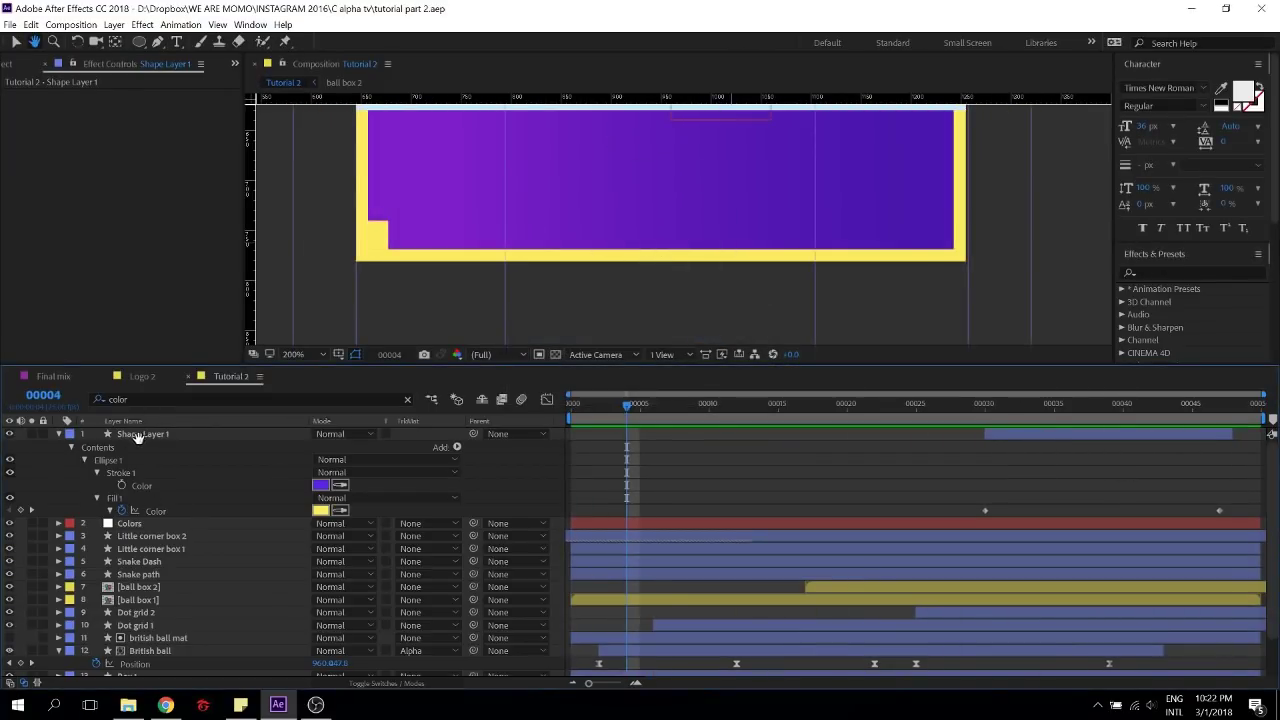
Move the circle layer below Dot grid 1, directly above the british ball mat, and preview the whole animation
drag(137, 437, 152, 640)
key(comma)
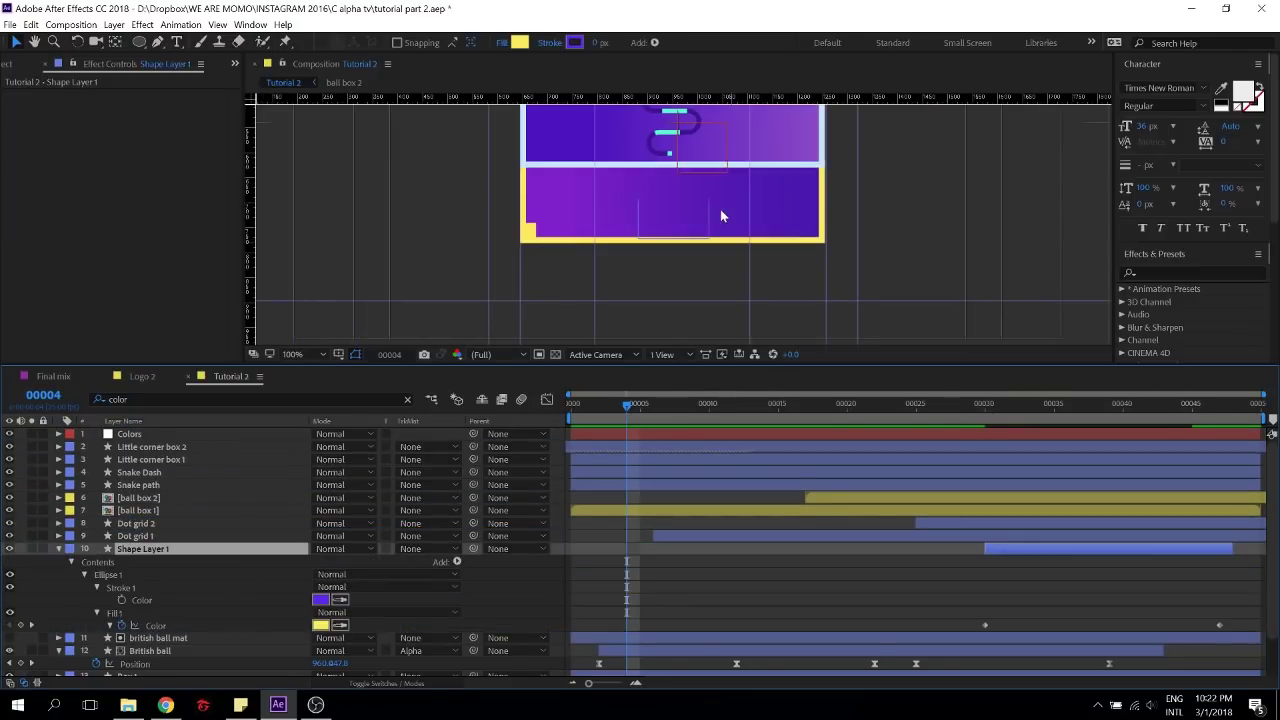
scroll(720, 209, up, 2)
key(Home)
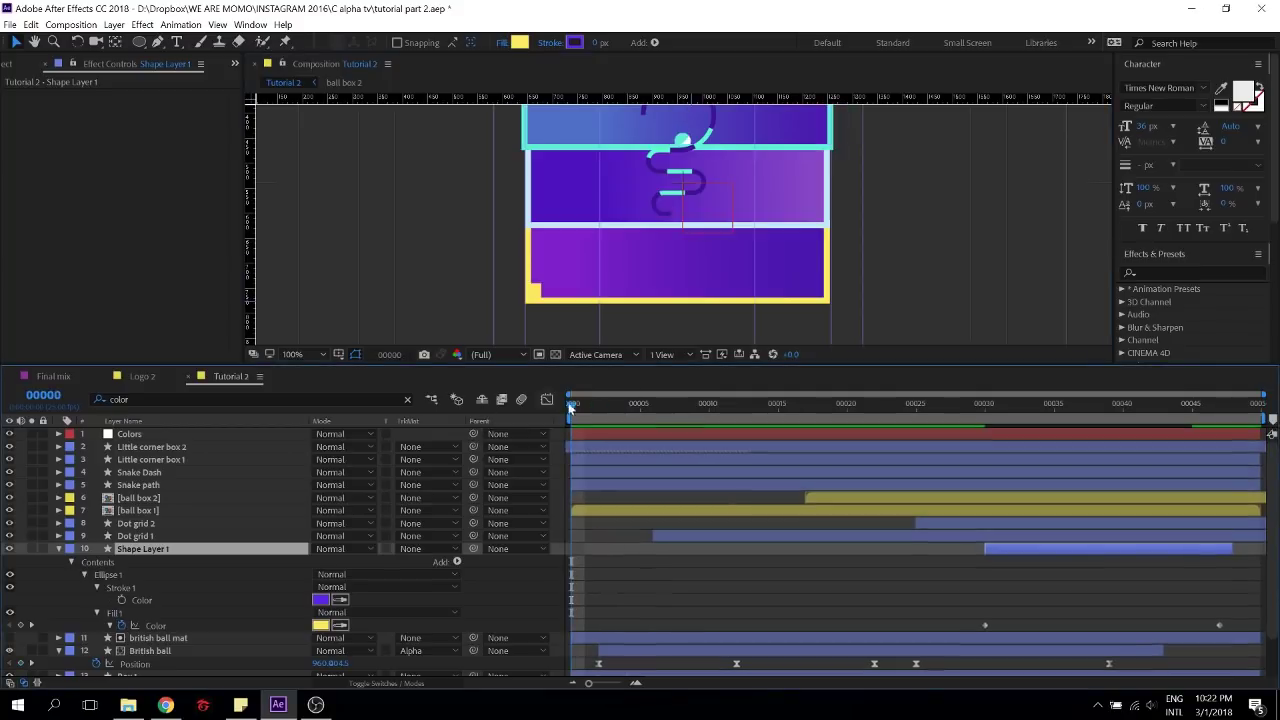
key(space)
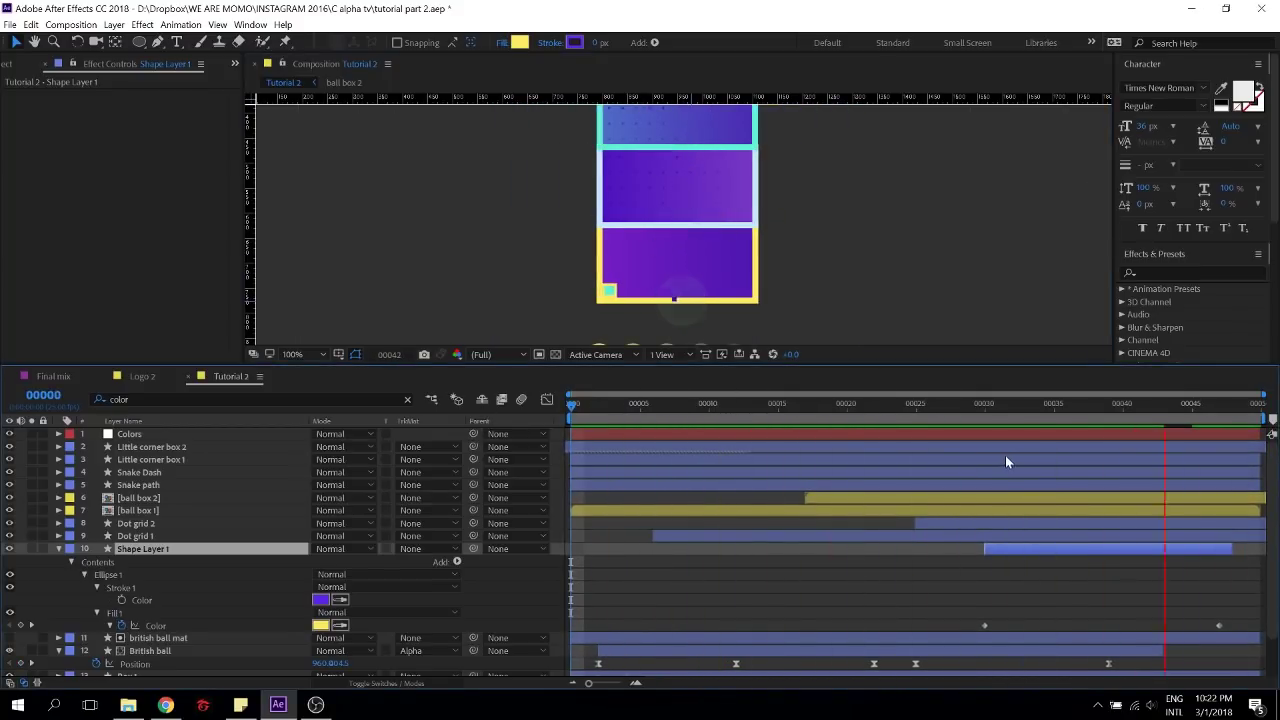
key(space)
Shift the circle layer two frames later to start at frame 32 and preview from frame 29
drag(1055, 557, 1090, 554)
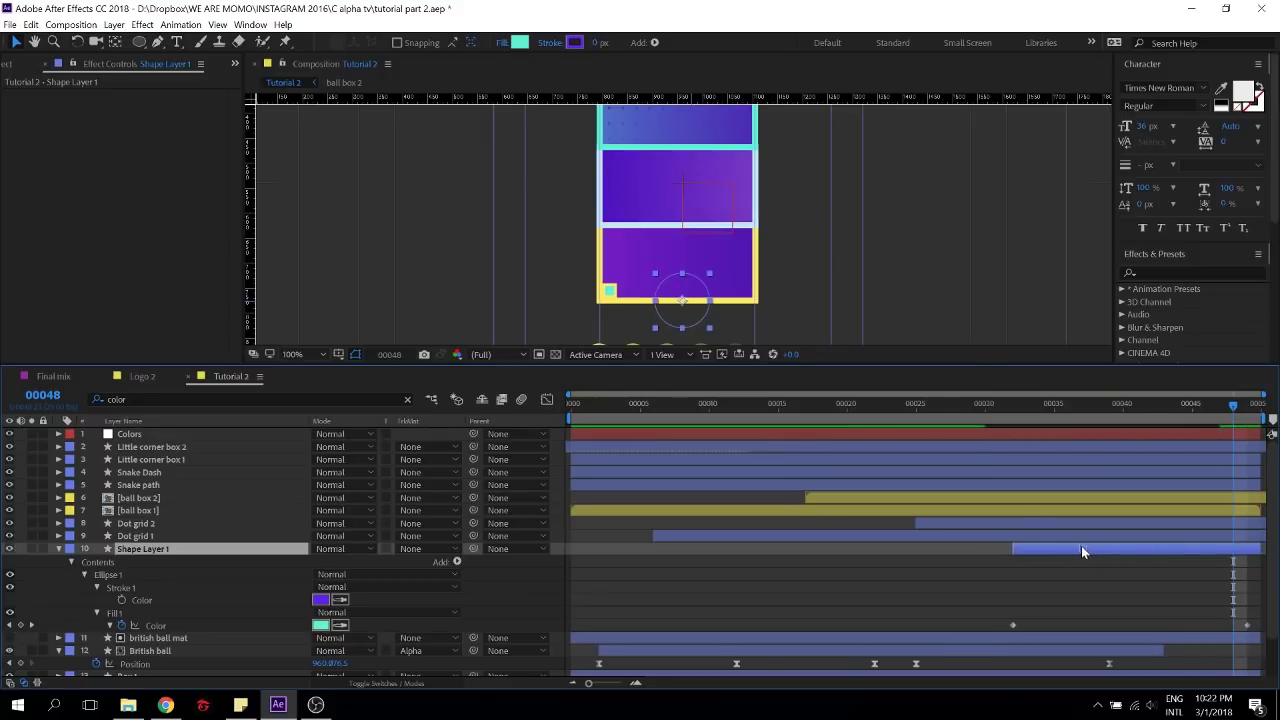
click(969, 404)
key(space)
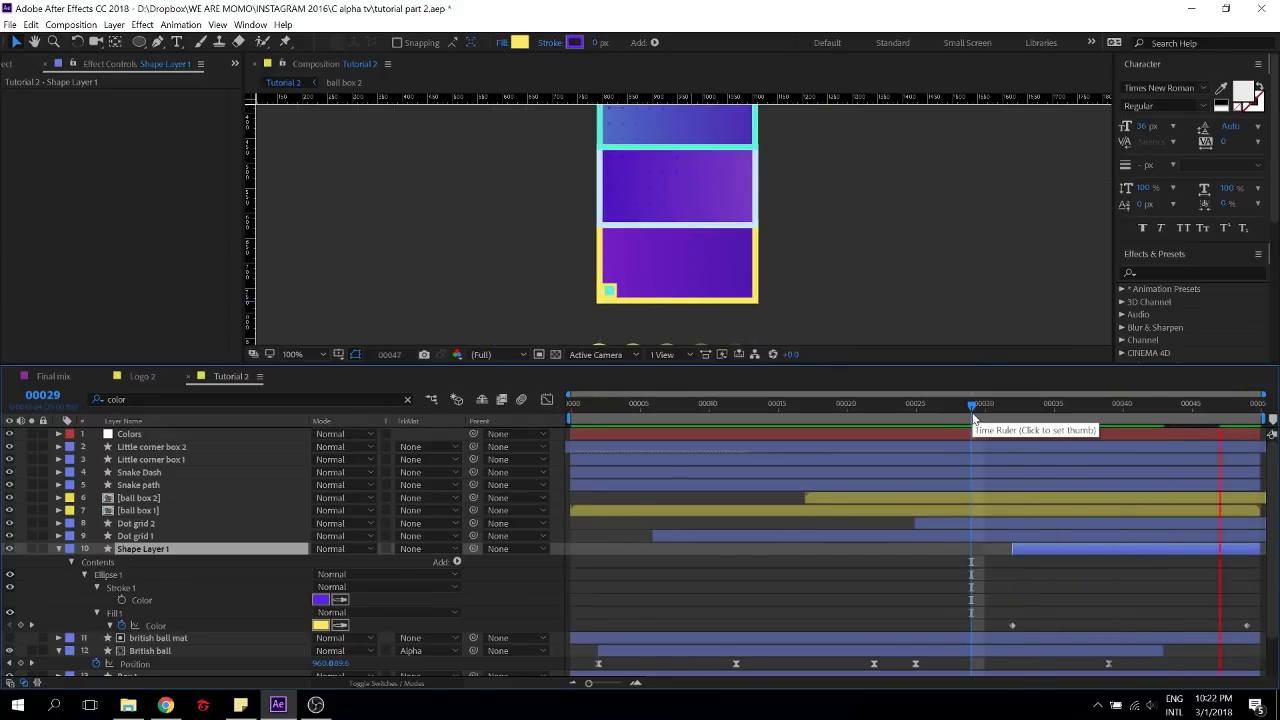
Move the circle layer's first Color keyframe later to frame 41, preview the animation from frame 20 and save the project
key(space)
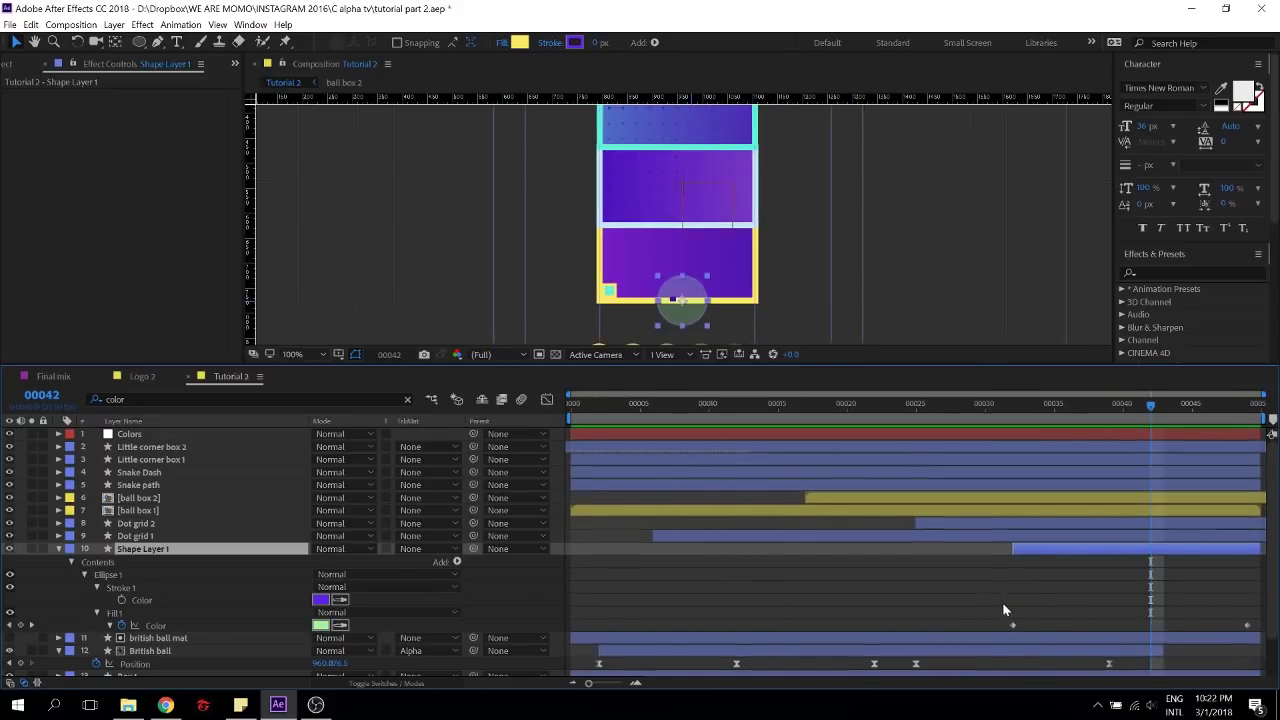
key(u)
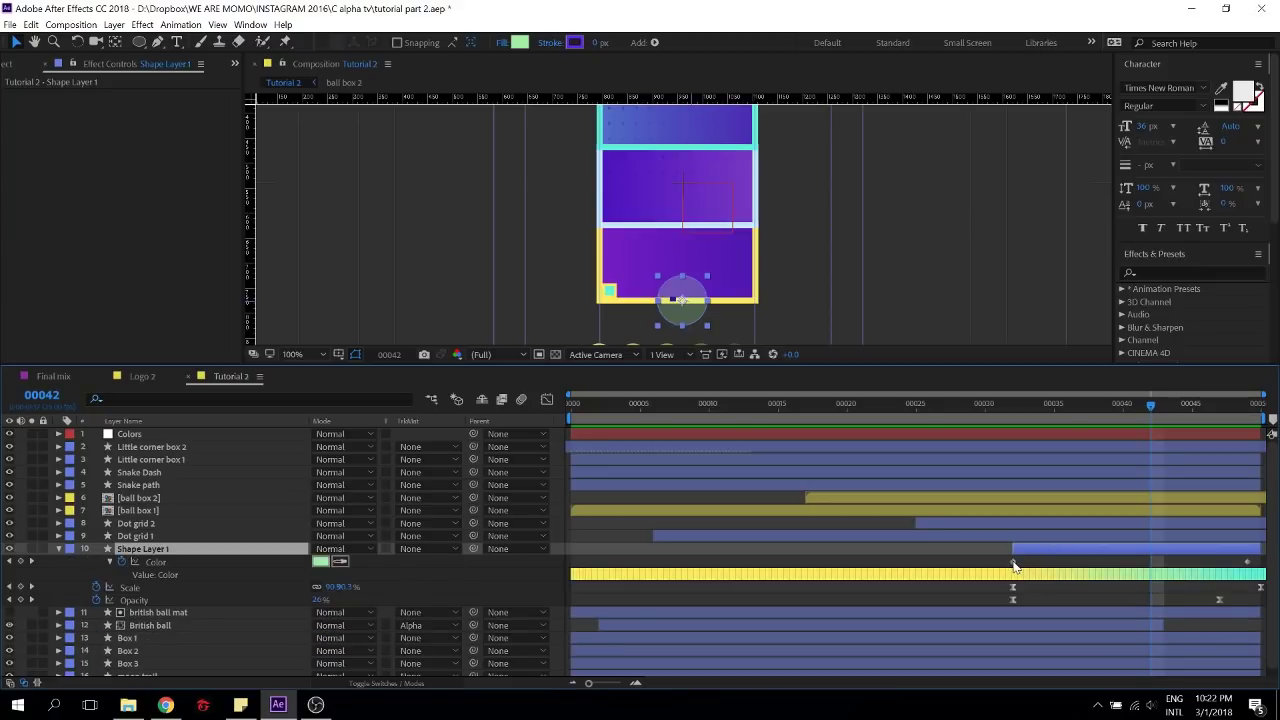
drag(1013, 563, 1138, 564)
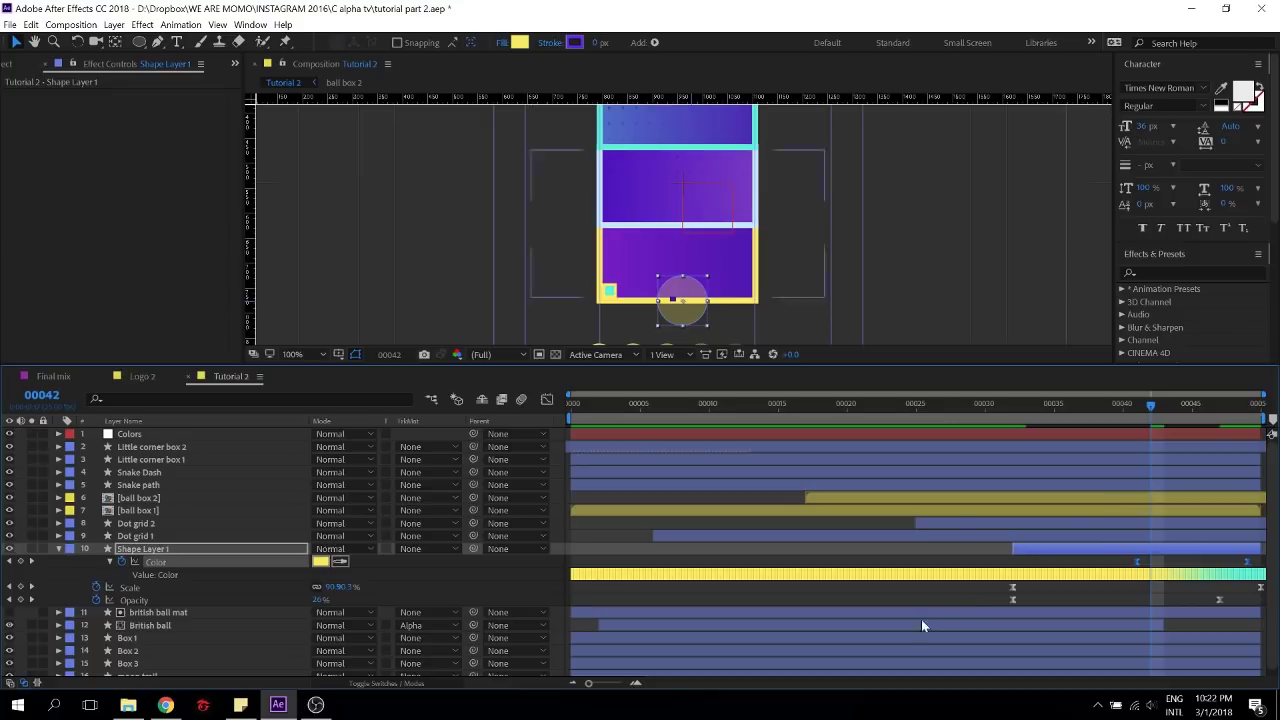
click(850, 403)
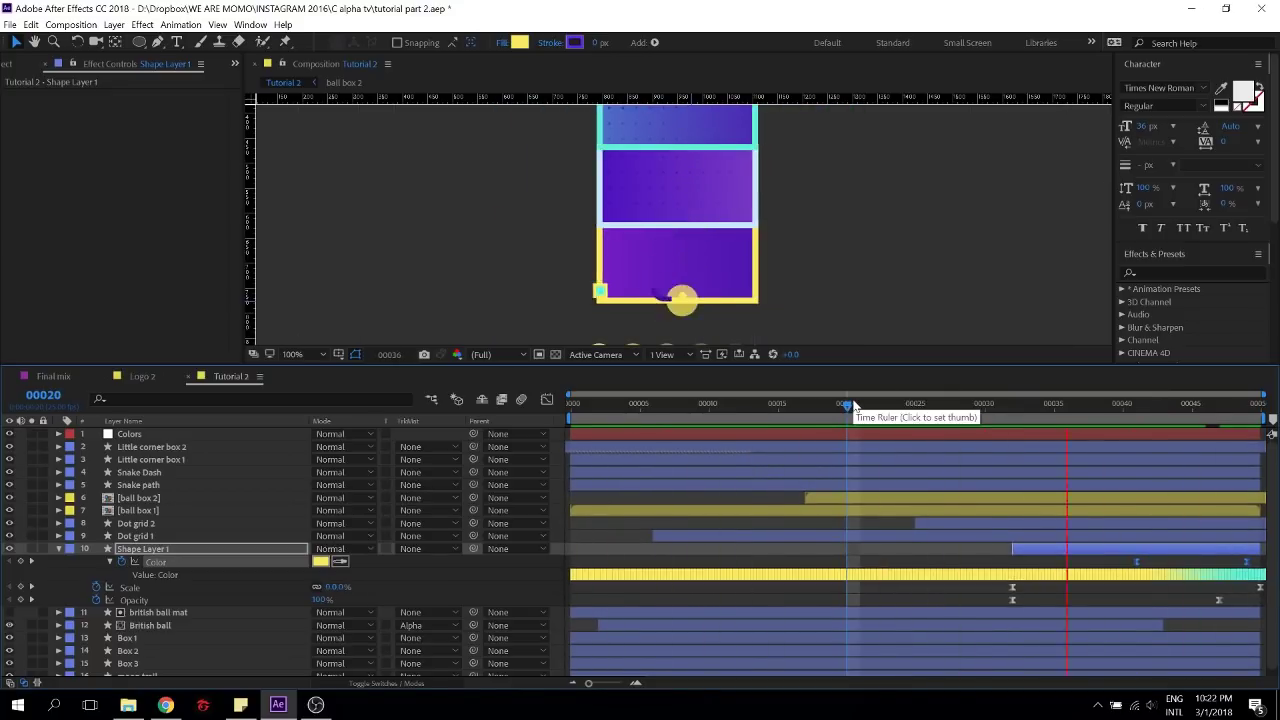
key(ctrl+s)
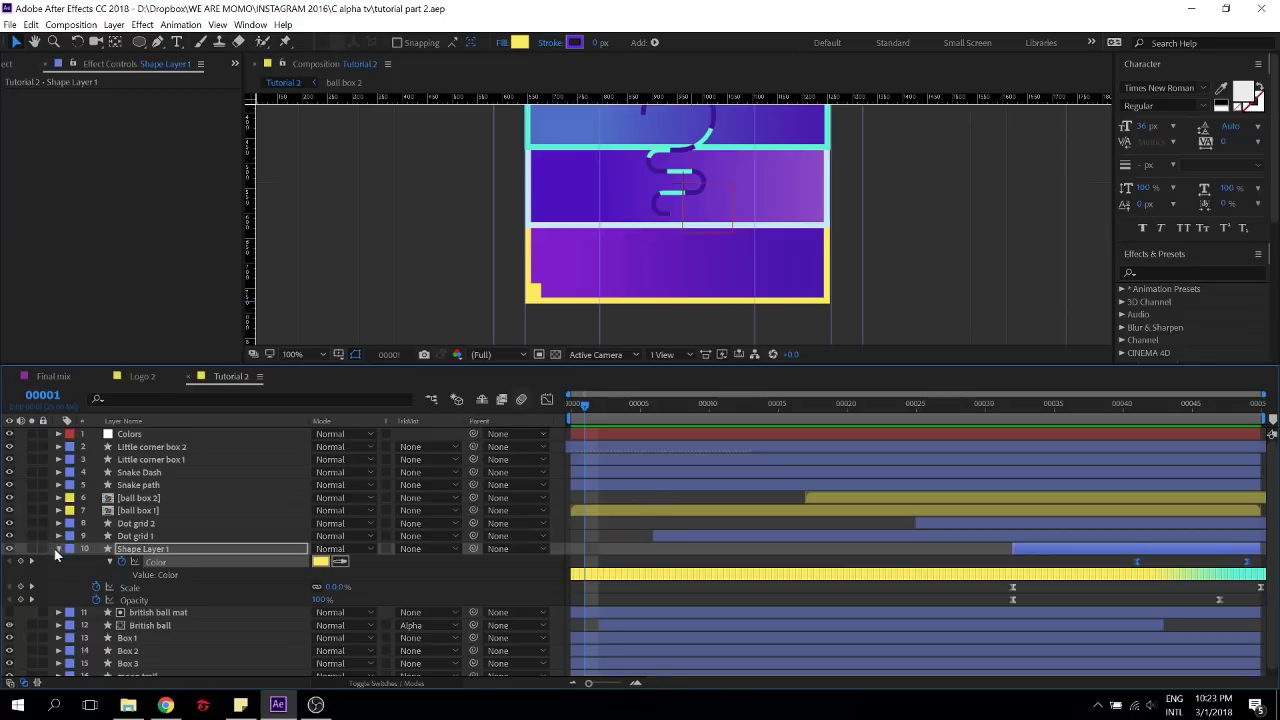
Rename the circle layer to British ball FX and collapse its properties
click(165, 549)
key(Return)
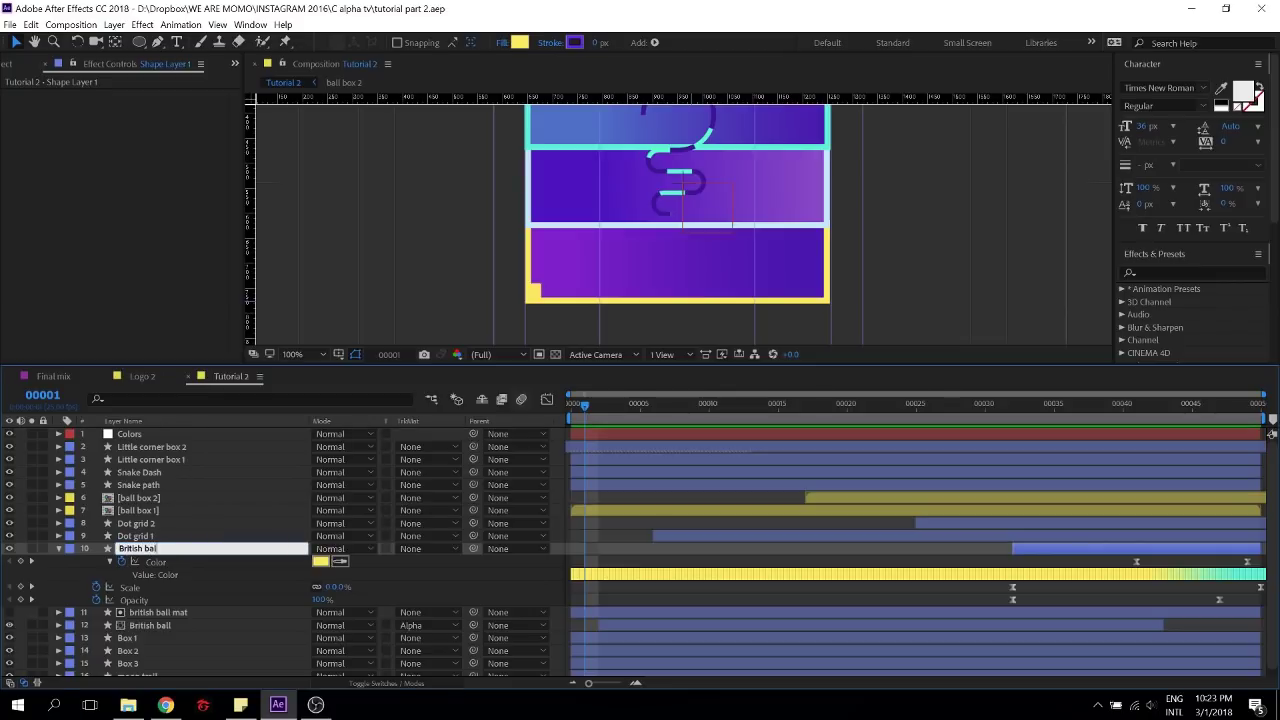
key(Return)
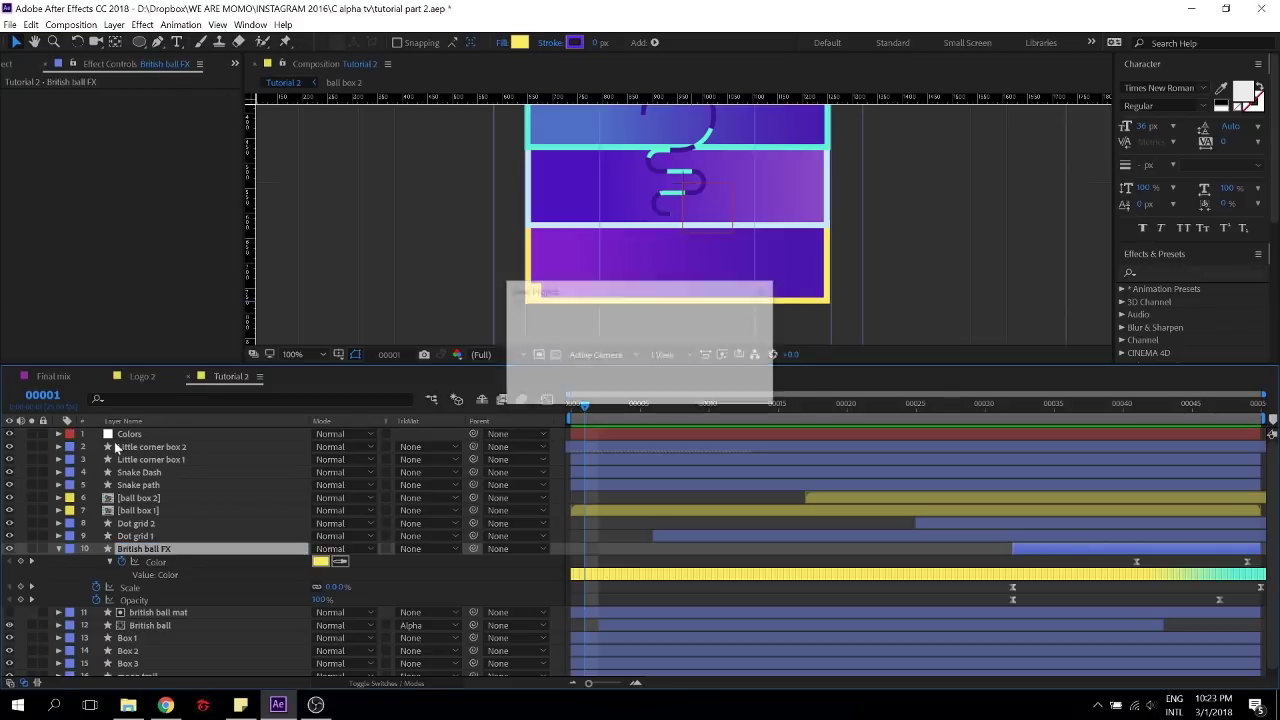
click(59, 549)
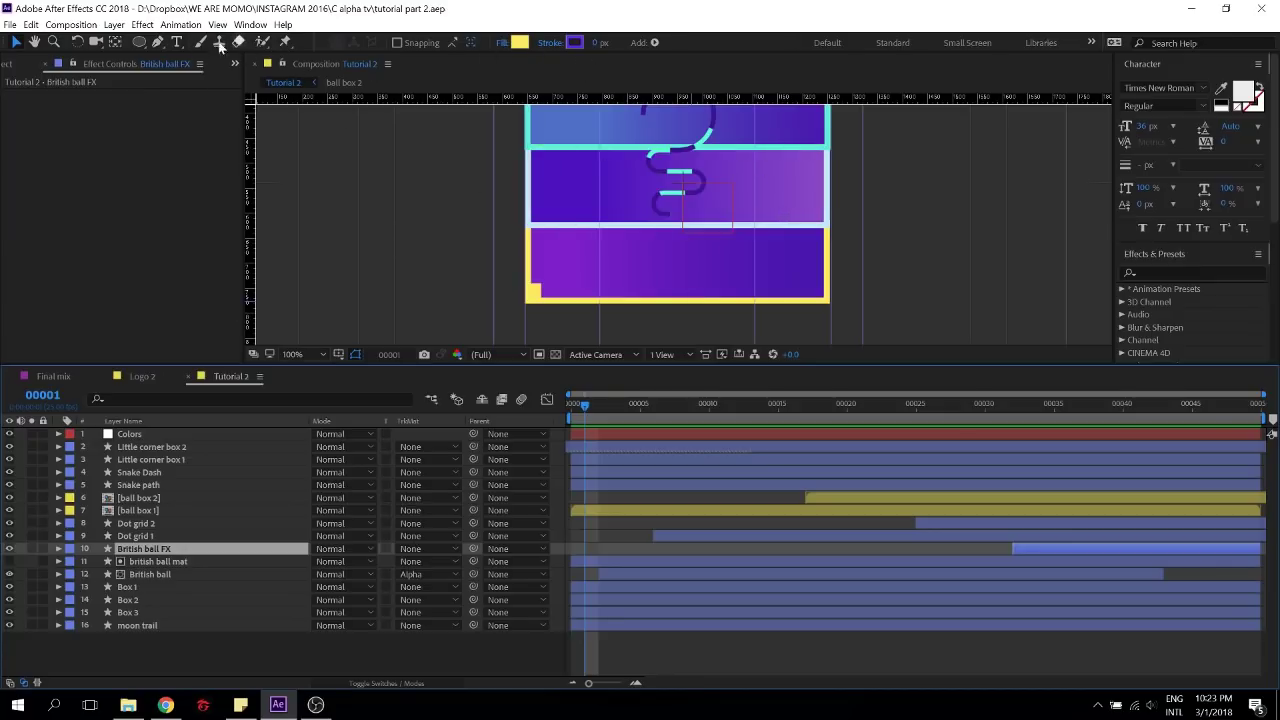
Set the Pen tool to no fill and a 3 px yellow FFEB60 stroke sampled from the little corner box
click(160, 43)
click(381, 43)
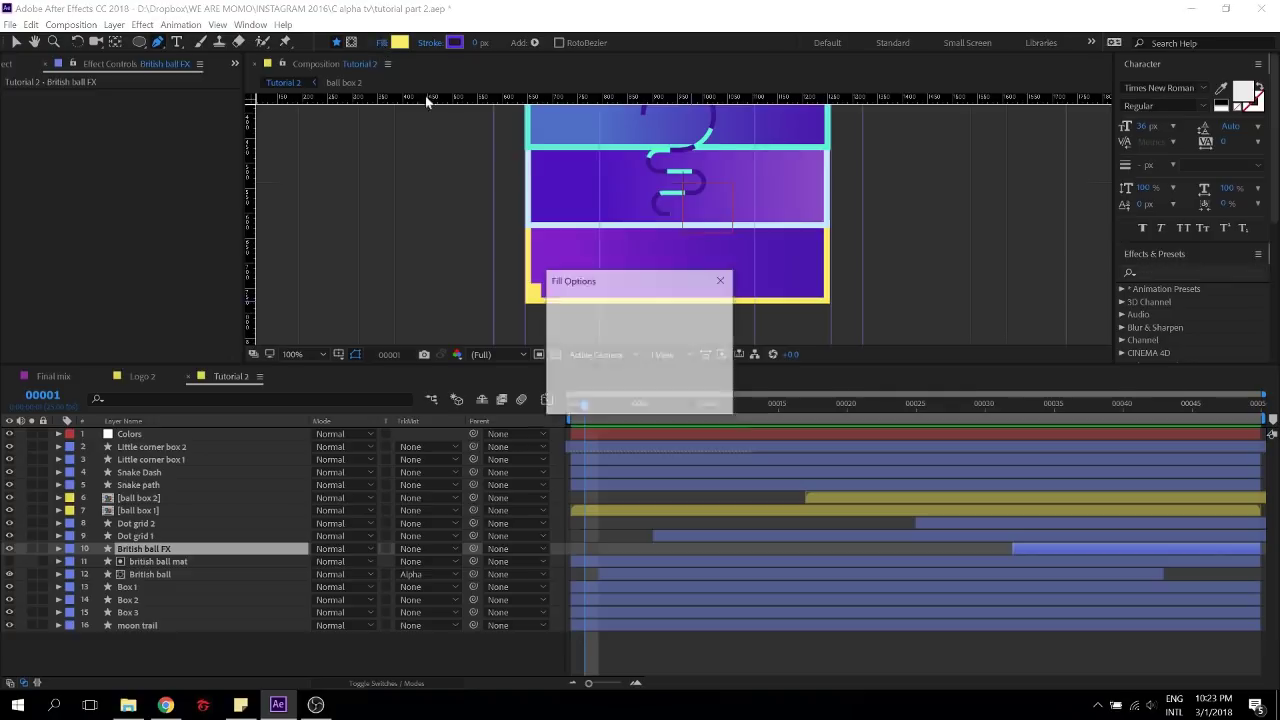
click(564, 310)
click(614, 397)
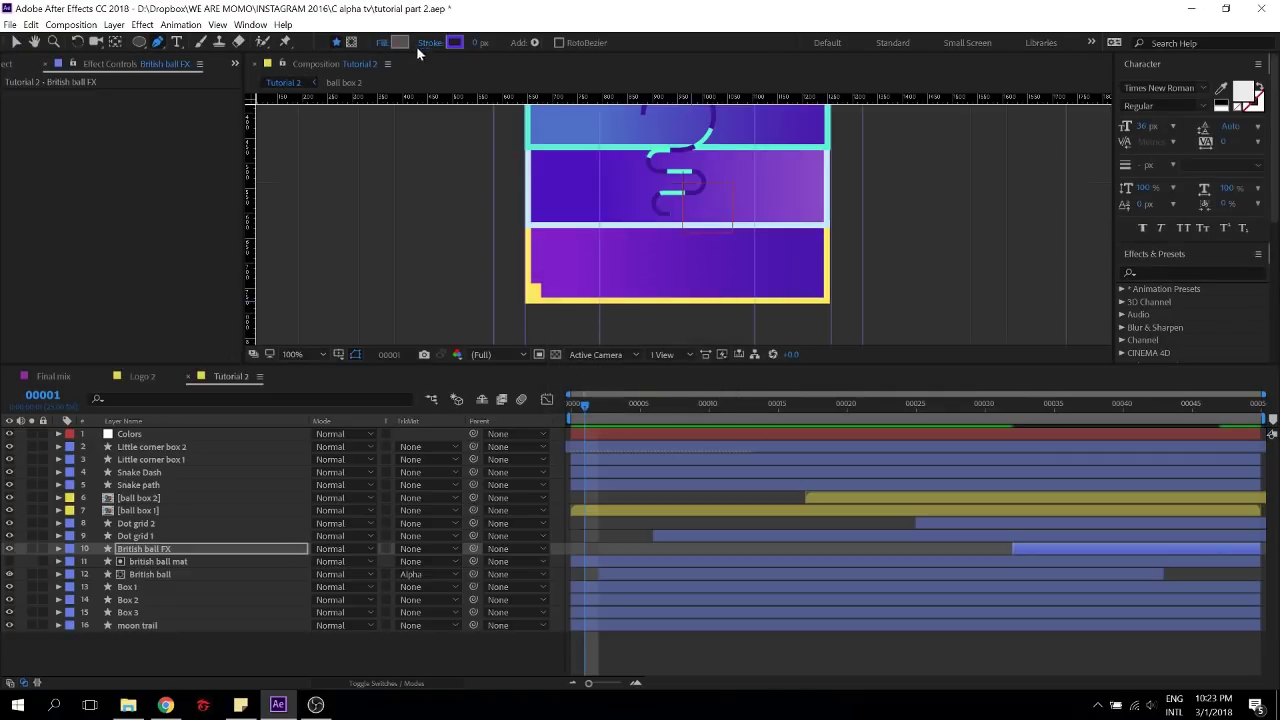
click(456, 43)
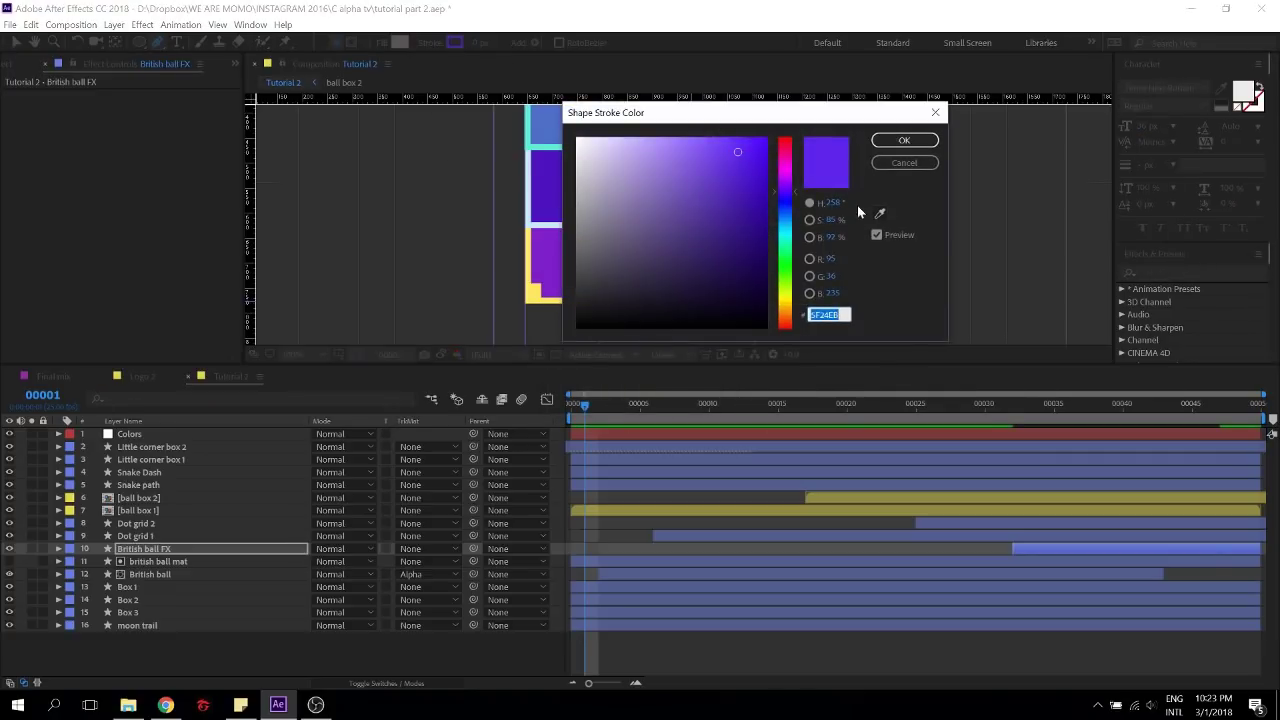
click(879, 214)
click(534, 289)
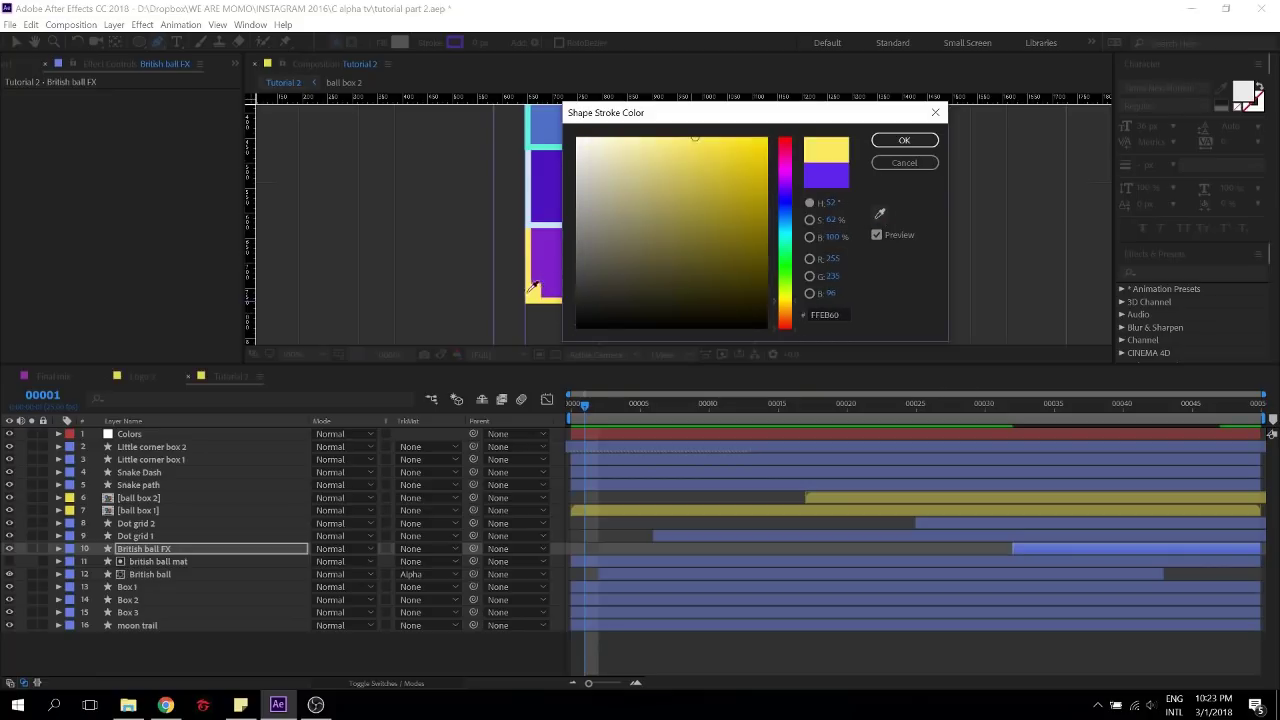
click(904, 140)
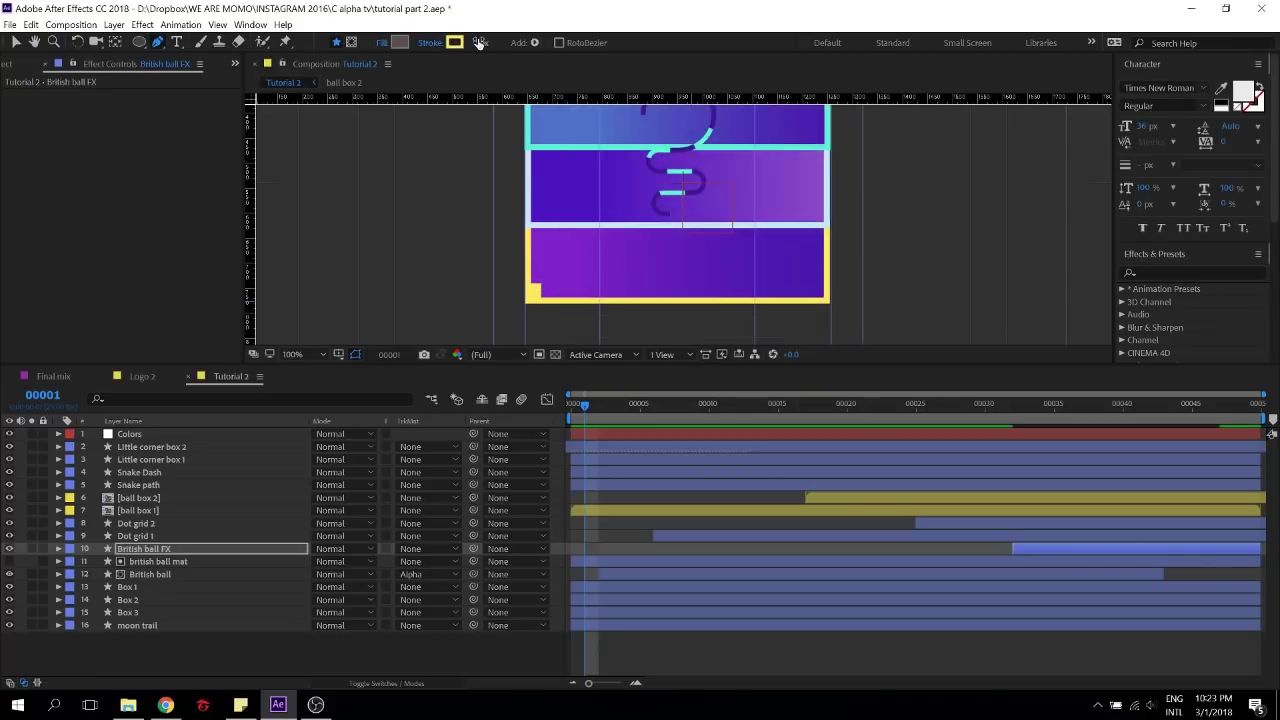
key(Return)
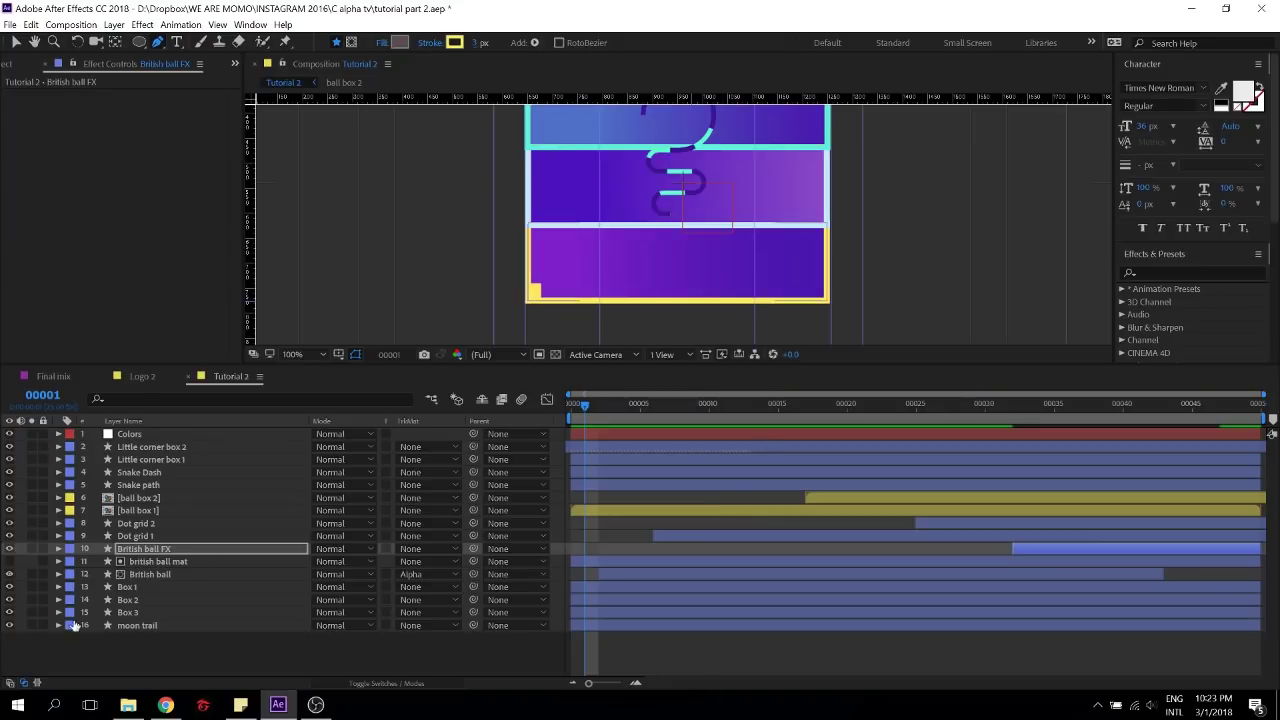
Solo Box 1–3, both ball boxes and Snake path, preview them from frame 0, and clear the solos
drag(32, 588, 32, 612)
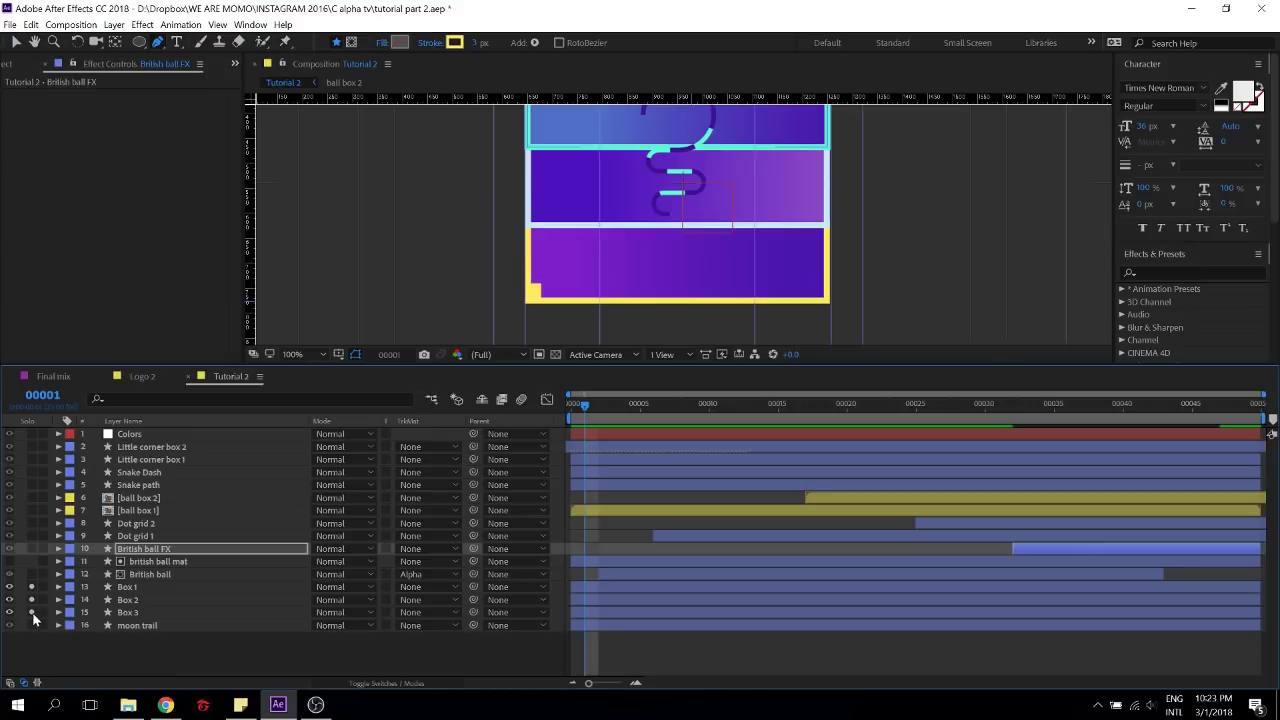
drag(32, 513, 33, 499)
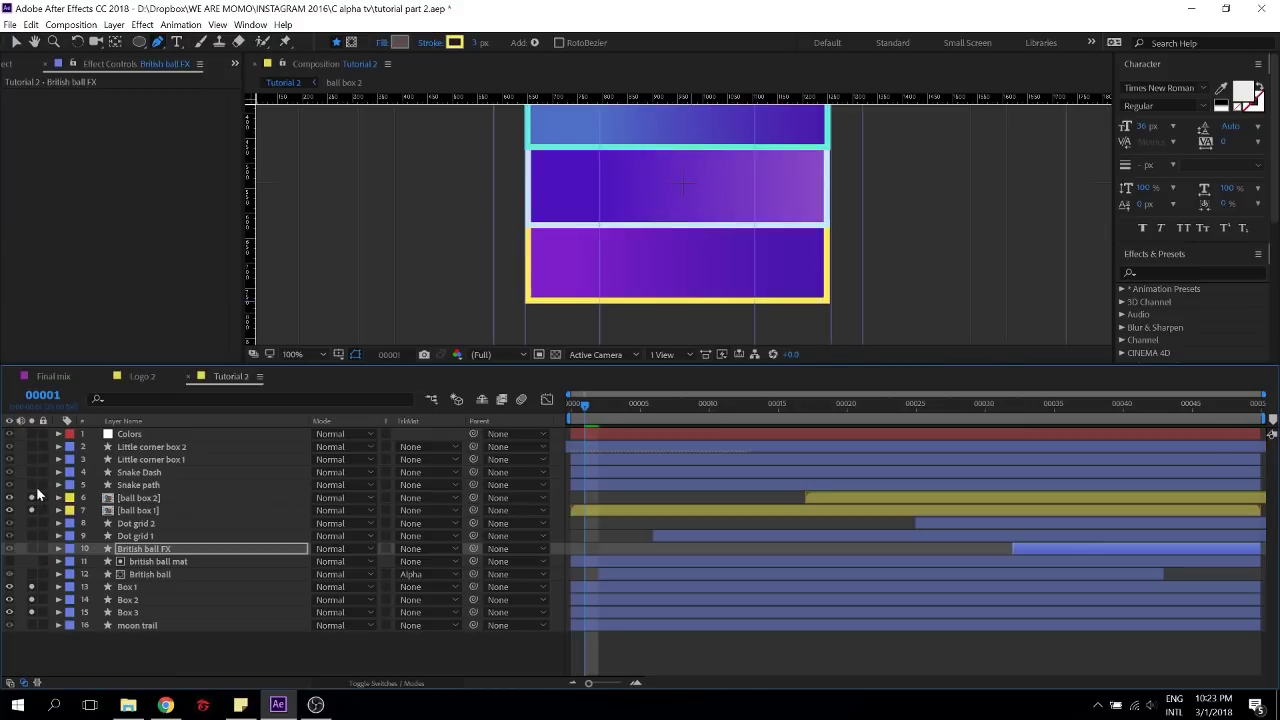
drag(572, 410, 364, 449)
key(space)
scroll(793, 208, down, 2)
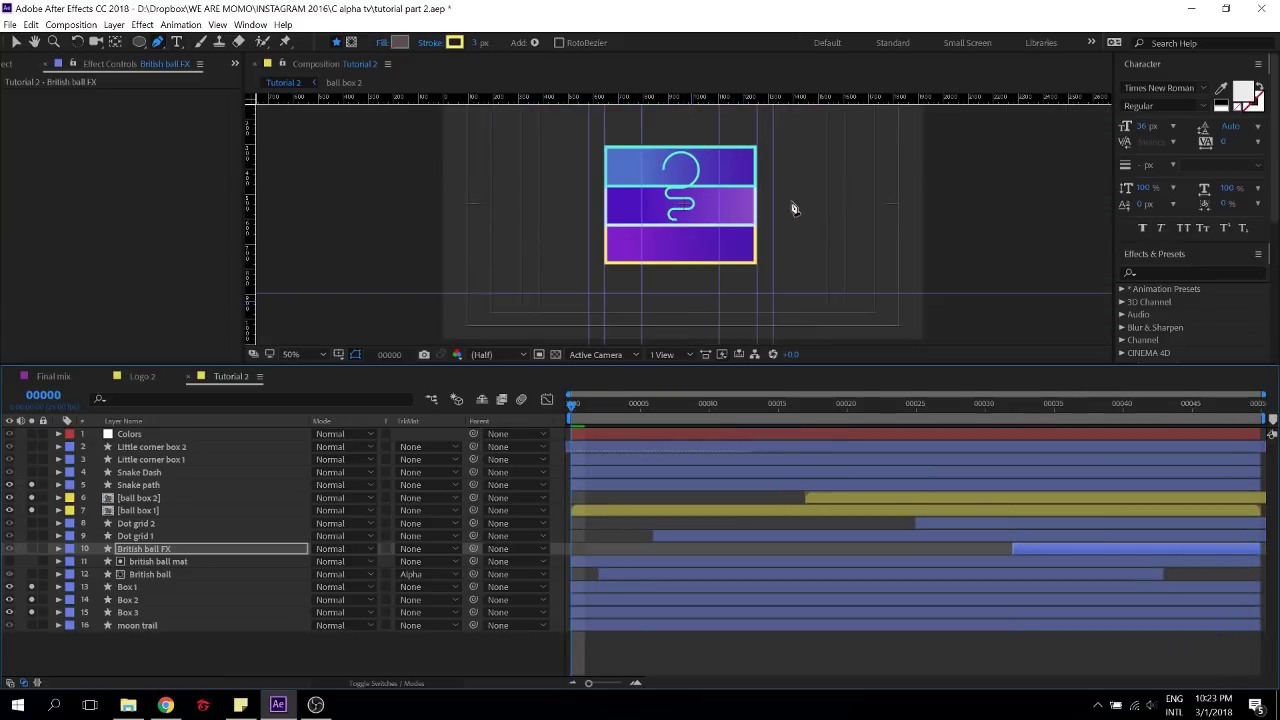
key(space)
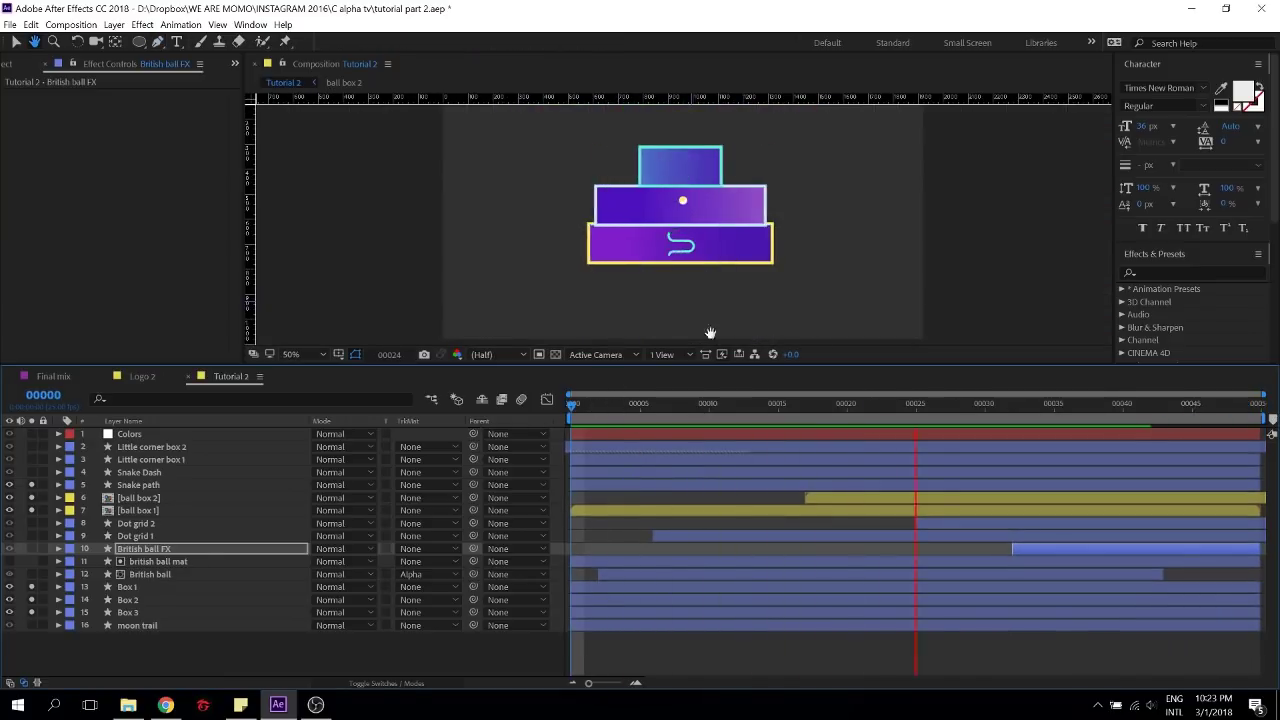
key(space)
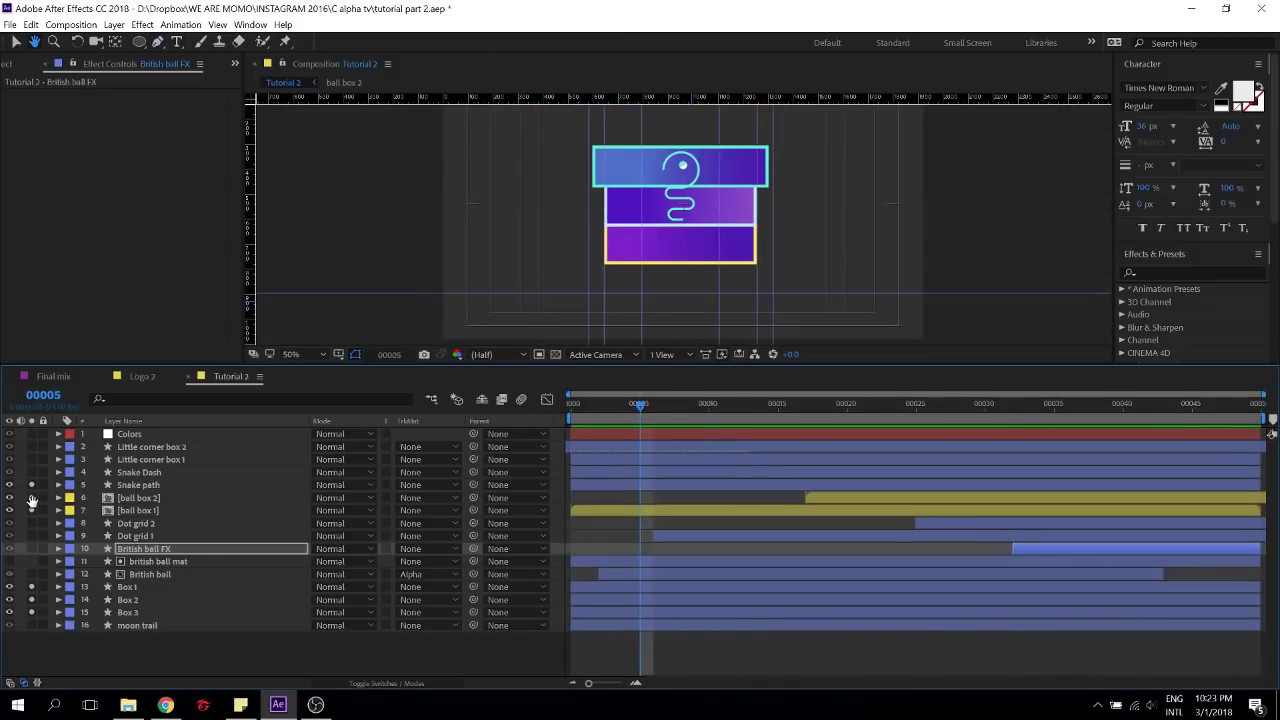
key(v)
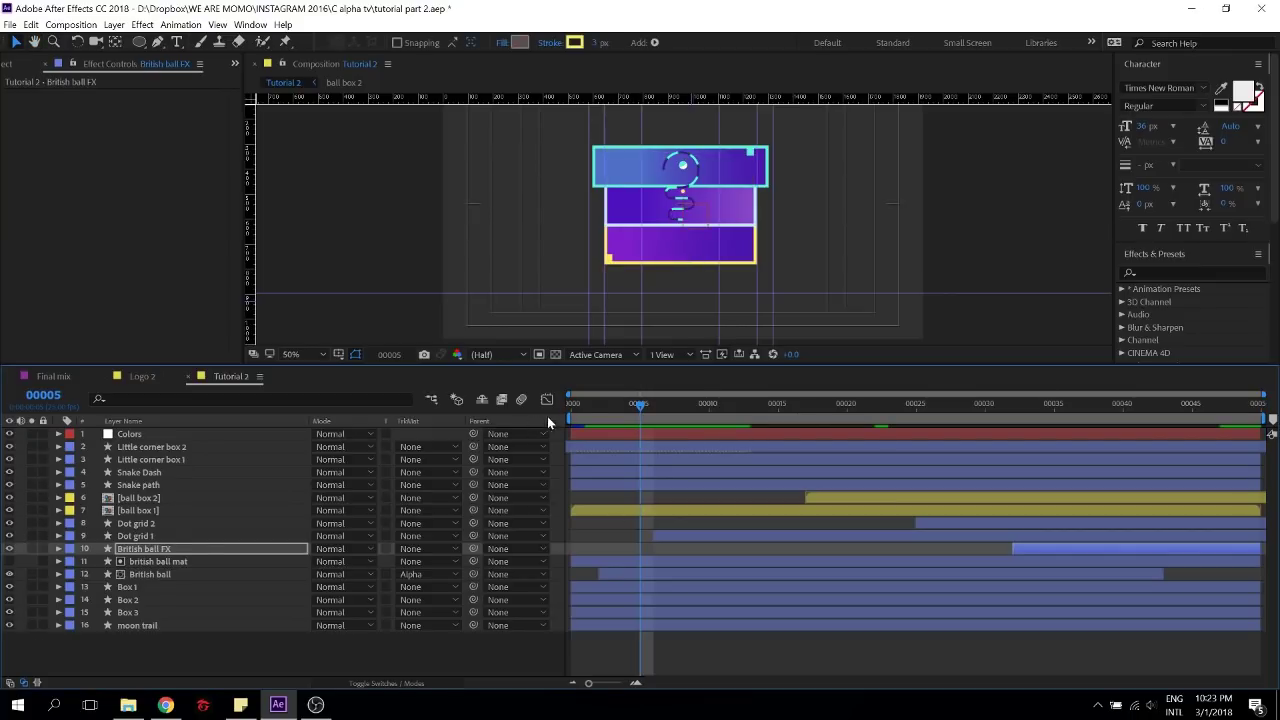
Preview the animation from the first frame with all layers shown and scrub to frame 44
key(space)
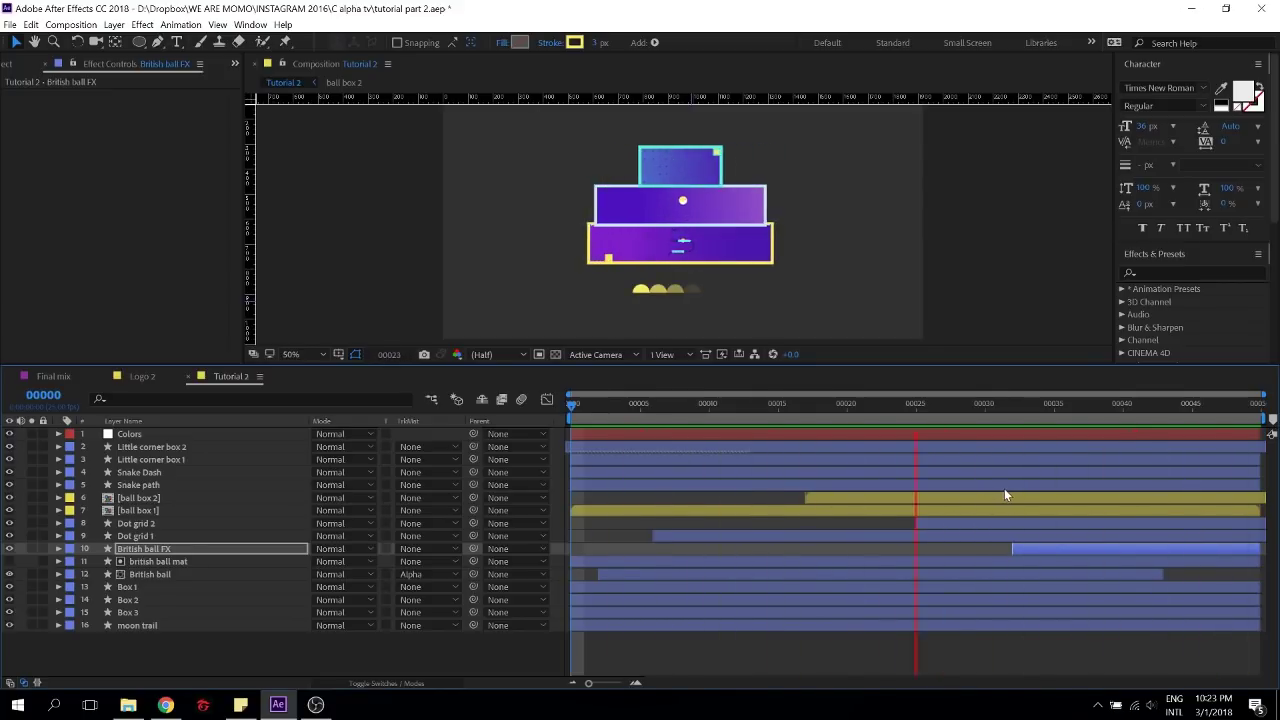
key(space)
drag(1035, 408, 1180, 410)
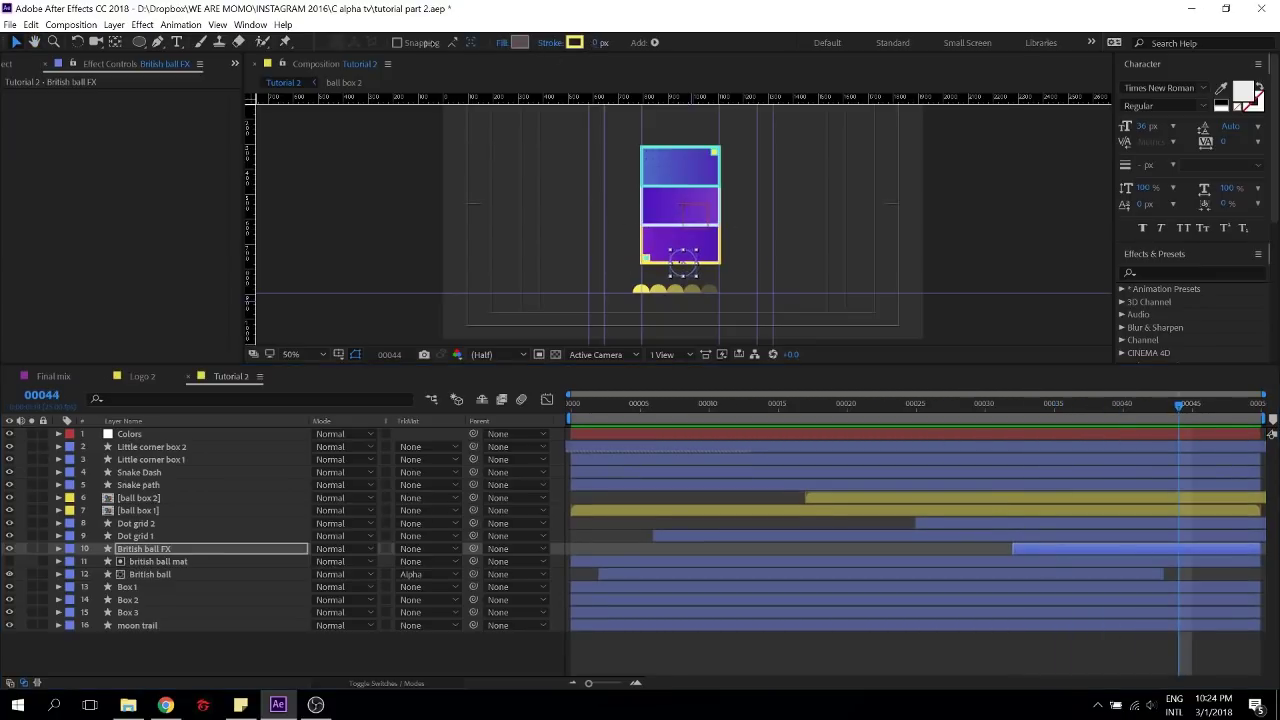
Undo the solo changes and the fill and stroke changes made to the British ball FX layer
click(856, 652)
key(ctrl+z)
key(ctrl+z)
key(ctrl+z)
key(ctrl+z)
key(ctrl+z)
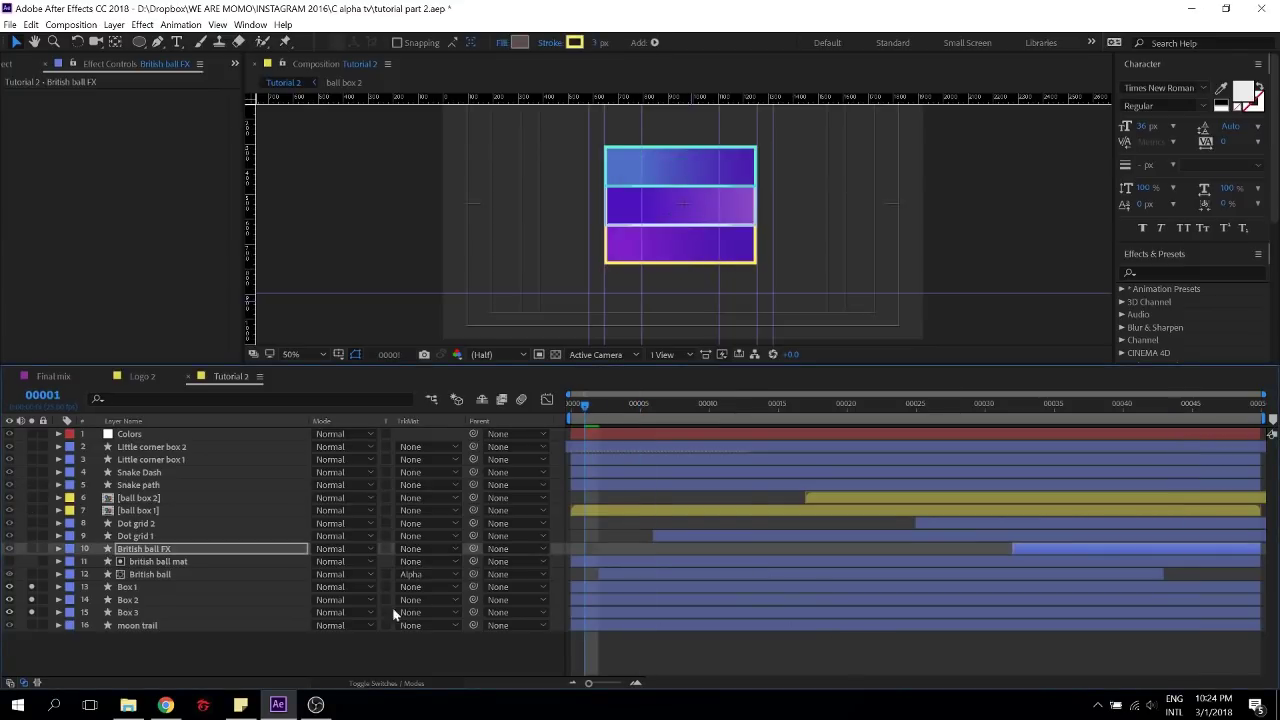
key(ctrl+z)
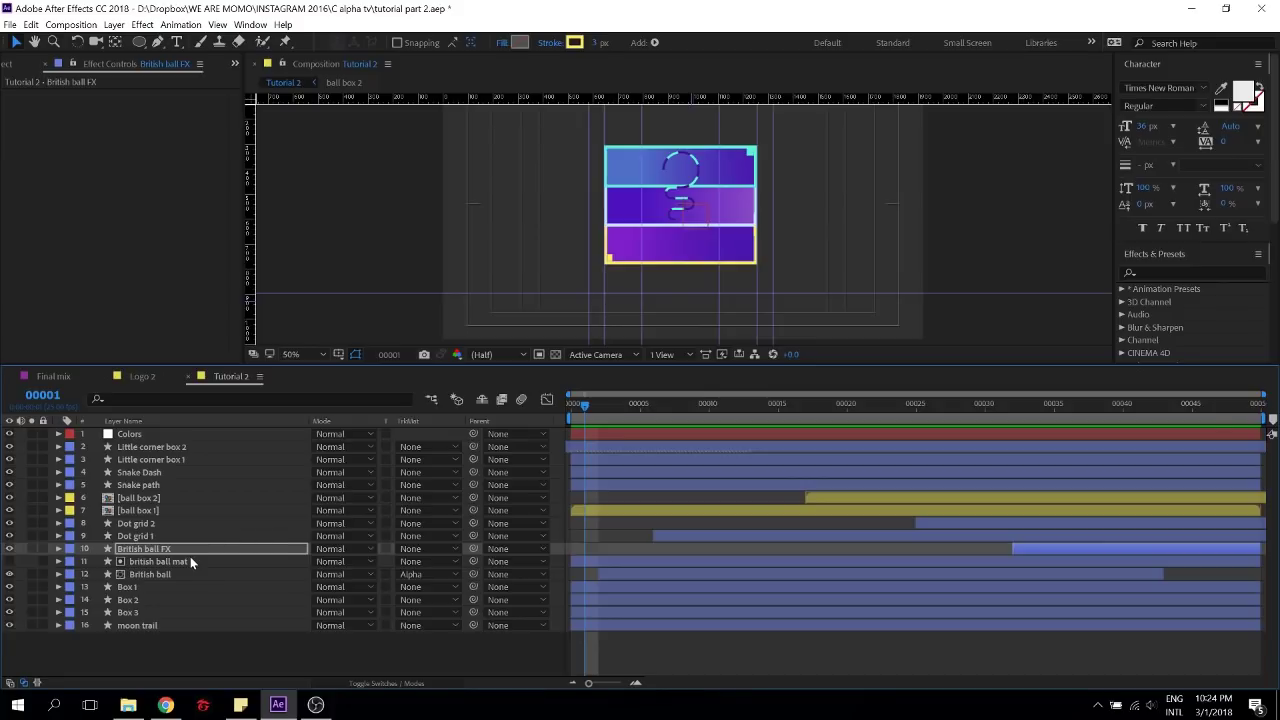
click(1248, 406)
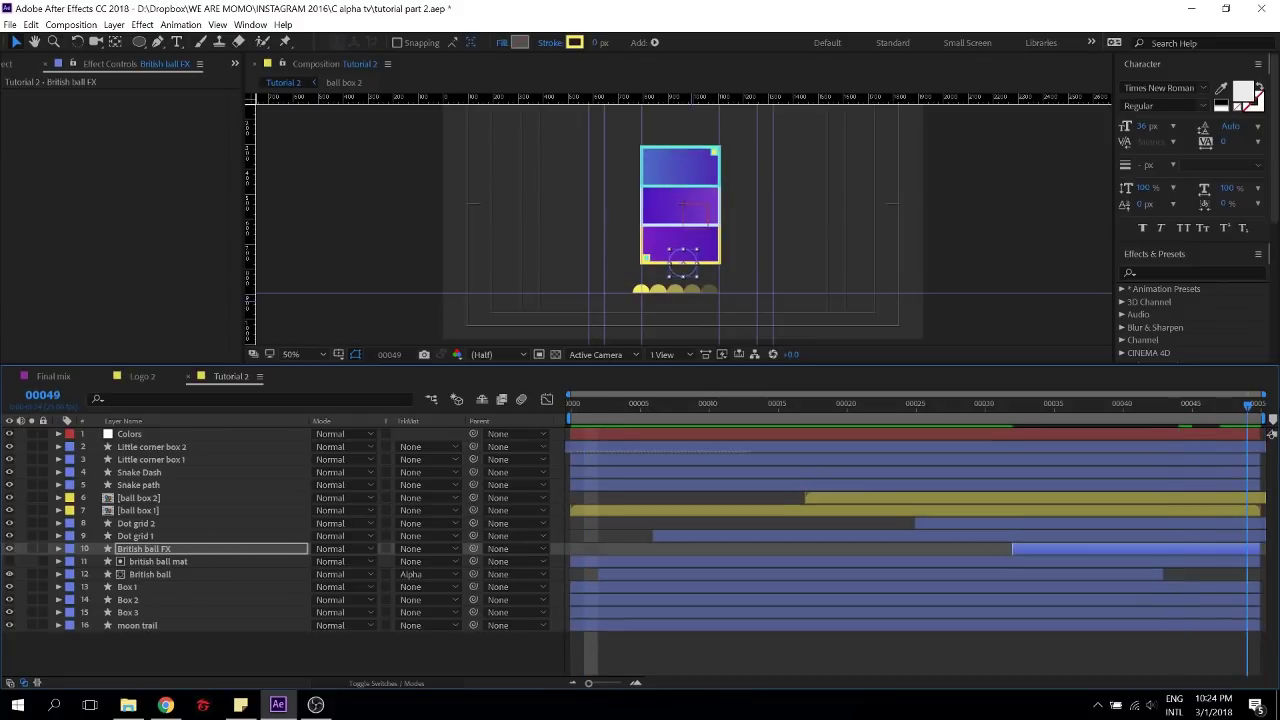
key(ctrl+z)
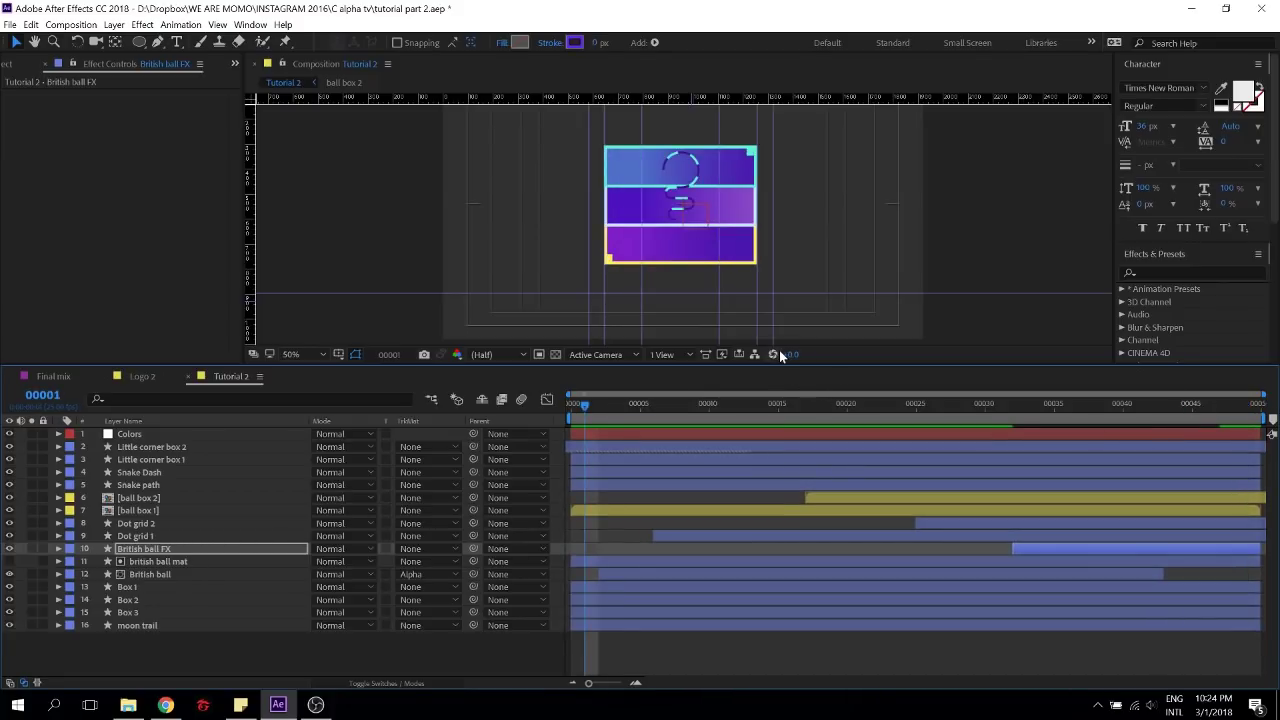
key(ctrl+z)
At frame 49 with no layer selected, draw a horizontal Pen line extending outward from the bottom box's lower-left corner
click(1248, 406)
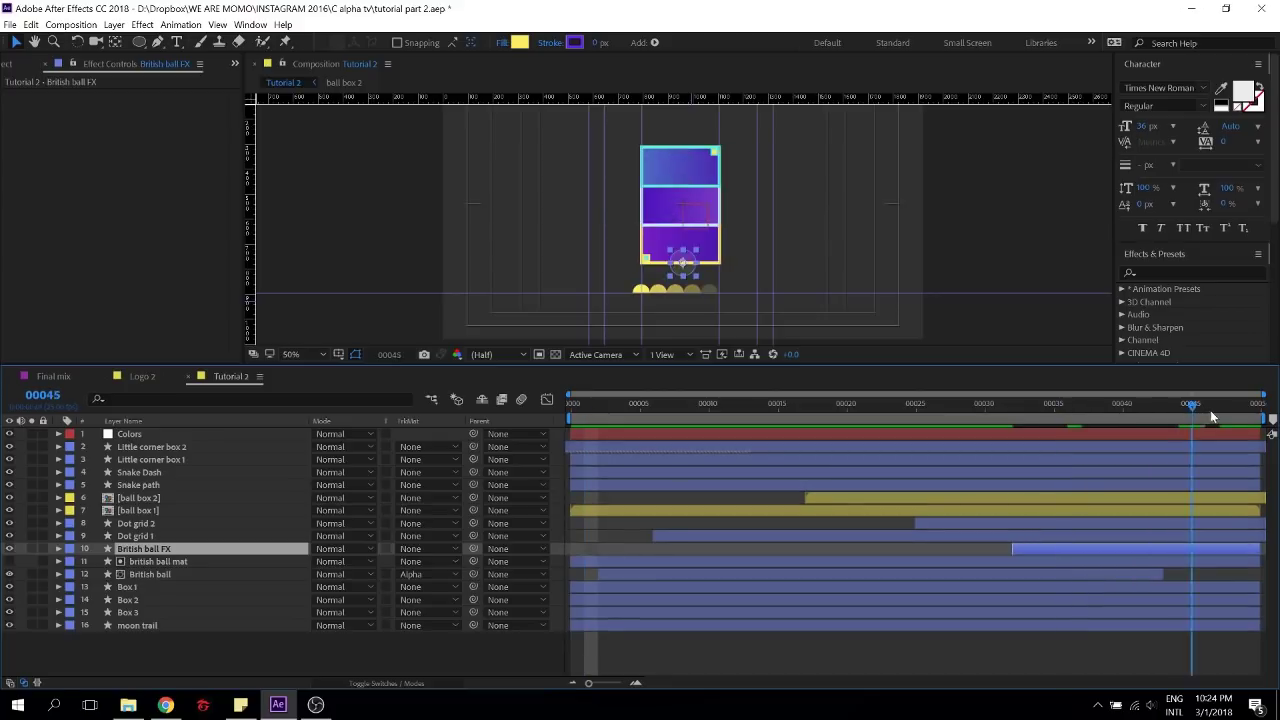
click(228, 648)
scroll(706, 284, up, 1)
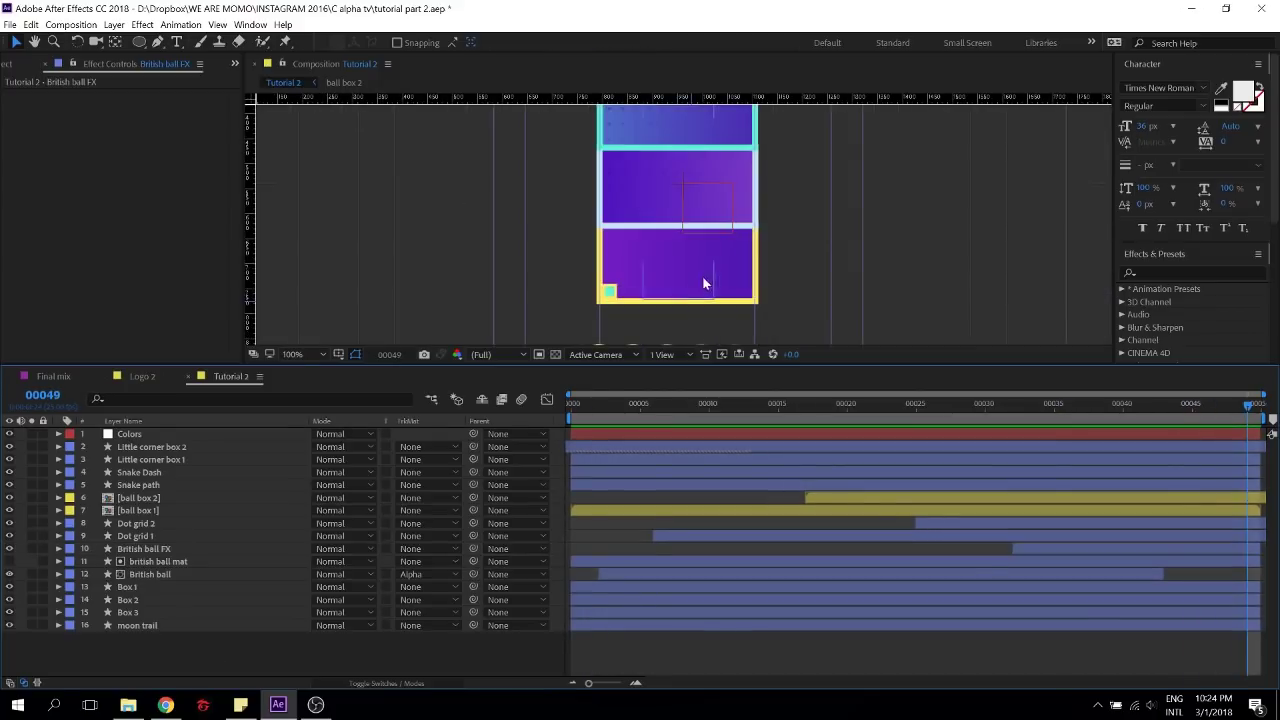
drag(709, 226, 696, 269)
click(157, 42)
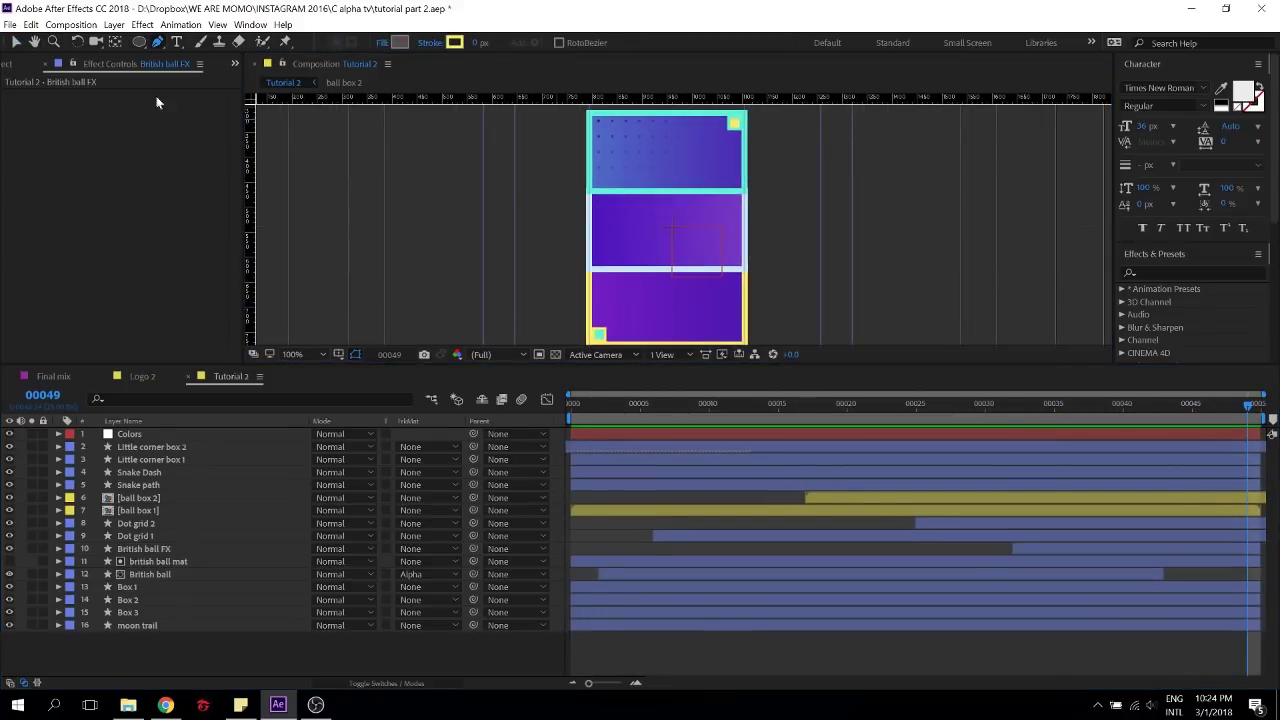
drag(602, 302, 694, 231)
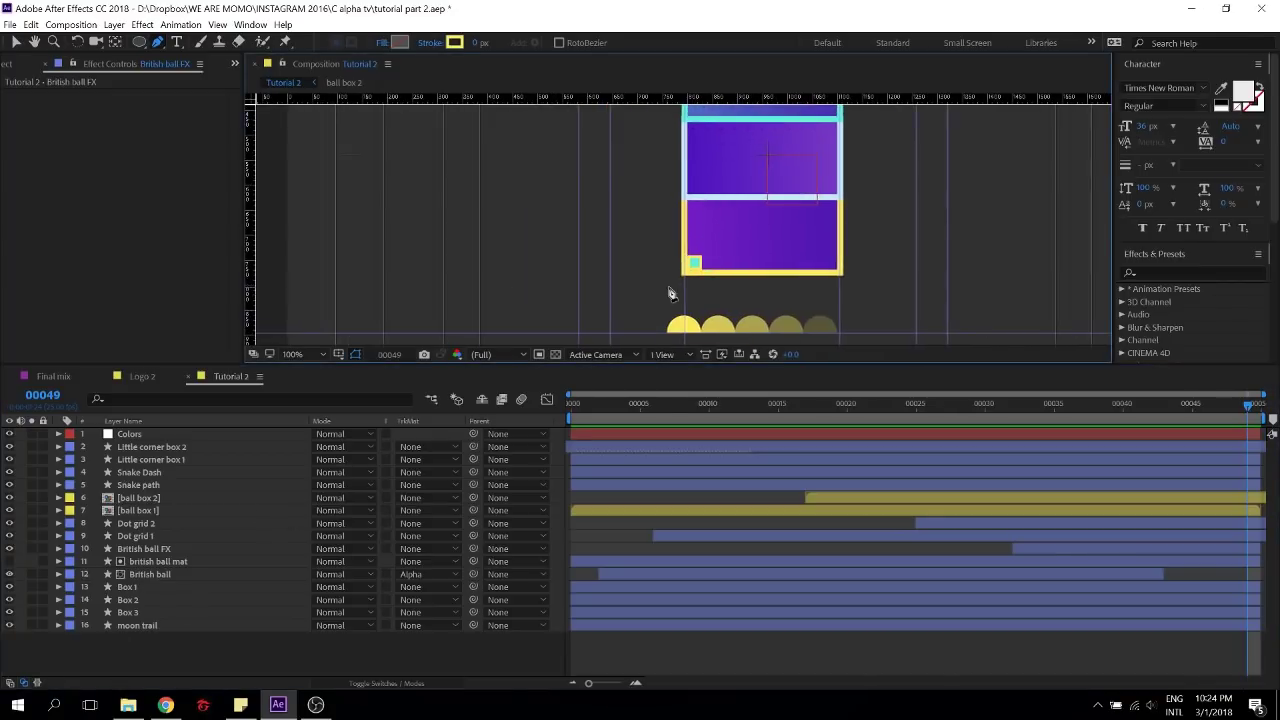
scroll(672, 292, up, 1)
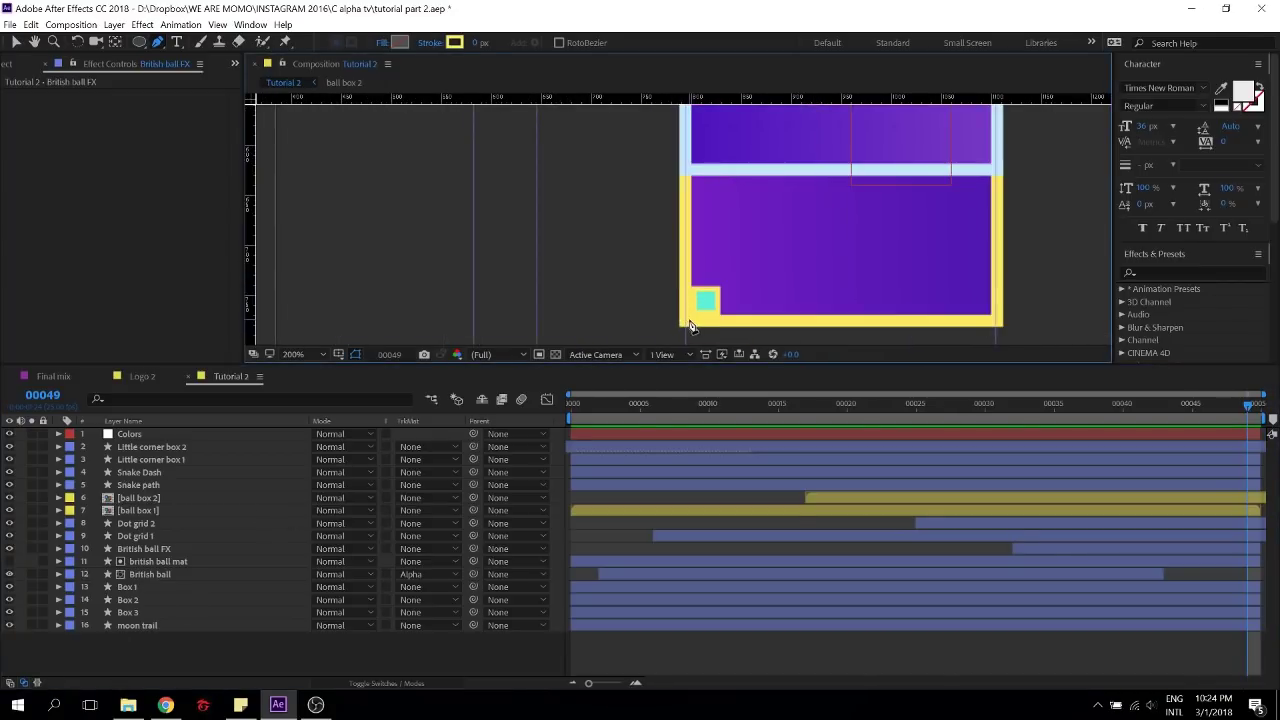
click(689, 320)
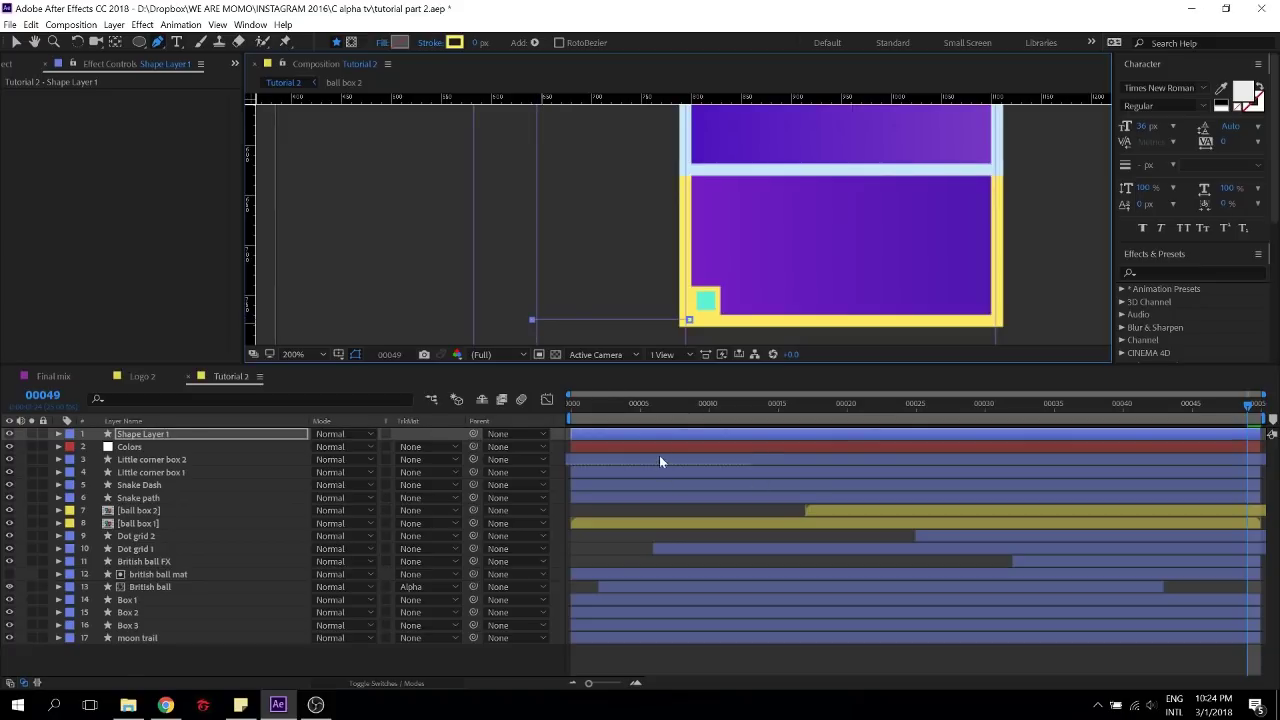
Thicken the new line's stroke until it matches the bottom box's yellow border, and deselect the line
click(480, 43)
text(3)
key(Return)
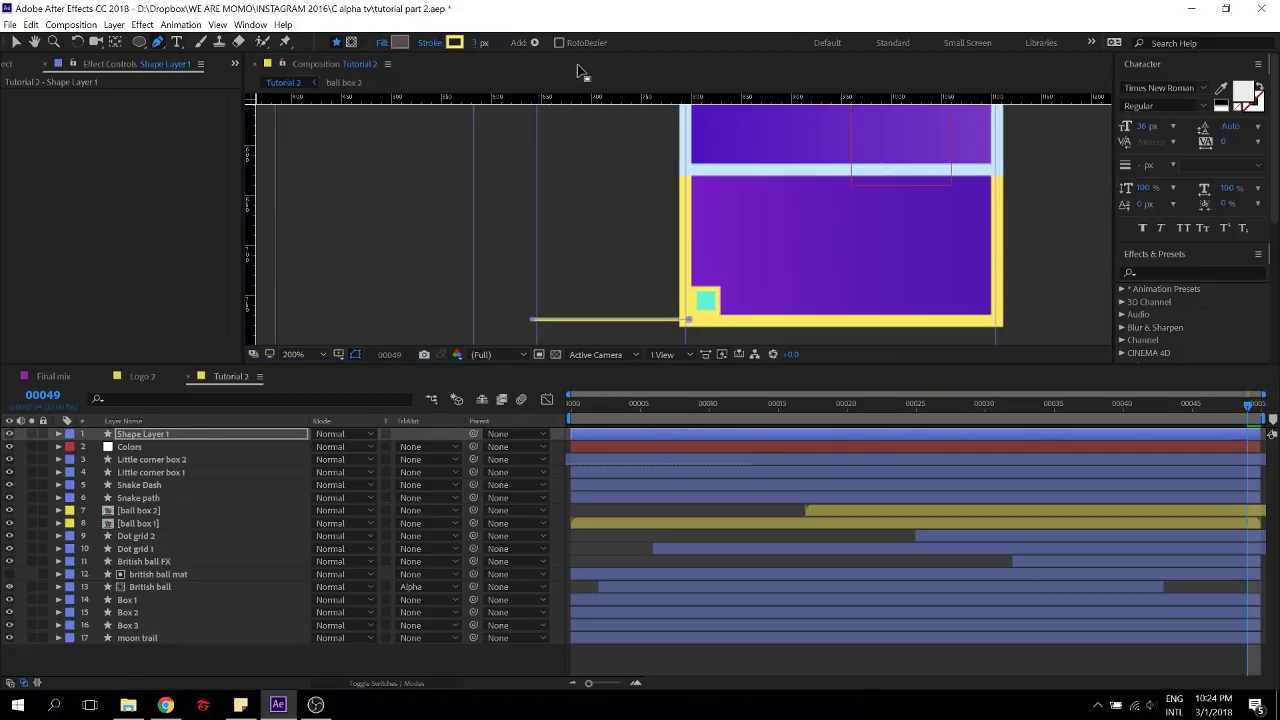
drag(480, 45, 484, 45)
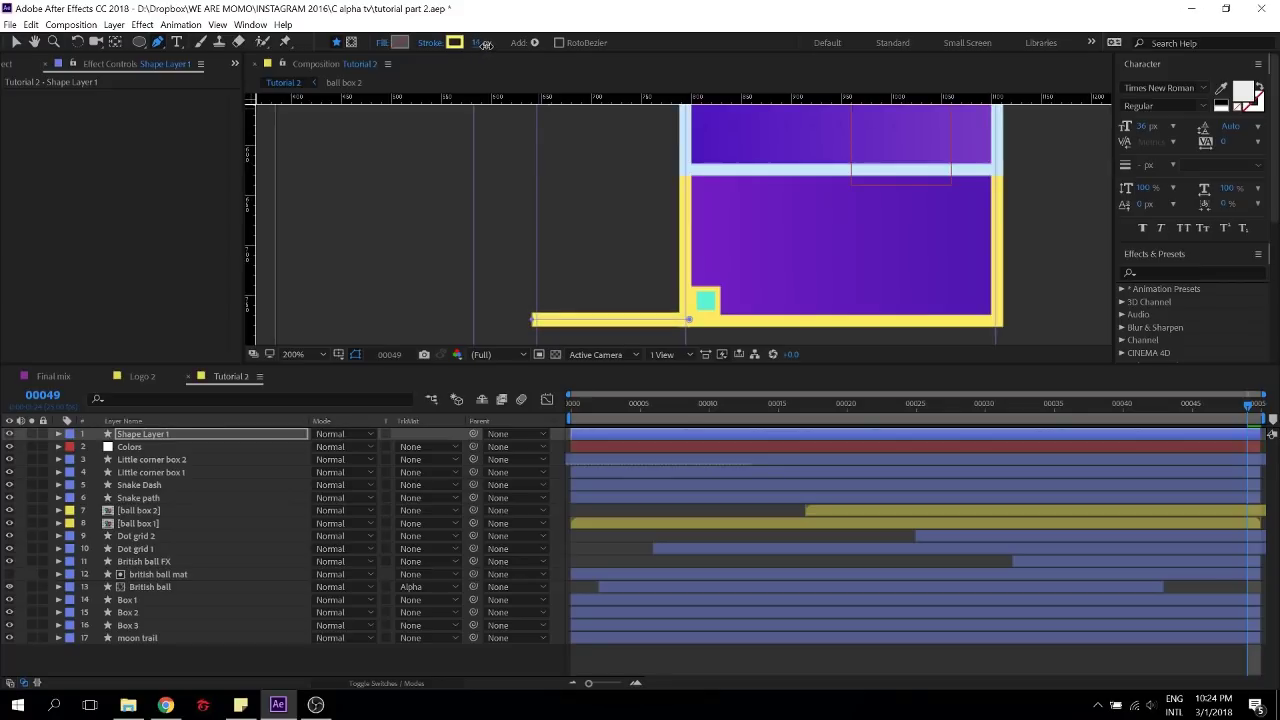
click(623, 555)
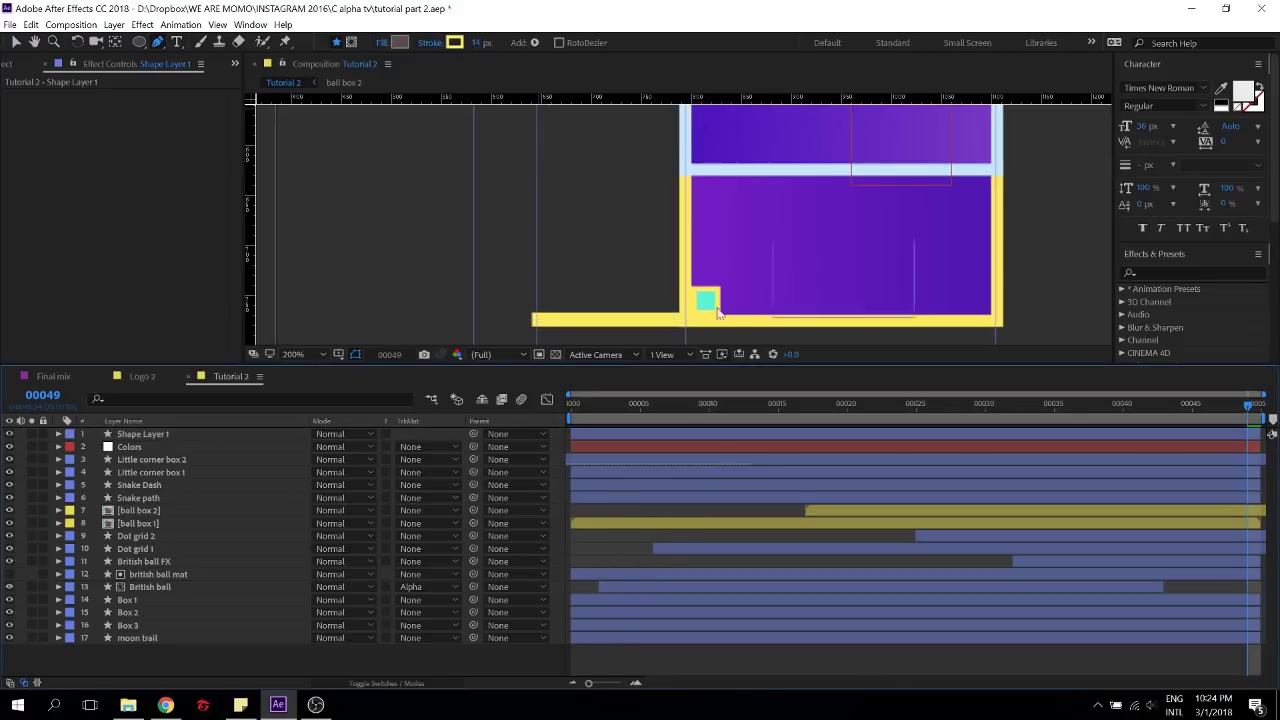
Save the project, and at frame 0 extend the yellow line's outer end farther left past the bottom box's lower-left corner
scroll(732, 291, down, 1)
key(ctrl+s)
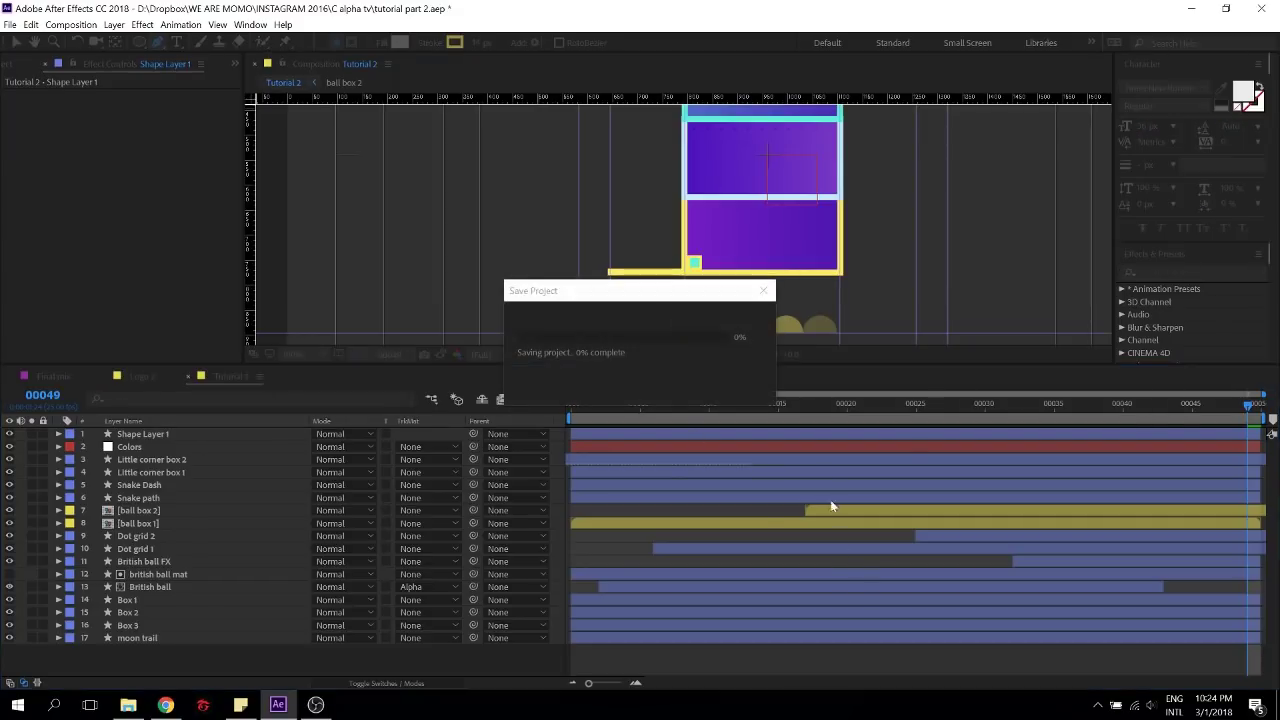
drag(1235, 408, 530, 413)
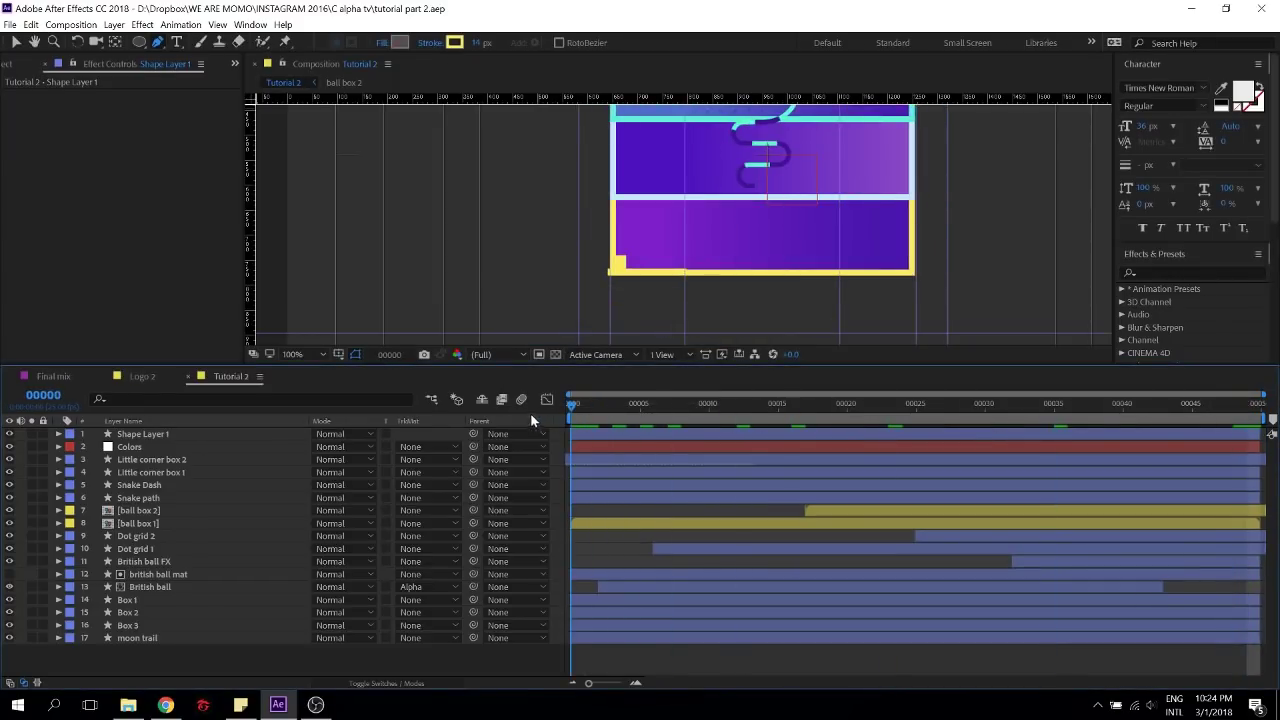
scroll(605, 305, up, 1)
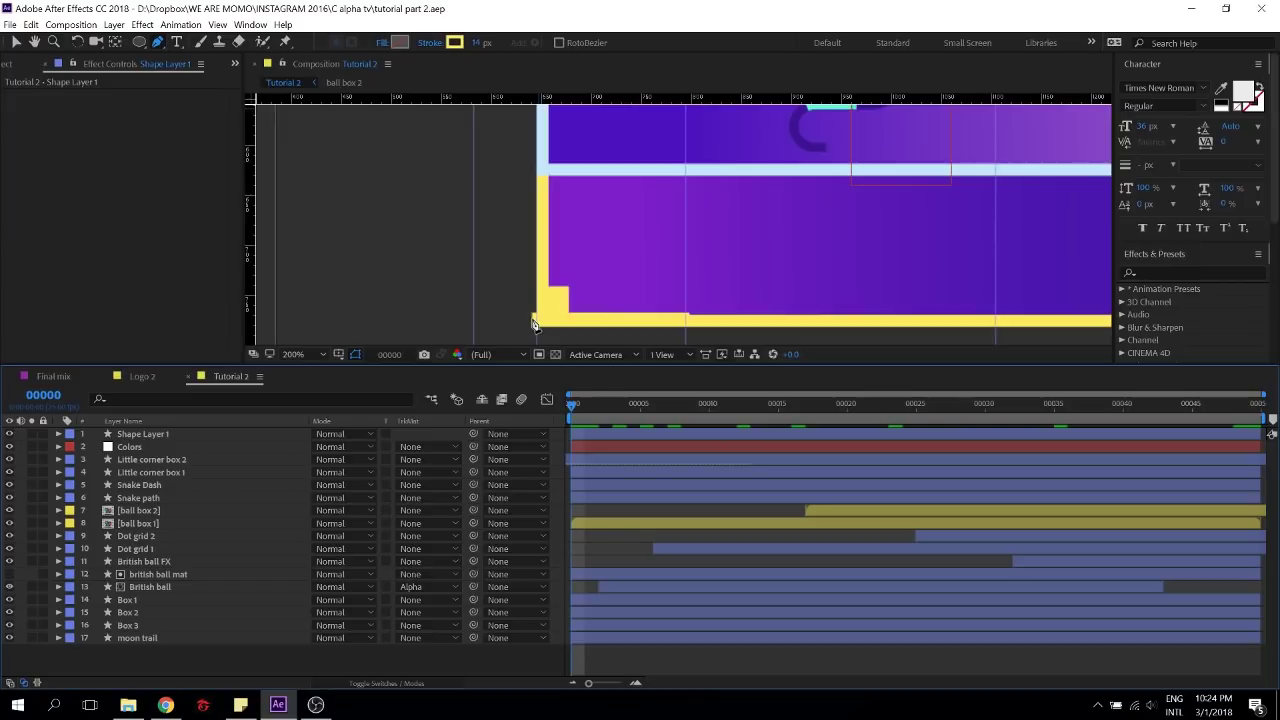
click(164, 434)
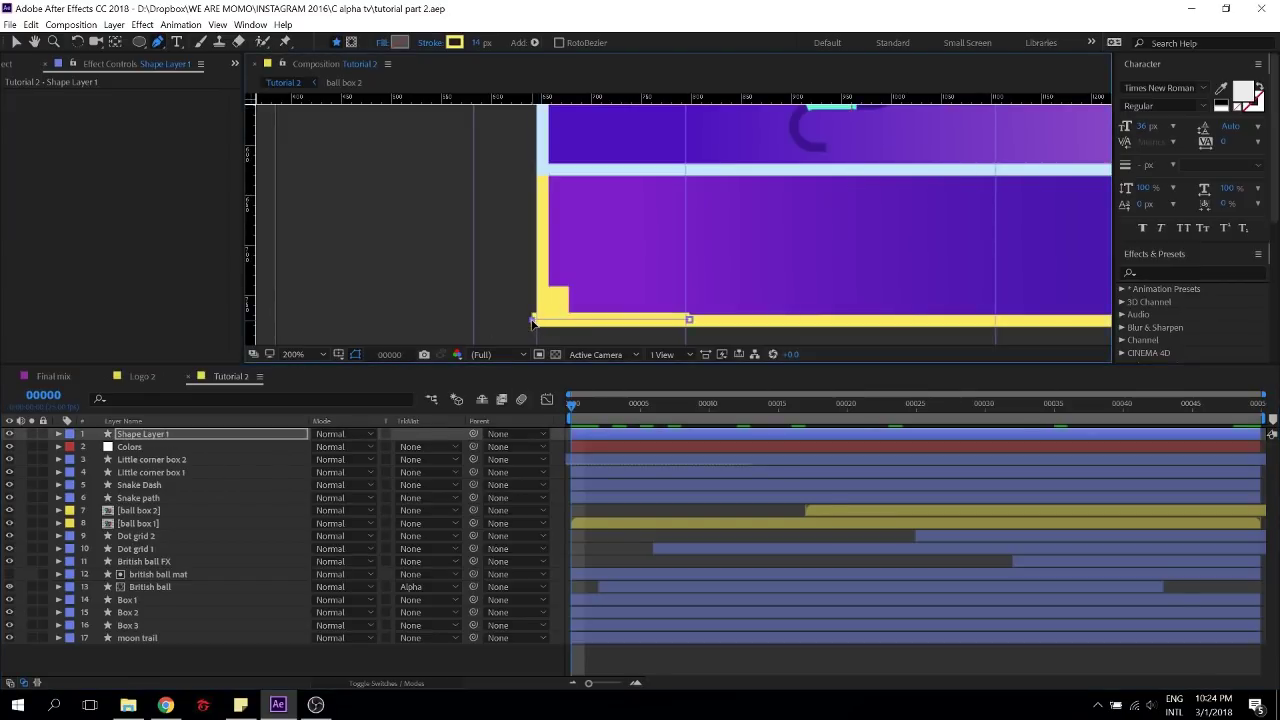
drag(533, 322, 470, 324)
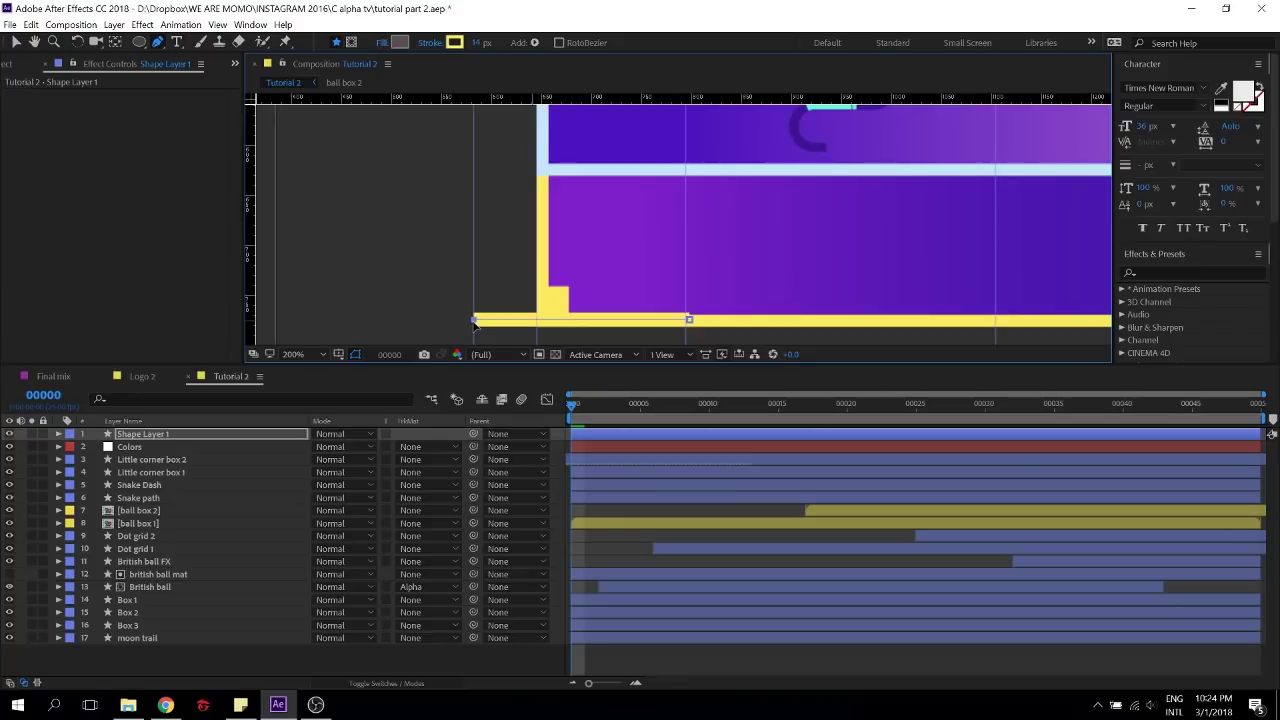
drag(475, 321, 428, 330)
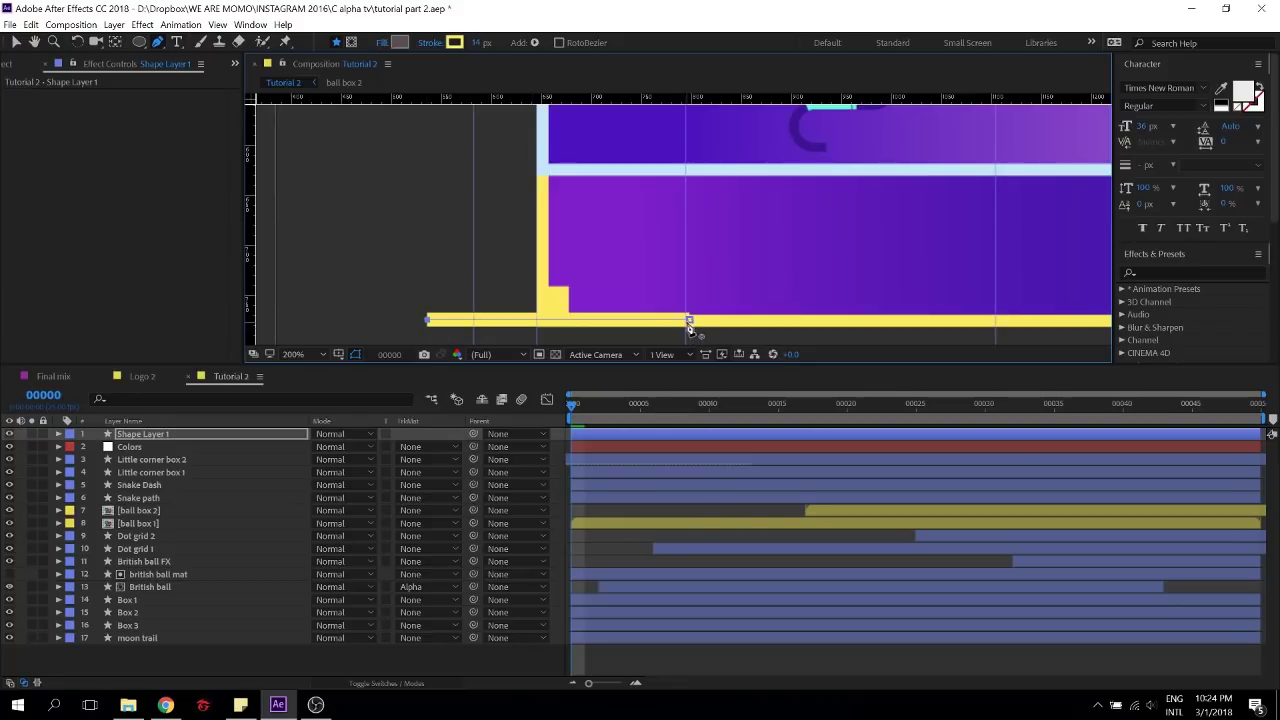
Try to reposition the yellow line's inner endpoint along the box's bottom border with the Selection tool, and undo the move
key(v)
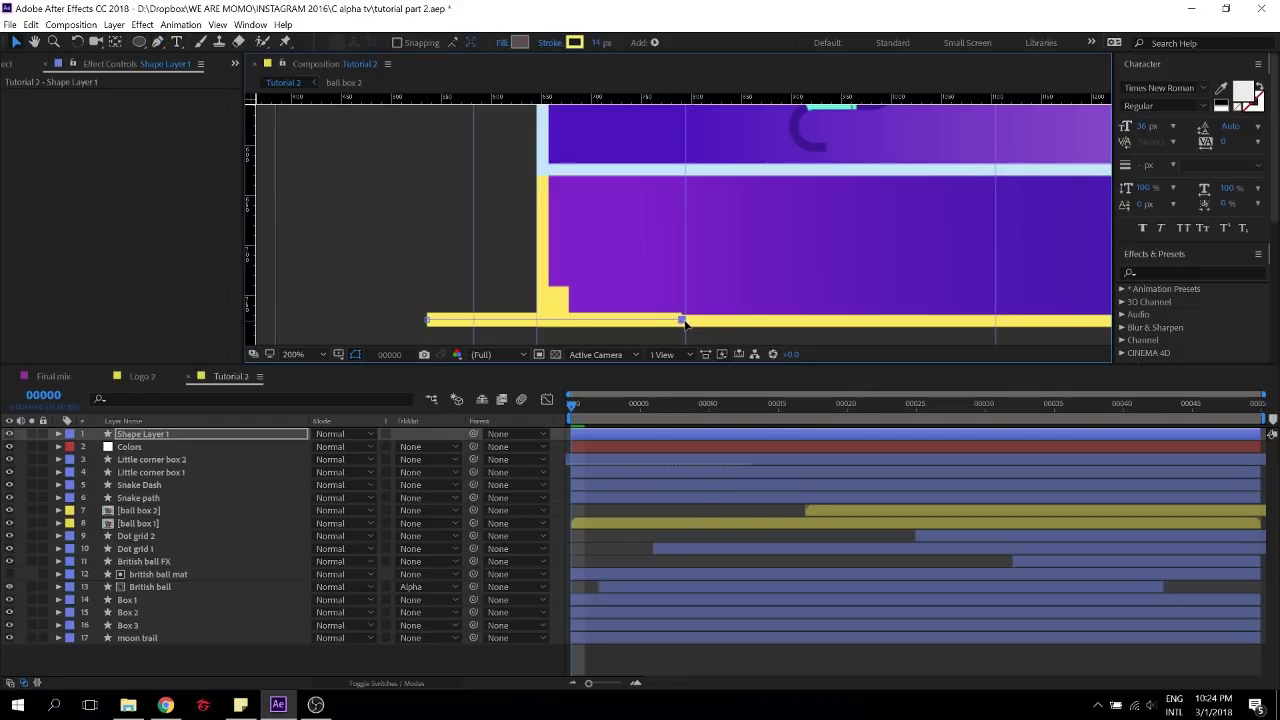
drag(683, 321, 692, 333)
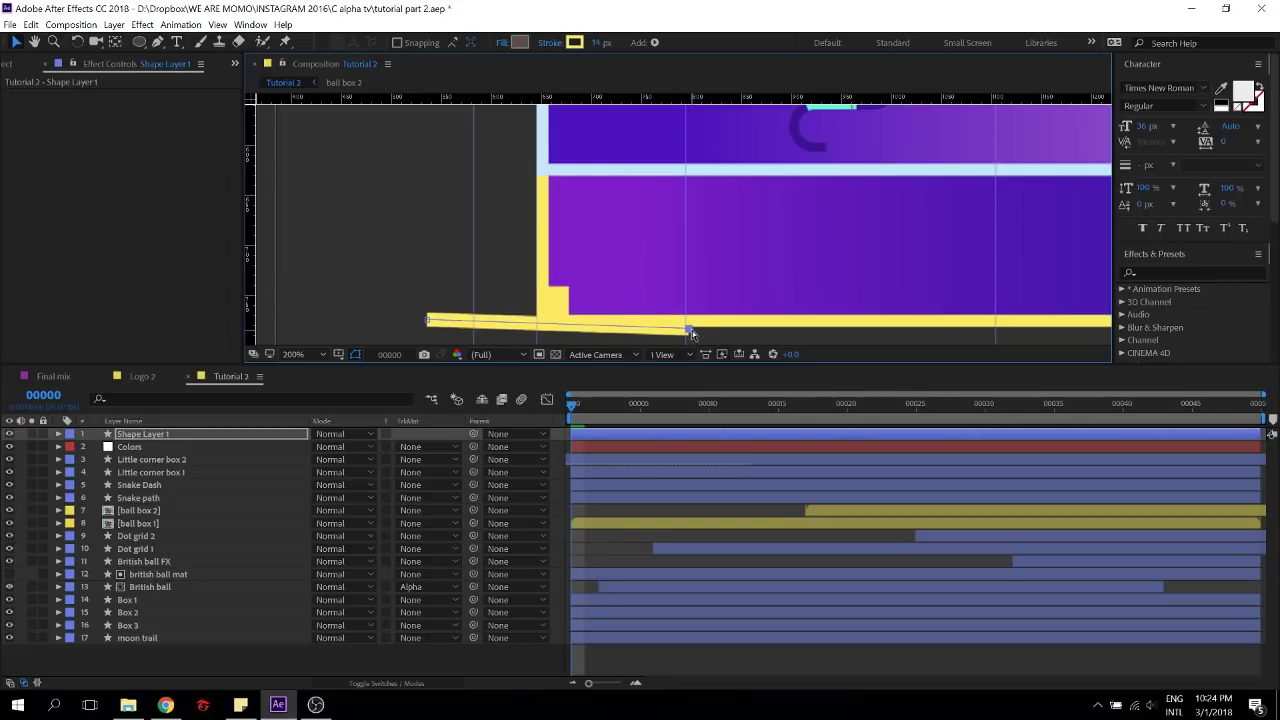
key(ctrl+z)
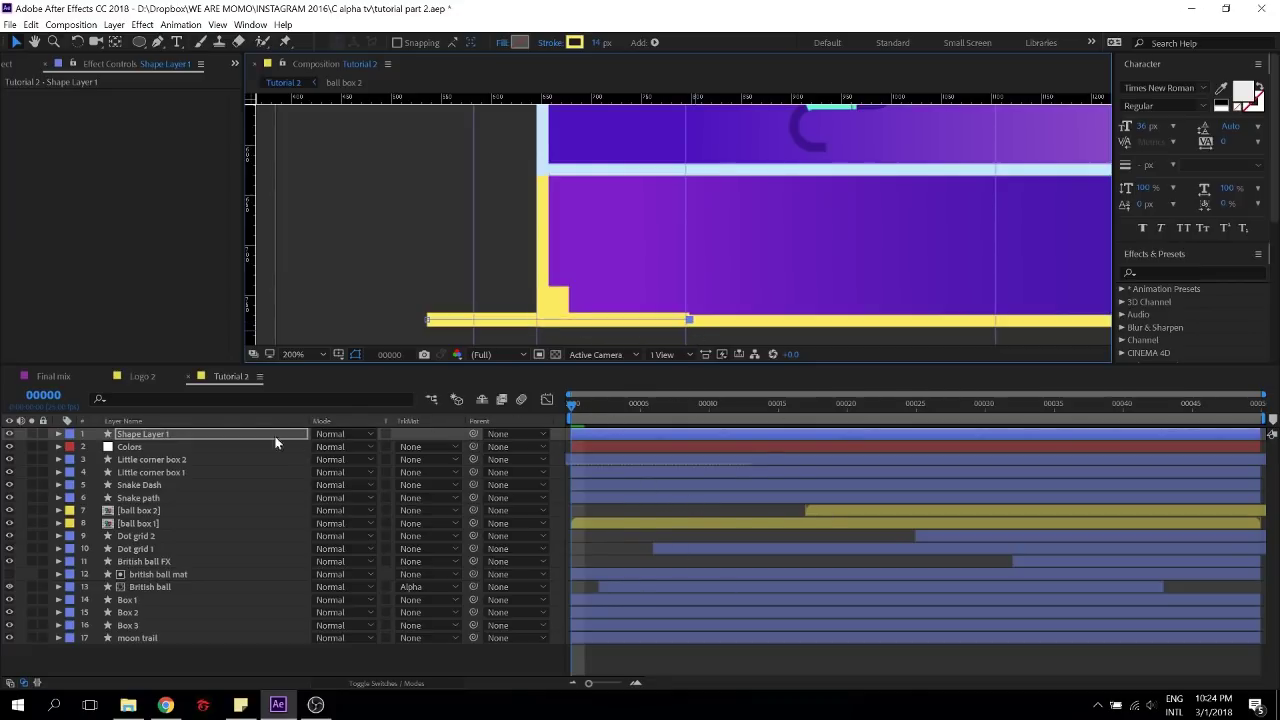
Rename the Shape Layer 1 layer as "small trium path YELLOW" and save the project
key(Return)
text(small trium path Y)
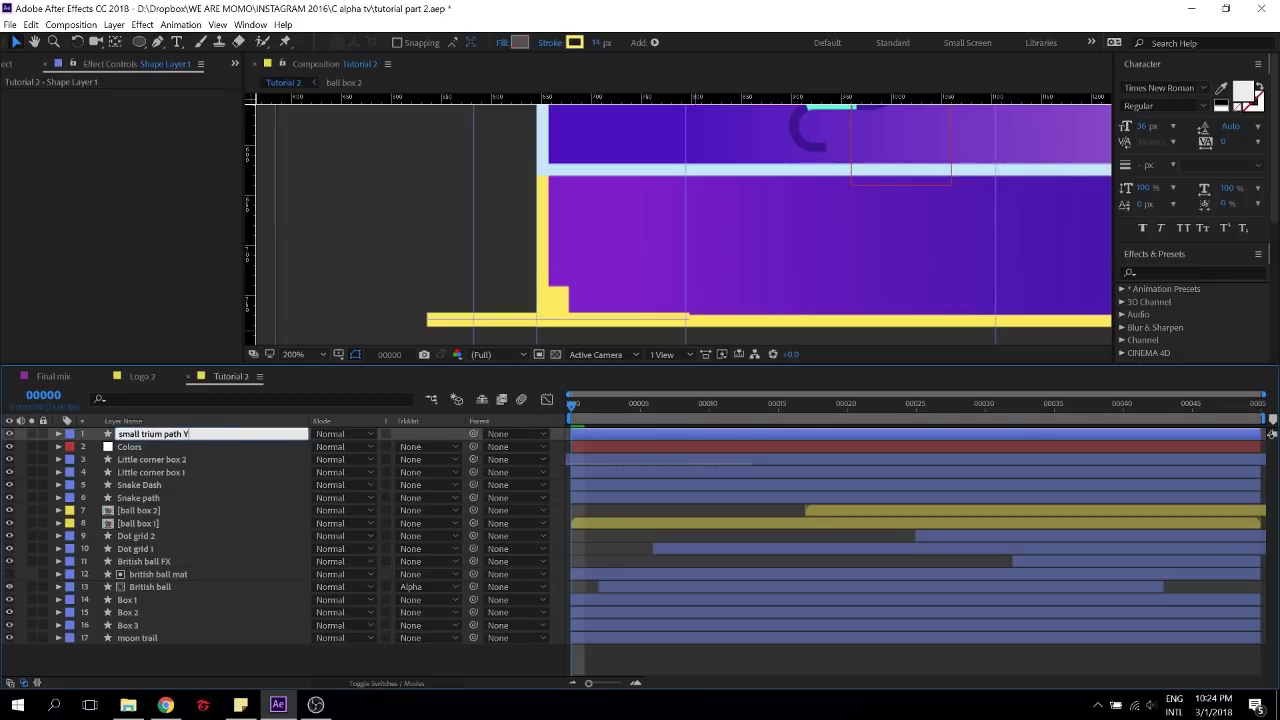
text(ELLOW)
key(Return)
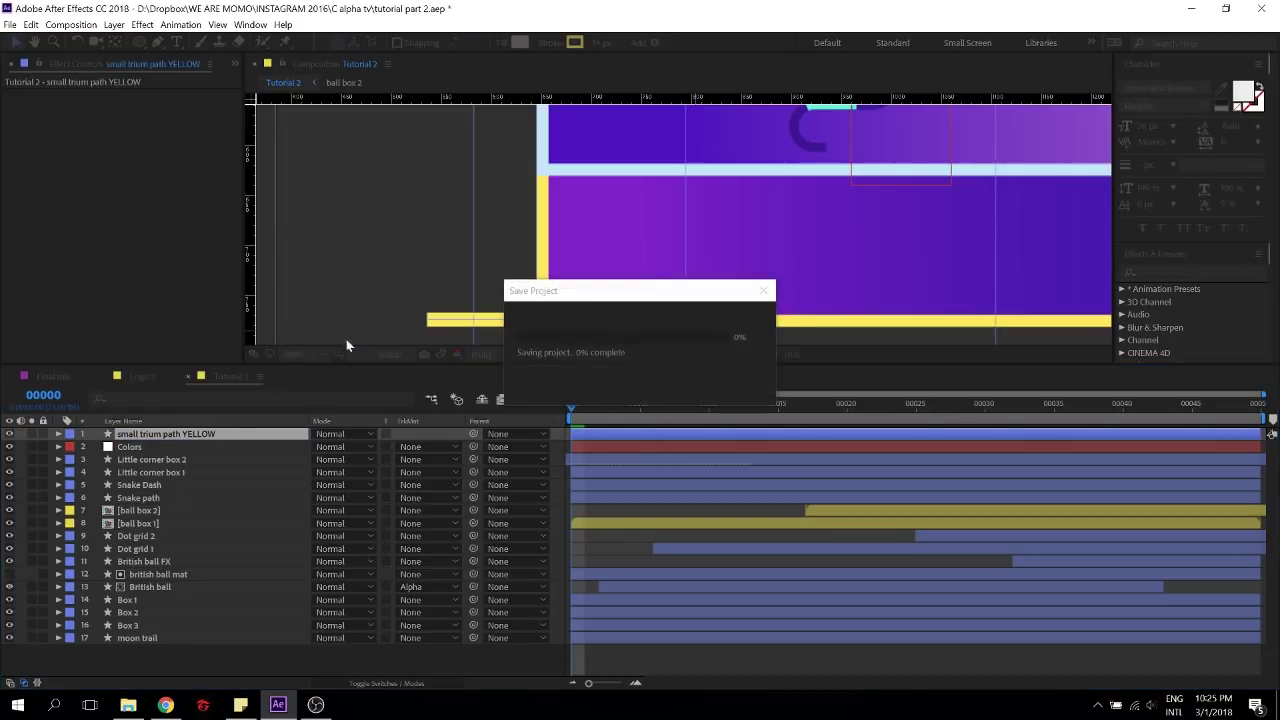
Add Trim Paths to the small trium path YELLOW layer and keyframe End at 100% on frame 0 and 0% on frame 49
click(630, 42)
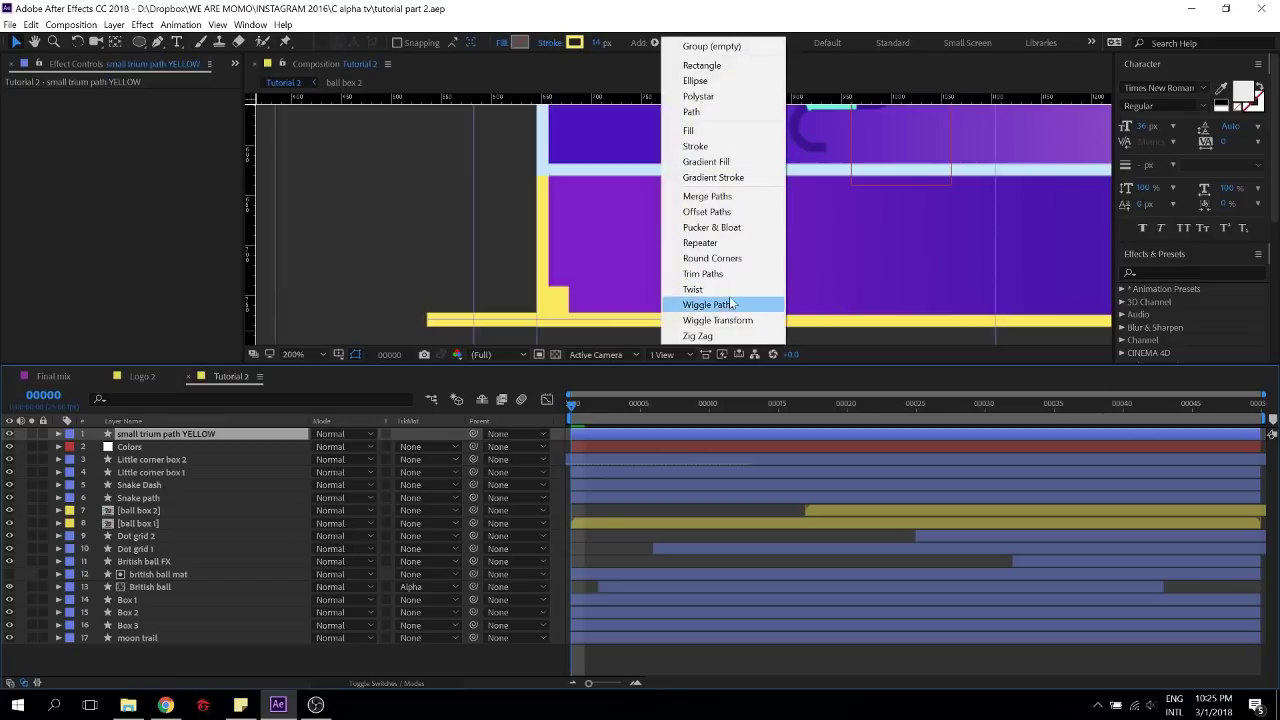
click(725, 275)
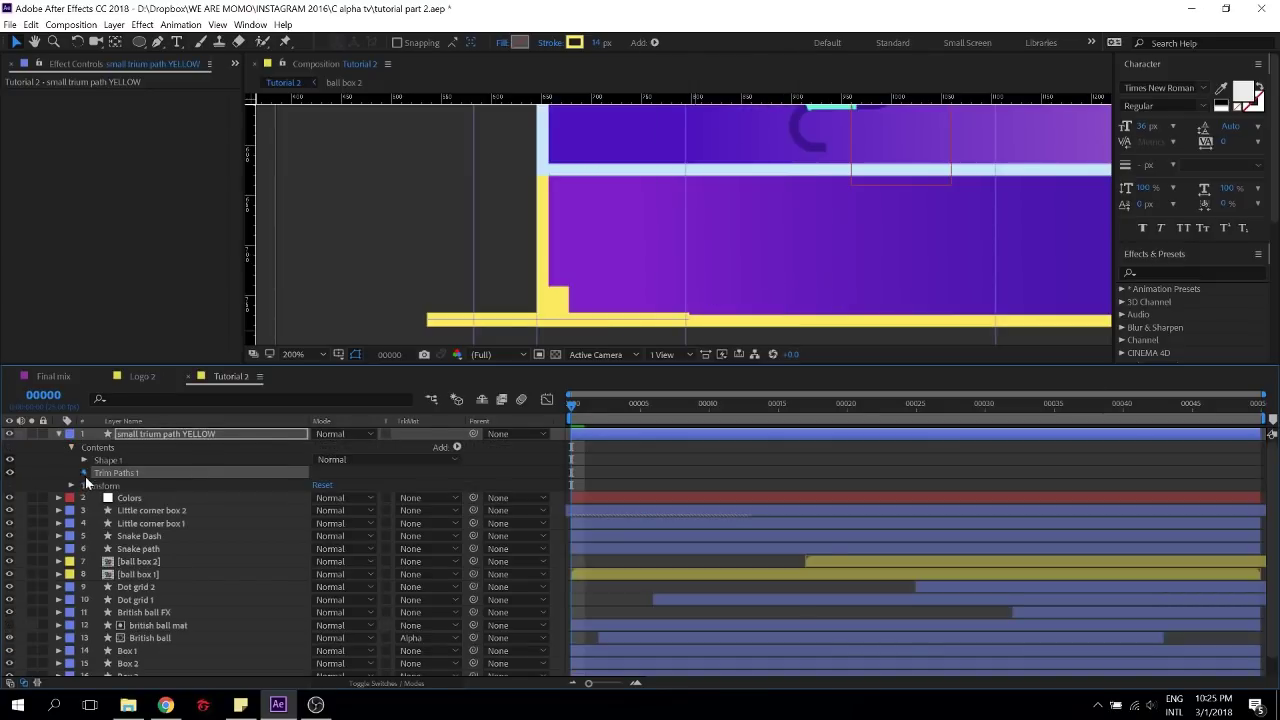
click(84, 473)
click(109, 497)
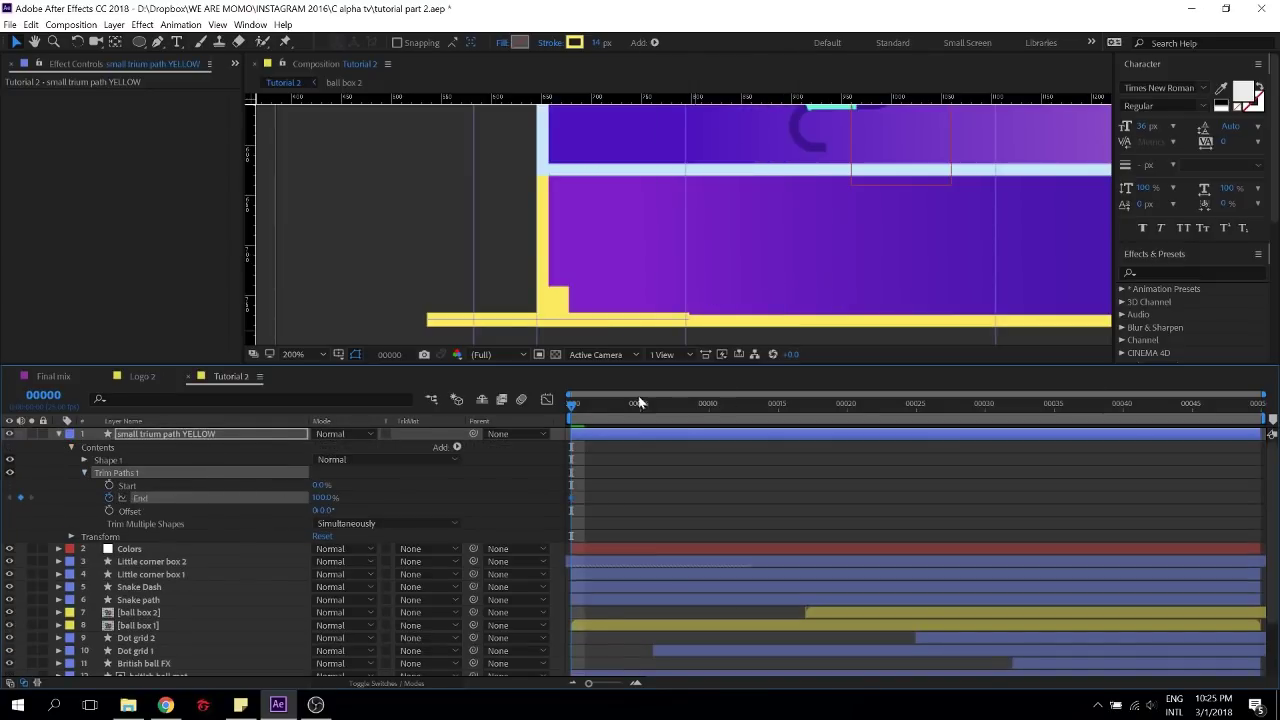
drag(574, 418, 1248, 418)
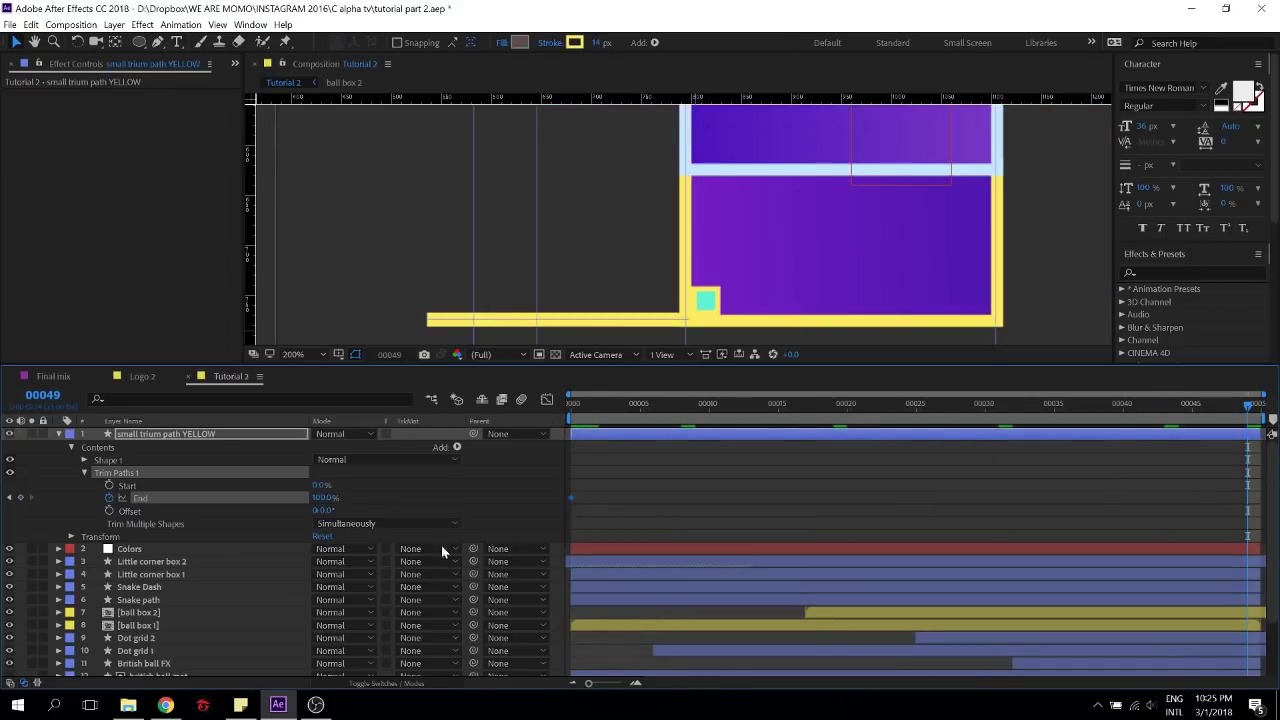
drag(322, 497, 302, 494)
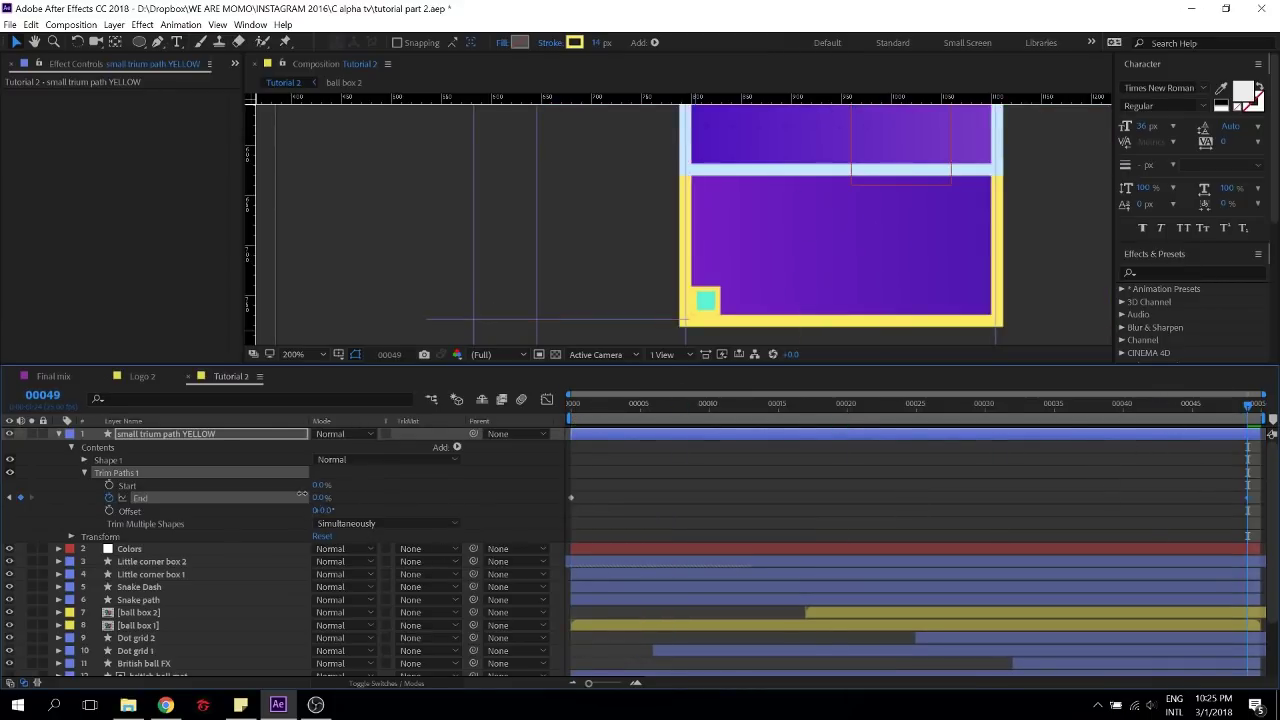
Apply Easy Ease to both Trim Paths End keyframes and preview the line's animation
drag(1256, 483, 504, 518)
key(F9)
drag(617, 408, 512, 408)
key(F2)
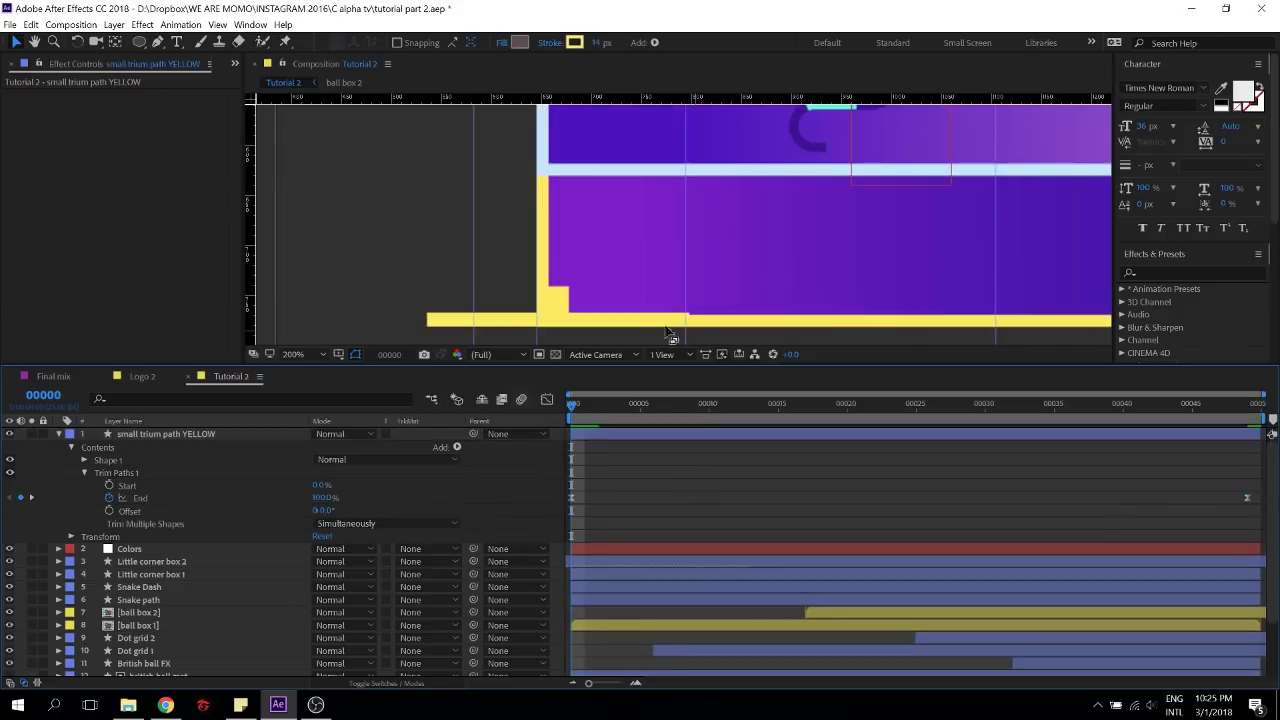
scroll(688, 306, down, 2)
scroll(703, 283, up, 2)
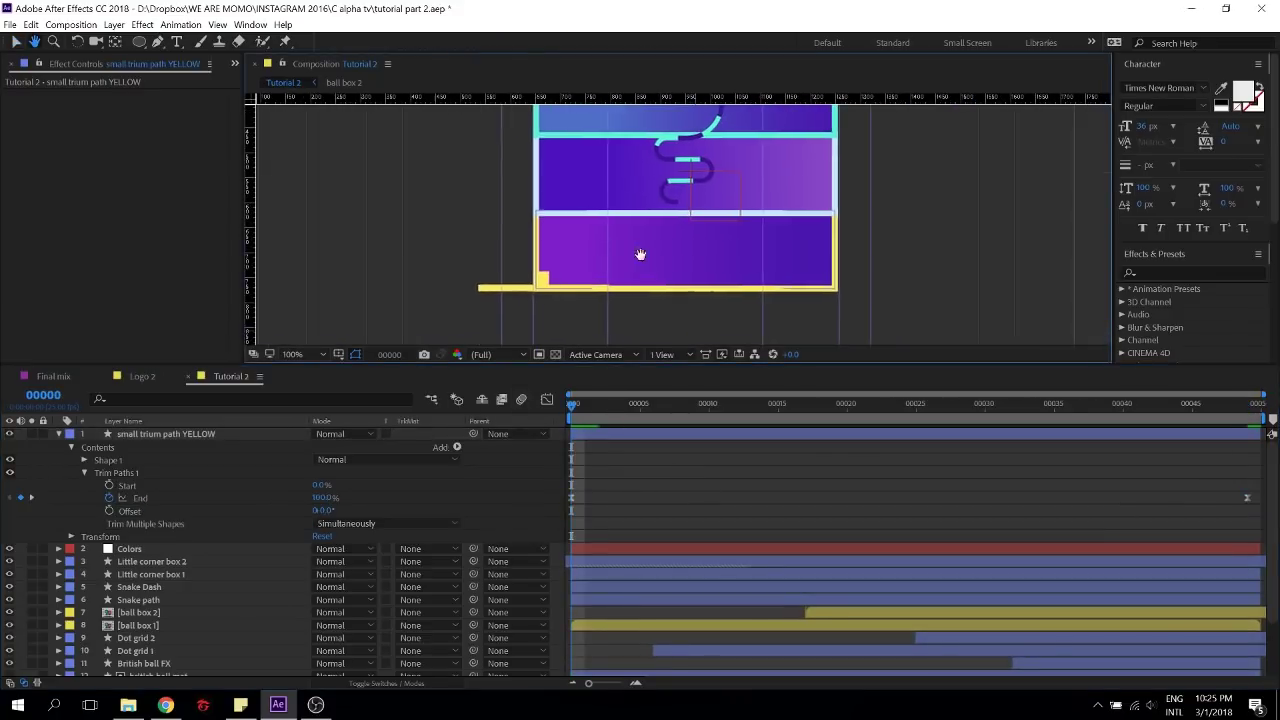
key(space)
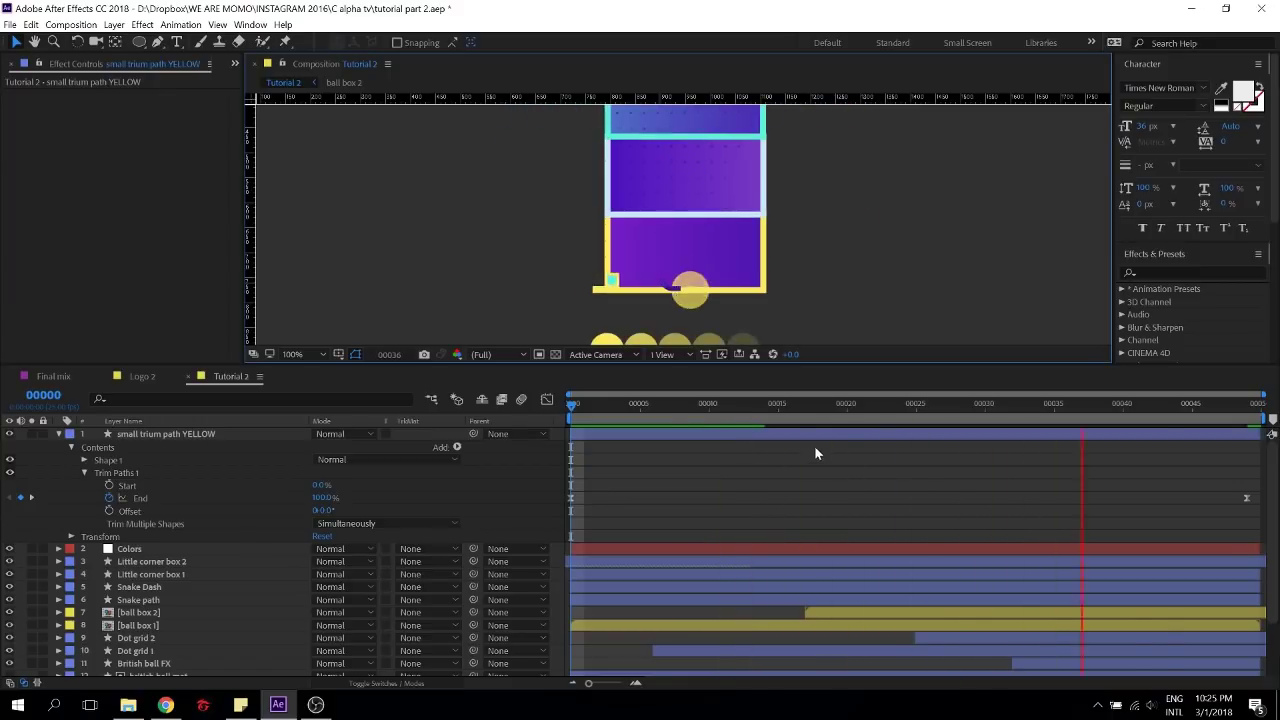
key(space)
Extend the first End keyframe's easing handle to about halfway between the keyframes in the speed graph, and preview the motion
drag(1256, 487, 1236, 504)
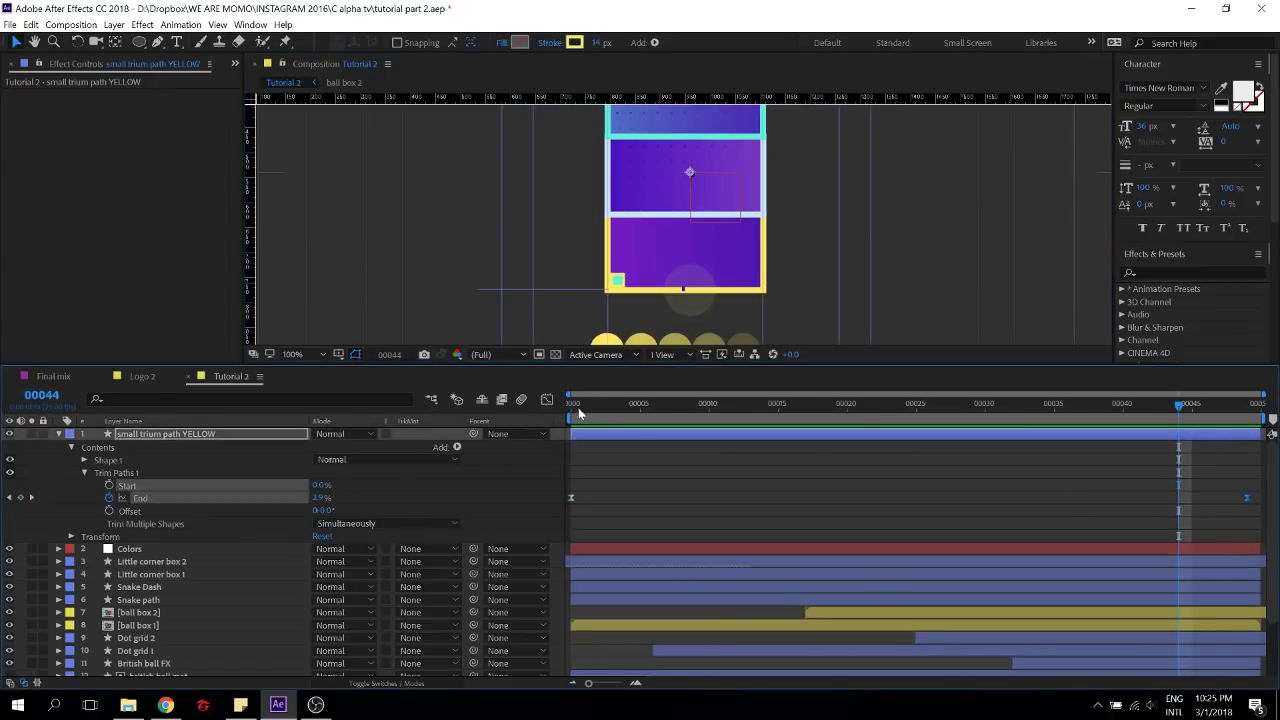
click(545, 403)
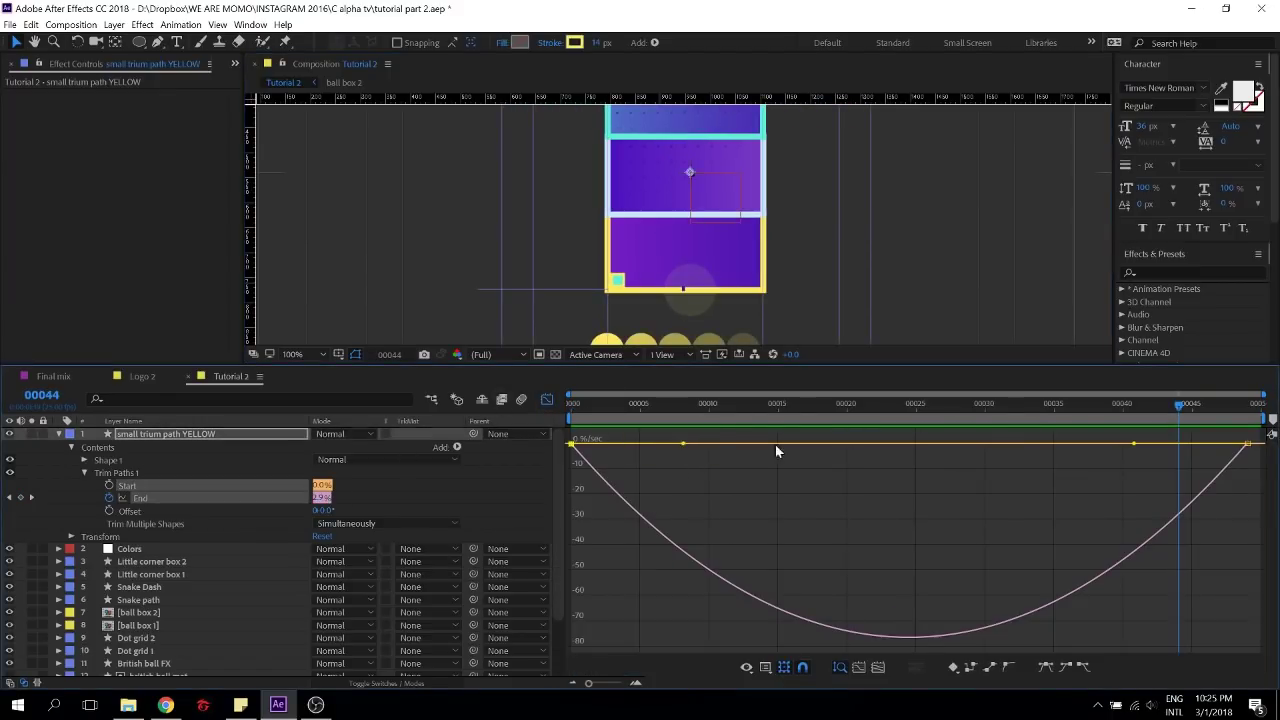
drag(683, 443, 985, 447)
drag(683, 405, 459, 403)
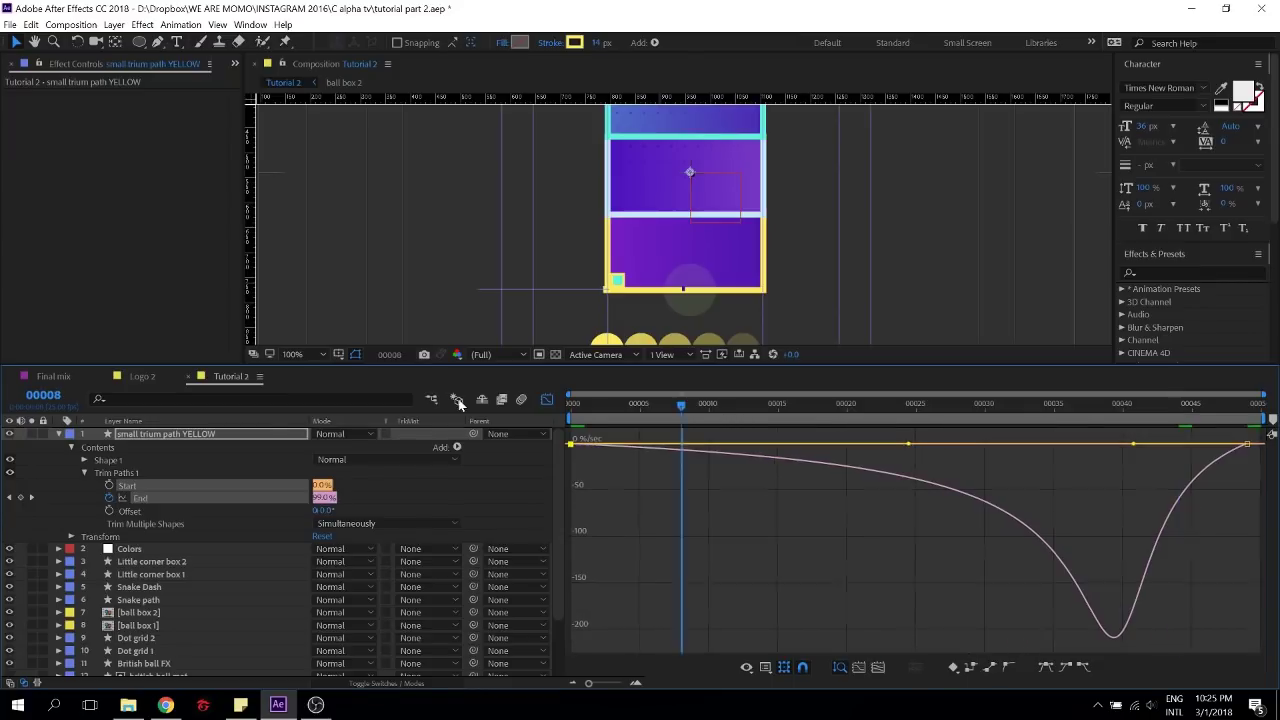
key(space)
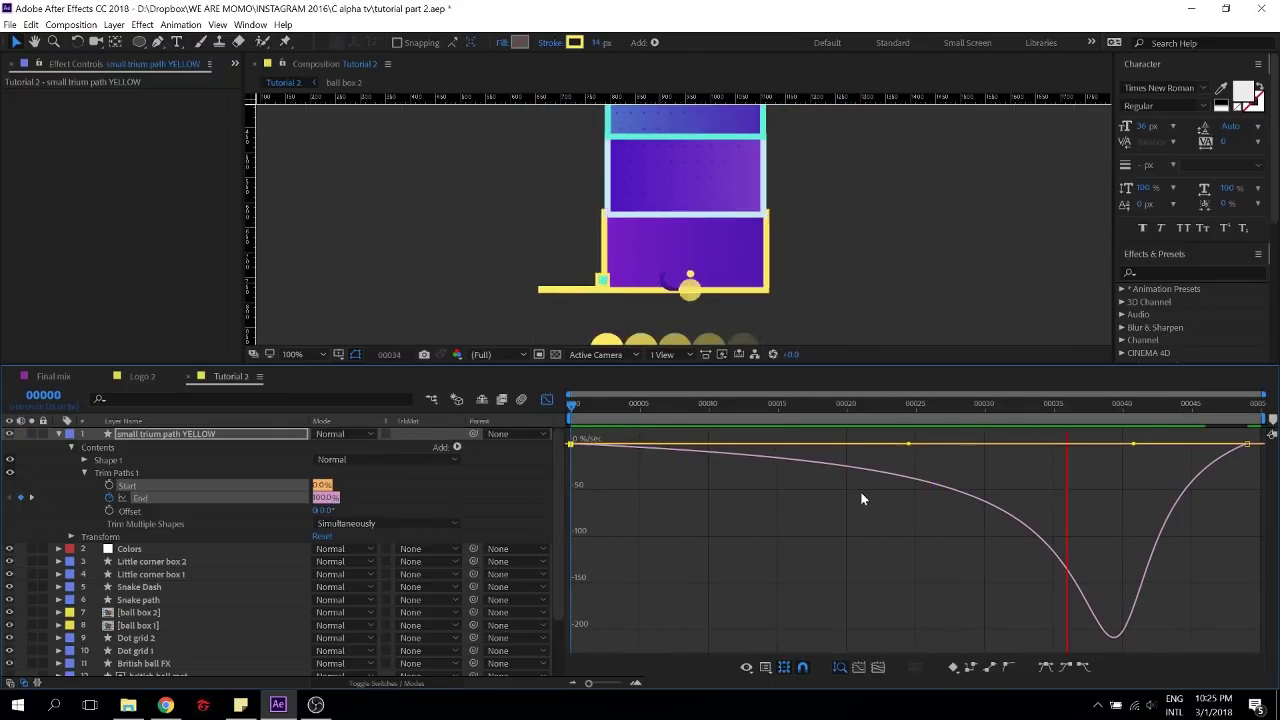
key(space)
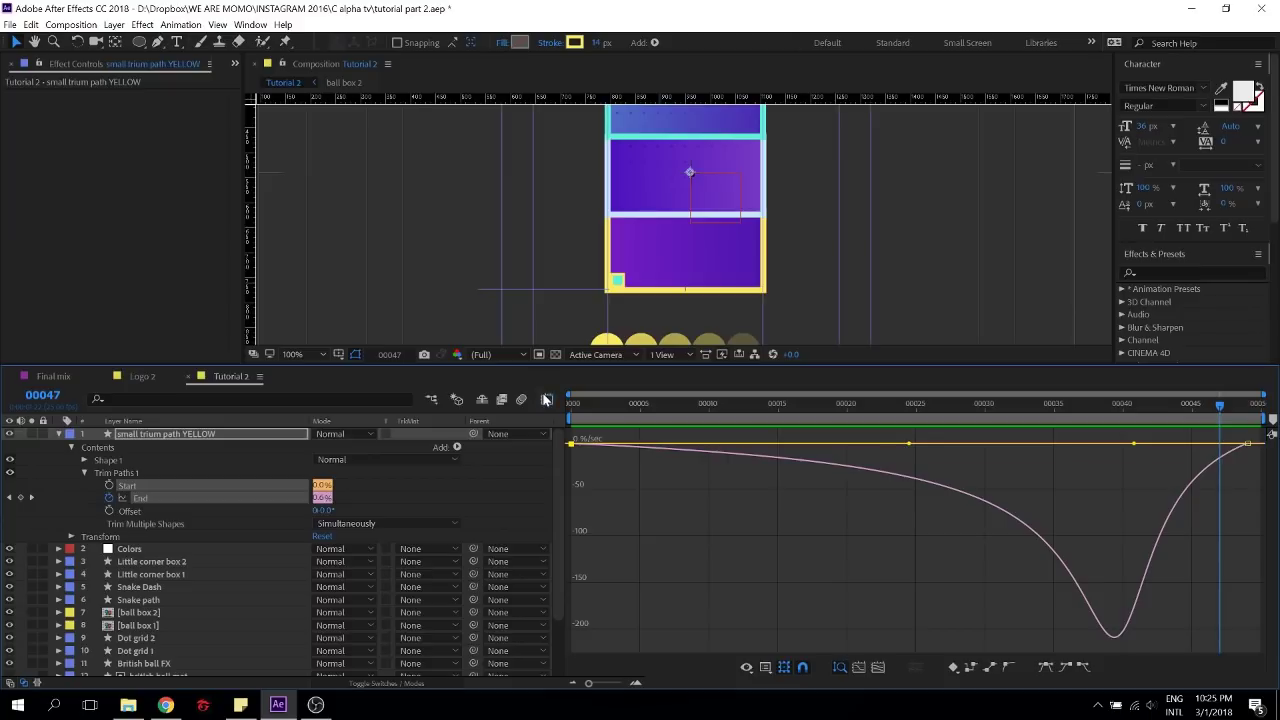
Move the first Trim Paths End keyframe to frame 23 and the last one to frame 40
click(546, 398)
drag(568, 499, 860, 497)
click(833, 405)
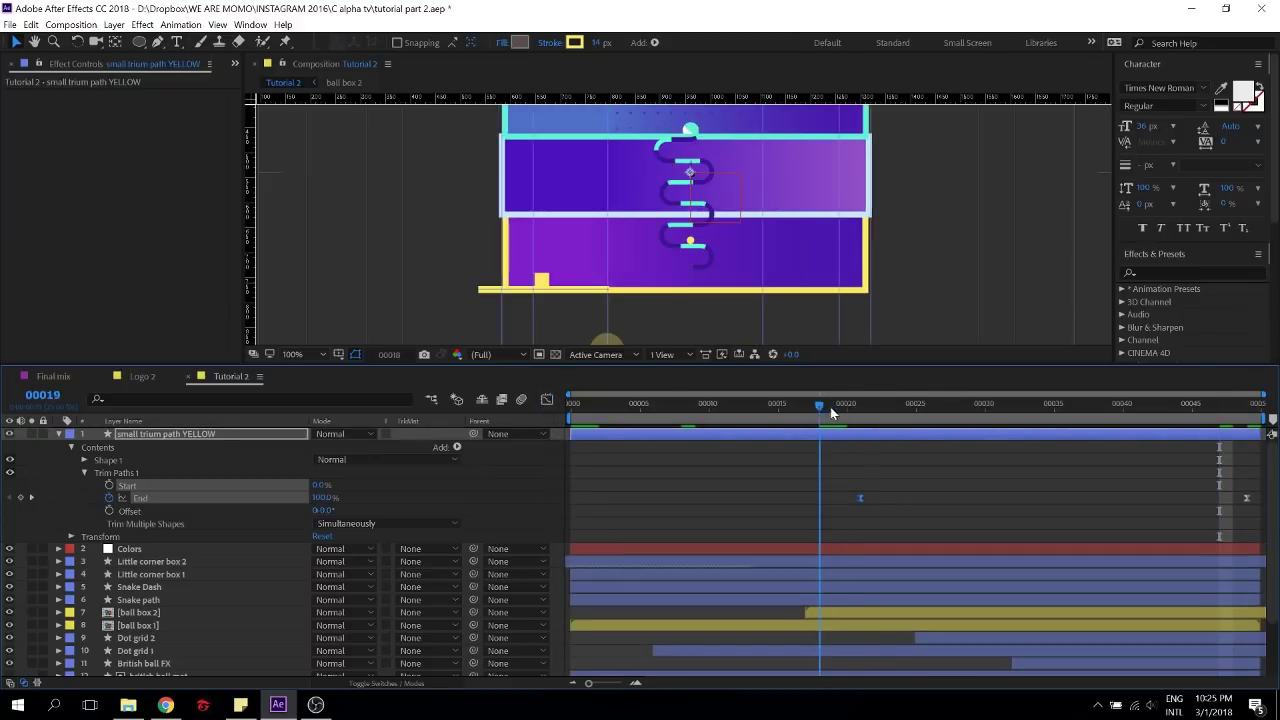
drag(828, 407, 887, 407)
mouse_move(863, 498)
mouse_down()
mouse_move(901, 504)
mouse_move(888, 499)
mouse_up()
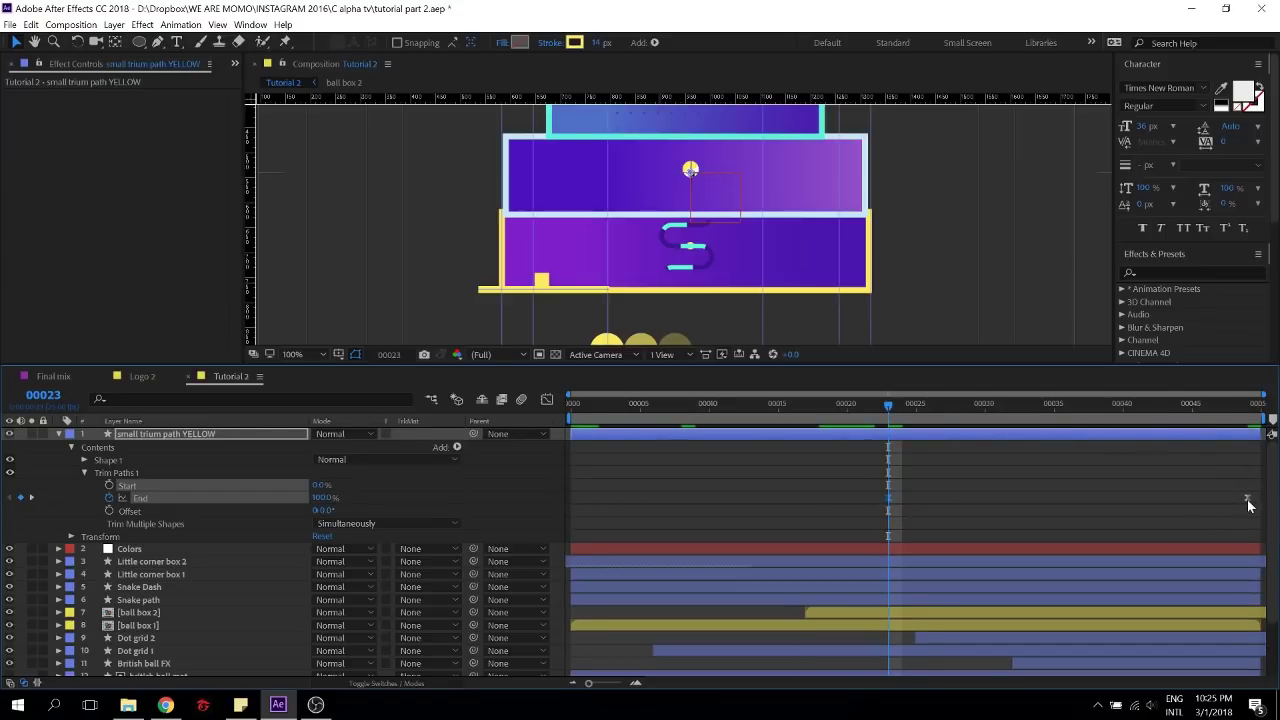
drag(1247, 499, 1122, 499)
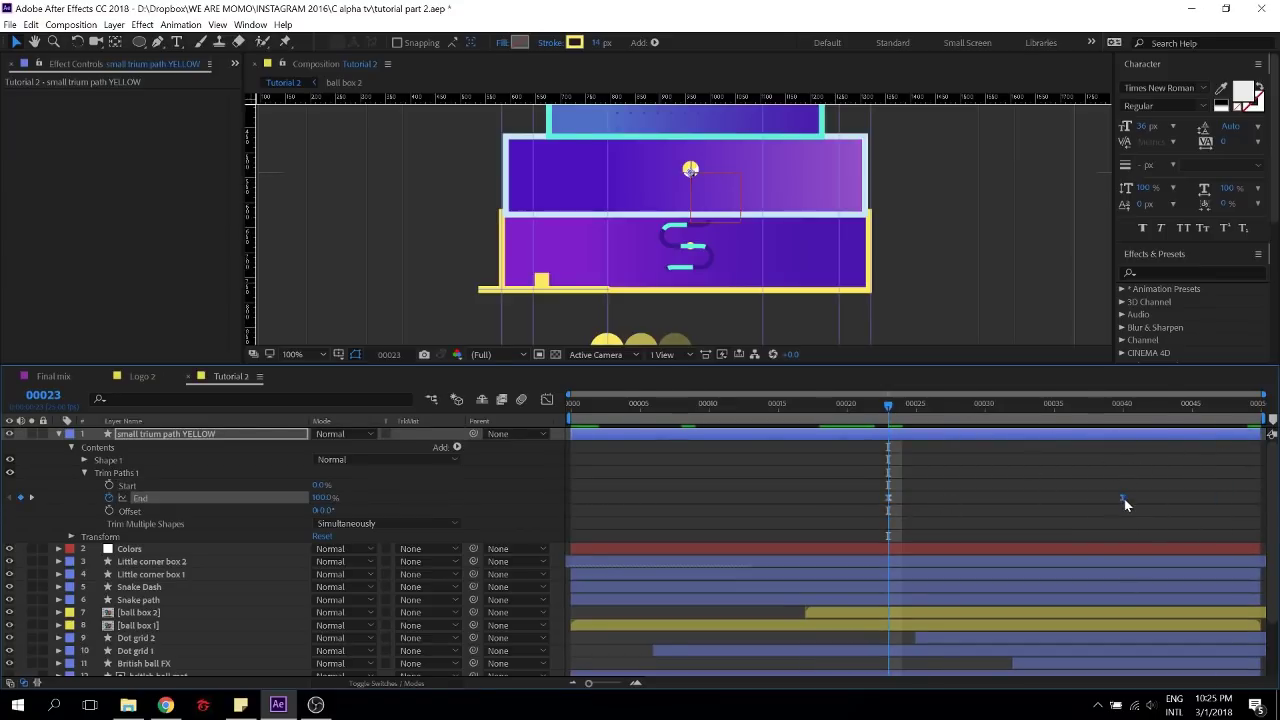
Set the yellow line's stroke width to 13 px and compare it with the box border up close
click(597, 42)
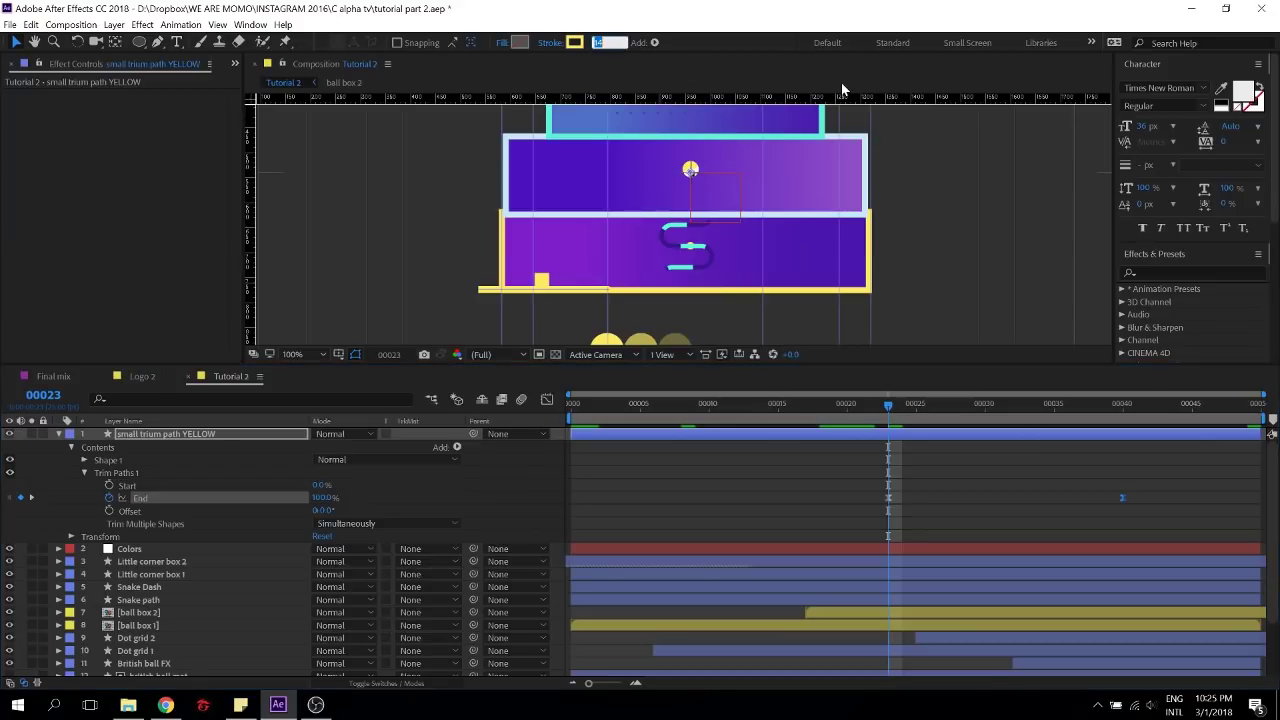
click(949, 480)
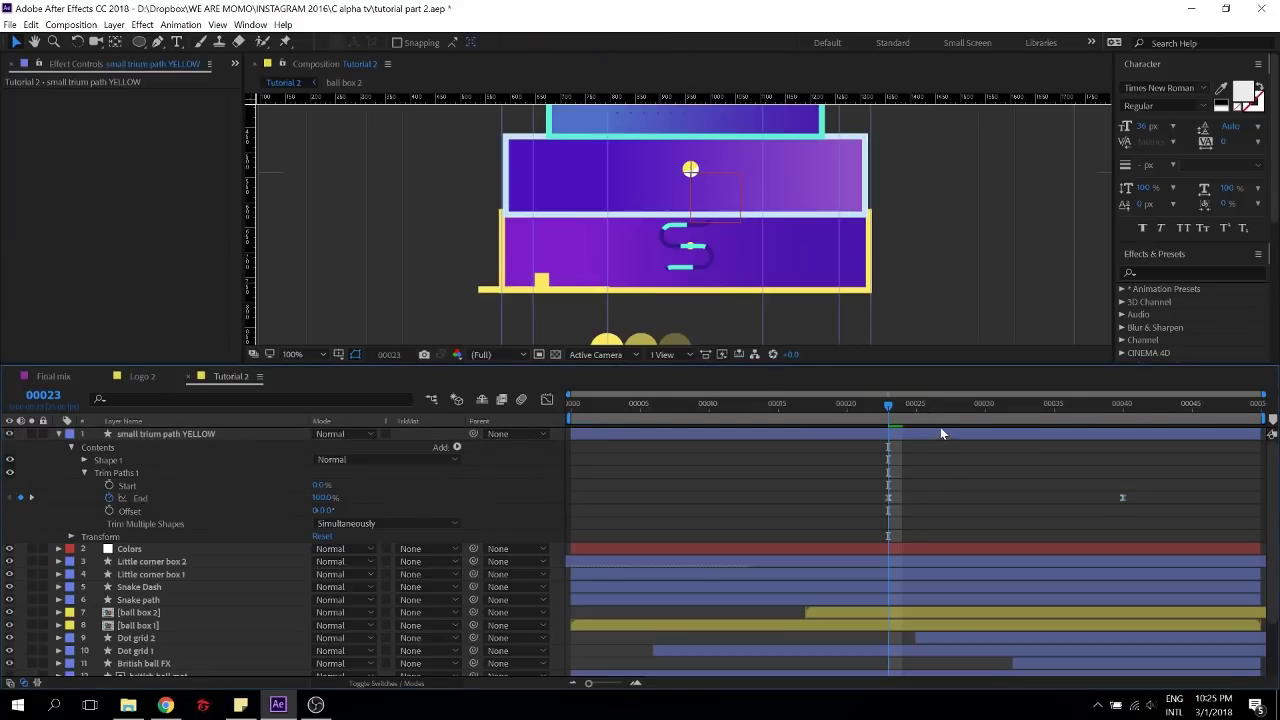
scroll(721, 310, up, 1)
drag(723, 287, 888, 123)
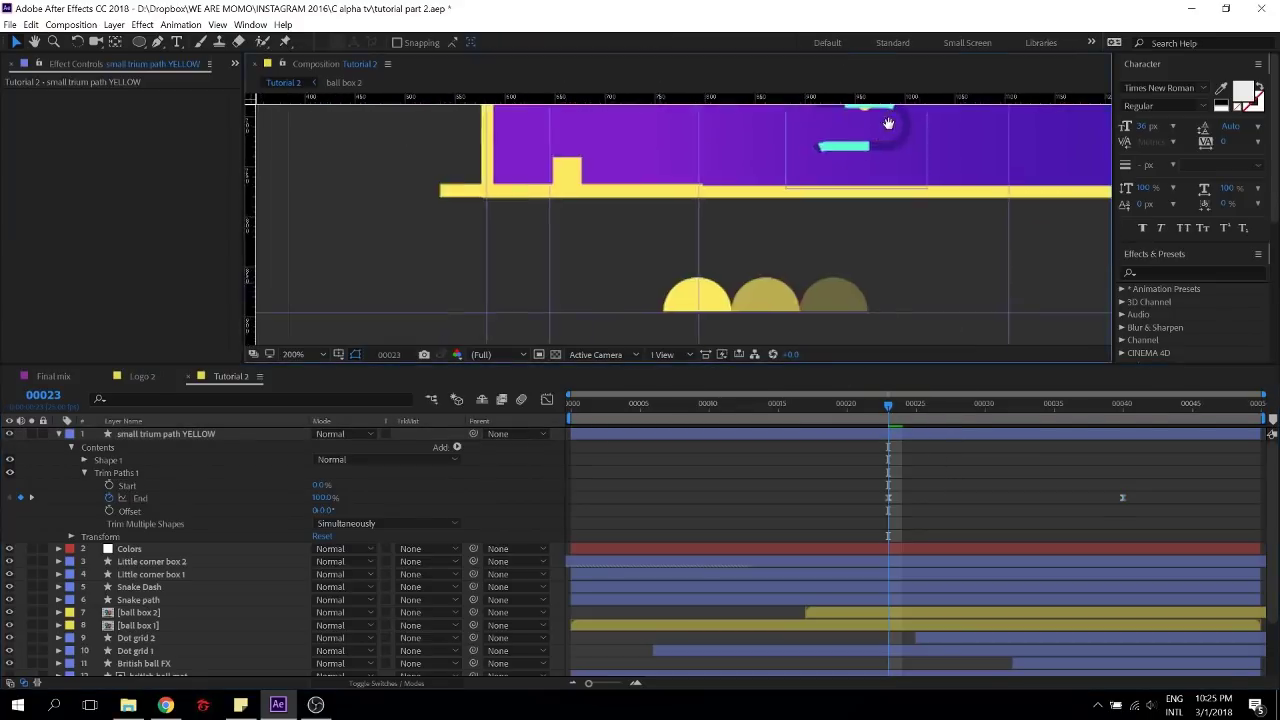
Reduce the stroke width of the small trium path YELLOW layer to 12 px
click(902, 432)
key(Return)
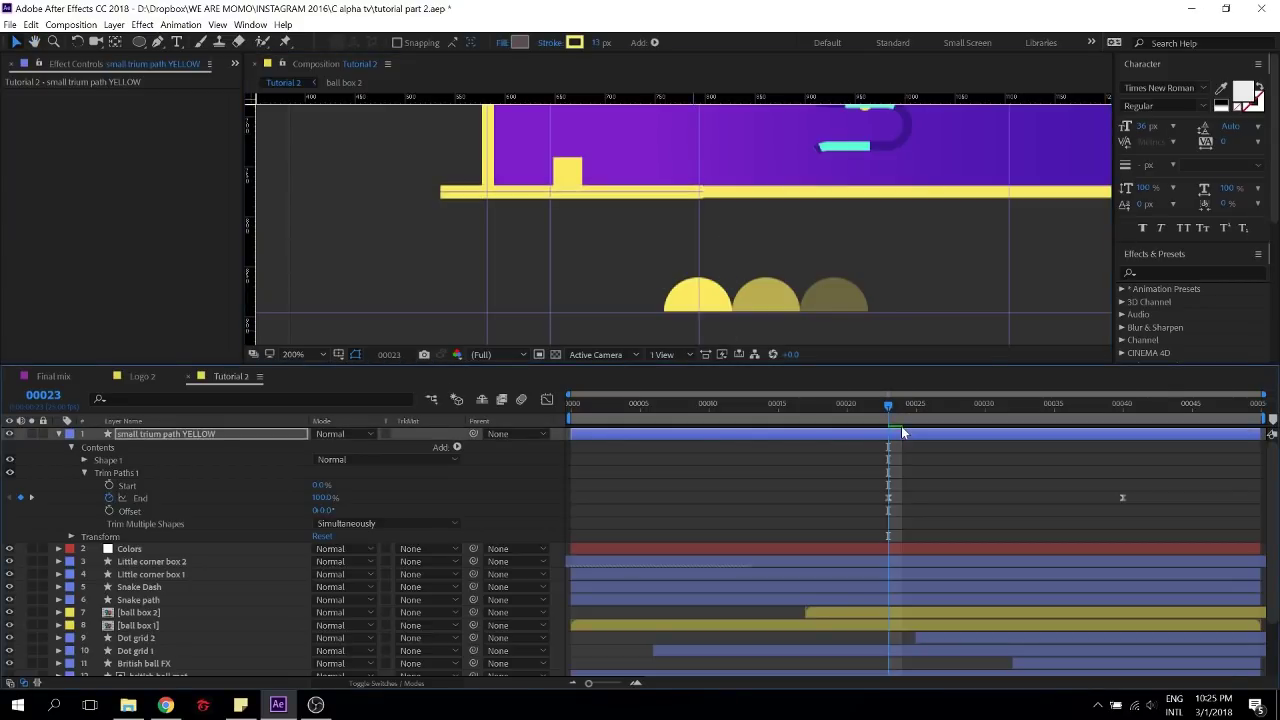
click(596, 42)
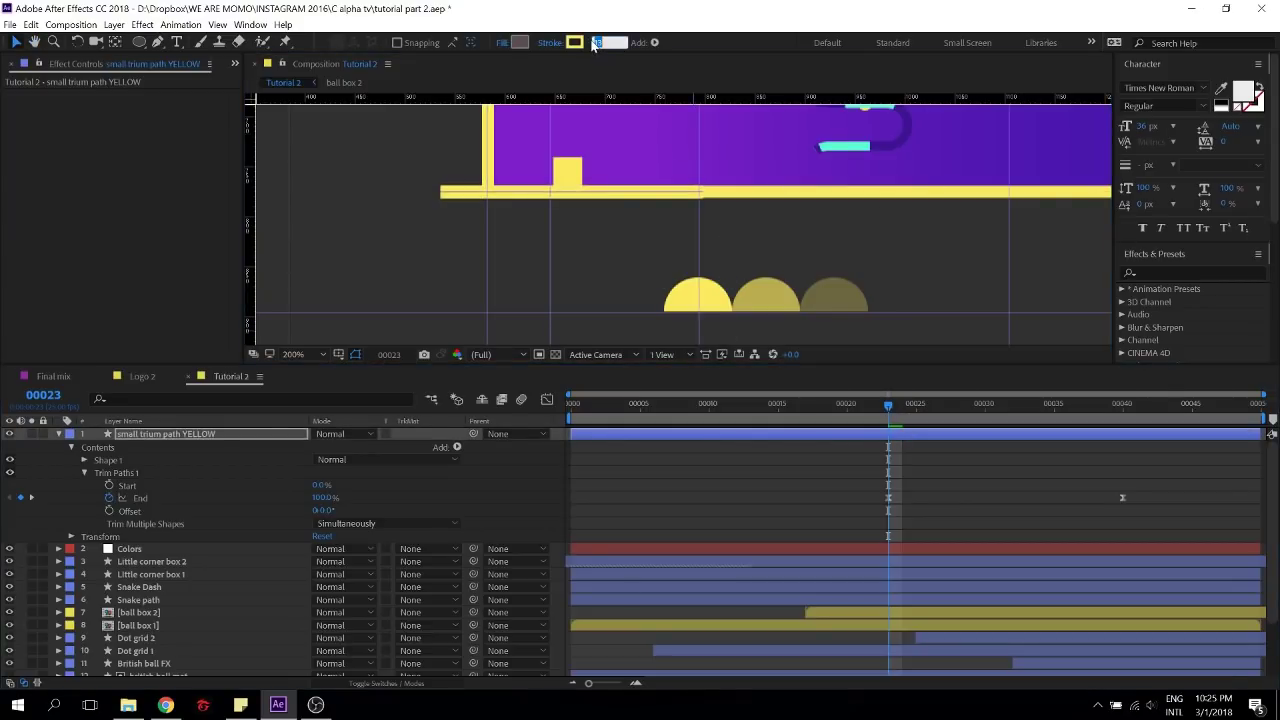
click(861, 479)
Set the small trium path YELLOW layer's stroke width to 11 px and save the project
click(866, 436)
key(Return)
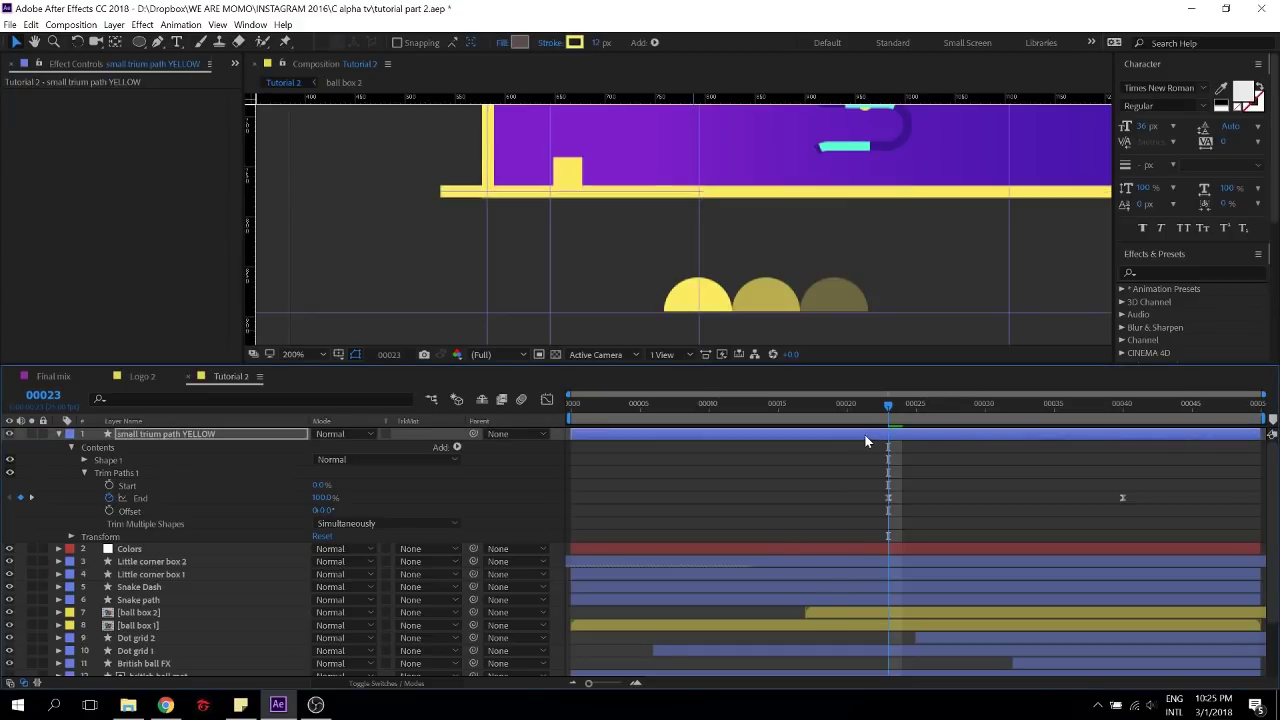
click(597, 43)
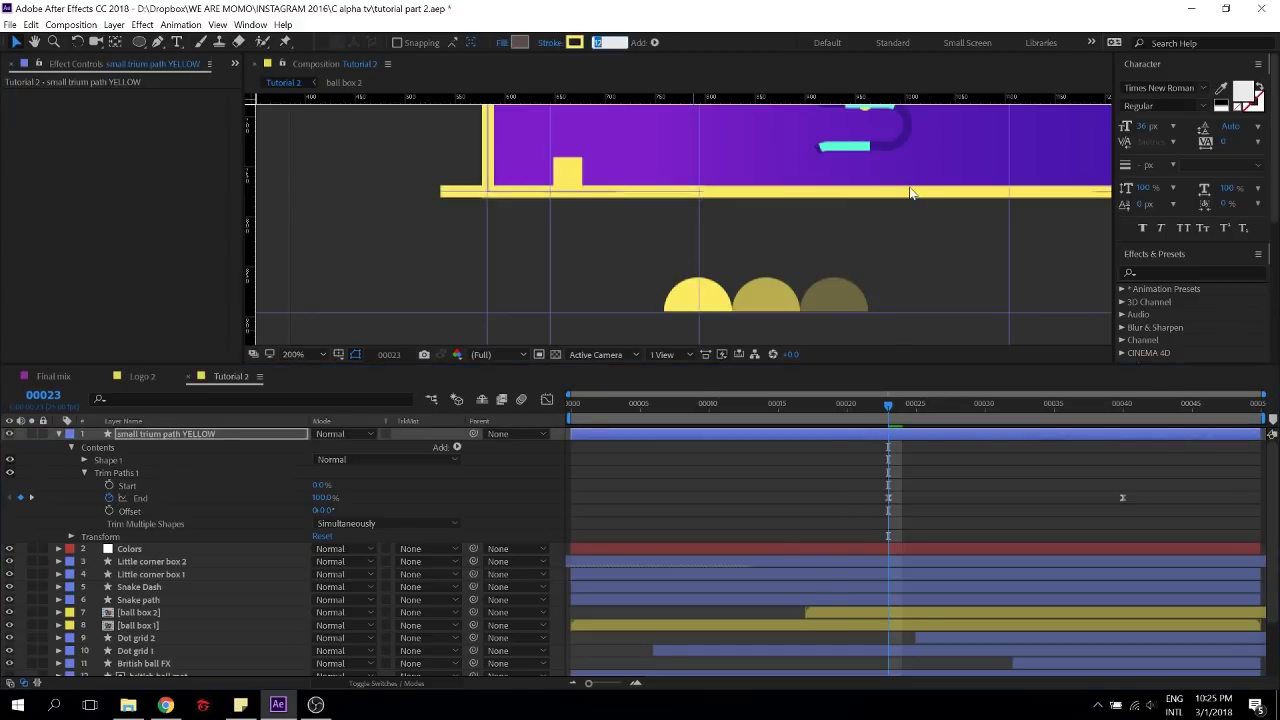
text(11)
click(821, 516)
click(867, 436)
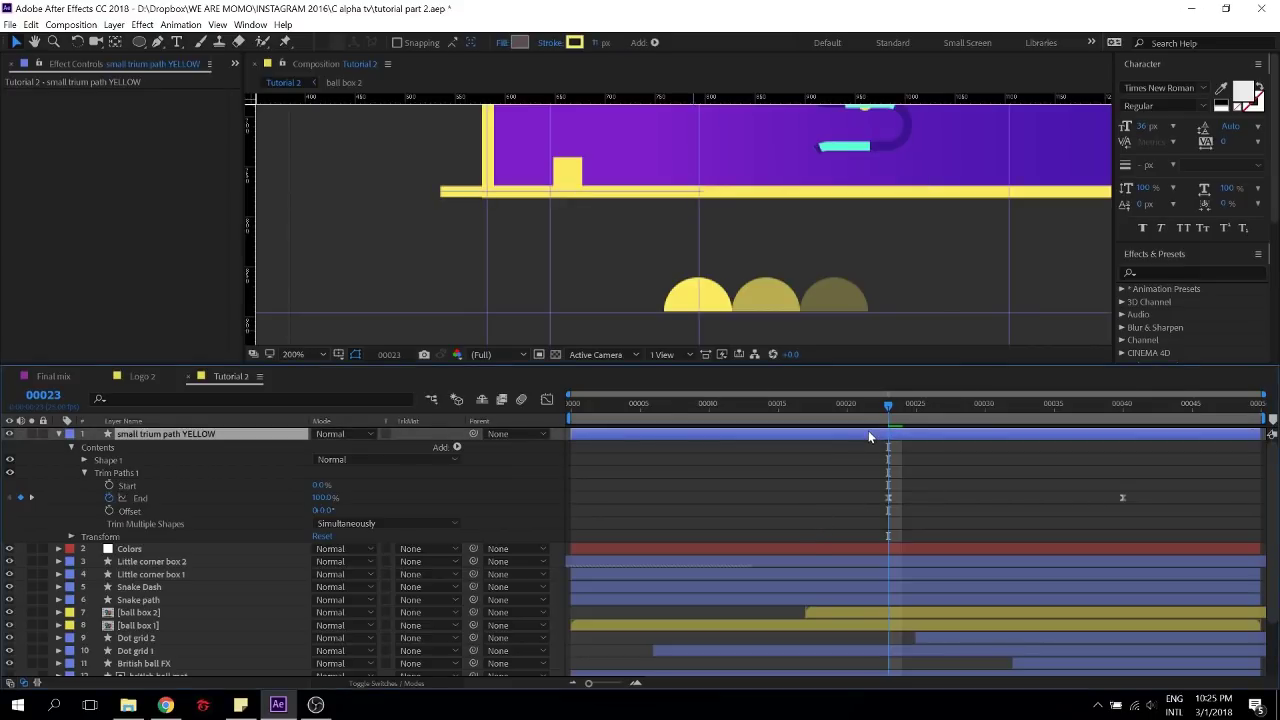
key(Return)
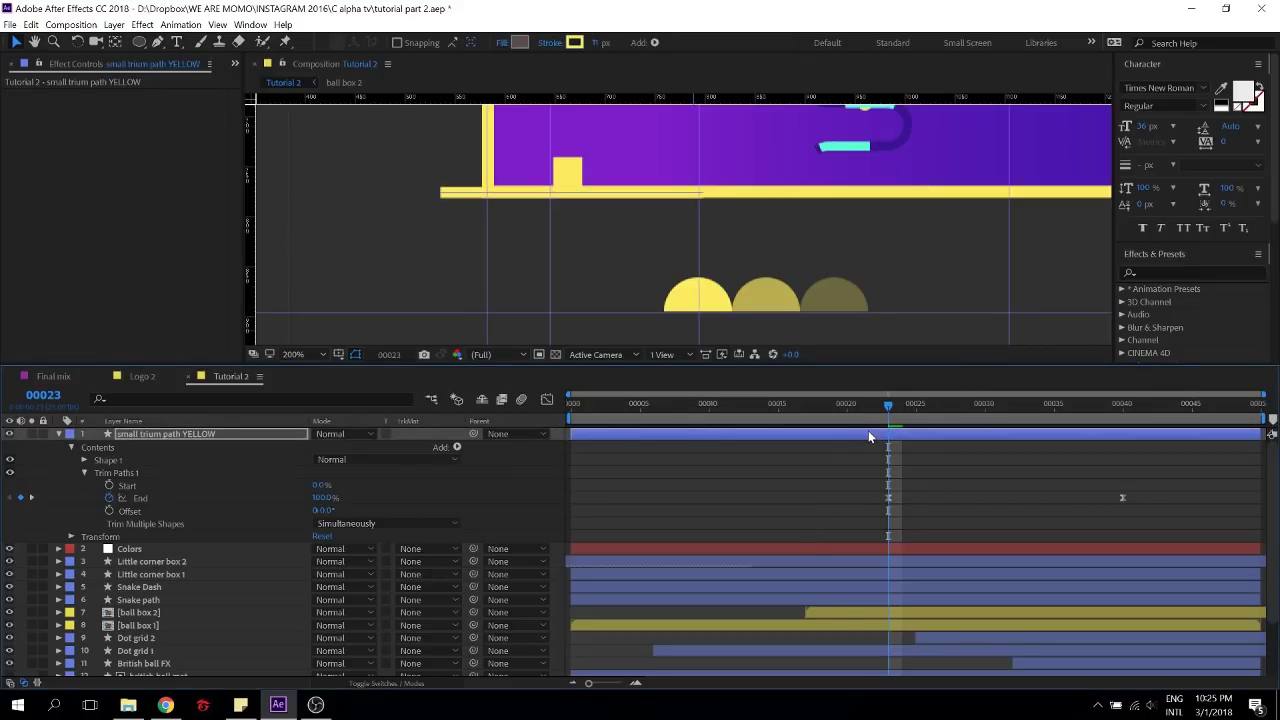
click(811, 483)
key(ctrl+s)
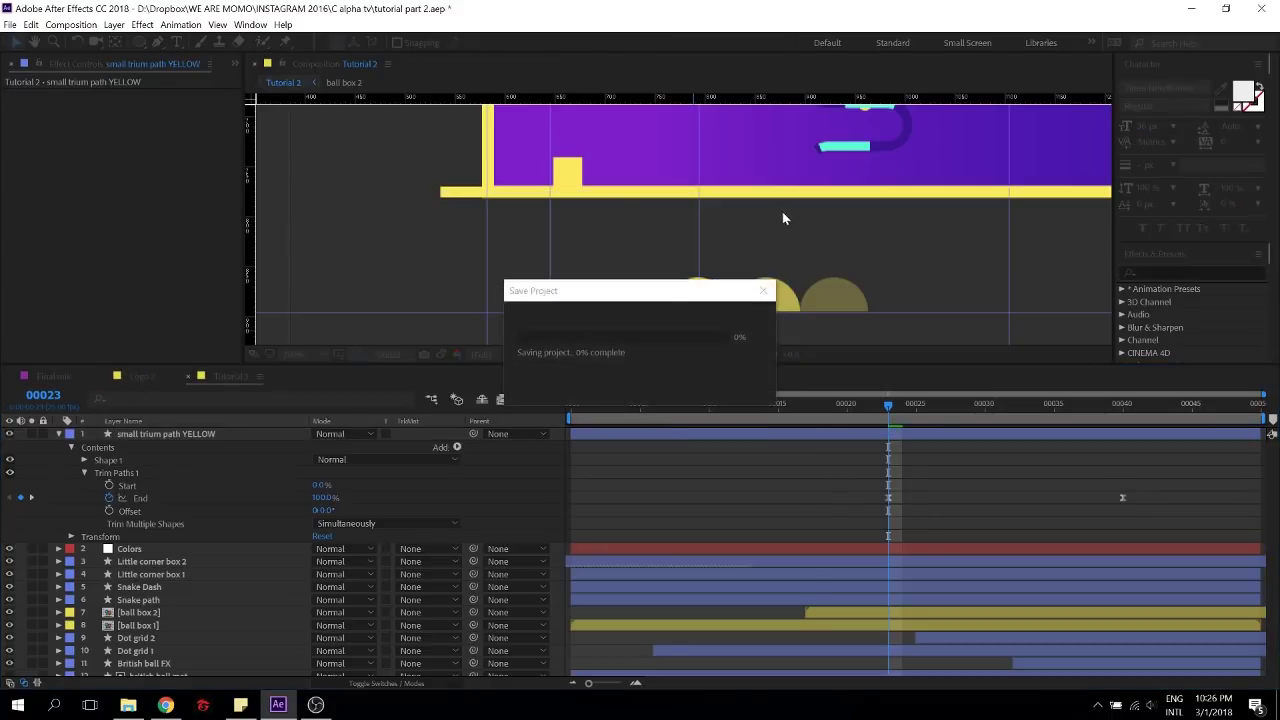
Preview the whole composition and check how the yellow line retracts from frame 23 onward
scroll(783, 211, down, 2)
key(space)
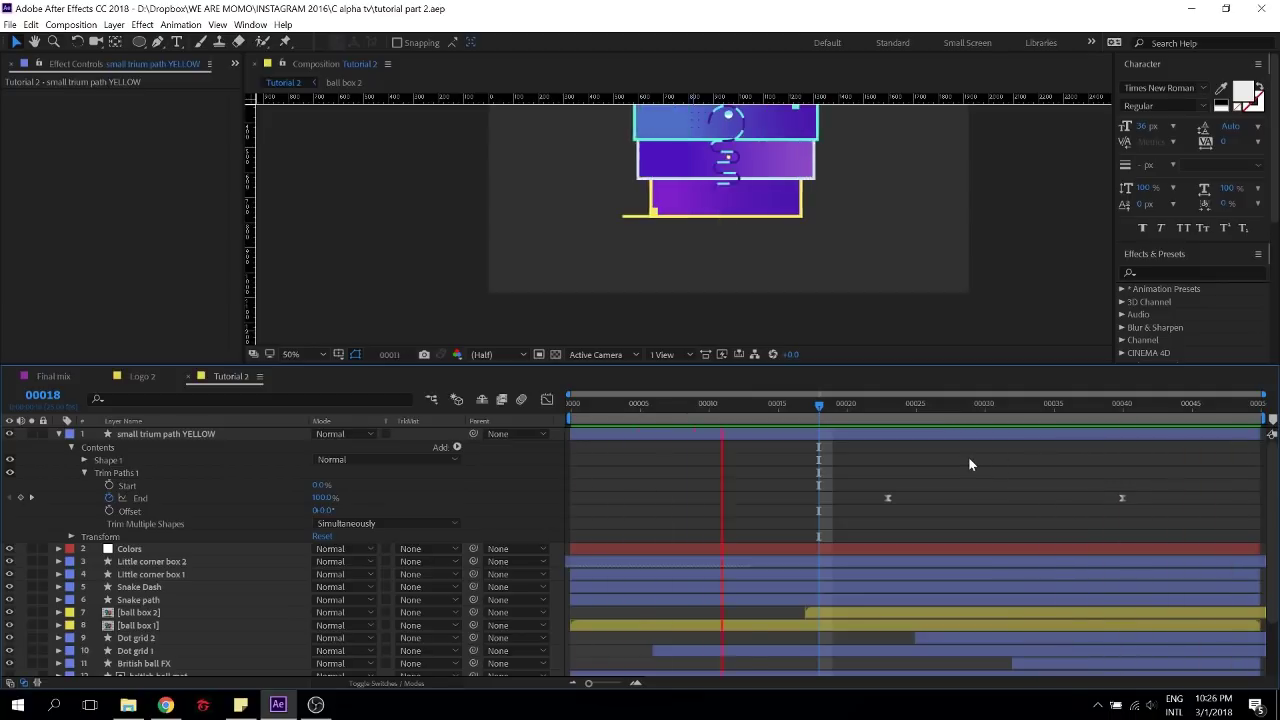
click(892, 409)
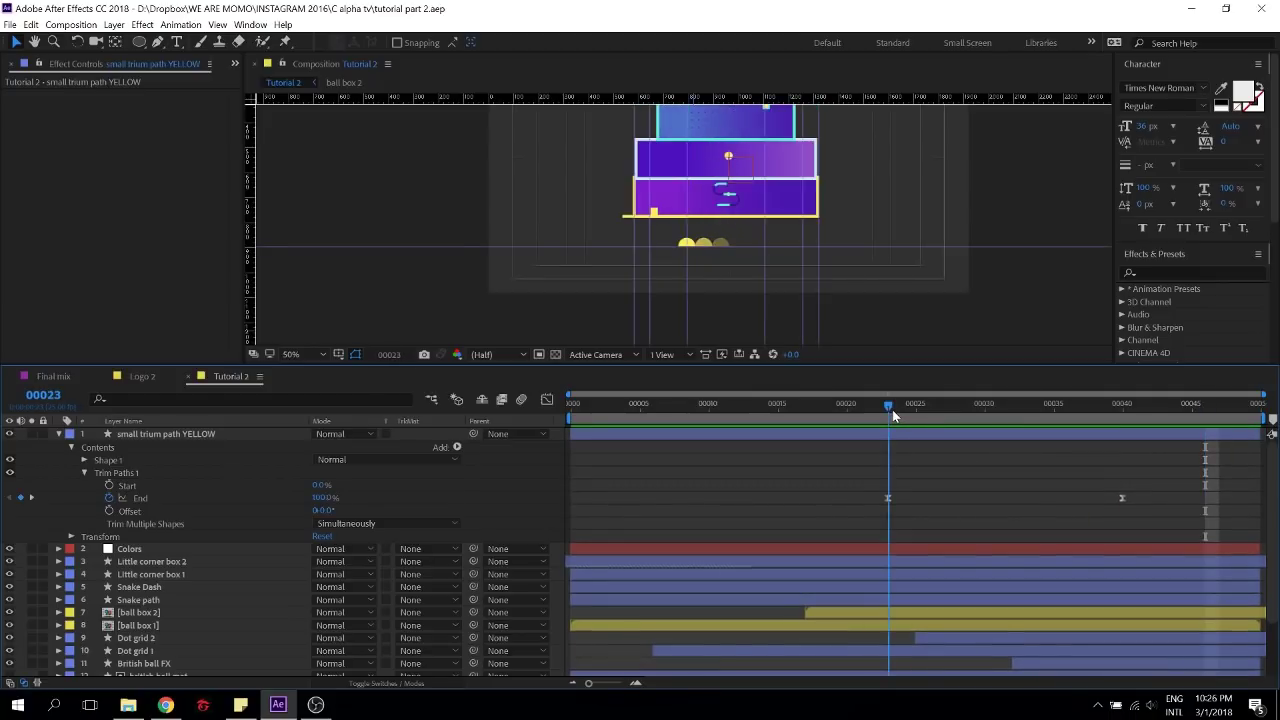
drag(889, 405, 953, 495)
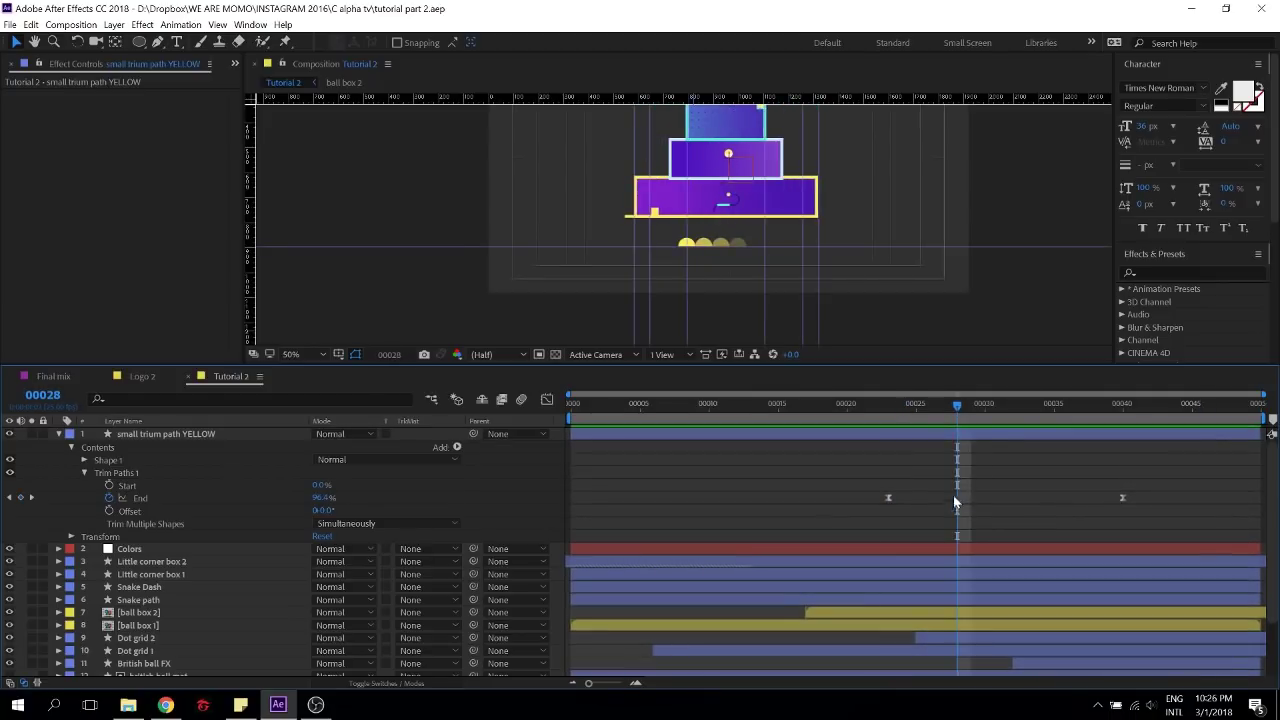
click(887, 403)
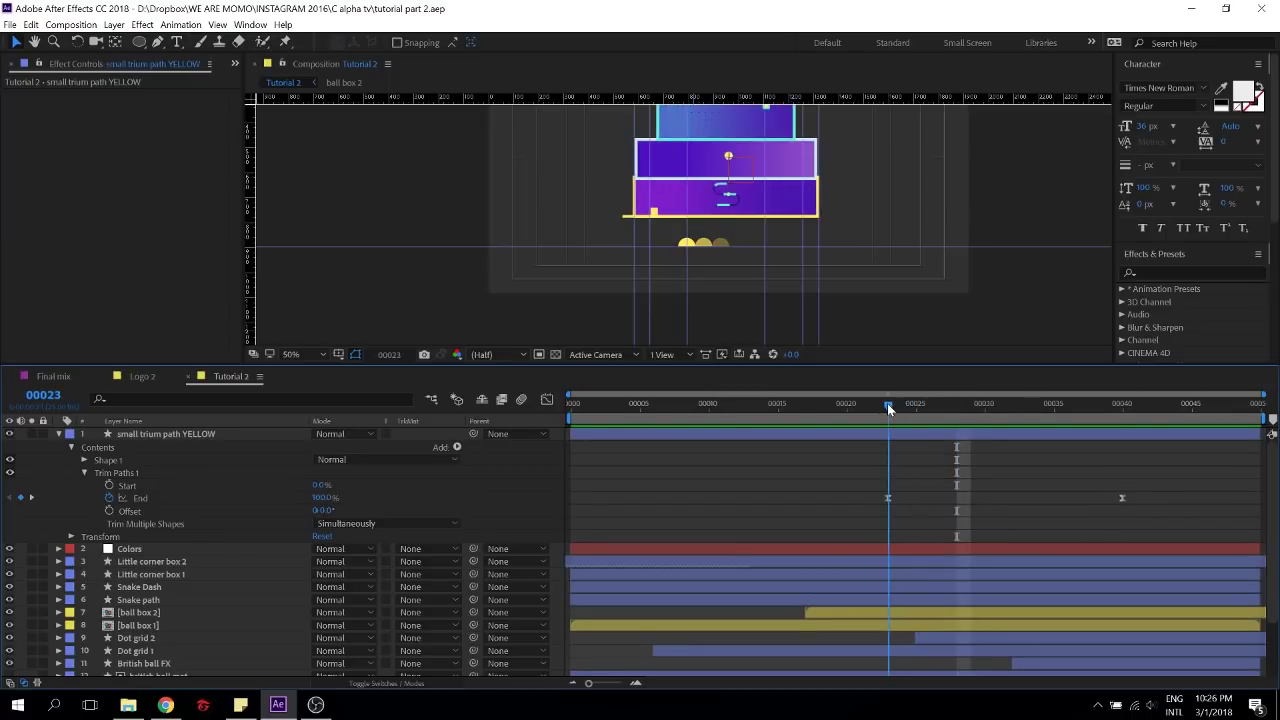
key(space)
drag(886, 405, 569, 418)
key(space)
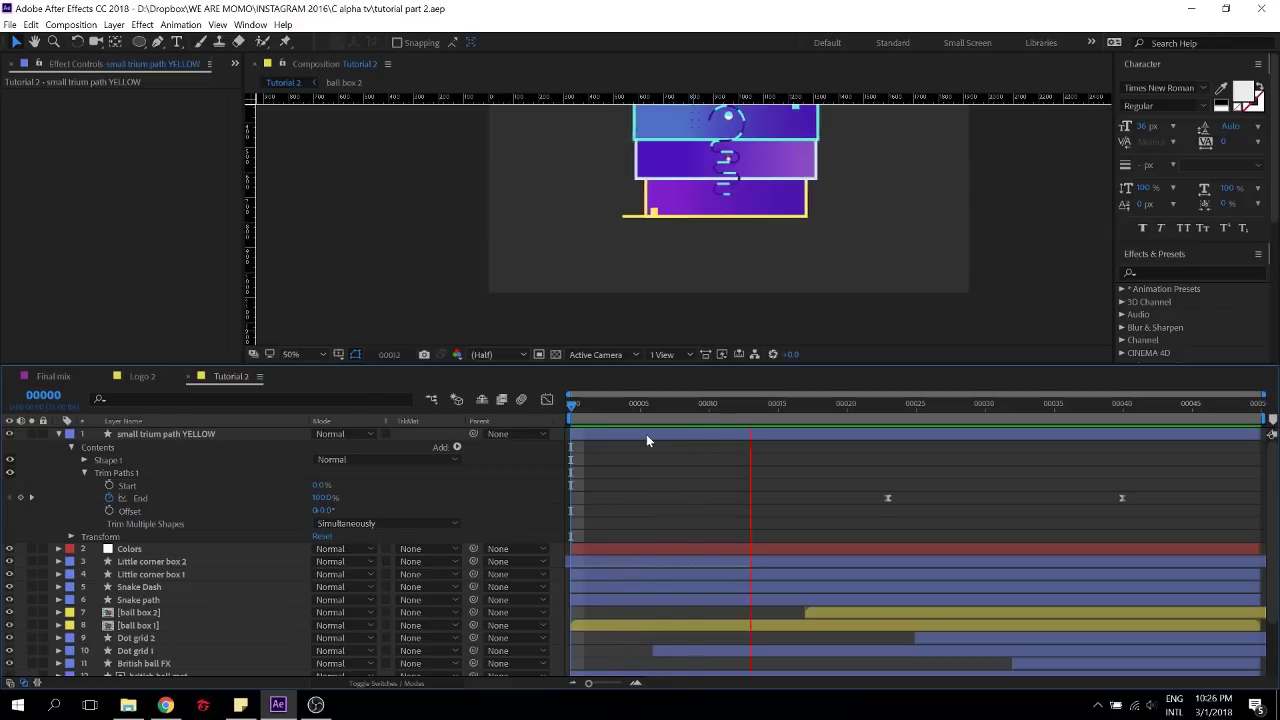
key(space)
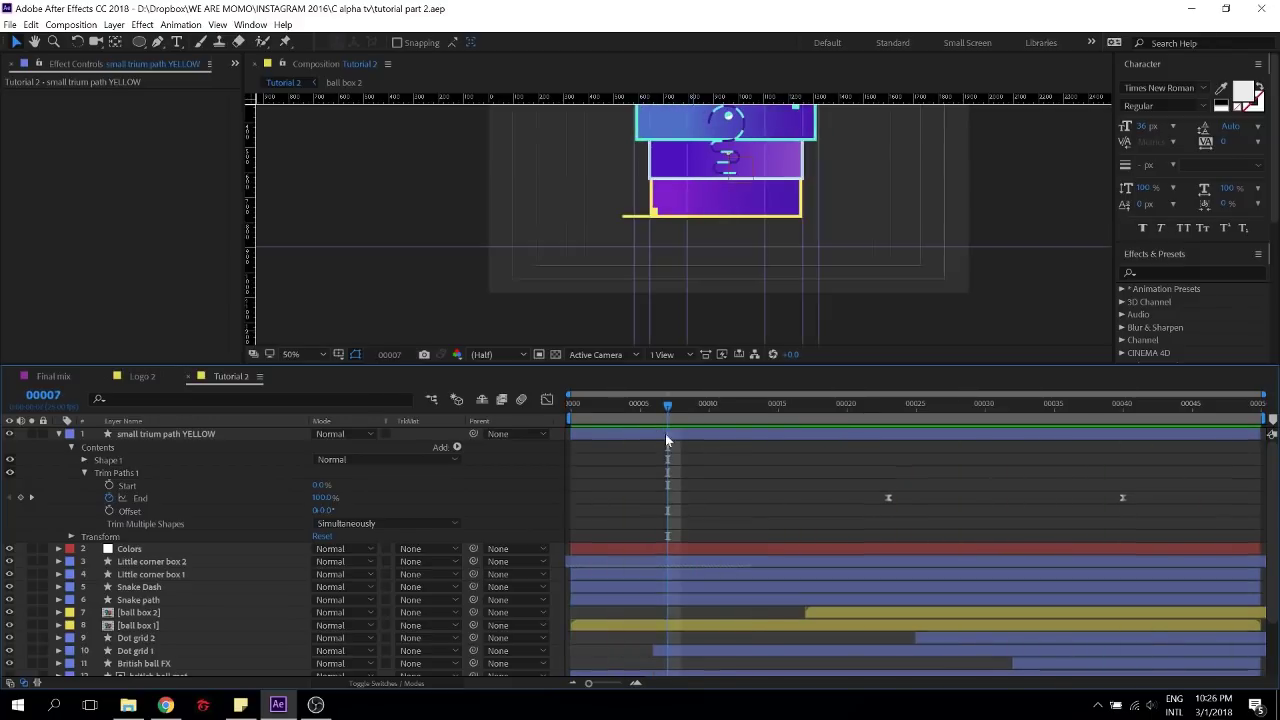
Duplicate the small trium path YELLOW layer and recolour the copy's stroke to the turquoise of the top box's border
click(194, 436)
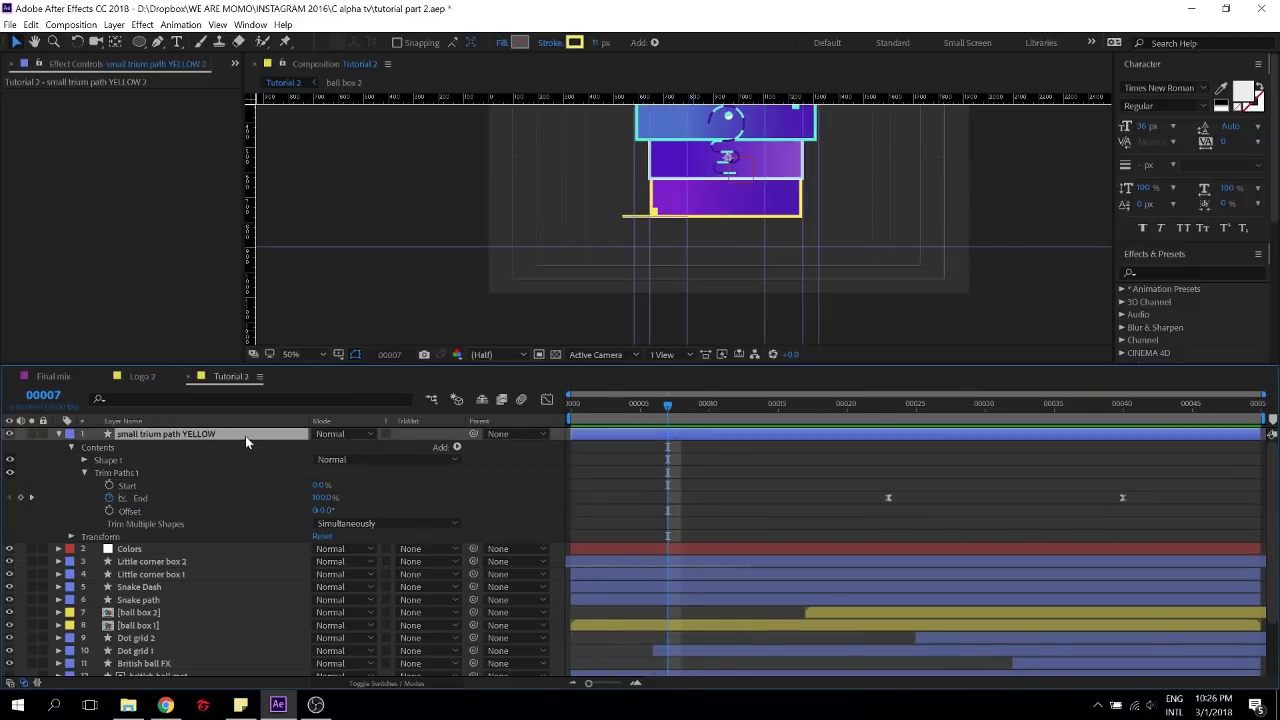
key(ctrl+d)
drag(774, 189, 684, 232)
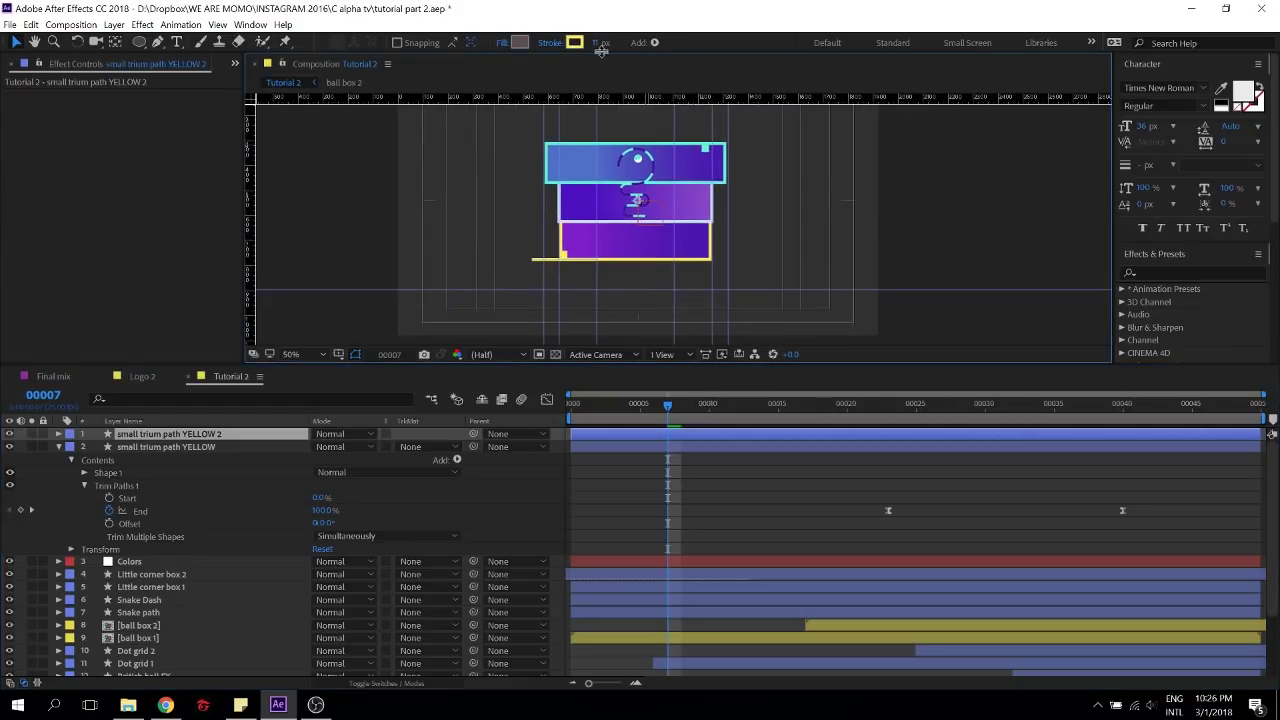
click(577, 44)
text(5FF3D5)
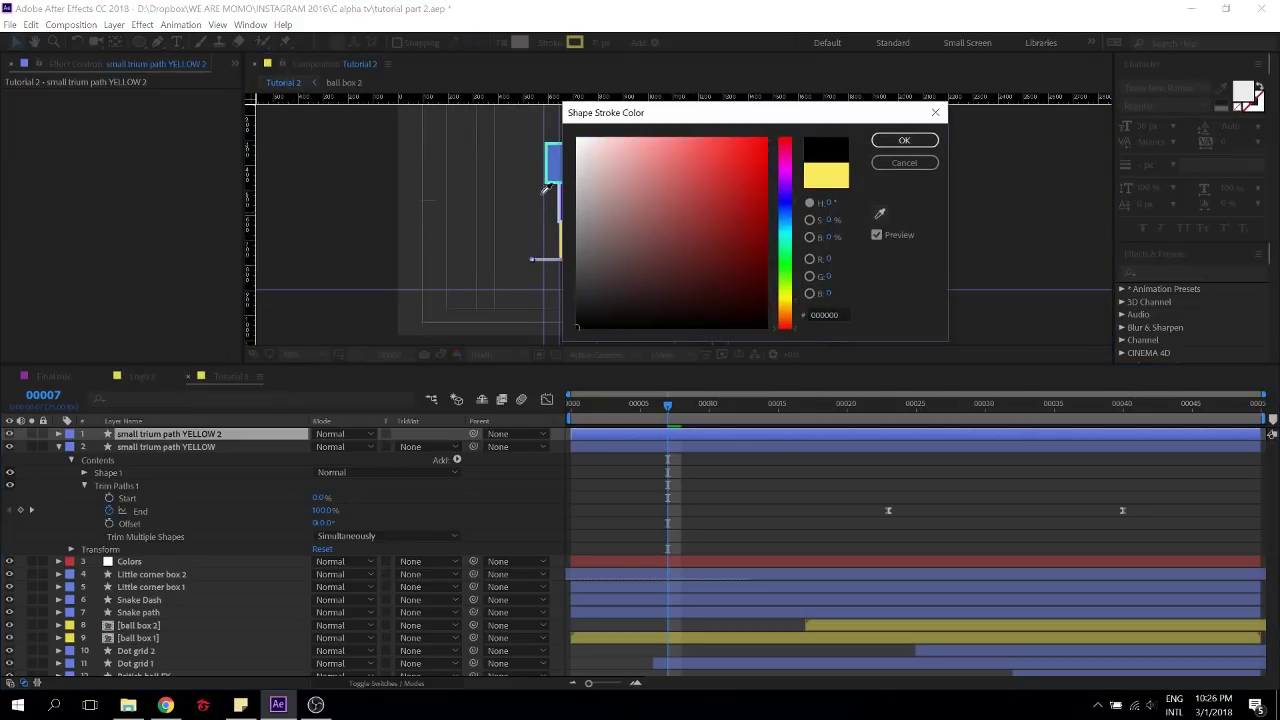
click(891, 139)
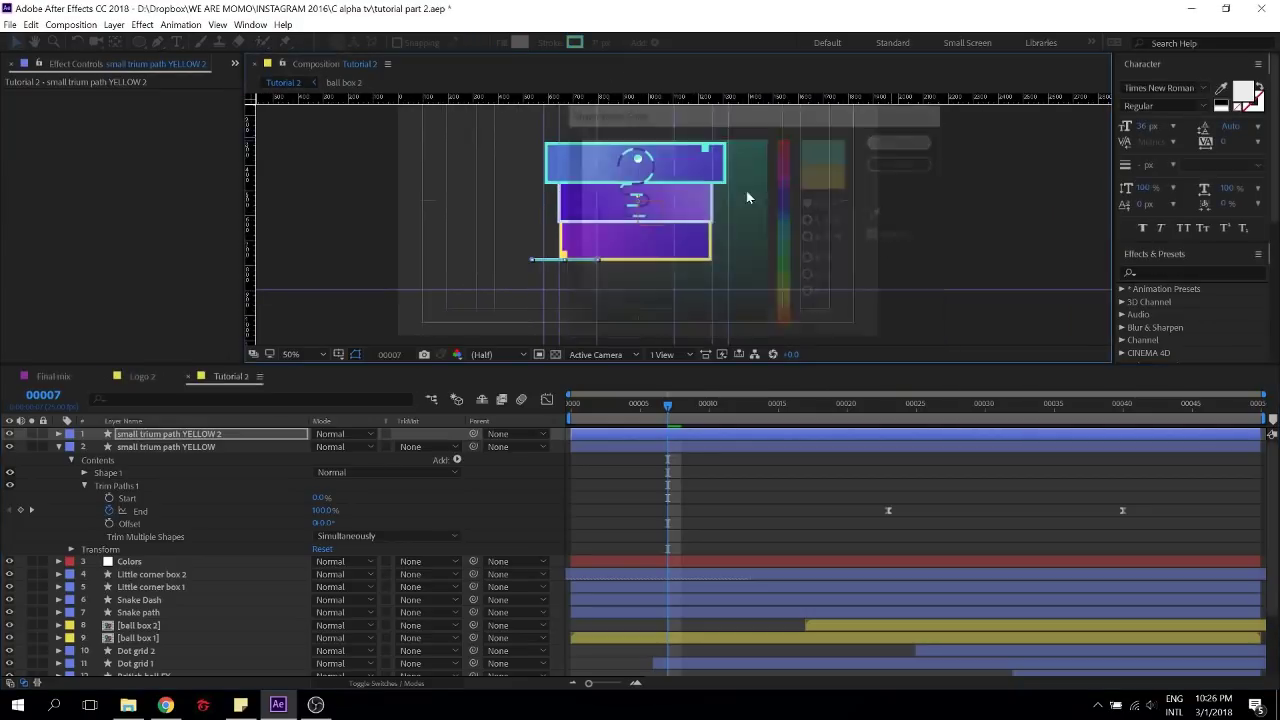
Flip the turquoise line on the small trium path YELLOW 2 layer horizontally so it extends from the opposite side of the boxes
click(234, 435)
scroll(608, 256, up, 1)
scroll(606, 258, up, 1)
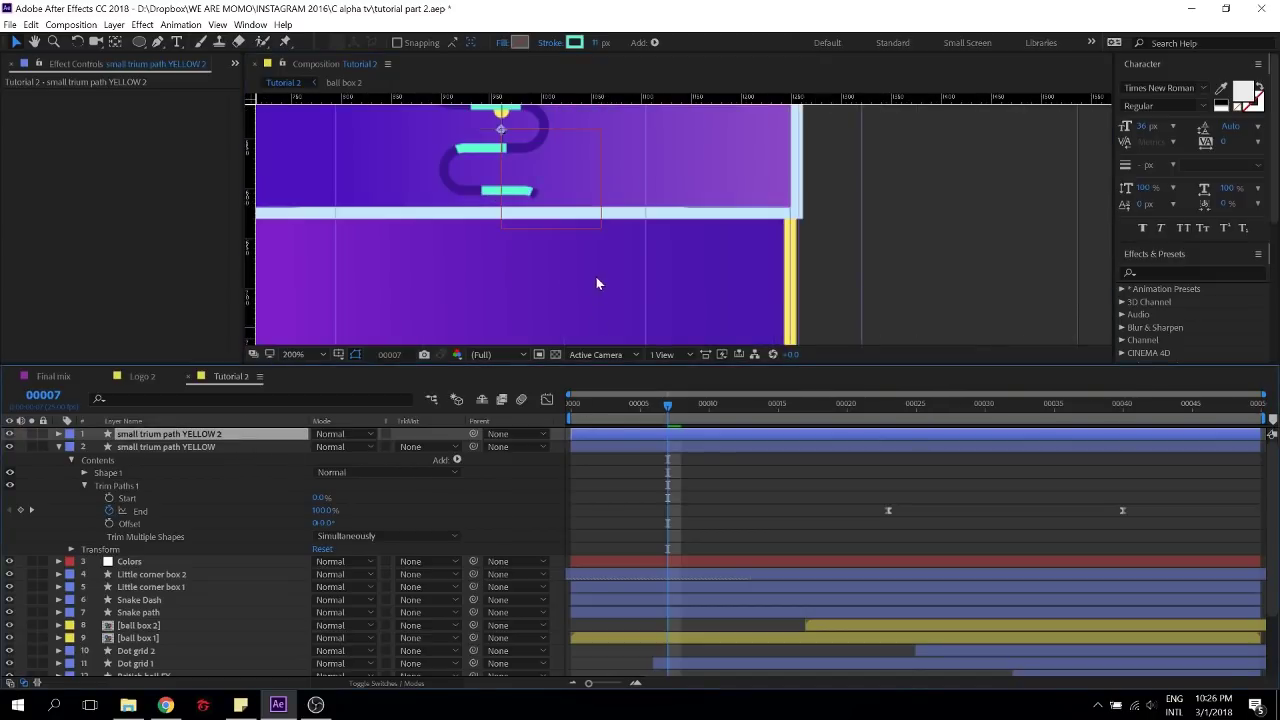
scroll(596, 277, down, 3)
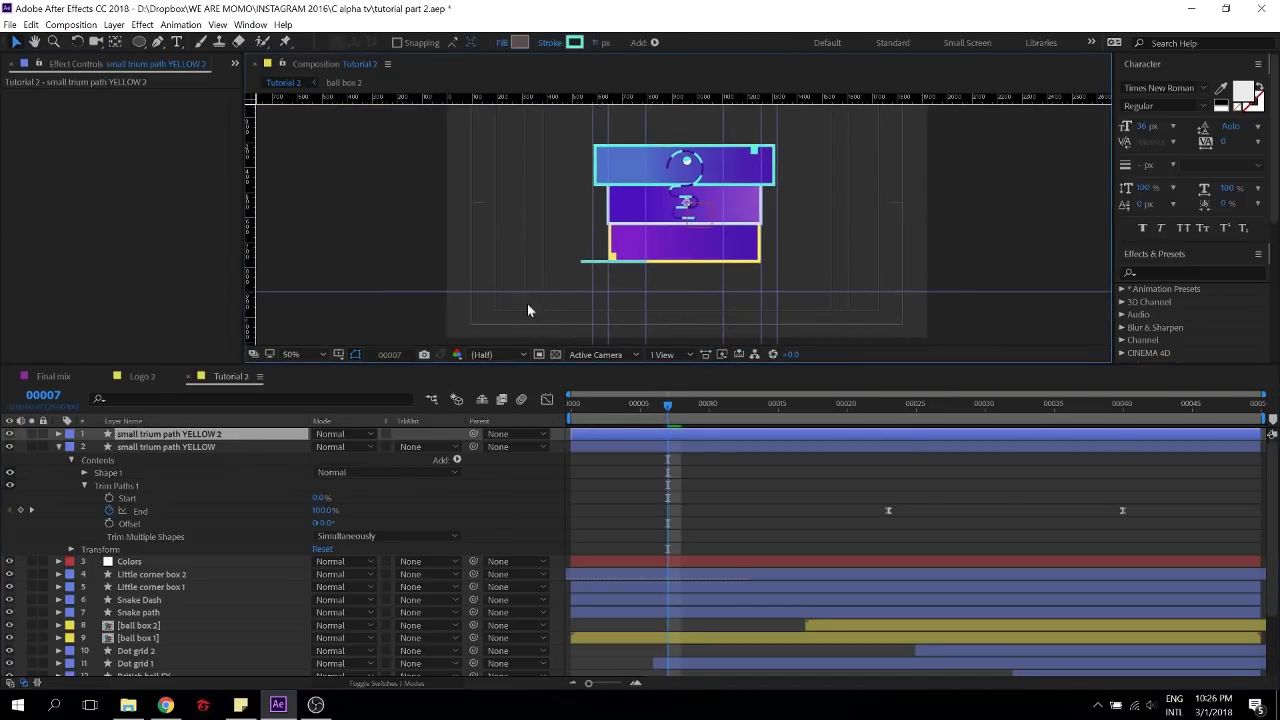
right_click(198, 437)
mouse_move(354, 187)
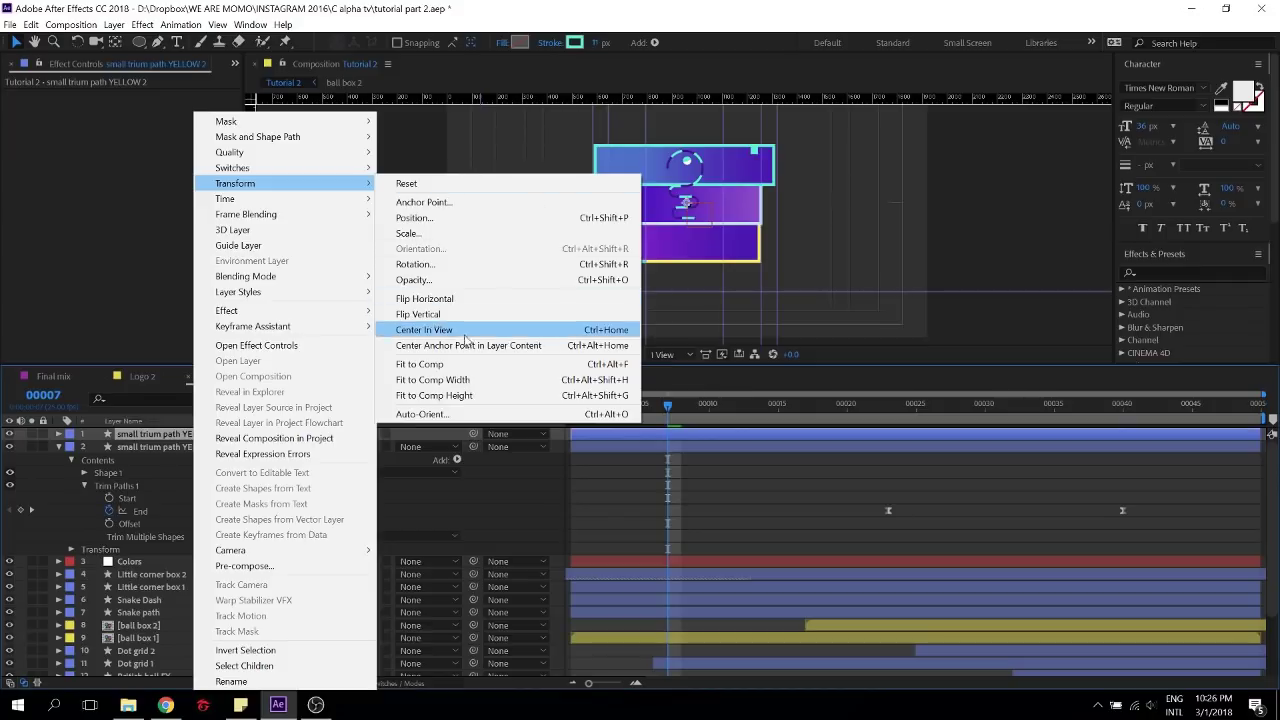
click(460, 300)
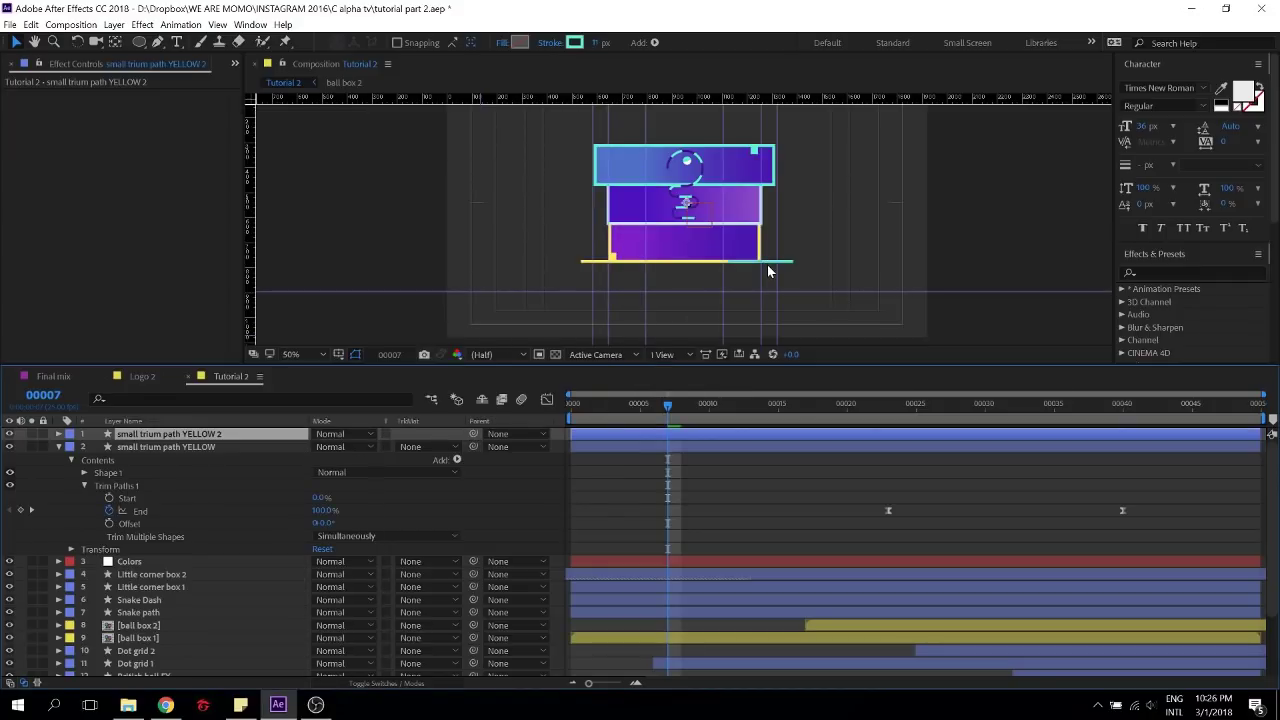
key(Return)
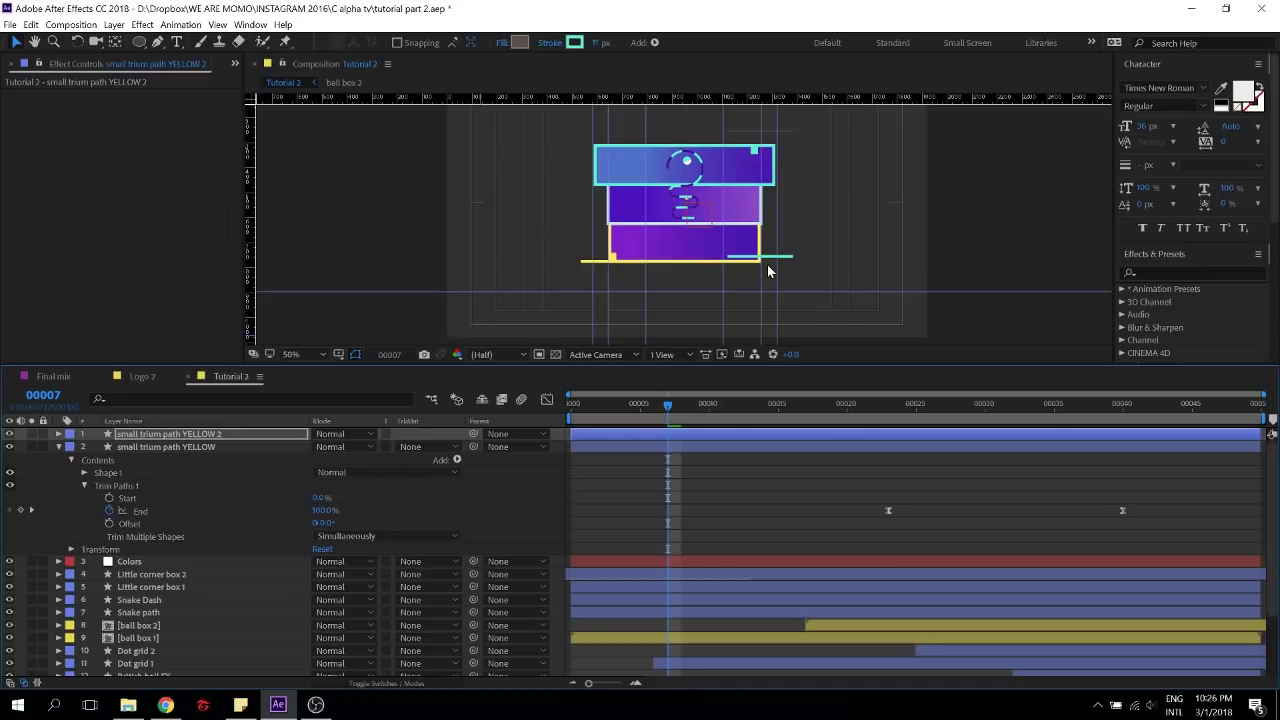
Move the turquoise line up from the bottom box to just above the top box's lower border
key(shift+Up)
key(shift+Up)
key(shift+Up)
key(shift+Up)
key(shift+Up)
key(shift+Up)
key(shift+Up)
key(shift+Up)
drag(832, 175, 866, 220)
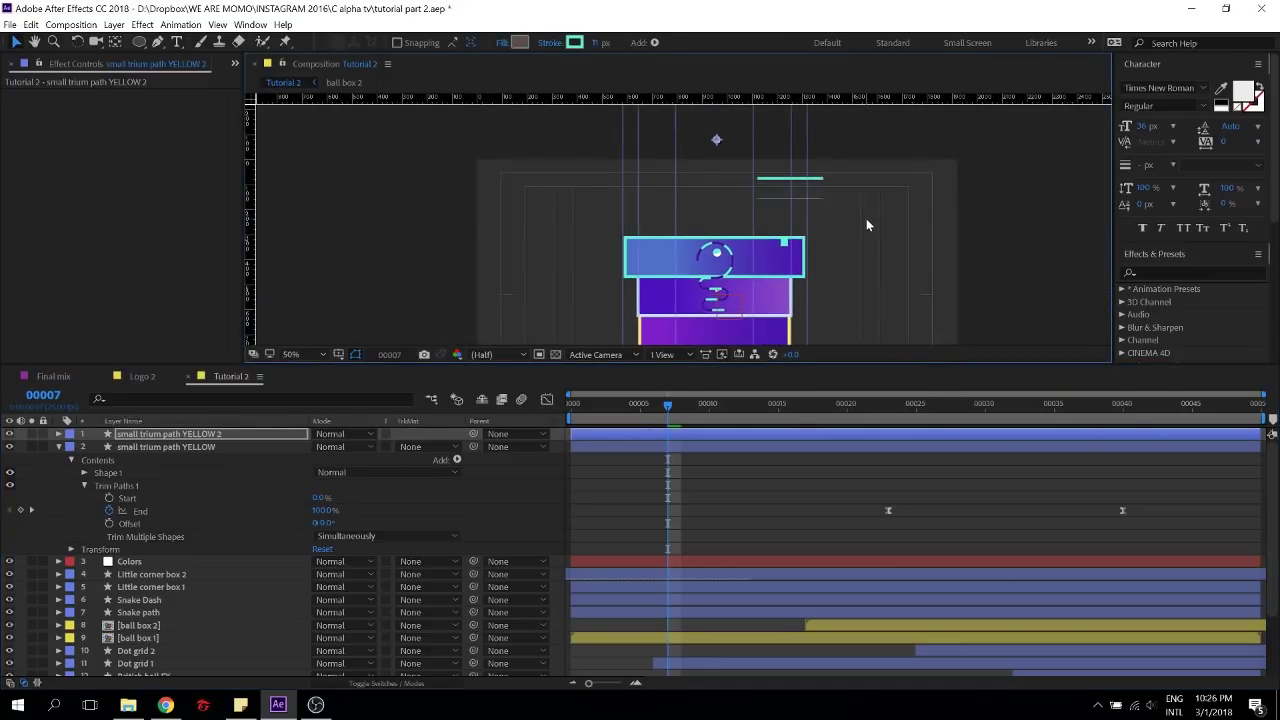
key(shift+Down)
key(shift+Down)
key(shift+Down)
key(shift+Down)
key(shift+Down)
key(shift+Down)
key(shift+Down)
key(shift+Down)
key(shift+Down)
key(shift+Down)
key(shift+Down)
key(shift+Down)
key(shift+Down)
key(shift+Down)
key(shift+Down)
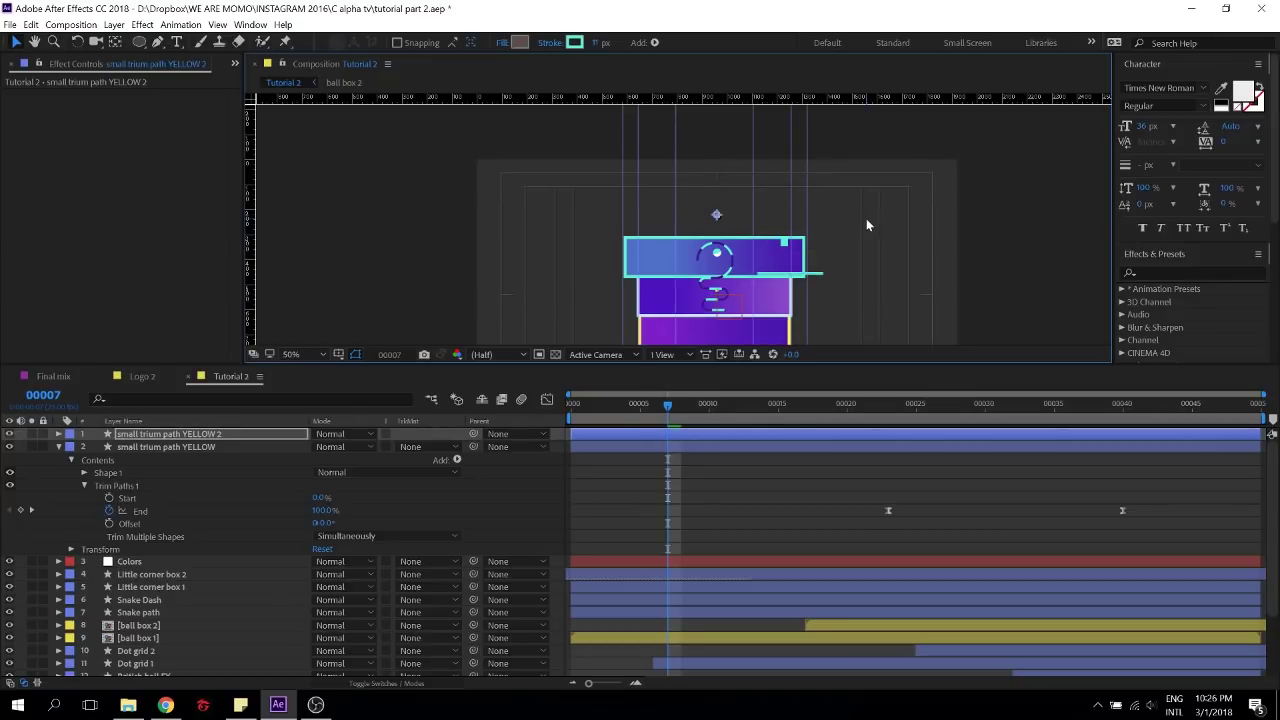
Nudge the turquoise line down in fine increments until it lines up exactly with the top box's lower border
scroll(866, 218, up, 2)
drag(800, 314, 603, 8)
drag(856, 224, 695, 291)
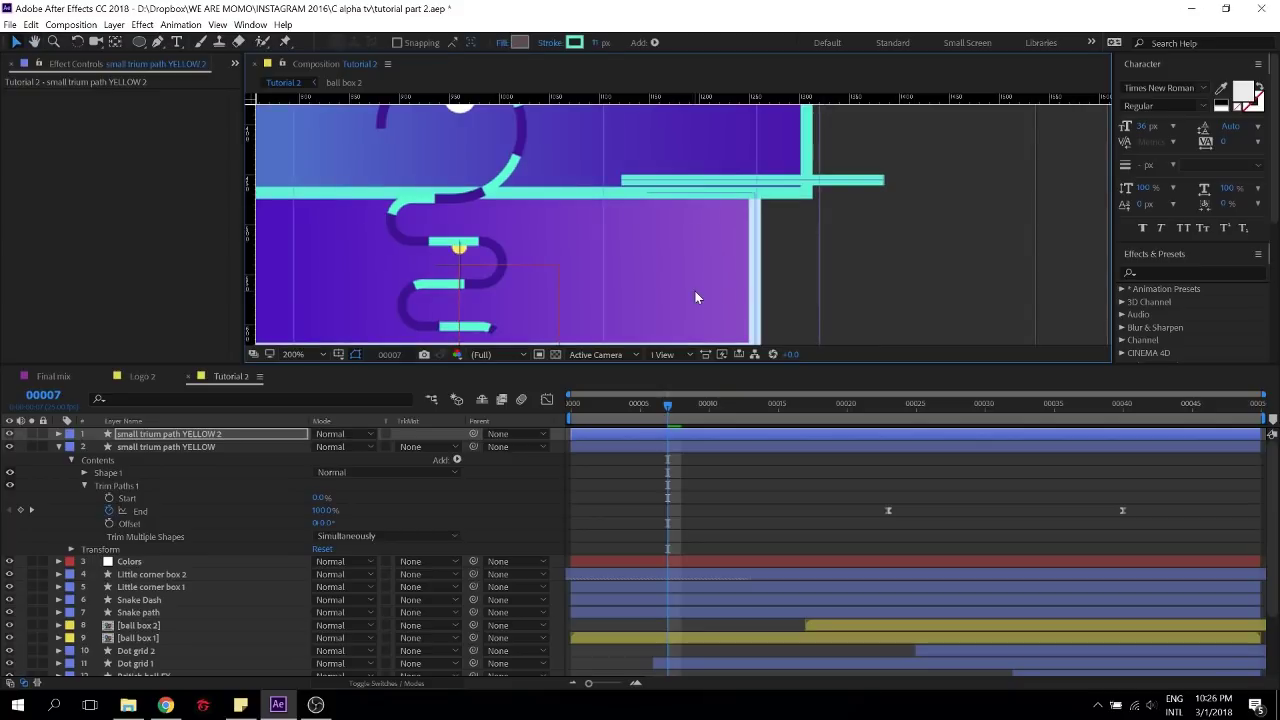
key(Down)
key(Down)
key(Down)
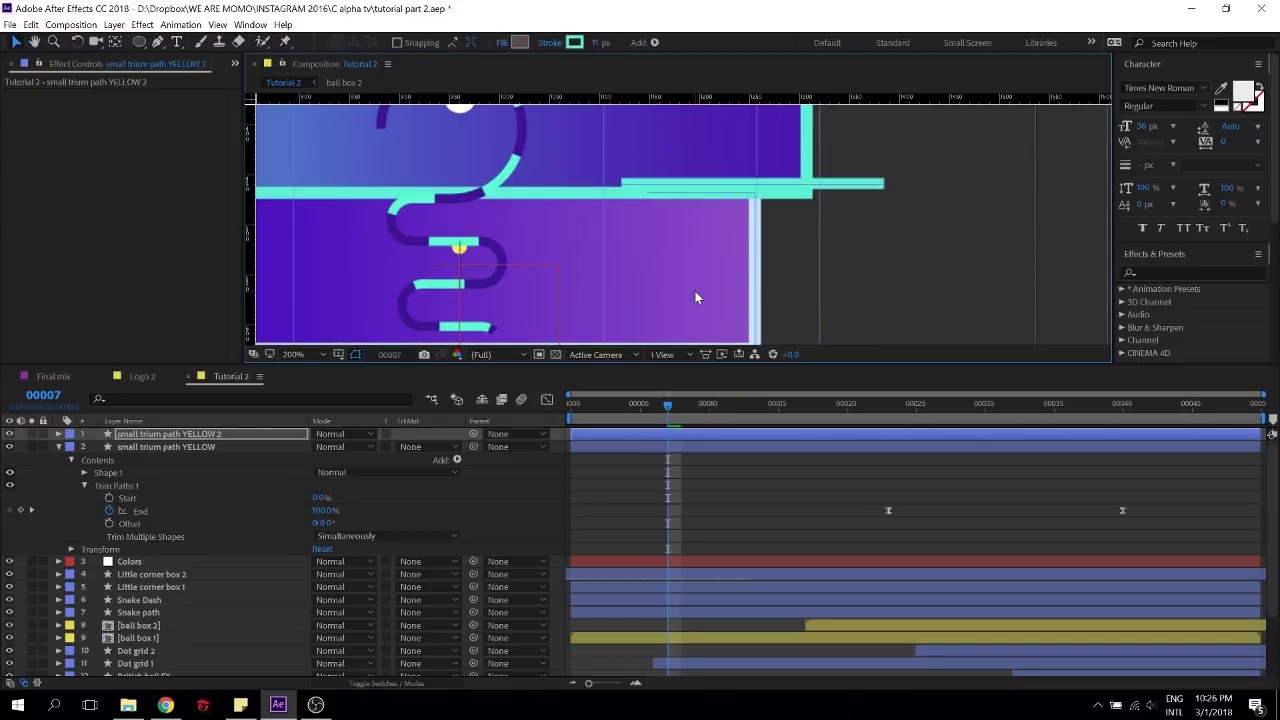
key(Down)
key(Down)
key(Down)
key(Down)
key(Down)
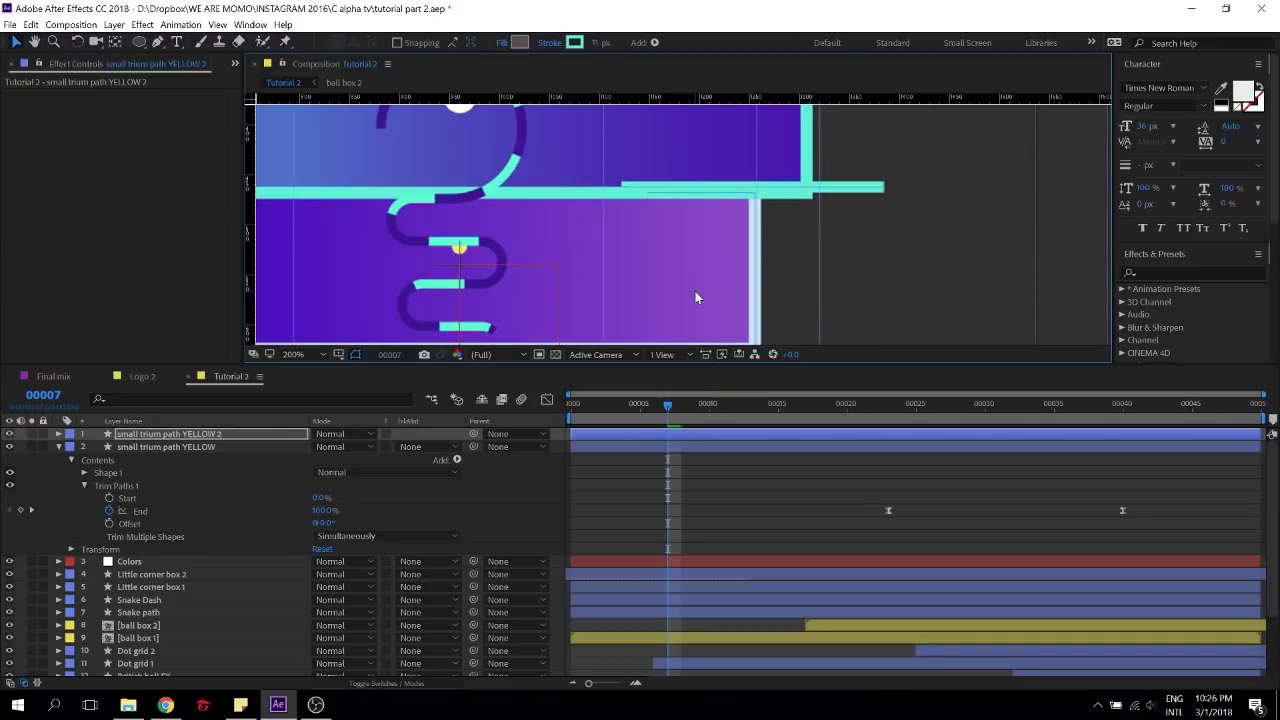
key(Down)
key(Down)
key(Down)
key(Down)
key(Down)
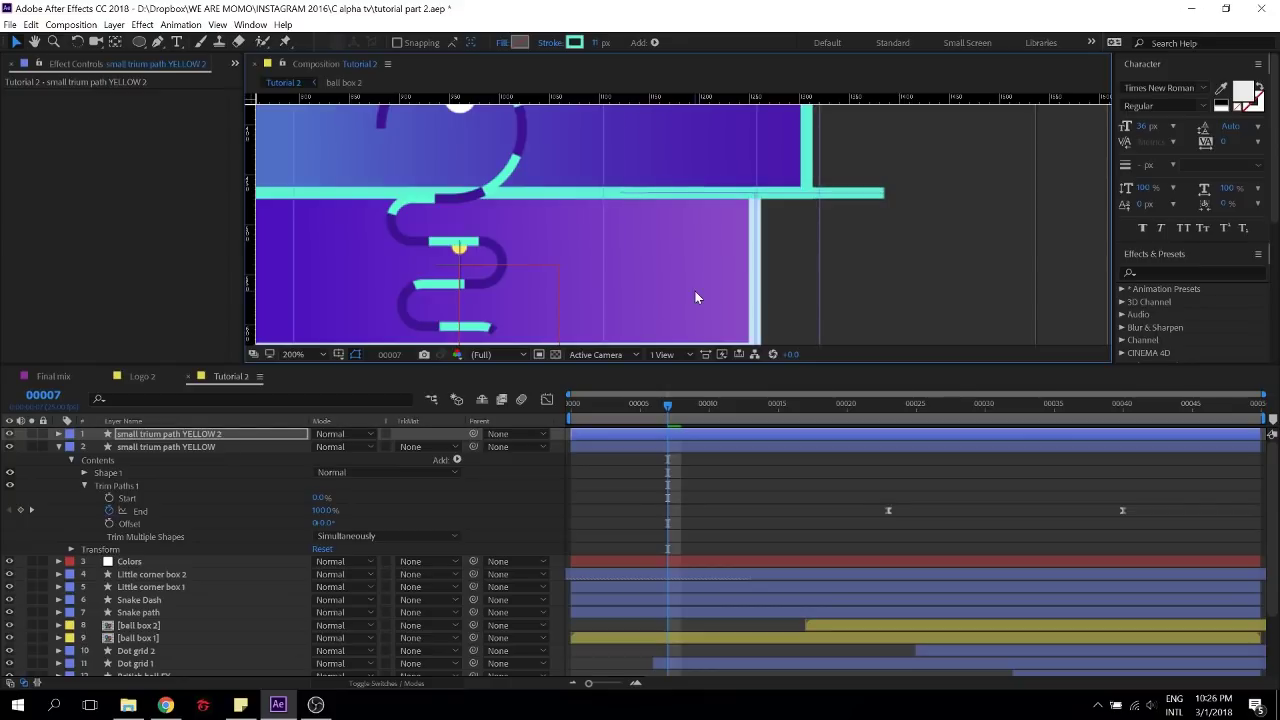
key(Up)
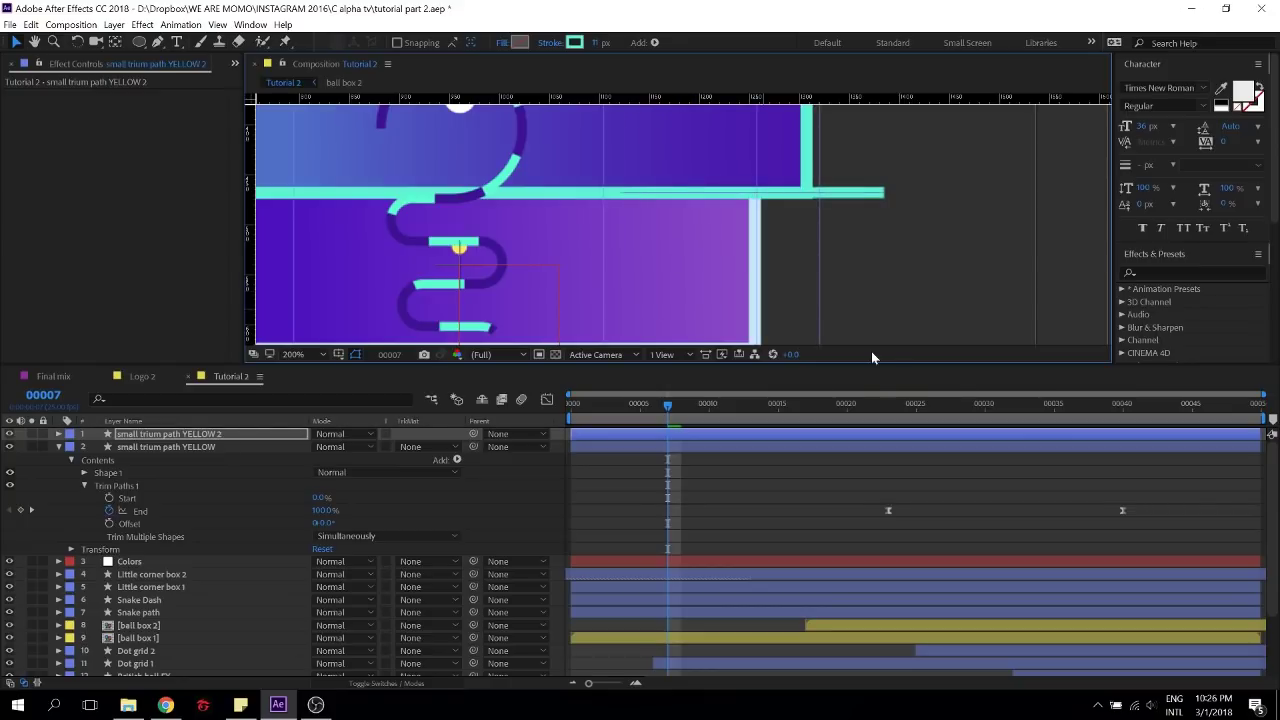
key(Down)
click(888, 537)
scroll(770, 244, down, 4)
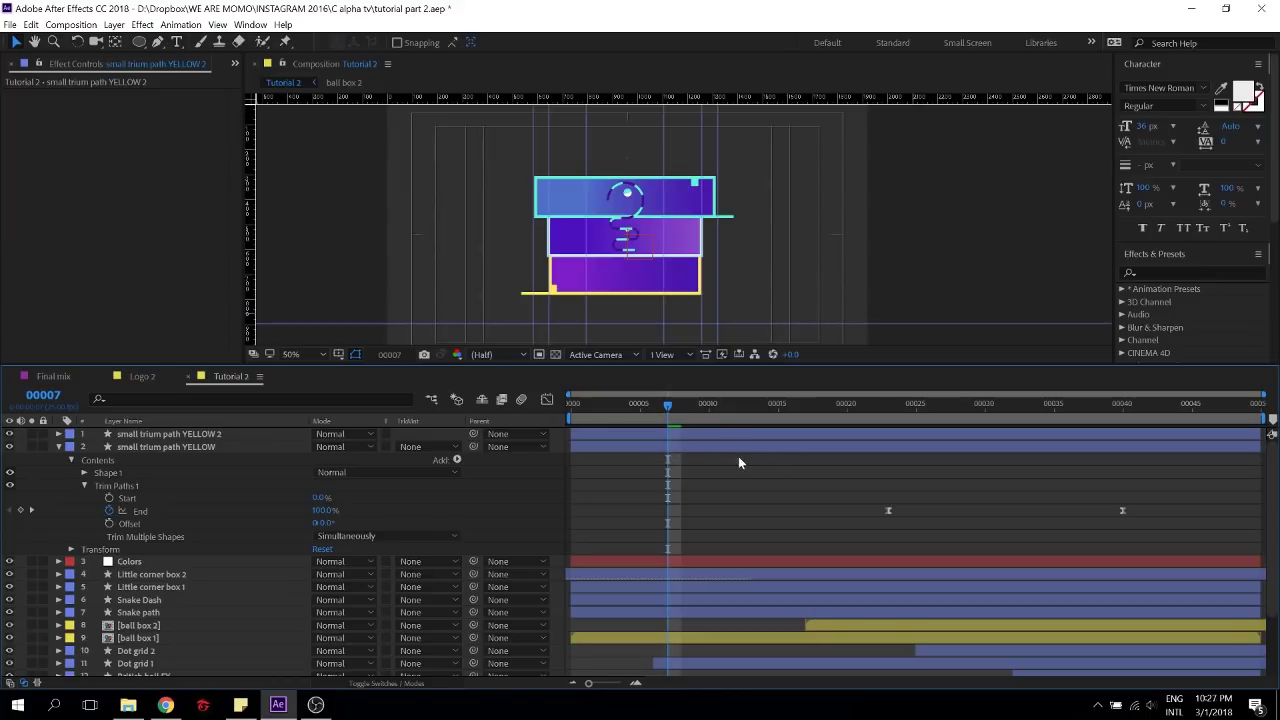
drag(812, 445, 609, 462)
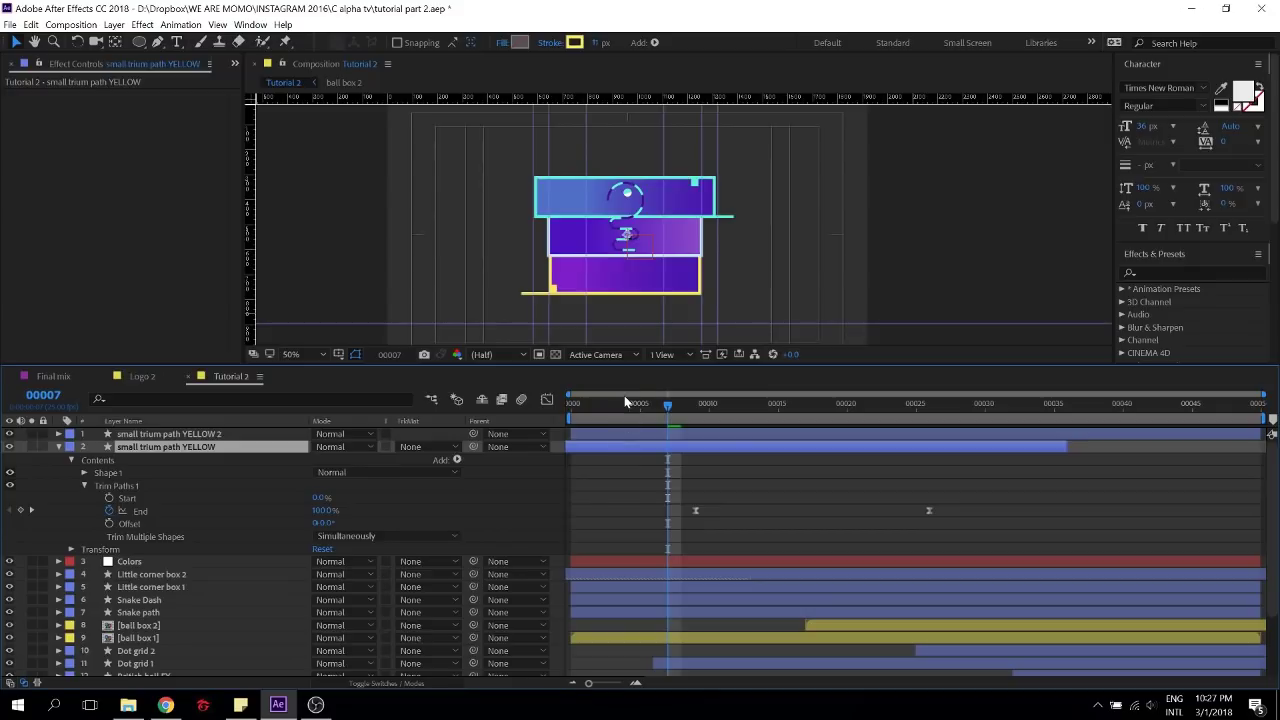
key(Home)
key(space)
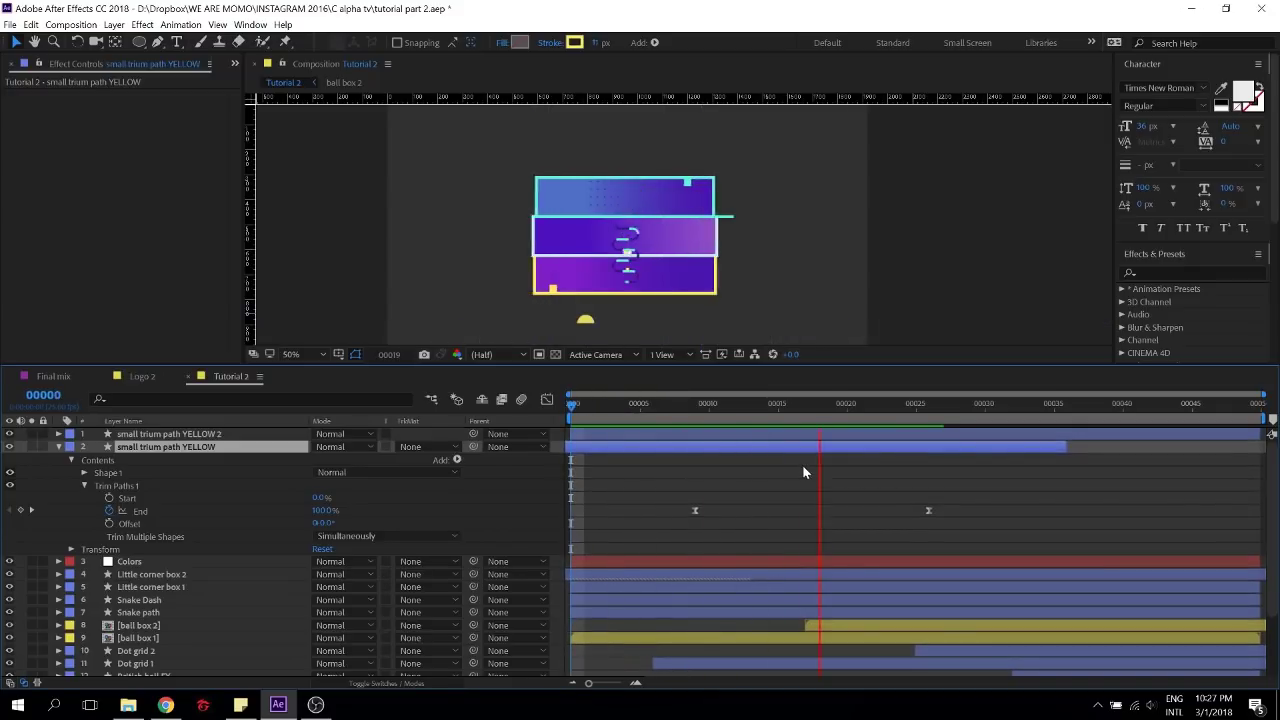
drag(700, 406, 1054, 412)
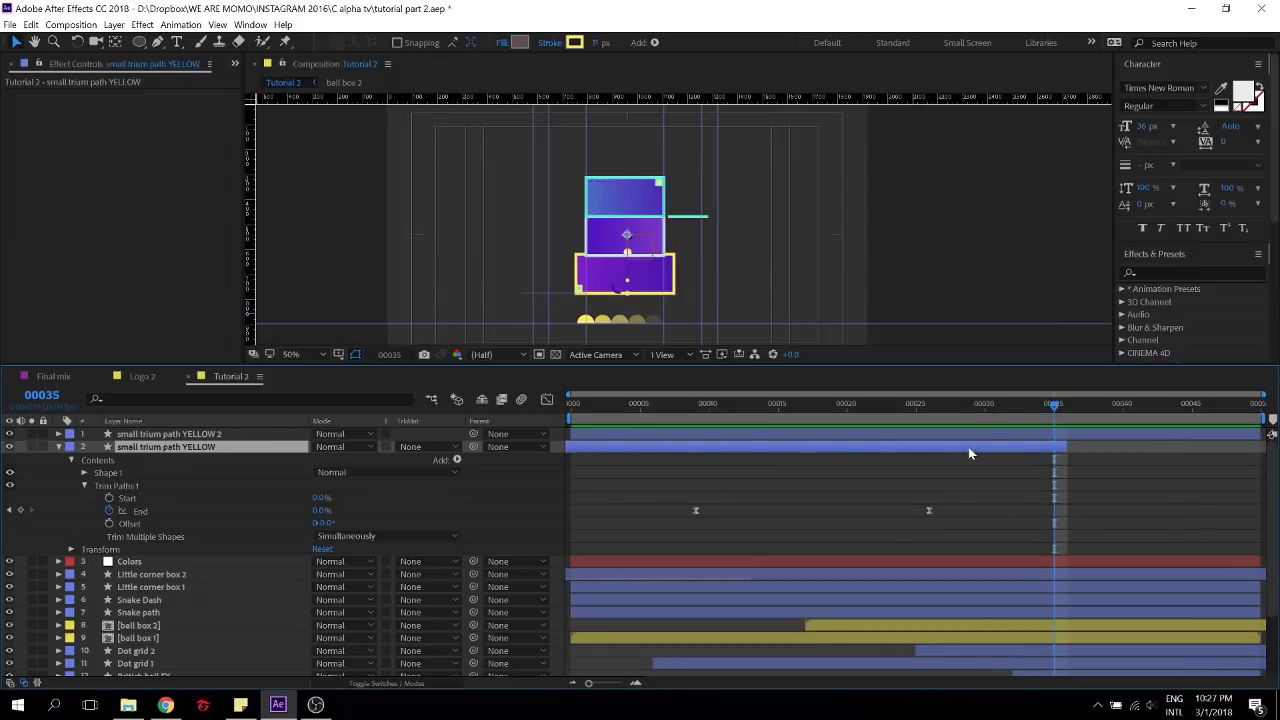
key(shift+Left)
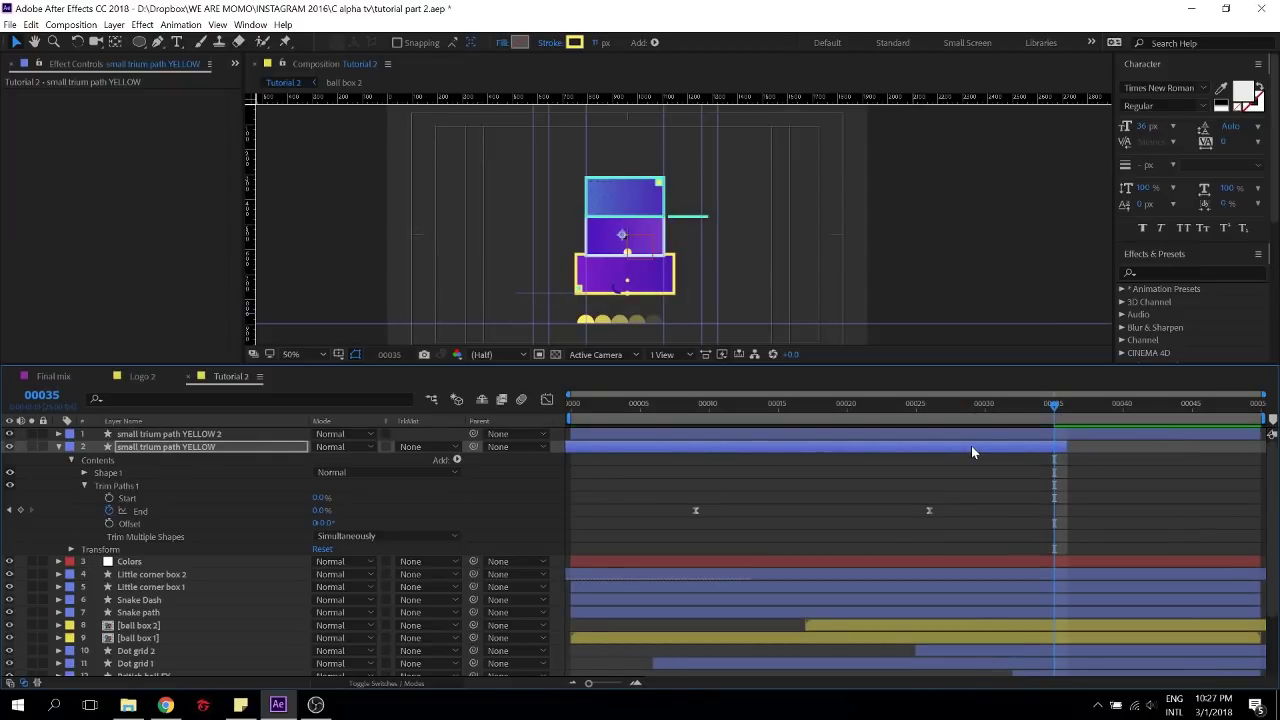
key(shift+Left)
key(ctrl+z)
key(ctrl+z)
key(ctrl+z)
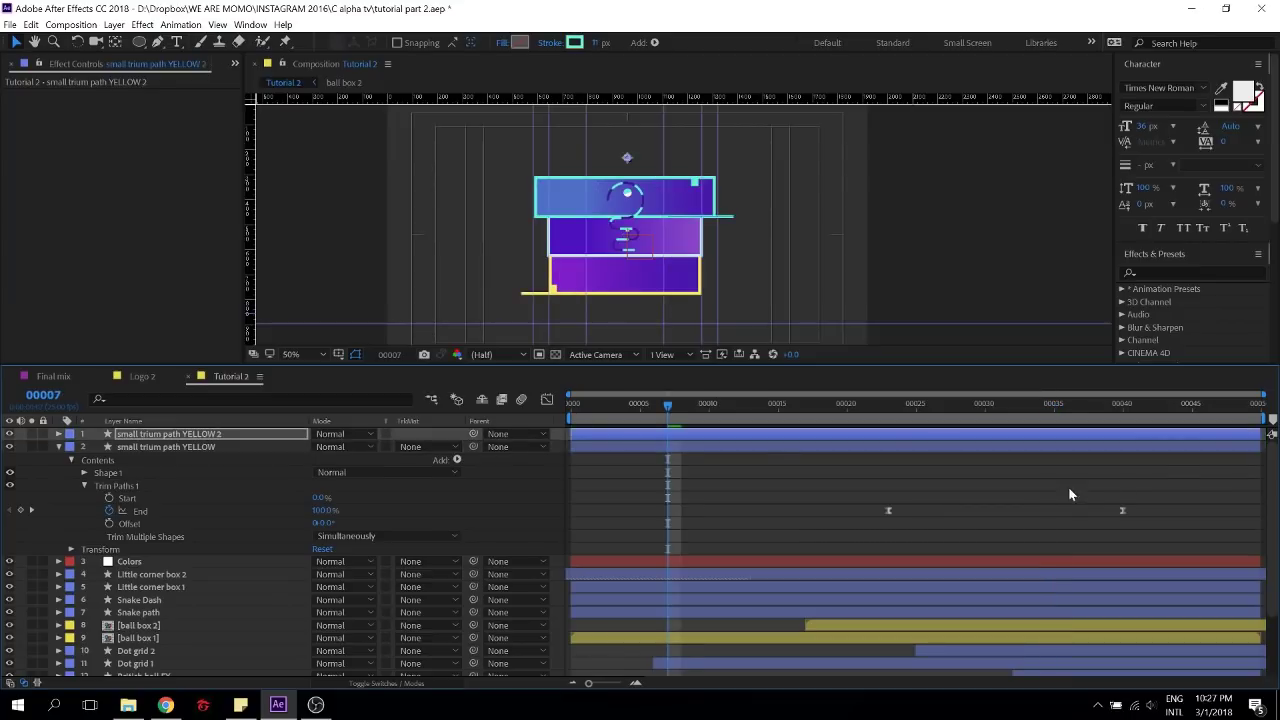
Reveal the turquoise line's End keyframes, slide its layer earlier so they run from frame 6 to 23, and preview the timing
click(798, 434)
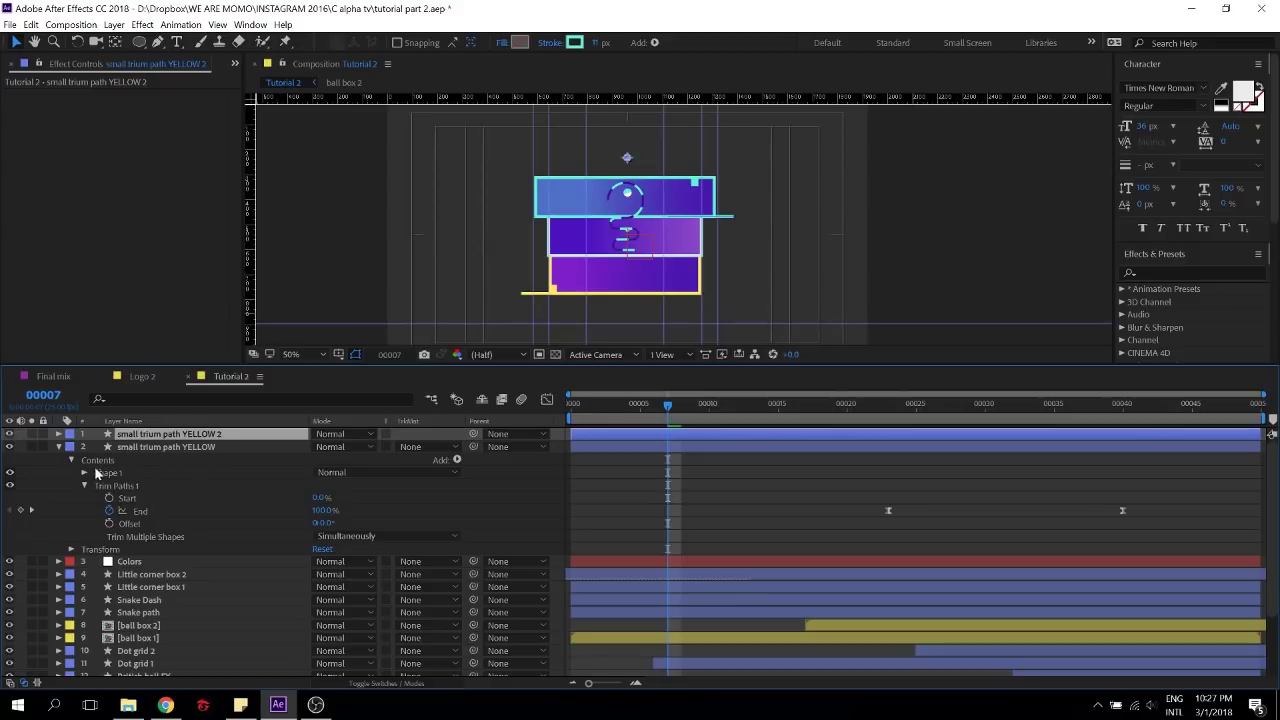
click(60, 447)
key(u)
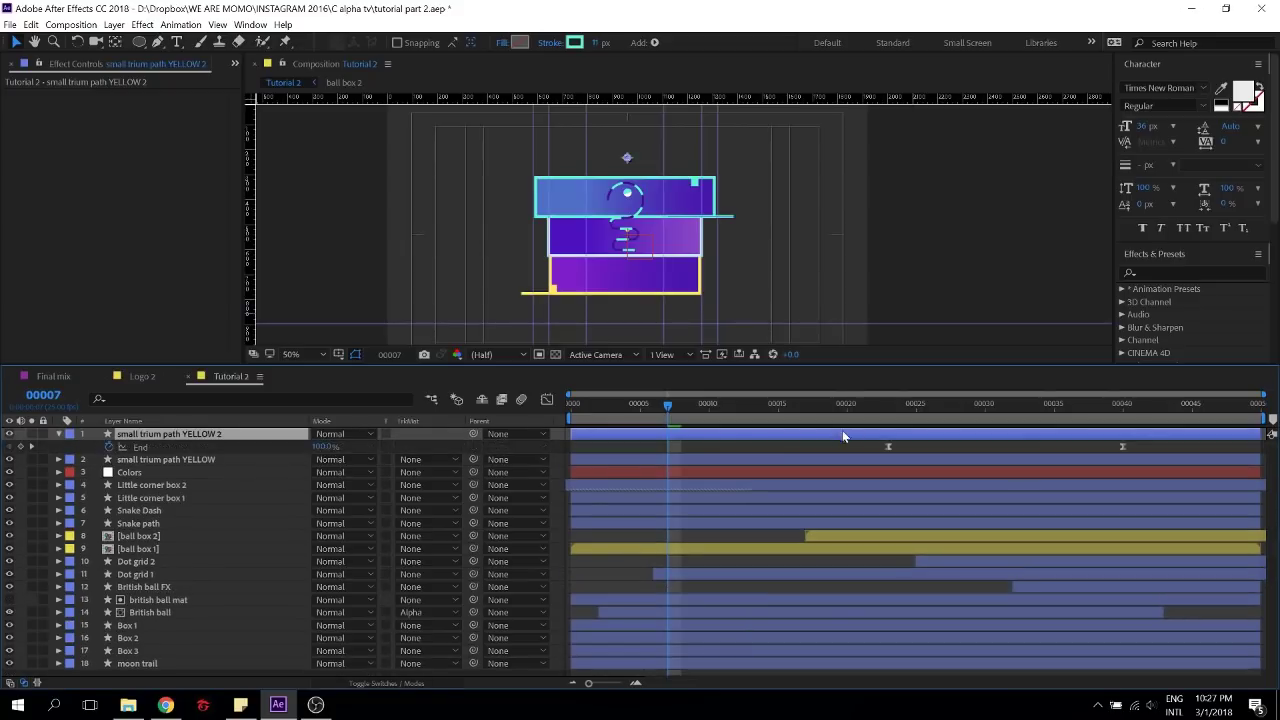
drag(808, 432, 574, 441)
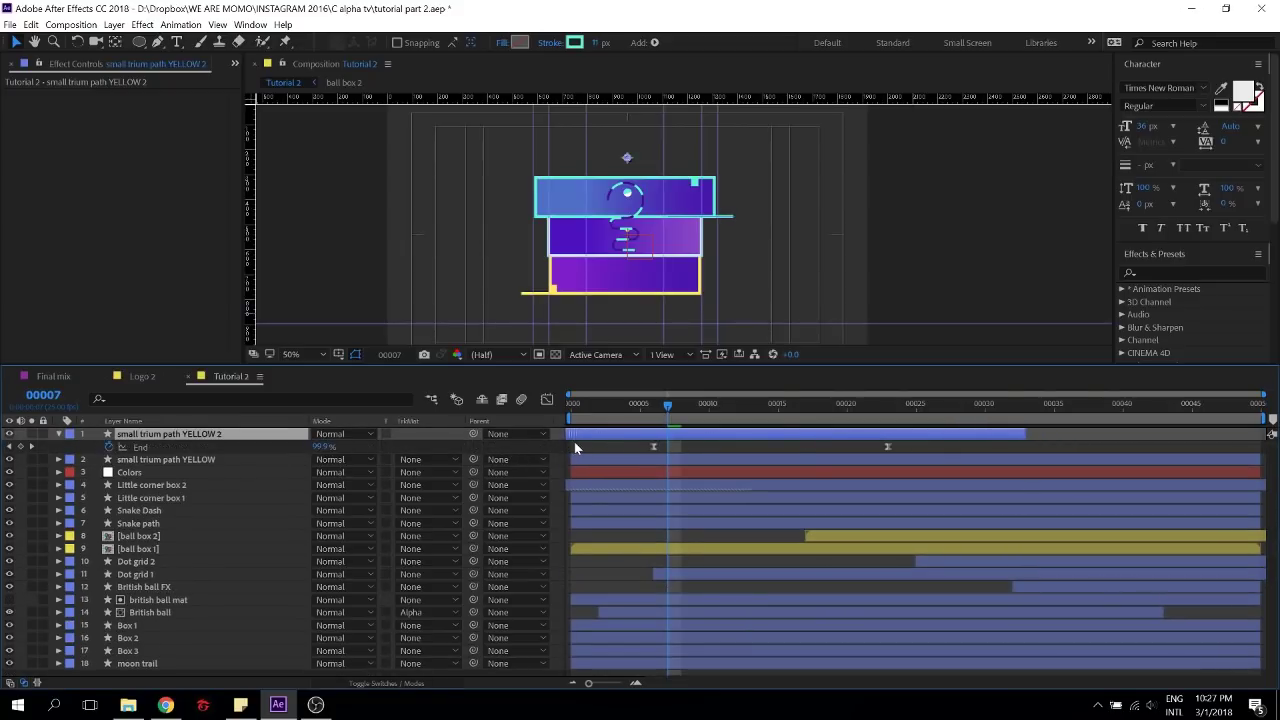
key(space)
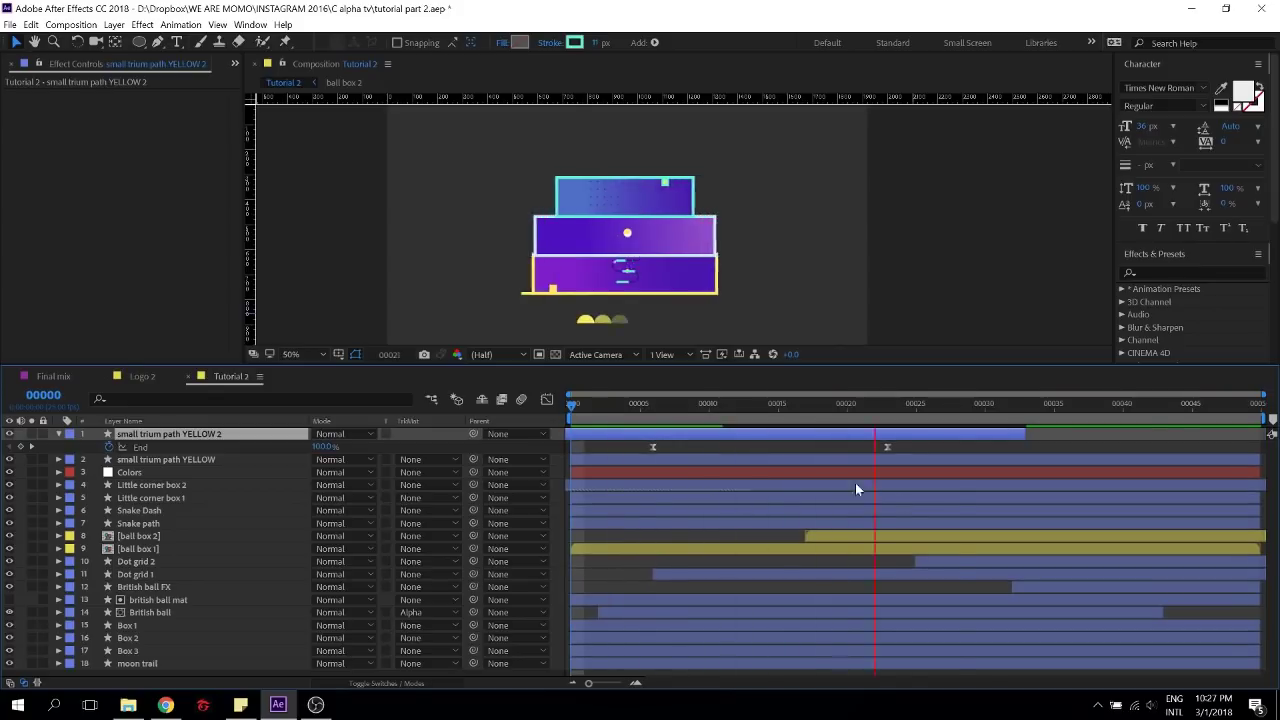
key(space)
Slide the turquoise line's layer in time until its End keyframes run from frame 13 to 30, previewing the retraction
drag(696, 434, 463, 422)
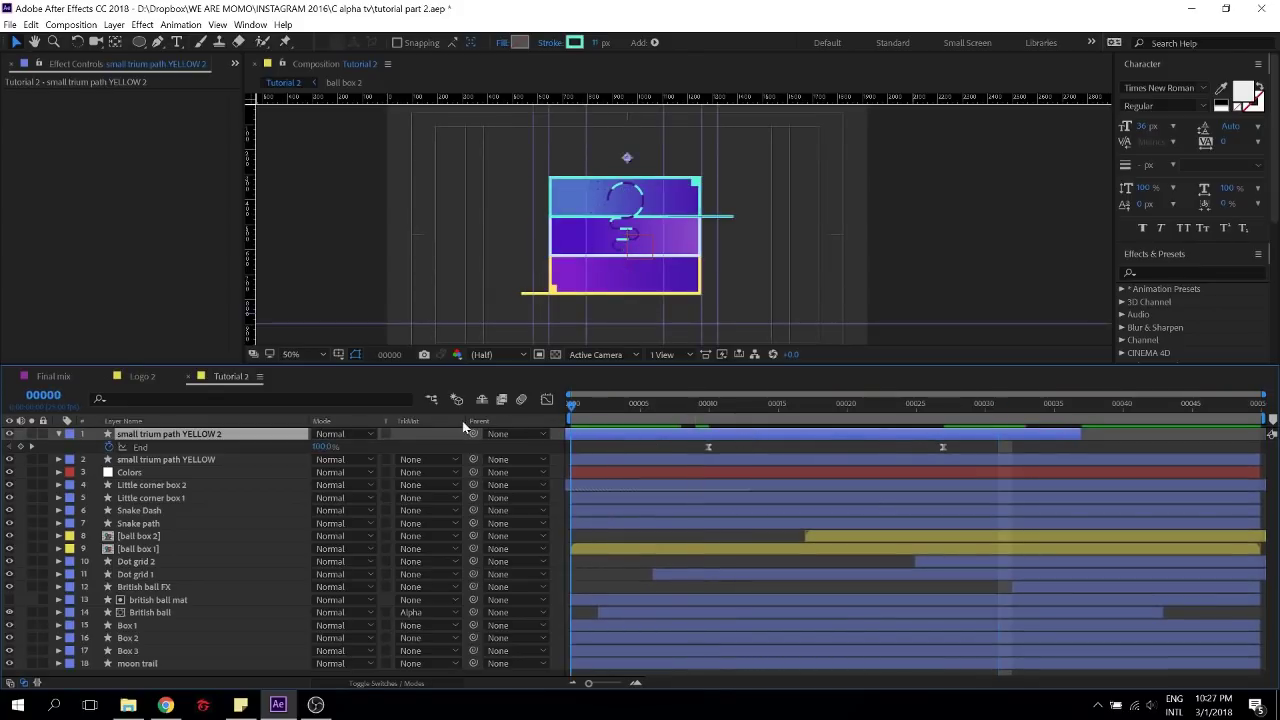
key(space)
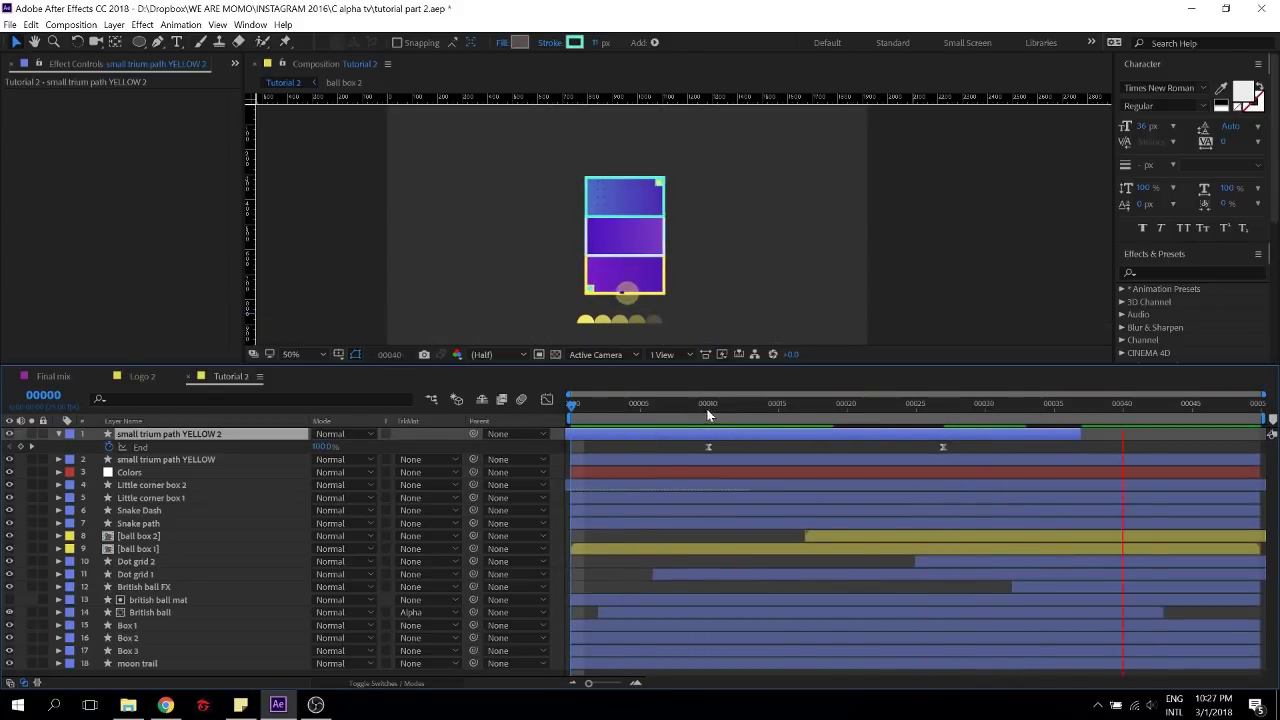
click(709, 406)
drag(717, 409, 770, 431)
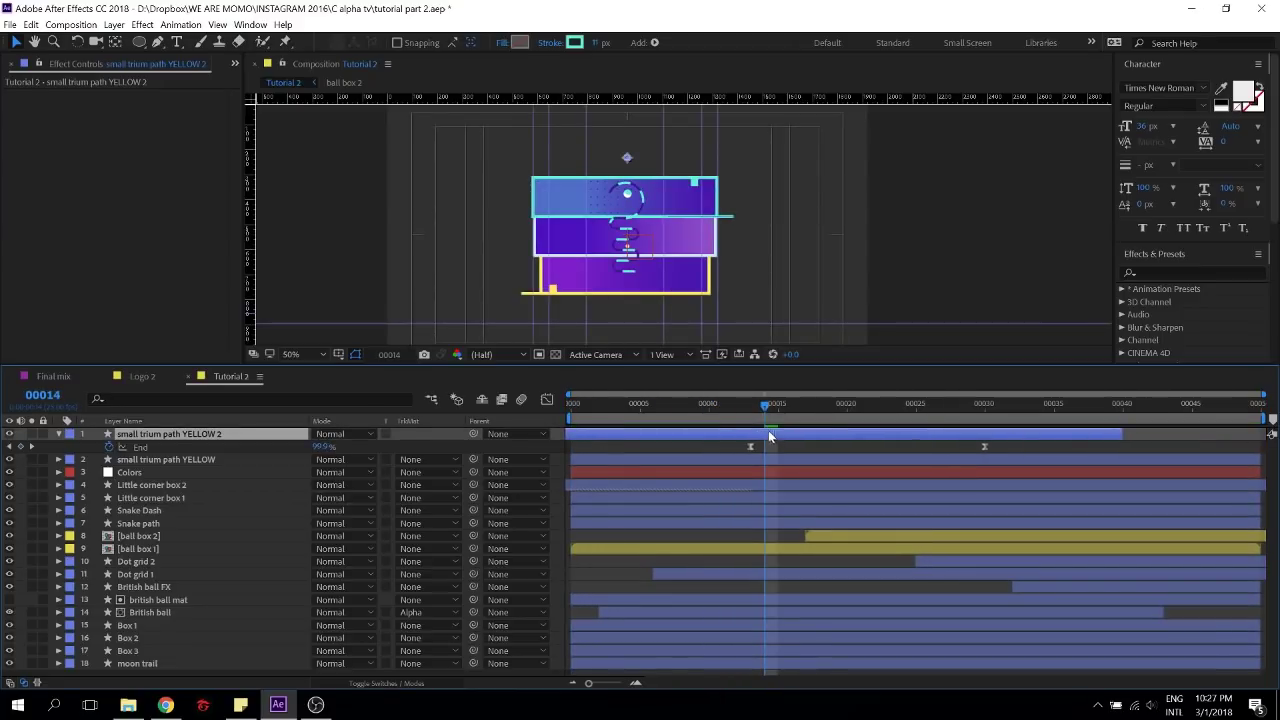
key(space)
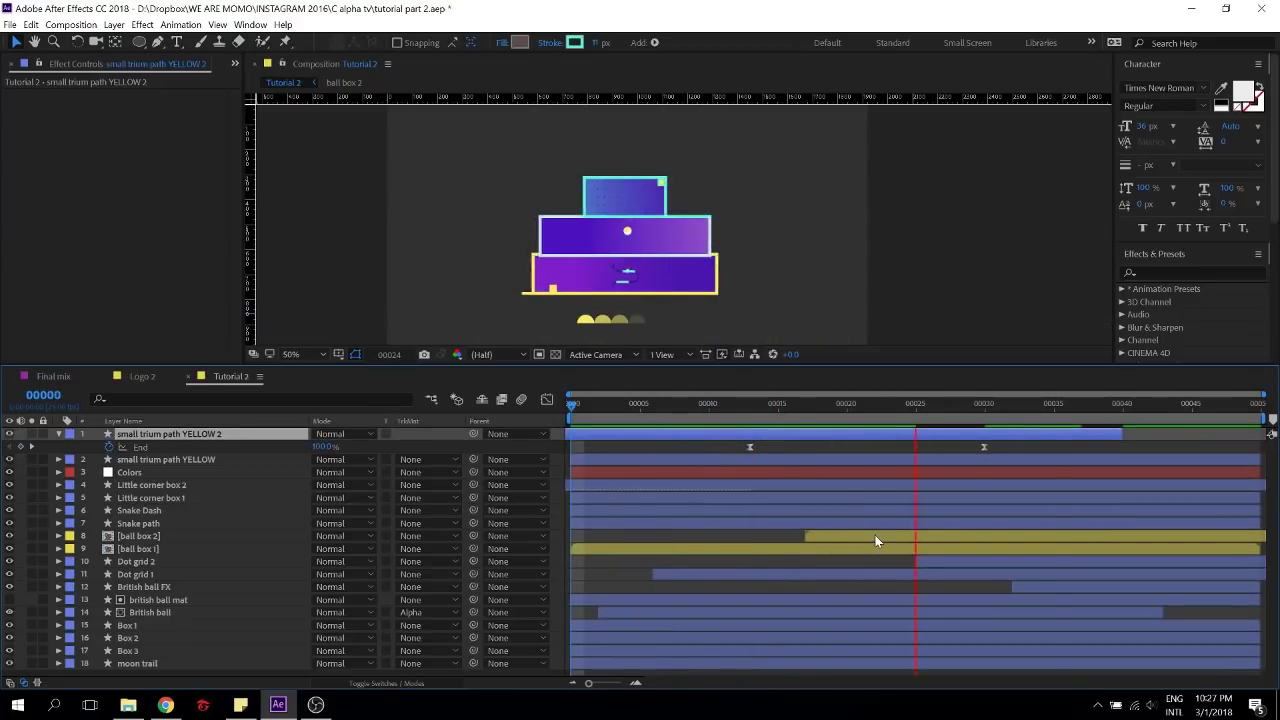
Trim both line layers to end at their last End keyframe, turquoise at frame 30 and yellow at frame 40, and preview the composition
mouse_move(1000, 410)
mouse_down()
mouse_move(974, 412)
mouse_move(985, 416)
mouse_up()
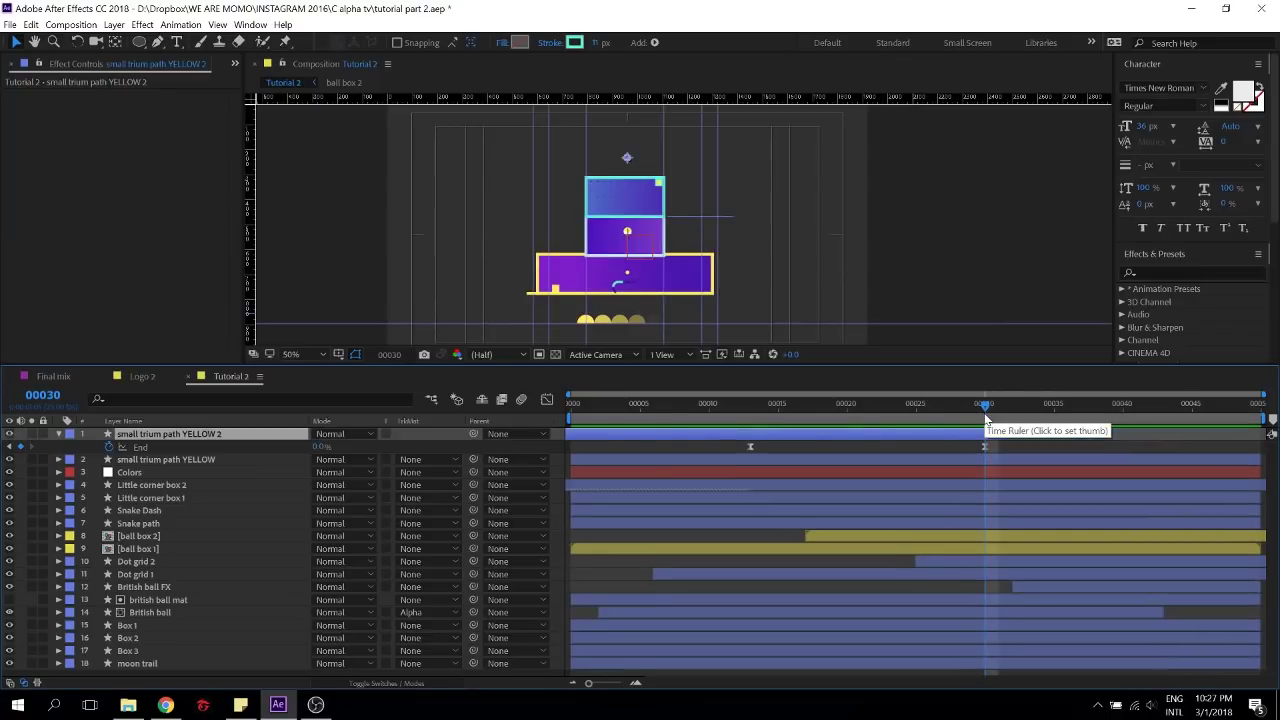
key(alt+bracketright)
click(990, 459)
key(u)
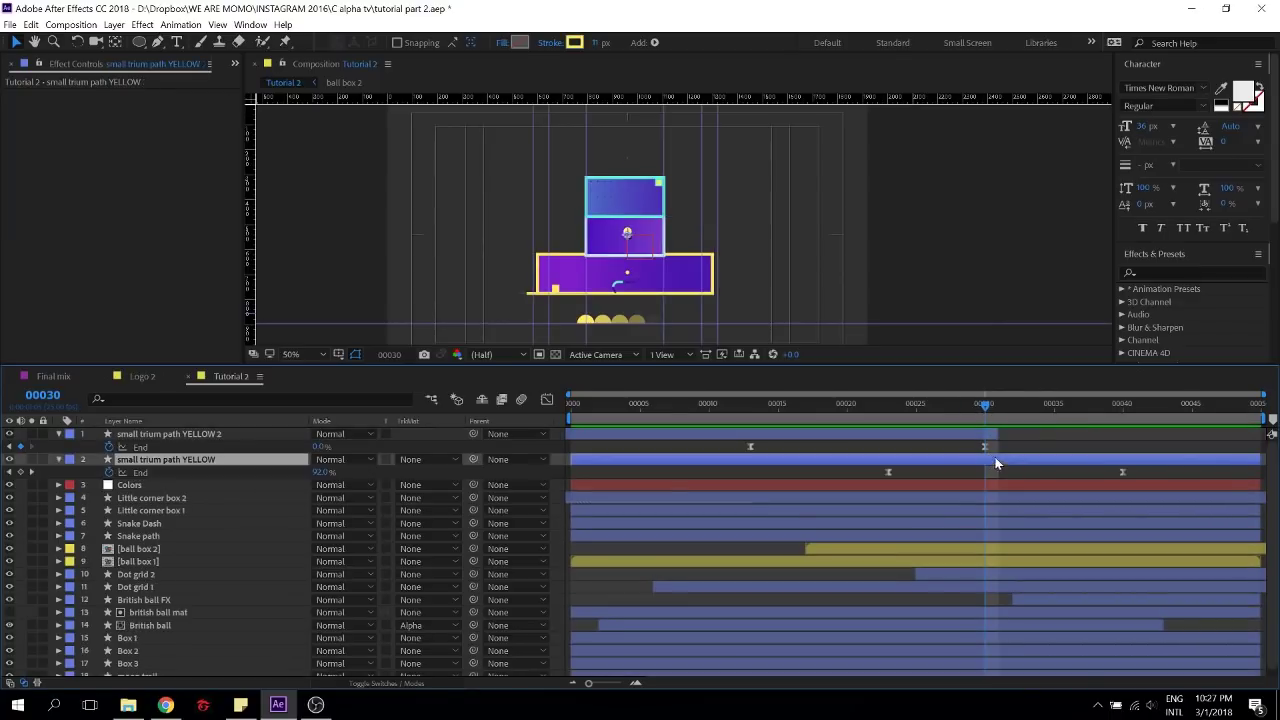
click(1119, 412)
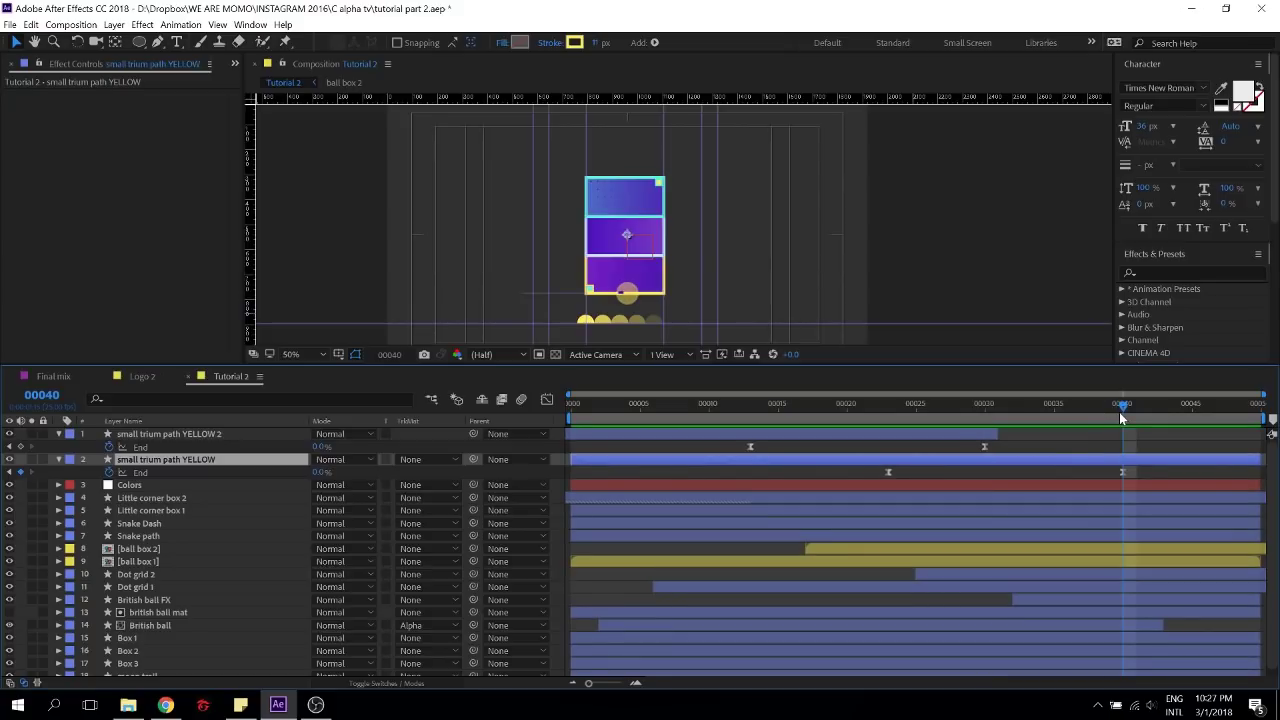
key(alt+bracketright)
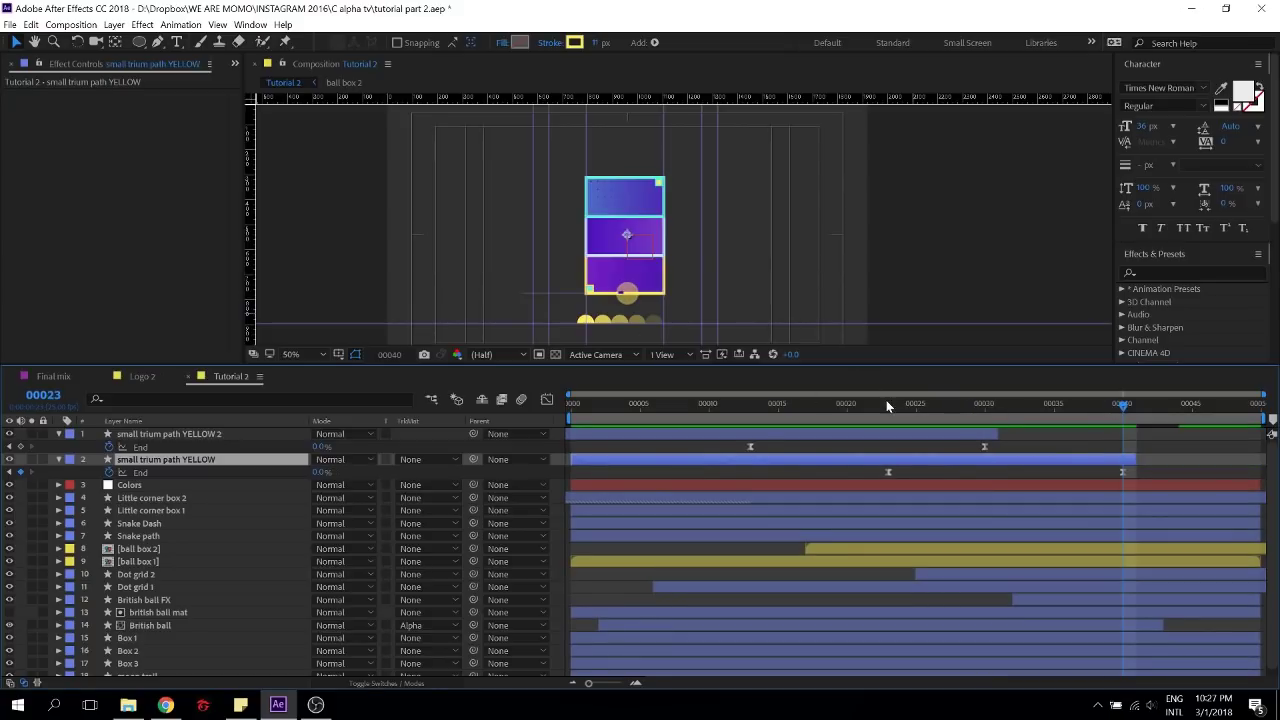
drag(886, 405, 450, 437)
key(space)
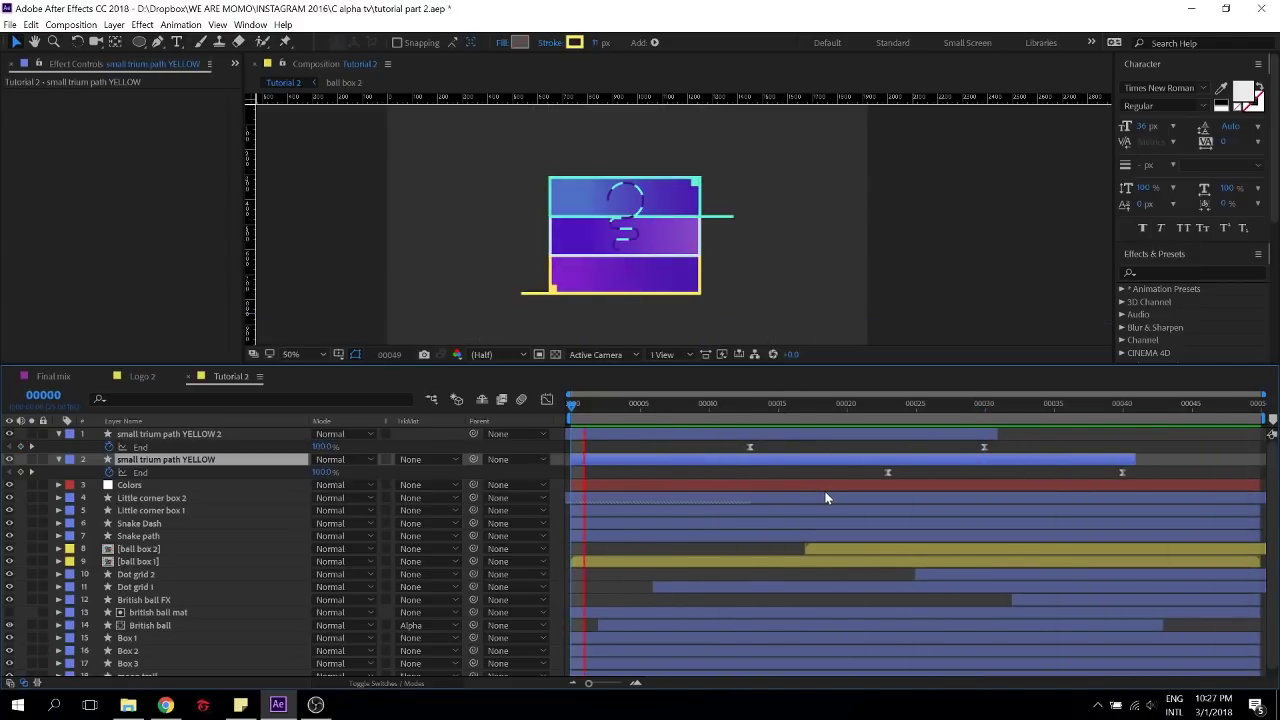
Stop the preview, collapse both small trium path layers and move them in the layer stack to between Box 3 and moon trail
key(space)
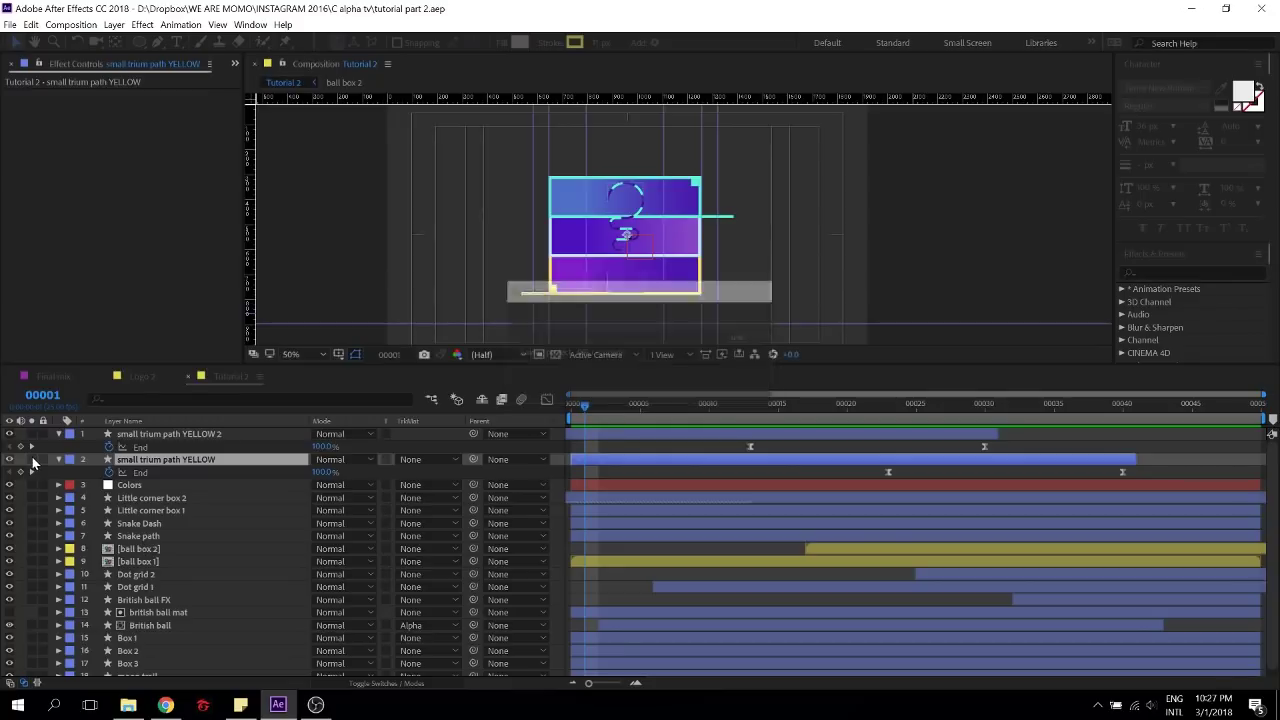
click(58, 459)
click(58, 434)
shift+click(141, 433)
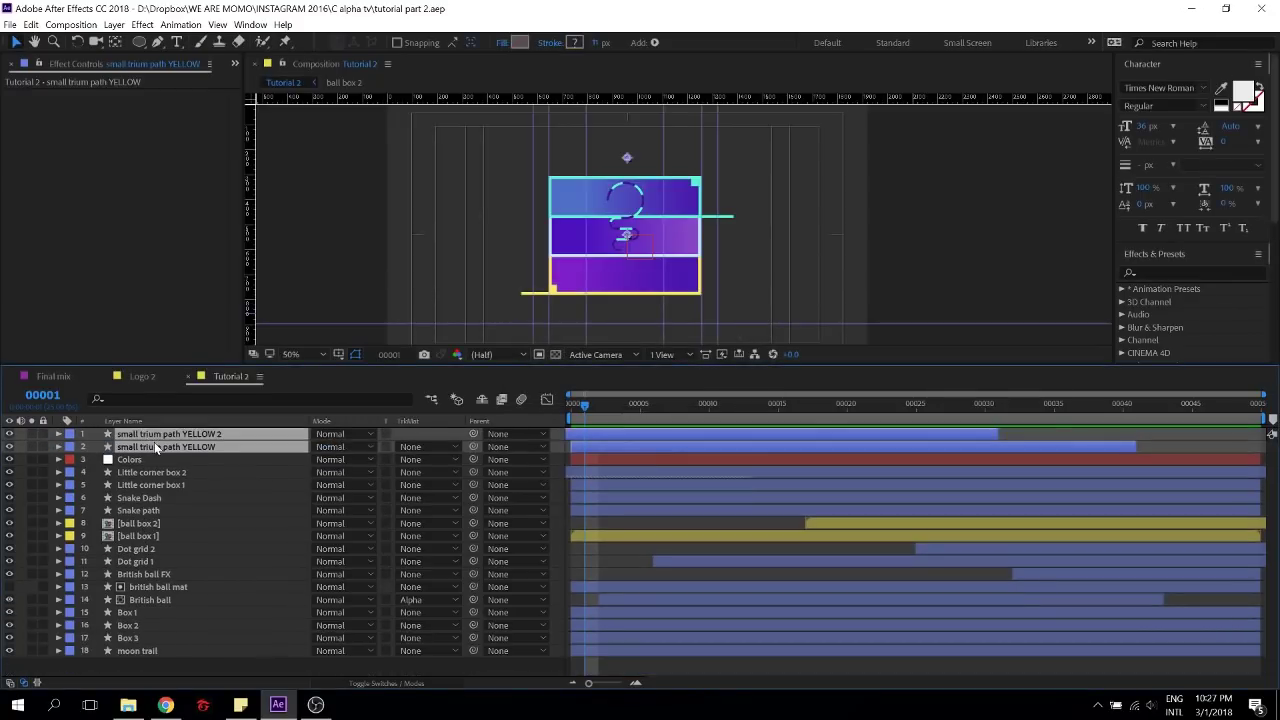
drag(141, 433, 140, 671)
click(146, 663)
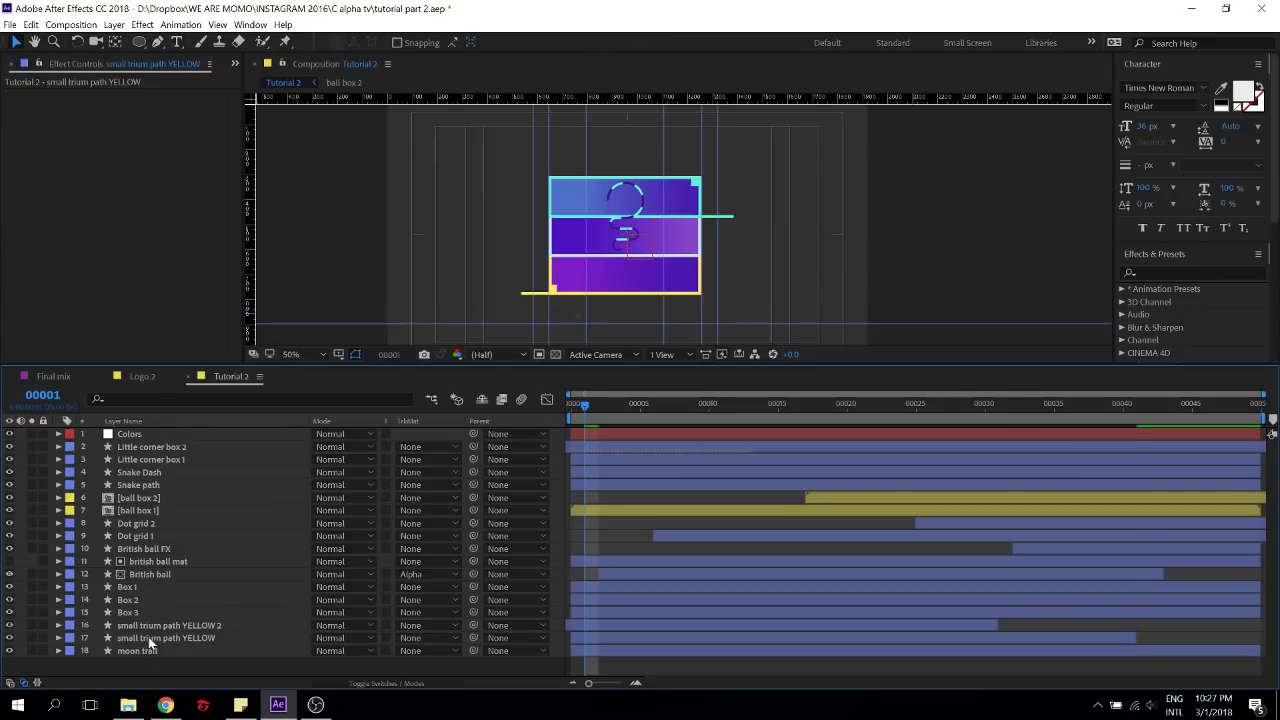
Rename the turquoise line's layer "small trium path Blue" and save the project
click(169, 623)
key(Return)
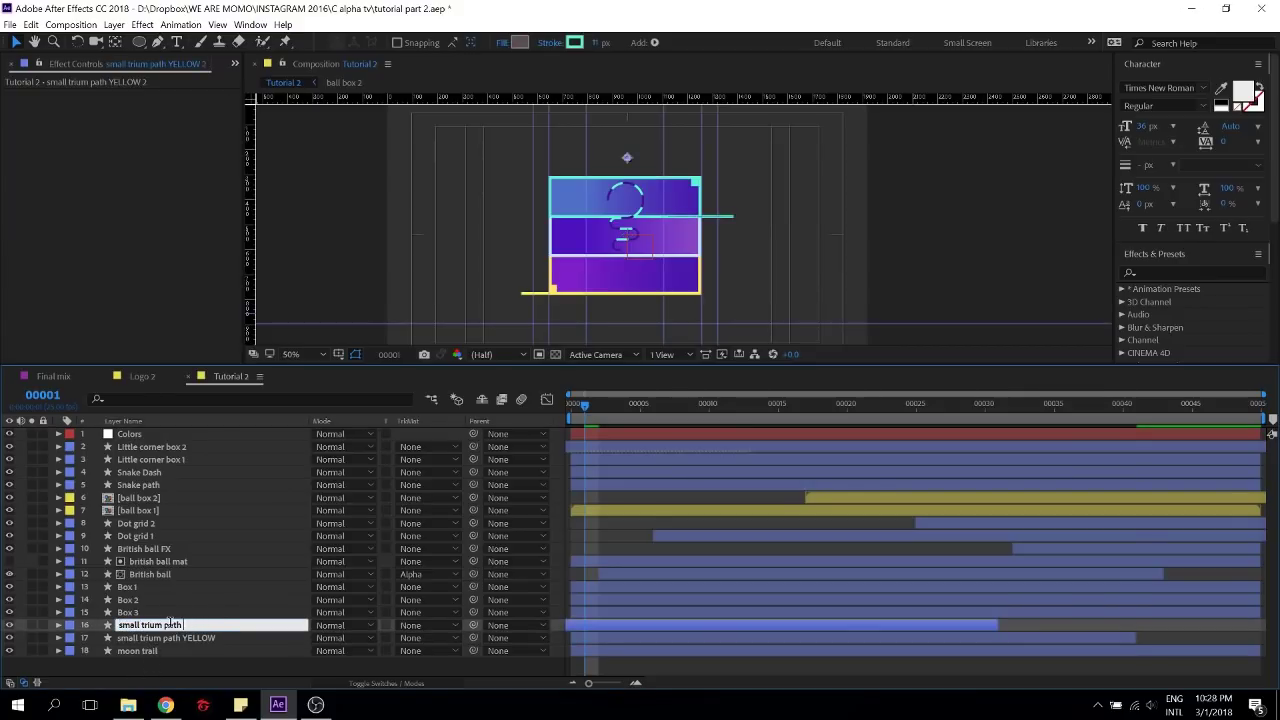
key(Return)
key(ctrl+s)
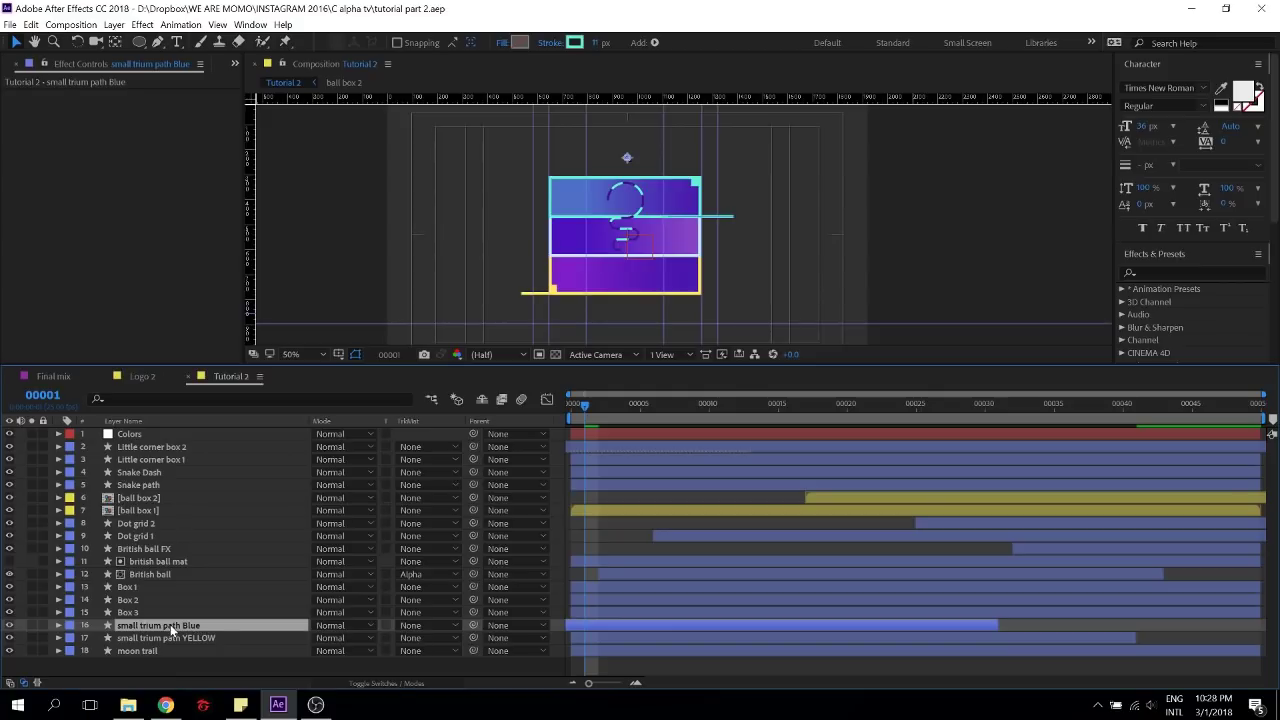
With no layer selected, choose the Ellipse tool and set its stroke width to 0 px
click(626, 530)
scroll(645, 235, up, 1)
drag(614, 203, 683, 240)
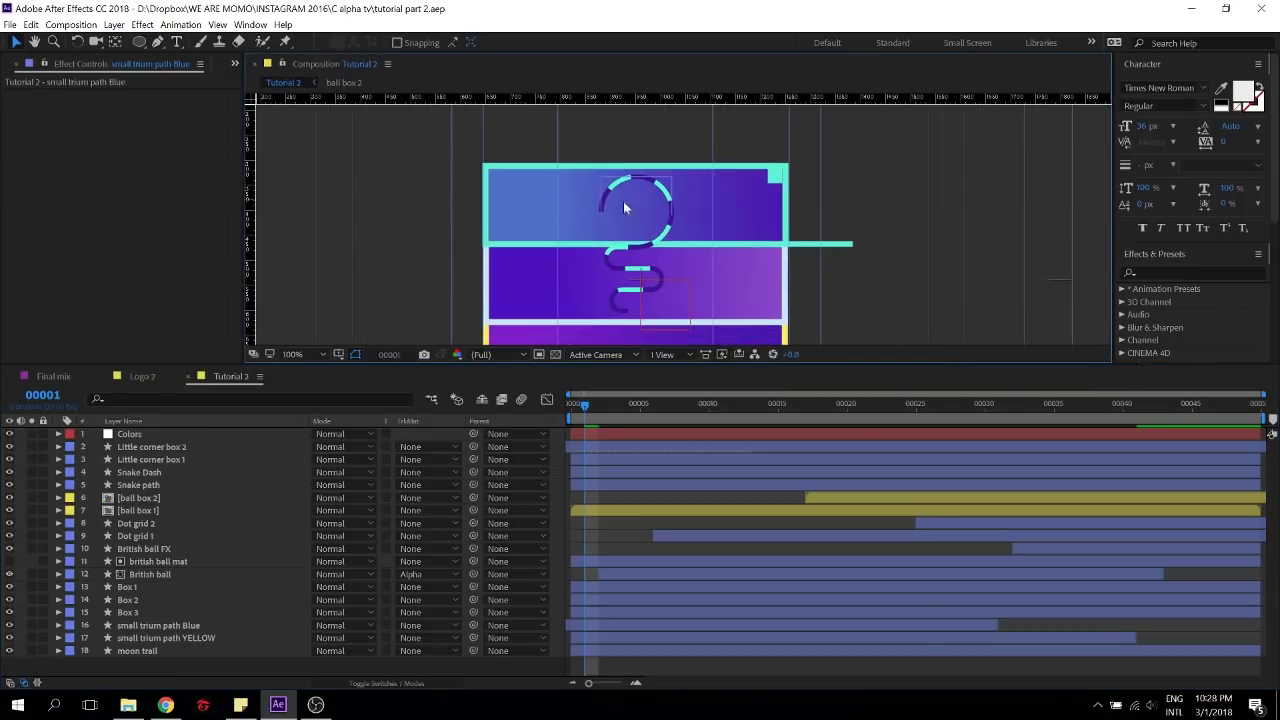
click(1076, 548)
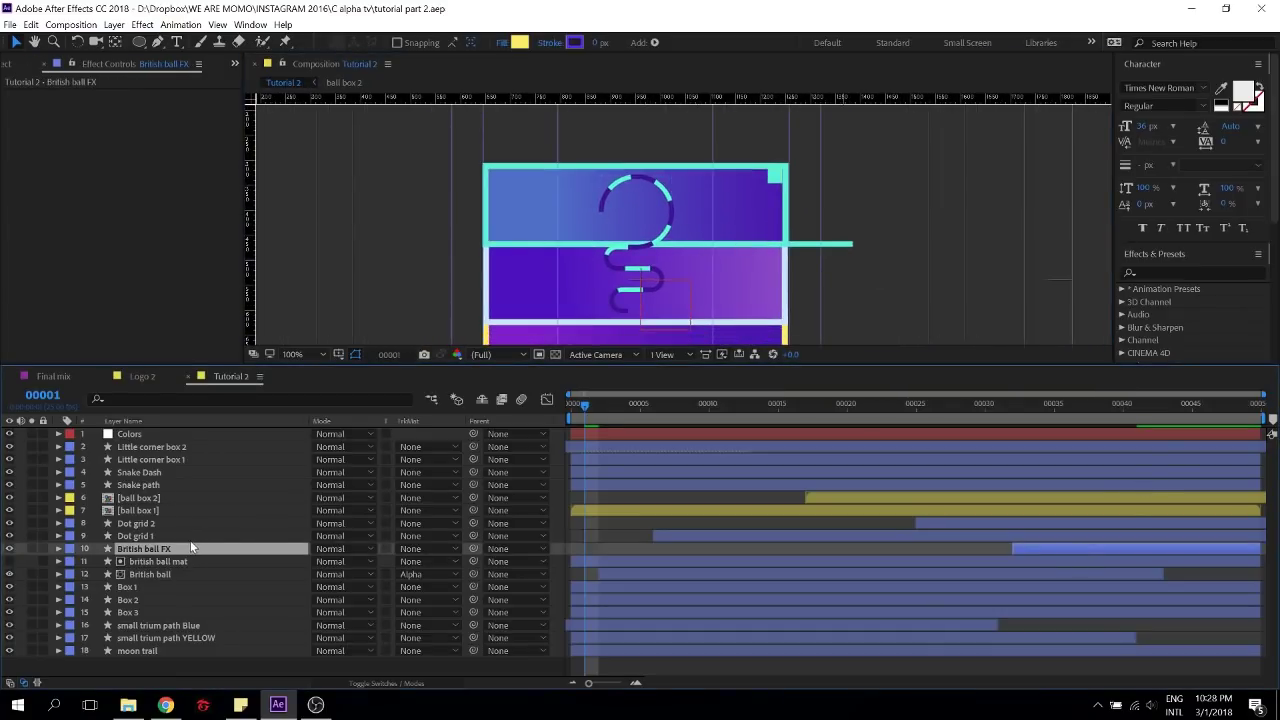
click(597, 543)
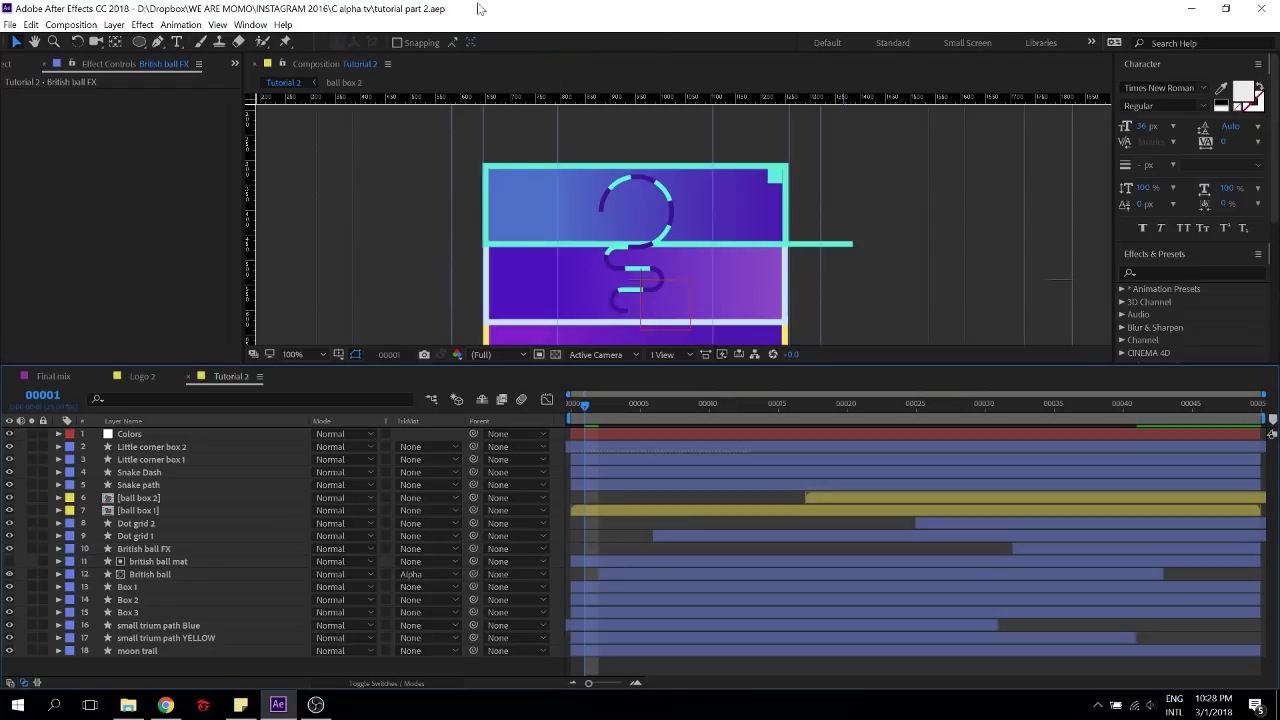
click(139, 42)
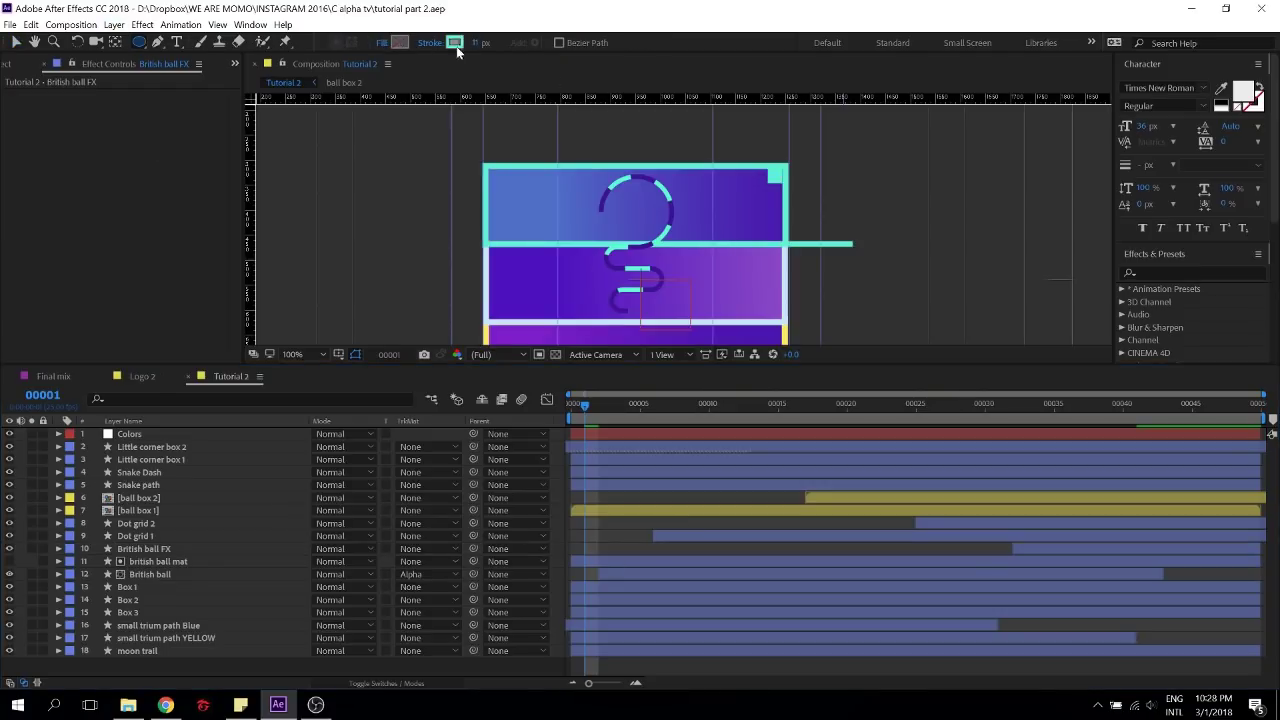
drag(479, 43, 438, 40)
Copy the hex value of the fourth color on the Colors layer and deselect the layer
click(131, 433)
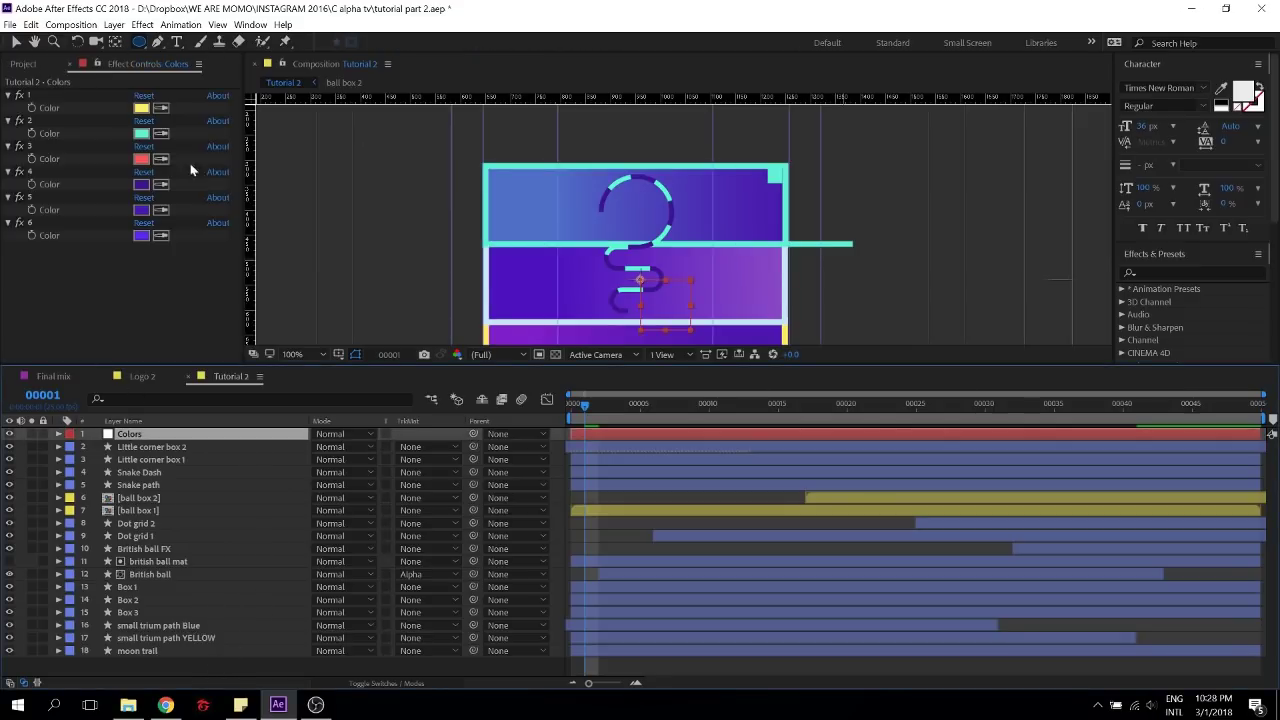
click(141, 184)
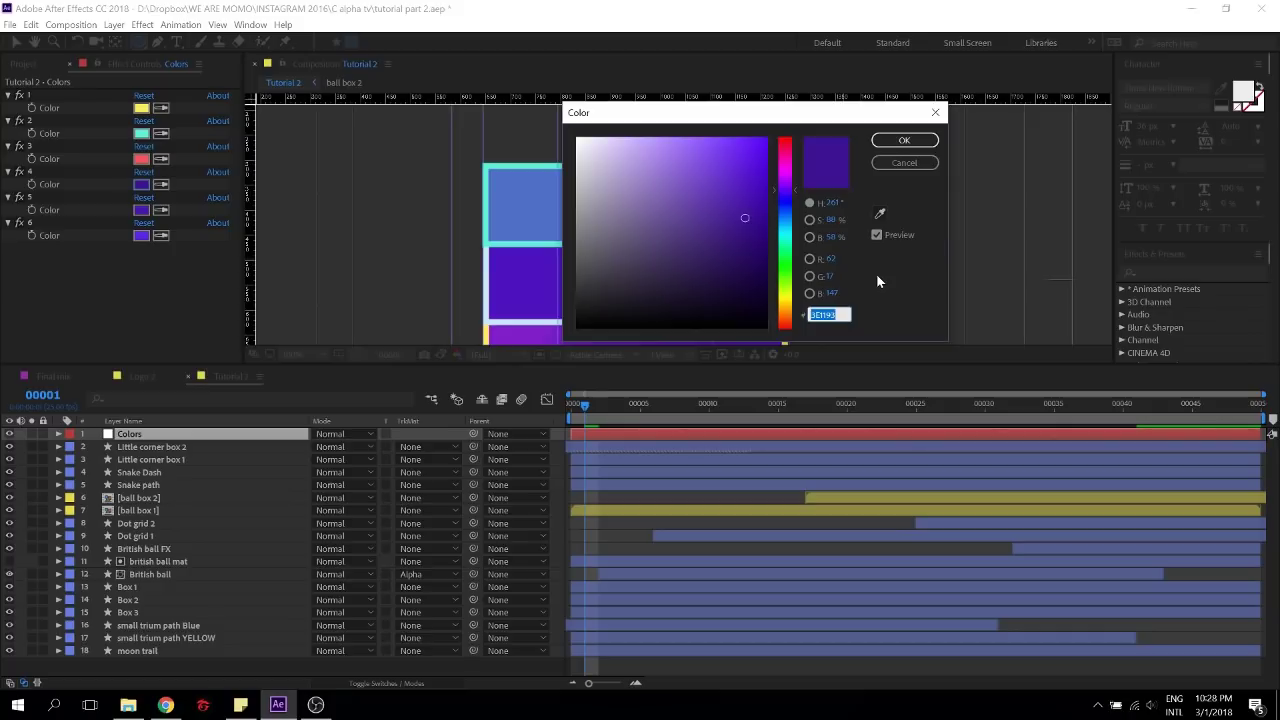
click(908, 139)
click(620, 501)
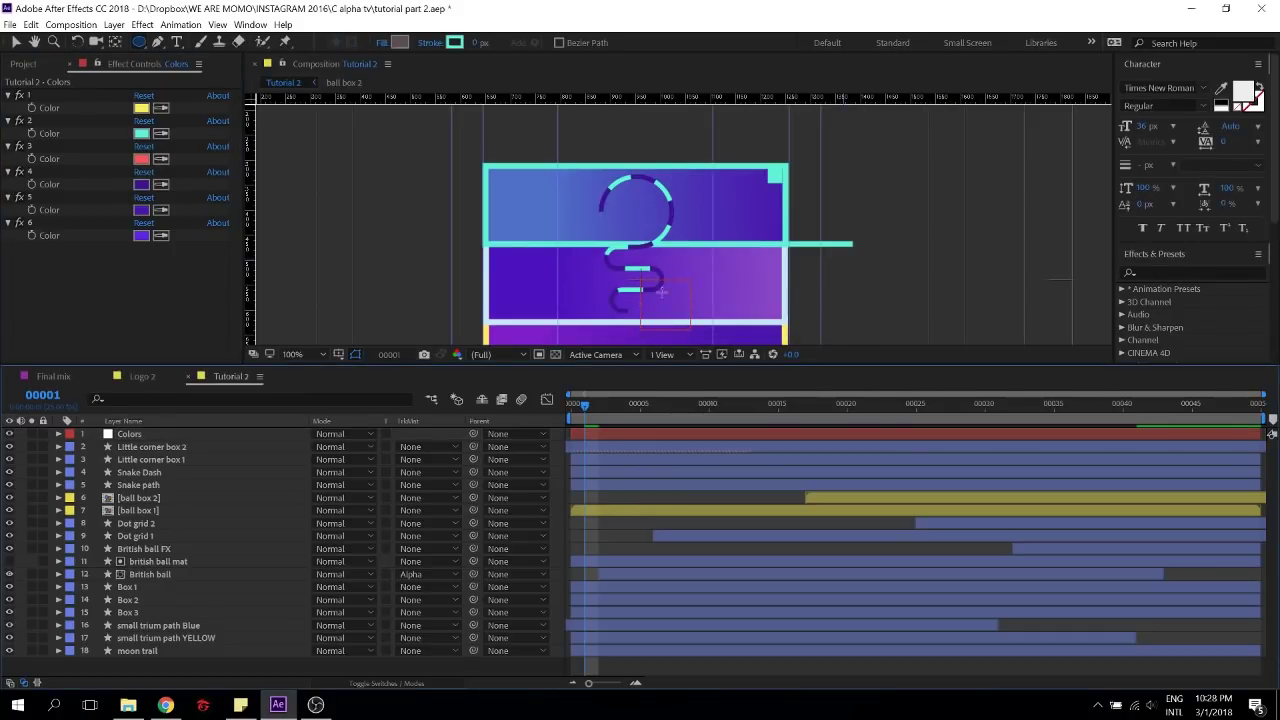
Draw a circle outward from the composition's center over the snake path and fill it with the copied dark purple, 3E1193
scroll(665, 280, up, 2)
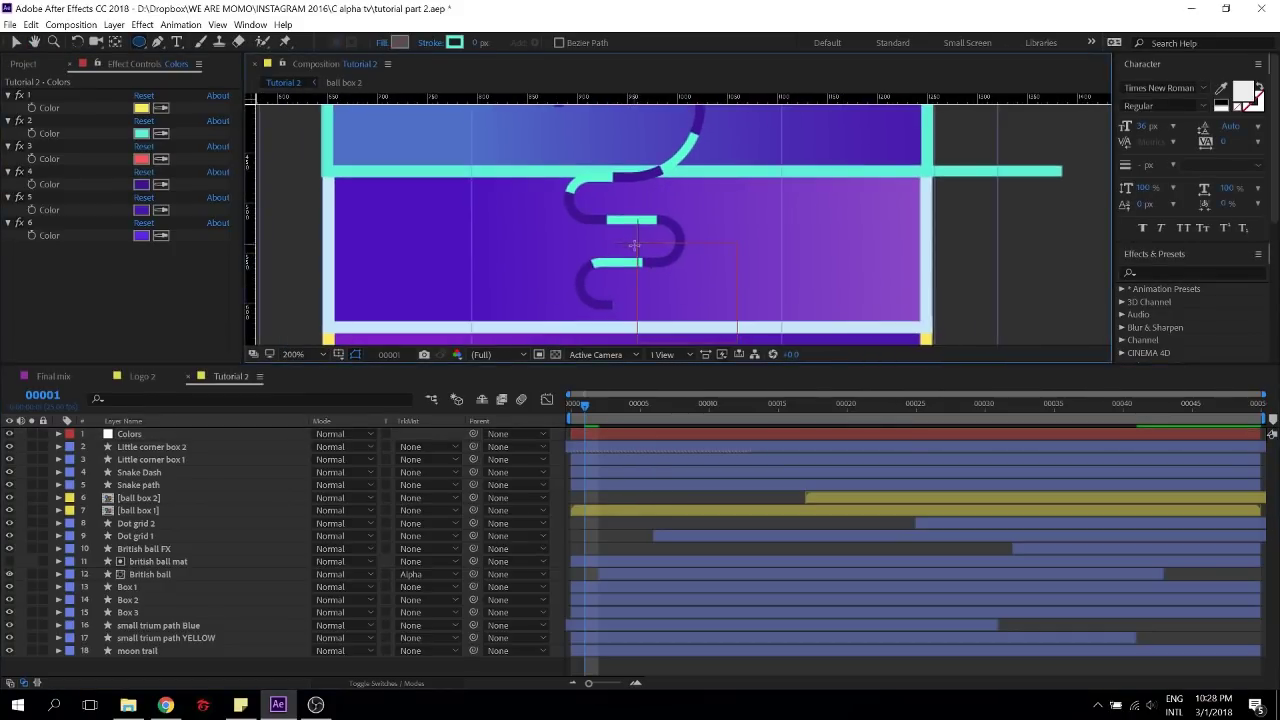
drag(637, 244, 537, 212)
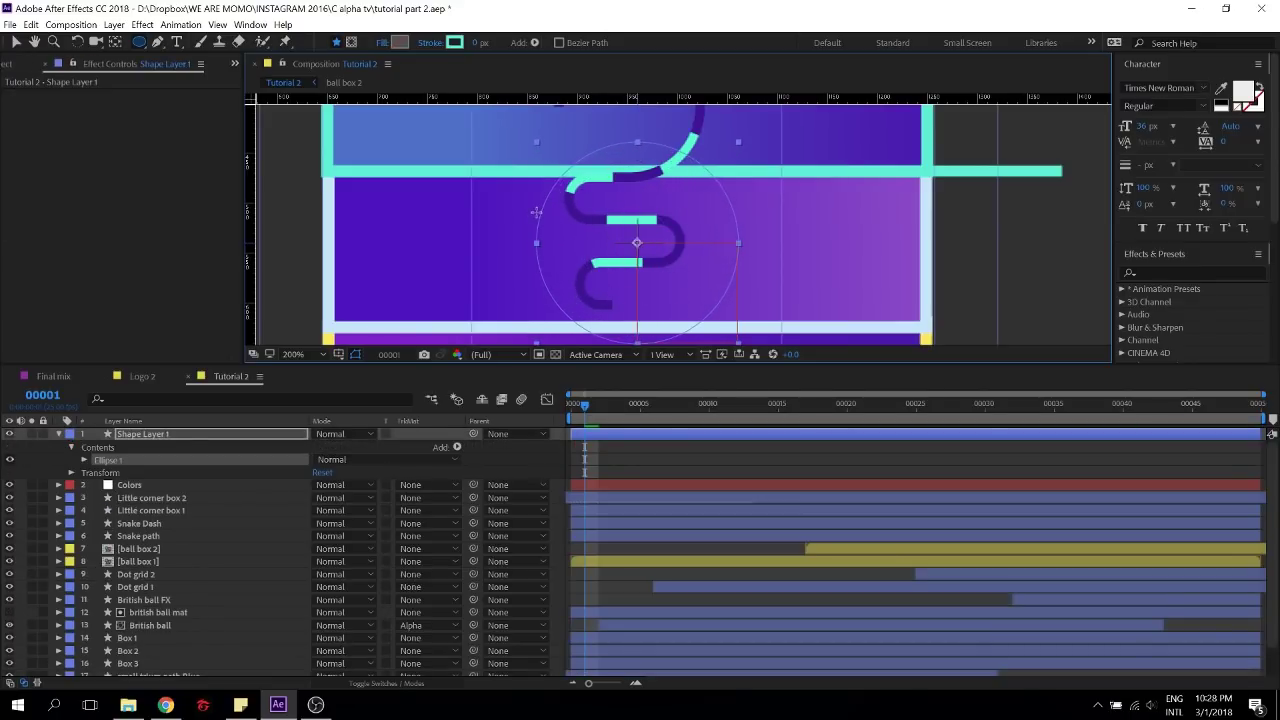
click(399, 42)
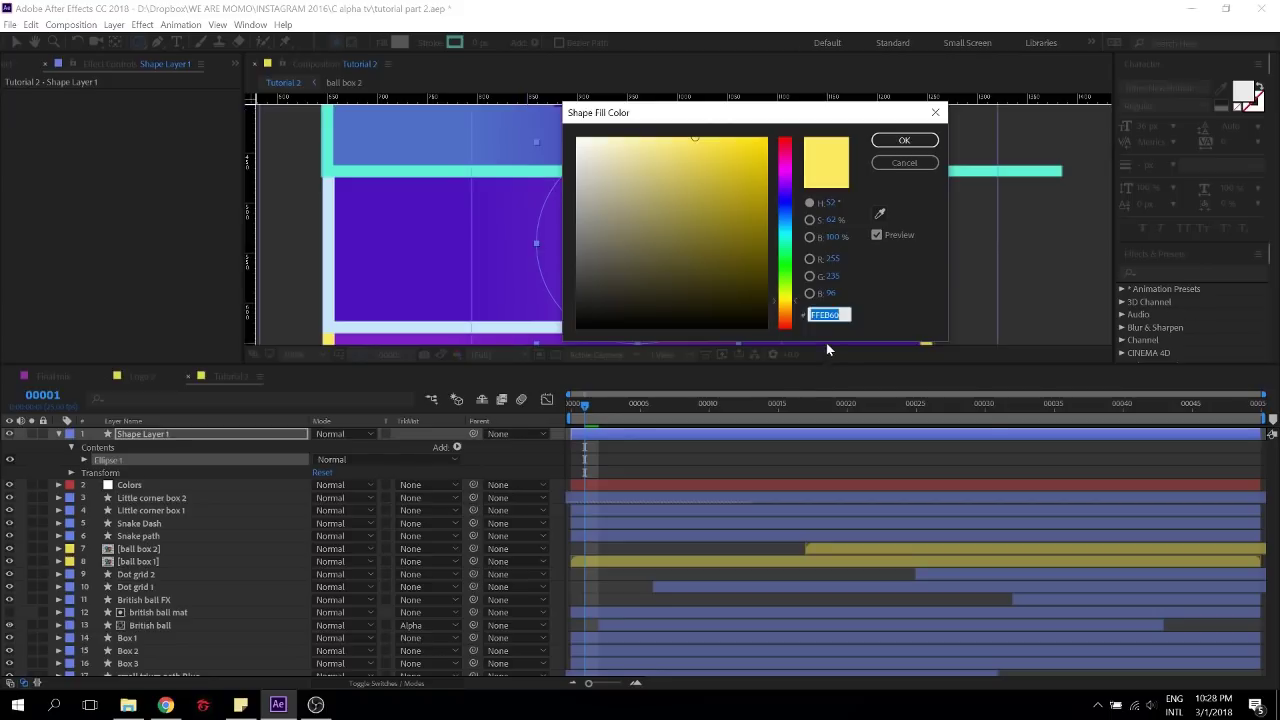
key(ctrl+v)
click(904, 140)
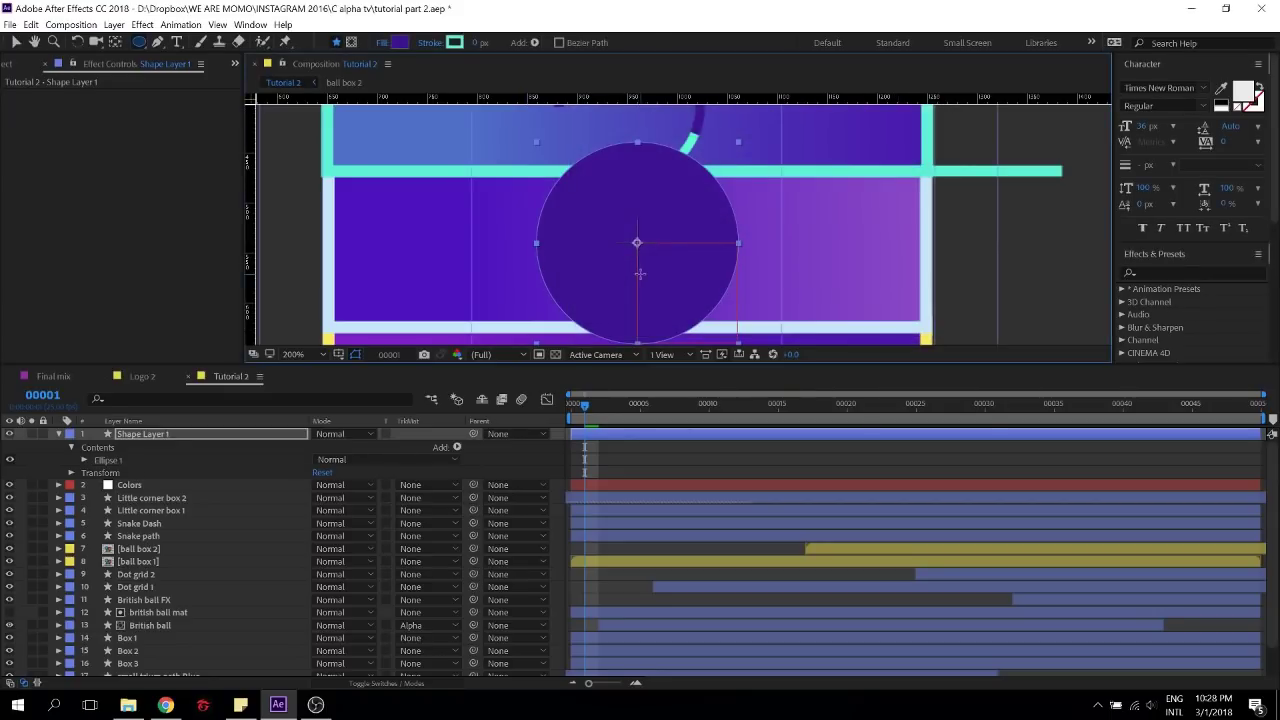
Move the circle up over the snake path's round loop in the top box, and set its blending mode to Pin Light
key(v)
mouse_move(638, 240)
mouse_down()
mouse_move(656, 286)
mouse_move(659, 132)
mouse_move(652, 256)
mouse_up()
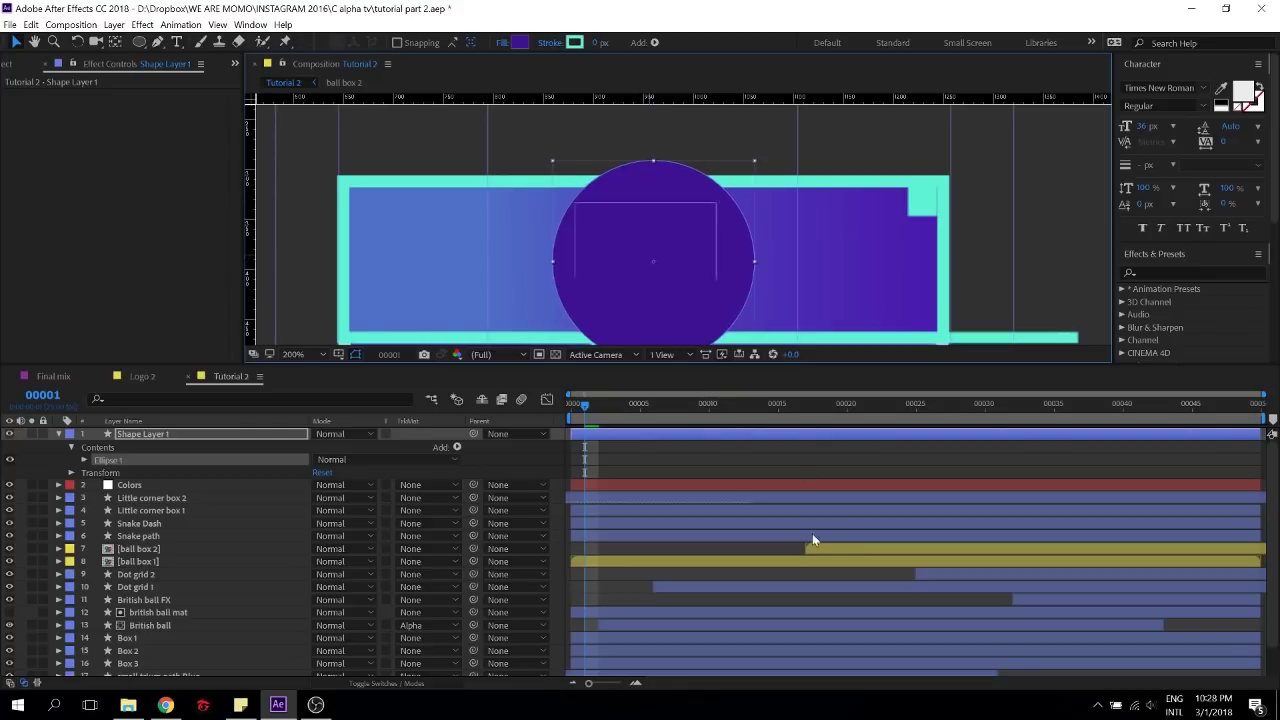
click(730, 458)
right_click(736, 434)
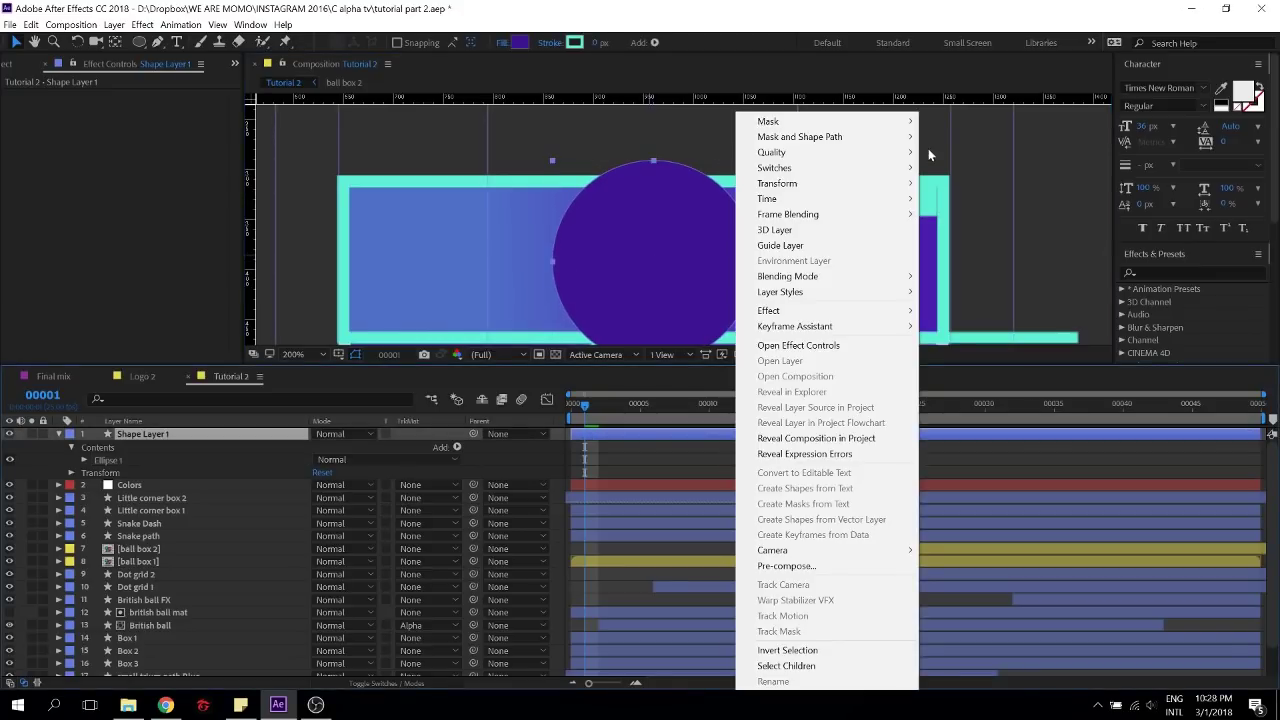
click(980, 351)
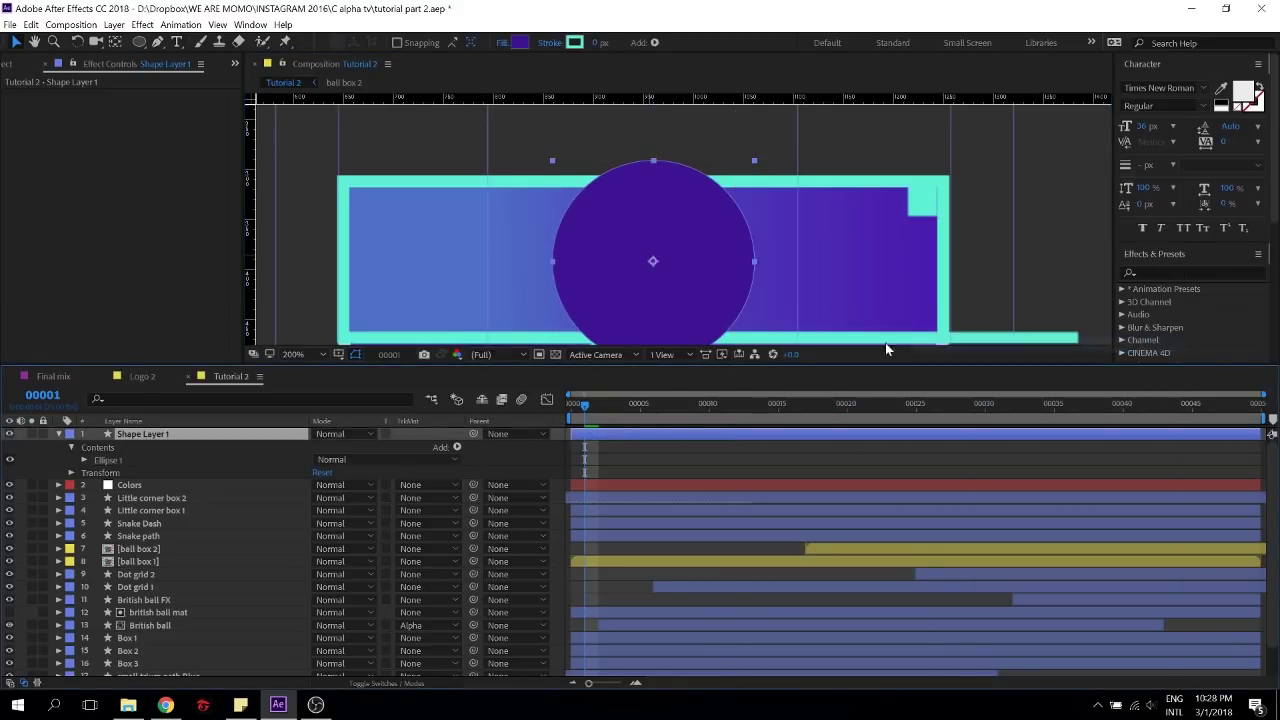
click(339, 432)
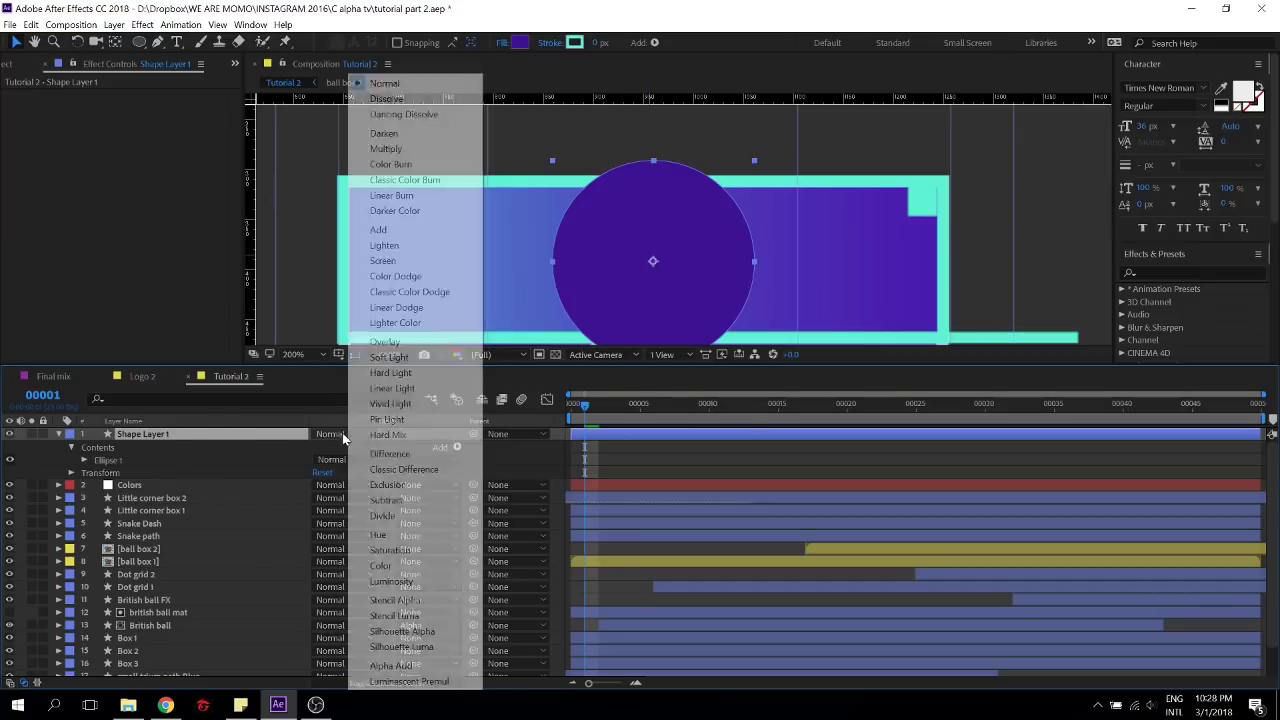
click(412, 418)
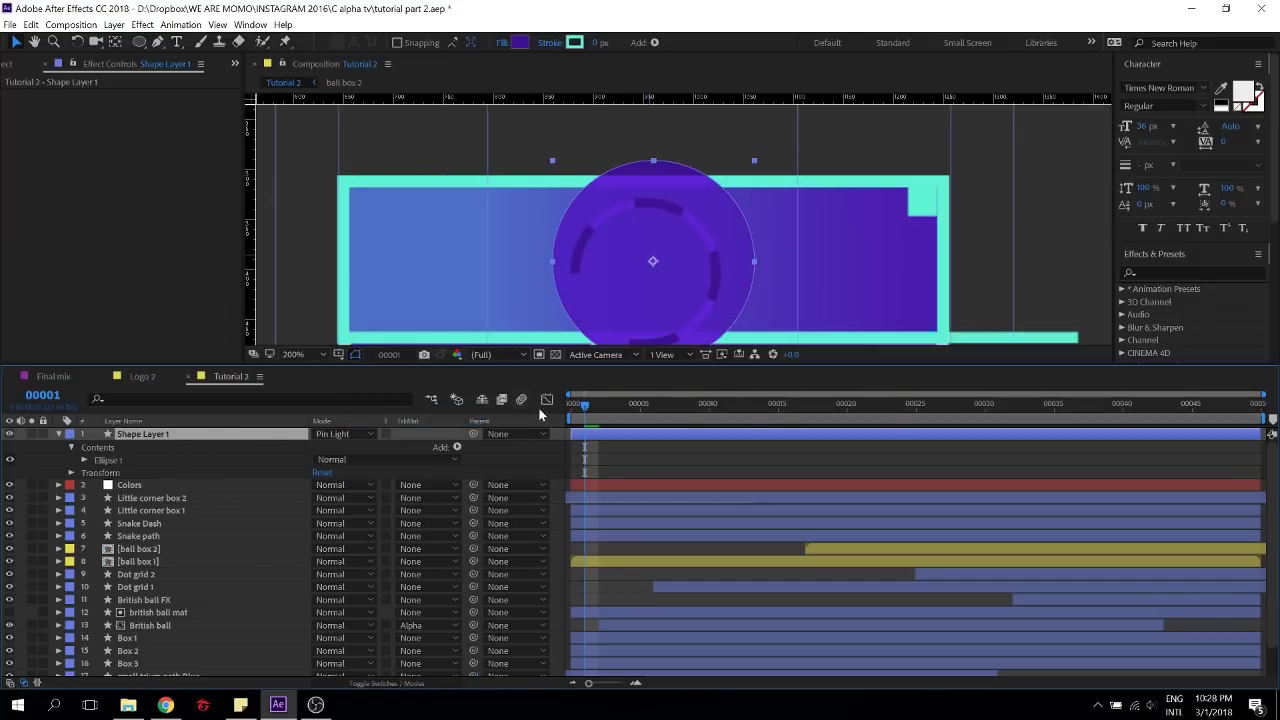
drag(697, 254, 688, 263)
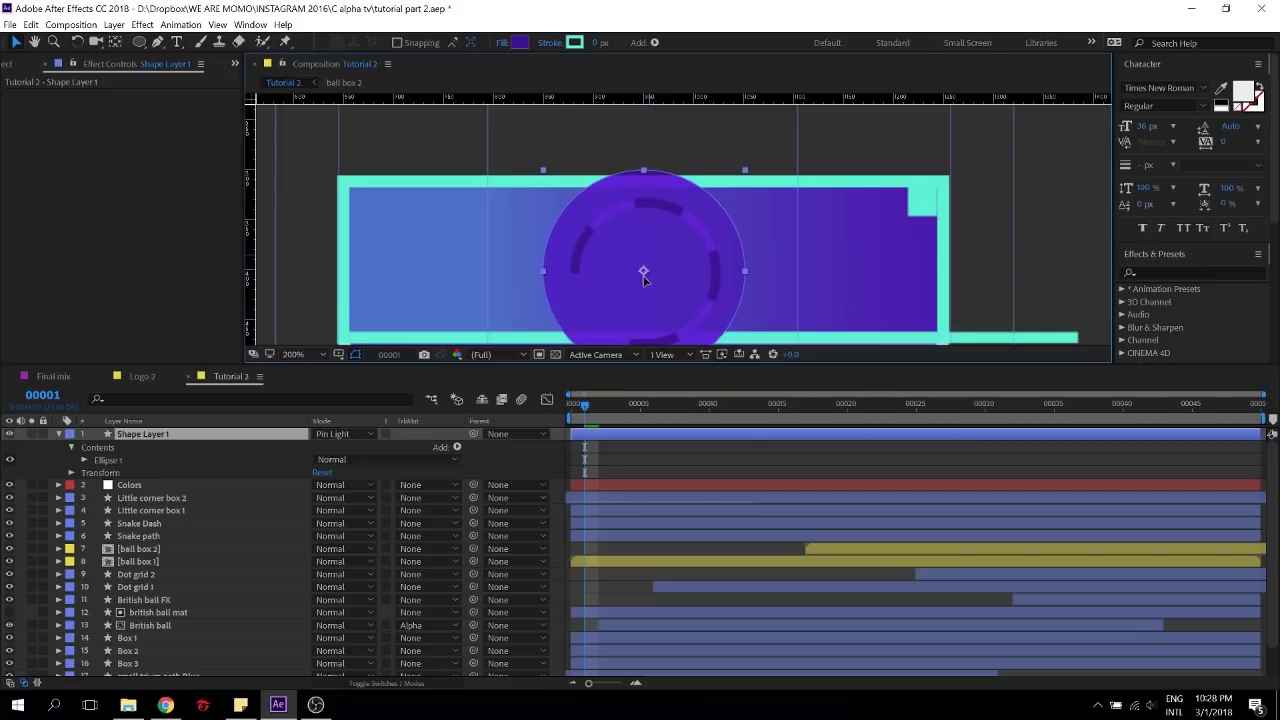
Lower the circle layer's opacity to 90% and further to 80%
click(246, 434)
key(t)
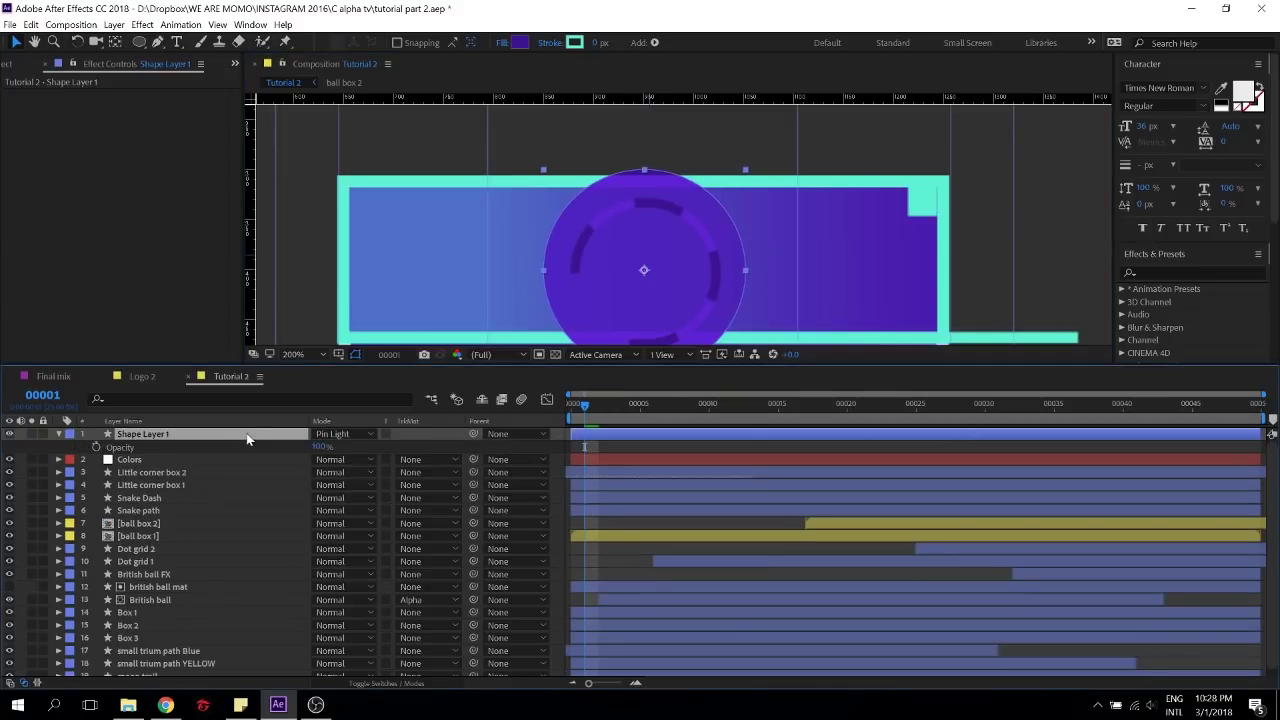
click(320, 447)
text(90)
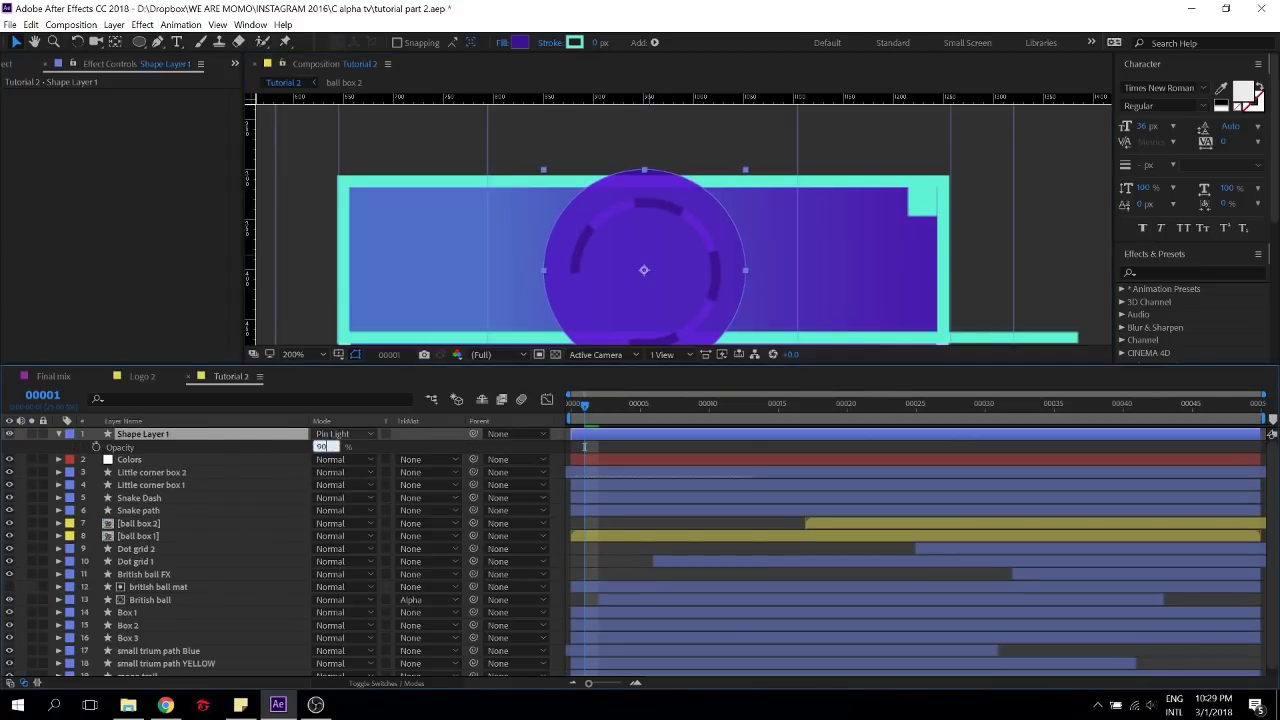
key(Return)
click(426, 448)
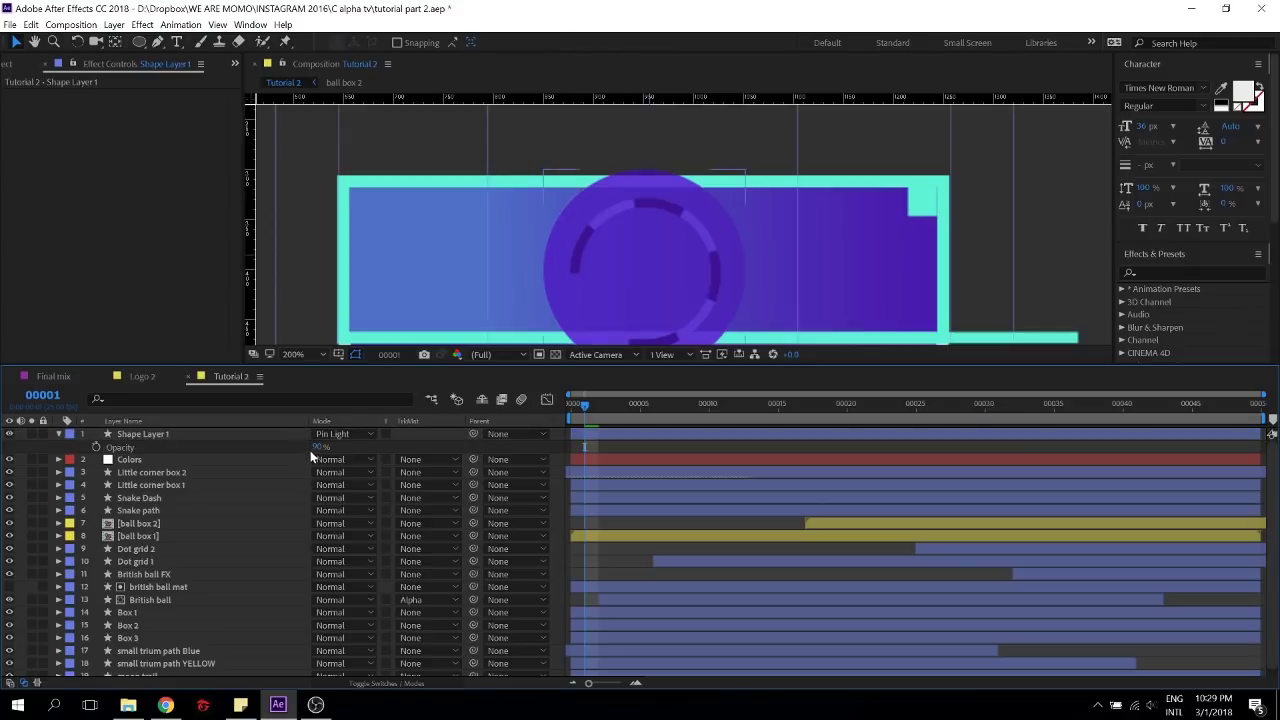
click(1074, 434)
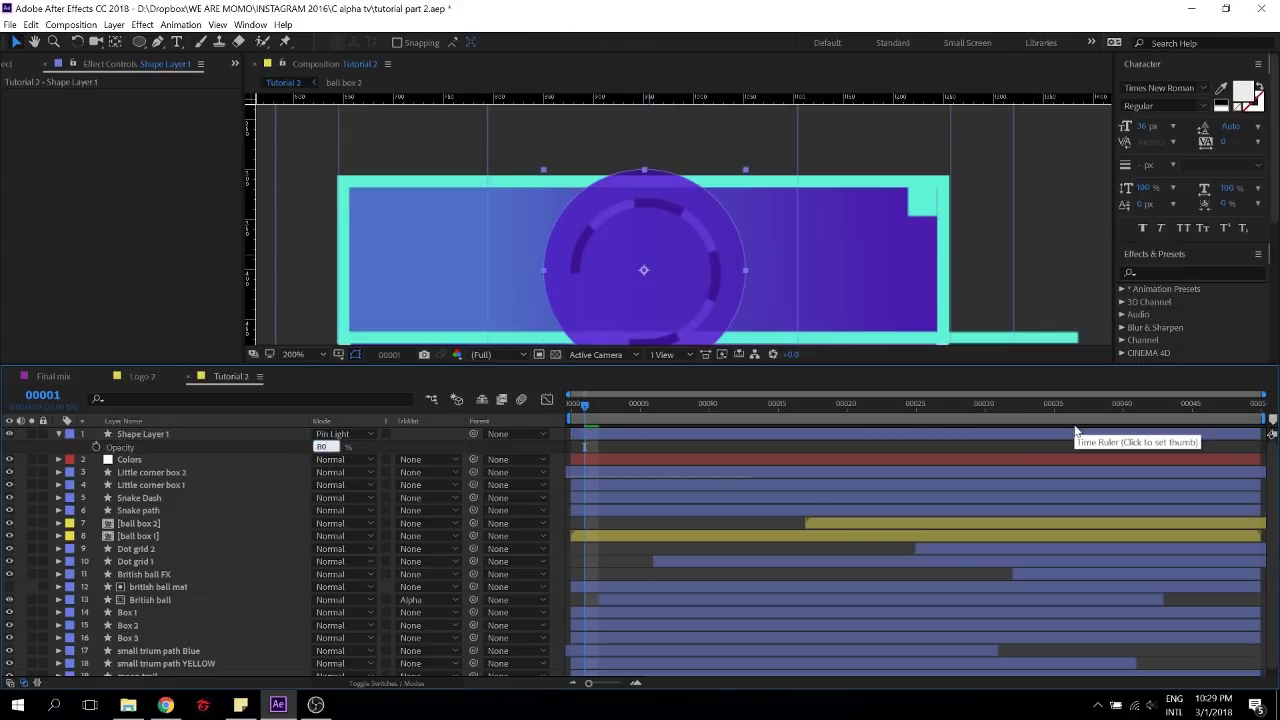
click(601, 446)
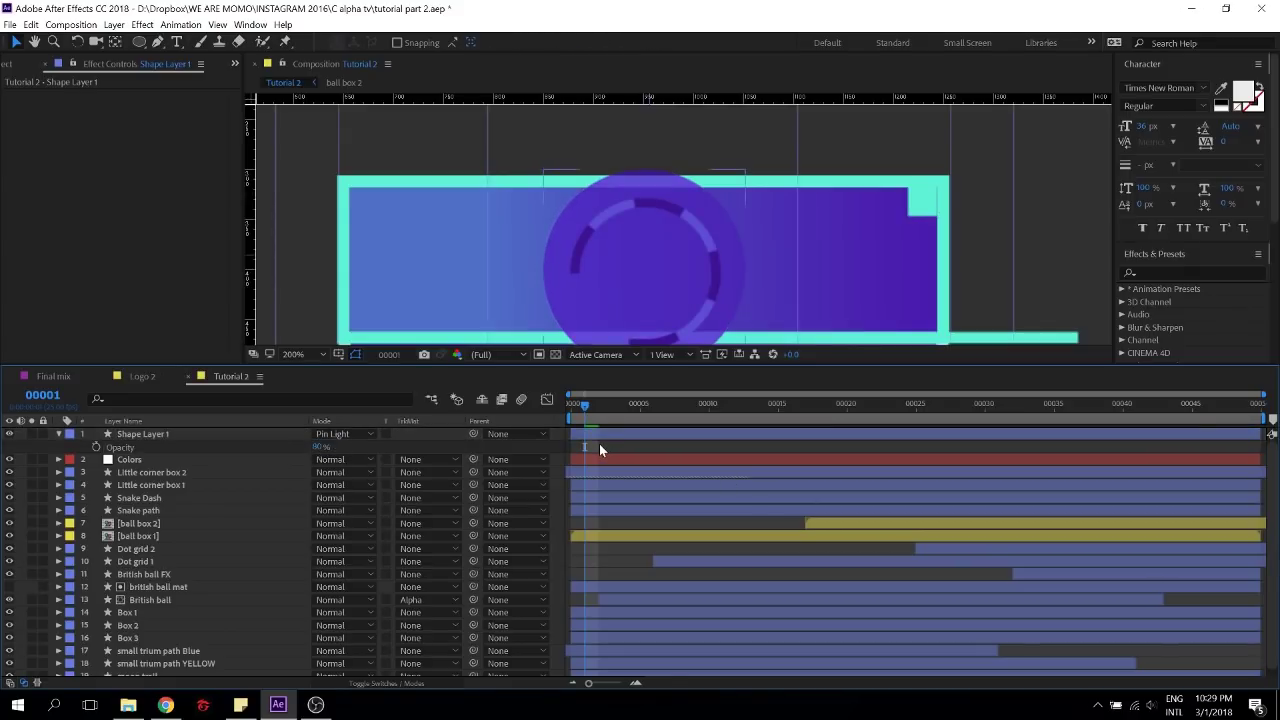
Change the circle's fill to the Colors layer's sixth color, 5F24EB
click(268, 434)
click(171, 459)
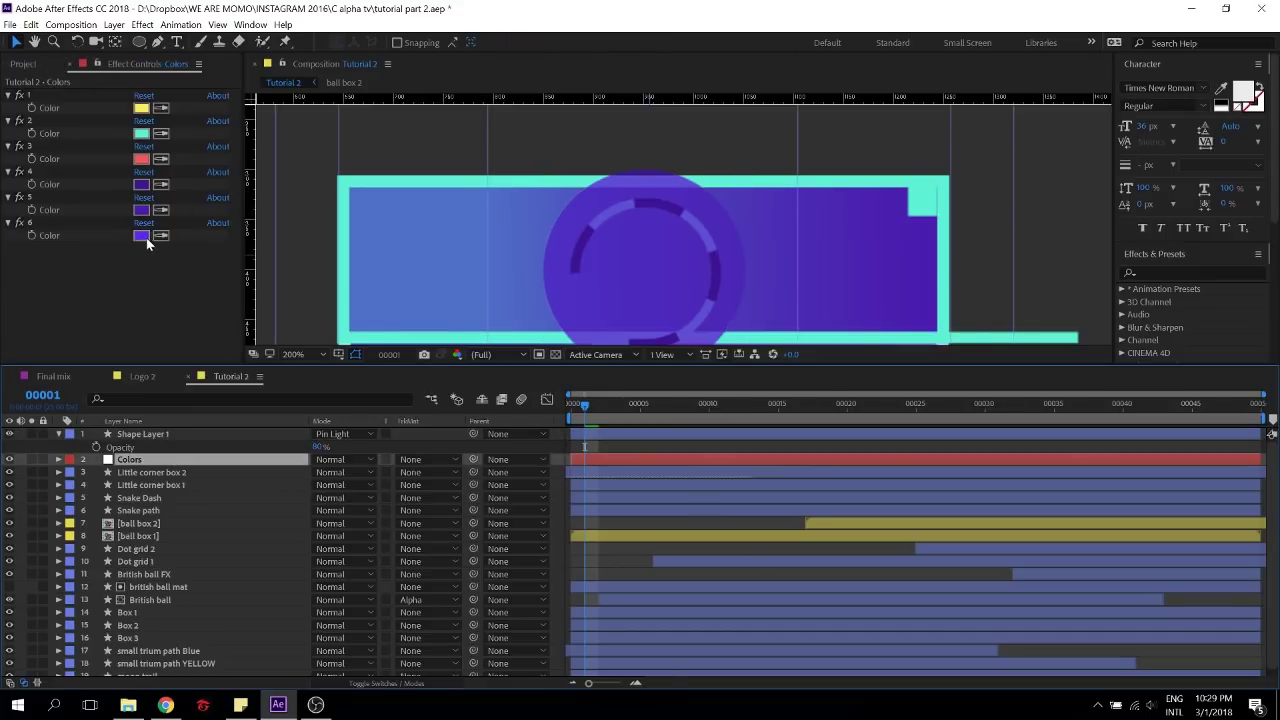
click(146, 237)
click(904, 140)
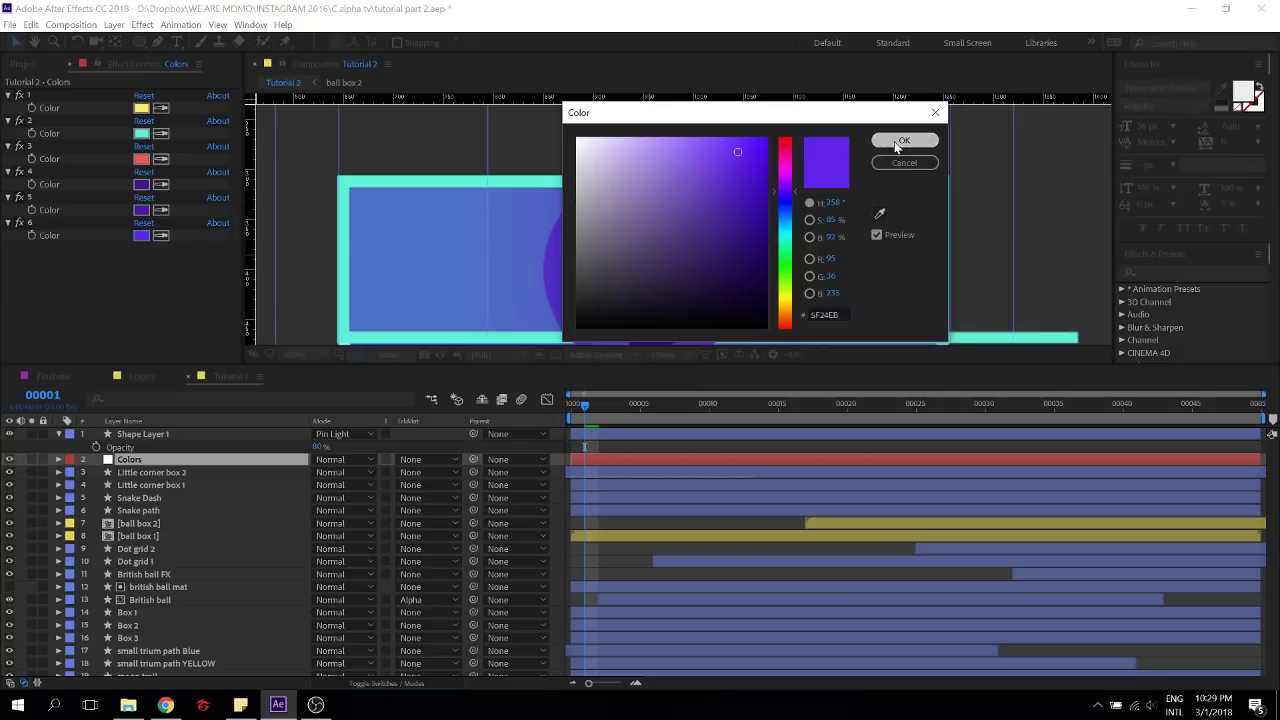
click(165, 436)
click(517, 45)
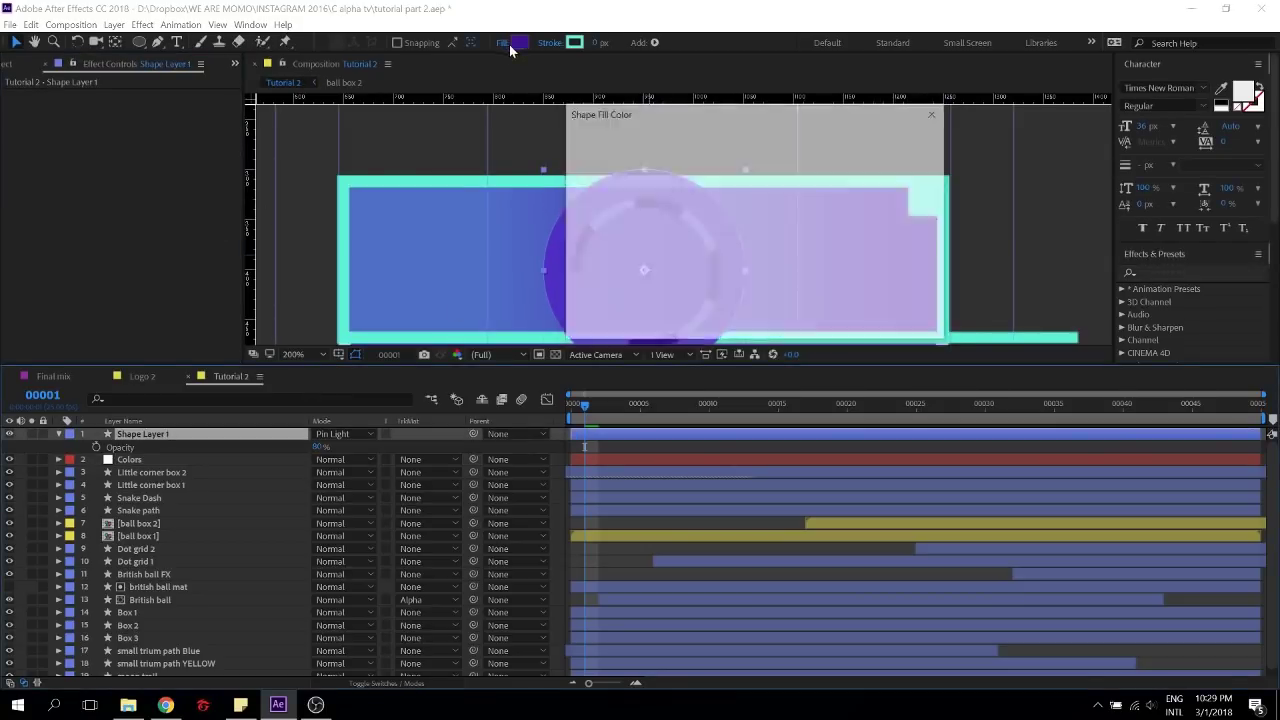
click(904, 141)
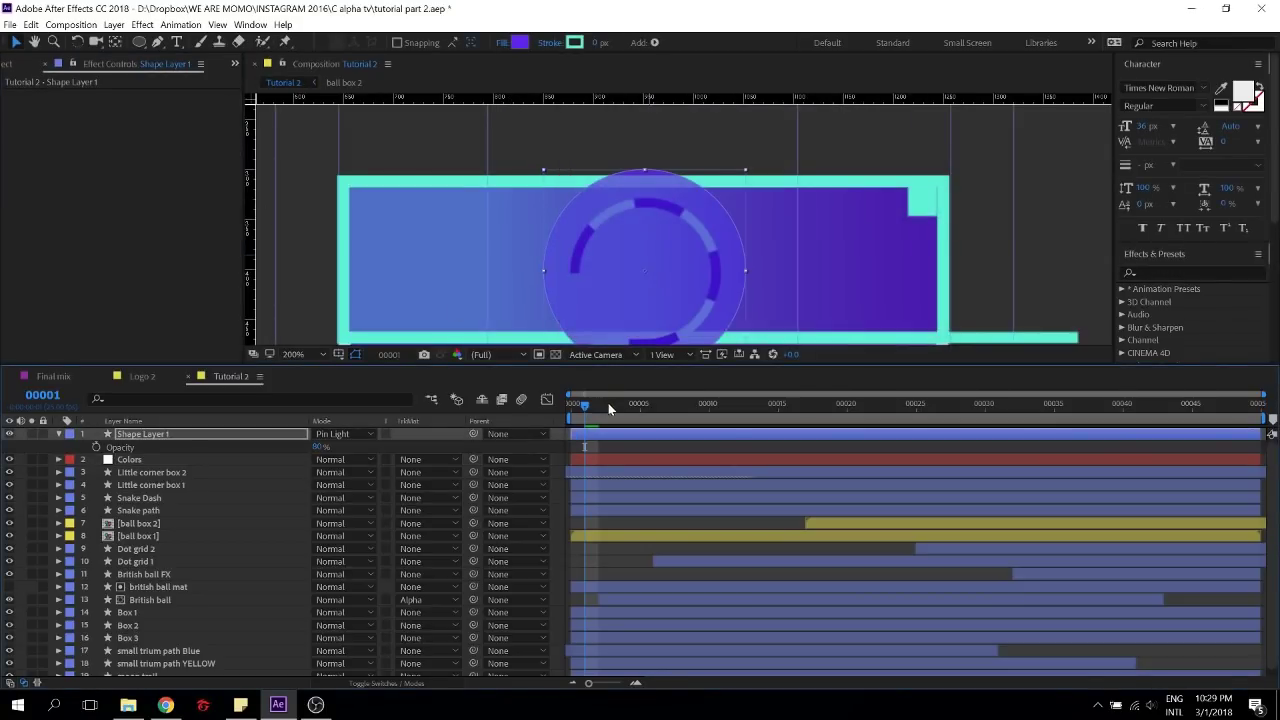
click(588, 446)
Move the circle's layer directly below the Snake path layer, so it sits behind the dashed snake line
scroll(706, 284, down, 1)
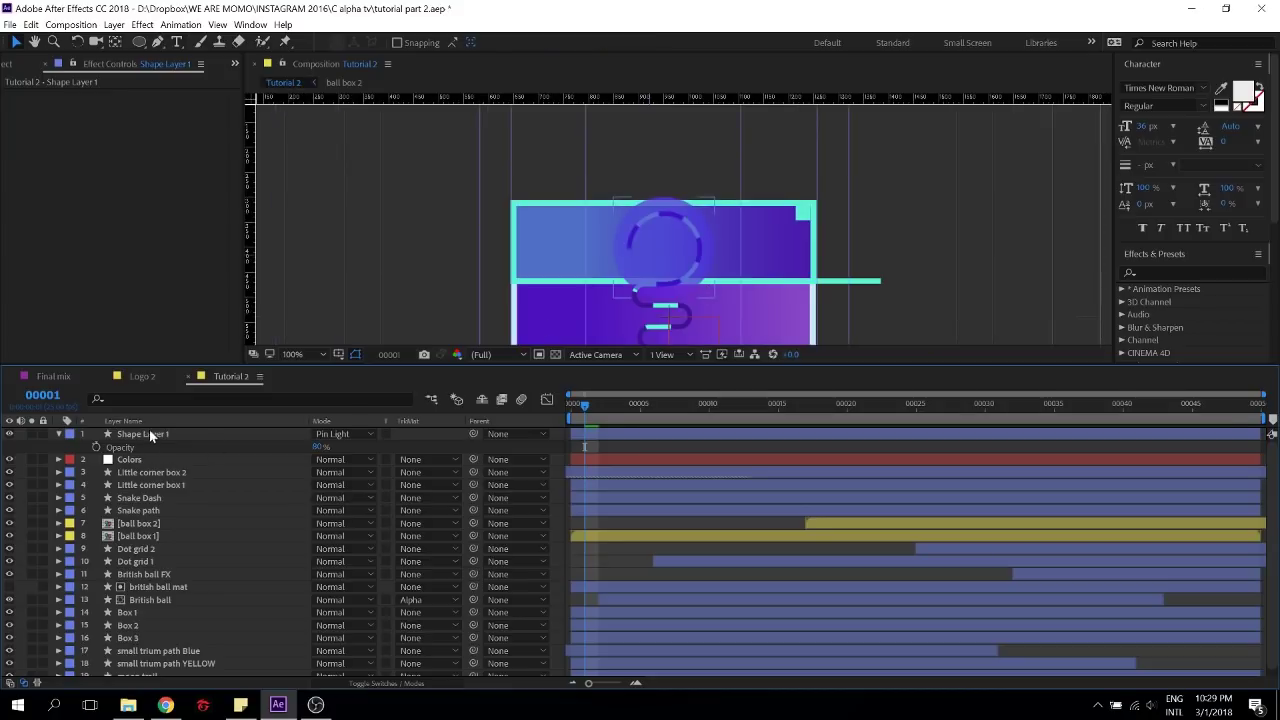
mouse_move(149, 434)
mouse_down()
mouse_move(176, 604)
mouse_move(166, 512)
mouse_up()
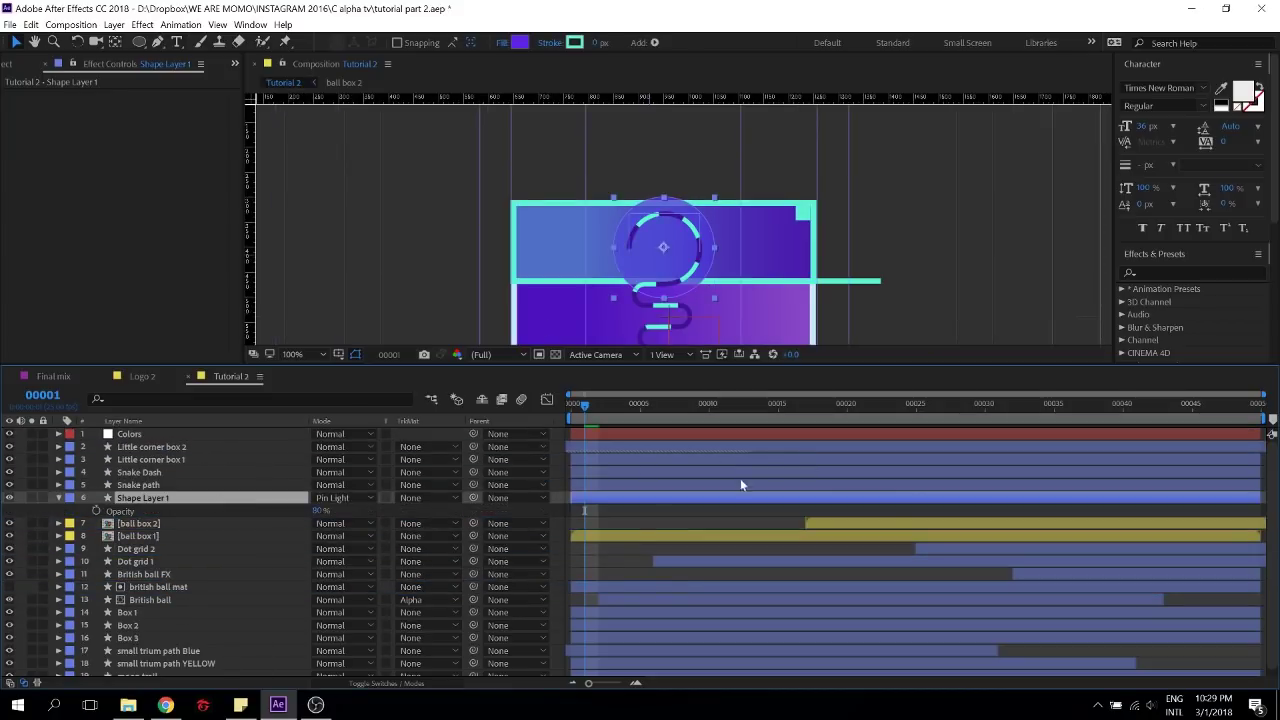
click(629, 516)
Change the circle's fill to the Colors layer's fifth color, 4A16AD
scroll(753, 214, up, 1)
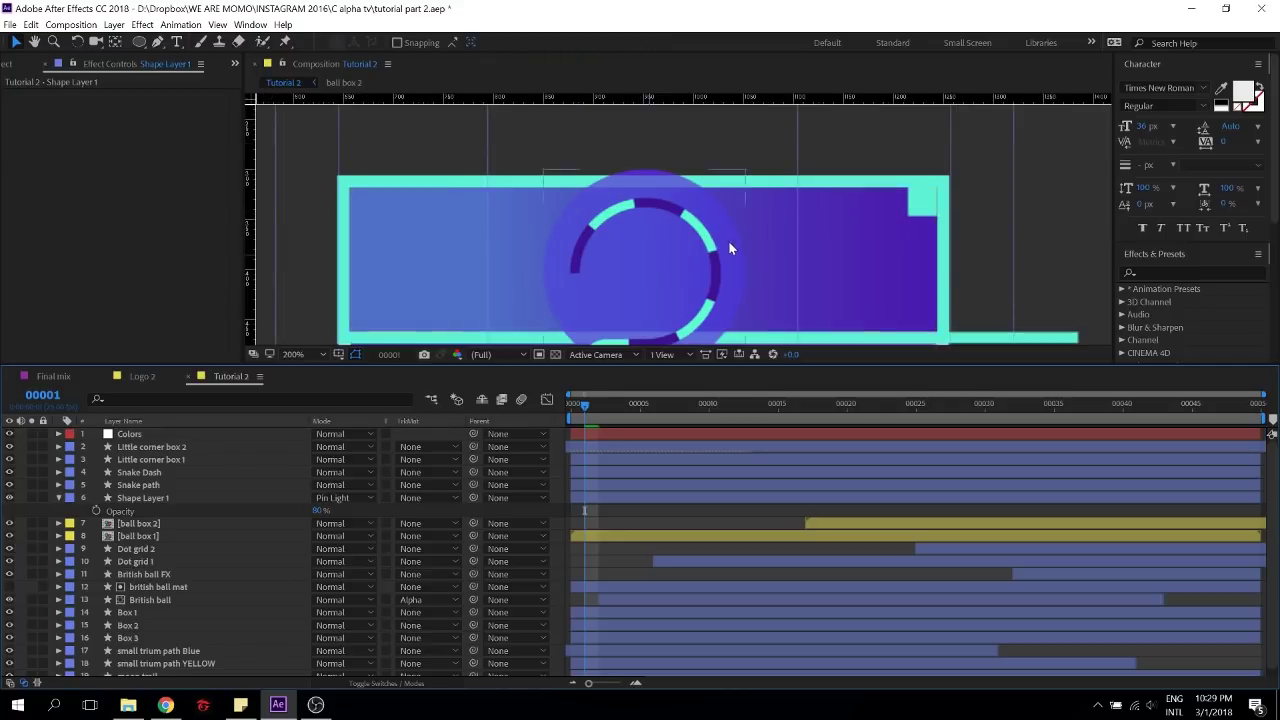
click(688, 188)
click(129, 433)
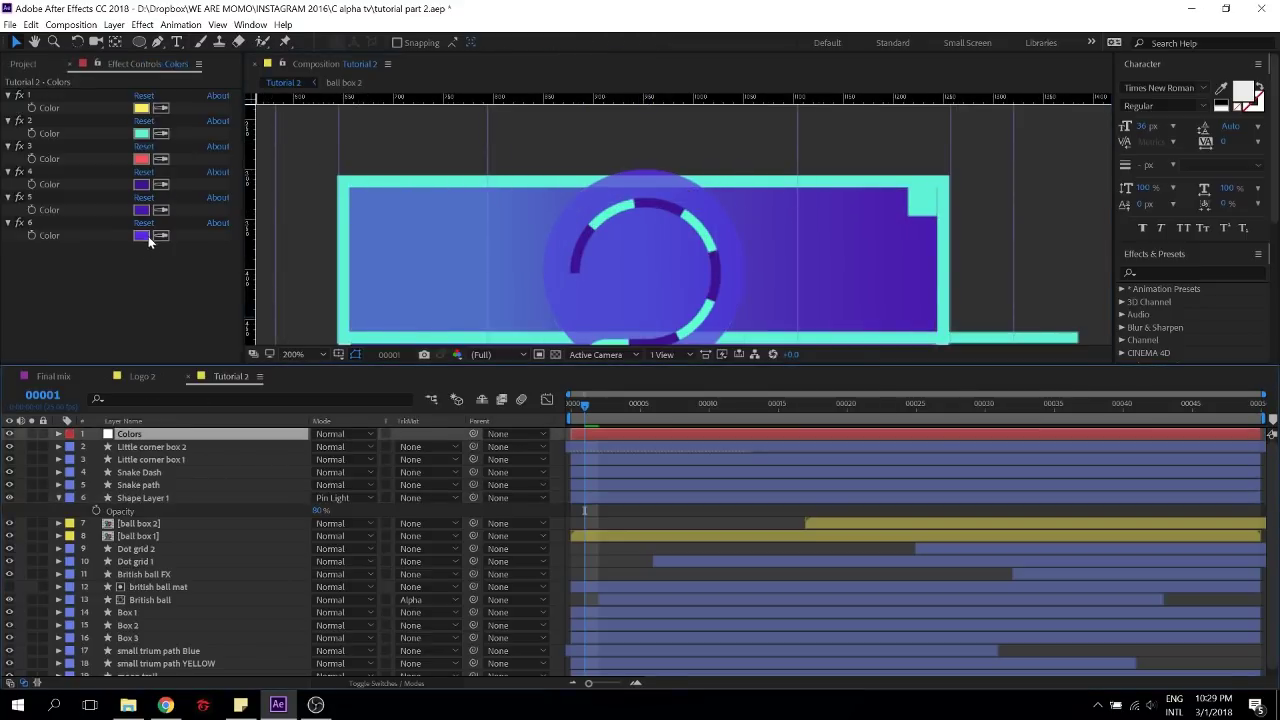
click(141, 209)
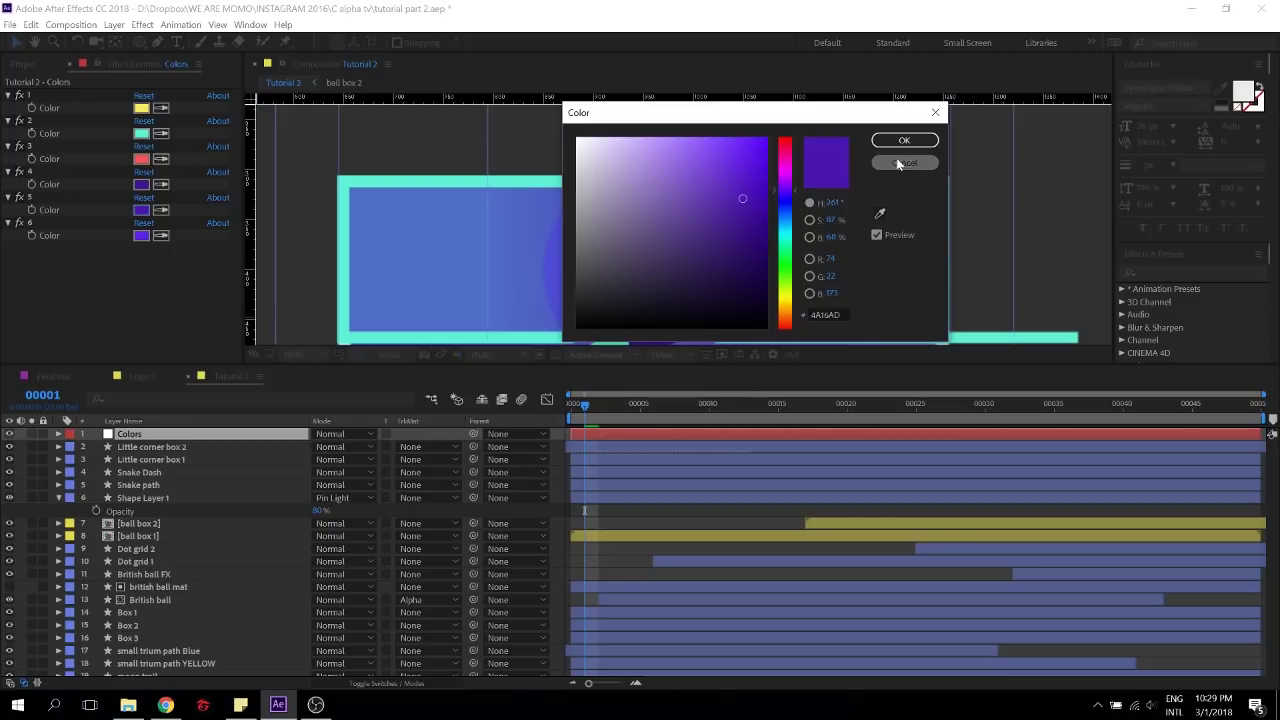
key(Return)
click(170, 492)
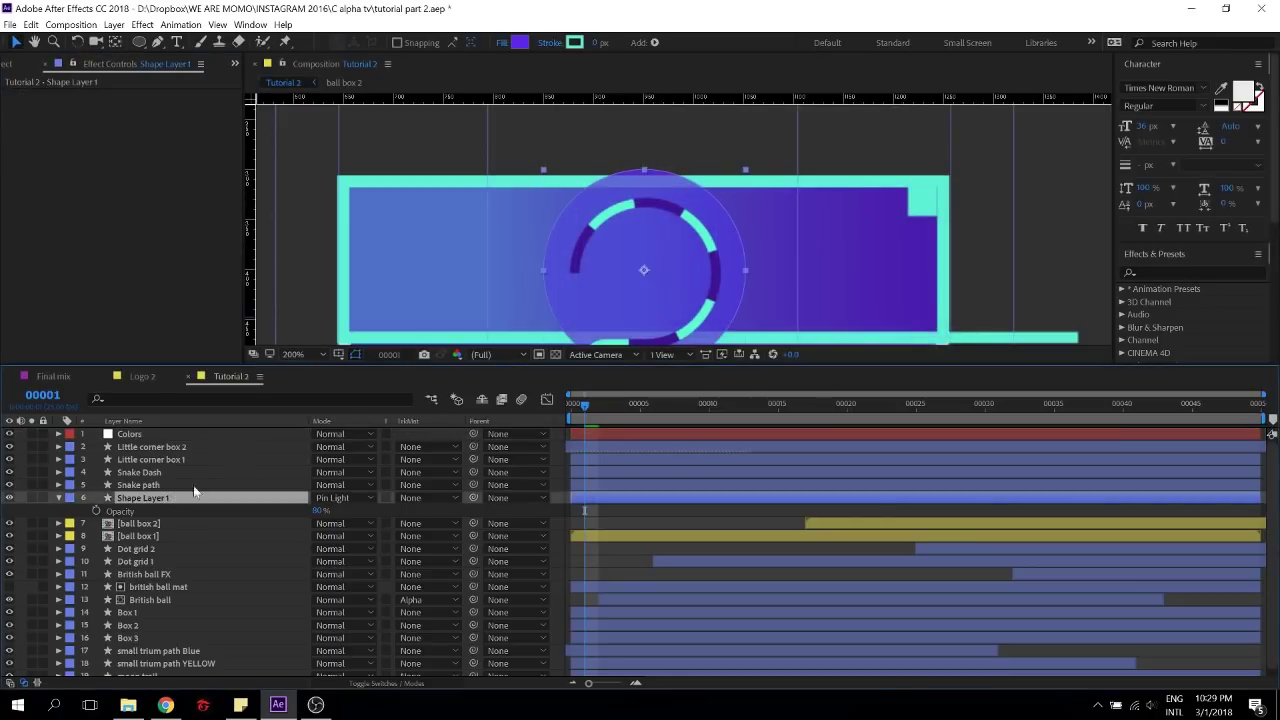
click(519, 42)
click(904, 141)
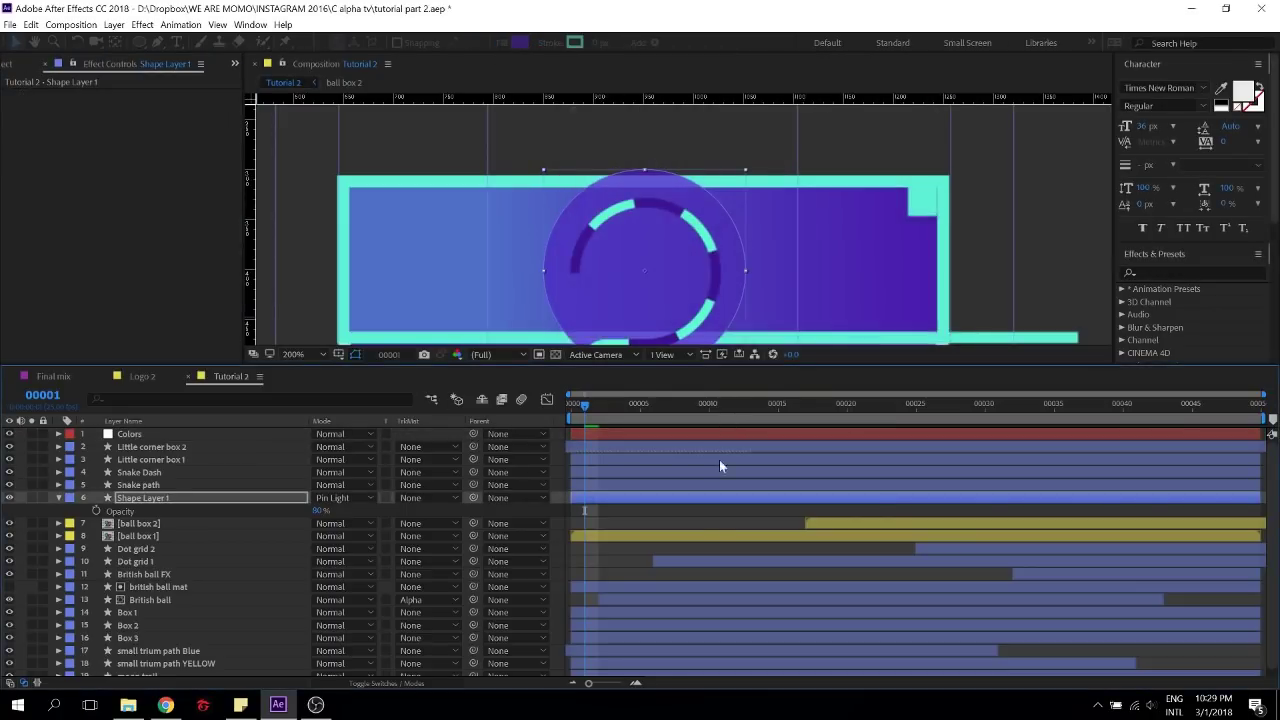
click(312, 508)
key(space)
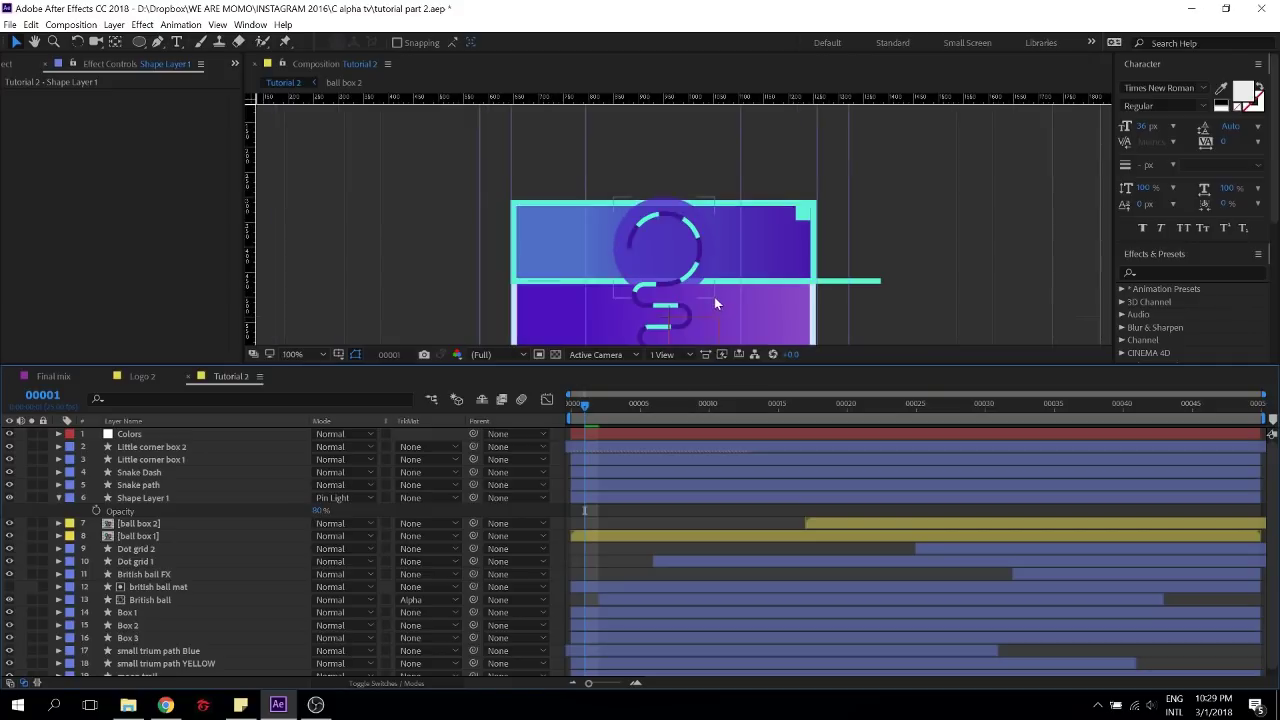
key(space)
Nudge the circle up a few pixels over the snake path's round loop
click(652, 182)
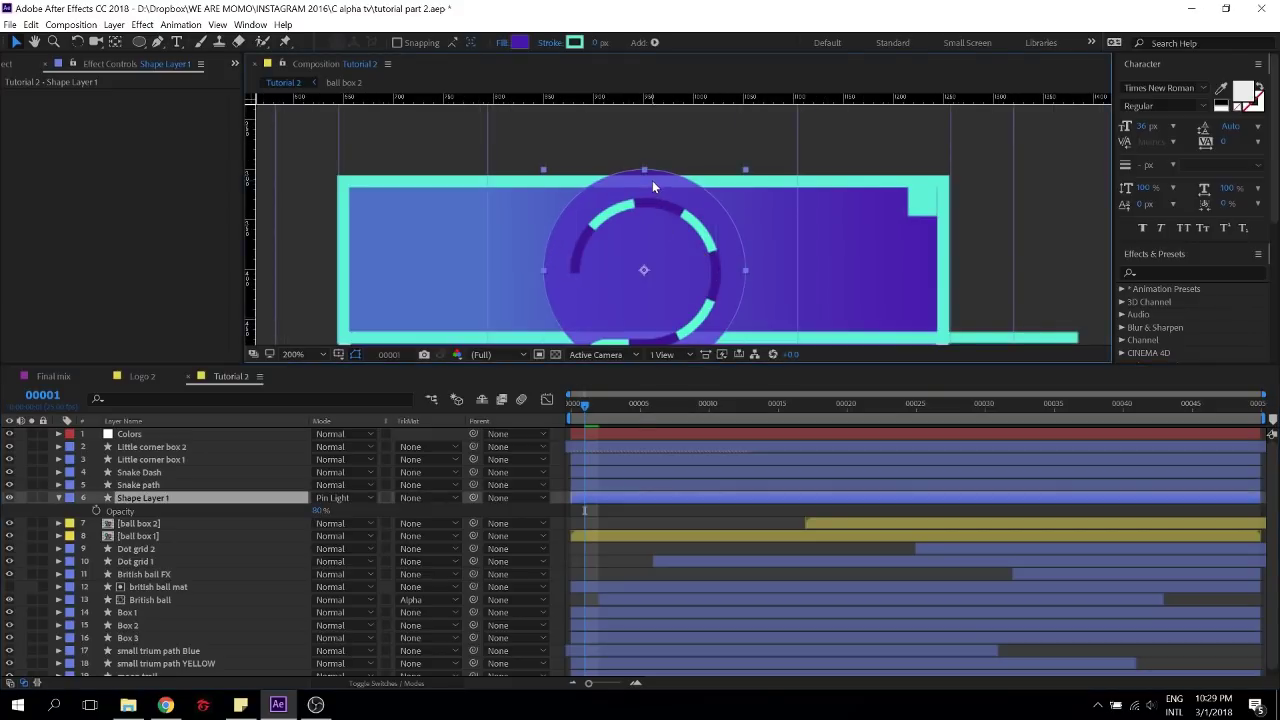
scroll(750, 205, down, 2)
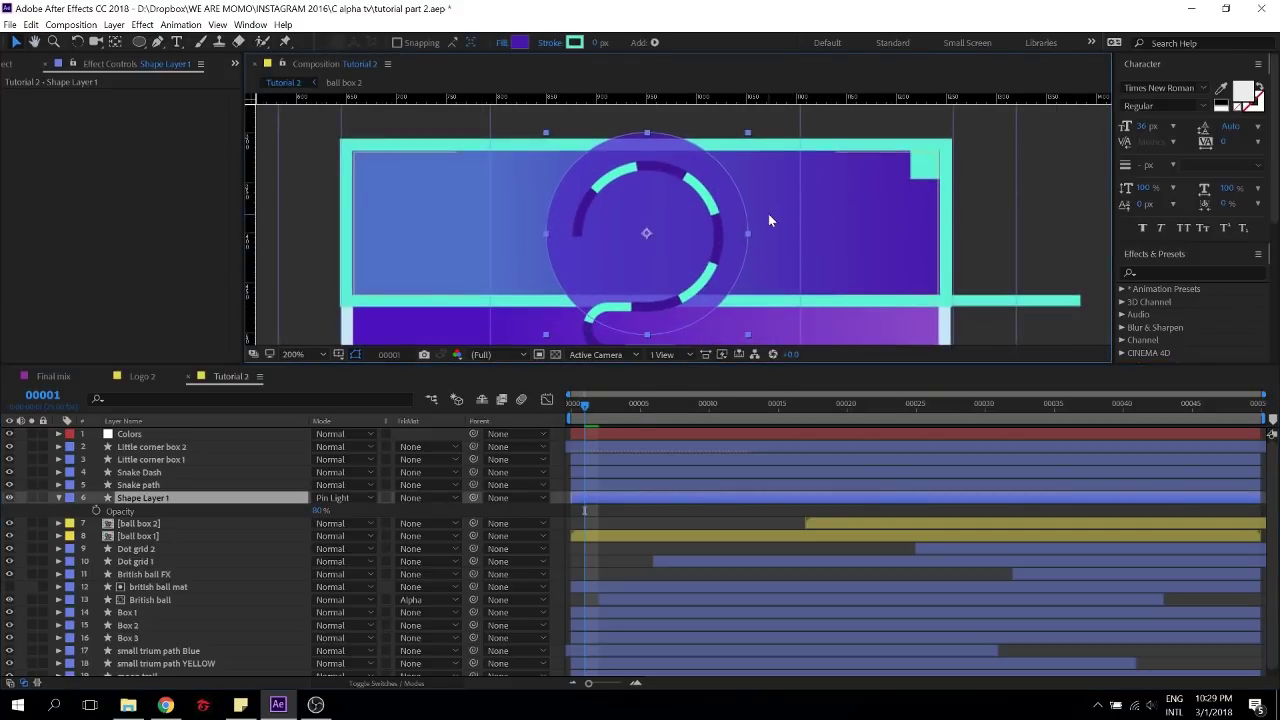
key(Up)
key(Up)
key(Up)
key(Up)
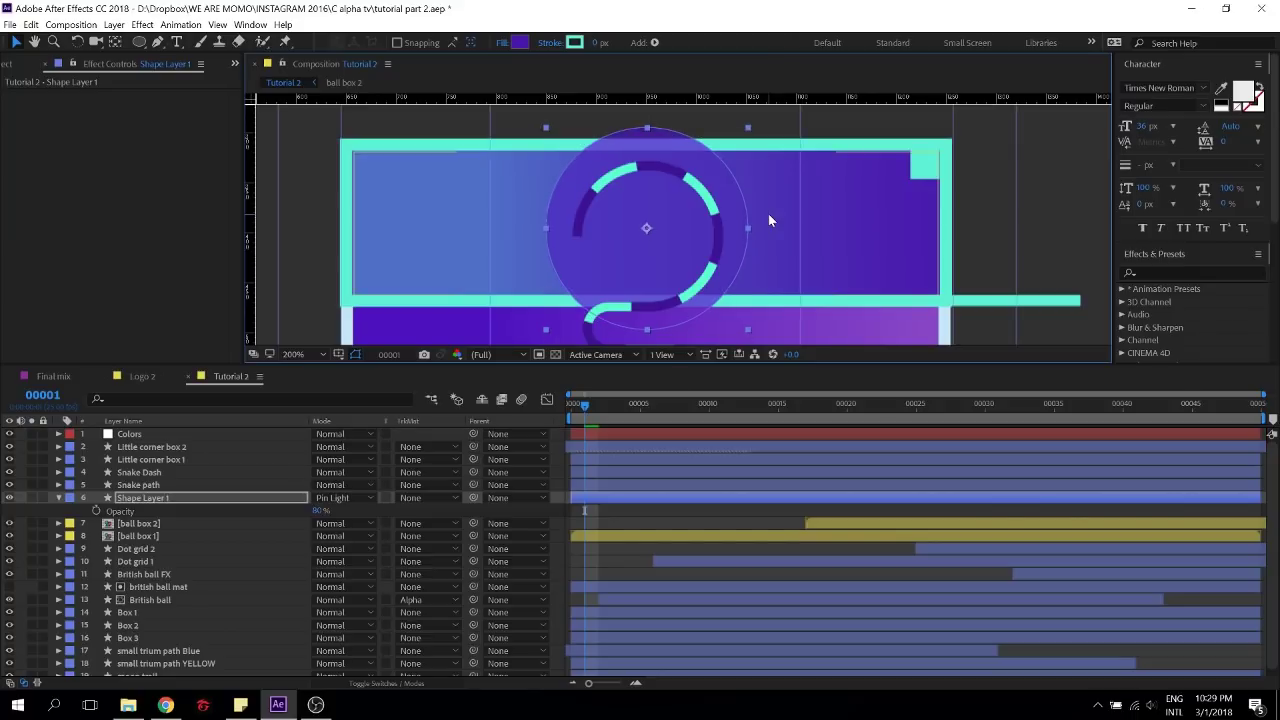
key(Up)
Add Scale keyframes at 100% to the circle's layer at frames 0 and 10
key(Page_Up)
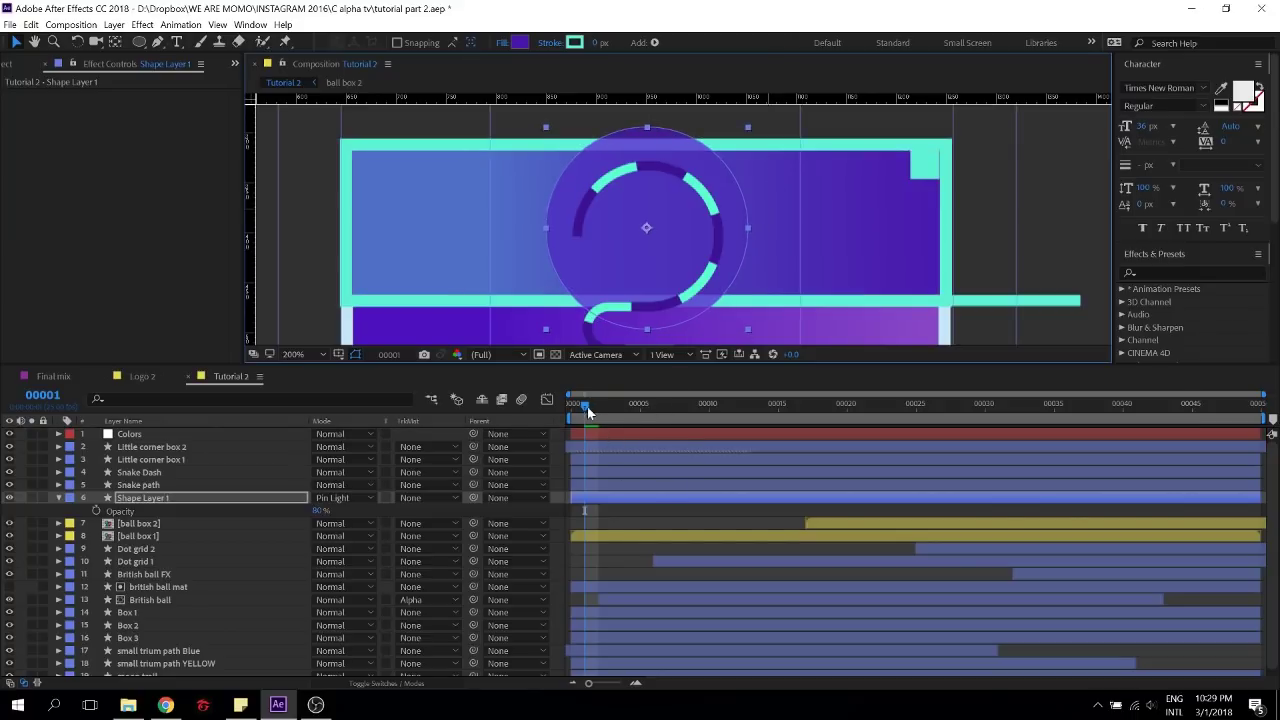
key(s)
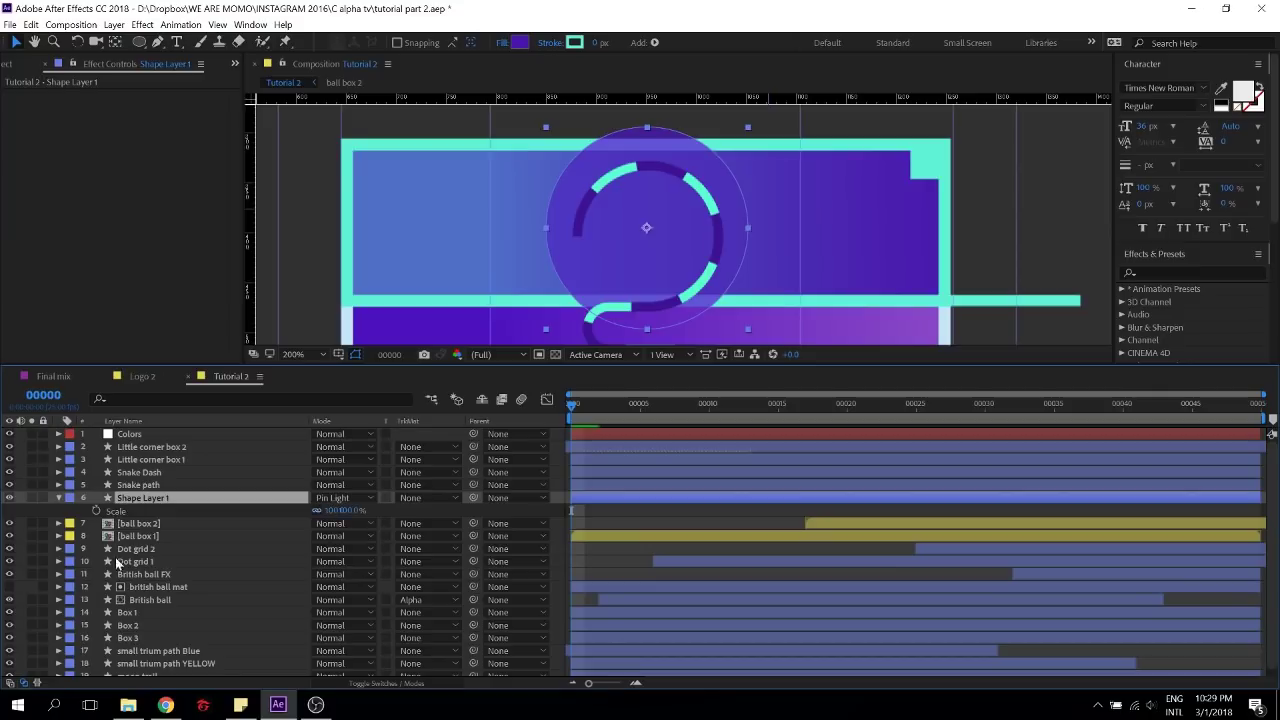
click(98, 512)
key(shift+t)
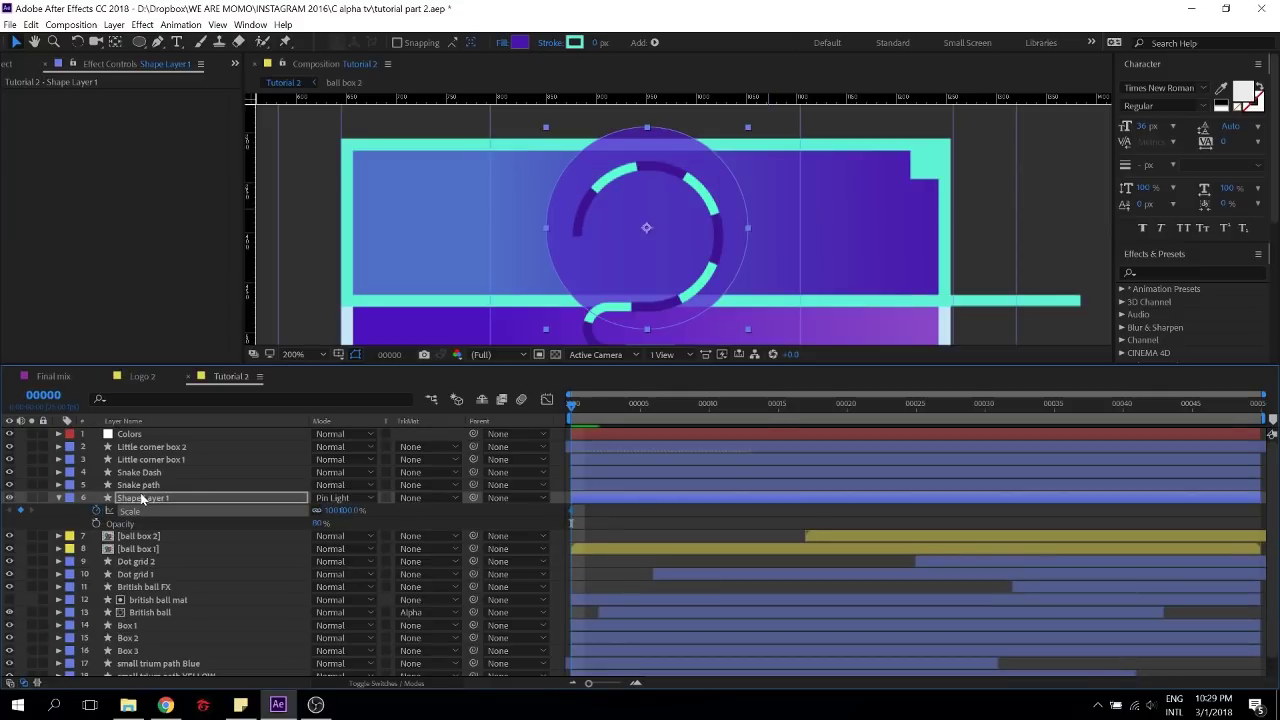
click(222, 498)
key(shift+Page_Down)
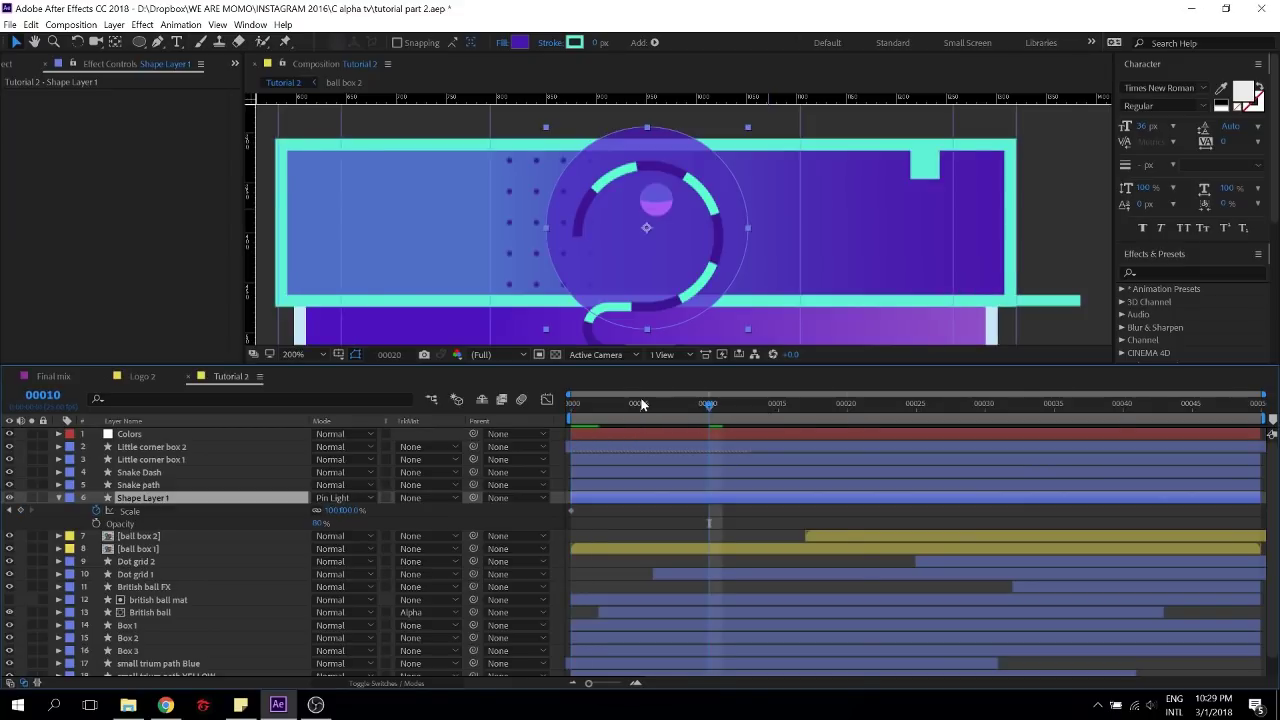
key(shift+Page_Down)
key(shift+Page_Up)
click(19, 511)
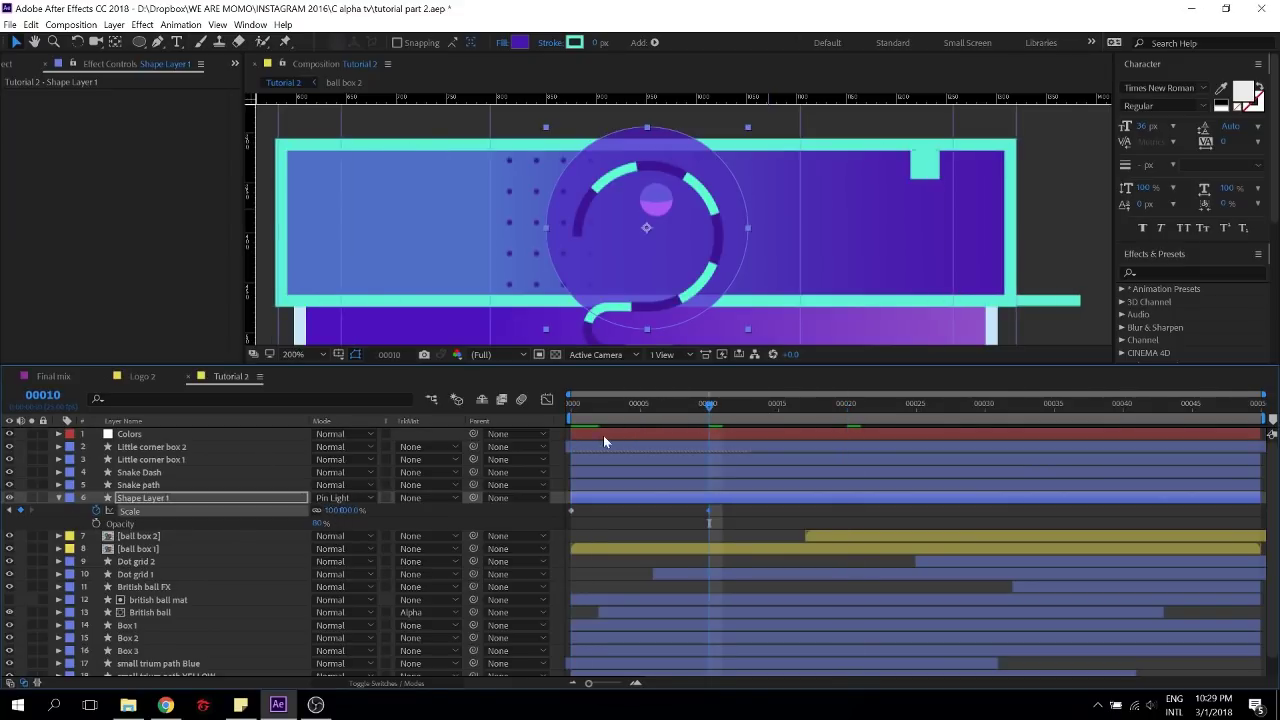
Set the circle's Scale at frame 0 to 0%
drag(608, 405, 568, 406)
click(345, 510)
text(0)
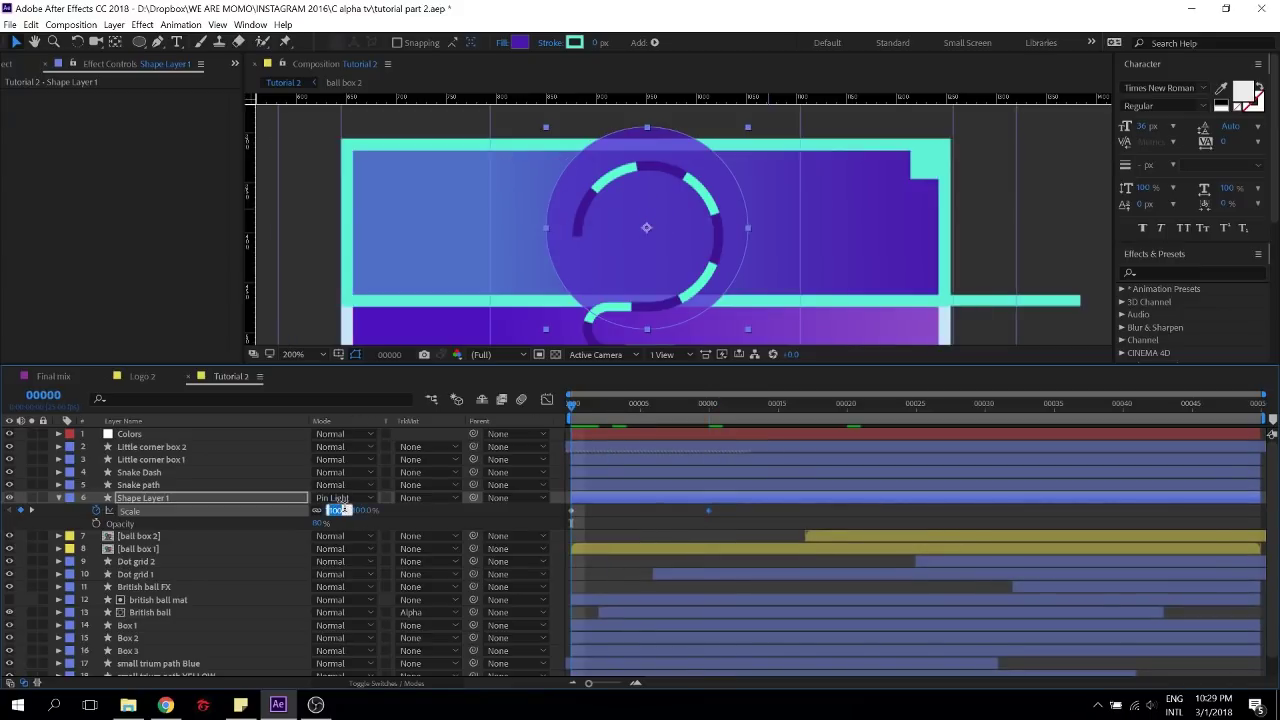
key(Return)
Ease both Scale keyframes and stretch the last keyframe's speed handle toward the first, so the circle grows fast and settles slowly
drag(724, 511, 518, 500)
click(547, 400)
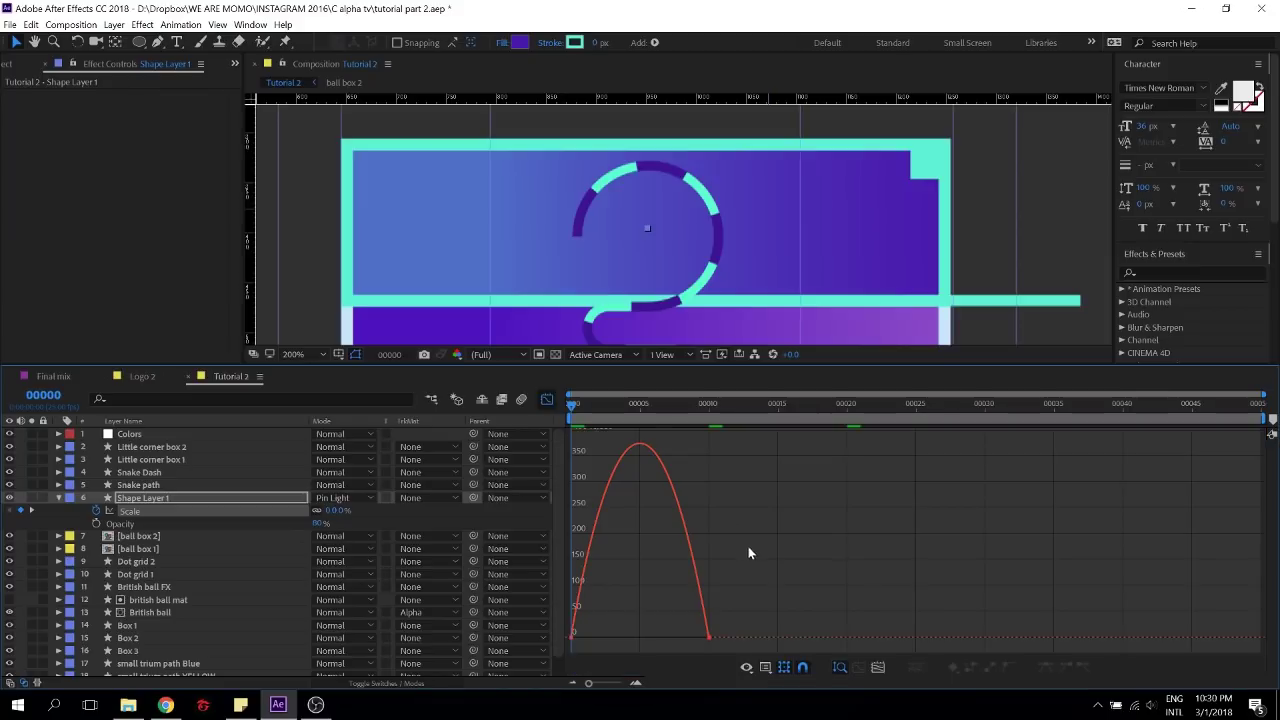
click(709, 637)
drag(686, 639, 588, 644)
click(548, 401)
click(734, 510)
key(space)
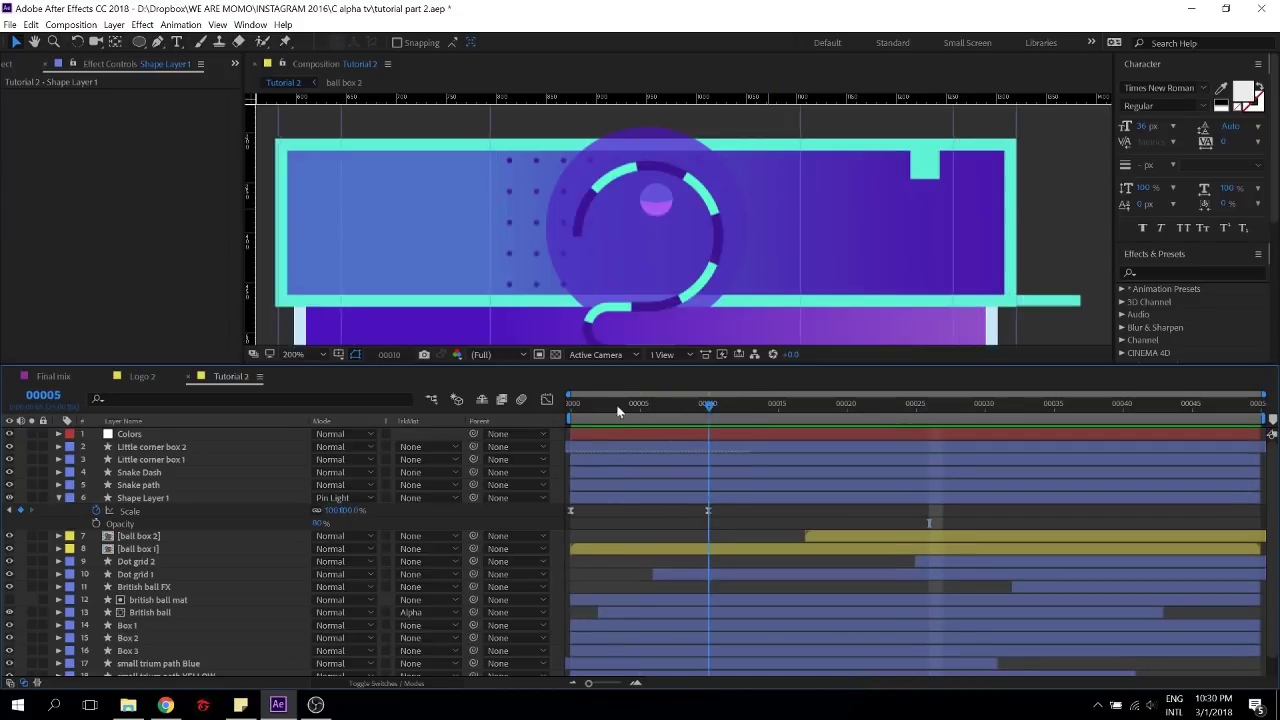
key(space)
Move the circle's layer directly below [ball box 1] and preview the animation
click(191, 497)
drag(182, 530, 186, 562)
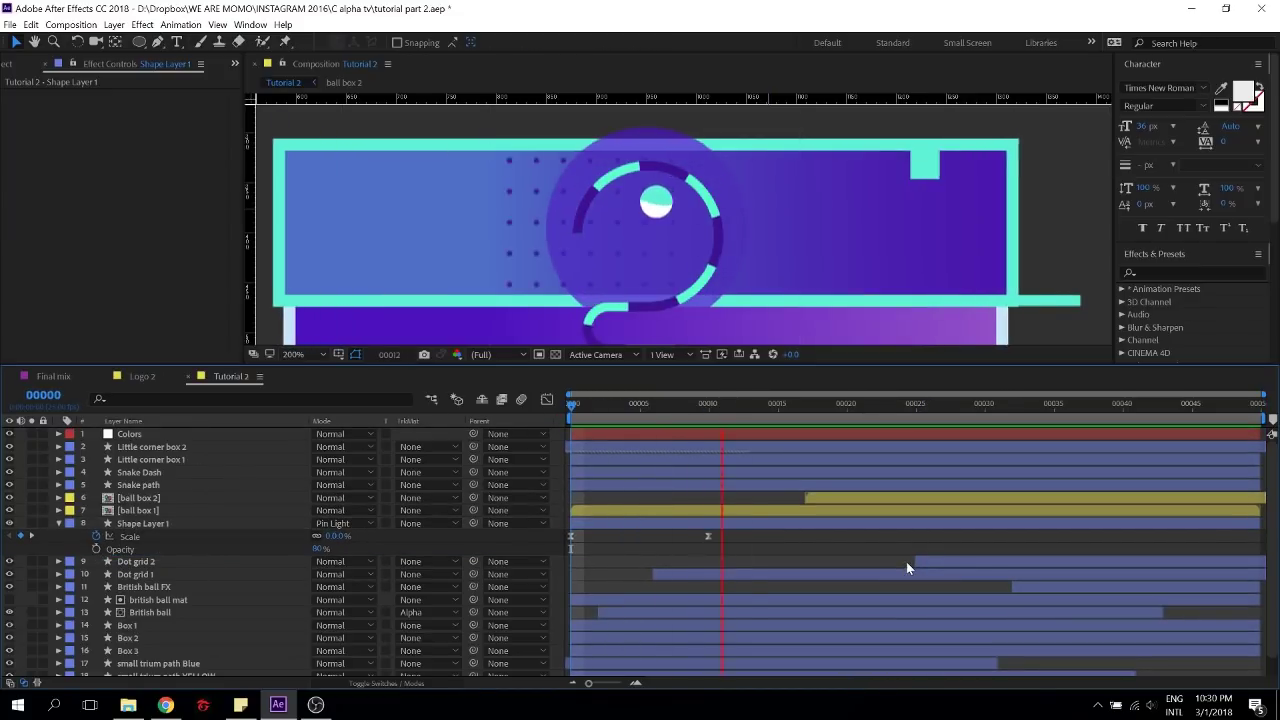
key(space)
scroll(676, 308, down, 1)
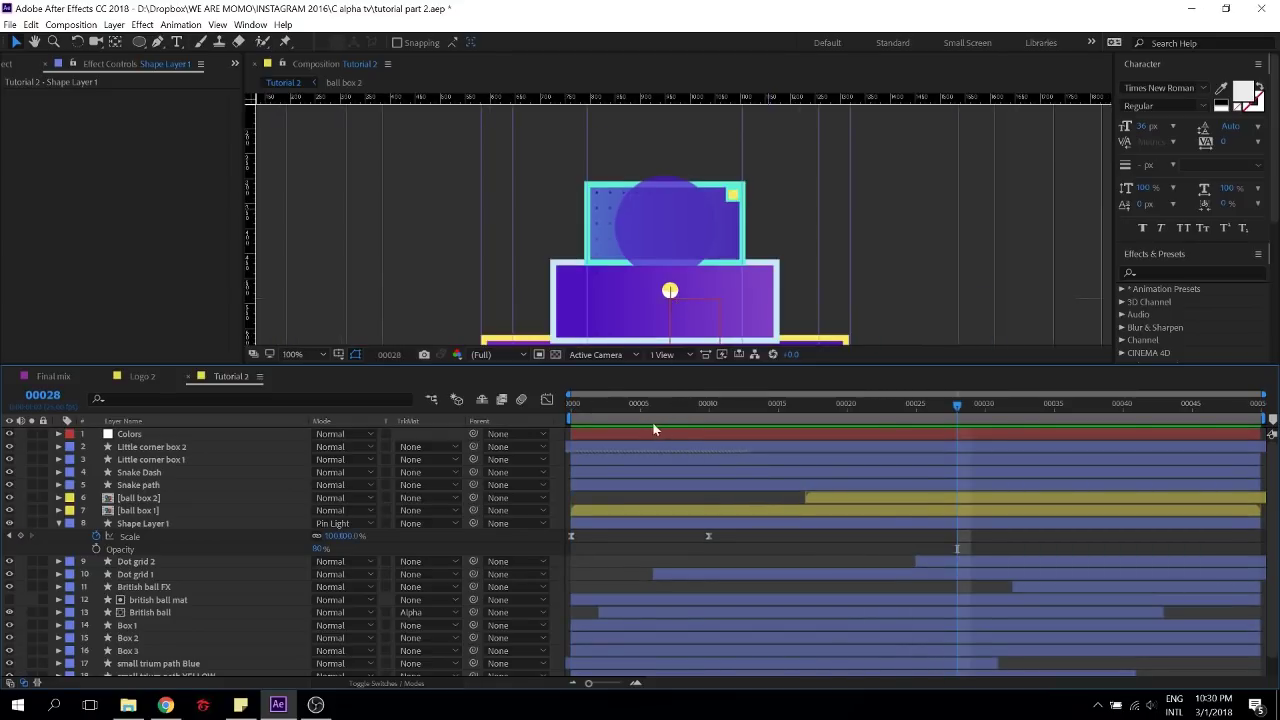
key(space)
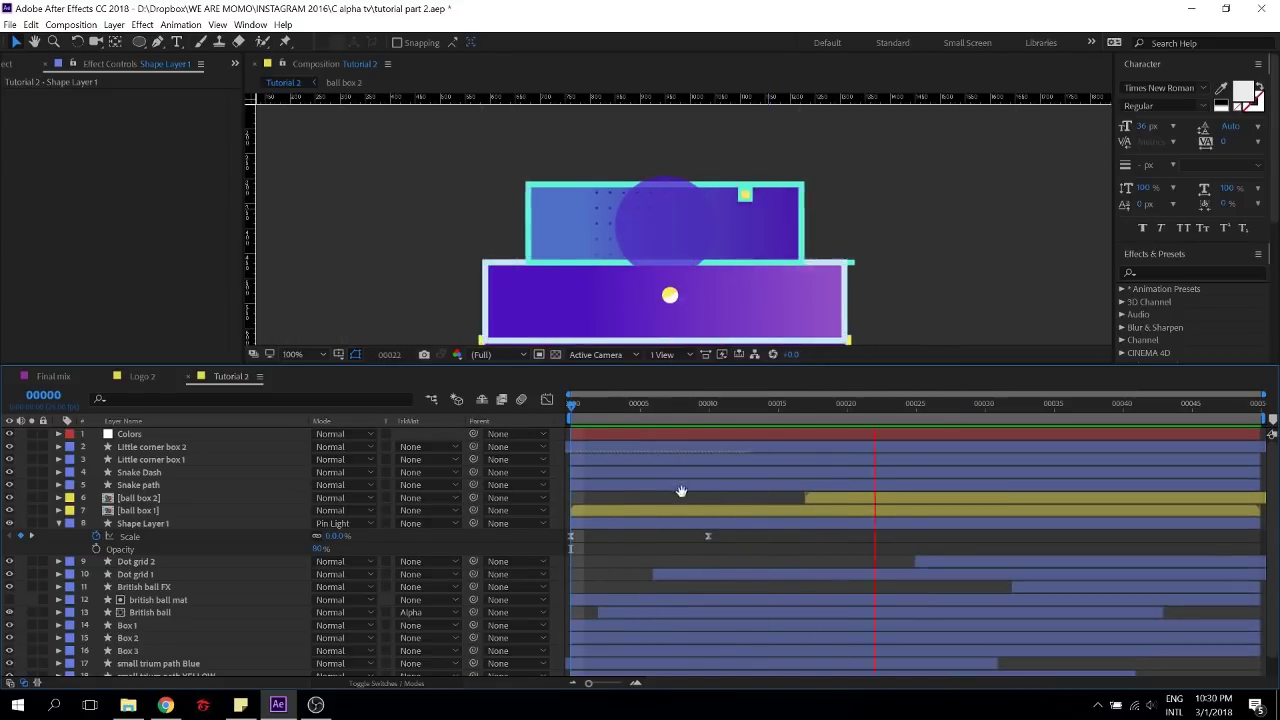
Shift the circle's layer to start at frame 2, preview the animation, and save the project
drag(662, 523, 683, 522)
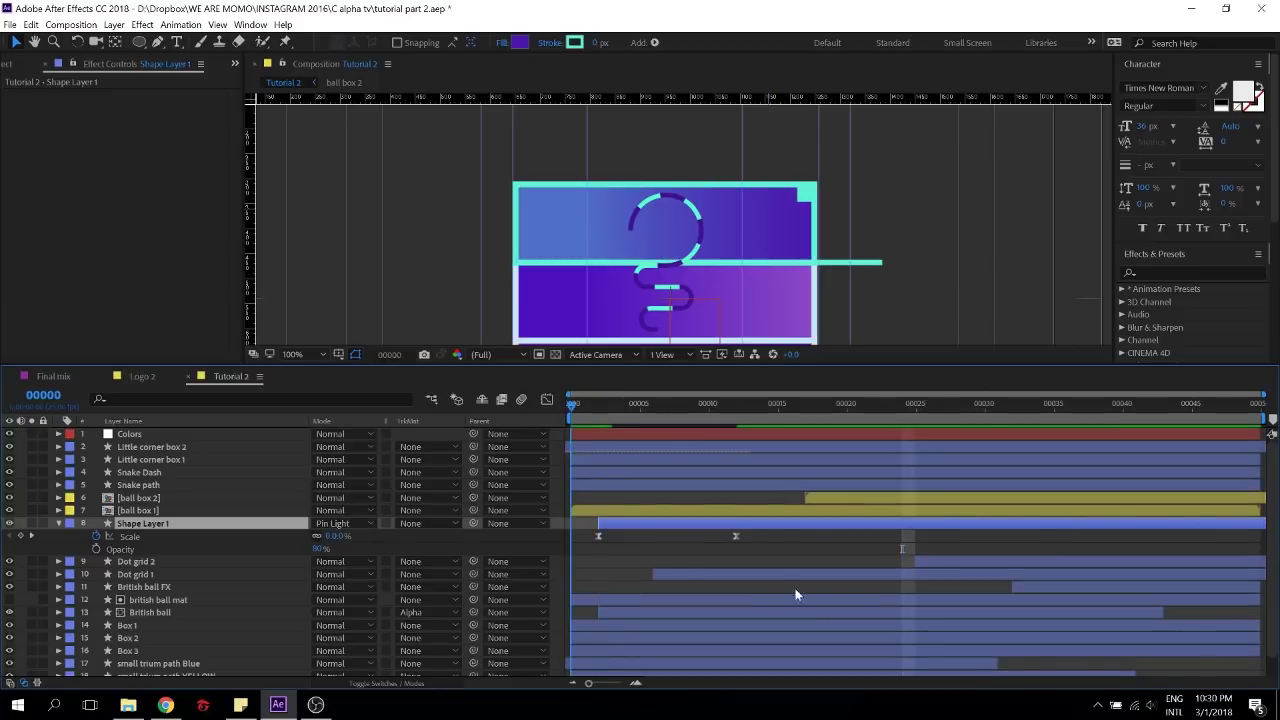
key(space)
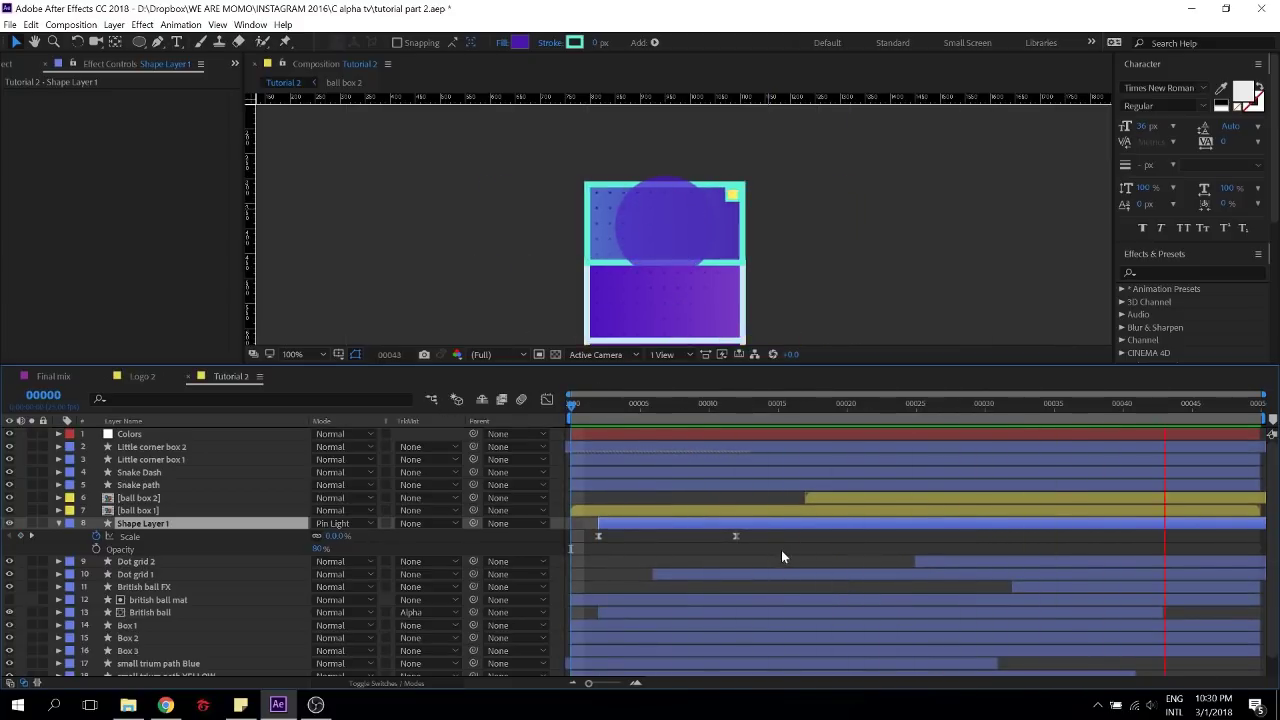
key(space)
key(ctrl+s)
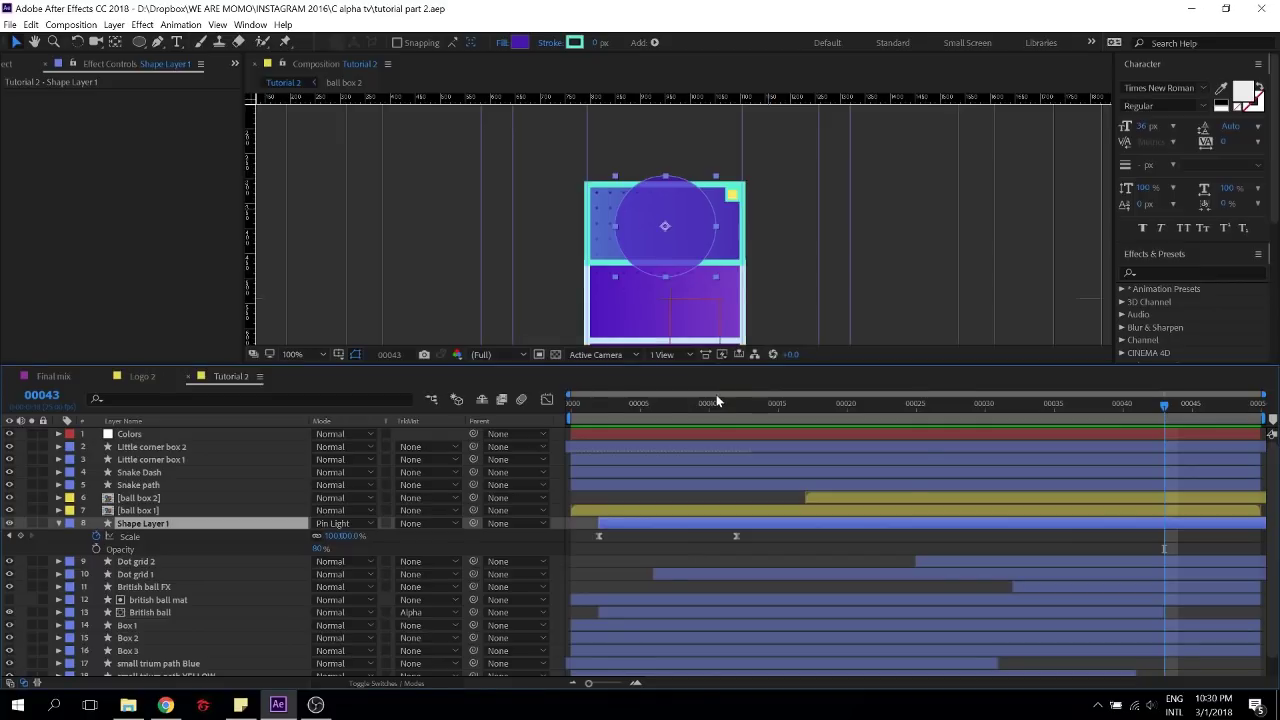
Move the circle's second Scale keyframe to frame 15, save the project, and preview the slower growth from frame 0
click(742, 540)
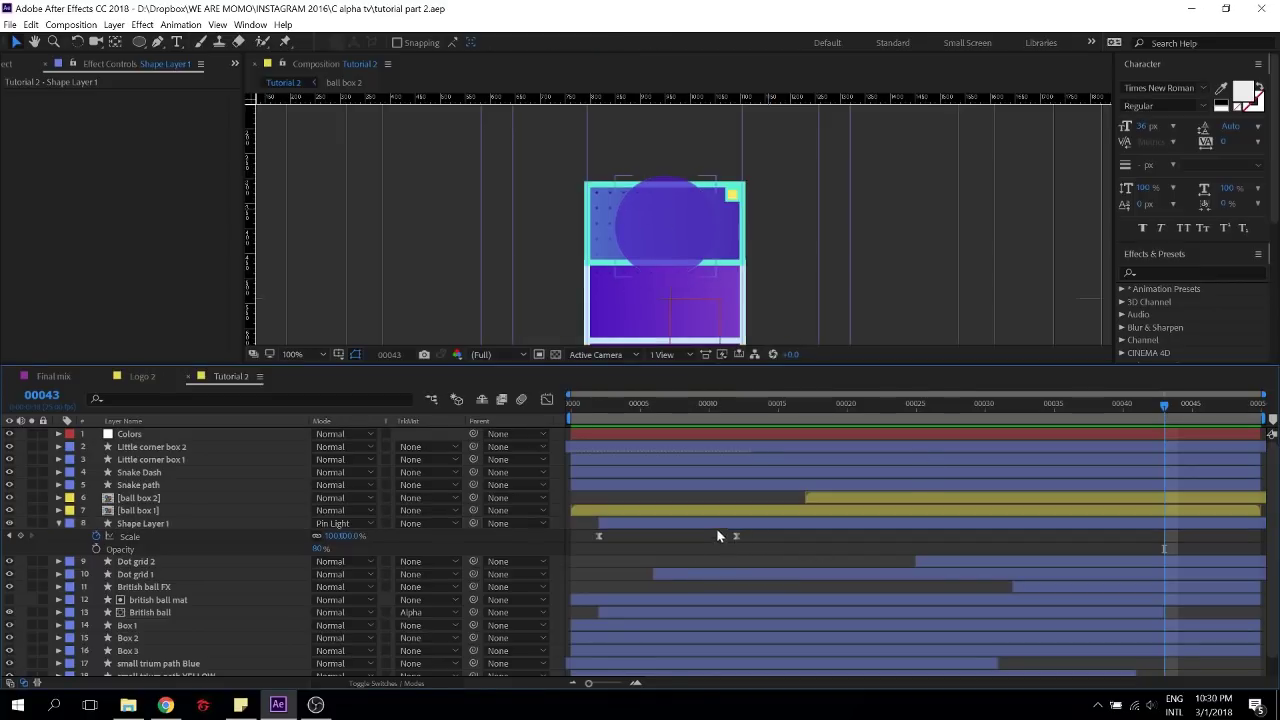
drag(733, 536, 779, 537)
key(ctrl+s)
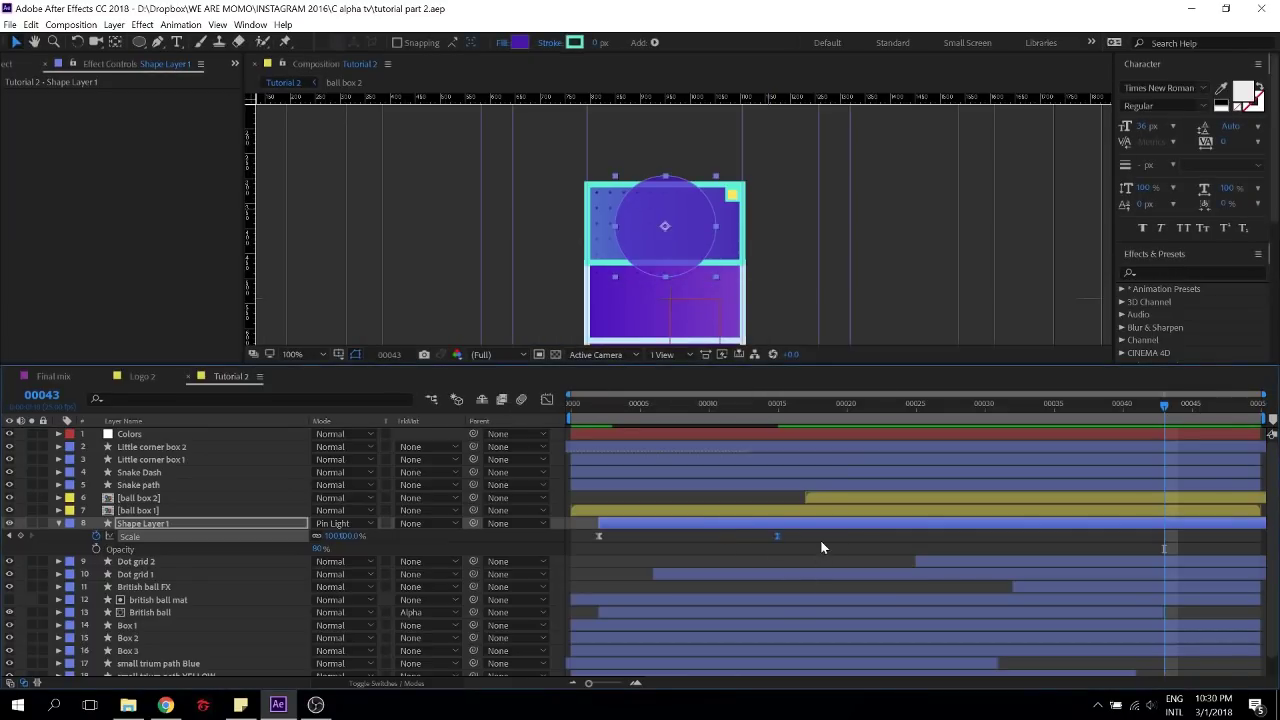
drag(720, 406, 487, 408)
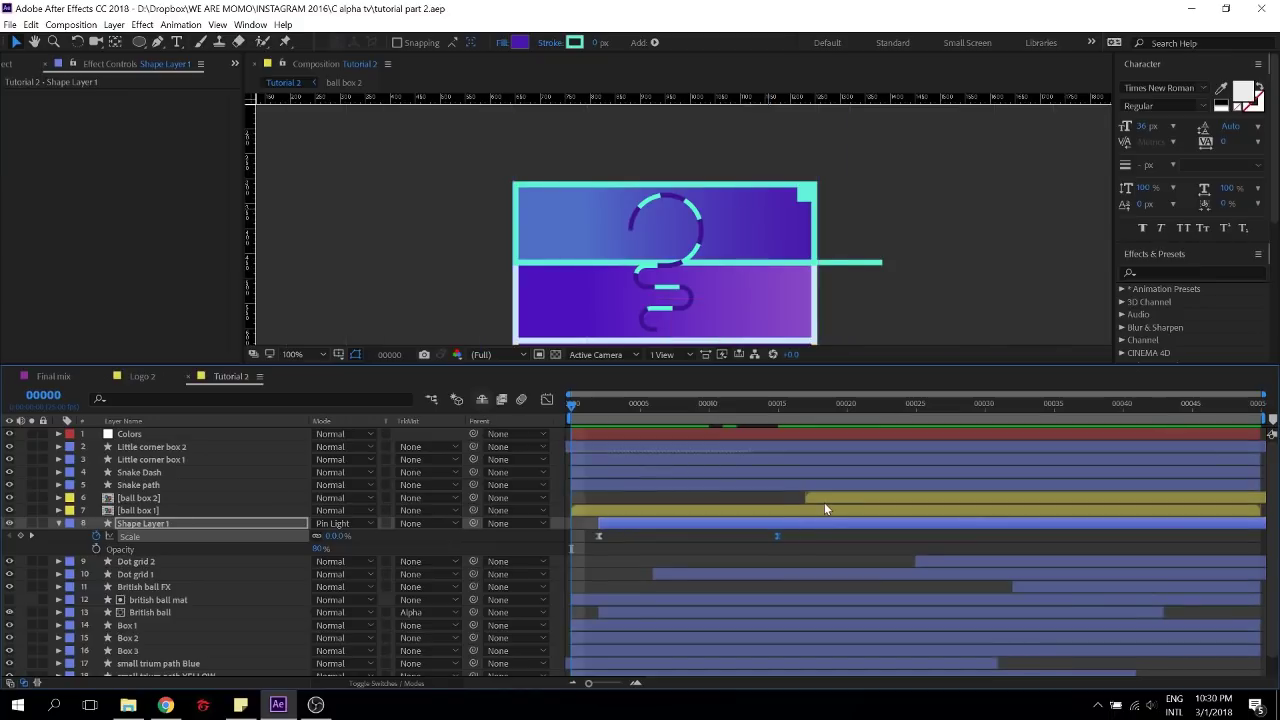
key(space)
key(space)
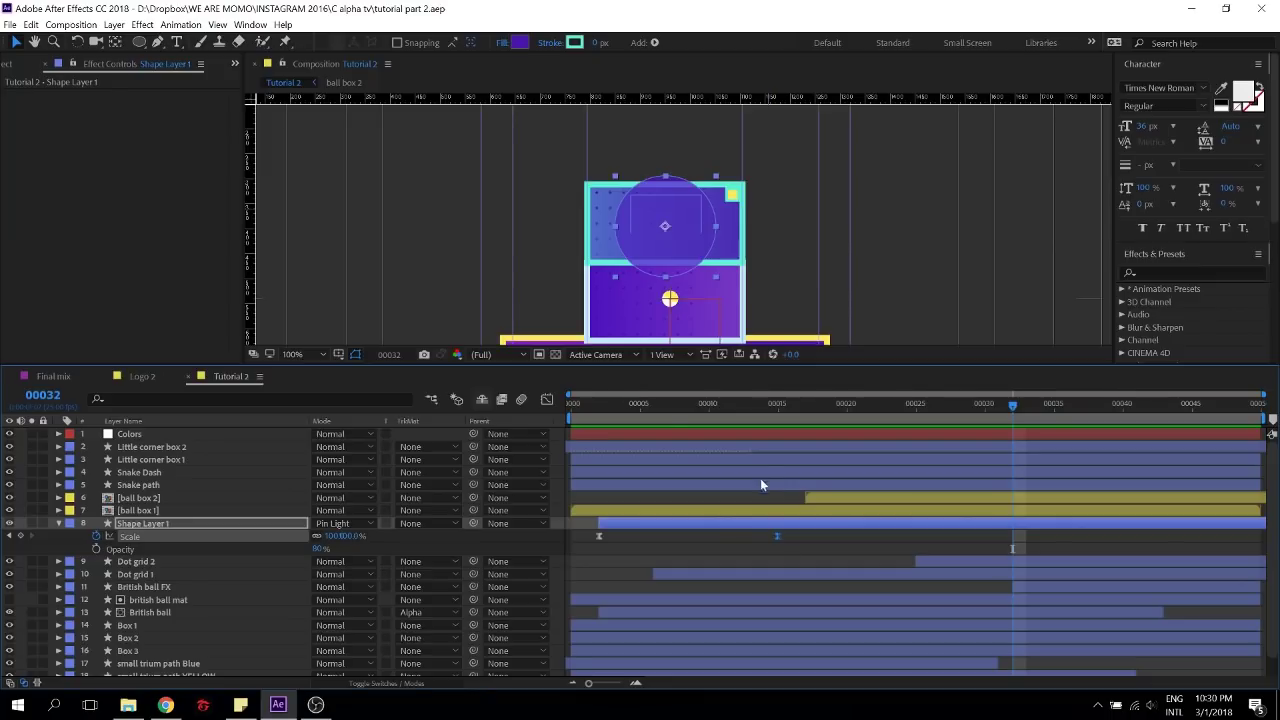
Play the Tutorial 2 animation from the start and examine the circle's growth and the three boxes
click(756, 535)
drag(741, 407, 448, 430)
key(space)
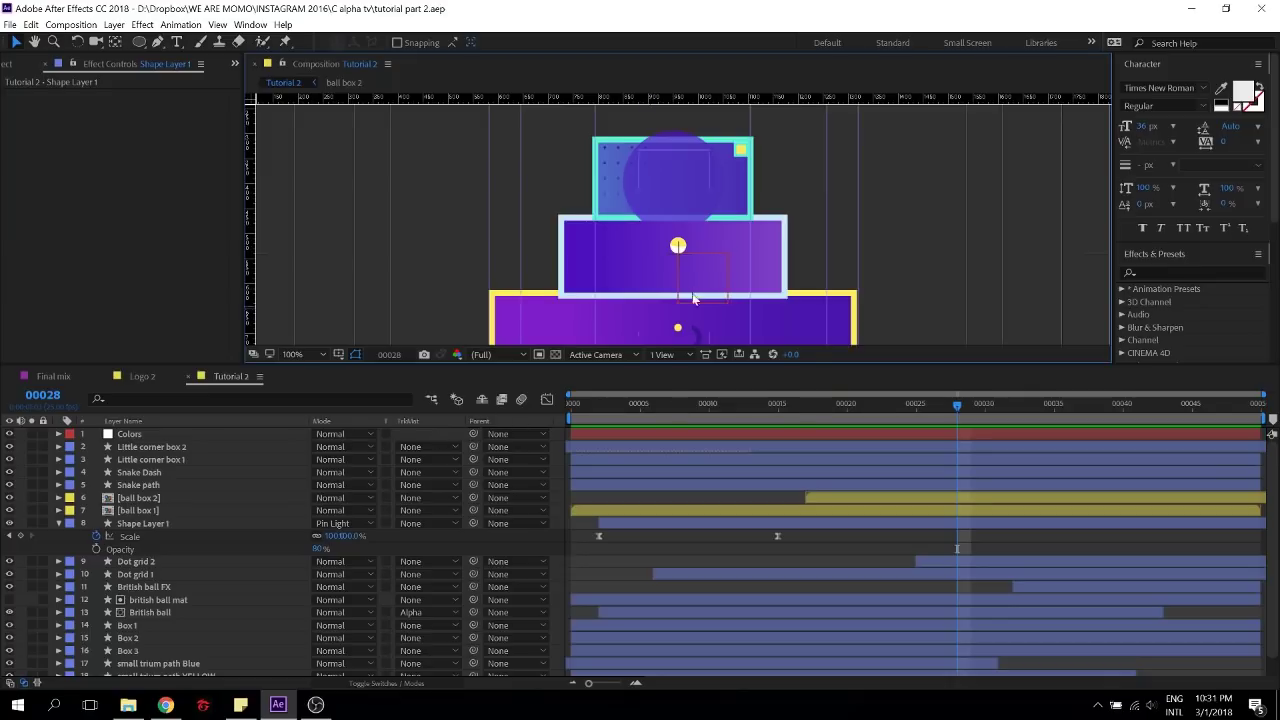
drag(643, 264, 714, 155)
drag(662, 405, 490, 425)
scroll(763, 225, down, 3)
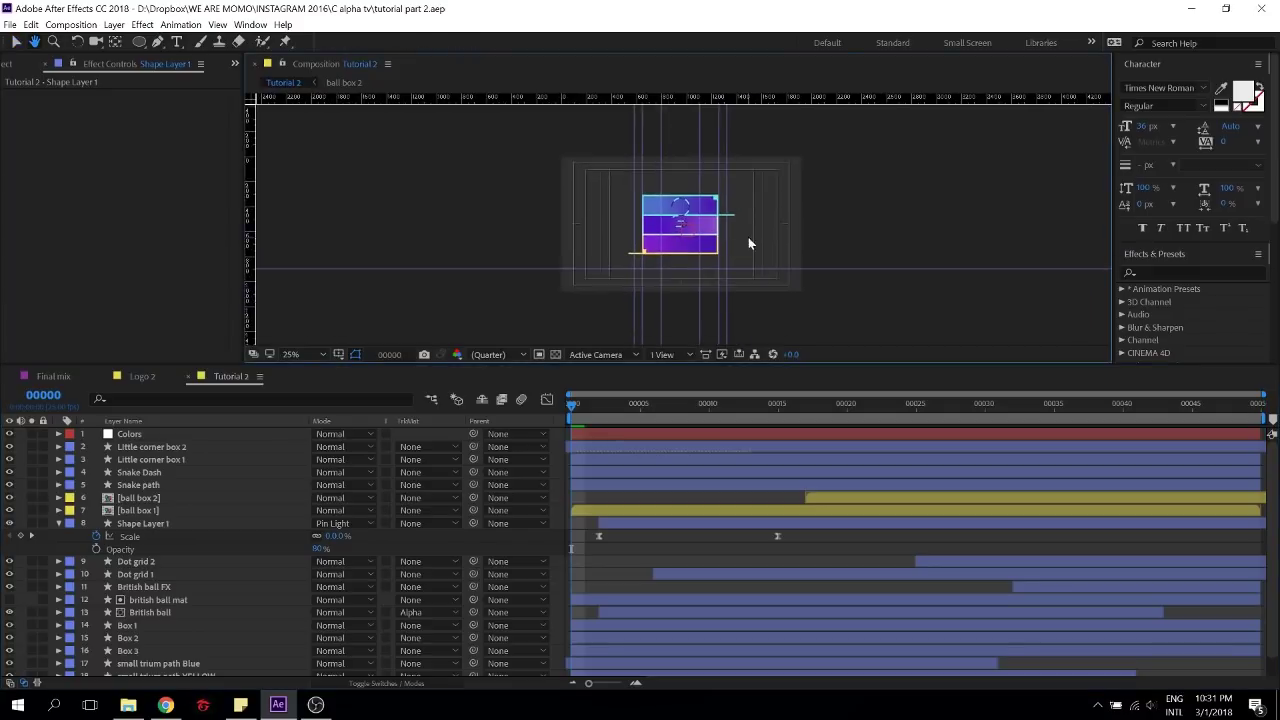
scroll(748, 237, up, 3)
scroll(702, 234, down, 2)
Examine the finished Logo 2 composition around frame 33 as a reference, and return to Tutorial 2
click(141, 377)
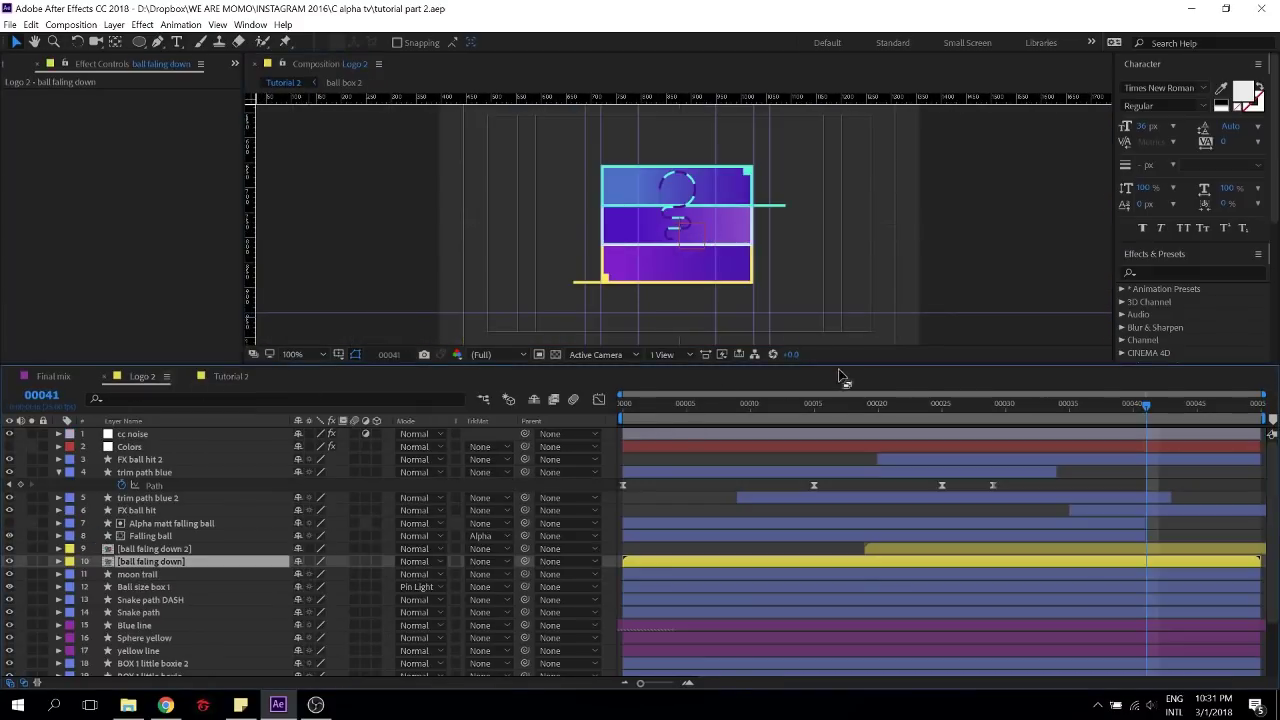
drag(643, 405, 1044, 405)
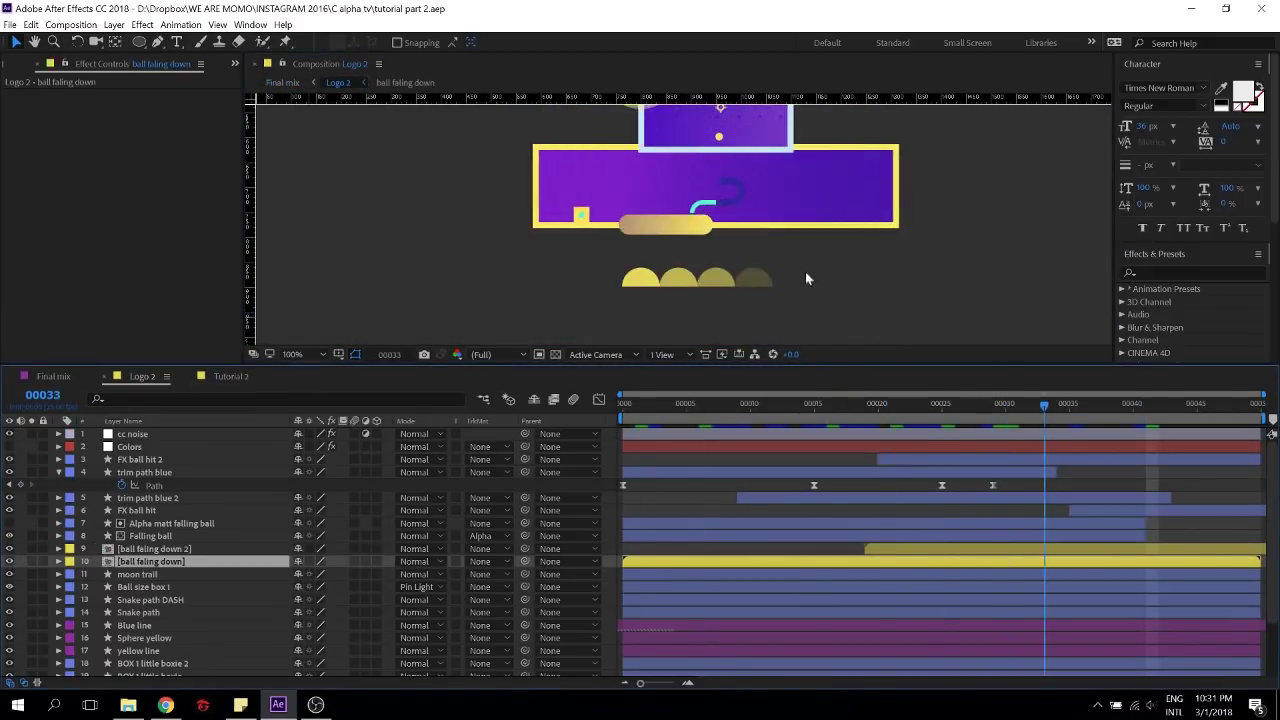
scroll(805, 271, down, 2)
drag(648, 405, 1044, 405)
click(231, 377)
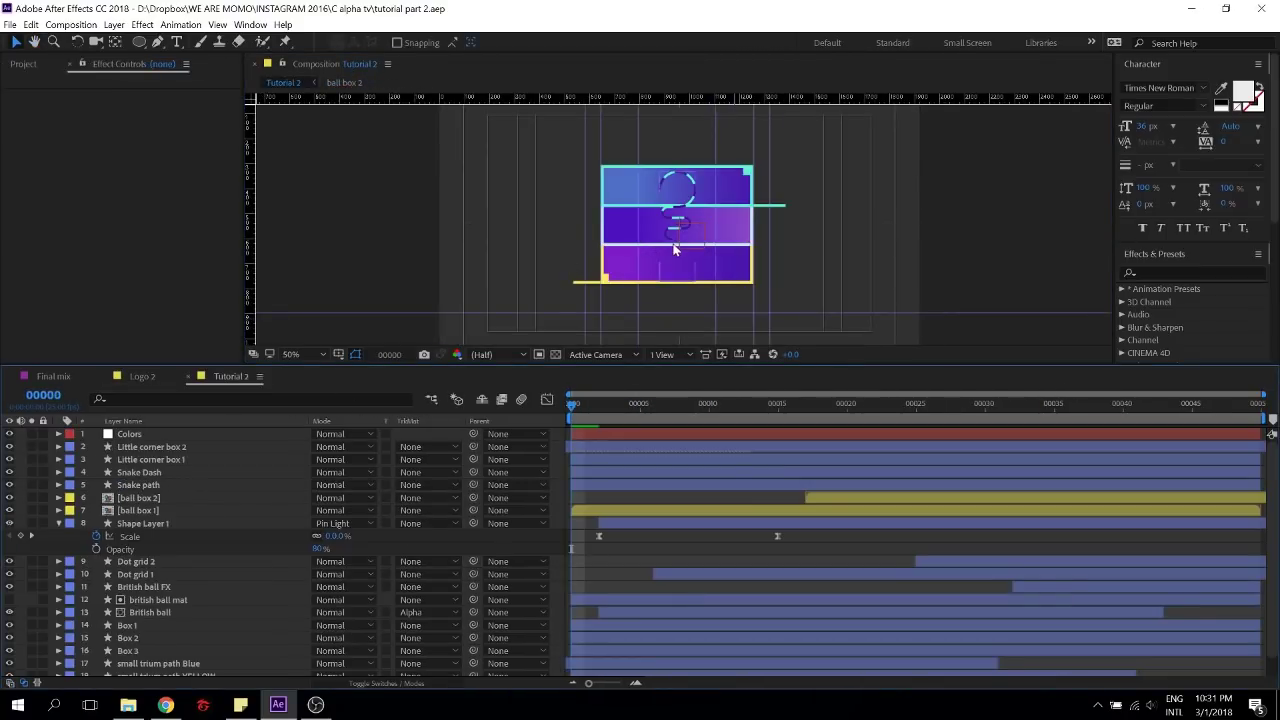
Set the shape fill colour to yellow #FFEB60, sampled from the lower box's yellow outline, with no layer selected
scroll(461, 327, up, 2)
key(space)
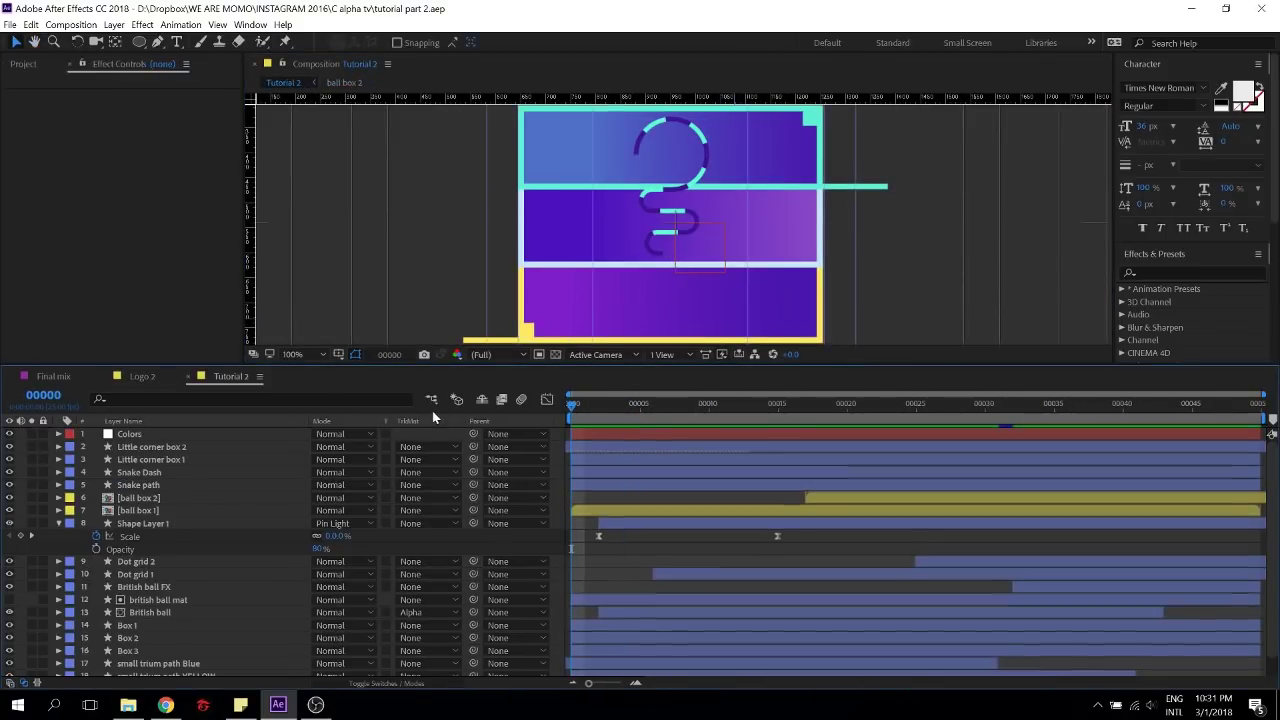
drag(634, 245, 747, 181)
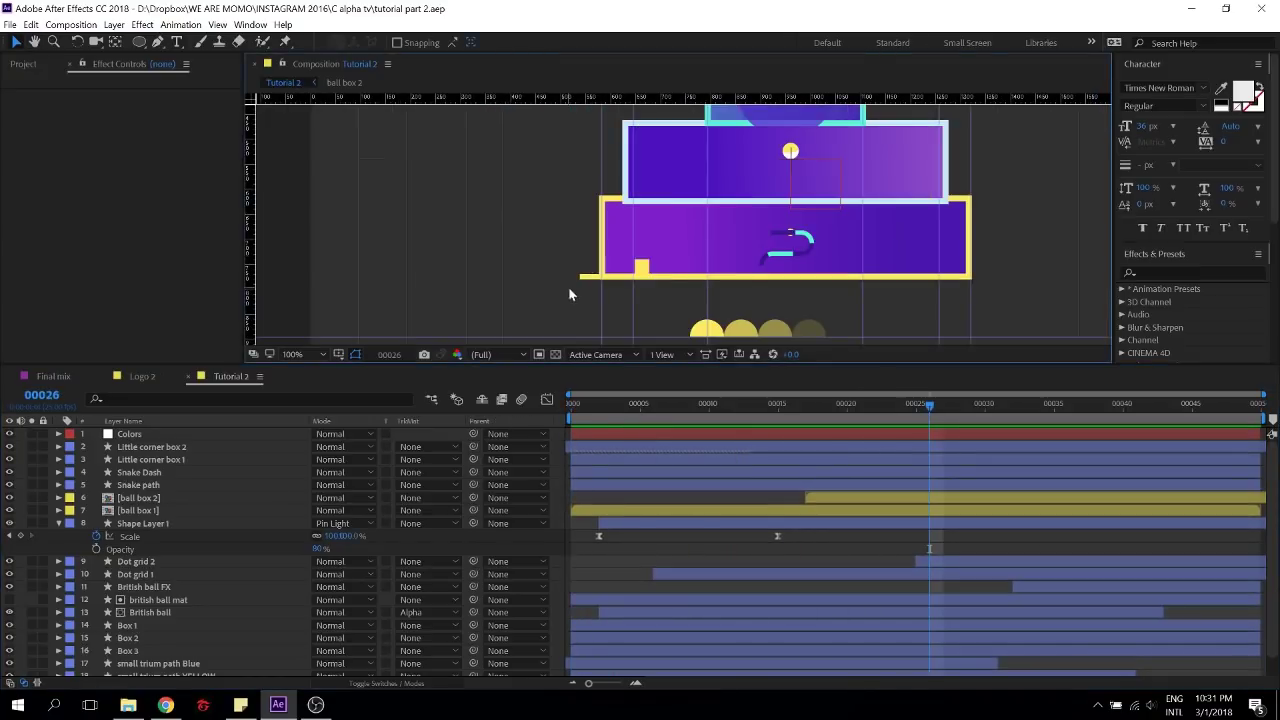
scroll(534, 270, up, 1)
drag(560, 283, 663, 216)
click(575, 416)
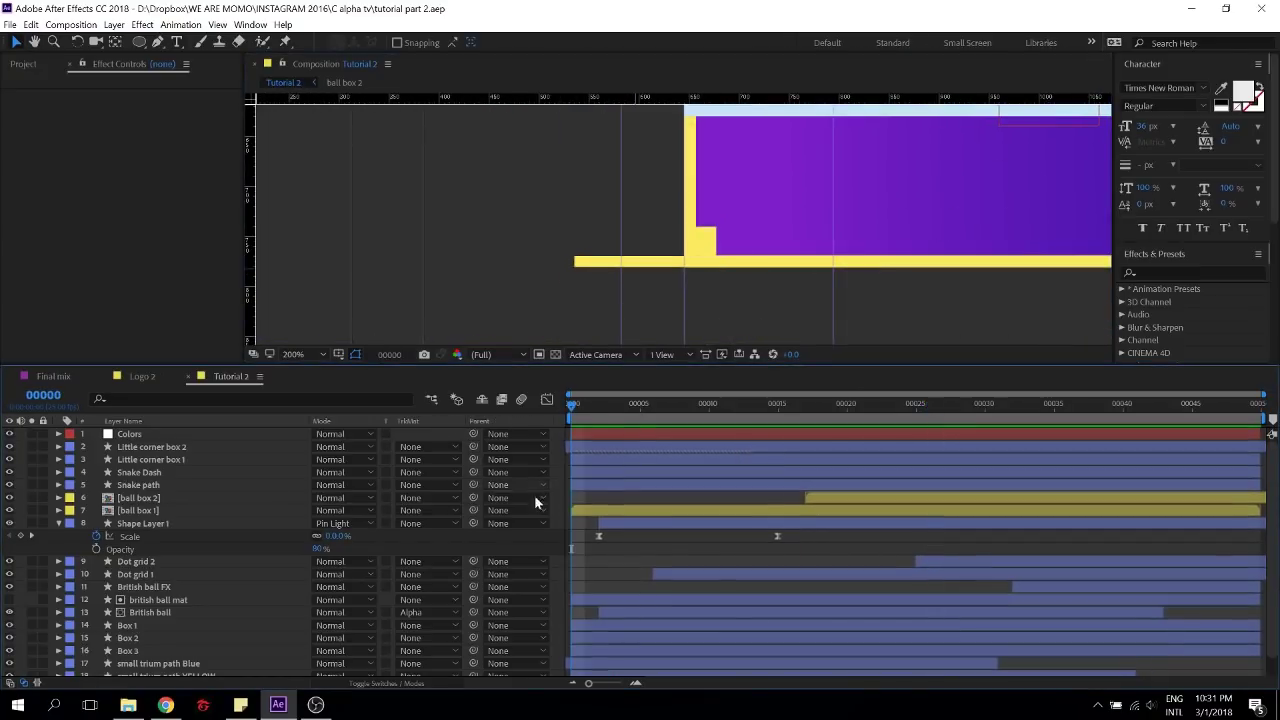
click(158, 42)
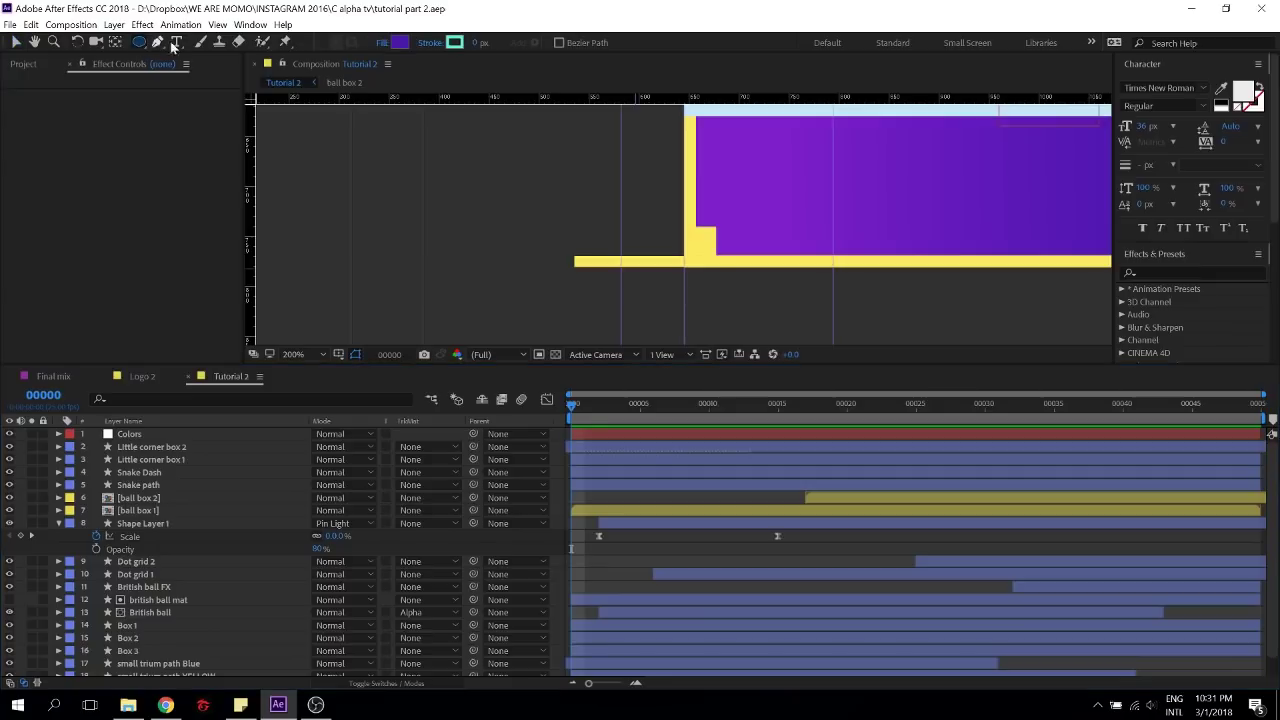
click(400, 43)
drag(843, 103, 616, 130)
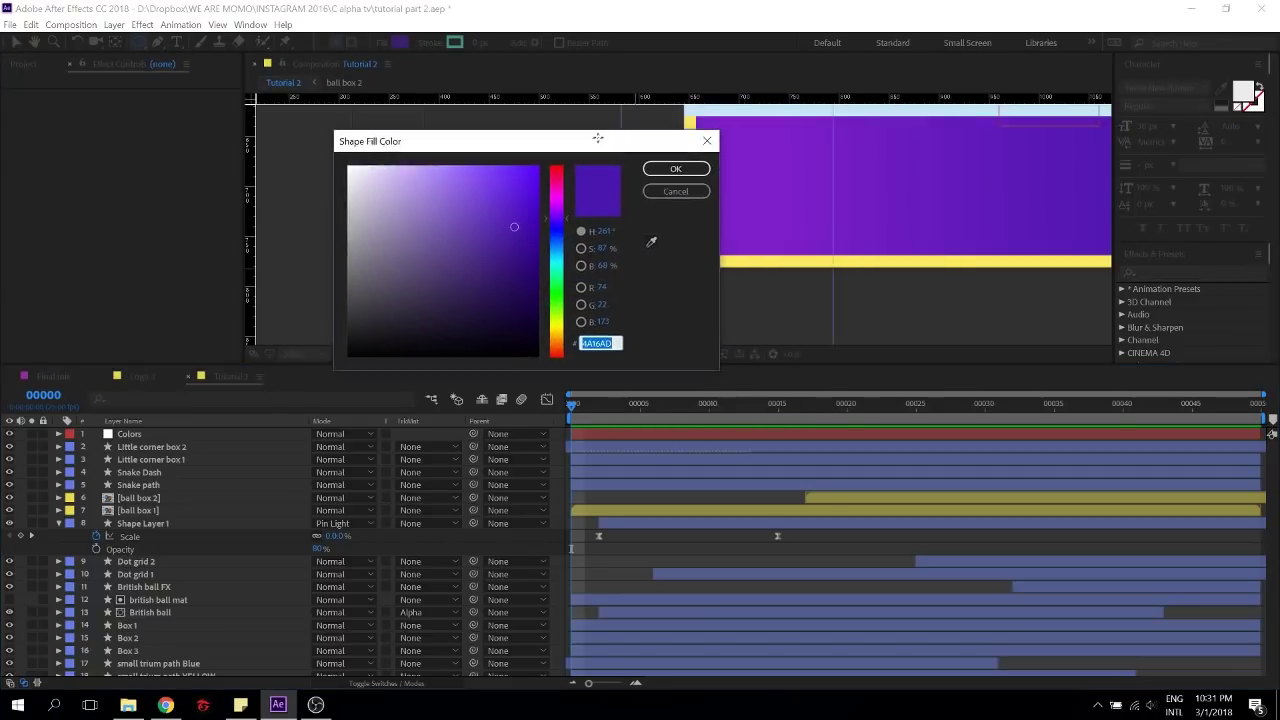
click(653, 240)
click(748, 259)
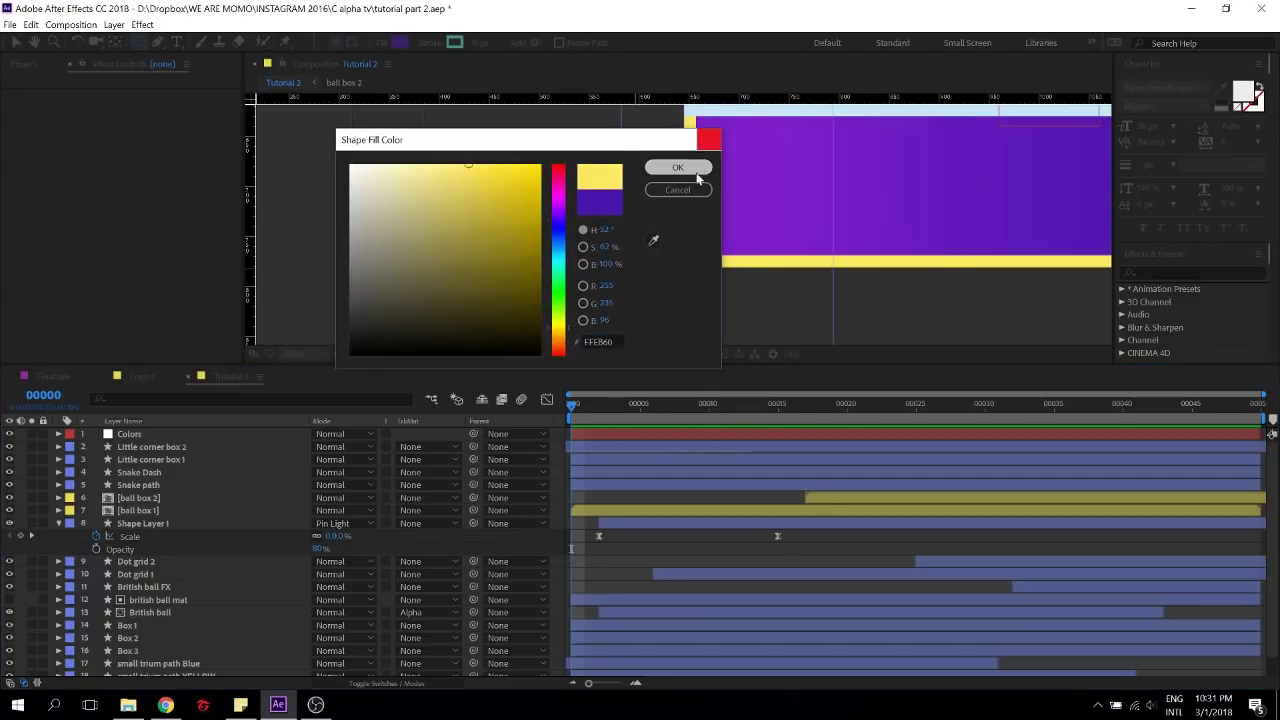
click(677, 167)
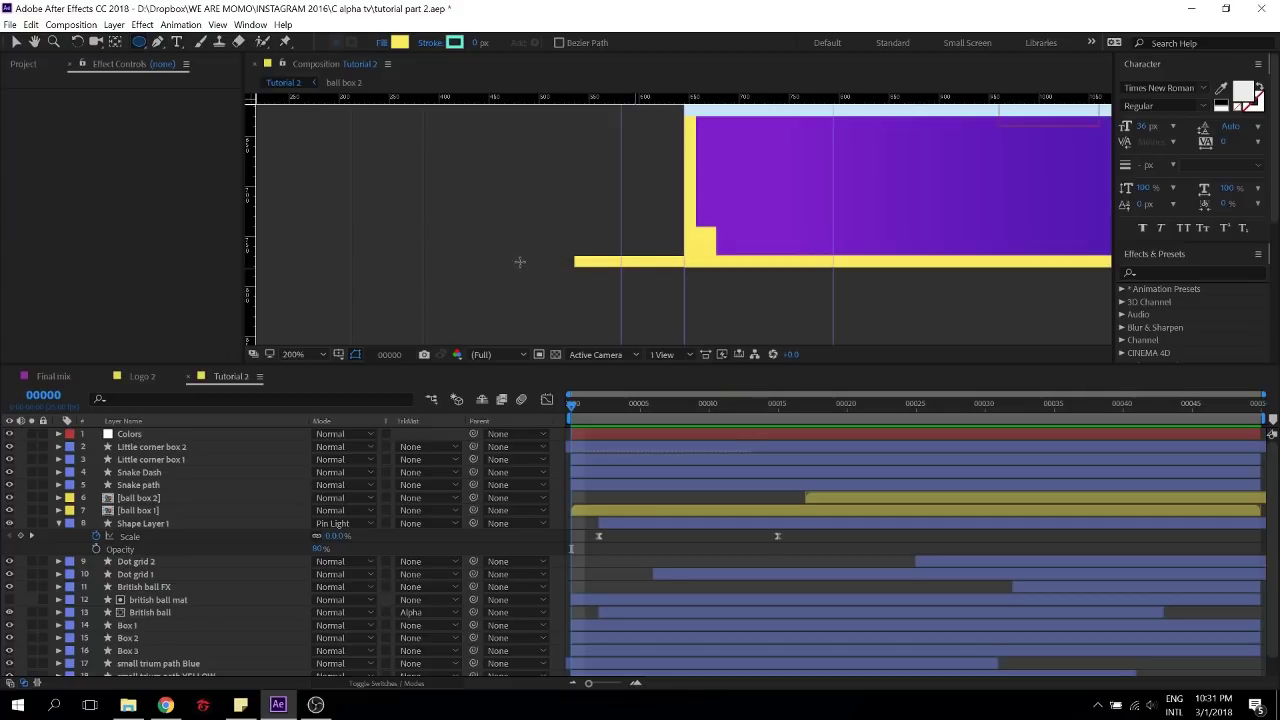
Draw a tiny yellow circle just beyond the free end of the yellow line and center its anchor point in the layer content
drag(519, 262, 526, 268)
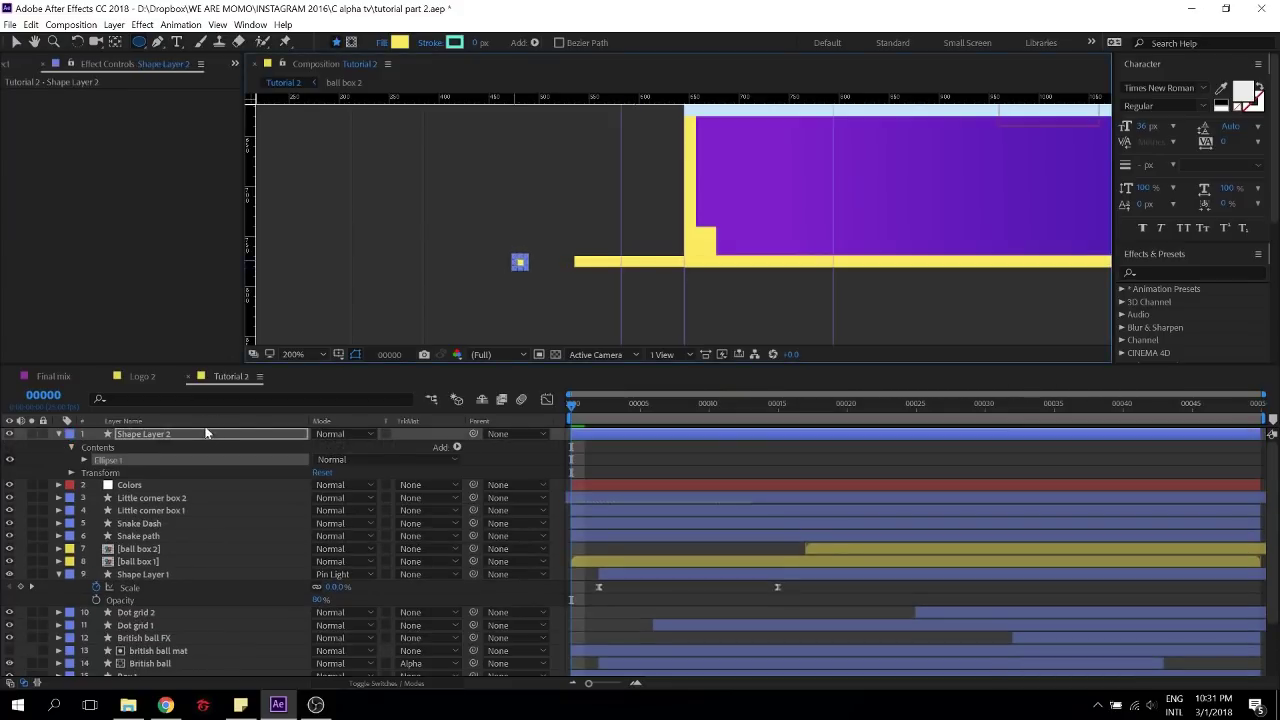
right_click(212, 429)
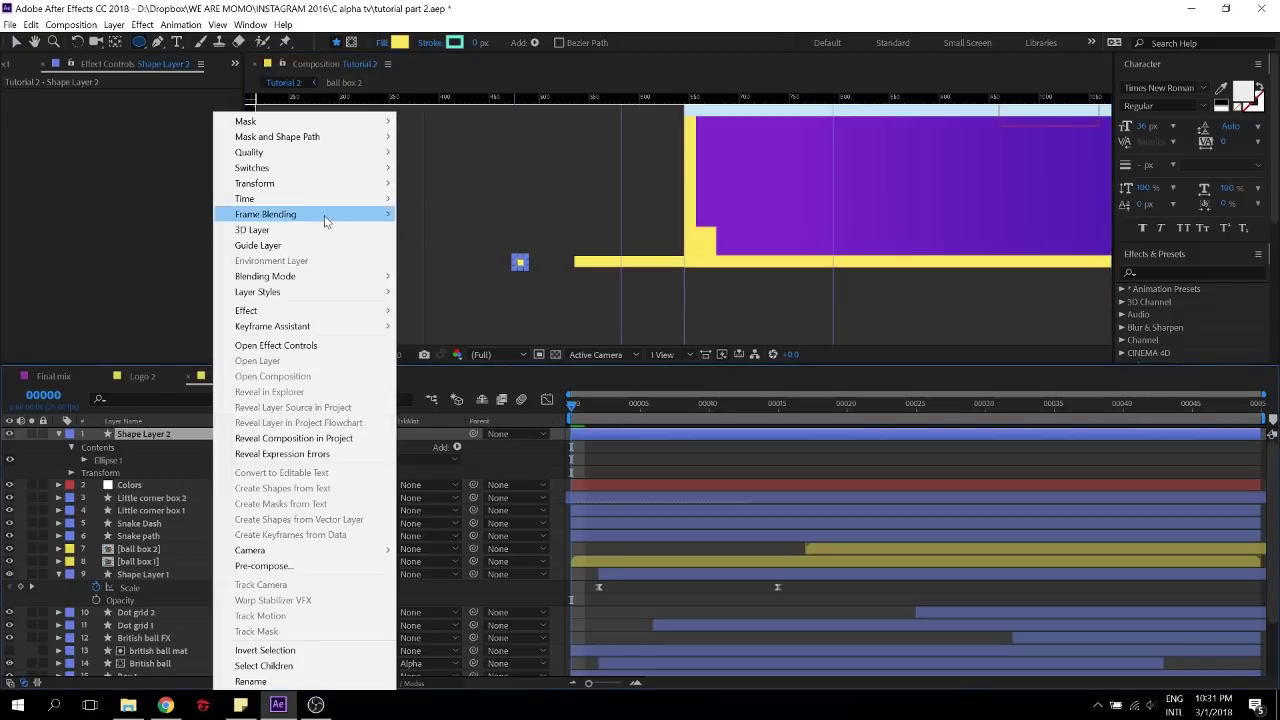
mouse_move(334, 185)
click(470, 342)
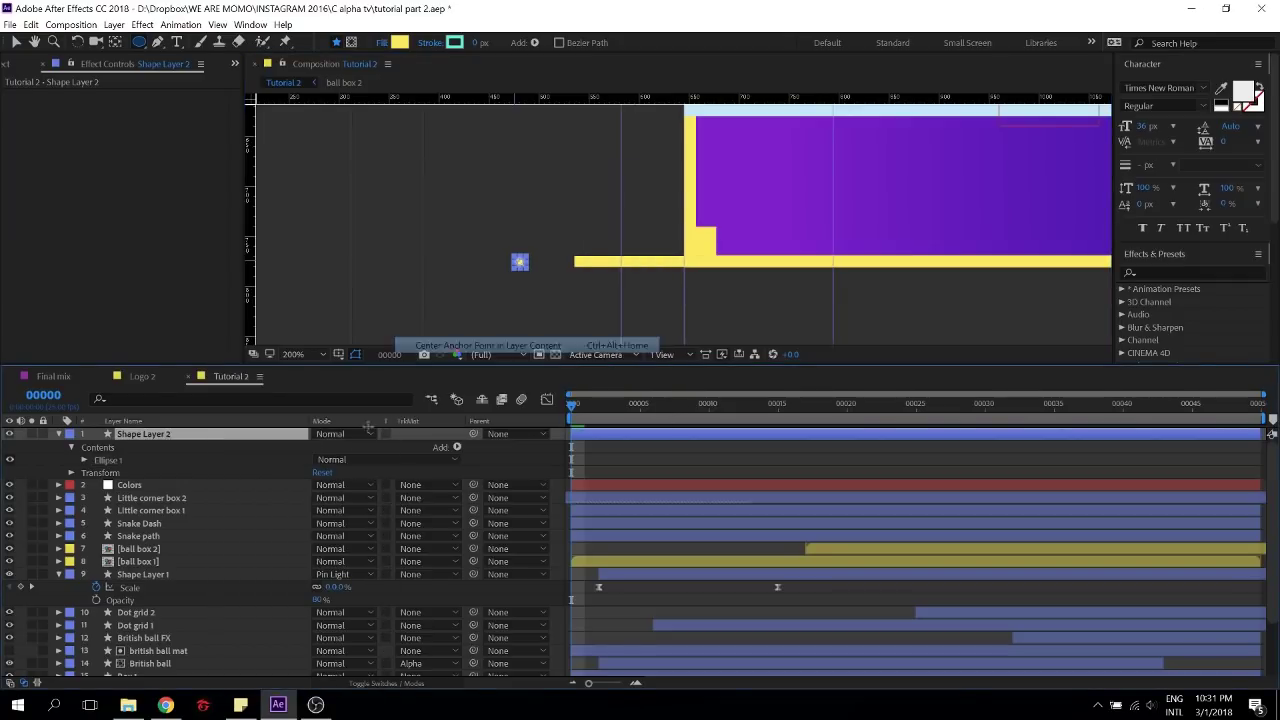
Rename the new circle's layer as "useless sphere" and save the project
key(Return)
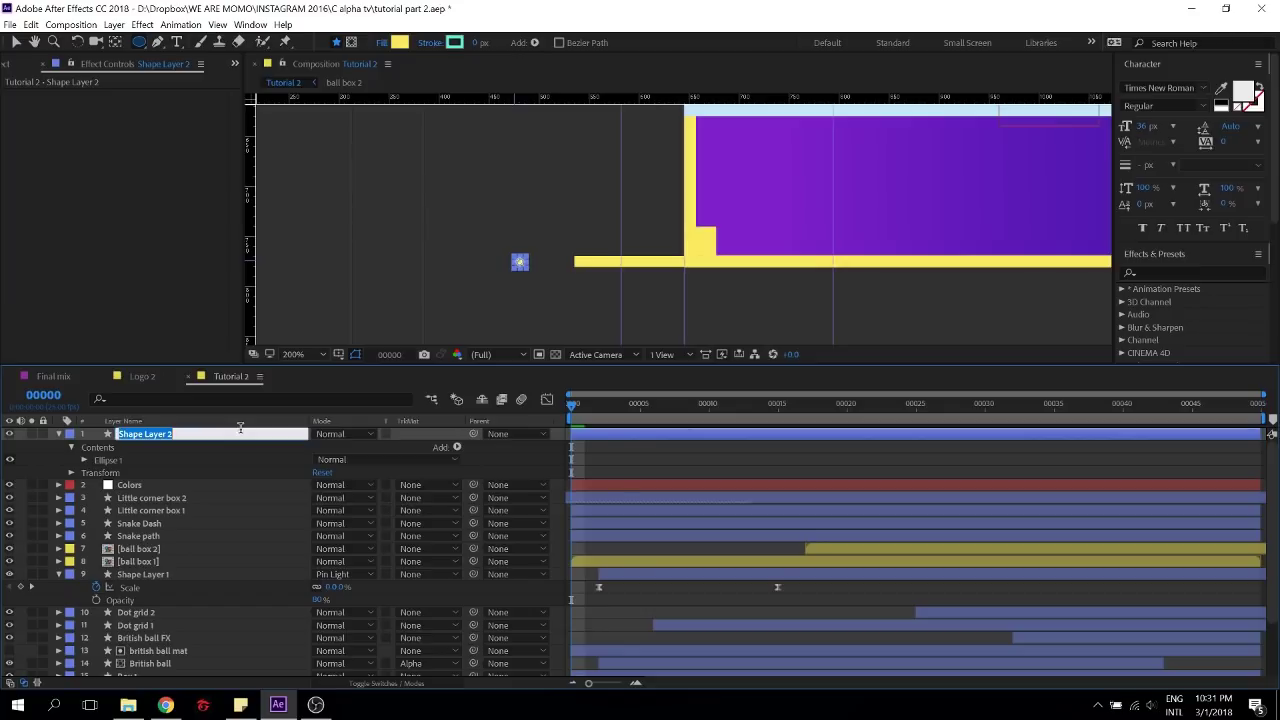
text(useless sphere)
key(Return)
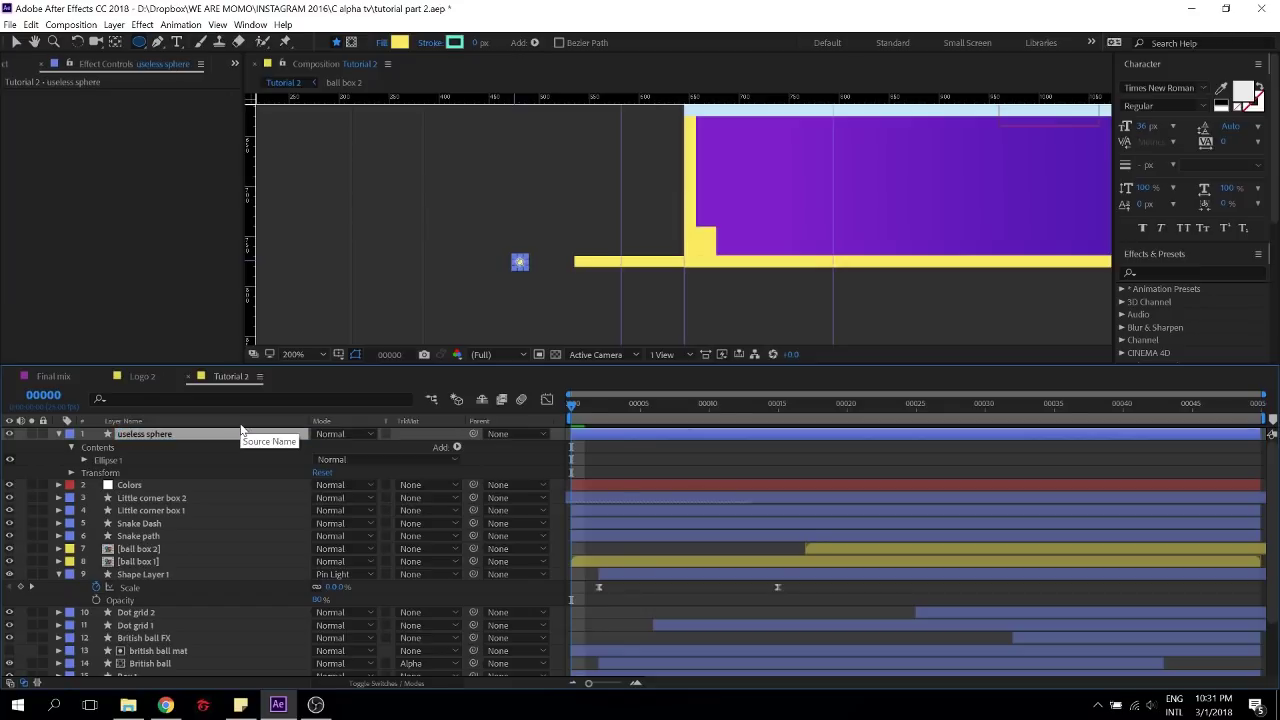
key(ctrl+s)
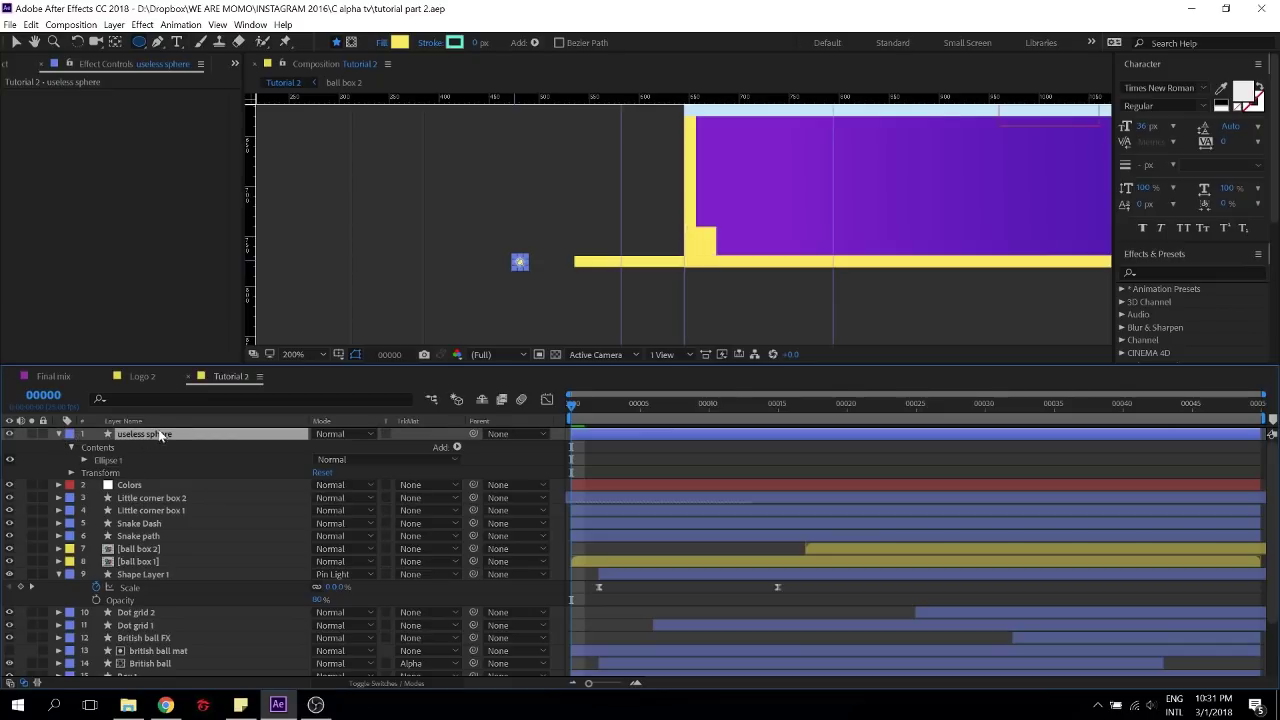
Keyframe the useless sphere's Scale at 100% on frame 0 and at 150% on frame 20
click(124, 421)
key(s)
click(96, 447)
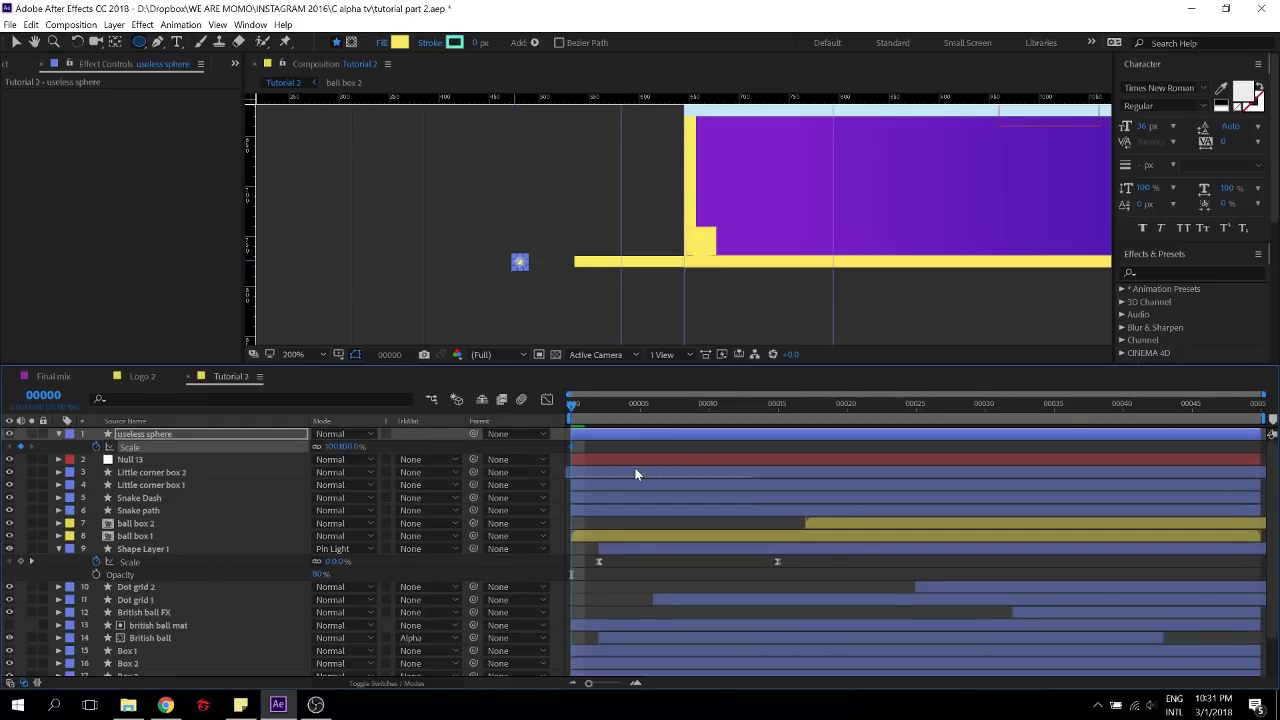
key(shift+Page_Down)
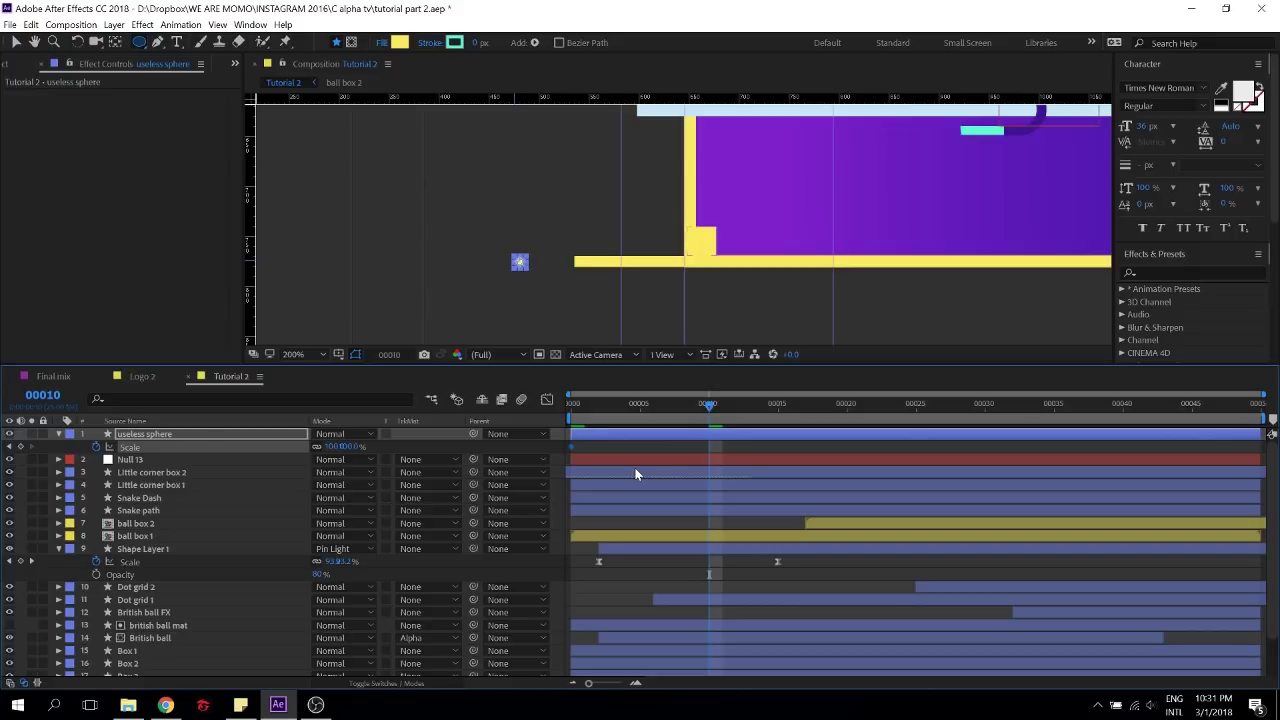
key(shift+Page_Down)
click(336, 446)
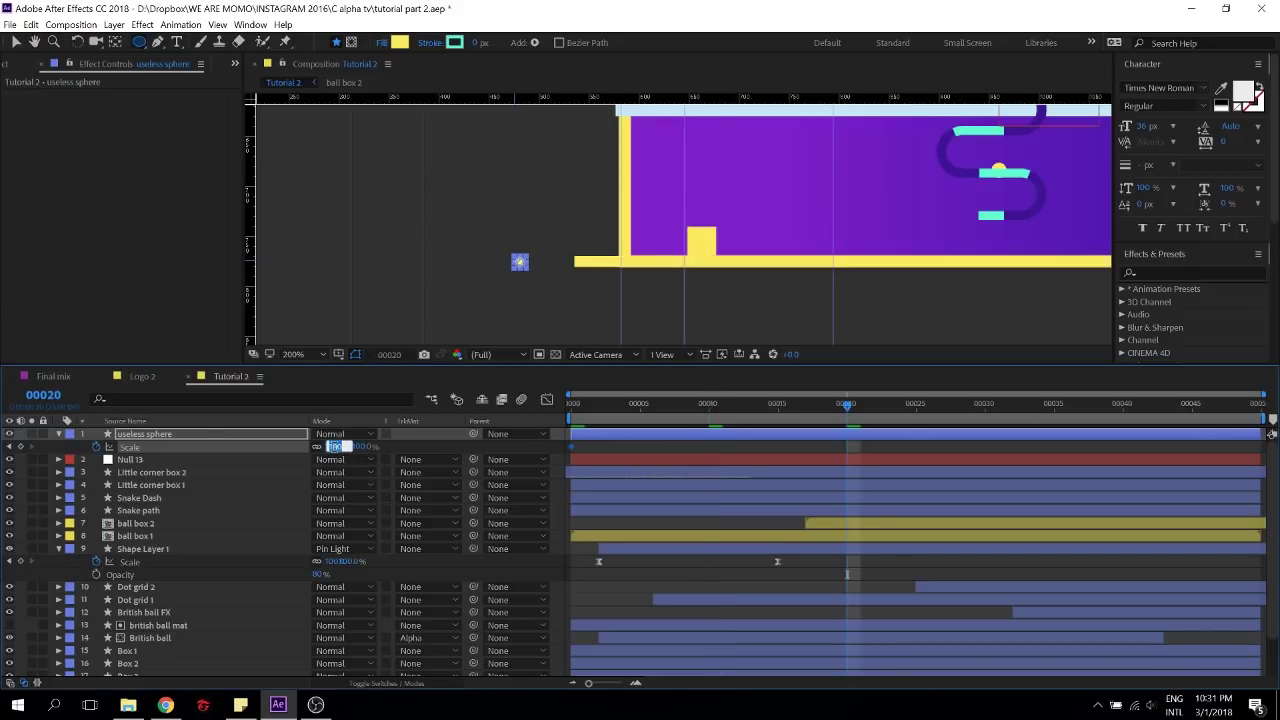
text(120)
key(Return)
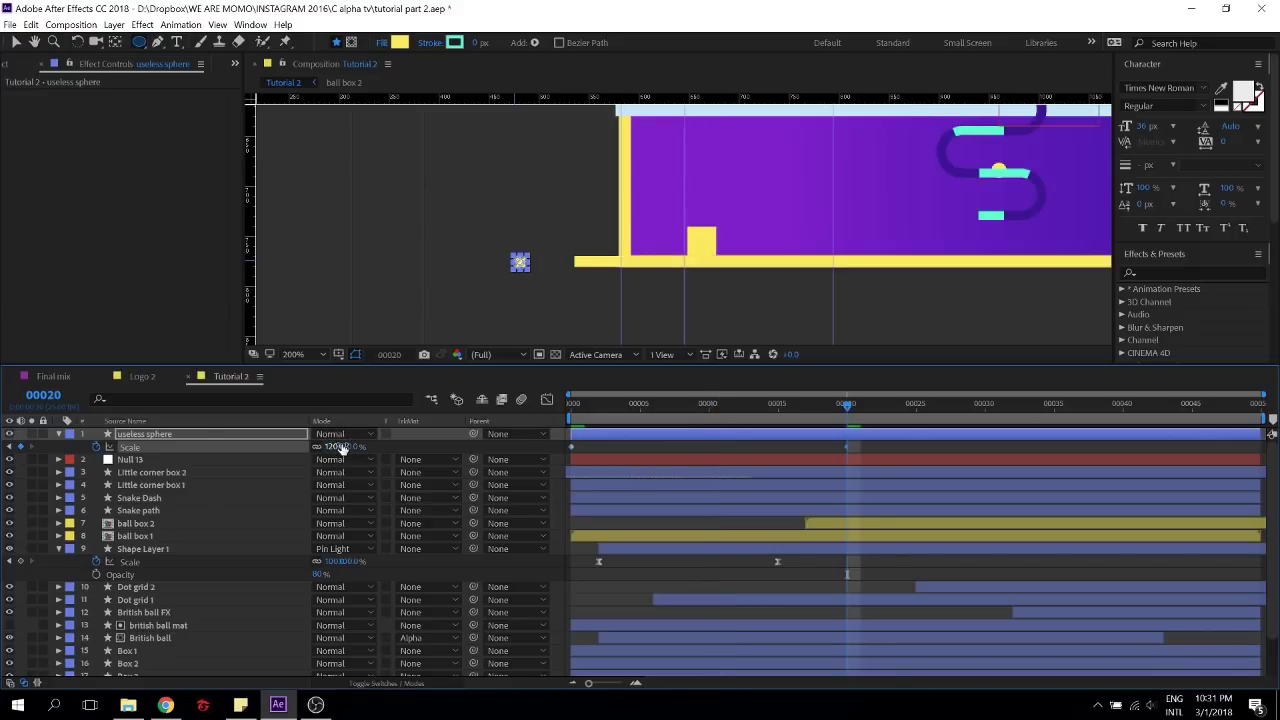
click(338, 446)
text(150)
key(Return)
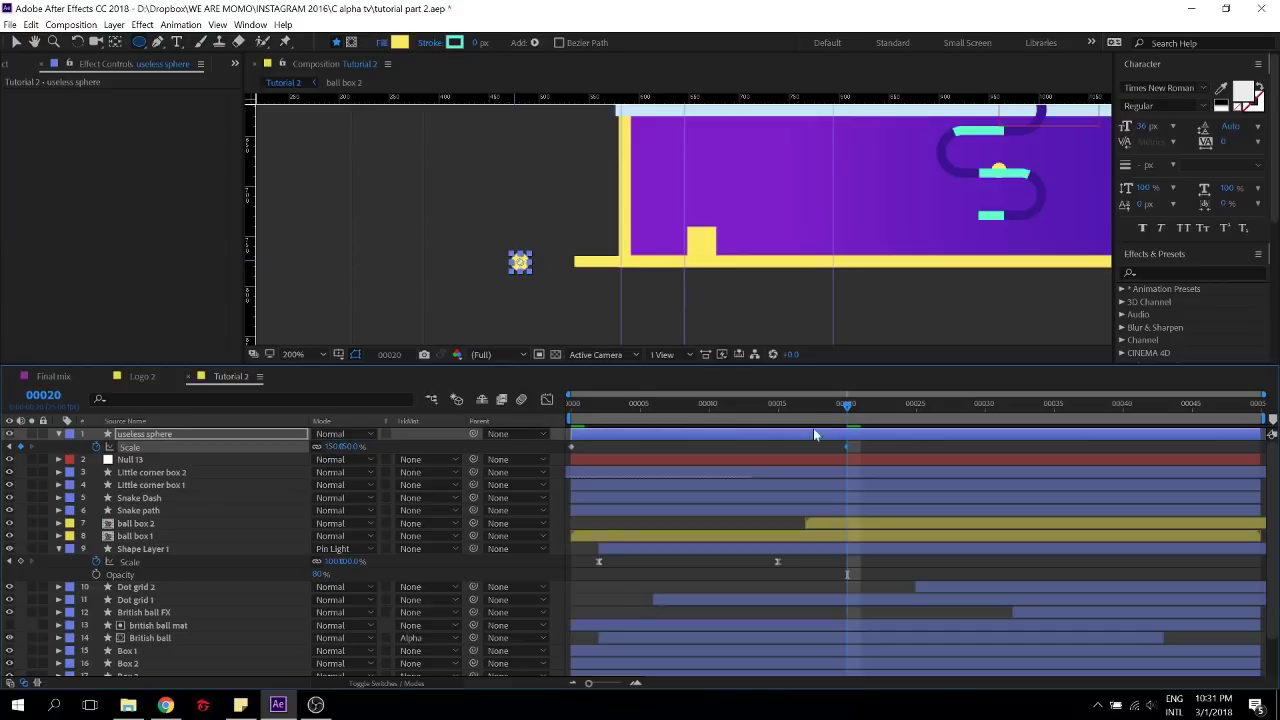
Keyframe the useless sphere's Scale at 0% on frame 40, trim the layer's end there, and save the project
key(shift+Page_Down)
key(shift+Page_Down)
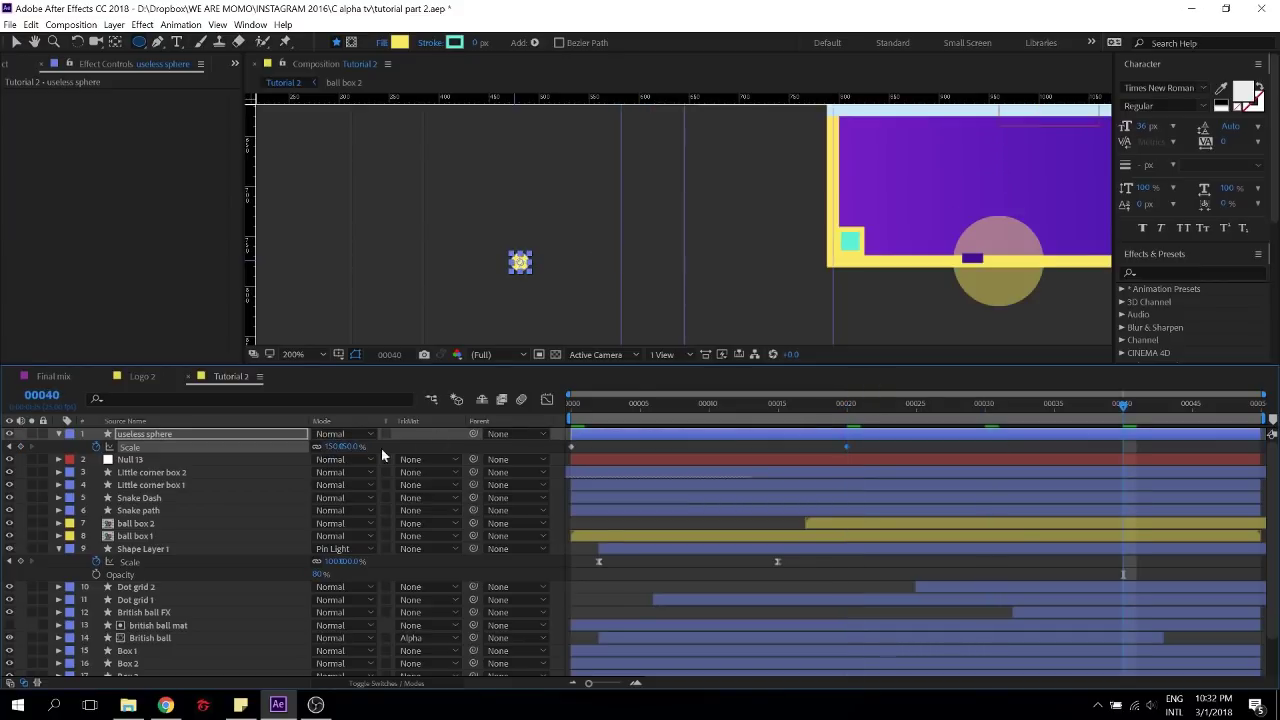
click(352, 446)
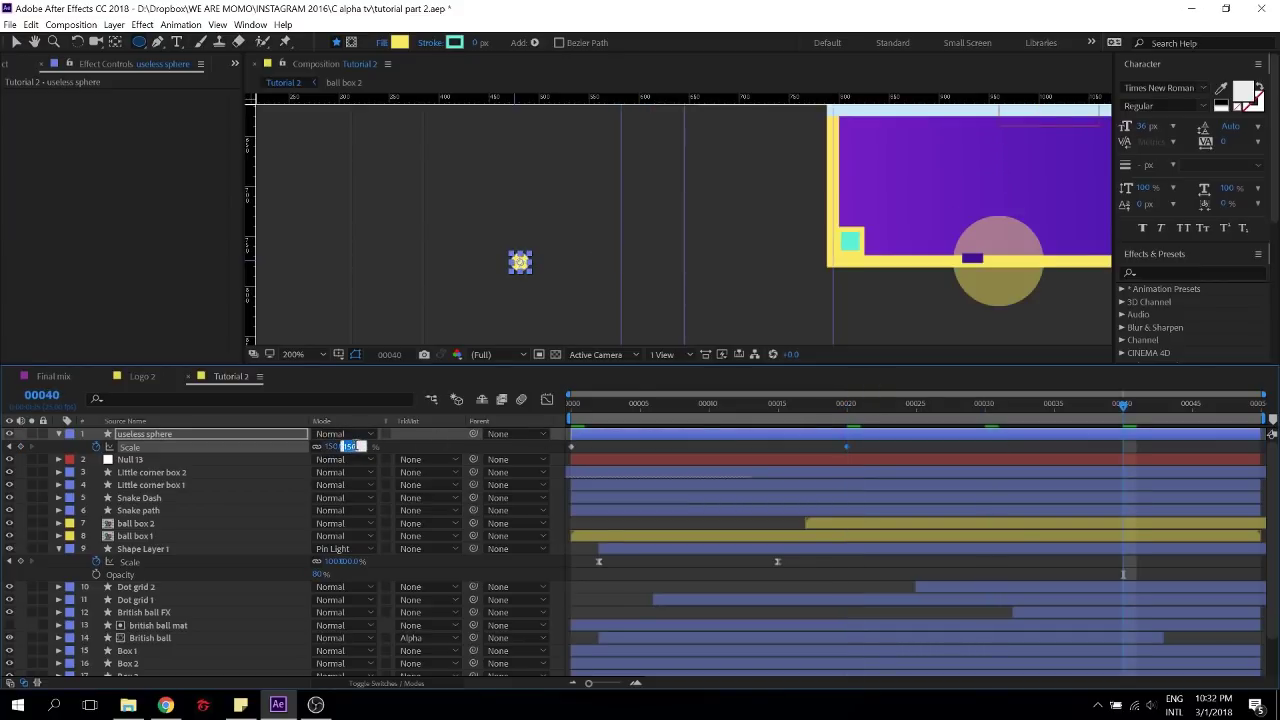
text(0)
key(Return)
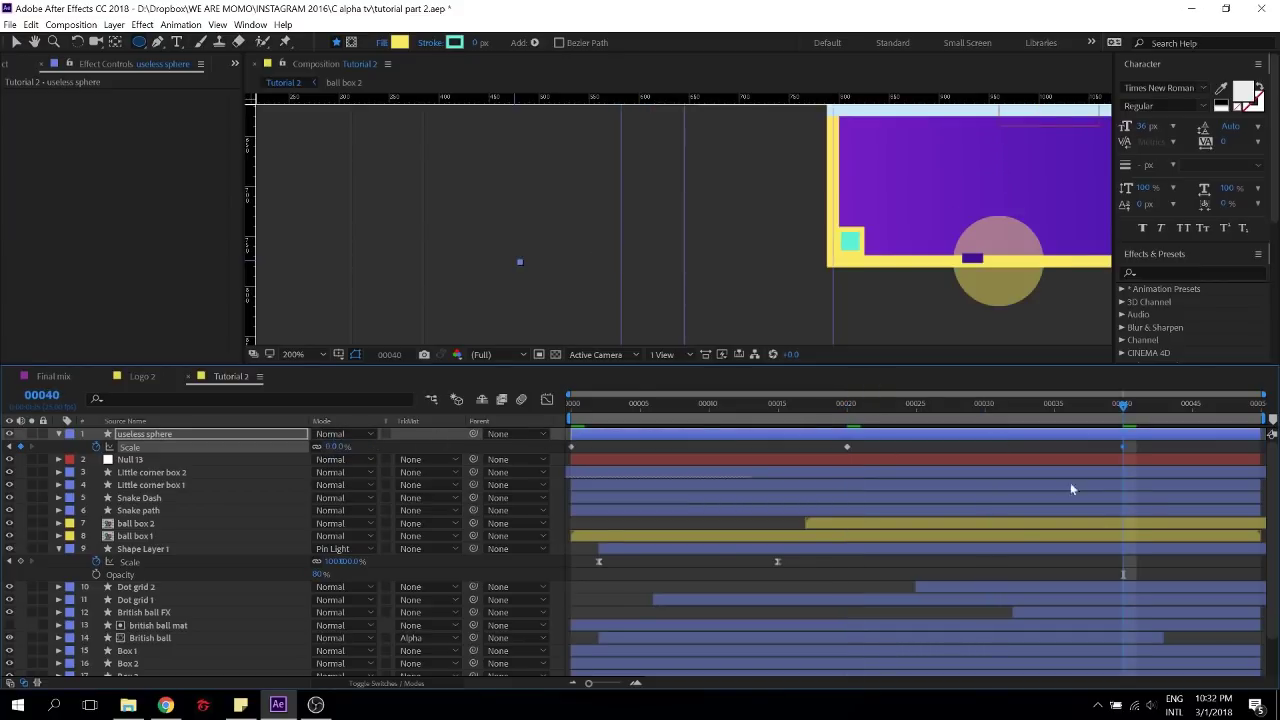
key(alt+])
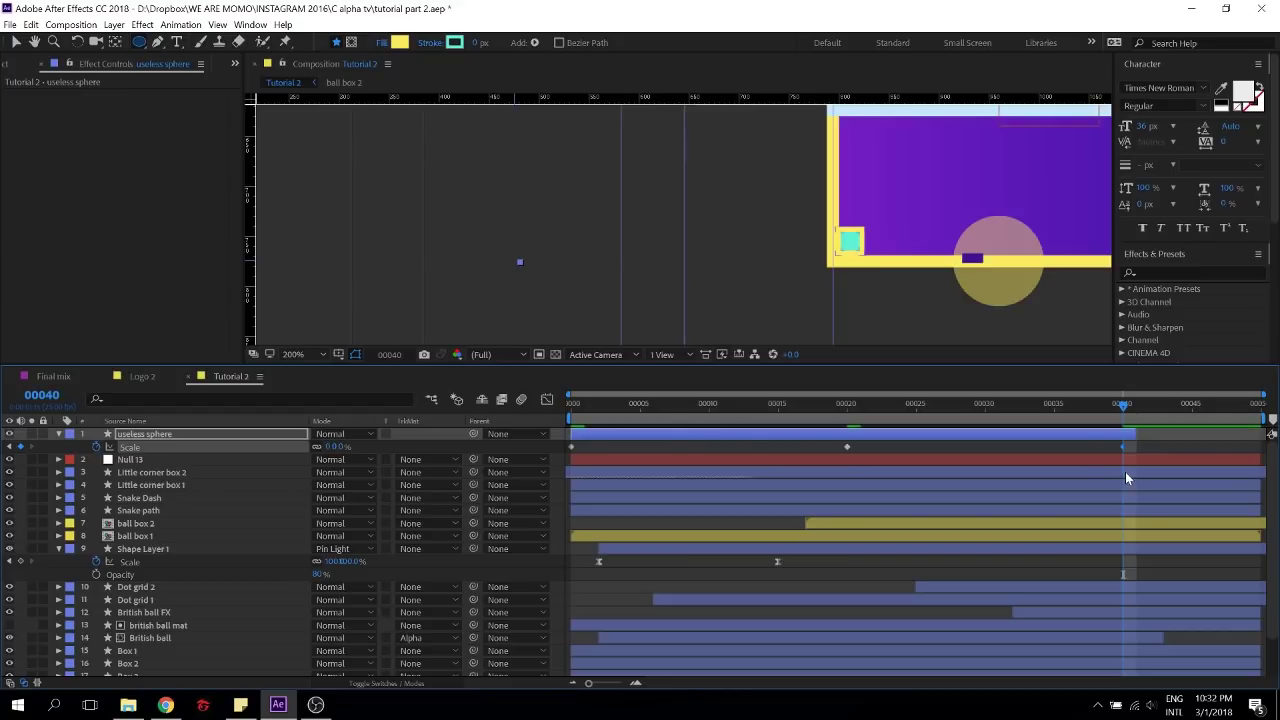
key(ctrl+s)
Apply Easy Ease to the sphere's three Scale keyframes and lengthen both influence handles of the middle keyframe in the speed graph
drag(1152, 447, 523, 461)
key(F9)
click(546, 399)
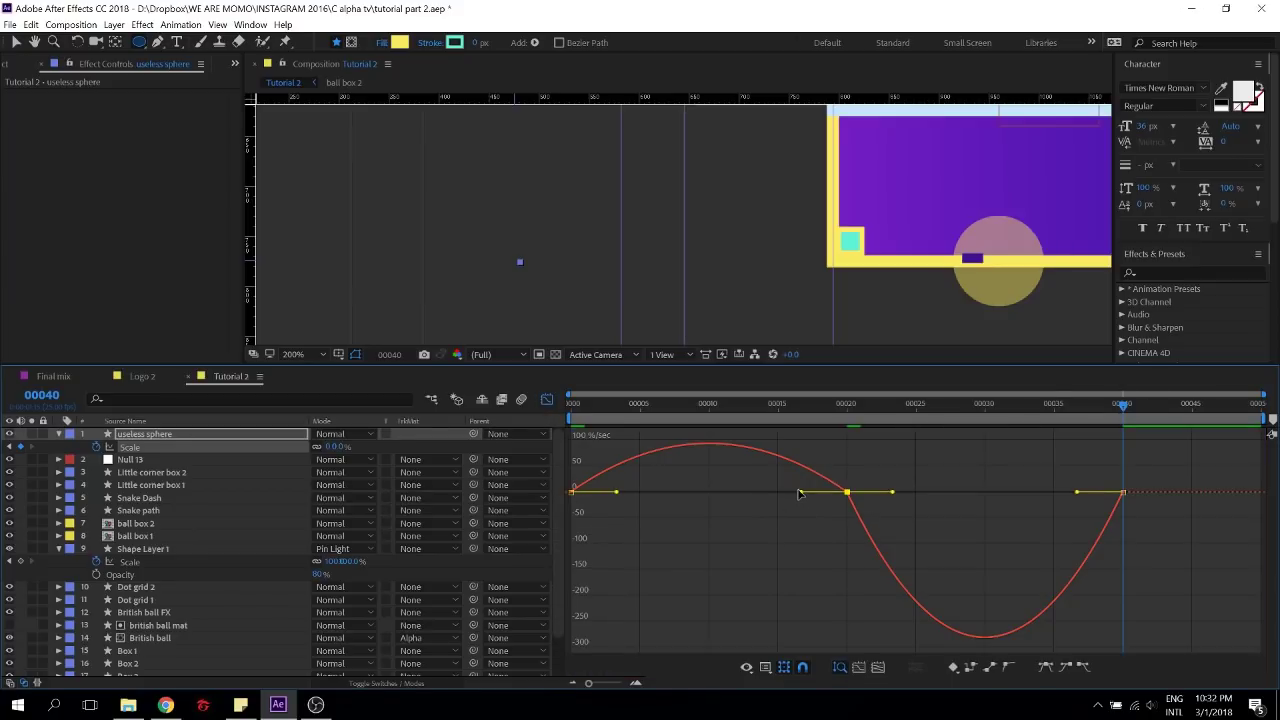
drag(800, 493, 625, 489)
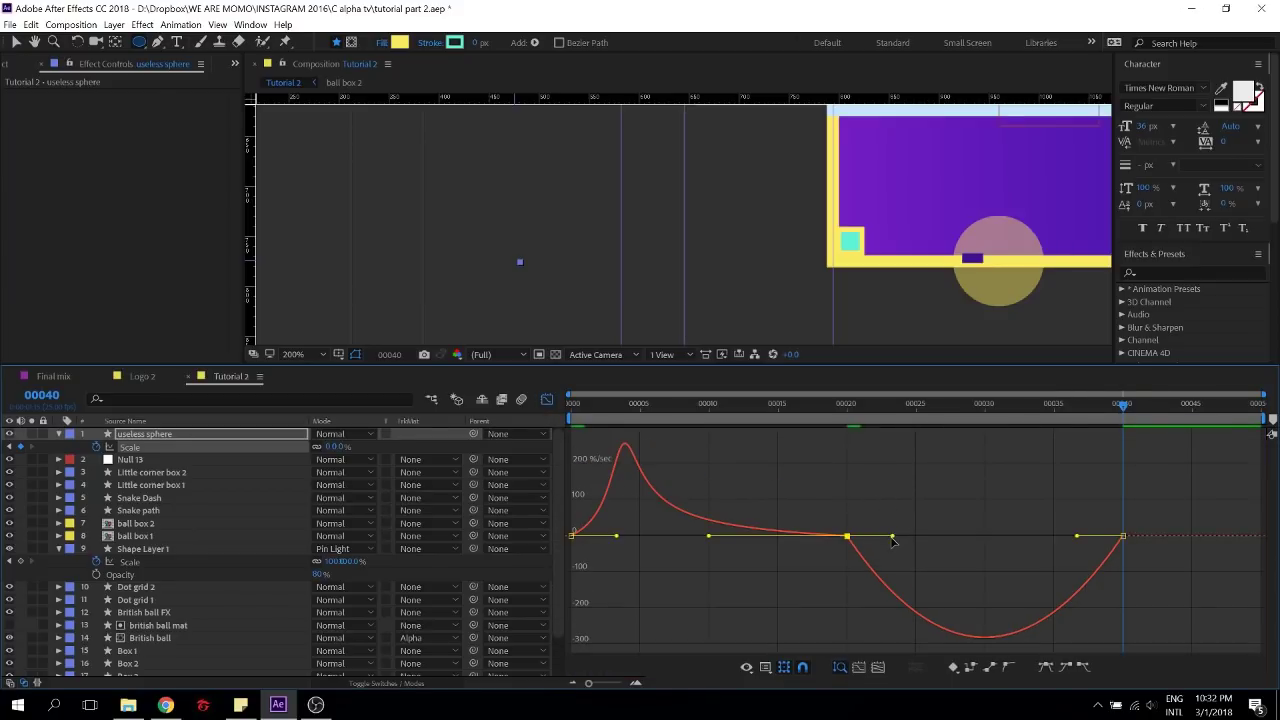
drag(893, 537, 1080, 535)
click(547, 399)
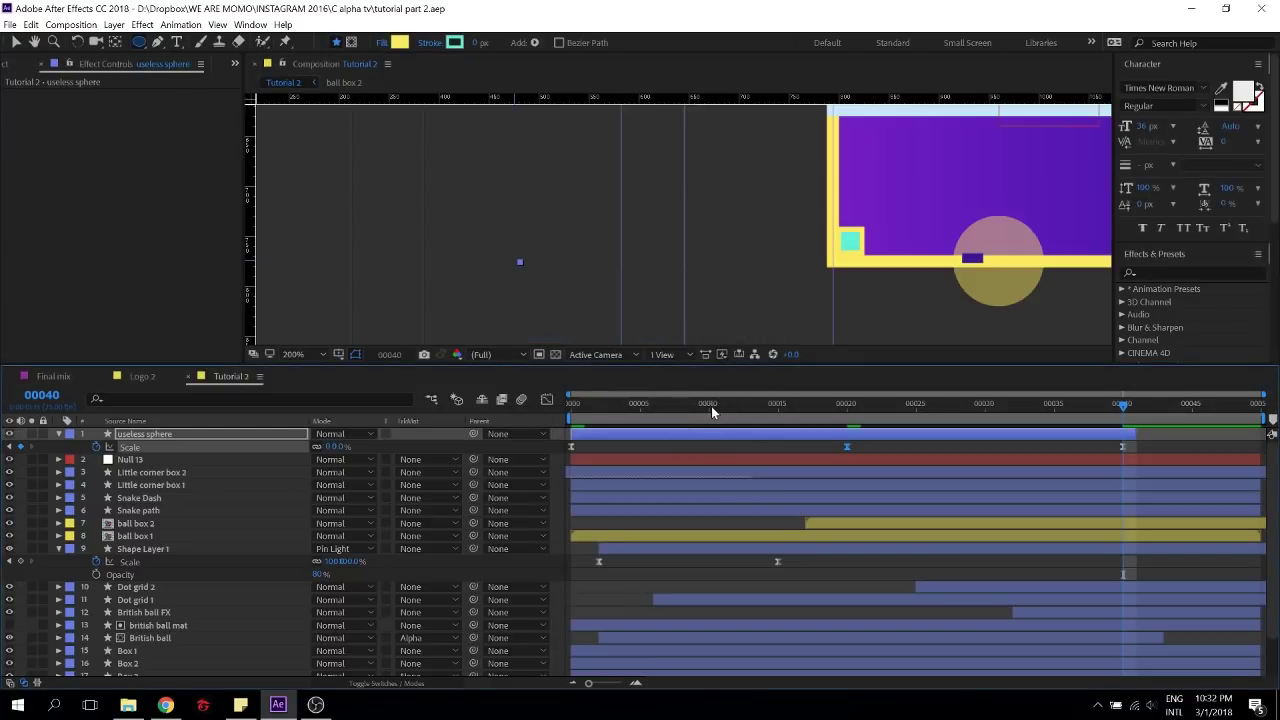
Preview Tutorial 2 from frame 0 and examine the small sphere's growth and shrinking beside the yellow line
key(Home)
click(600, 447)
scroll(738, 252, down, 2)
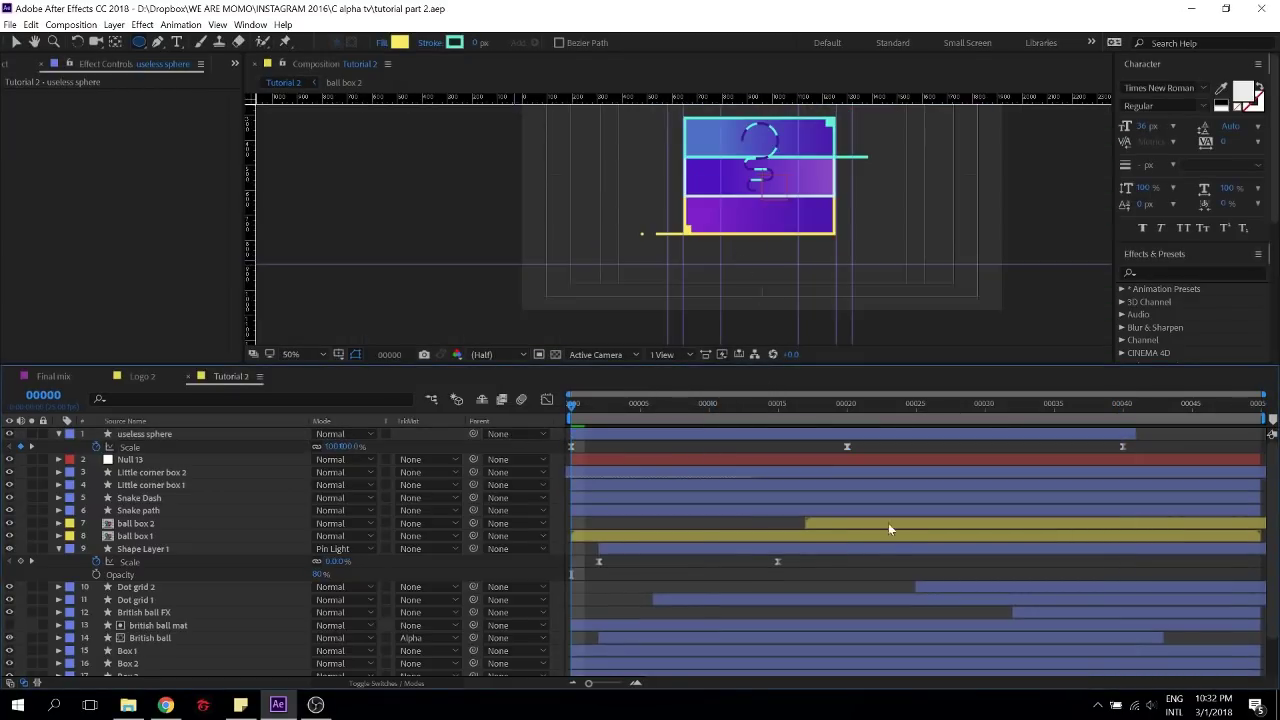
key(space)
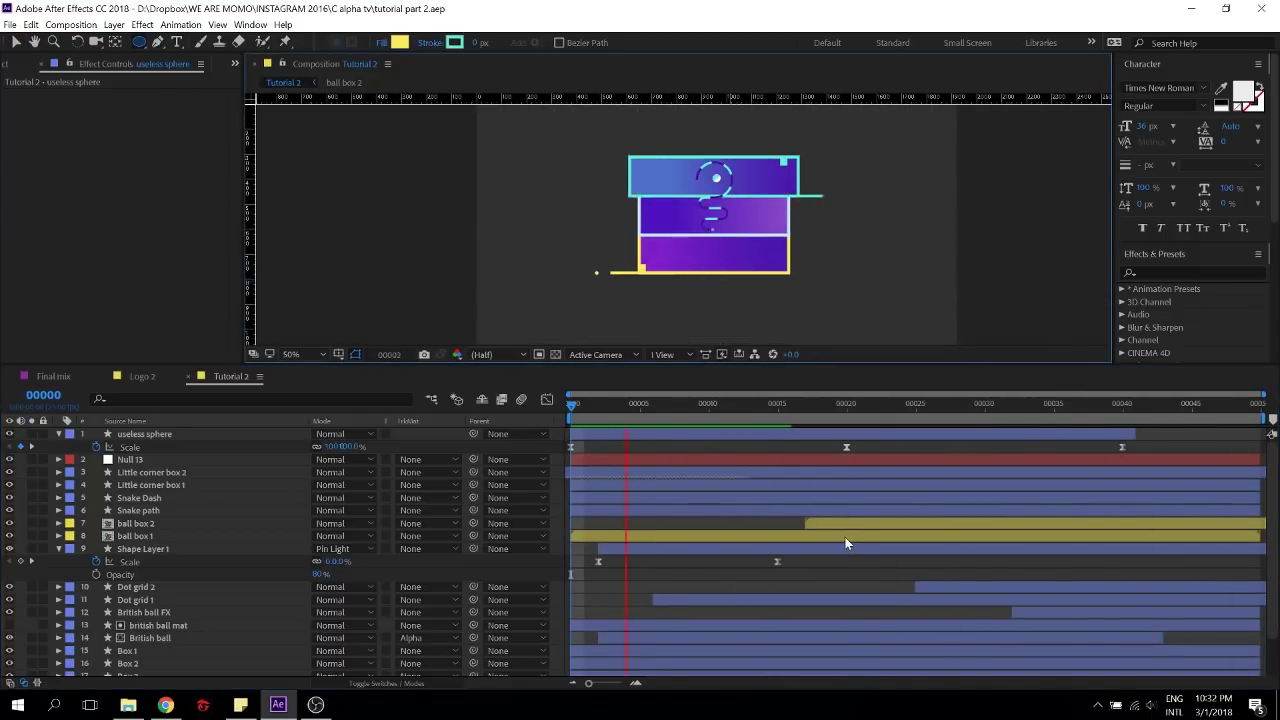
key(space)
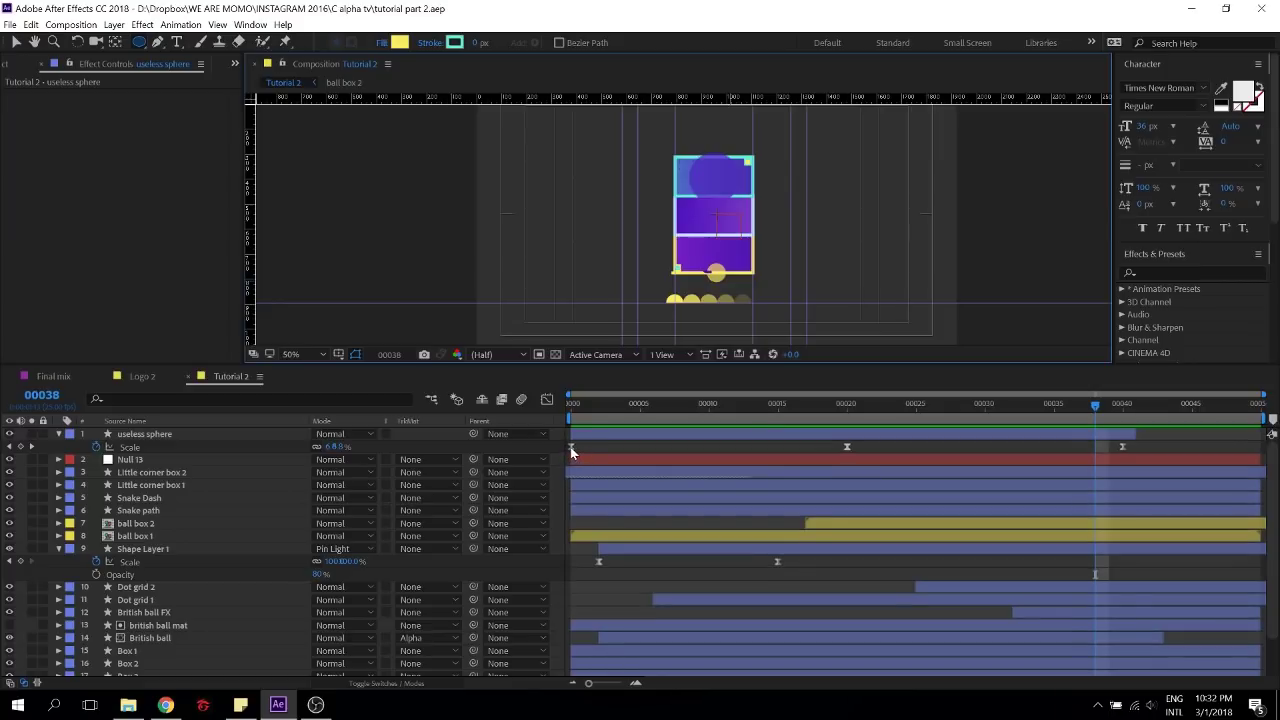
Move the useless sphere's first Scale keyframe to frame 9 and preview the animation from the start
drag(572, 447, 570, 407)
click(628, 574)
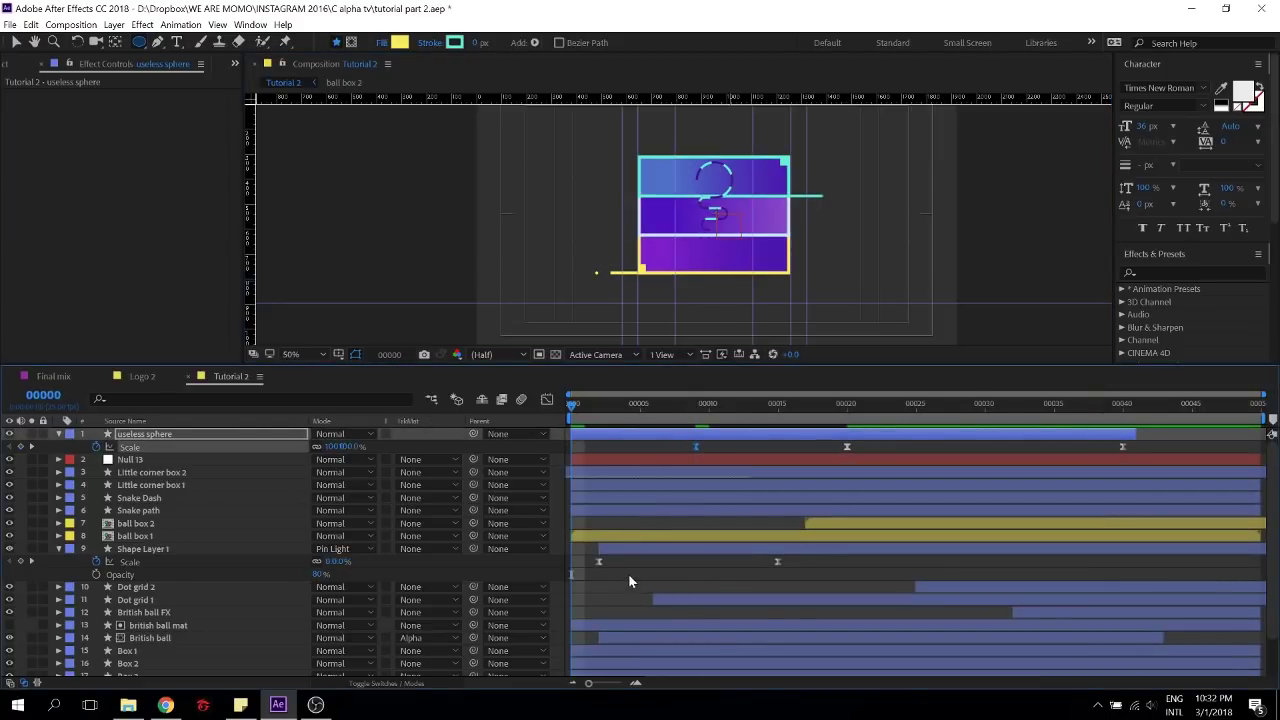
key(space)
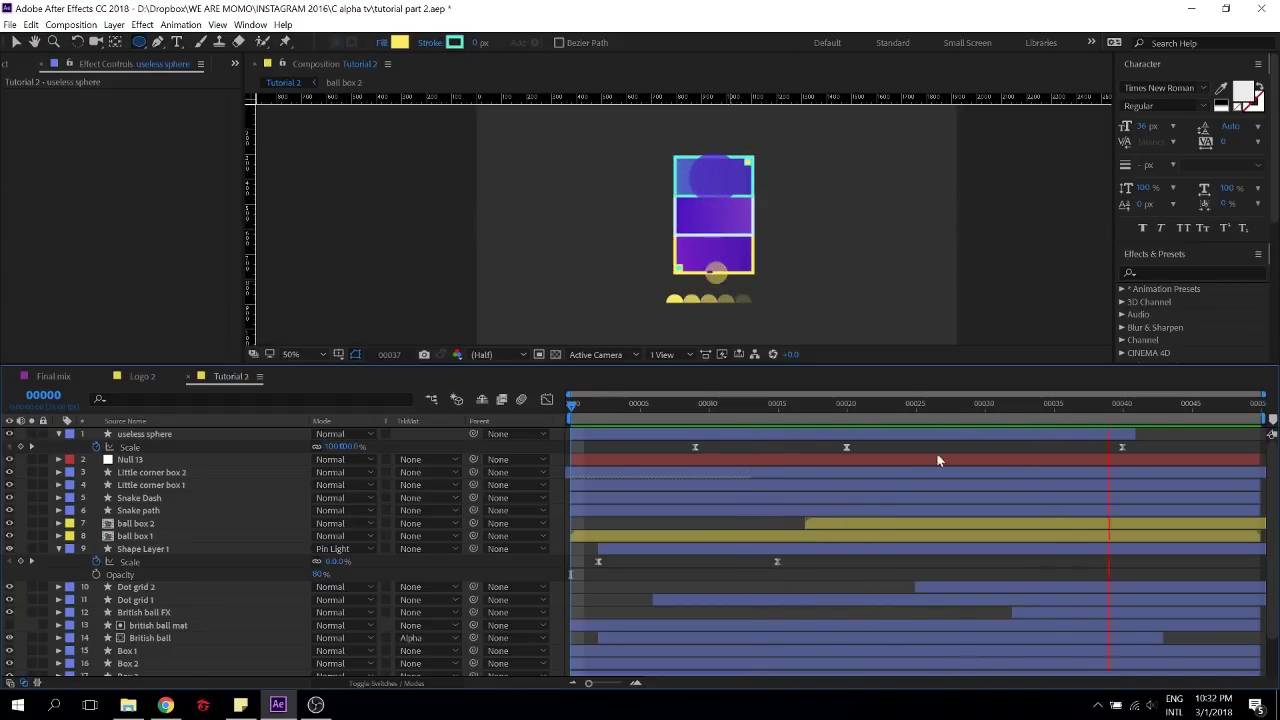
key(space)
Move the sphere's last Scale keyframe to frame 35, trim the layer's end to match, preview from frame 0, and save the project
drag(1123, 448, 1050, 452)
click(1082, 448)
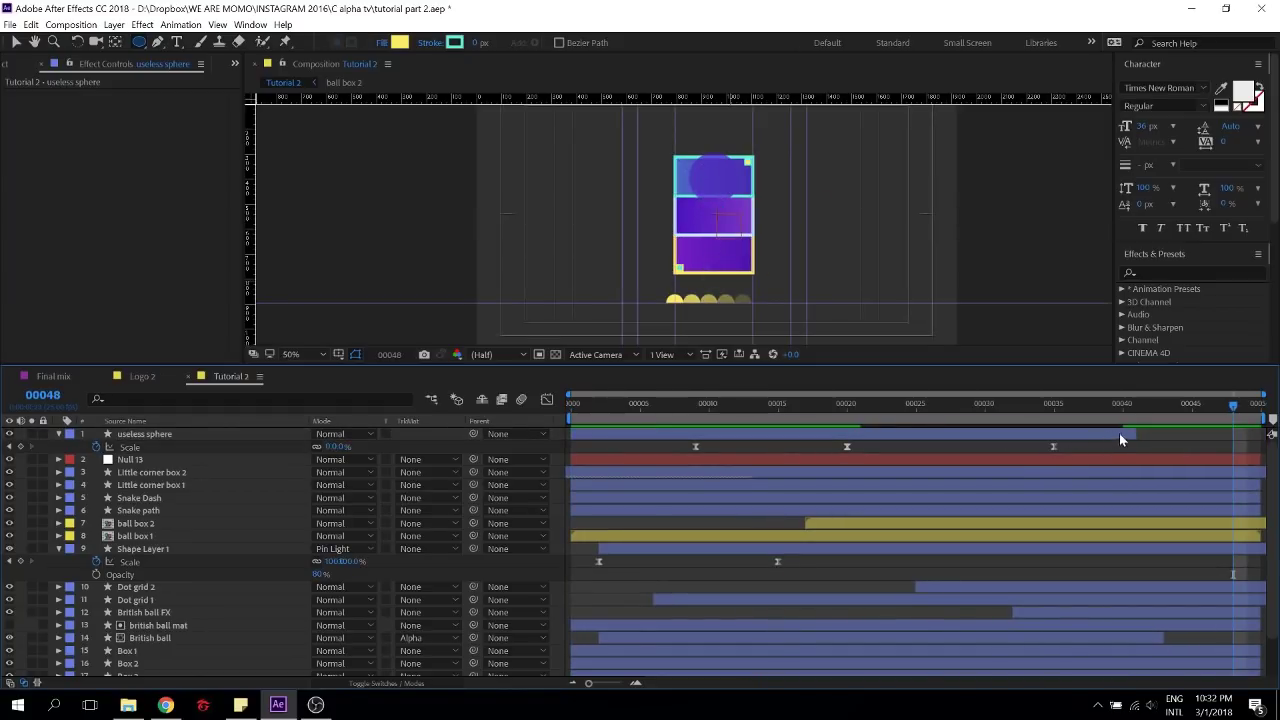
drag(1133, 434, 1066, 434)
key(Home)
key(space)
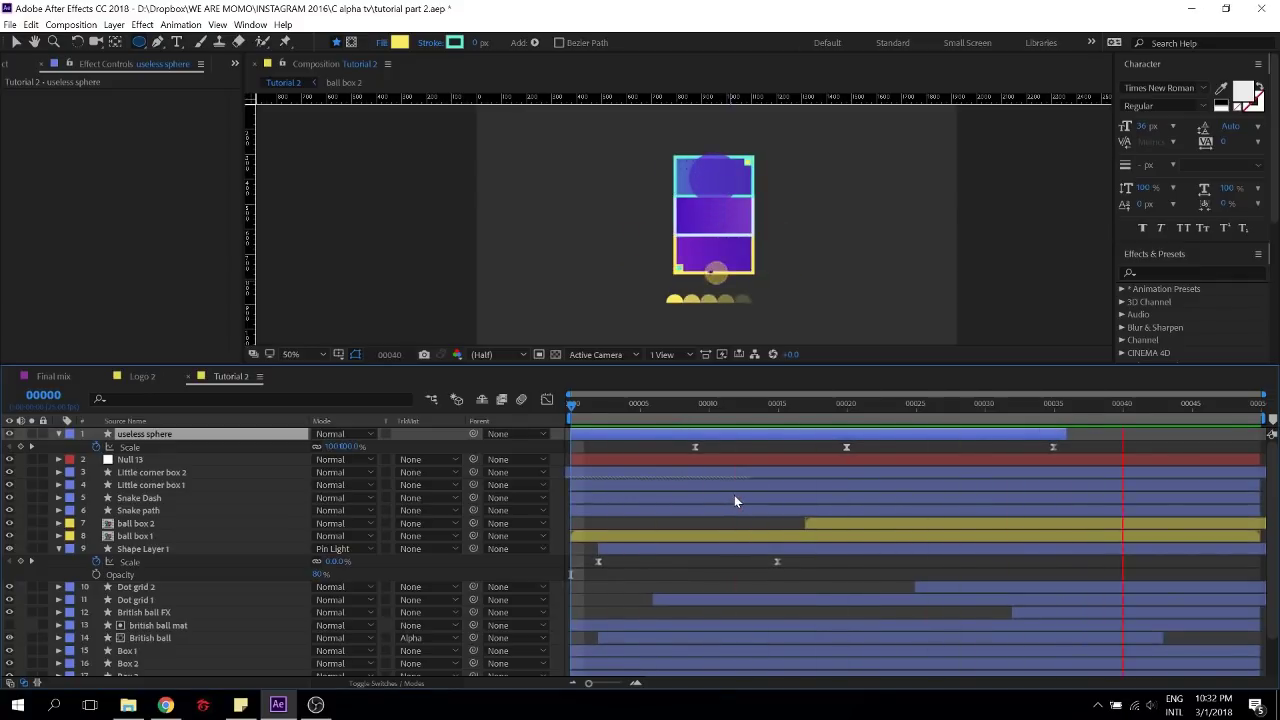
key(space)
key(ctrl+s)
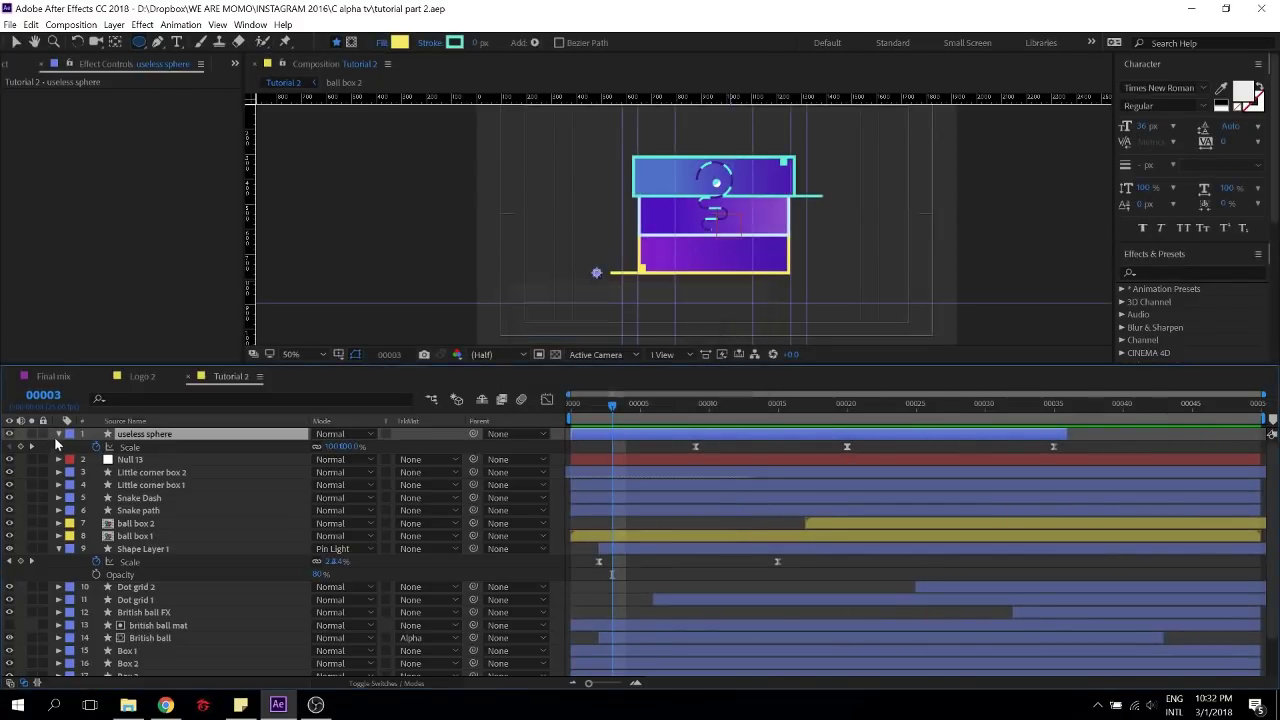
Collapse the useless sphere layer and move it below small trium path YELLOW, directly above moon trail
click(57, 435)
drag(130, 438, 141, 657)
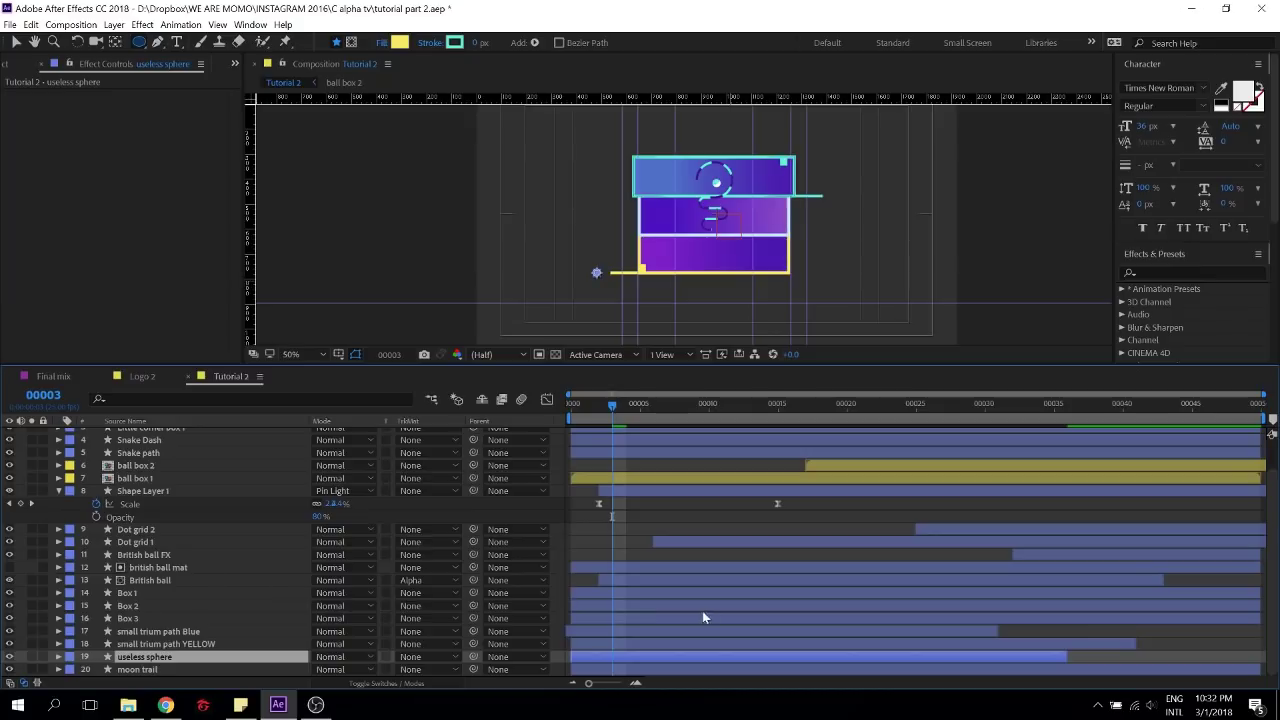
click(709, 508)
scroll(762, 223, up, 1)
drag(820, 190, 702, 236)
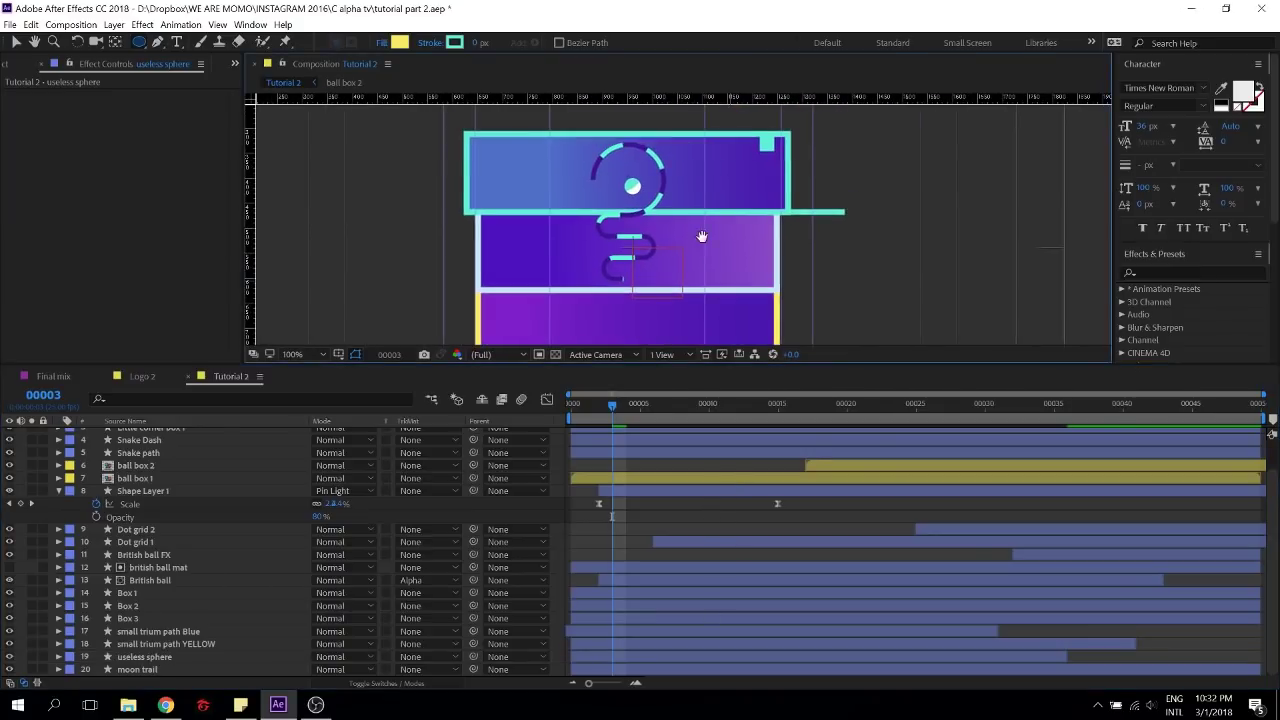
Activate the Pen tool with no layer selected and set the shape fill to None
click(157, 42)
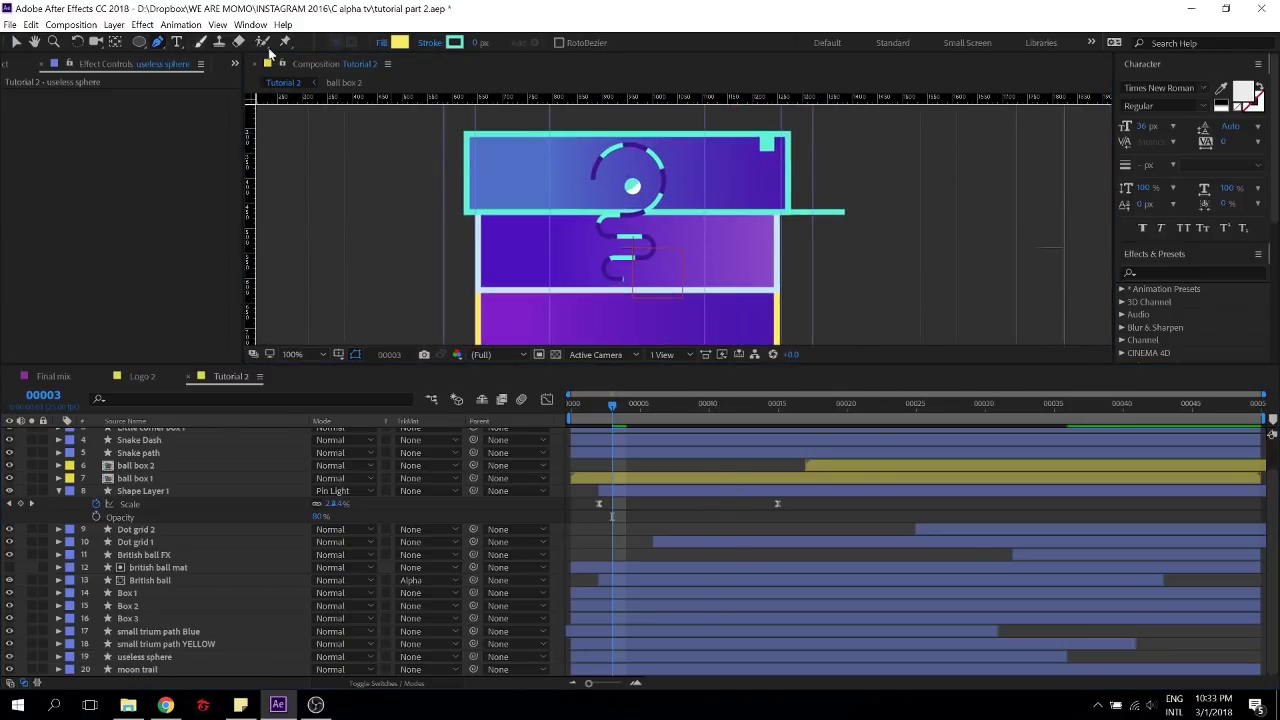
click(676, 514)
drag(643, 310, 794, 219)
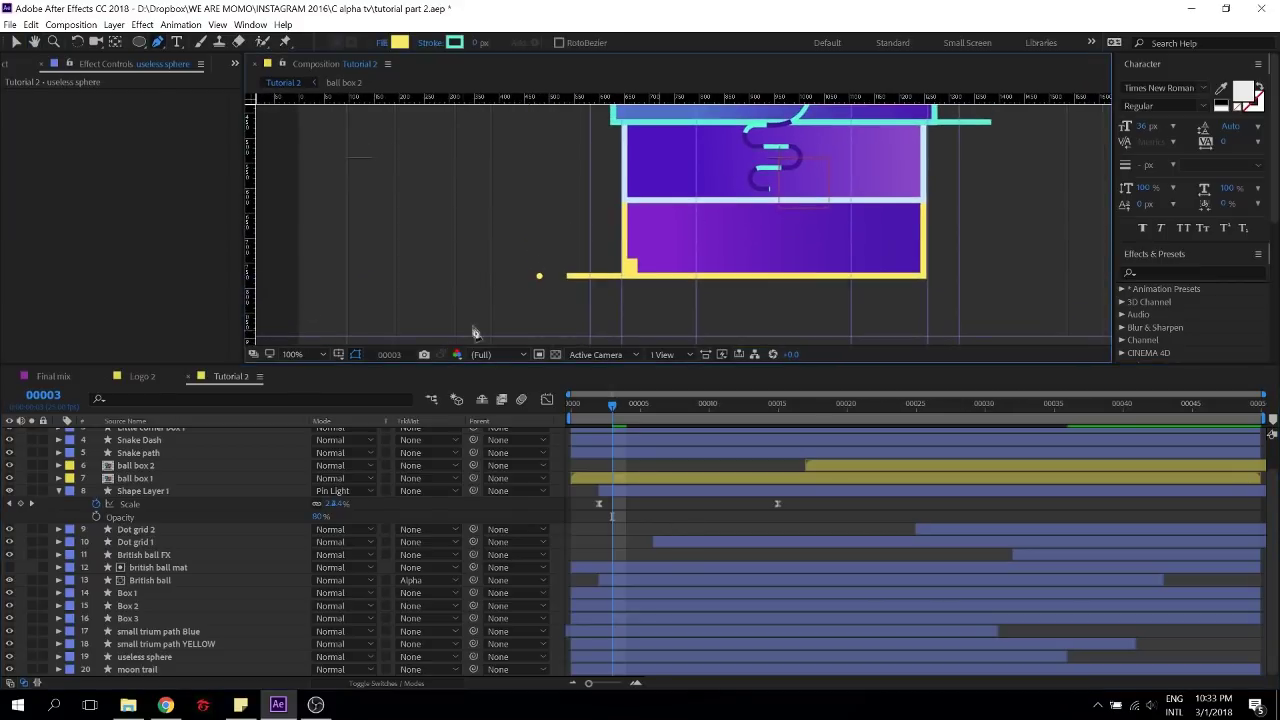
click(402, 44)
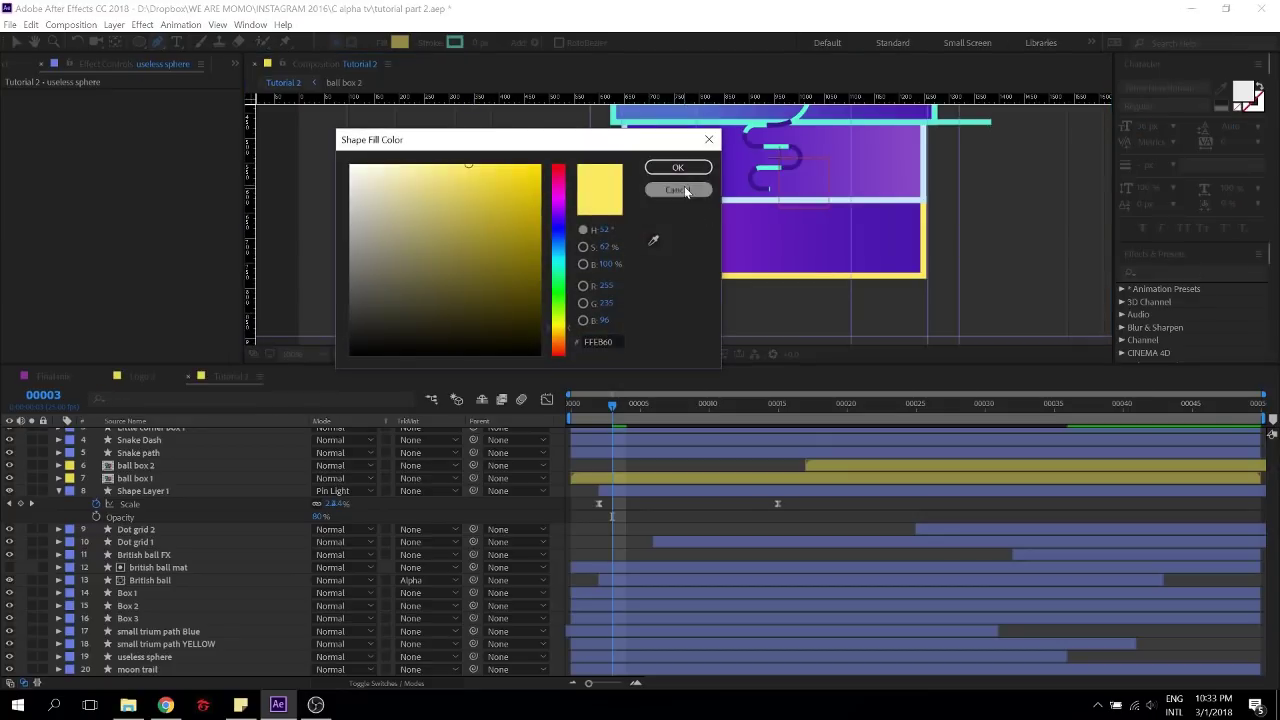
click(680, 190)
click(384, 43)
click(564, 310)
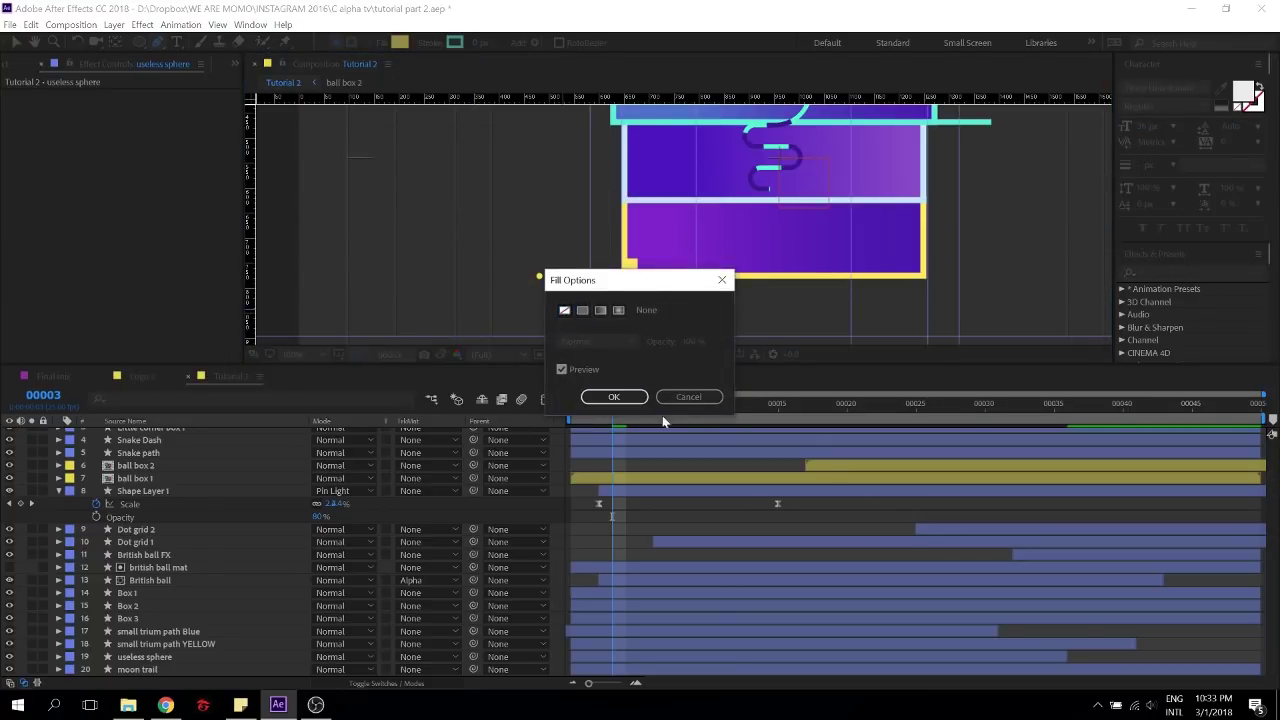
click(614, 397)
Set the shape stroke type to Linear Gradient
click(456, 43)
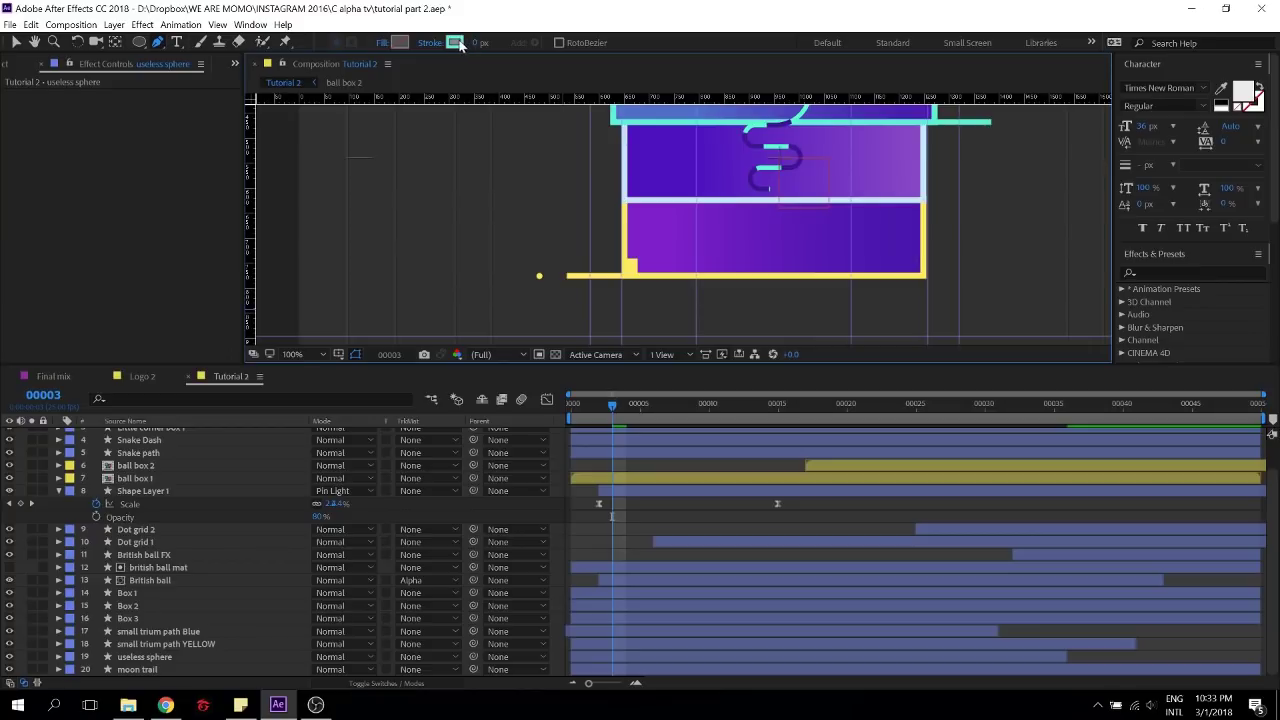
click(676, 191)
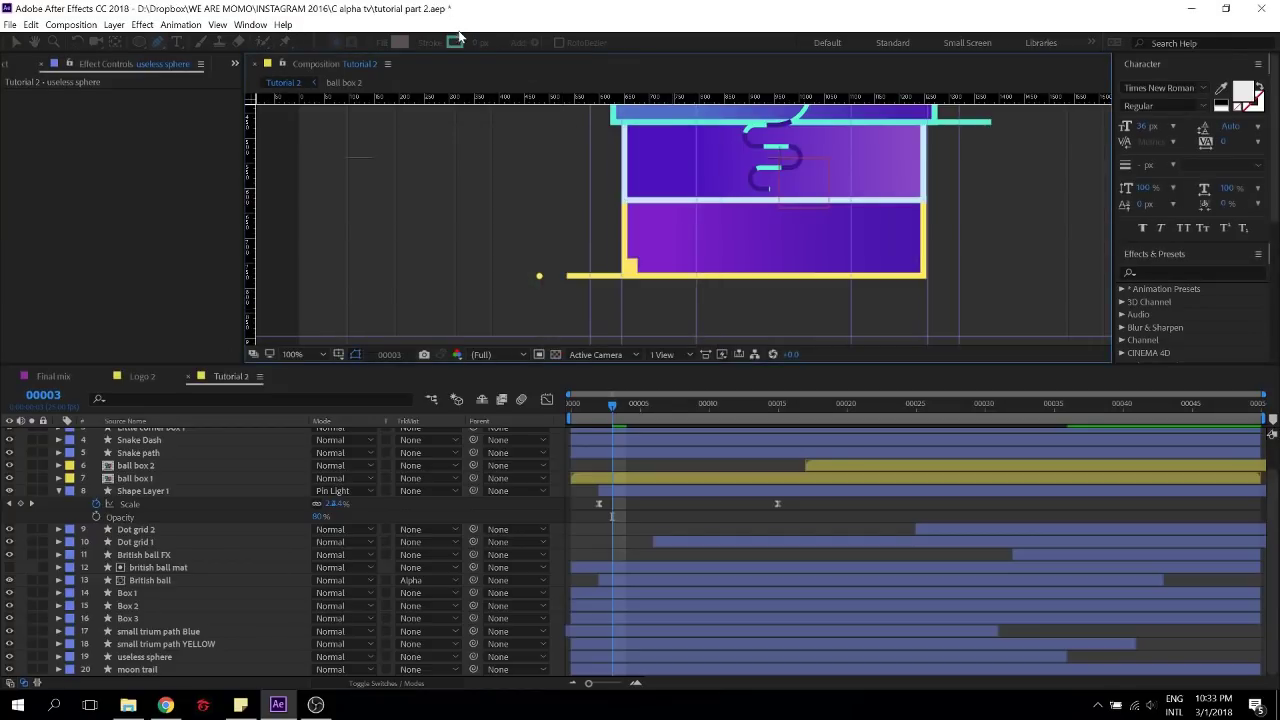
click(430, 43)
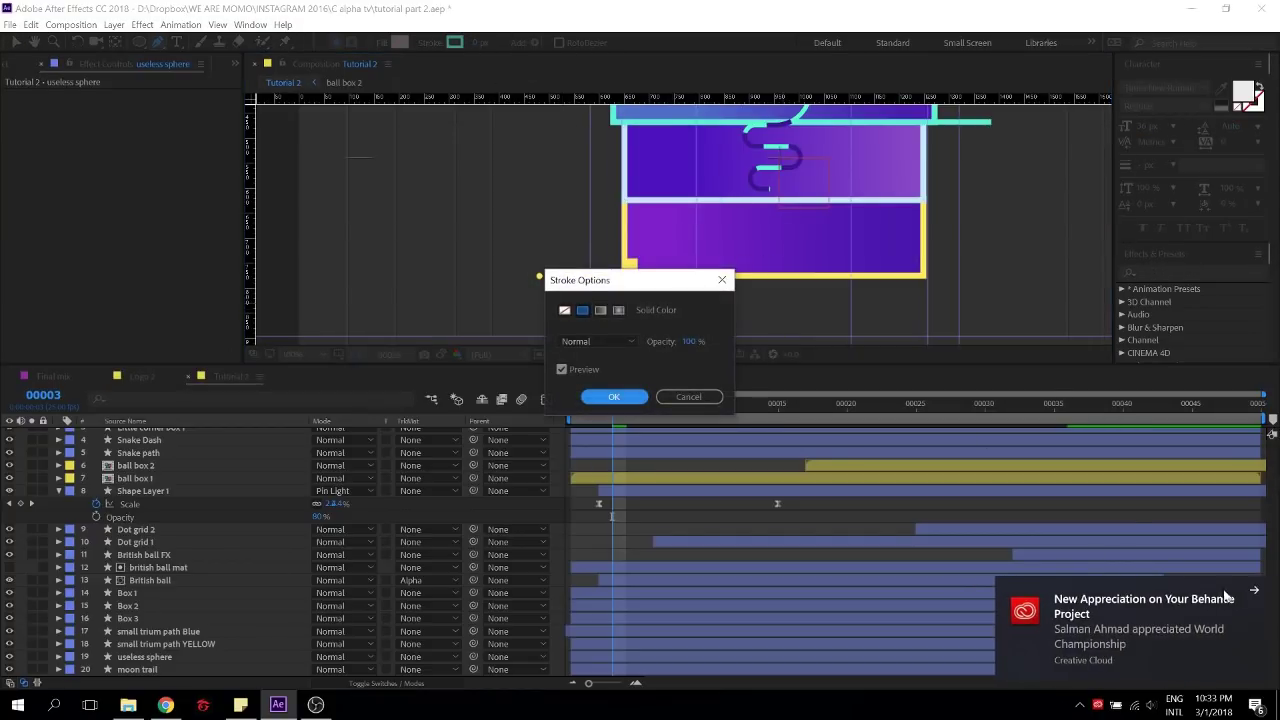
click(600, 311)
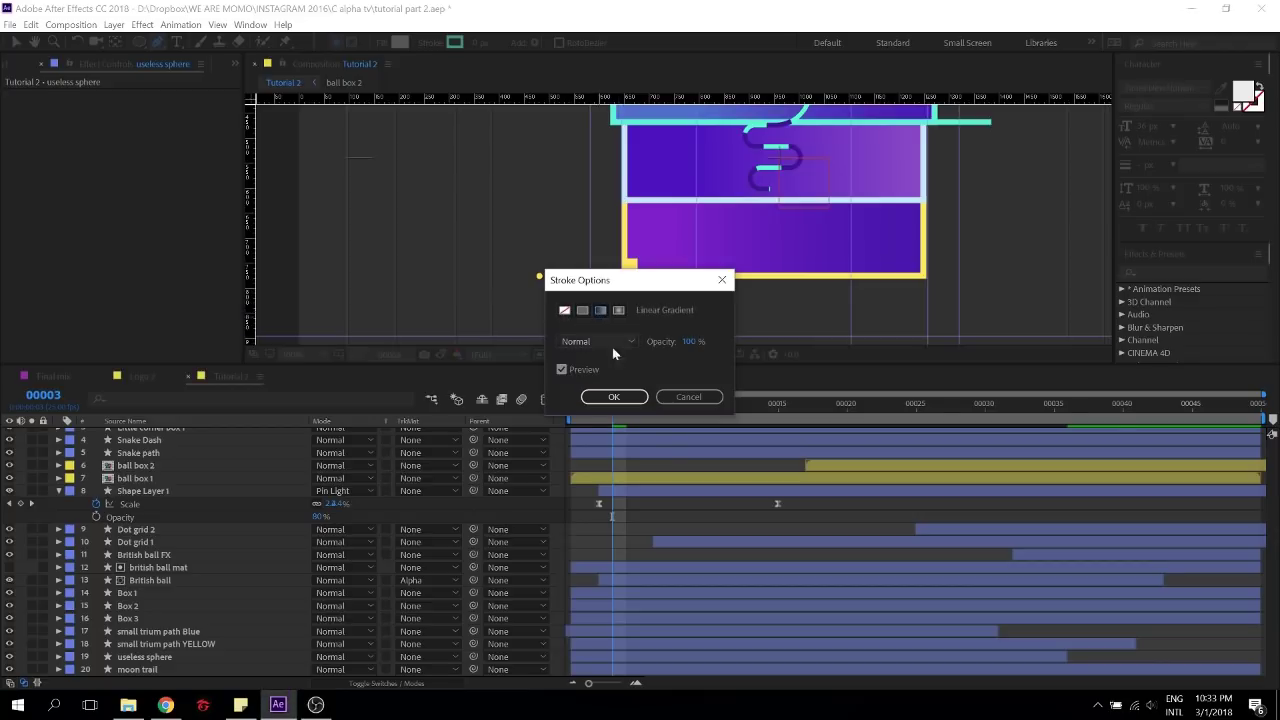
click(614, 397)
click(1253, 607)
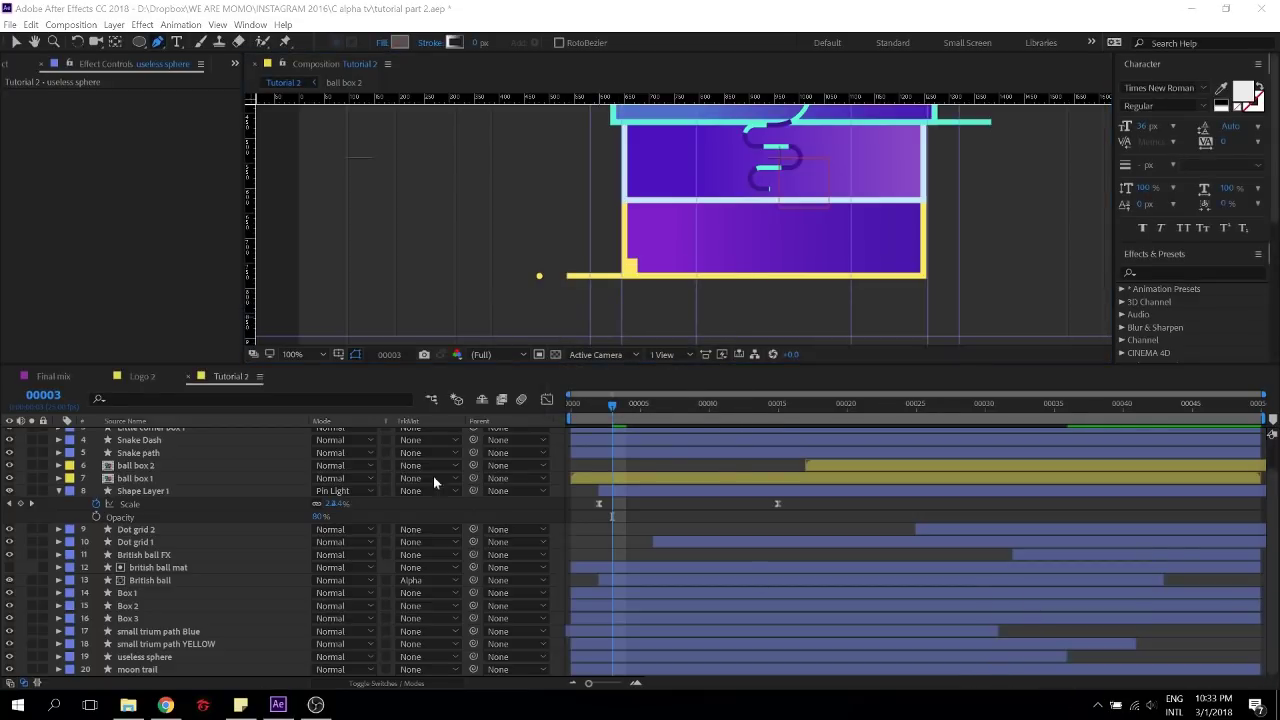
Draw a horizontal line about 67 px long, well left of the yellow sphere at its height, with a 28 px stroke
click(347, 276)
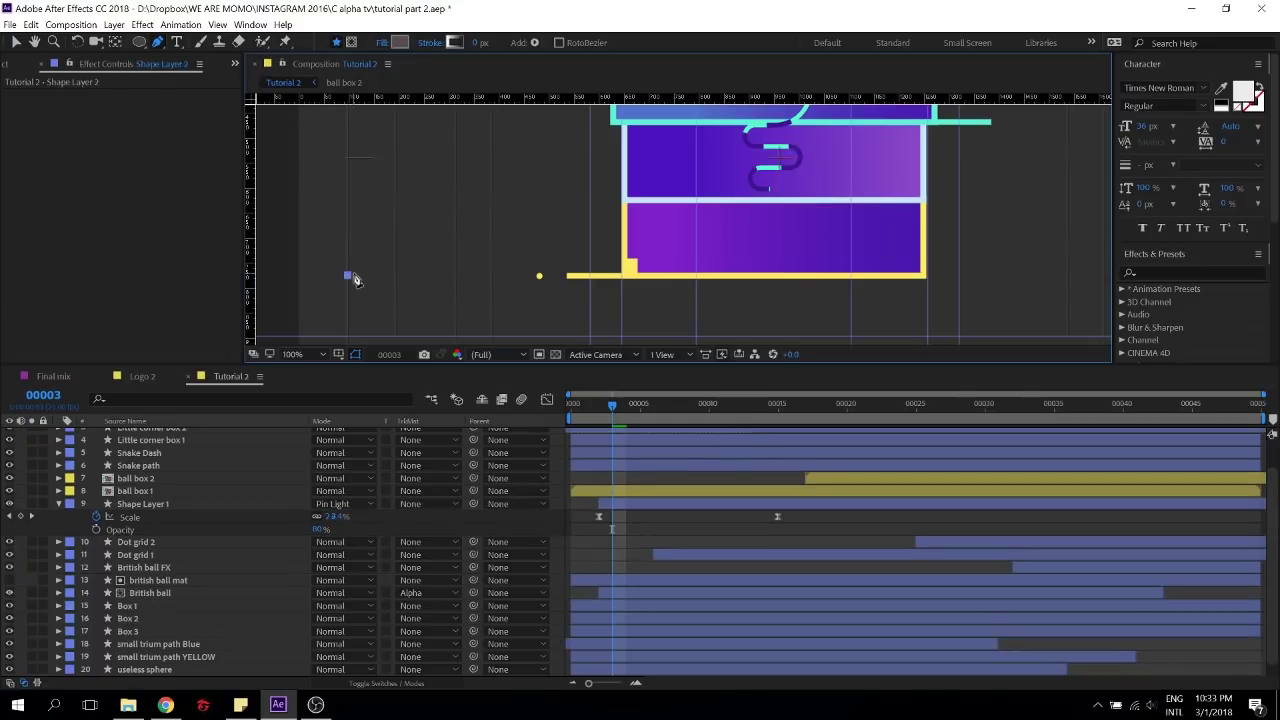
click(381, 276)
mouse_move(478, 43)
mouse_down()
mouse_move(518, 44)
mouse_move(507, 44)
mouse_up()
scroll(186, 489, up, 2)
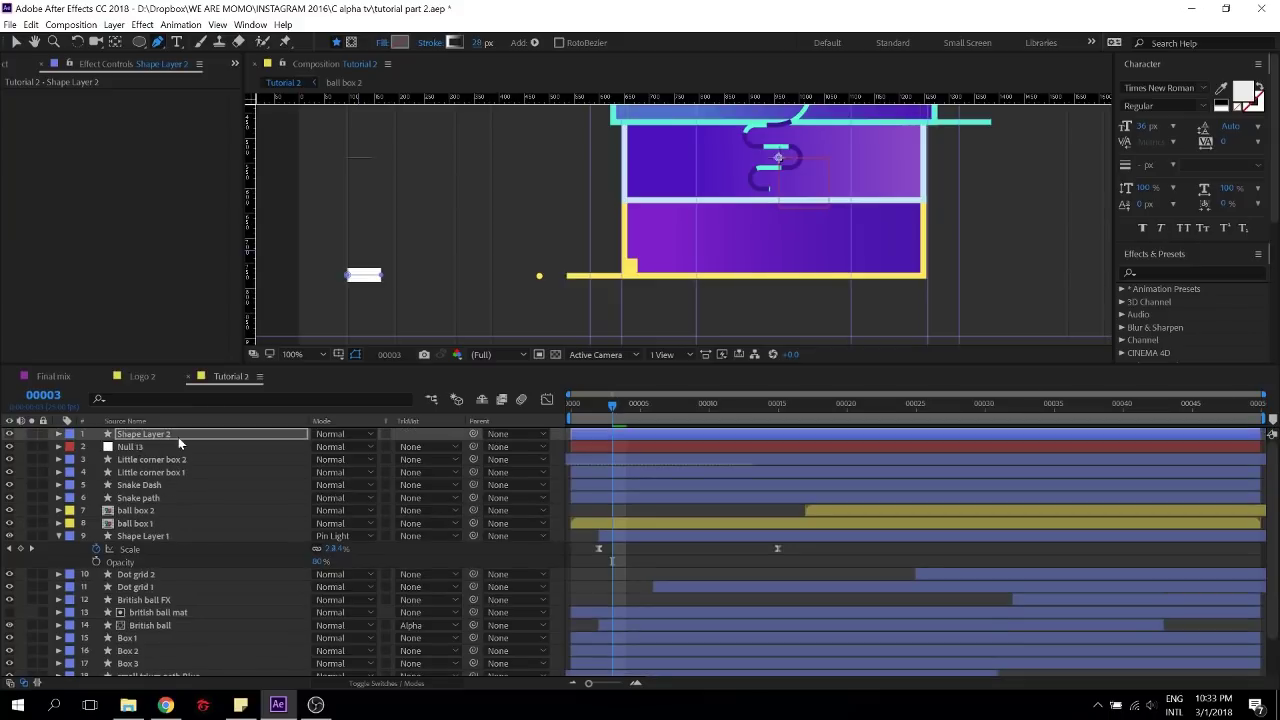
Sample the stroke gradient's start colour from the bottom box's dark purple and its end colour from the middle box's lighter purple
click(455, 42)
click(370, 290)
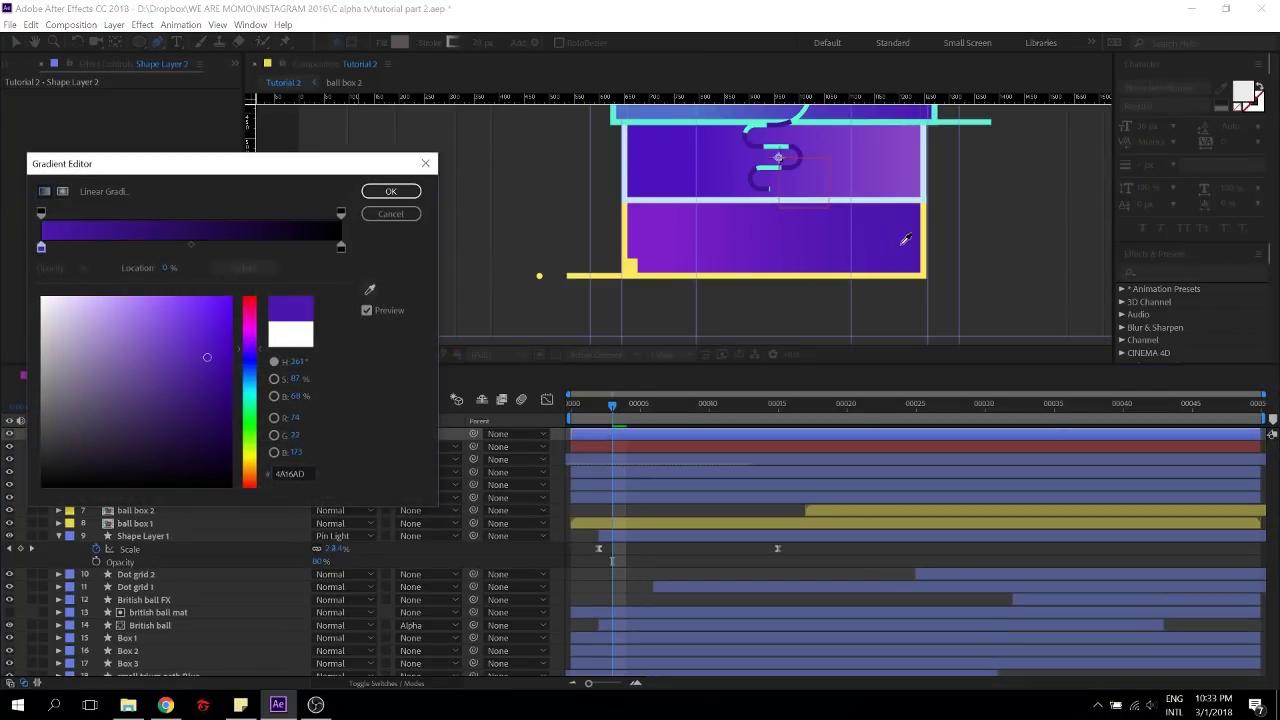
click(341, 248)
click(370, 290)
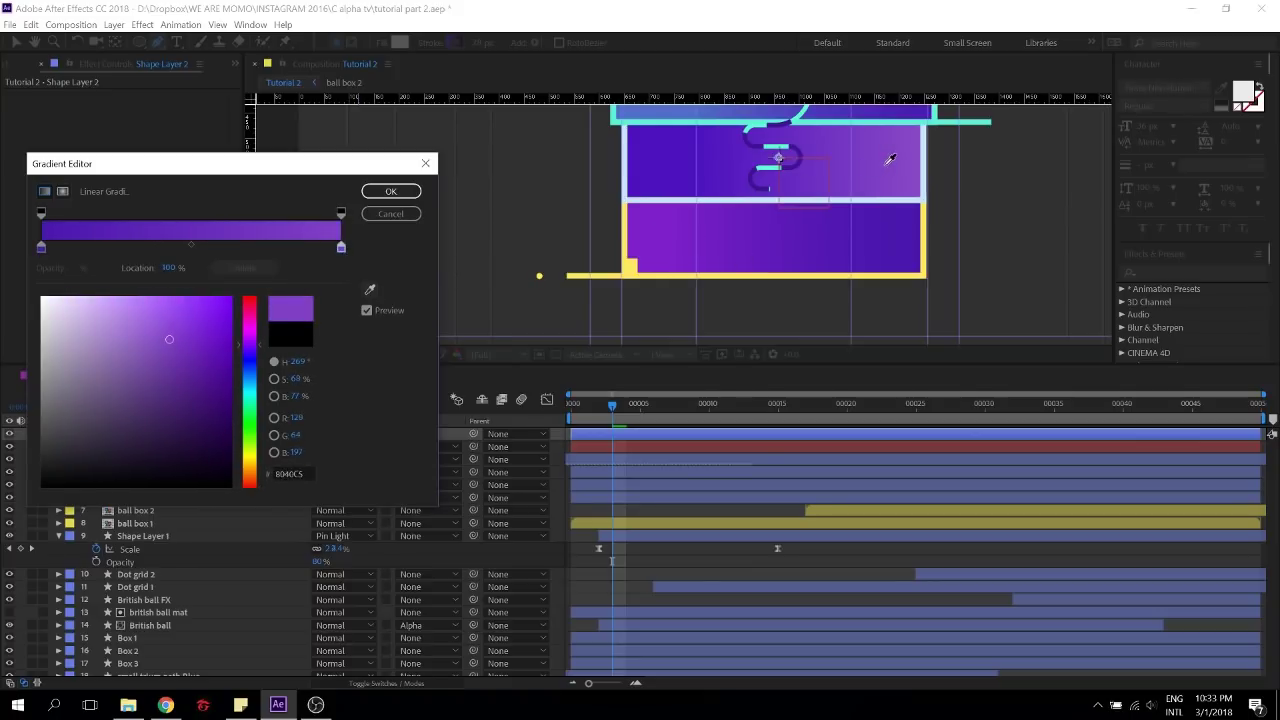
click(391, 191)
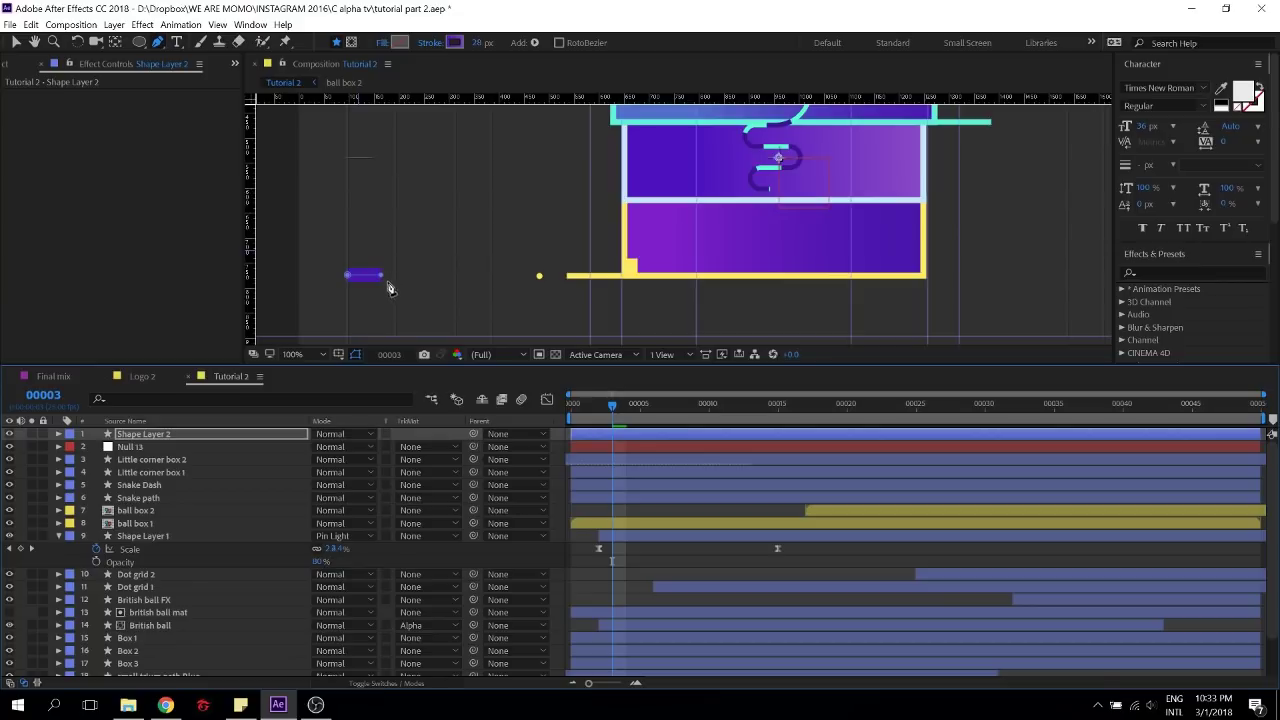
Set the purple line's stroke width to 35 px
scroll(320, 289, up, 2)
drag(434, 277, 884, 248)
drag(540, 275, 728, 277)
drag(370, 243, 548, 246)
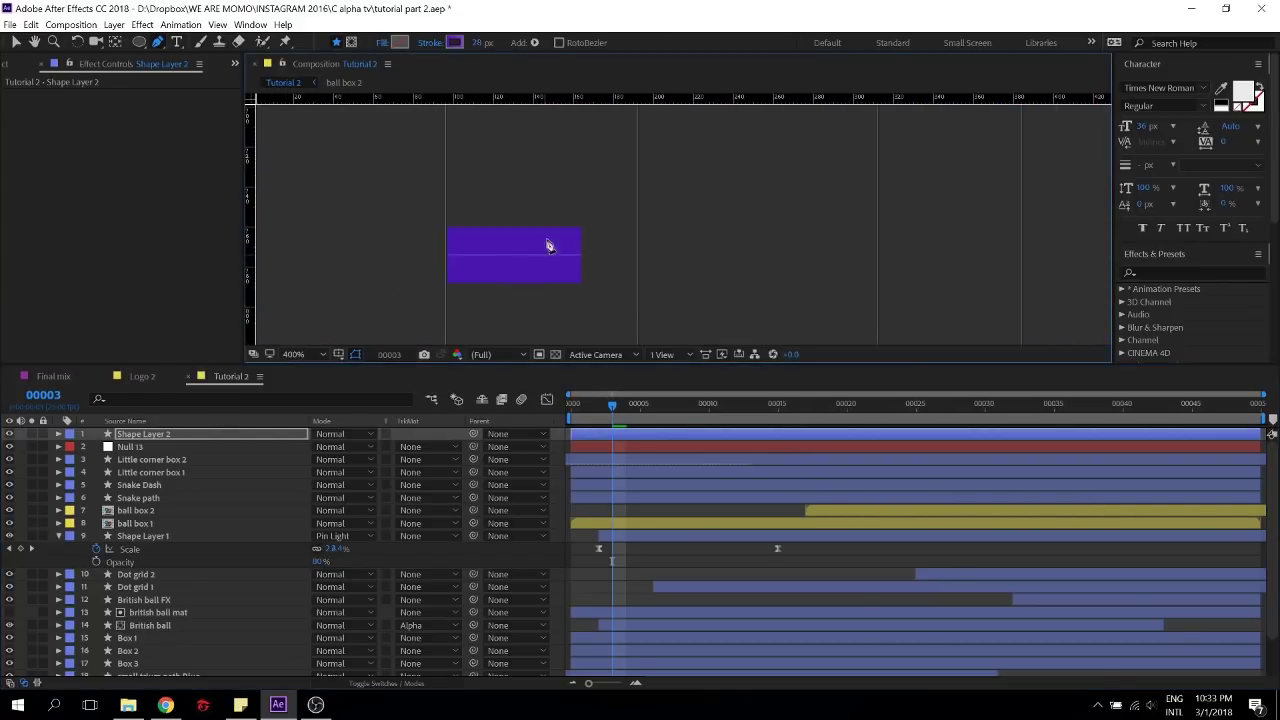
click(477, 44)
text(35)
key(Return)
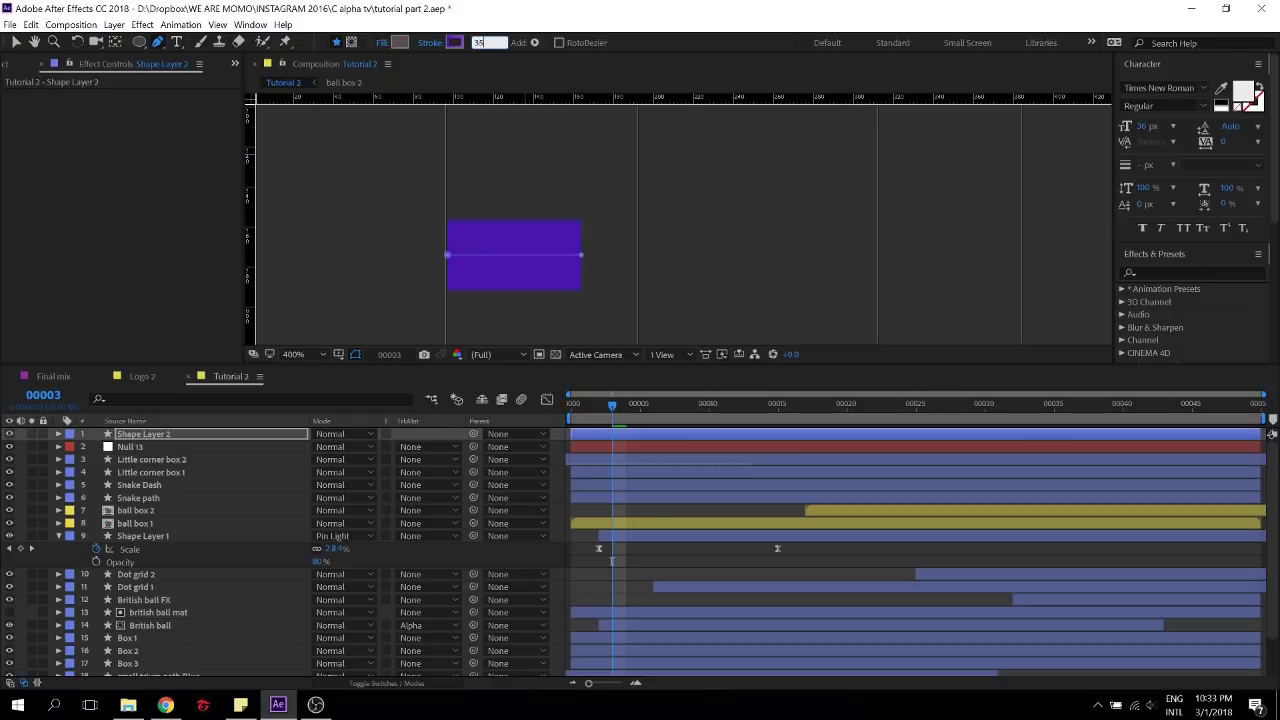
Change Shape Layer 2's Line Cap to Round Cap and save the project
click(133, 434)
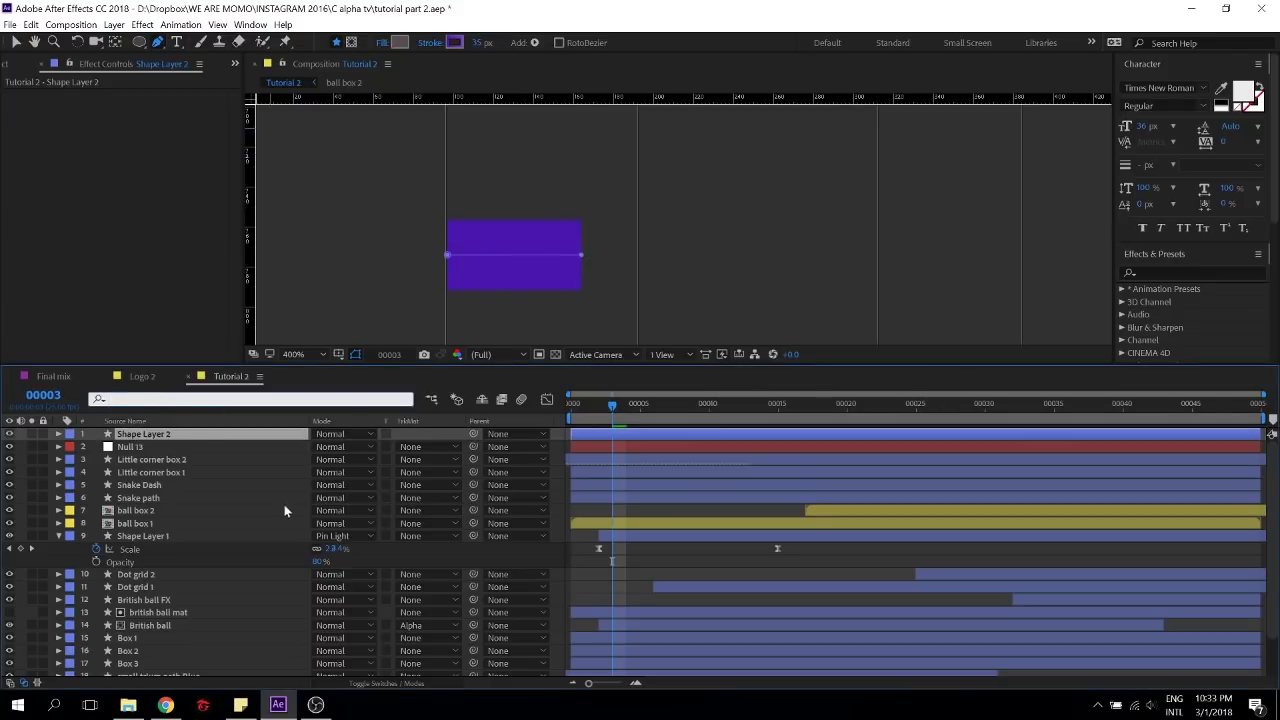
text(cap)
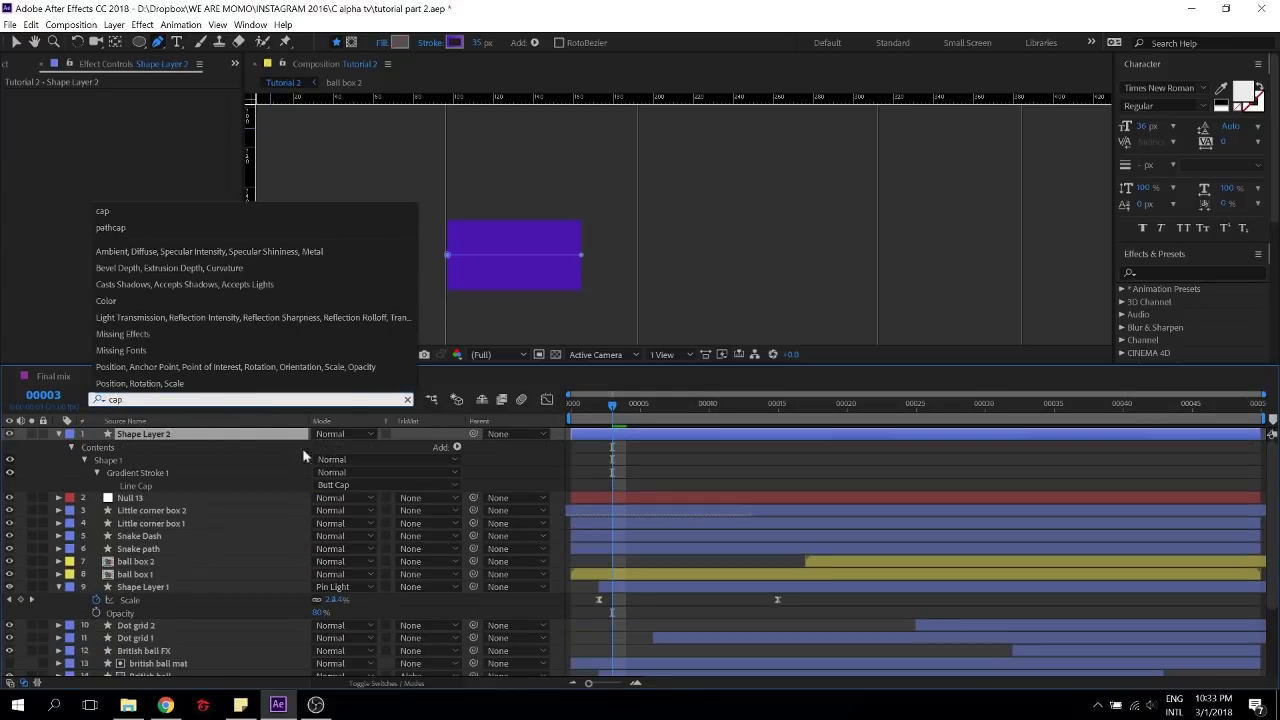
click(335, 485)
click(335, 485)
click(335, 514)
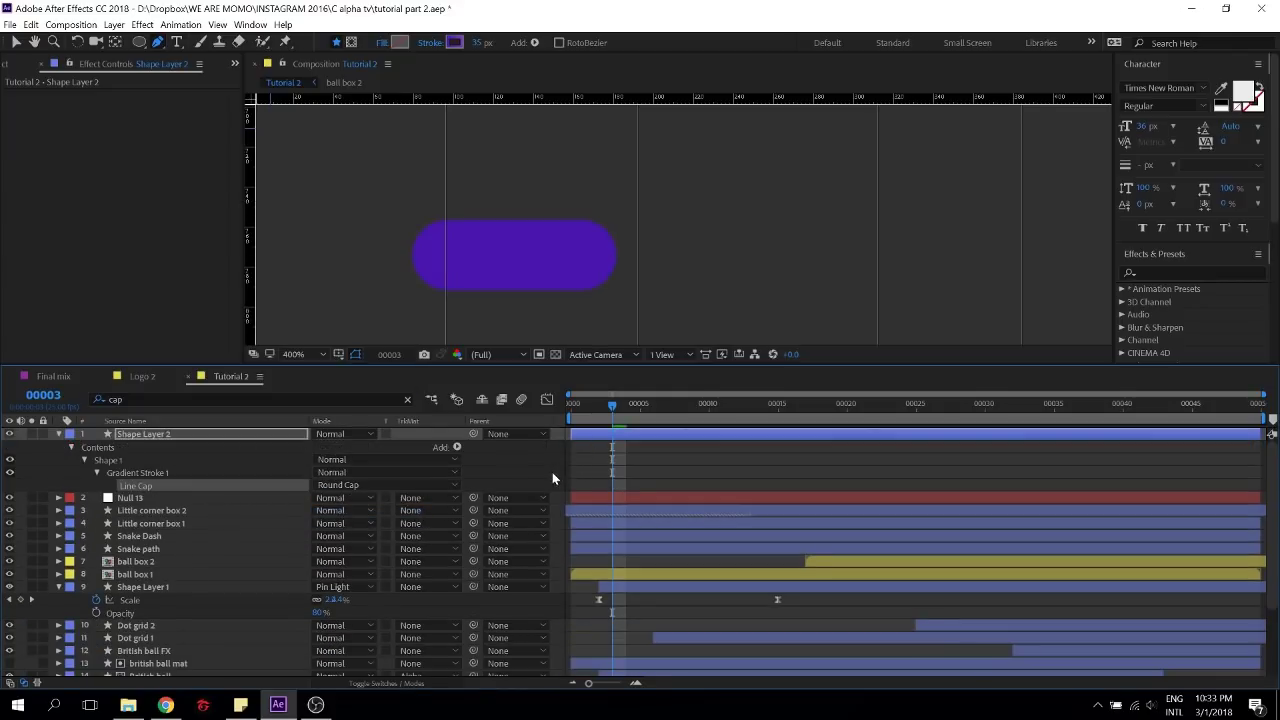
click(552, 478)
scroll(652, 272, down, 2)
drag(772, 234, 495, 261)
key(ctrl+s)
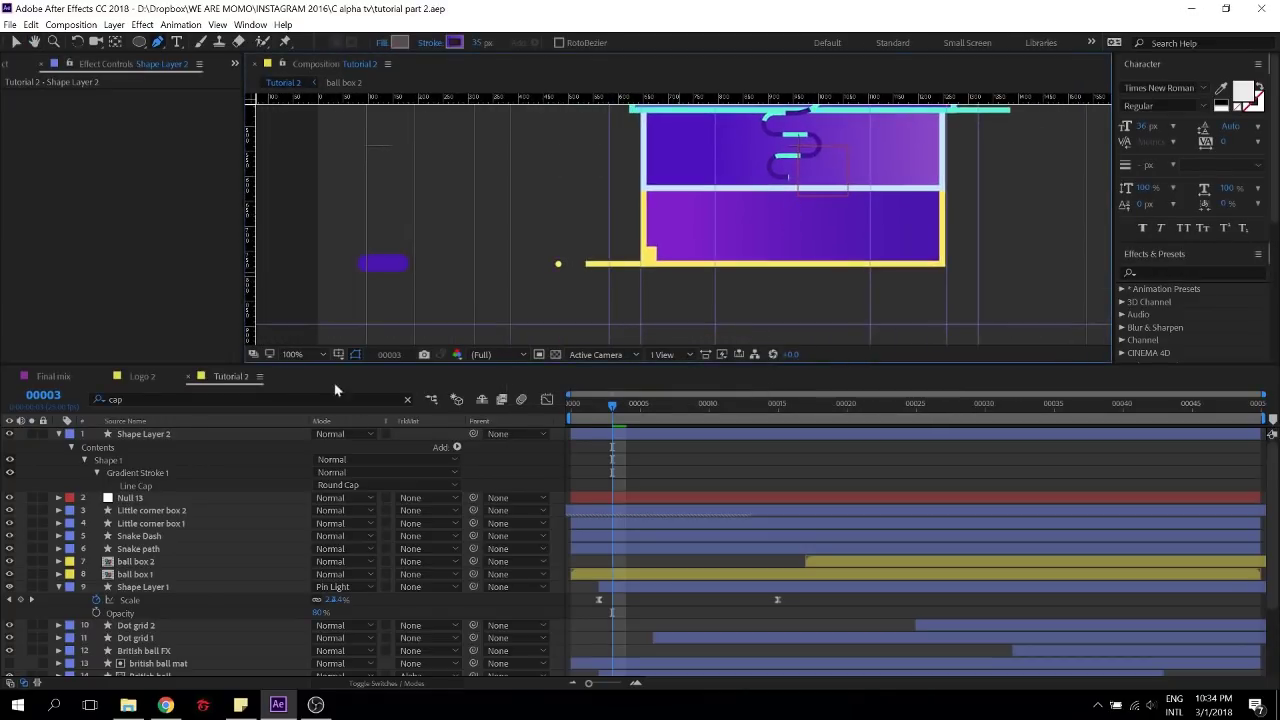
Enable Path keyframing on Shape Layer 2 at frame 0 and shorten the line by pulling its right endpoint inward
click(135, 437)
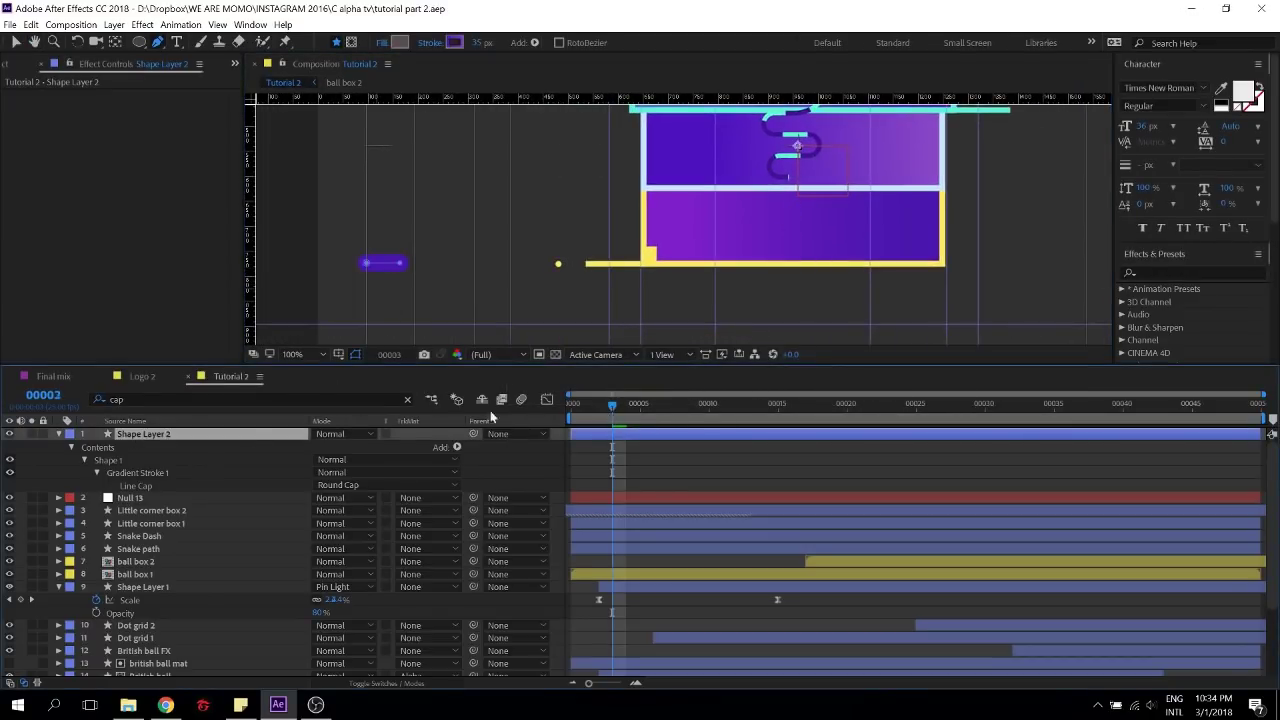
key(Home)
key(ctrl+f)
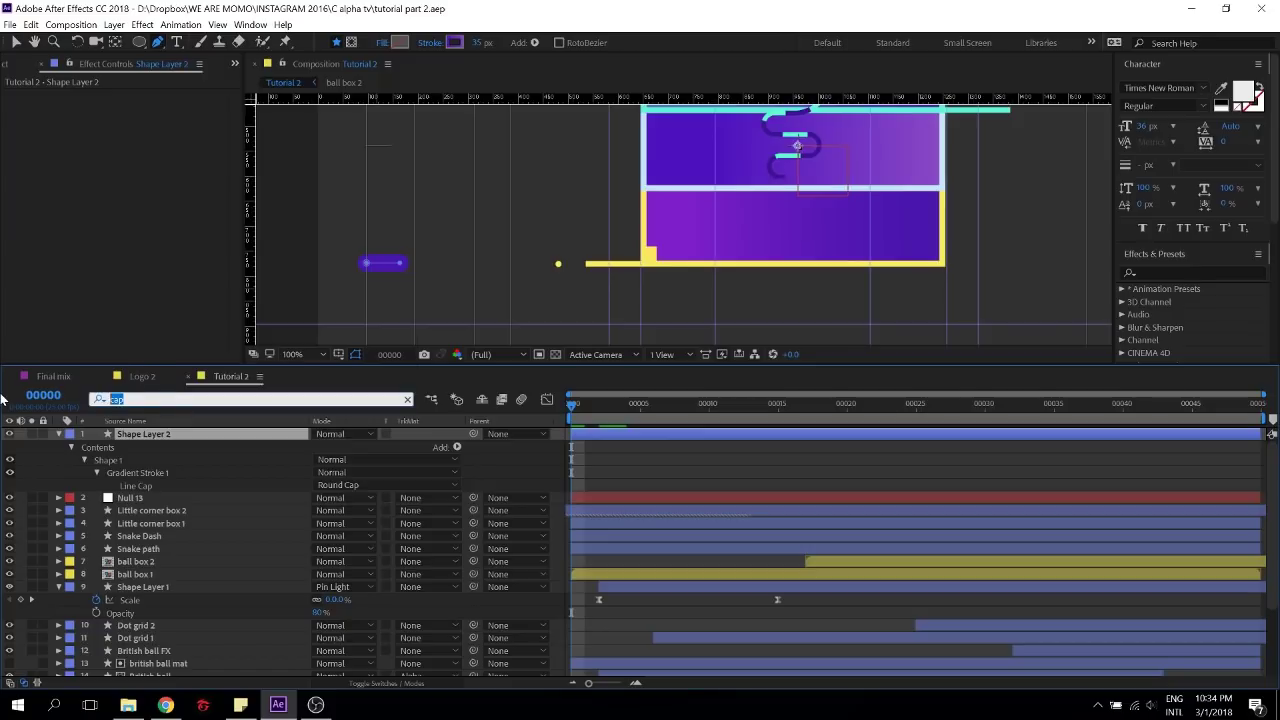
text(path)
click(122, 485)
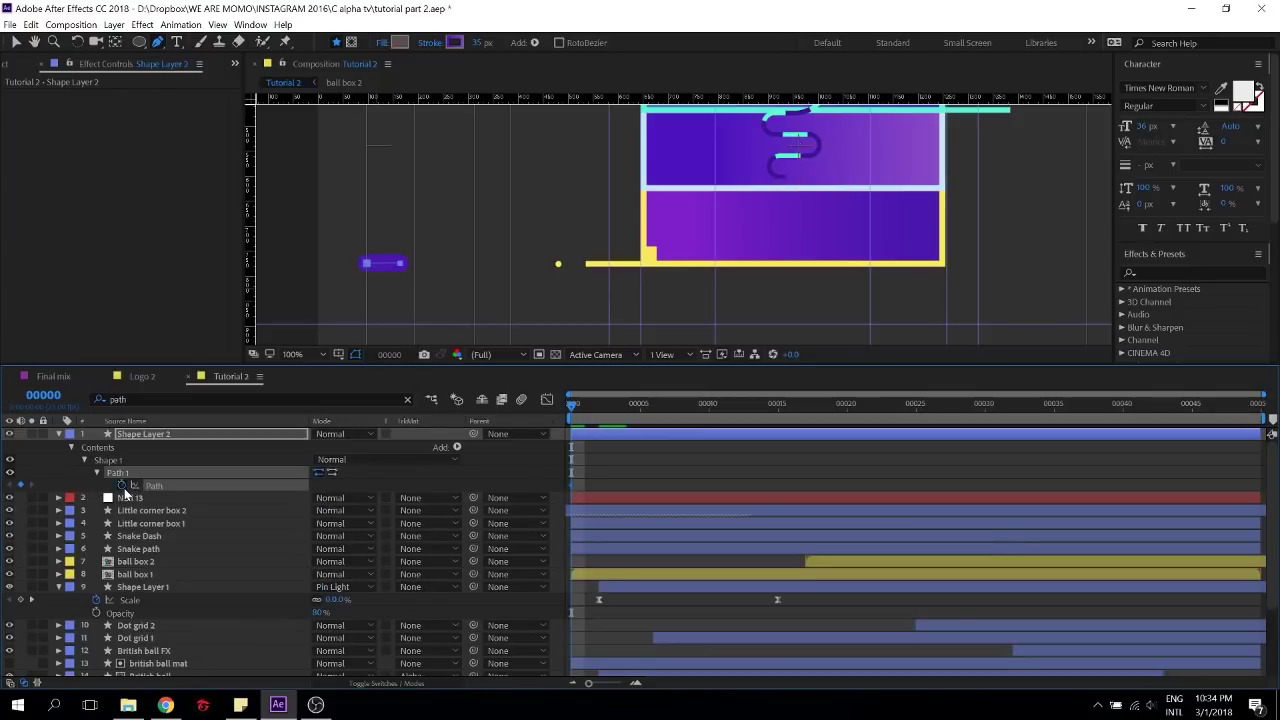
drag(576, 408, 780, 417)
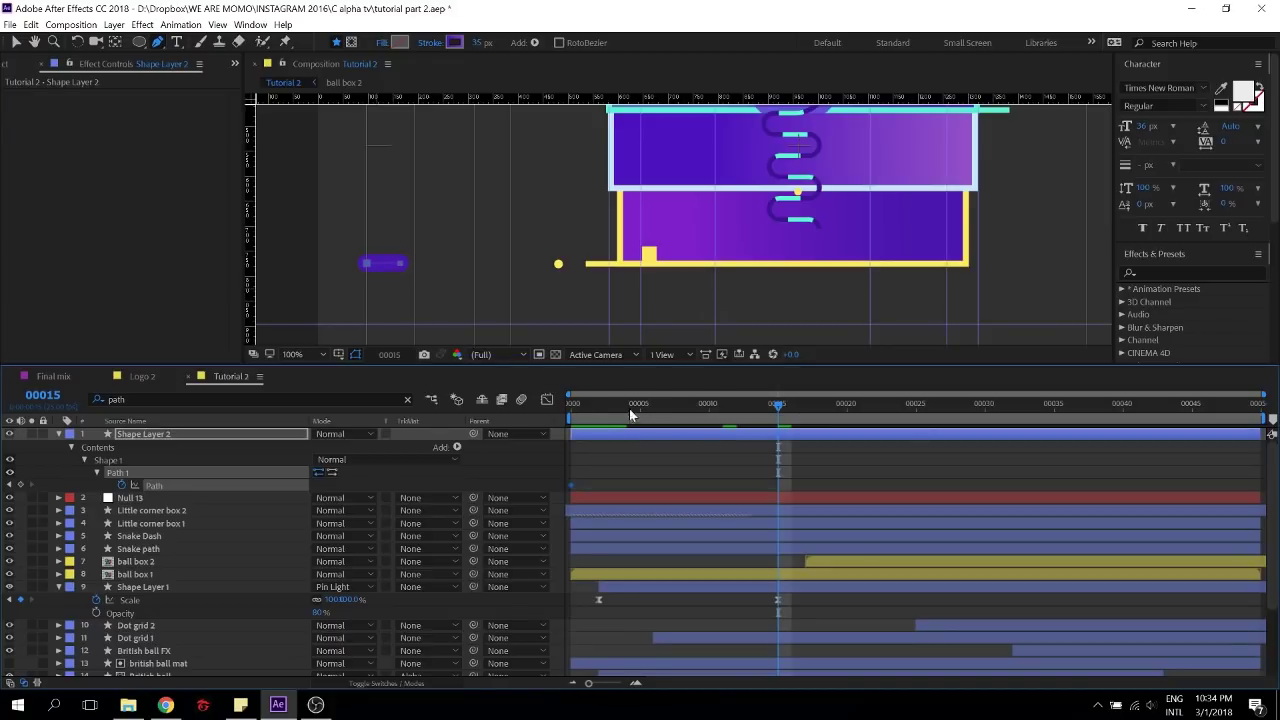
drag(629, 413, 342, 403)
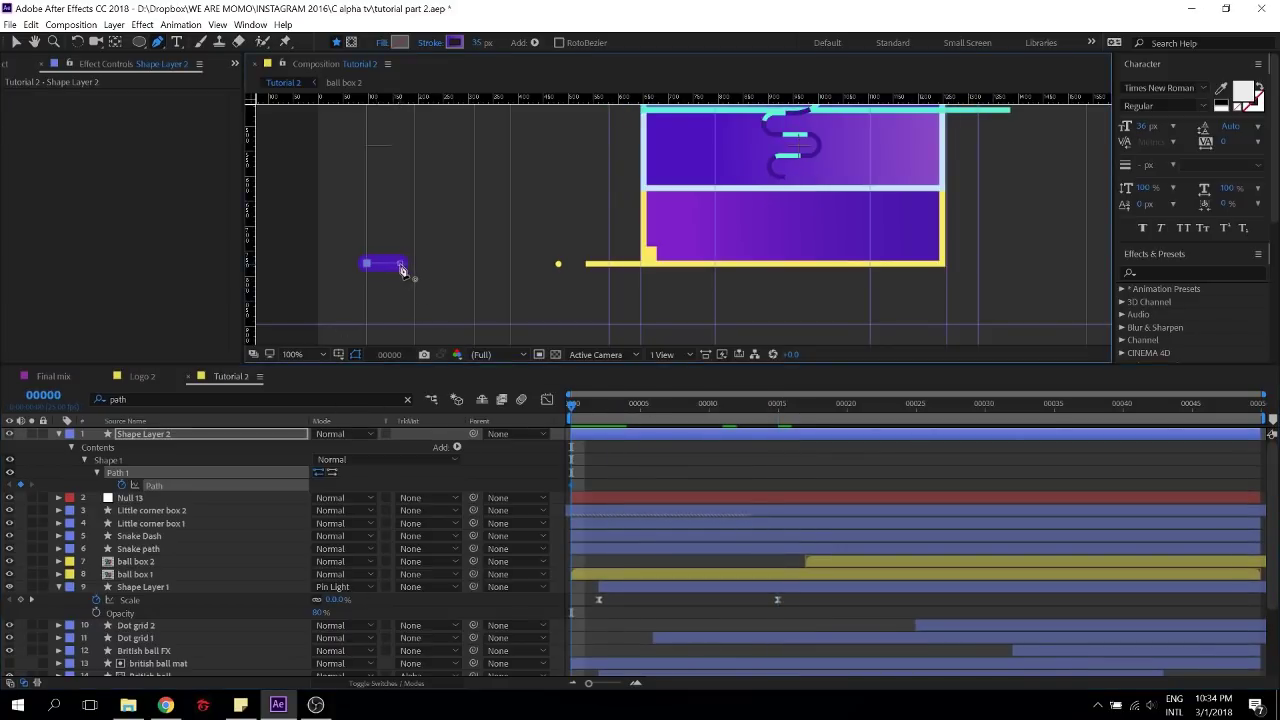
key(v)
drag(402, 266, 388, 266)
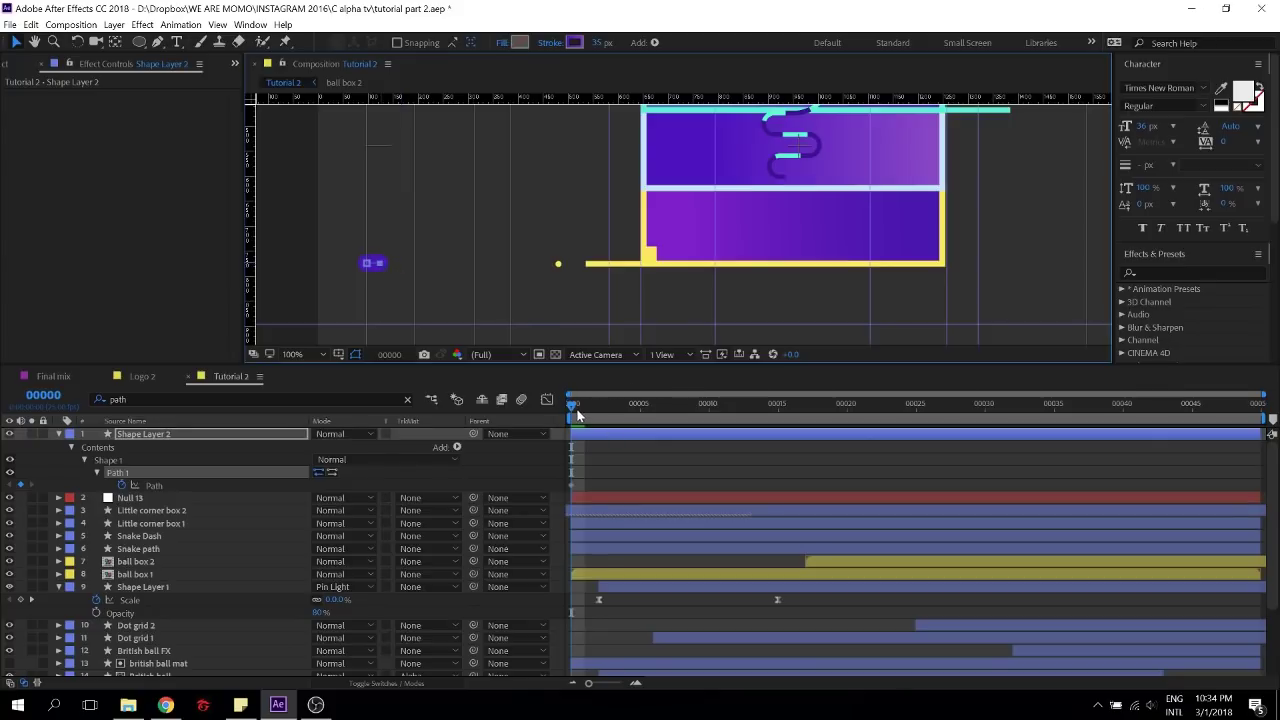
At frame 15, move the line's right endpoint to the bottom box's left edge and its left endpoint just right of the yellow sphere
drag(589, 412, 782, 421)
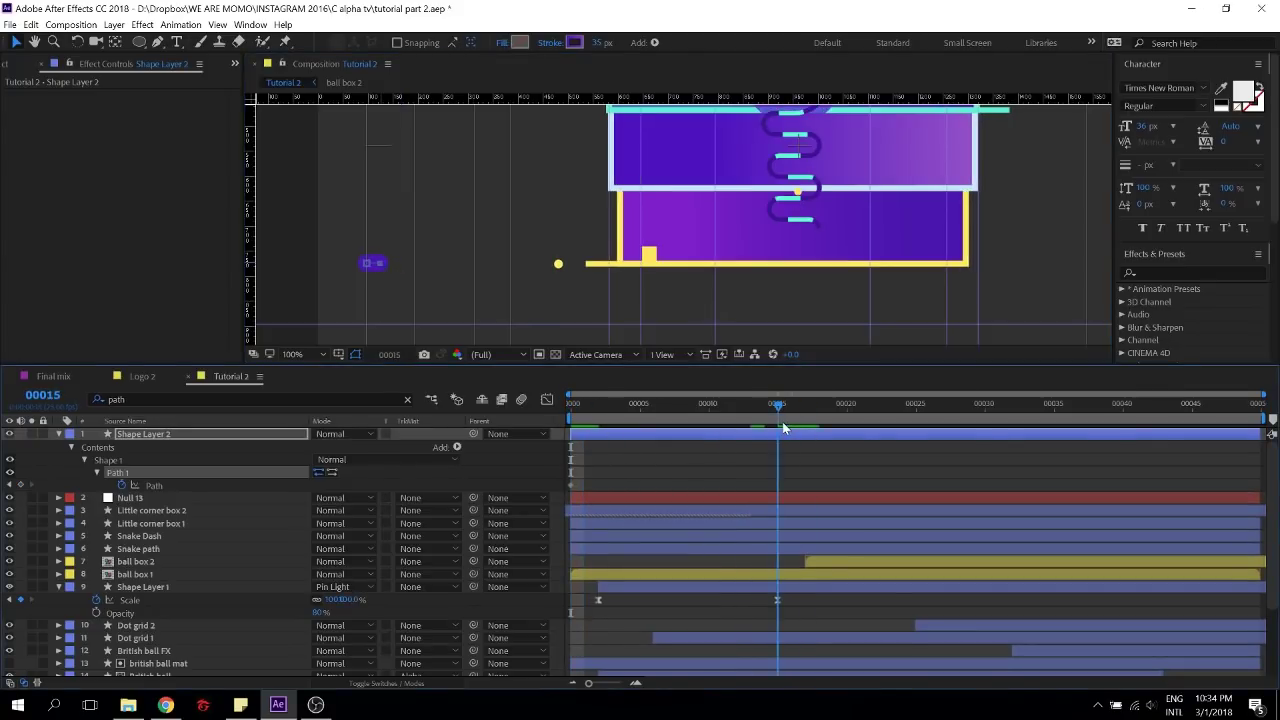
click(381, 266)
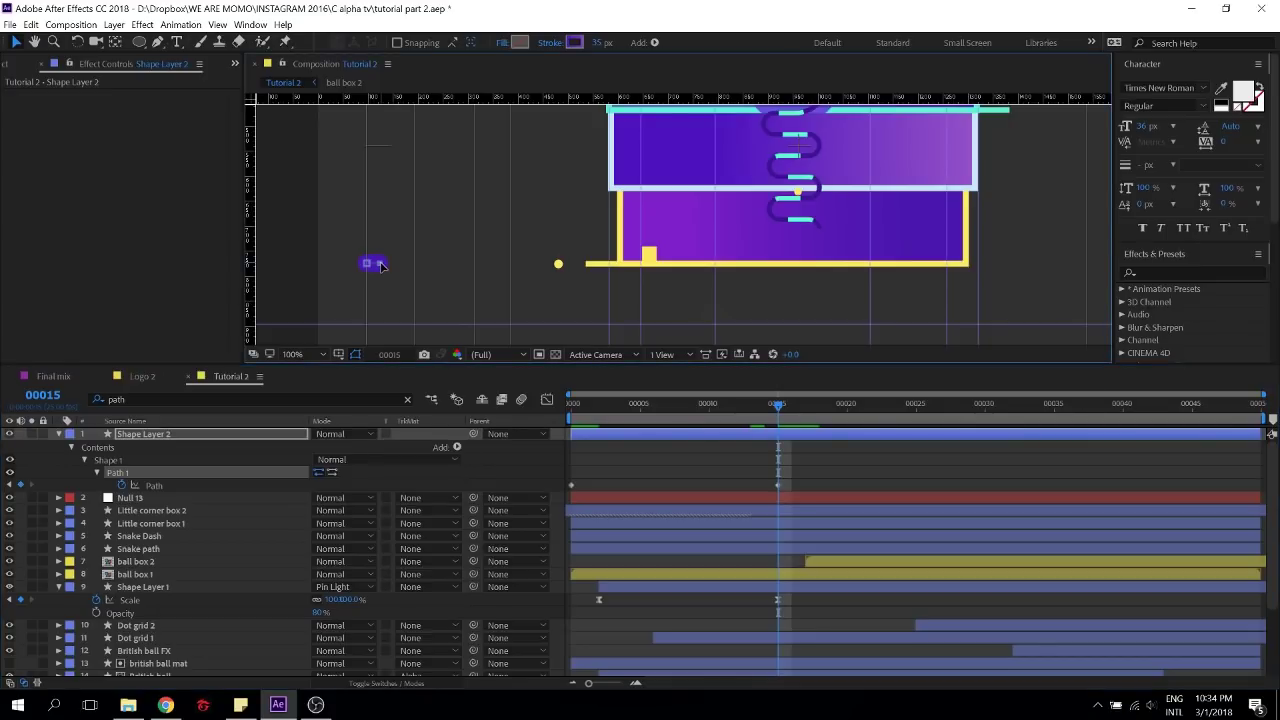
drag(381, 266, 611, 277)
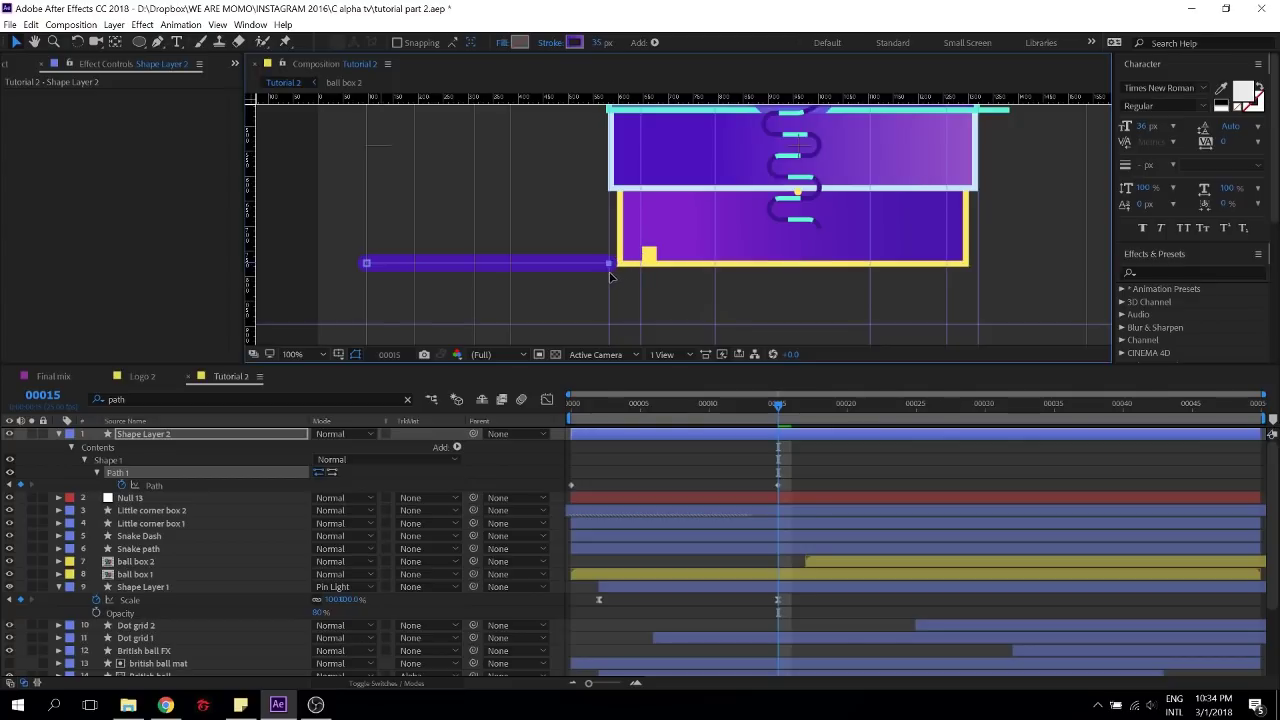
drag(367, 266, 570, 278)
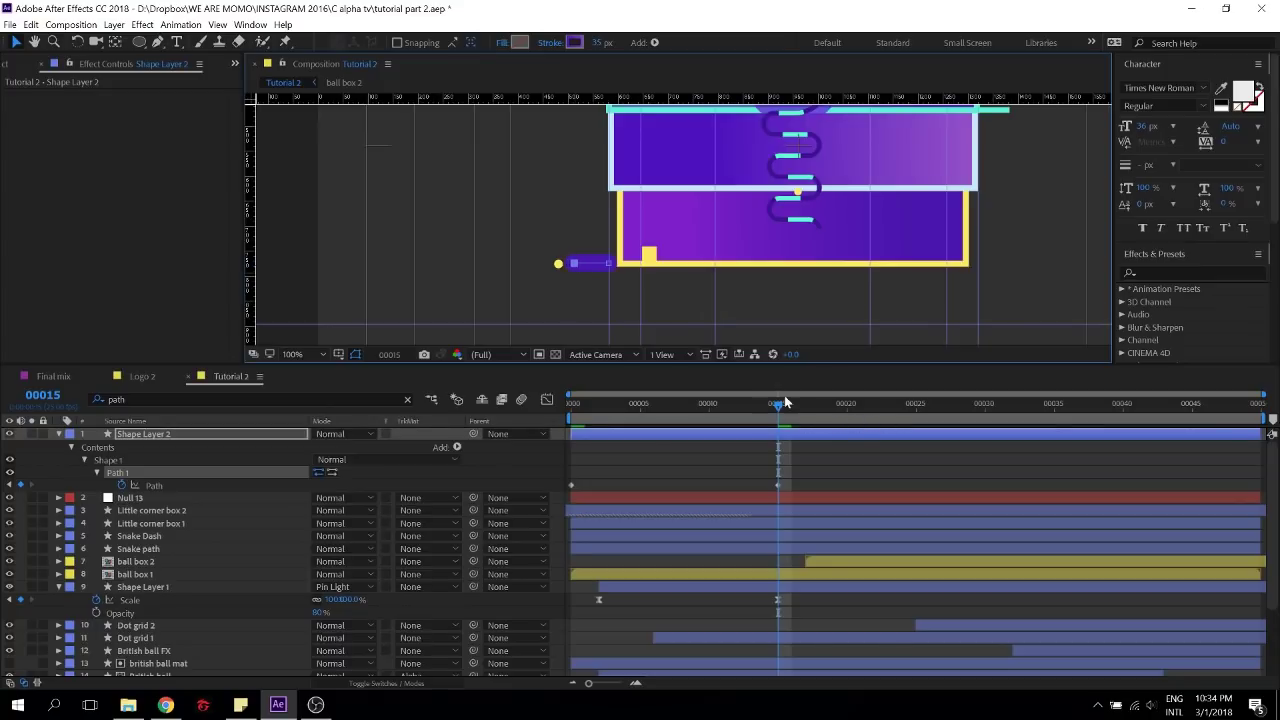
At frame 25, extend the line's right endpoint along the bottom box's lower edge to near the box's centre
drag(785, 402, 866, 418)
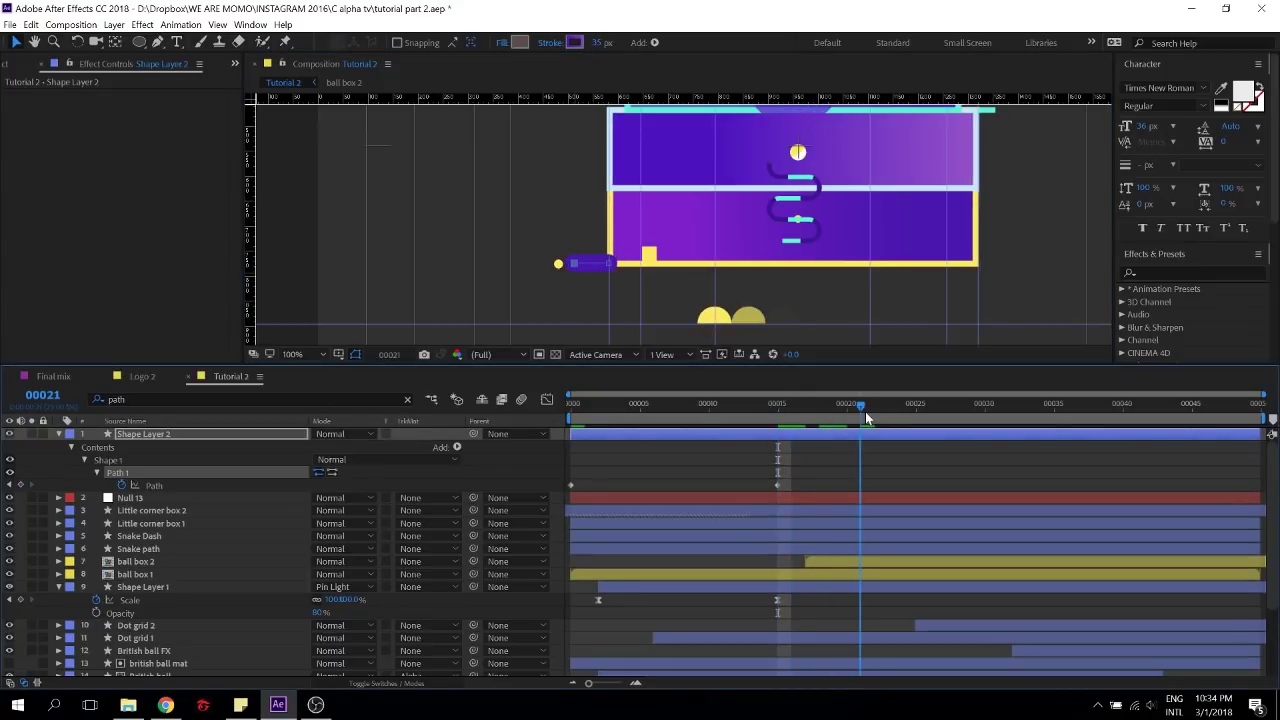
drag(866, 418, 917, 415)
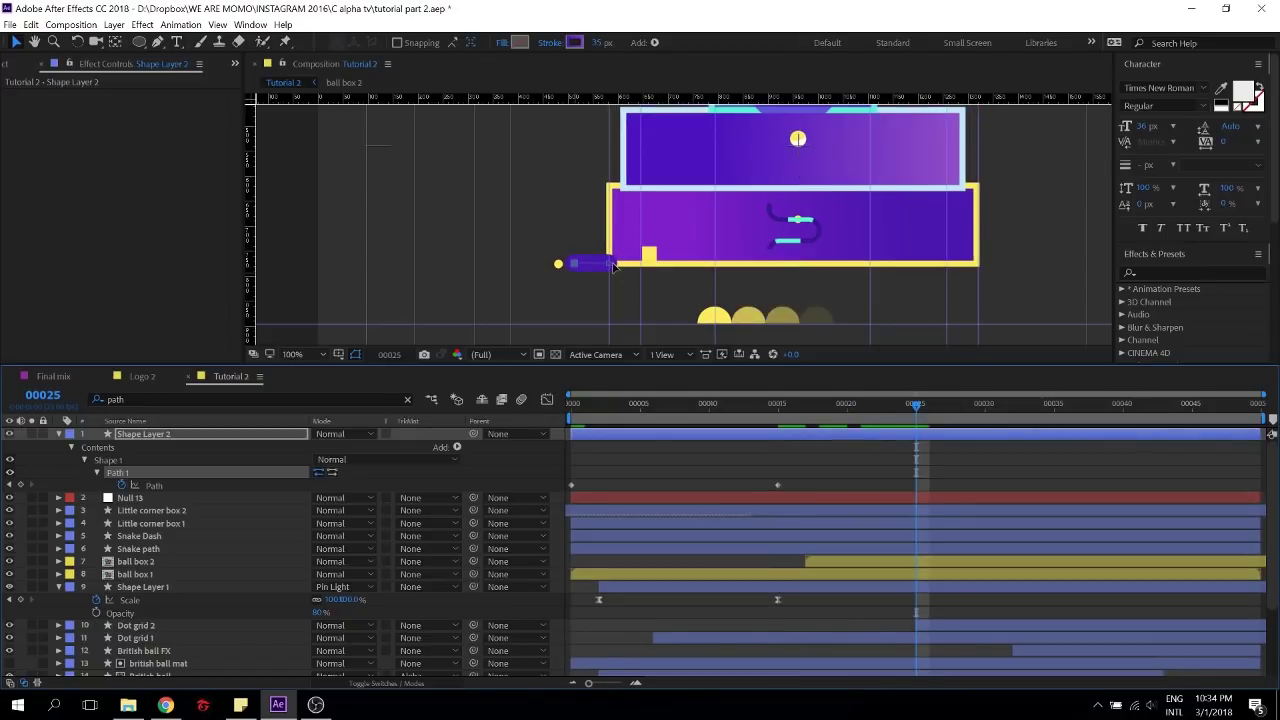
drag(615, 268, 781, 270)
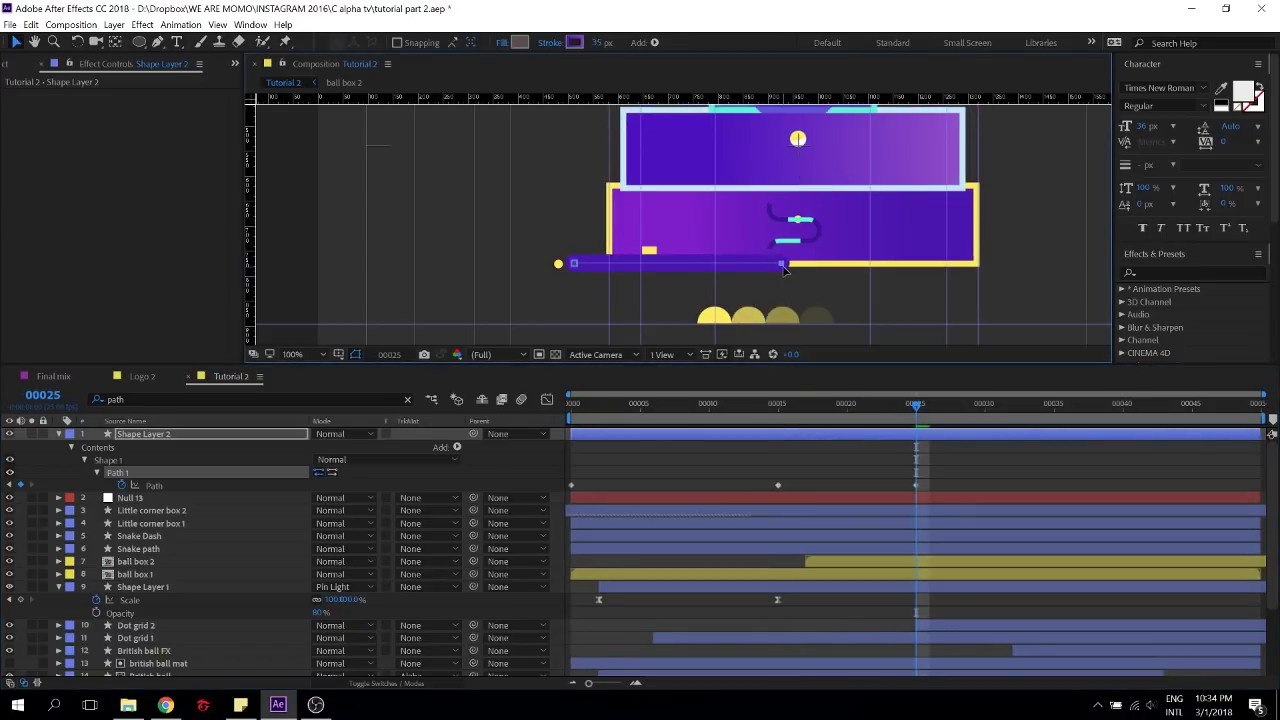
At frame 35, bring the line's left endpoint onto its right endpoint, and move that Path keyframe to frame 40
drag(917, 412, 1052, 415)
drag(574, 265, 780, 266)
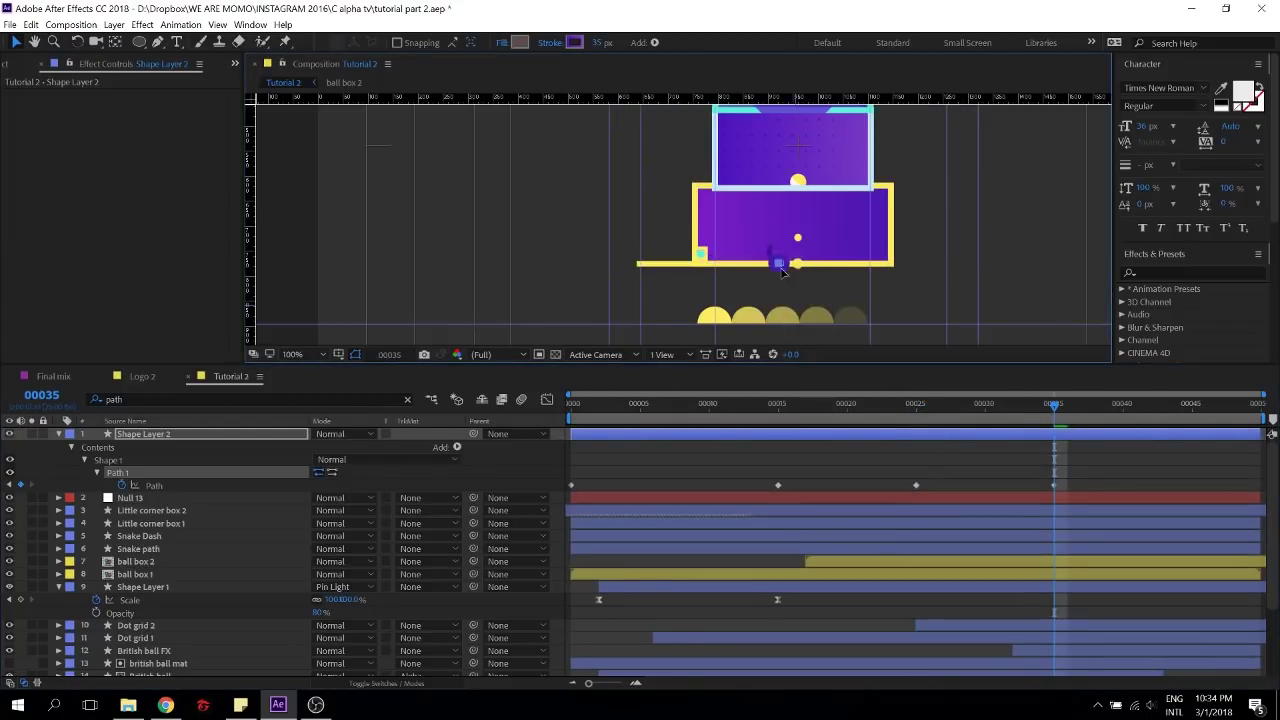
click(1054, 485)
key(Delete)
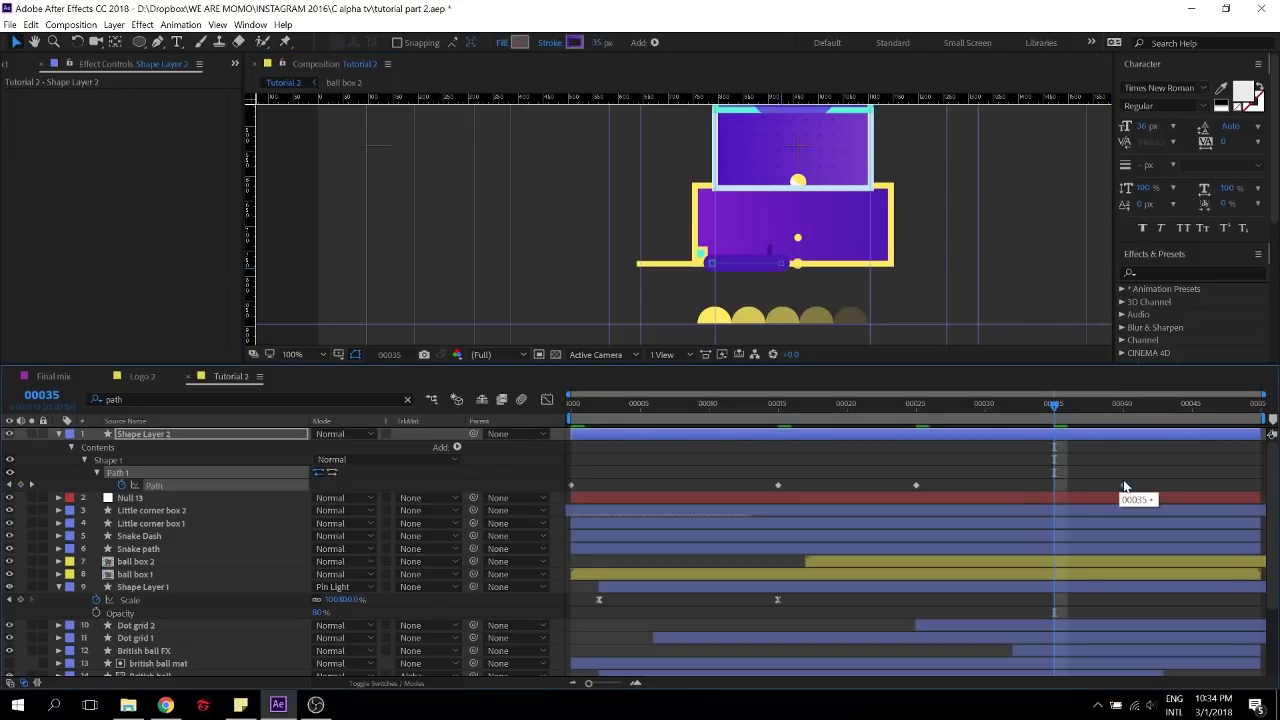
At frame 40, shift the collapsed line's points right along the box's lower edge to the centre of the translucent circle, and preview the motion
click(1122, 404)
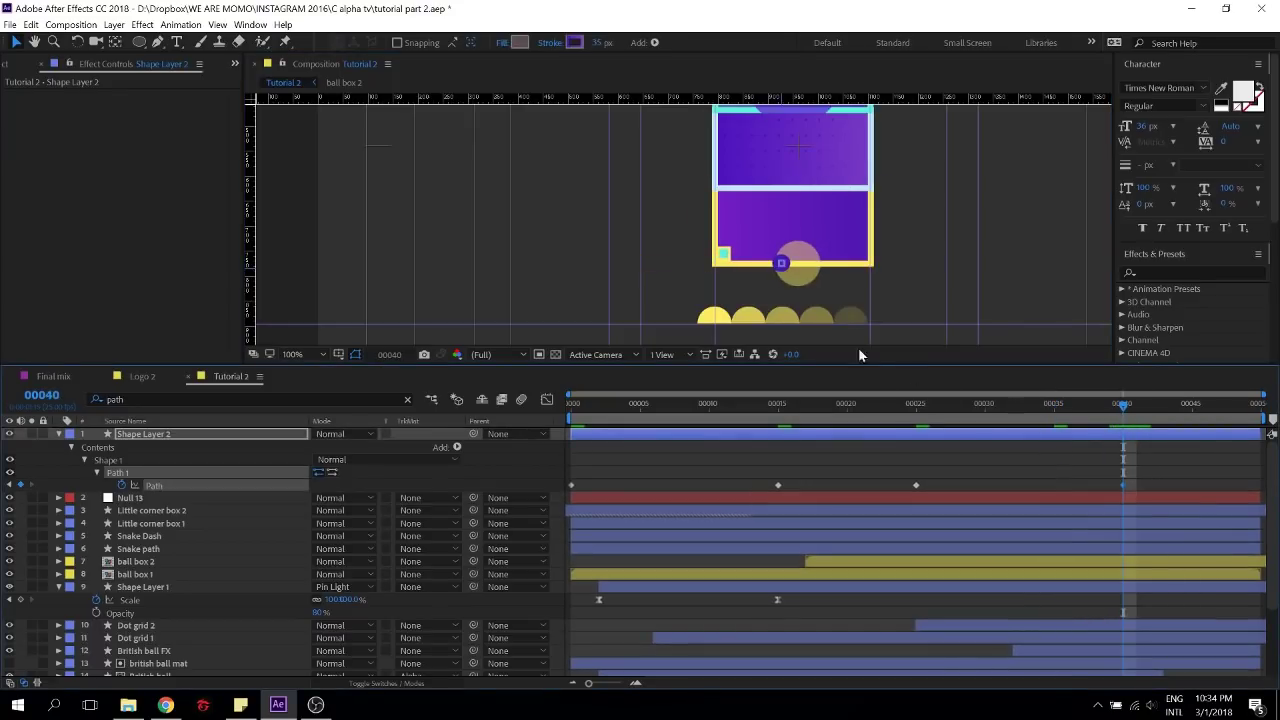
key(period)
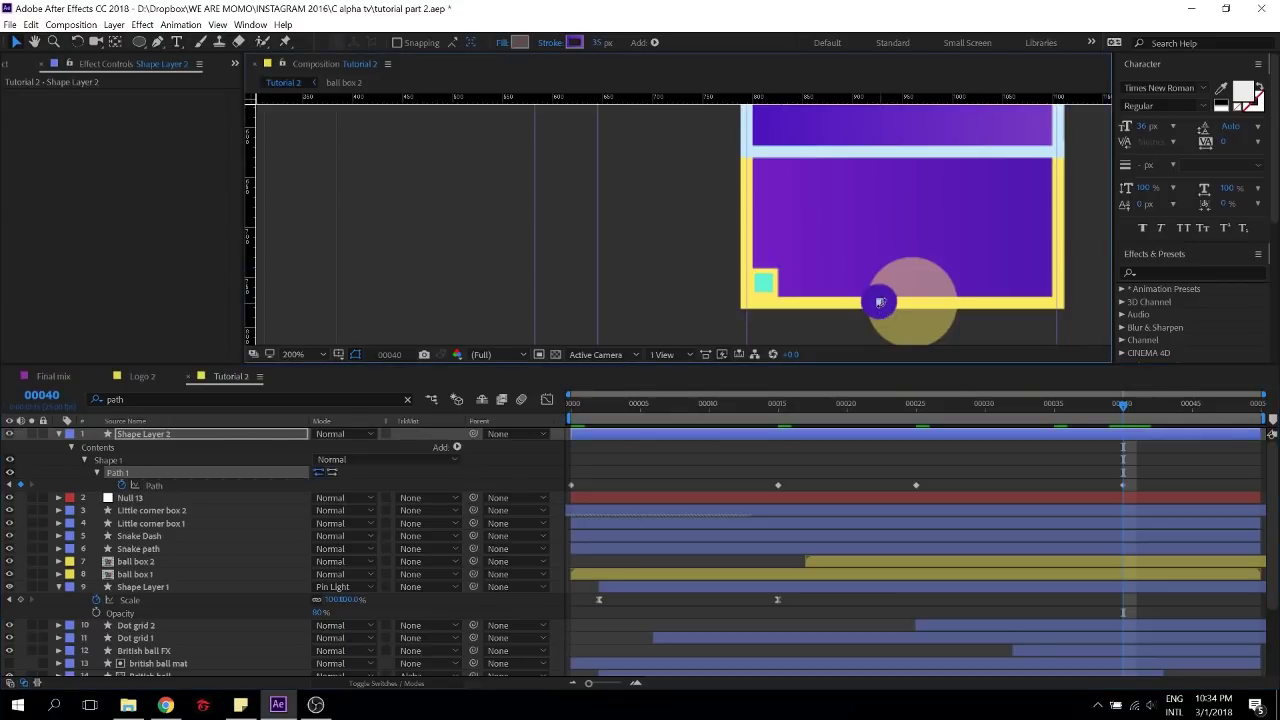
key(shift+Right)
key(shift+Right)
key(shift+Right)
key(shift+Right)
key(shift+Right)
key(shift+Right)
key(shift+Right)
key(shift+Right)
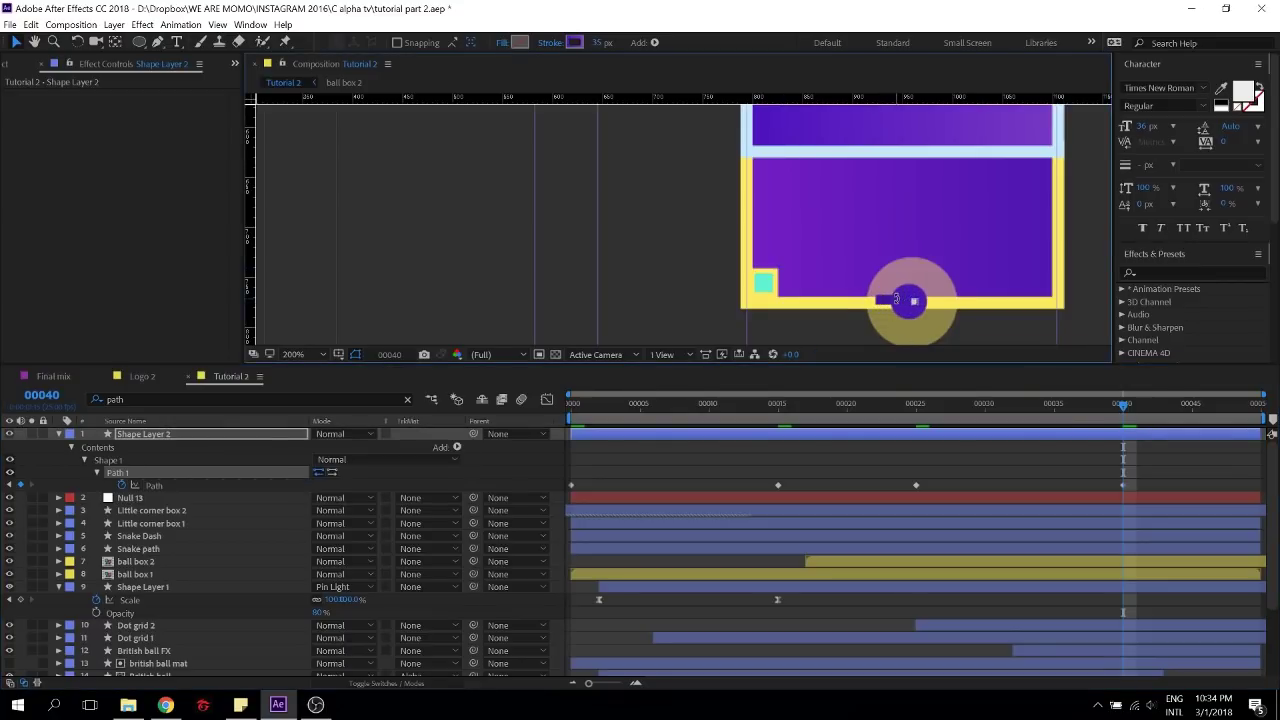
key(shift+Left)
key(shift+Left)
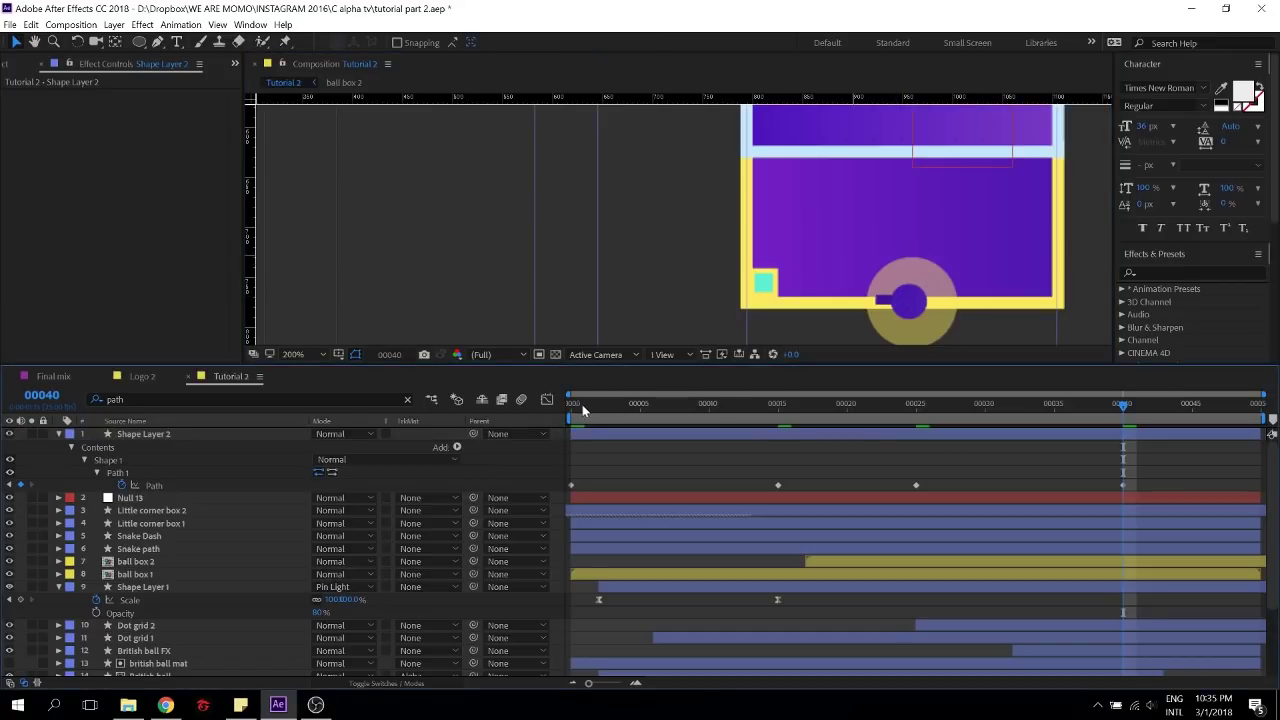
click(572, 405)
key(space)
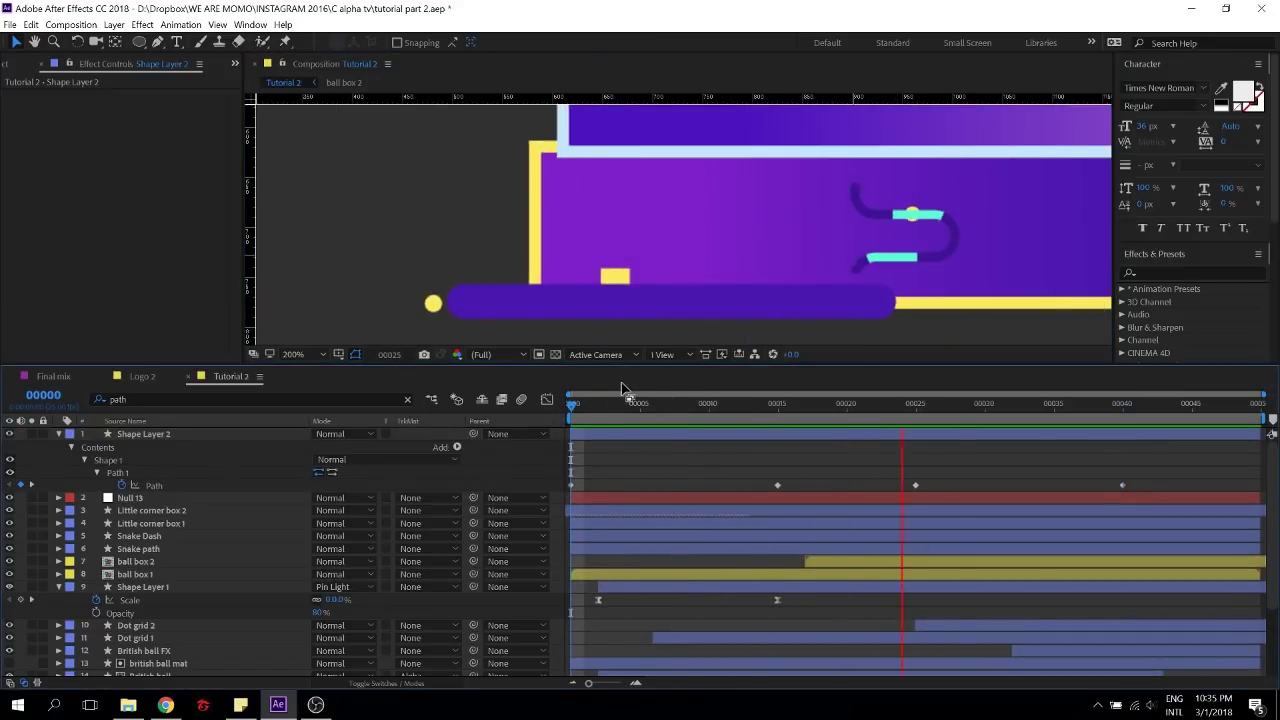
Set the end colour of Shape Layer 2's stroke gradient to the yellow FFEB60 sampled from the bottom box's border
click(1122, 403)
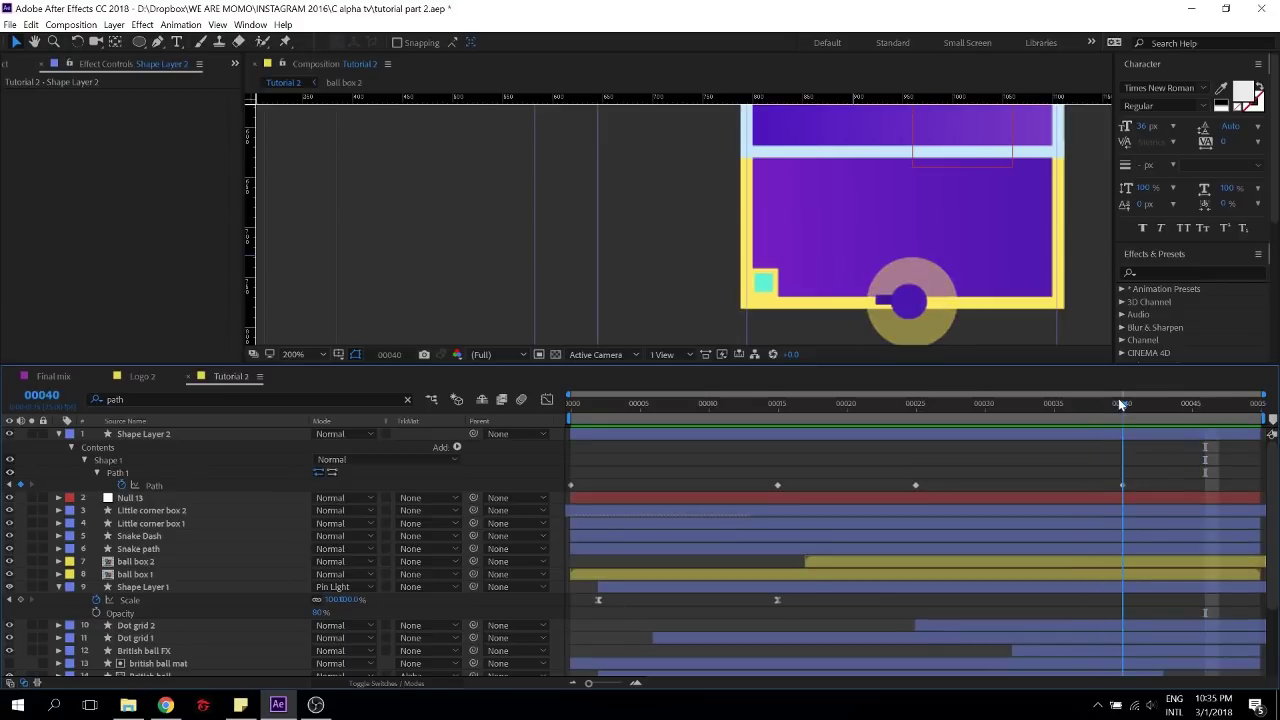
click(941, 269)
key(comma)
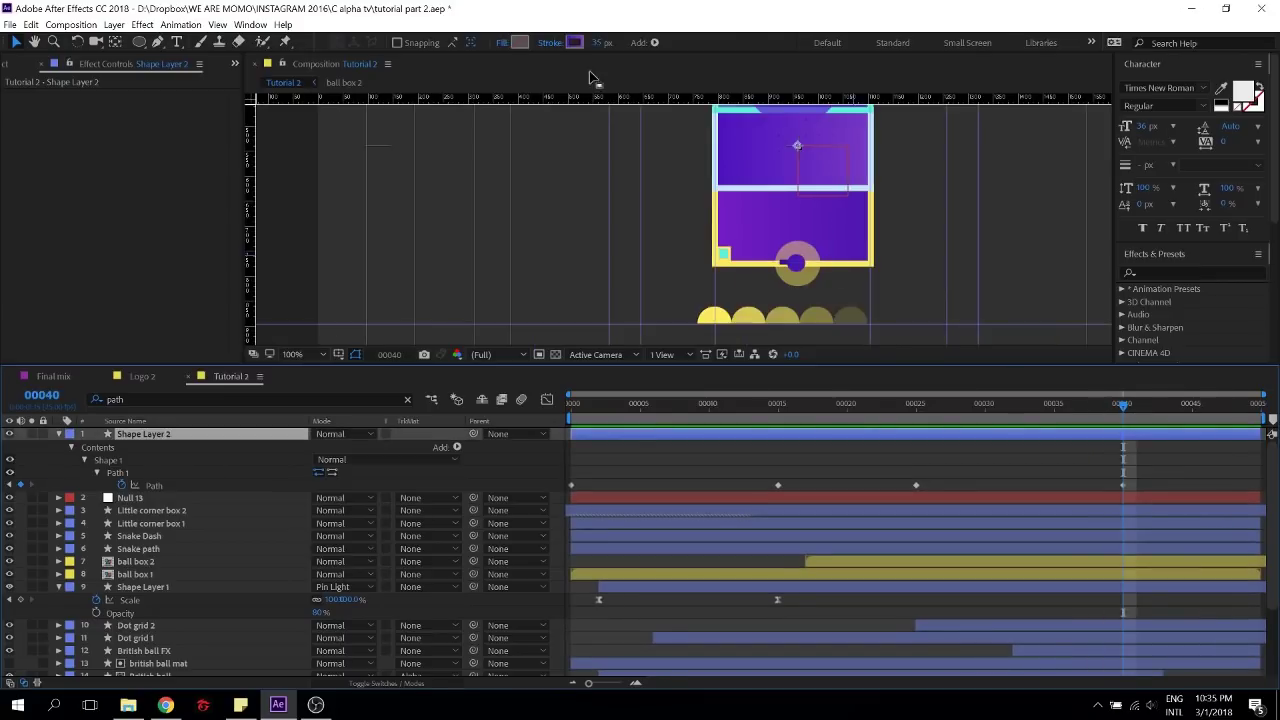
click(575, 42)
click(341, 248)
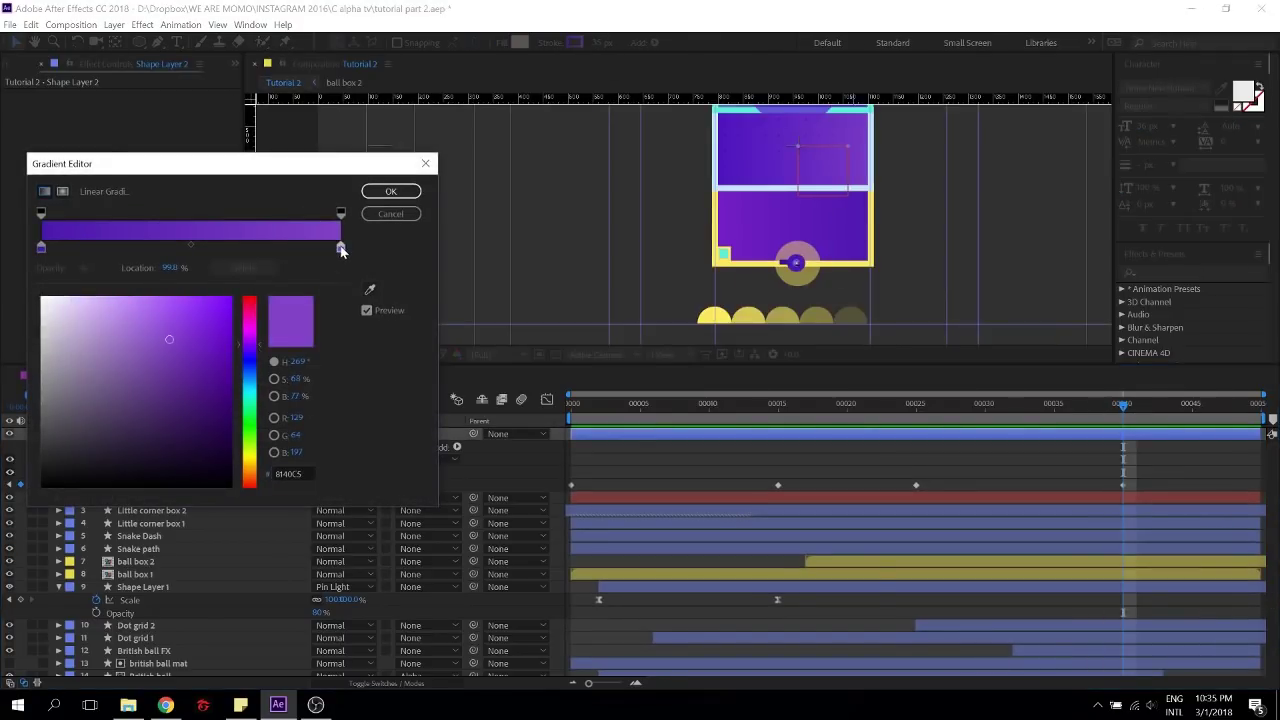
click(369, 289)
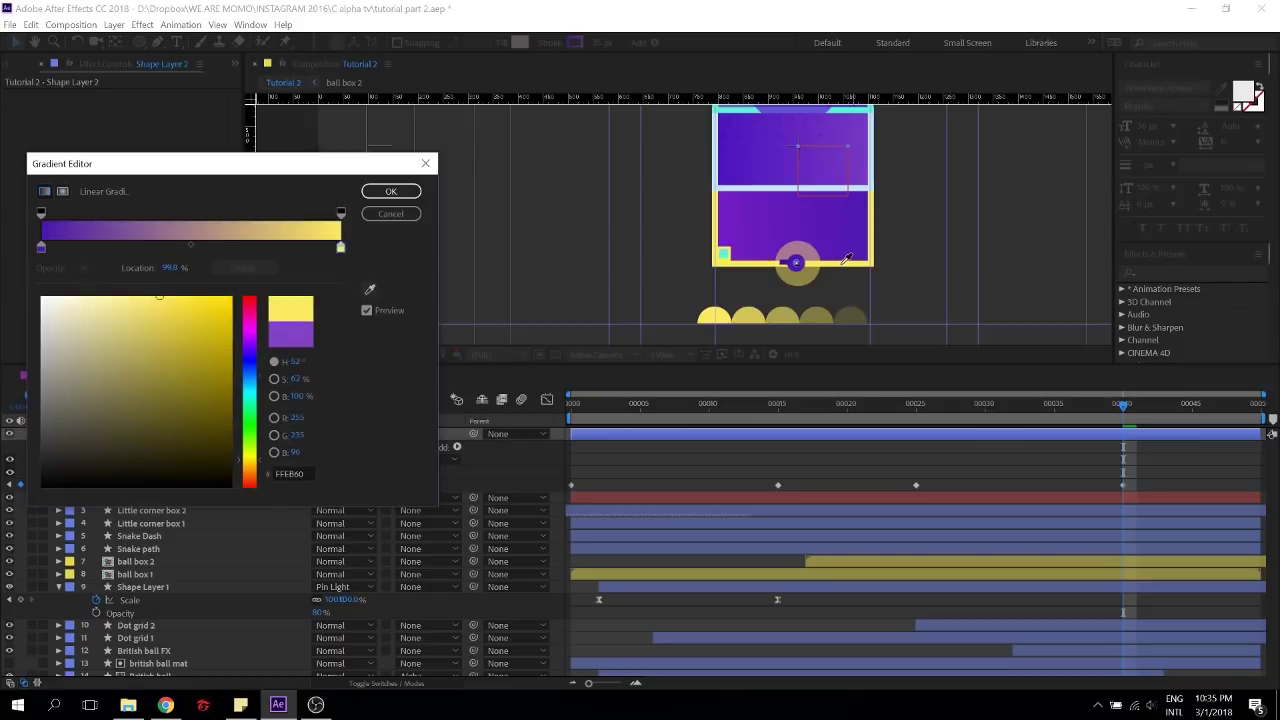
click(785, 275)
click(391, 191)
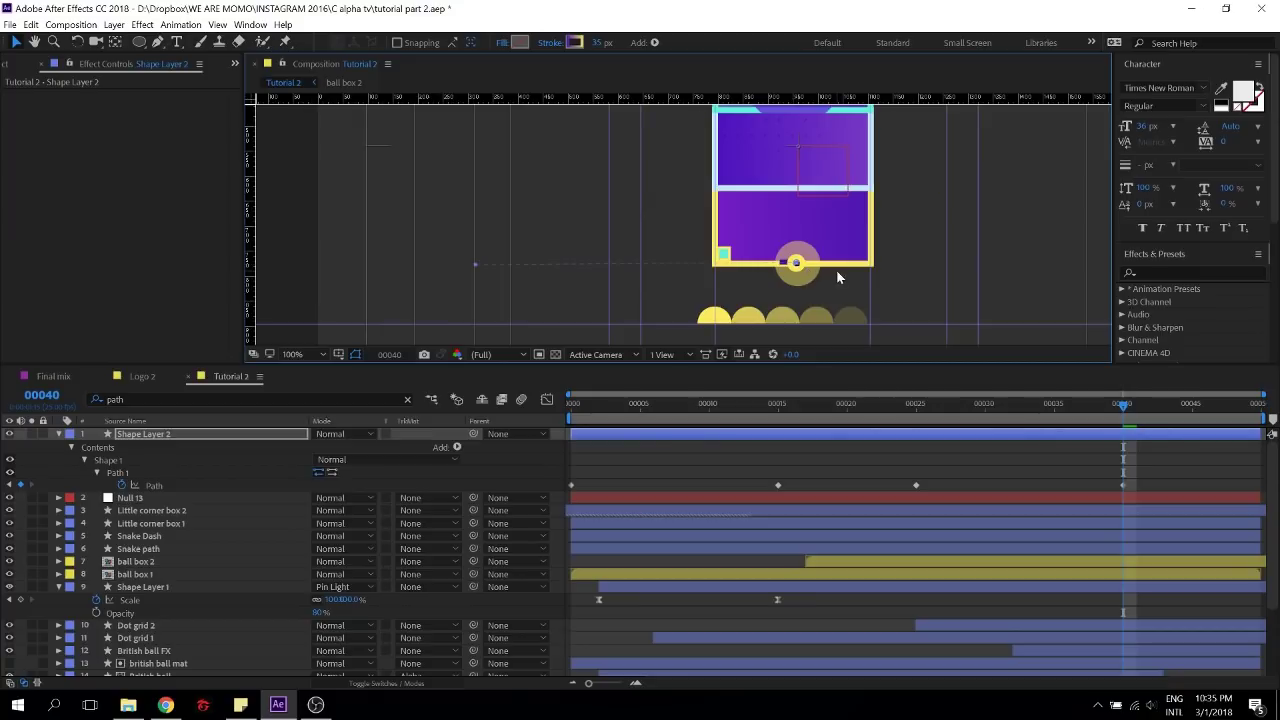
At frame 17, move the stroke gradient's end point onto the line's right endpoint, and preview the animation
key(period)
drag(1124, 419, 800, 420)
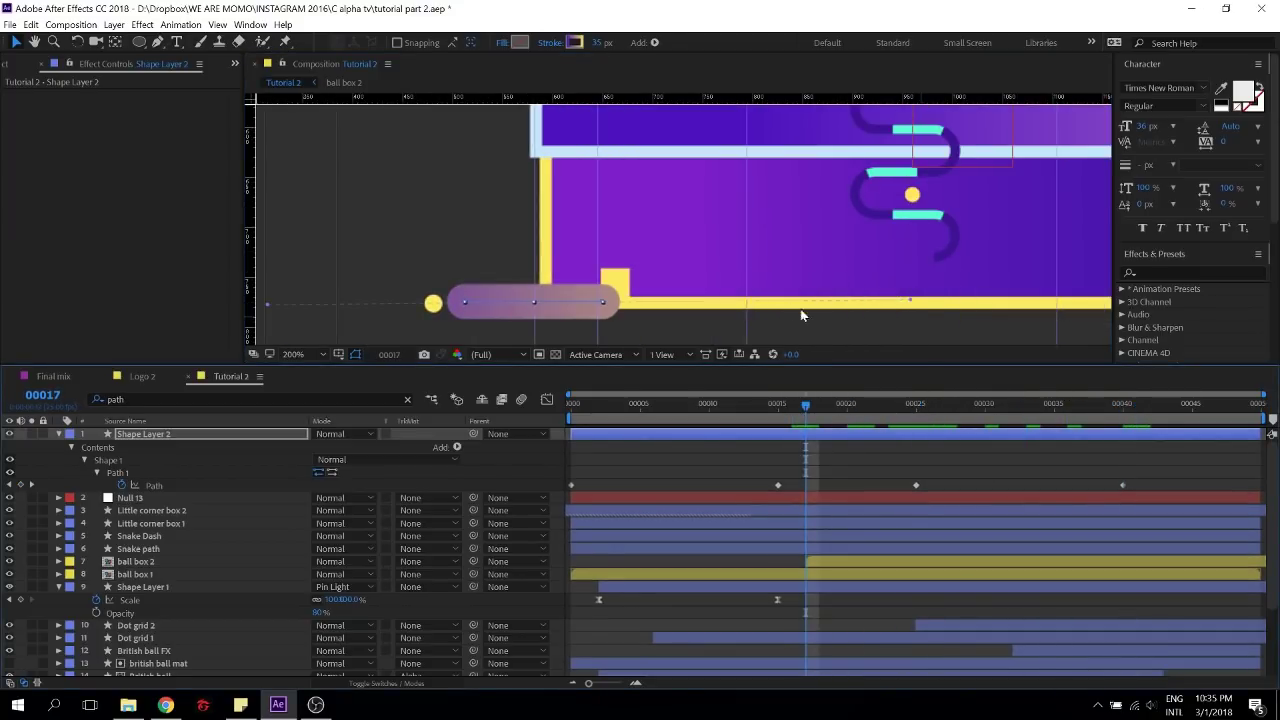
drag(911, 301, 592, 322)
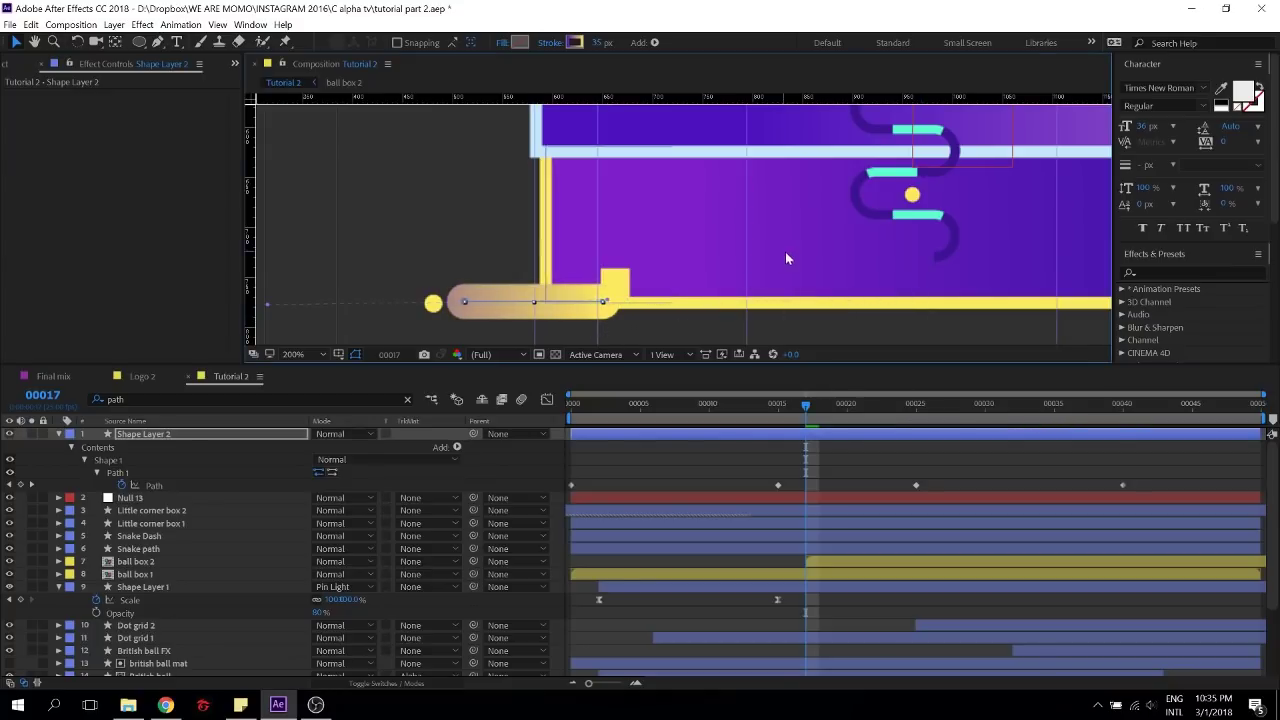
scroll(785, 251, down, 1)
key(space)
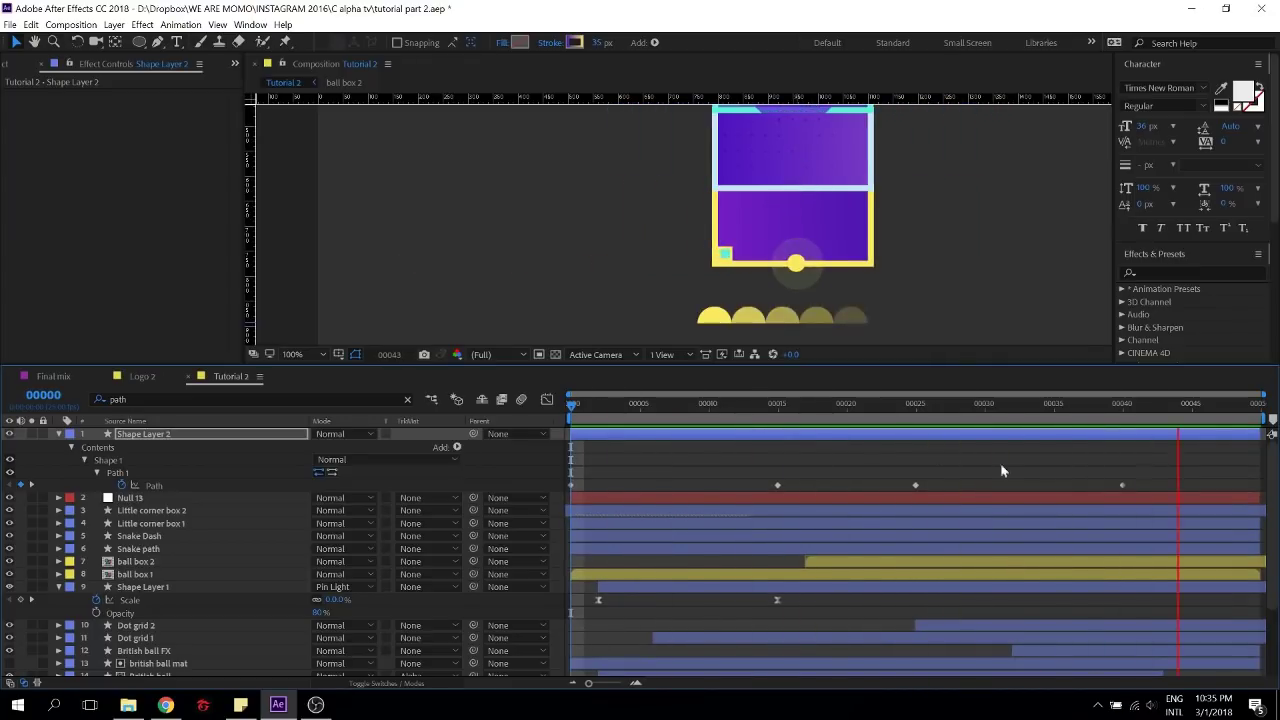
key(space)
Apply Easy Ease to all Path keyframes, lengthen the first keyframe's outgoing influence in the speed graph for a slow start, and preview it
drag(1136, 474, 522, 496)
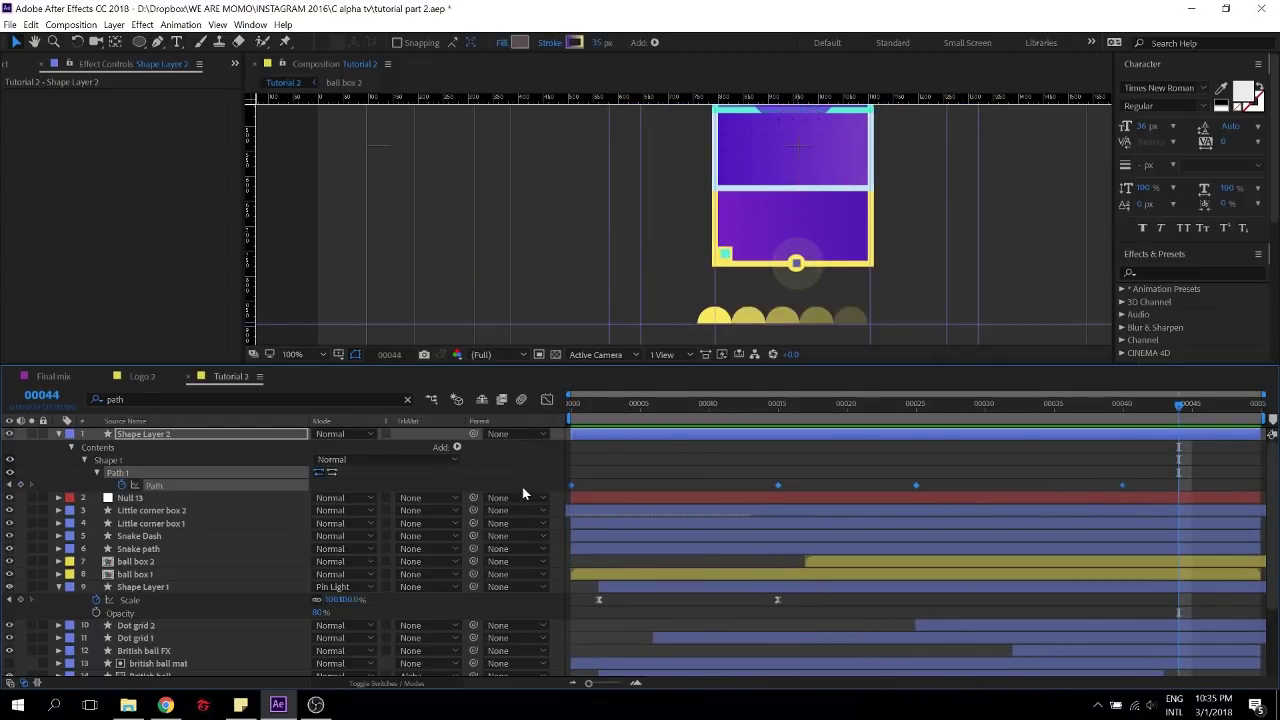
key(F9)
click(546, 400)
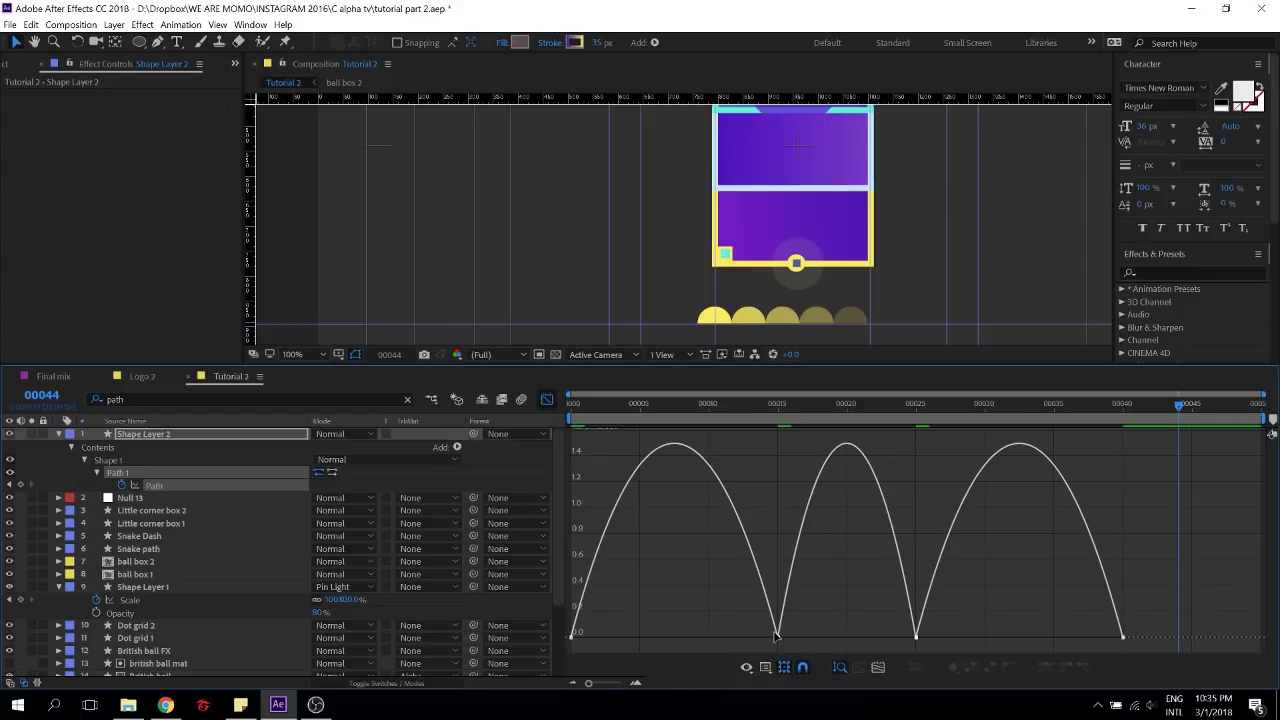
click(572, 636)
drag(604, 637, 674, 636)
click(577, 405)
key(space)
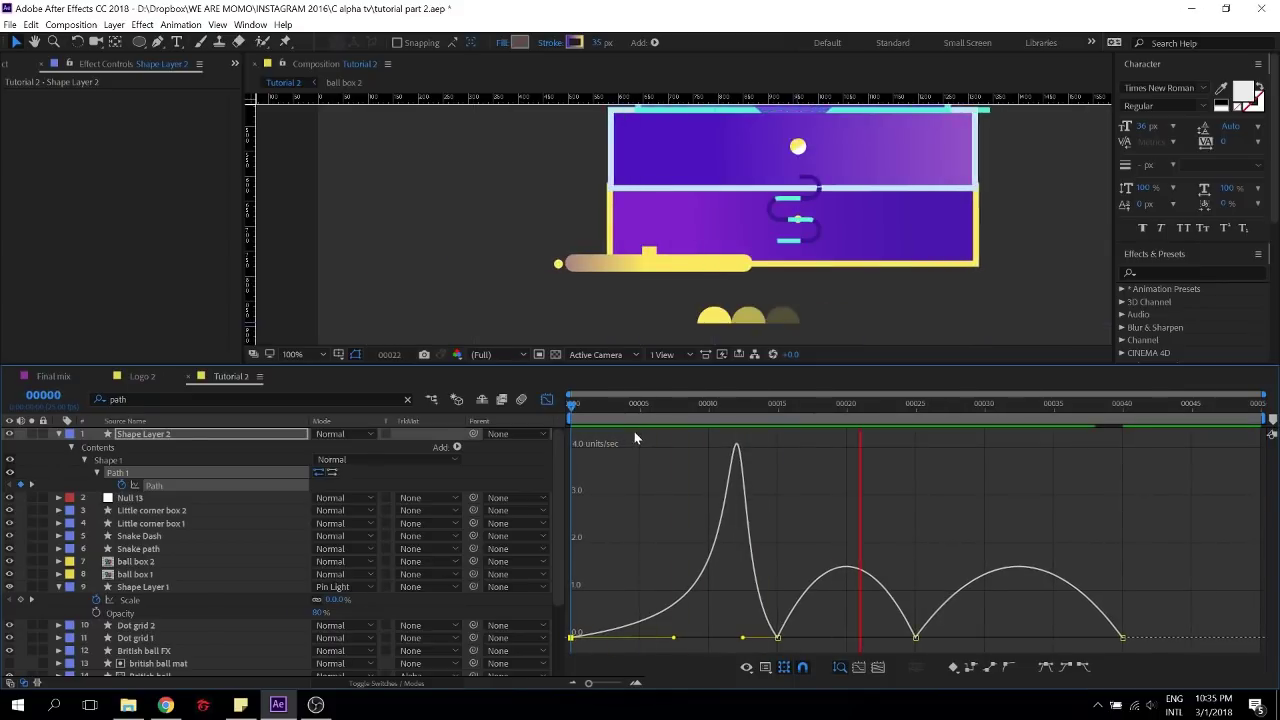
key(space)
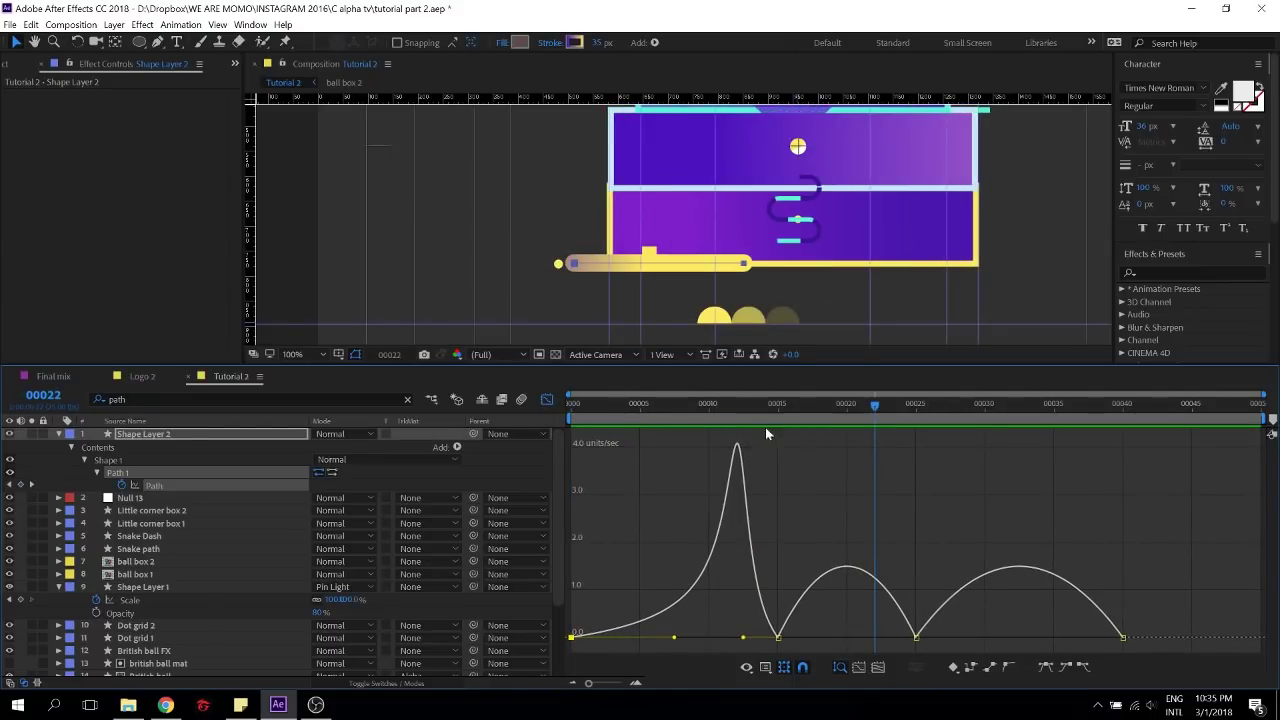
Lengthen the incoming influence of the Path keyframes at frames 25 and 40 so both segments start fast and slow down
click(917, 638)
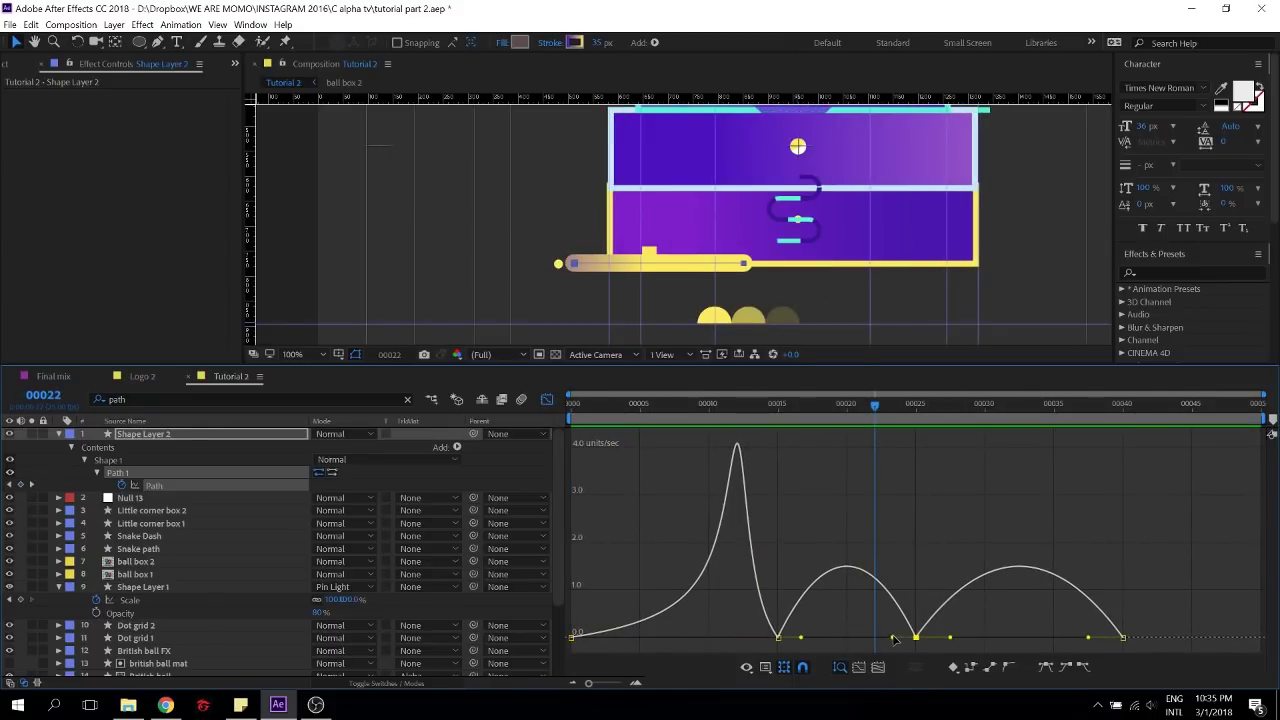
drag(847, 637, 782, 645)
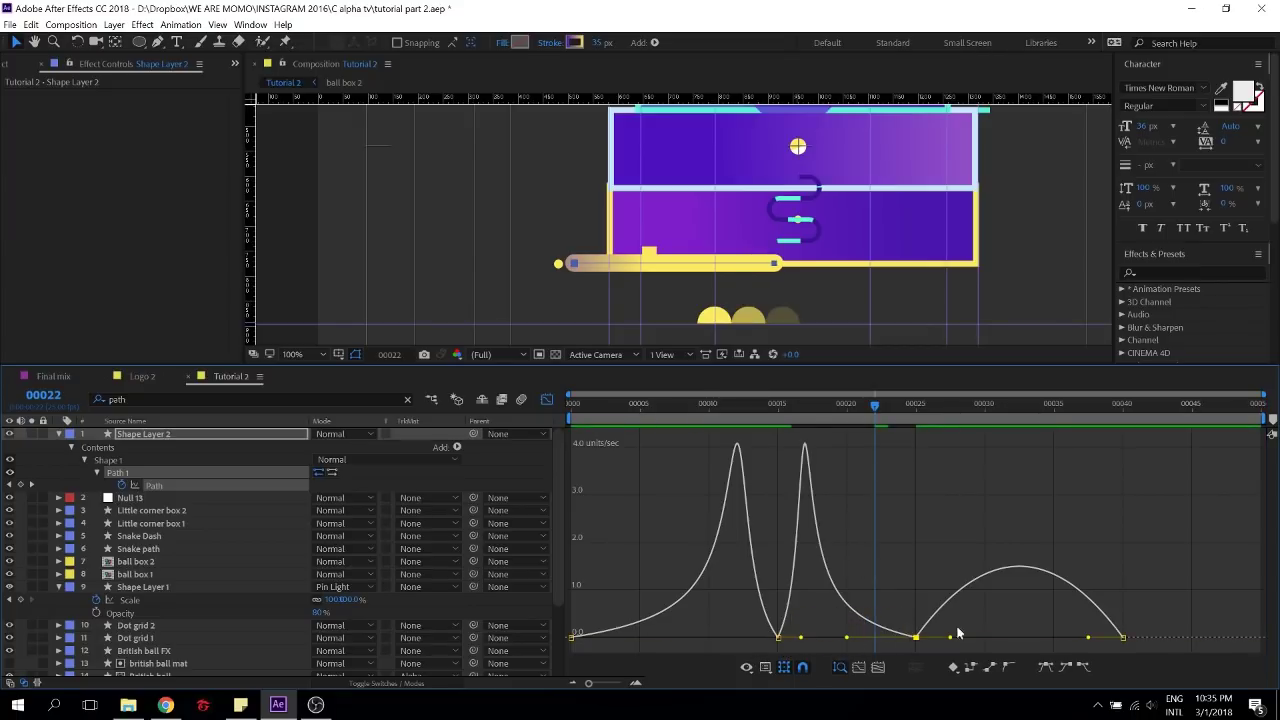
drag(1087, 639, 951, 638)
drag(870, 410, 481, 413)
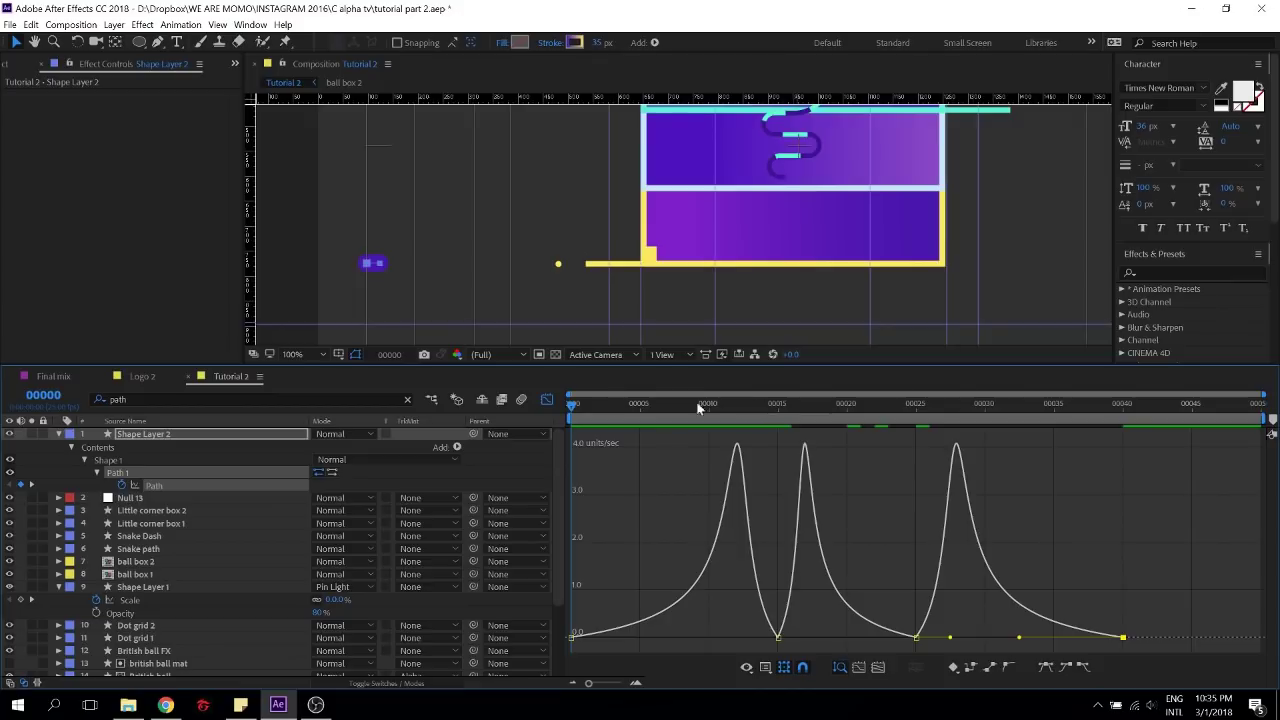
click(547, 399)
Trim the end of Shape Layer 2 to frame 40 and preview the animation from the start
drag(1051, 408, 1122, 410)
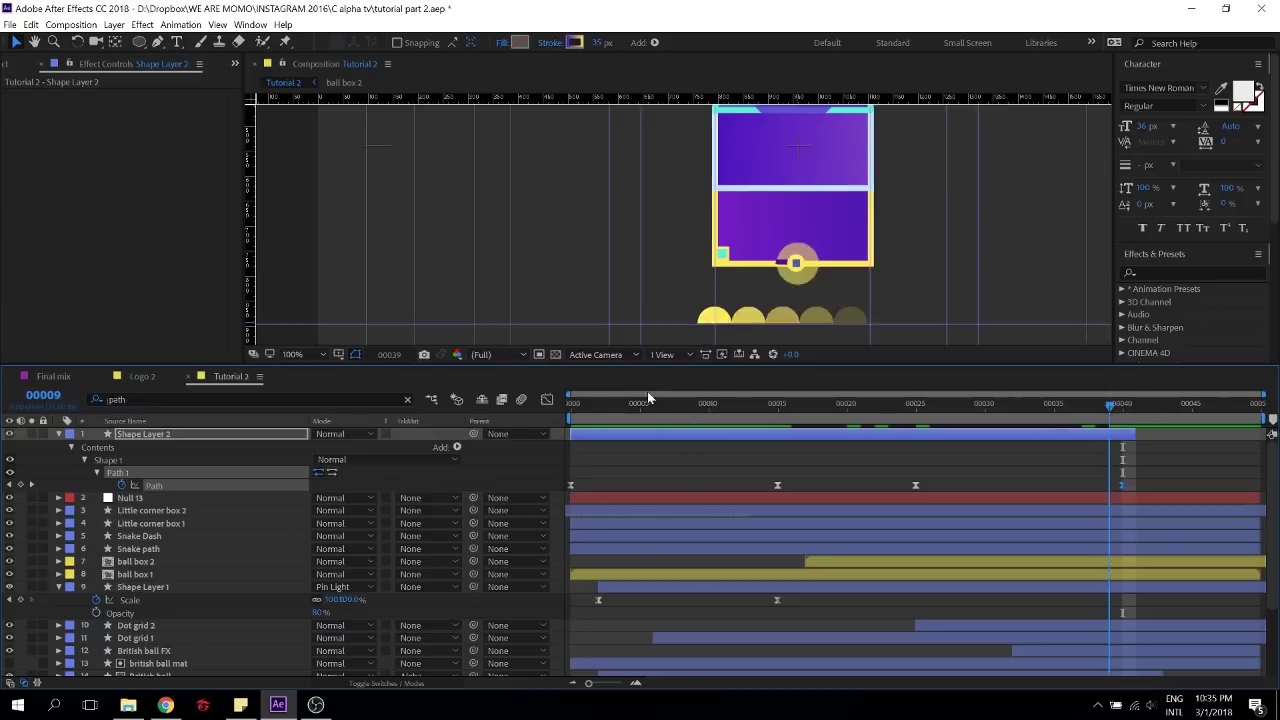
key(Home)
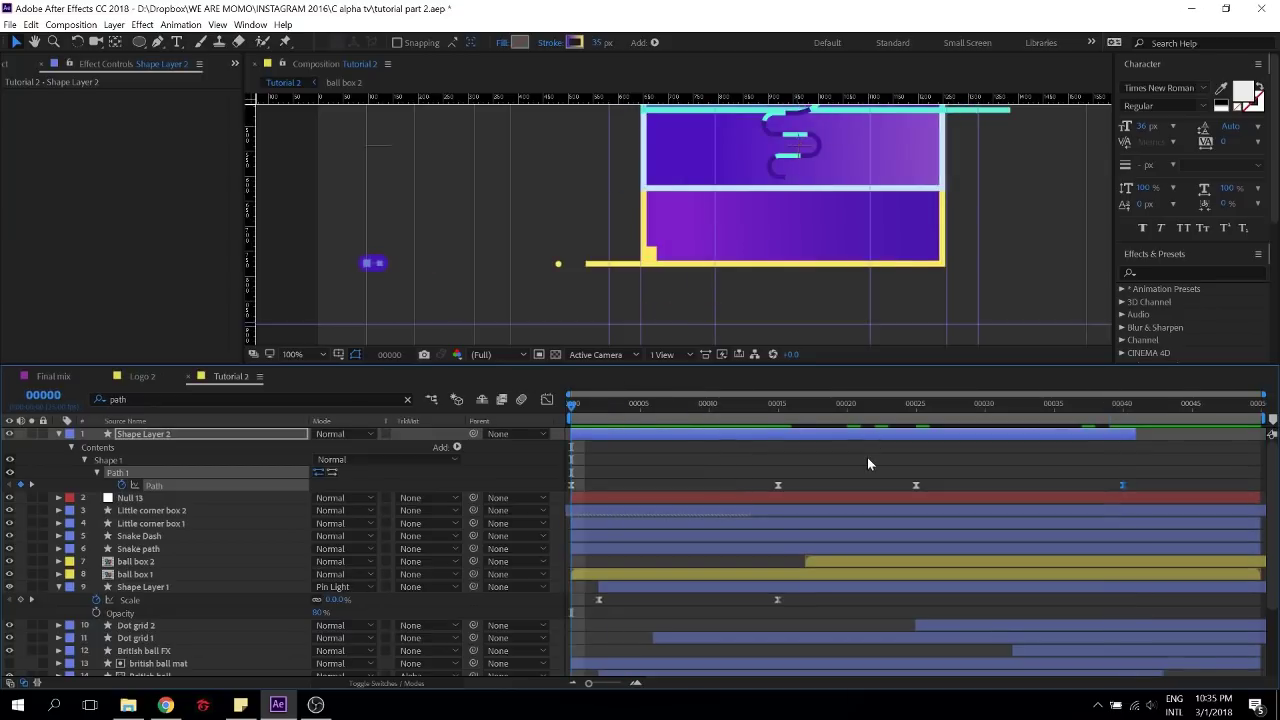
click(867, 457)
key(space)
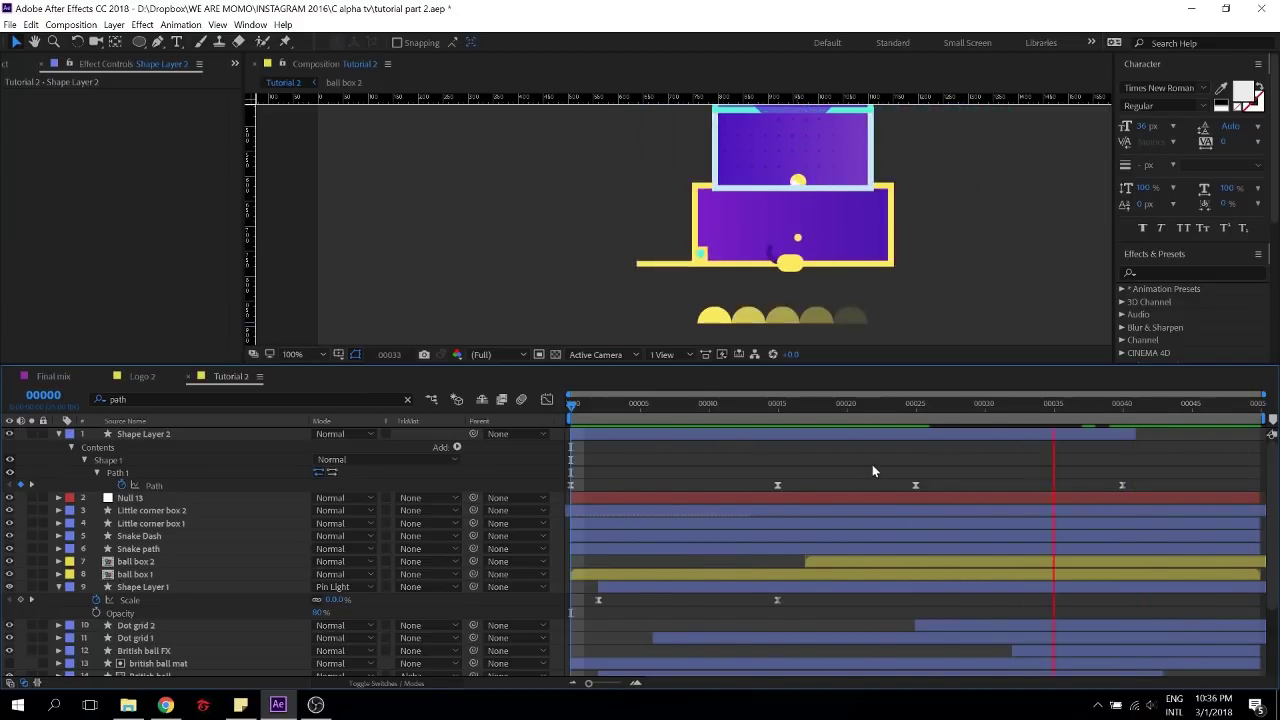
key(space)
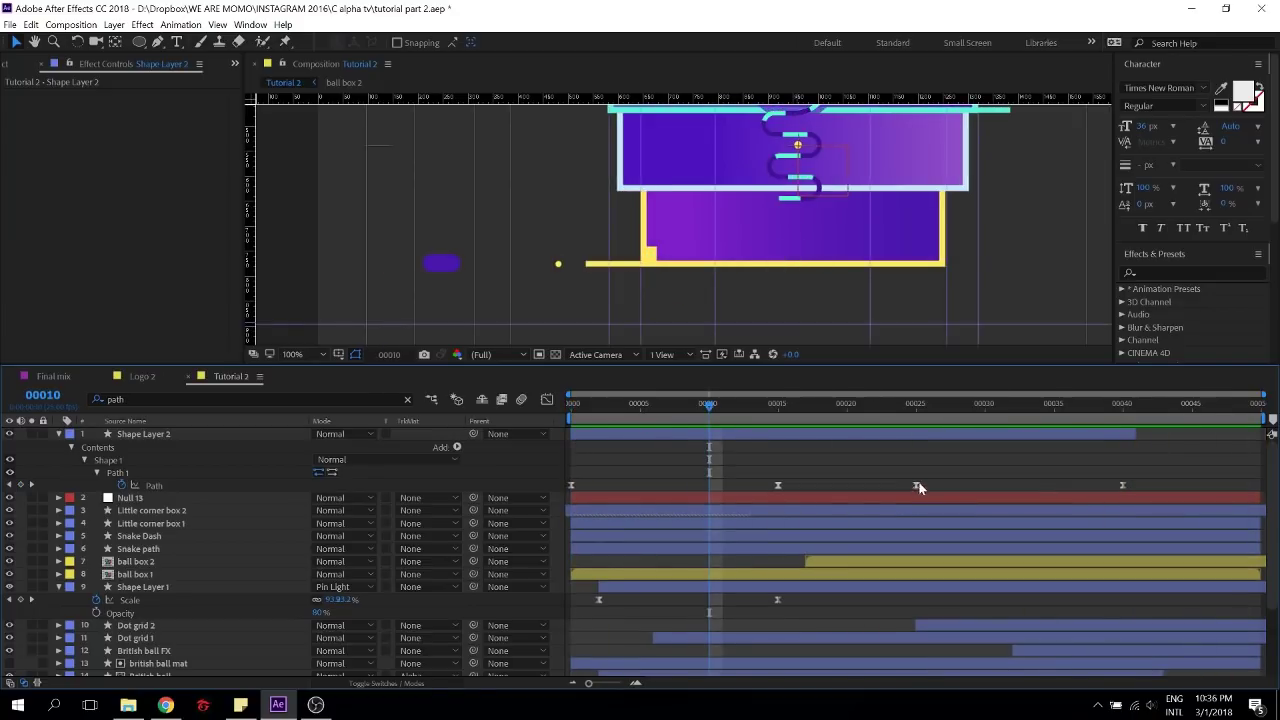
Move the third Path keyframe to frame 29 and play back the new timing
drag(916, 486, 970, 488)
drag(957, 407, 756, 432)
key(space)
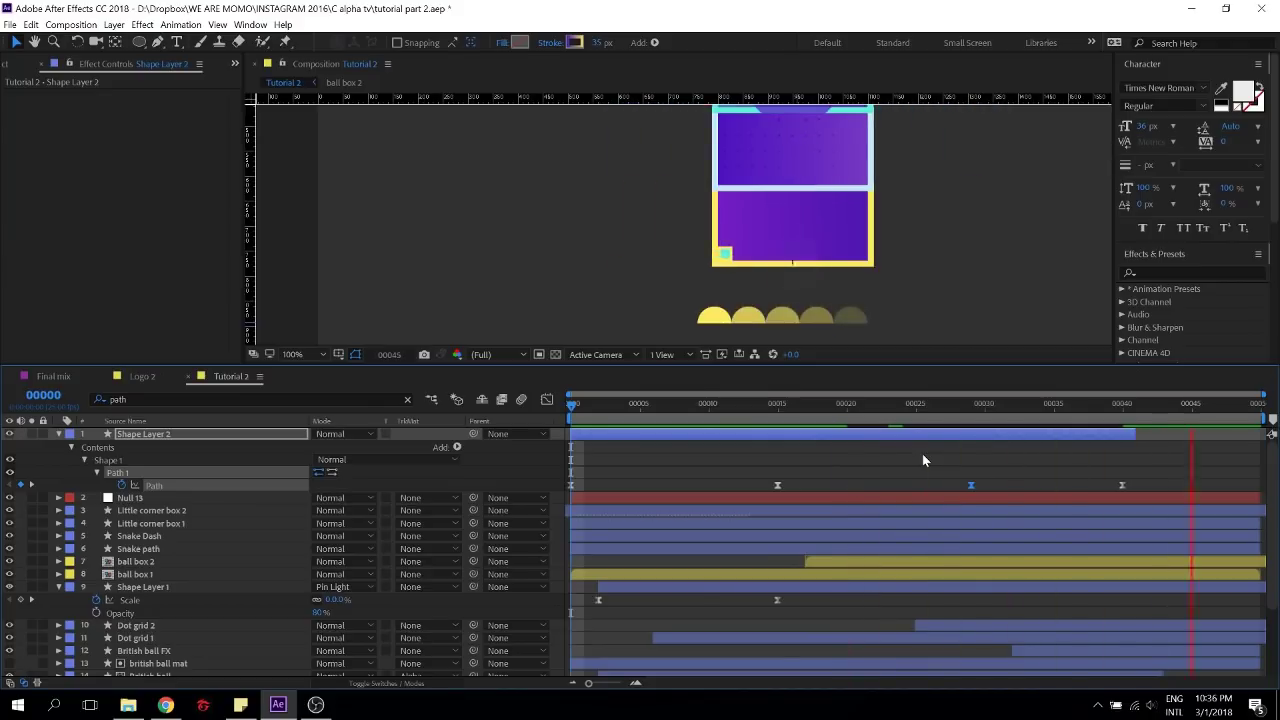
key(space)
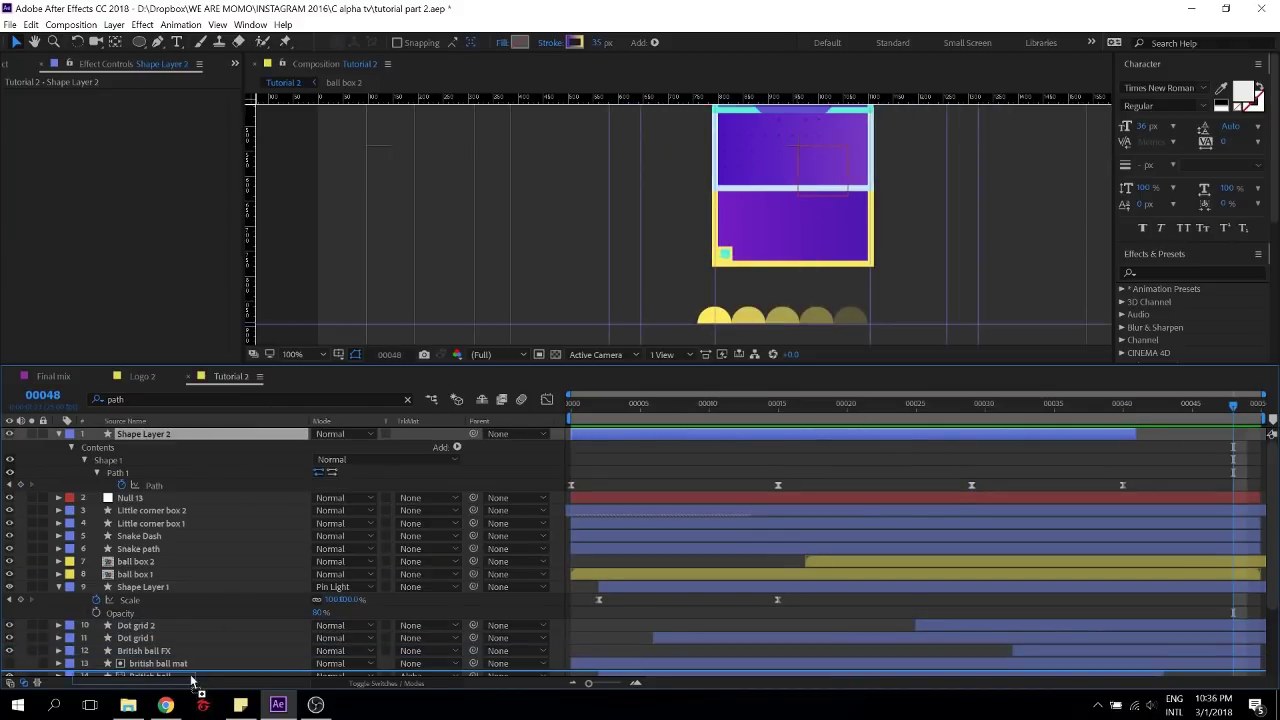
Move Shape Layer 2 down the layer stack to between British ball and Box 1, and save the project
scroll(190, 680, down, 3)
drag(188, 681, 196, 605)
key(ctrl+s)
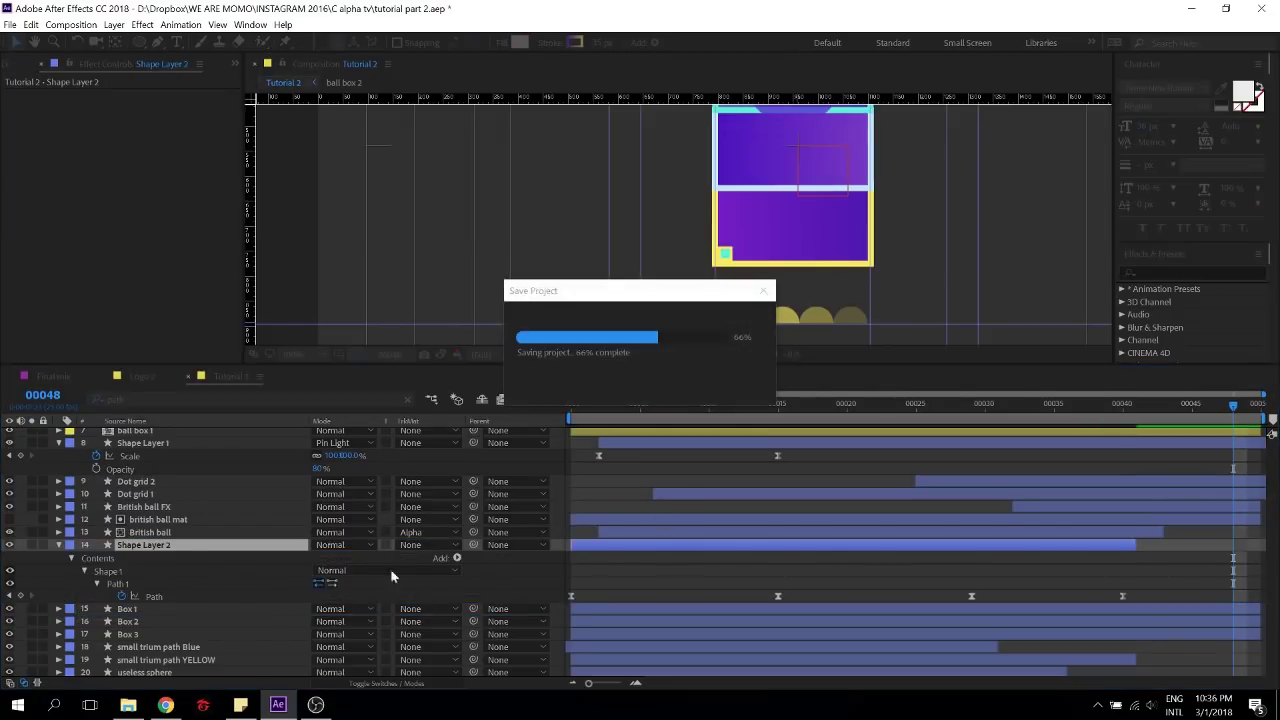
Rename Shape Layer 2 as "Fat little trim path" and save the project
key(Return)
text(Fe)
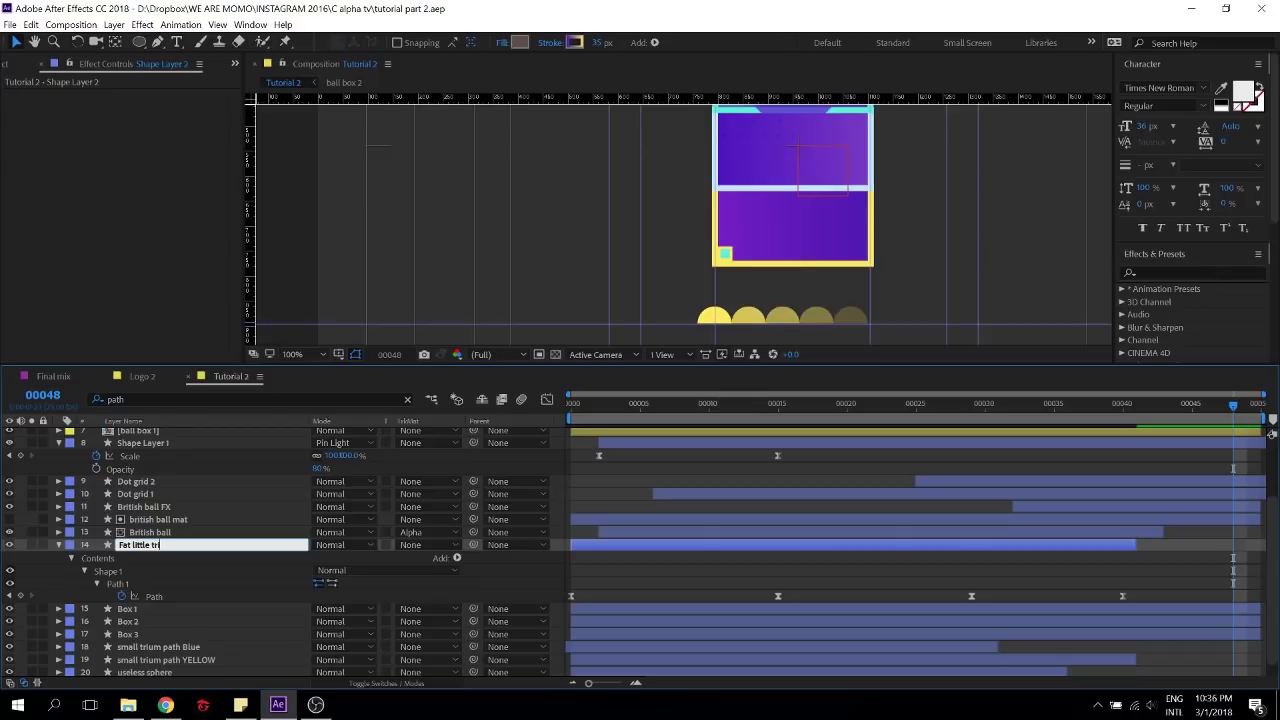
text(t little trim path)
key(Return)
key(ctrl+s)
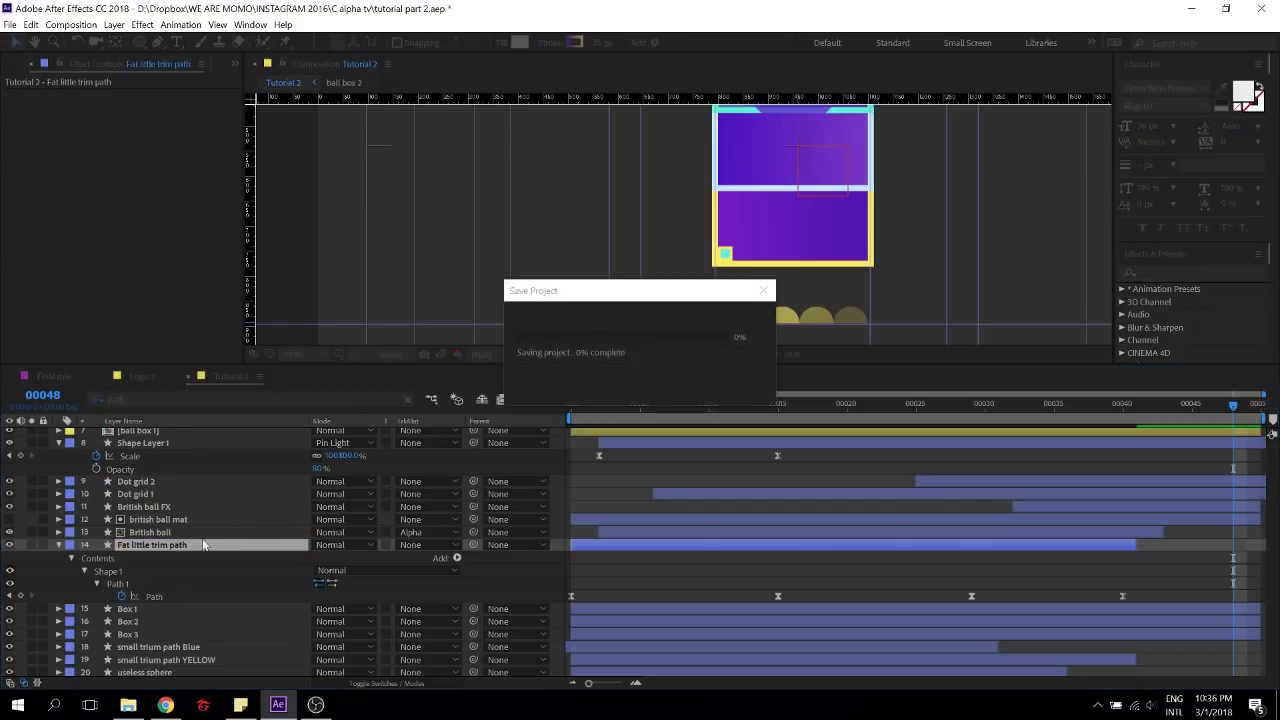
Play back the whole Tutorial 2 composition to check how the line moves with the boxes
scroll(824, 305, down, 2)
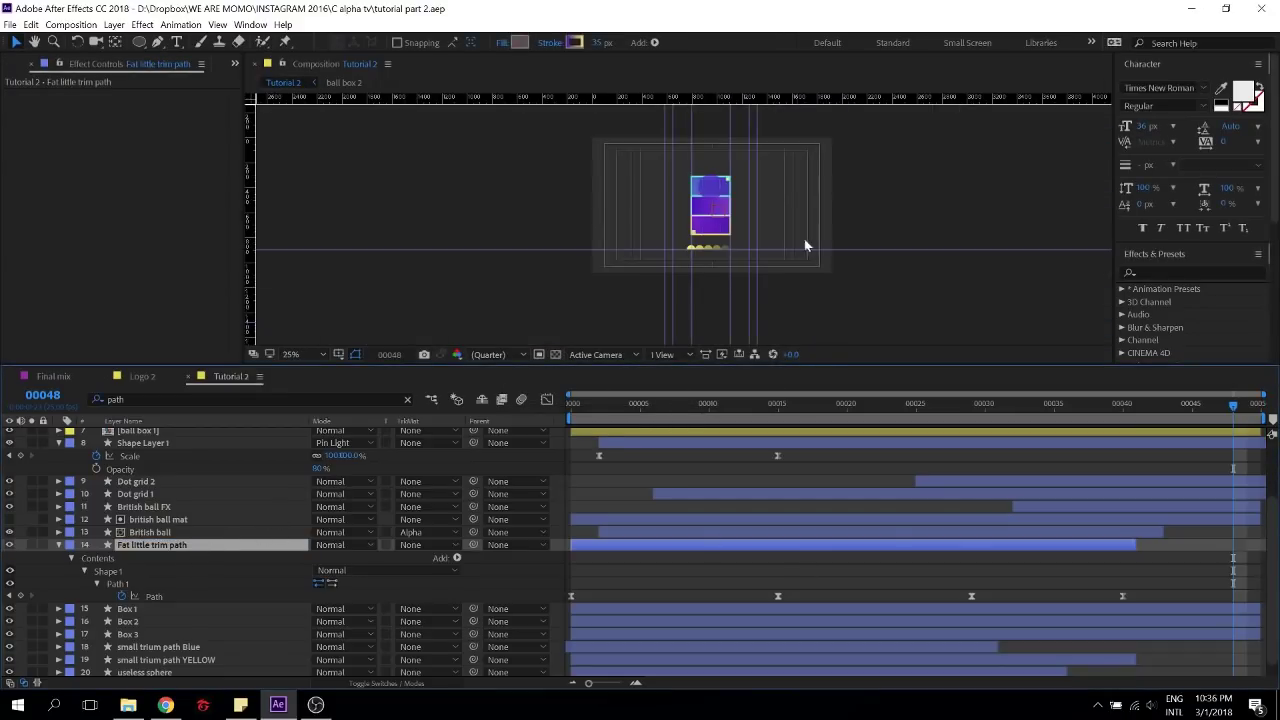
scroll(750, 241, up, 1)
drag(738, 227, 710, 251)
drag(639, 405, 459, 405)
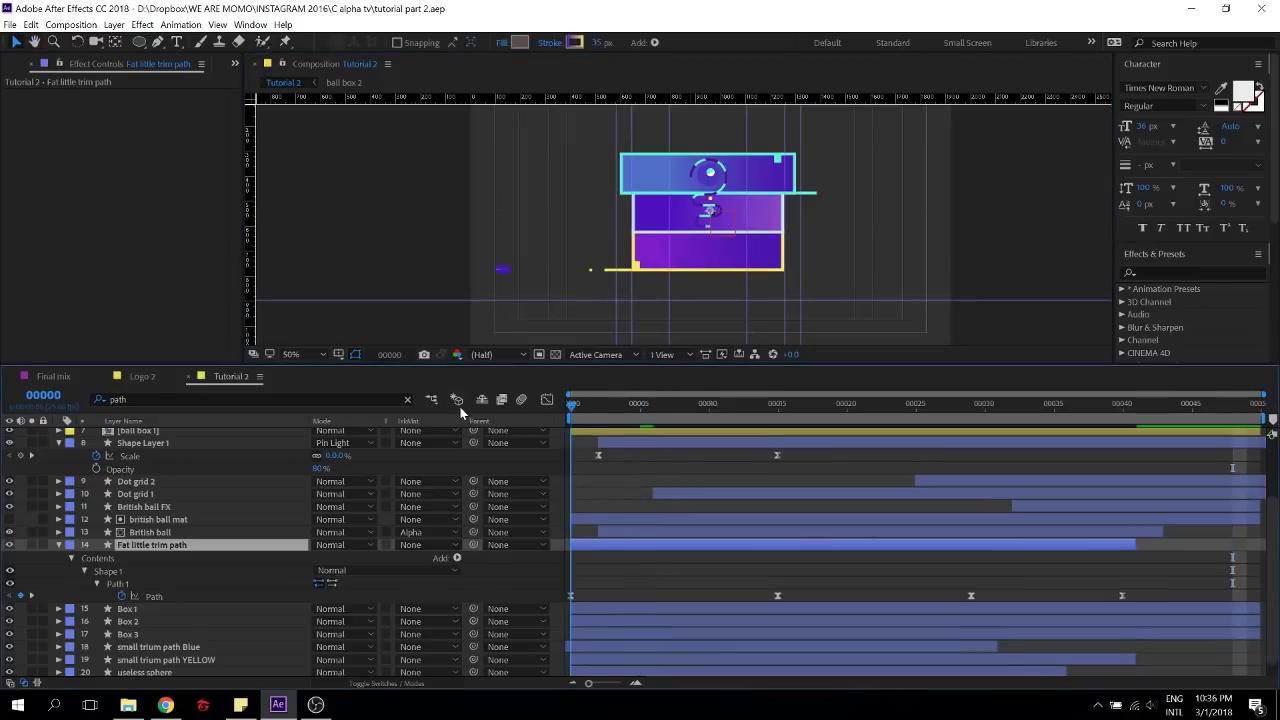
key(space)
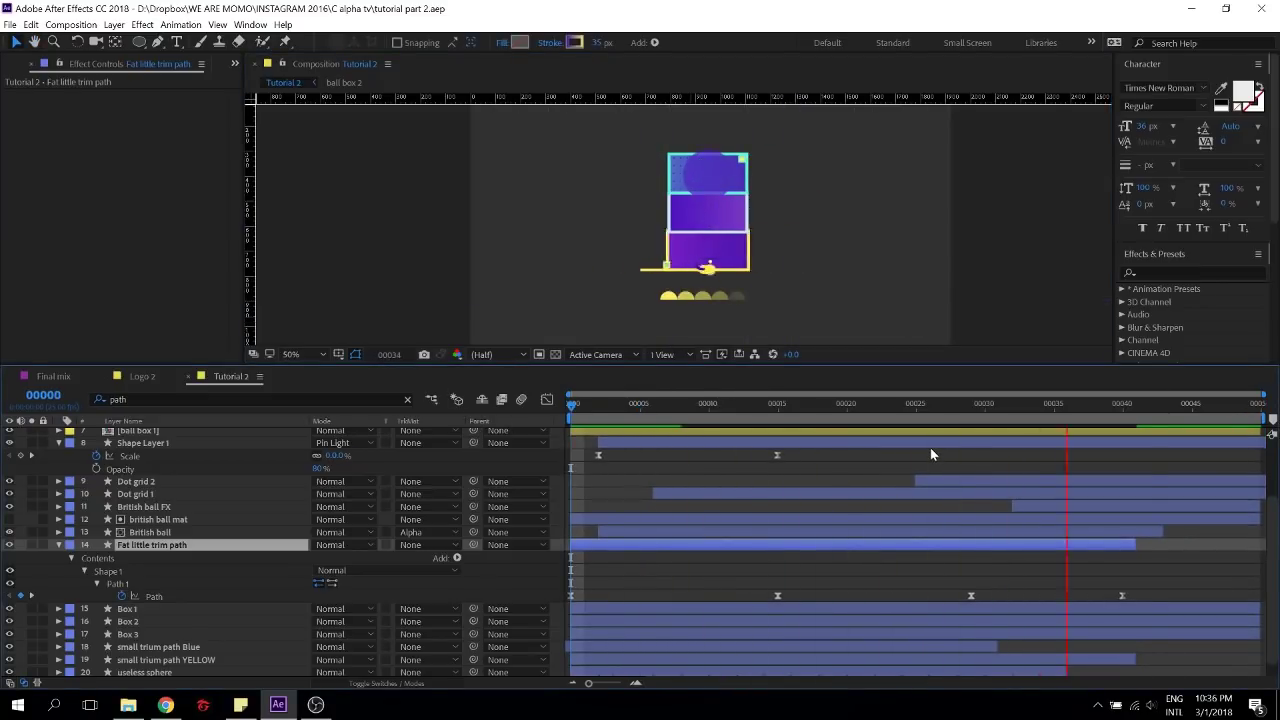
key(c)
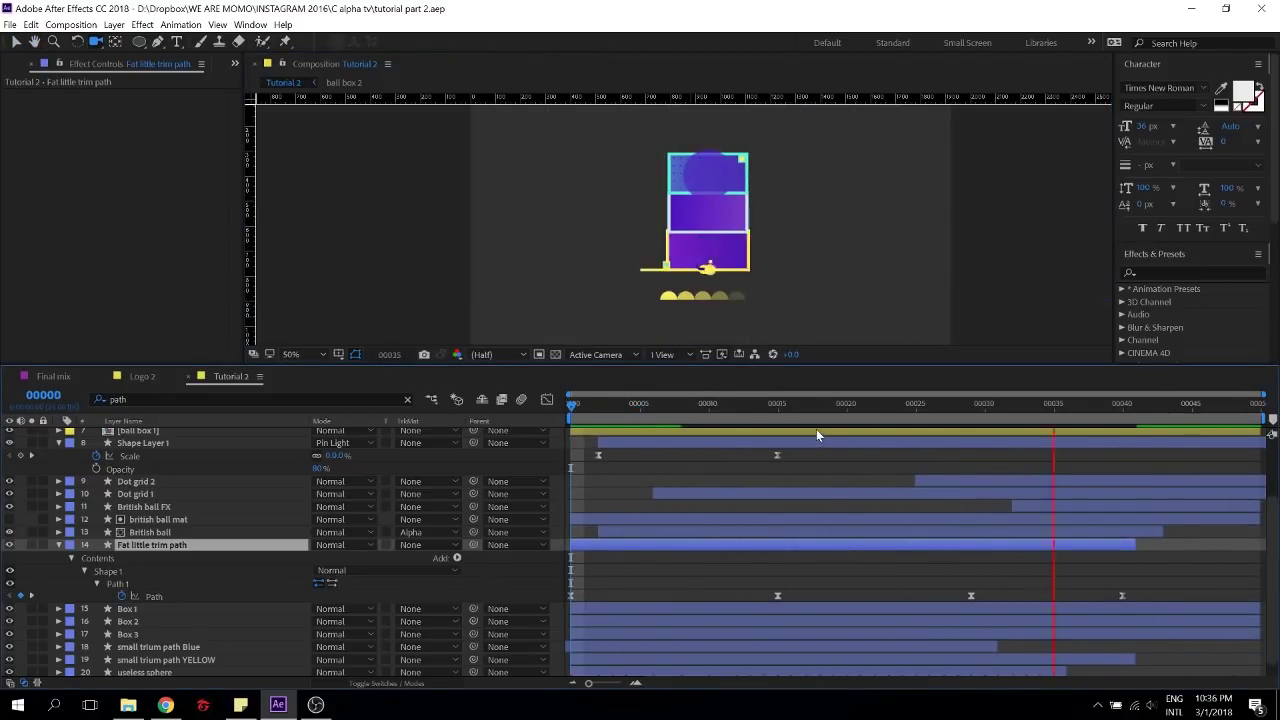
Go to frame 32 and duplicate the Fat little trim path layer
click(998, 410)
key(Page_Down)
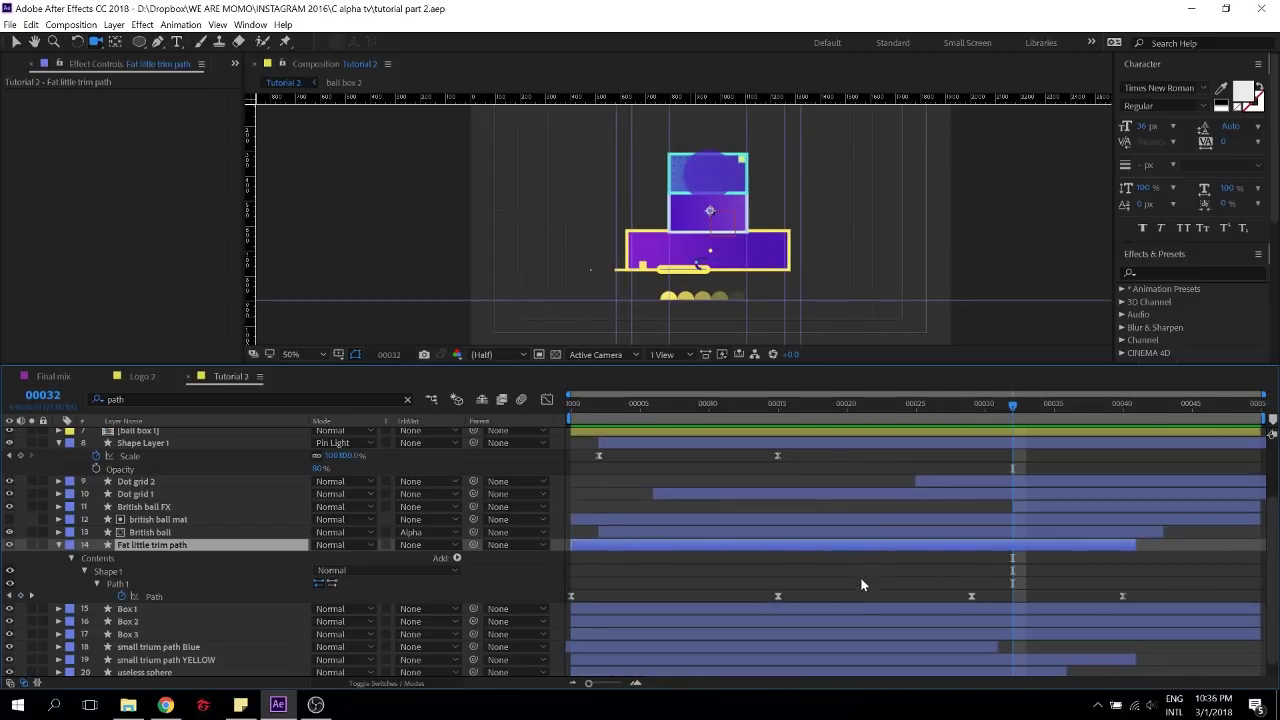
key(ctrl+d)
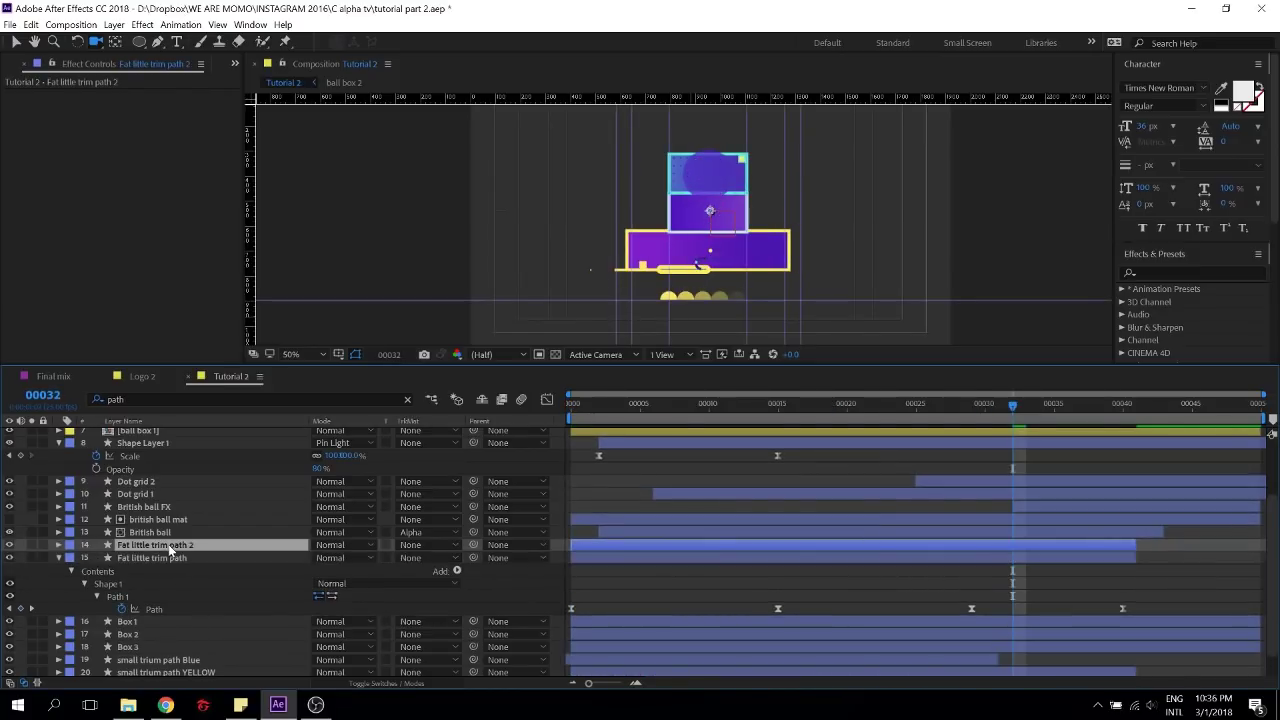
Flip the Fat little trim path 2 layer horizontally
right_click(171, 548)
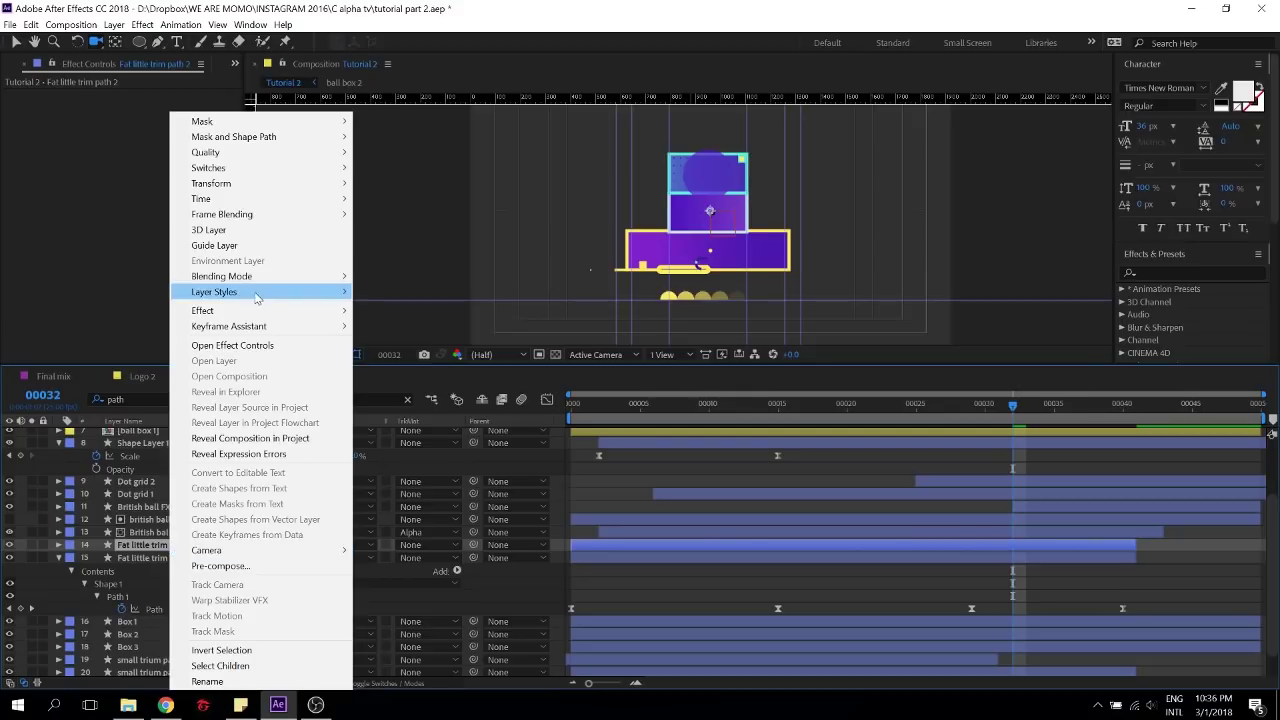
mouse_move(300, 184)
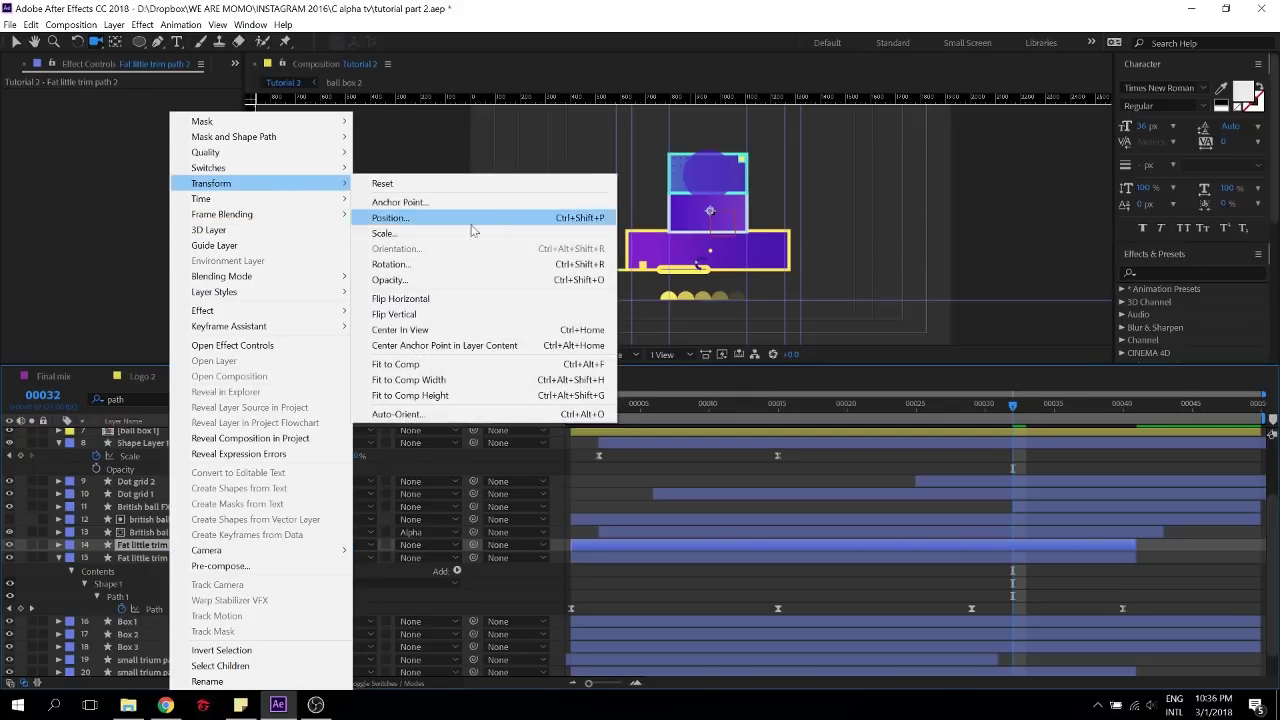
click(400, 298)
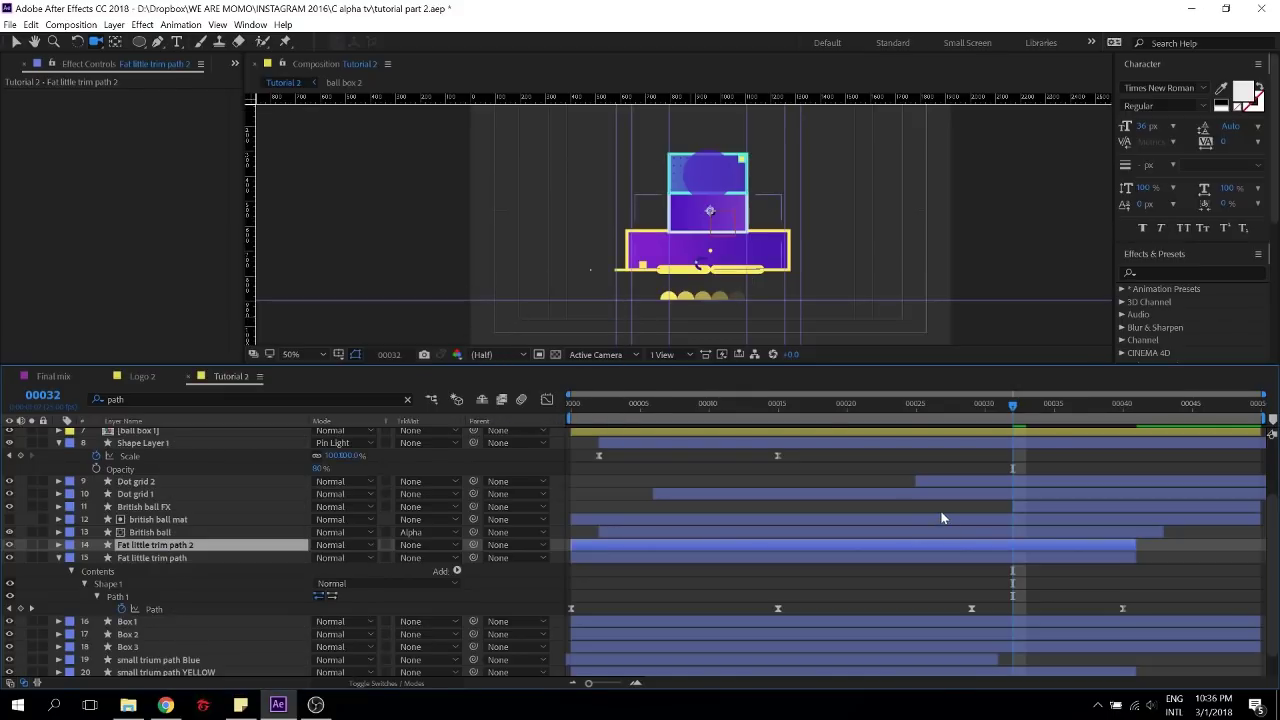
Move the Fat little trim path 2 line vertically onto the seam between the top and middle boxes
key(v)
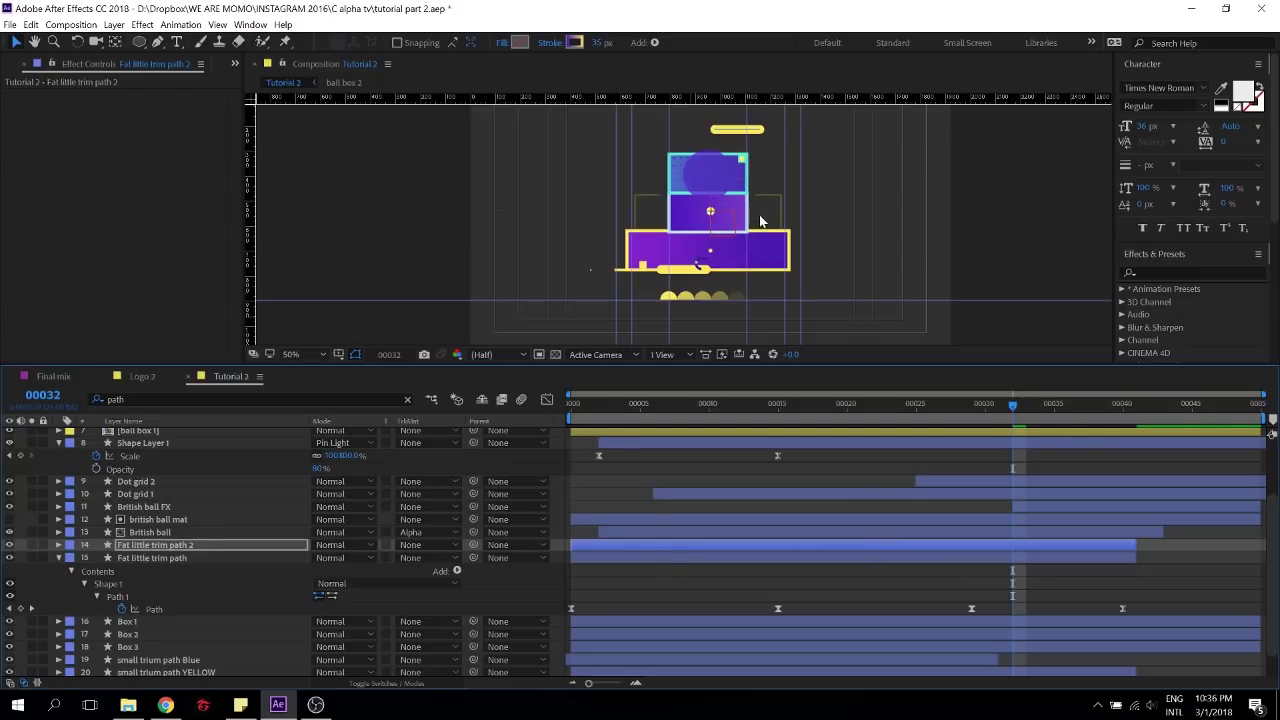
drag(788, 191, 775, 240)
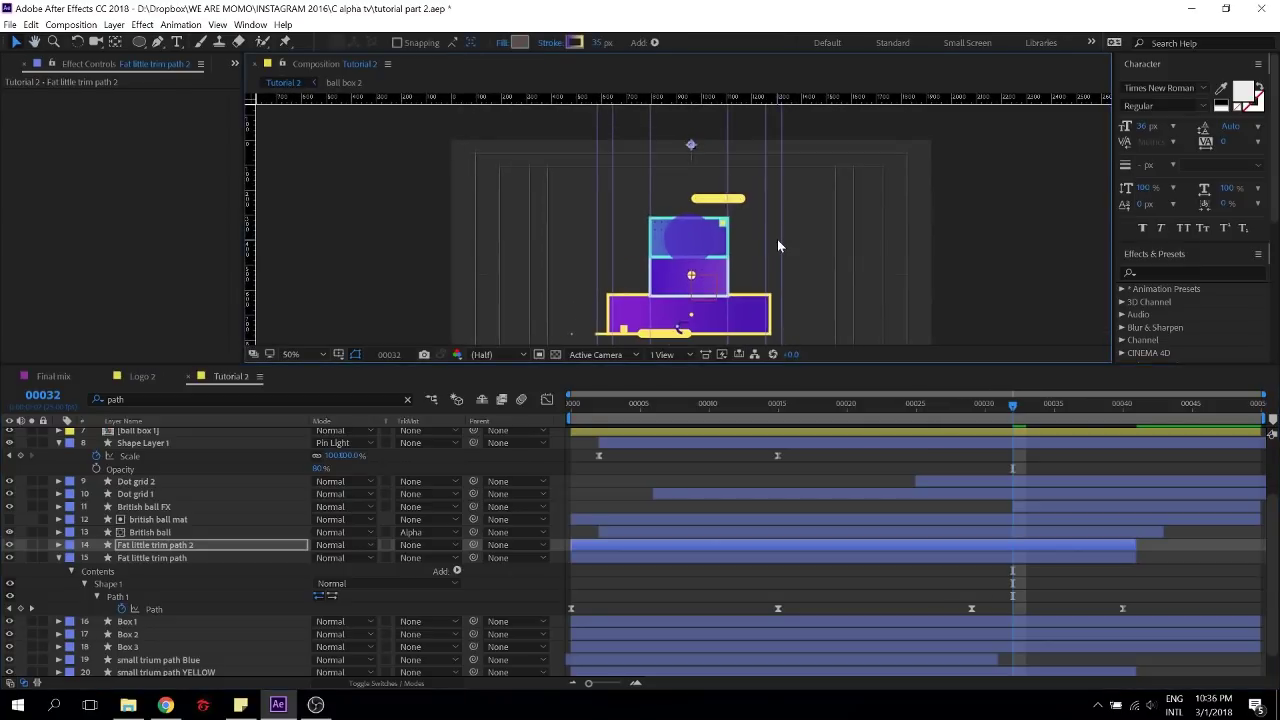
key(shift+Down)
key(shift+Down)
key(shift+Down)
key(shift+Down)
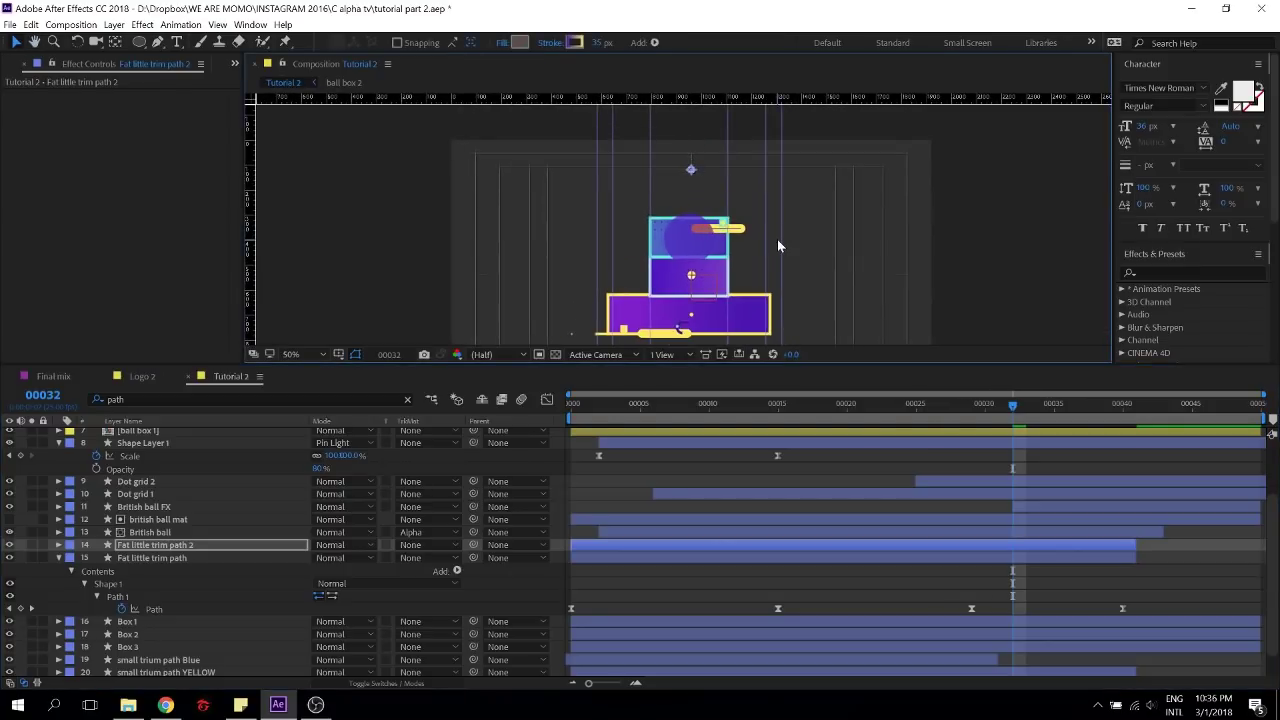
key(shift+Down)
key(shift+Down)
key(shift+Down)
key(shift+Down)
key(shift+Down)
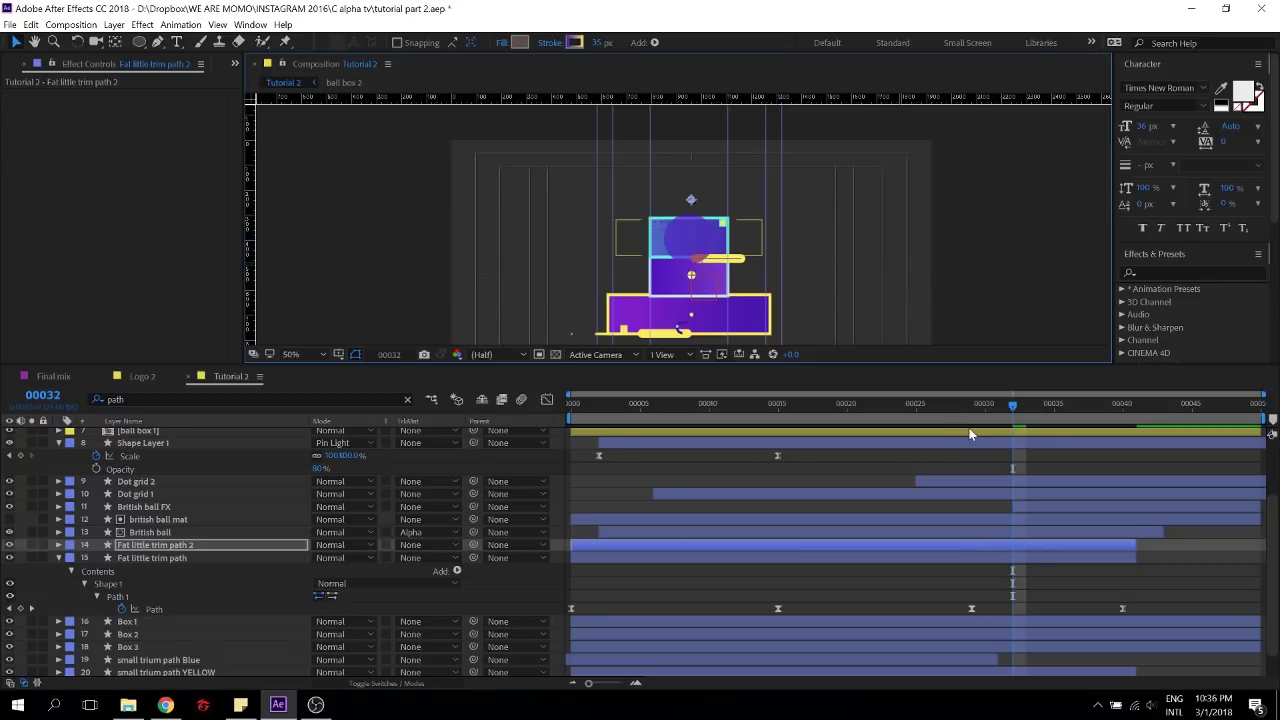
Shift the Fat little trim path 2 line left to the boxes' left edge, and go to frame 40
key(shift+Left)
key(shift+Left)
key(shift+Left)
key(shift+Left)
key(shift+Left)
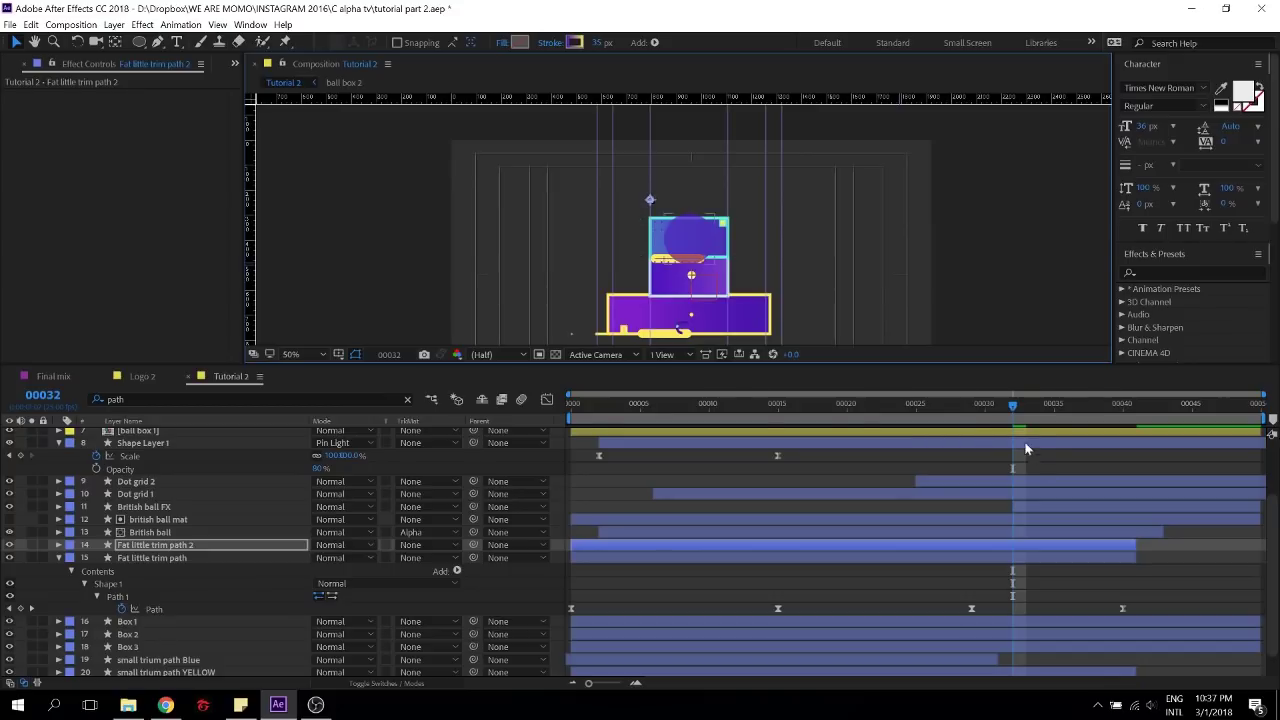
drag(1017, 405, 1124, 410)
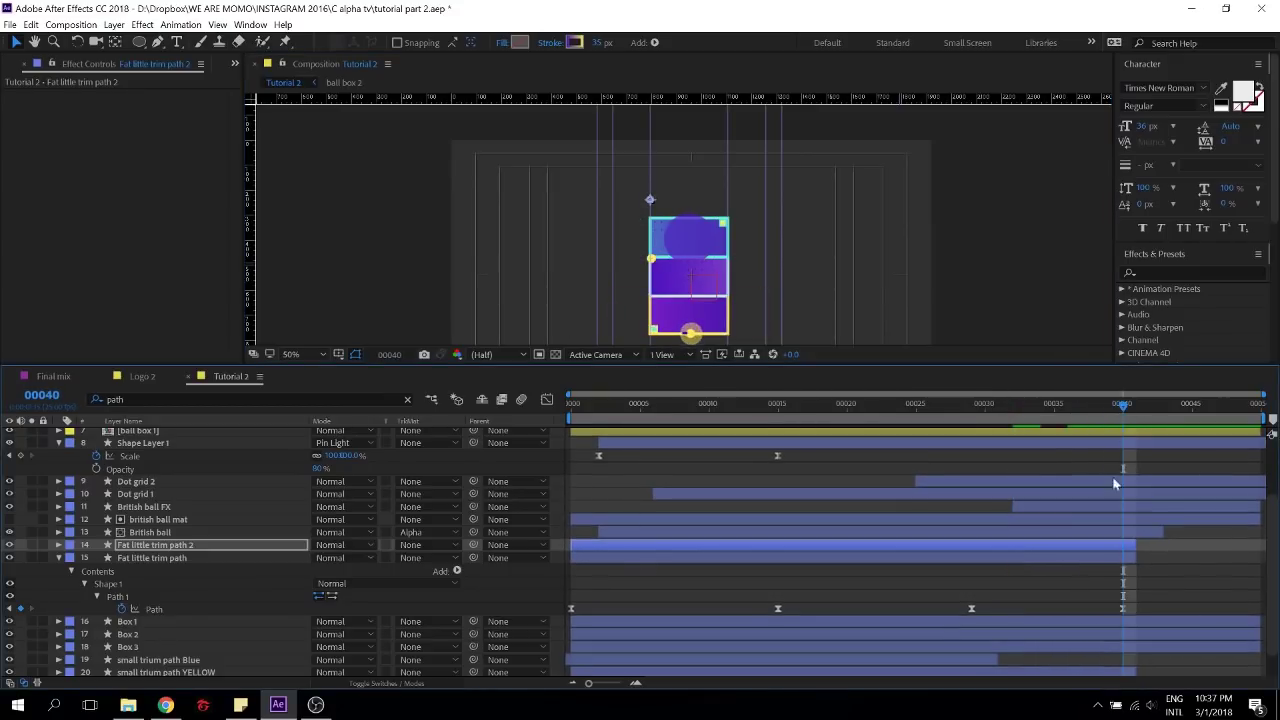
click(1074, 547)
click(575, 43)
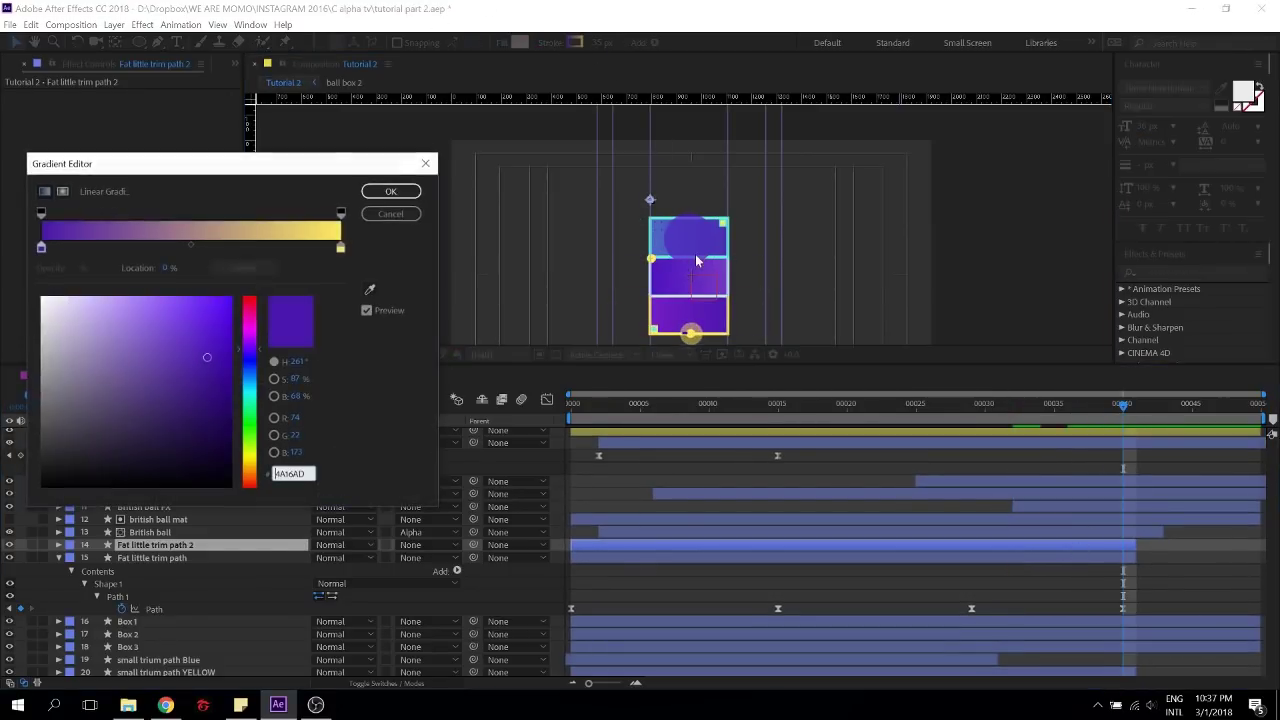
click(391, 191)
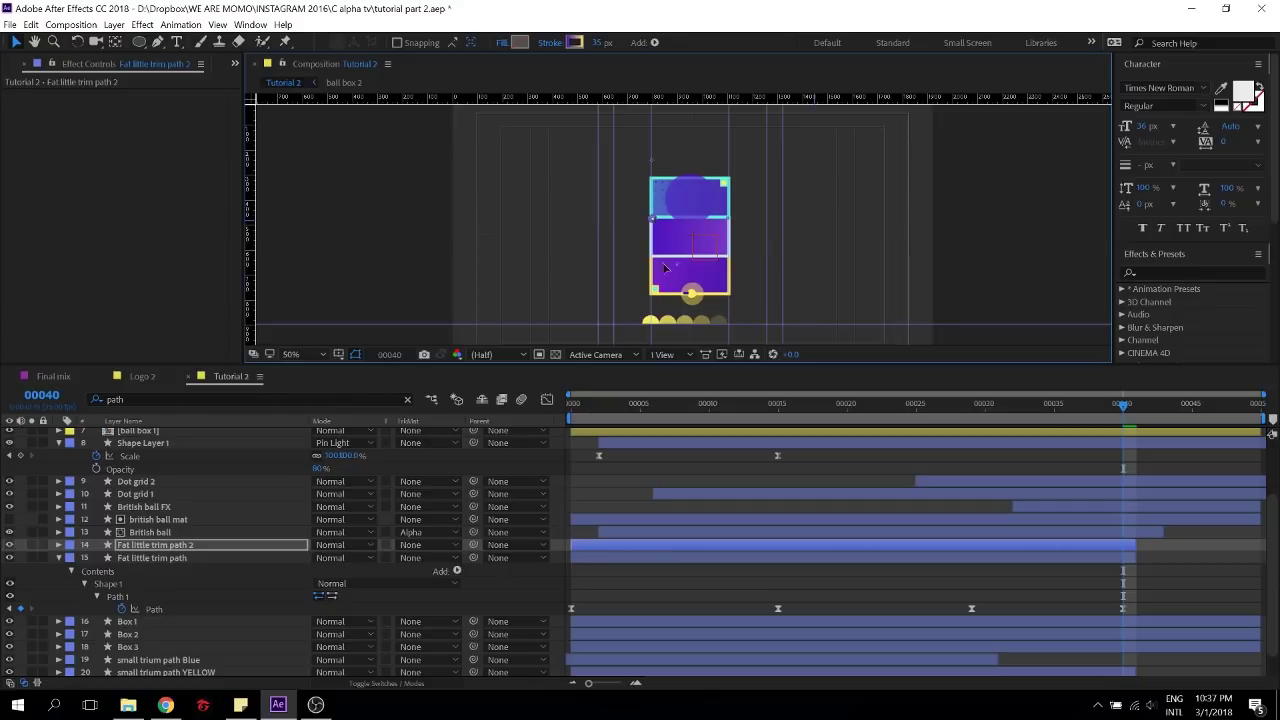
drag(650, 232, 783, 227)
key(ctrl+z)
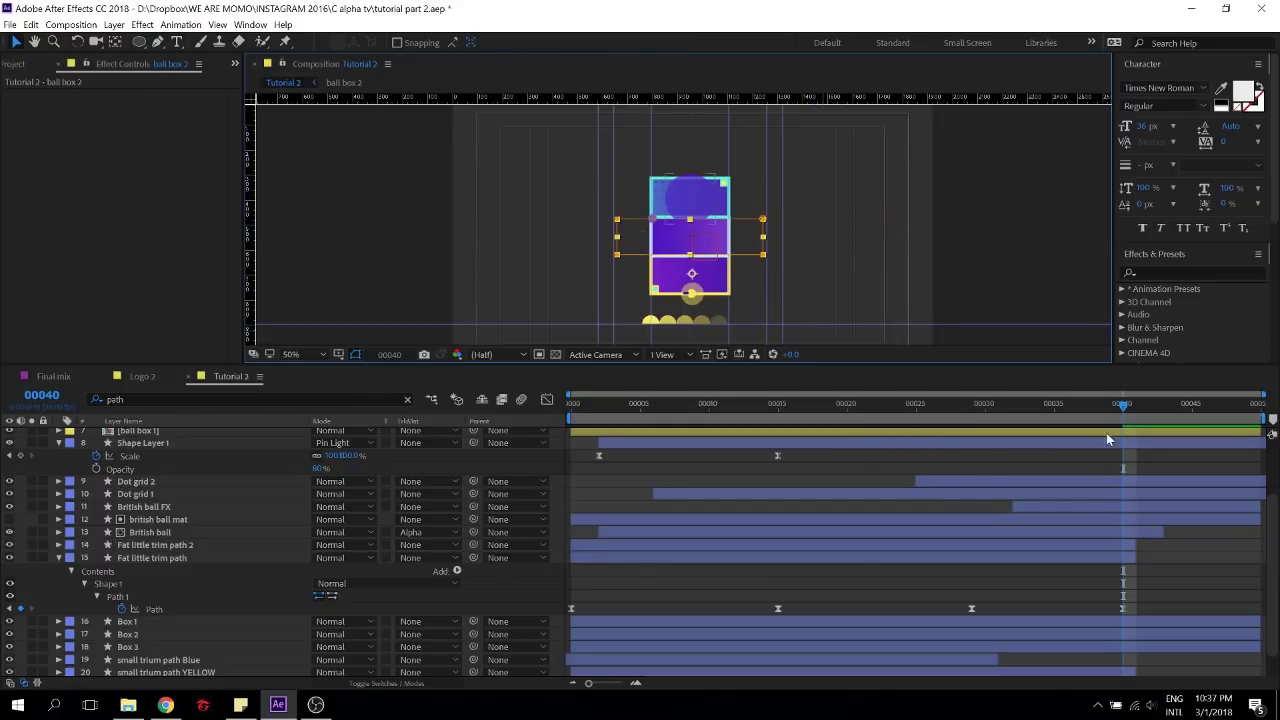
Stretch the stroke gradient of Fat little trim path 2 horizontally from the boxes' left edge to well beyond their right edge
click(185, 549)
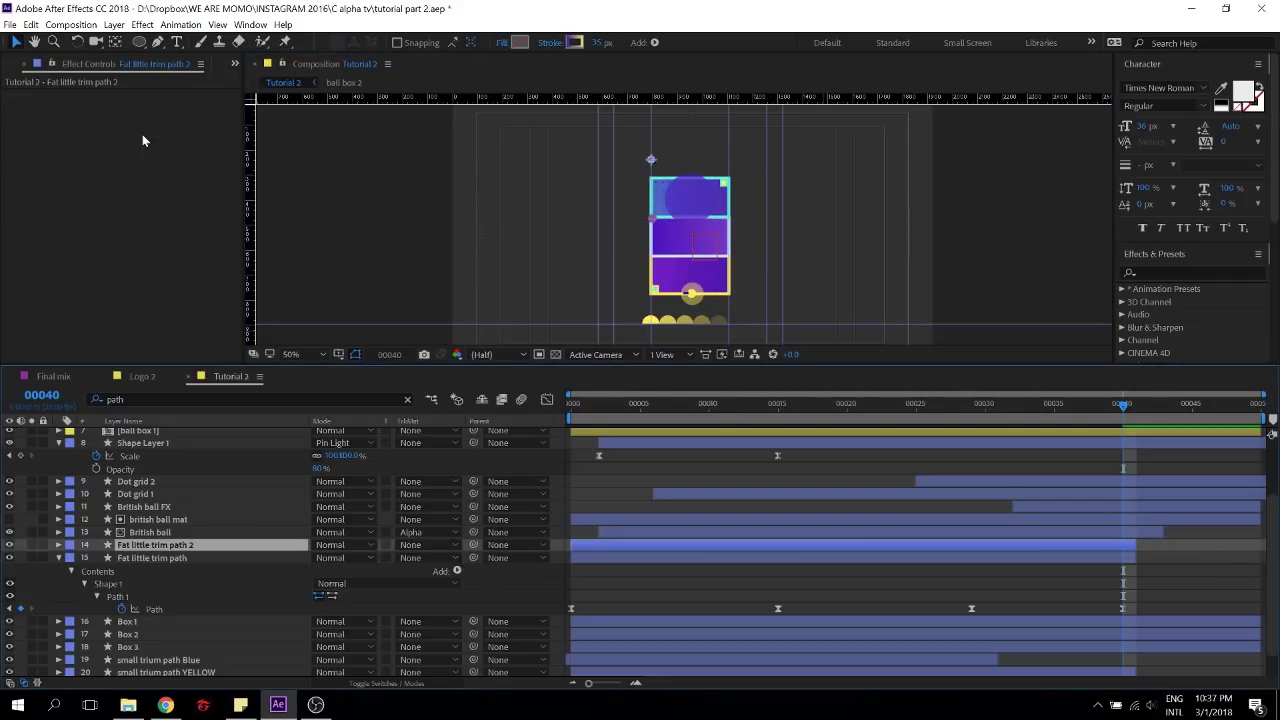
click(947, 565)
click(994, 545)
click(575, 43)
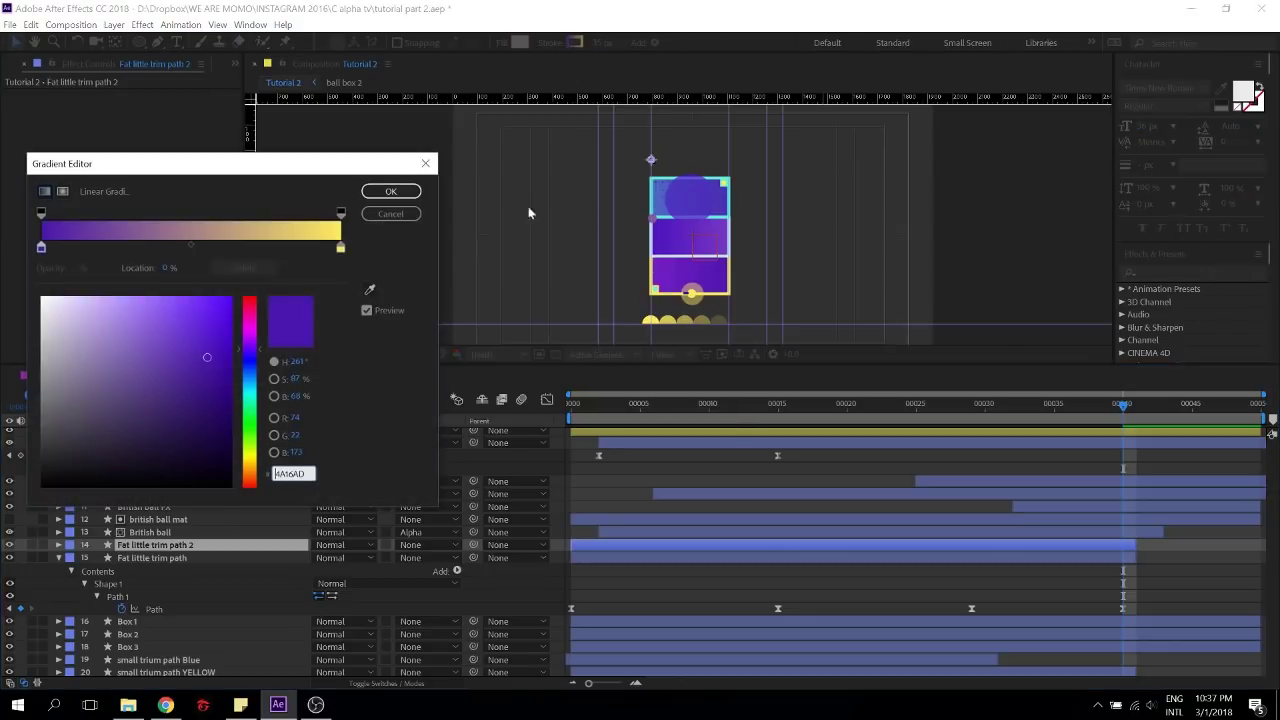
click(395, 193)
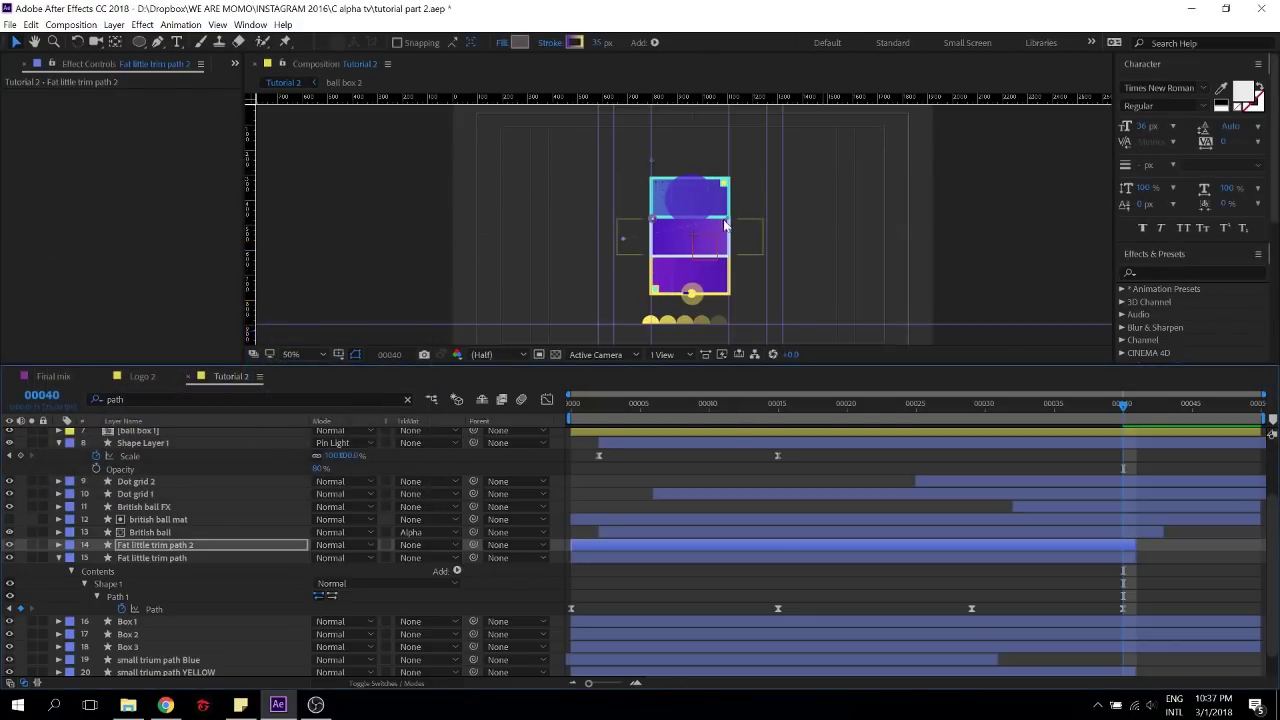
drag(870, 235, 852, 218)
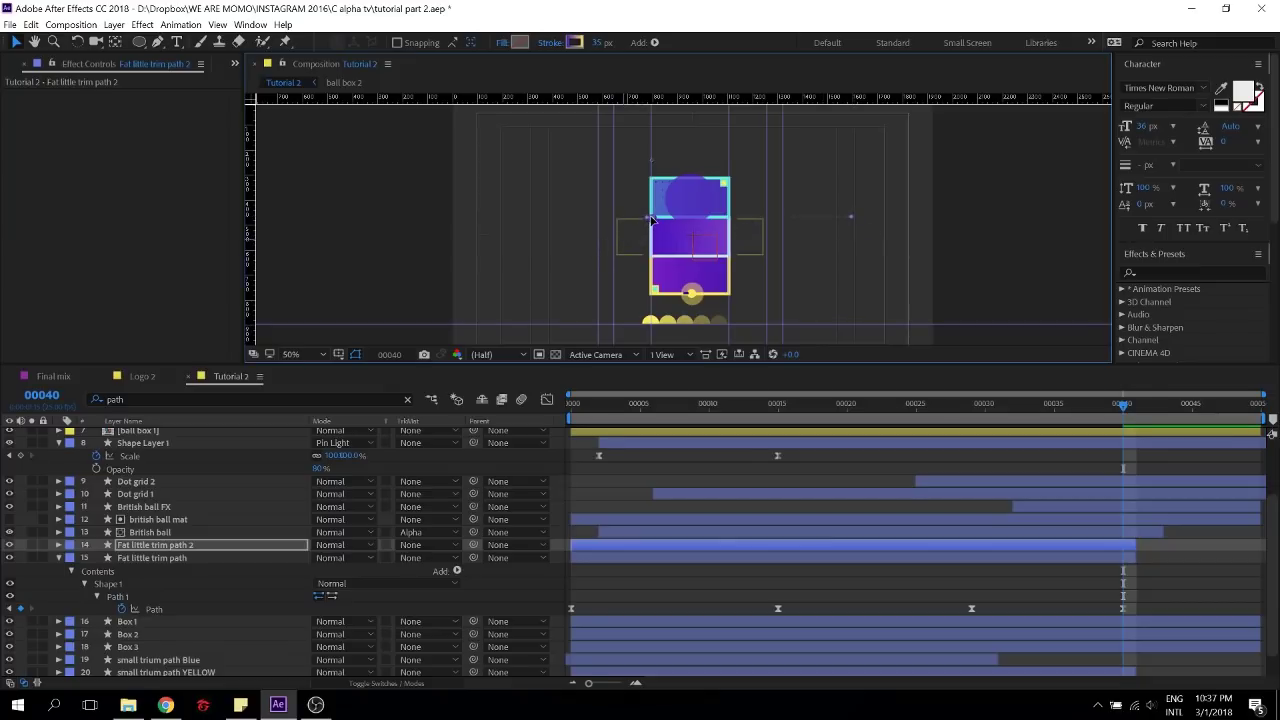
Set the yellow end stop of Fat little trim path 2's stroke gradient to the turquoise of color 2 on the Colors layer
key(period)
click(574, 43)
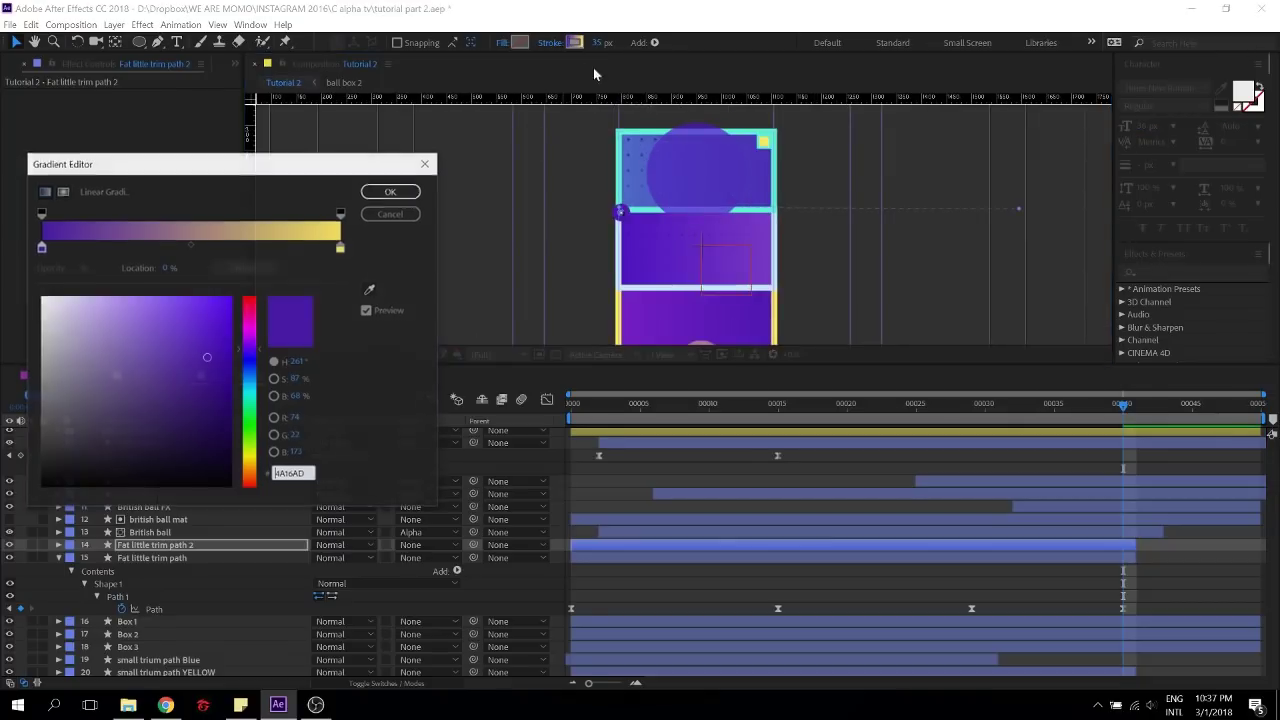
click(390, 214)
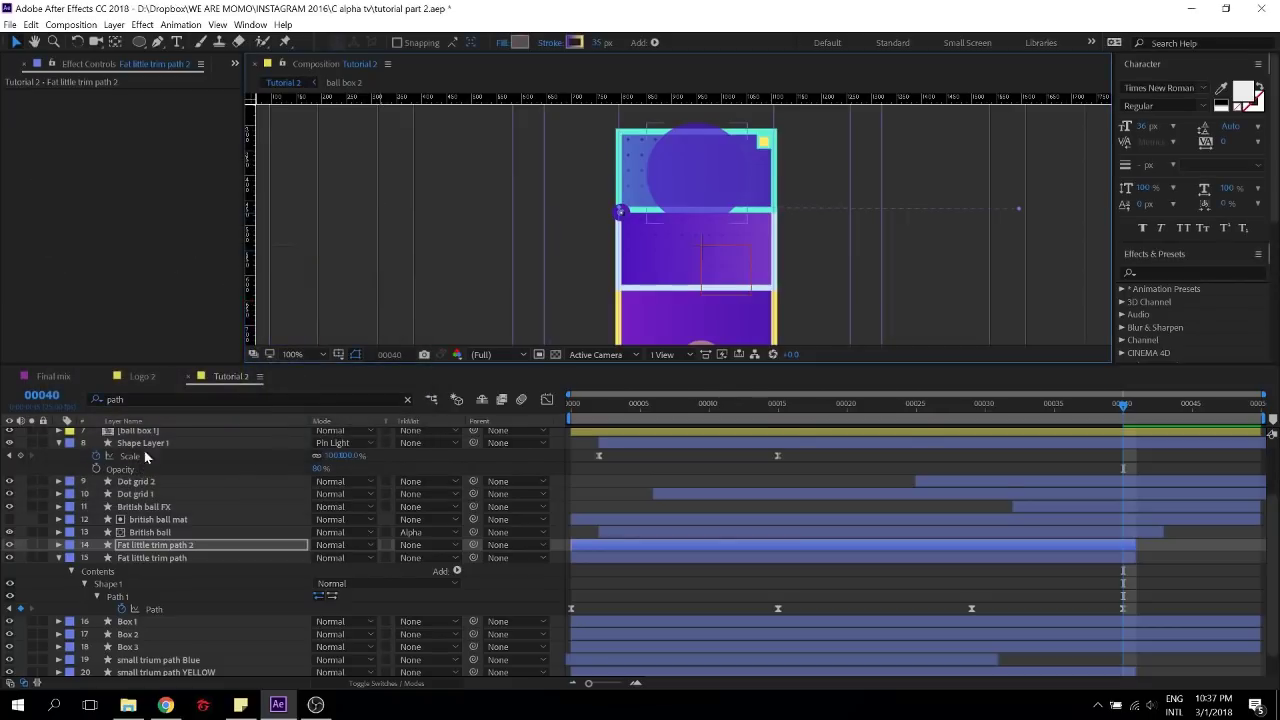
scroll(144, 457, up, 3)
click(146, 436)
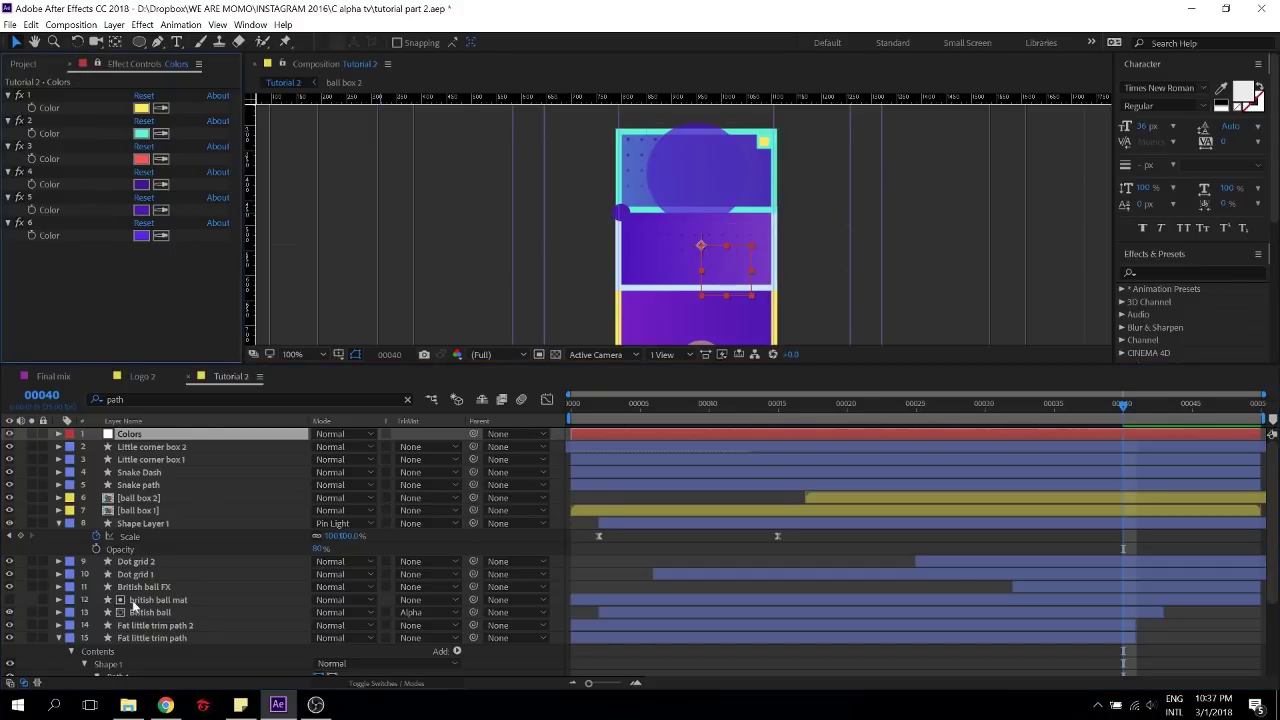
click(154, 627)
click(574, 44)
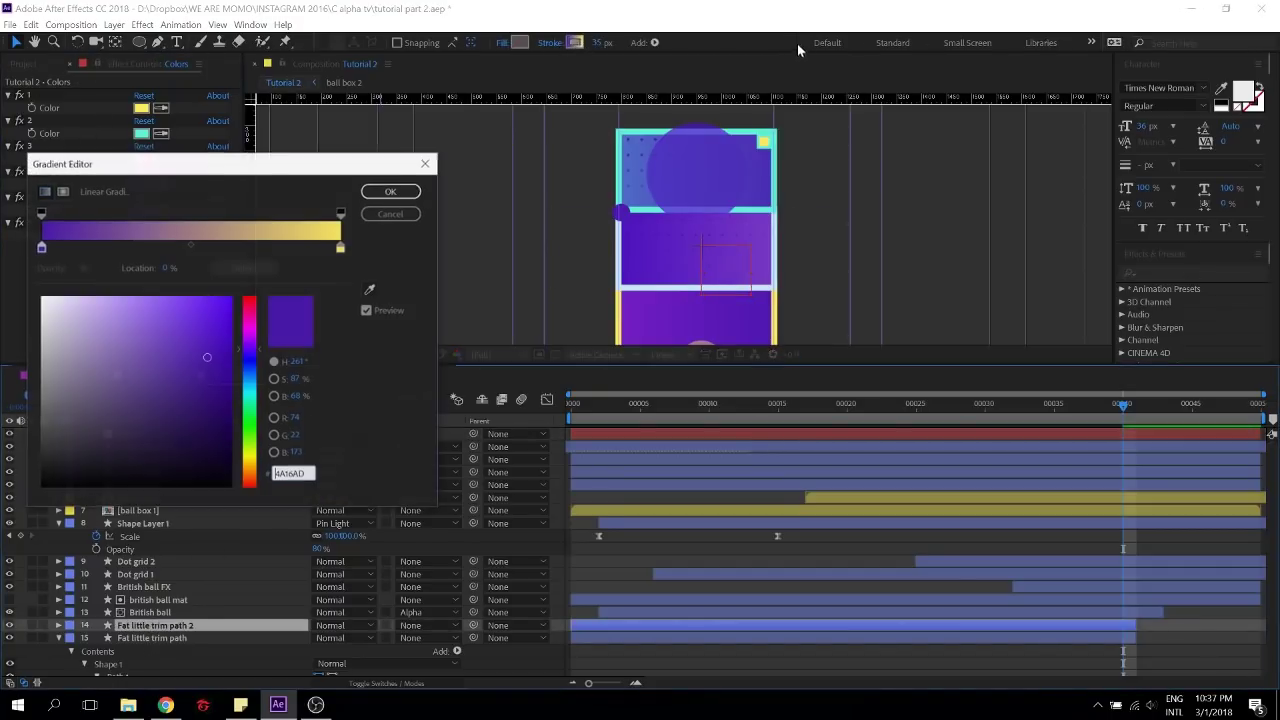
drag(322, 160, 428, 221)
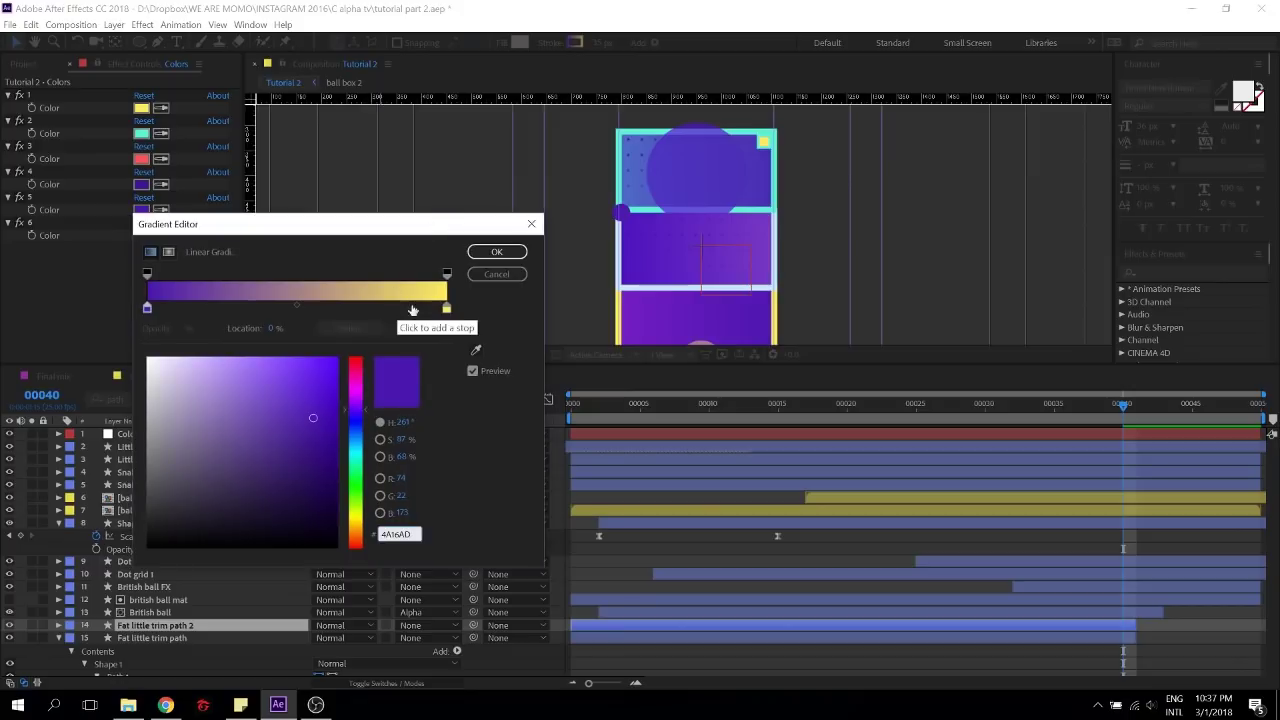
click(446, 307)
click(478, 352)
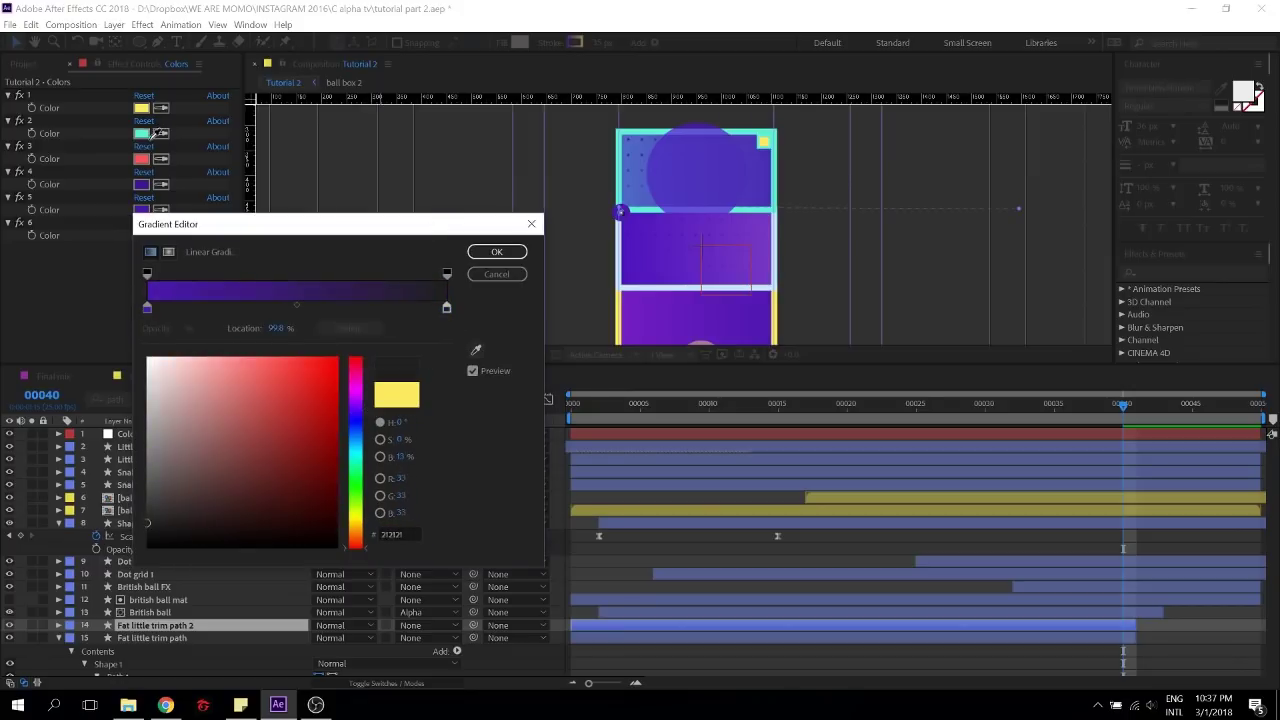
click(141, 133)
click(497, 252)
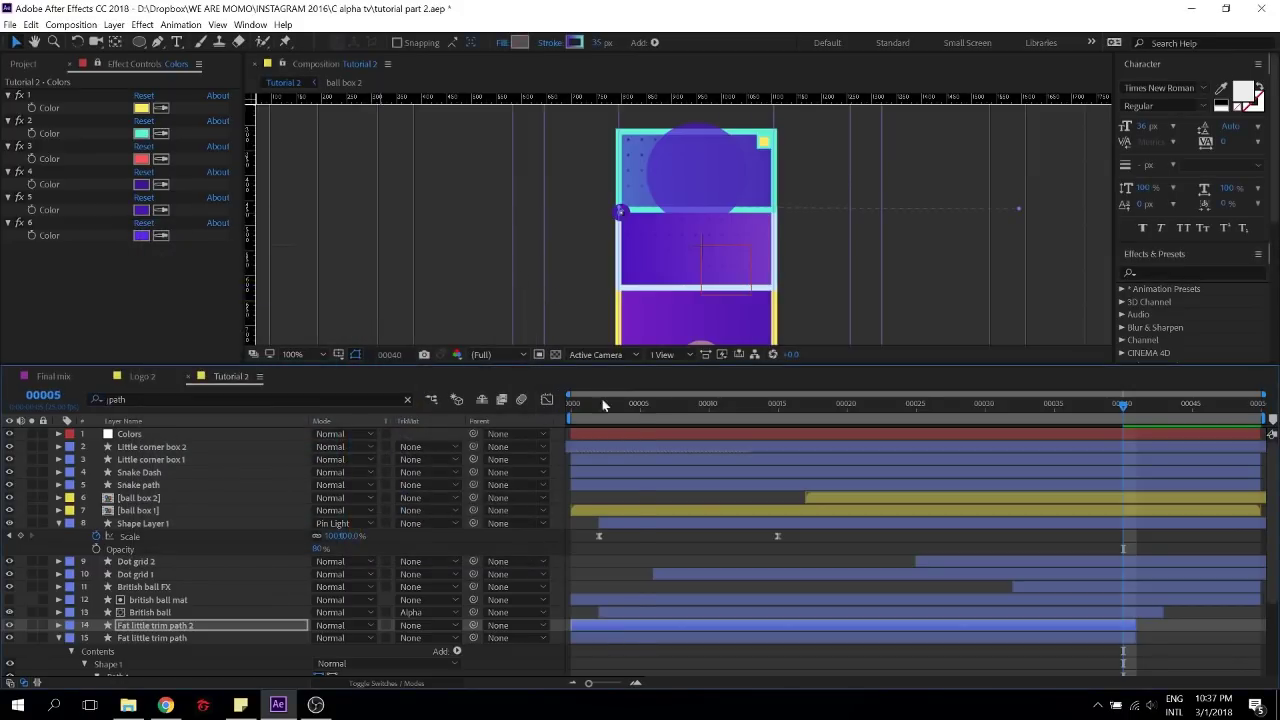
Play back the composition from the start to check the turquoise line's movement and gradient
drag(602, 405, 443, 437)
click(685, 542)
key(space)
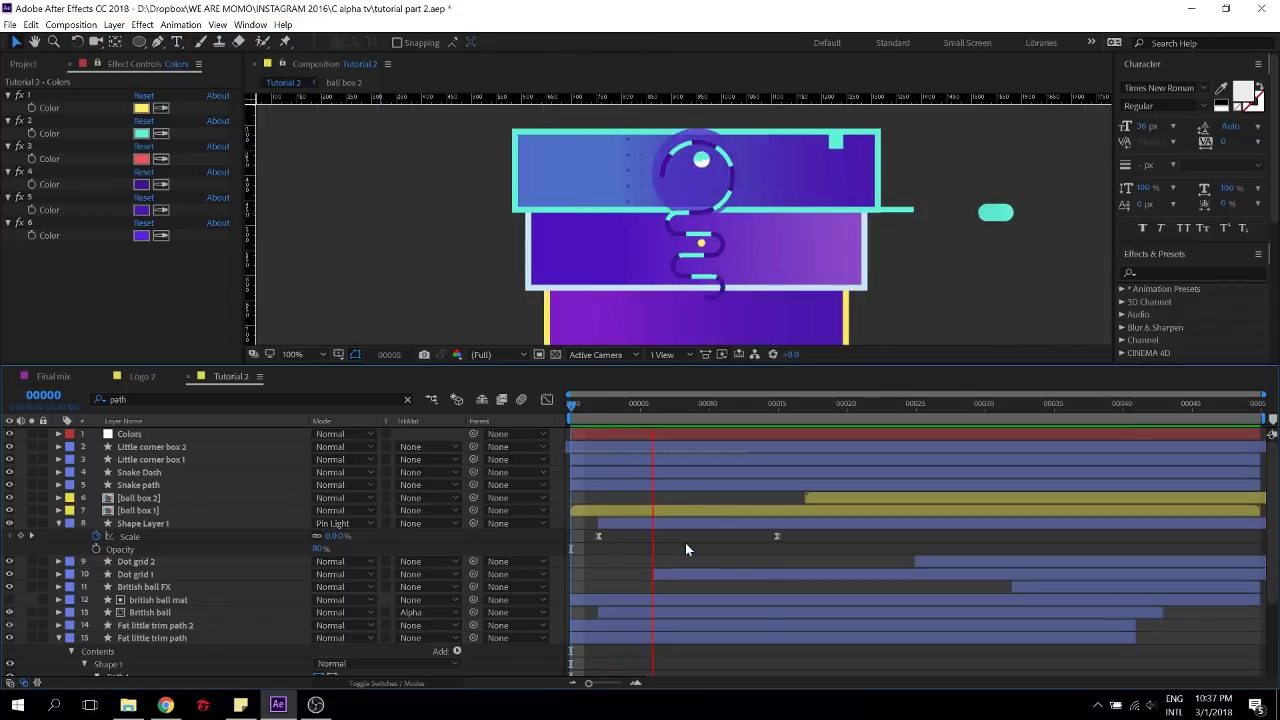
key(space)
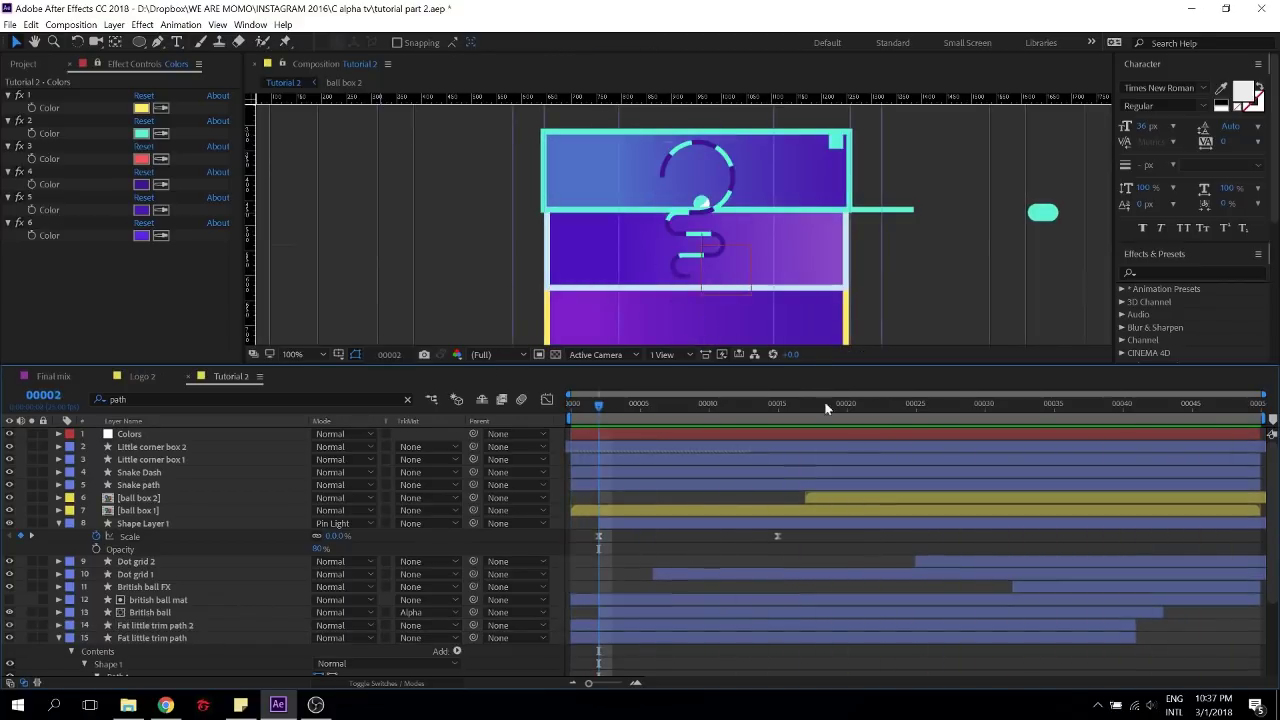
key(space)
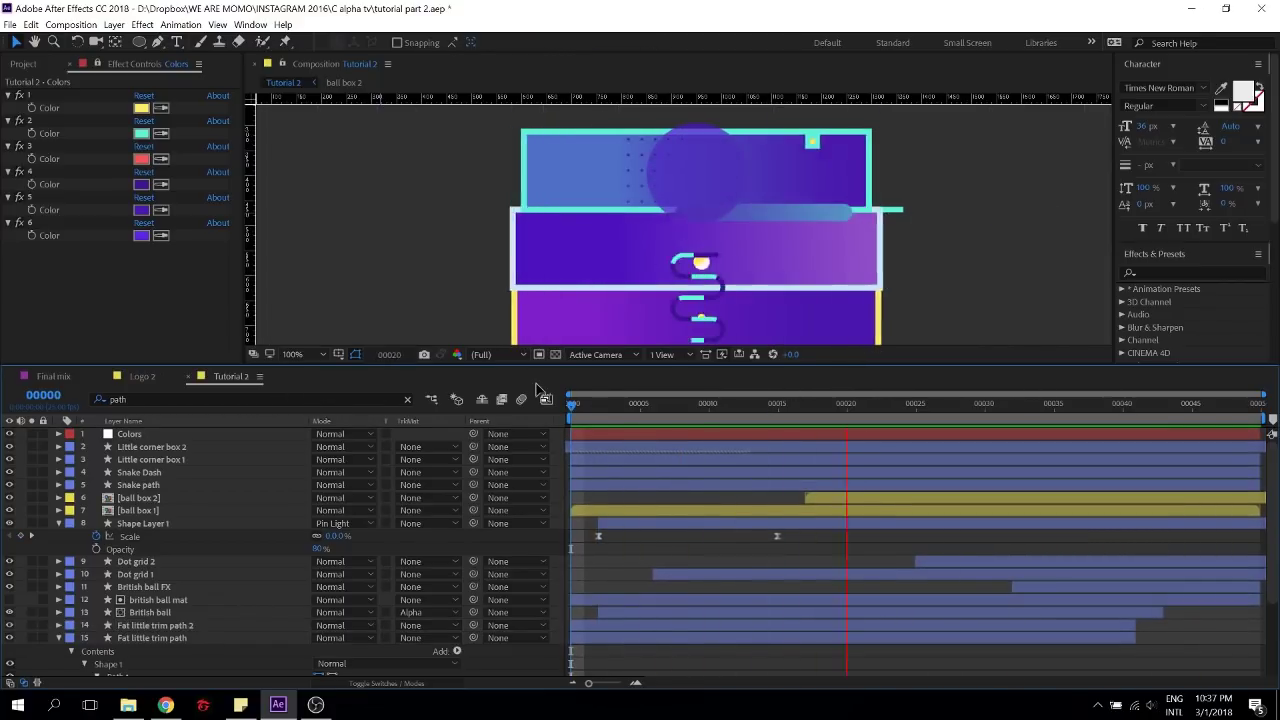
key(space)
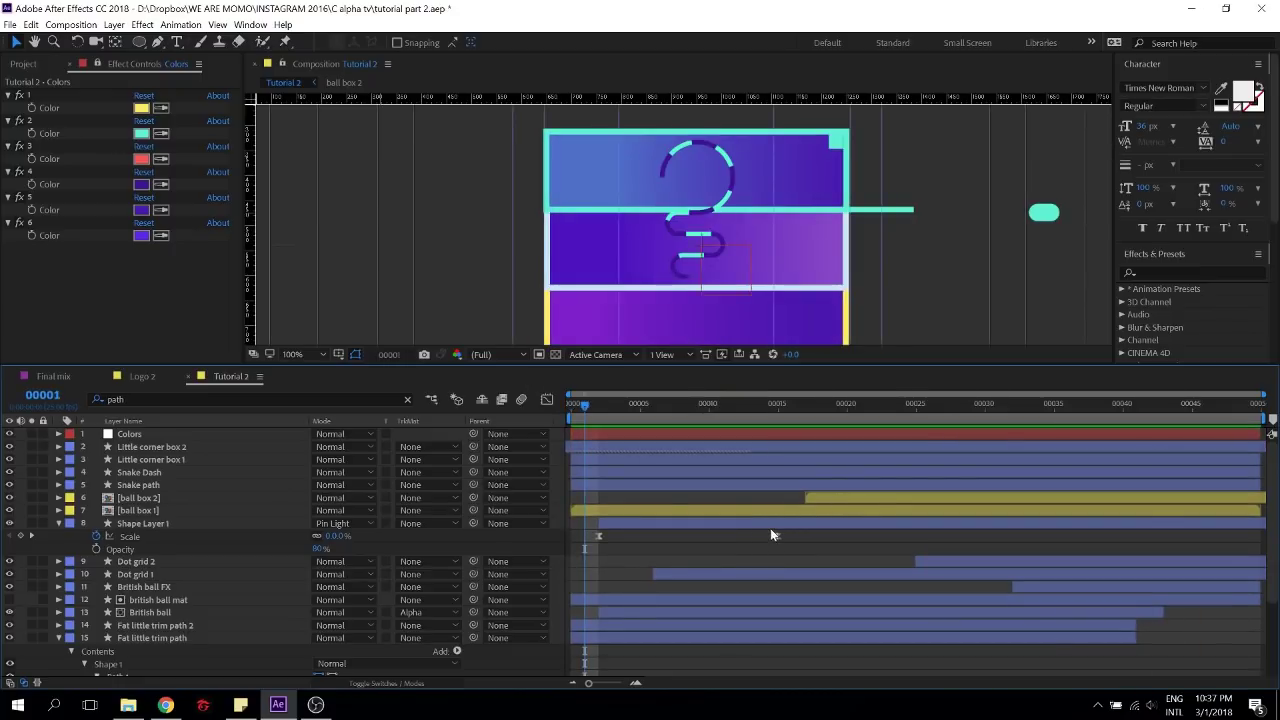
Compress all Path keyframes of Fat little trim path 2 proportionally so the last one falls on frame 30, and play back the result
scroll(225, 600, down, 3)
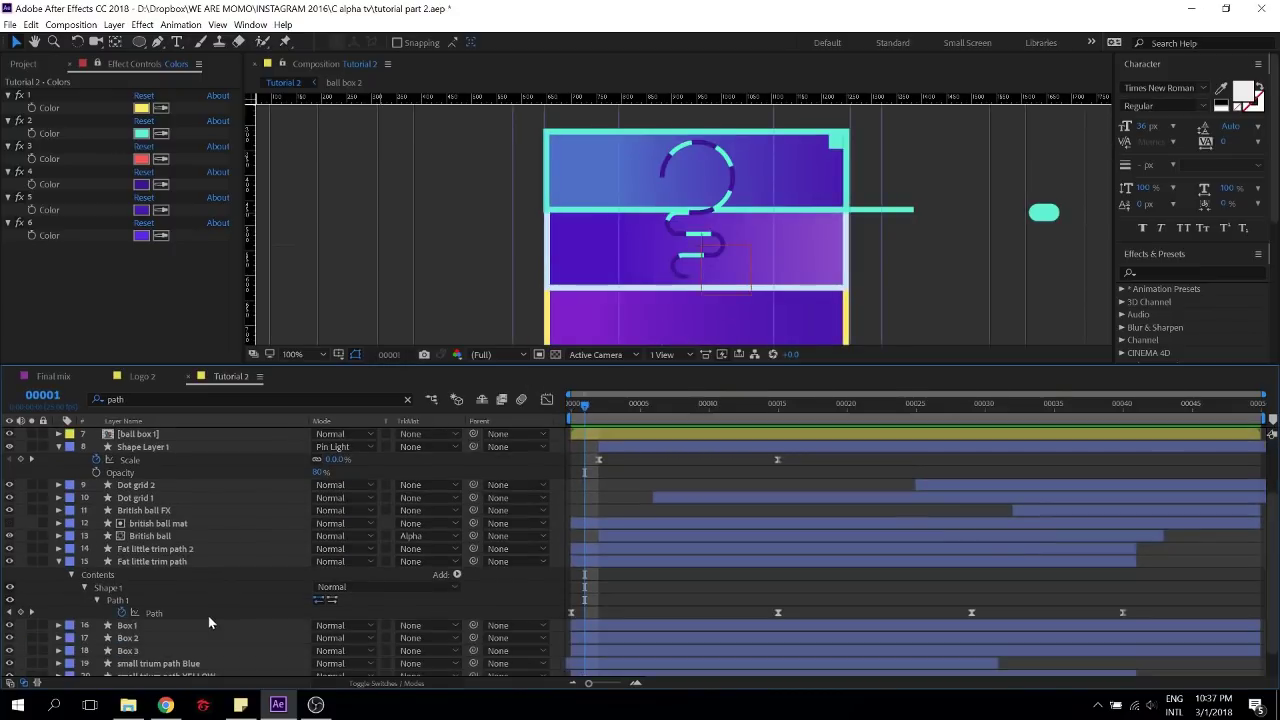
click(189, 549)
key(u)
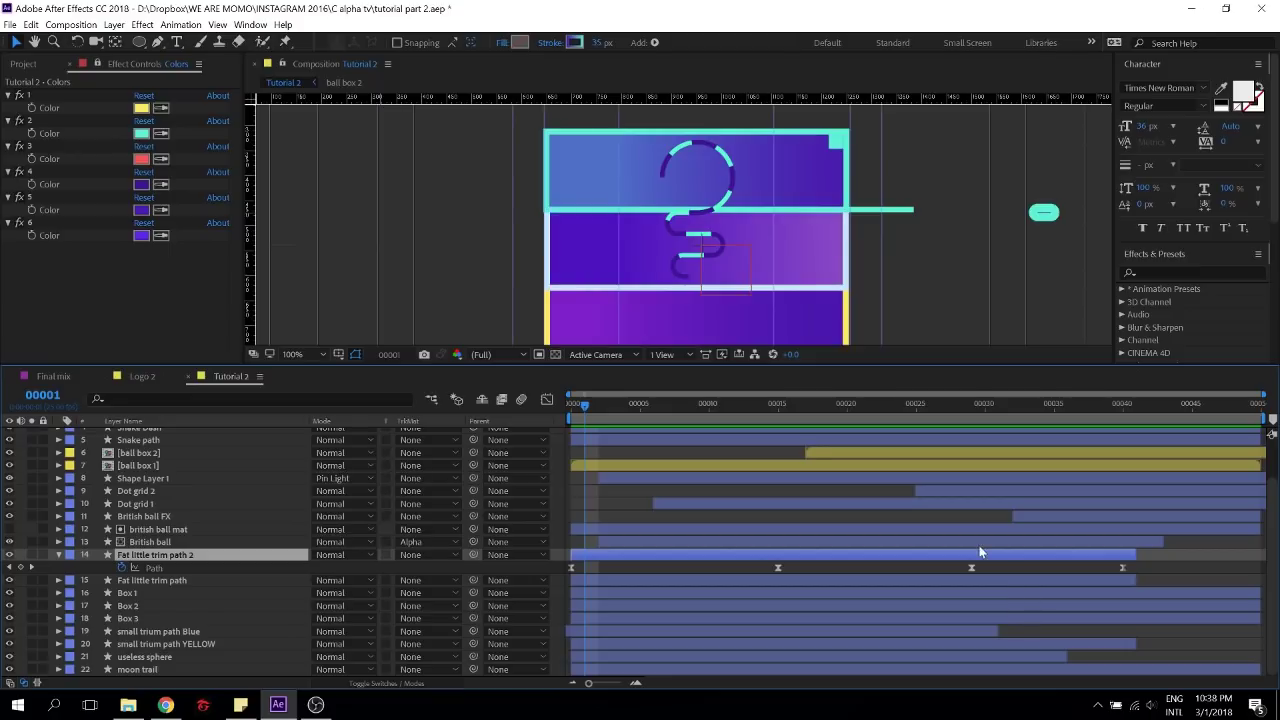
drag(1144, 574, 558, 562)
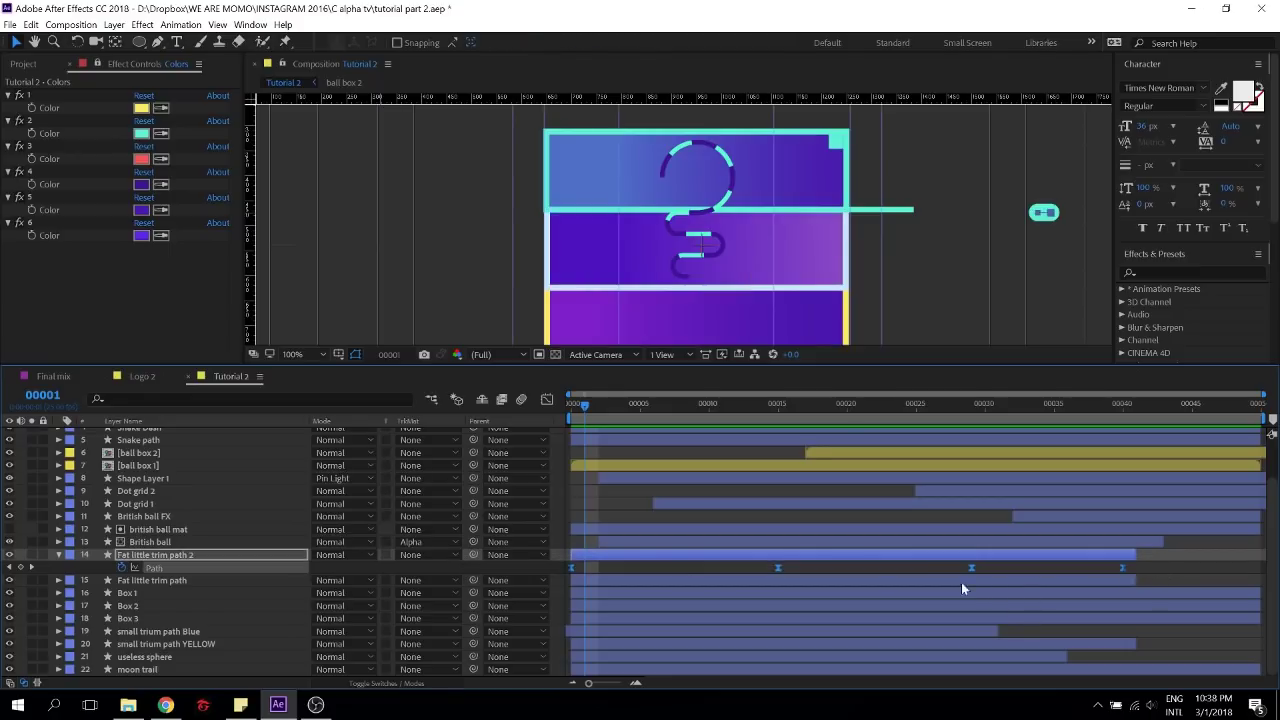
drag(1124, 570, 1008, 572)
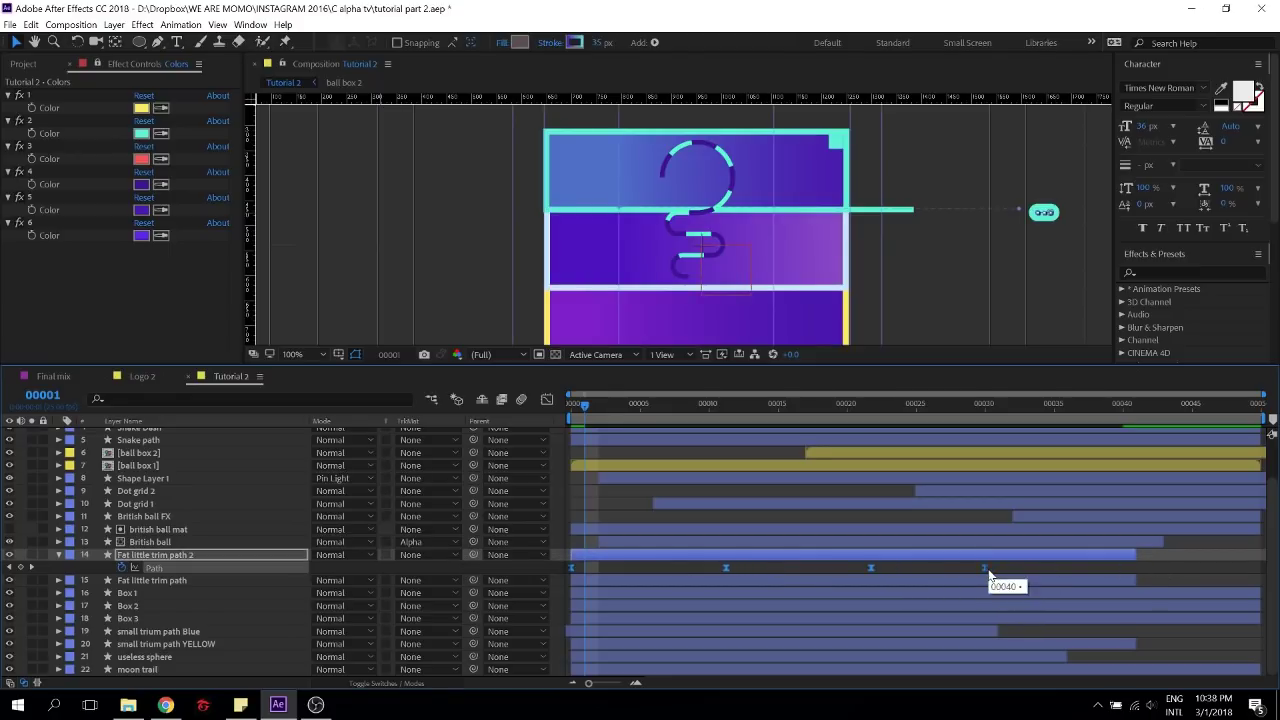
drag(584, 410, 507, 418)
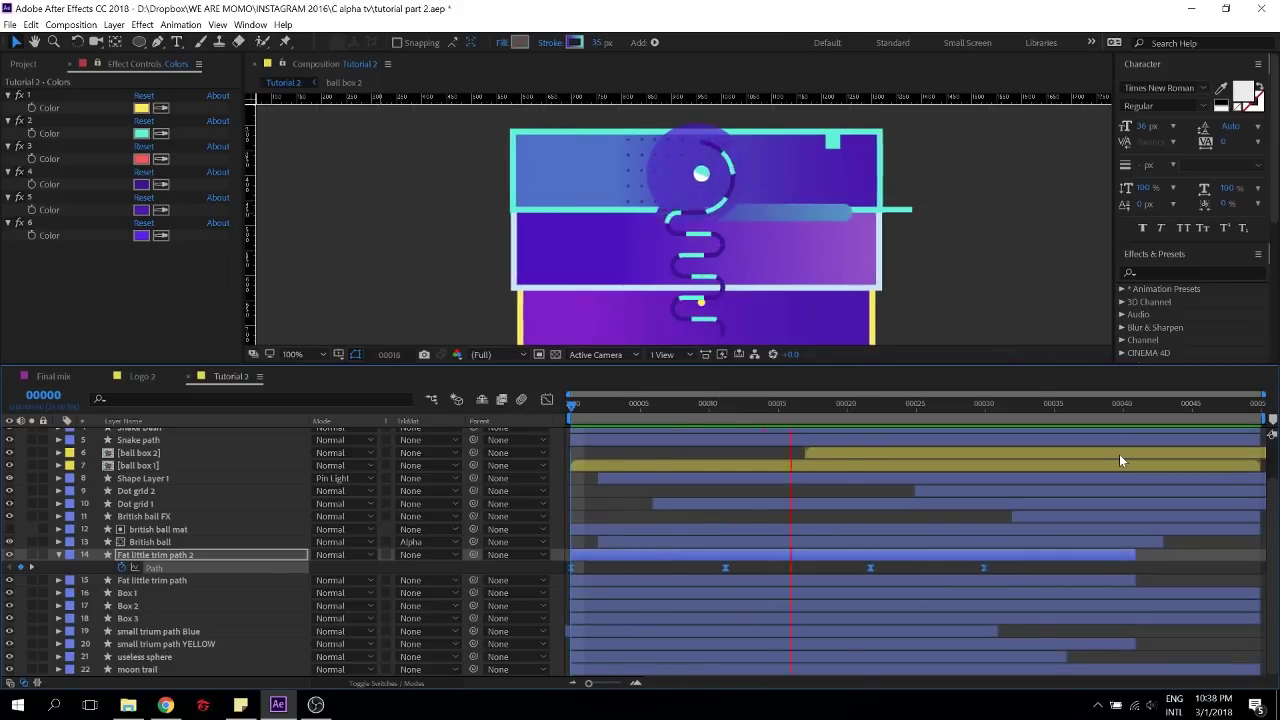
key(space)
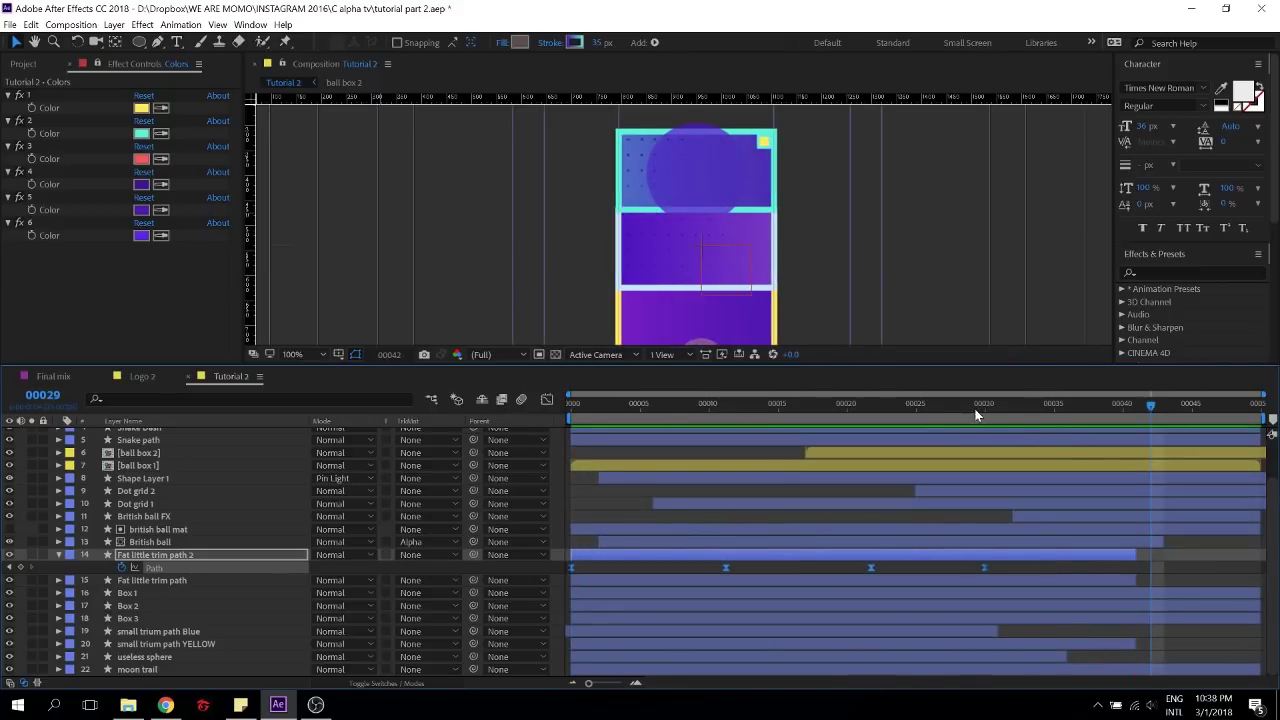
Trim the end of Fat little trim path 2 to frame 30 and save the project
click(979, 410)
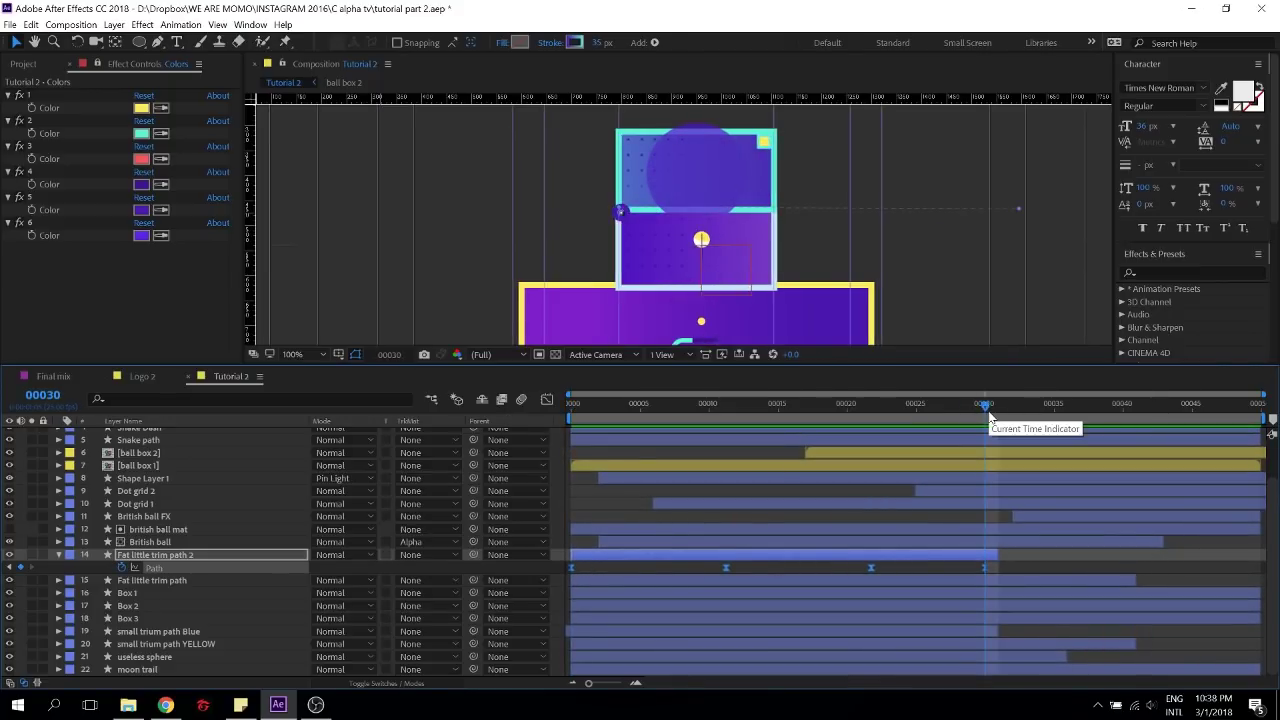
click(1097, 567)
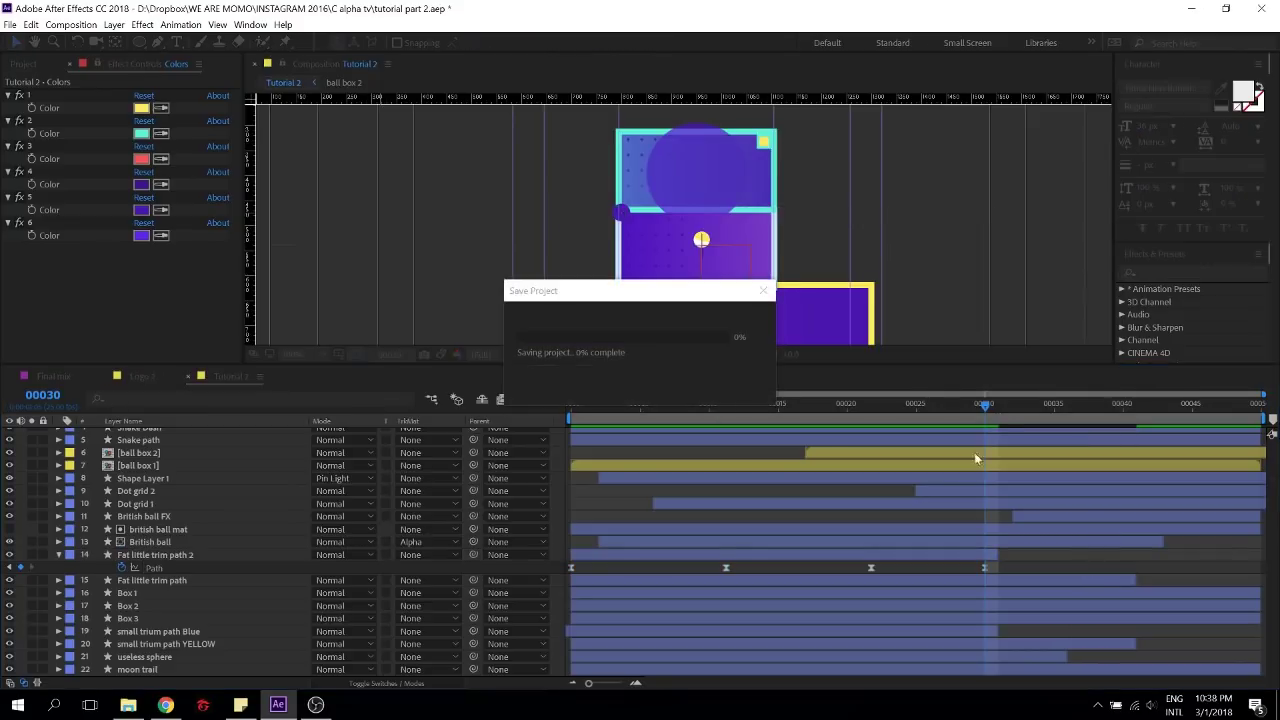
Duplicate the British ball FX layer and place the copy directly below the British ball layer
click(144, 556)
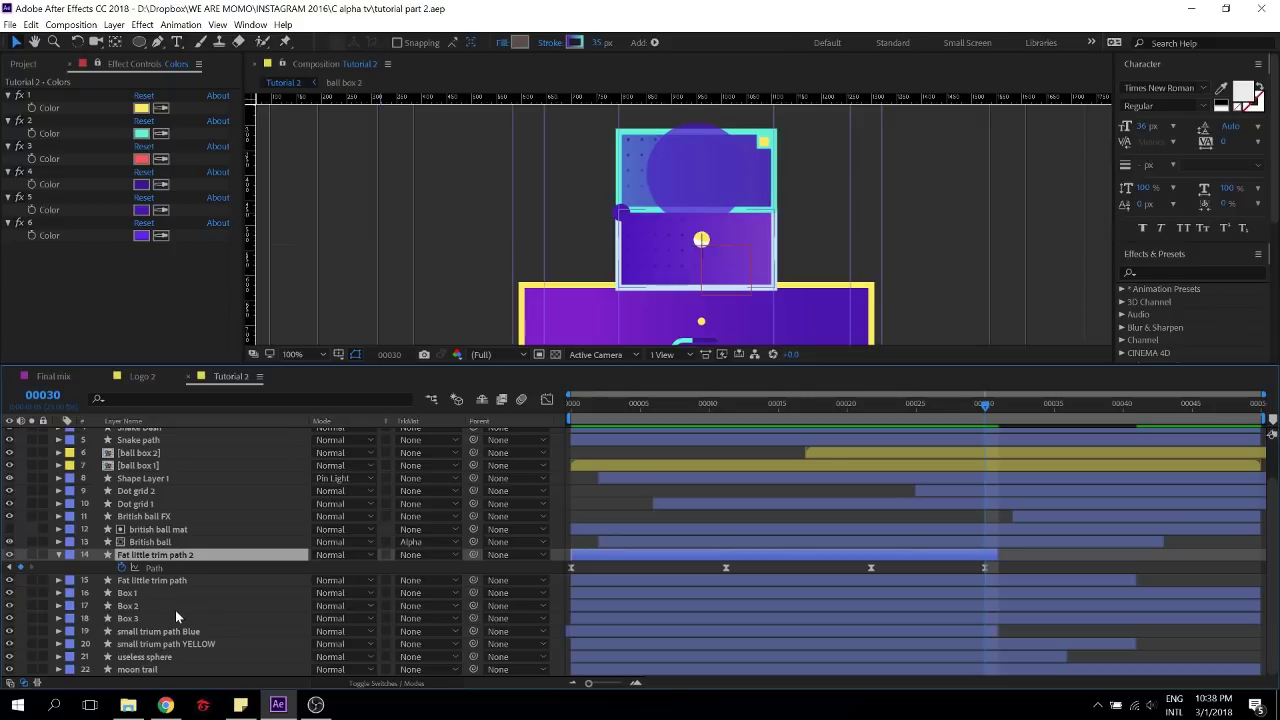
click(176, 579)
click(190, 516)
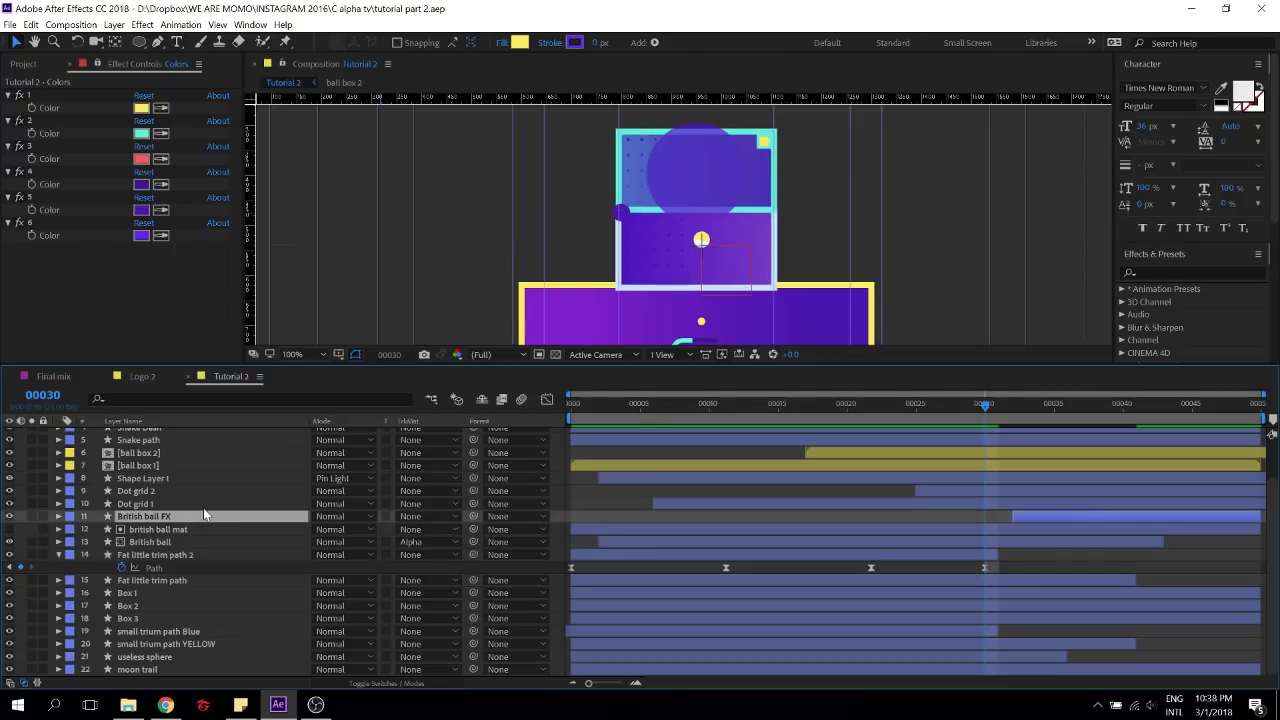
key(ctrl+d)
drag(655, 301, 687, 201)
drag(763, 173, 718, 256)
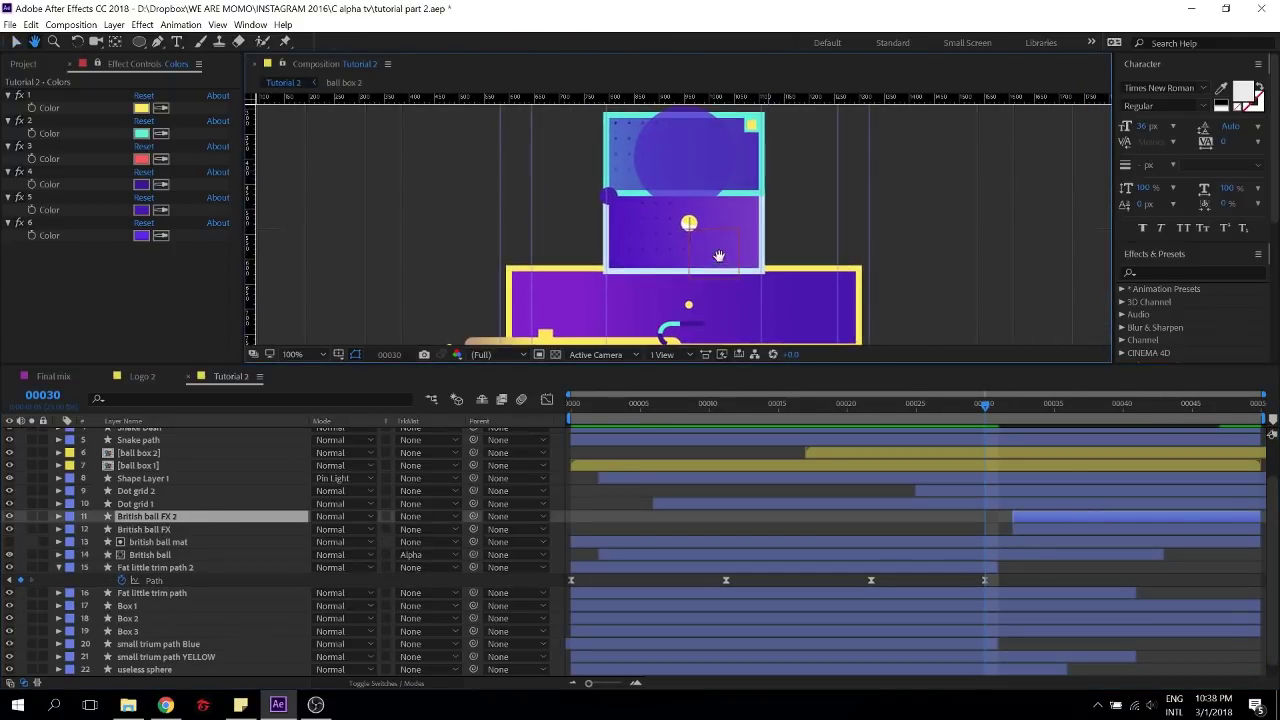
click(162, 507)
click(163, 516)
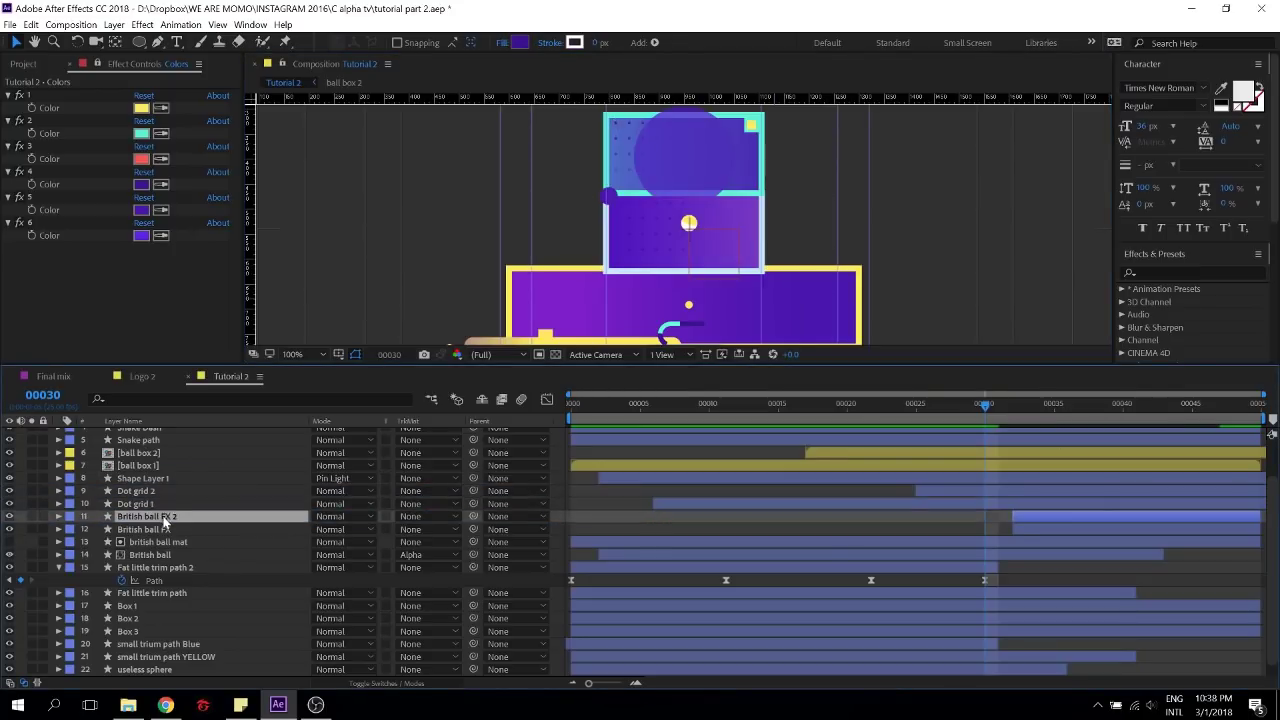
drag(163, 516, 178, 563)
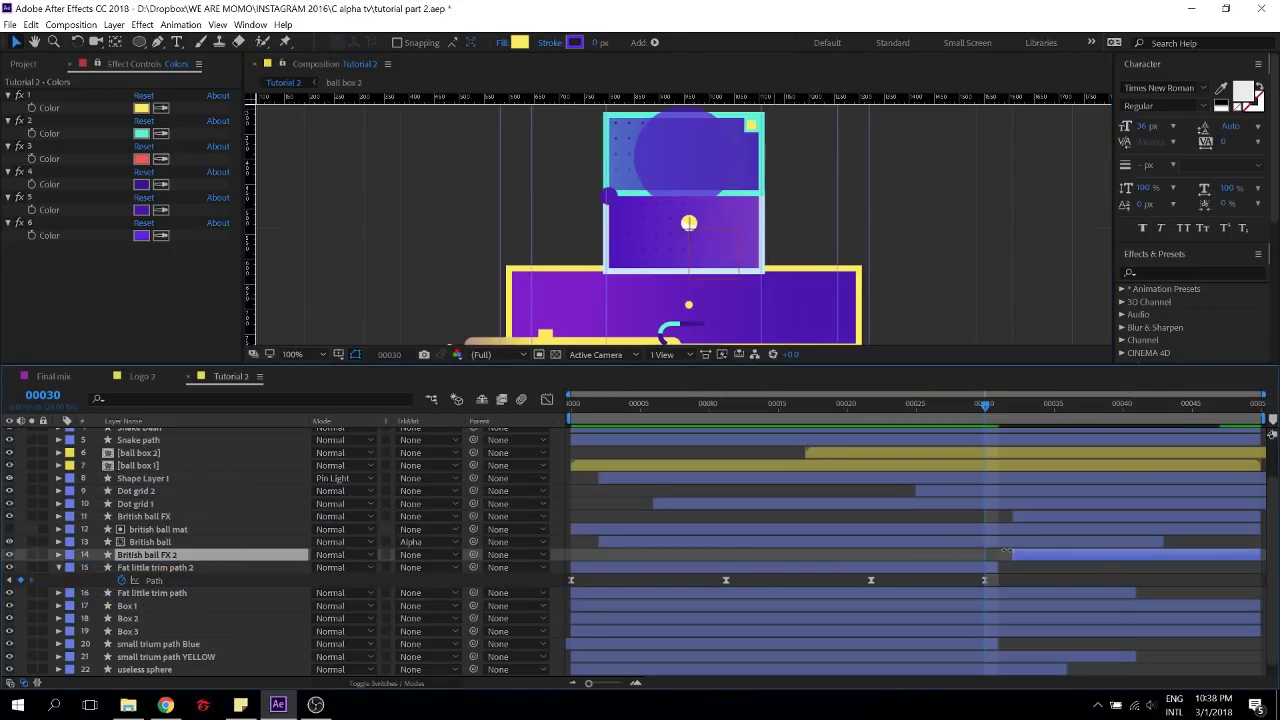
Shift British ball FX 2 to start at frame 23, centre it on the upper box's lower-left corner, and preview the timing
drag(1074, 560, 951, 560)
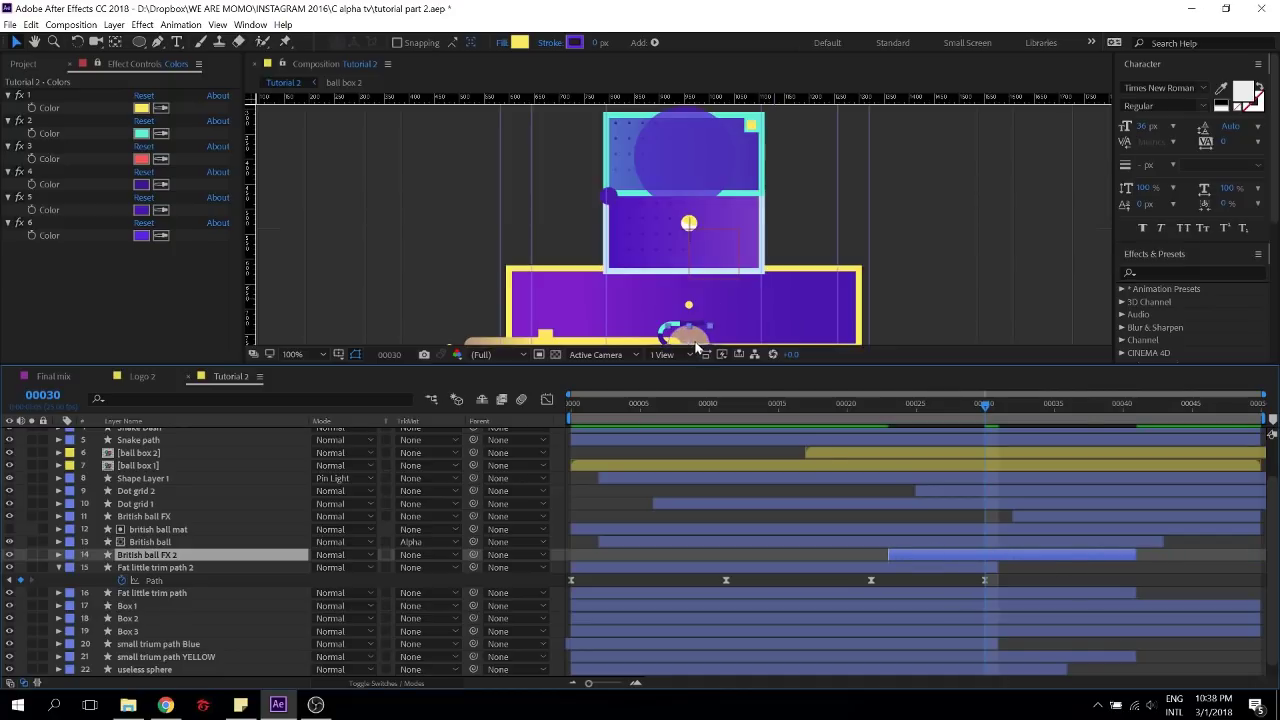
drag(616, 180, 614, 192)
scroll(640, 200, up, 2)
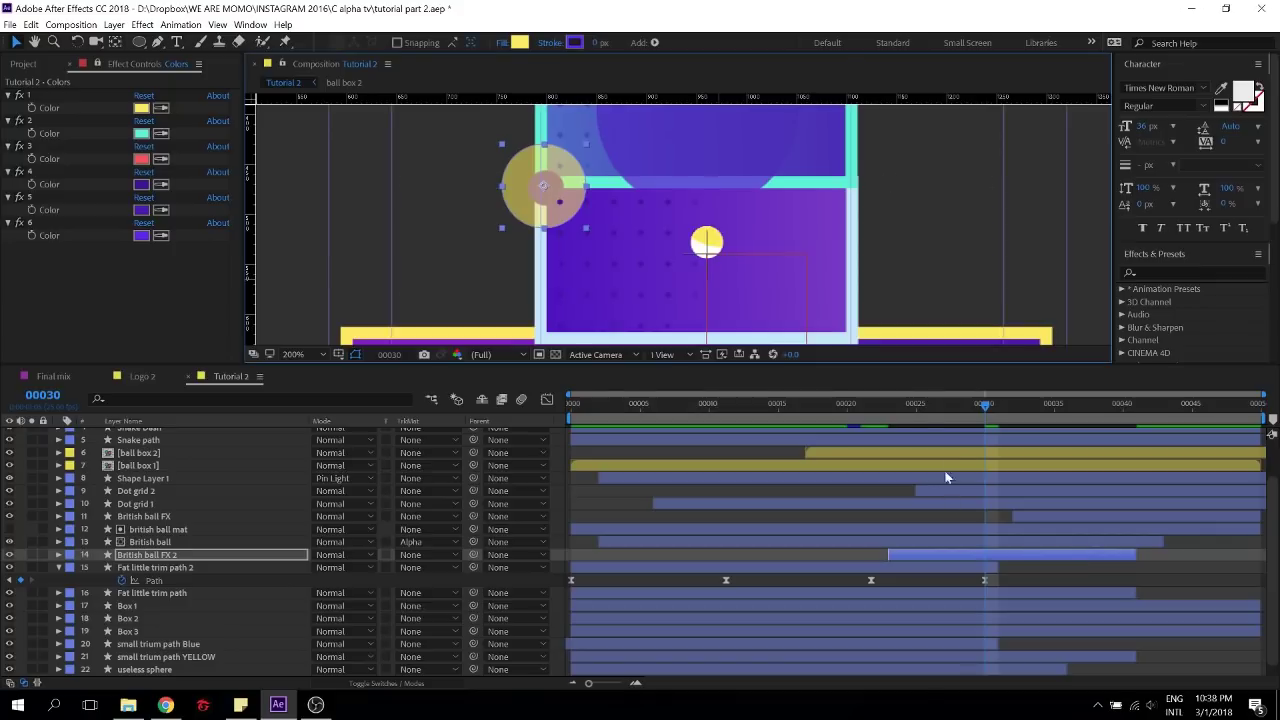
key(space)
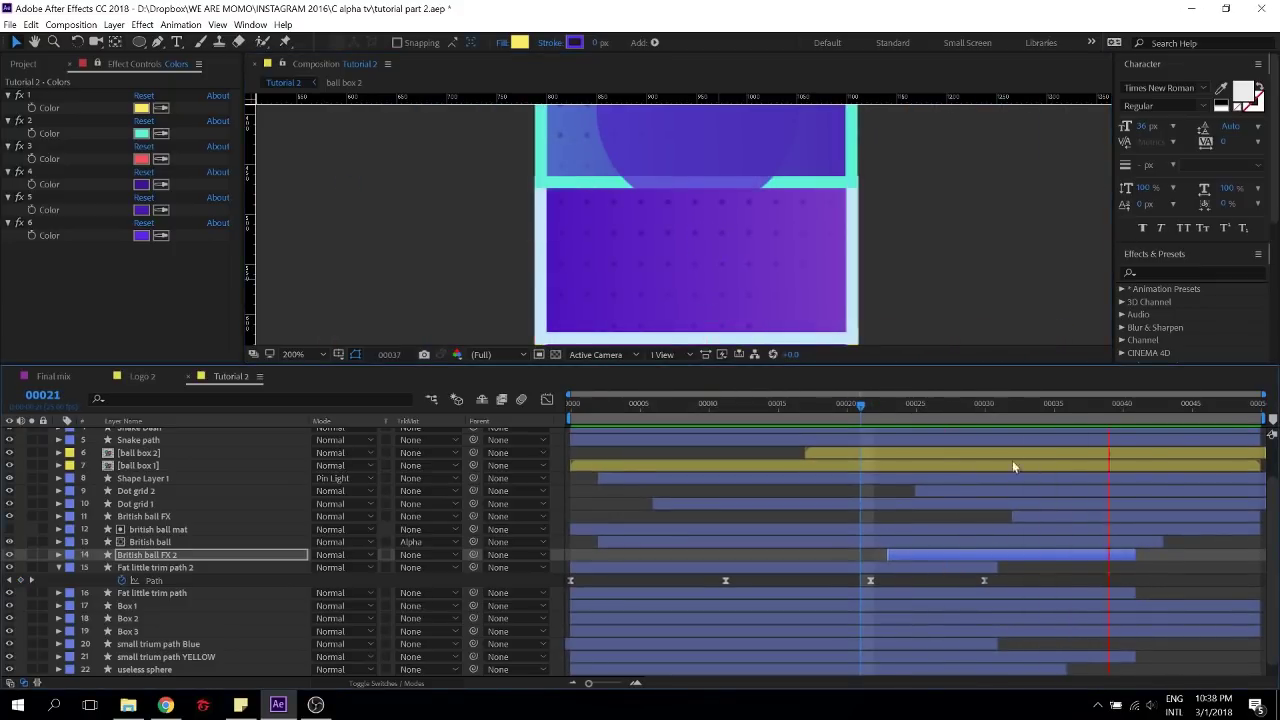
drag(891, 415, 912, 418)
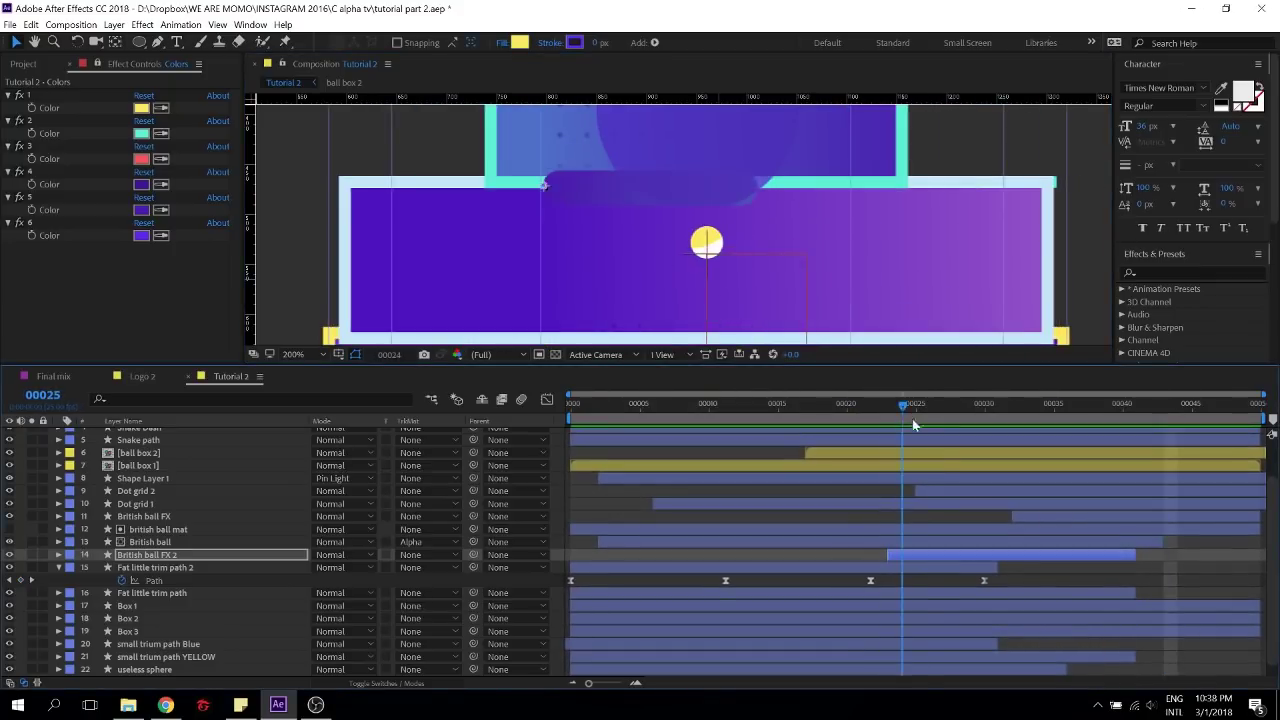
Time-reverse the Color keyframes of British ball FX 2 so it runs from turquoise to yellow, and play back the result
key(u)
drag(1138, 572, 975, 560)
right_click(1012, 566)
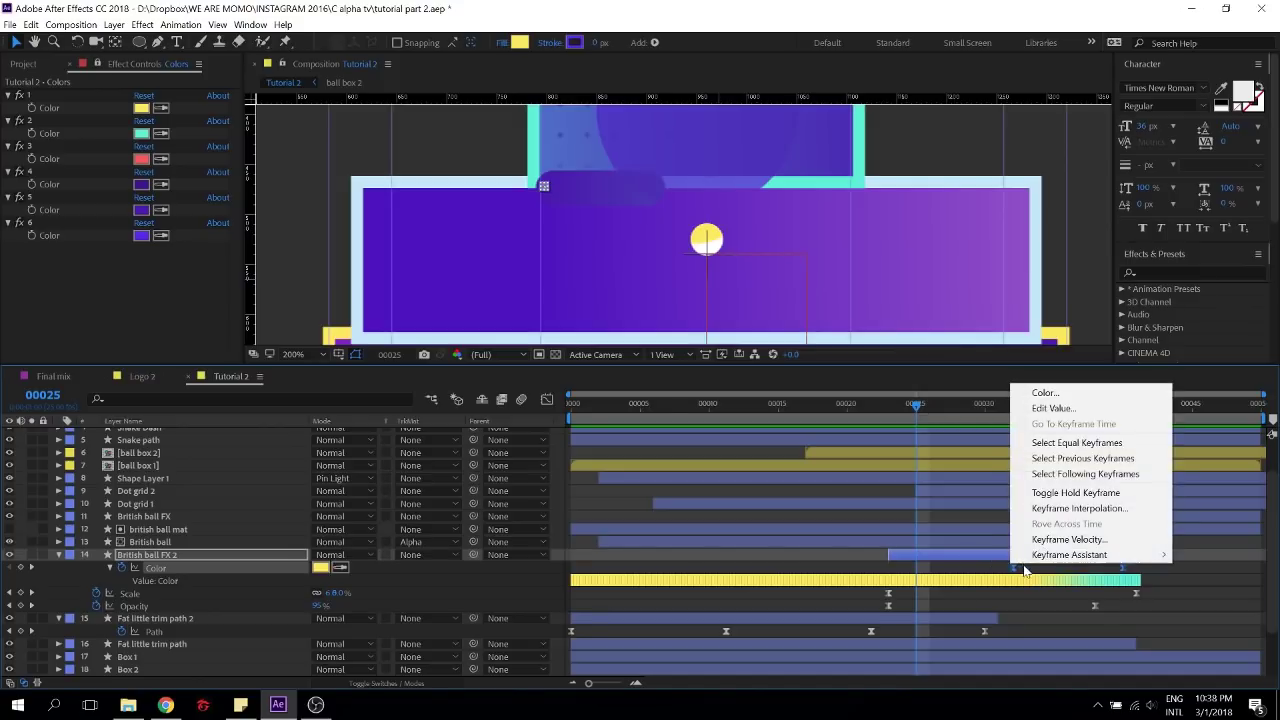
mouse_move(1045, 560)
click(900, 693)
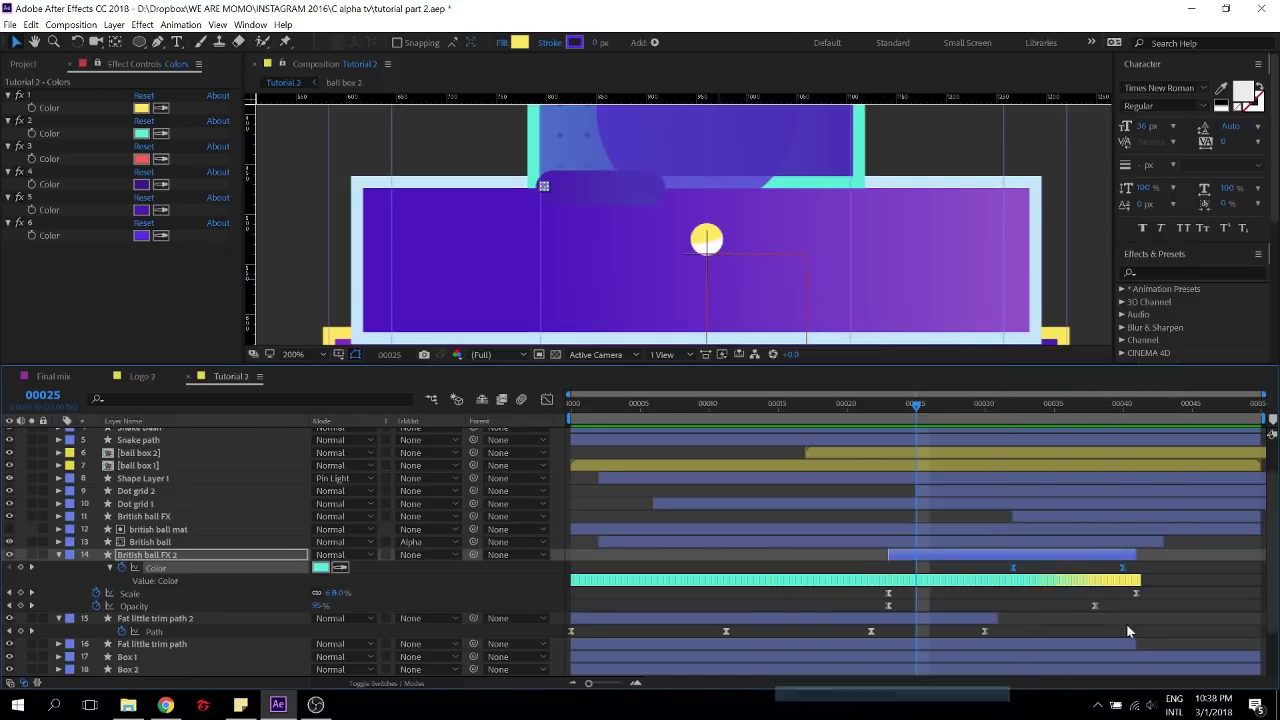
click(1169, 576)
key(space)
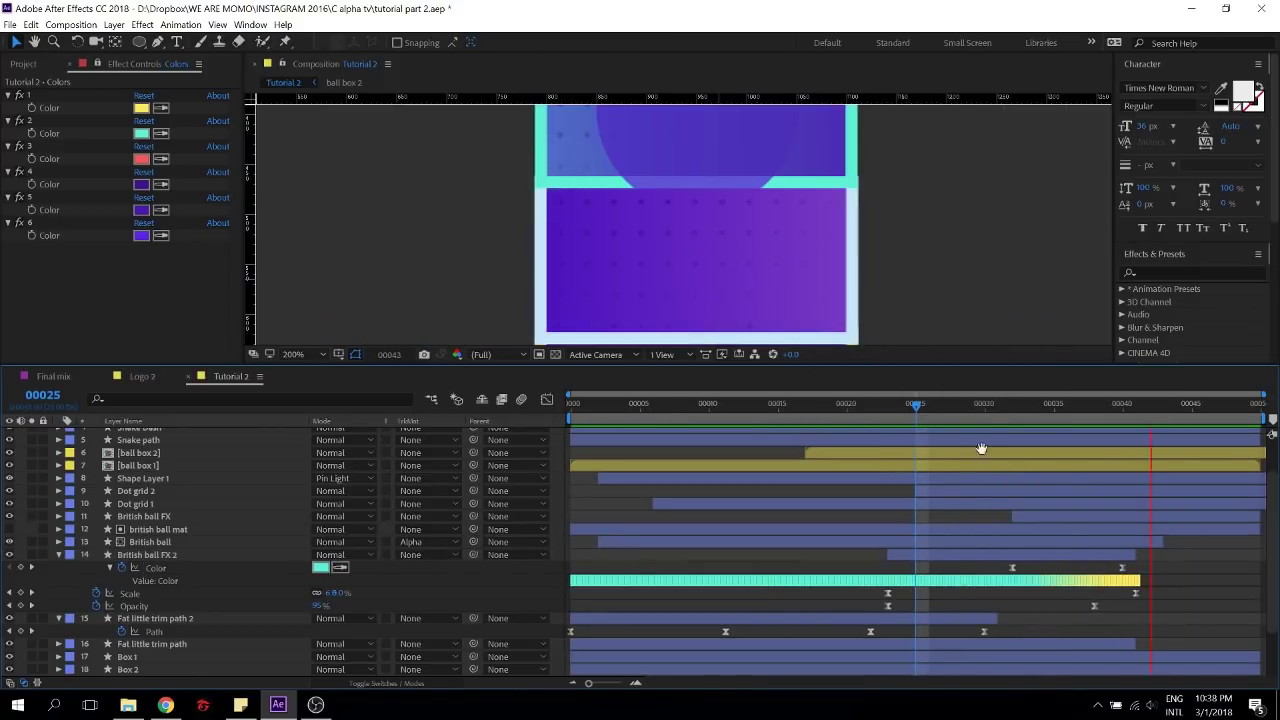
click(951, 402)
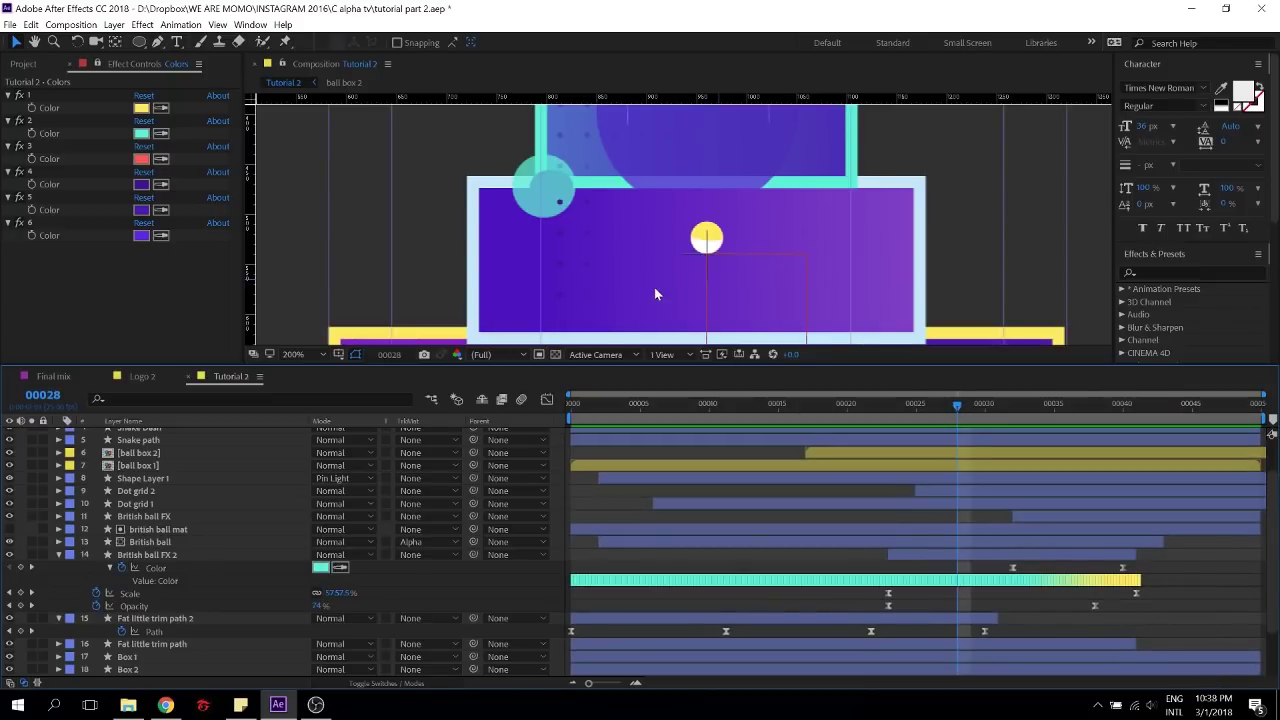
Play back the full Tutorial 2 composition from the start and save the project
scroll(660, 284, down, 1)
scroll(668, 277, down, 1)
scroll(688, 260, up, 1)
drag(698, 254, 677, 245)
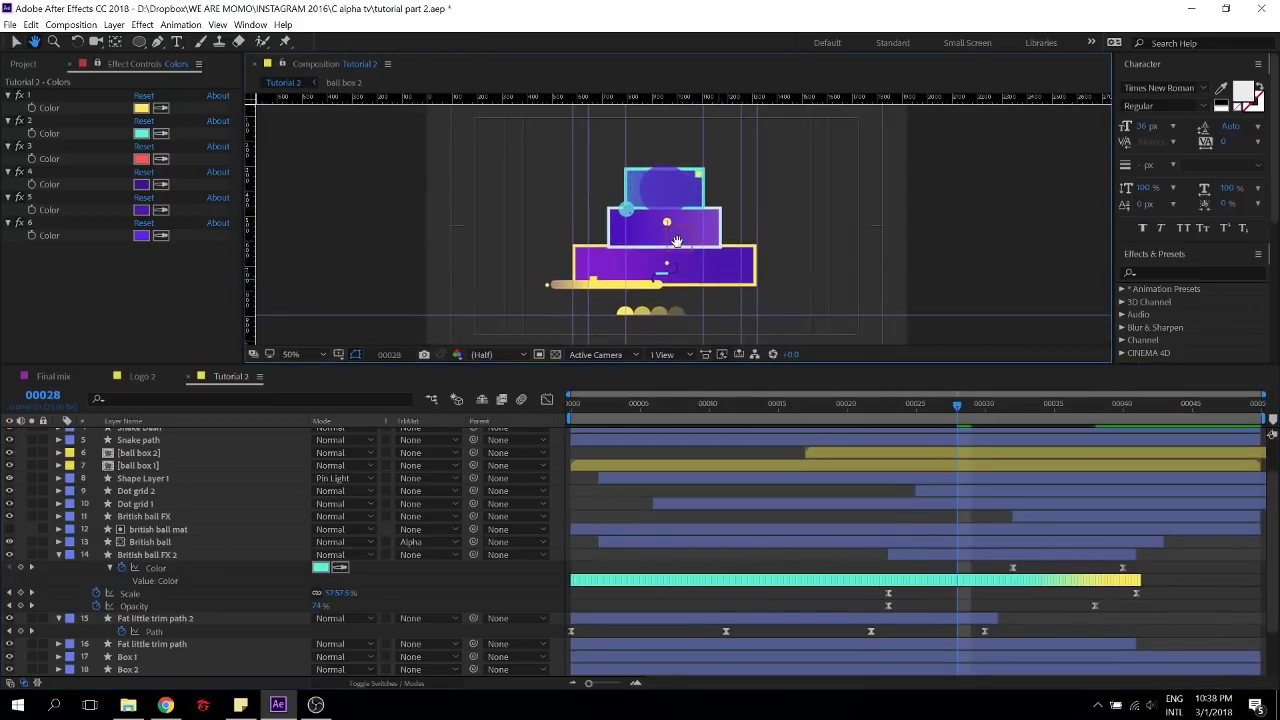
key(space)
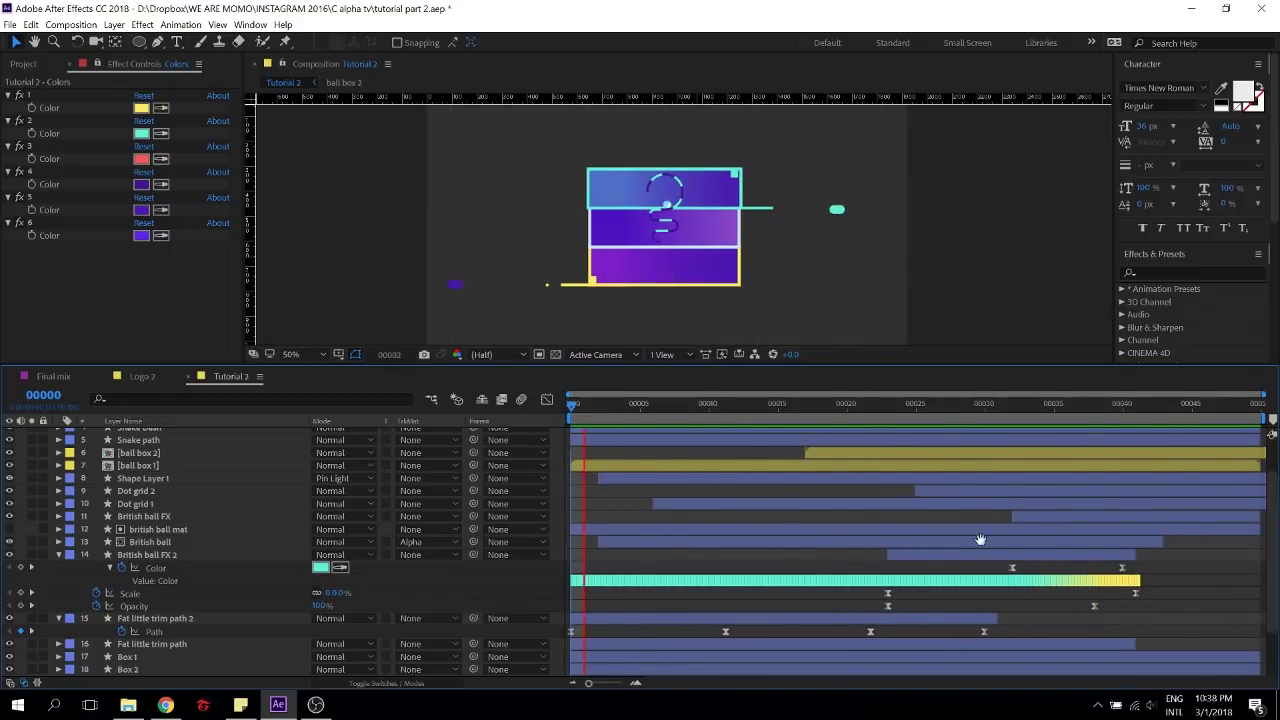
key(space)
key(ctrl+s)
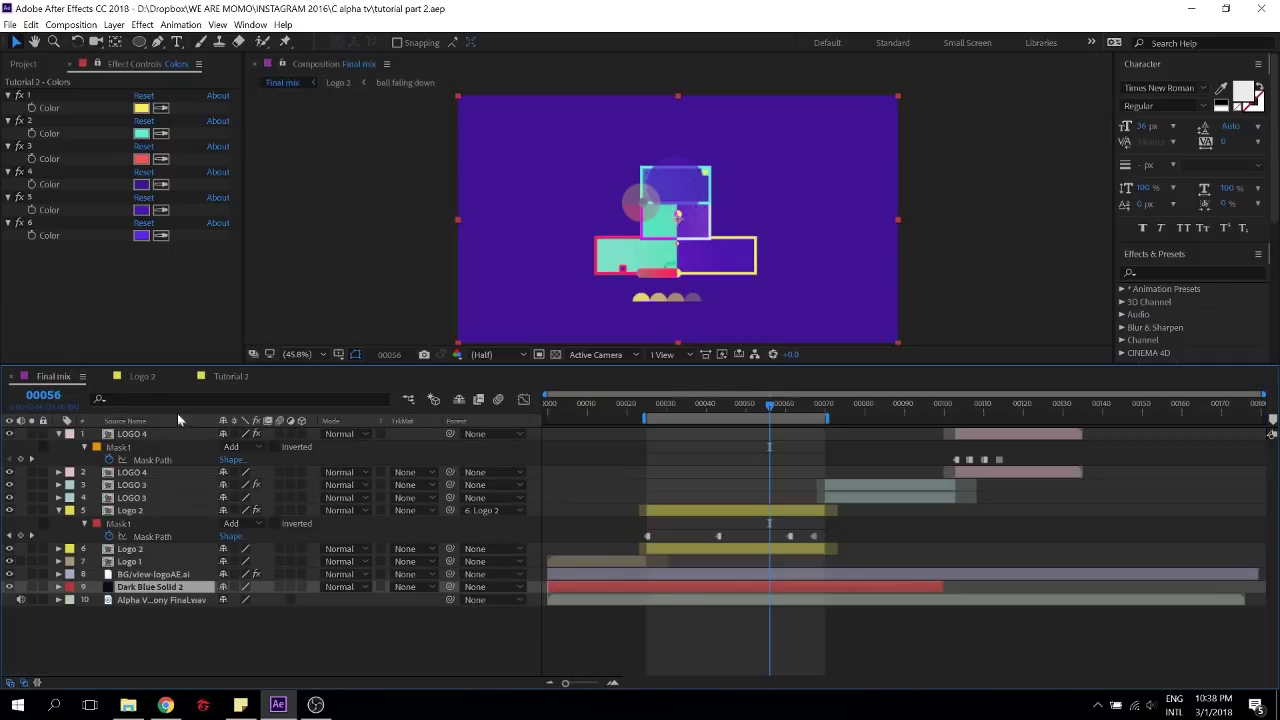
Switch to the Final mix composition, collapse the expanded layers, and turn off visibility for the LOGO 4, LOGO 3 and Logo 2 layers
click(67, 377)
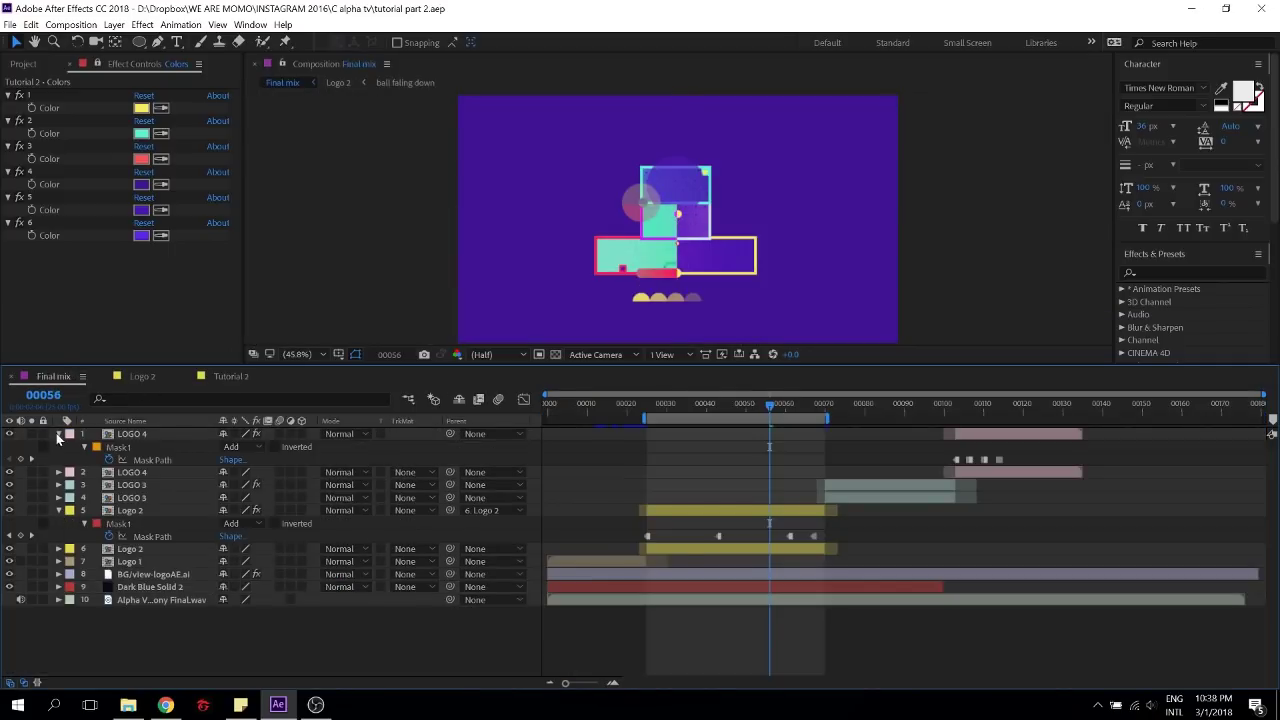
click(57, 433)
click(57, 484)
drag(10, 434, 8, 490)
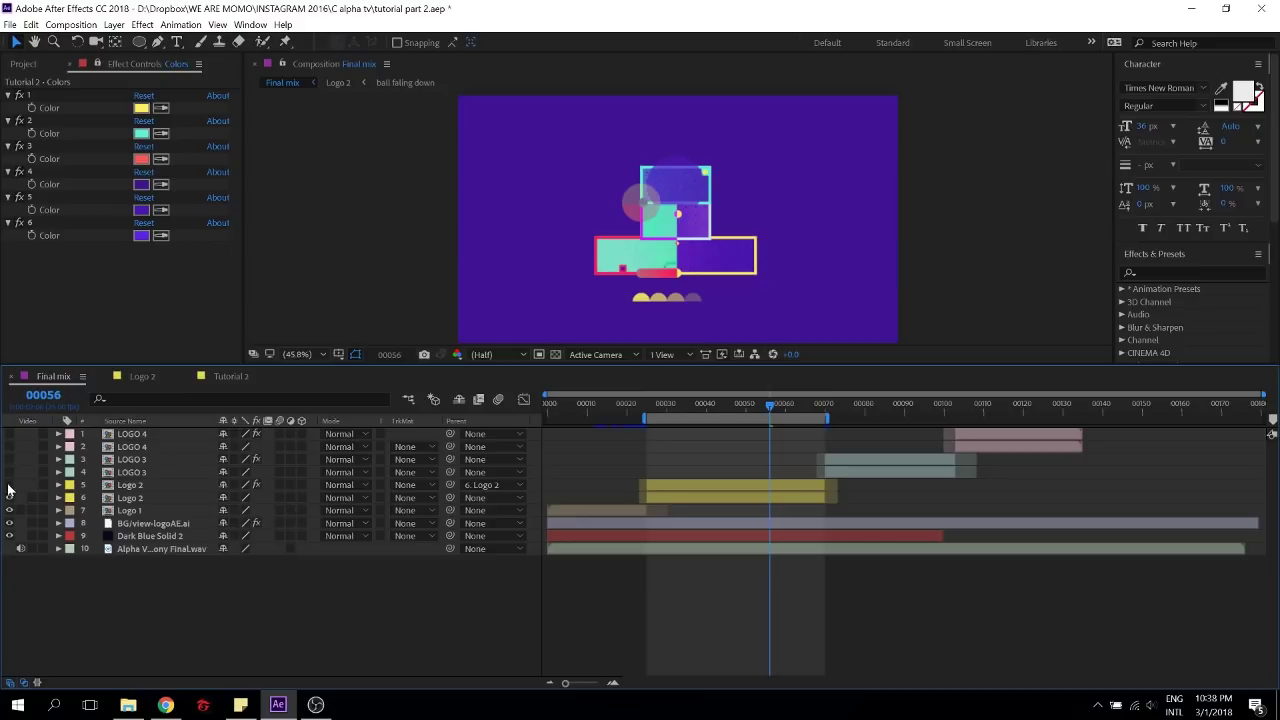
Mark the LOGO 4, LOGO 3 and Logo 2 layers as shy and hide shy layers in the timeline
click(154, 500)
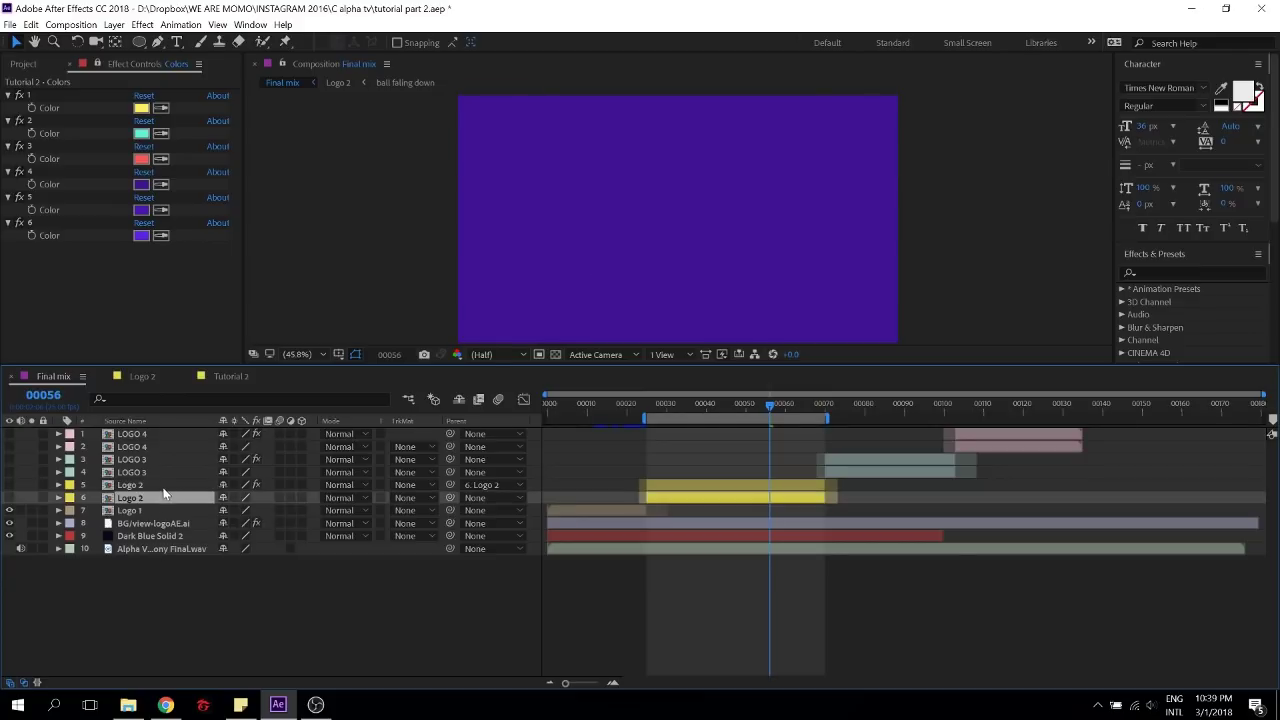
shift+click(143, 437)
click(224, 446)
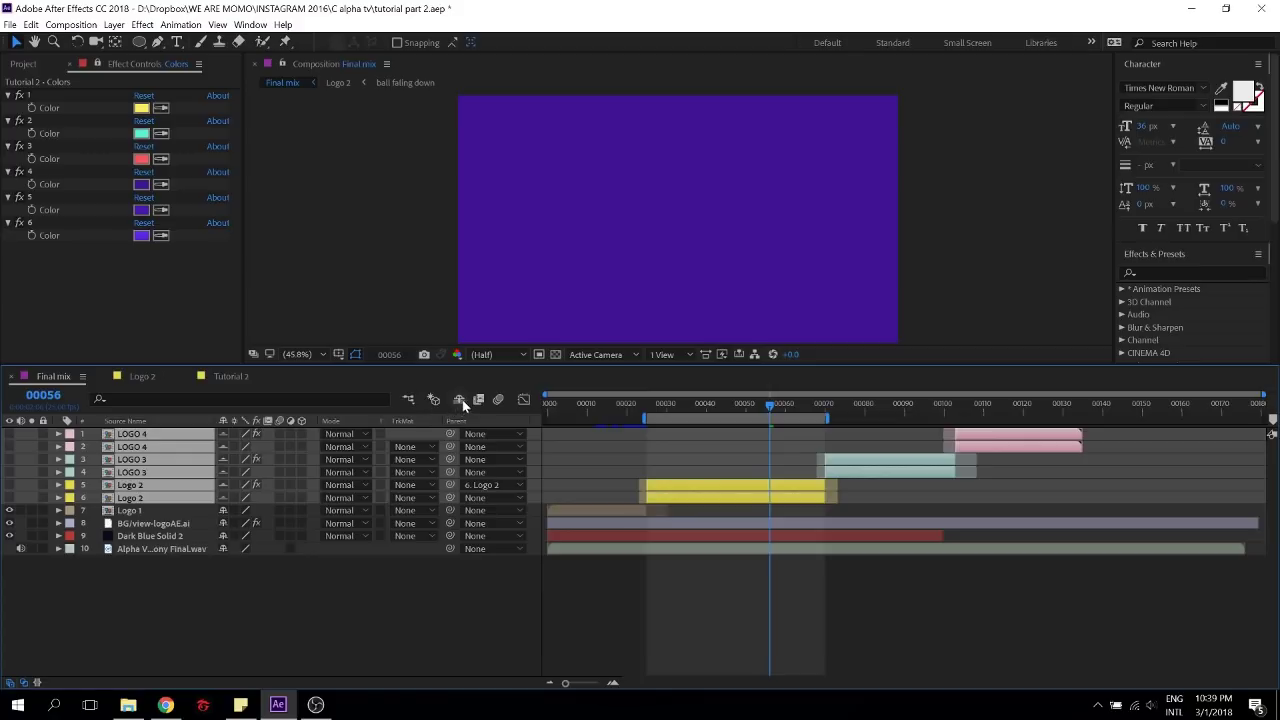
click(460, 399)
click(146, 438)
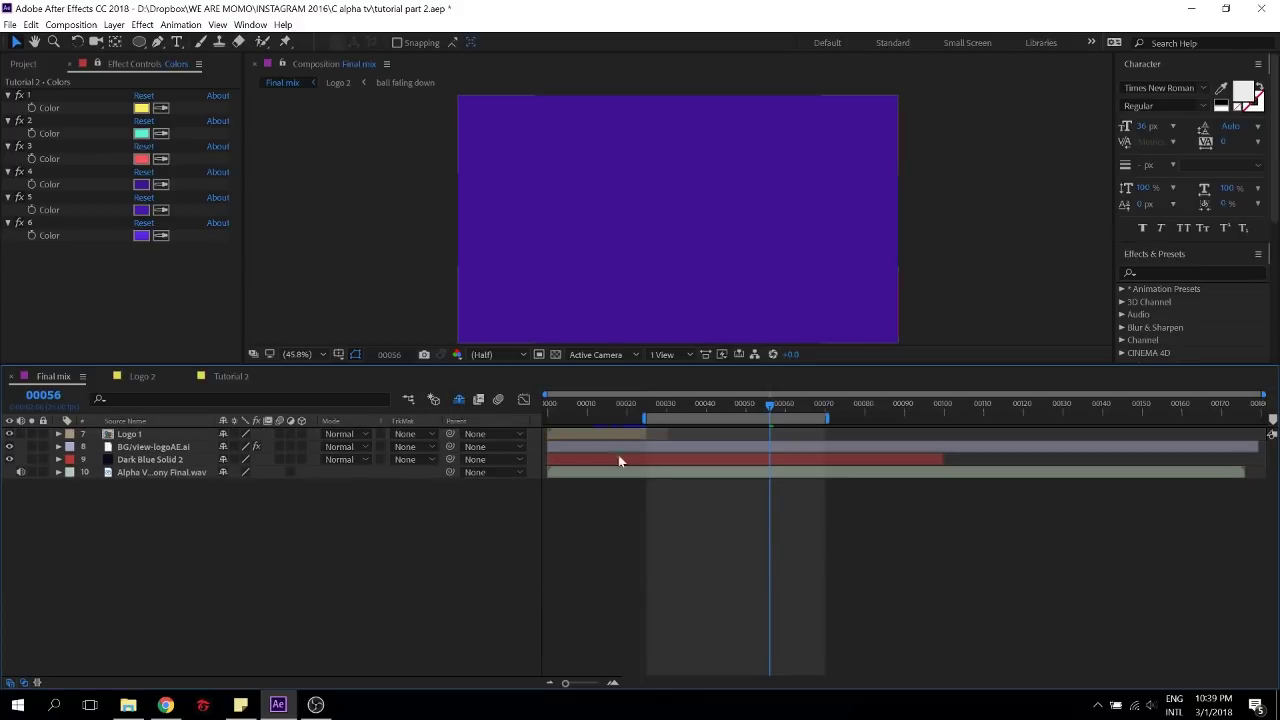
Play back Final mix from the start to review Logo 1, and mute the Alpha audio layer
key(Home)
key(space)
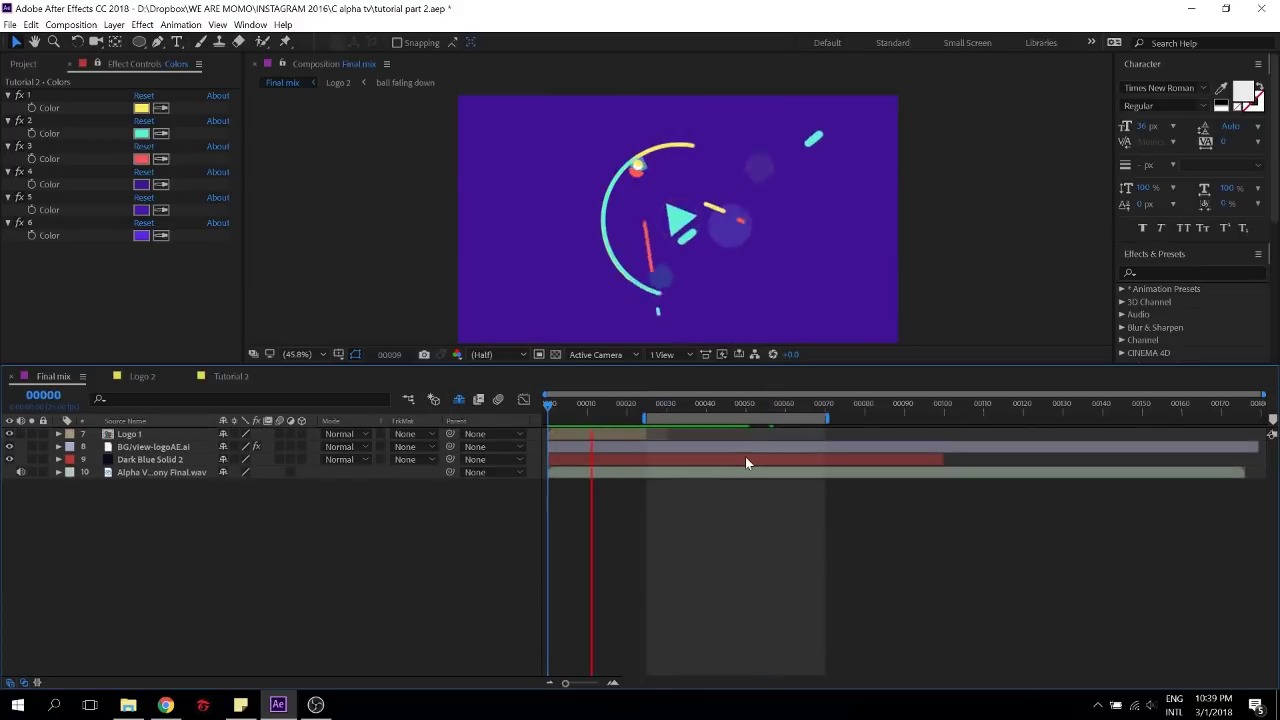
key(space)
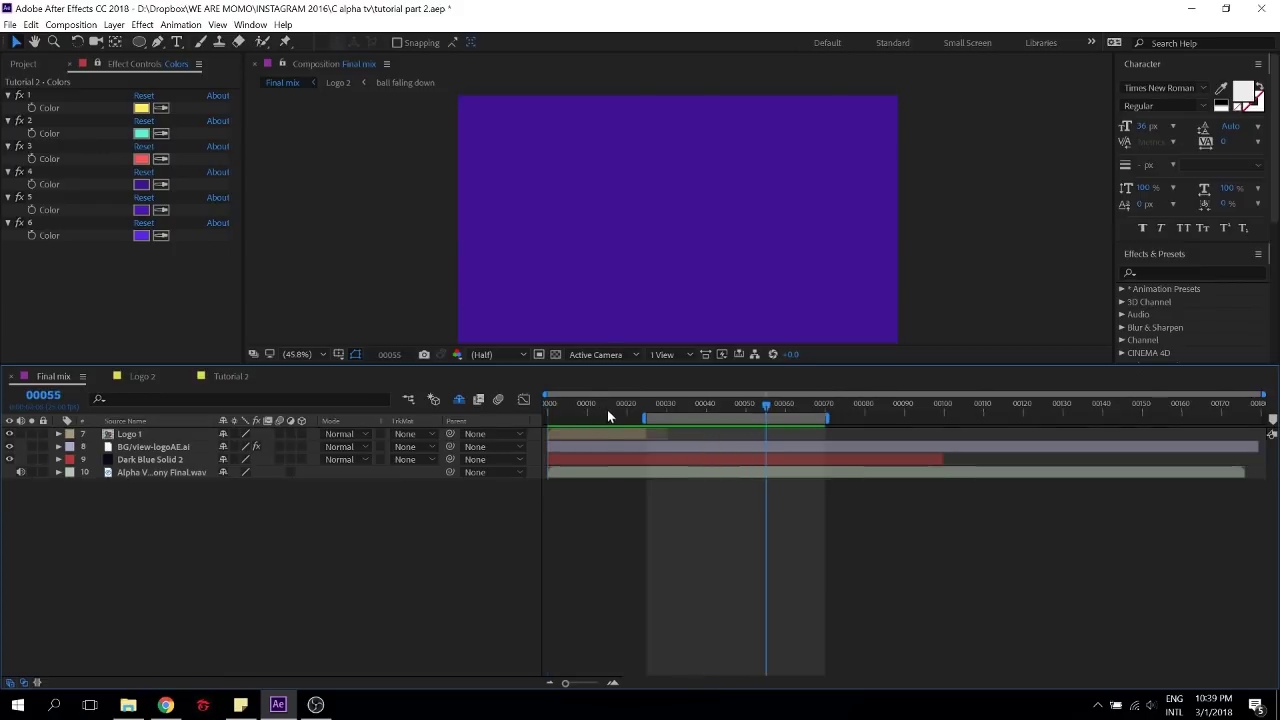
key(Home)
key(space)
Extend the start of the Final mix work area back to frame 0
click(638, 434)
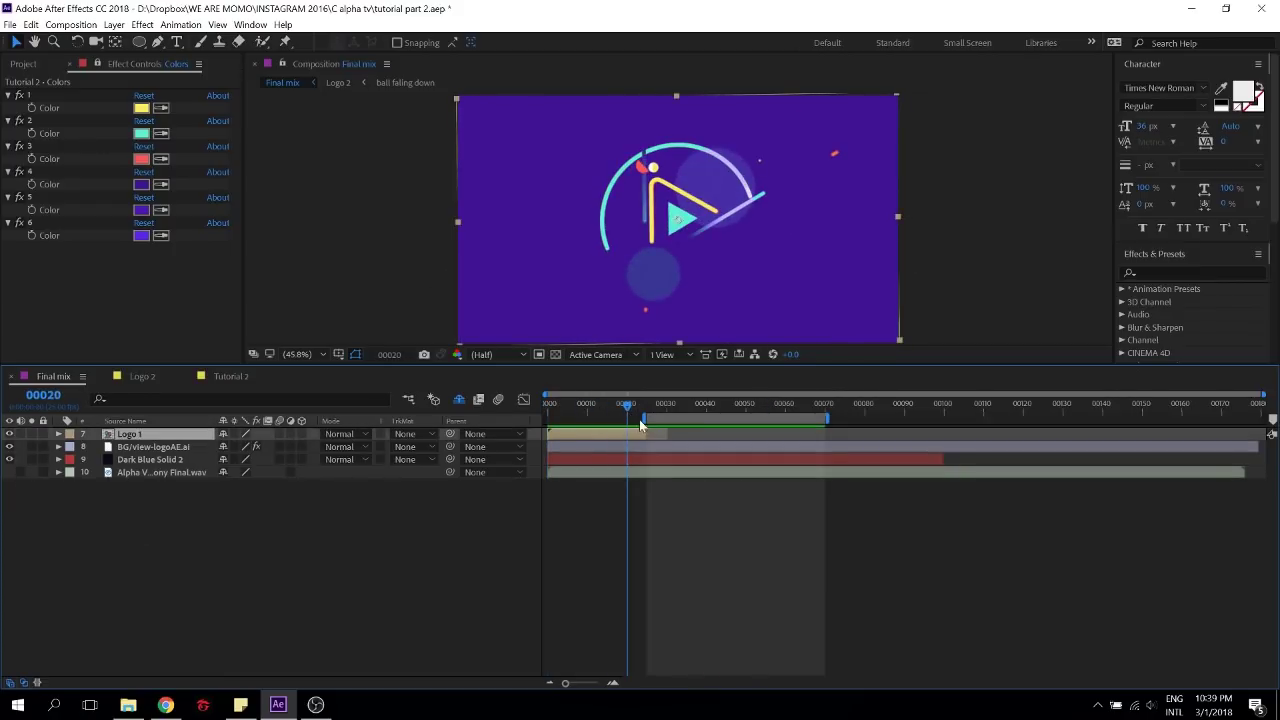
drag(640, 417, 548, 417)
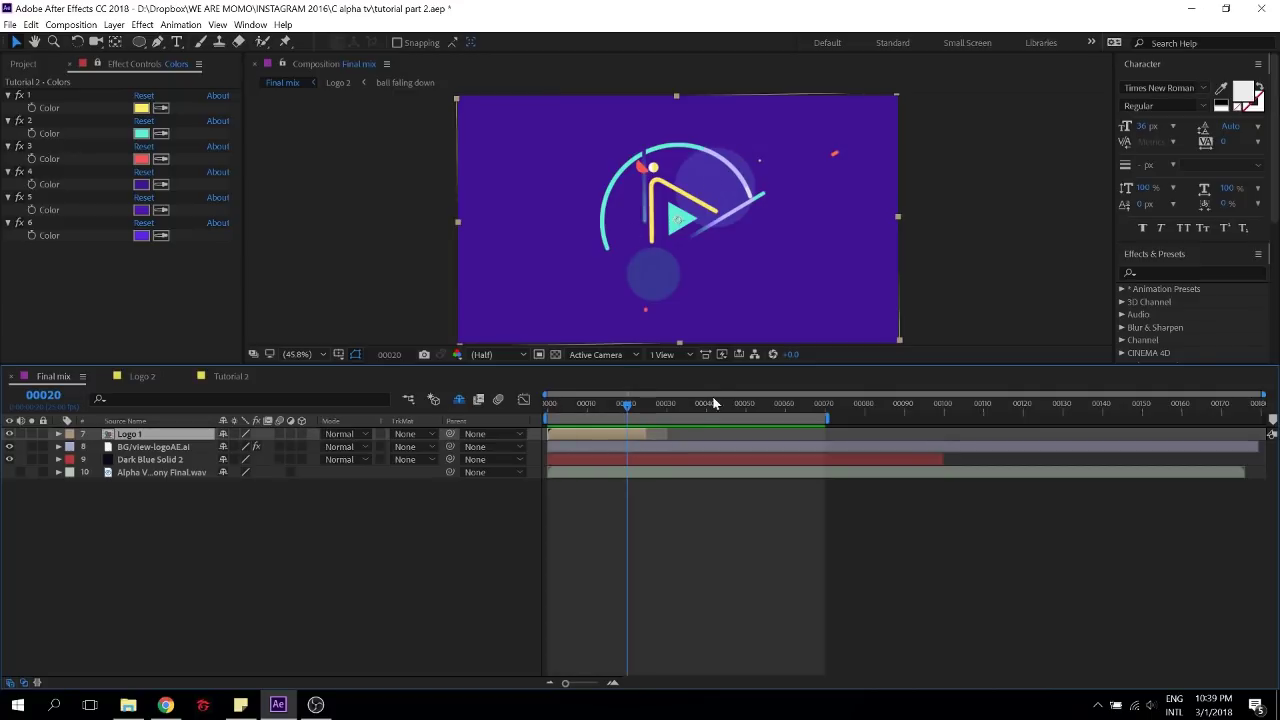
drag(635, 410, 756, 409)
click(185, 530)
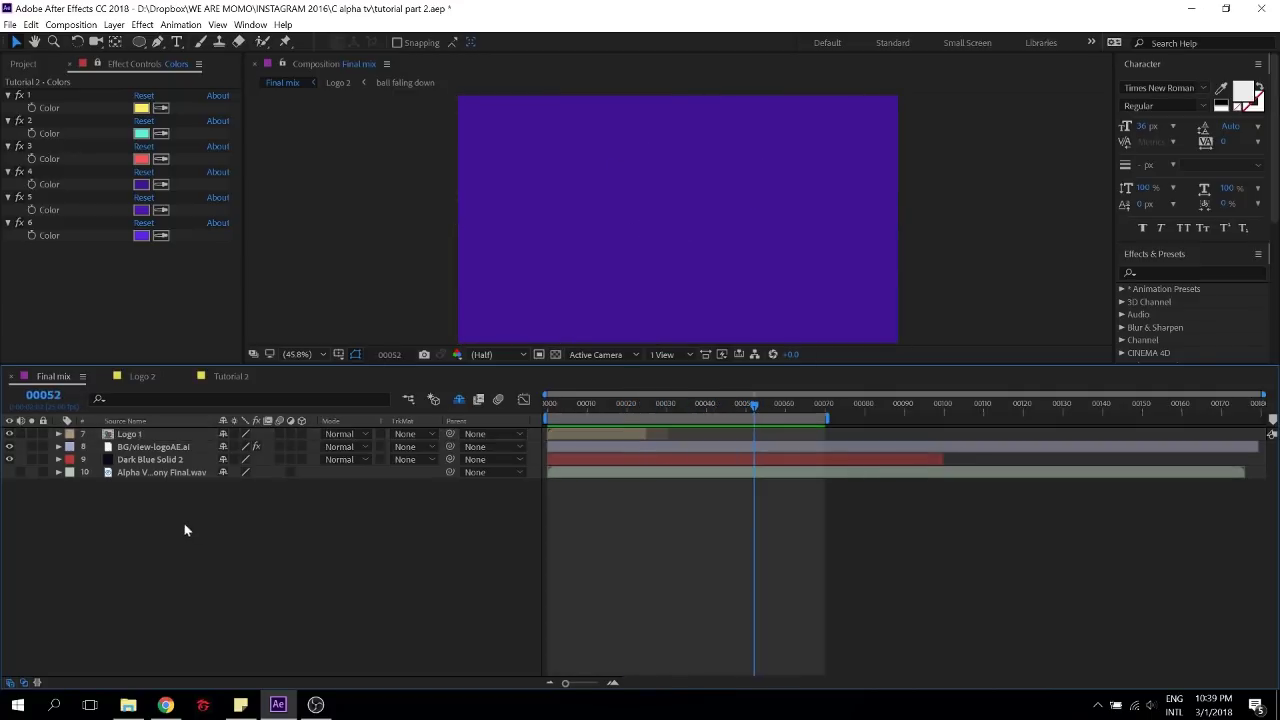
Add the Tutorial 2 composition from the tutorial part 2 folder above Logo 1, starting just before Logo 1 ends
click(24, 63)
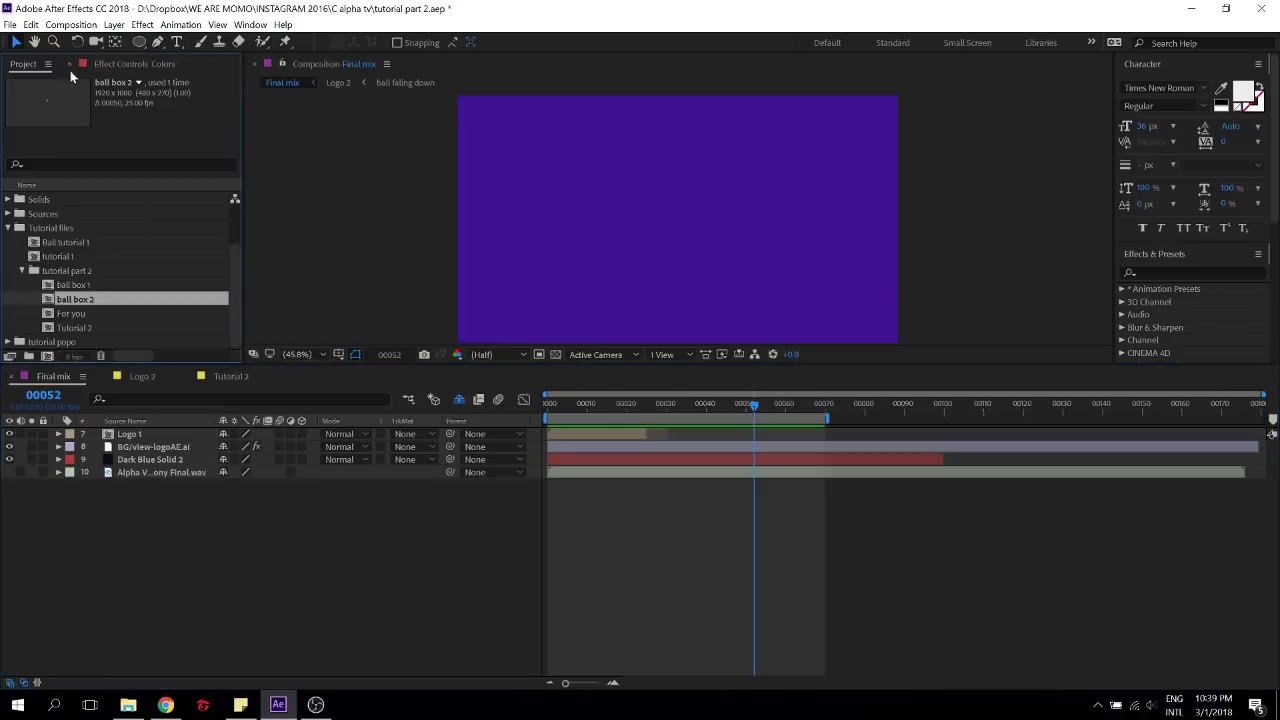
drag(74, 326, 210, 440)
drag(634, 437, 723, 434)
Trim the Tutorial 2 layer to start at frame 25 and end at frame 70
click(651, 404)
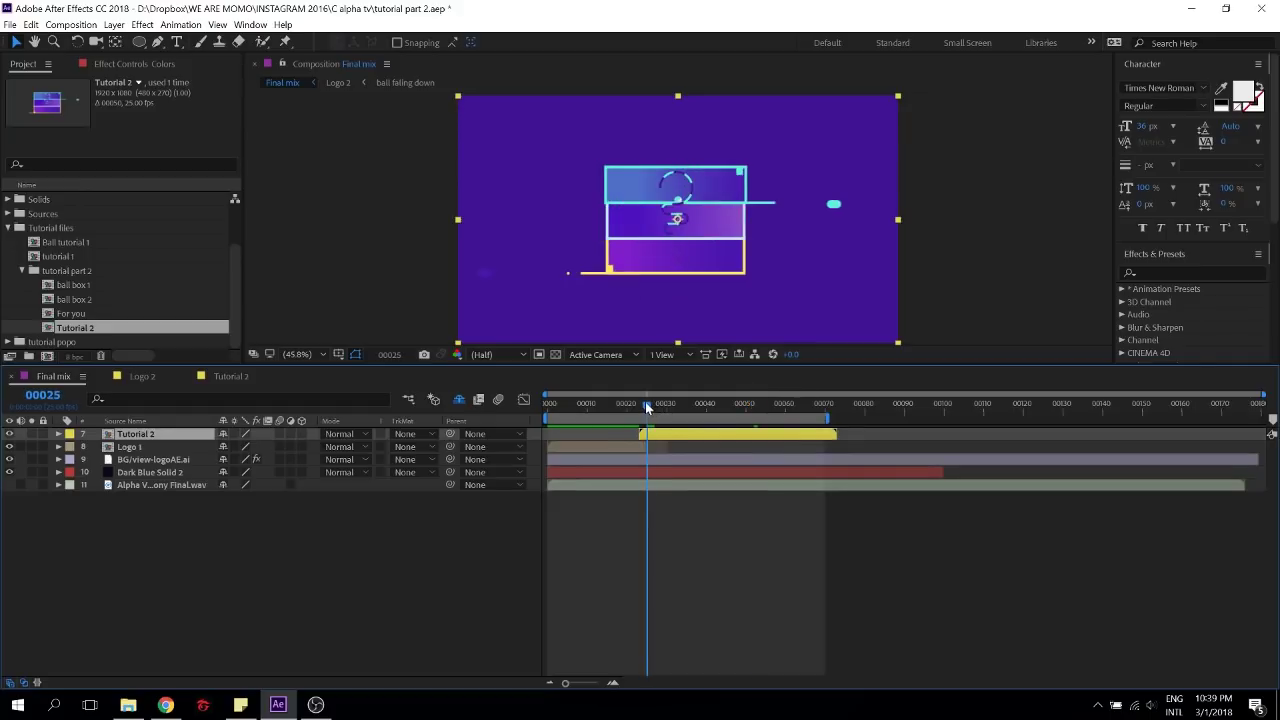
drag(651, 404, 648, 403)
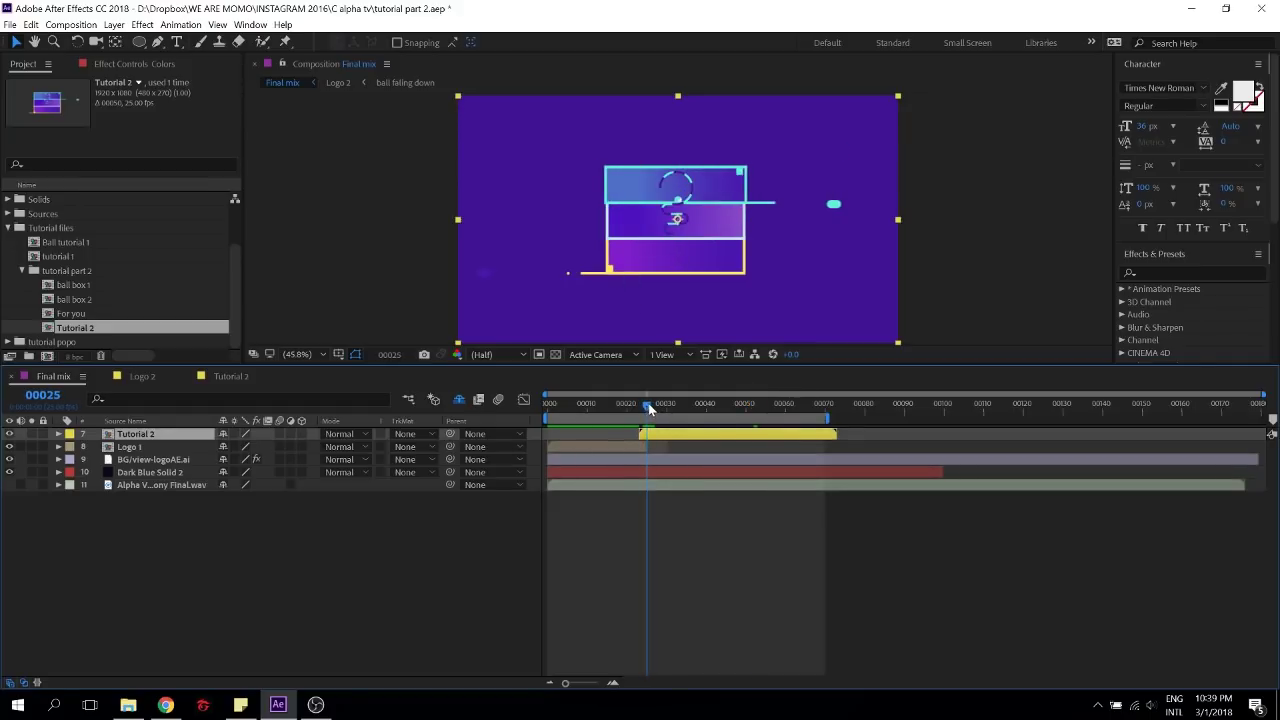
key(alt+bracketleft)
click(825, 406)
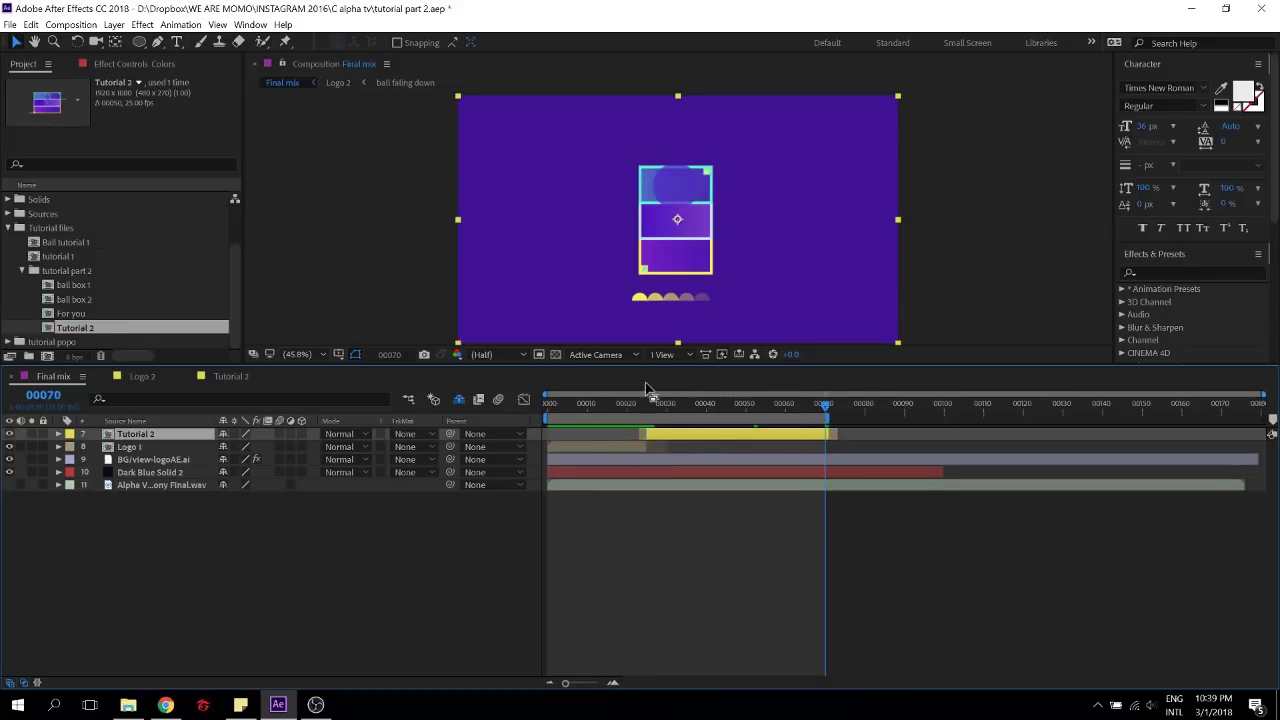
Play back Final mix from the start to check the transition from Logo 1 into Tutorial 2
drag(651, 407, 504, 416)
key(space)
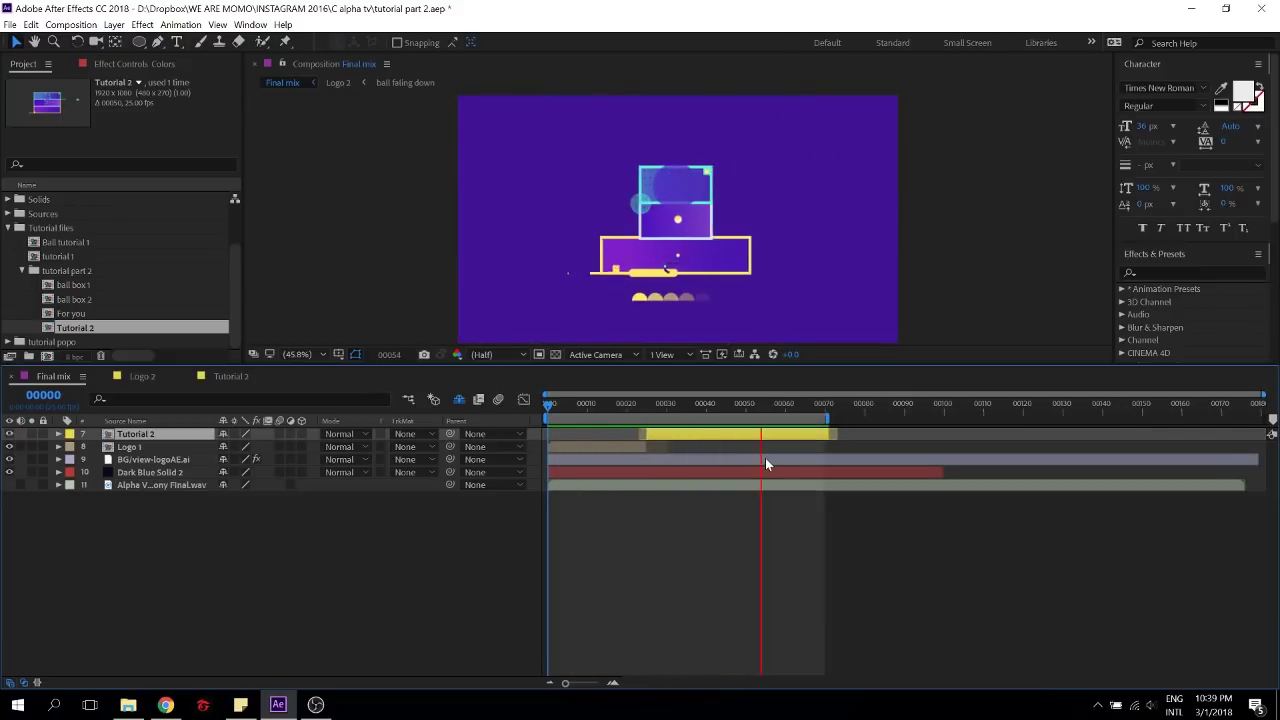
key(space)
scroll(703, 273, up, 1)
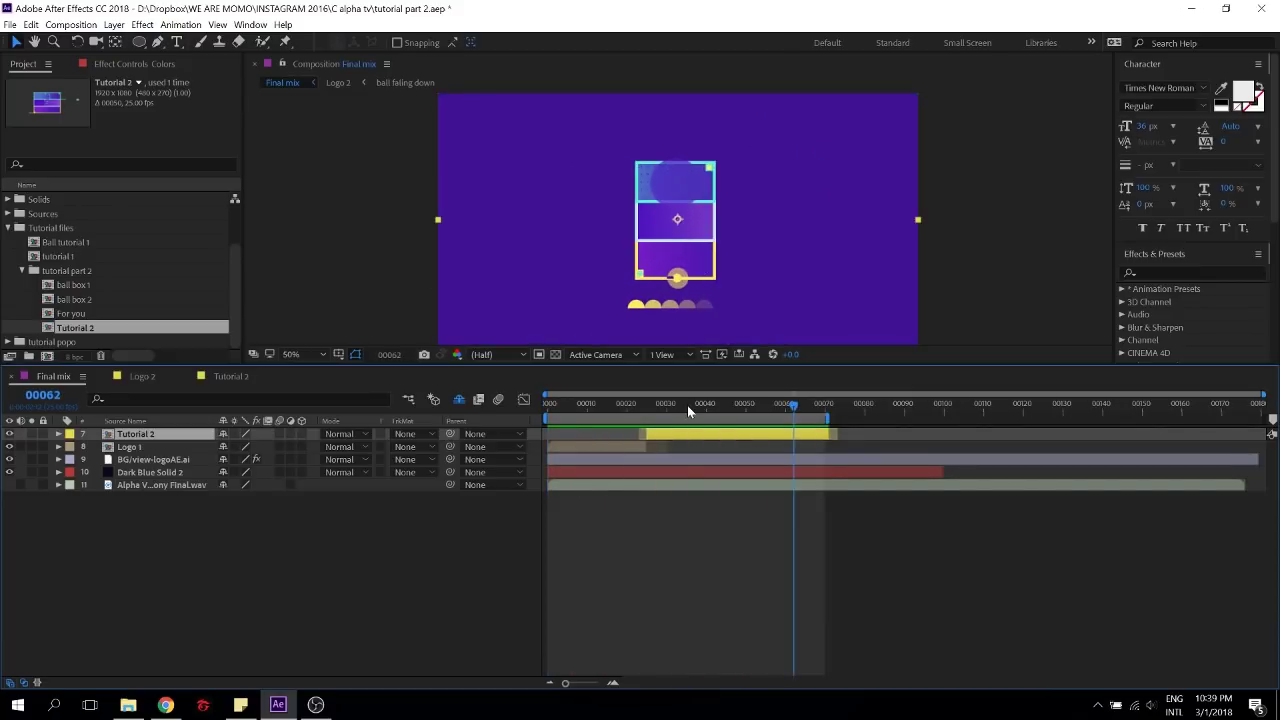
Set Position keyframes on the Tutorial 2 layer at frame 61 and frame 20
drag(687, 405, 789, 428)
click(176, 427)
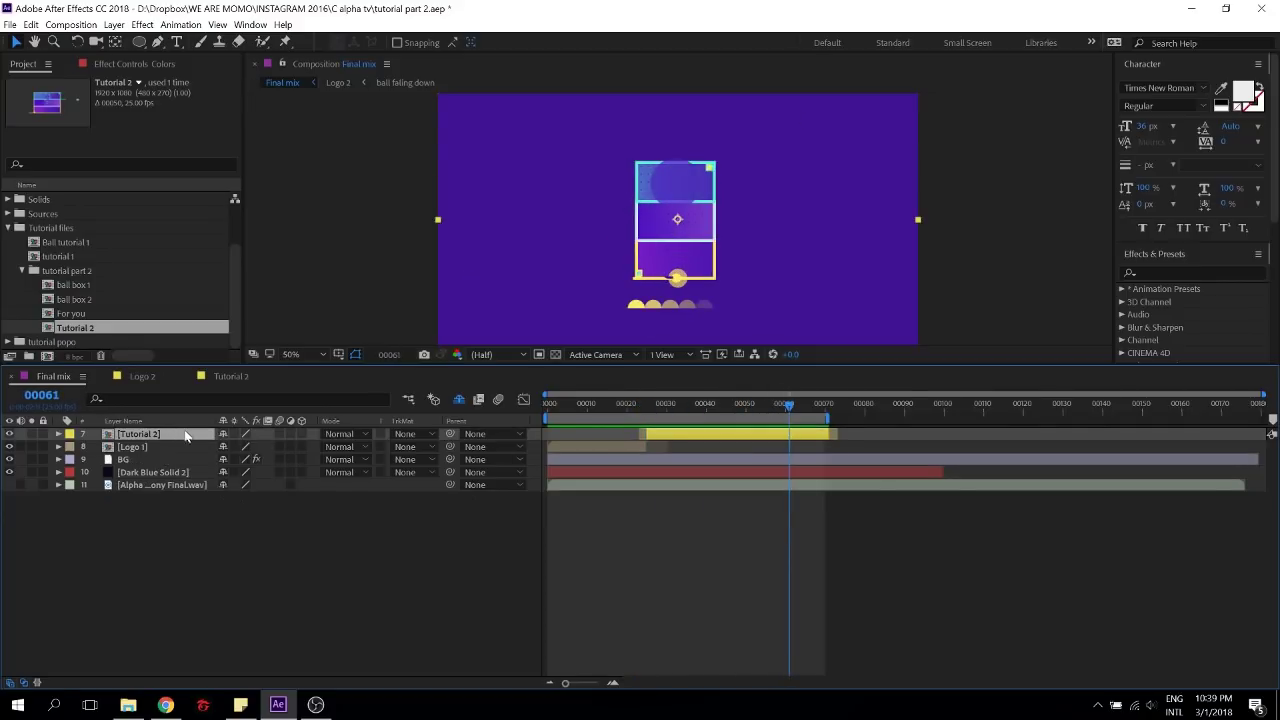
key(p)
click(96, 447)
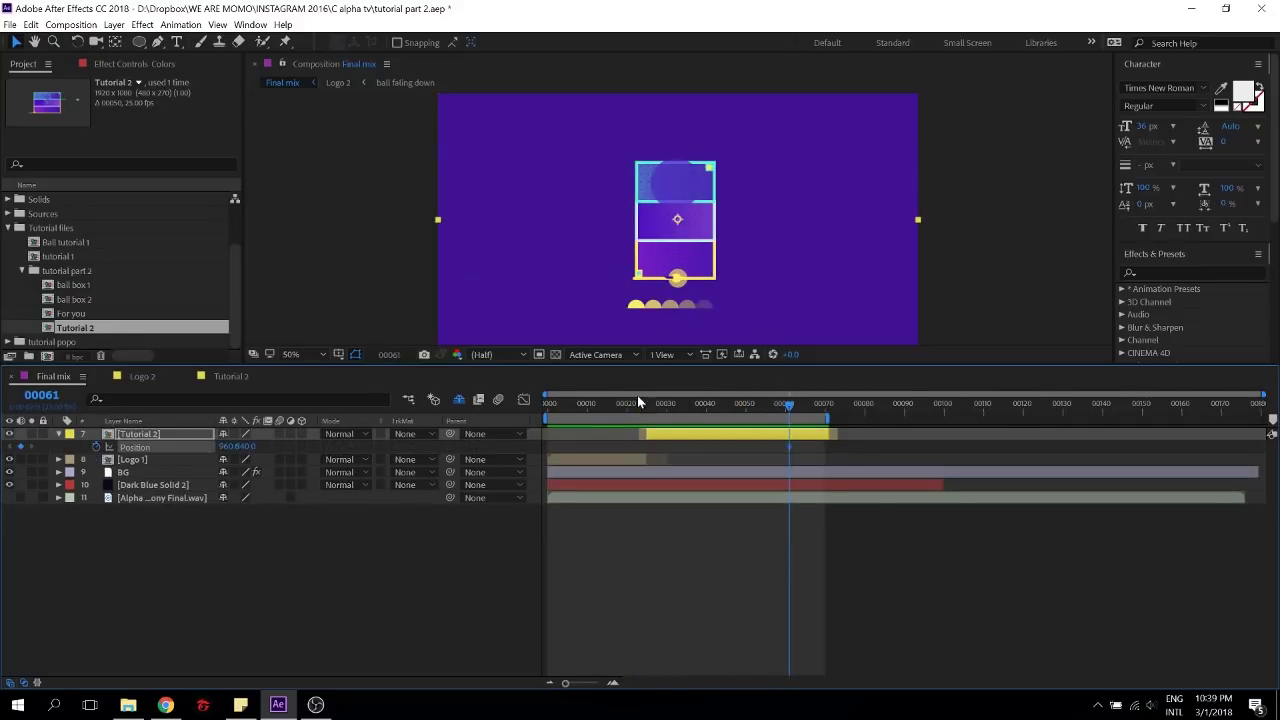
click(626, 408)
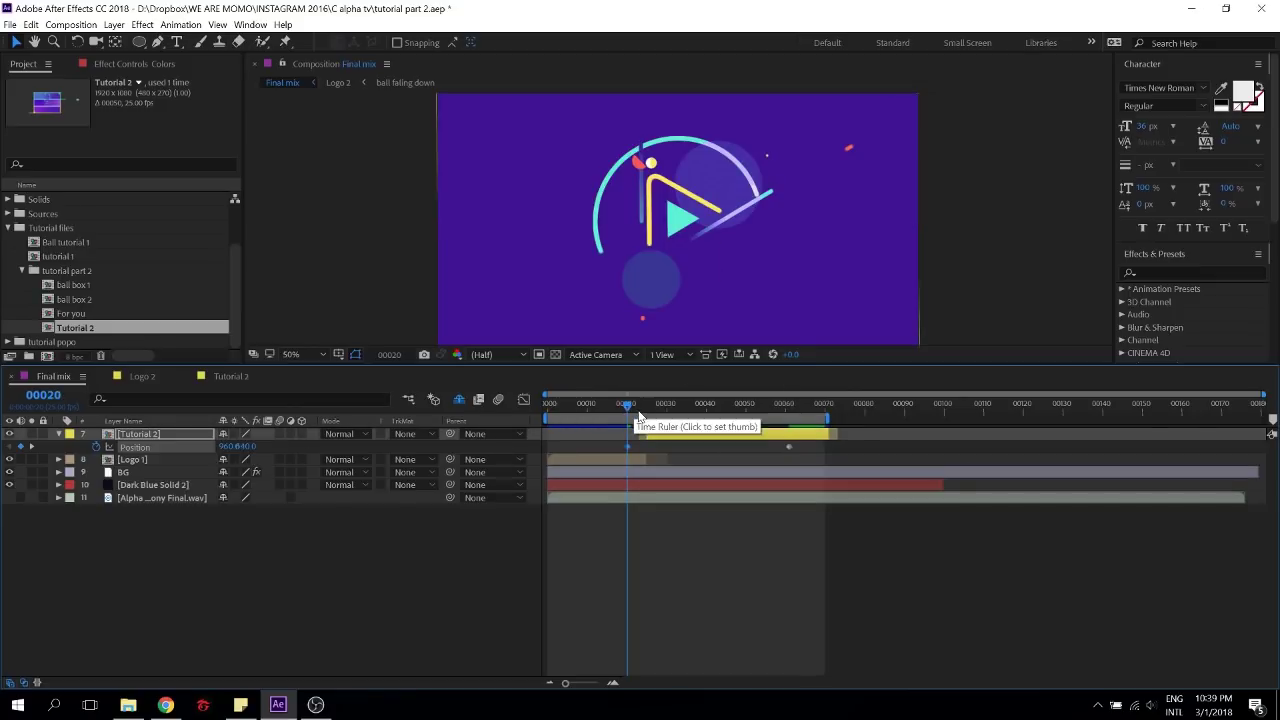
Apply Easy Ease to both Position keyframes of the Tutorial 2 layer and preview the movement
drag(630, 408, 786, 407)
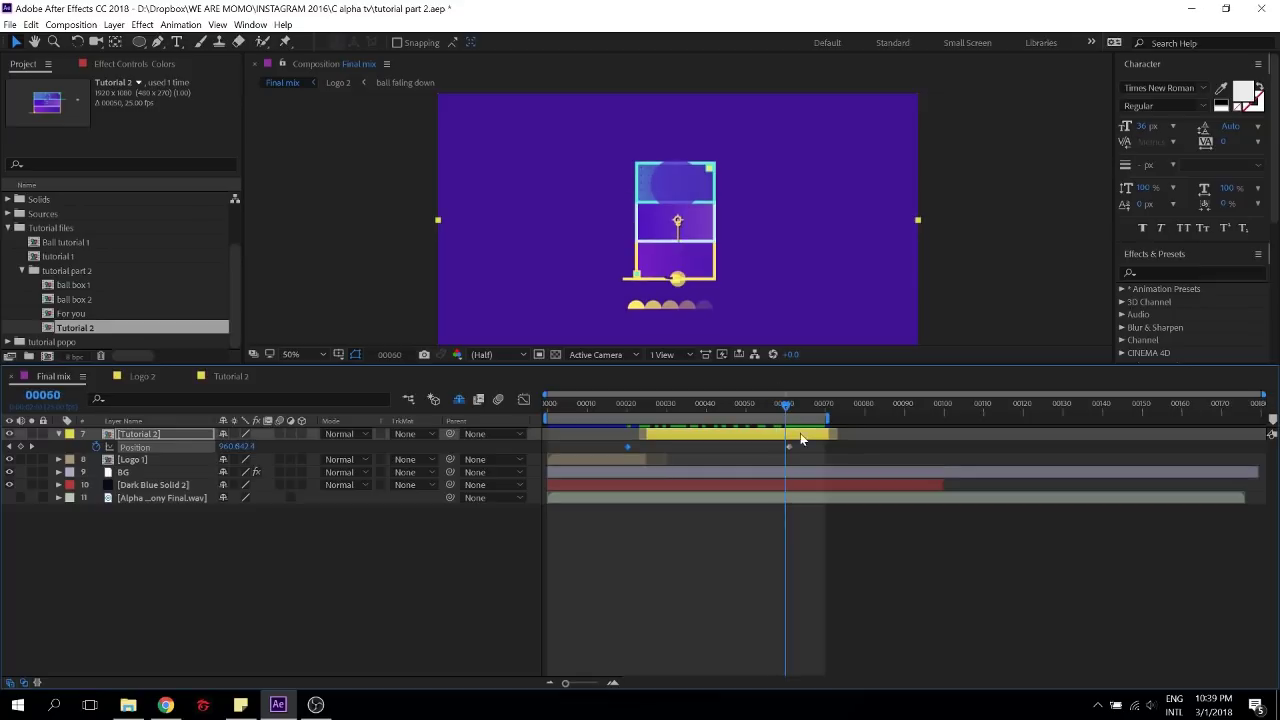
drag(672, 458, 590, 460)
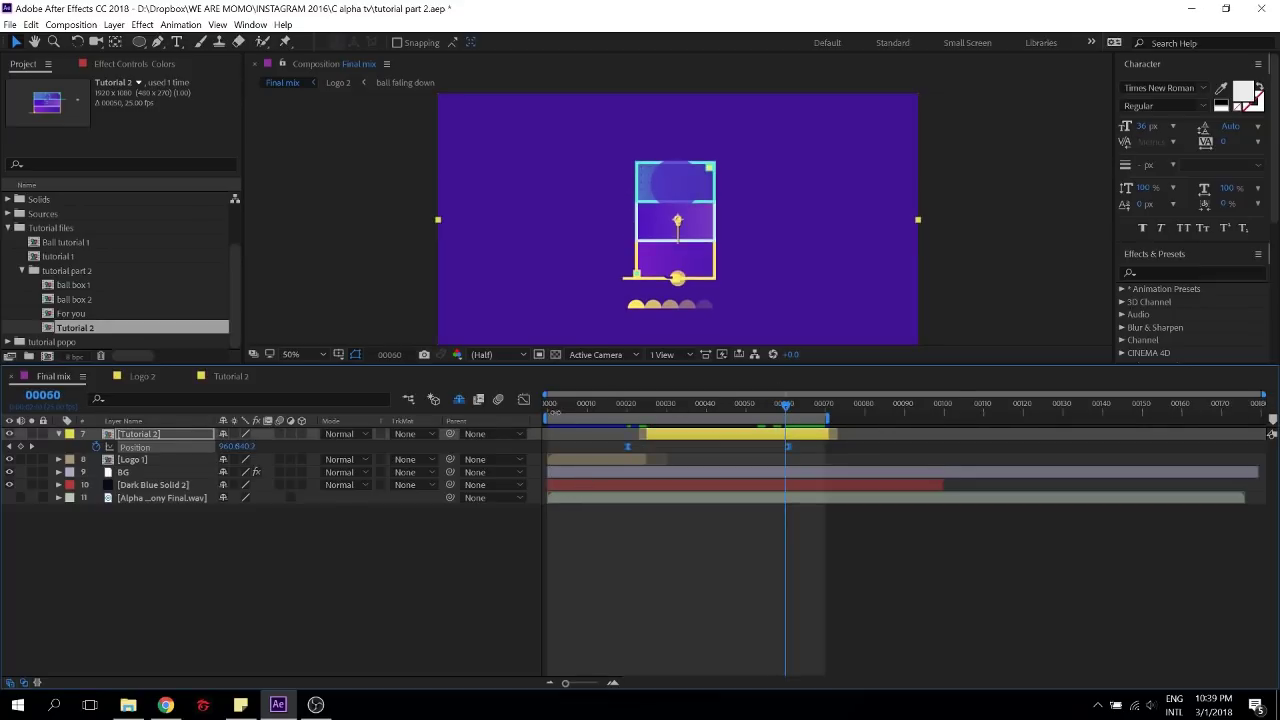
click(616, 403)
key(space)
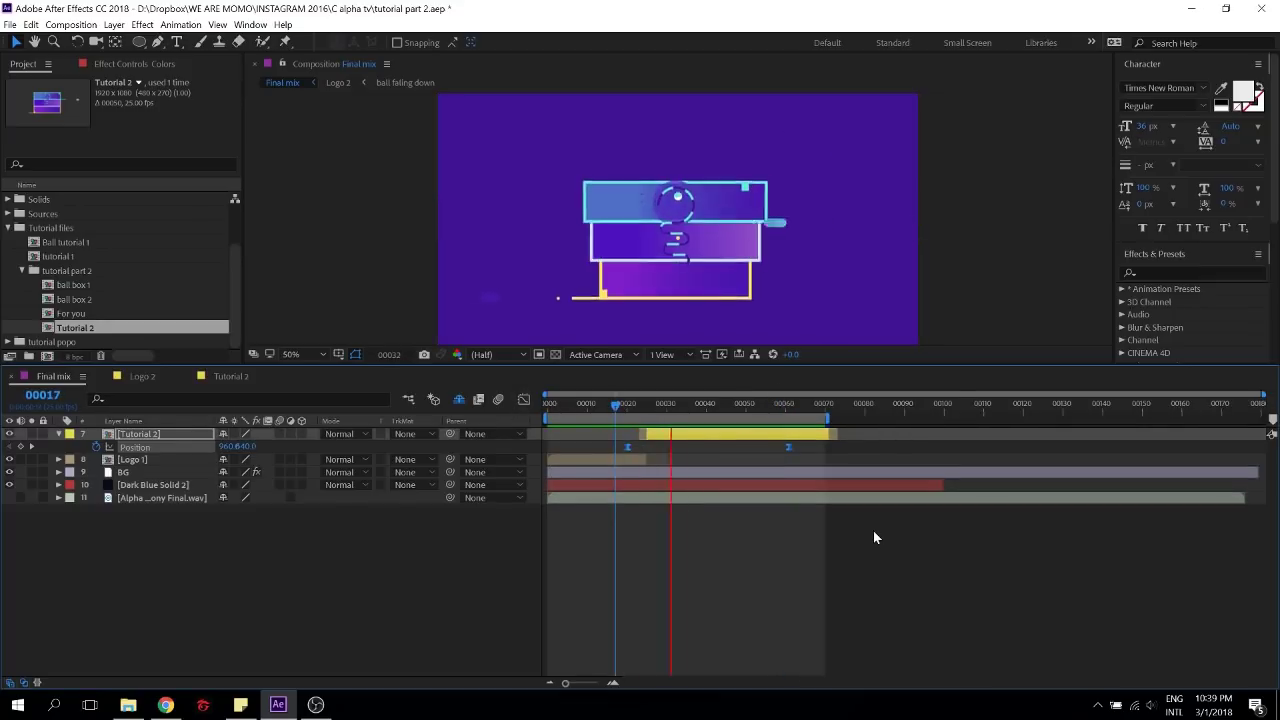
Reshape the Position speed curve to peak shortly after the first keyframe and ease out gradually, and preview the result
key(space)
click(524, 400)
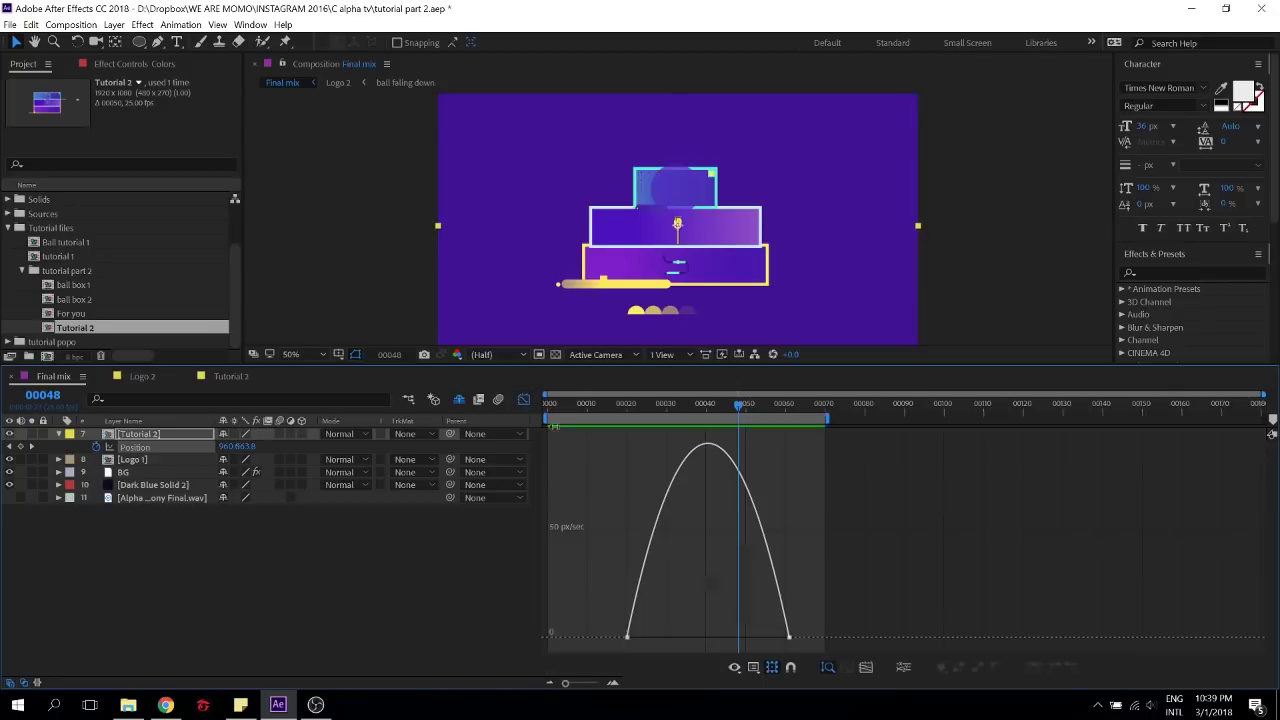
click(789, 637)
drag(763, 637, 708, 638)
key(space)
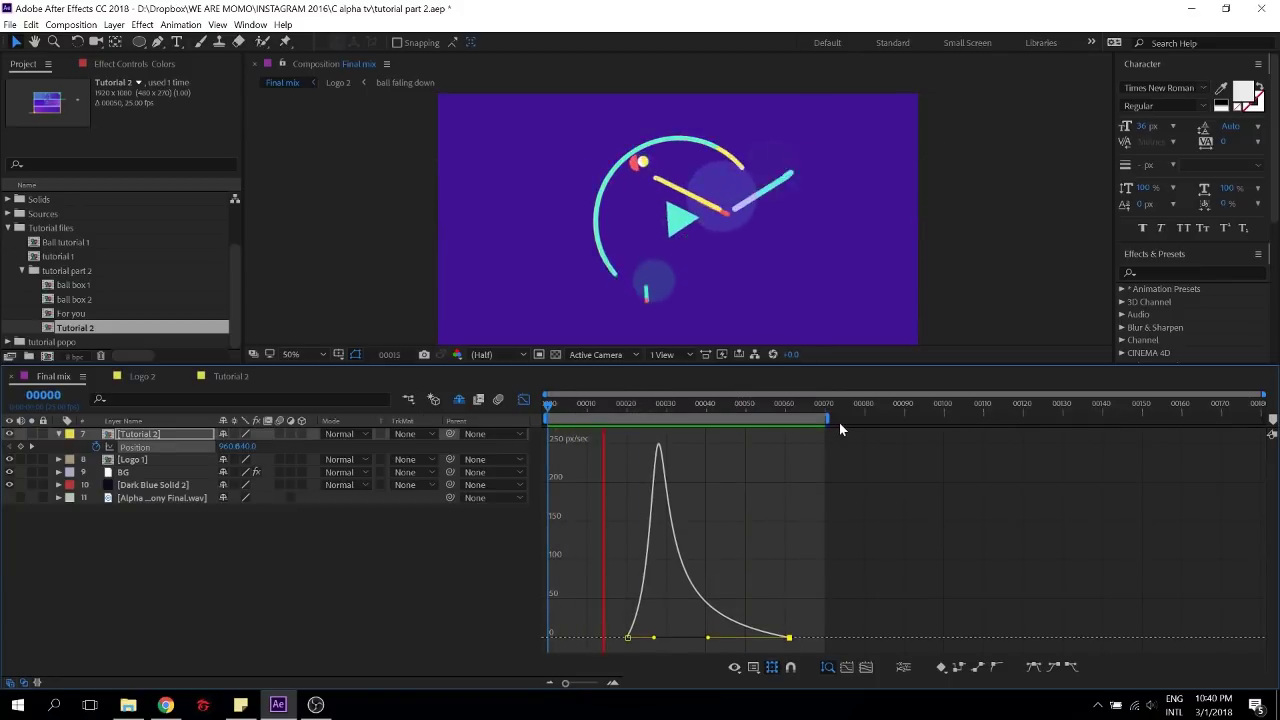
key(space)
Return to the layer bars and move the Tutorial 2 layer's second Position keyframe to about frame 52
click(528, 401)
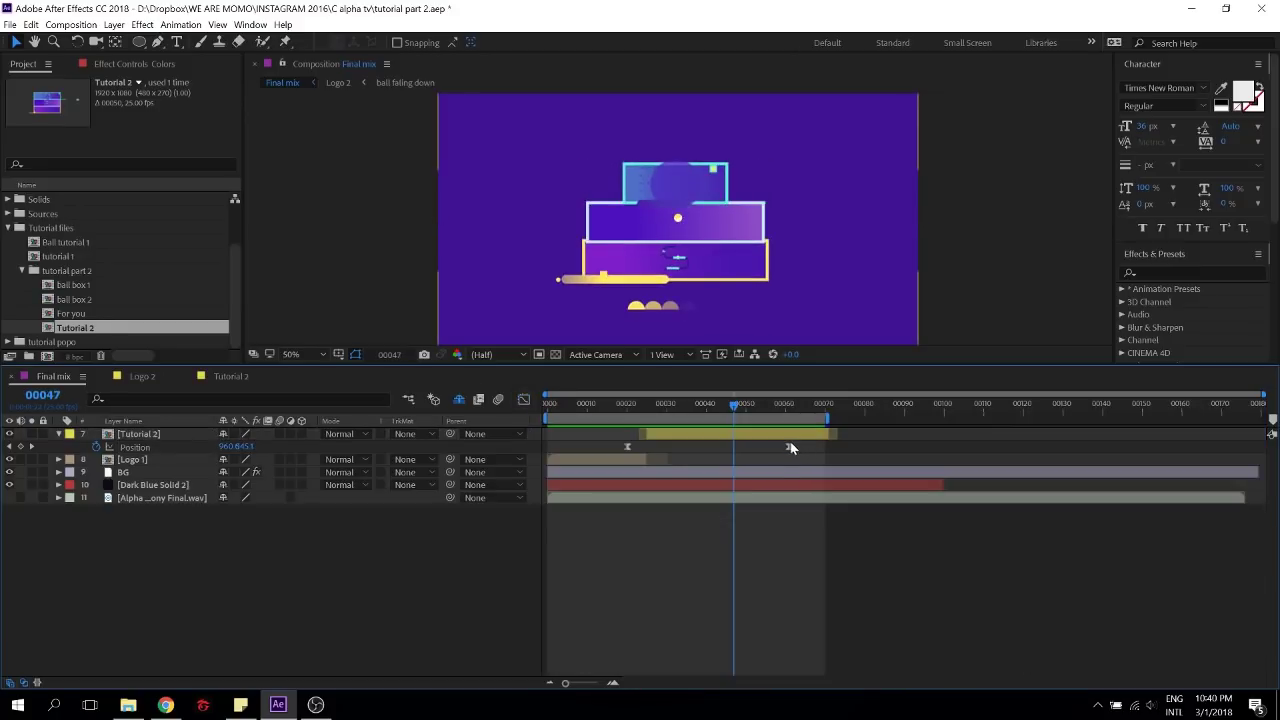
drag(788, 447, 753, 446)
click(740, 432)
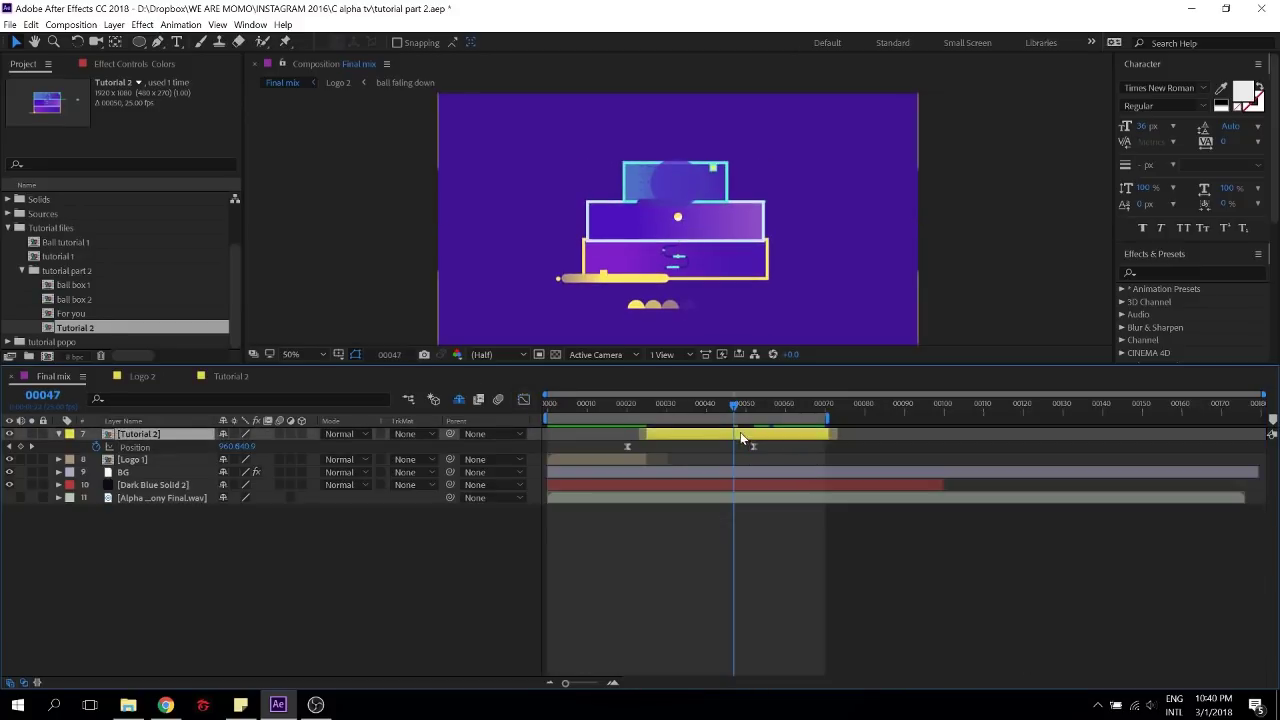
click(148, 378)
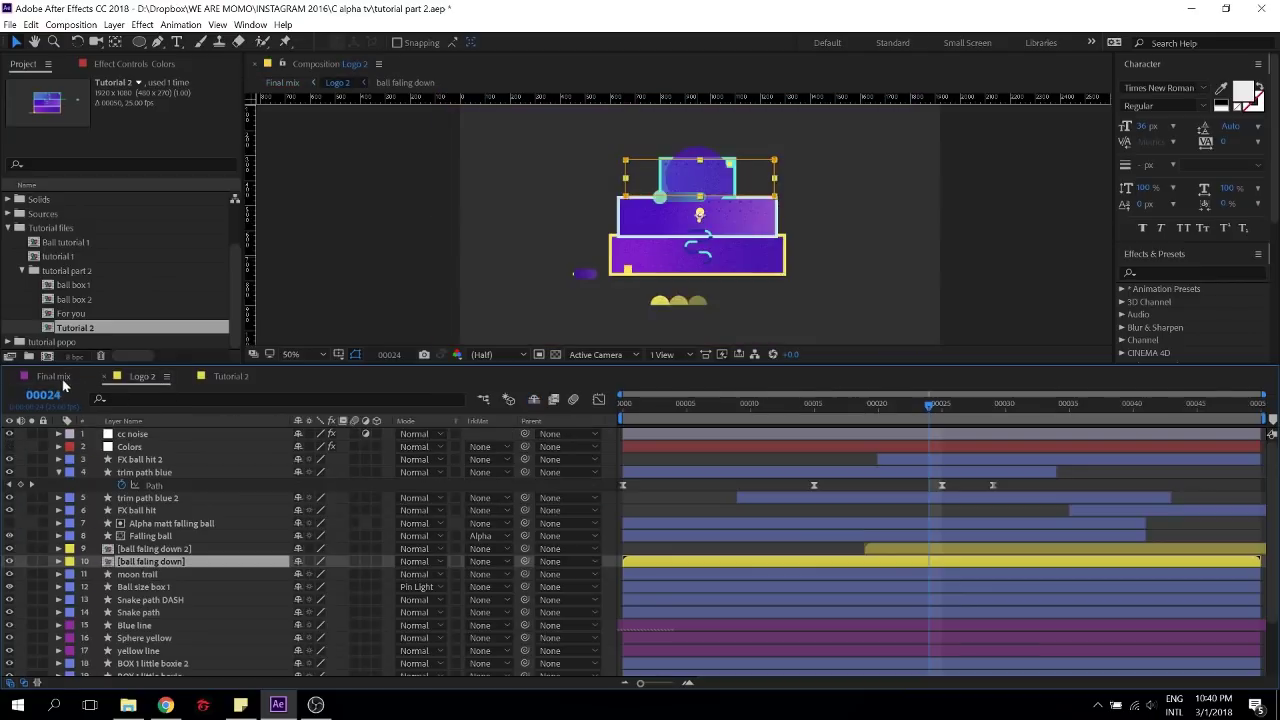
click(62, 379)
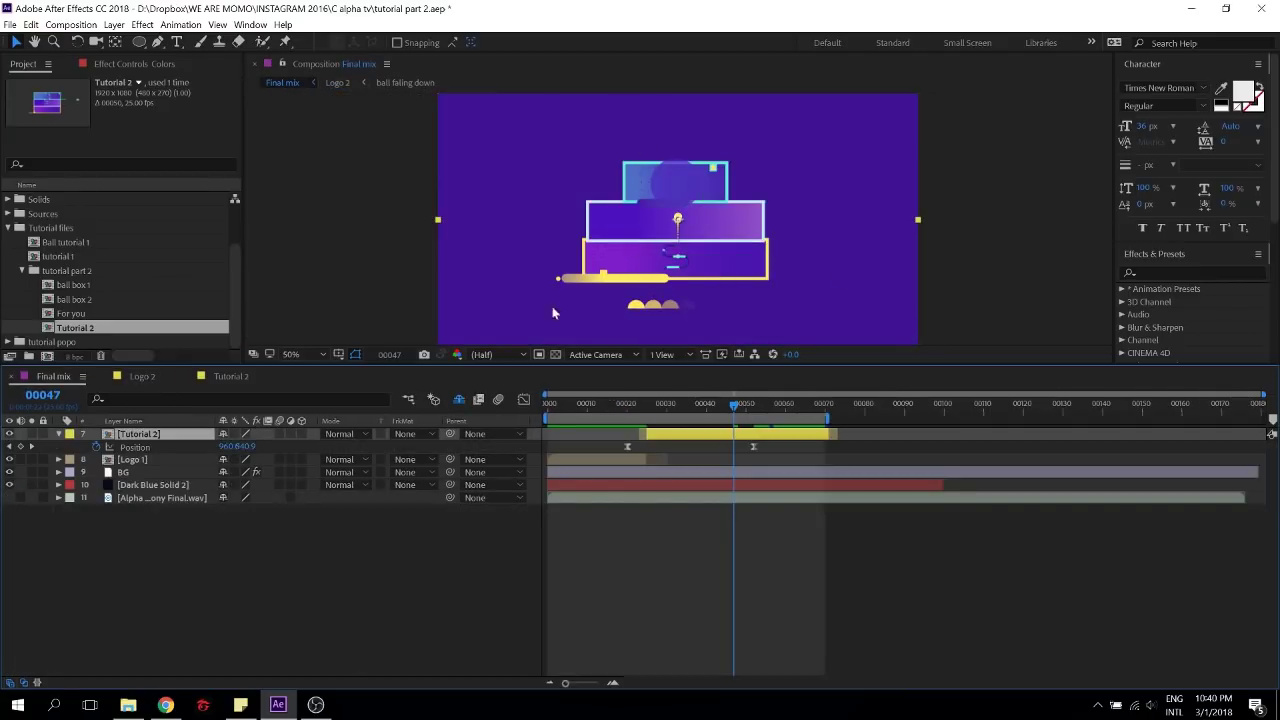
Duplicate the Tutorial 2 layer and rename the upper copy "Tutorial 2 color swap"
click(729, 444)
click(727, 433)
key(ctrl+d)
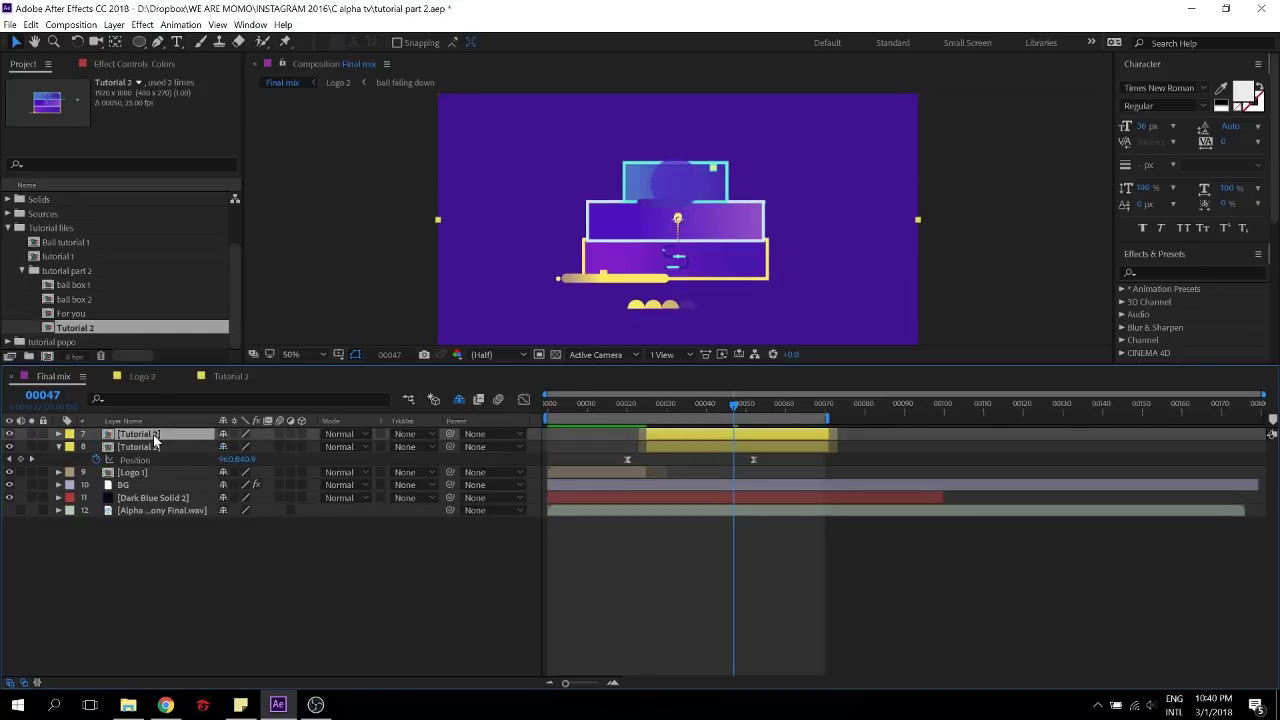
key(Return)
click(153, 434)
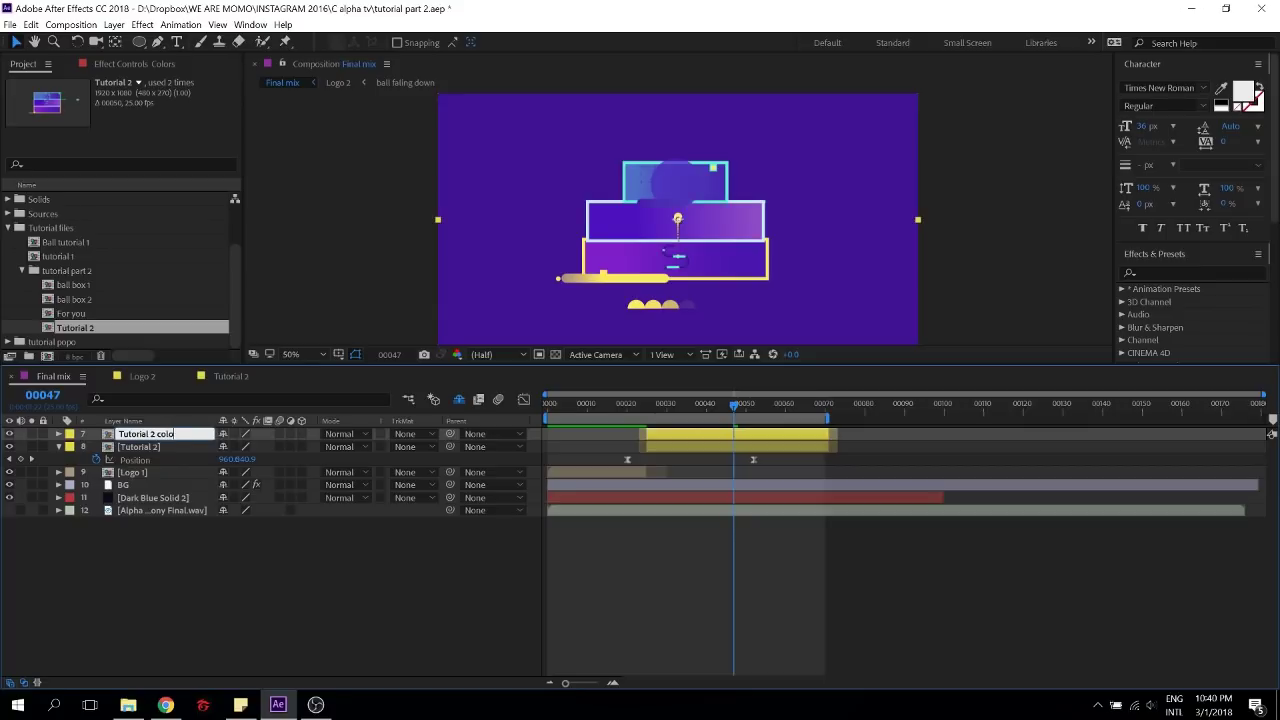
text(color swap)
key(Return)
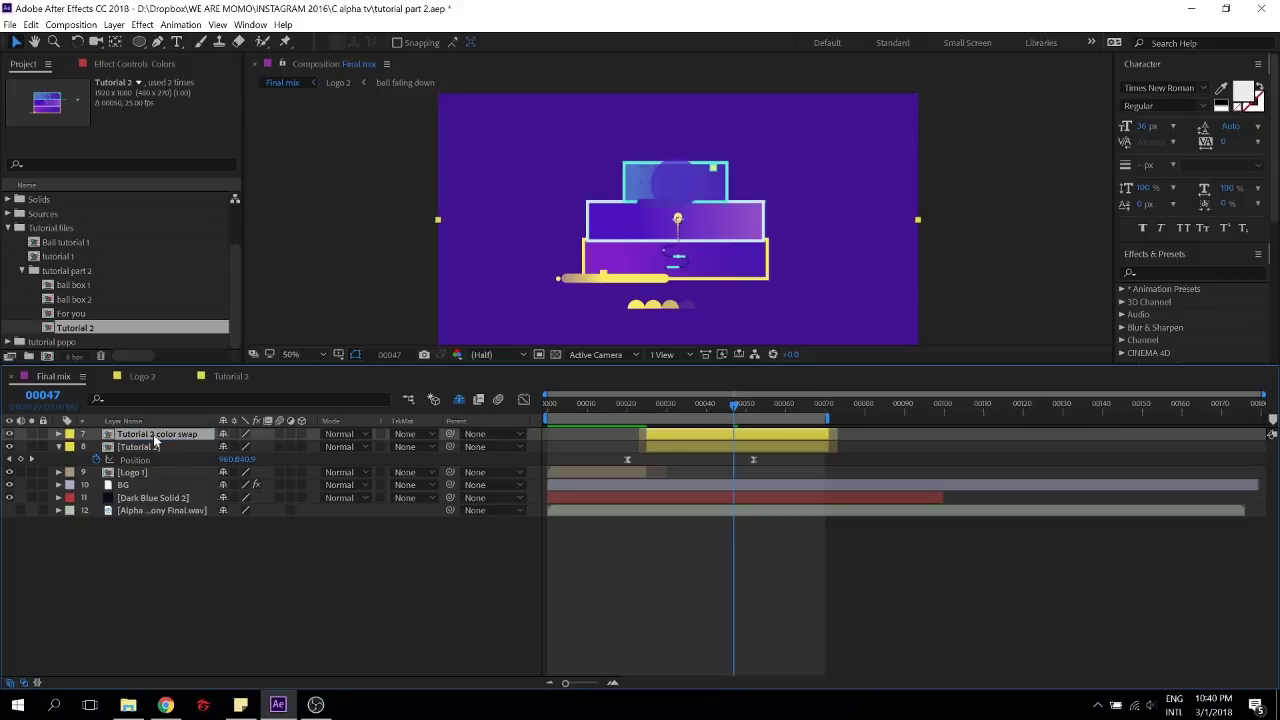
Apply the Invert effect to the Tutorial 2 color swap layer and set its Channel to Green
click(1168, 271)
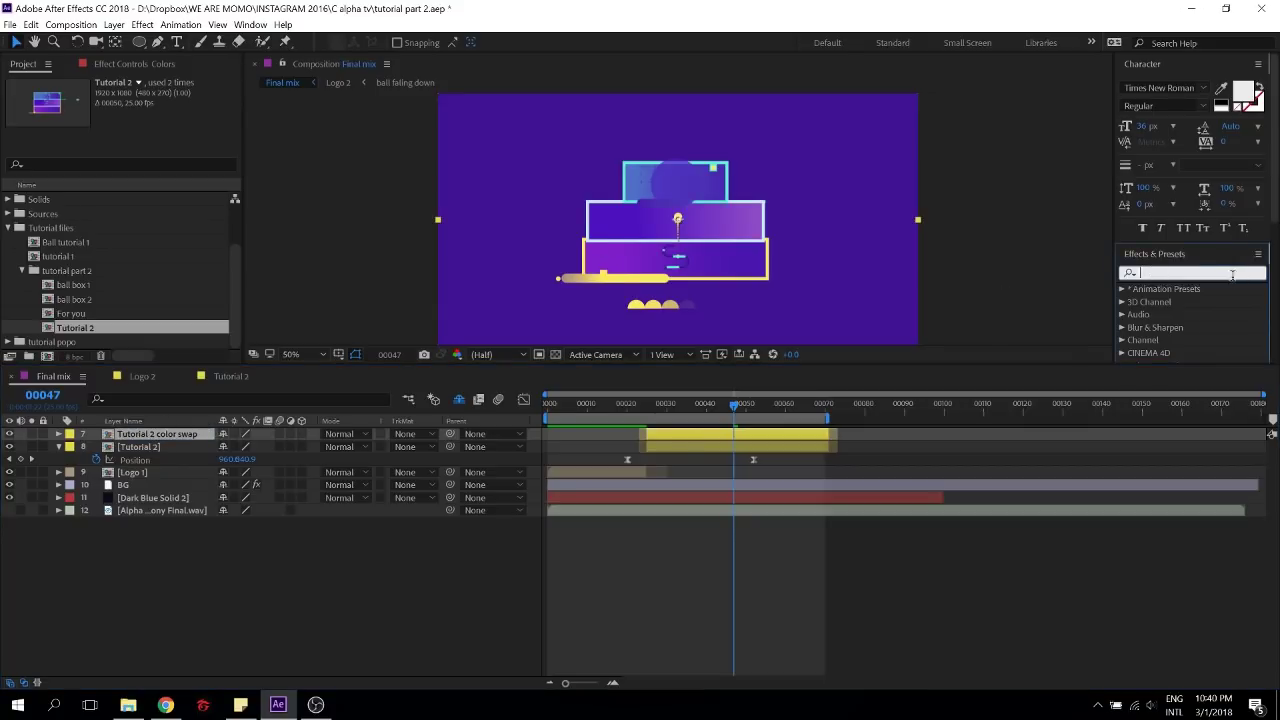
text(invert)
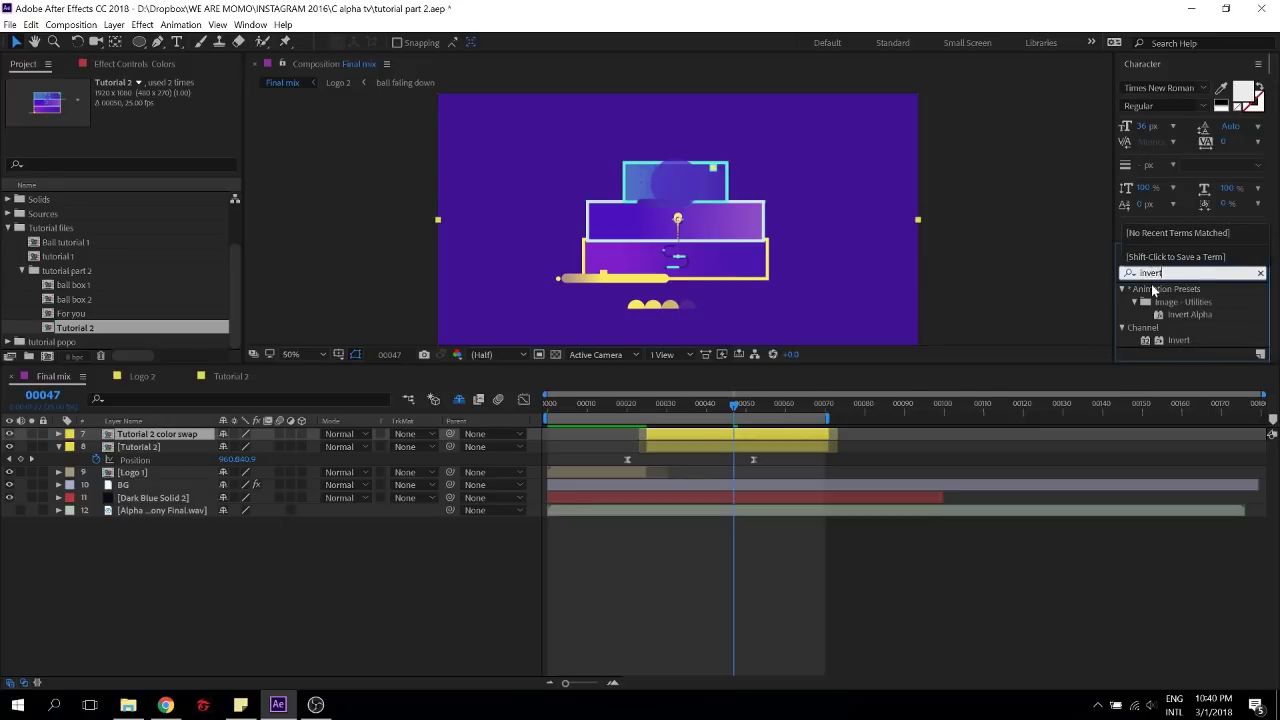
double_click(1176, 341)
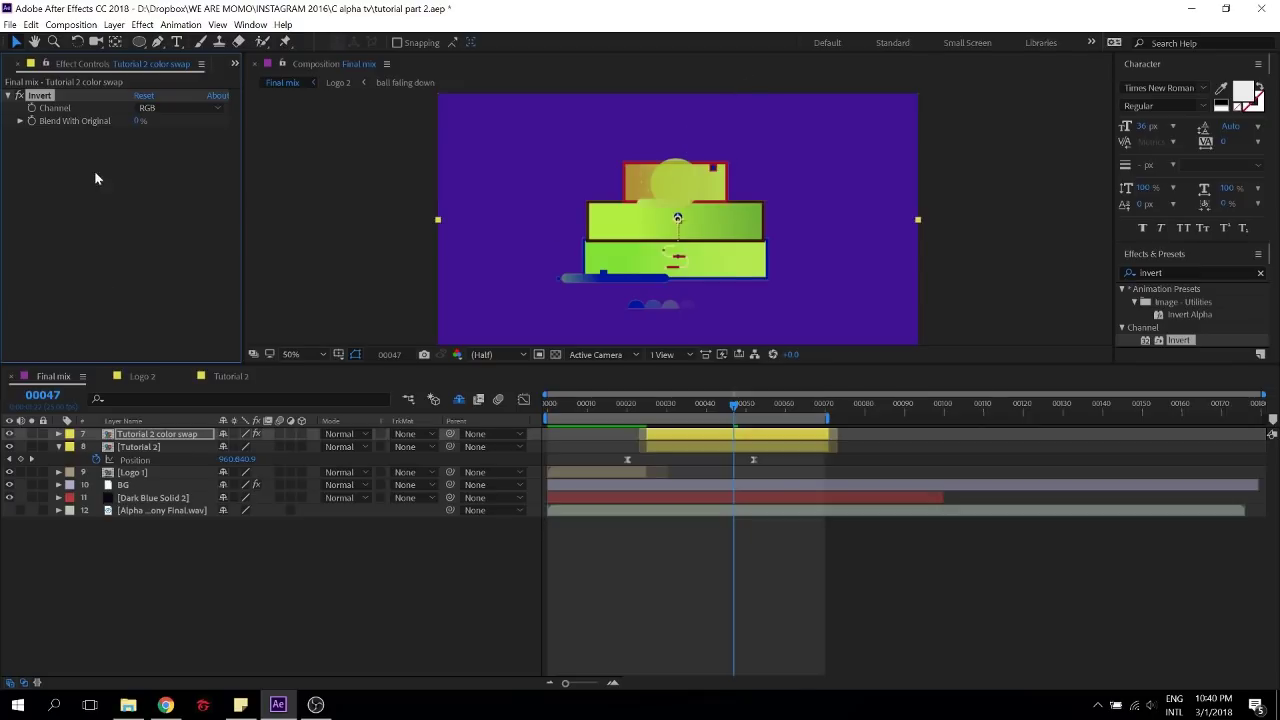
click(152, 107)
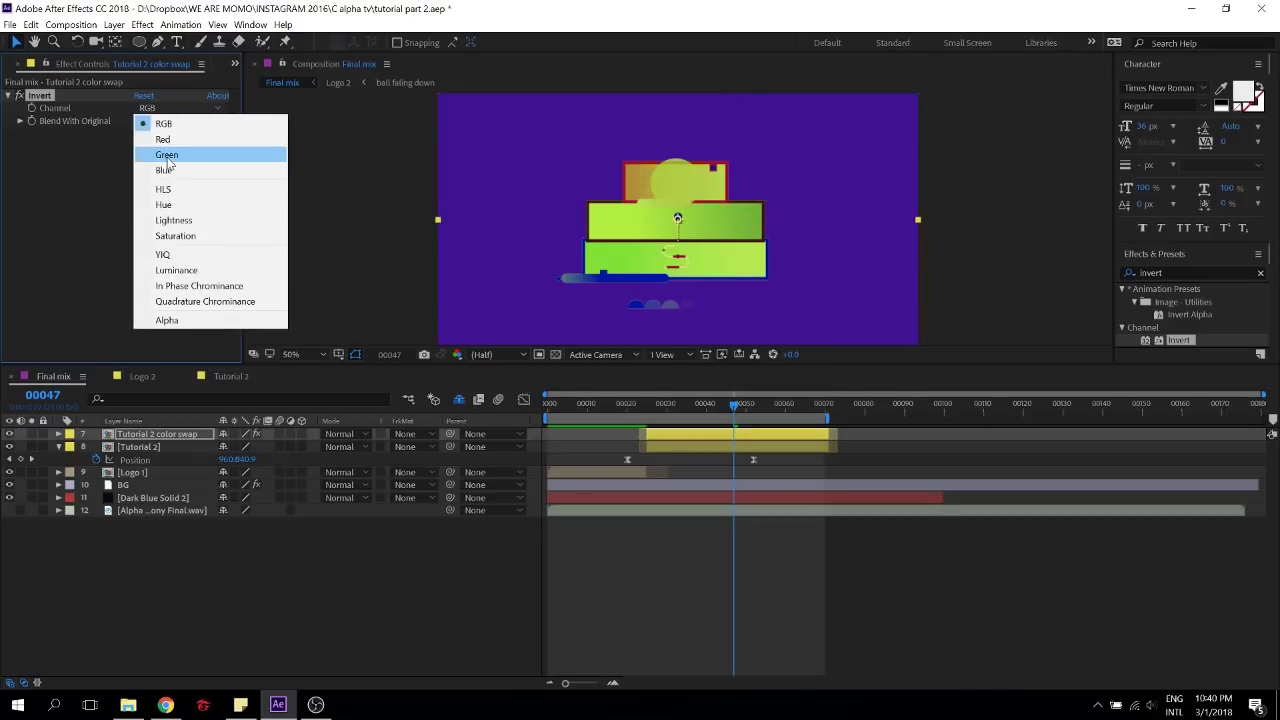
click(168, 154)
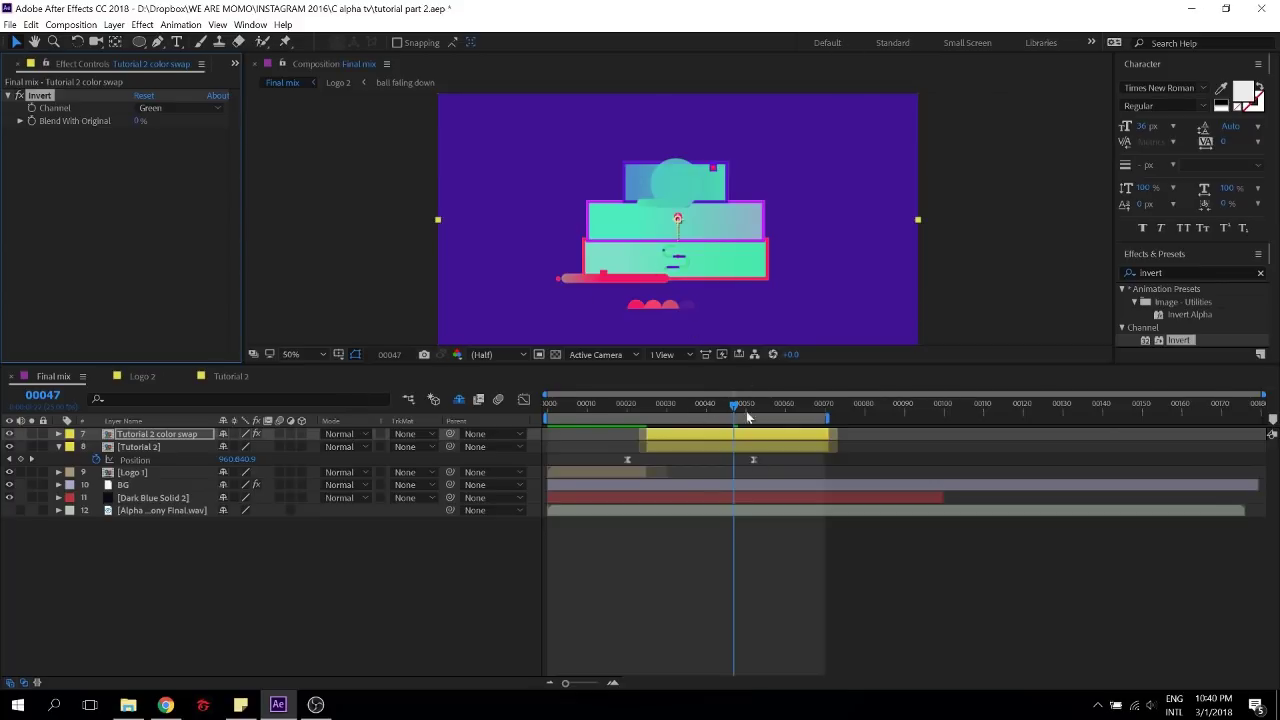
drag(638, 407, 730, 406)
click(139, 42)
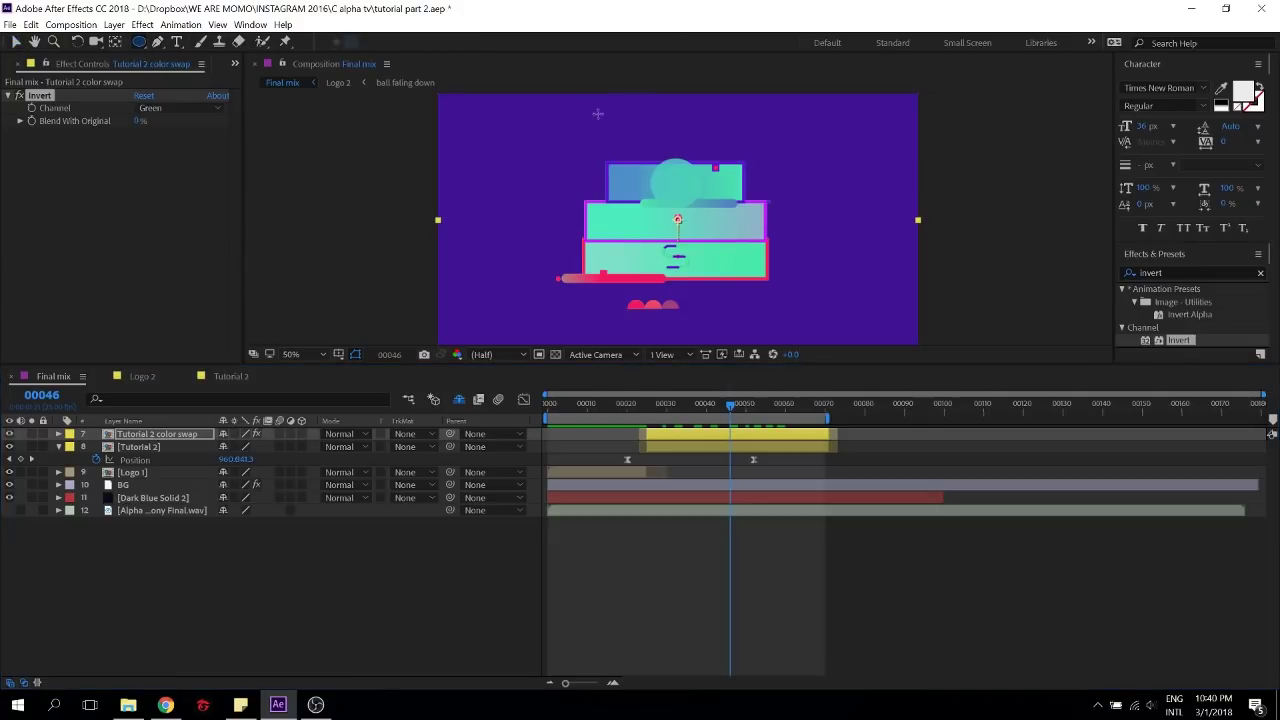
key(comma)
drag(529, 134, 679, 300)
key(ctrl+z)
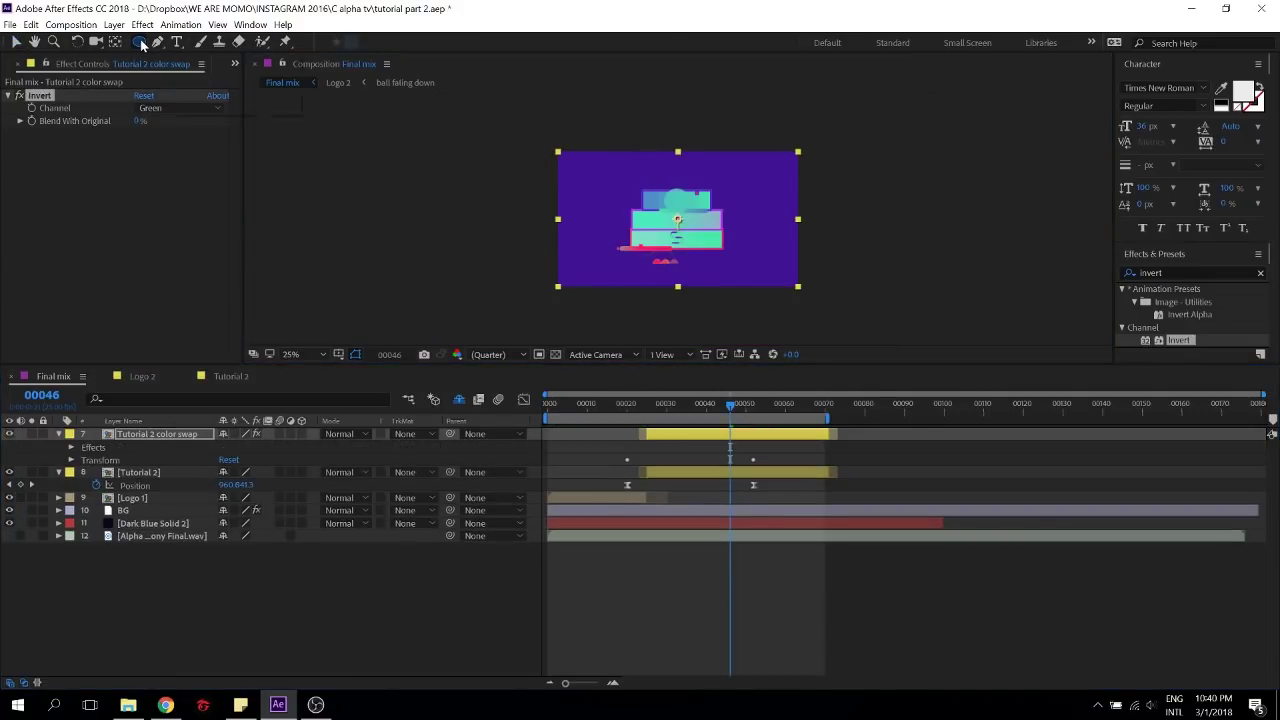
Draw a rectangular mask on Tutorial 2 color swap that covers the left half of the boxes and extends beyond the frame
drag(146, 46, 190, 50)
click(190, 46)
drag(509, 125, 678, 329)
key(period)
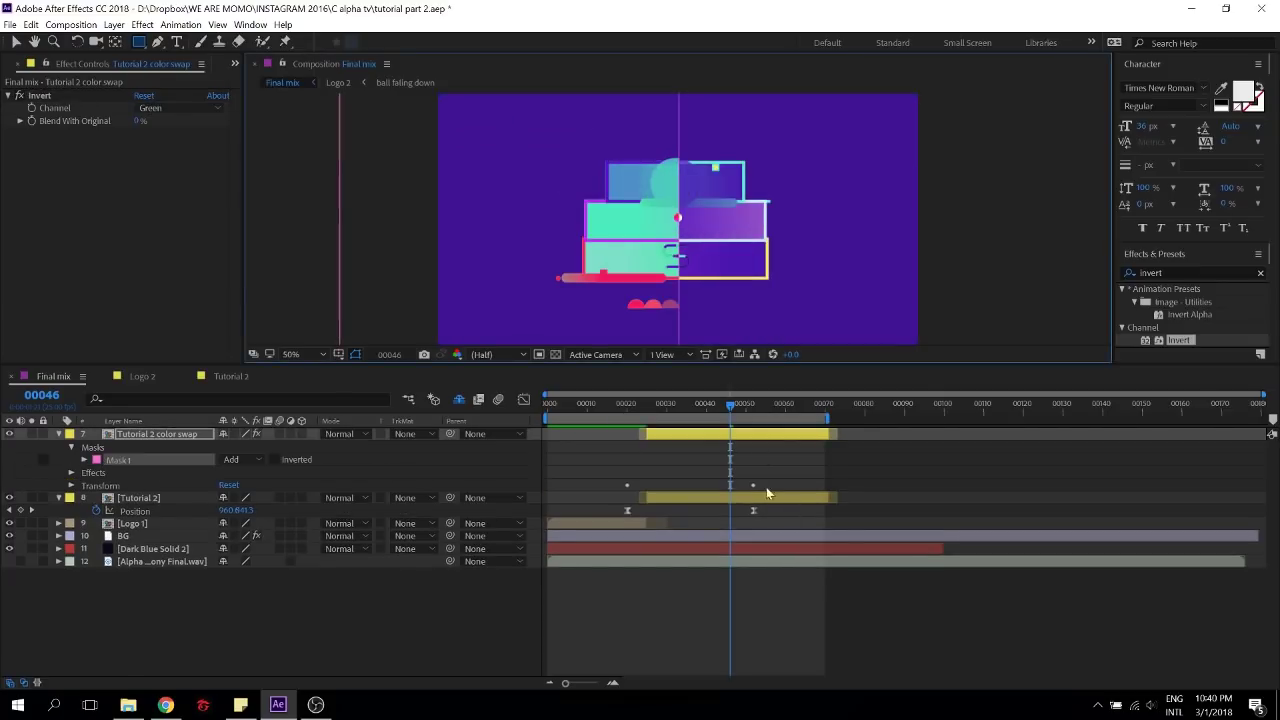
Set a Mask Path keyframe for Mask 1 of Tutorial 2 color swap at frame 25
click(766, 446)
drag(728, 407, 646, 398)
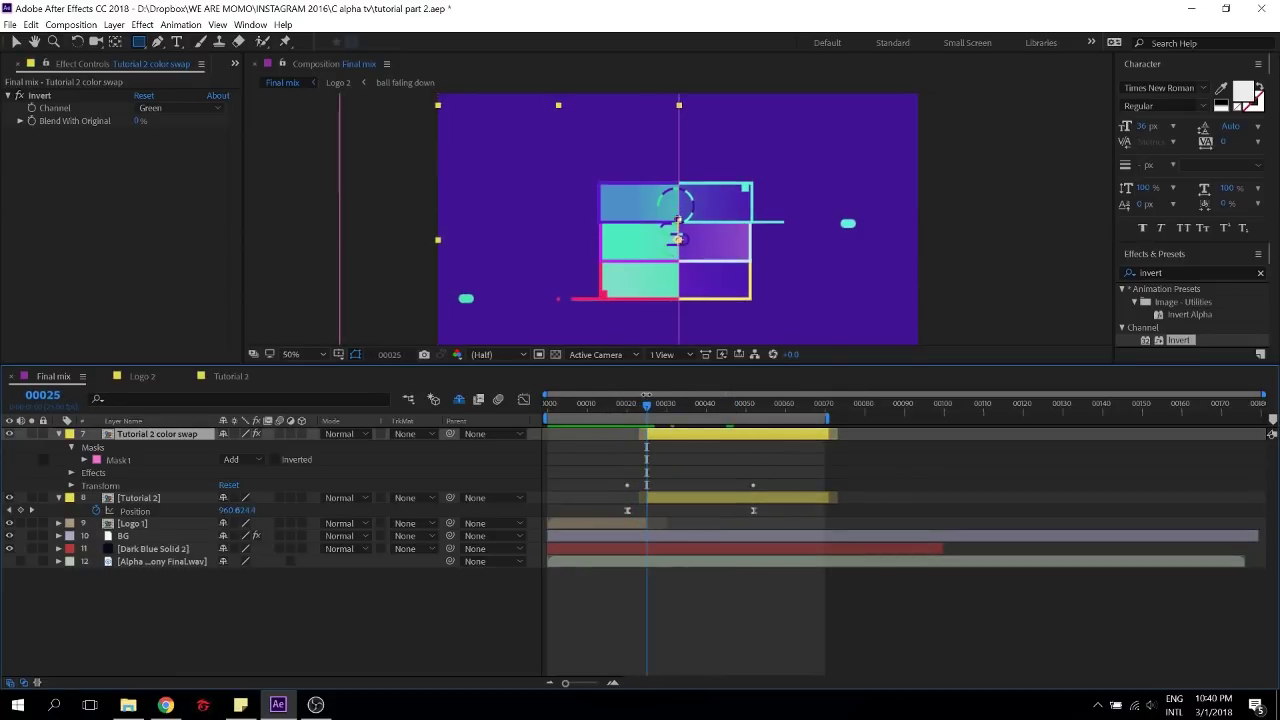
click(85, 460)
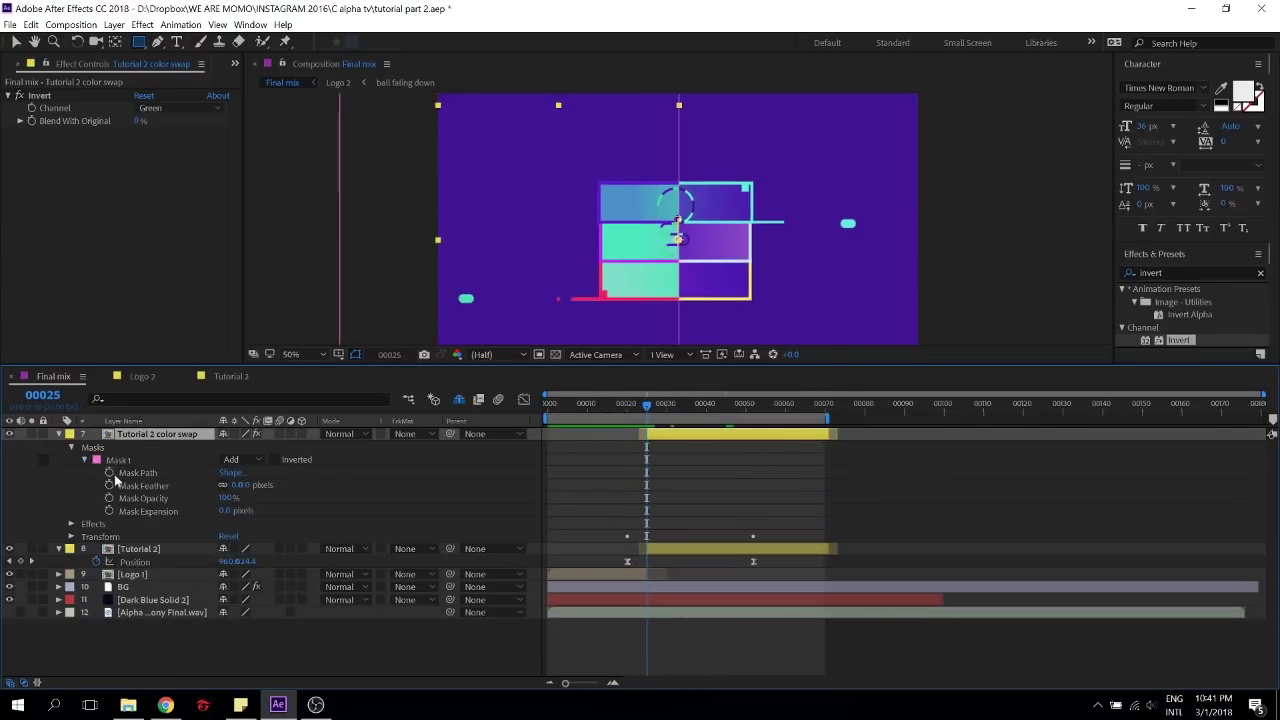
click(150, 472)
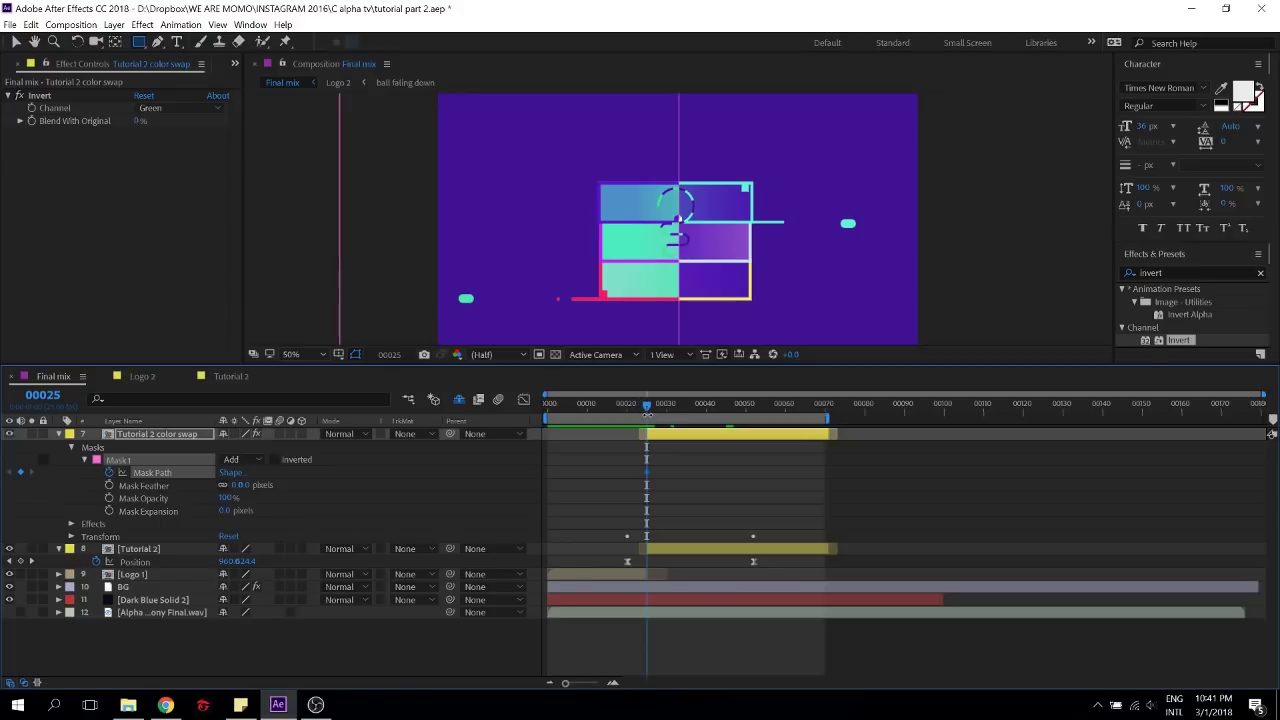
At frame 42, lower Mask 1's top edge to the line between the top and middle boxes
drag(648, 406, 716, 412)
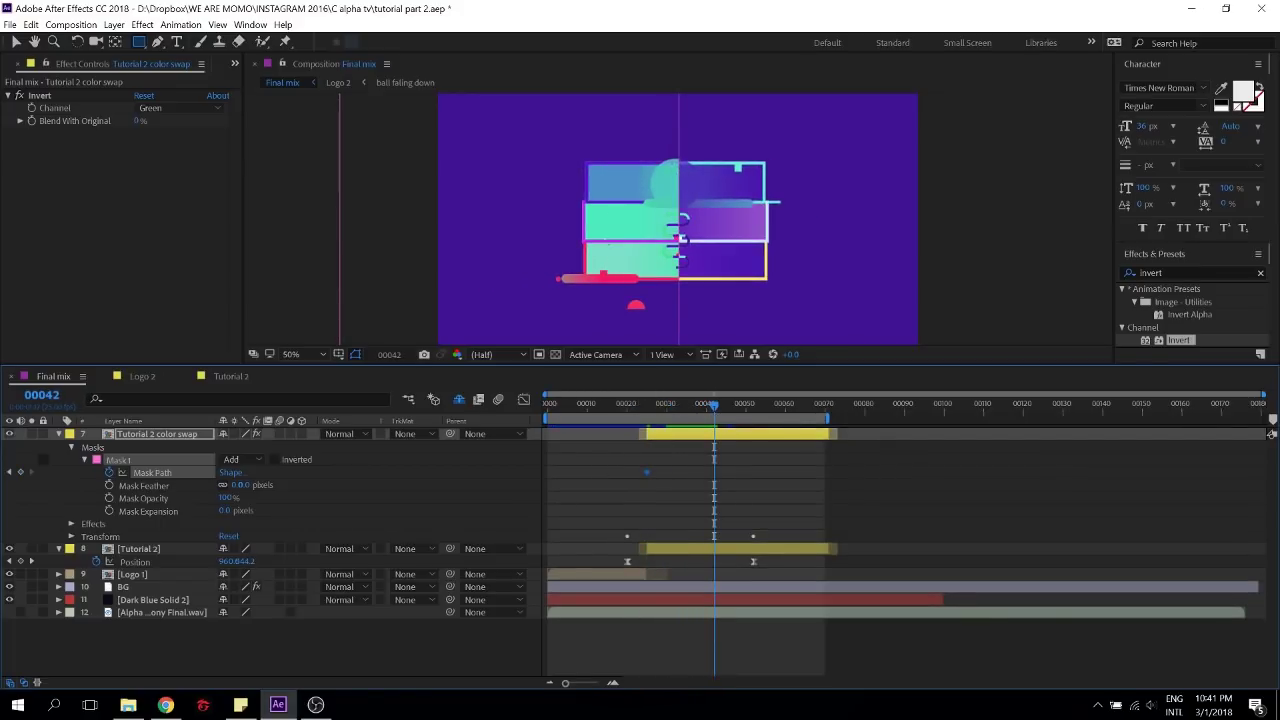
key(v)
scroll(566, 195, down, 2)
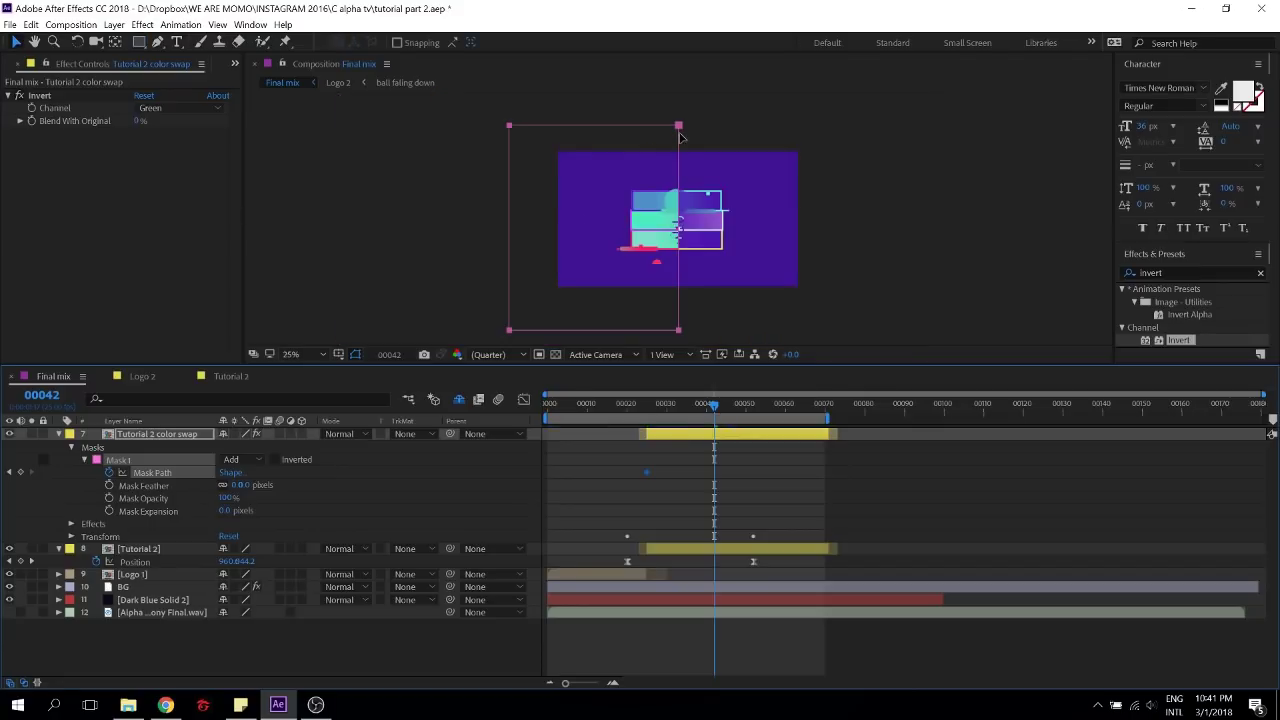
double_click(679, 126)
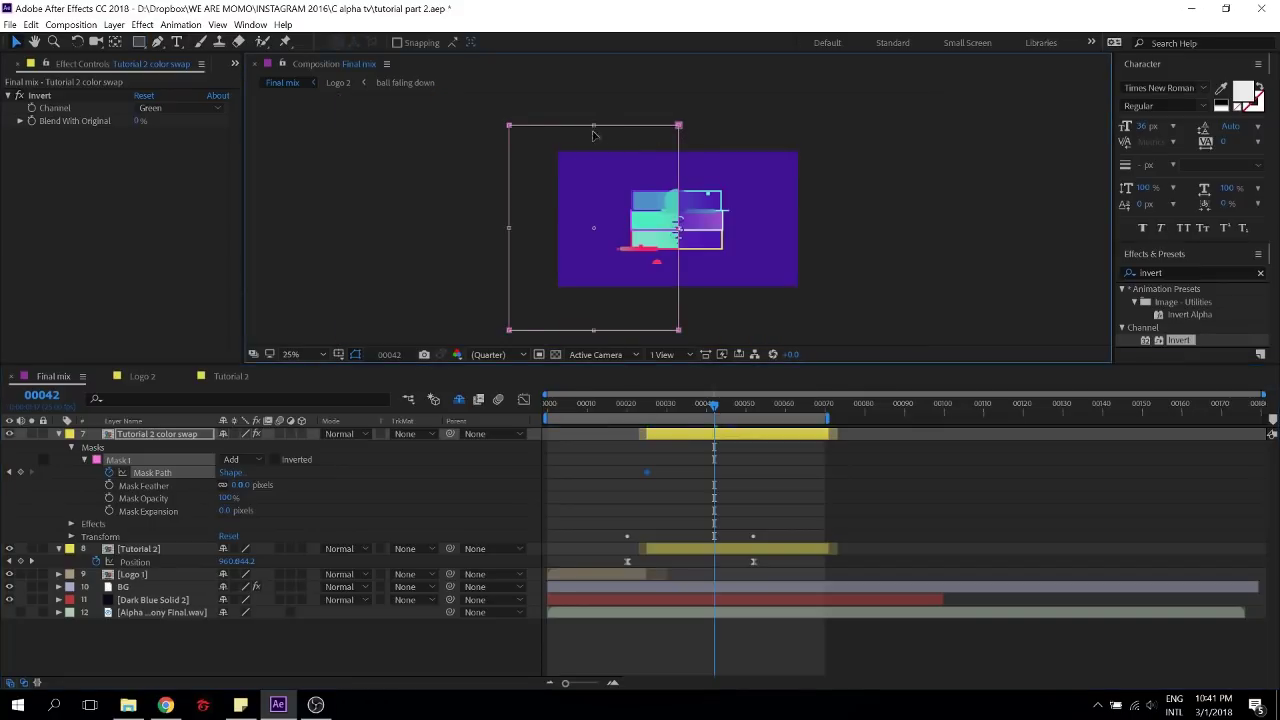
drag(593, 131, 591, 214)
key(period)
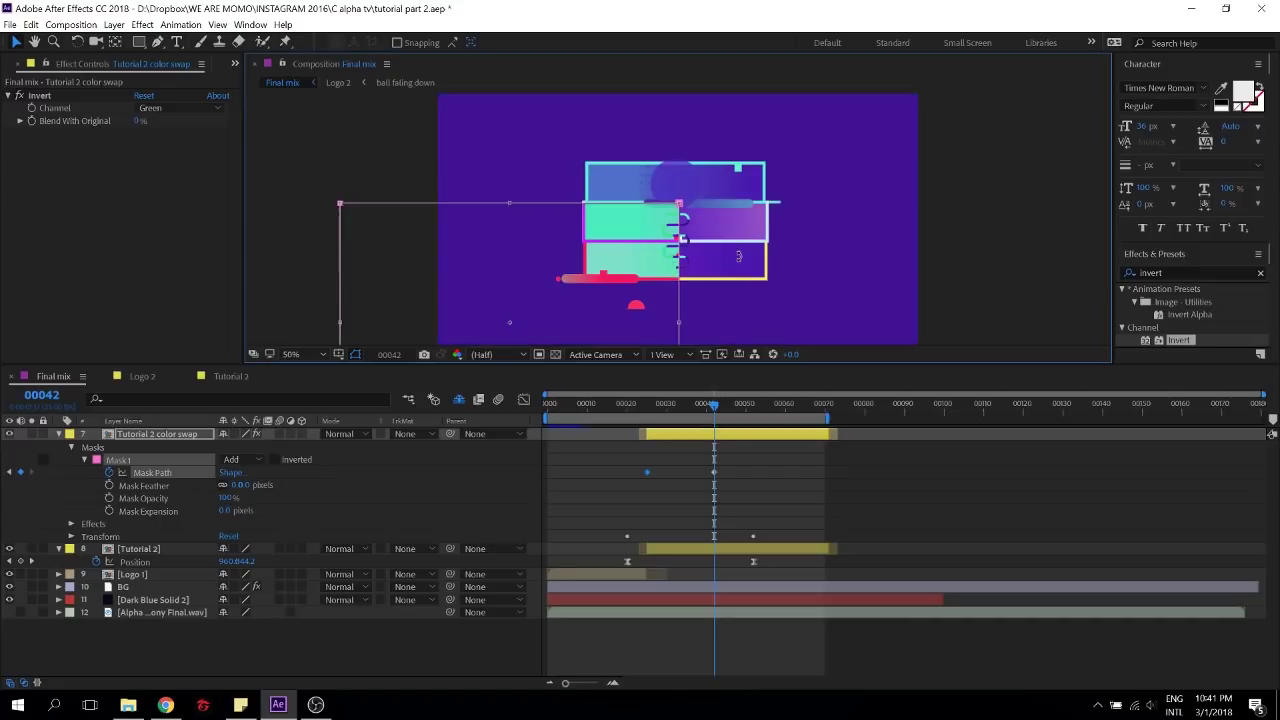
At frame 58, lower Mask 1's top edge to the line between the middle and bottom boxes
drag(717, 410, 777, 420)
click(505, 204)
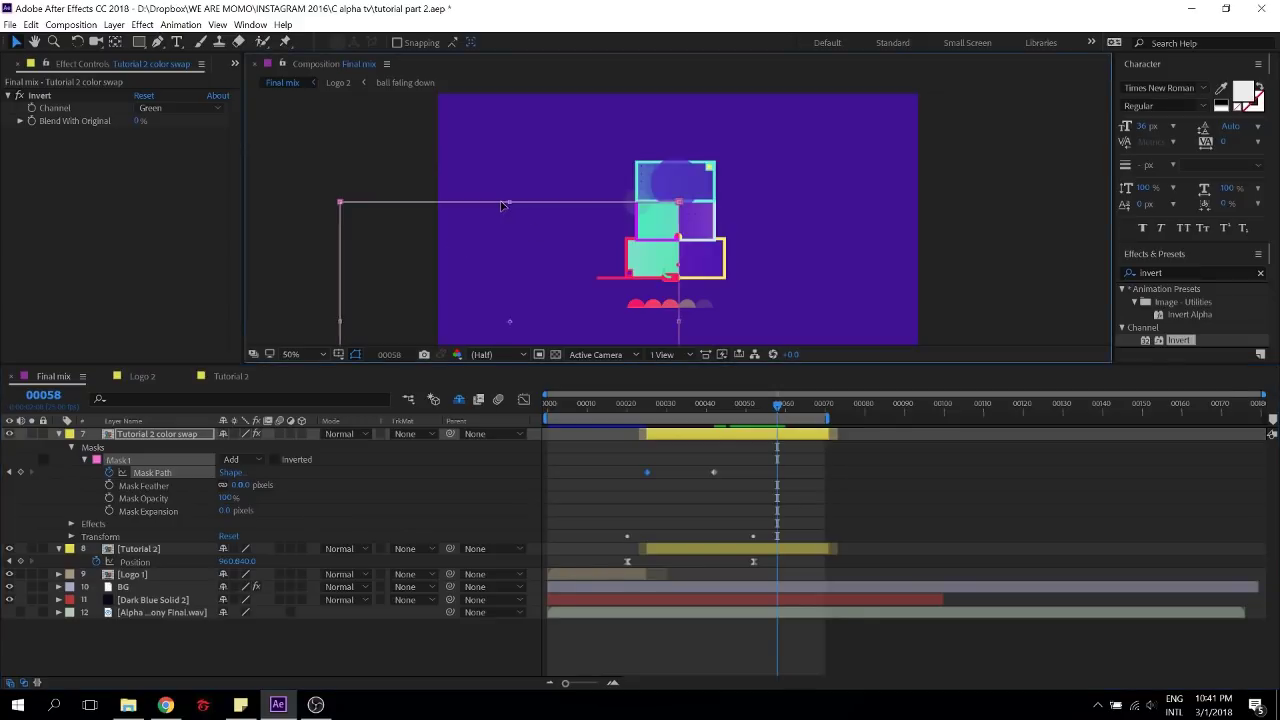
drag(509, 202, 509, 240)
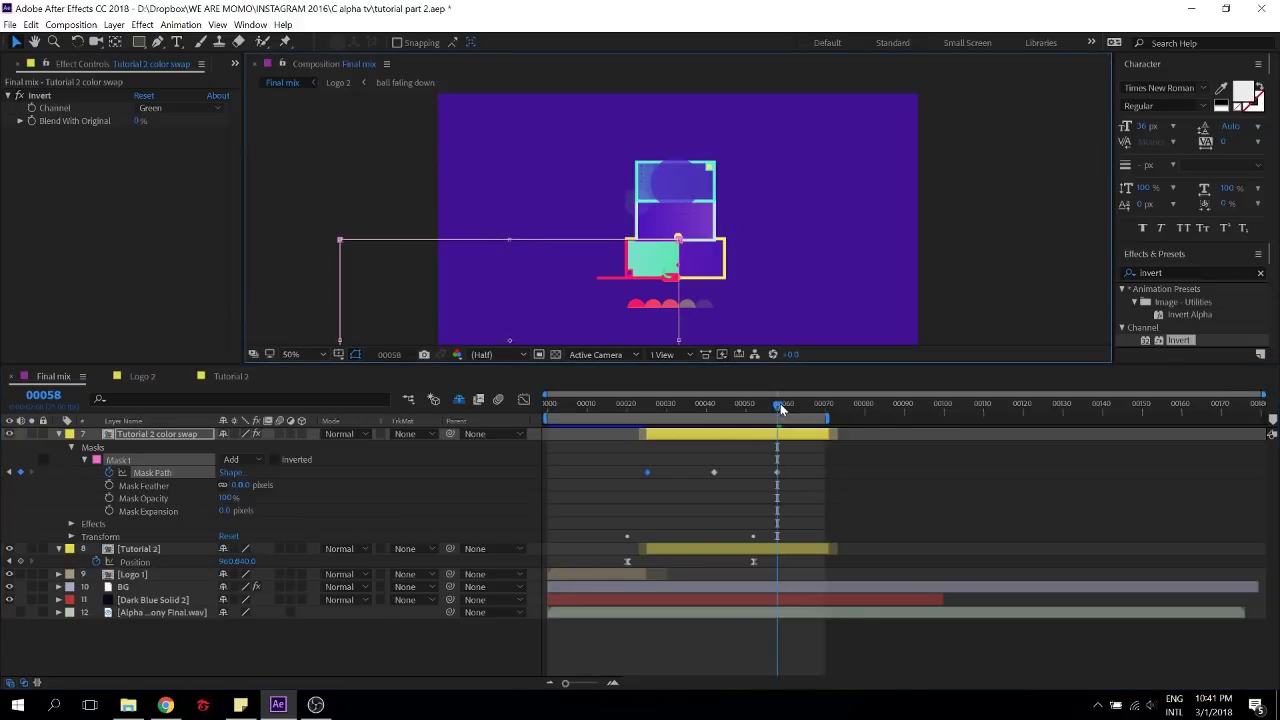
At frame 64, lower Mask 1's top edge below the composition frame so the mask no longer covers the artwork
drag(778, 406, 801, 408)
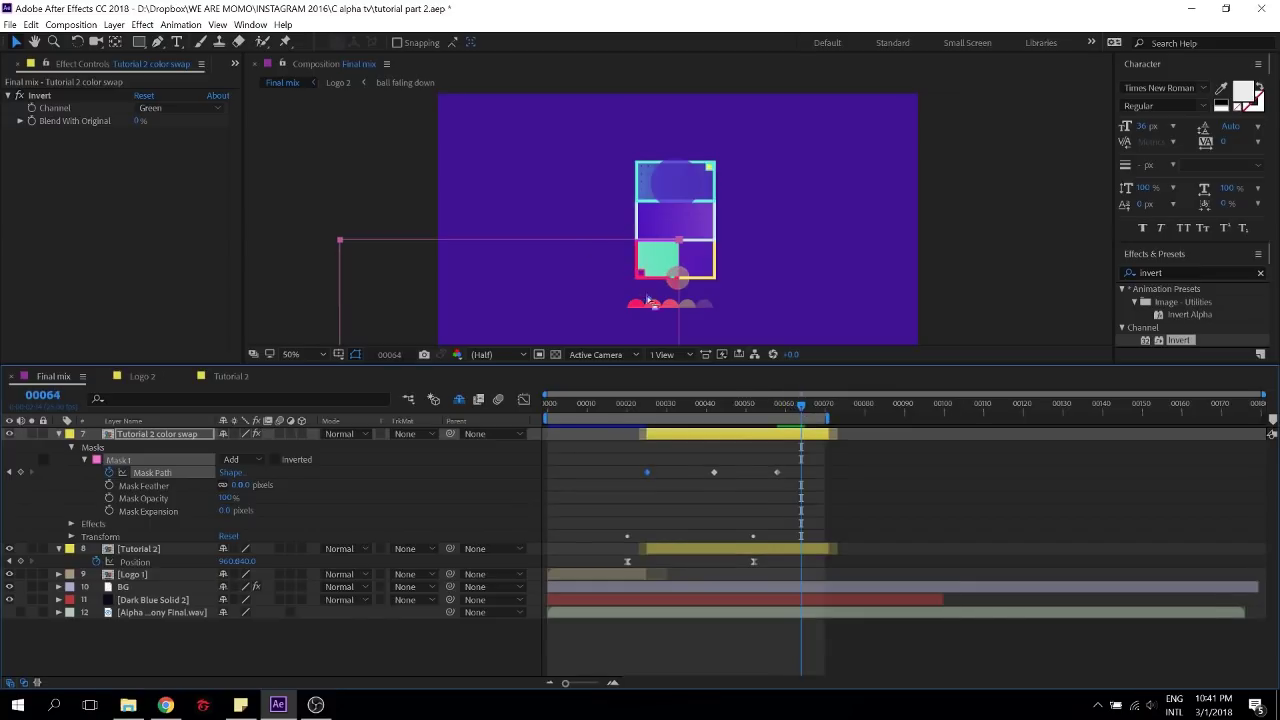
drag(653, 302, 671, 175)
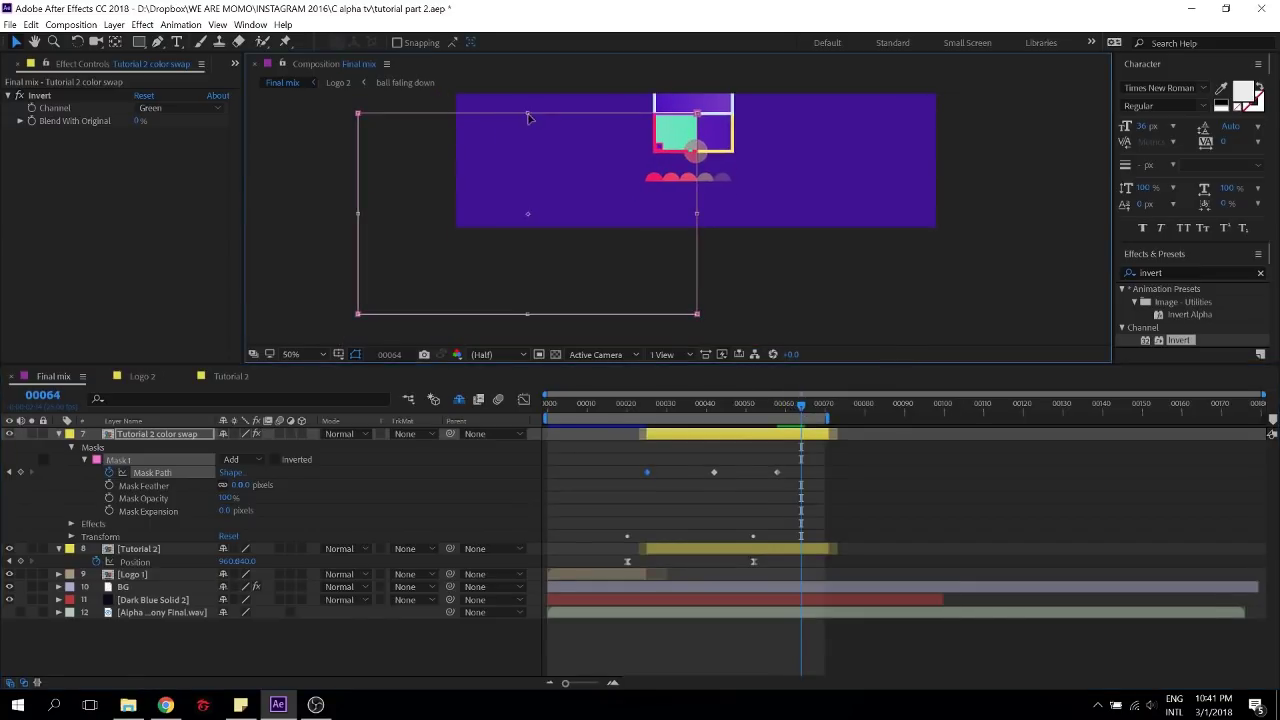
drag(528, 112, 535, 251)
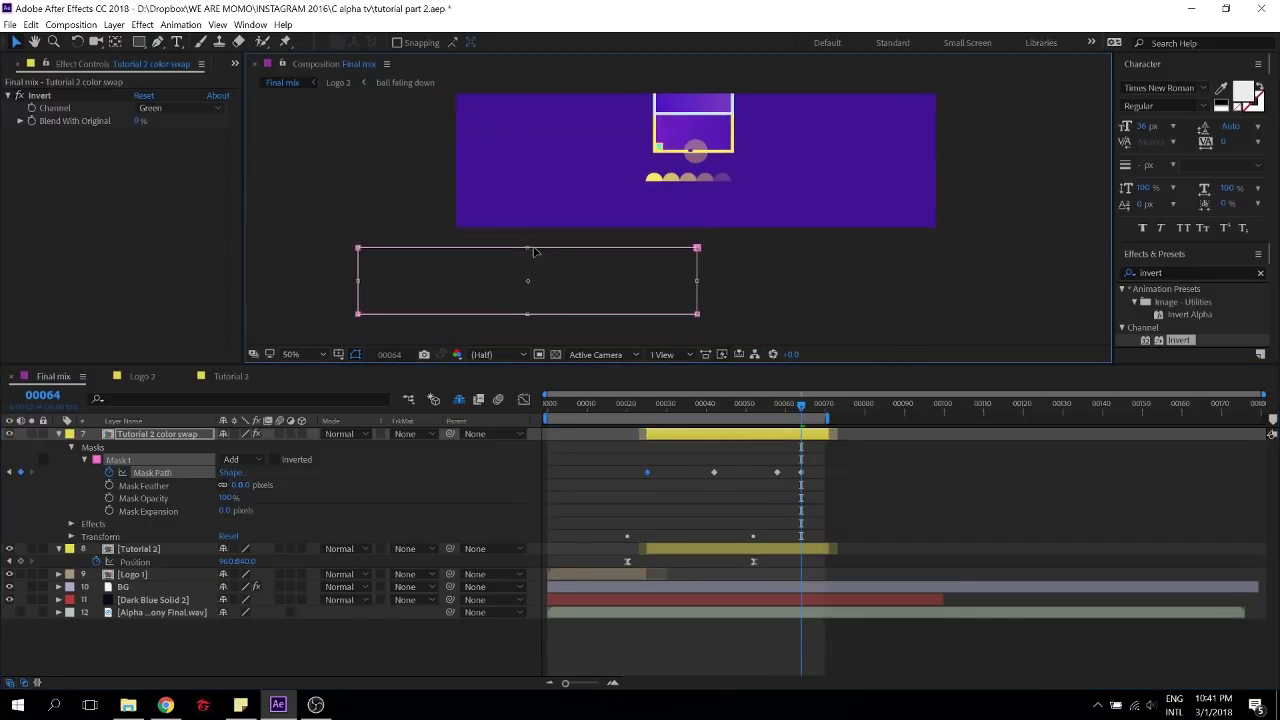
click(853, 490)
Play back Final mix from frame 22 to check the animated color swap mask
click(630, 403)
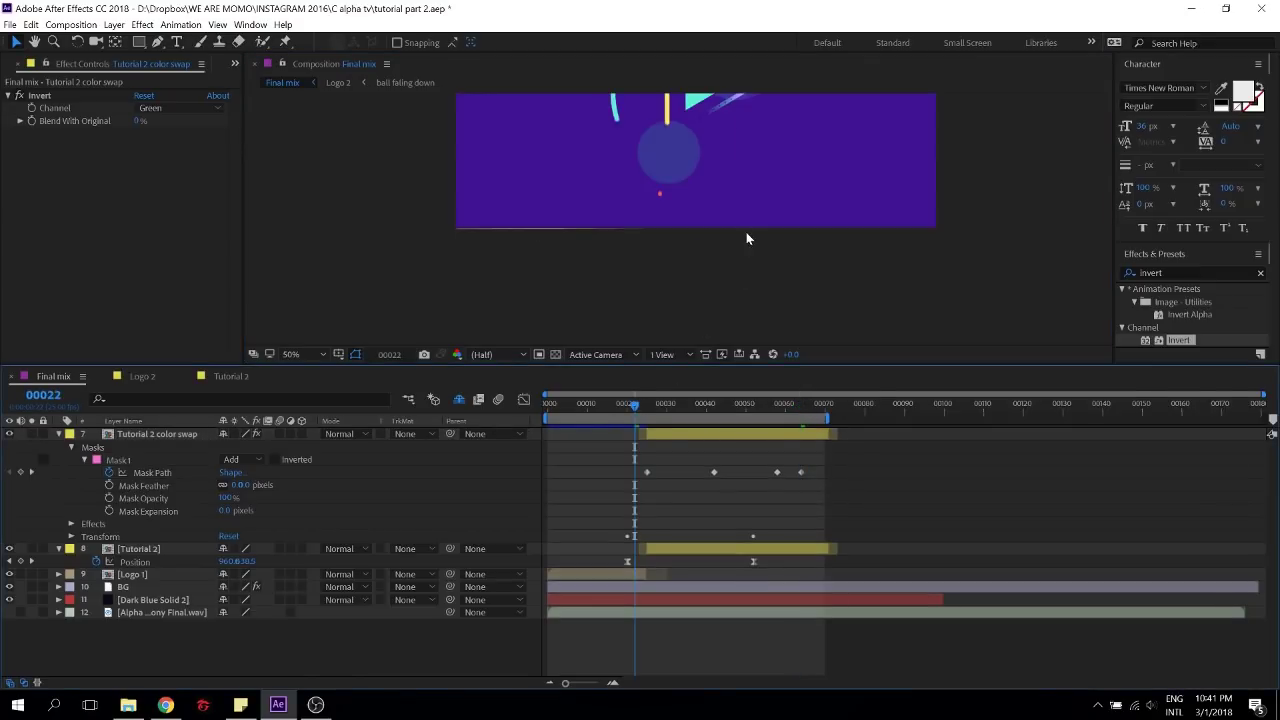
scroll(746, 232, down, 2)
scroll(746, 232, up, 1)
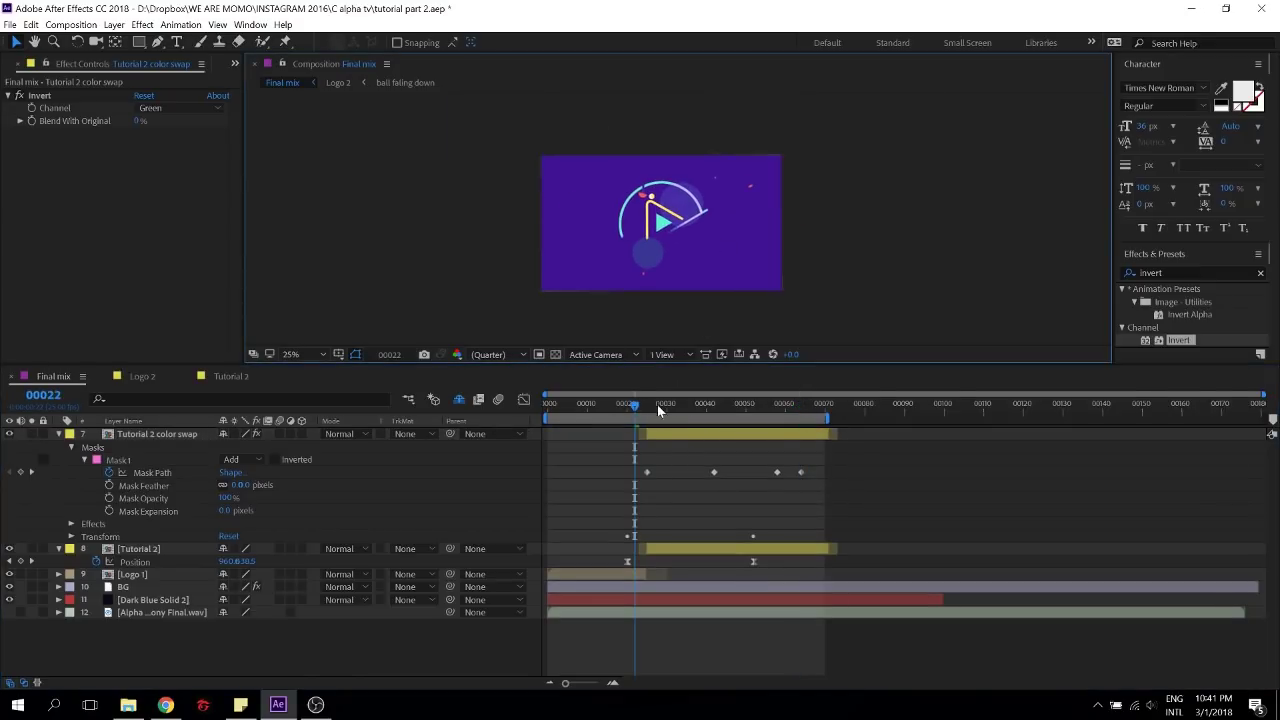
key(space)
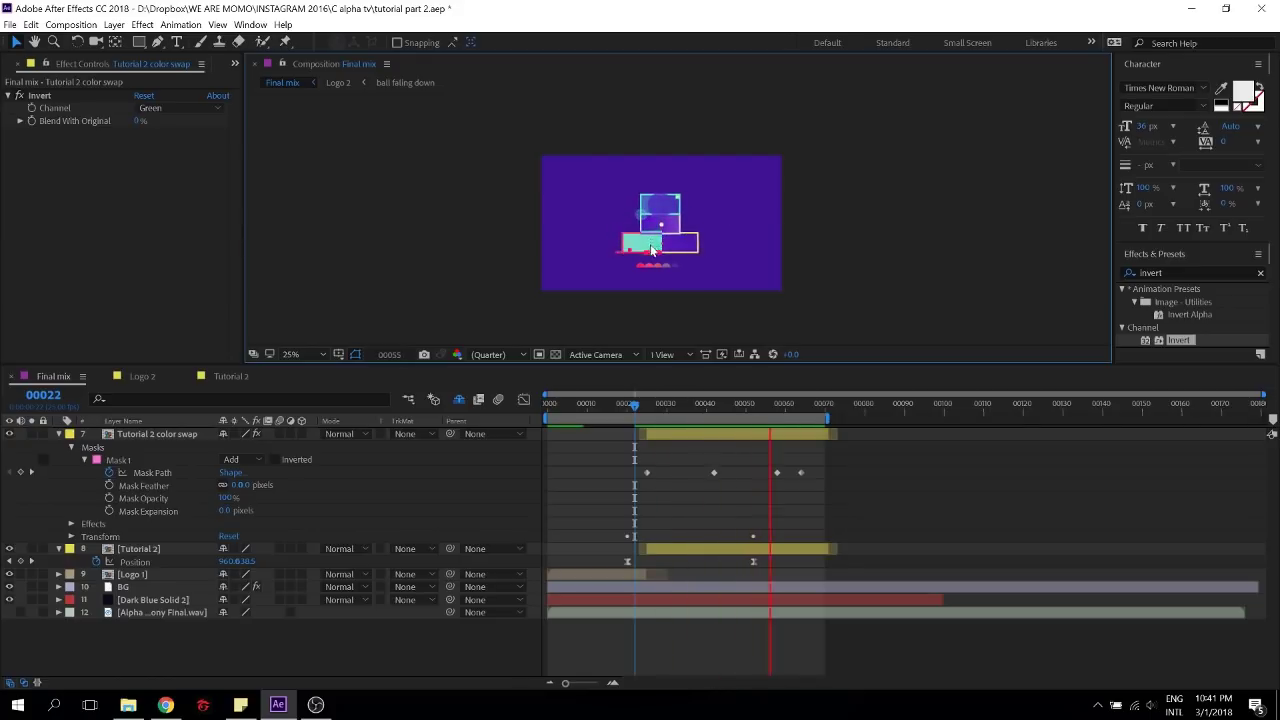
Stop playback and convert all Mask Path keyframes of Tutorial 2 color swap to hold keyframes
click(766, 404)
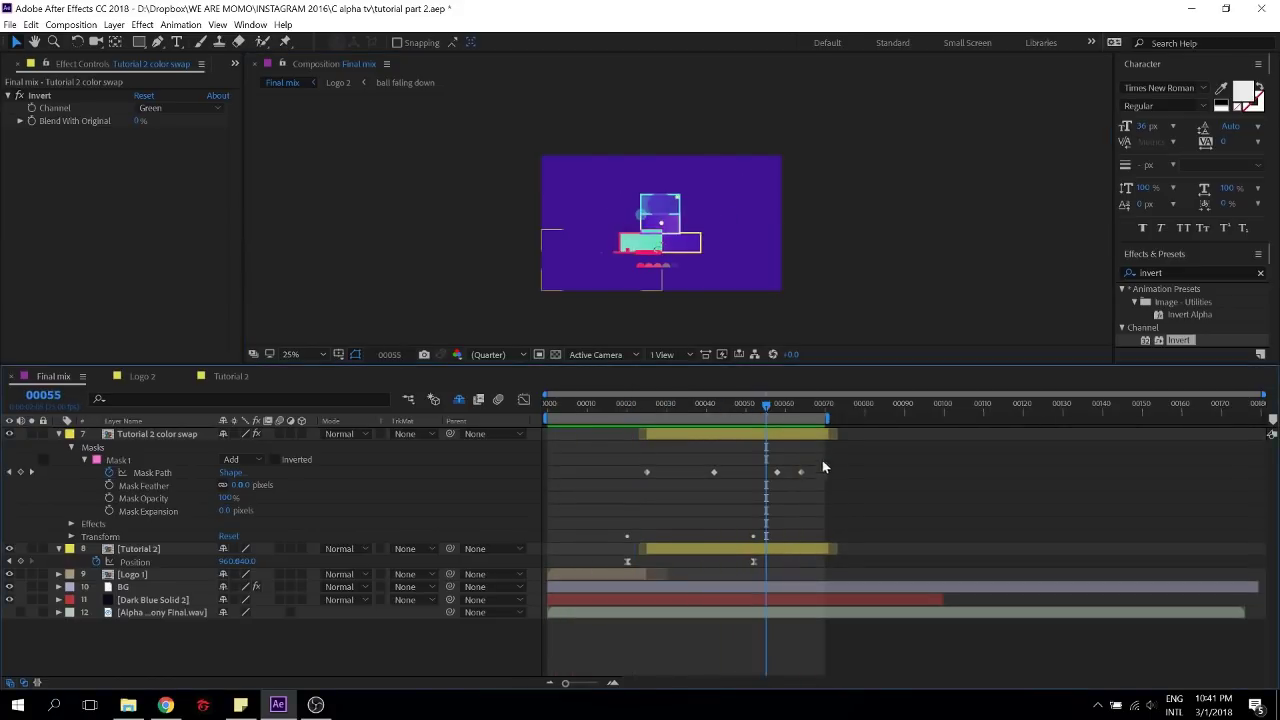
drag(831, 457, 573, 513)
right_click(647, 469)
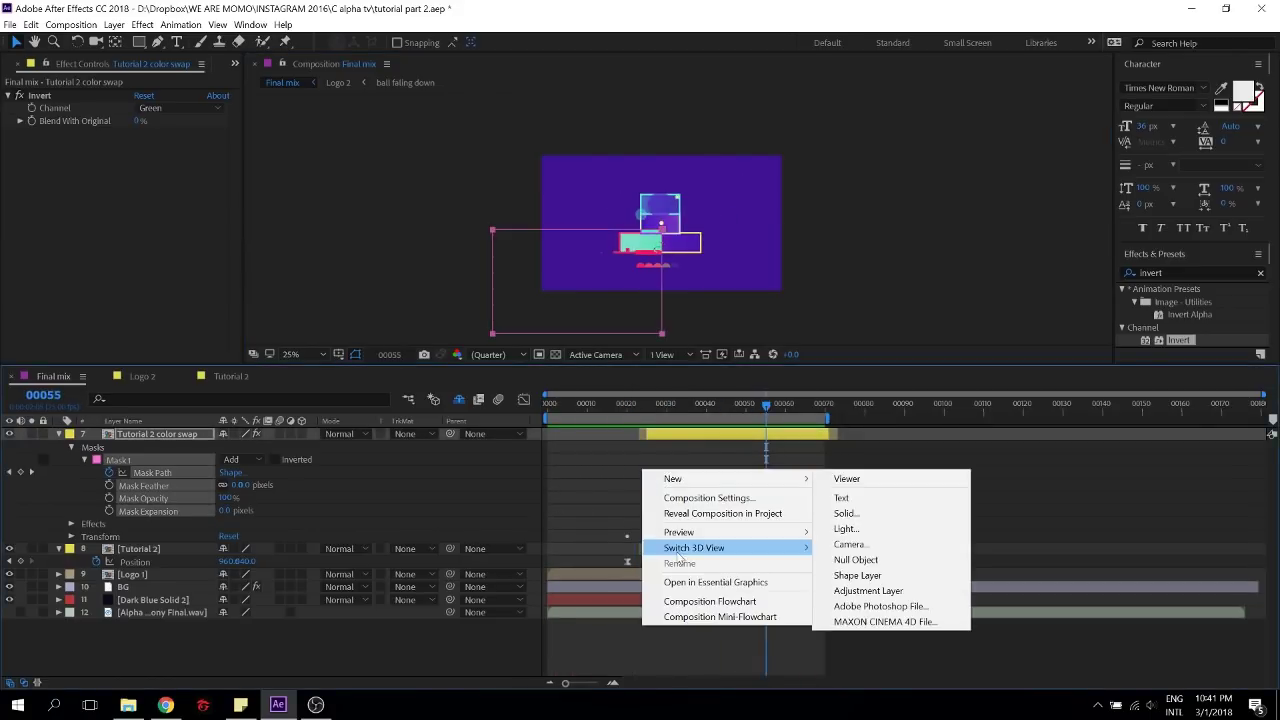
click(668, 449)
drag(847, 469, 606, 484)
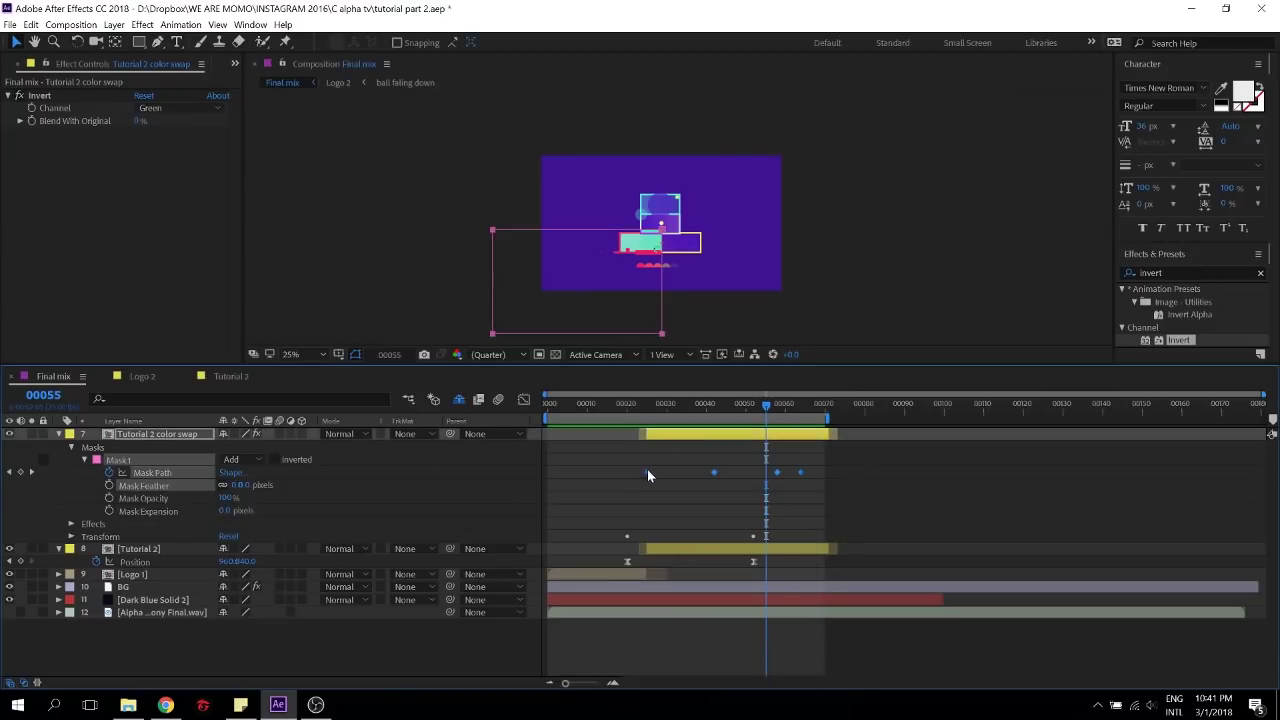
right_click(648, 471)
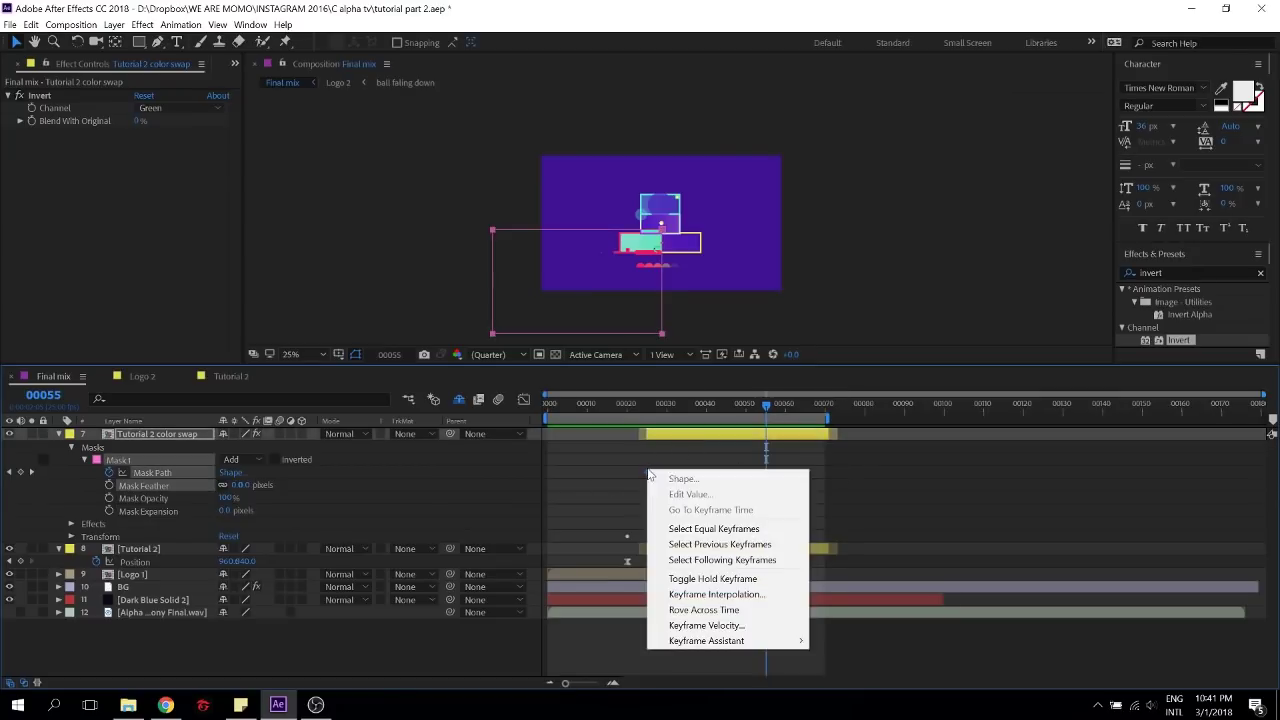
click(707, 584)
Scrub through Final mix from frame 25 onward to check how Mask 1 steps across the stacked boxes
scroll(663, 232, up, 3)
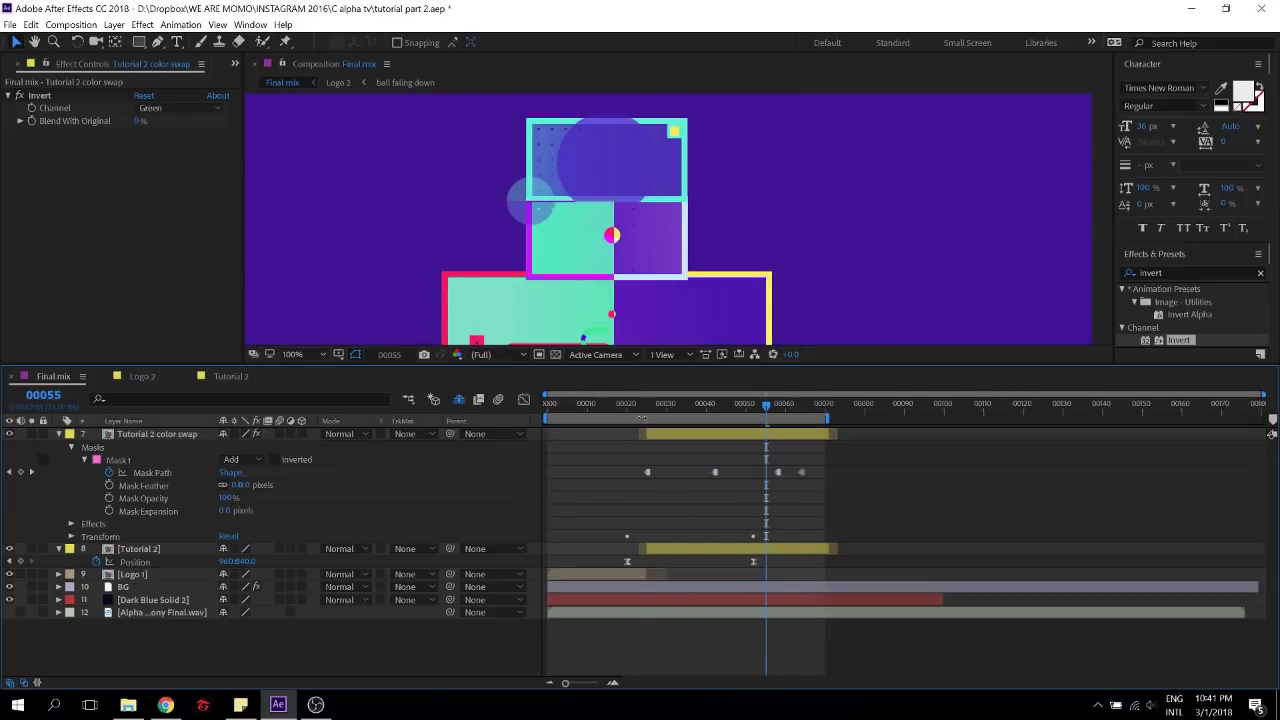
drag(638, 403, 646, 404)
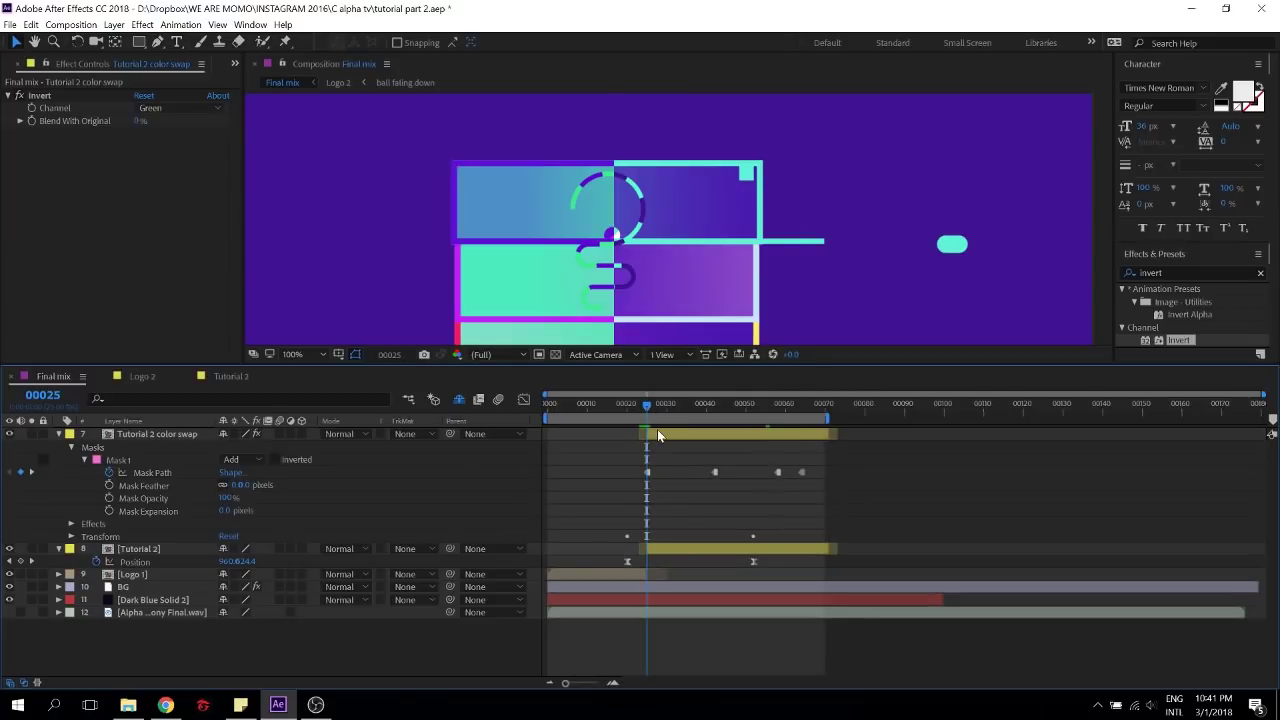
click(657, 433)
scroll(657, 252, down, 2)
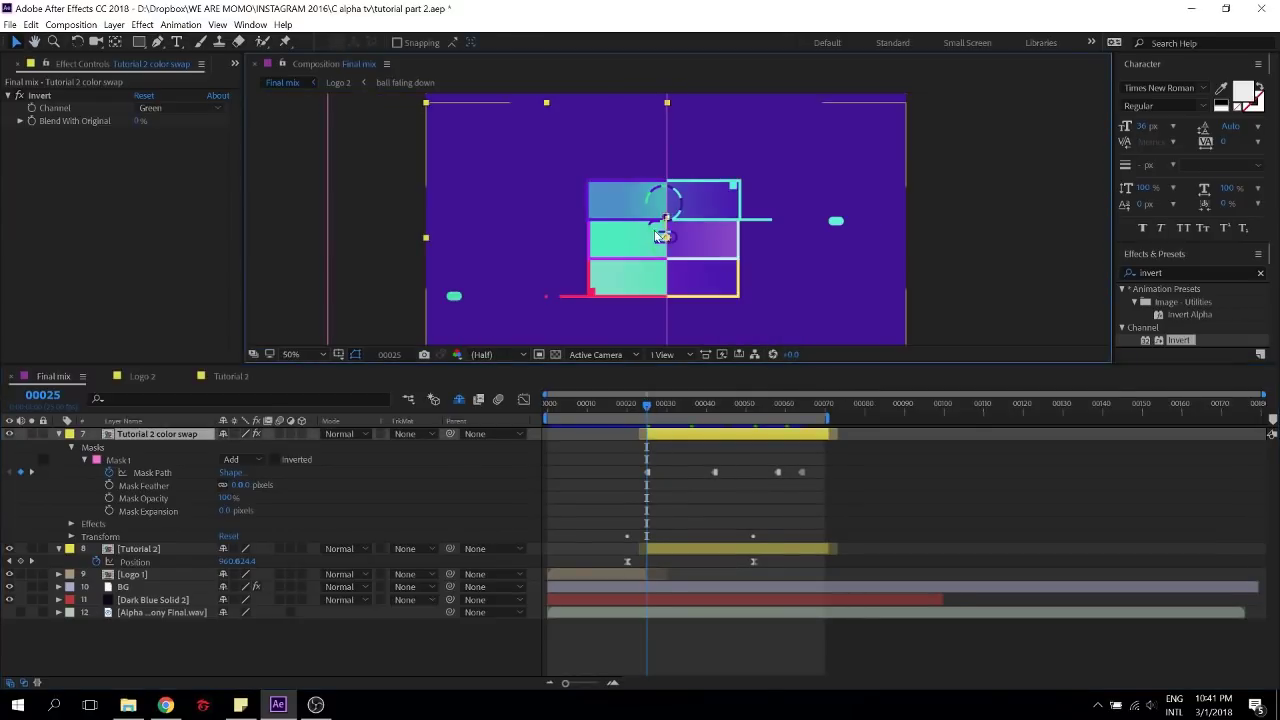
drag(650, 410, 687, 408)
key(space)
drag(668, 165, 670, 234)
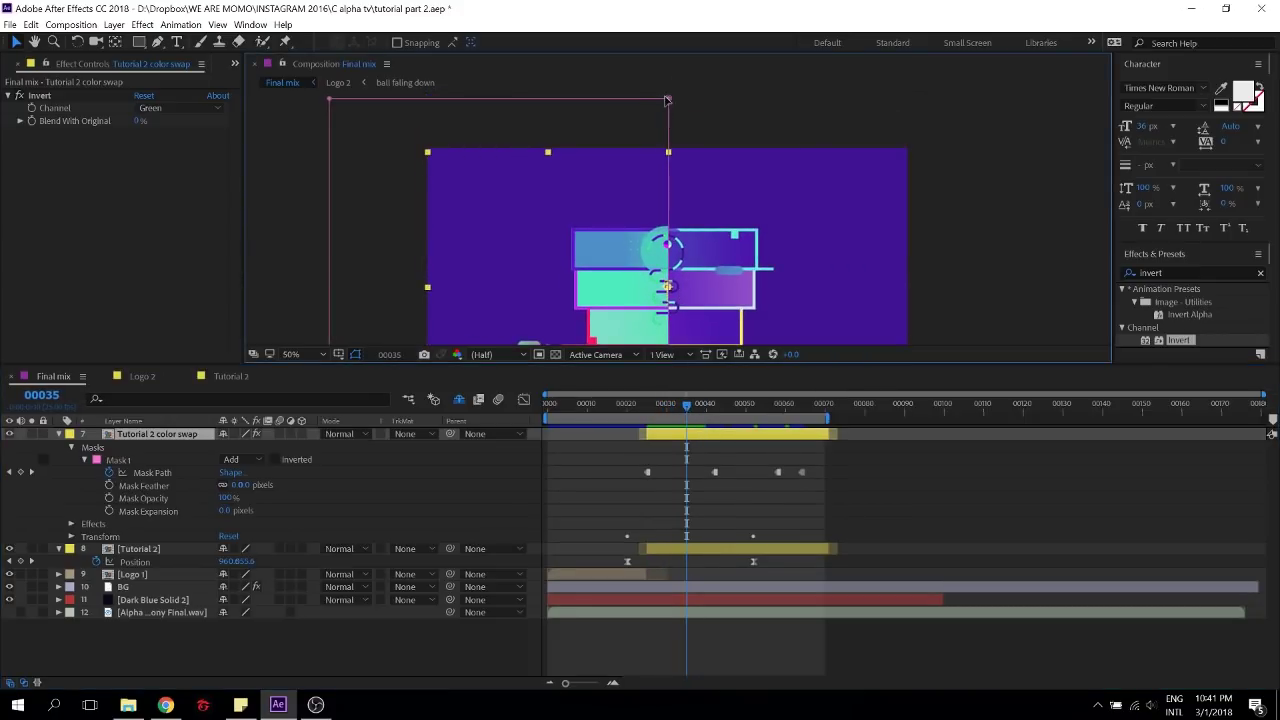
drag(648, 415, 706, 415)
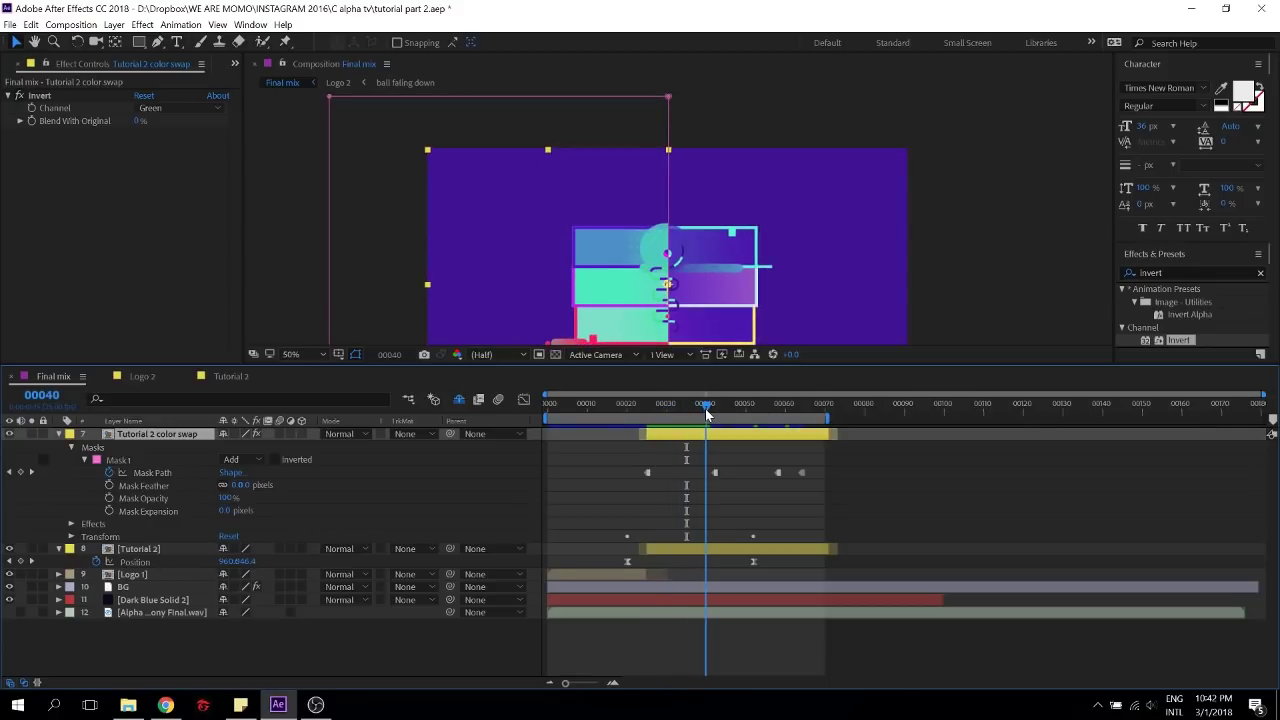
drag(705, 408, 809, 418)
Play back Final mix from frame 23 to check the stepped color swap
click(640, 405)
scroll(730, 257, down, 2)
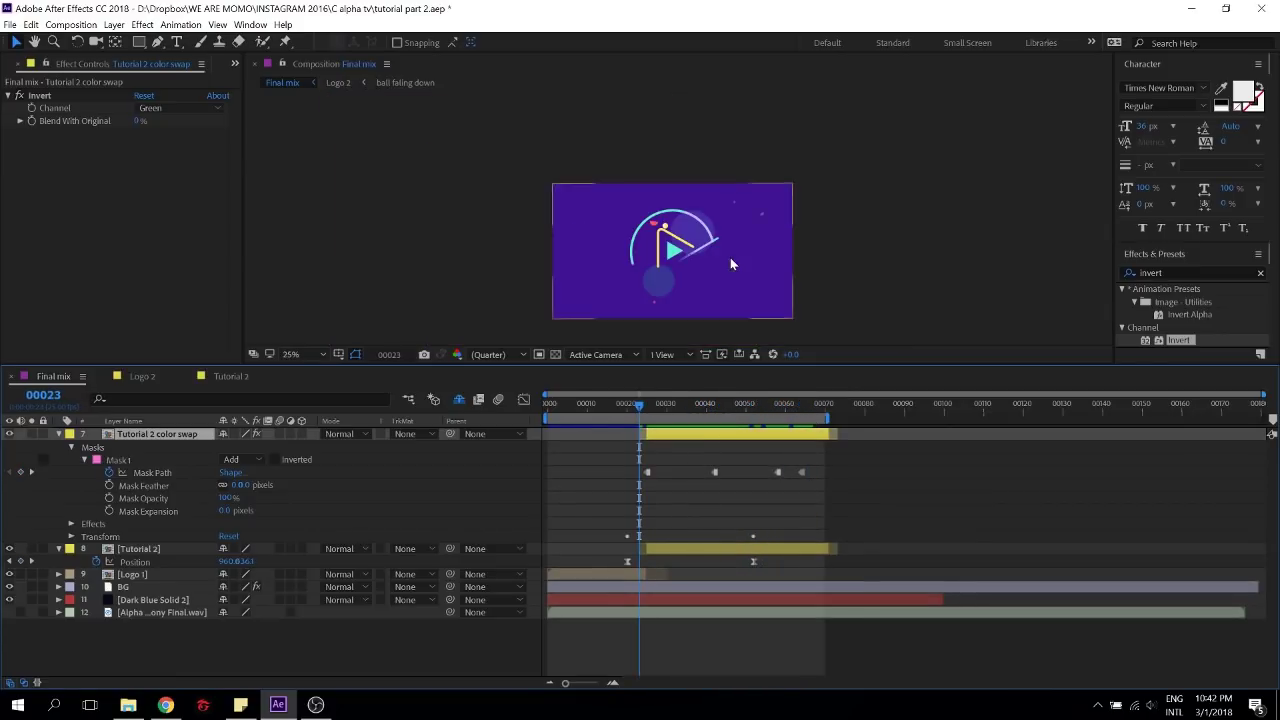
key(space)
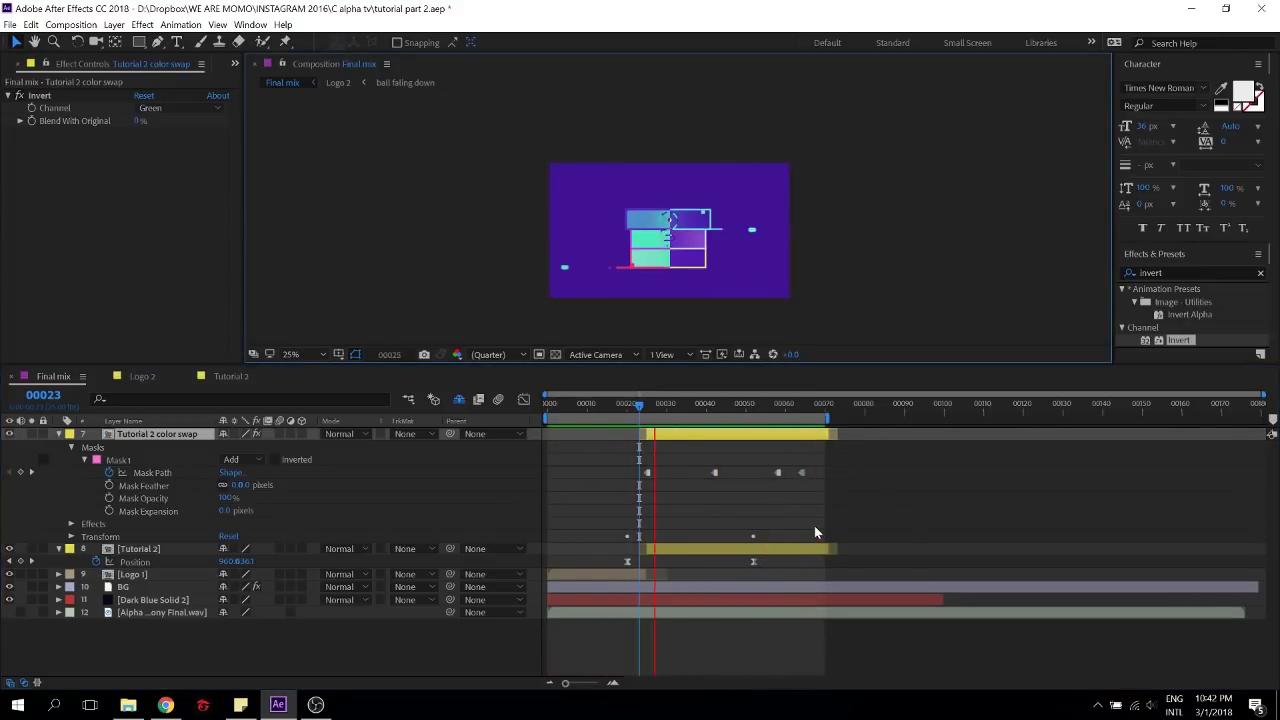
key(space)
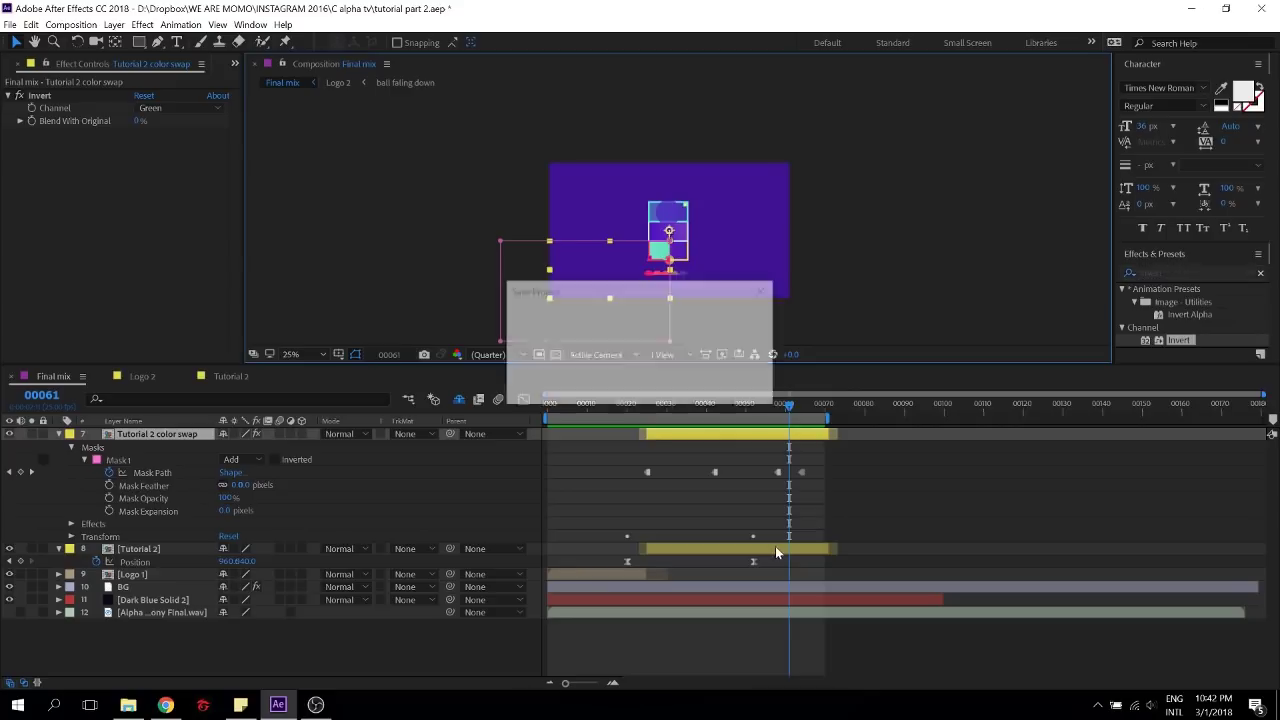
Compare the Logo 1 artwork at frame 9 with the box artwork at frame 61 at close range
scroll(701, 274, up, 4)
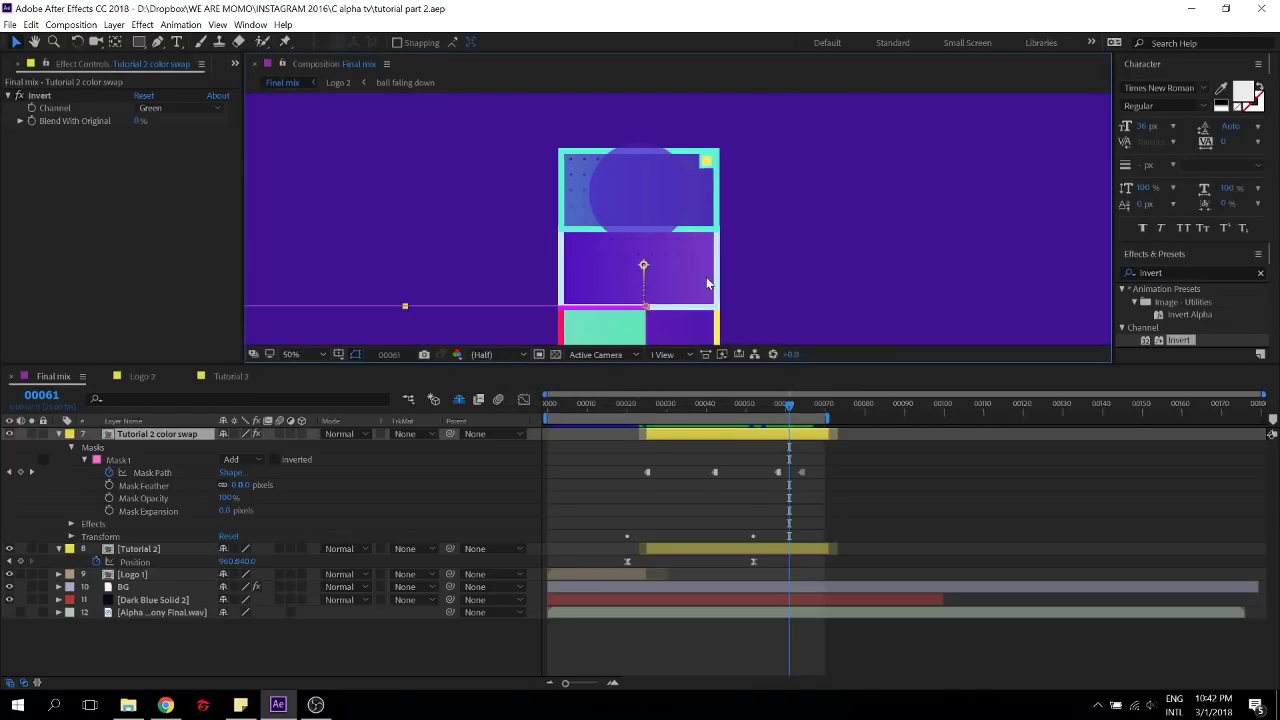
scroll(706, 277, down, 2)
drag(781, 408, 583, 406)
scroll(709, 222, up, 2)
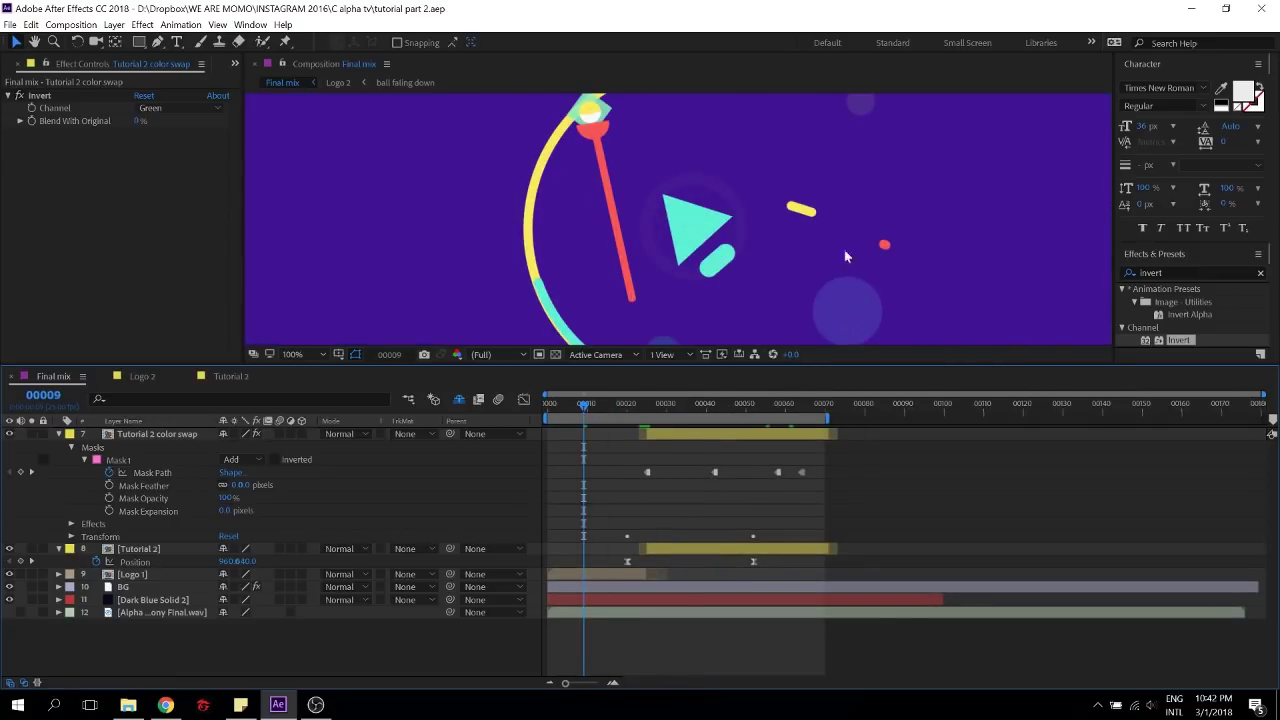
scroll(690, 230, down, 2)
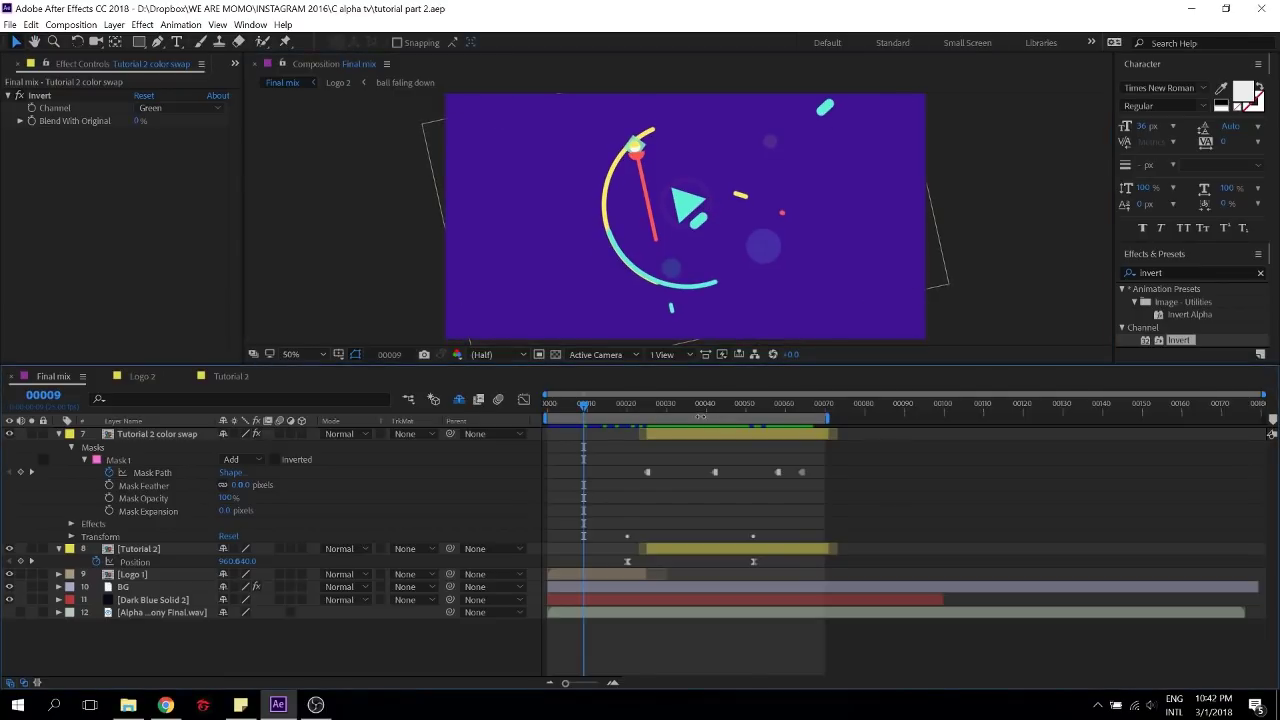
drag(651, 419, 789, 407)
scroll(611, 253, up, 1)
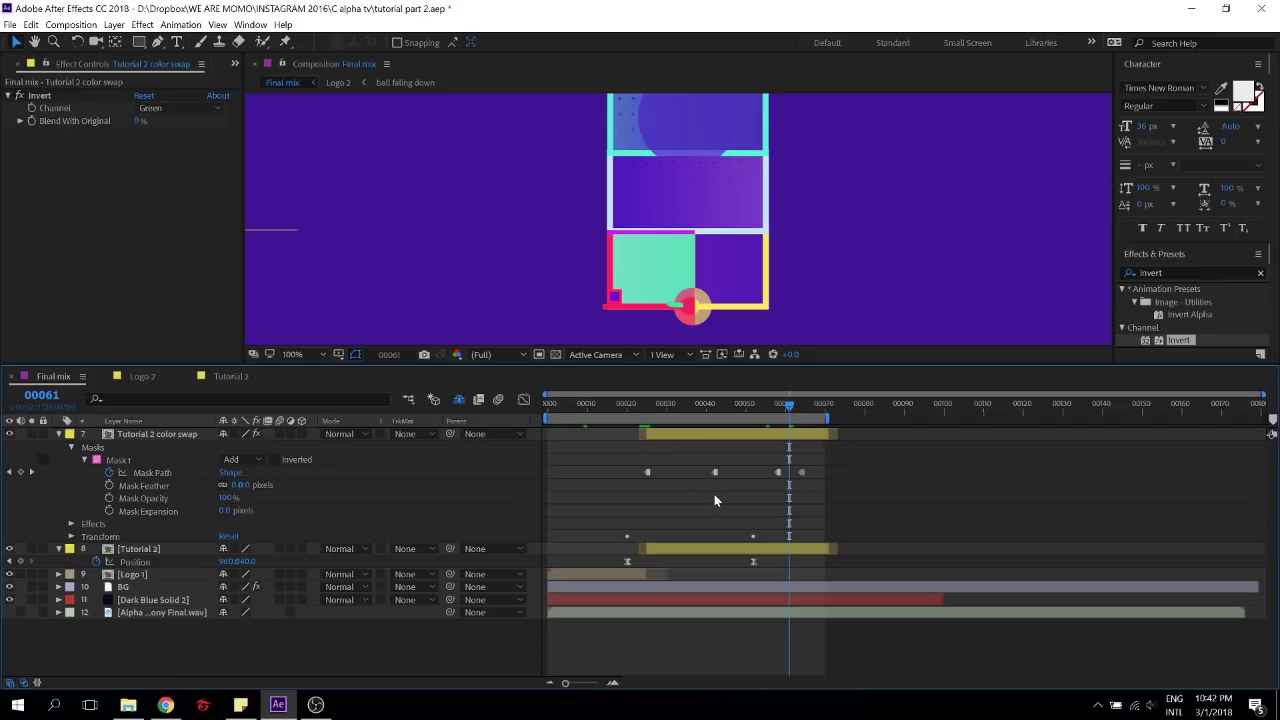
Open the Tutorial 2 composition and collapse the properties of all its layers
click(212, 375)
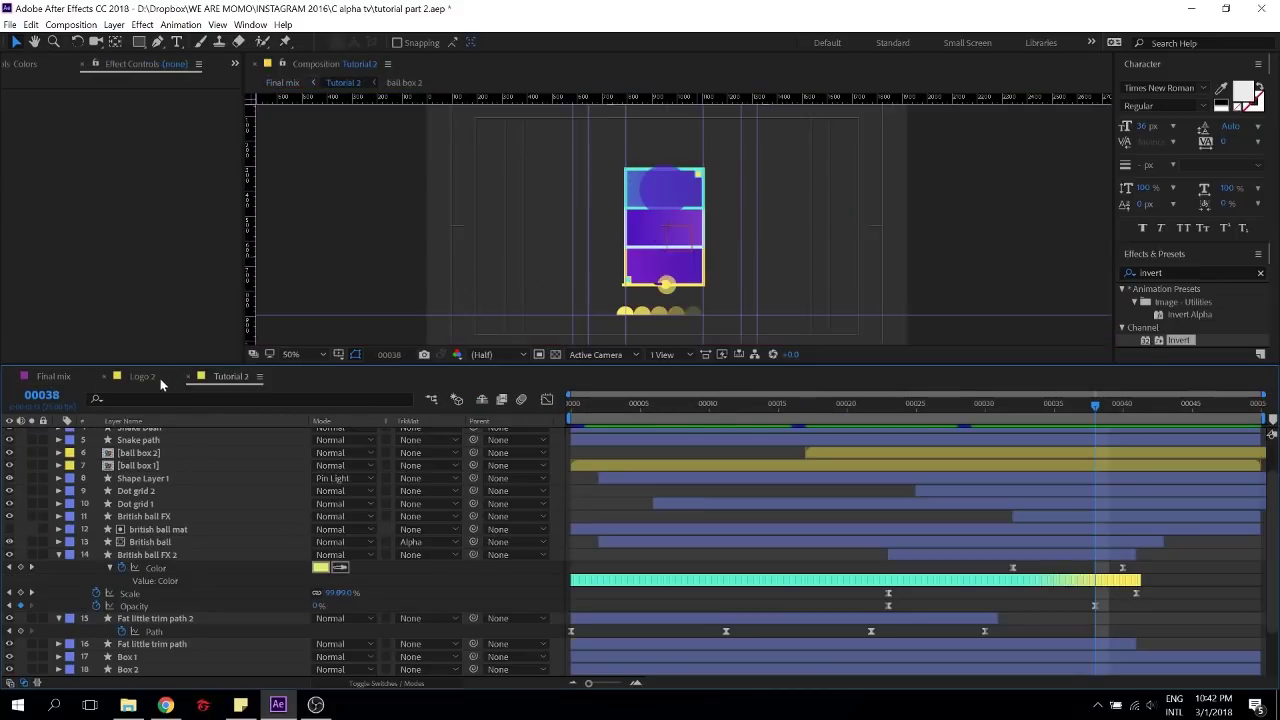
click(58, 542)
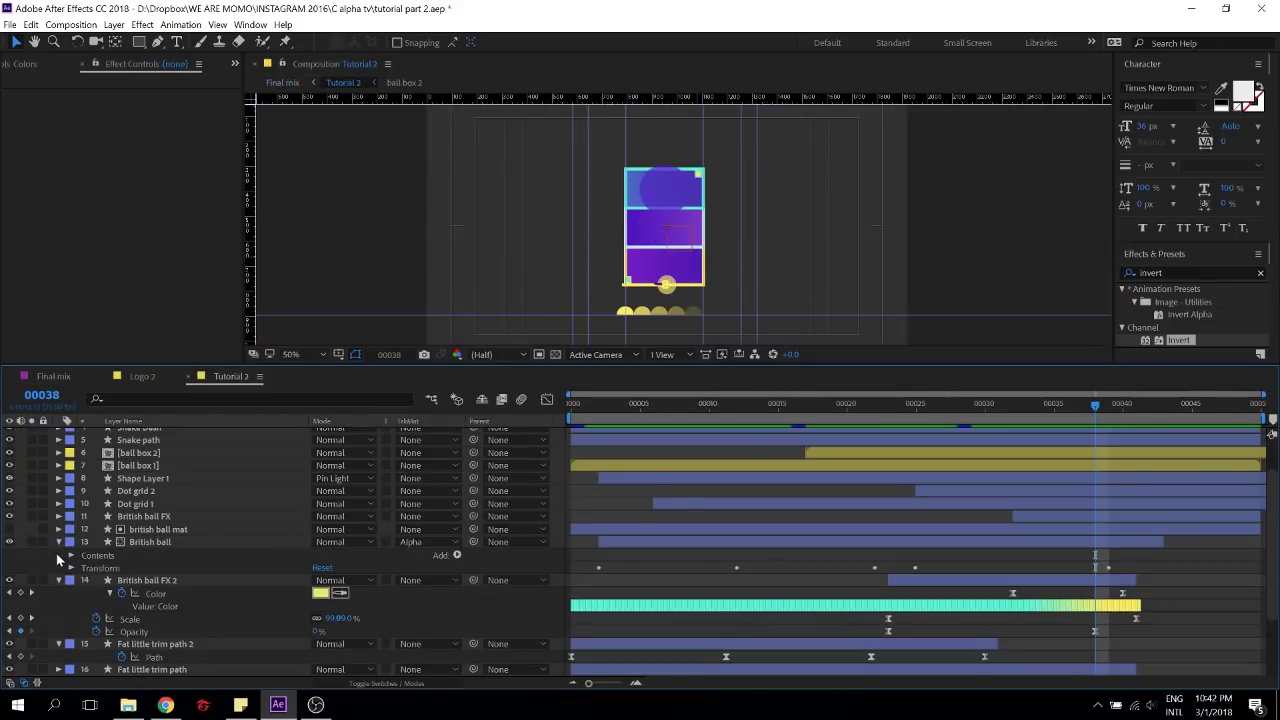
key(ctrl+a)
key(u)
scroll(106, 626, up, 1)
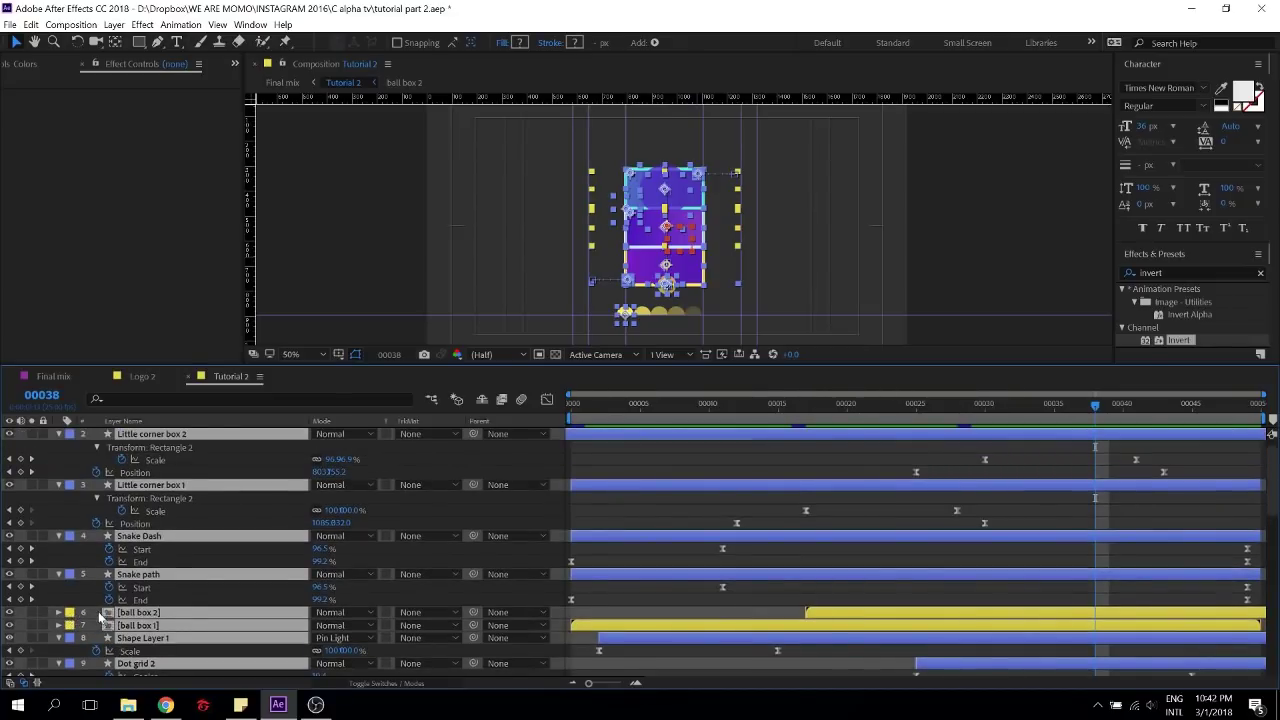
key(u)
scroll(37, 600, down, 1)
Add an adjustment layer at the top of Tutorial 2 and apply the Noise effect to it
right_click(21, 625)
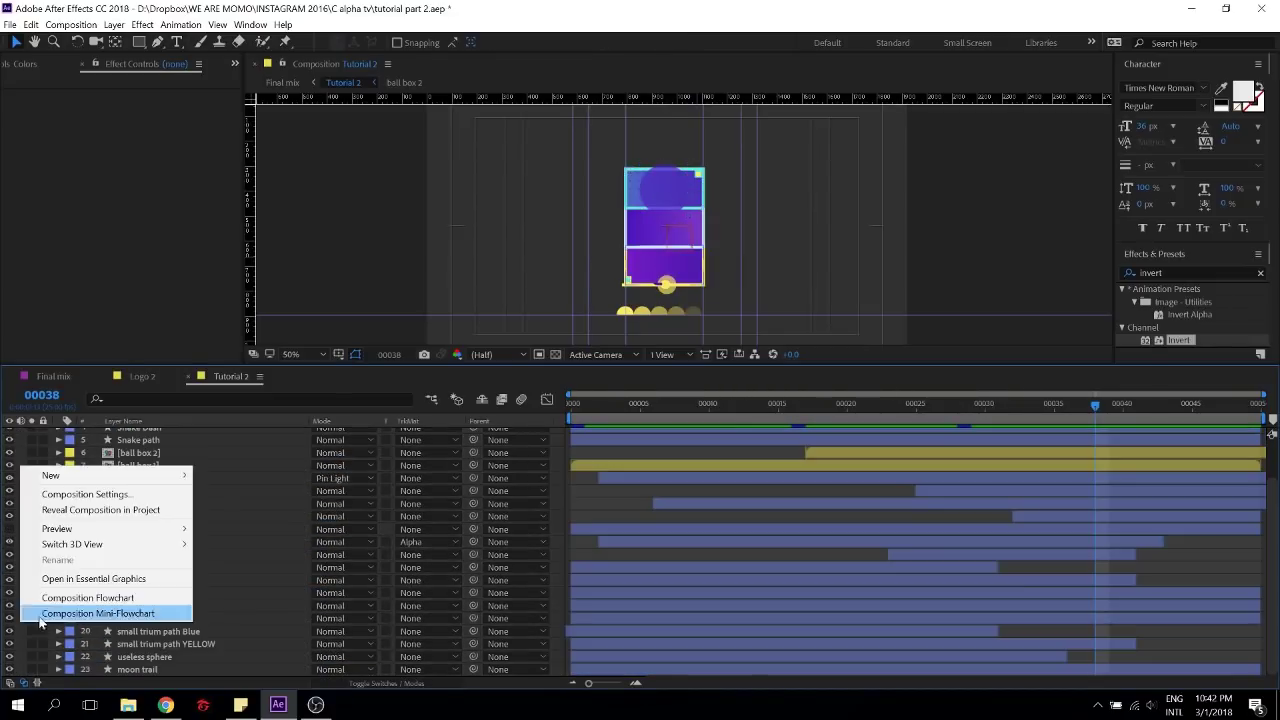
mouse_move(107, 475)
click(238, 588)
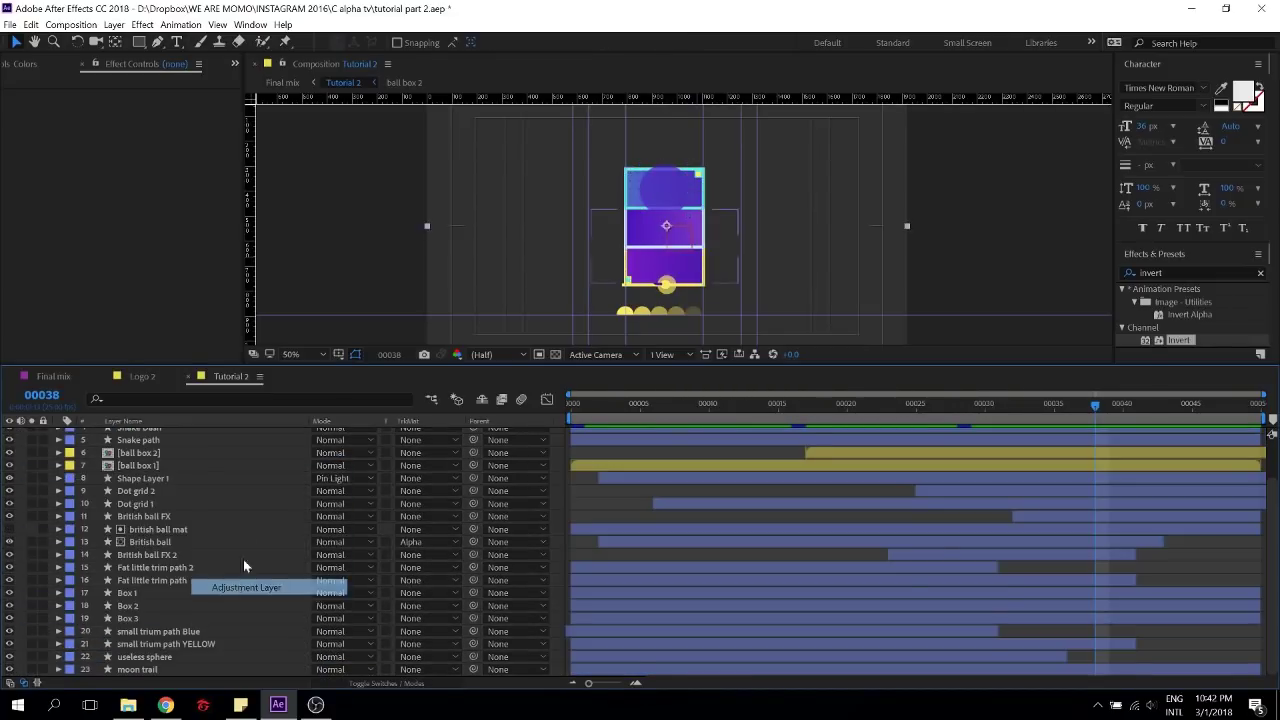
click(1179, 273)
text(noise)
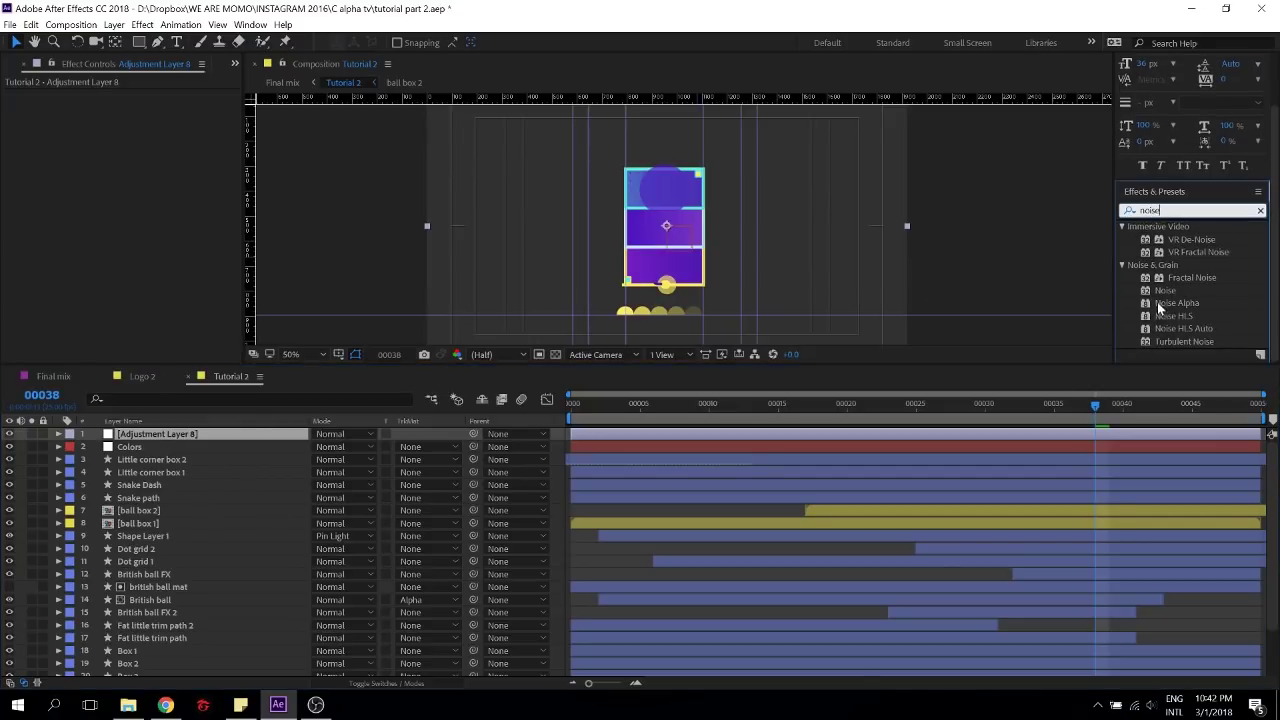
double_click(1165, 290)
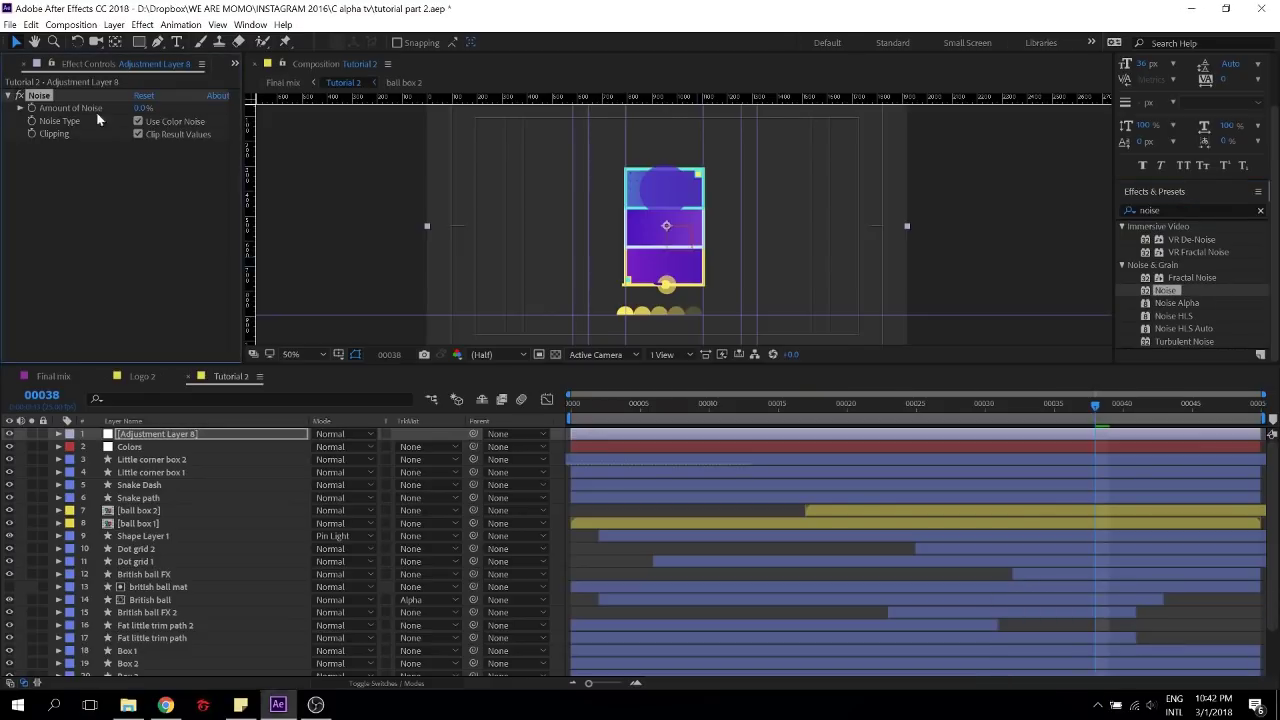
Set the Noise effect's Amount of Noise to 15% on the adjustment layer
drag(135, 108, 170, 105)
click(143, 107)
text(15)
key(Return)
click(216, 404)
Return to Final mix, play it from the start and scrub through the box section to examine the noise texture
click(62, 376)
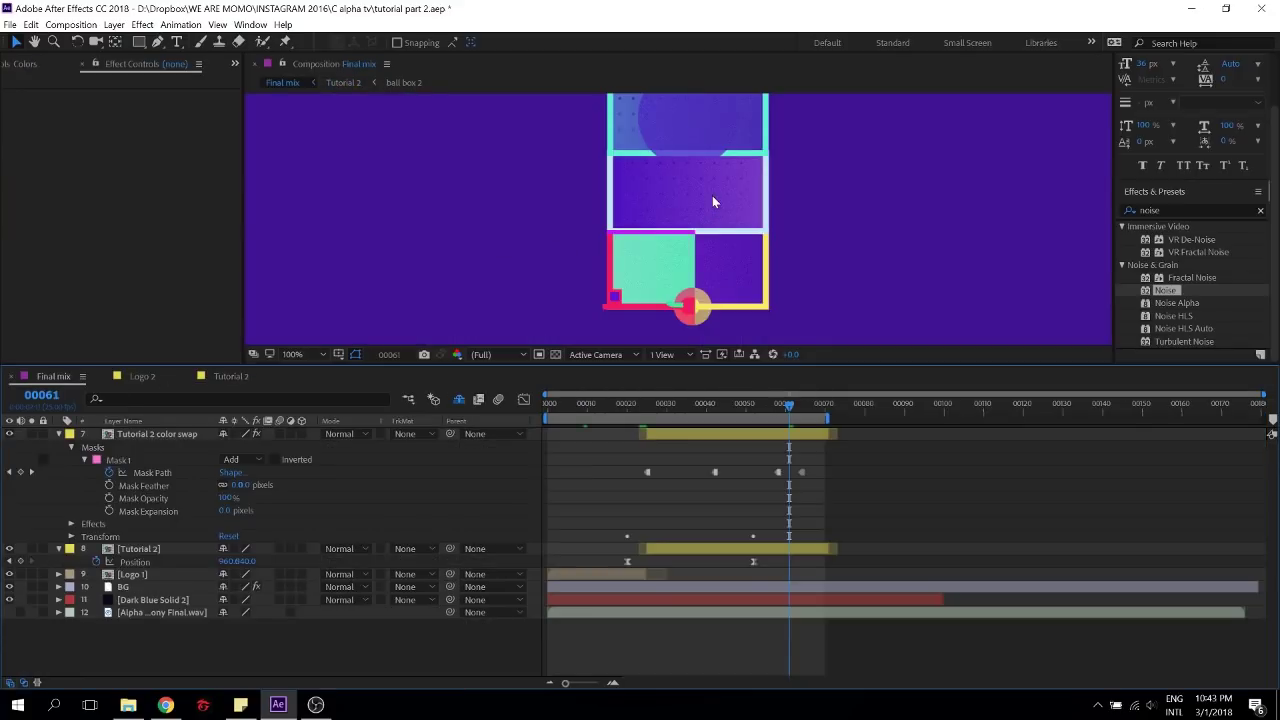
mouse_move(712, 195)
mouse_down()
mouse_move(689, 265)
mouse_move(695, 214)
mouse_up()
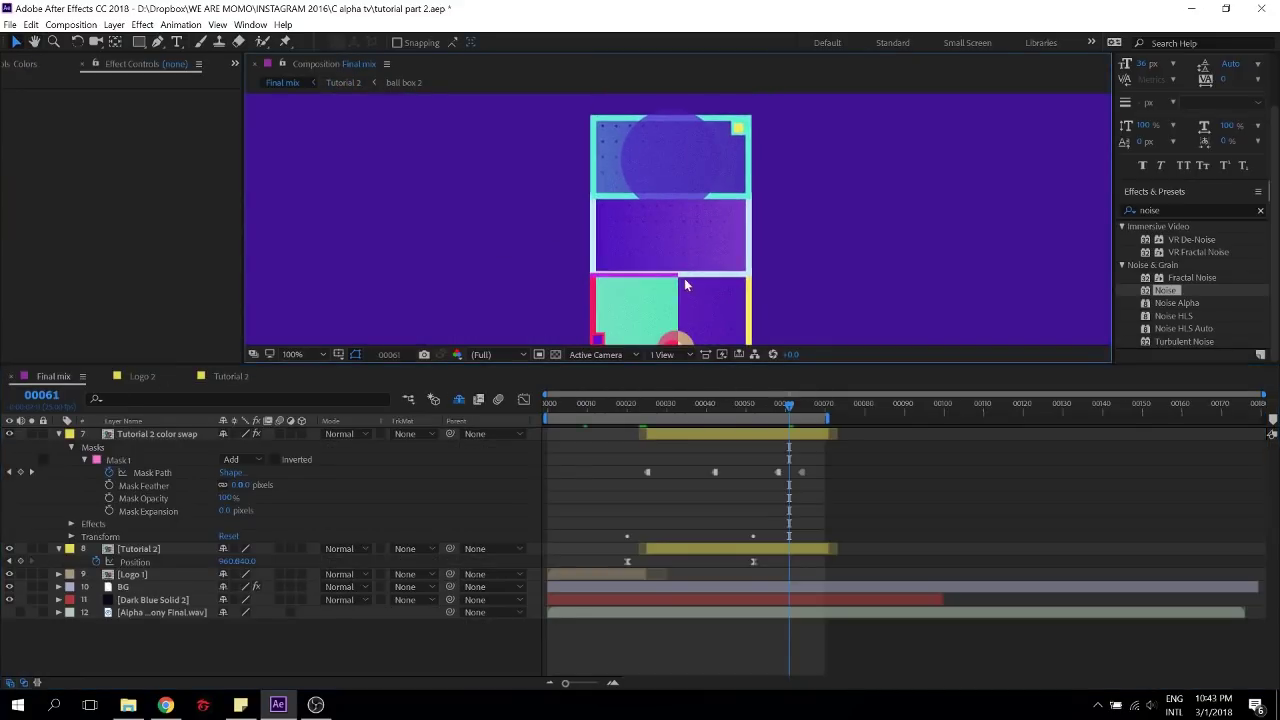
scroll(684, 278, down, 1)
key(space)
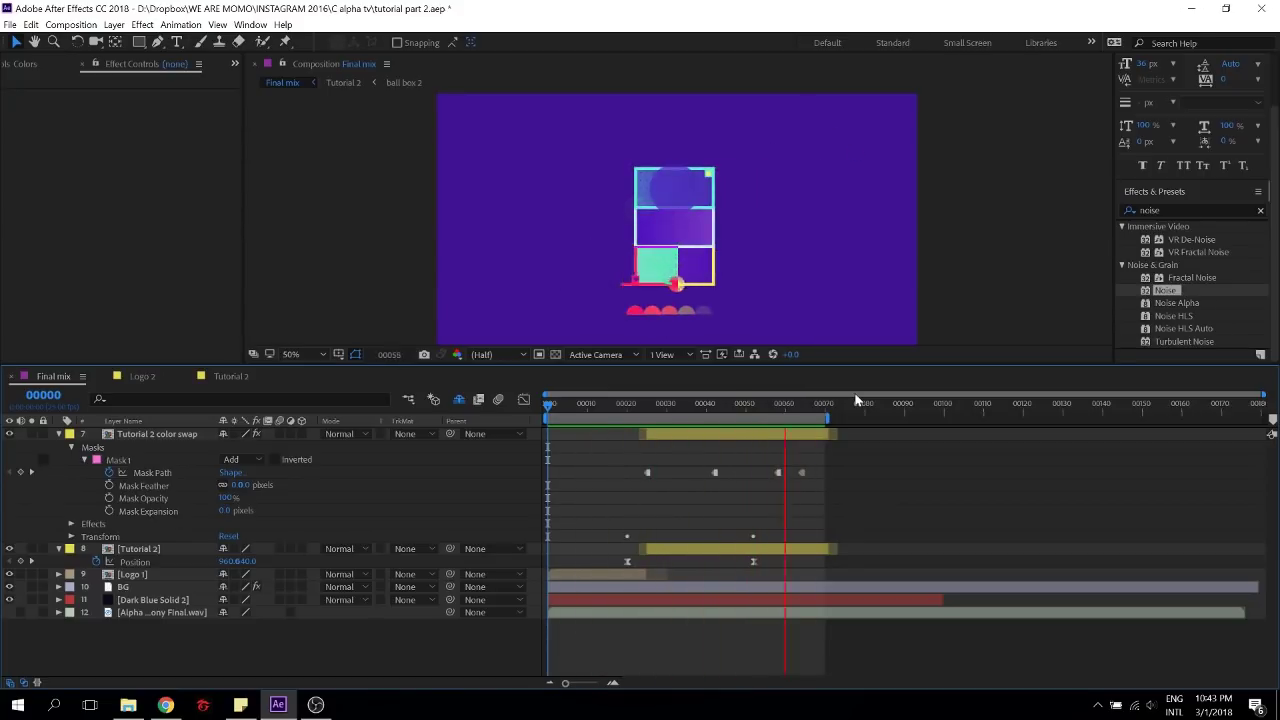
click(662, 405)
drag(683, 420, 730, 424)
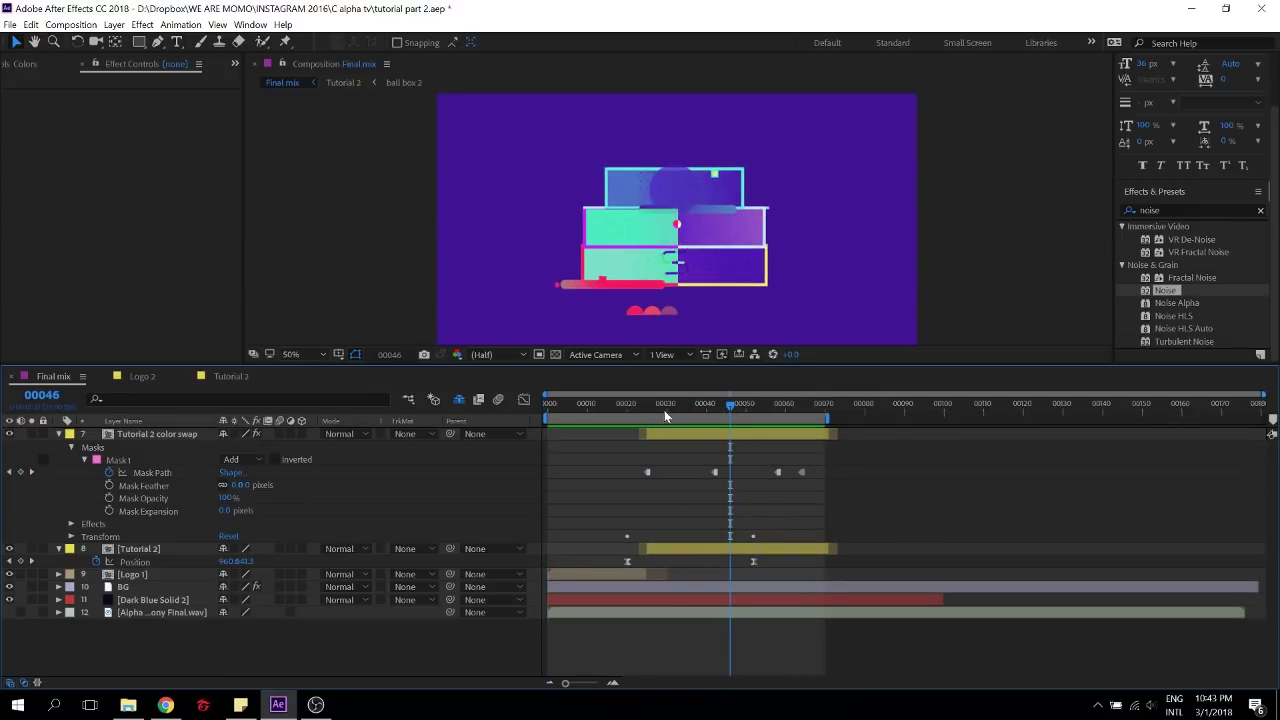
click(768, 421)
click(785, 421)
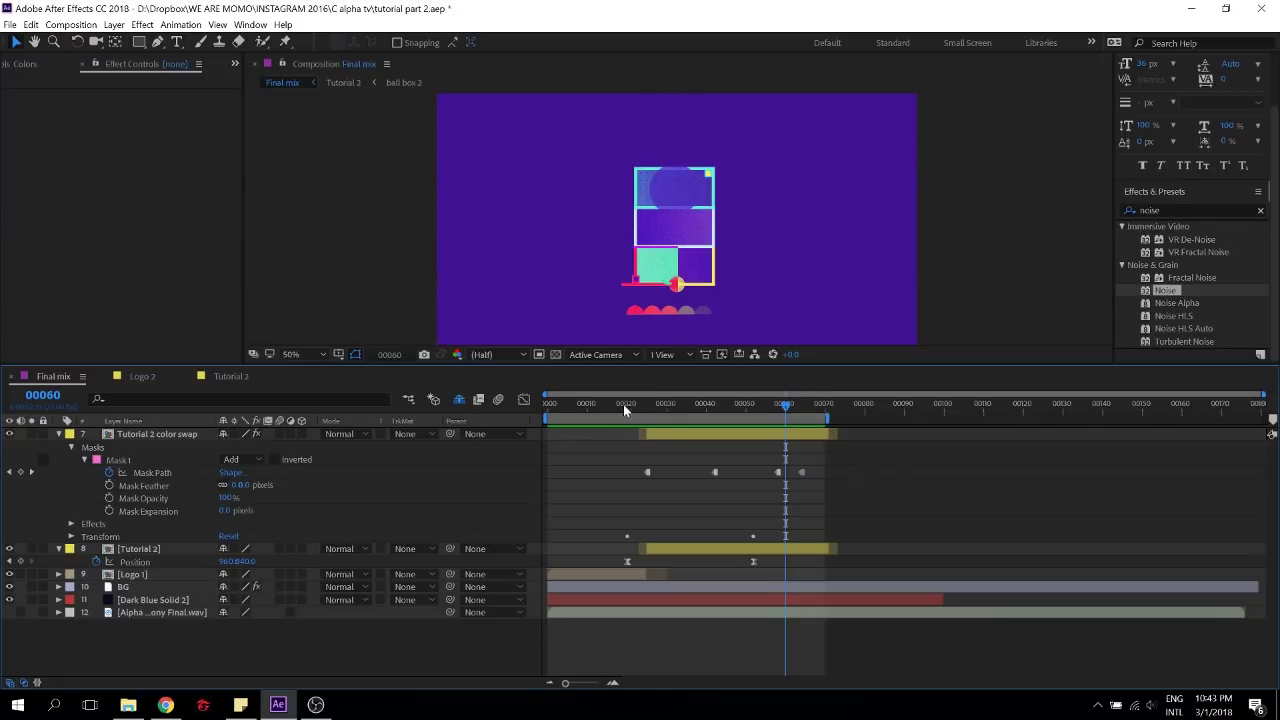
drag(623, 404, 793, 425)
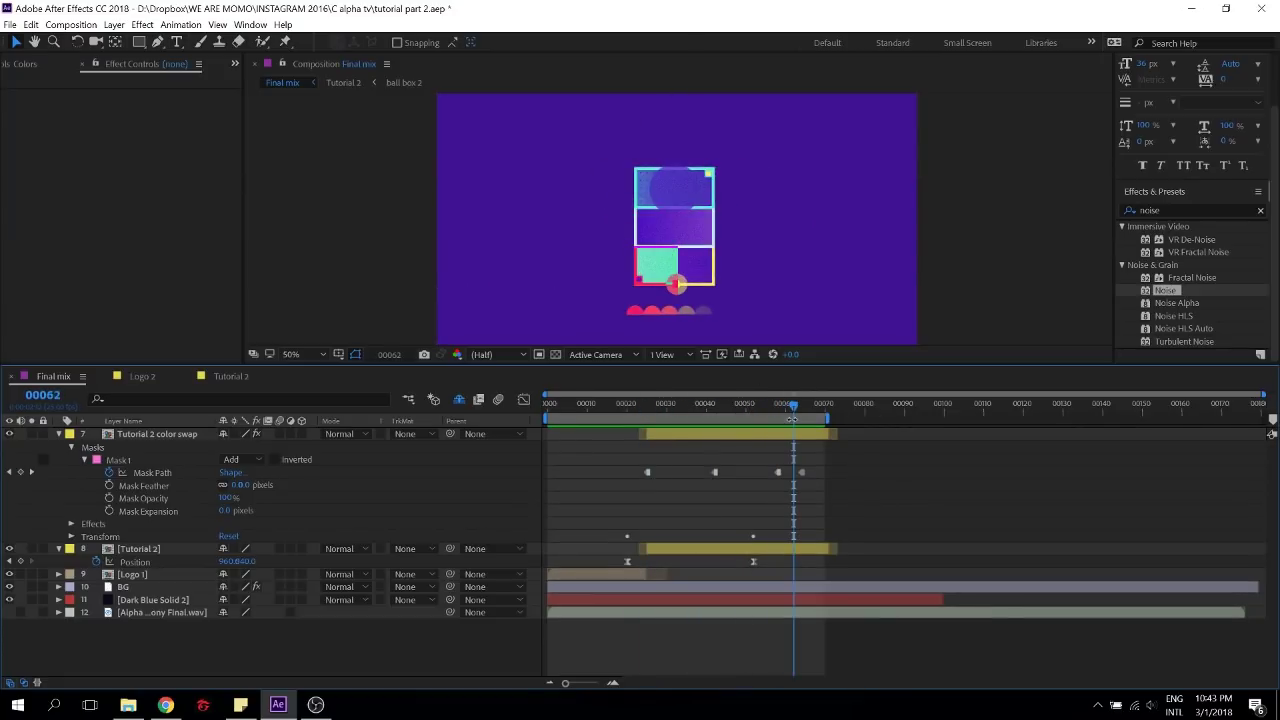
Open Tutorial 2 from its layer and rename the noise adjustment layer as CC noise
double_click(724, 549)
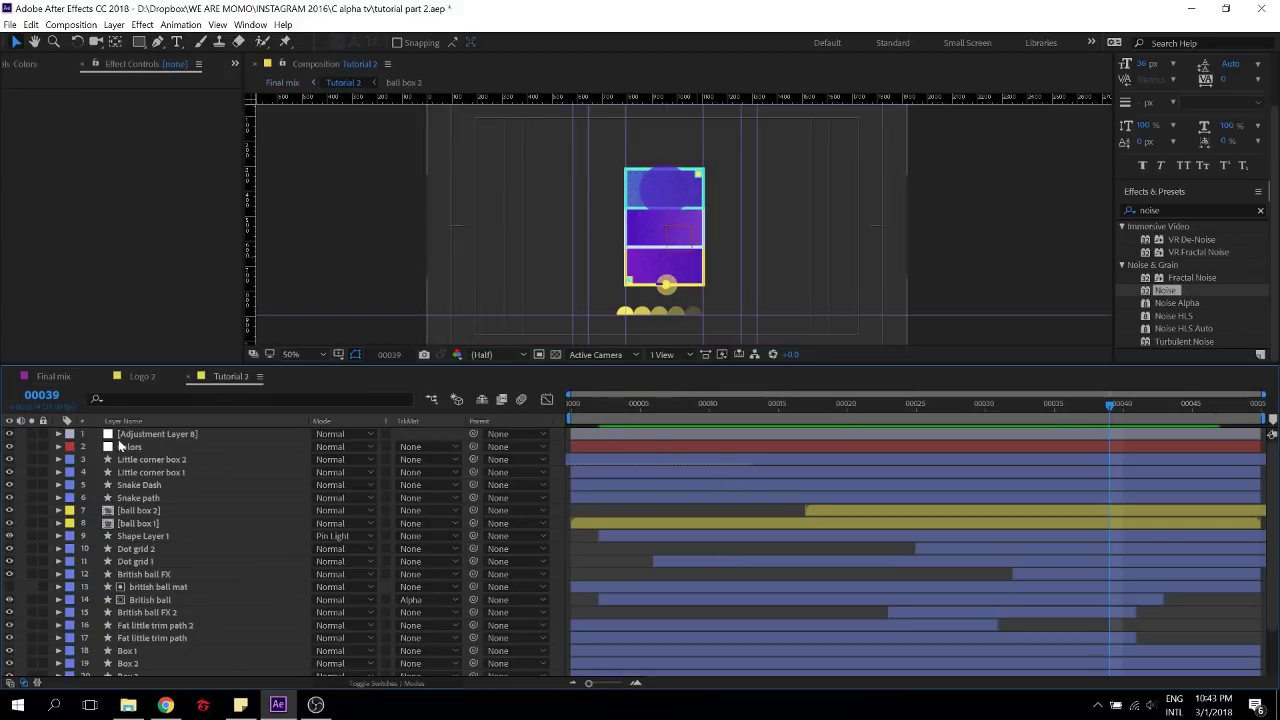
click(154, 434)
key(Return)
text(CC noise)
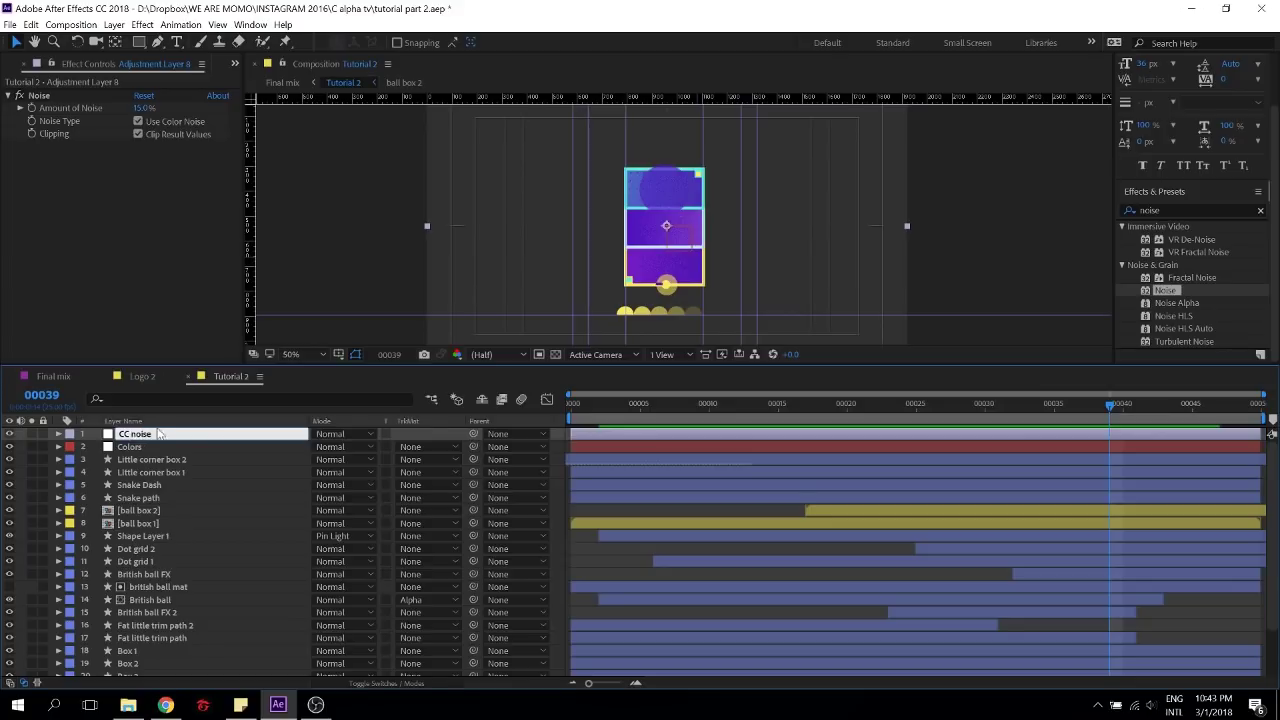
key(Return)
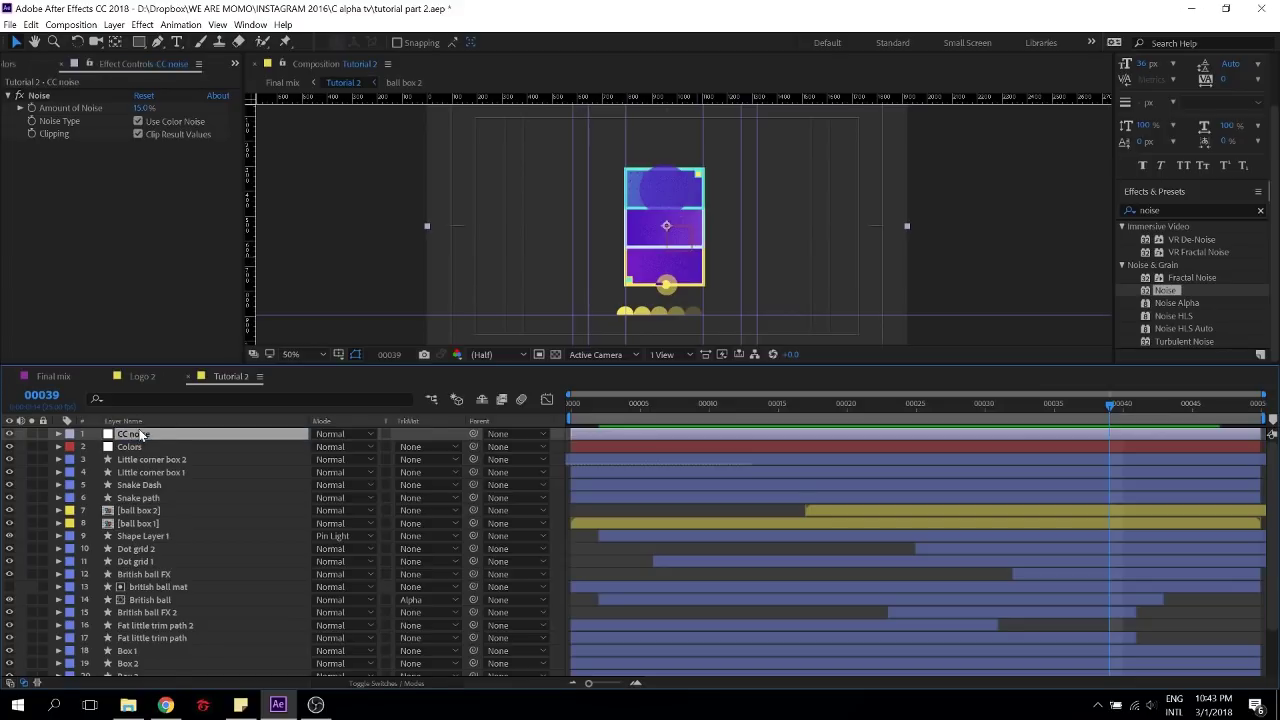
Play back Tutorial 2 from the start and examine the ball box 1 layer at frame 0
click(572, 407)
key(space)
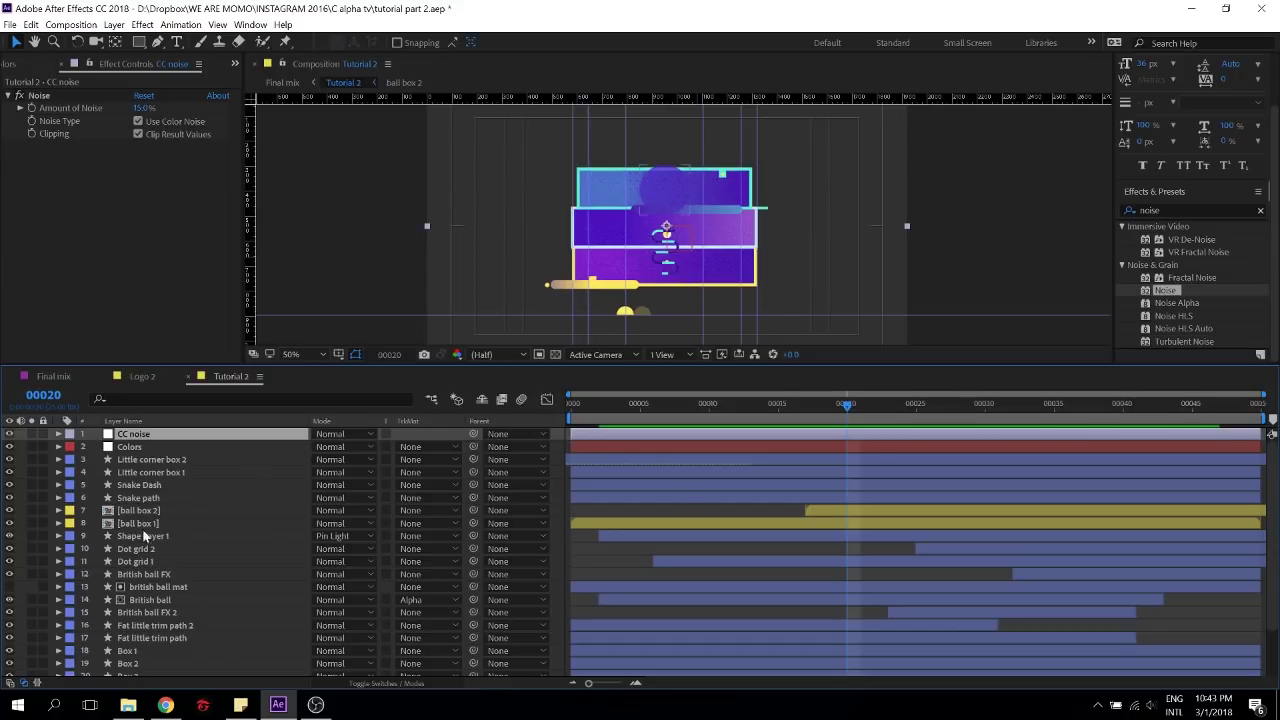
click(680, 523)
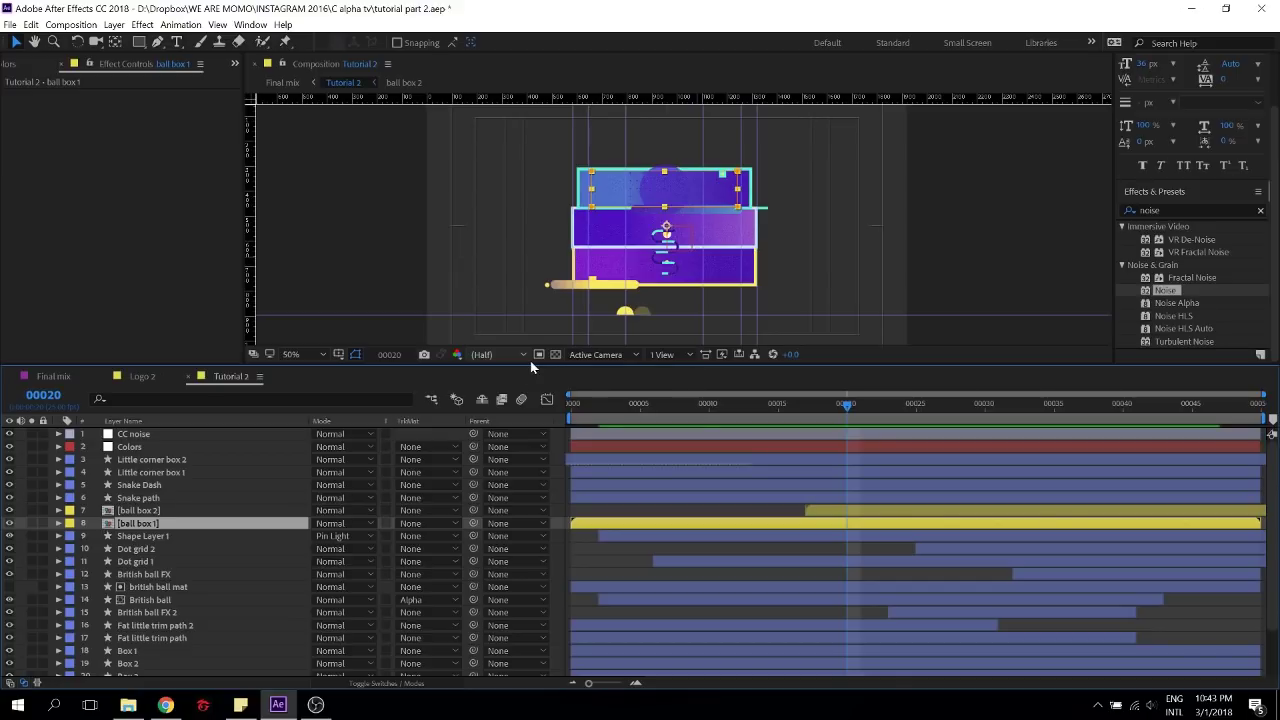
drag(598, 405, 543, 407)
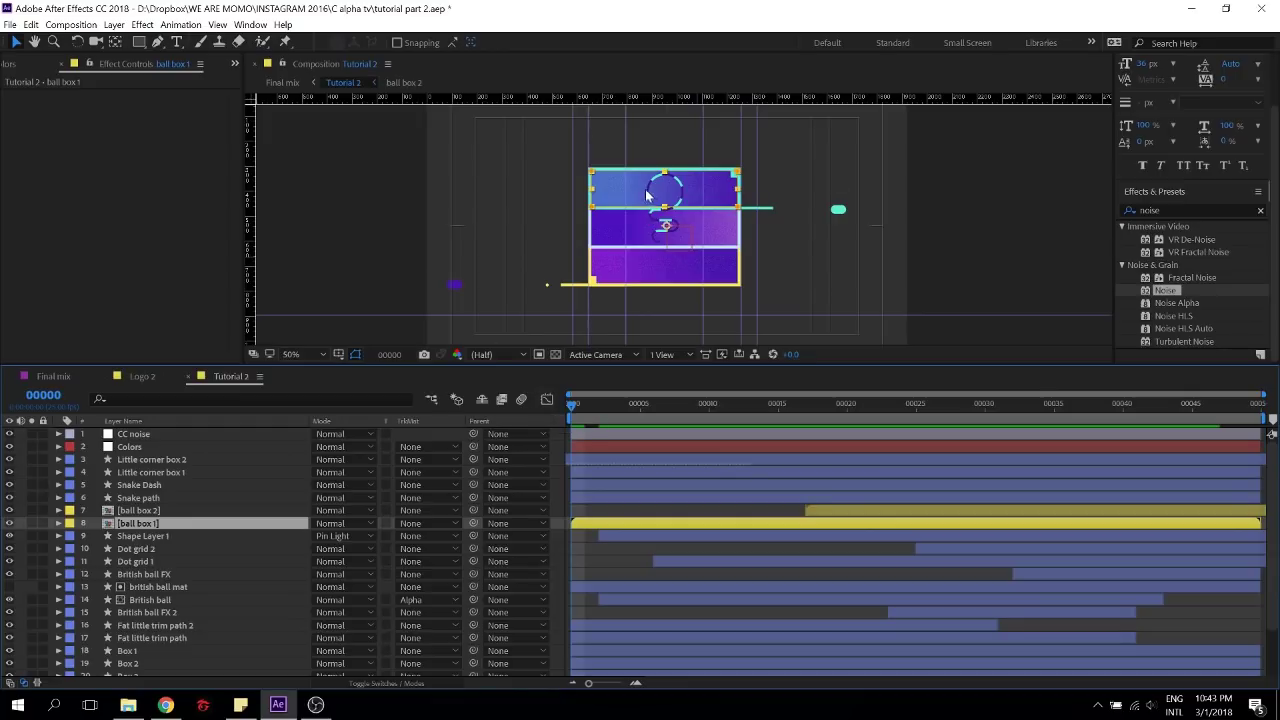
scroll(688, 205, up, 2)
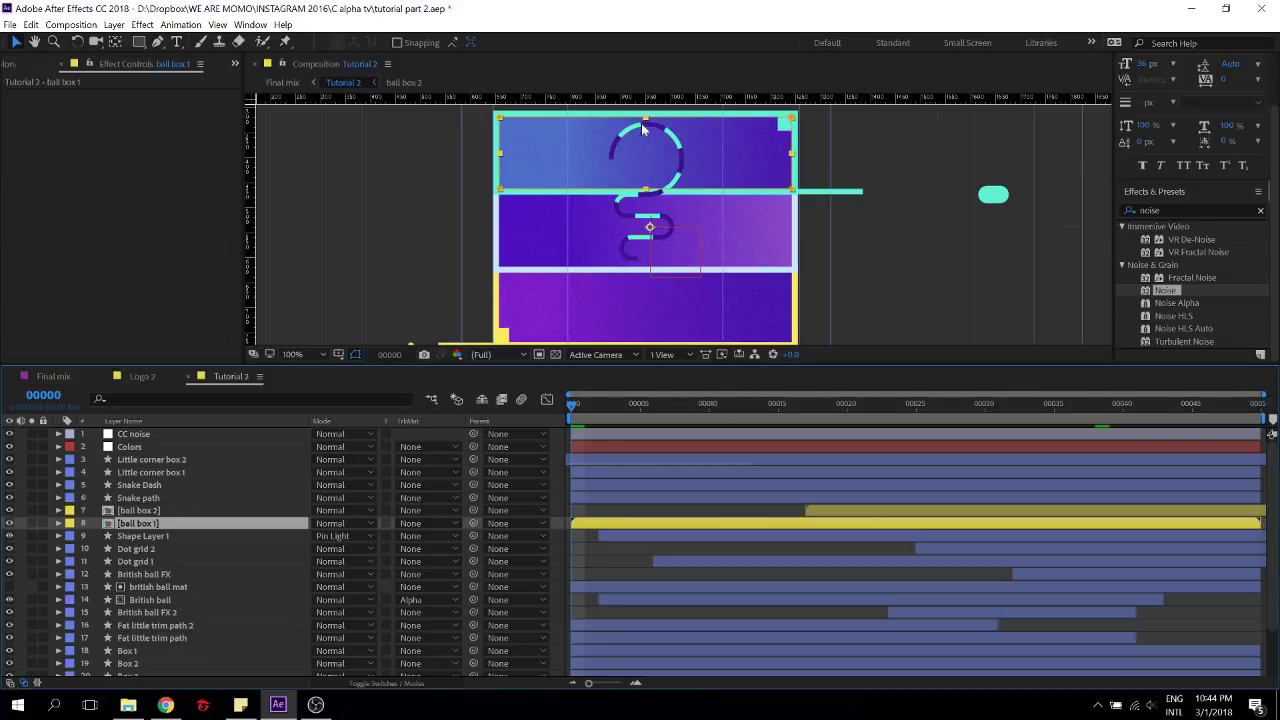
Examine the ball box 2 layer and the noise texture on the boxes at frame 18
drag(580, 408, 819, 408)
click(843, 512)
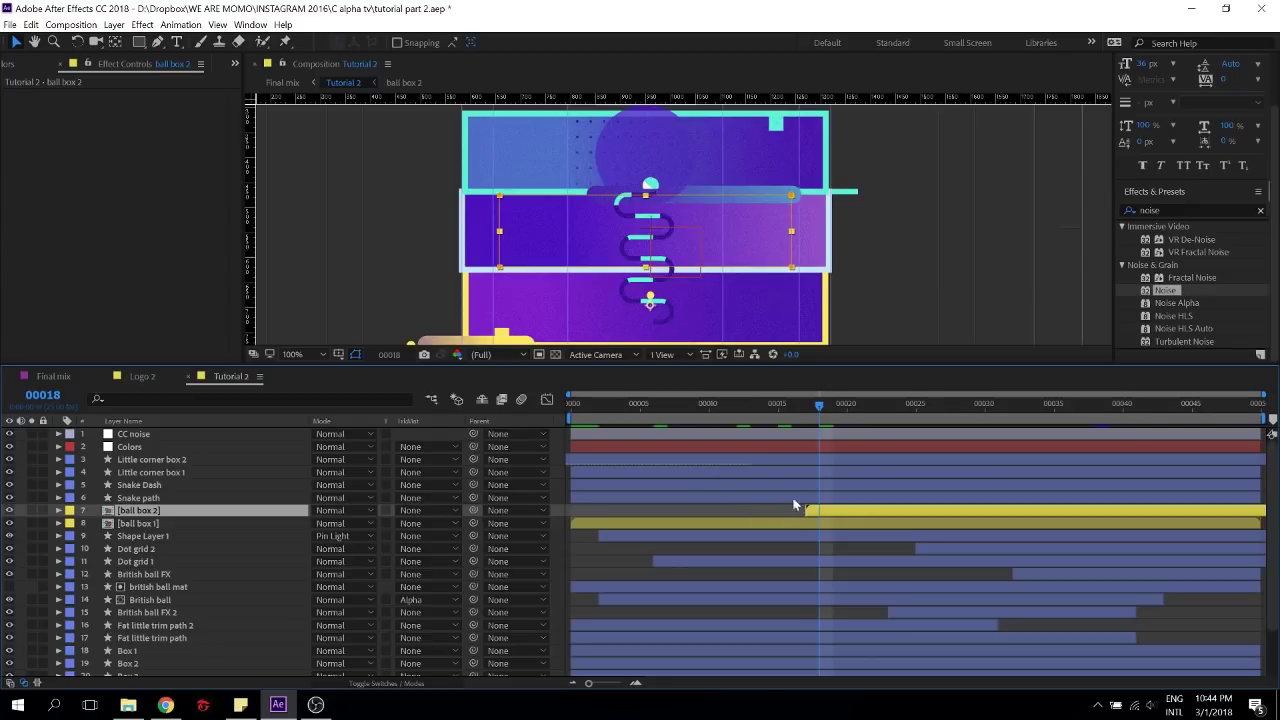
drag(688, 285, 676, 248)
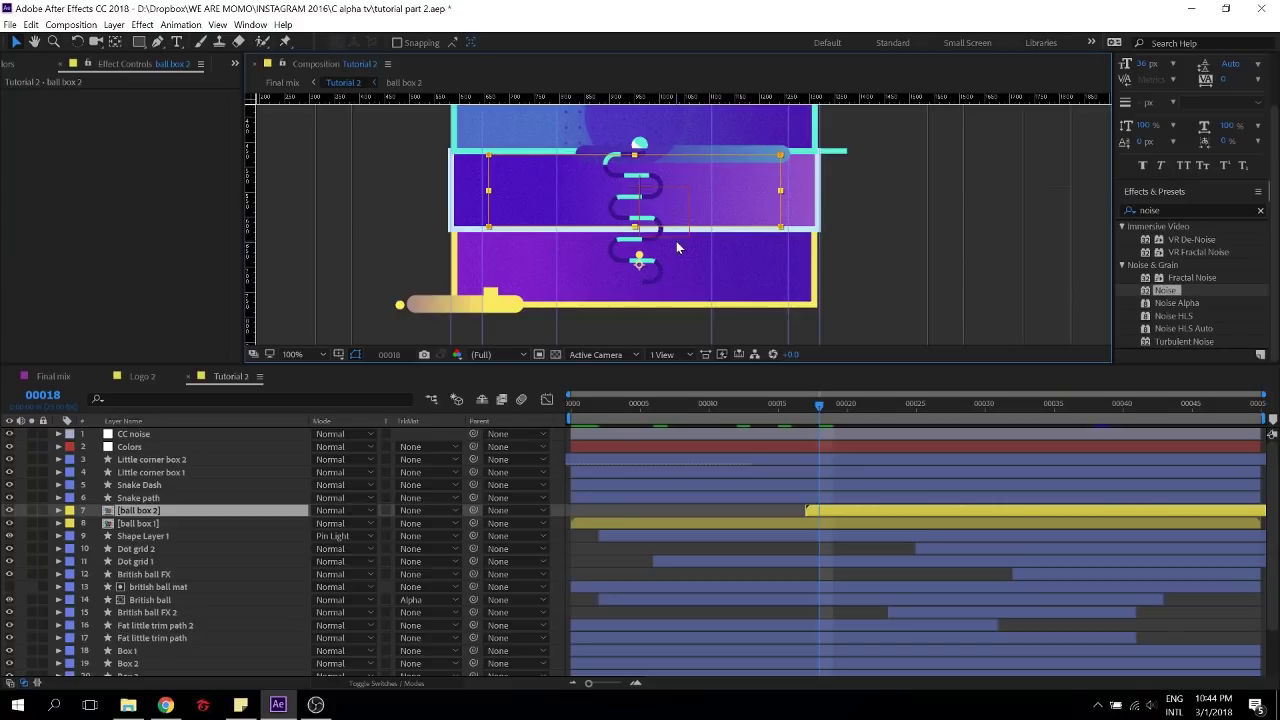
scroll(676, 248, up, 3)
scroll(727, 295, up, 1)
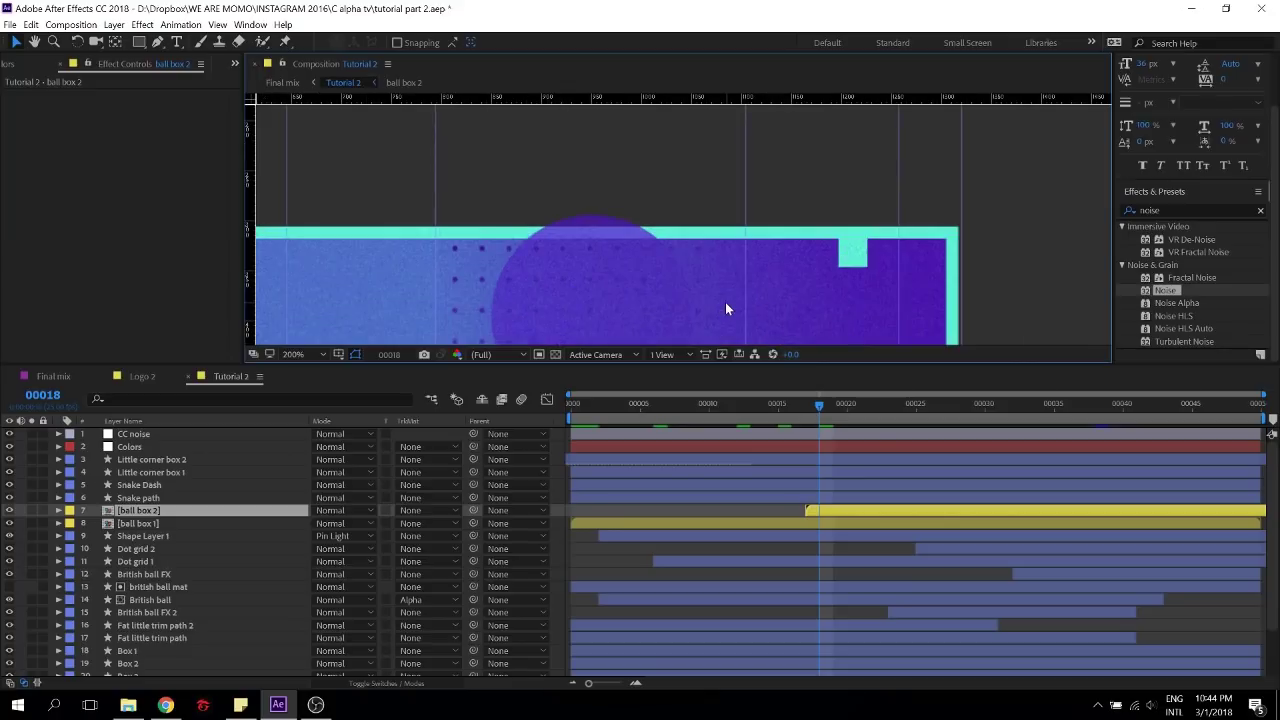
scroll(725, 302, down, 2)
mouse_move(736, 245)
mouse_down()
mouse_move(735, 218)
mouse_move(734, 230)
mouse_up()
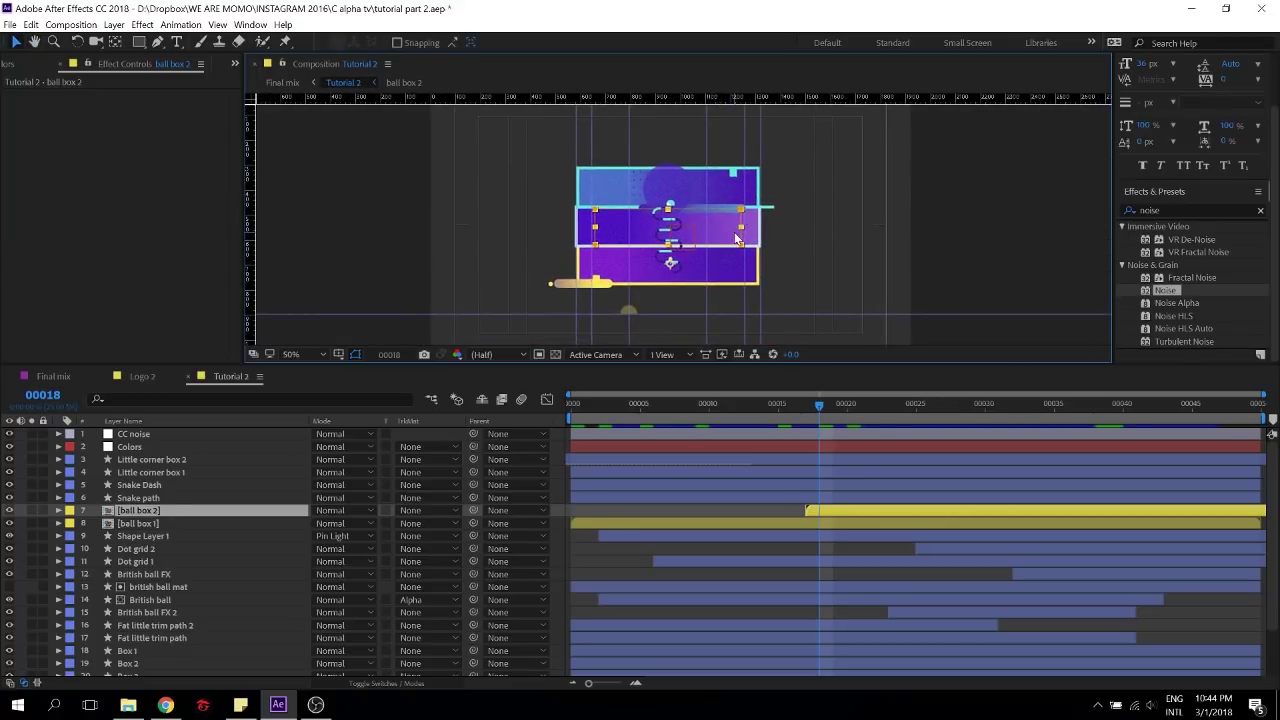